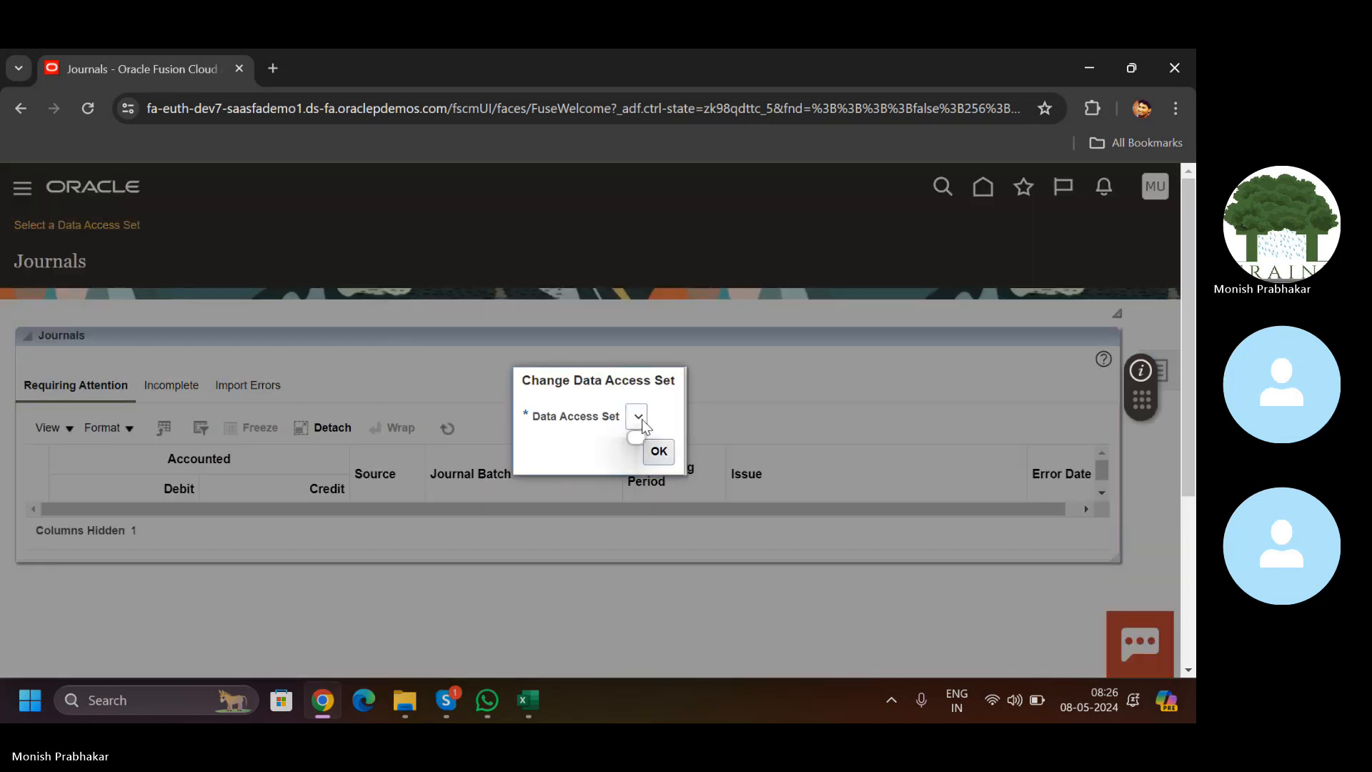
Step: Submit the data access set prompt empty, return home, then bring the Skype call window forward
click(658, 451)
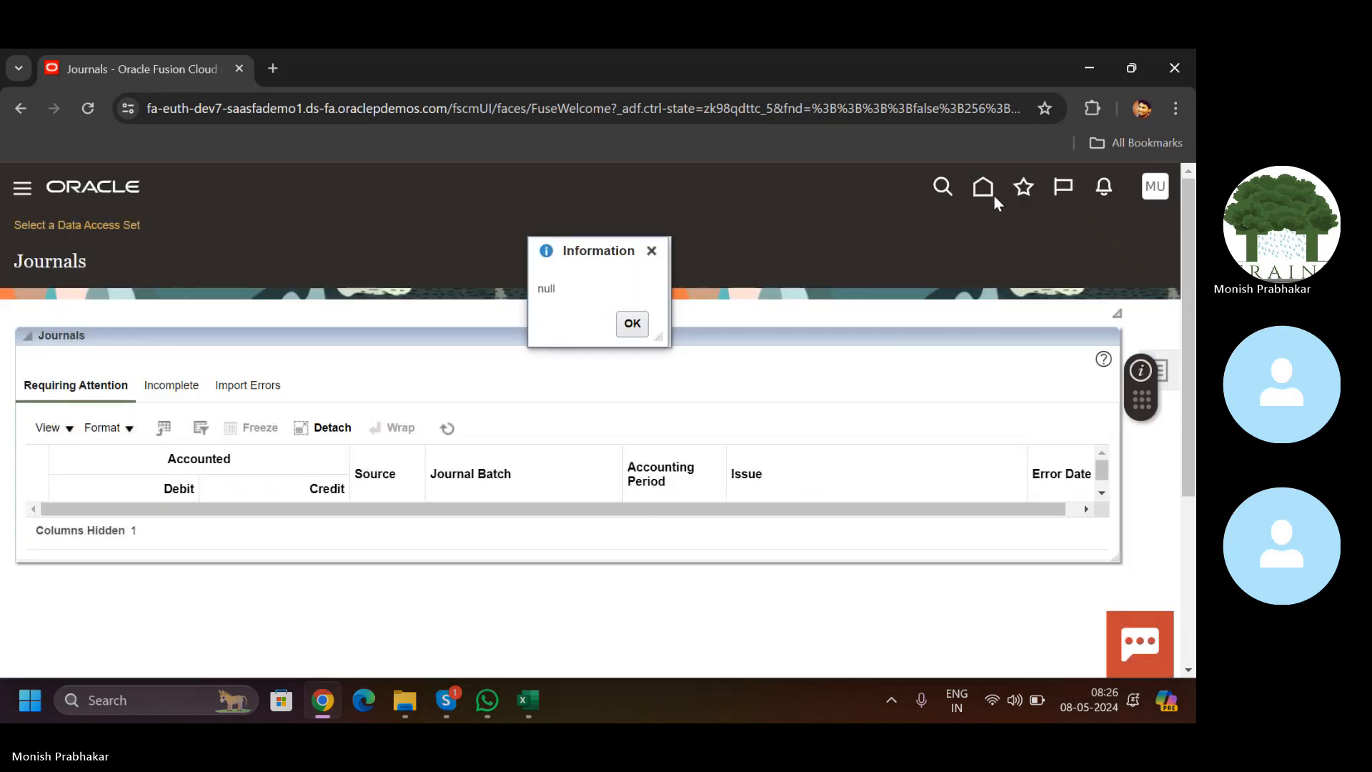
click(983, 189)
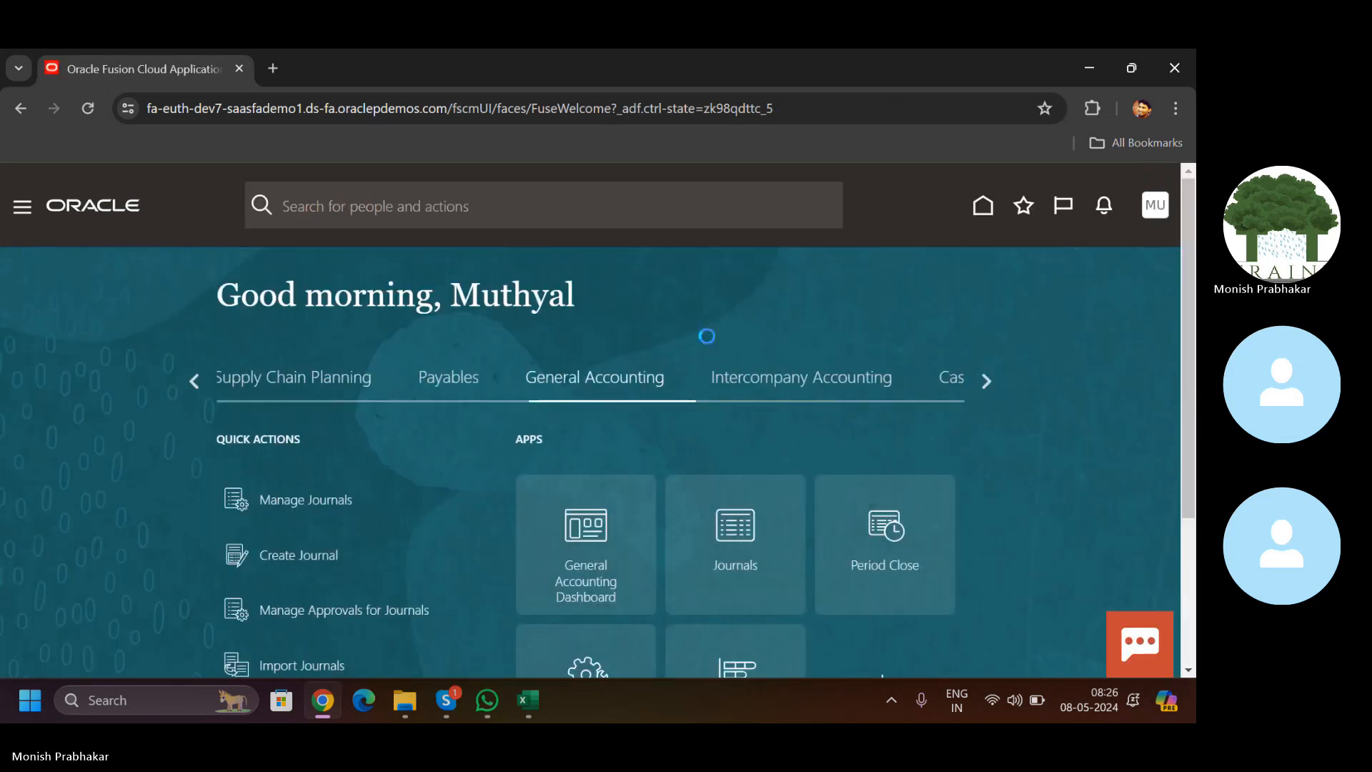
click(987, 380)
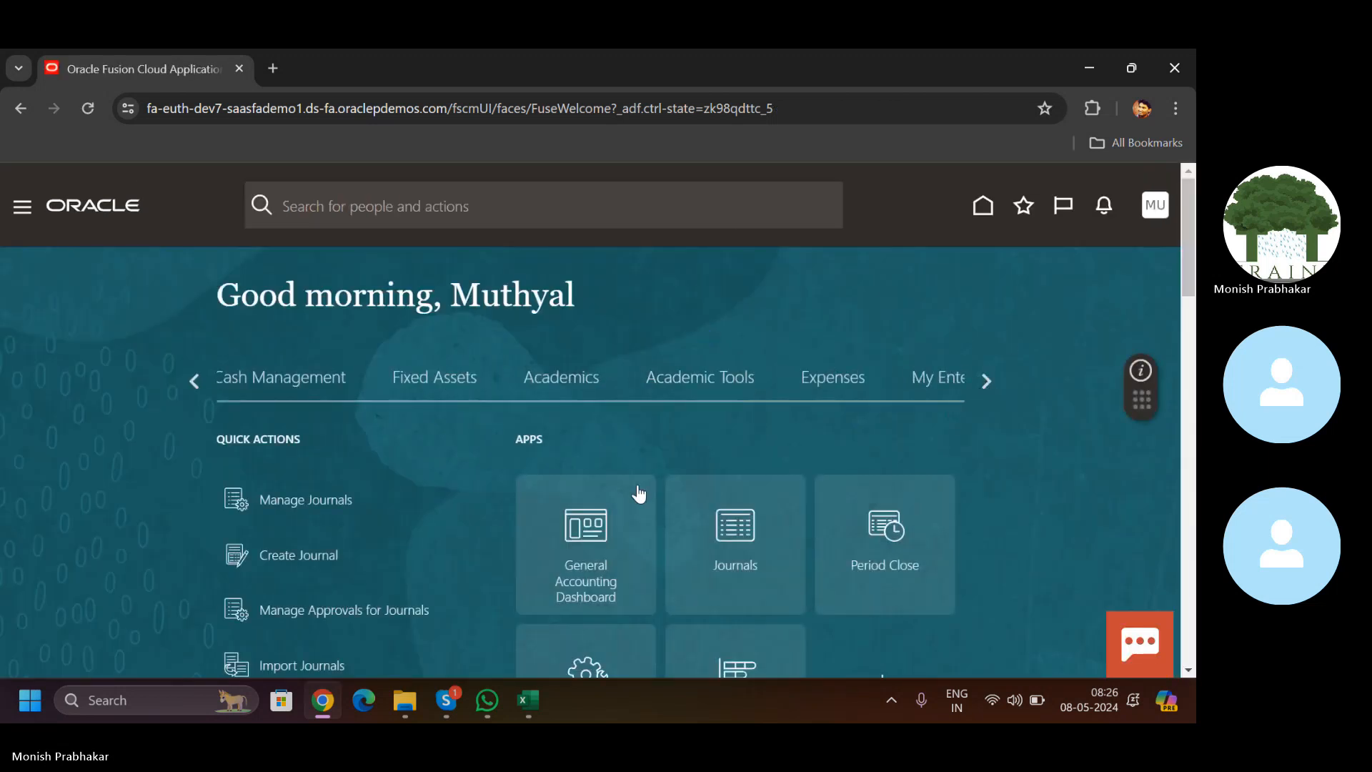
click(459, 707)
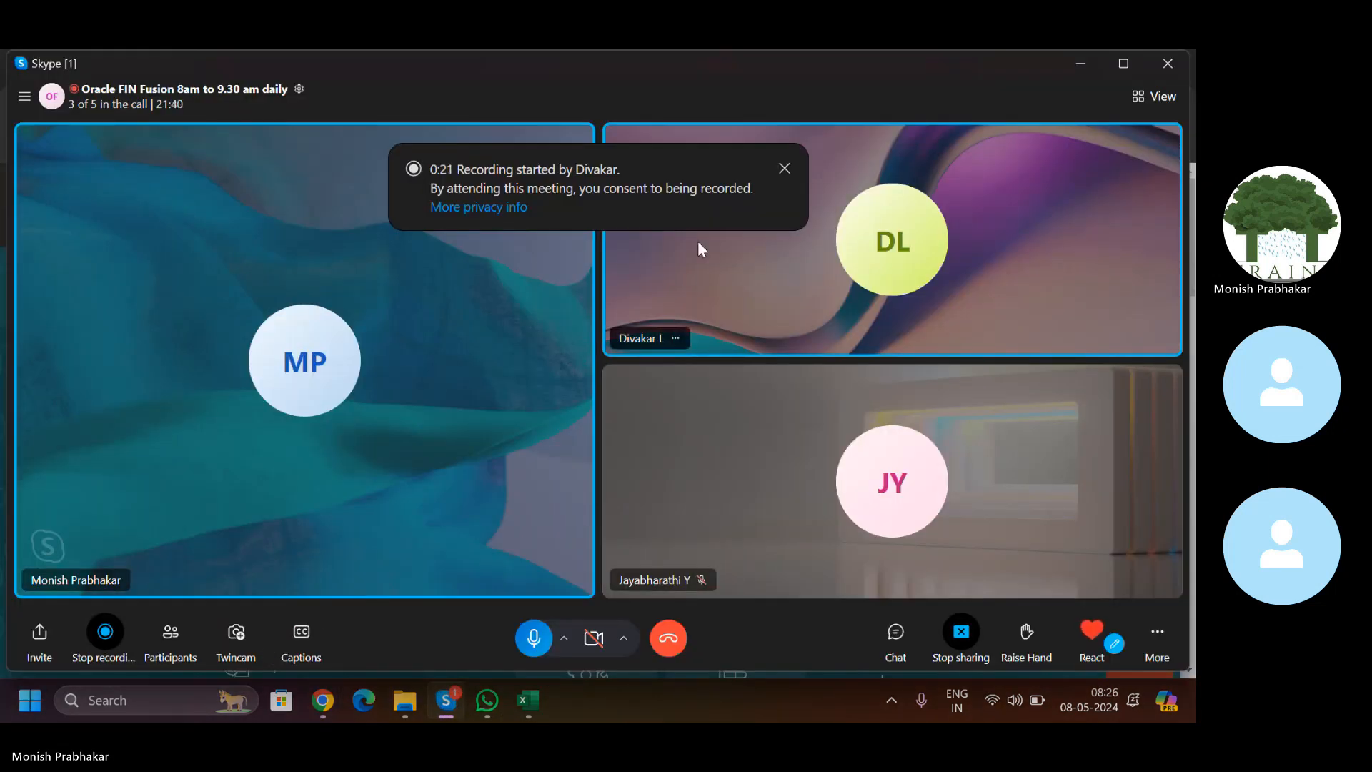
click(785, 168)
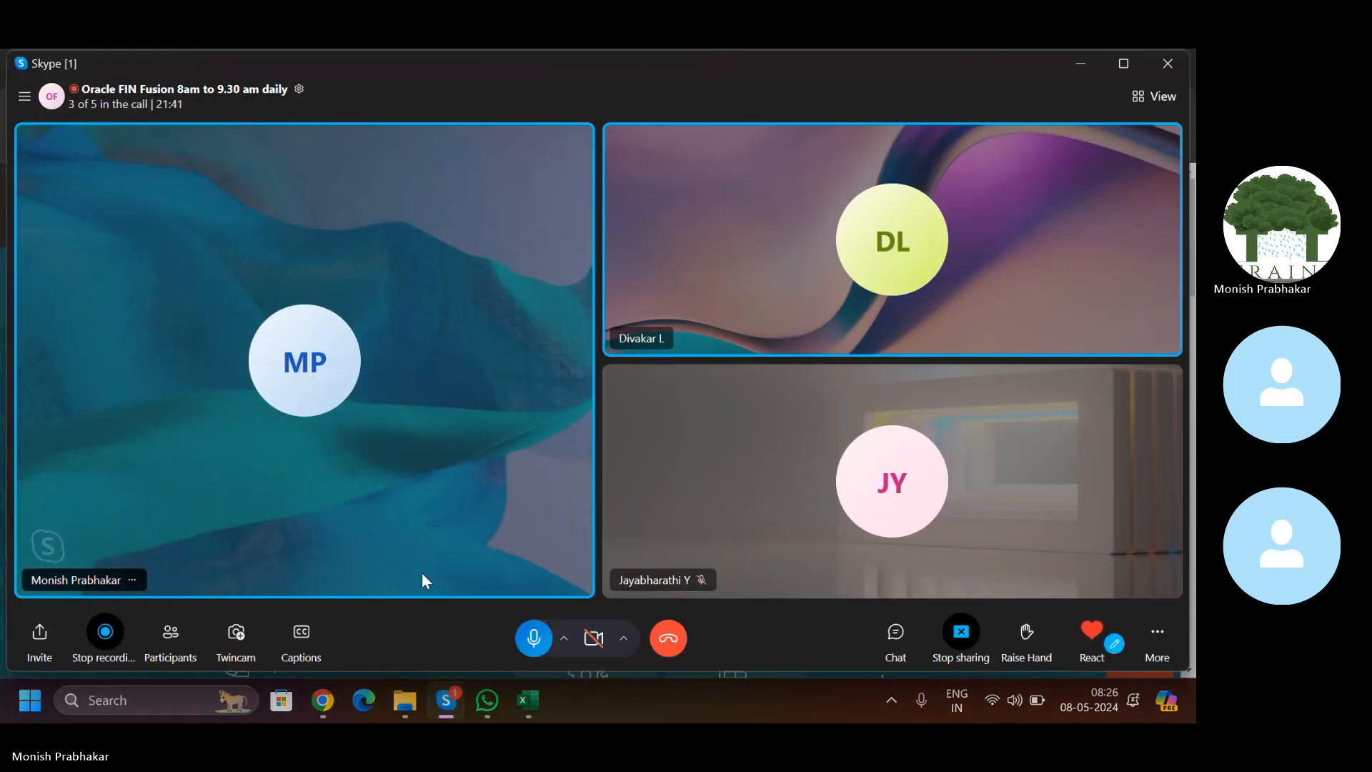
Step: Delete the stored login details in column E of the DIWAKAR sheet, then go back to Oracle's home page
click(524, 701)
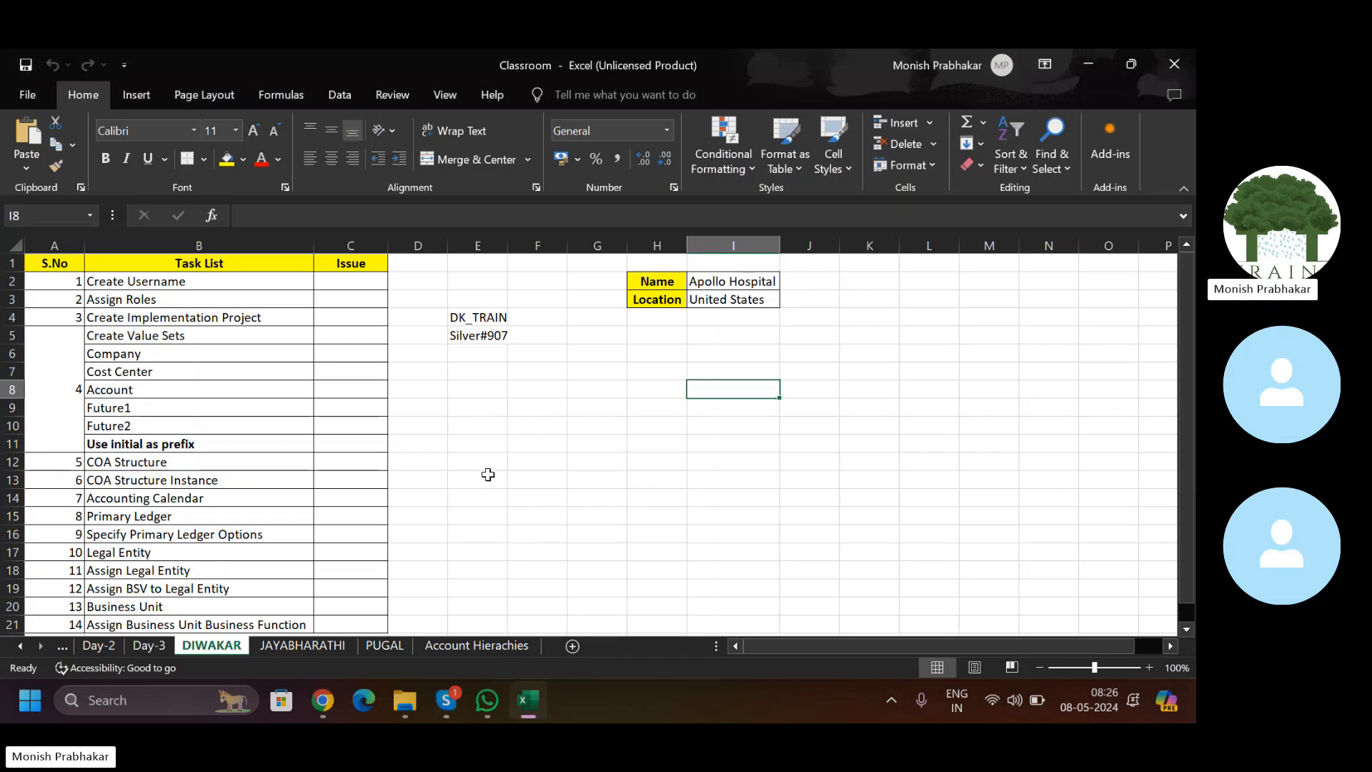
click(631, 351)
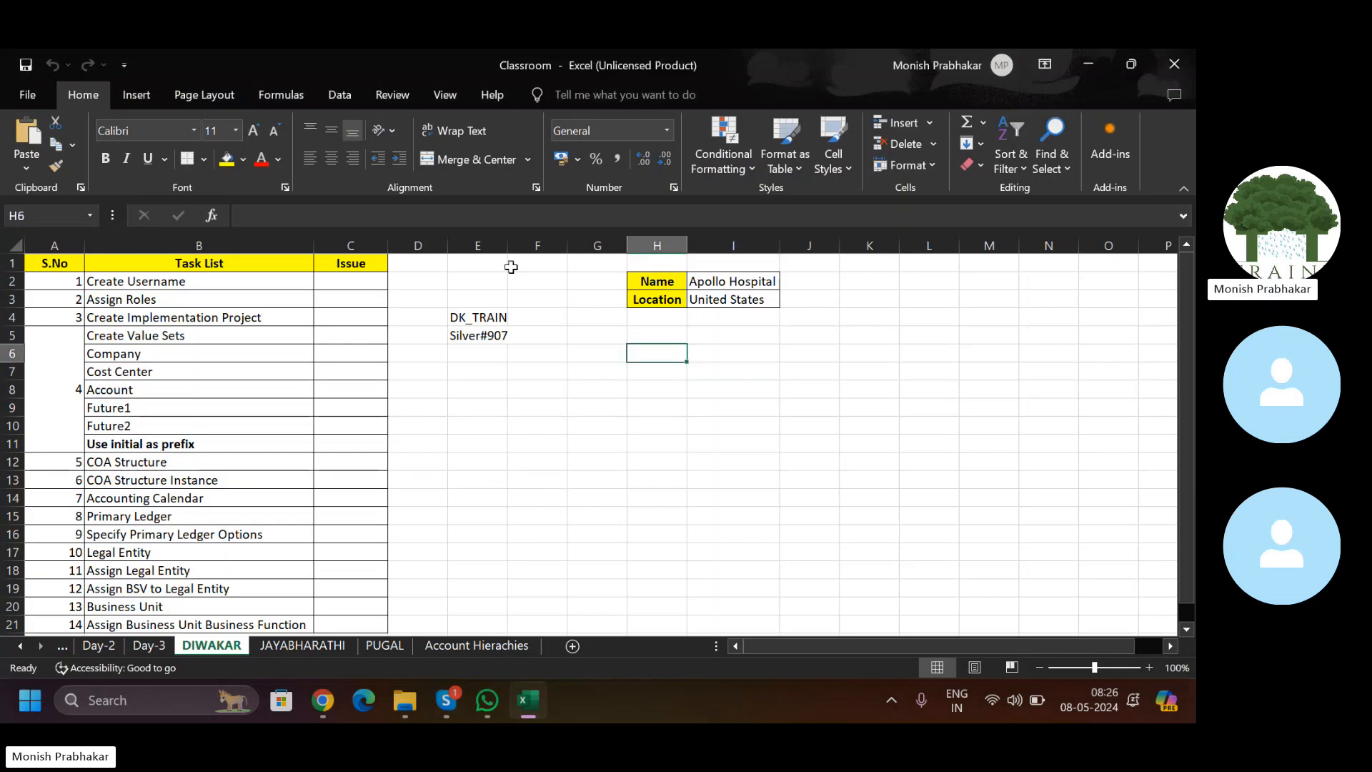
click(478, 245)
key(Delete)
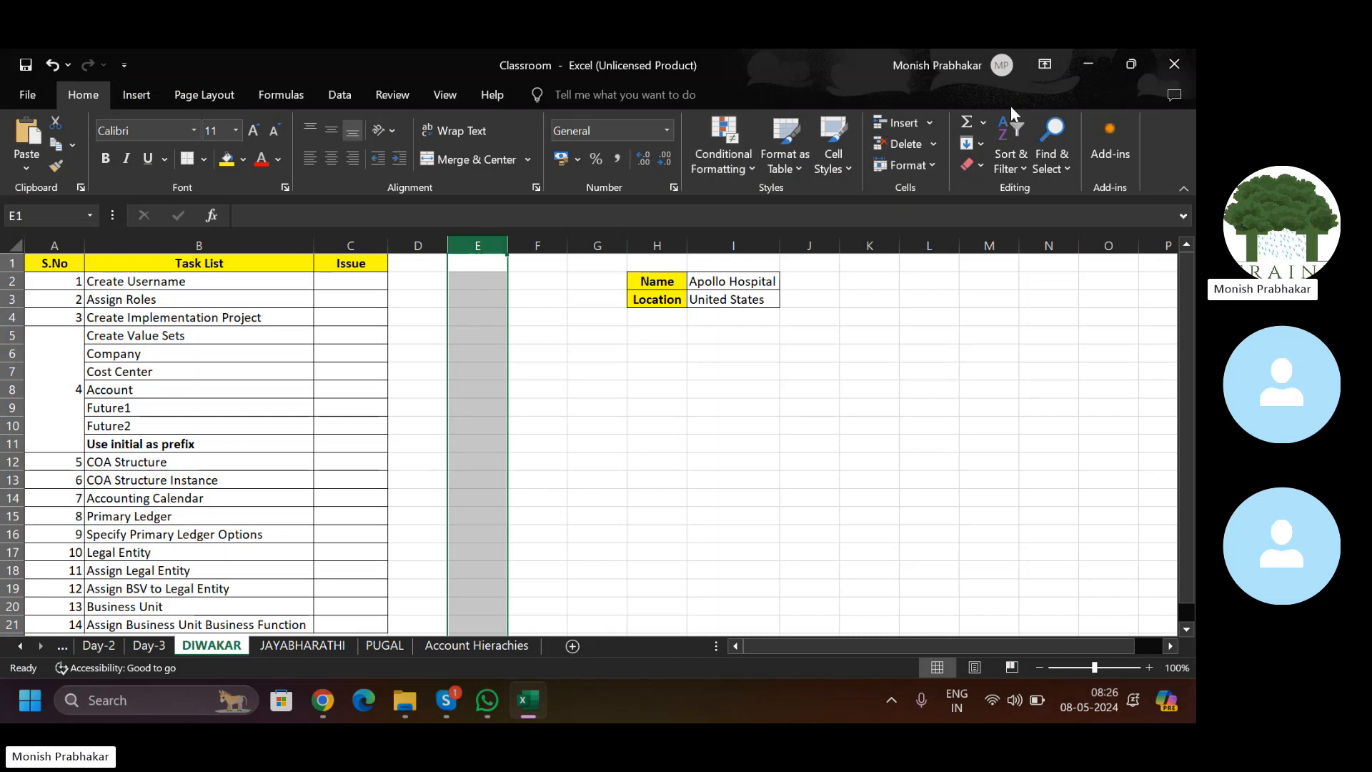
click(1066, 177)
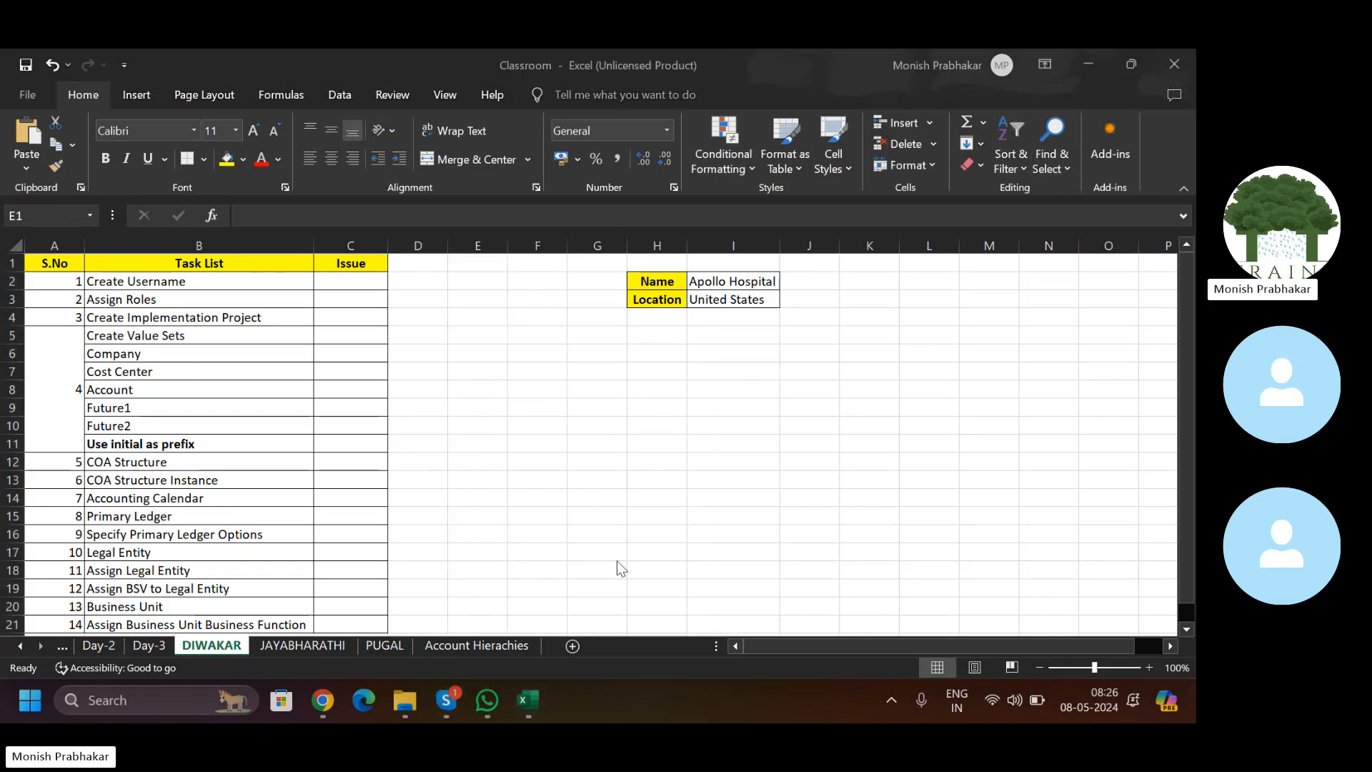
click(314, 705)
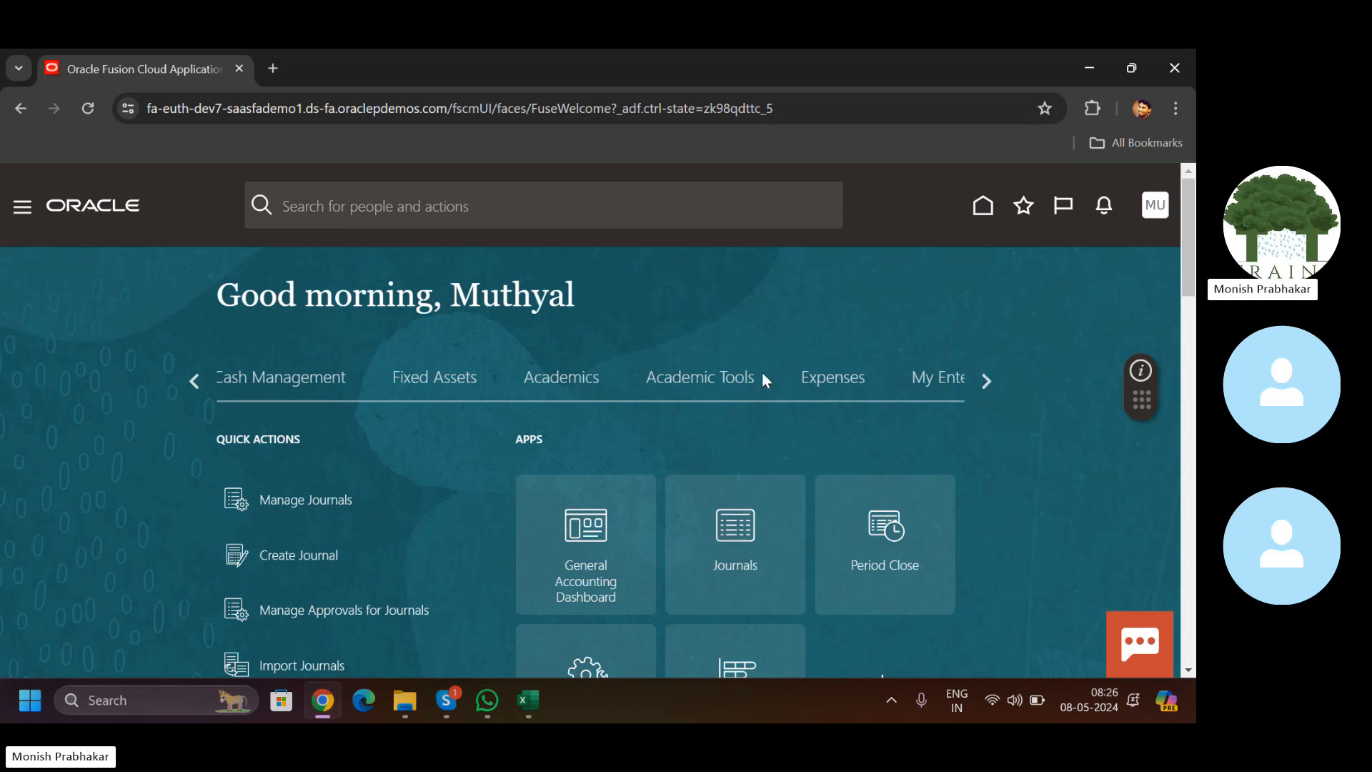
Step: Open the Journals work area and accept the data access set prompt without selecting a set
click(730, 556)
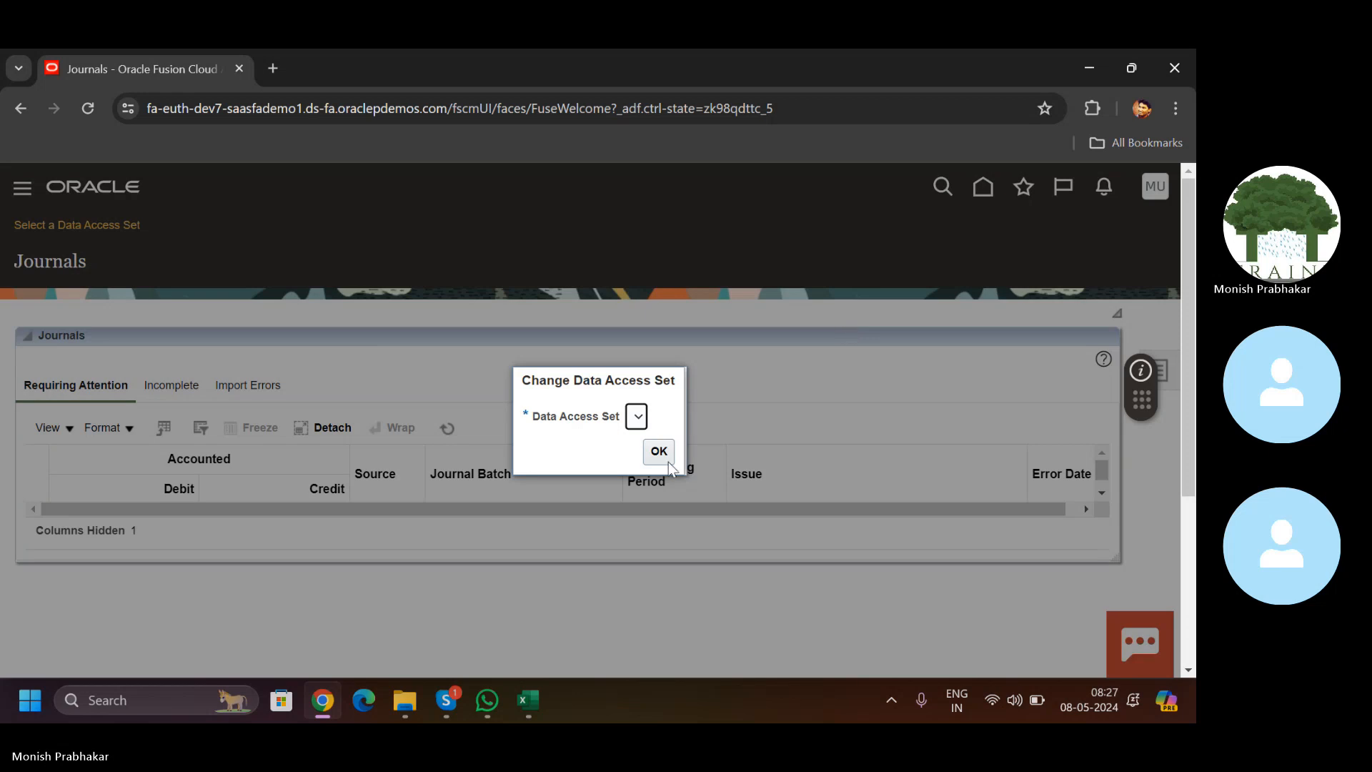
click(638, 420)
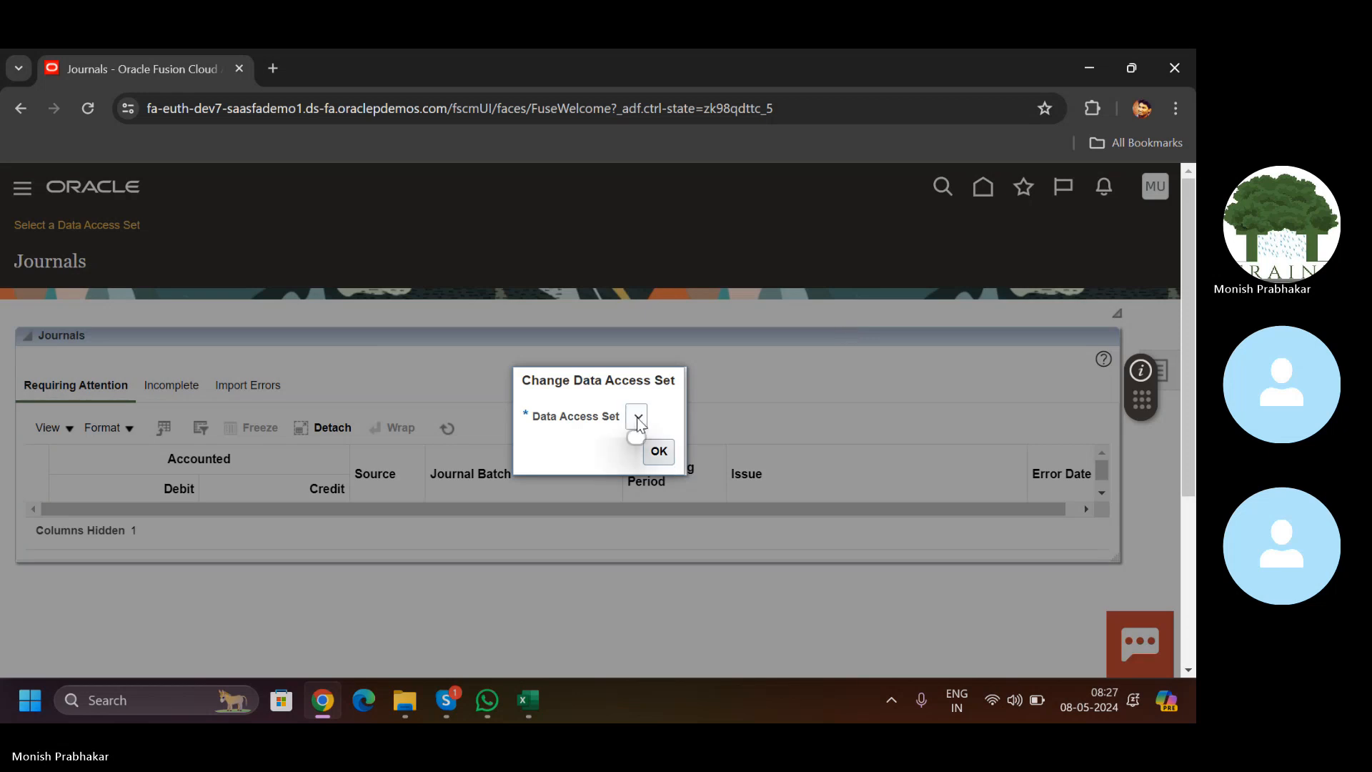
click(657, 451)
Step: Review the Day-3 notes in column A, then open the Account Hierachies sheet at B2
click(529, 701)
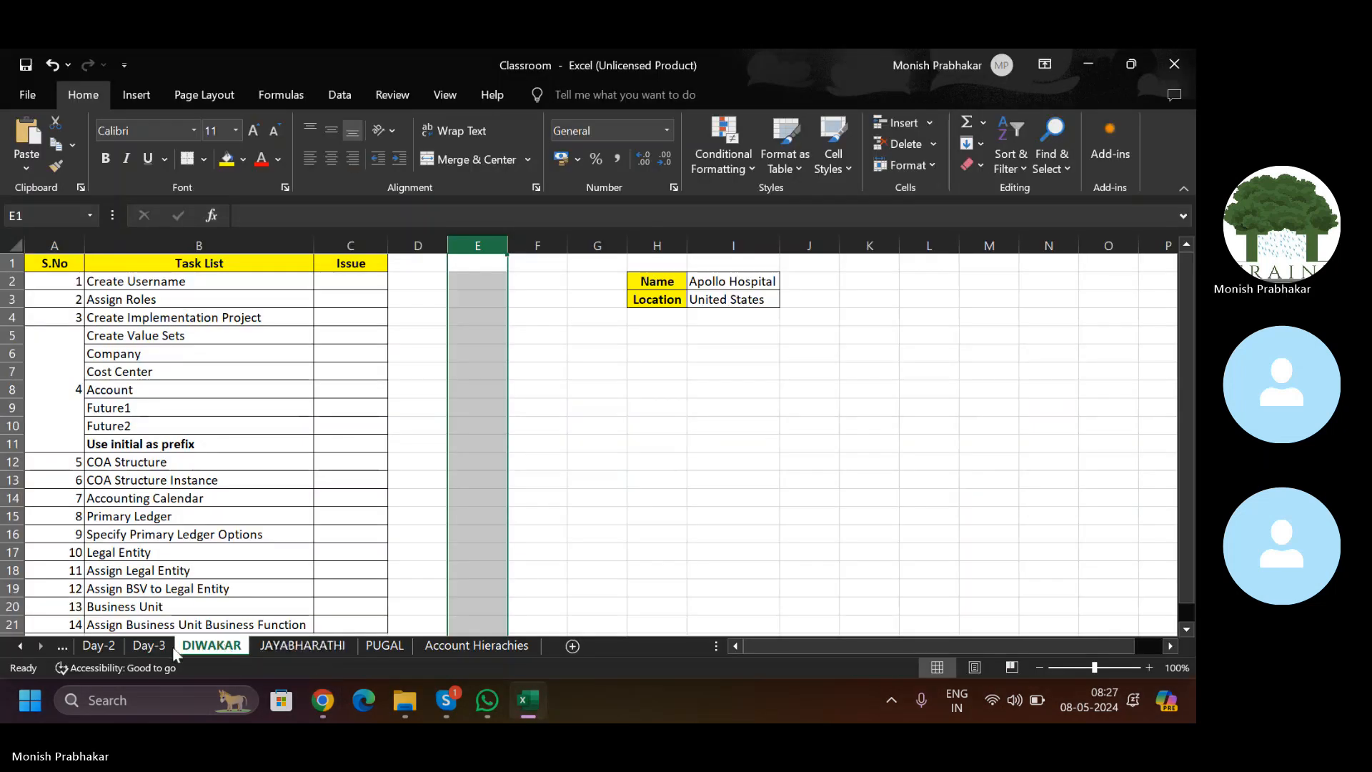
click(170, 648)
click(127, 500)
key(Down)
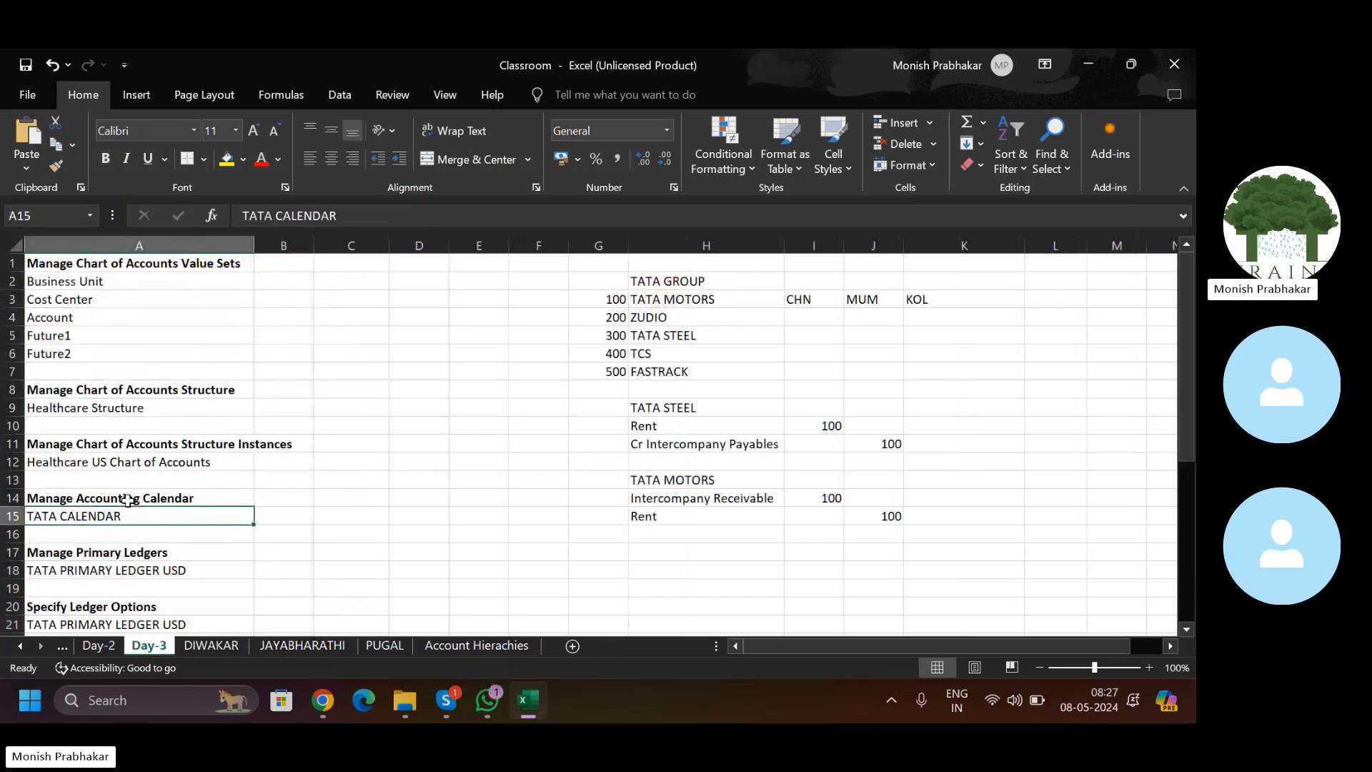
key(Down)
key(Down)
key(Down)
key(Down)
key(Down)
key(Down)
key(Down)
key(Down)
key(Down)
key(Down)
key(Down)
key(Down)
key(Down)
key(Down)
key(Down)
key(Down)
key(Down)
key(Down)
key(Down)
key(Down)
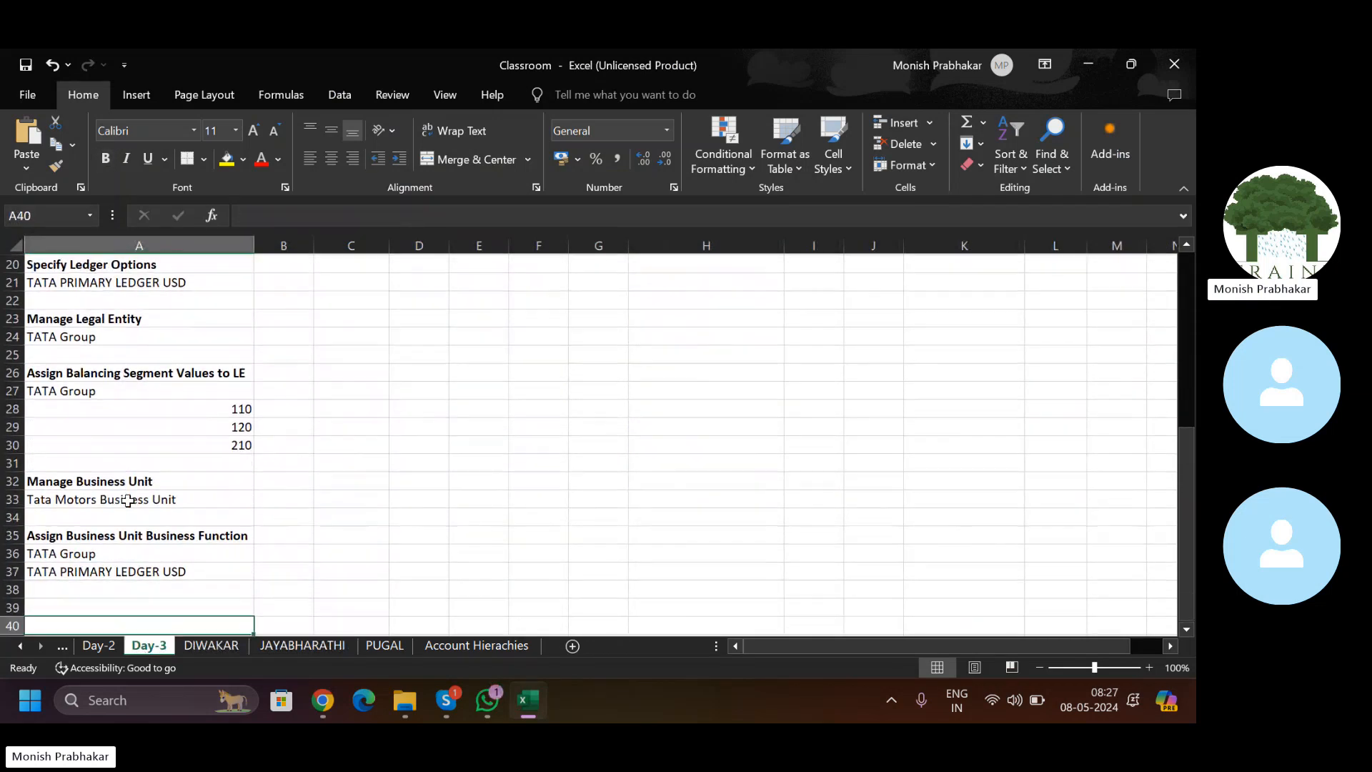
key(Down)
key(Up)
key(Up)
key(Up)
key(Up)
key(shift+Up)
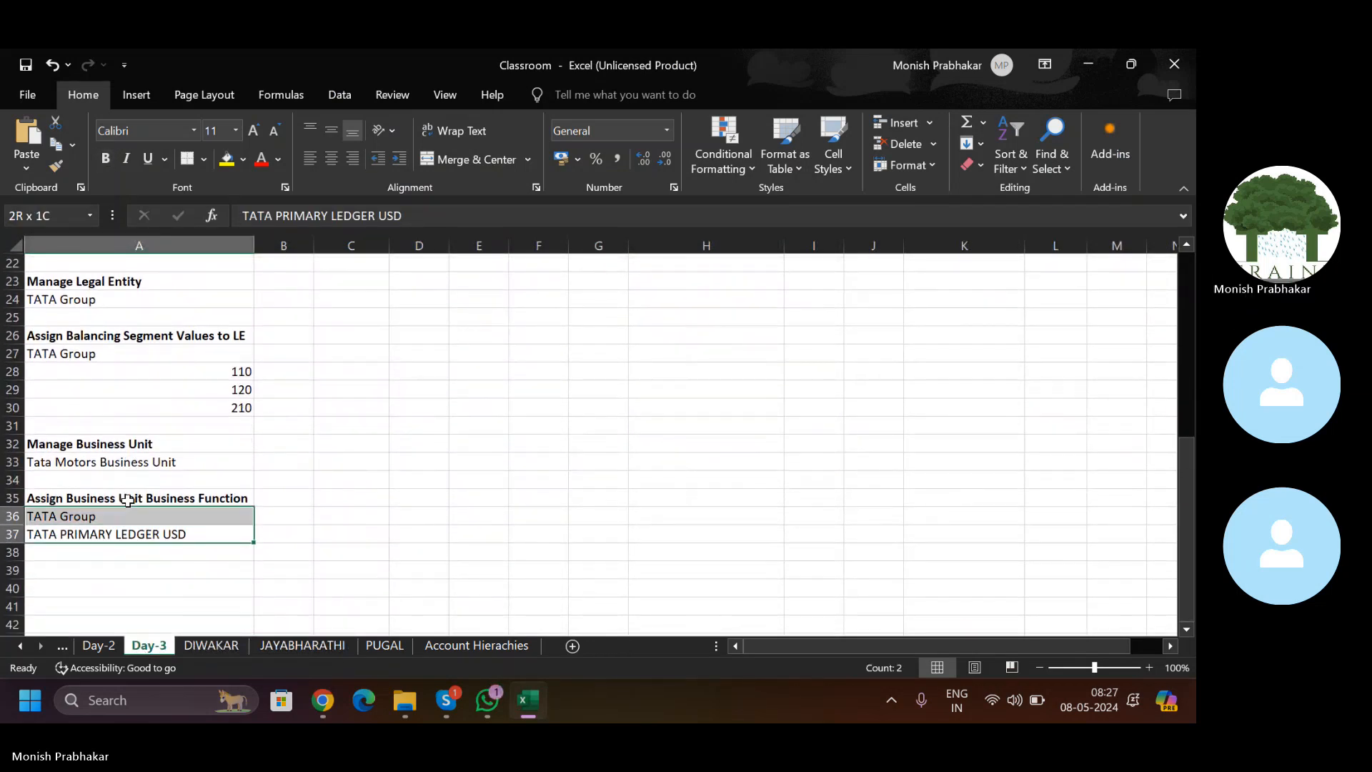
key(shift+Up)
key(shift+Up)
key(shift+Up)
key(shift+Up)
key(shift+Up)
key(shift+Up)
key(shift+Up)
key(shift+Up)
key(shift+Up)
key(shift+Up)
key(shift+Up)
key(shift+Up)
key(shift+Up)
key(shift+Up)
key(shift+Up)
key(shift+Up)
key(shift+Up)
key(shift+Up)
key(shift+Up)
key(shift+Up)
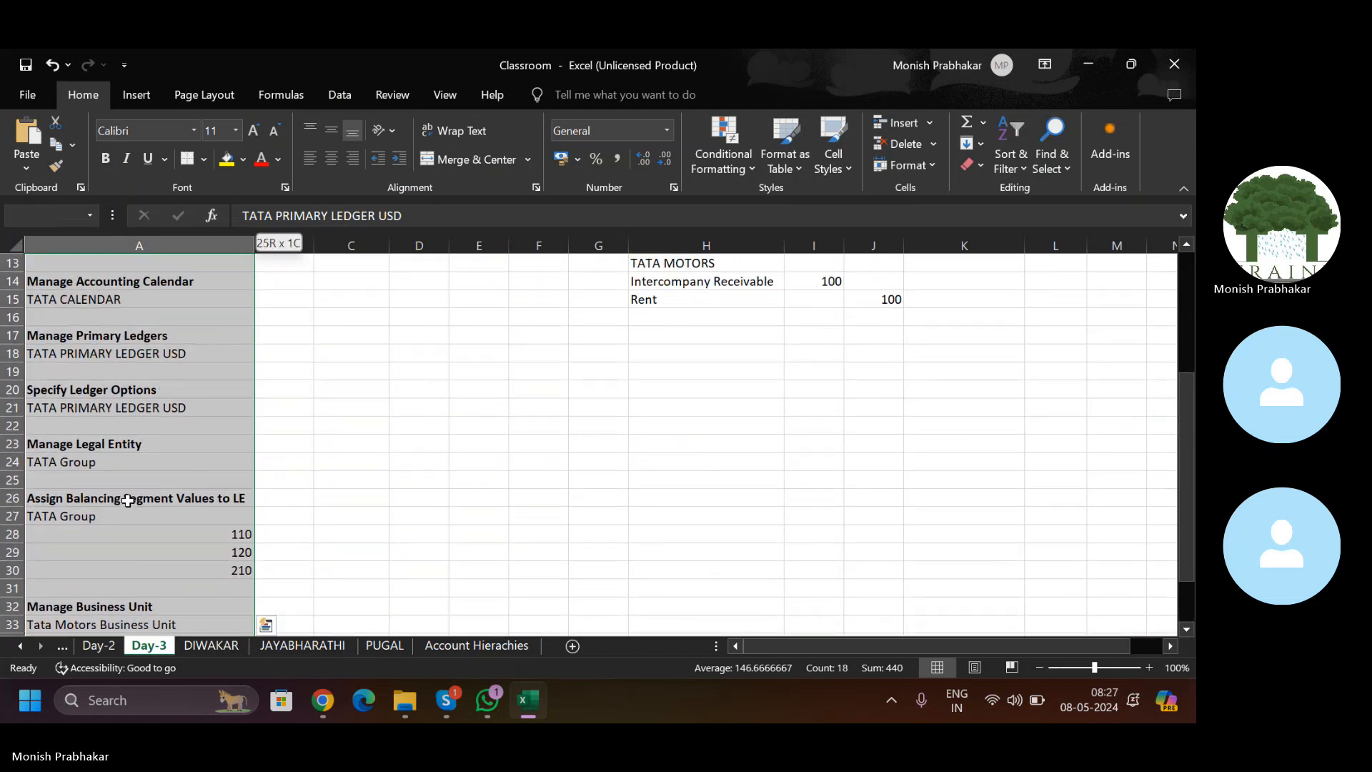
key(shift+Up)
key(shift+Up)
key(shift+Up)
key(shift+Up)
key(shift+Up)
key(shift+Up)
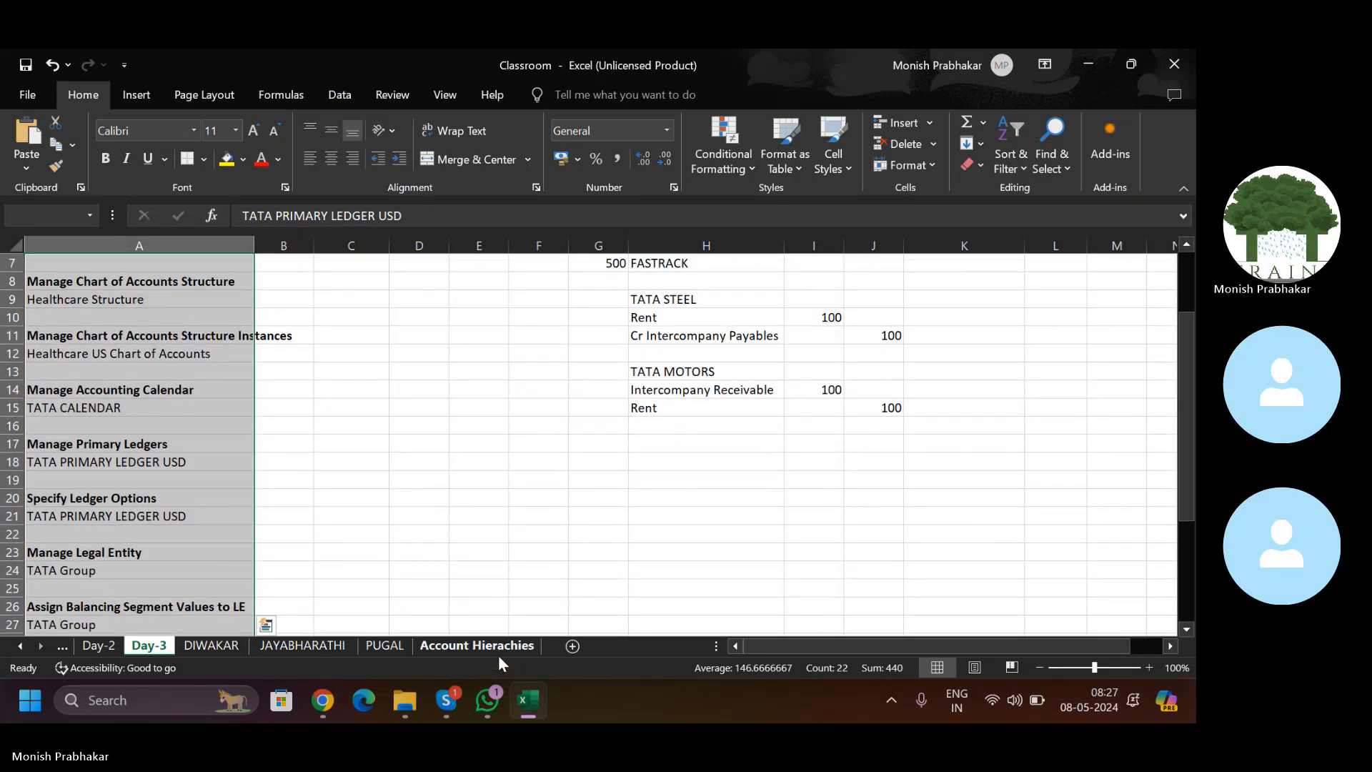
click(482, 647)
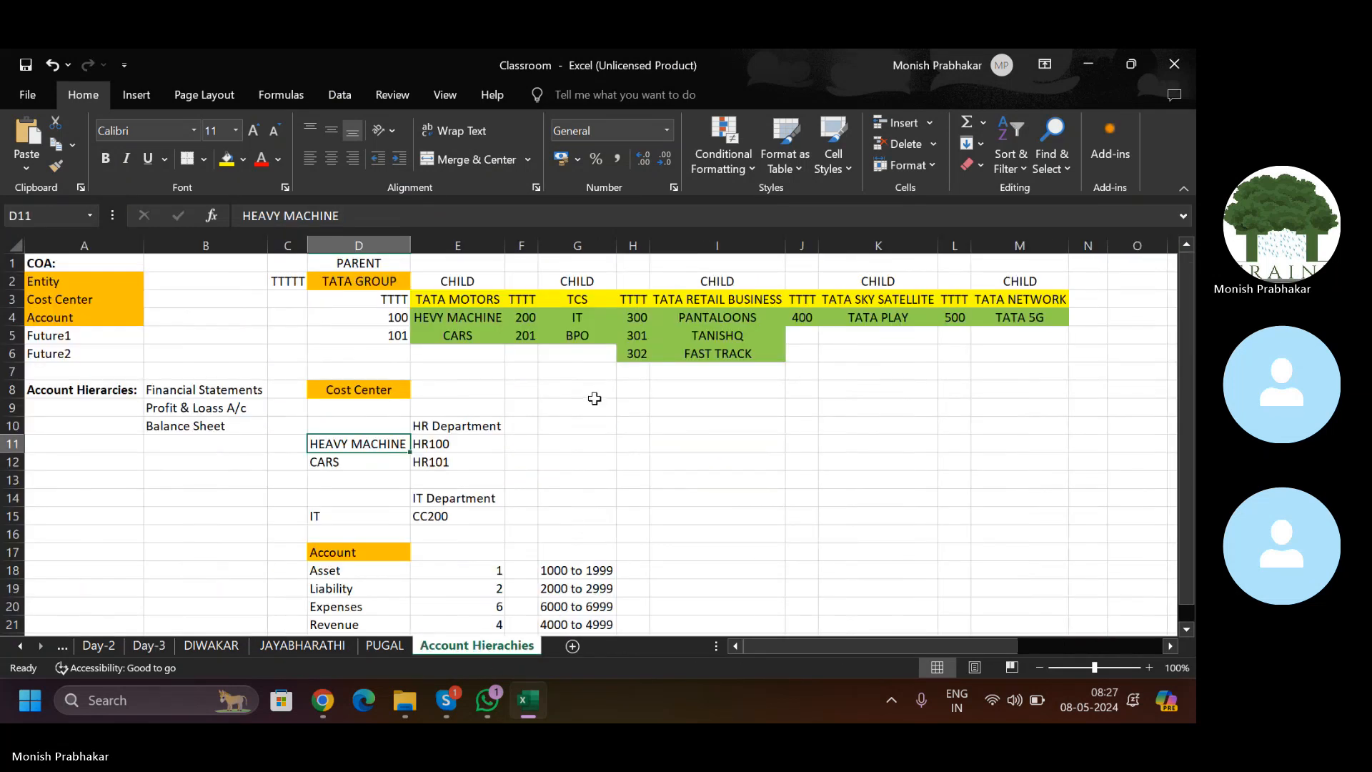
click(147, 285)
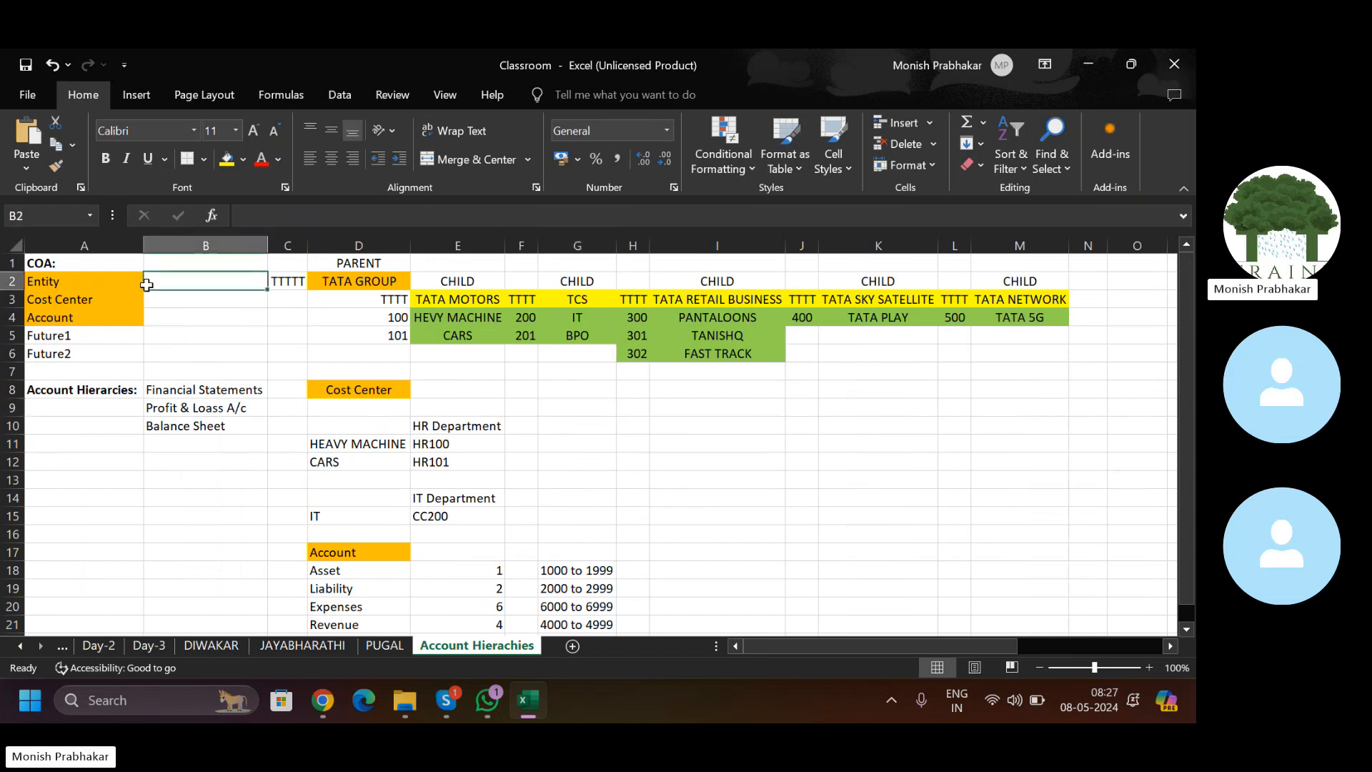
Step: Dismiss the Journals information message and expand Tools in the navigator to show Scheduled Processes
click(321, 704)
click(643, 325)
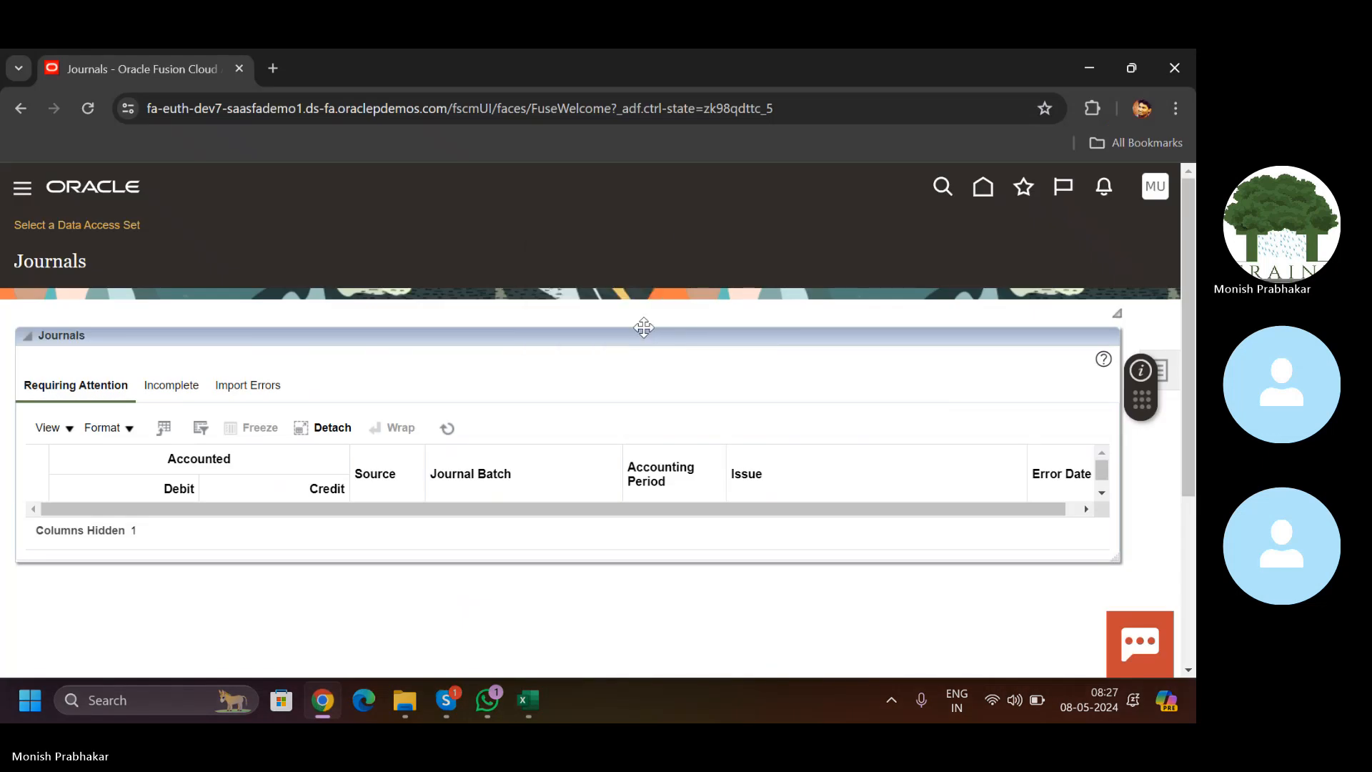
click(19, 196)
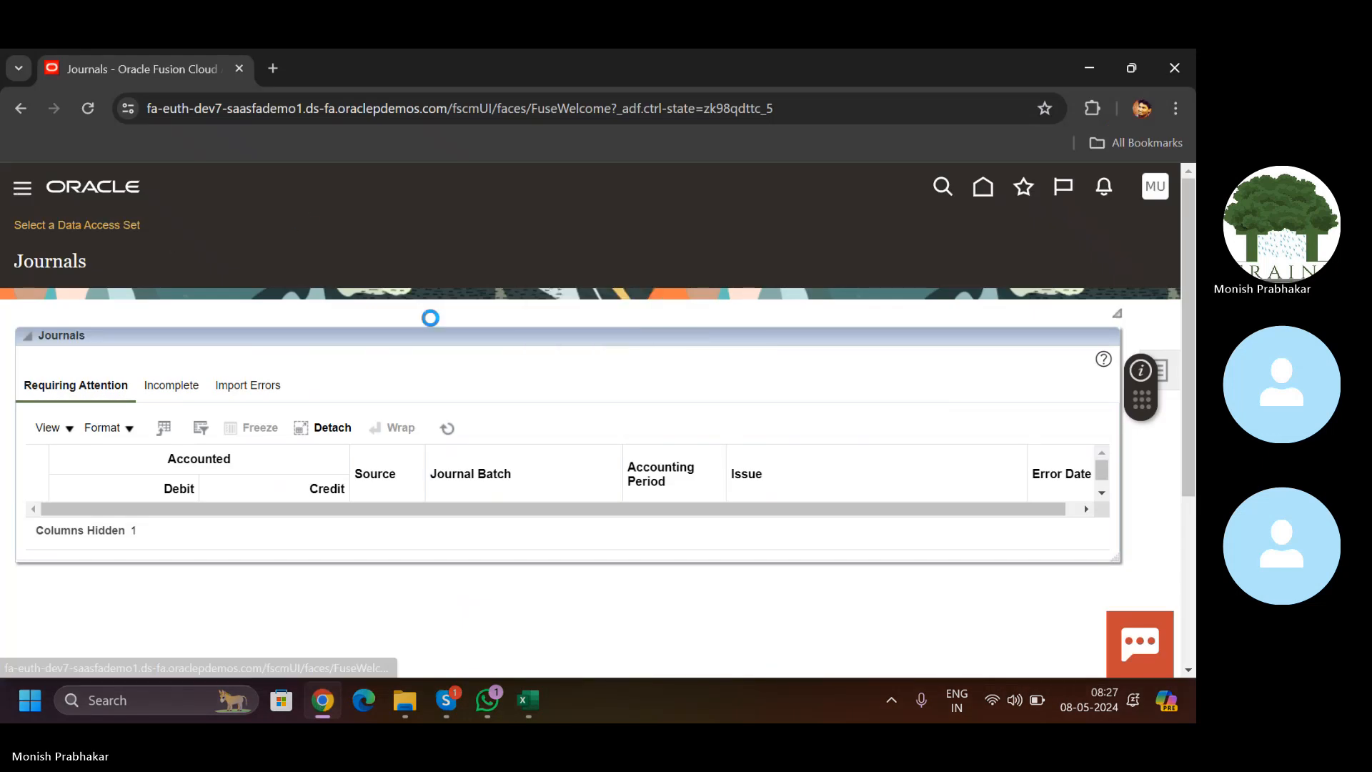
drag(721, 312, 726, 444)
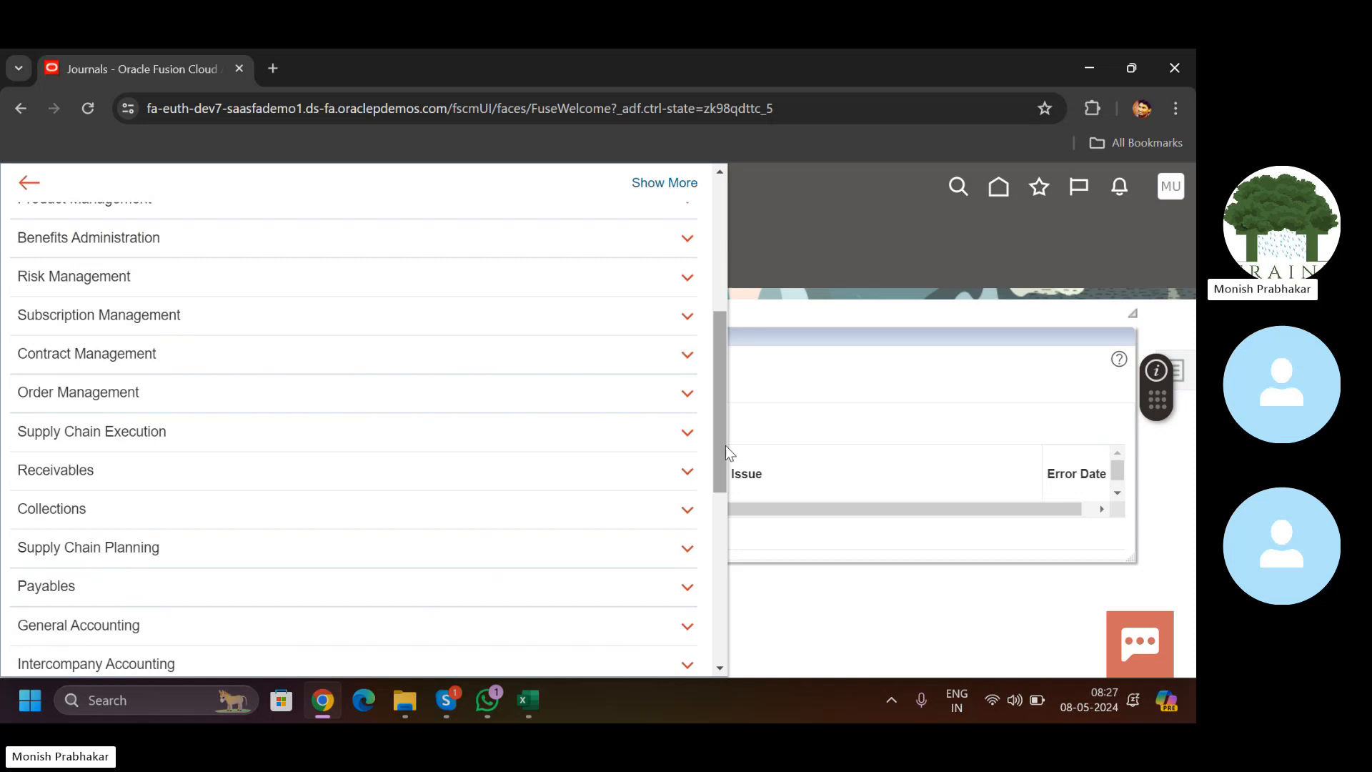
drag(726, 445, 713, 612)
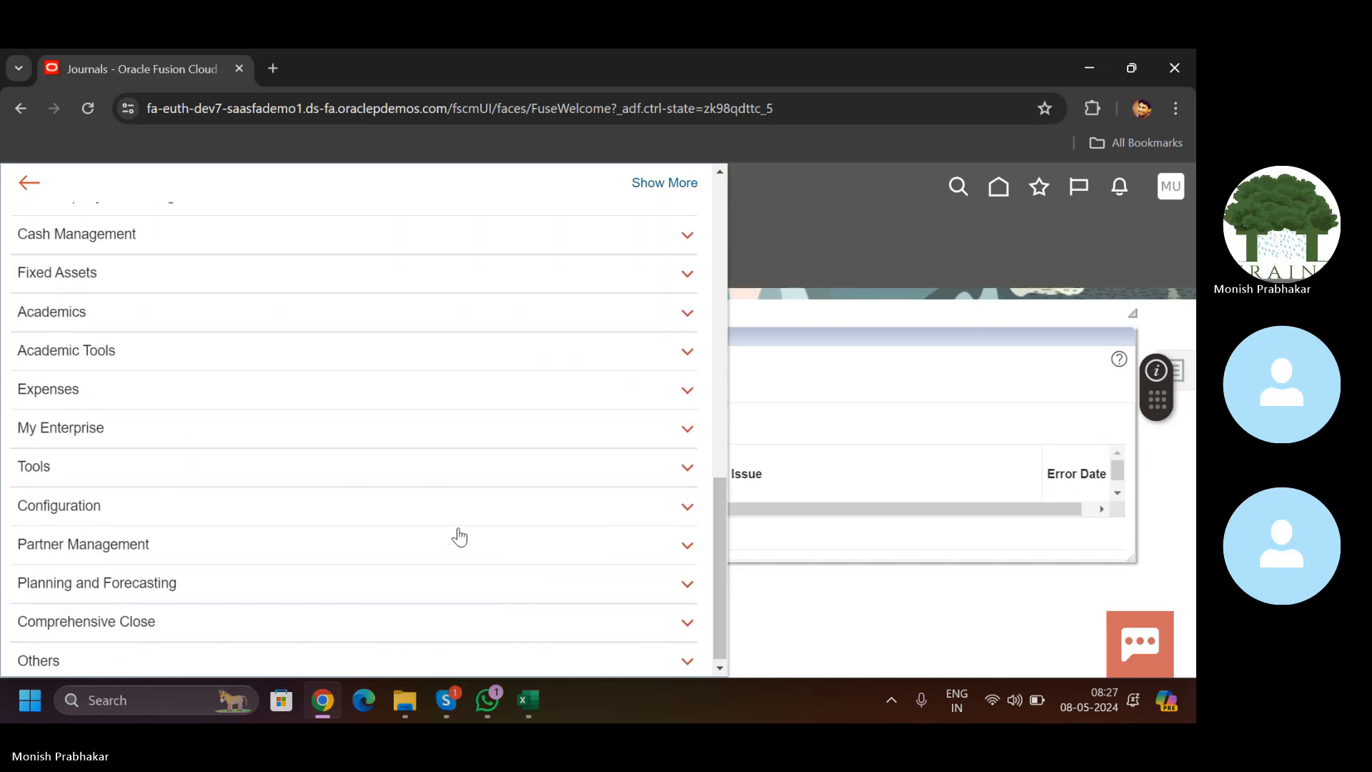
click(422, 472)
scroll(720, 495, down, 2)
drag(723, 495, 723, 512)
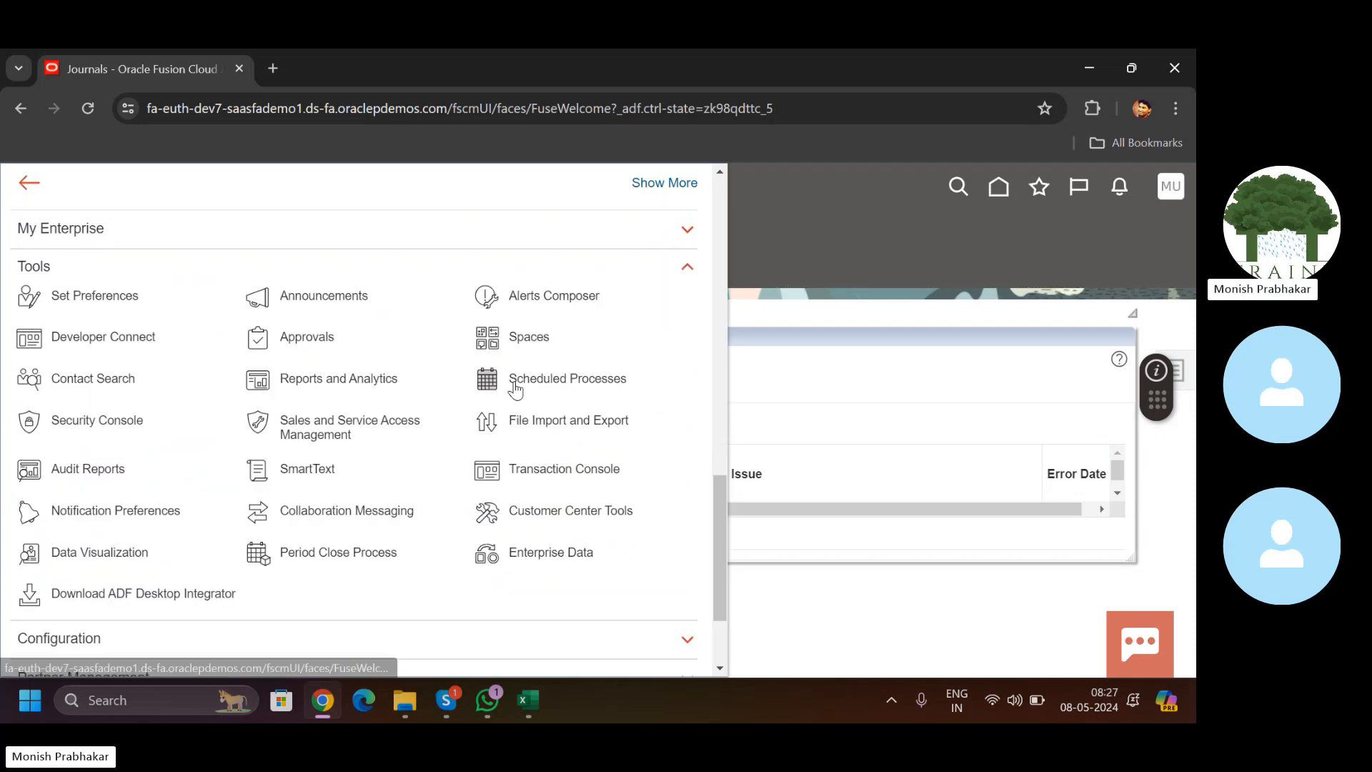
Step: In the Security Console, search the user accounts for the user by name and open their account
click(90, 417)
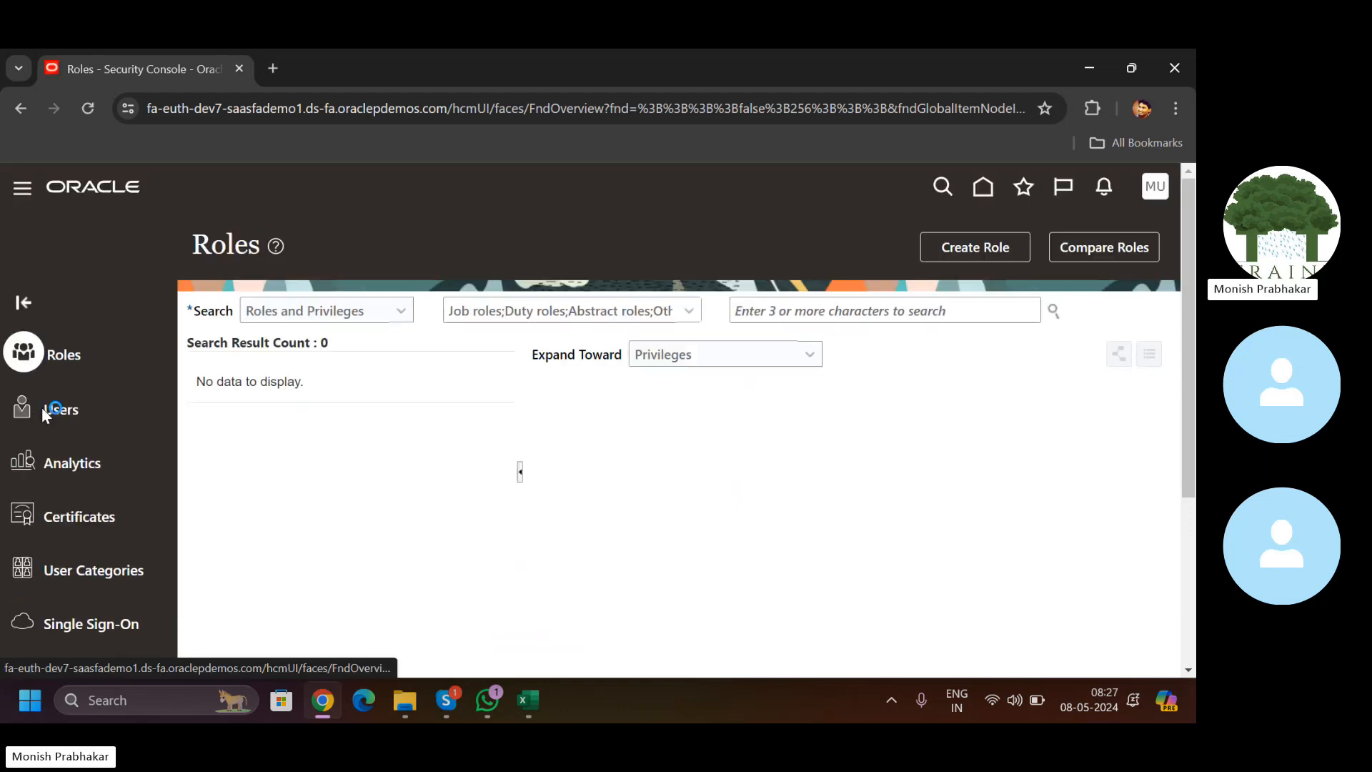
click(42, 407)
click(673, 312)
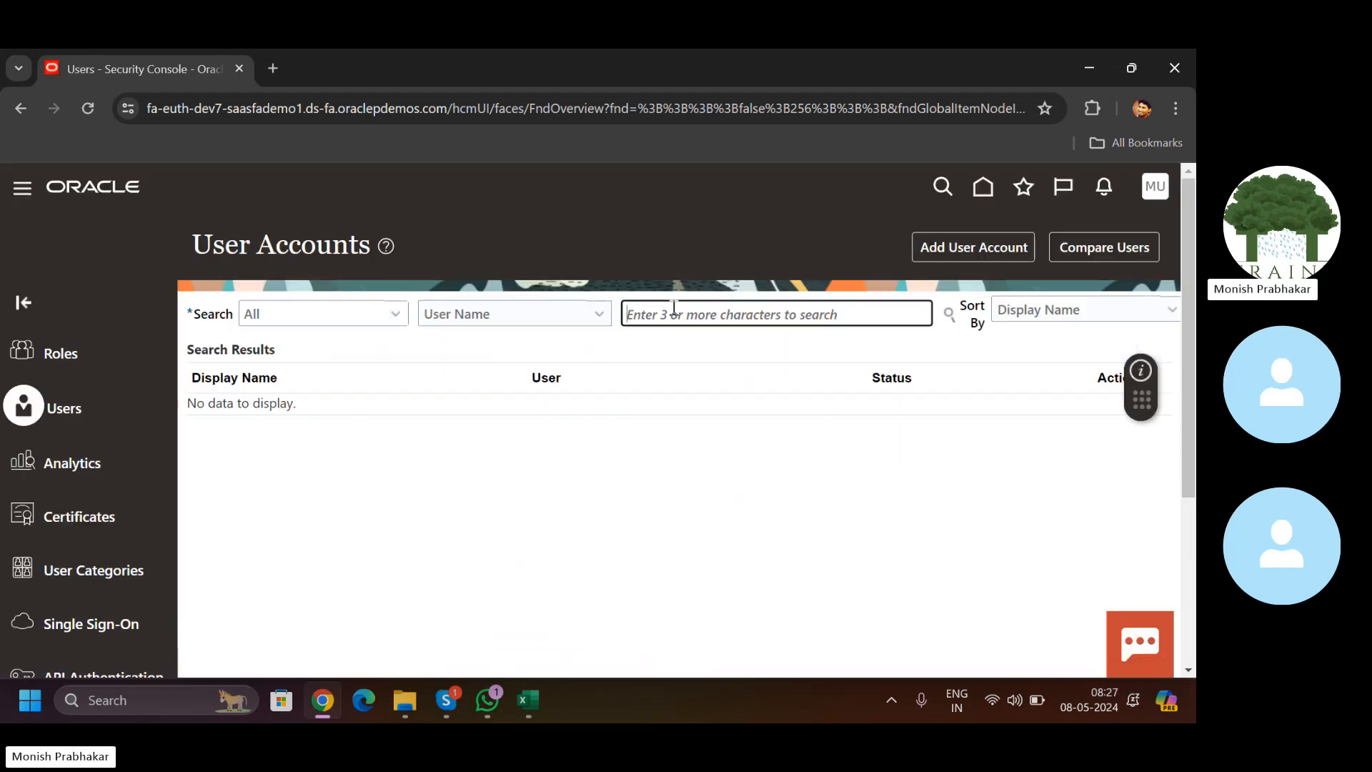
text(M)
key(Caps_Lock)
text(uthyal)
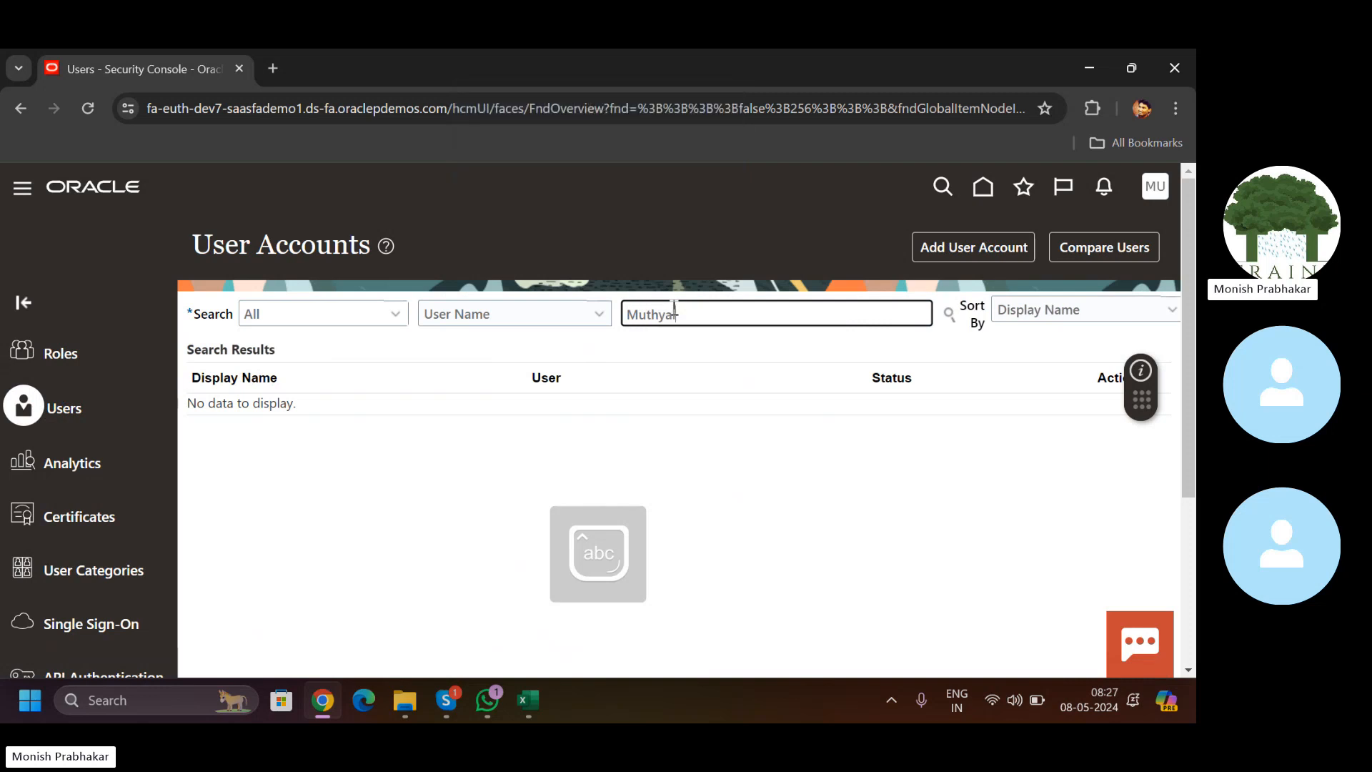
key(Return)
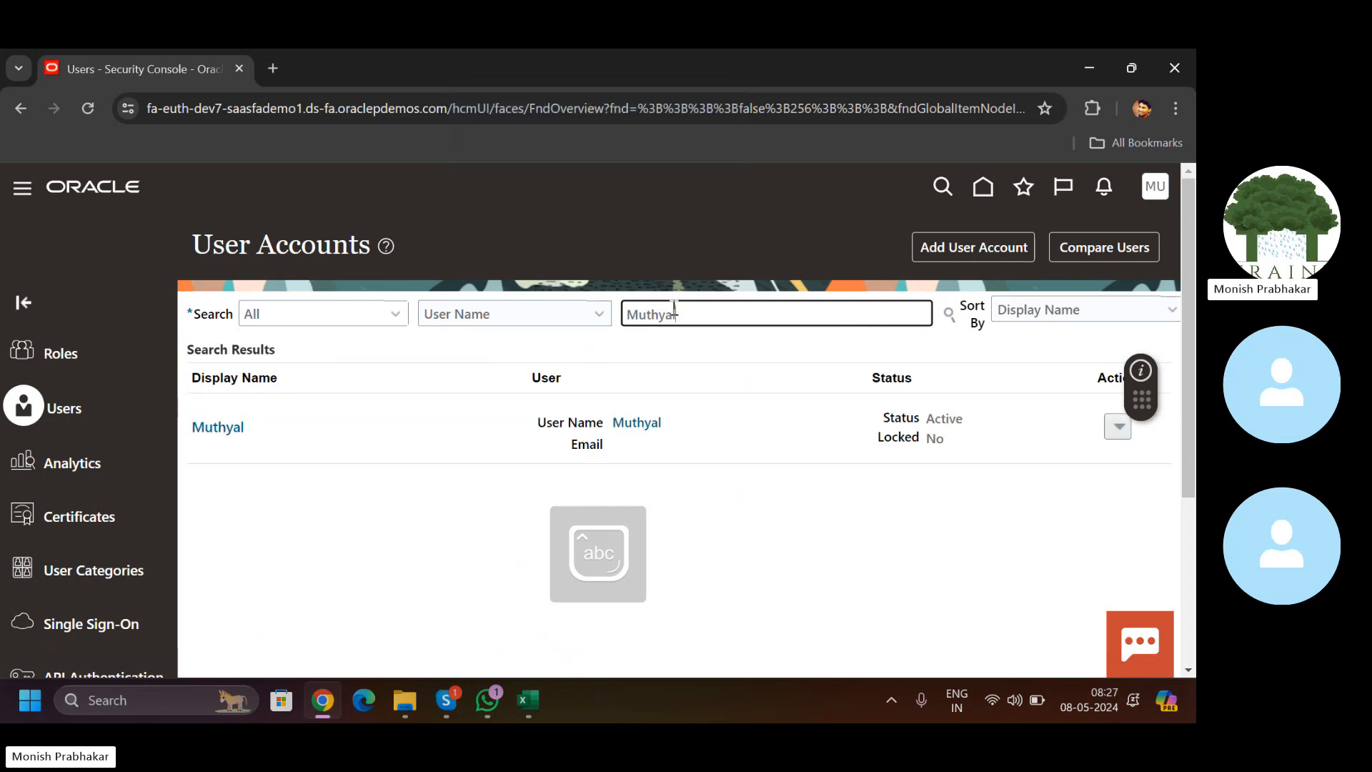
click(220, 427)
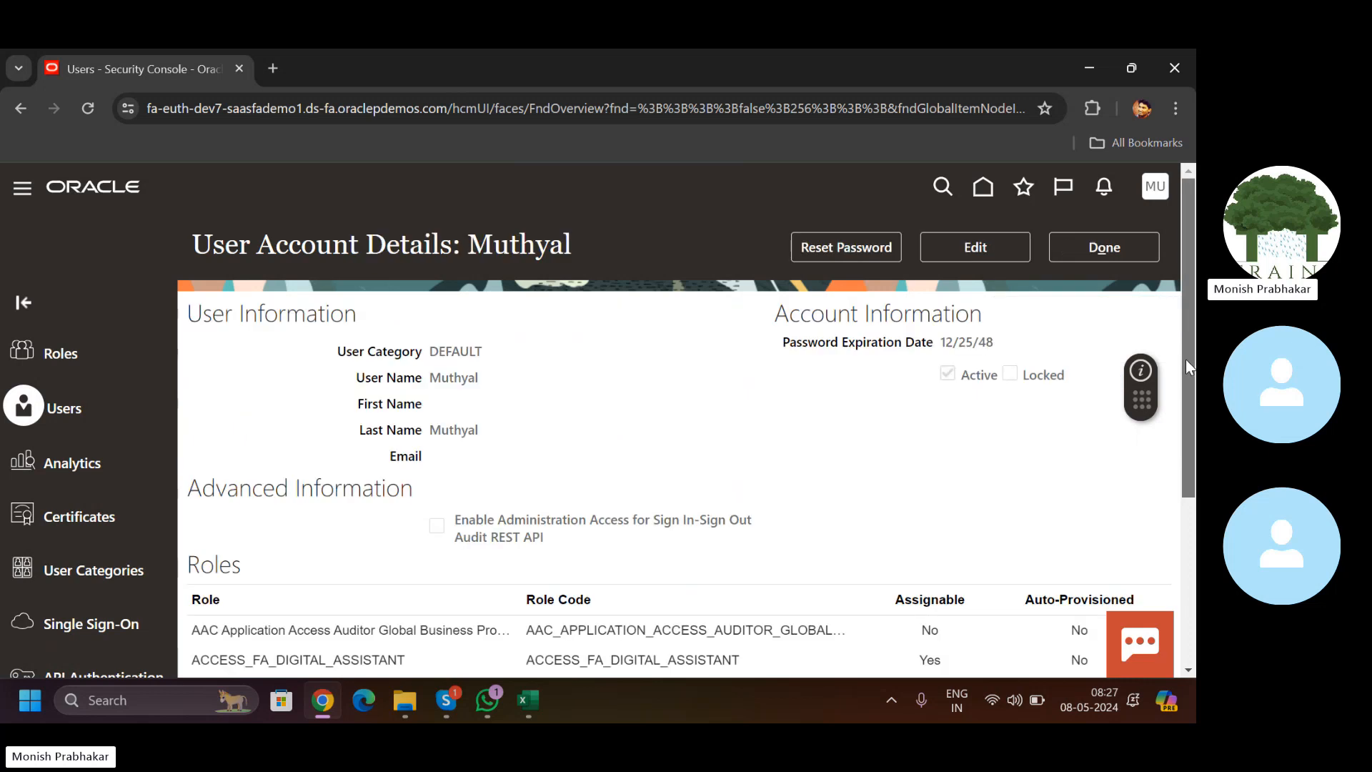
Step: Scroll to the Roles table and select the General Accountant and General Accounting Manager rows
drag(1186, 358, 1170, 502)
drag(1164, 412, 1164, 509)
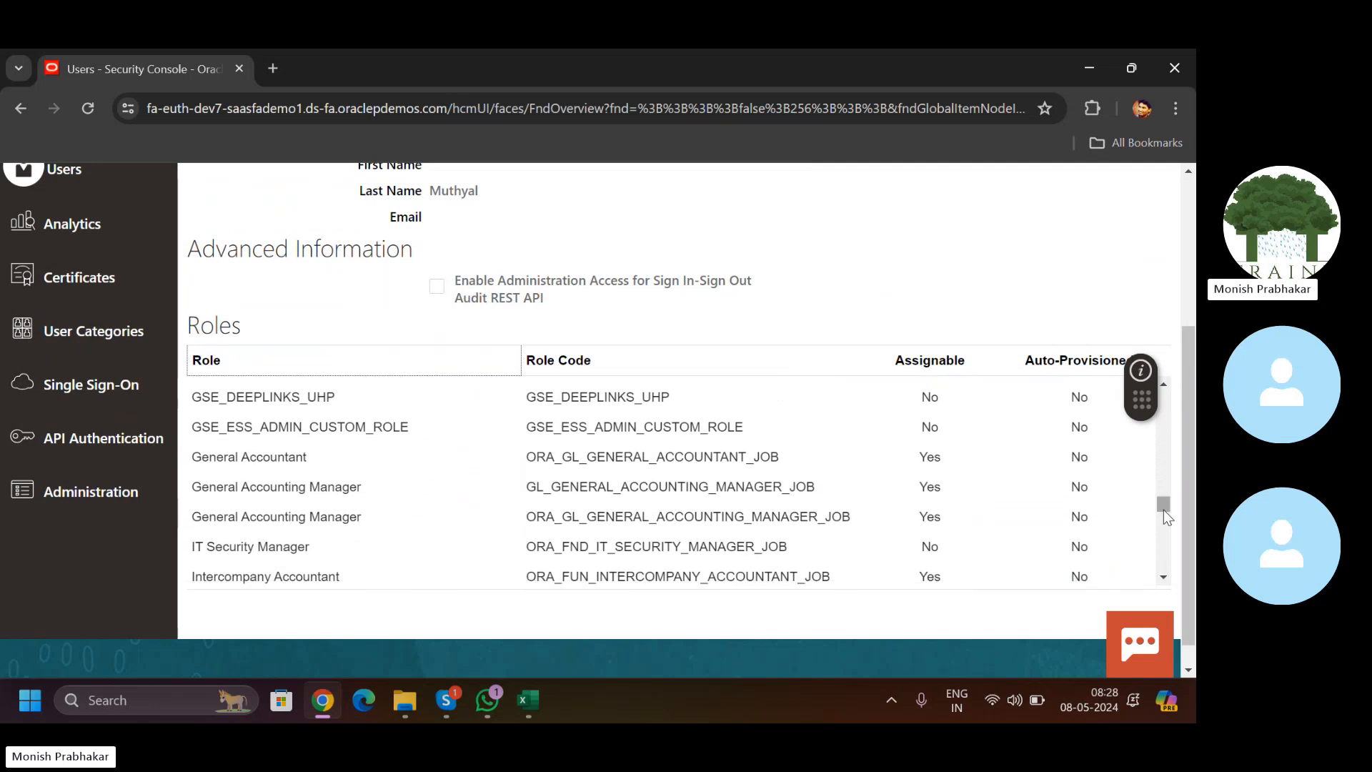
click(288, 471)
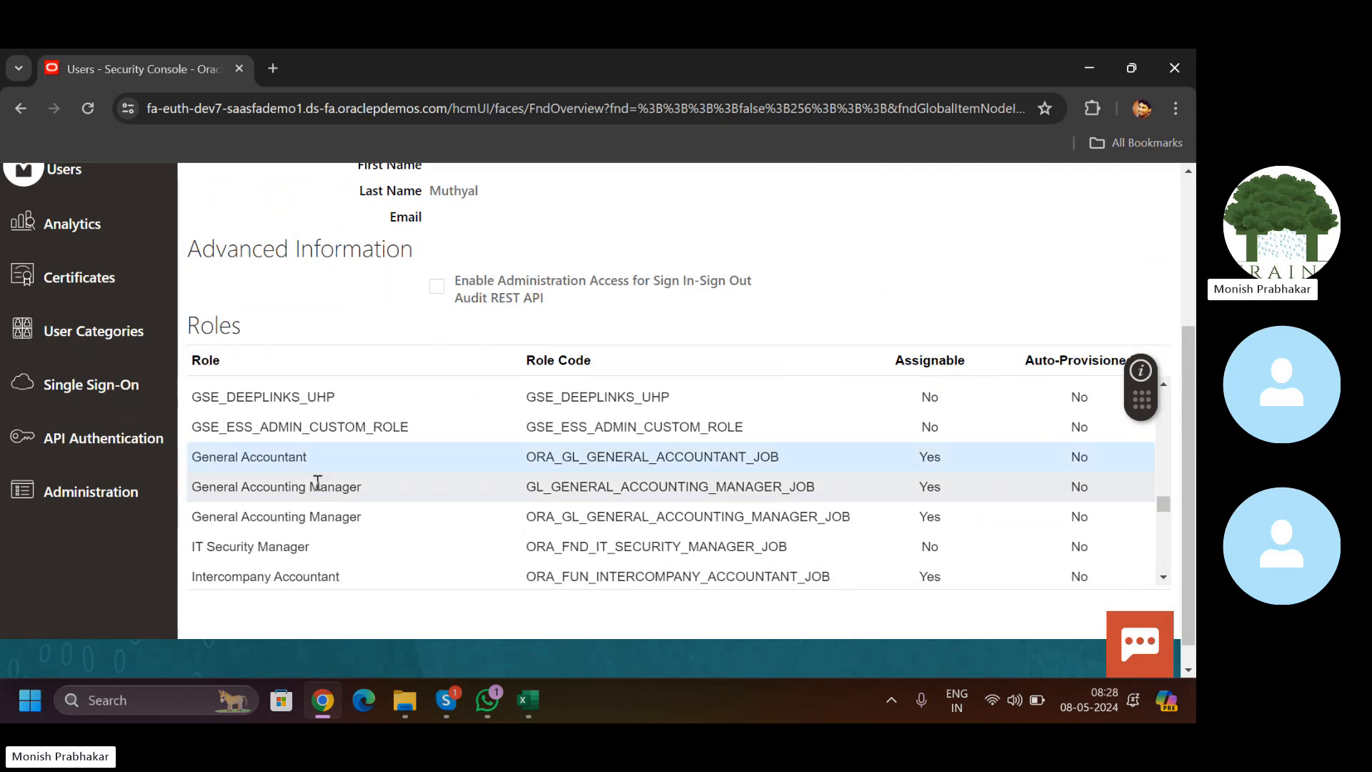
click(318, 483)
click(300, 466)
click(306, 483)
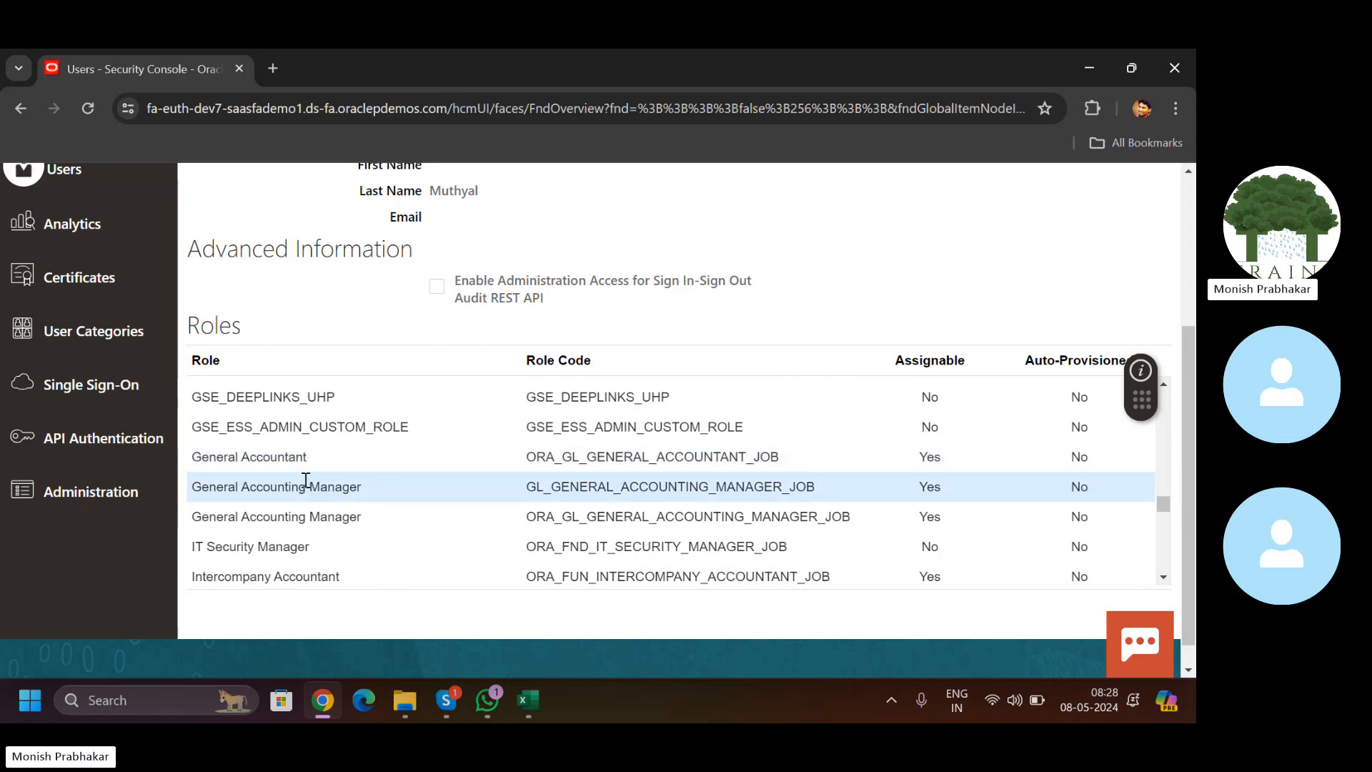
click(283, 468)
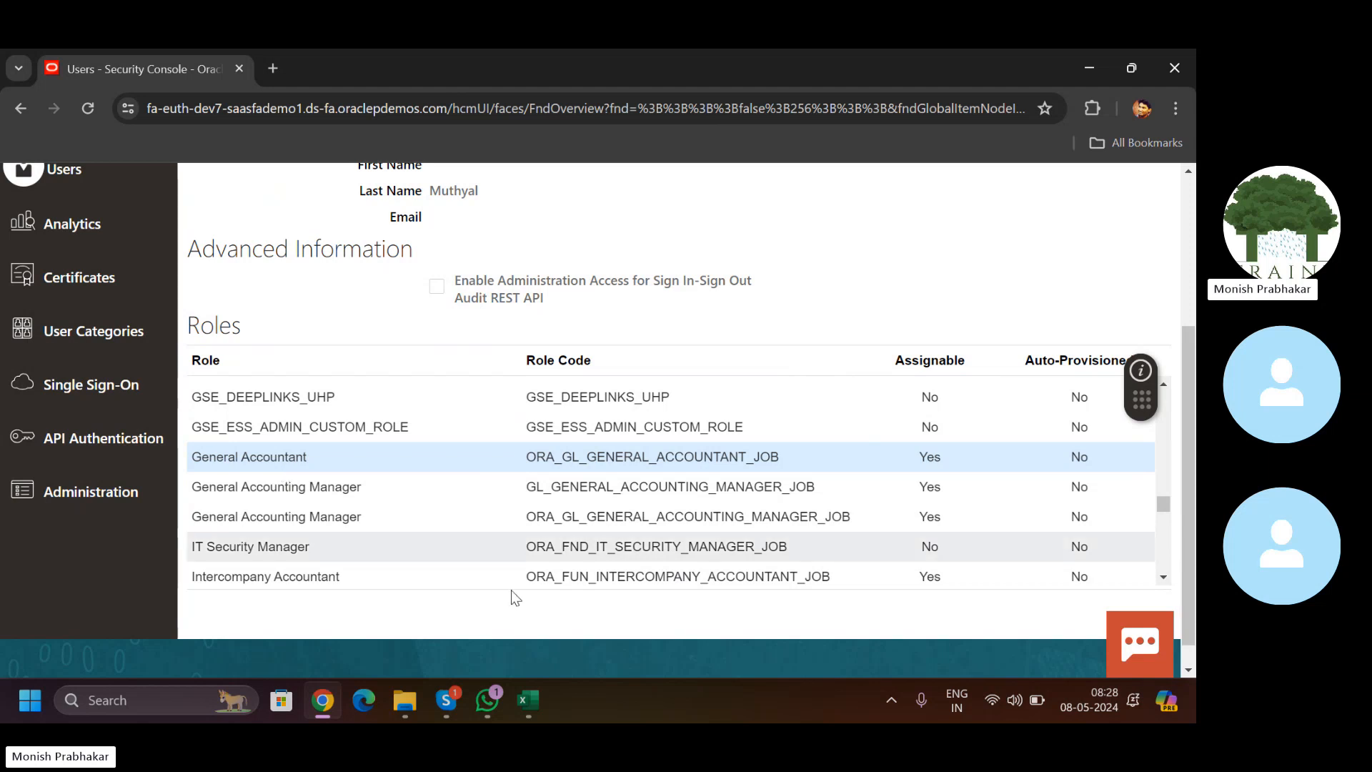
Step: Add a new worksheet to the Classroom workbook and name it Day-5
click(525, 700)
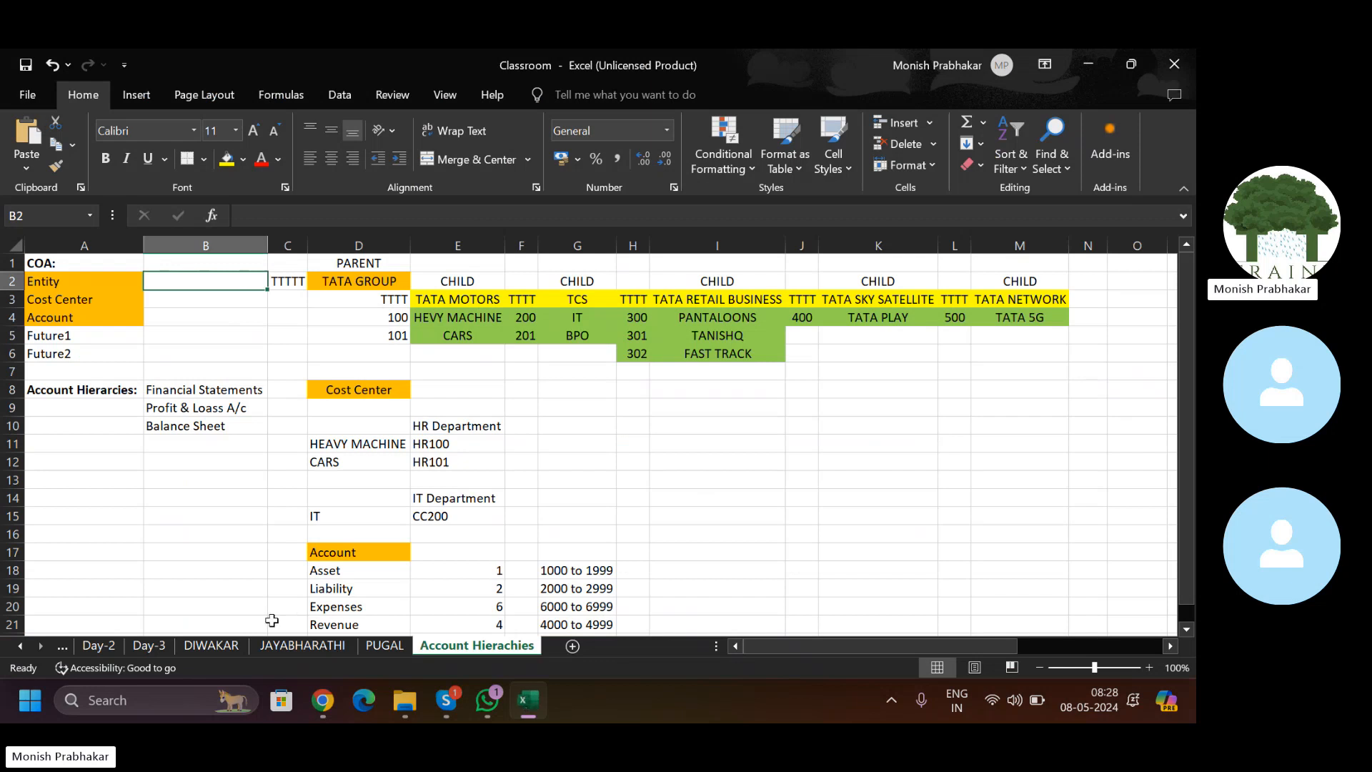
click(572, 647)
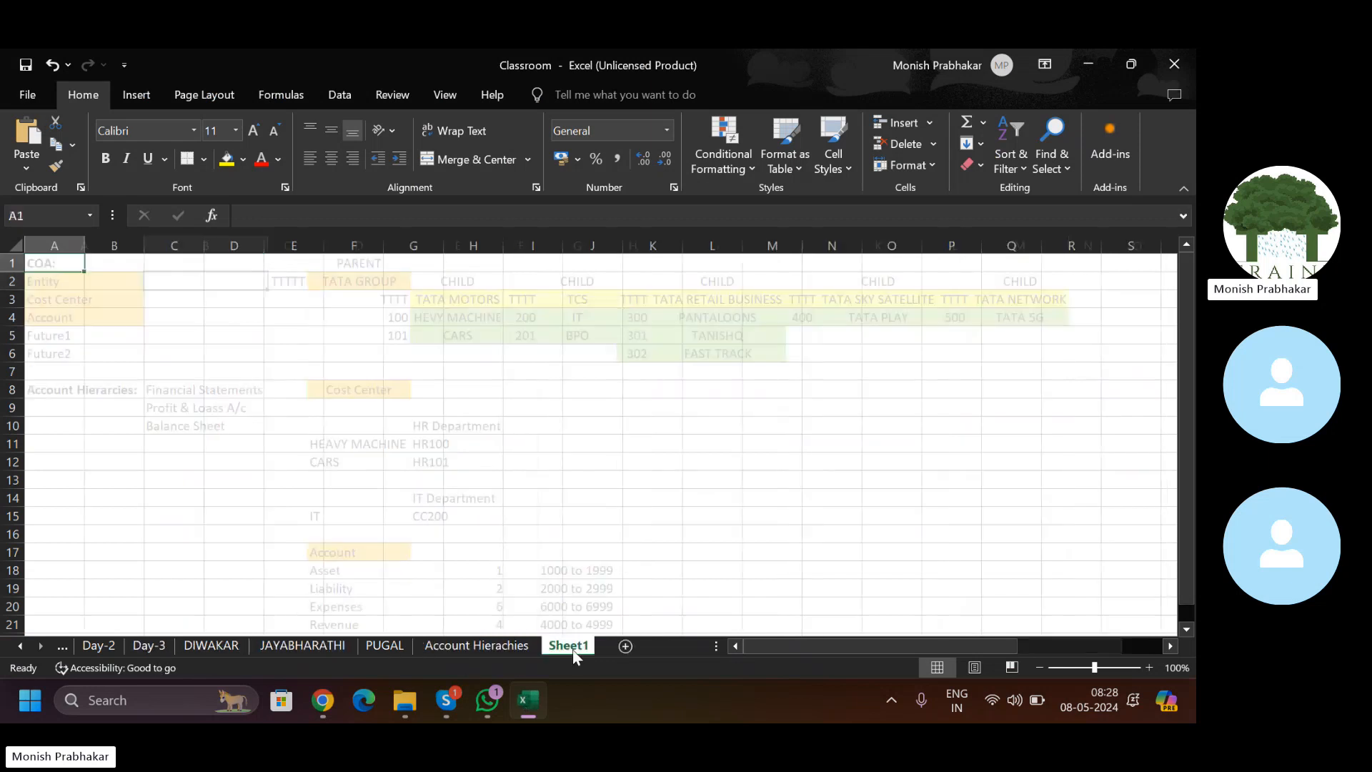
double_click(571, 647)
key(Caps_Lock)
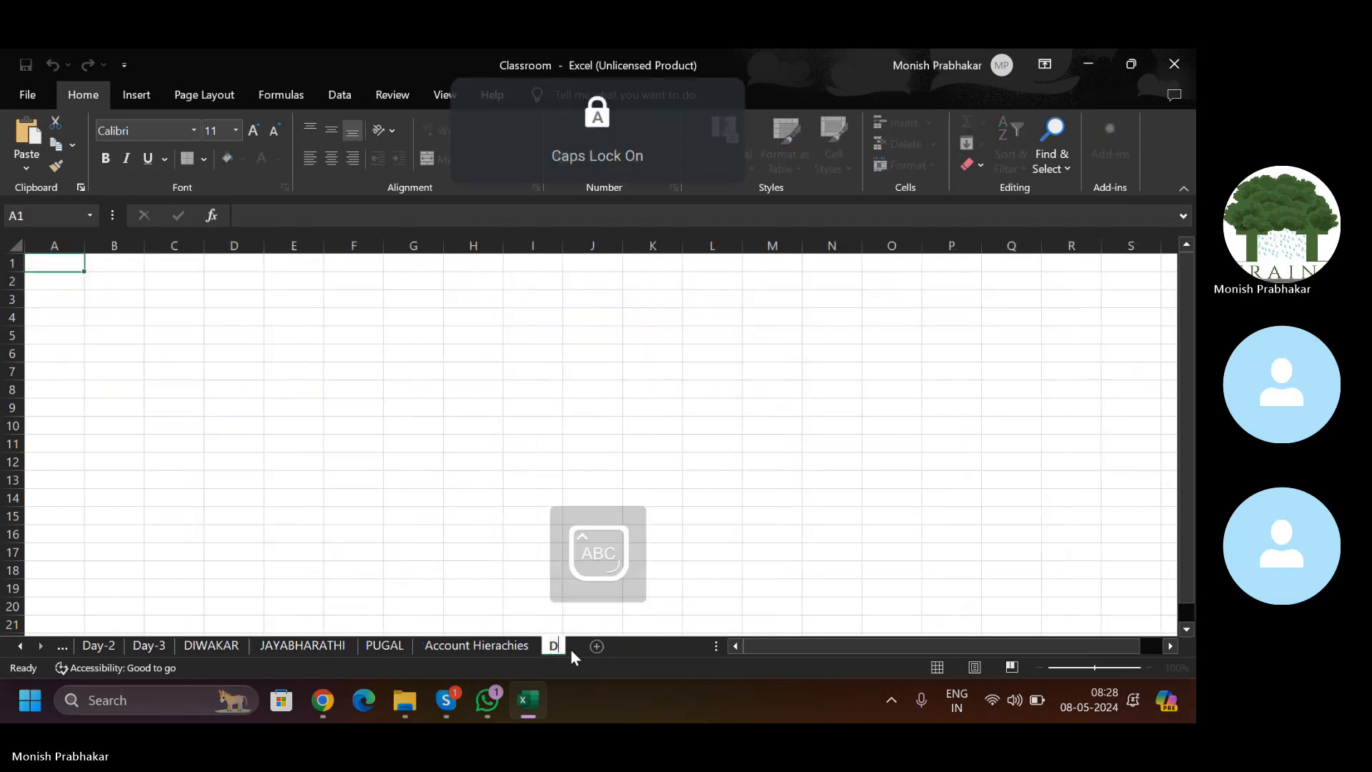
key(Caps_Lock)
text(Day-5)
key(Return)
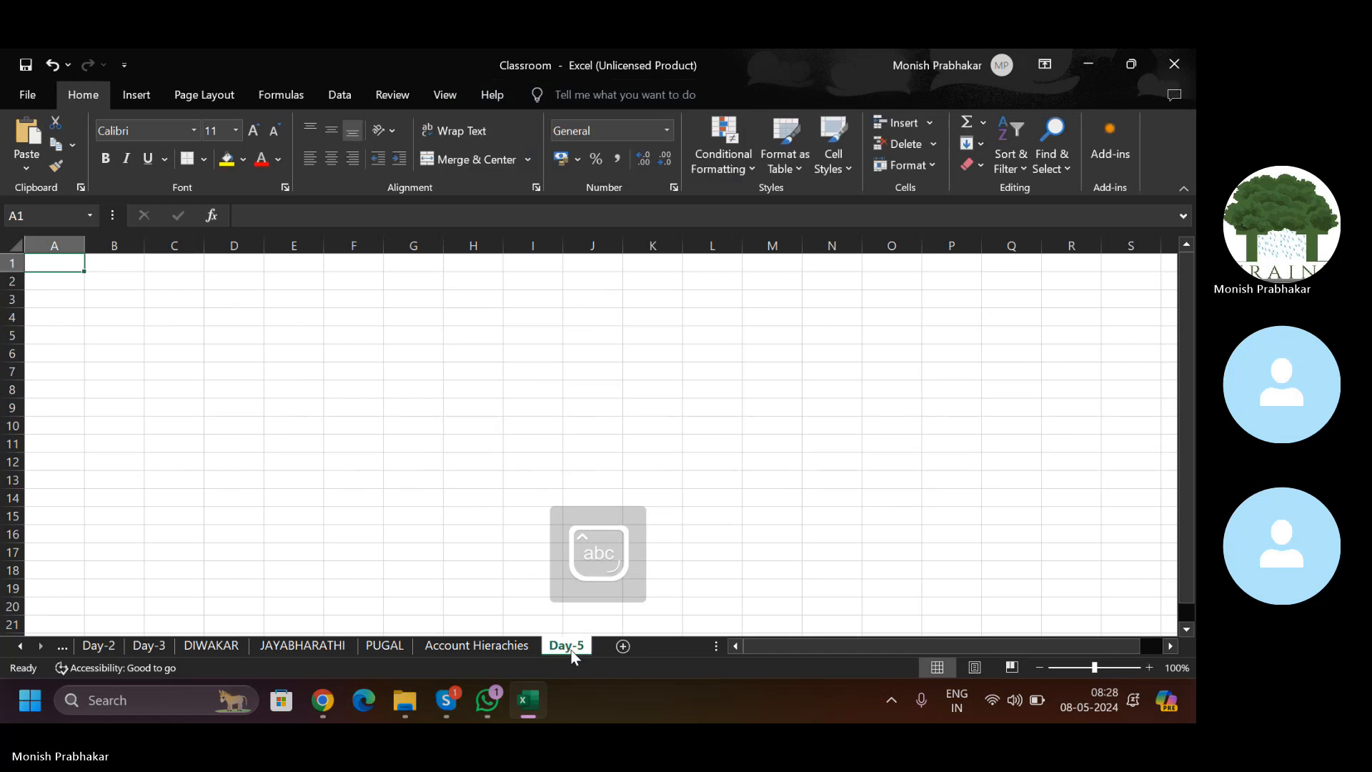
Step: Enter the heading 'GL Roles:' in A1 and make it bold
key(Caps_Lock)
text(GL)
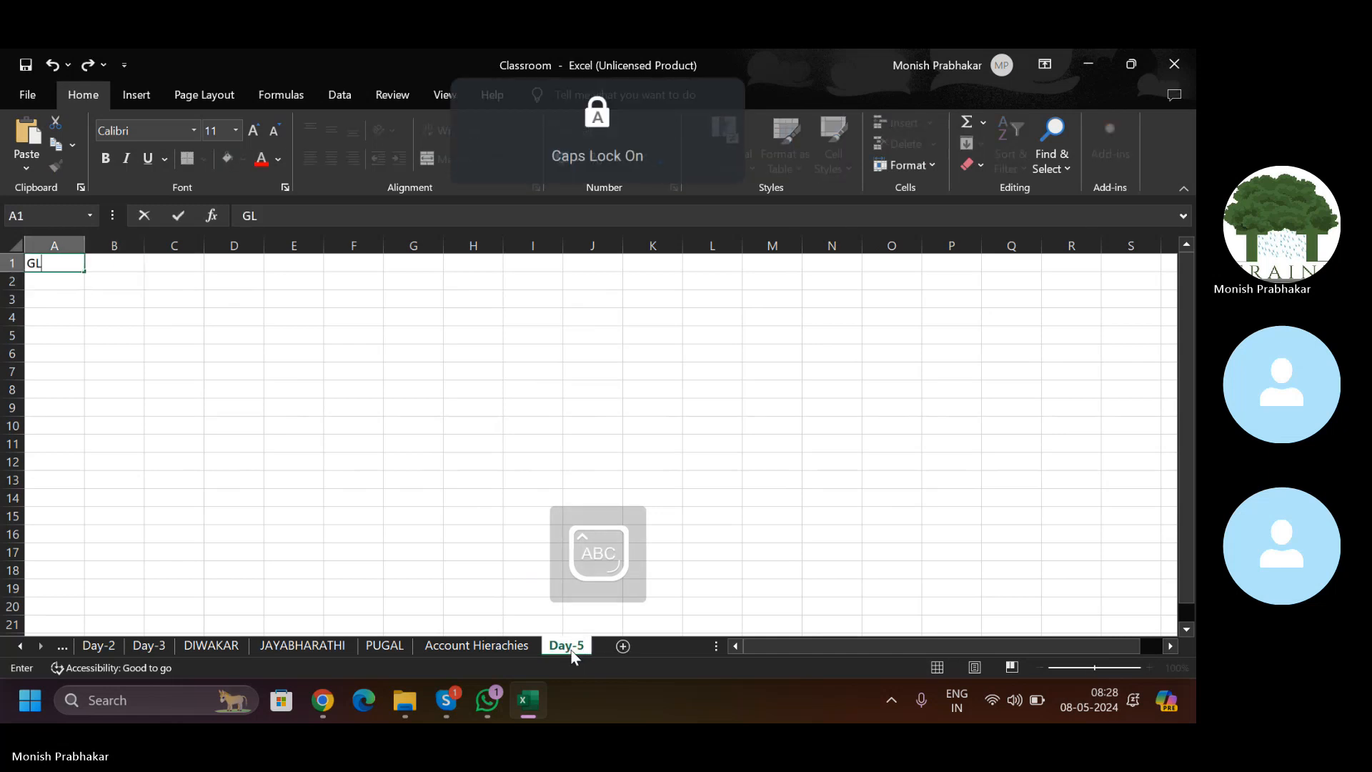
text( R)
key(Caps_Lock)
text(oles:)
key(Return)
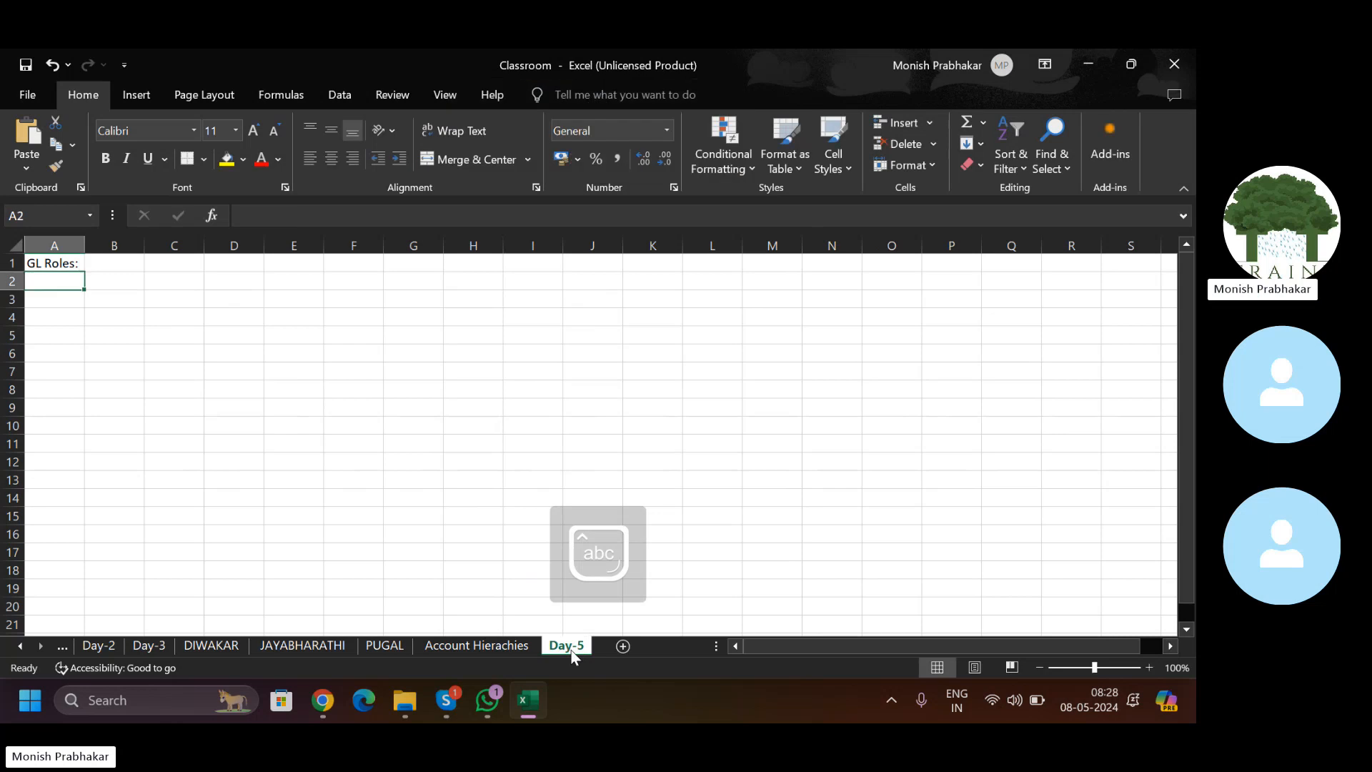
key(Up)
key(ctrl+b)
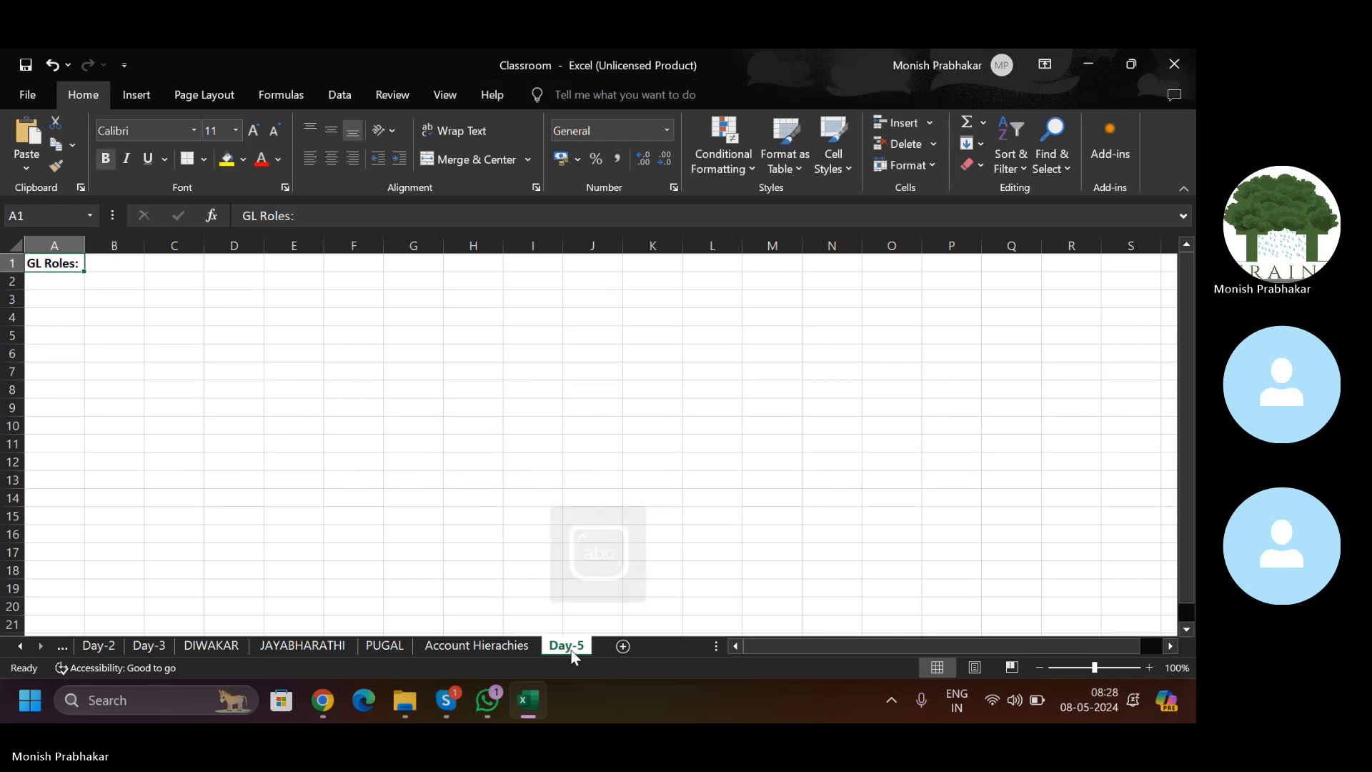
key(Down)
Step: Enter 'General Accountant' in A2 and autofit column A to the text
key(Caps_Lock)
text(G)
key(Caps_Lock)
text(eneral)
key(Caps_Lock)
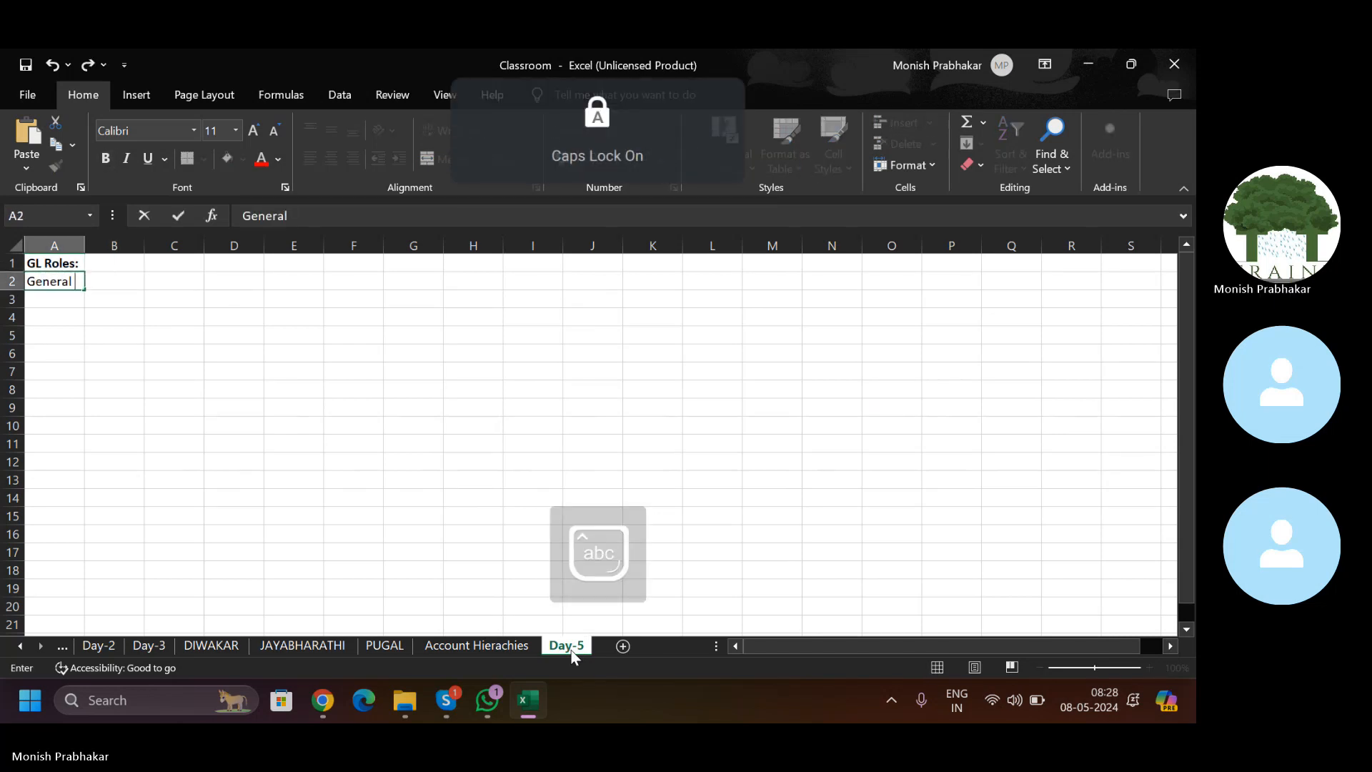
text(A)
key(Caps_Lock)
text(ccountant)
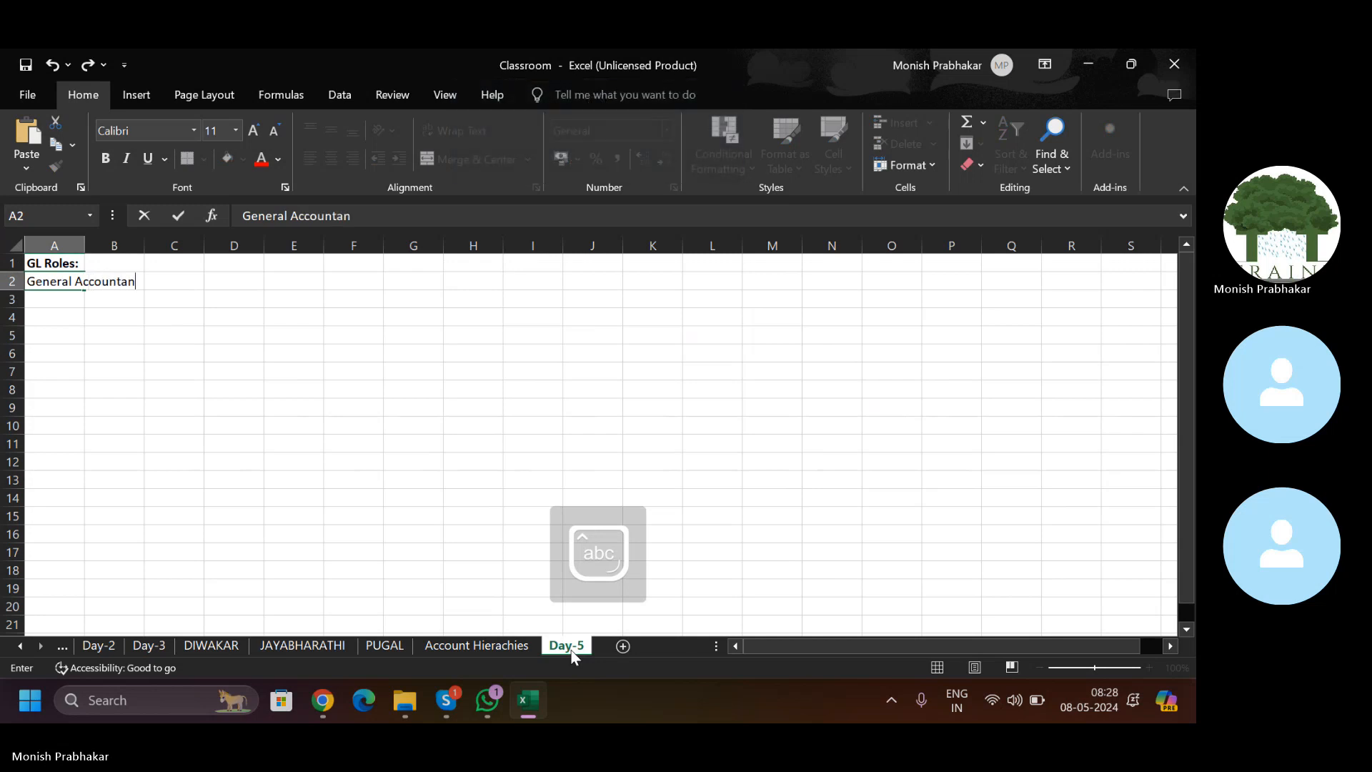
key(Return)
key(Up)
key(alt+h)
key(o)
key(i)
key(Down)
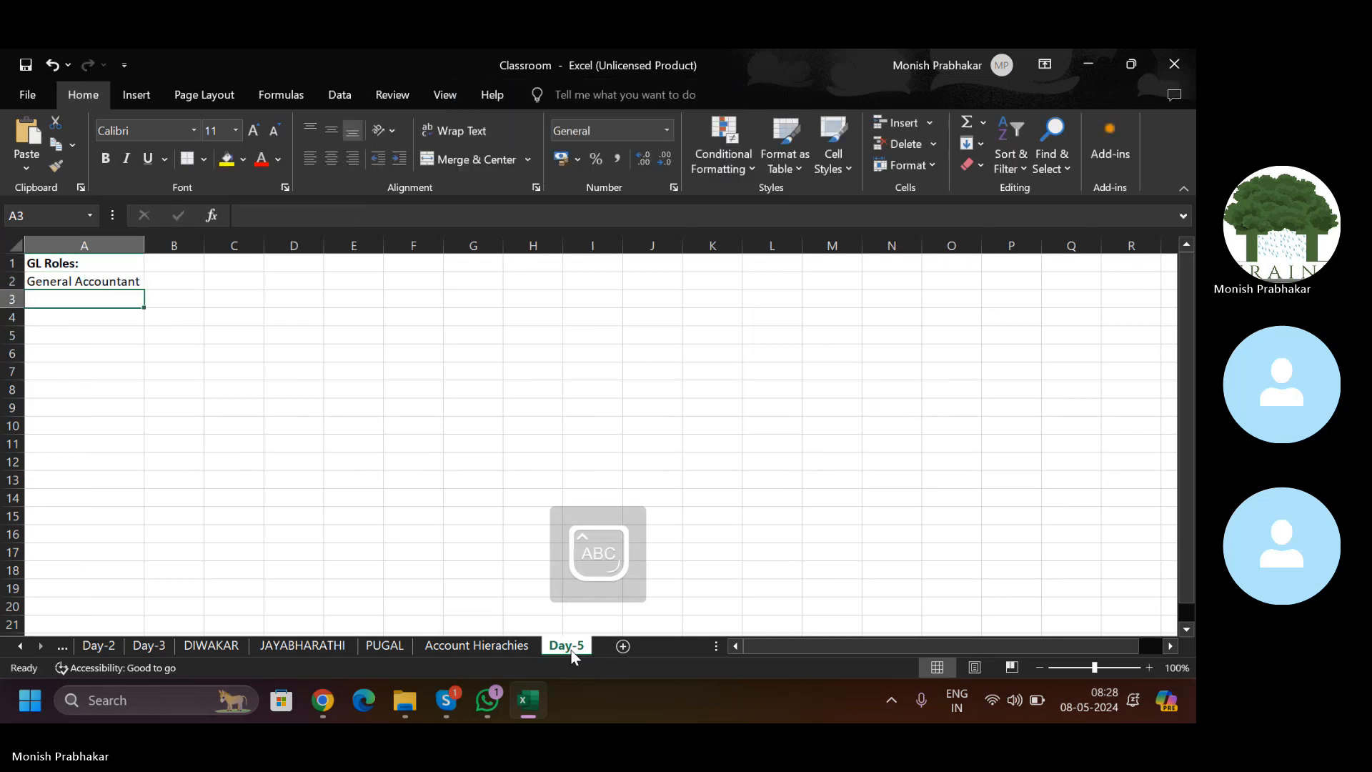
Step: Enter 'General Accounting Manager' in A3, then switch back to the browser
key(Caps_Lock)
text(G)
key(Caps_Lock)
text(eneral)
key(Caps_Lock)
text(A)
key(Caps_Lock)
text(ccounting)
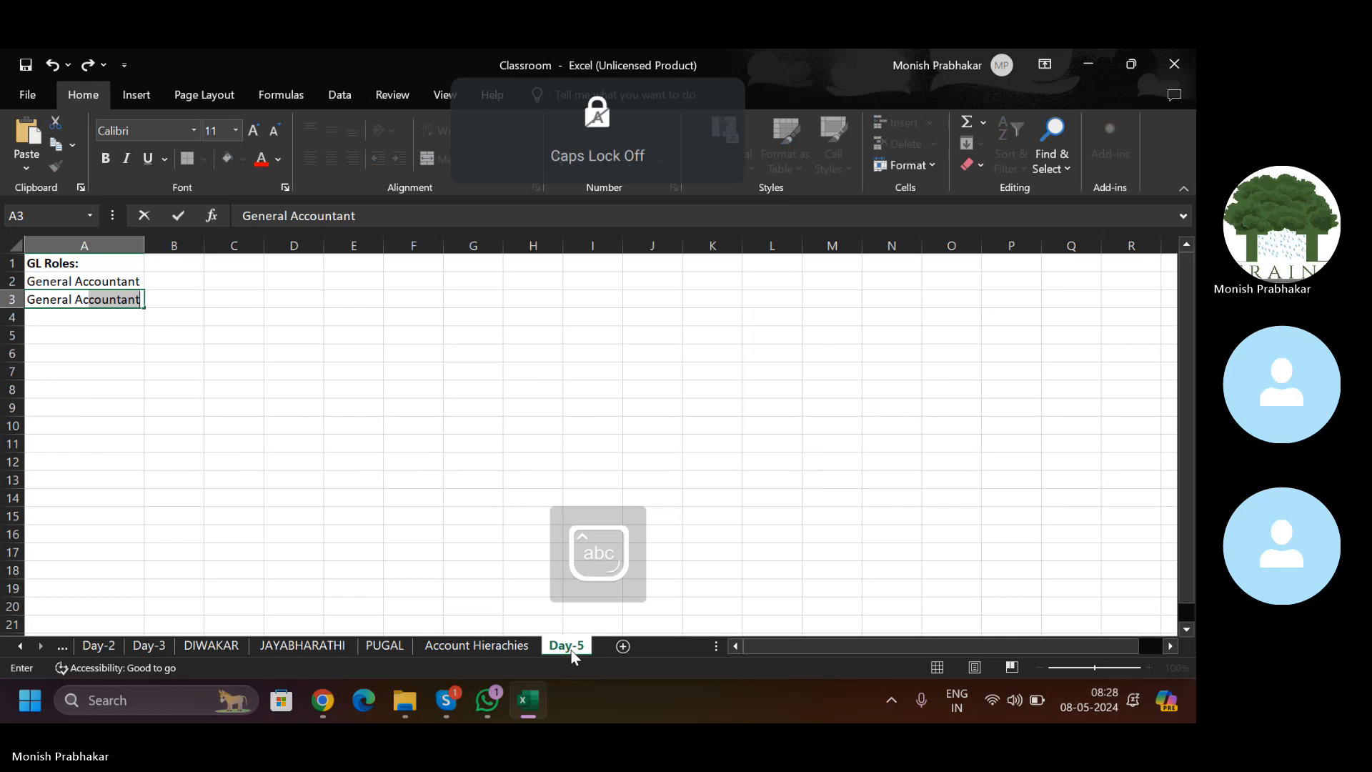
key(Caps_Lock)
text(M)
key(Caps_Lock)
text(anager)
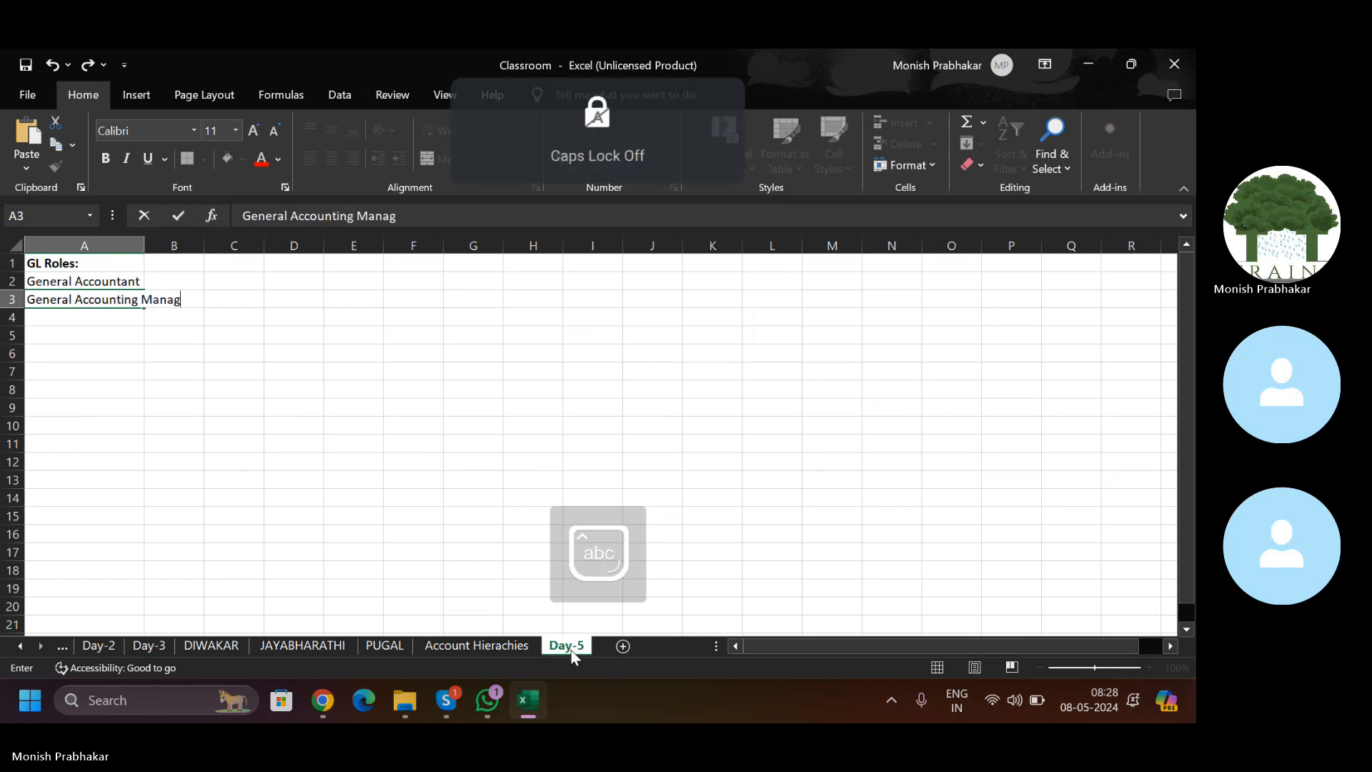
key(Return)
key(Up)
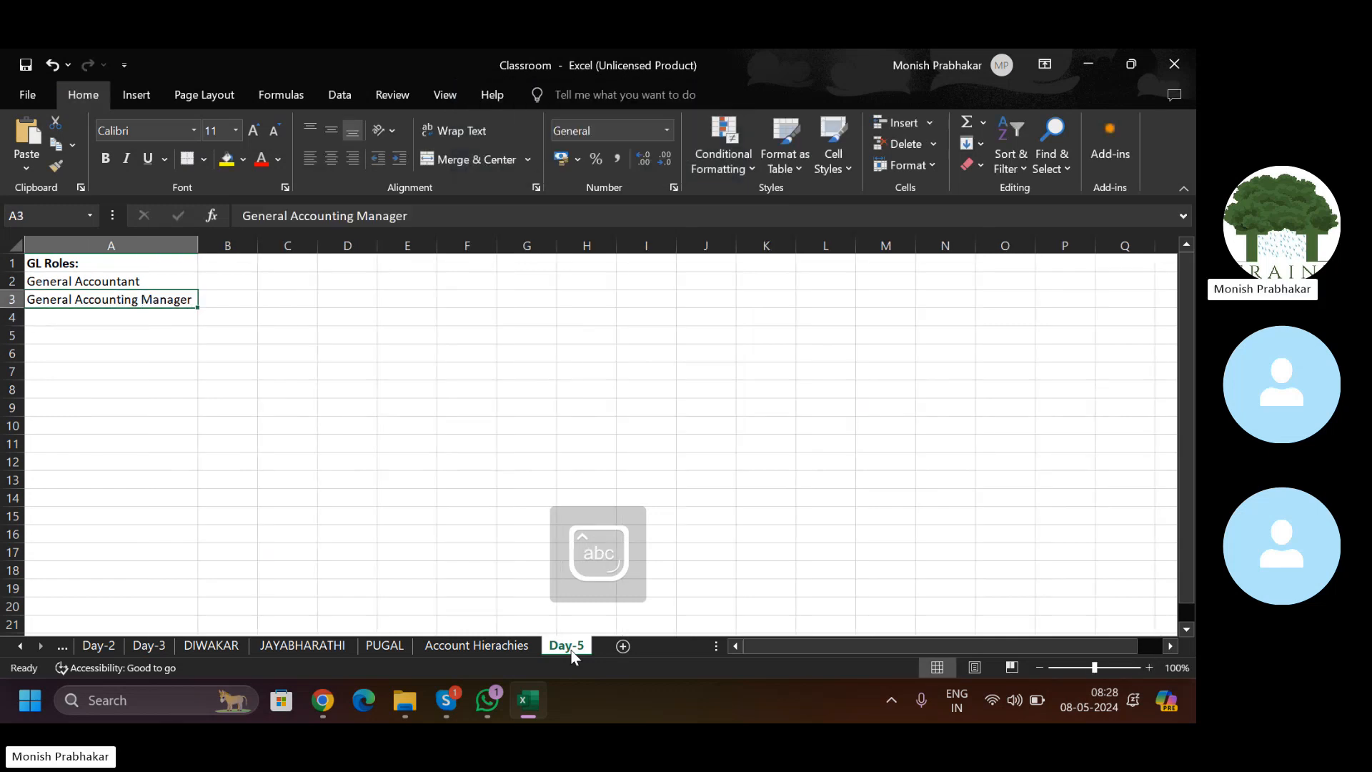
key(alt+Tab)
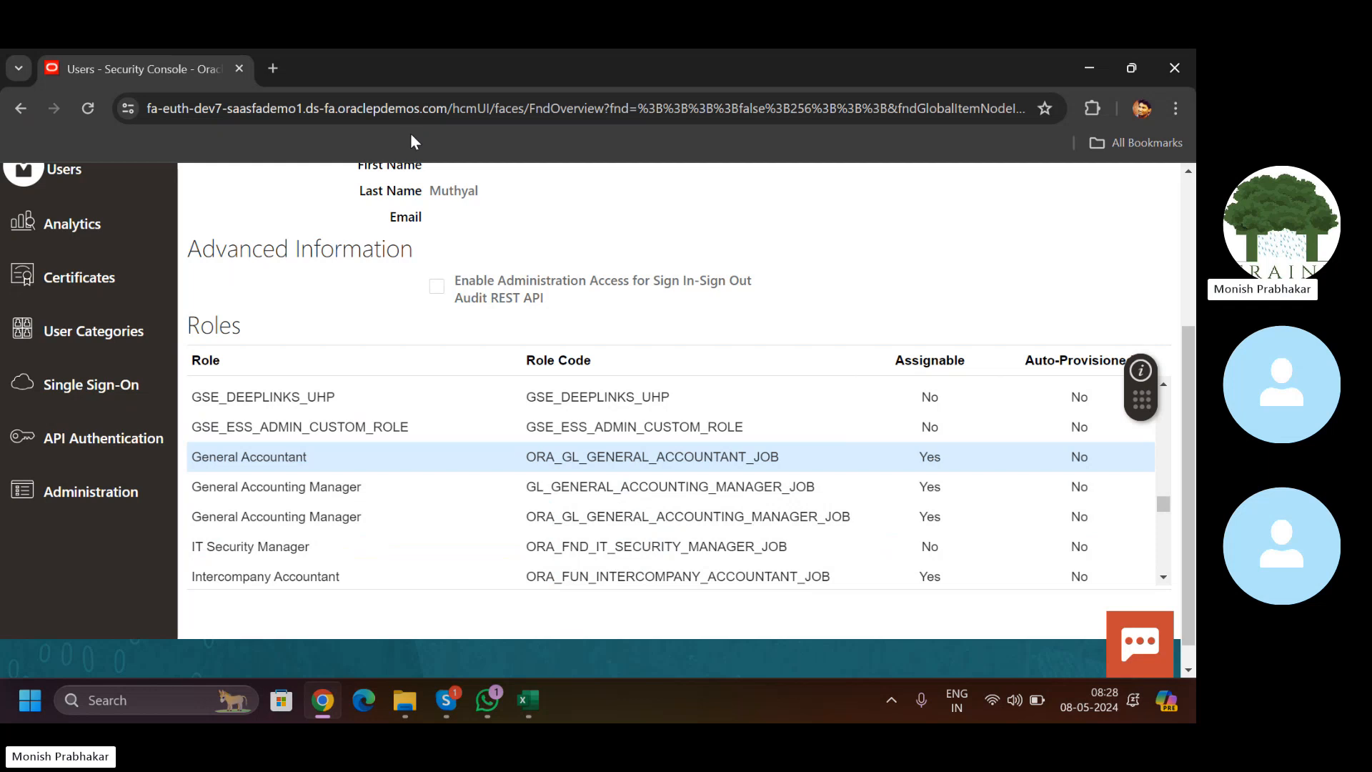
Step: Duplicate the Security Console tab and shorten its address to the hcmUI/ path
right_click(132, 72)
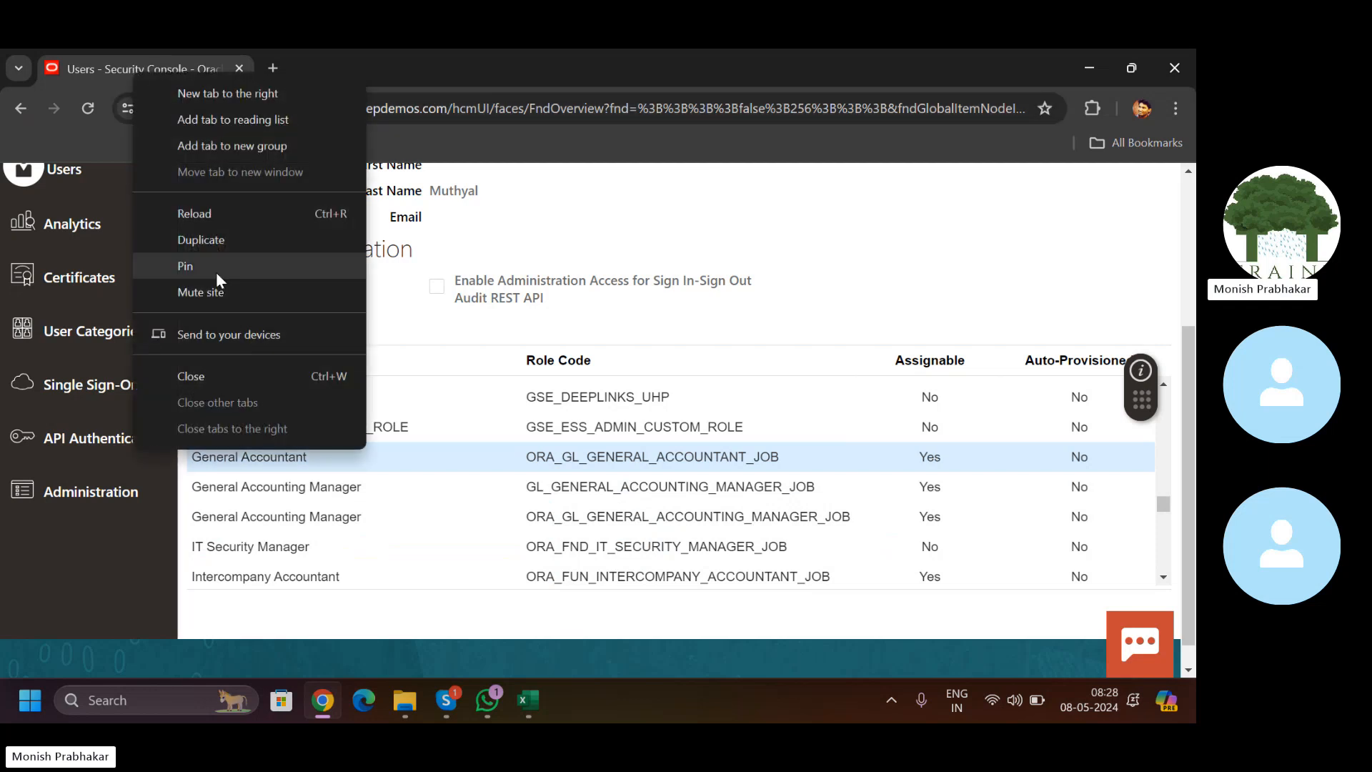
click(212, 241)
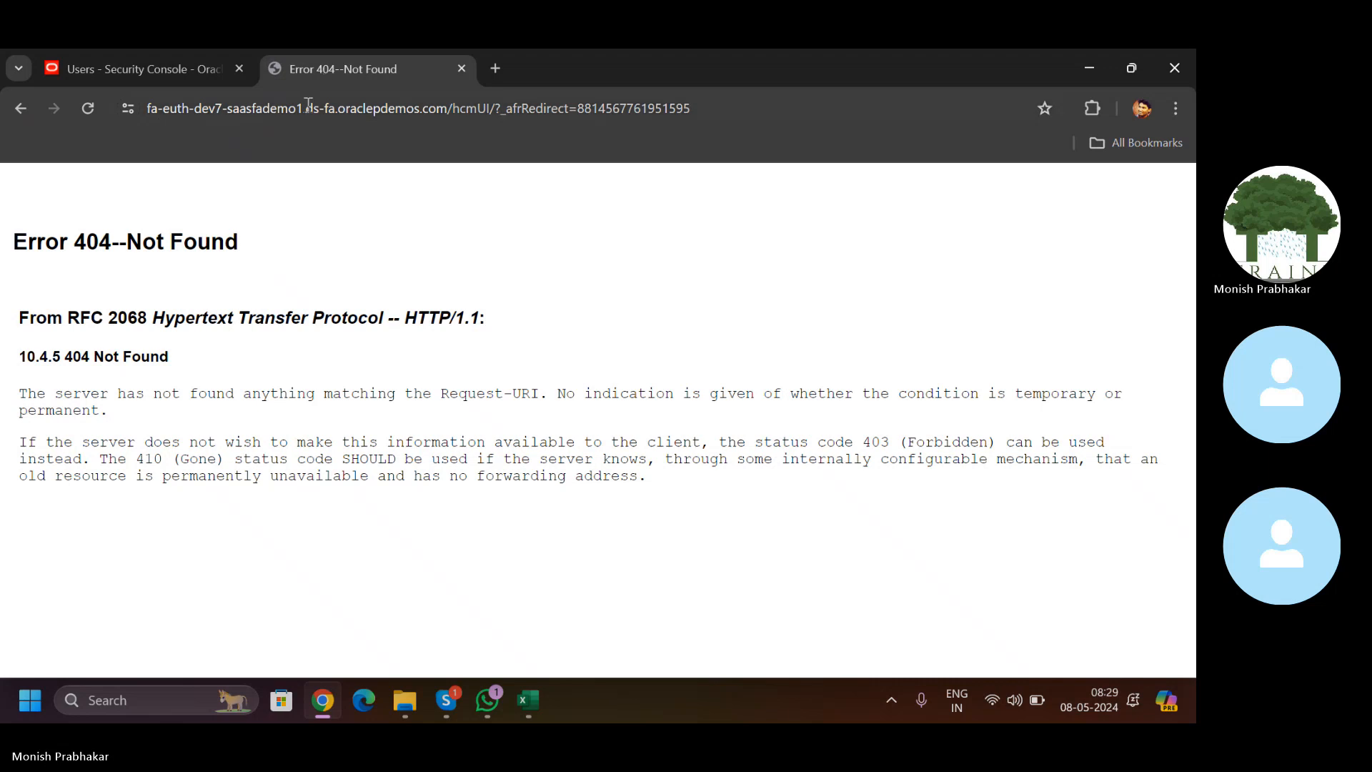
click(307, 108)
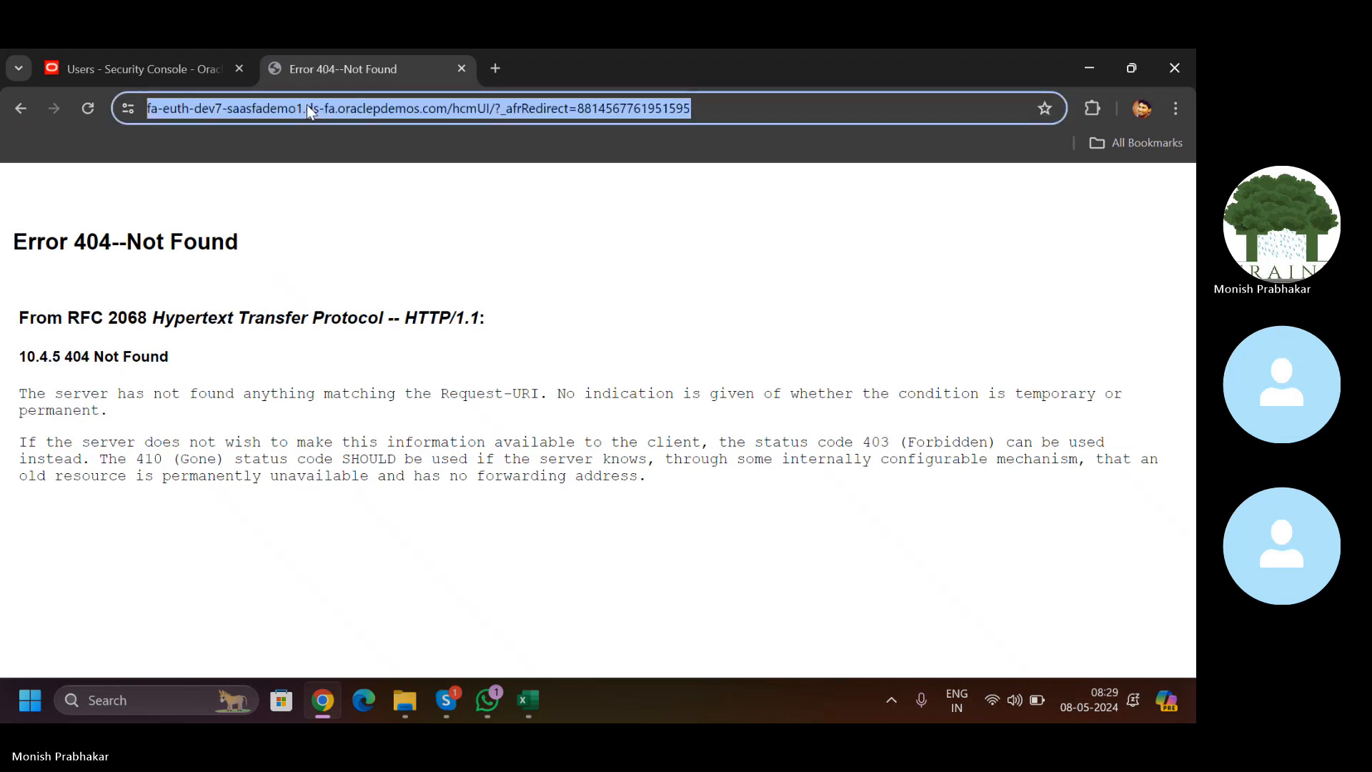
click(307, 104)
key(End)
key(BackSpace)
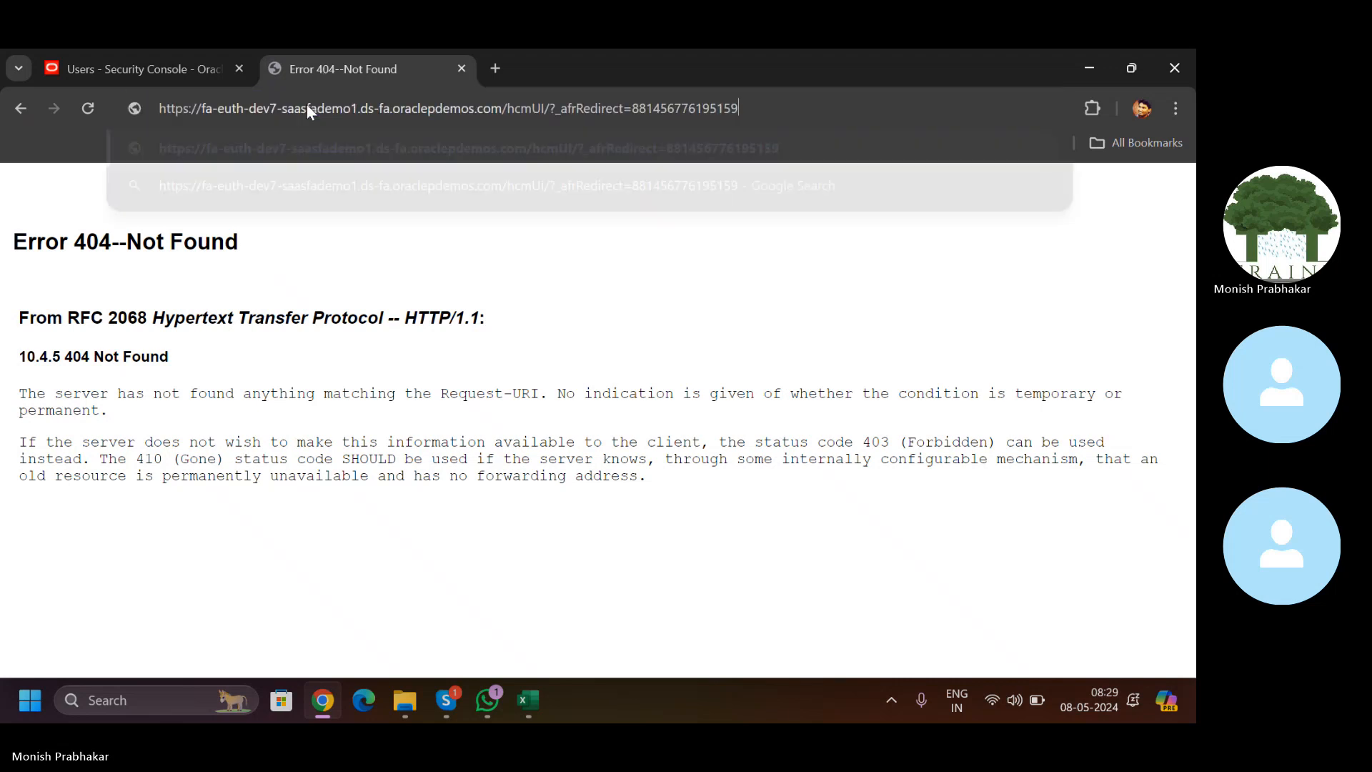
key(BackSpace)
key(BackSpace)
key(BackSpace)
key(BackSpace)
key(BackSpace)
key(BackSpace)
key(BackSpace)
key(BackSpace)
key(BackSpace)
key(BackSpace)
key(BackSpace)
key(BackSpace)
key(BackSpace)
key(BackSpace)
key(BackSpace)
key(BackSpace)
key(BackSpace)
key(BackSpace)
key(BackSpace)
key(BackSpace)
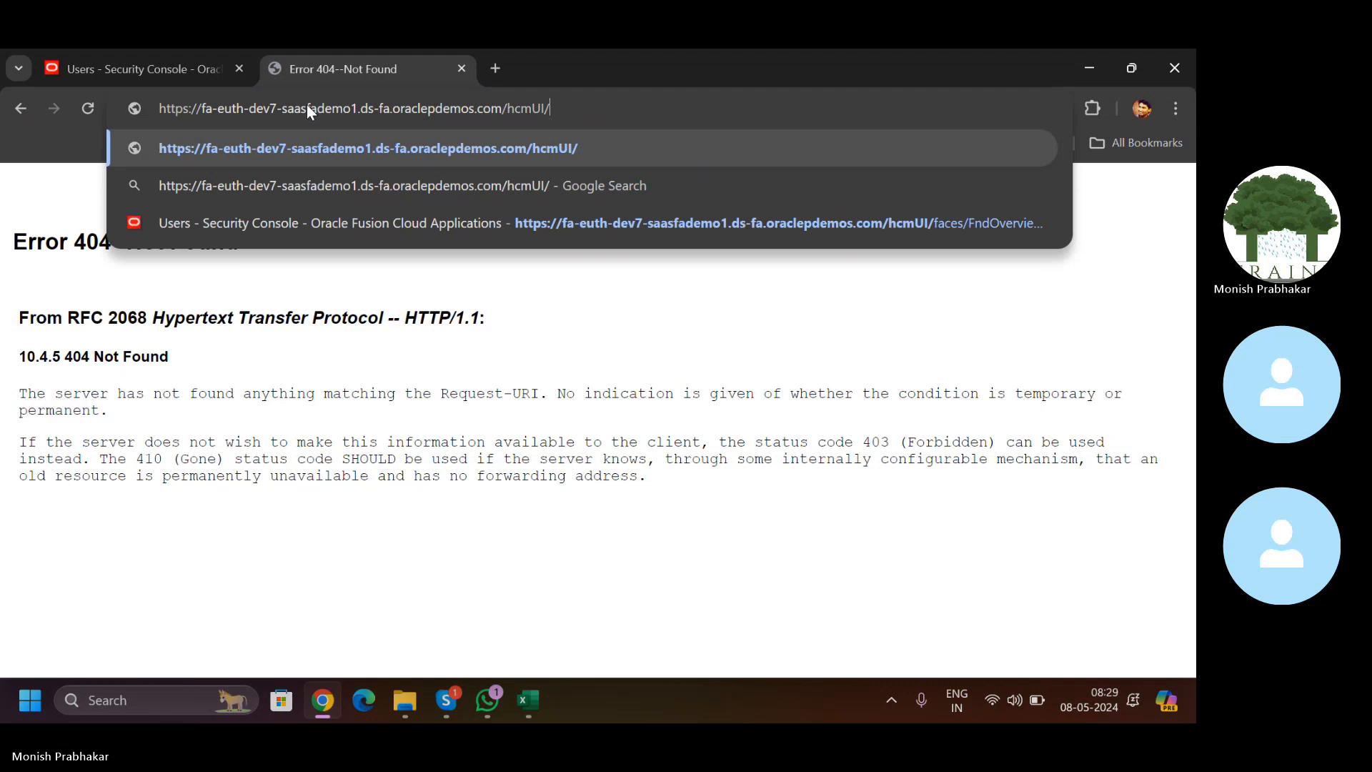
key(Return)
Step: Cut the address down to the bare Oracle domain and load it
click(537, 105)
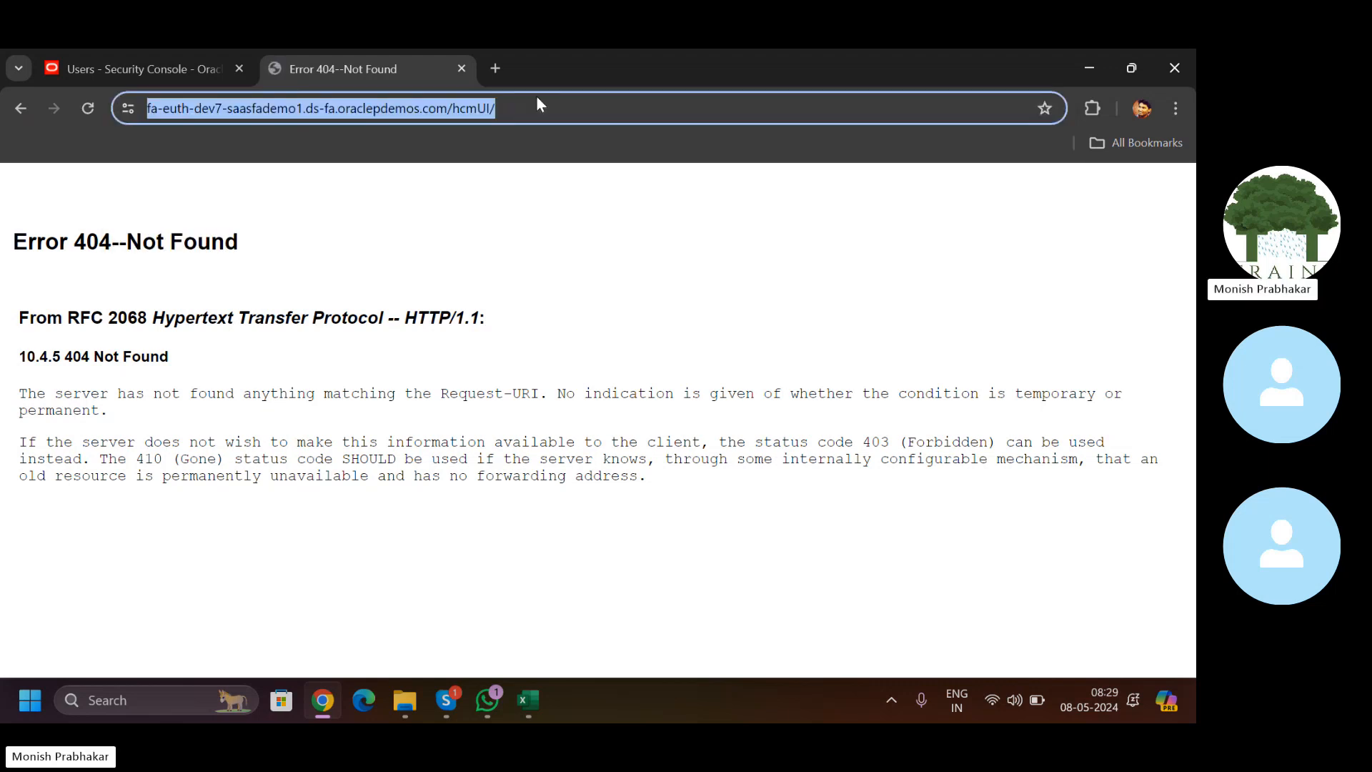
key(End)
key(BackSpace)
key(BackSpace)
key(BackSpace)
key(BackSpace)
key(BackSpace)
key(BackSpace)
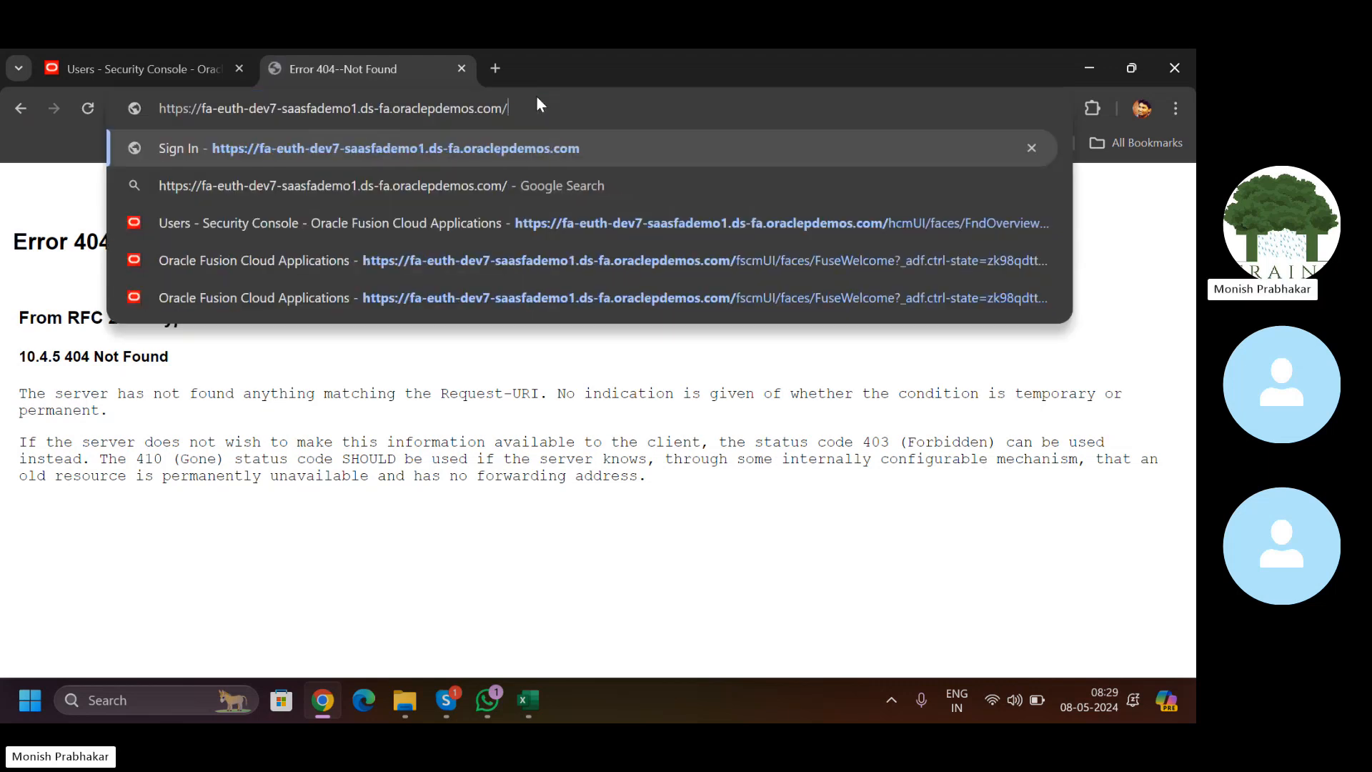
key(Return)
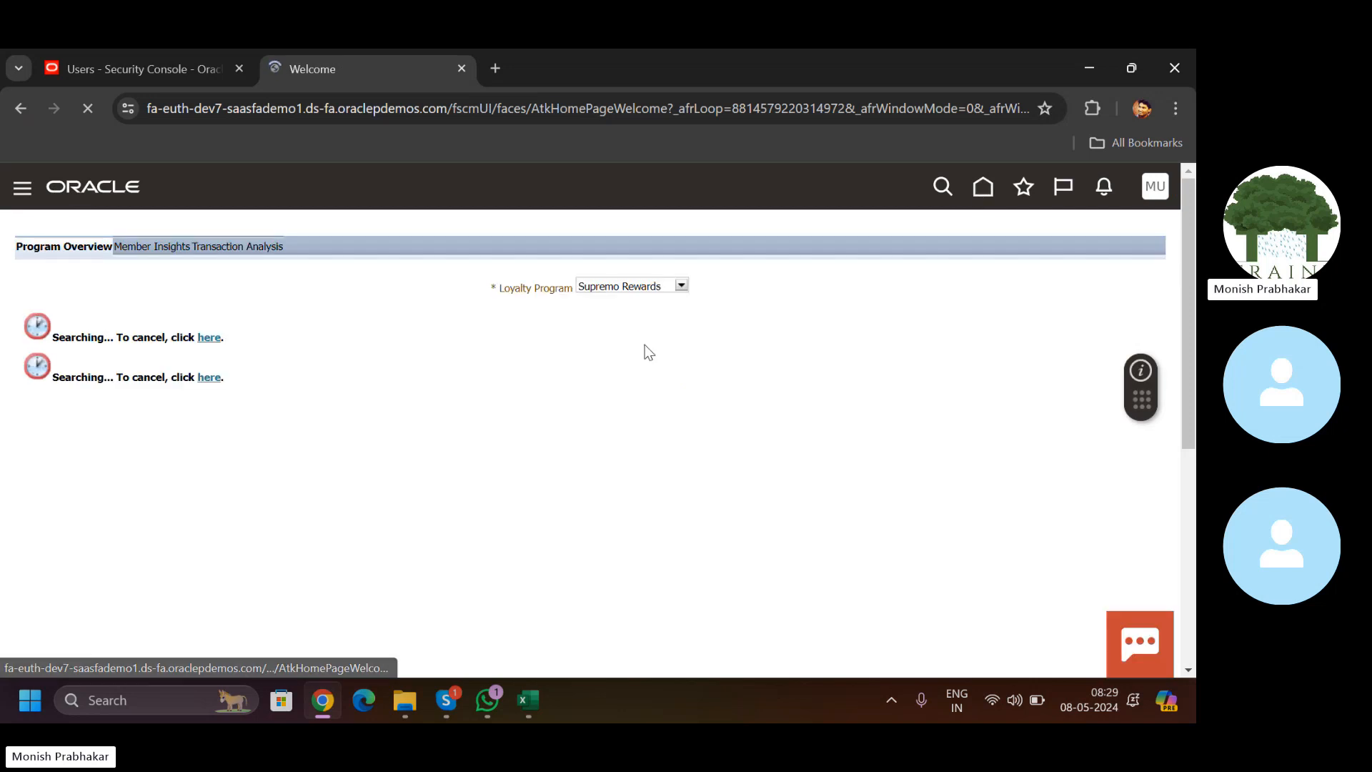
Step: Open Journals from Home, accept the empty data access set, dismiss the null message, then select A5 in Excel
click(982, 186)
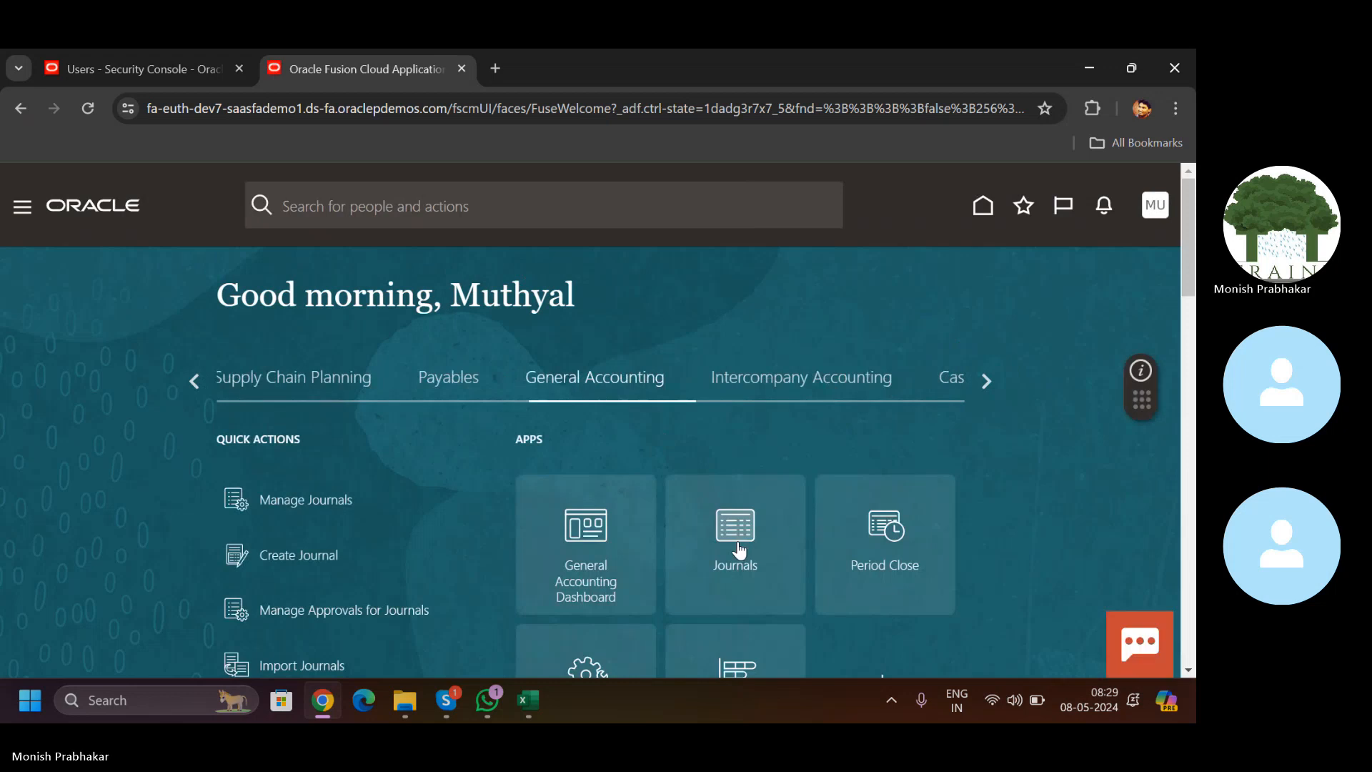
click(728, 519)
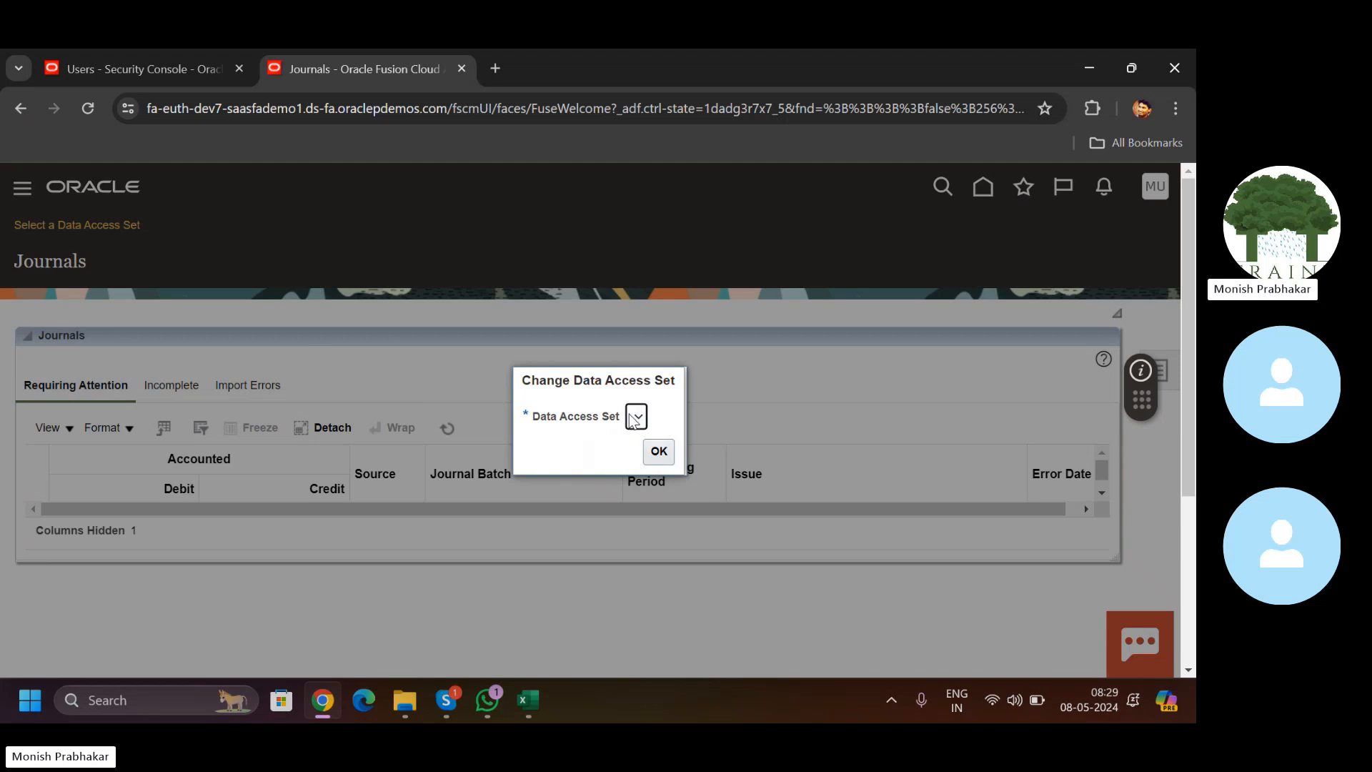
click(657, 451)
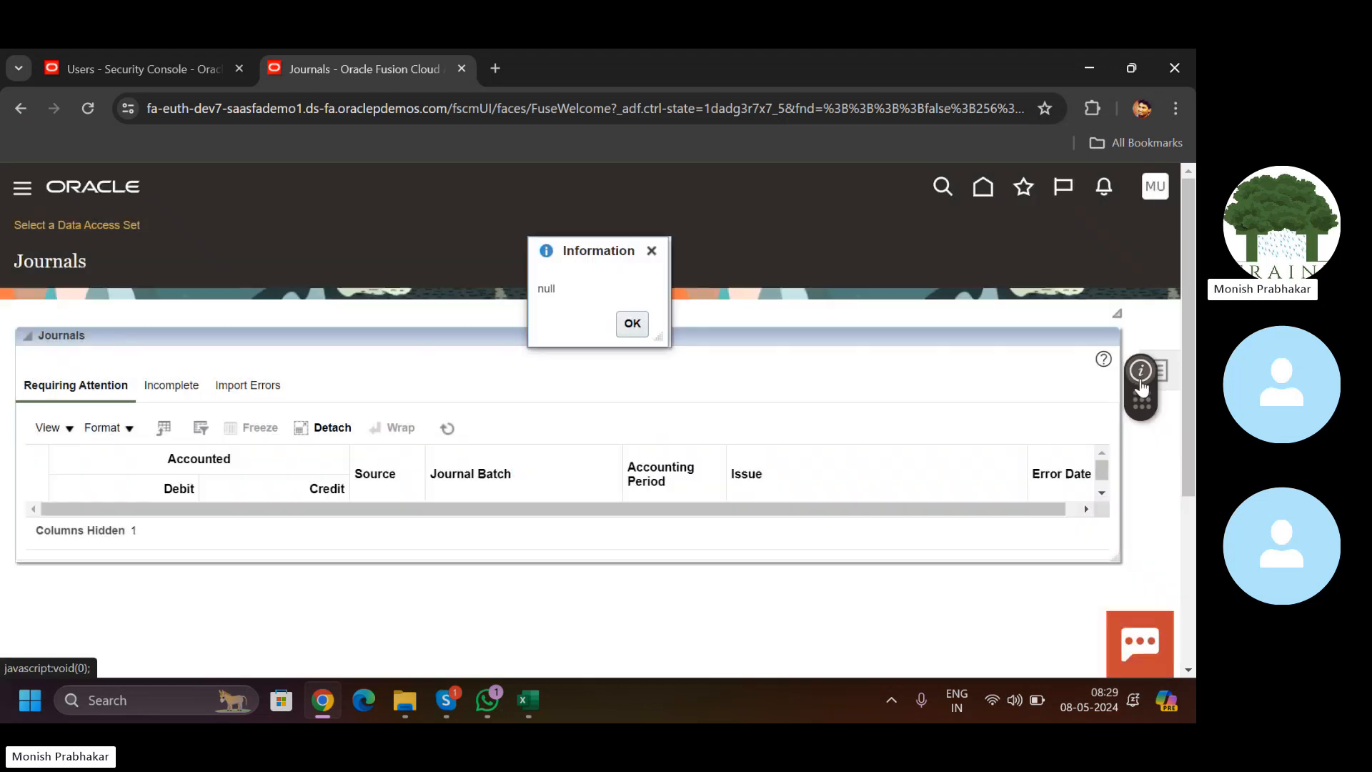
right_click(1142, 392)
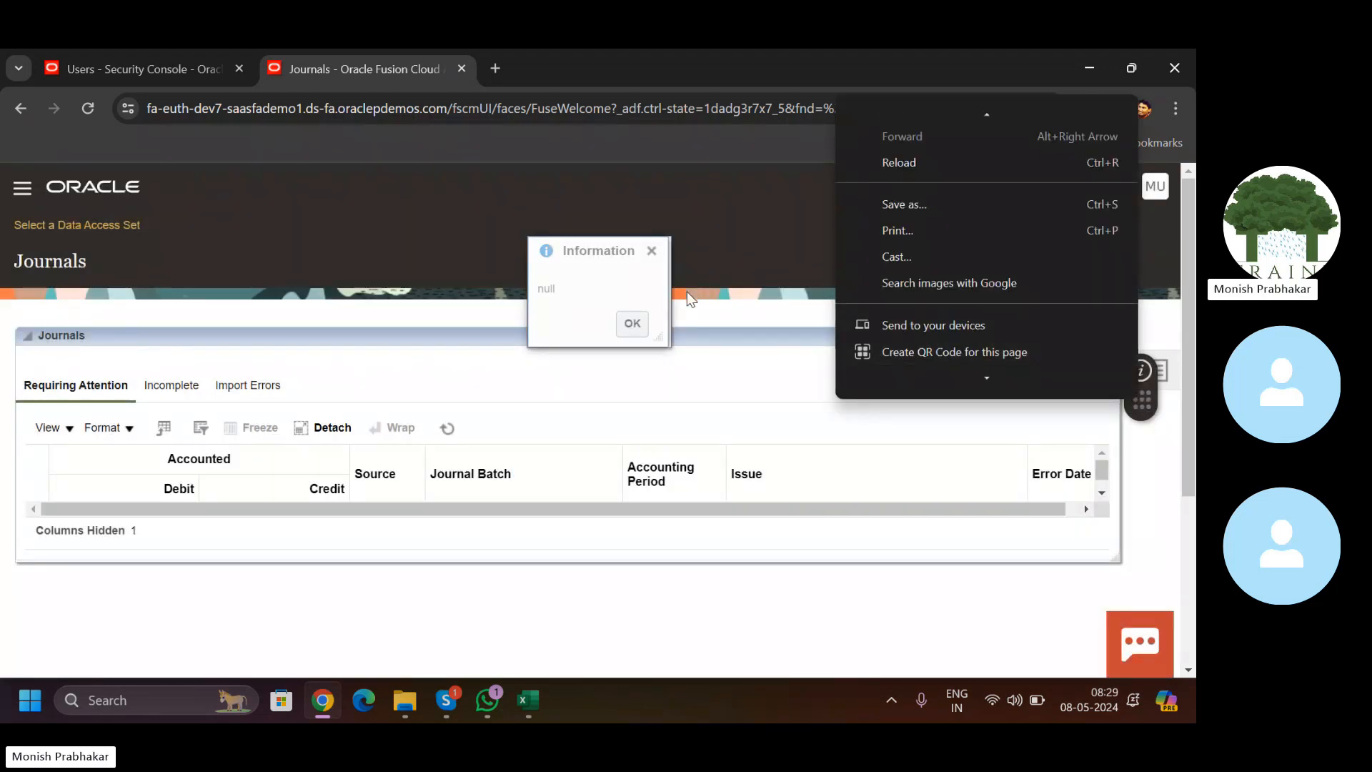
click(632, 323)
click(528, 704)
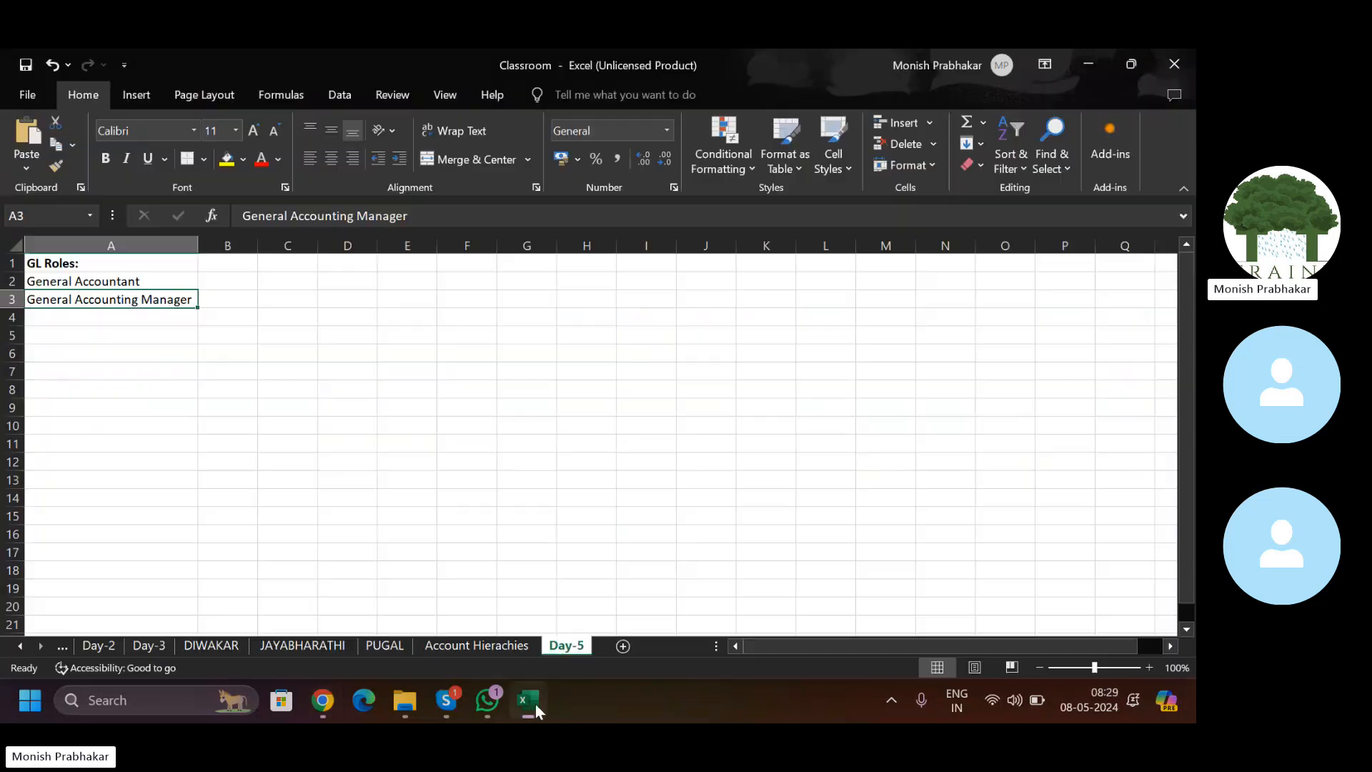
click(54, 336)
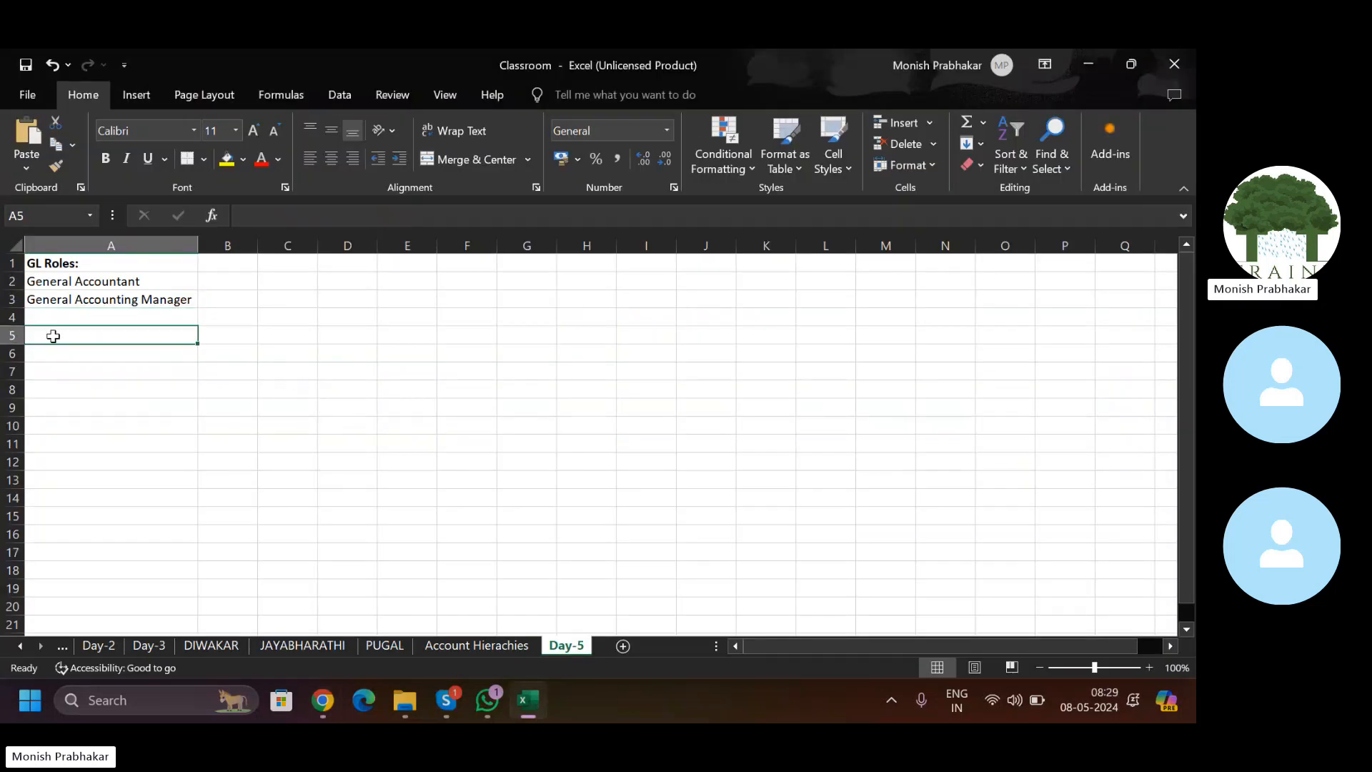
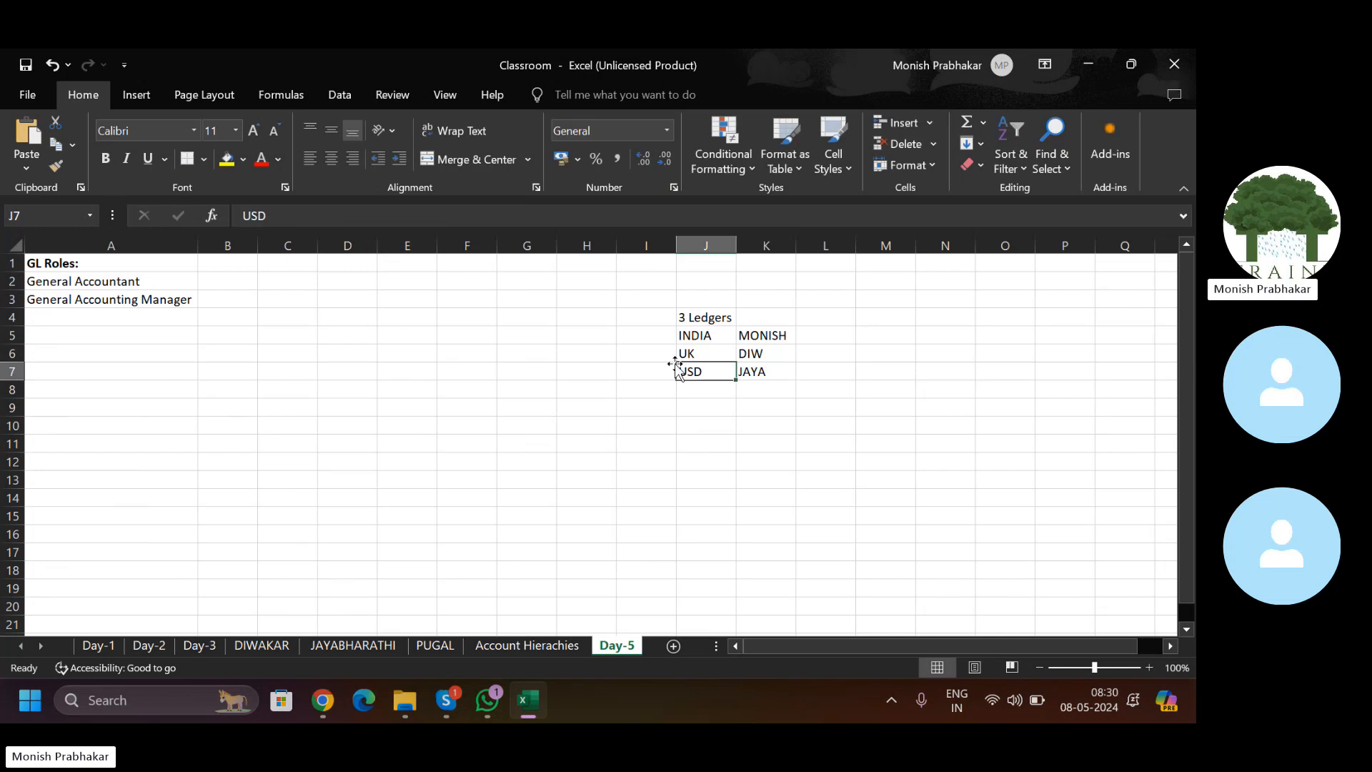
Step: Move through the INDIA, UK and USD ledger cells, select row 5, then return to Oracle Journals
key(Up)
key(Up)
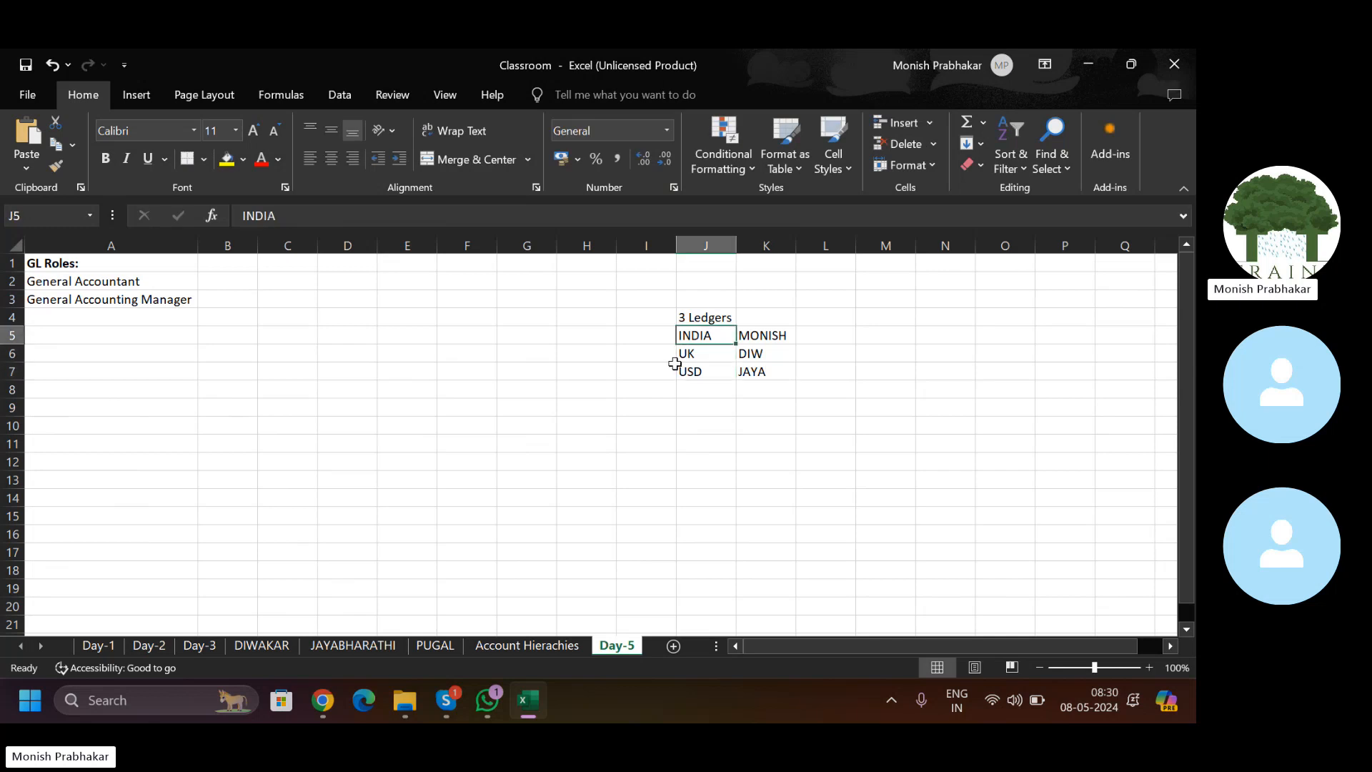
key(Left)
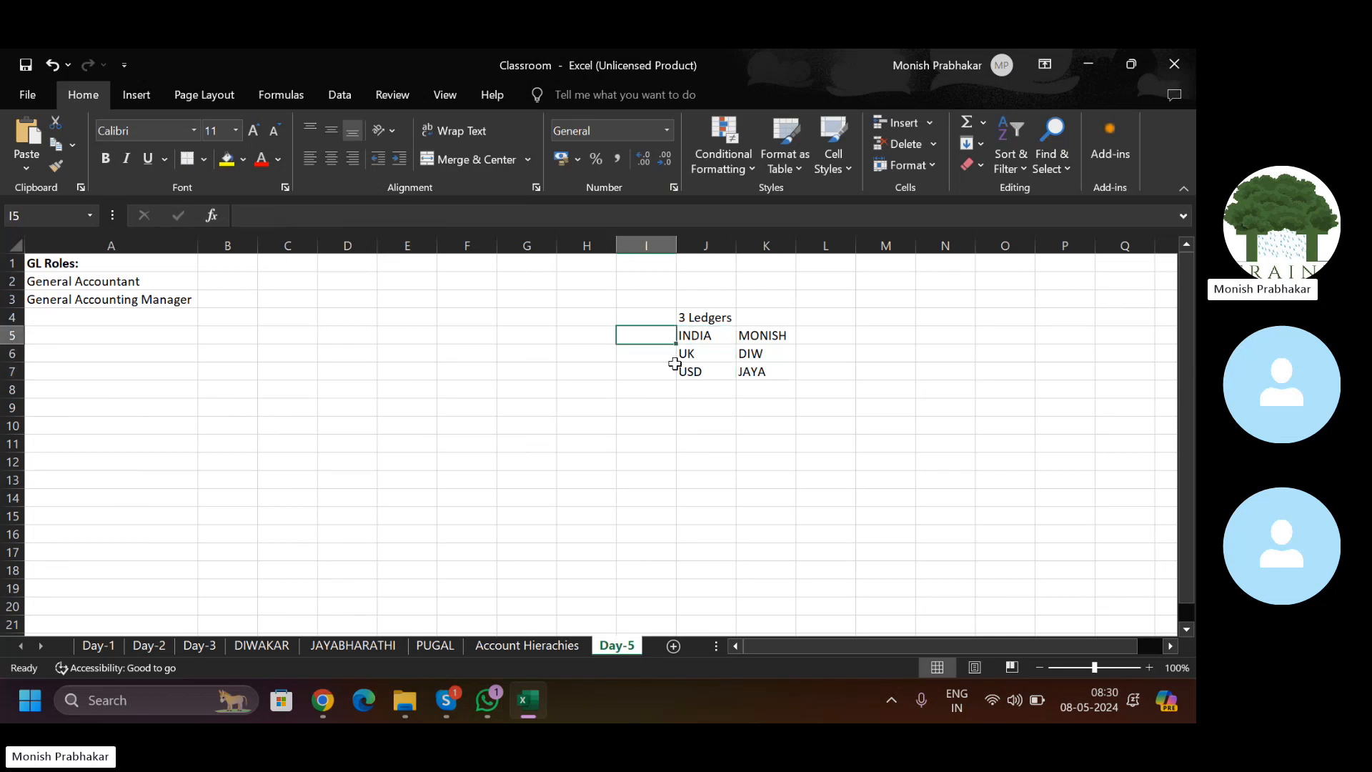
key(Left)
key(Left)
key(Left)
key(Left)
key(Right)
key(Right)
key(Right)
key(Right)
key(Right)
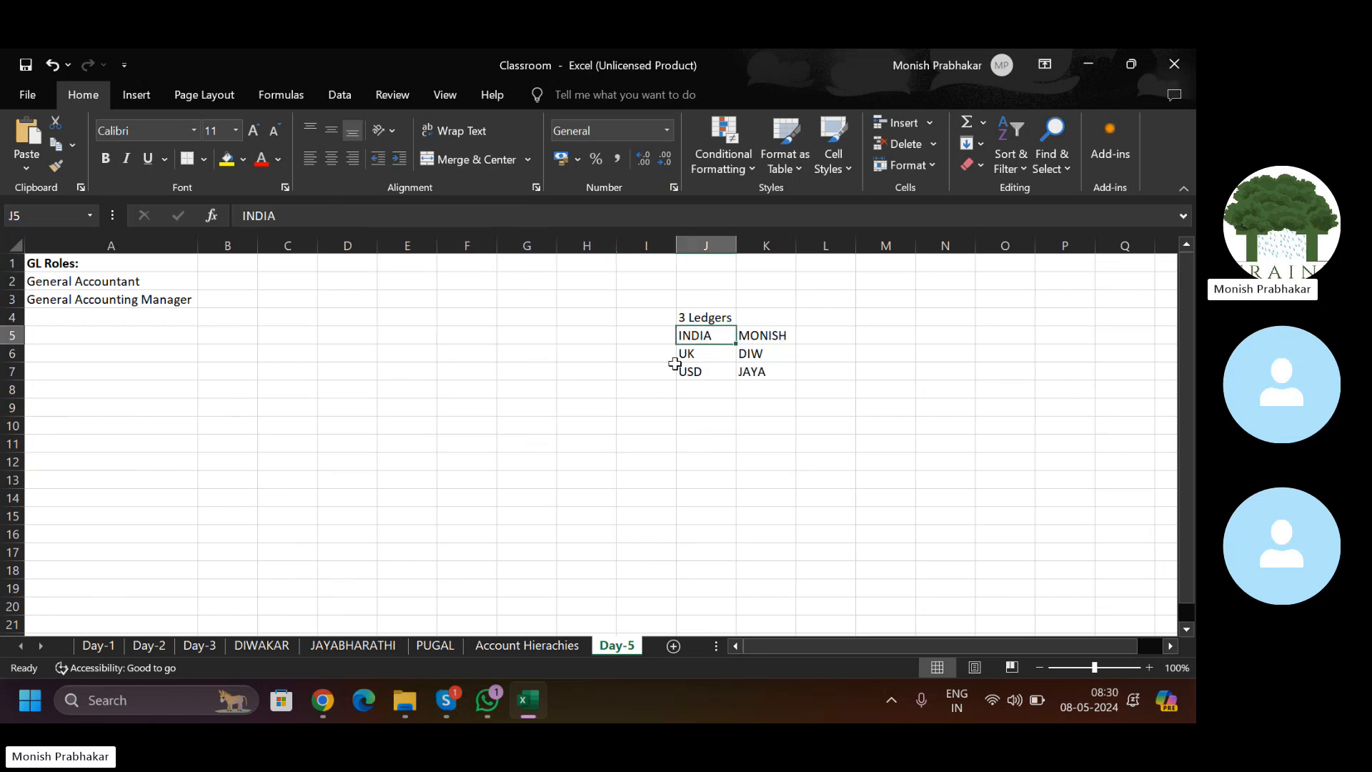
key(Right)
key(Down)
key(Left)
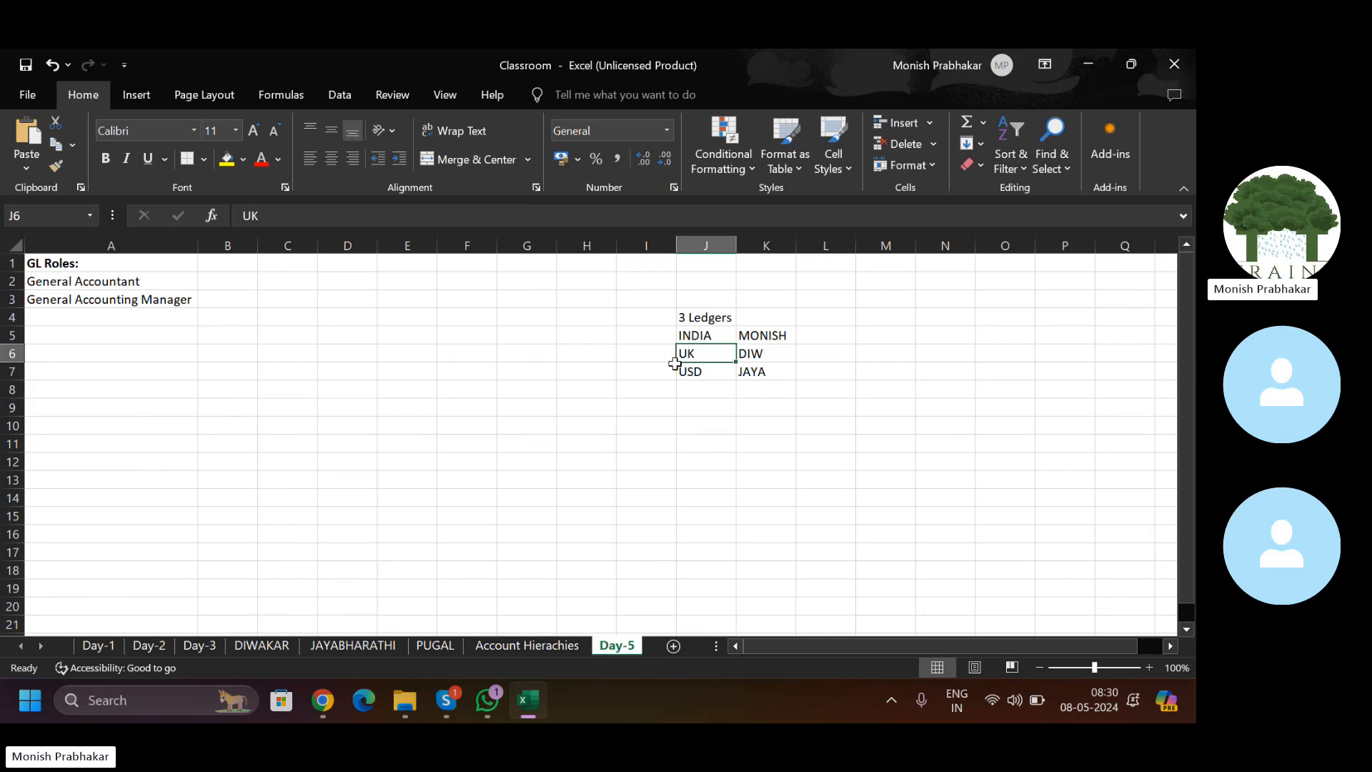
key(Up)
key(shift+space)
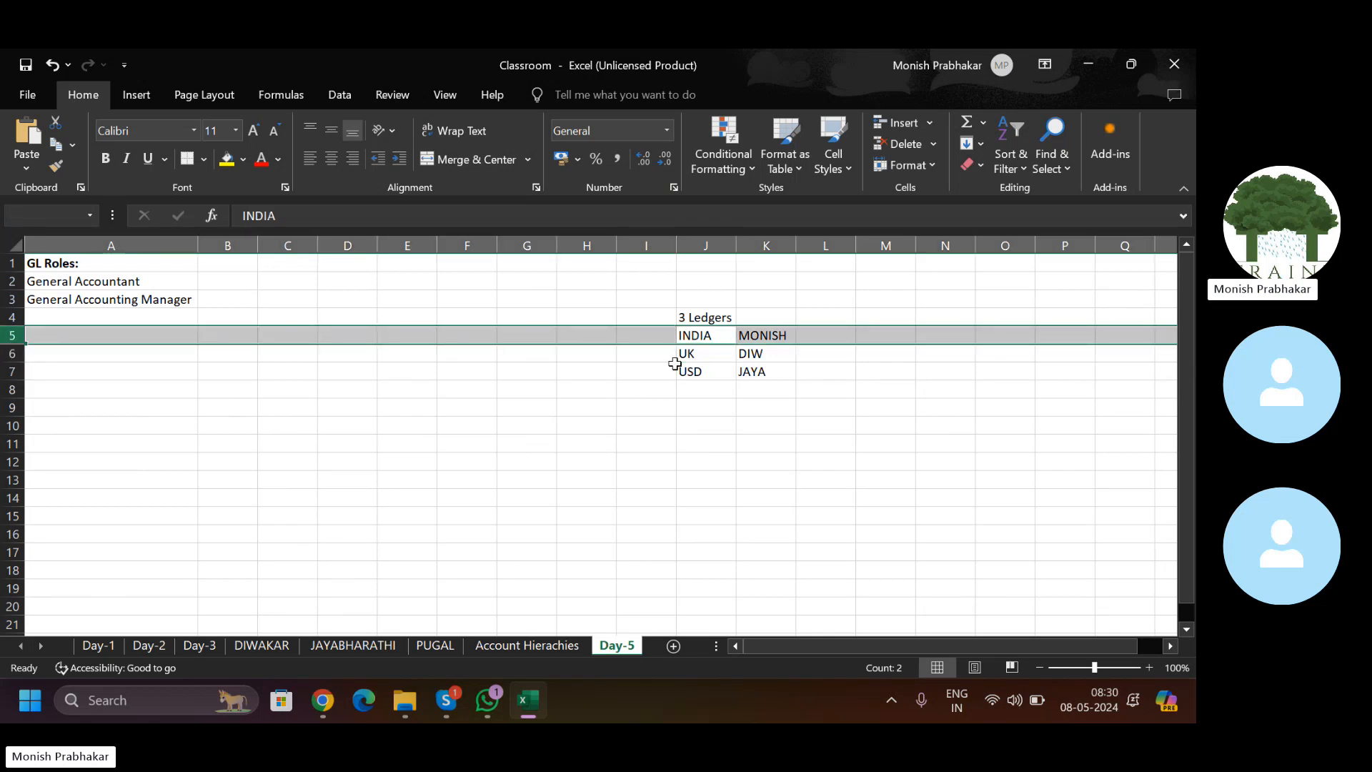
click(323, 701)
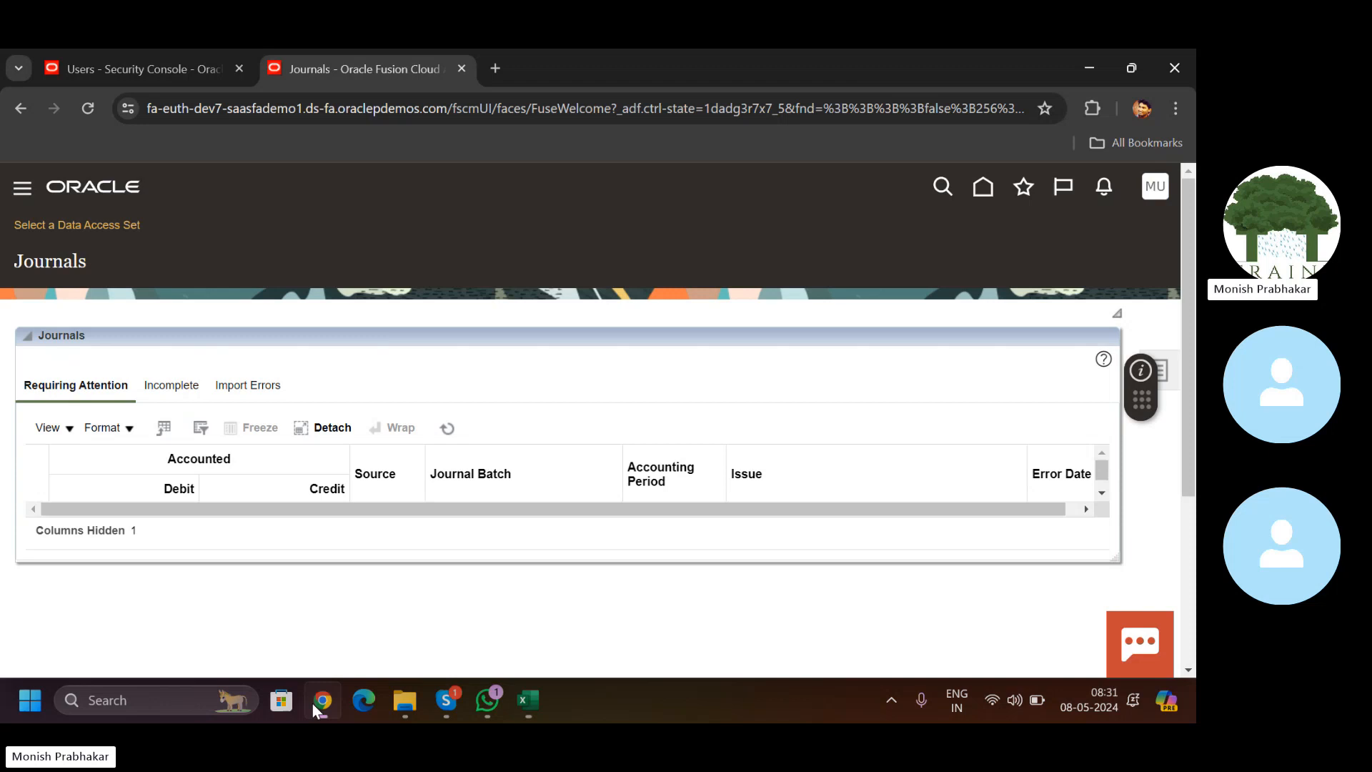
Step: Open Setup and Maintenance from the user menu and duplicate it into a new tab
click(1148, 198)
click(847, 469)
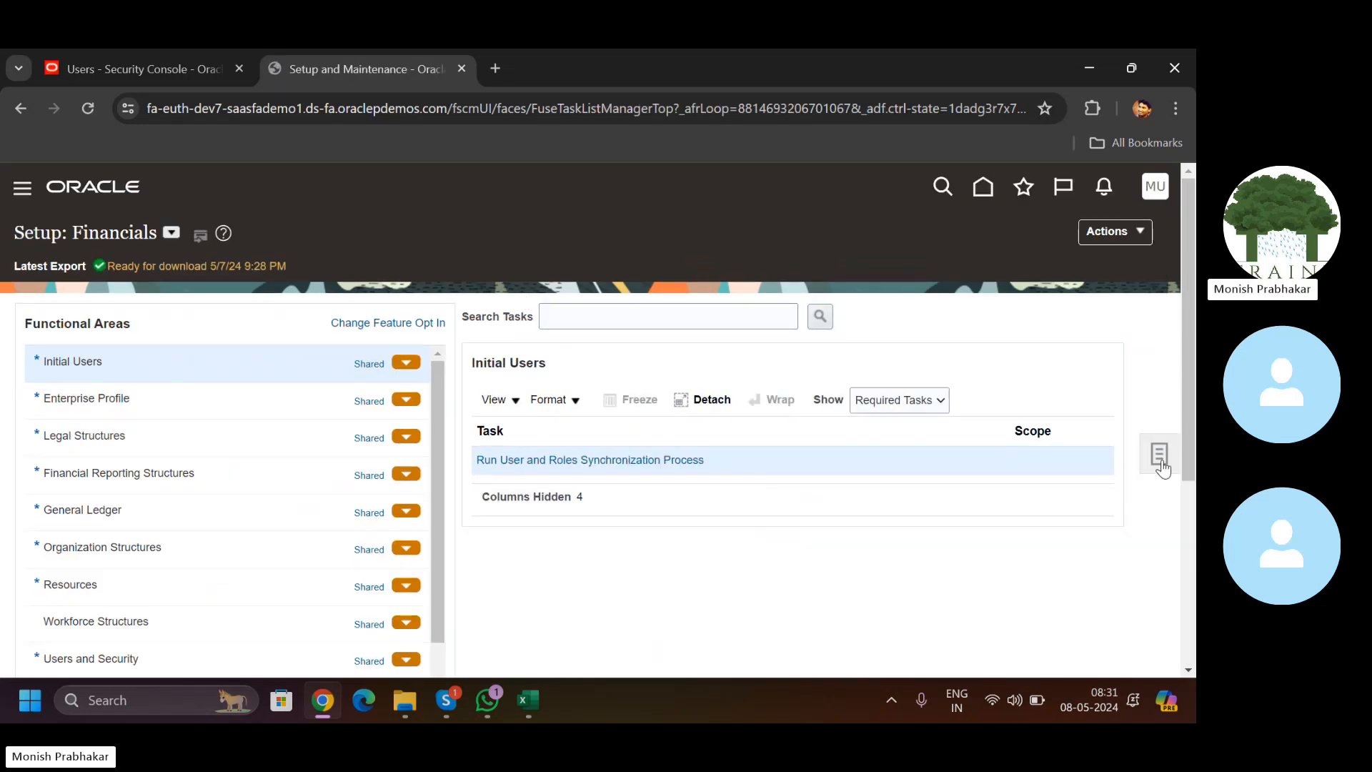
right_click(392, 72)
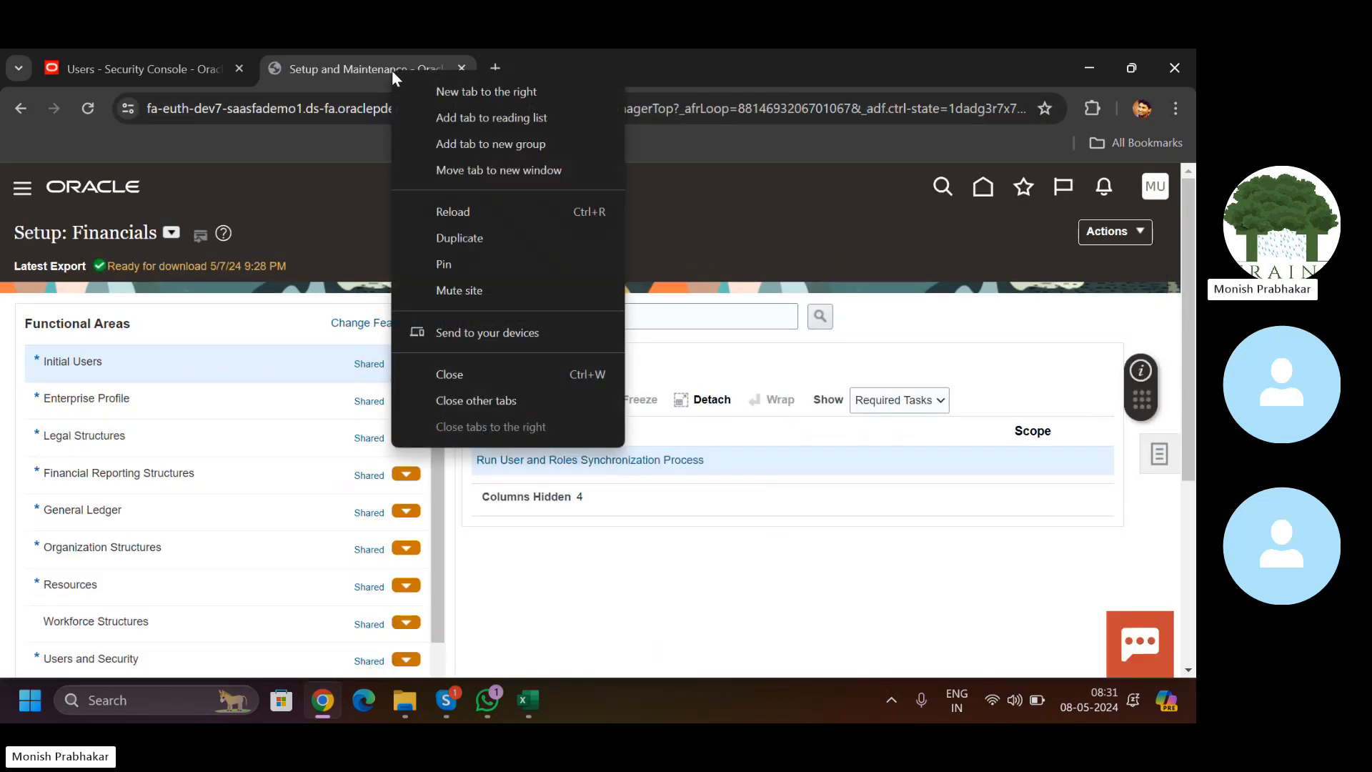
click(454, 236)
click(383, 68)
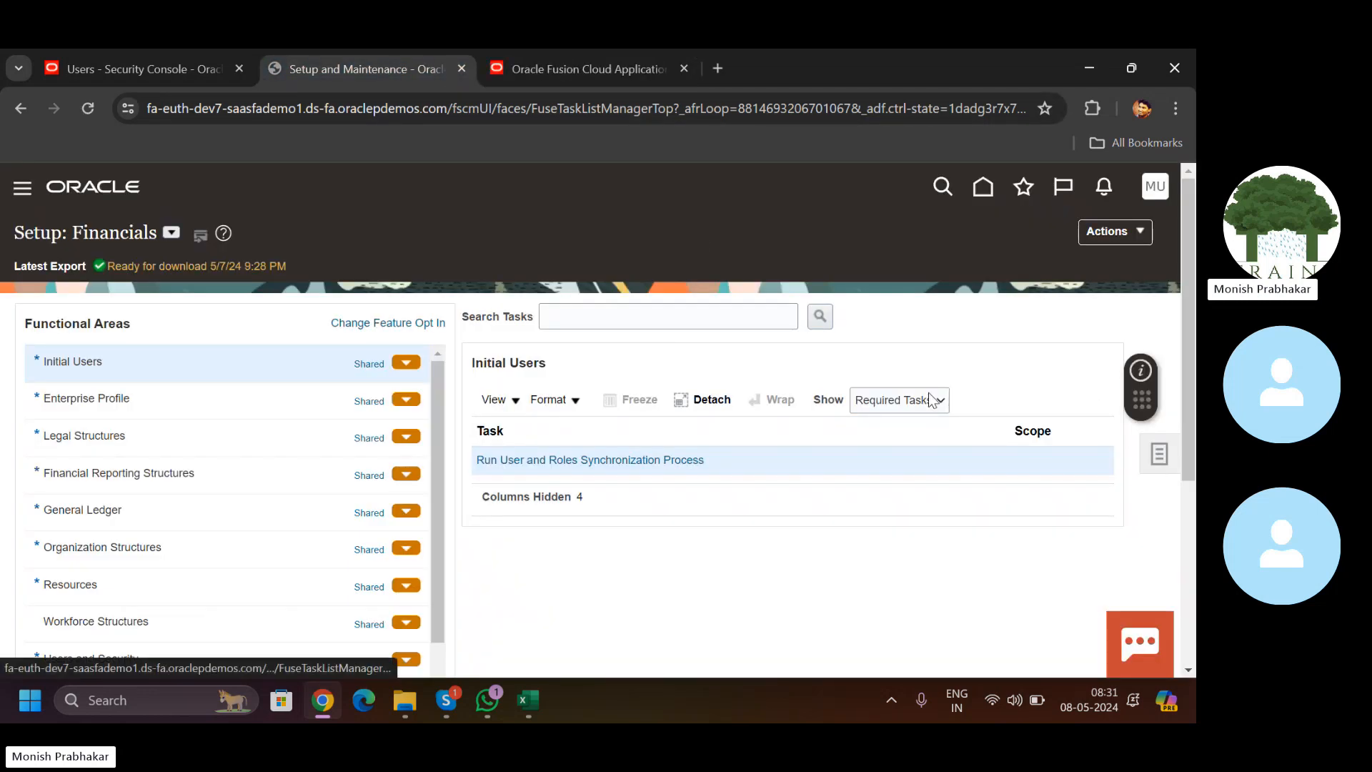
Step: Search setup tasks for 'MANAGE DATA' and open Manage Data Access Set Data Access for Users
click(1157, 461)
click(1042, 514)
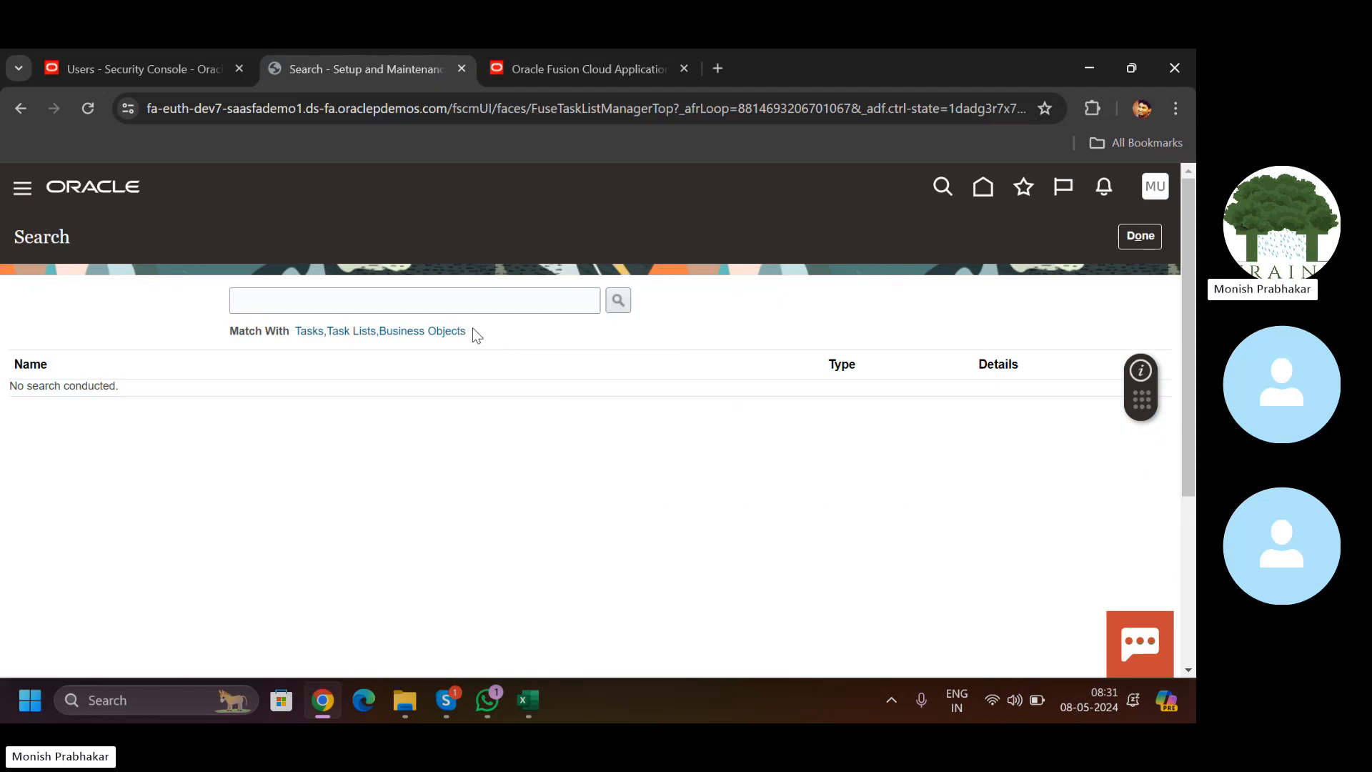
click(433, 302)
text(MANAGE DATA)
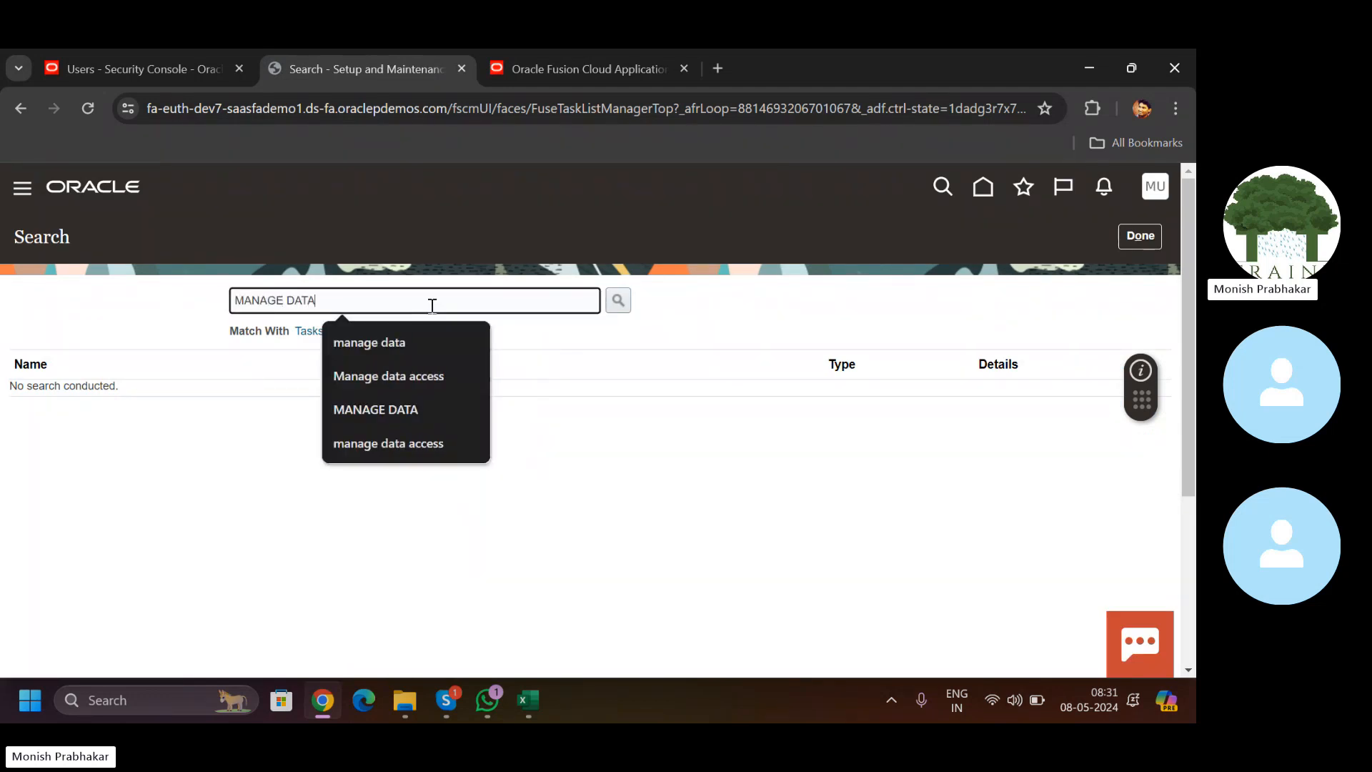
key(Return)
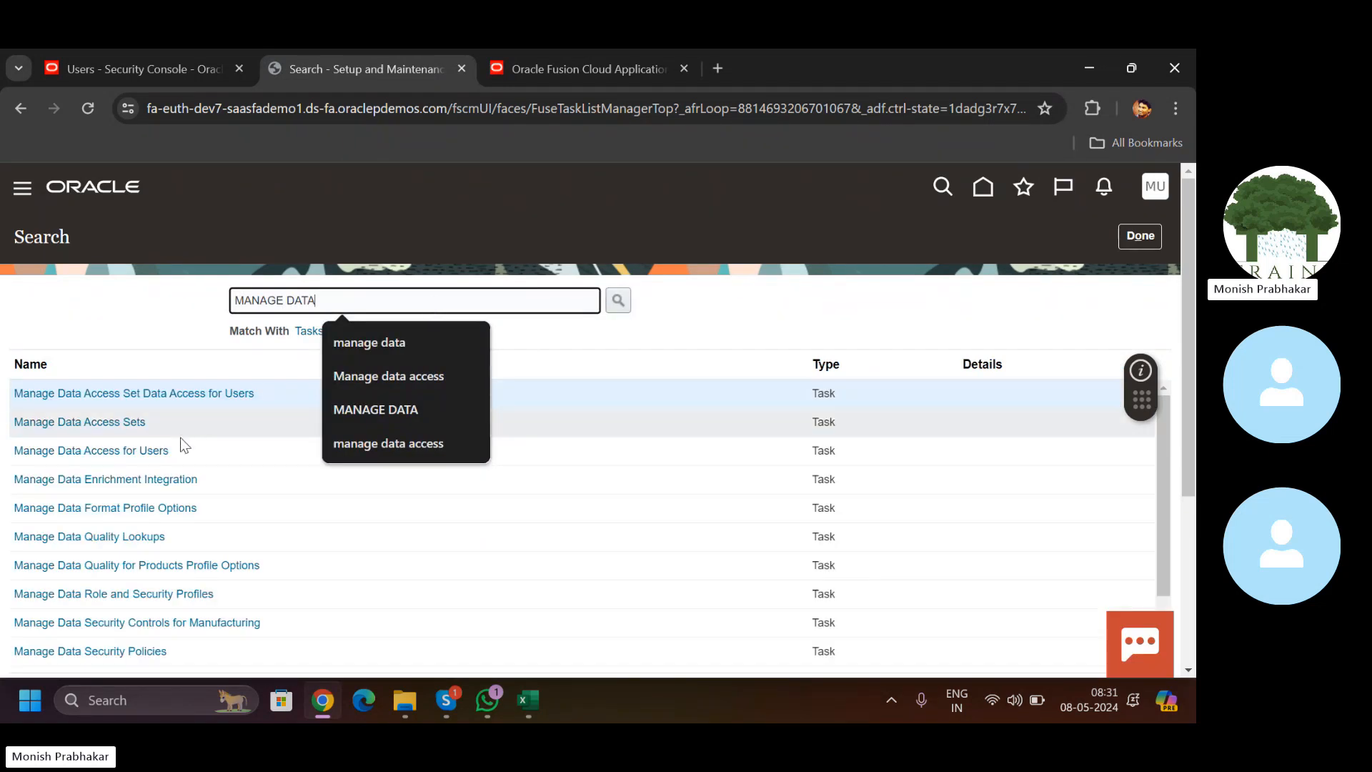
click(144, 395)
click(551, 69)
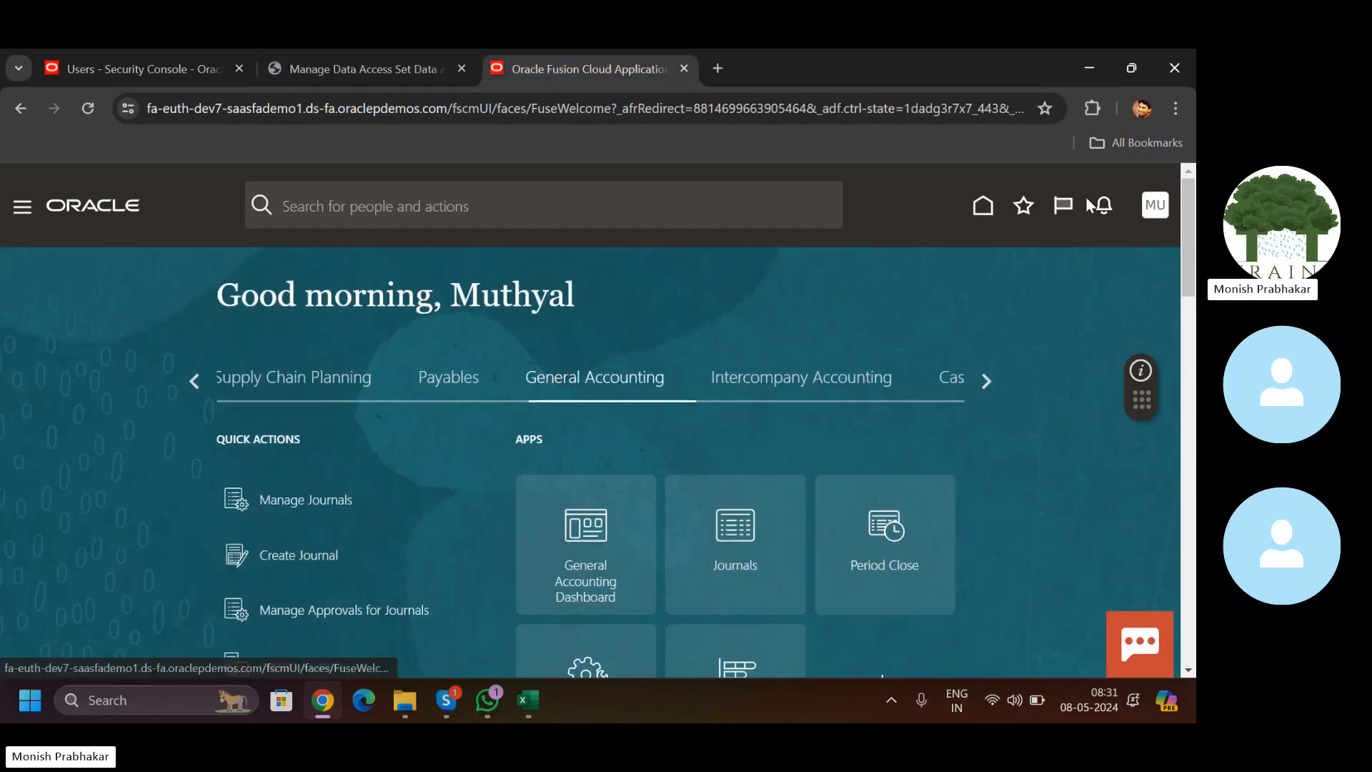
Step: In Setup and Maintenance, search tasks for 'MANAGE CHART OF ACC' and open the chart of accounts task
click(1152, 207)
click(840, 484)
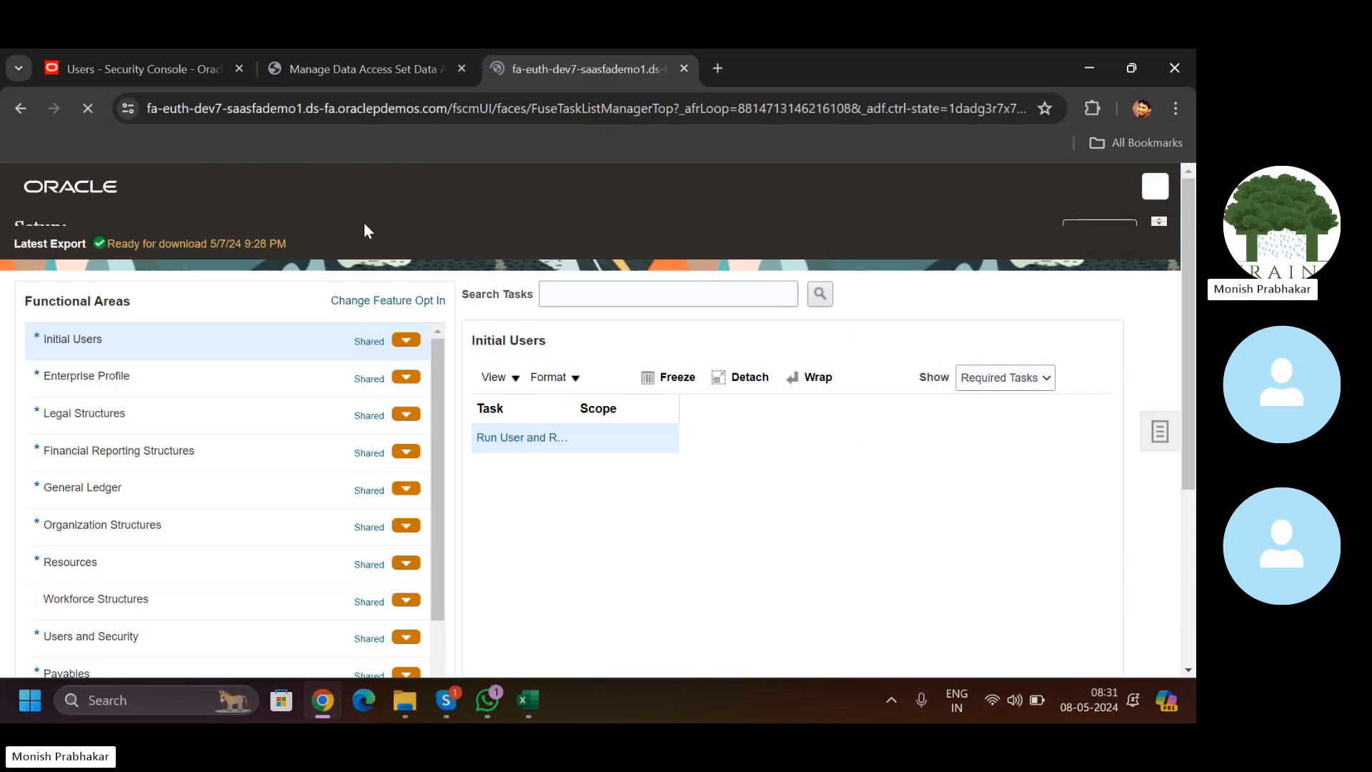
click(1159, 454)
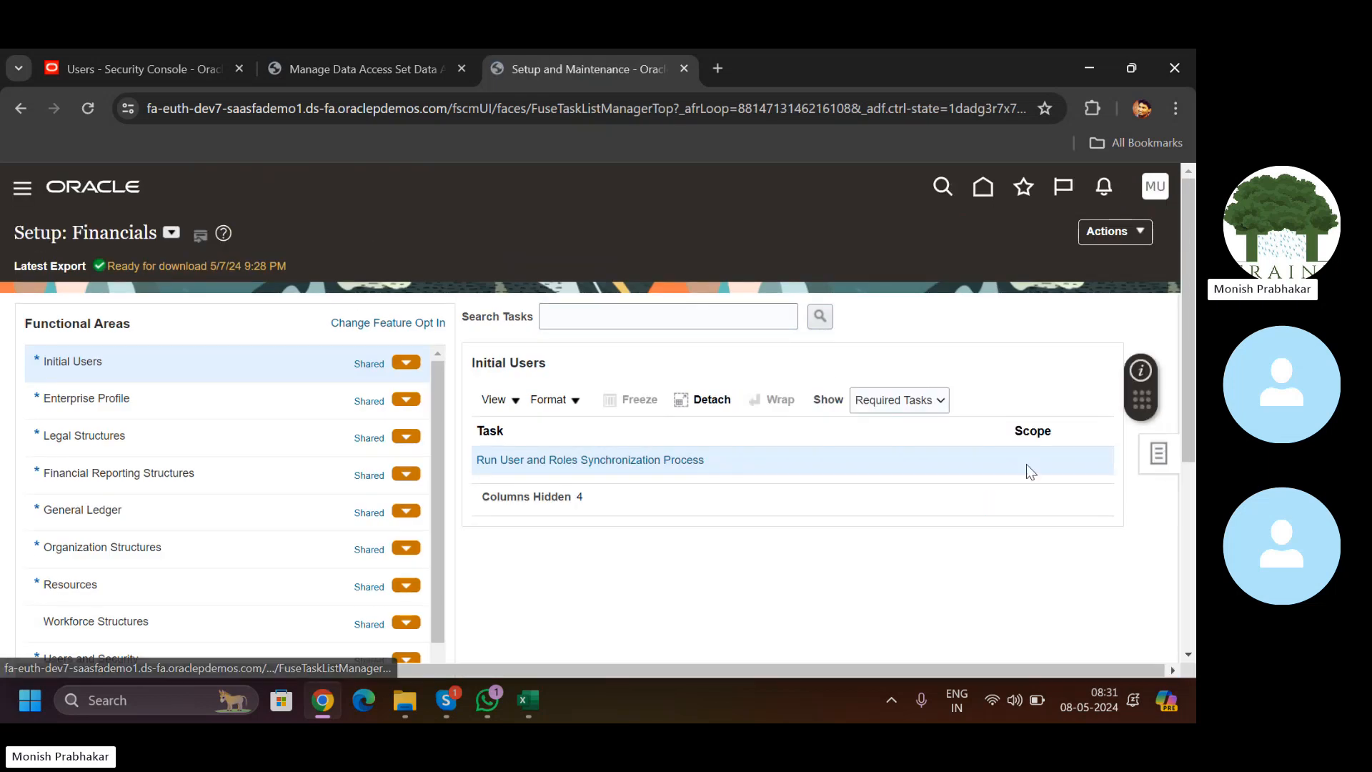
click(1041, 516)
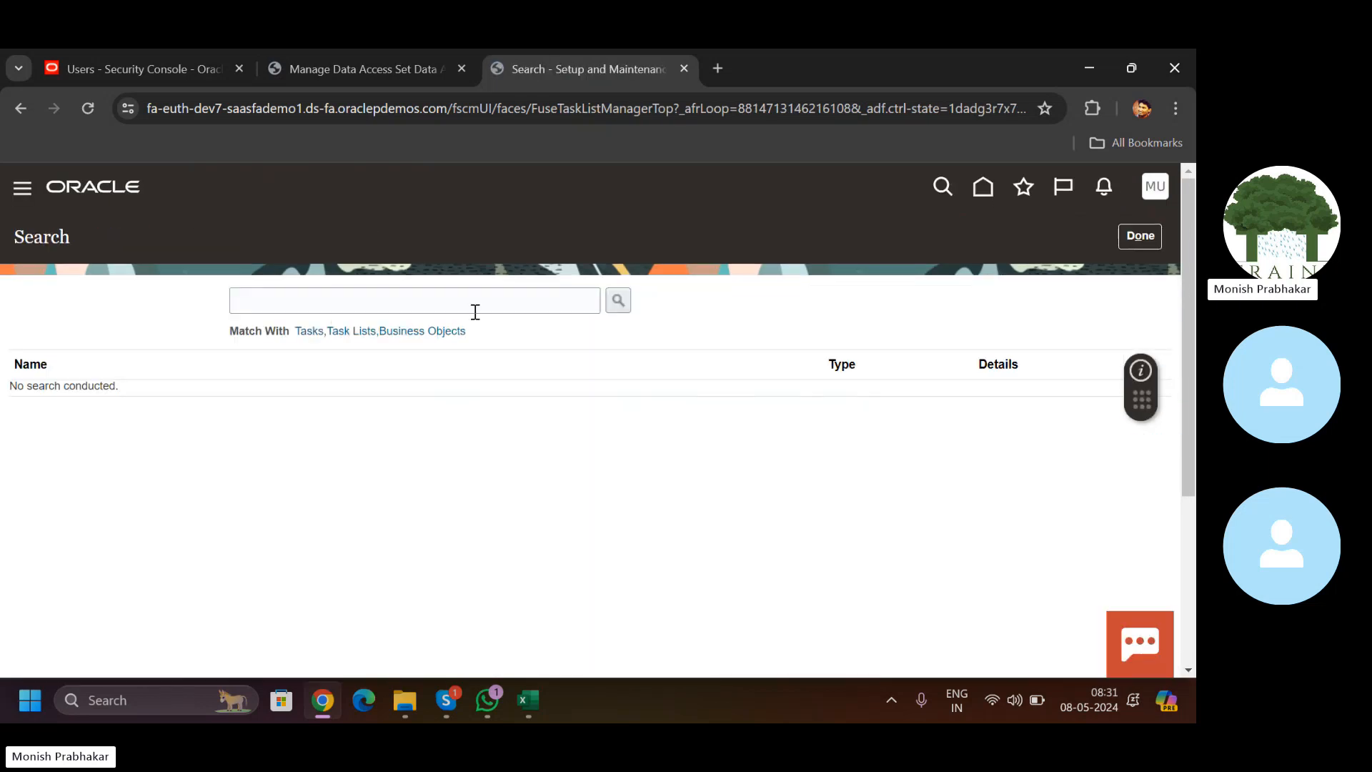
click(475, 312)
text(MANAGE CHAR)
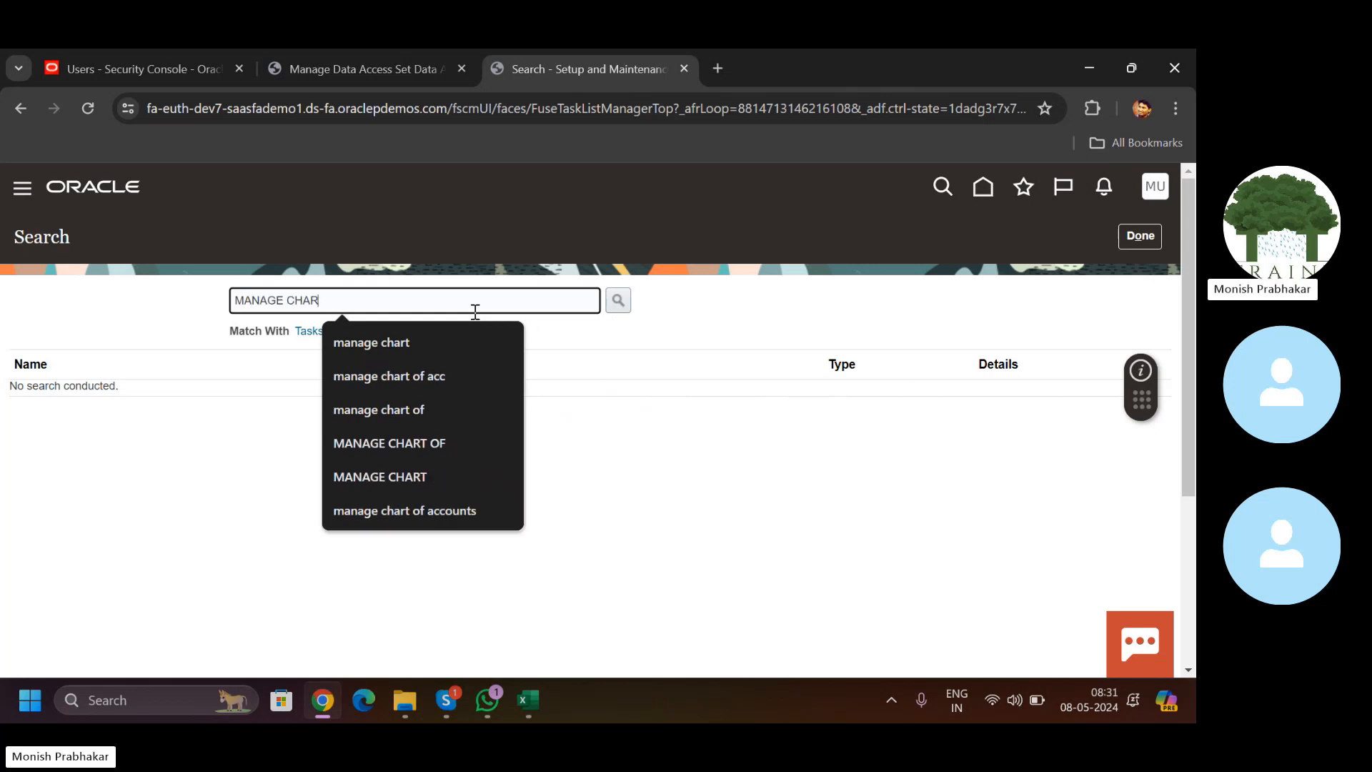
text(T OF ACC)
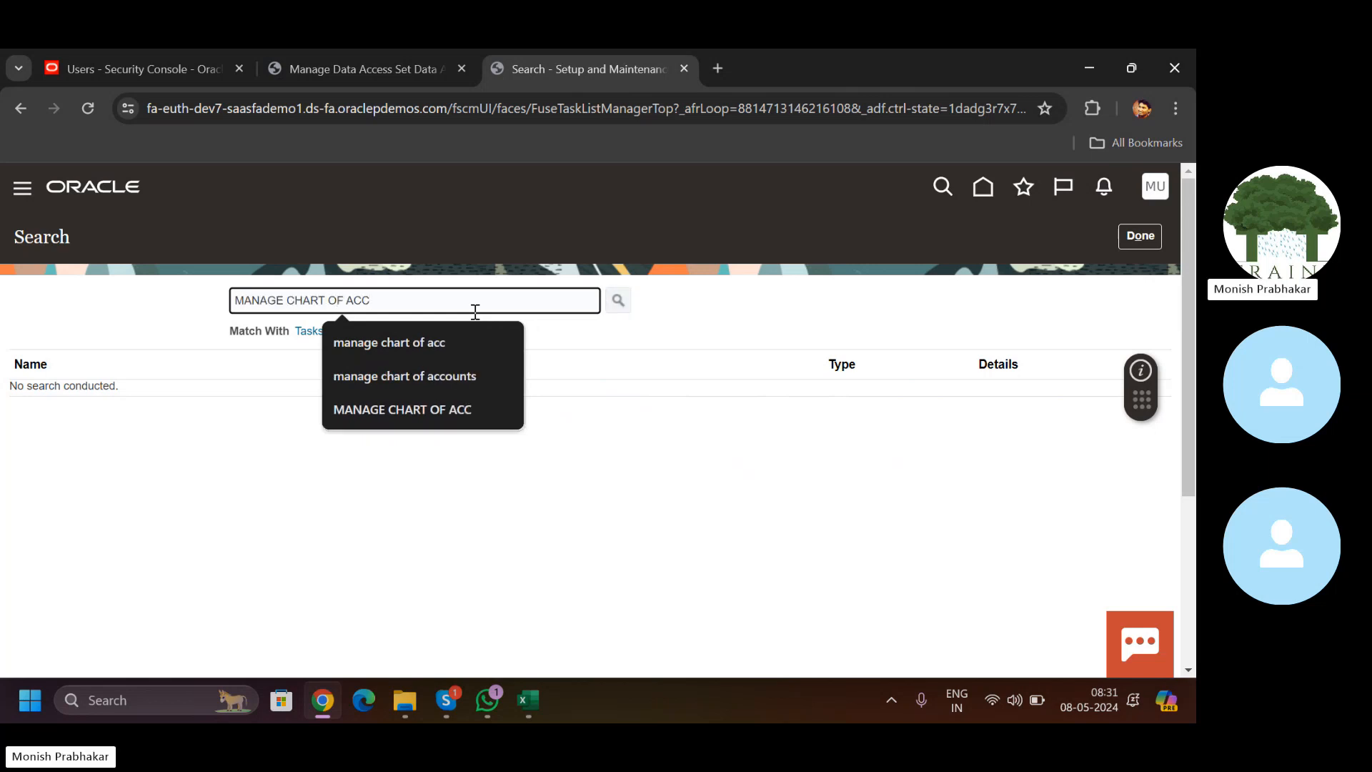
key(Return)
click(107, 451)
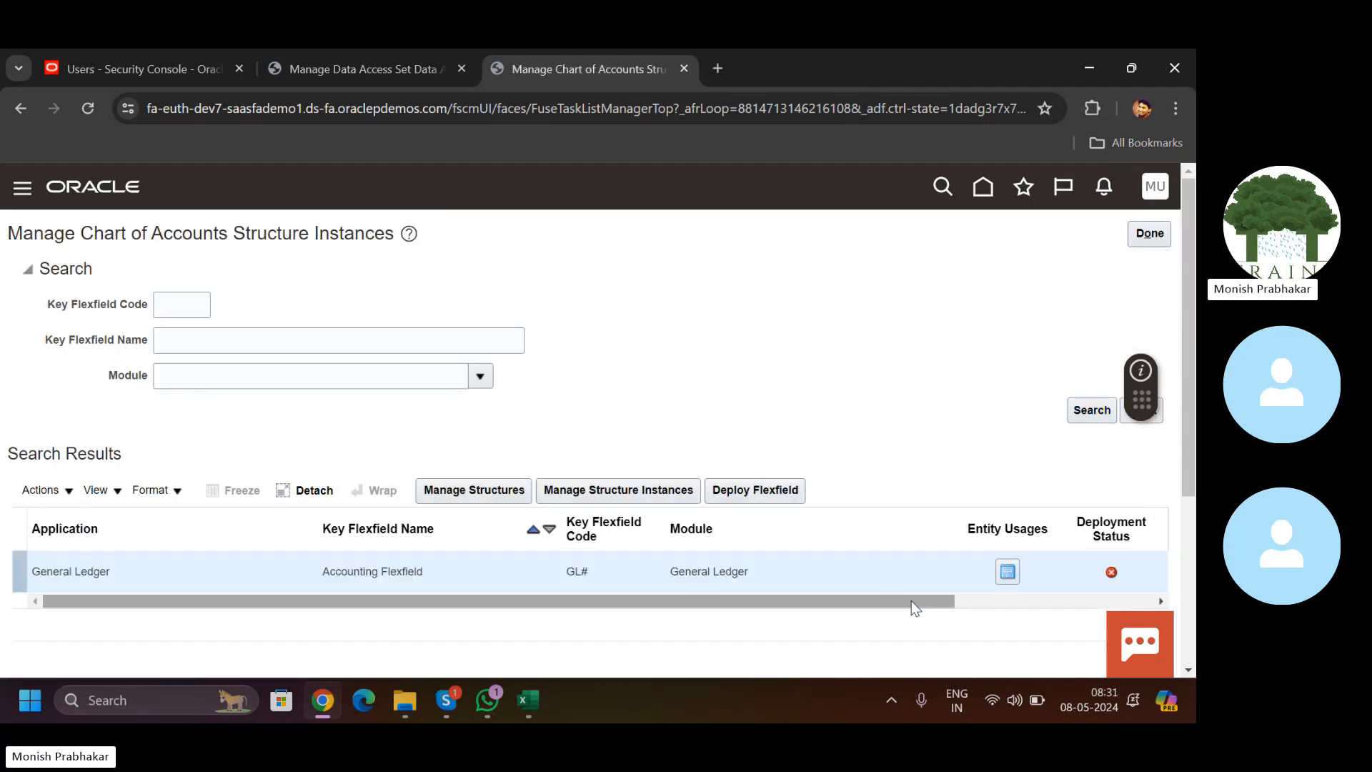
Step: Manage the Accounting Flexfield structures and search by structure code 'US'
drag(915, 608, 1118, 581)
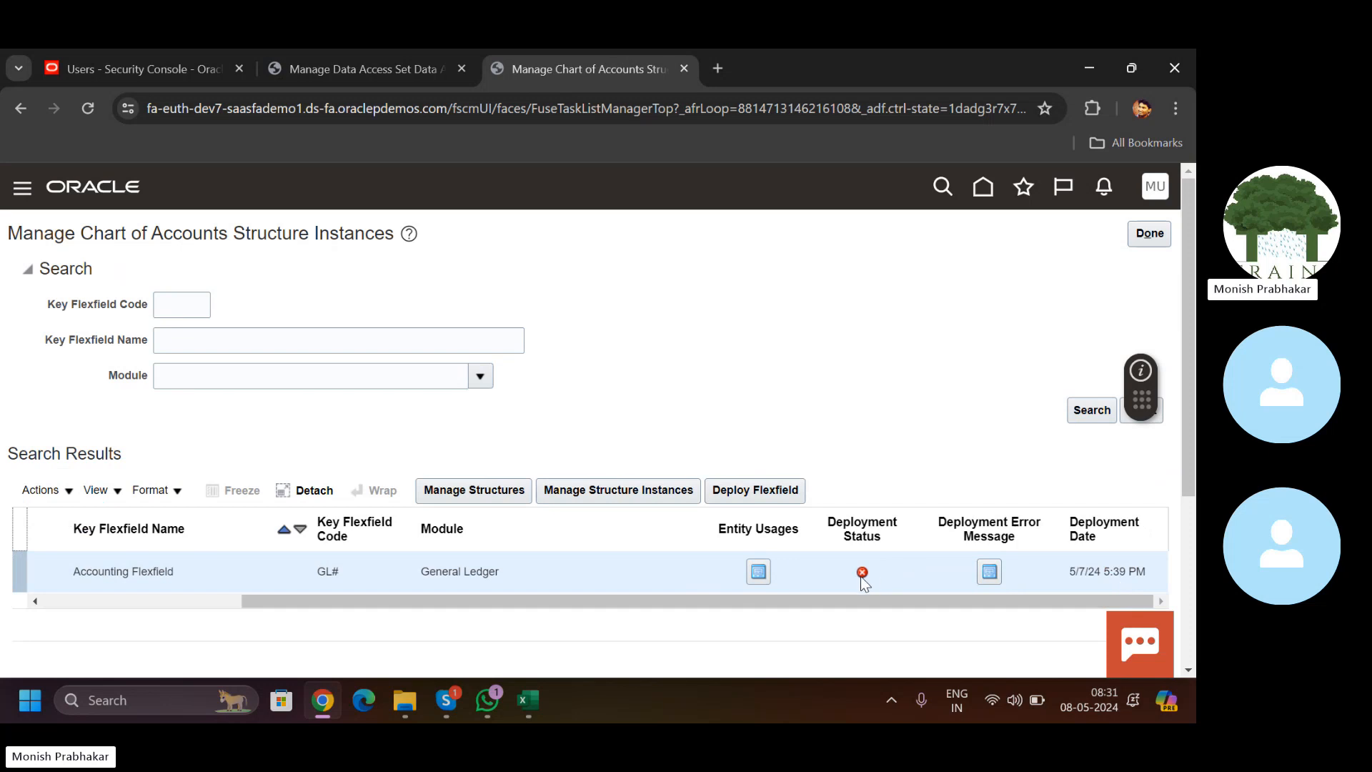
click(494, 497)
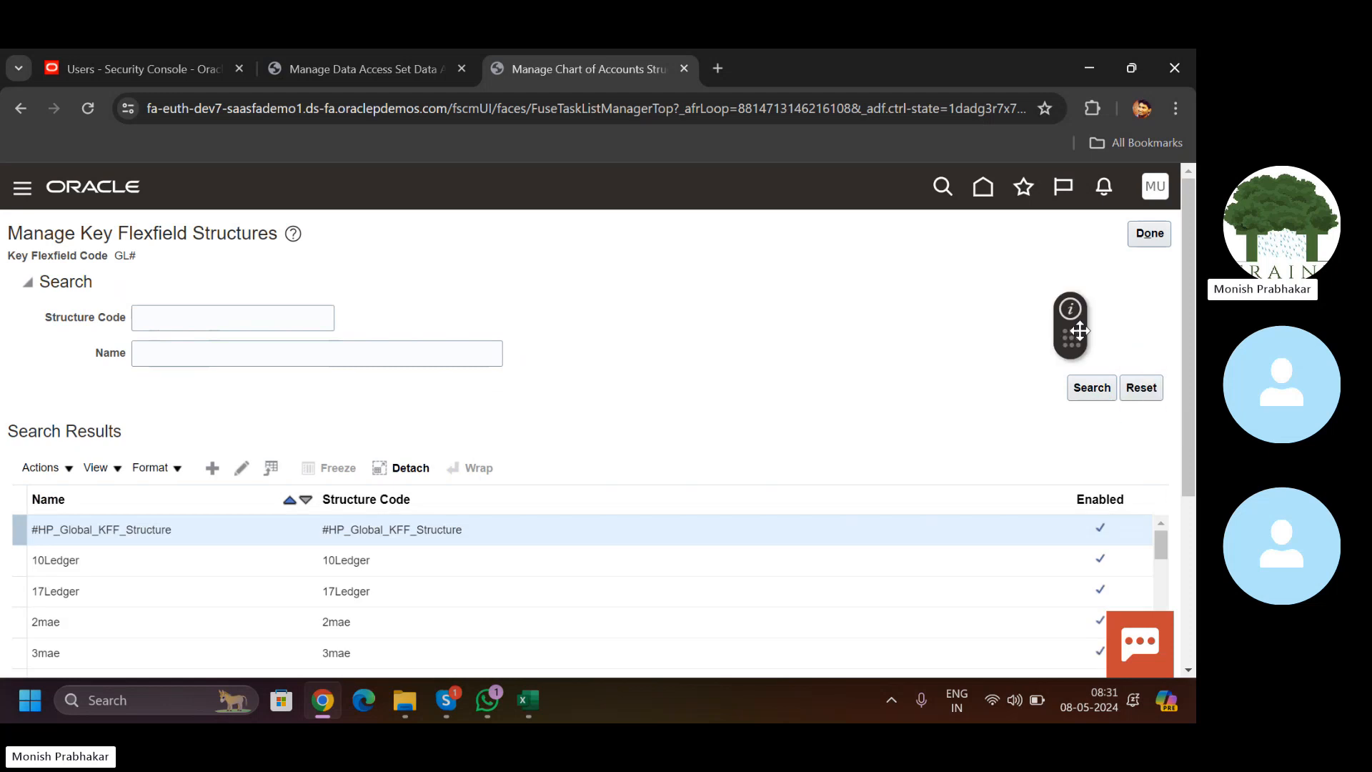
scroll(1140, 359, down, 3)
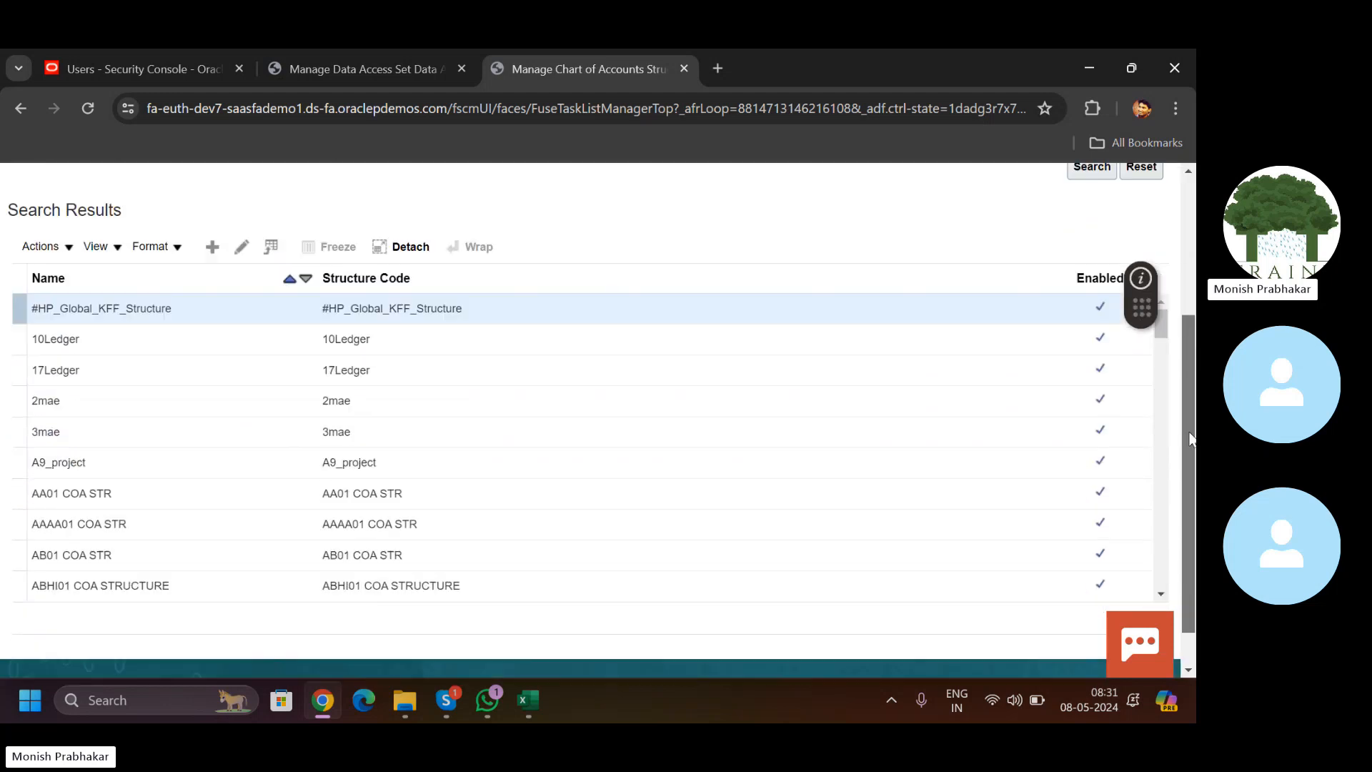
scroll(1139, 359, up, 1)
click(158, 190)
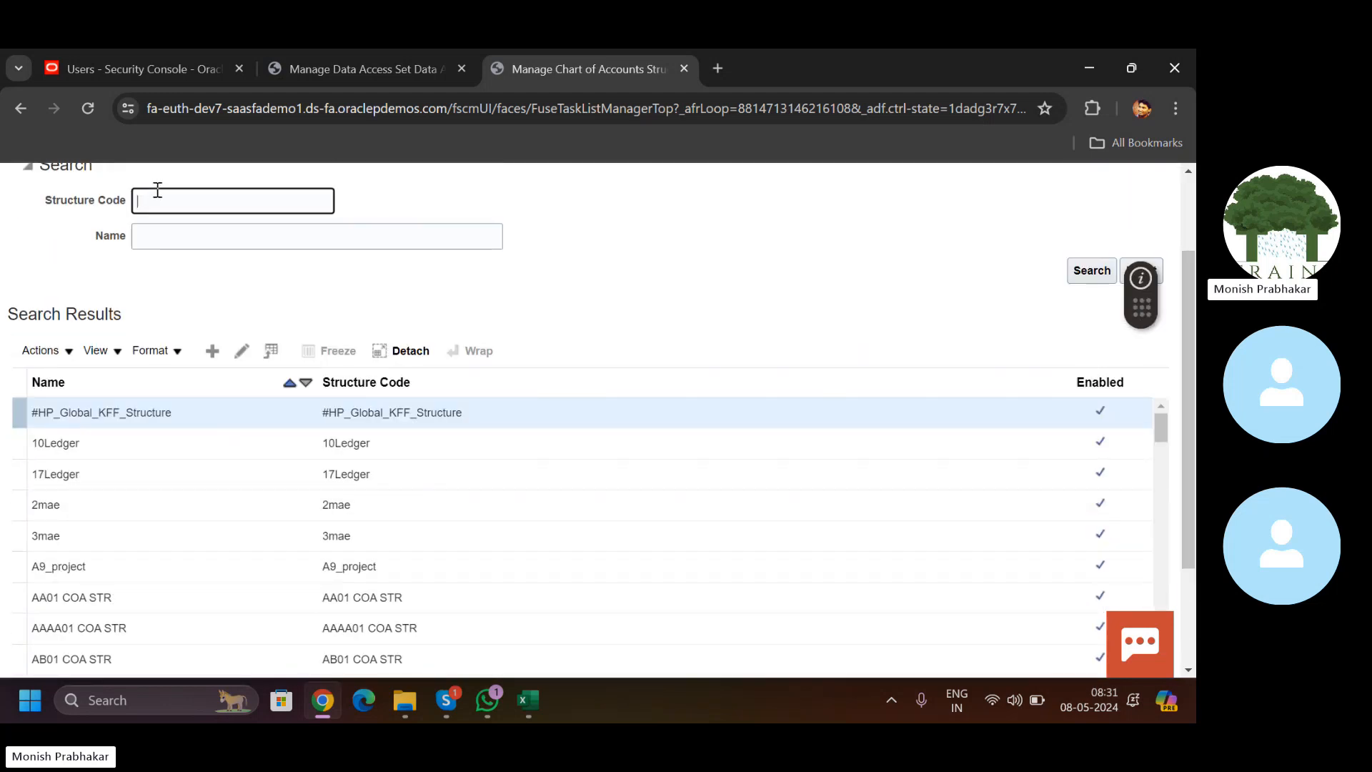
text(US)
key(Return)
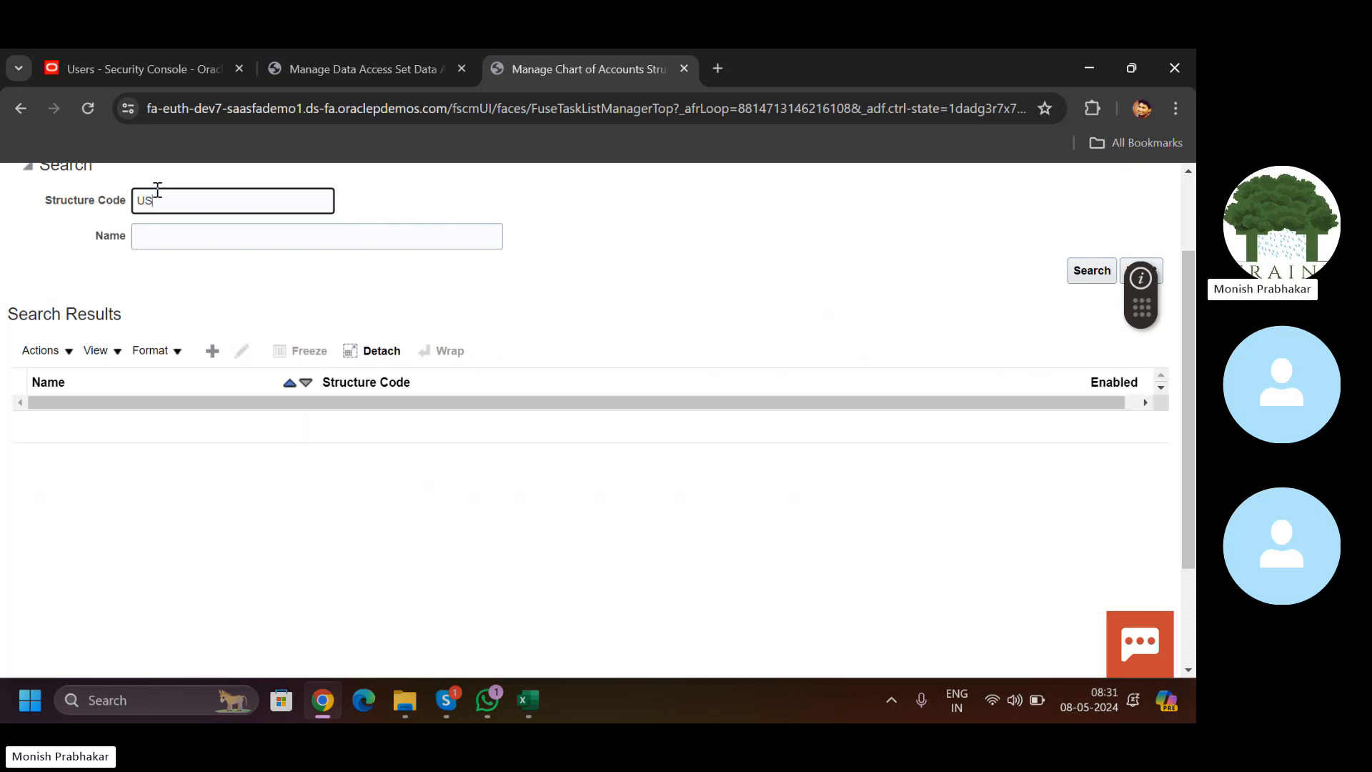
Step: Search the structures by name 'US' instead and select the Healthcare Structure row
key(BackSpace)
key(BackSpace)
key(Tab)
text(US)
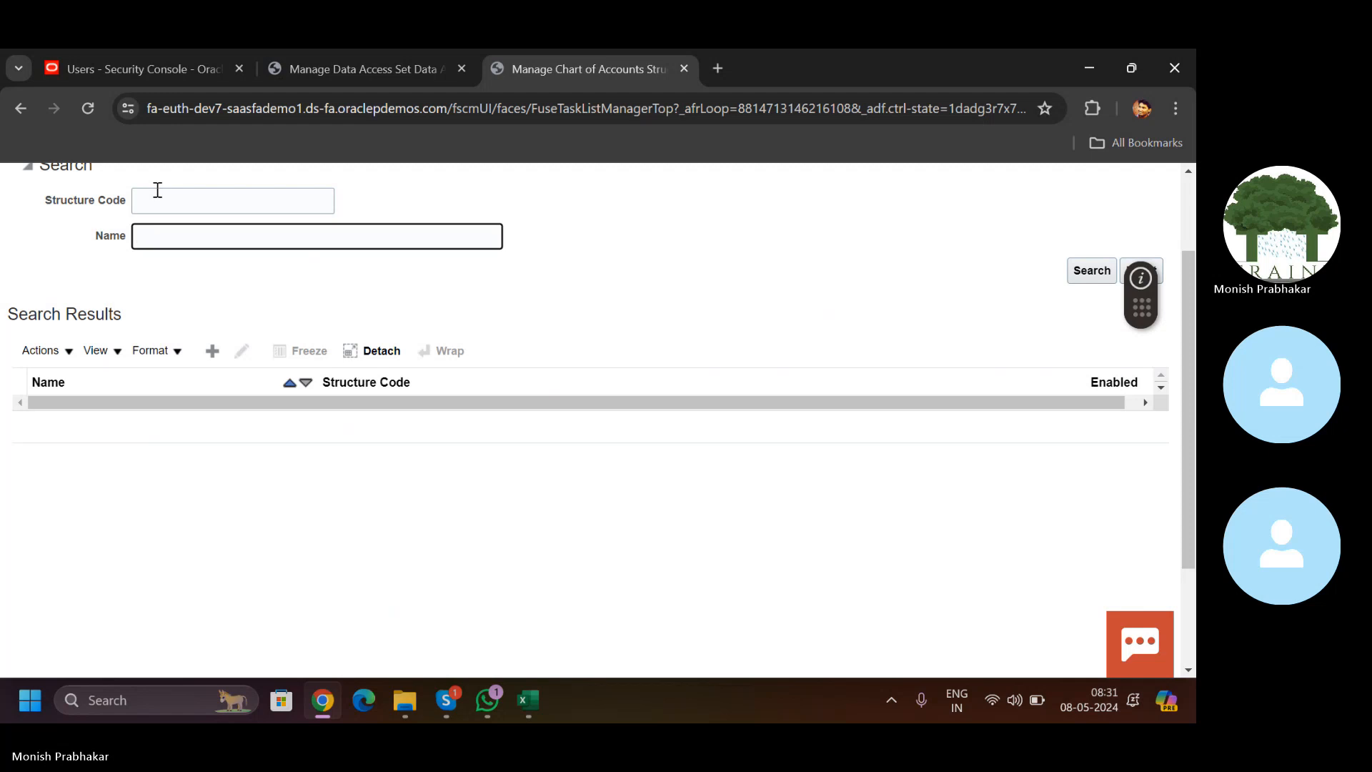
key(Return)
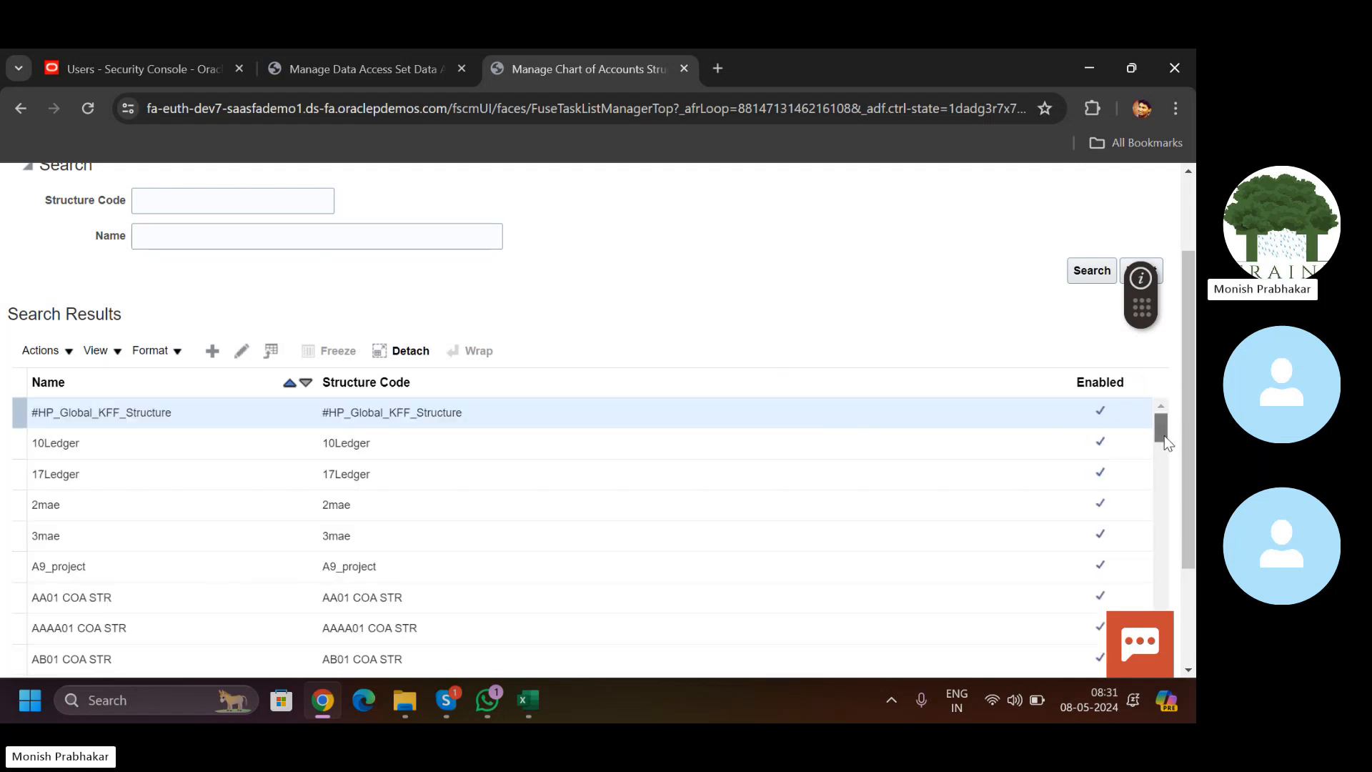
drag(1164, 435, 1171, 512)
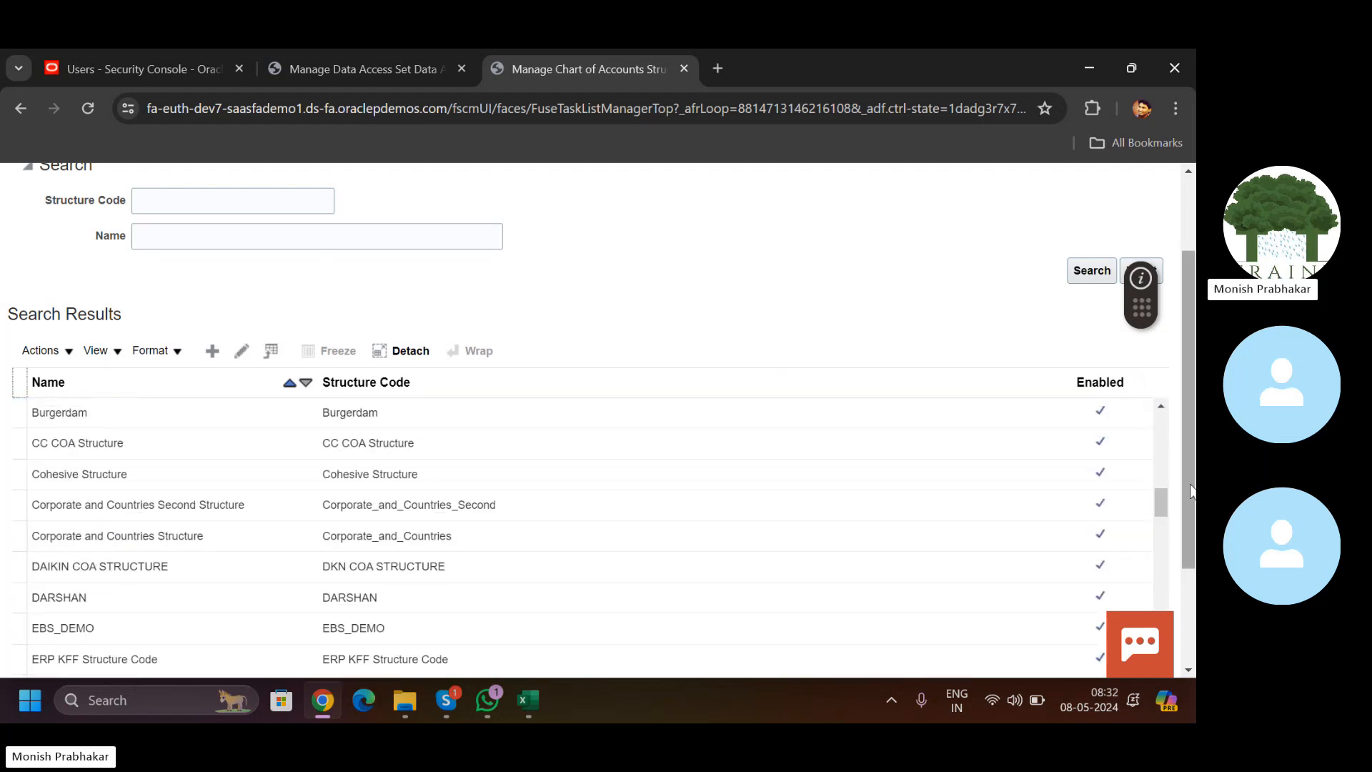
scroll(1194, 572, down, 2)
scroll(1161, 513, down, 3)
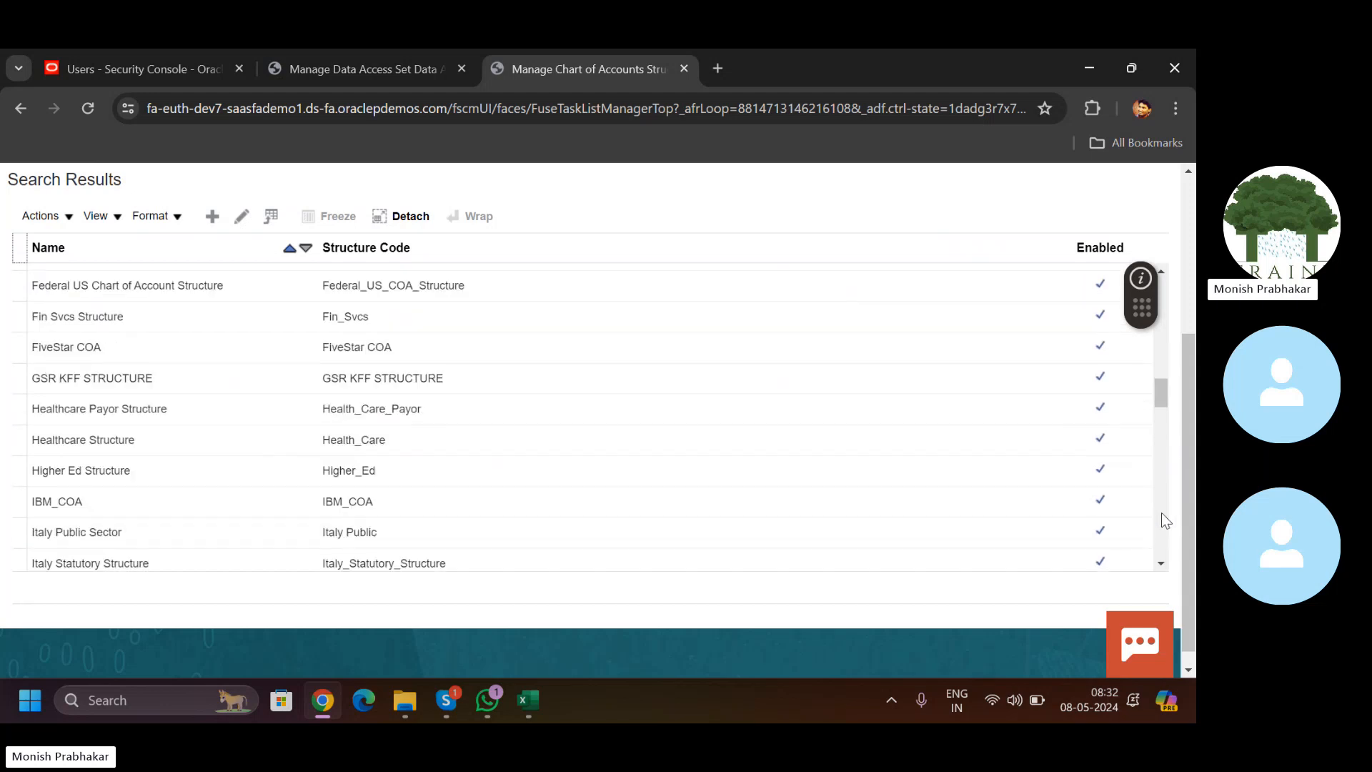
scroll(1160, 522, down, 3)
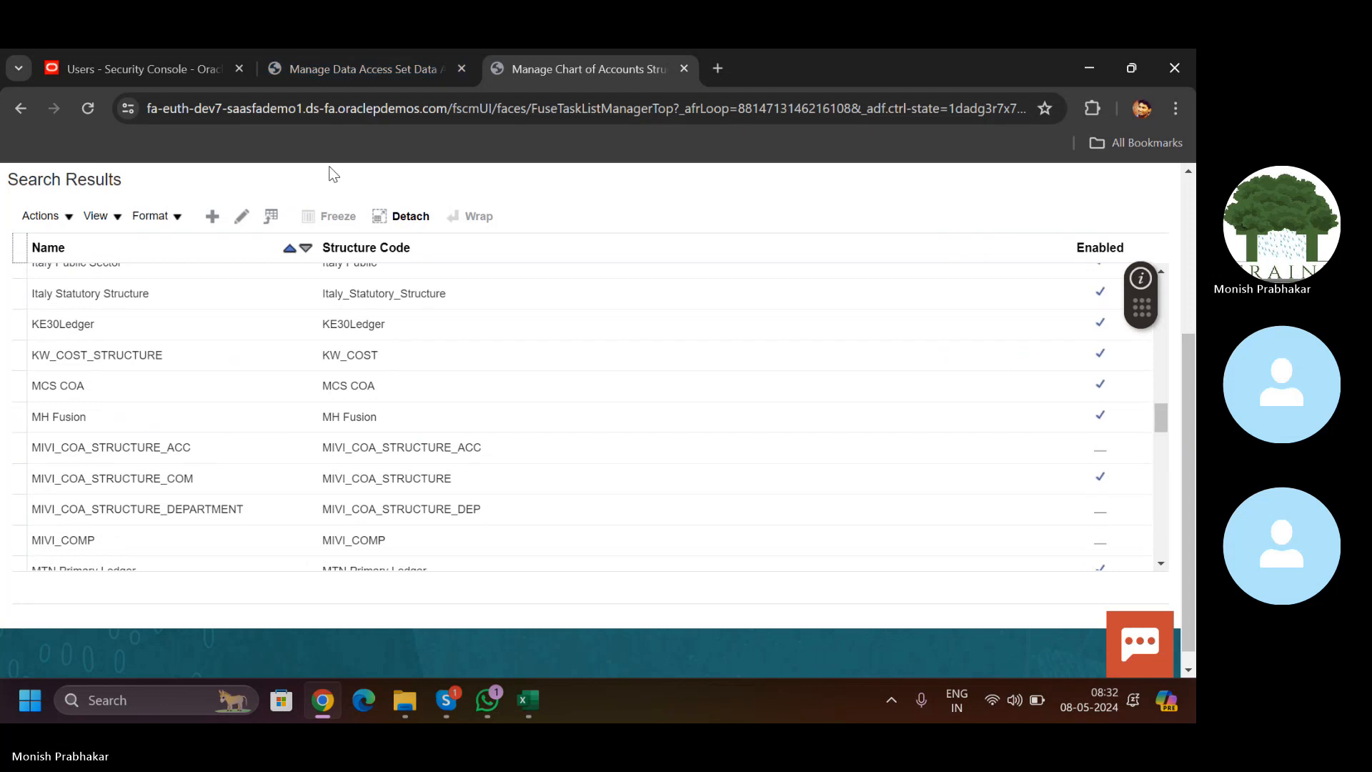
drag(1159, 426, 1163, 395)
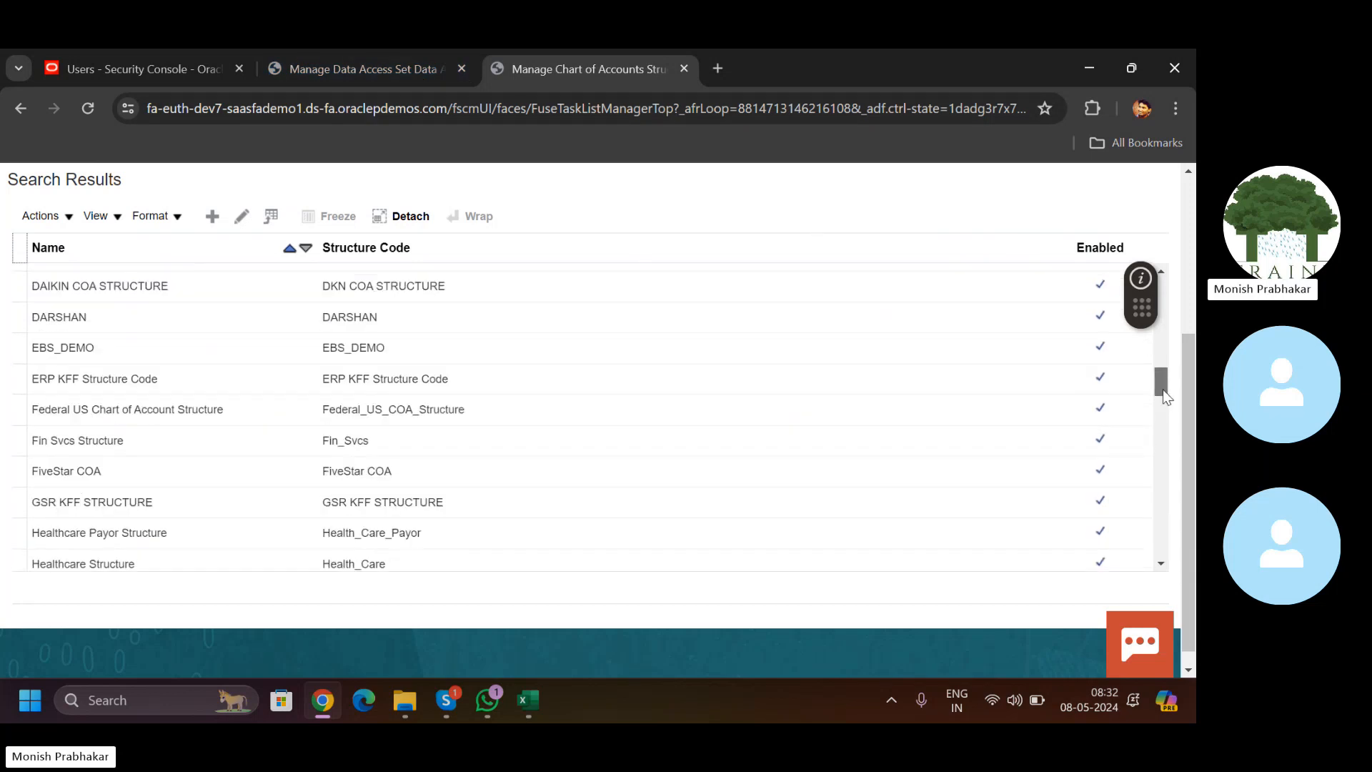
click(236, 568)
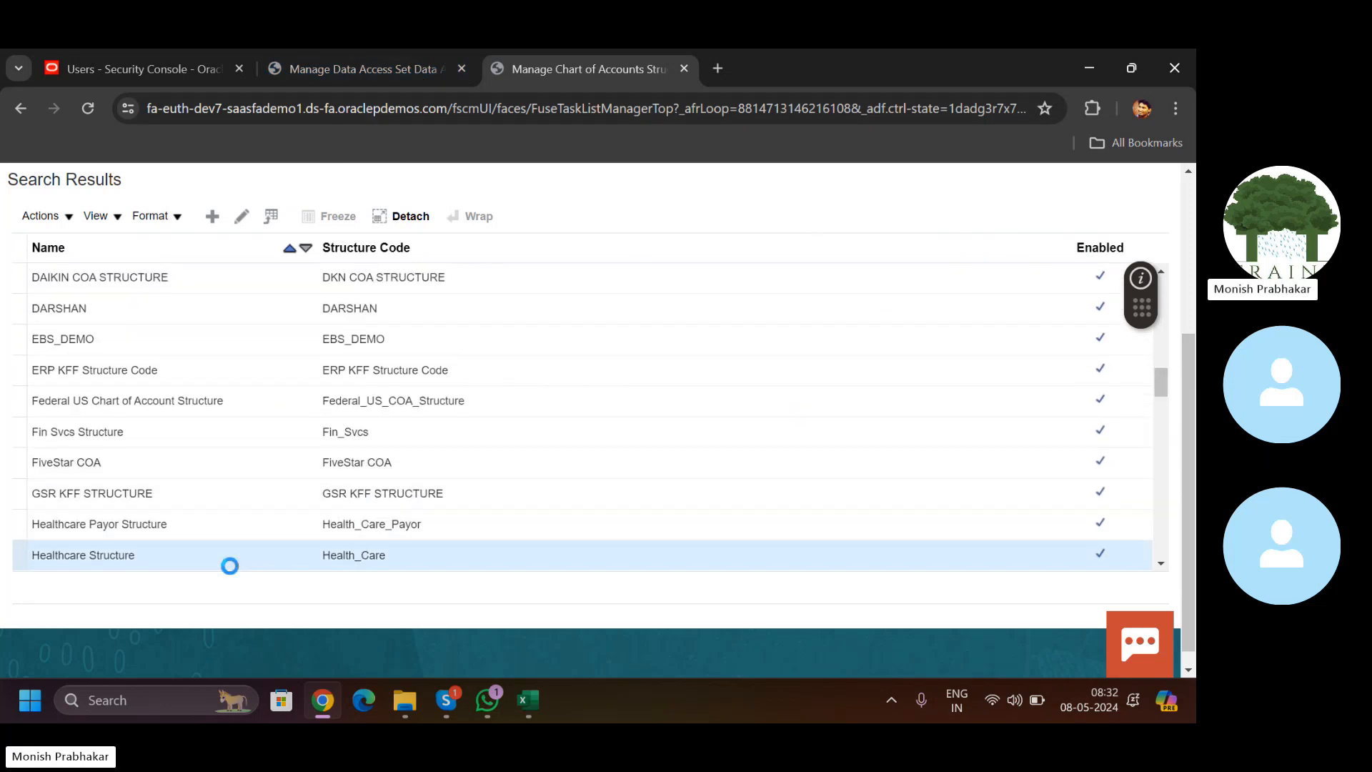
drag(1160, 388, 1162, 394)
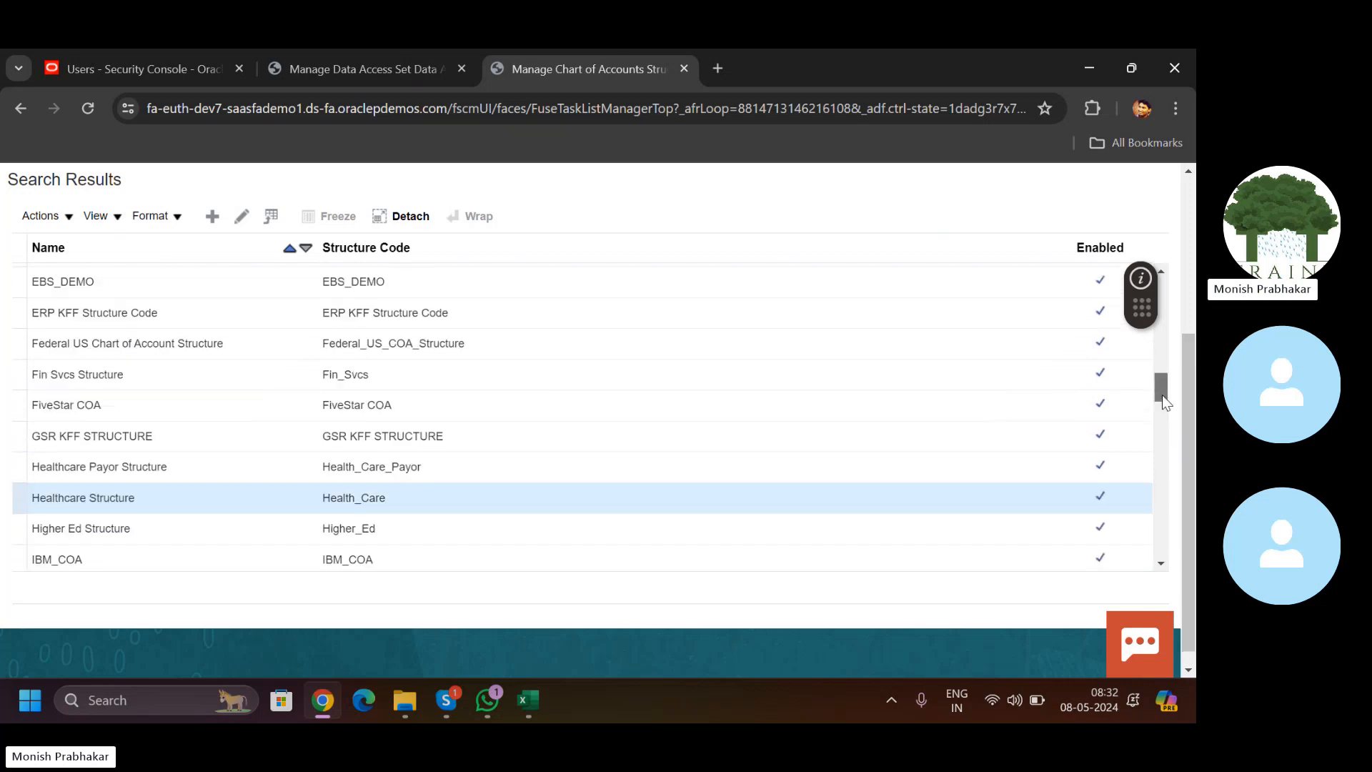
Step: Grant the user General Accountant access on data access set Healthcare US Primary Ledger
click(311, 56)
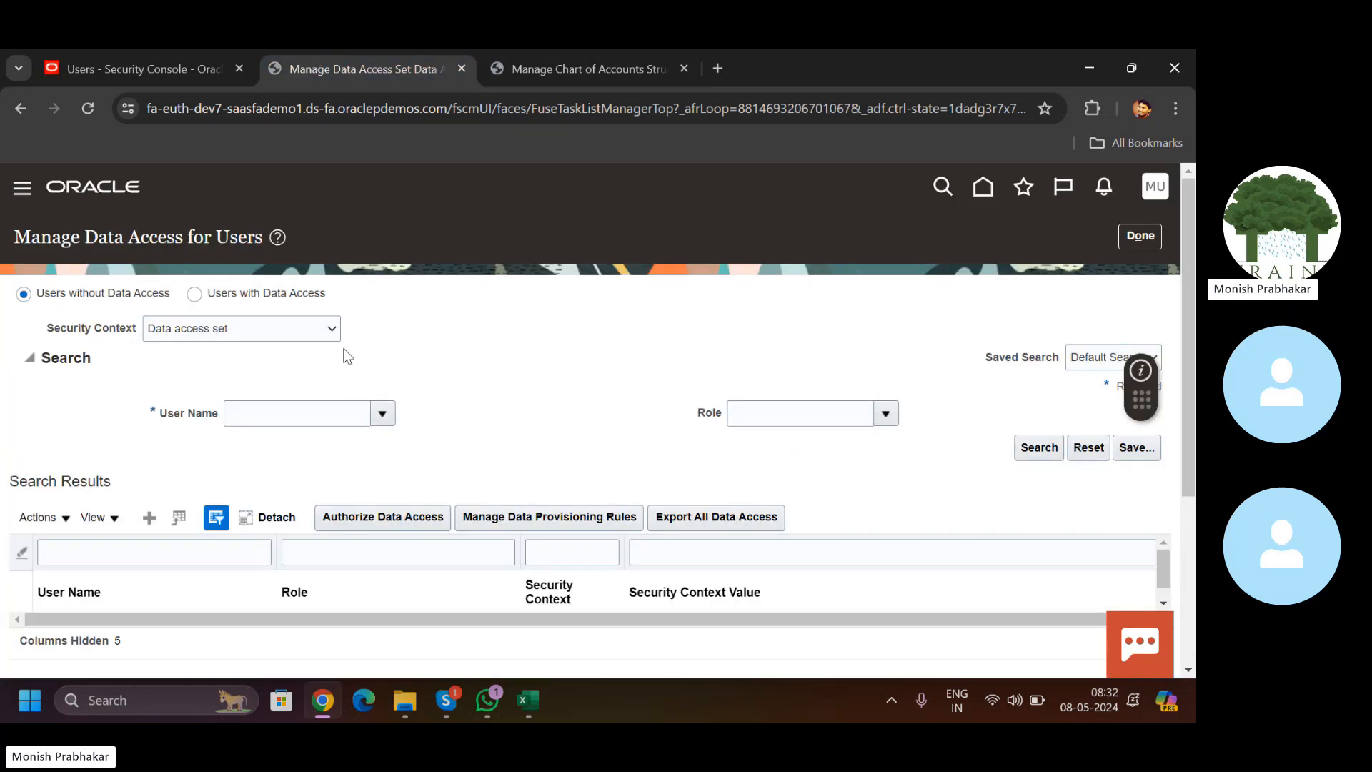
click(150, 517)
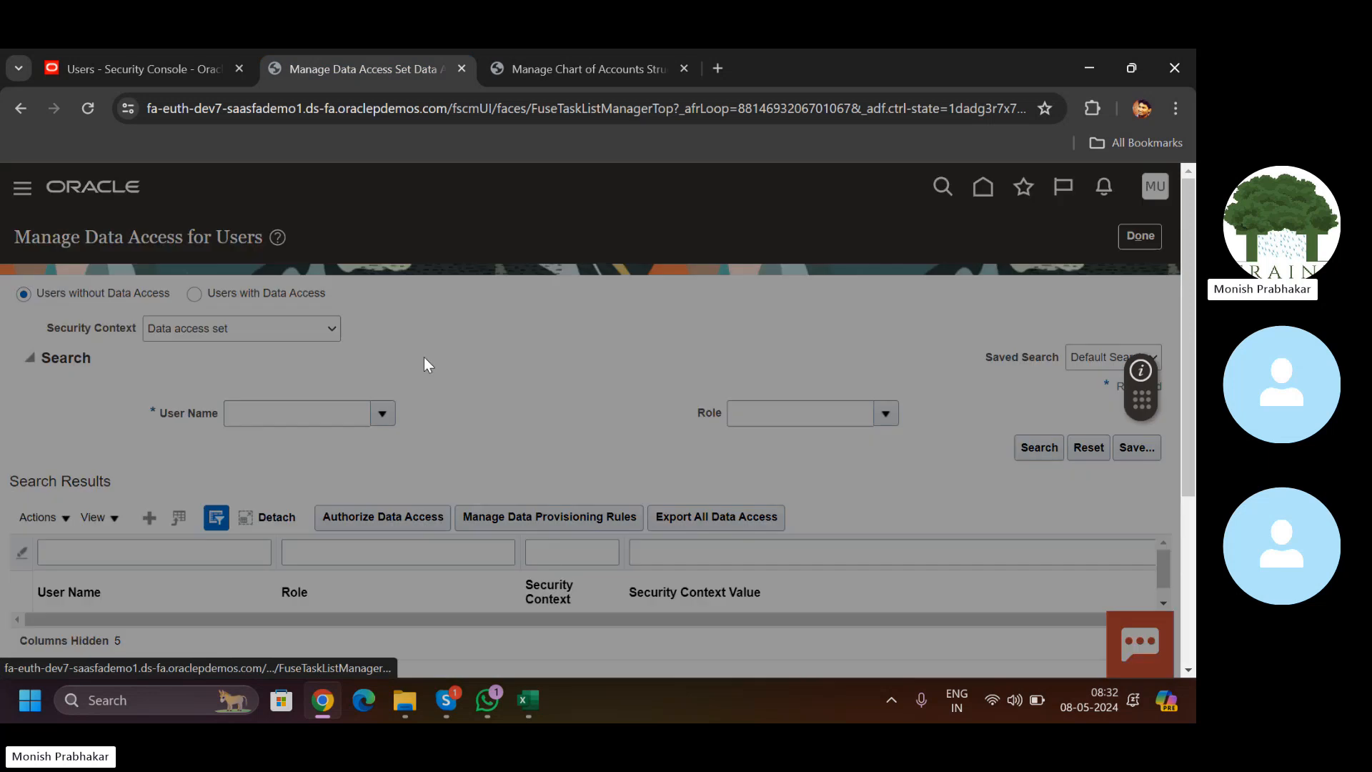
click(282, 439)
text(MUT)
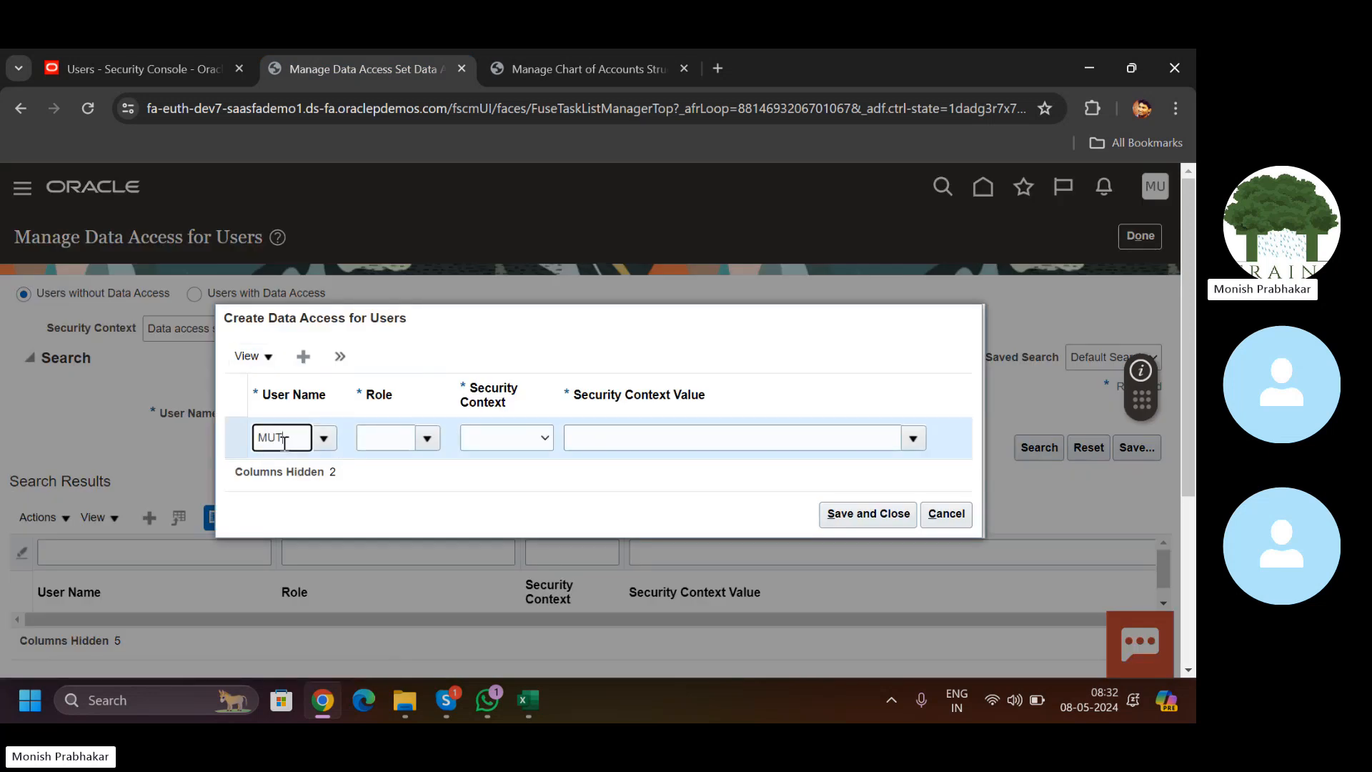
text(HYAL)
key(Tab)
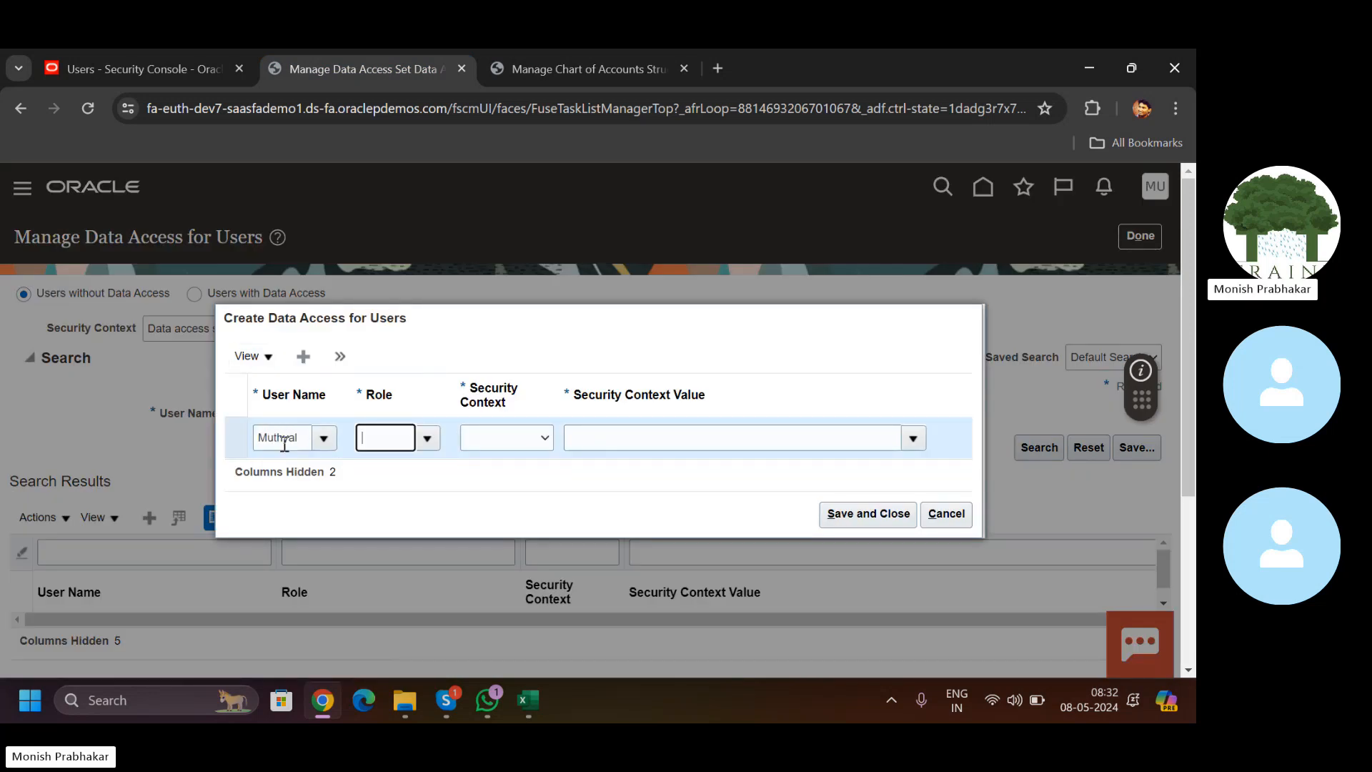
text(GENER)
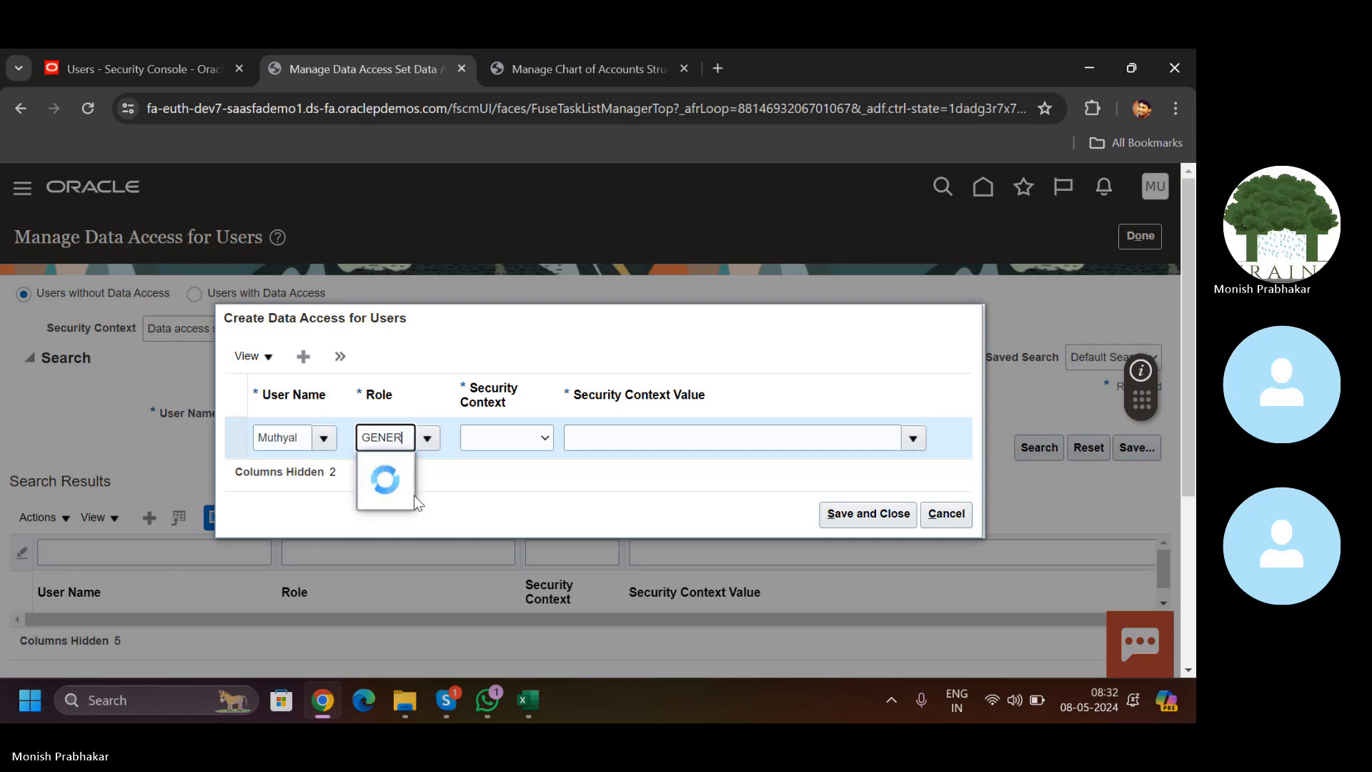
click(393, 469)
click(501, 444)
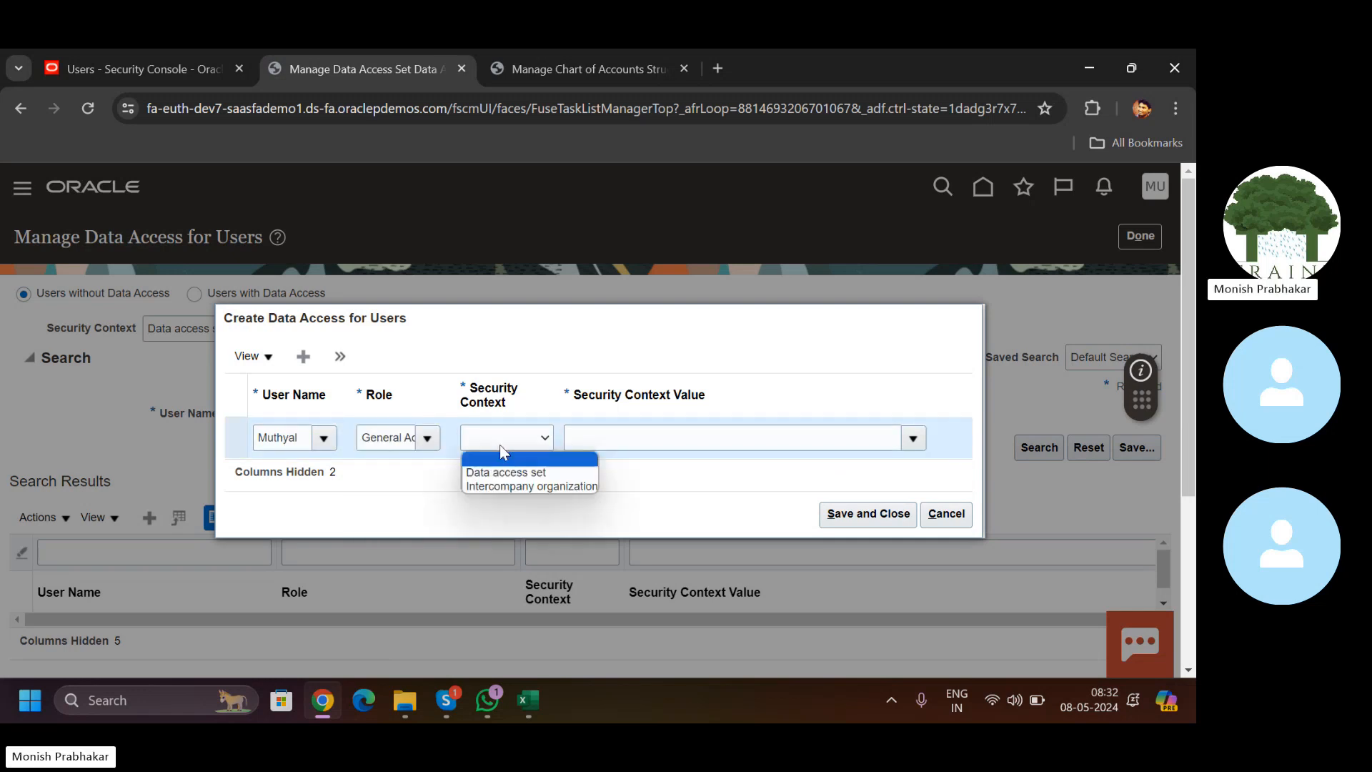
key(Down)
key(Return)
click(597, 436)
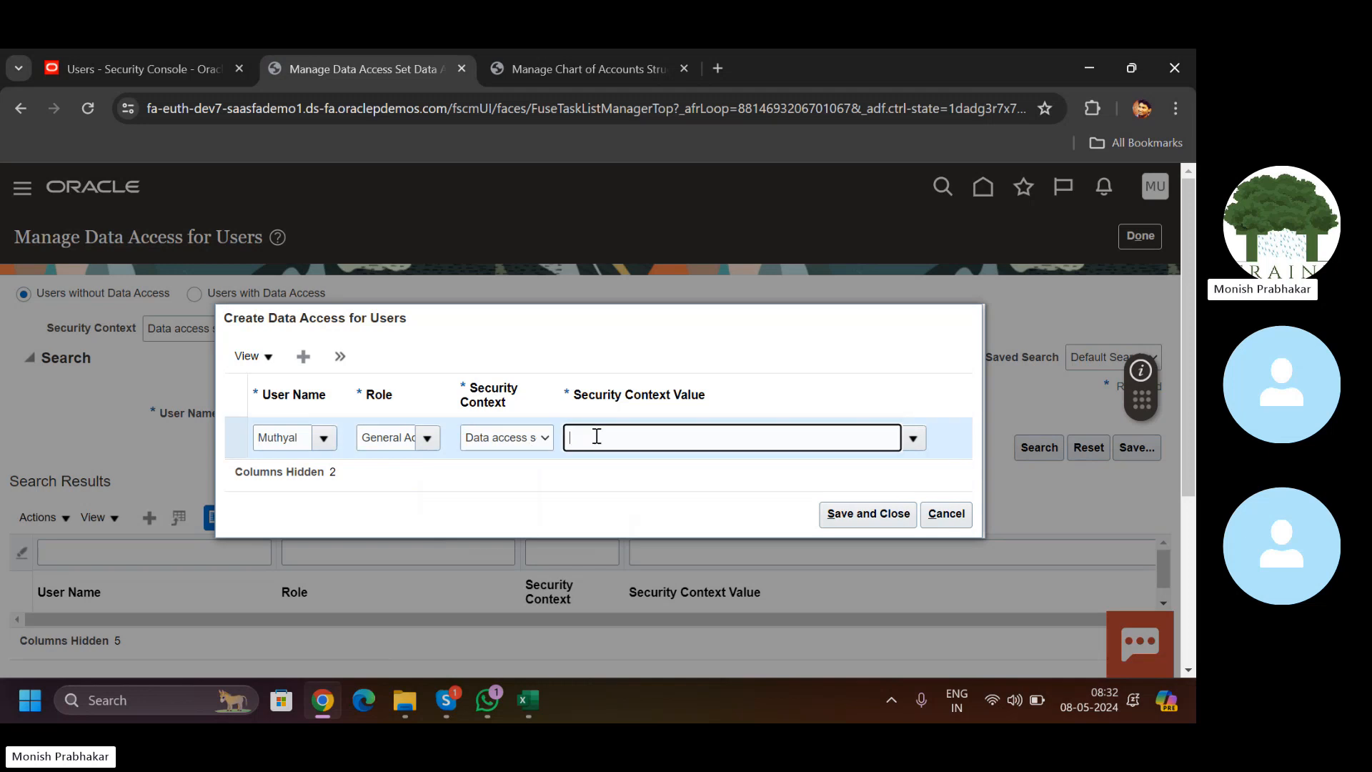
text(HEAL)
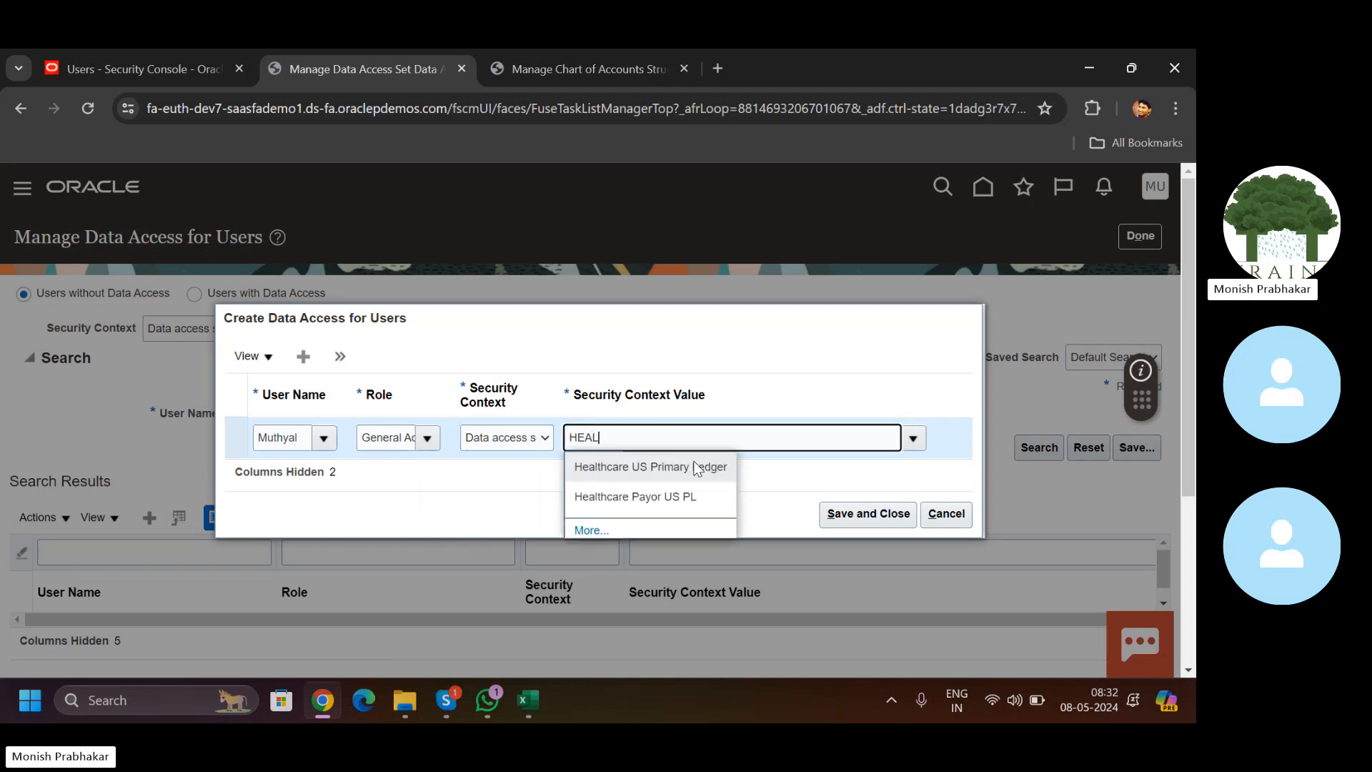
click(651, 478)
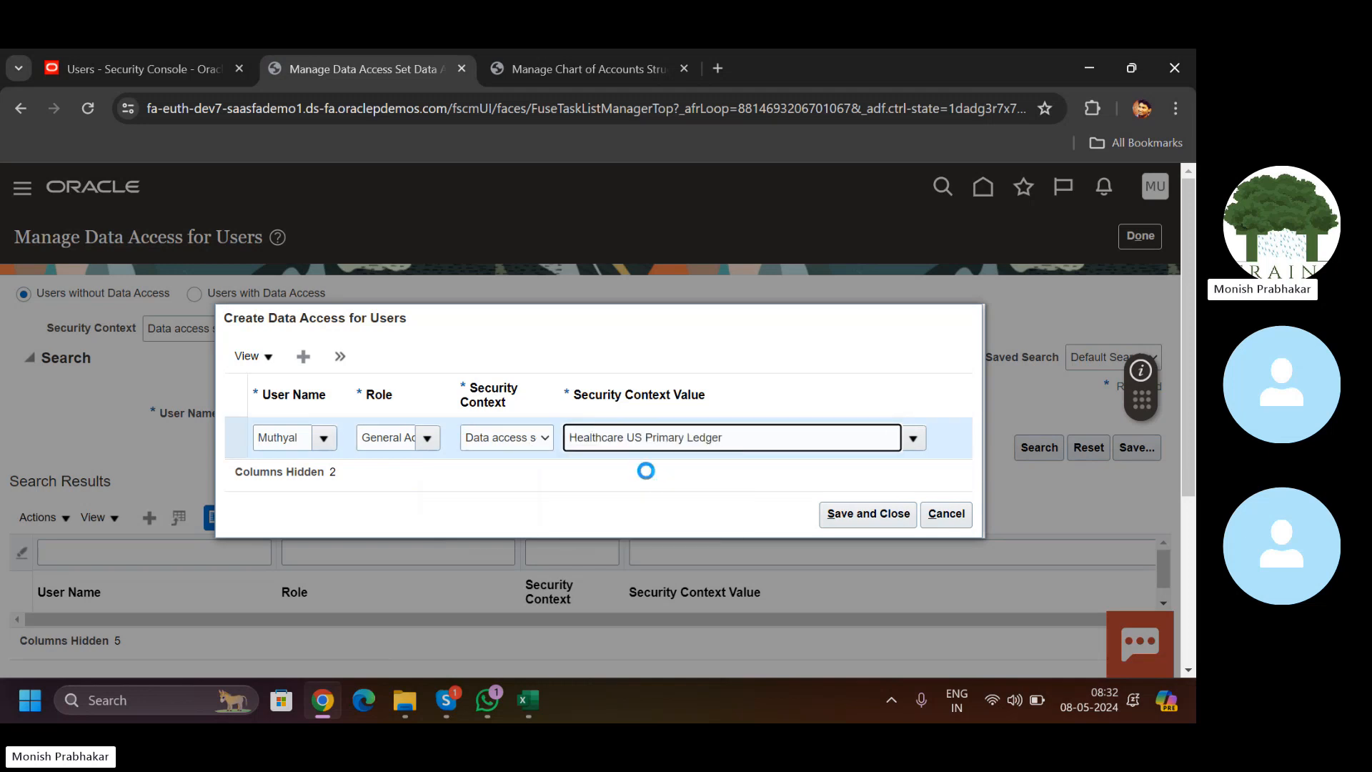
Step: Add a second row for the same user with the General Accounting Manager role
click(303, 356)
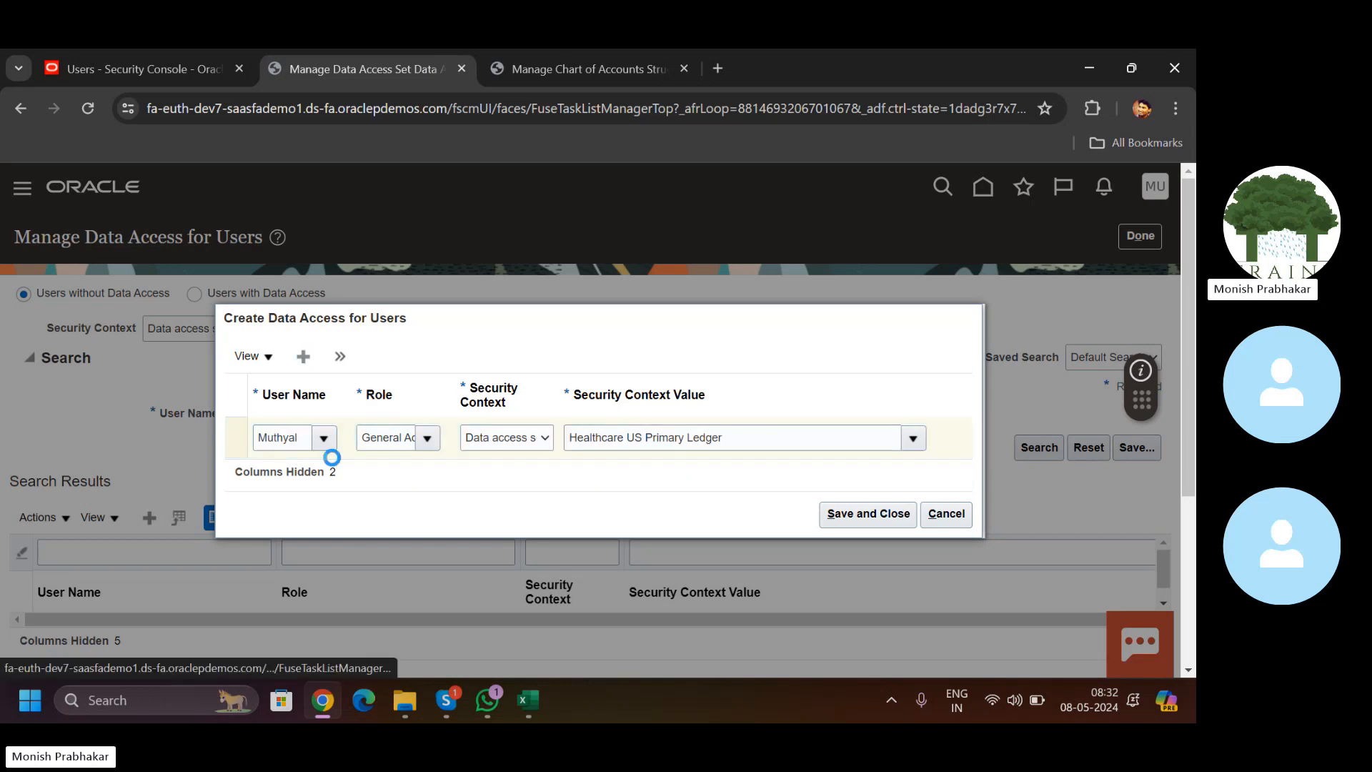
click(277, 418)
text(M)
key(Caps_Lock)
text(uthyal)
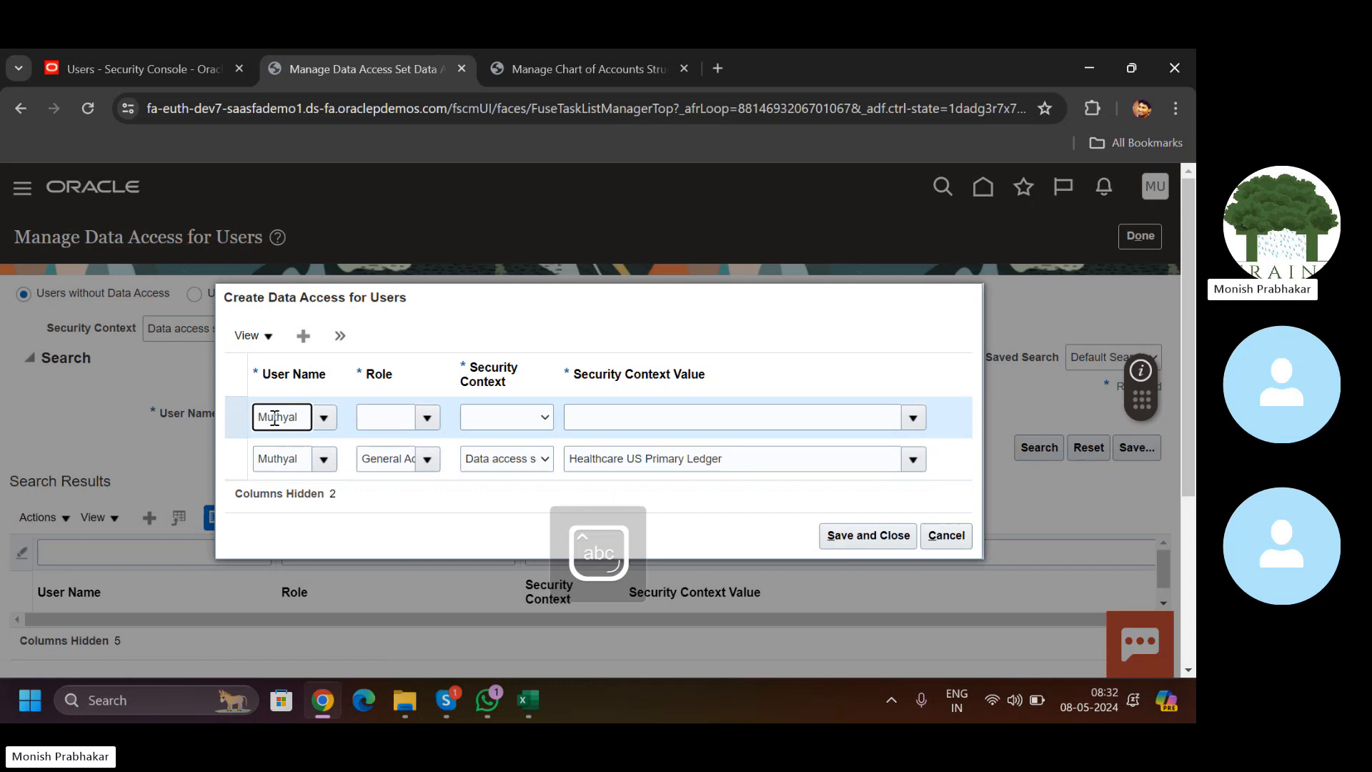
key(Tab)
key(Caps_Lock)
text(G)
key(Caps_Lock)
text(eneral)
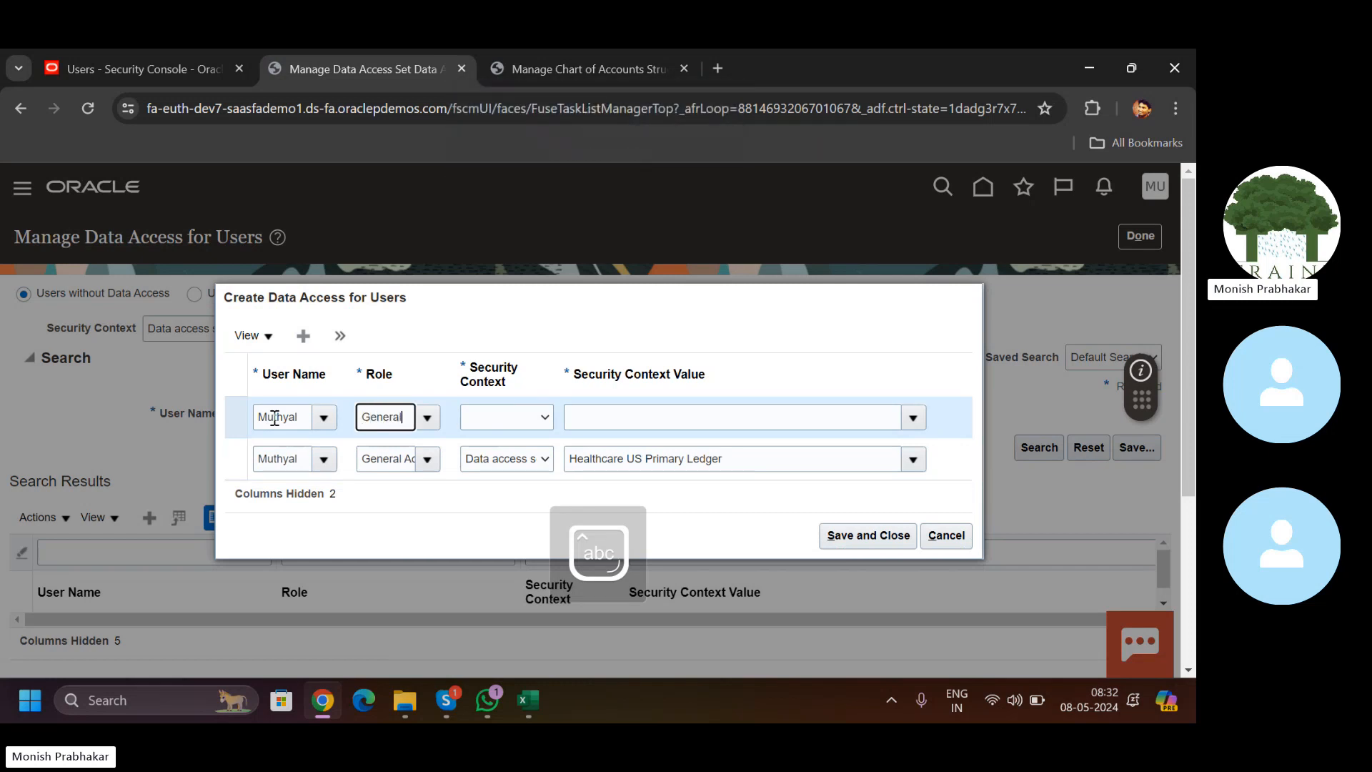
click(416, 477)
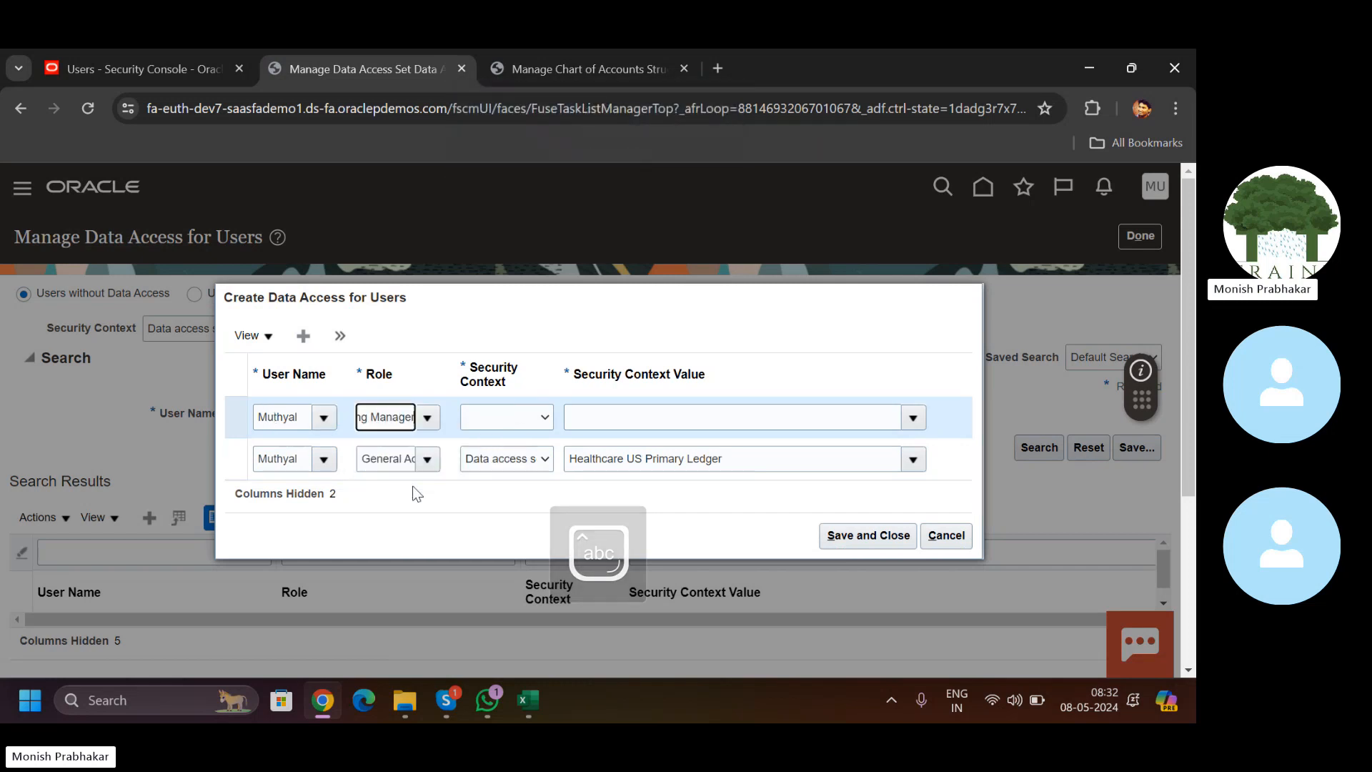
Step: Set that row's context to Data access set Healthcare US Primary Ledger, then save and close
click(527, 422)
click(511, 428)
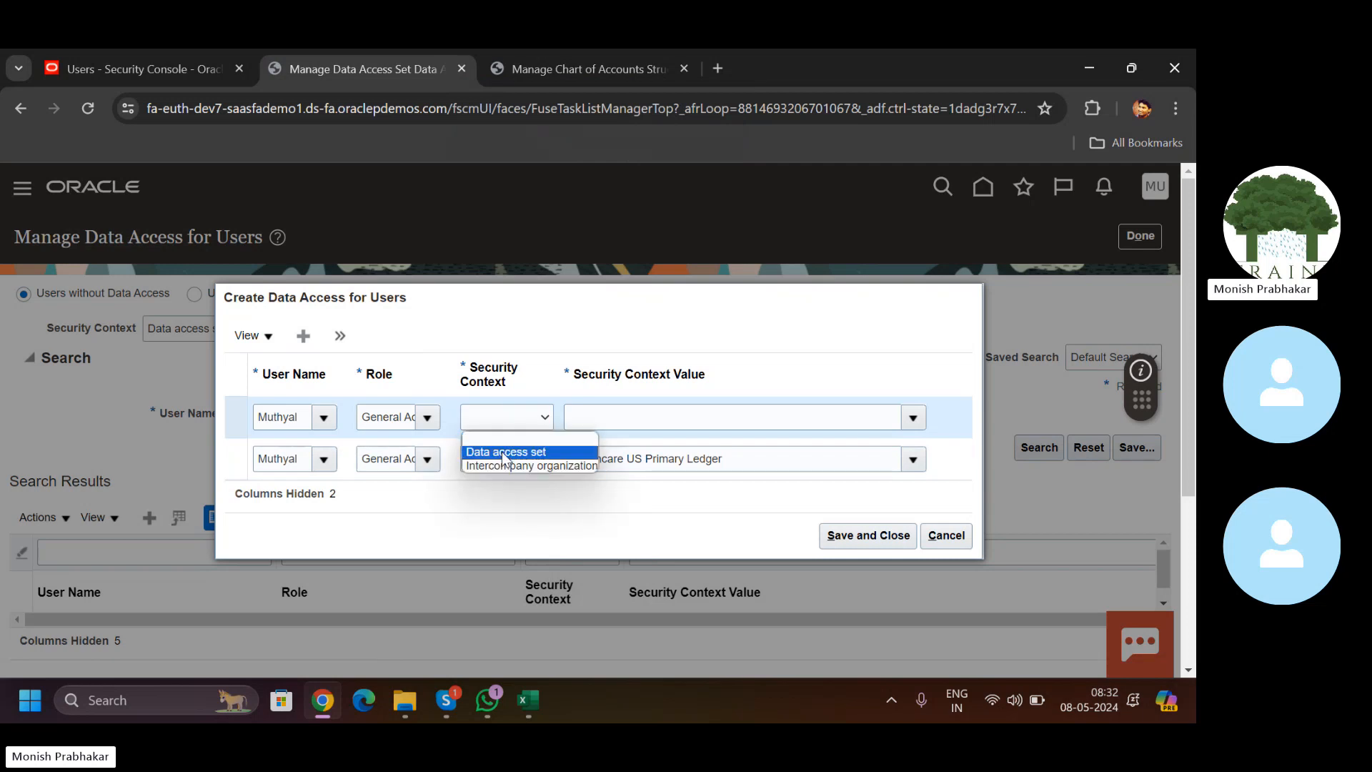
click(507, 452)
click(610, 424)
text(H)
key(Caps_Lock)
text(eal)
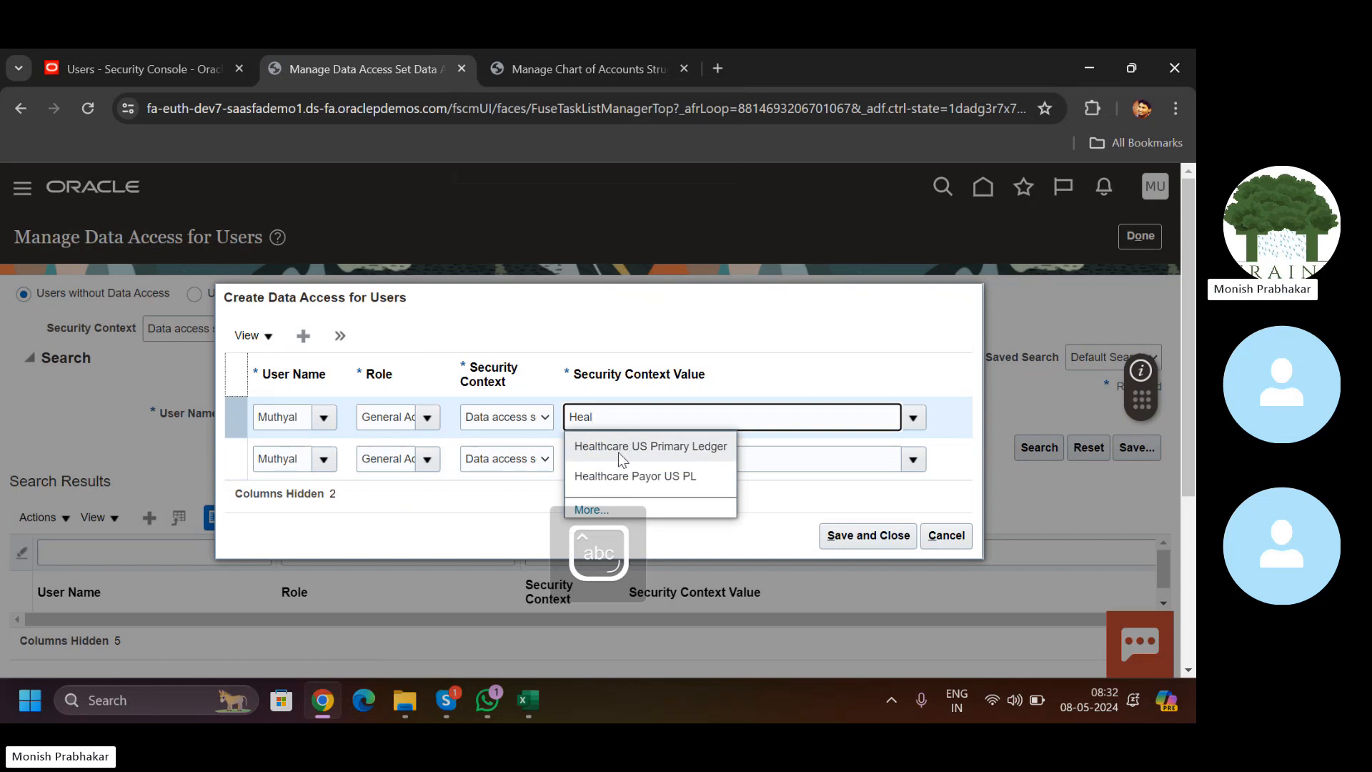
click(619, 445)
click(858, 539)
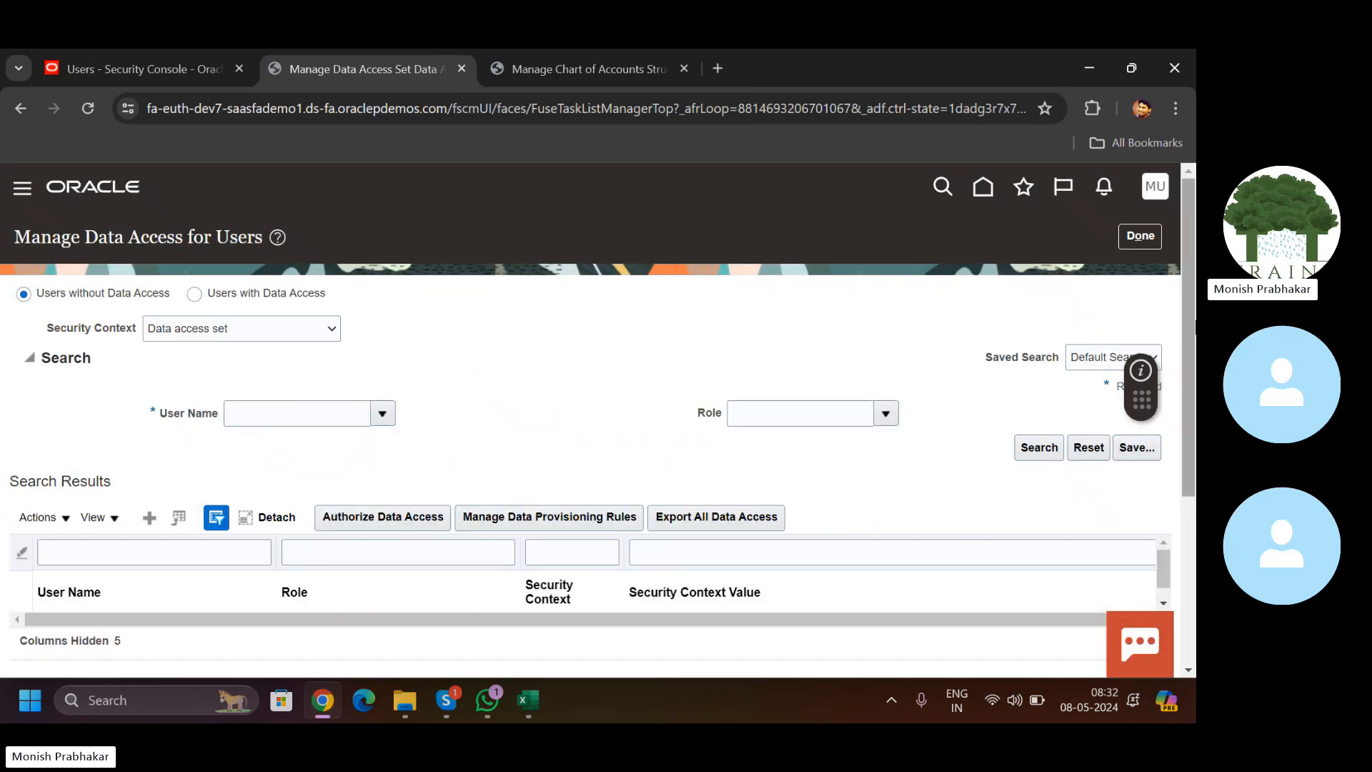
Step: Close the chart of accounts and extra home tabs and return to the home page
click(1143, 240)
click(619, 56)
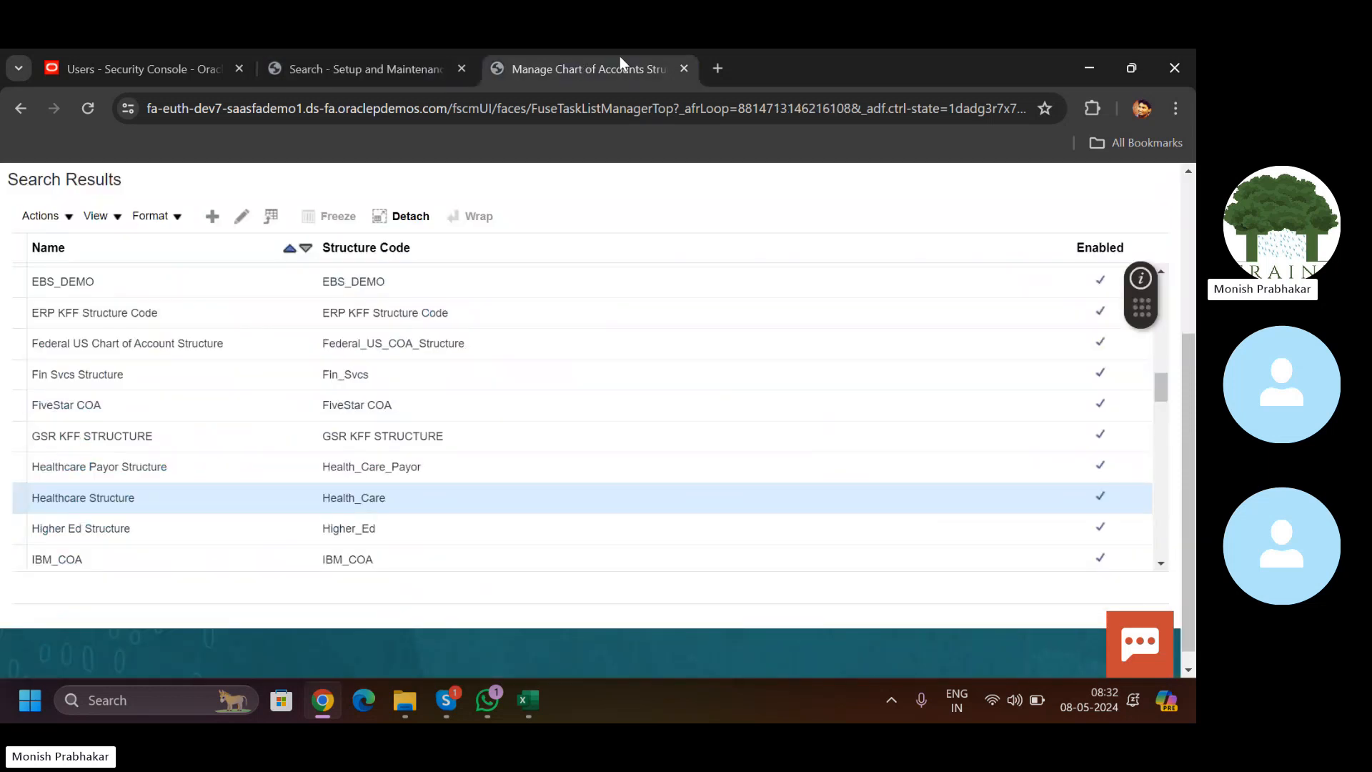
click(683, 68)
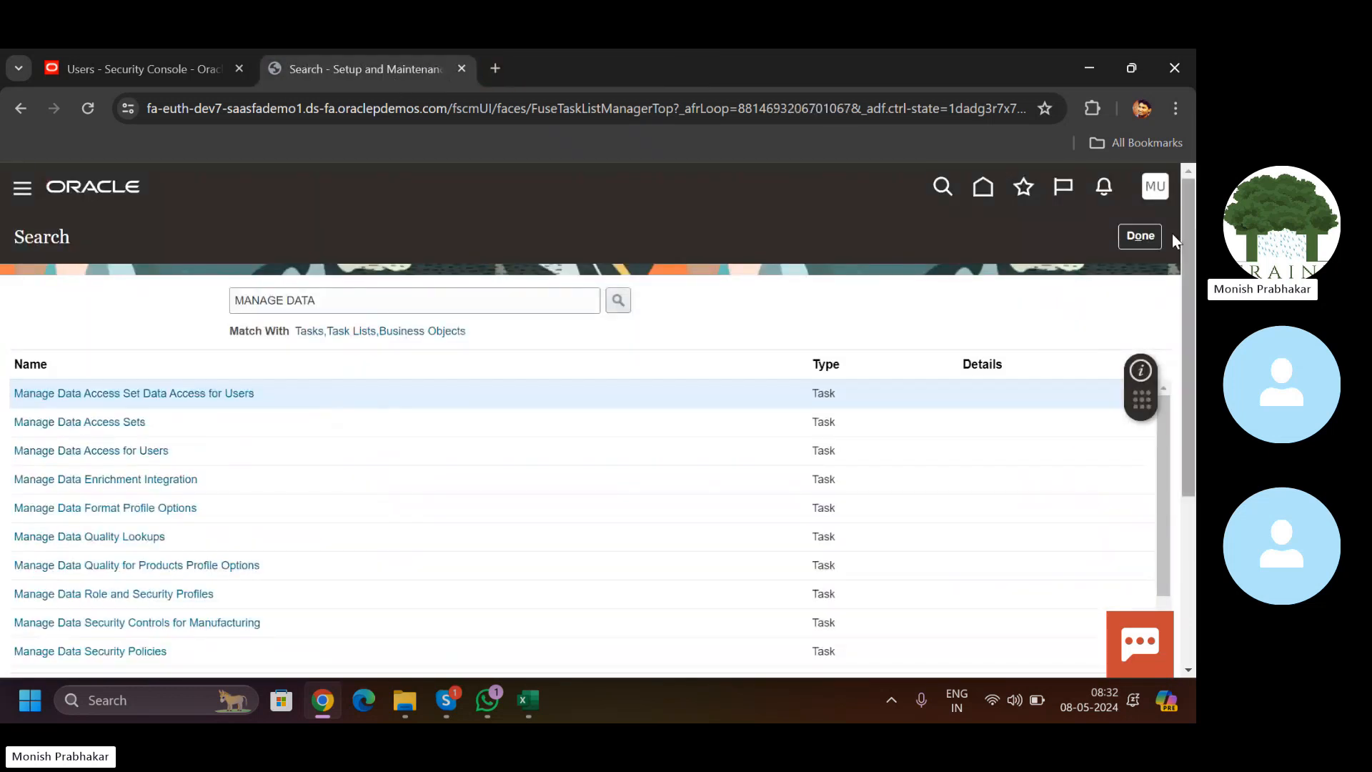
click(988, 189)
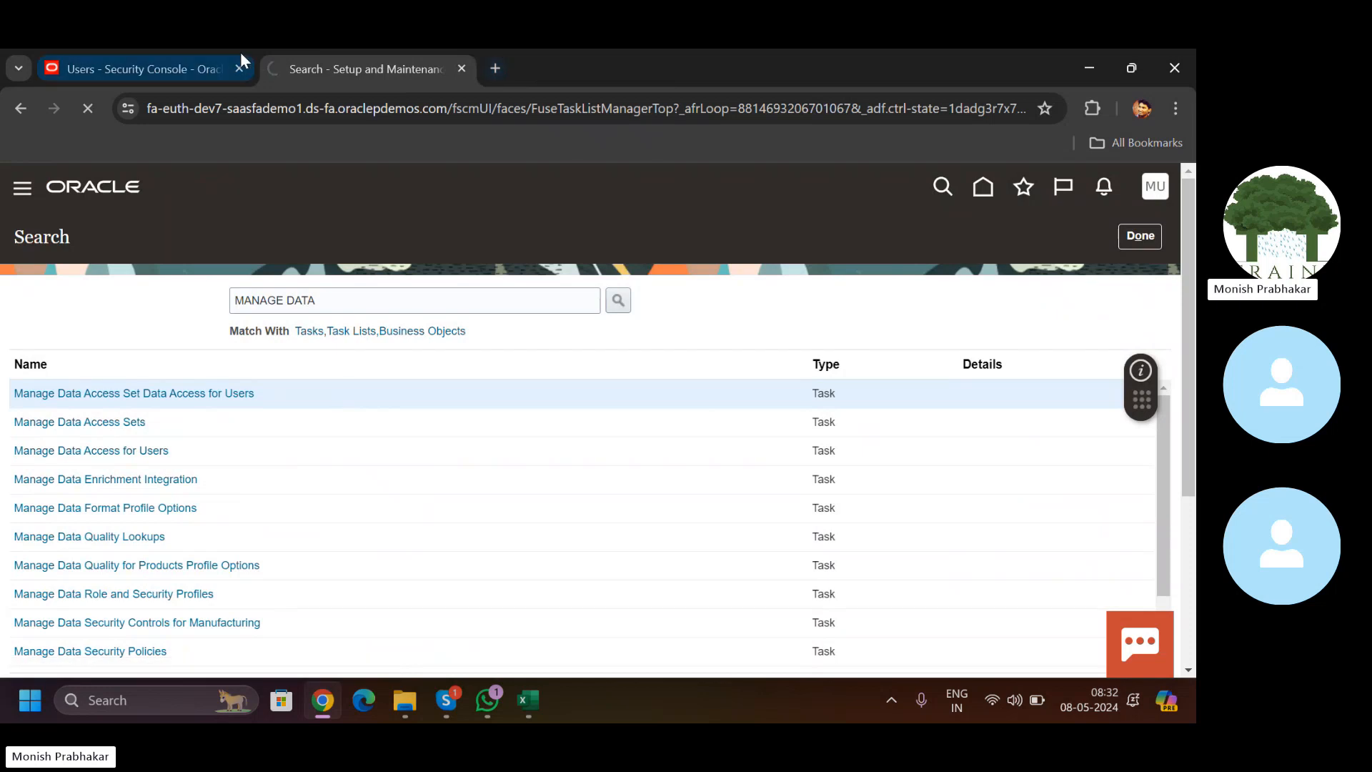
click(196, 60)
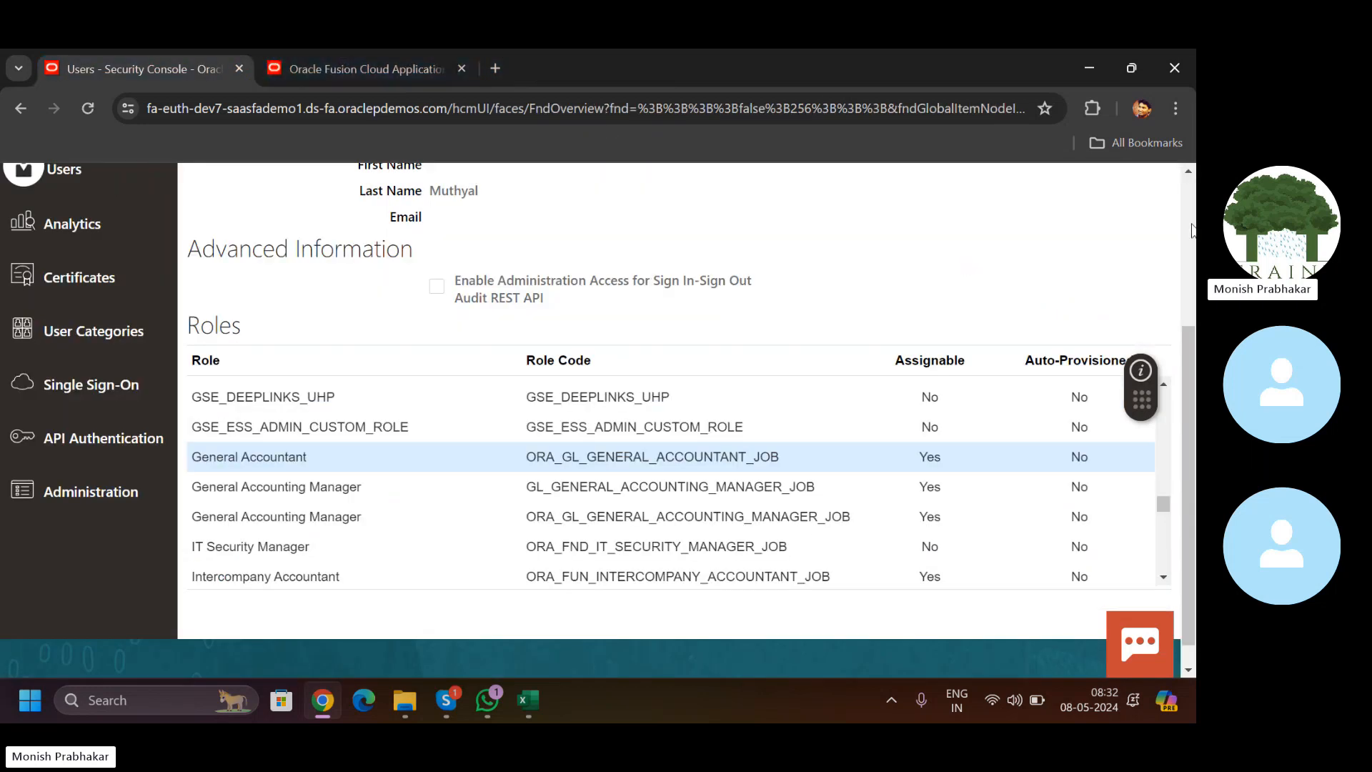
scroll(1192, 229, up, 5)
click(1105, 247)
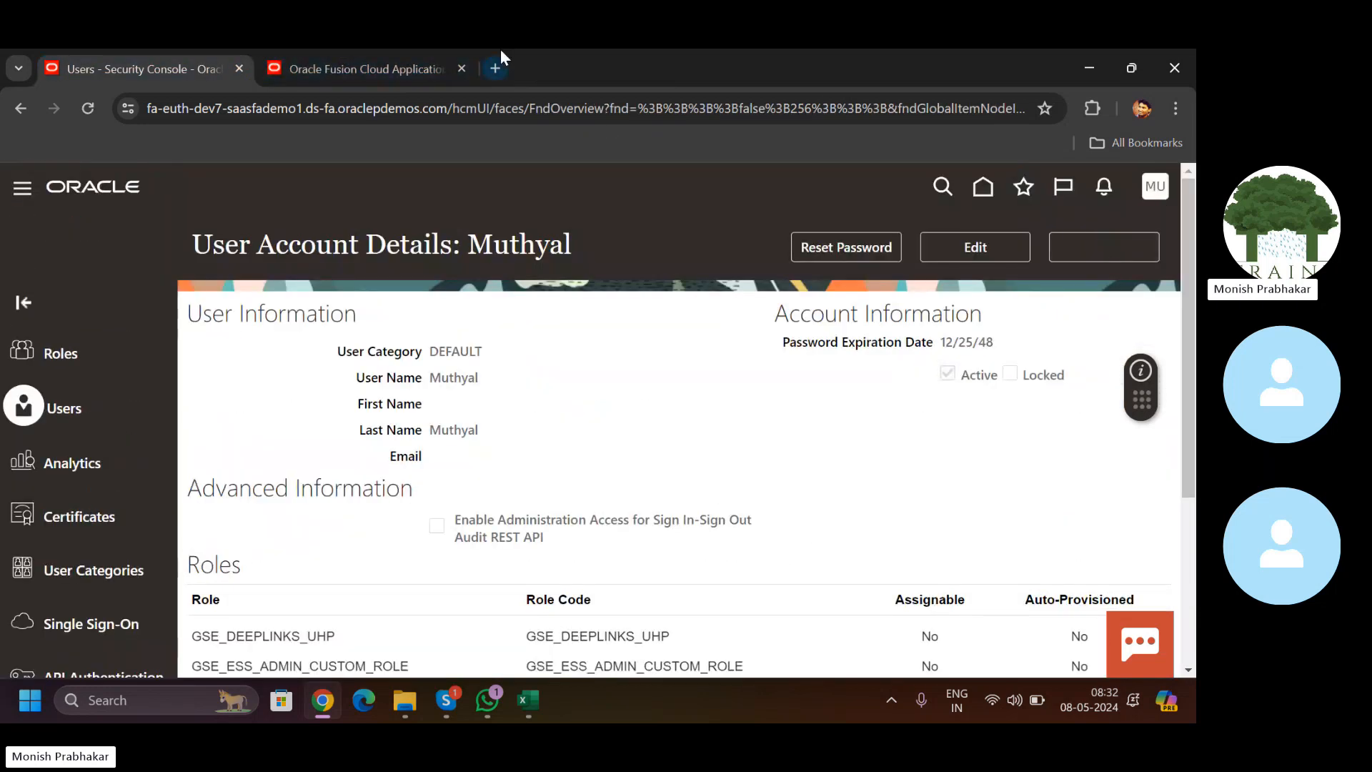
click(449, 51)
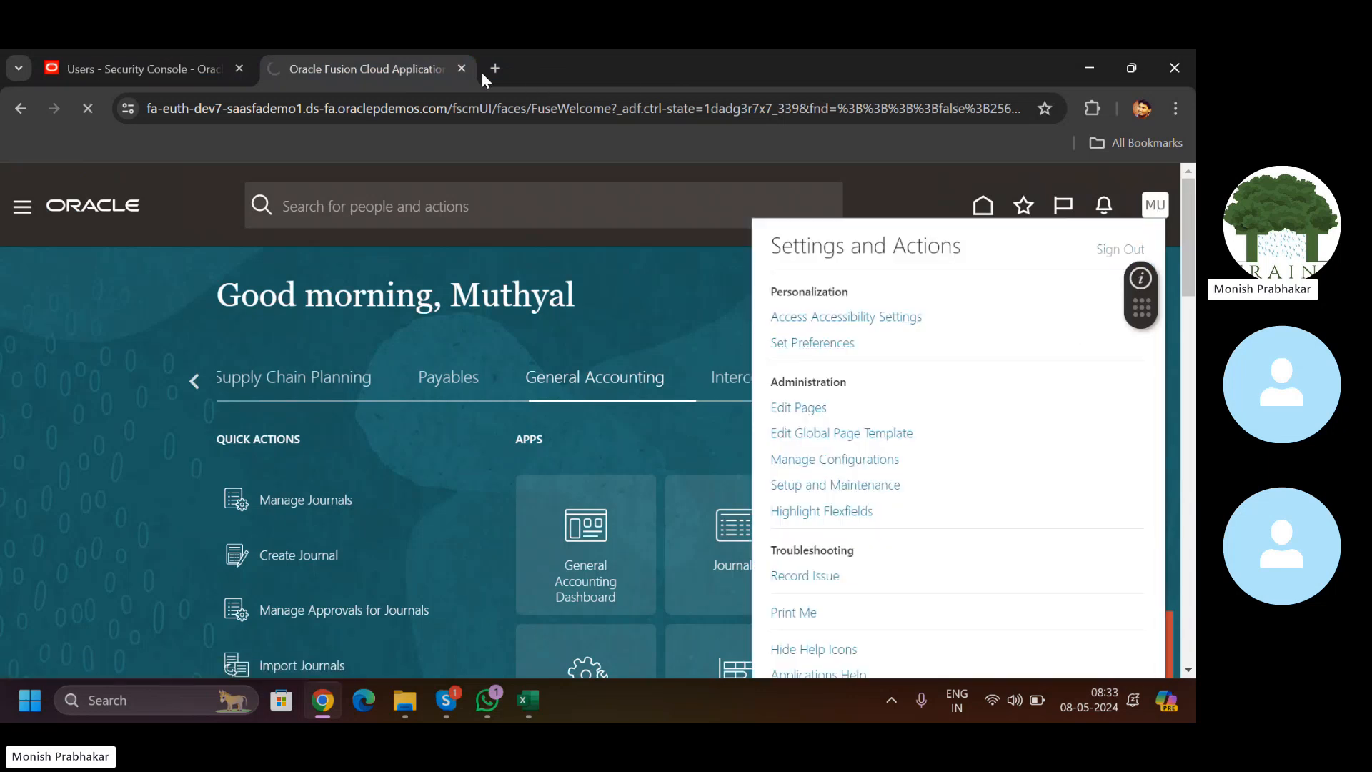
click(462, 69)
click(984, 189)
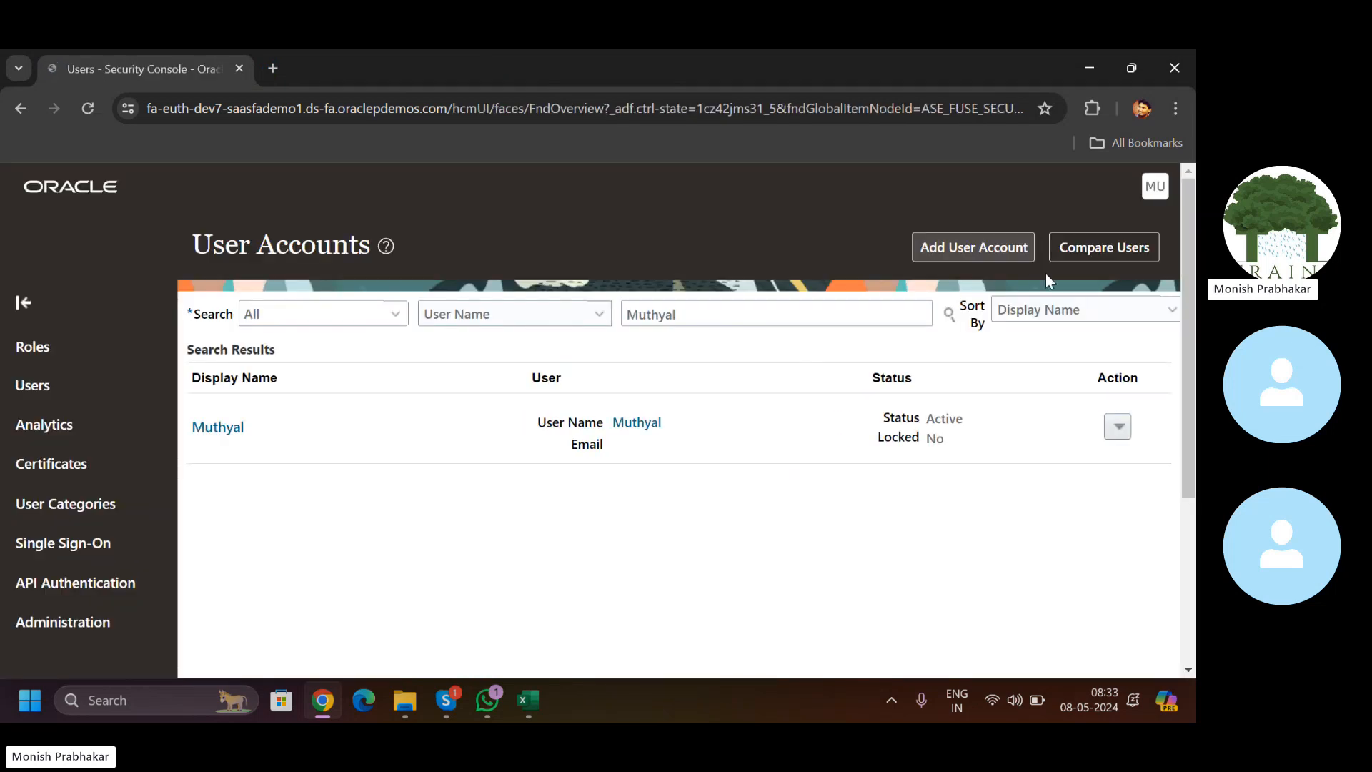
click(985, 191)
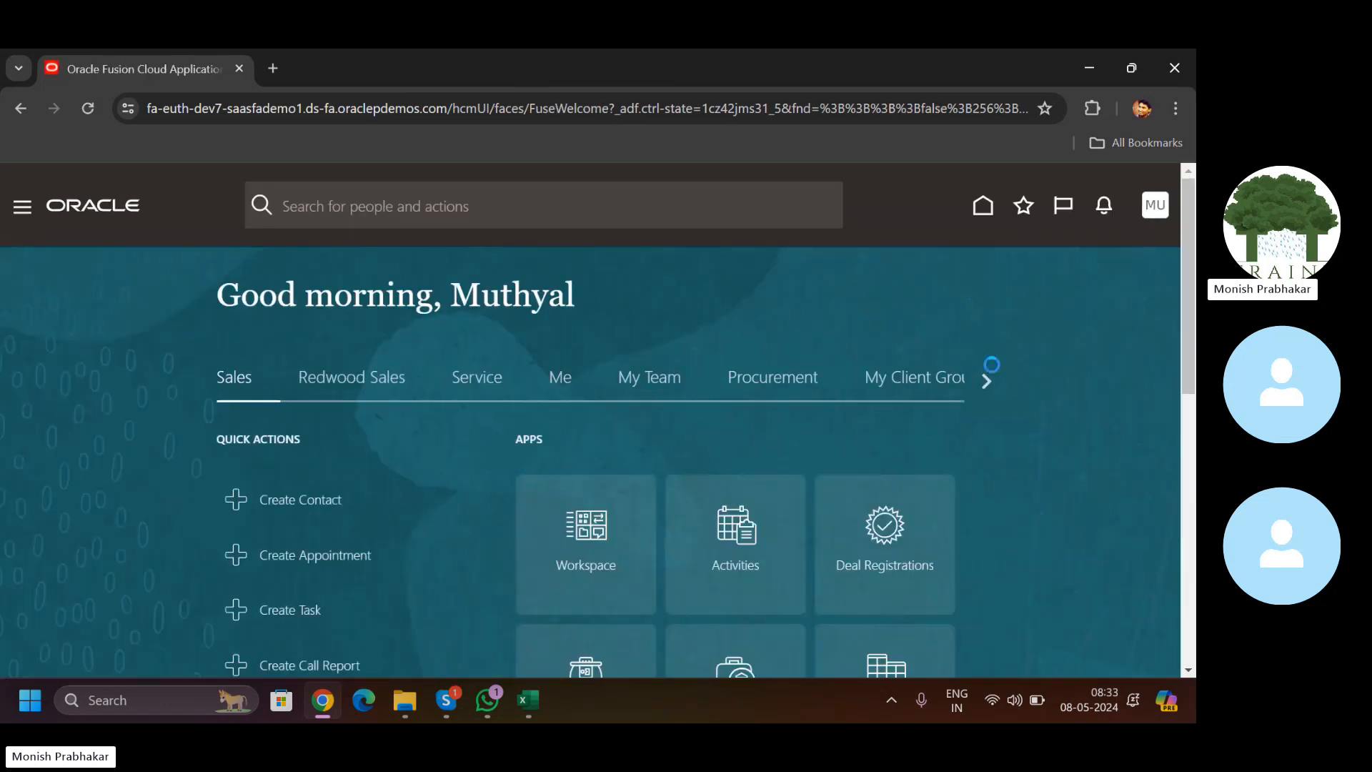
Step: Browse the app categories to Tools and the Security Console, then launch Scheduled Processes
click(985, 382)
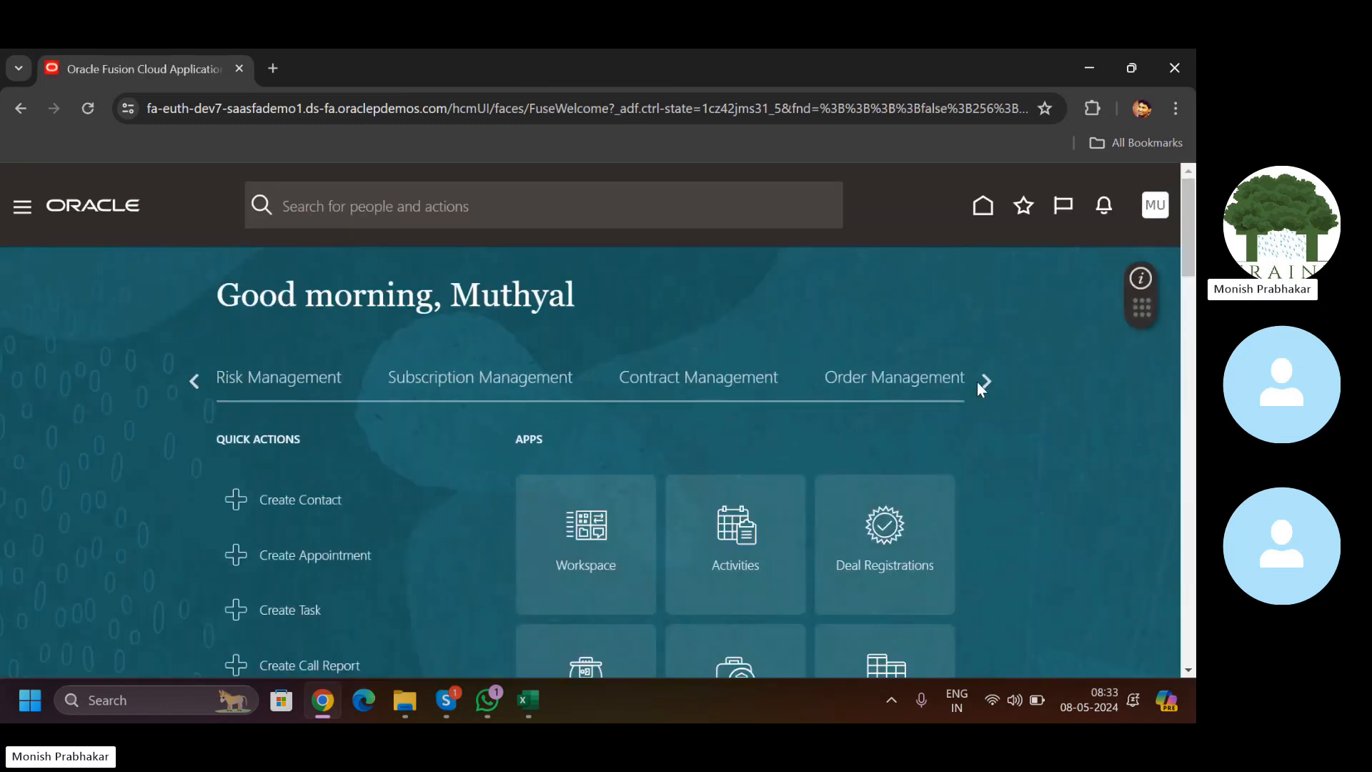
click(978, 383)
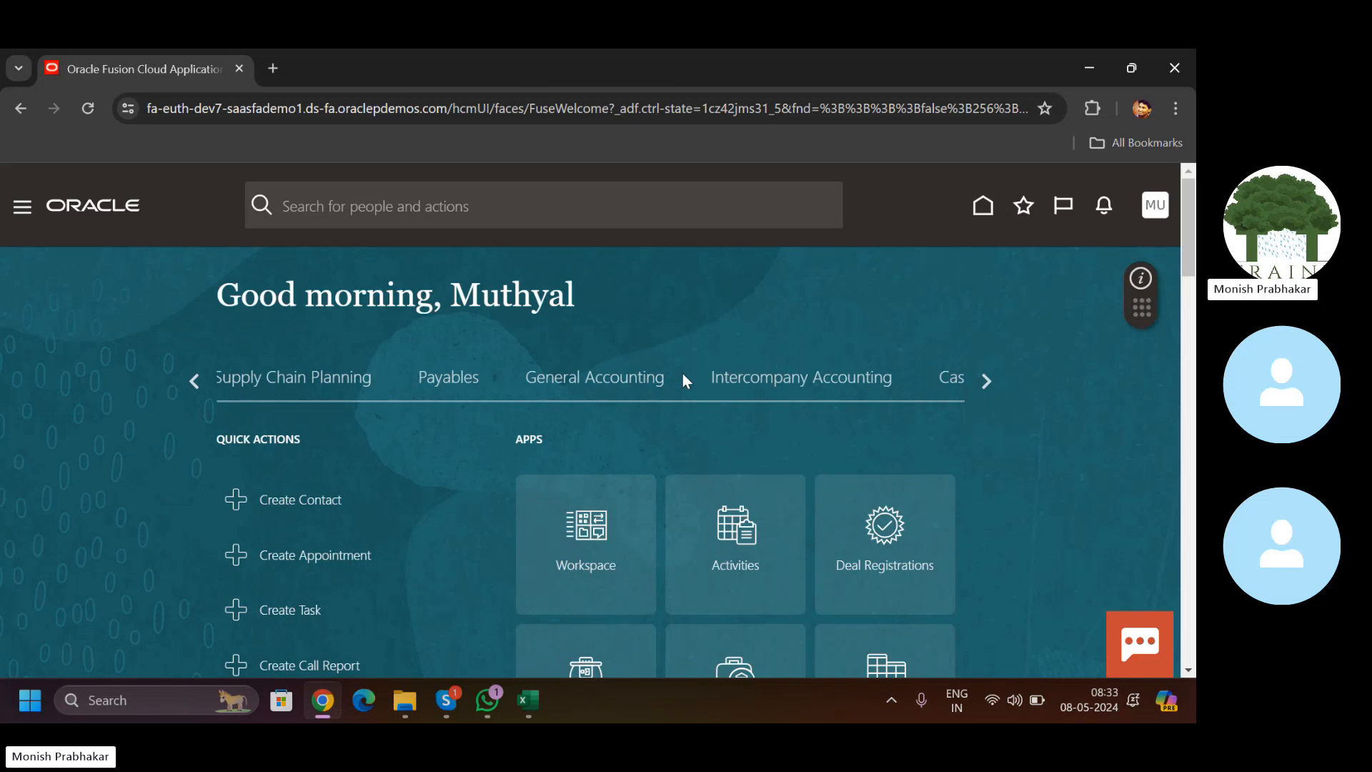
click(985, 383)
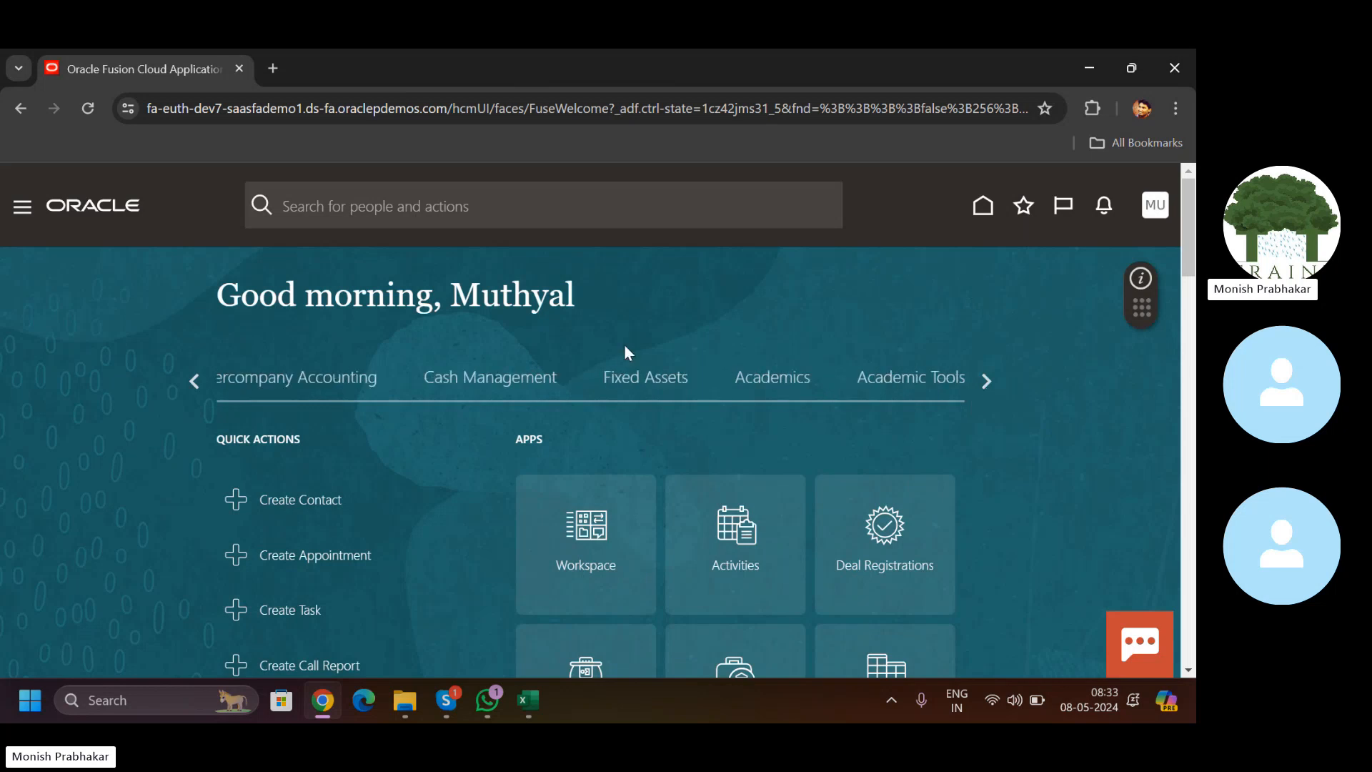
click(989, 379)
click(372, 377)
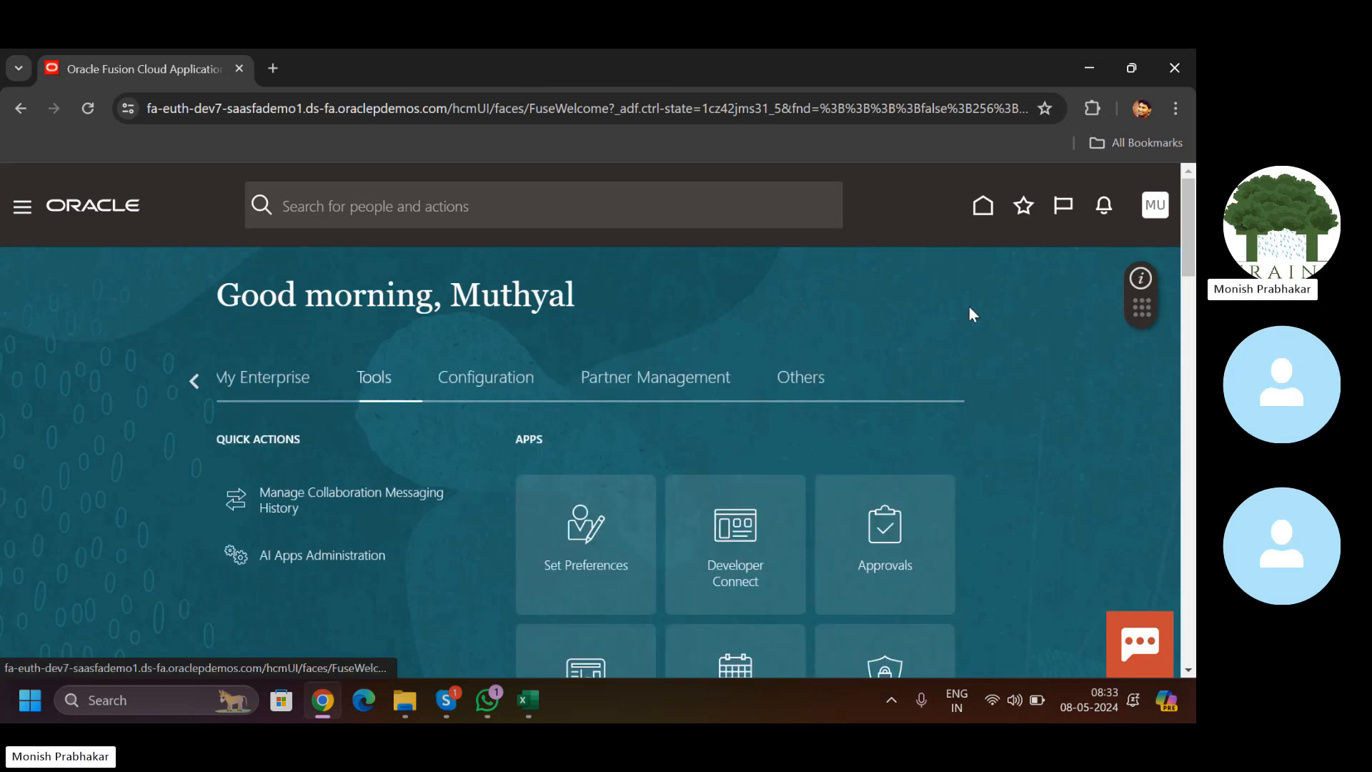
scroll(973, 315, down, 5)
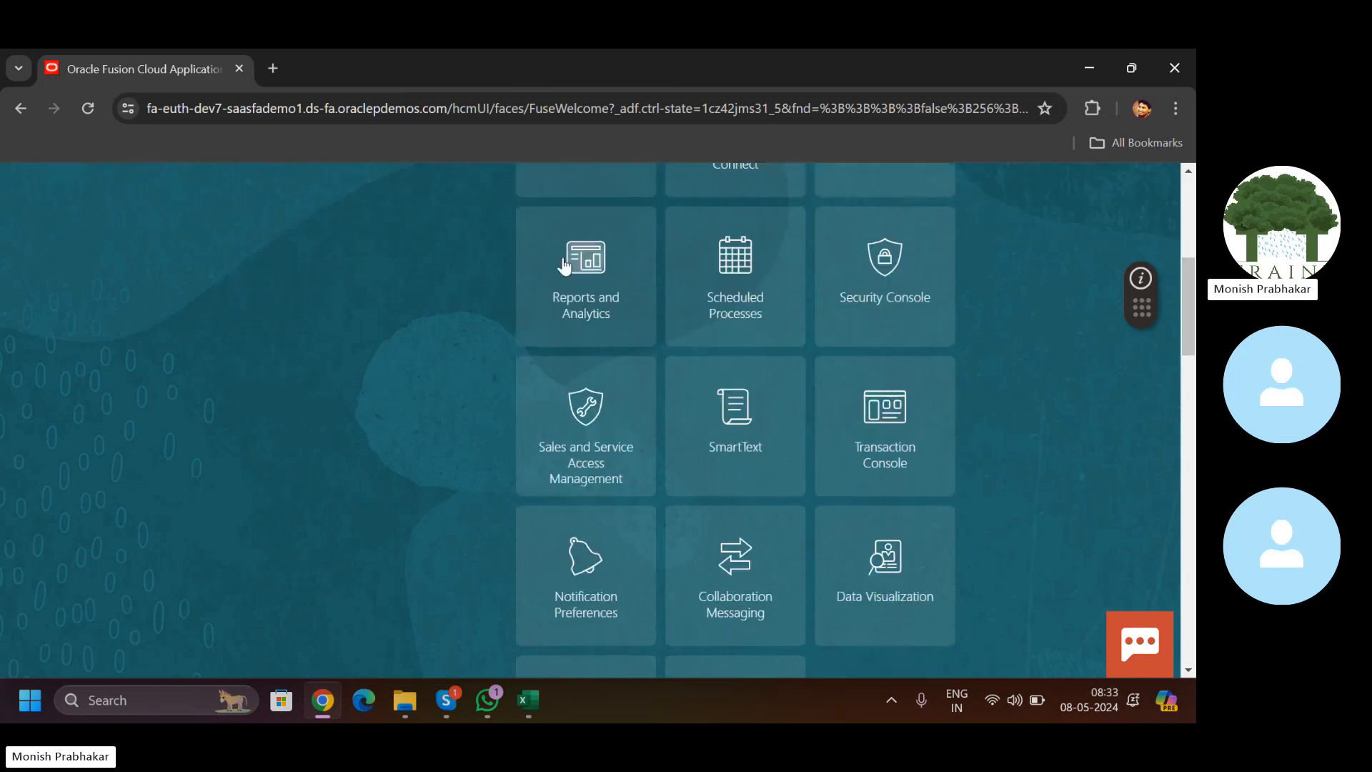
click(900, 252)
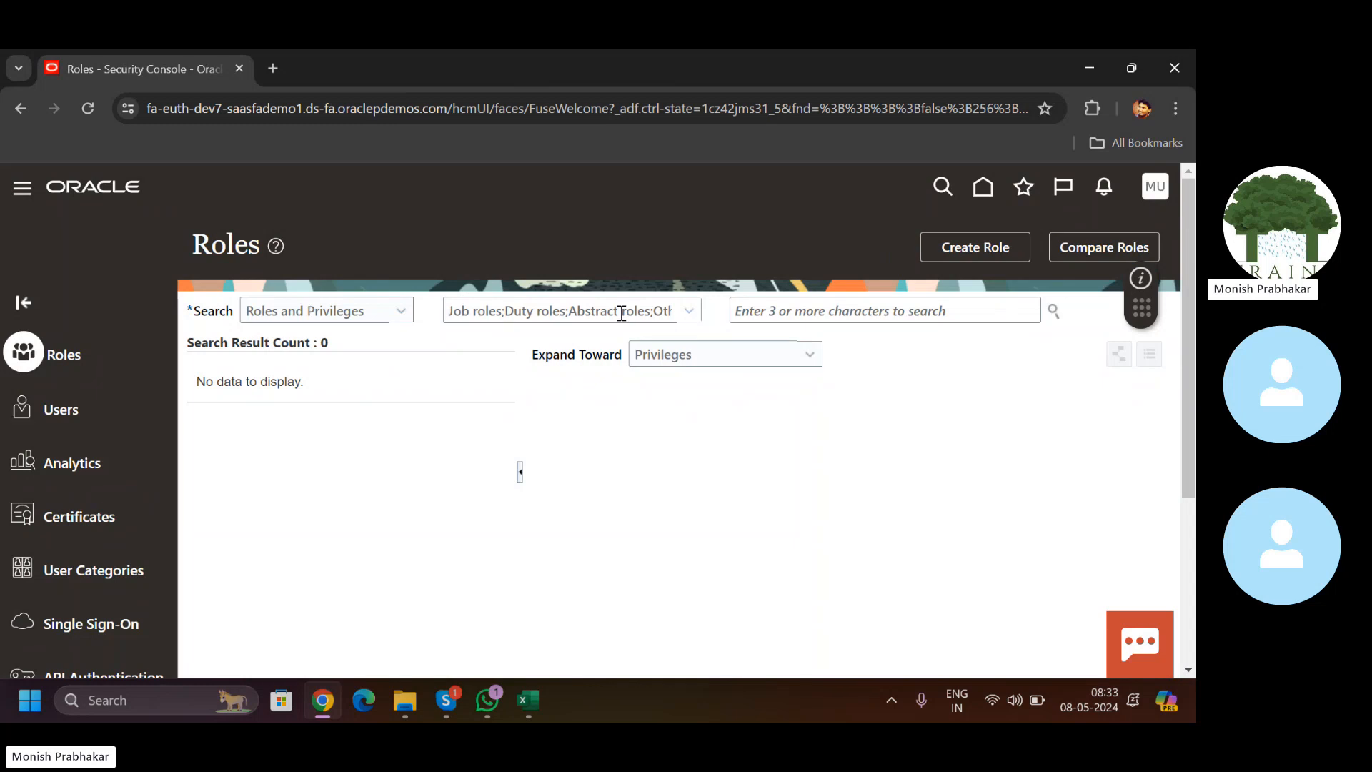
click(983, 200)
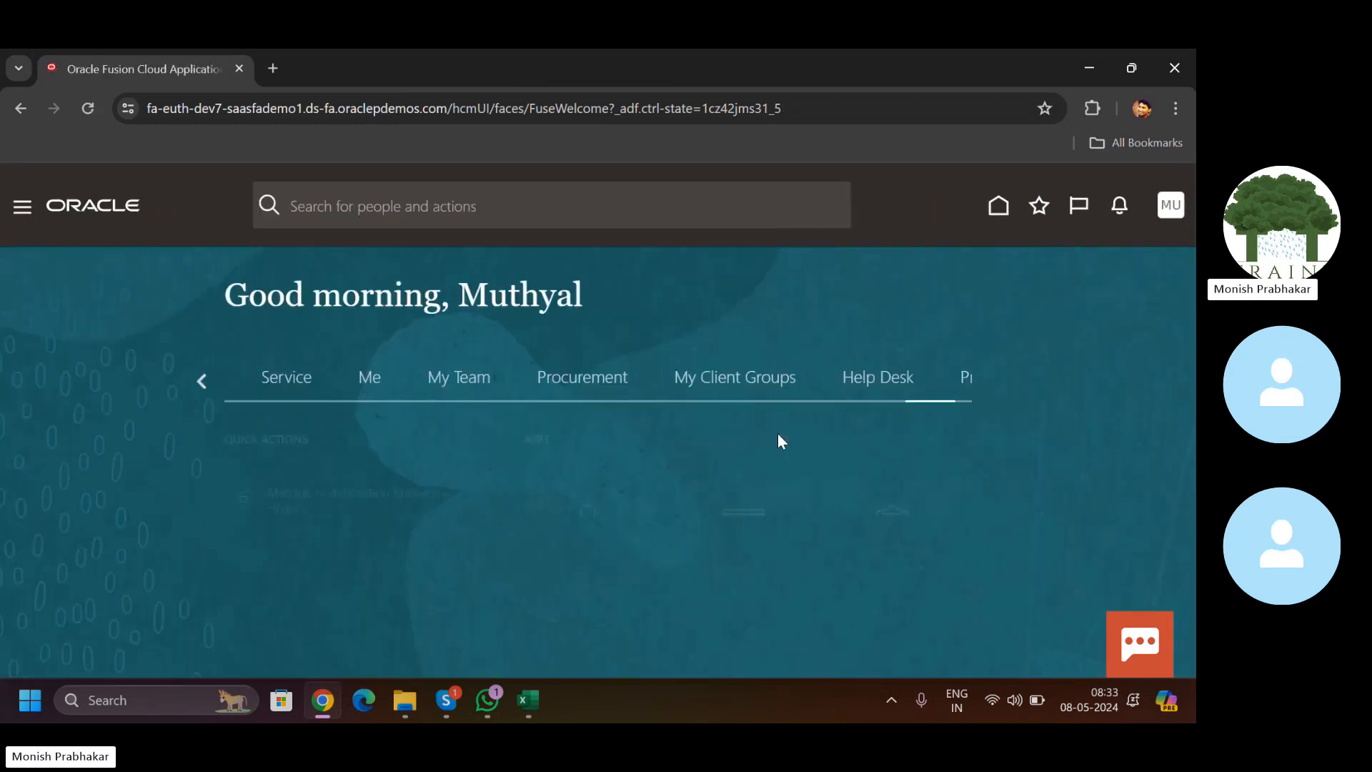
click(733, 666)
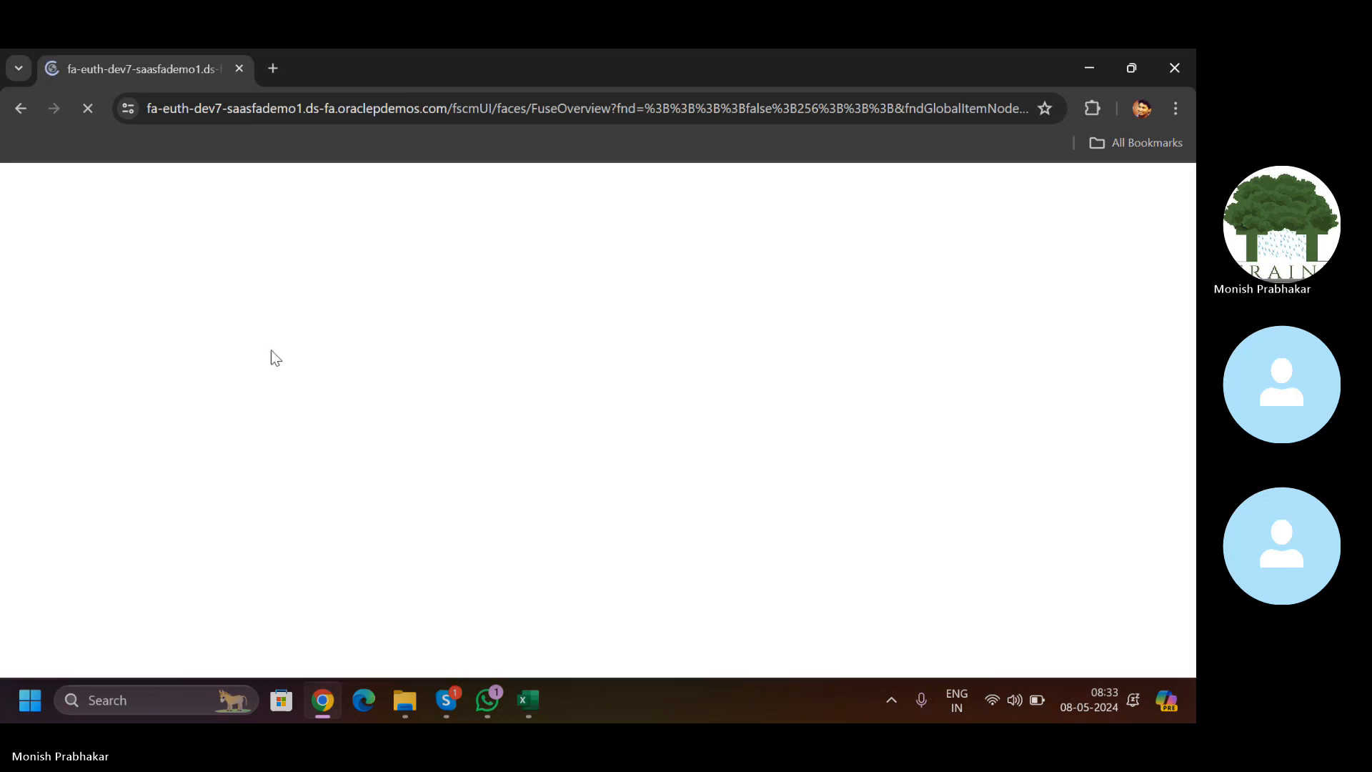
Step: Schedule a new process by searching 'LDAP' and choosing Retrieve Latest LDAP Changes
click(210, 406)
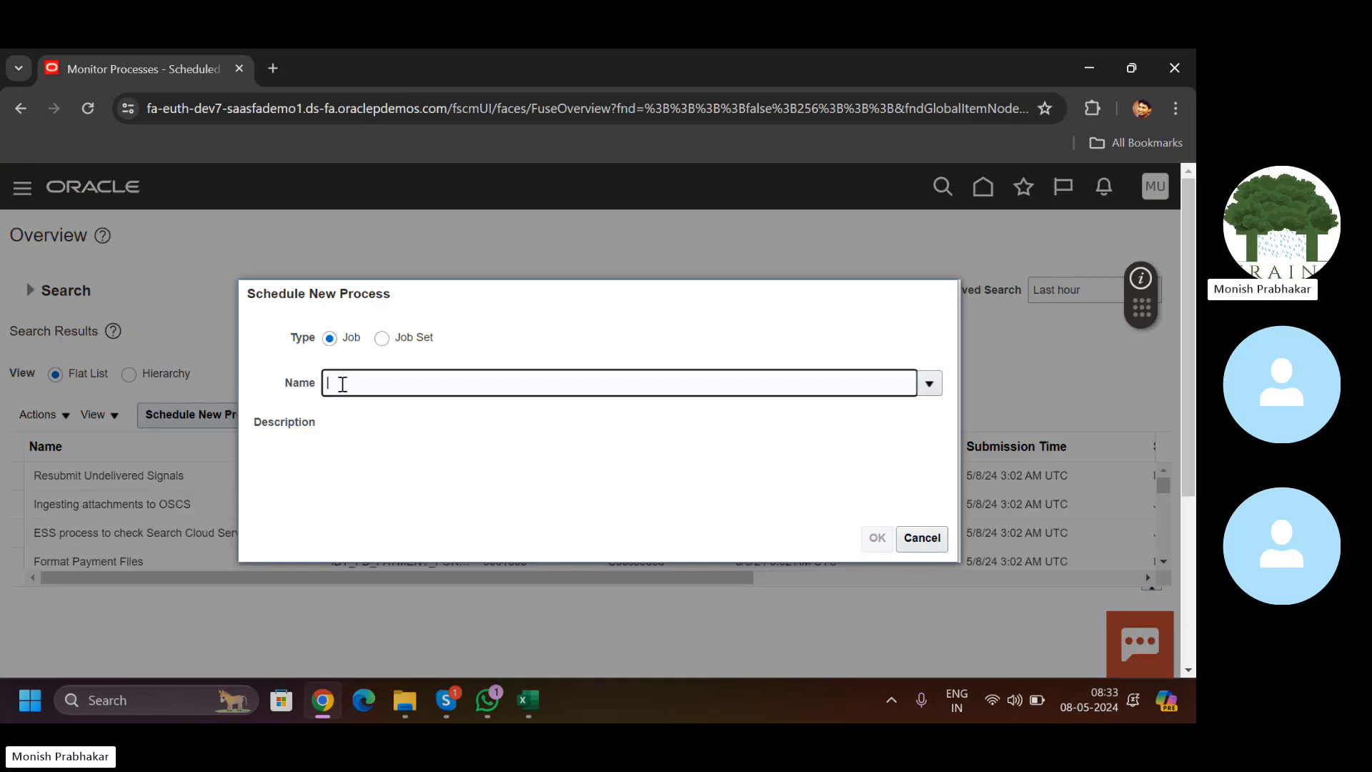
click(341, 383)
key(Caps_Lock)
text(LDAP)
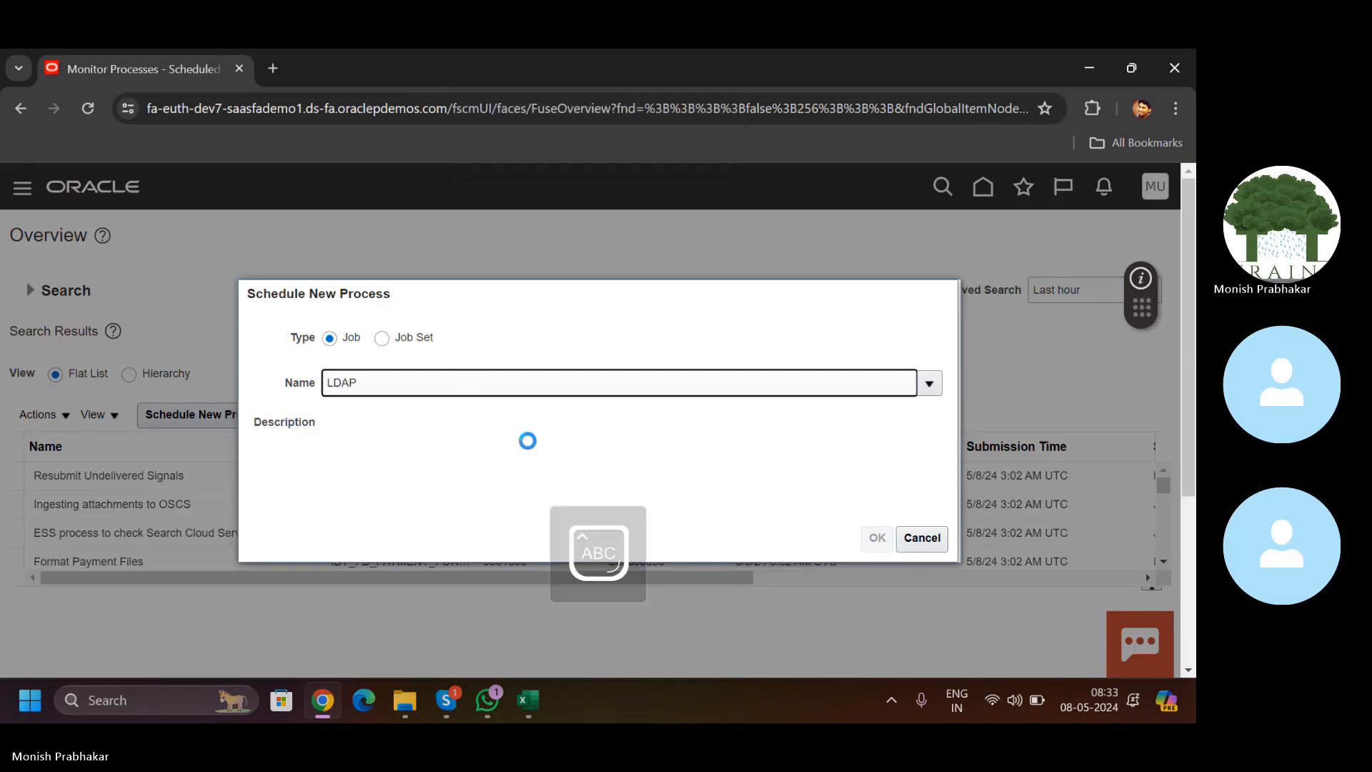
click(290, 463)
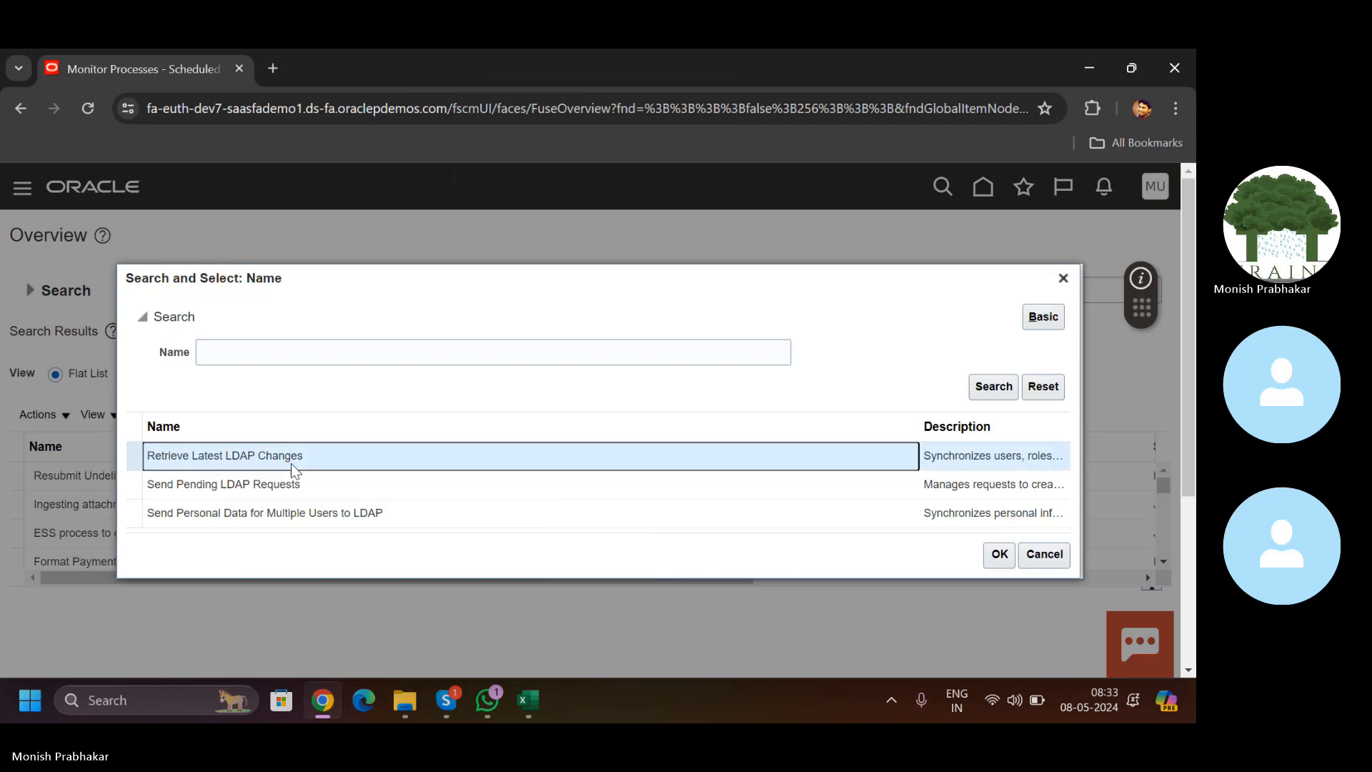
click(998, 554)
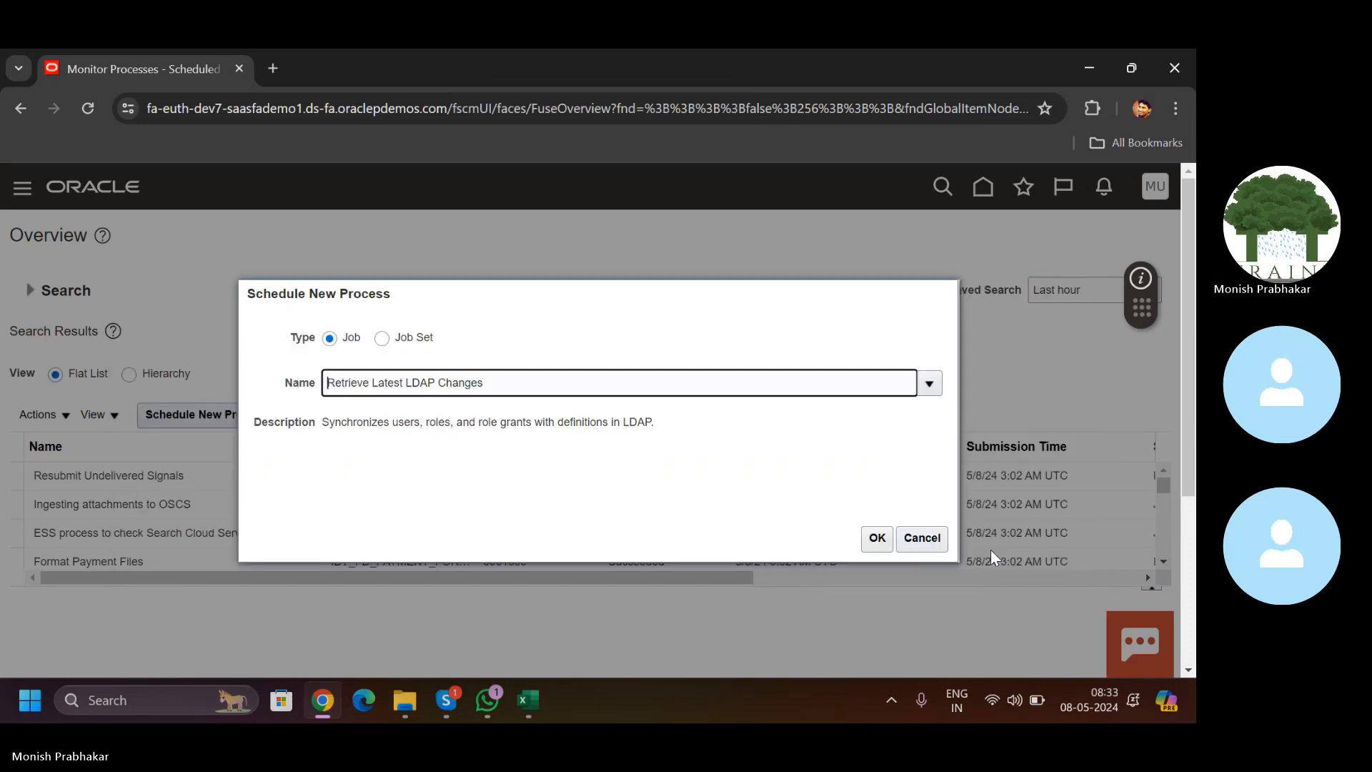
Step: Submit the LDAP job, dismiss the confirmation, and refresh the process list
click(867, 540)
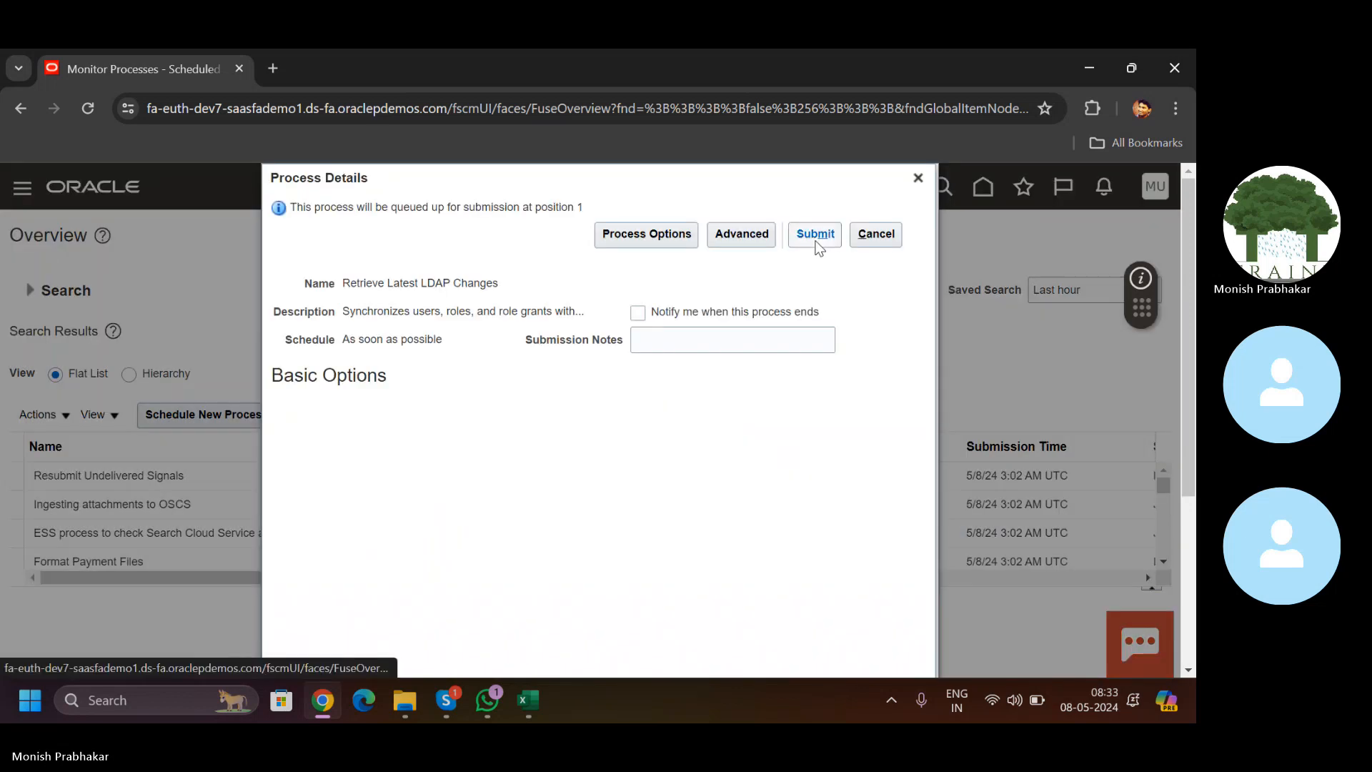
click(817, 237)
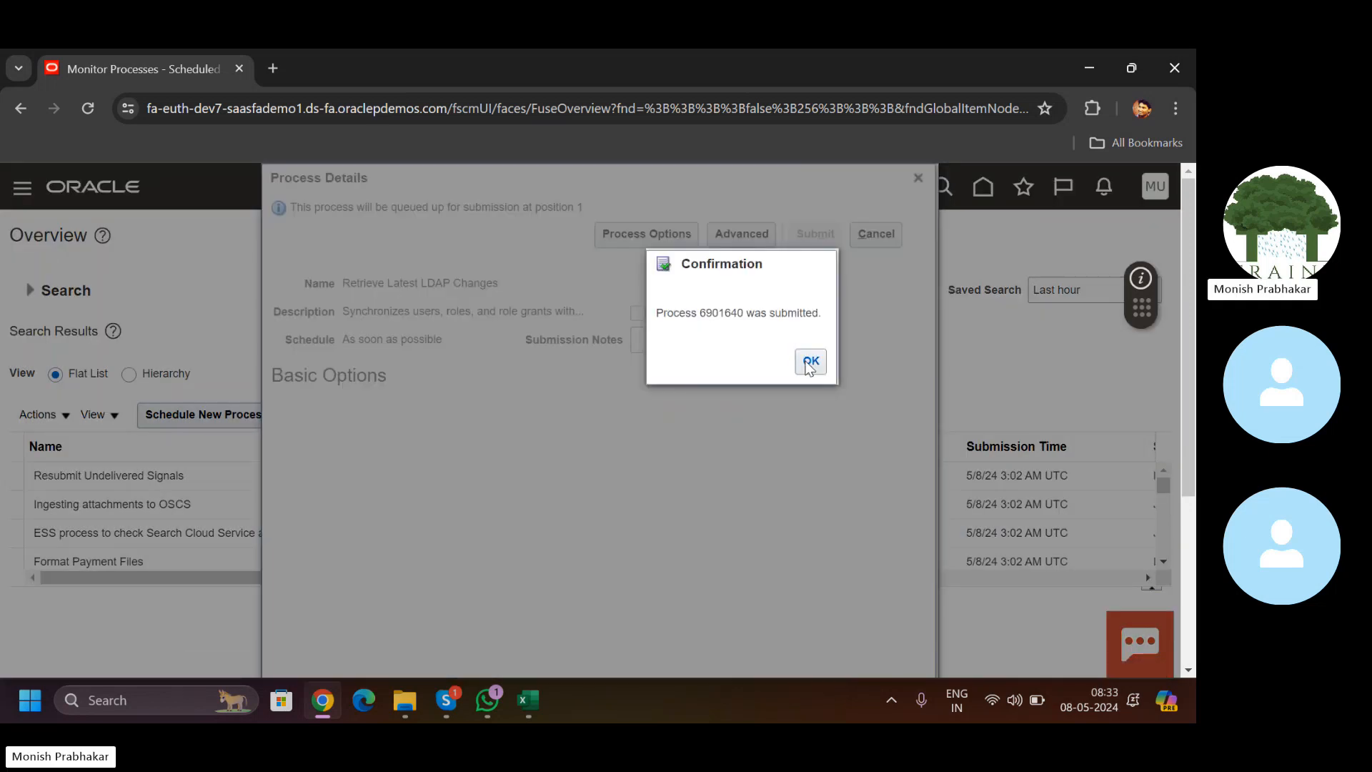
click(810, 363)
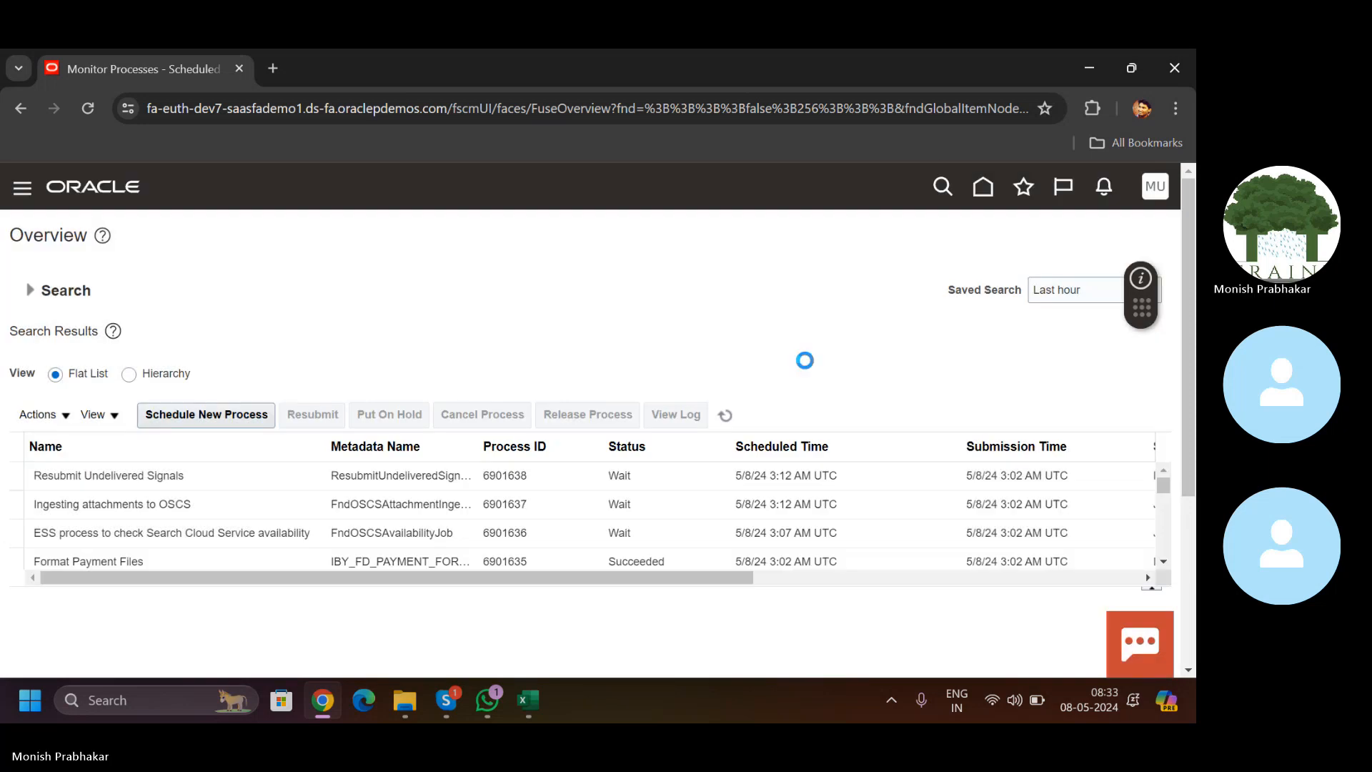
click(725, 416)
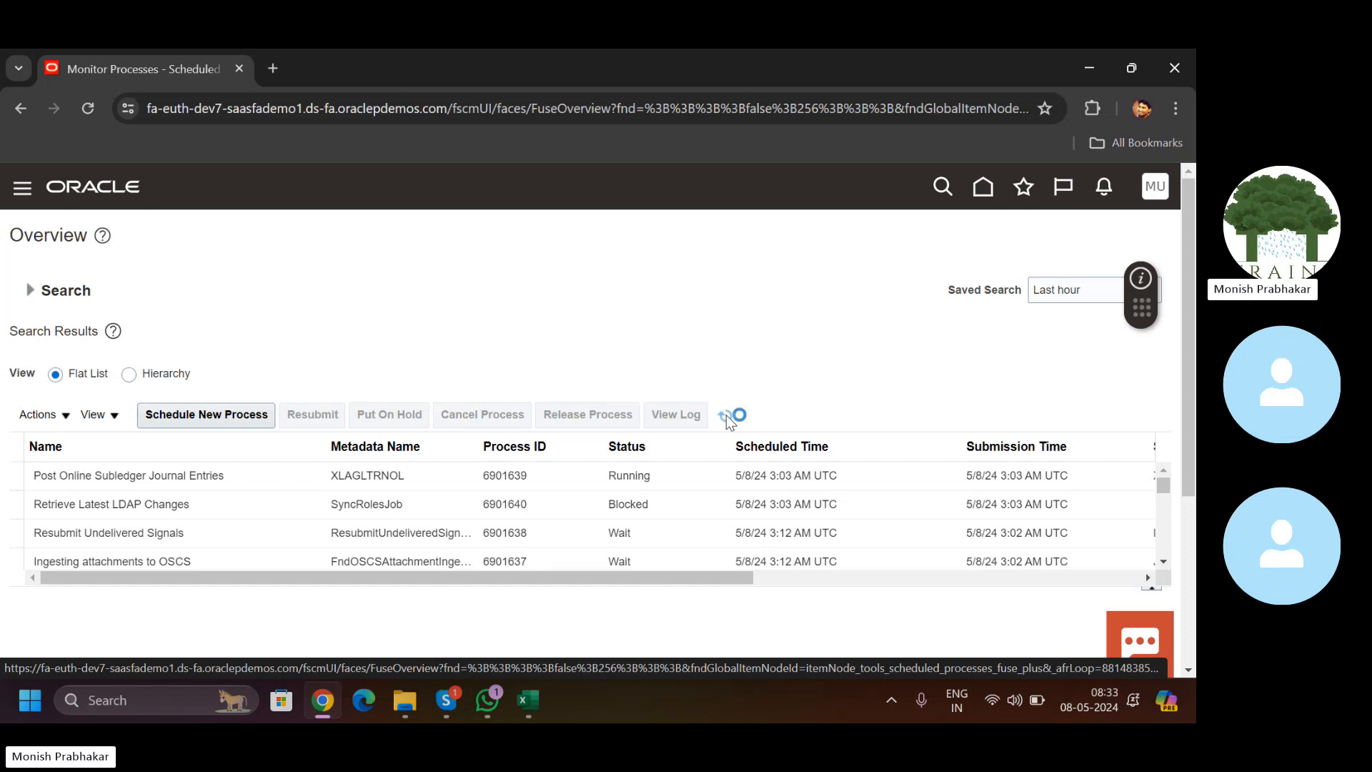
click(1158, 192)
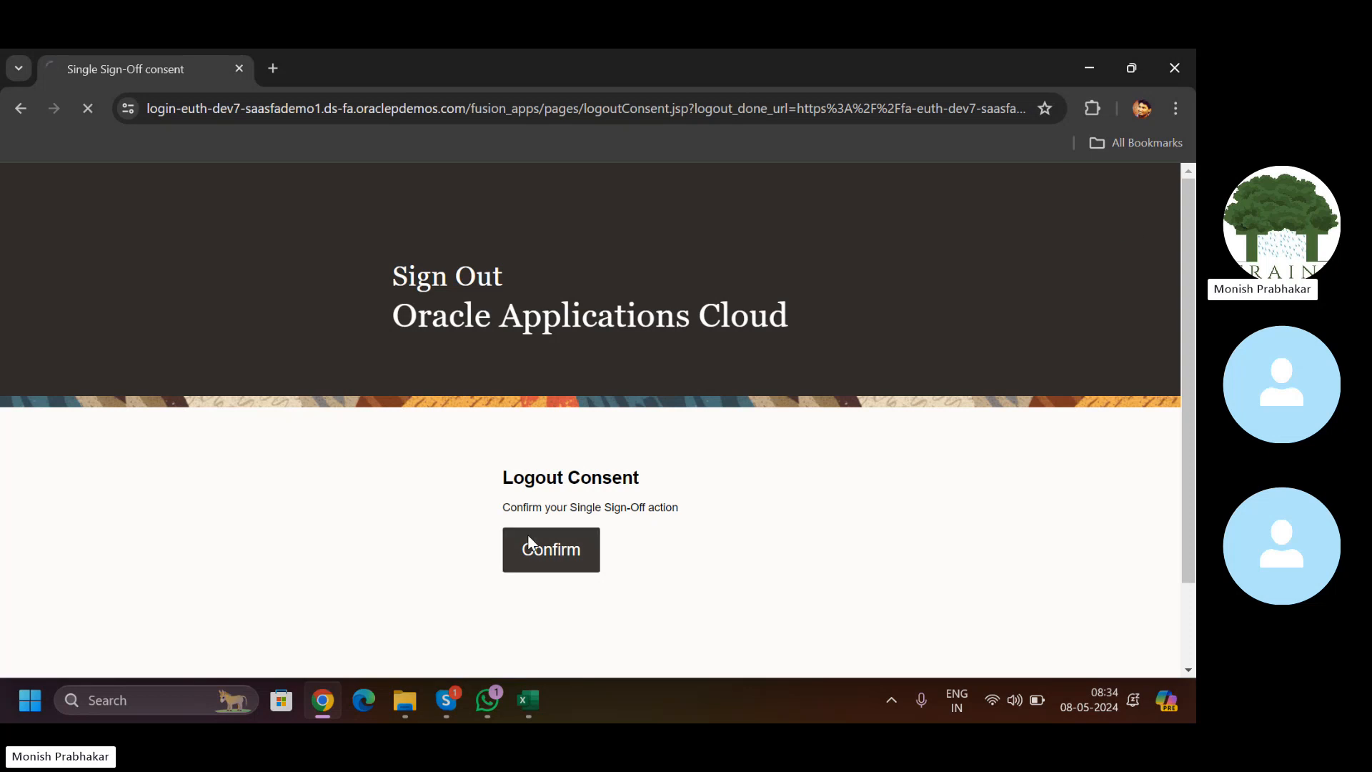
Step: Sign out, then sign back in with the user ID and password in a full-screen browser
click(528, 537)
text(M)
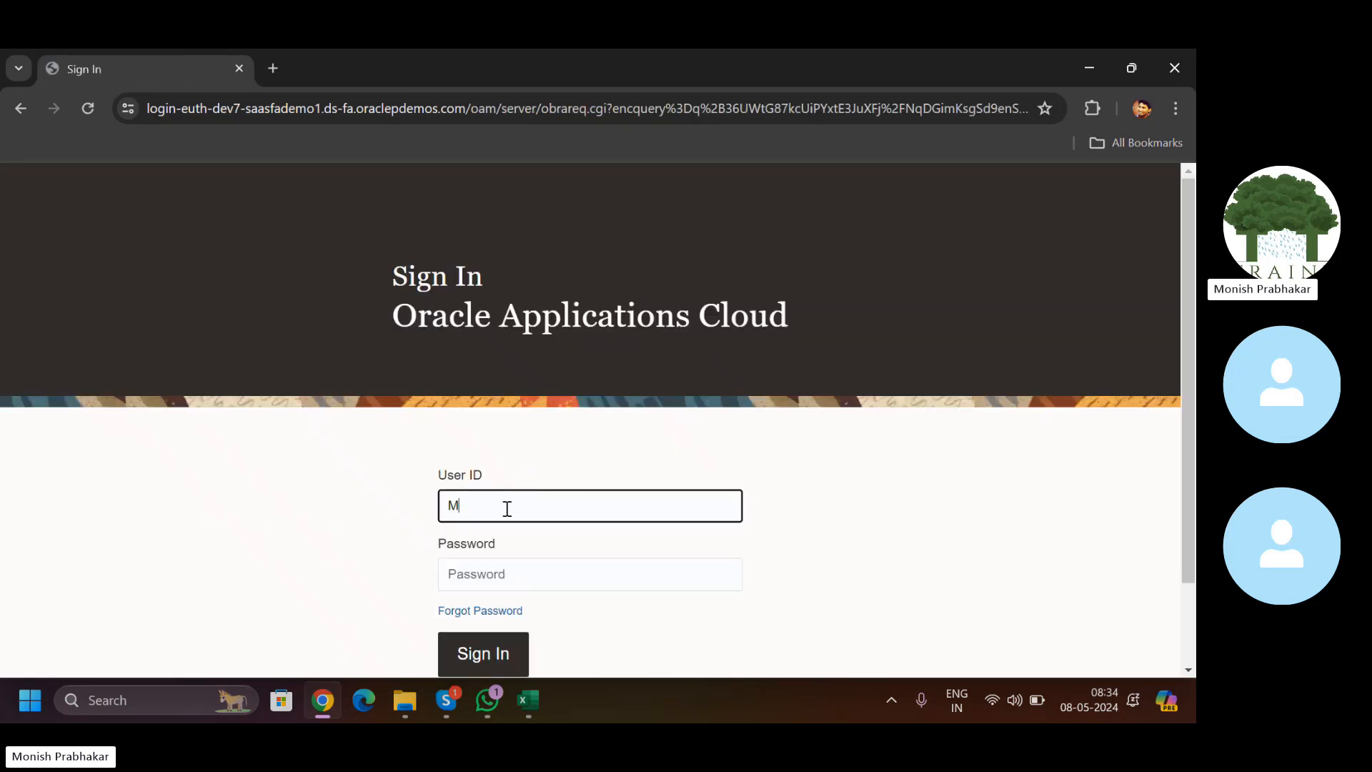
key(Caps_Lock)
text(uthyal)
key(BackSpace)
key(Tab)
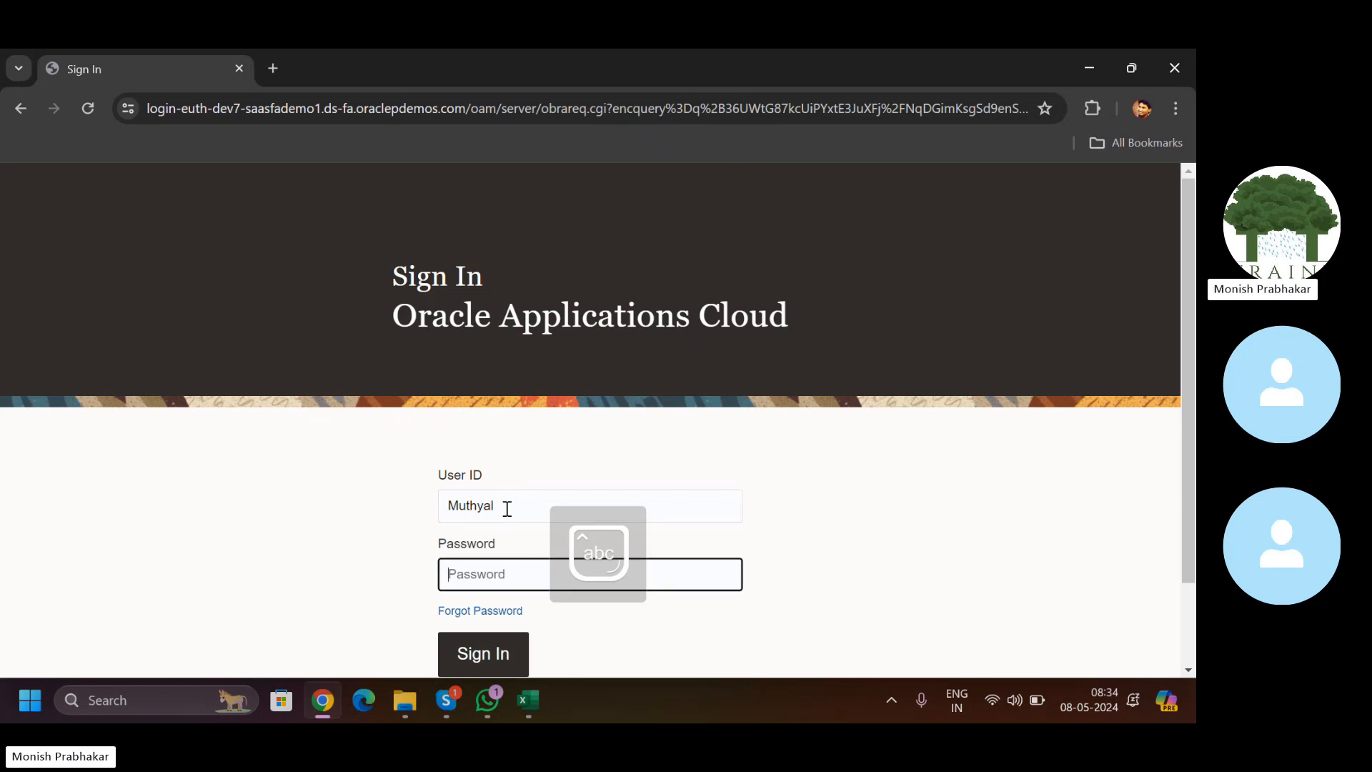
key(Caps_Lock)
text(•)
key(Caps_Lock)
text(•••••••)
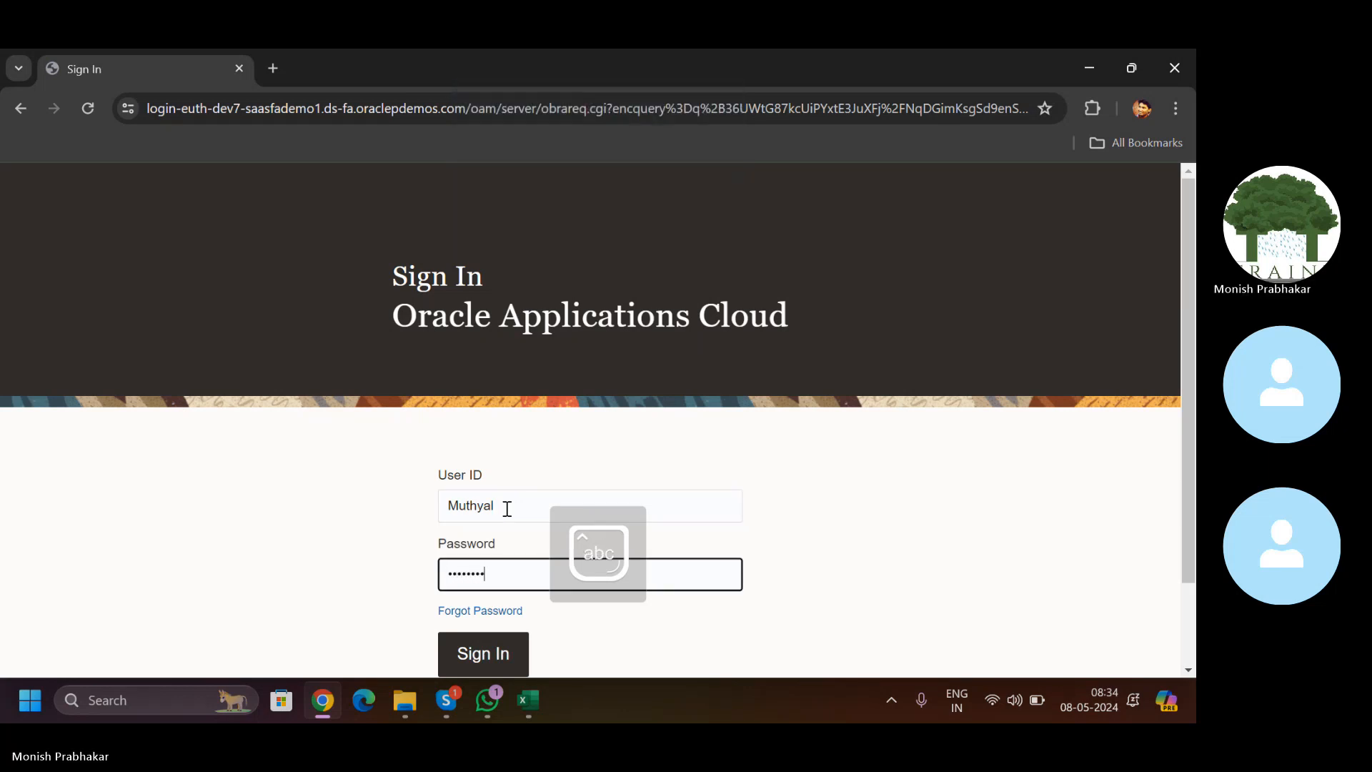
text(••)
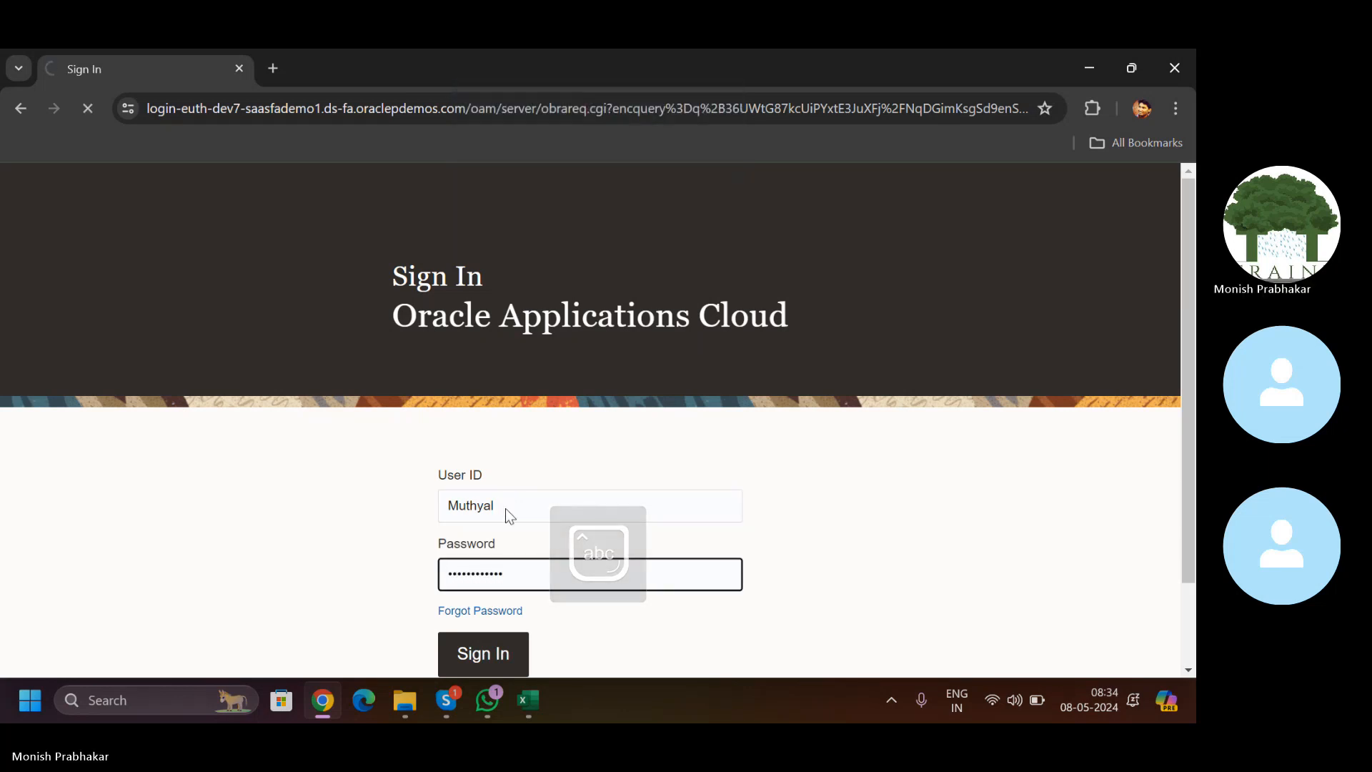
key(Return)
key(F11)
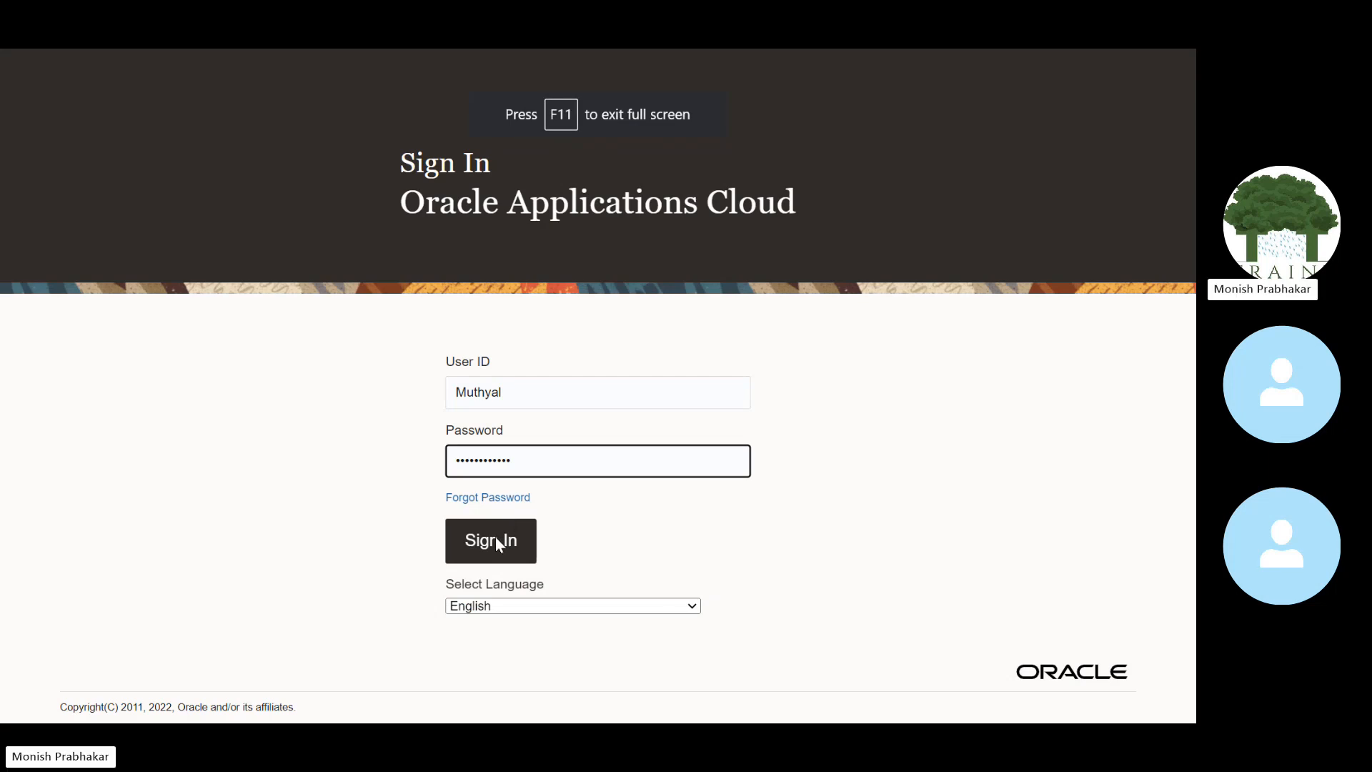
click(496, 537)
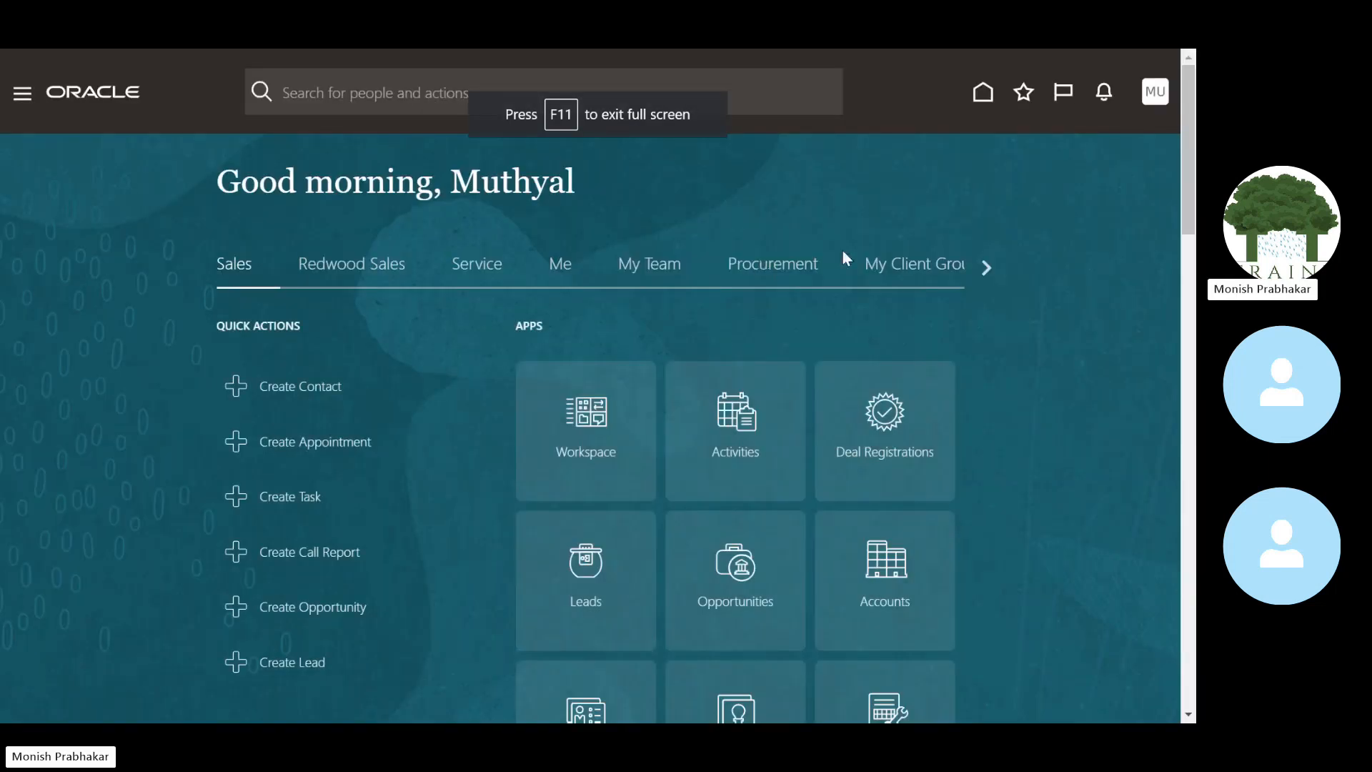
Step: Check Journals under General Accounting for Healthcare US Primary Ledger, then open the General Accounting Dashboard
click(984, 269)
click(984, 269)
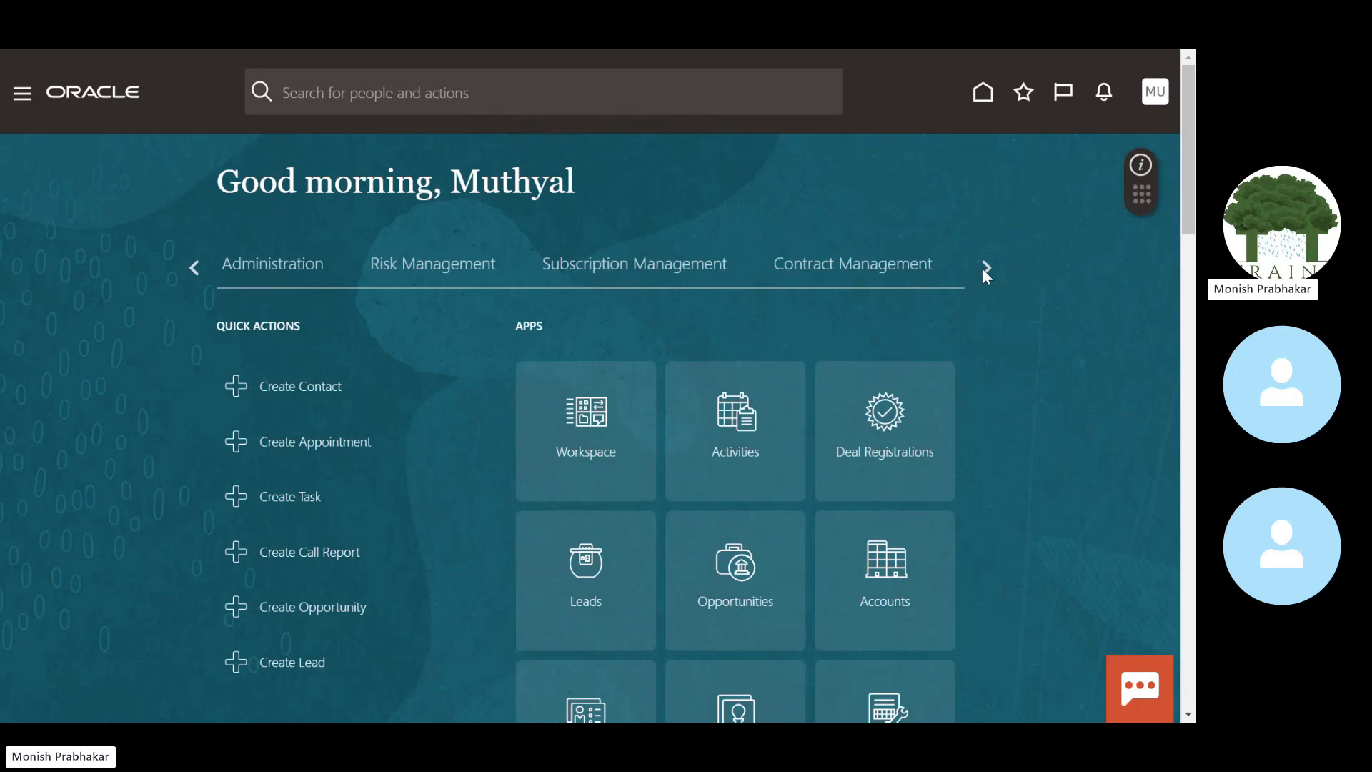
click(985, 268)
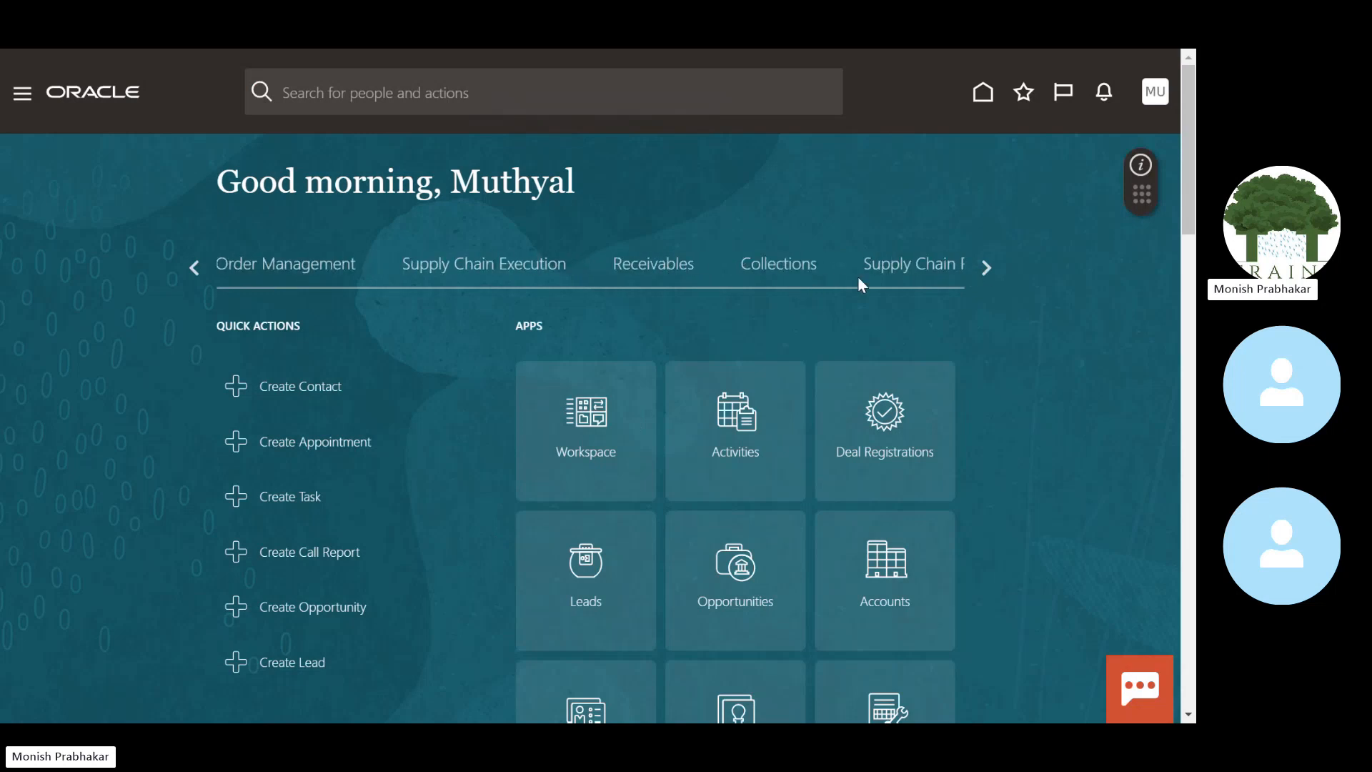
click(985, 270)
click(634, 272)
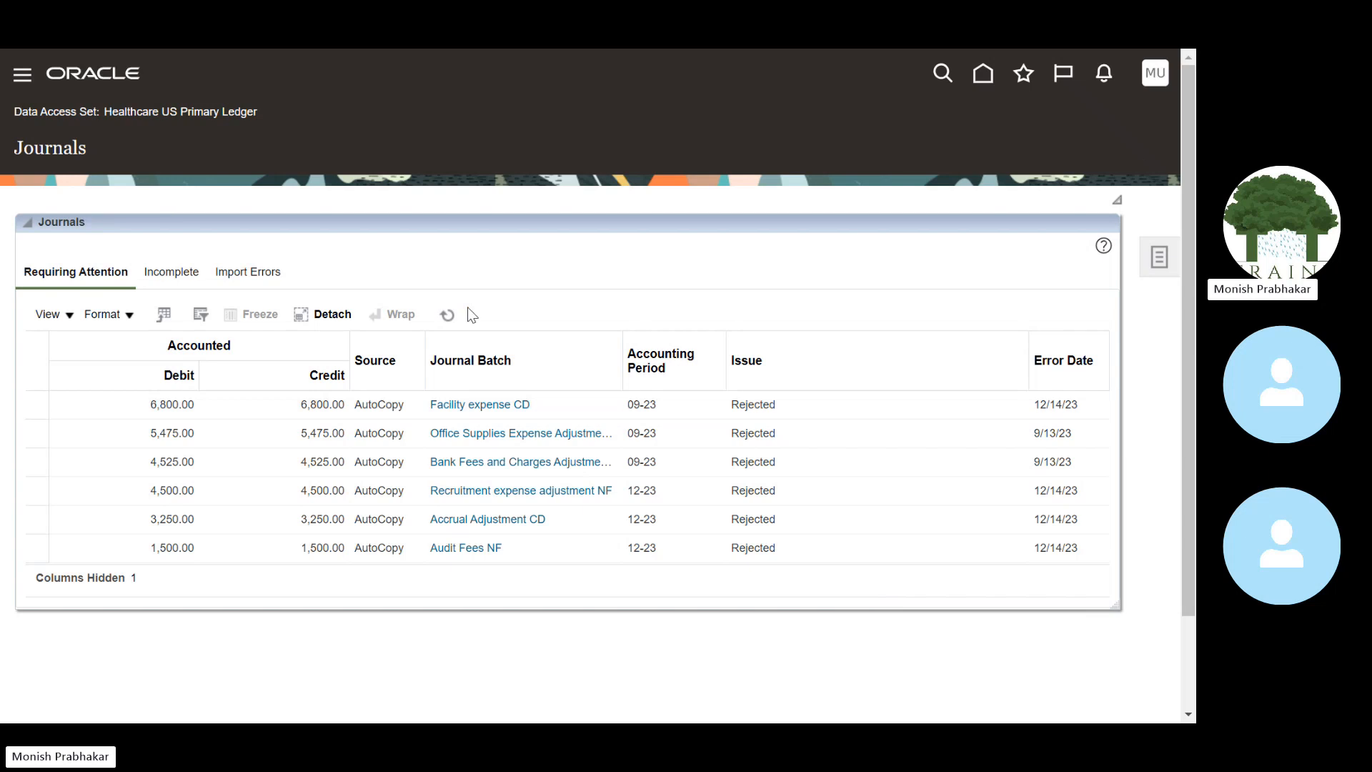
drag(187, 114, 255, 117)
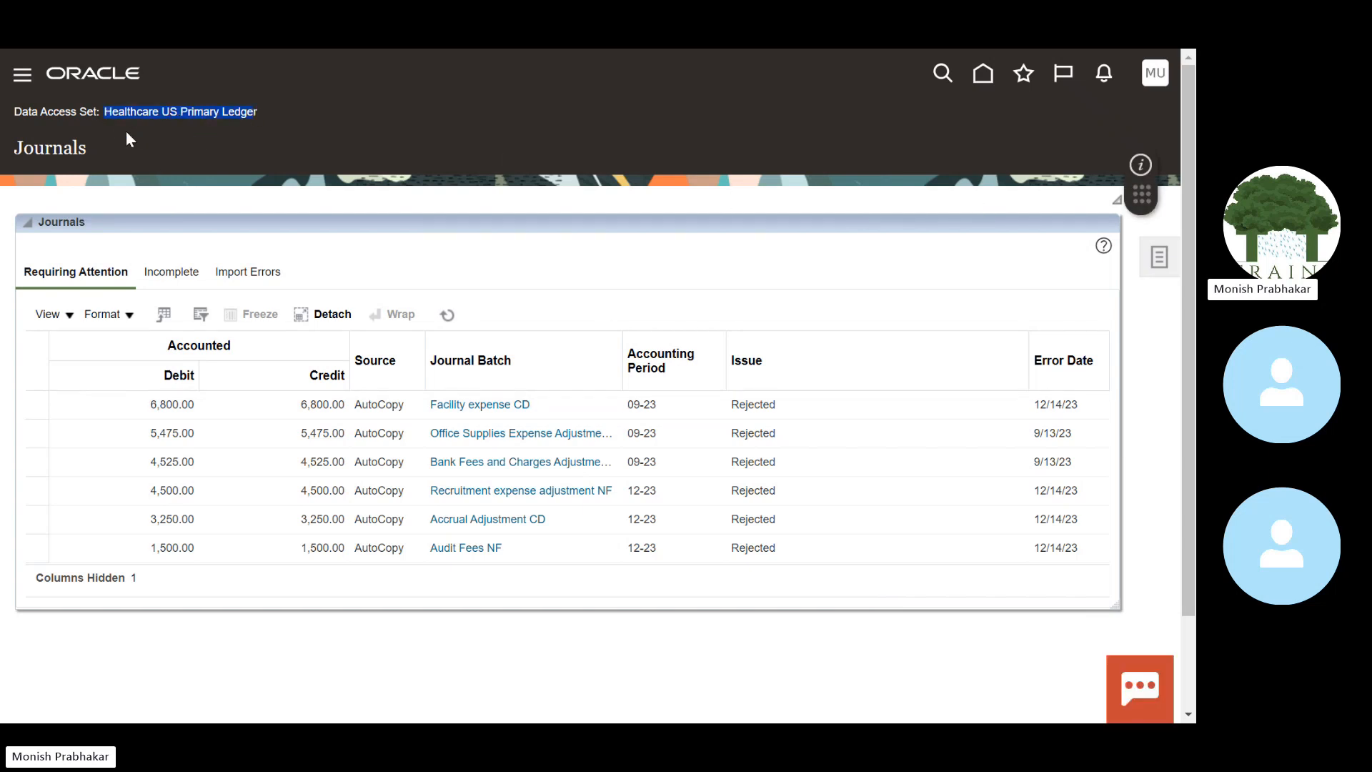
drag(104, 113, 237, 115)
click(990, 87)
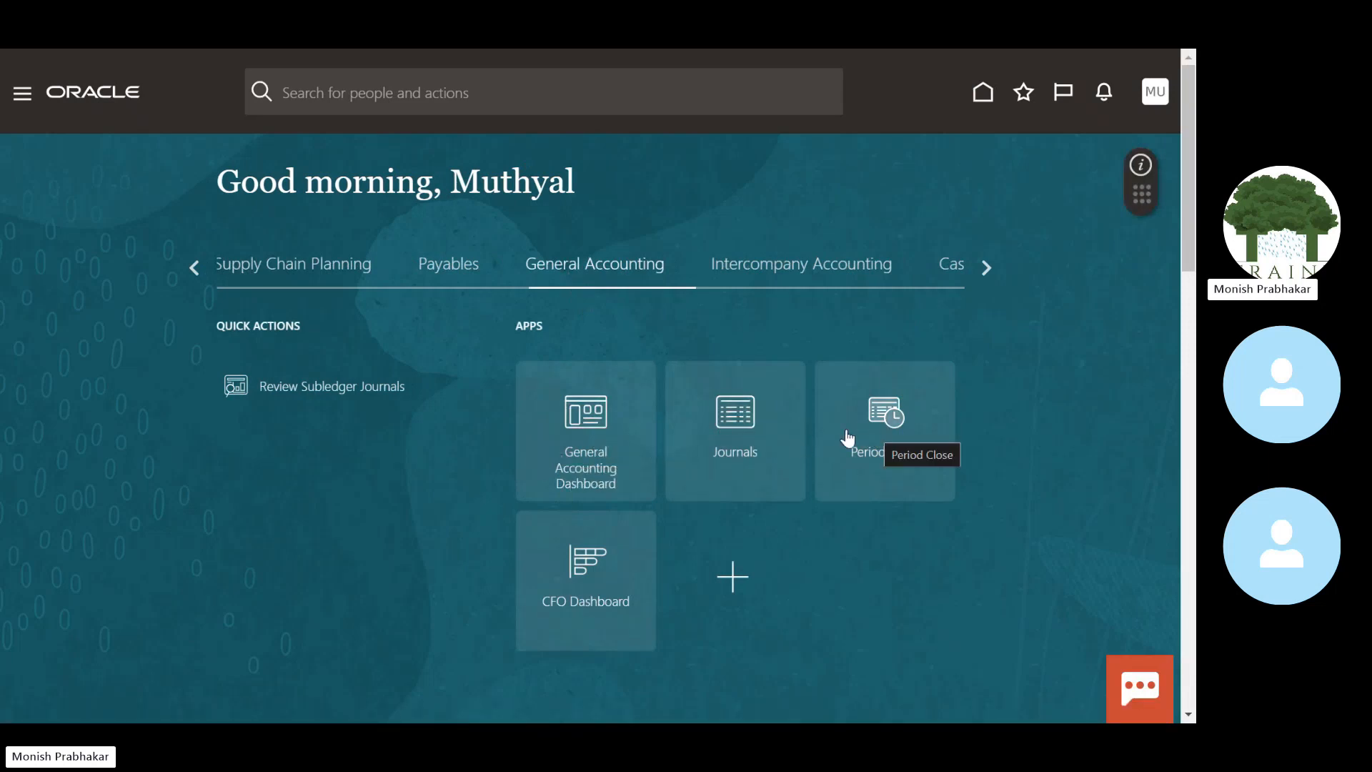
click(577, 443)
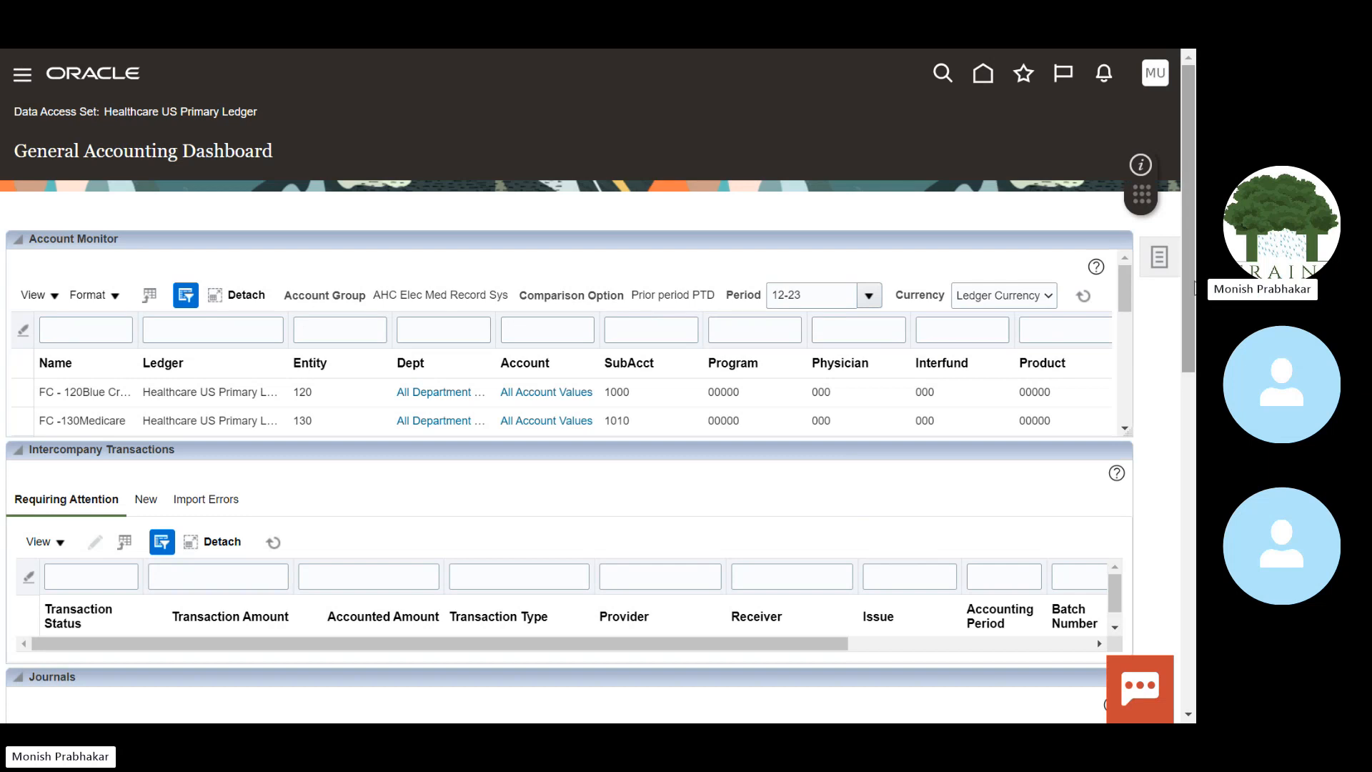
Step: Open the Account Monitor's View options and show the Account Group submenu with Create, Edit and Manage
scroll(1193, 336, down, 2)
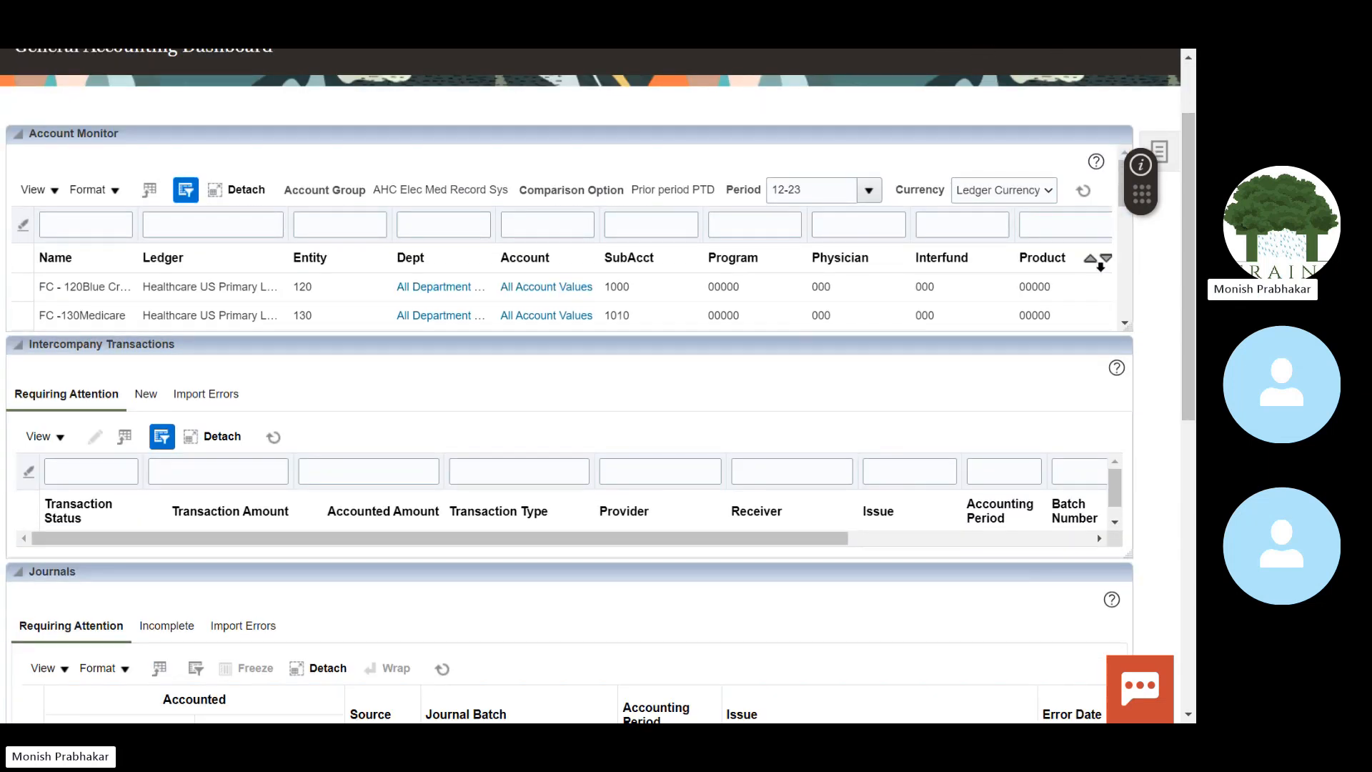
scroll(1190, 271, up, 2)
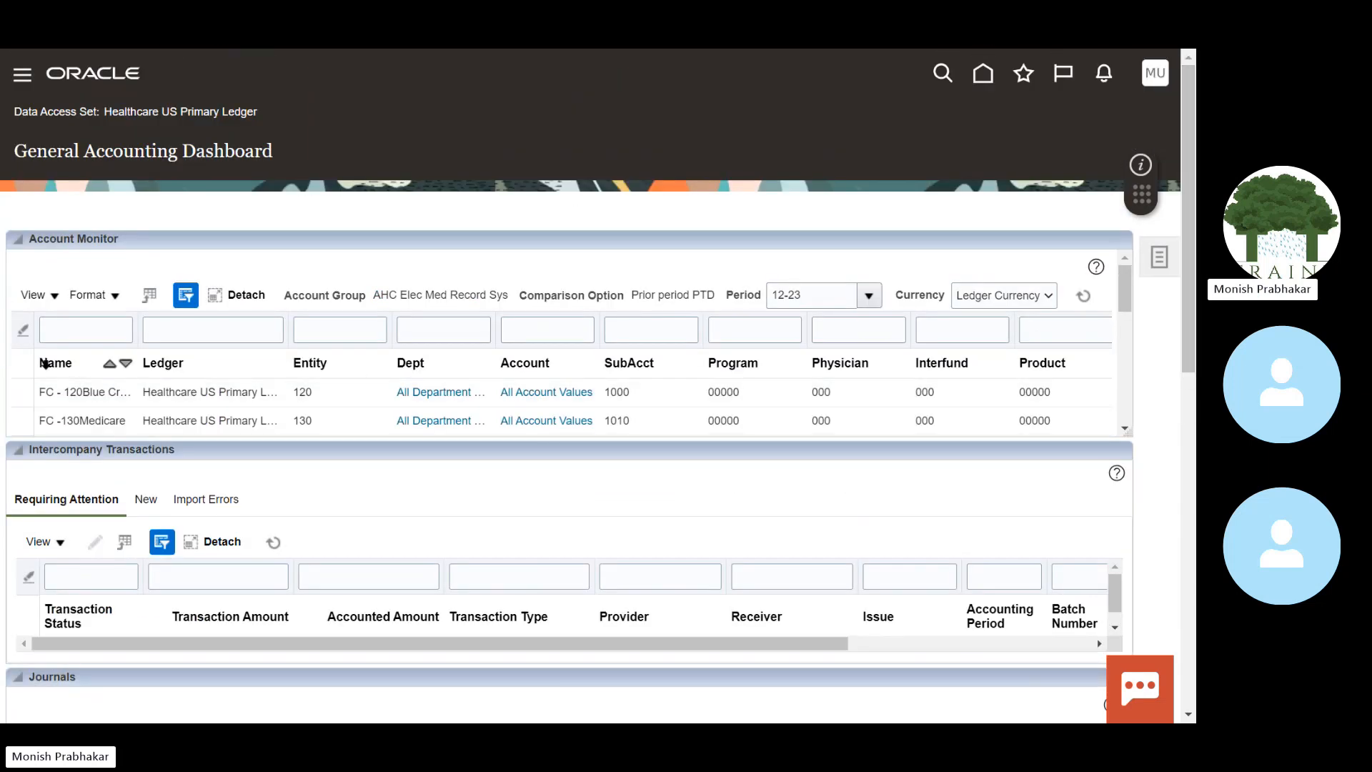
click(35, 294)
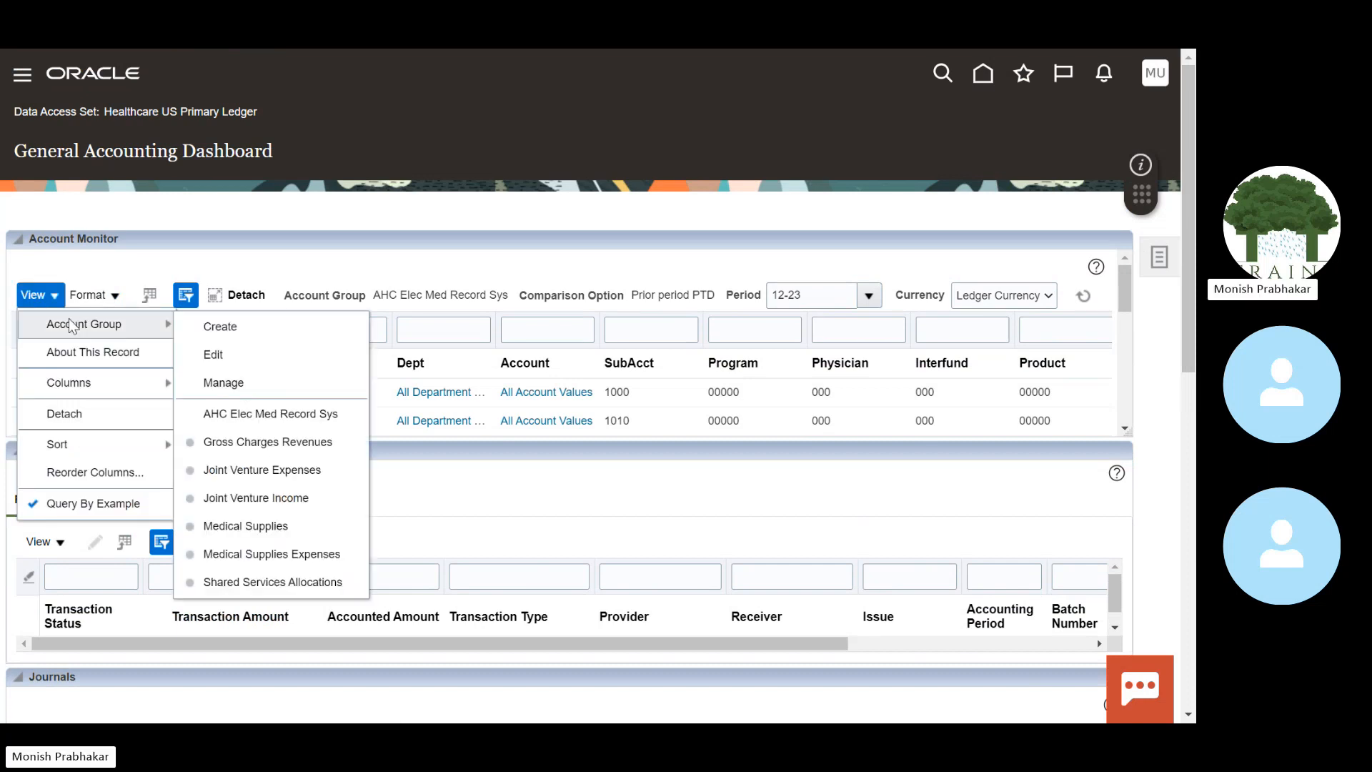
drag(428, 475, 61, 386)
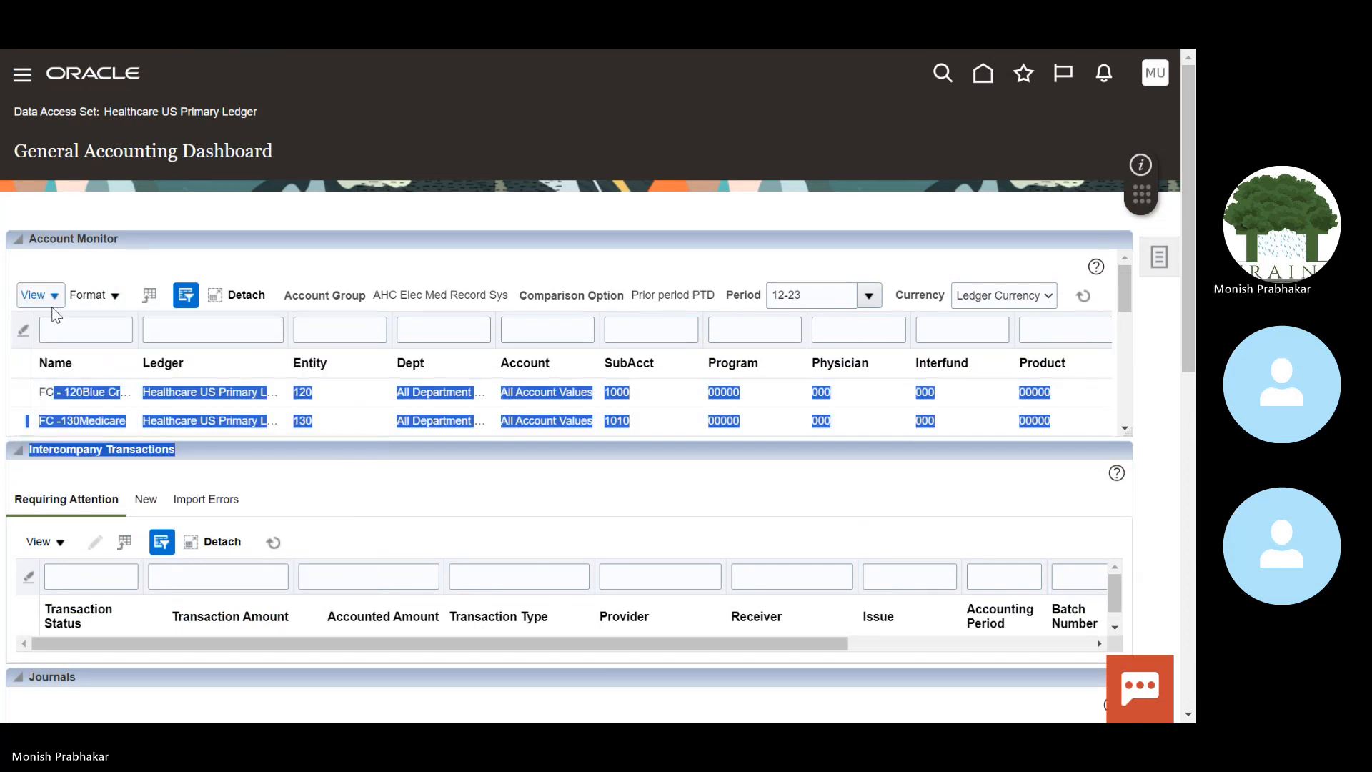
click(35, 295)
mouse_move(77, 321)
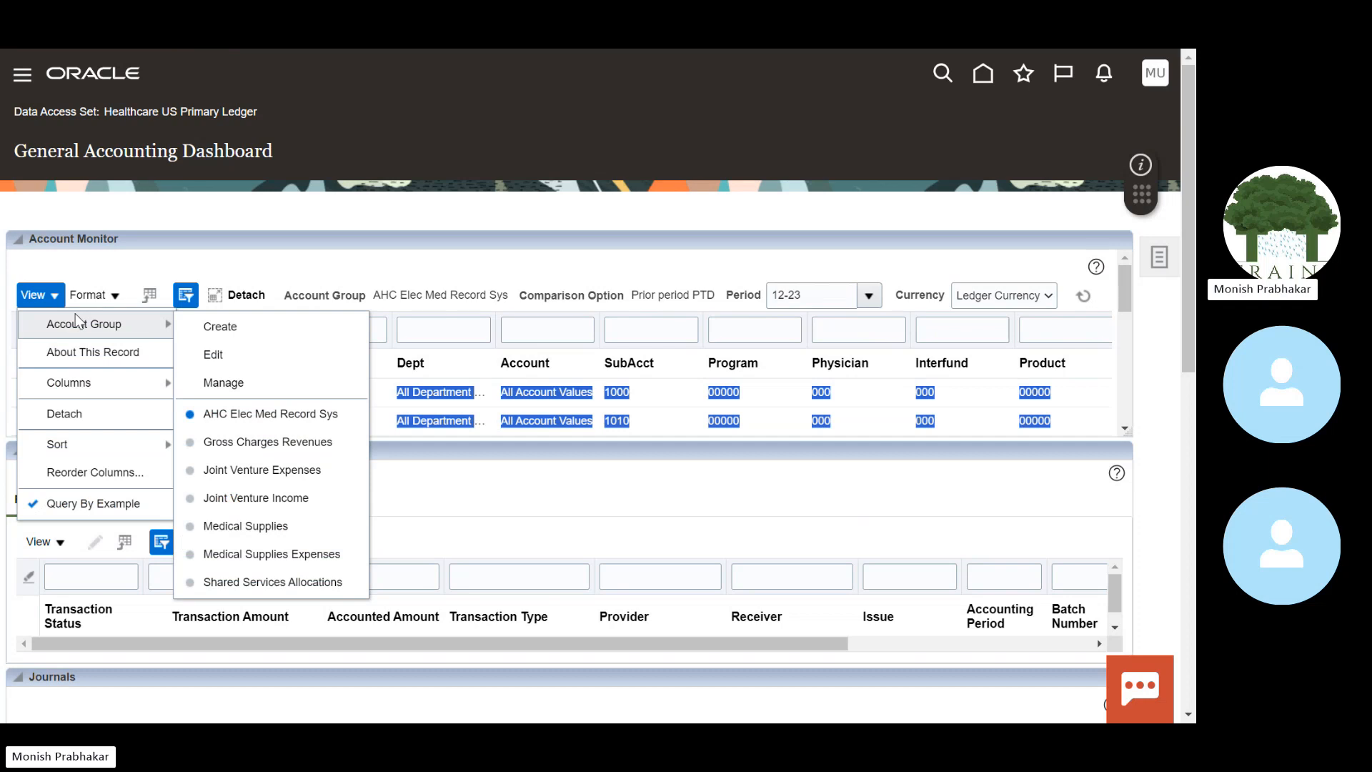
Step: Start a new account group named 'Health C' and copy that text into the description
click(214, 336)
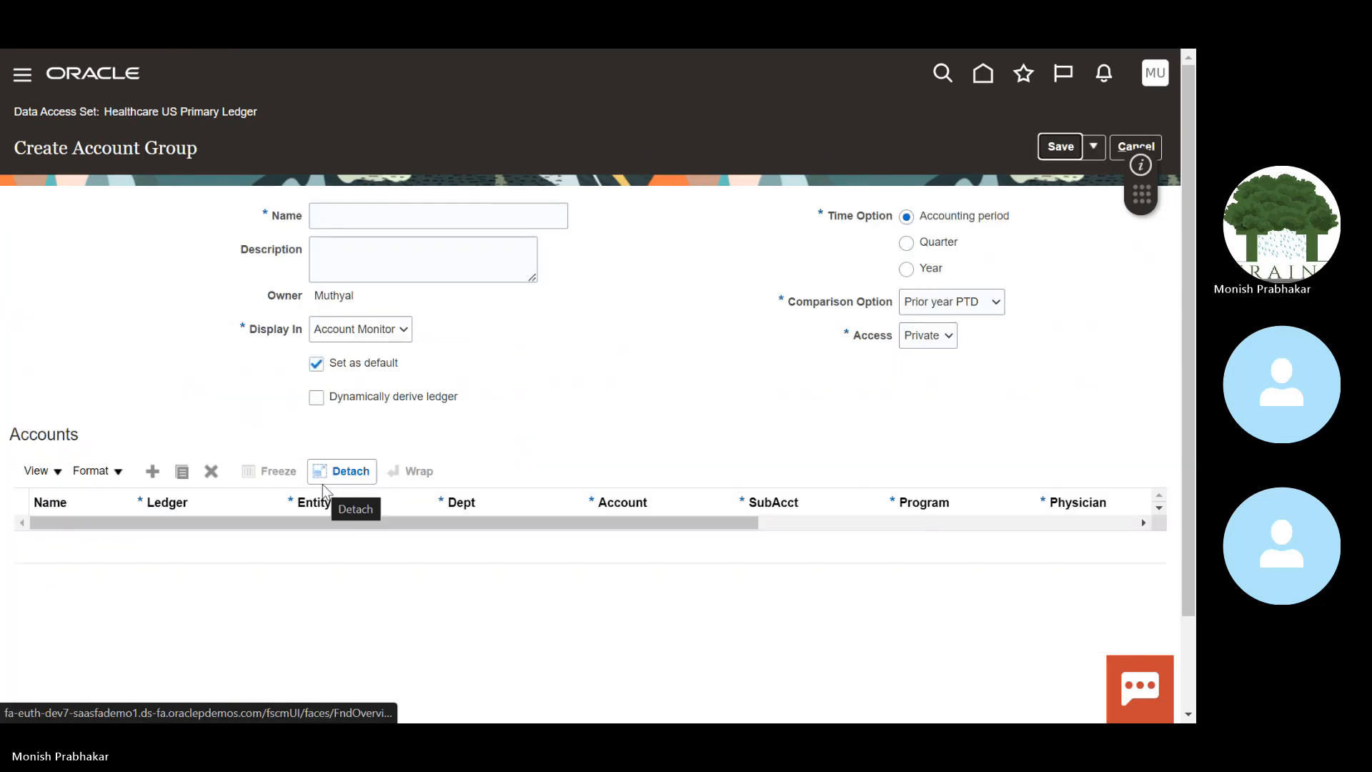
click(391, 213)
key(Caps_Lock)
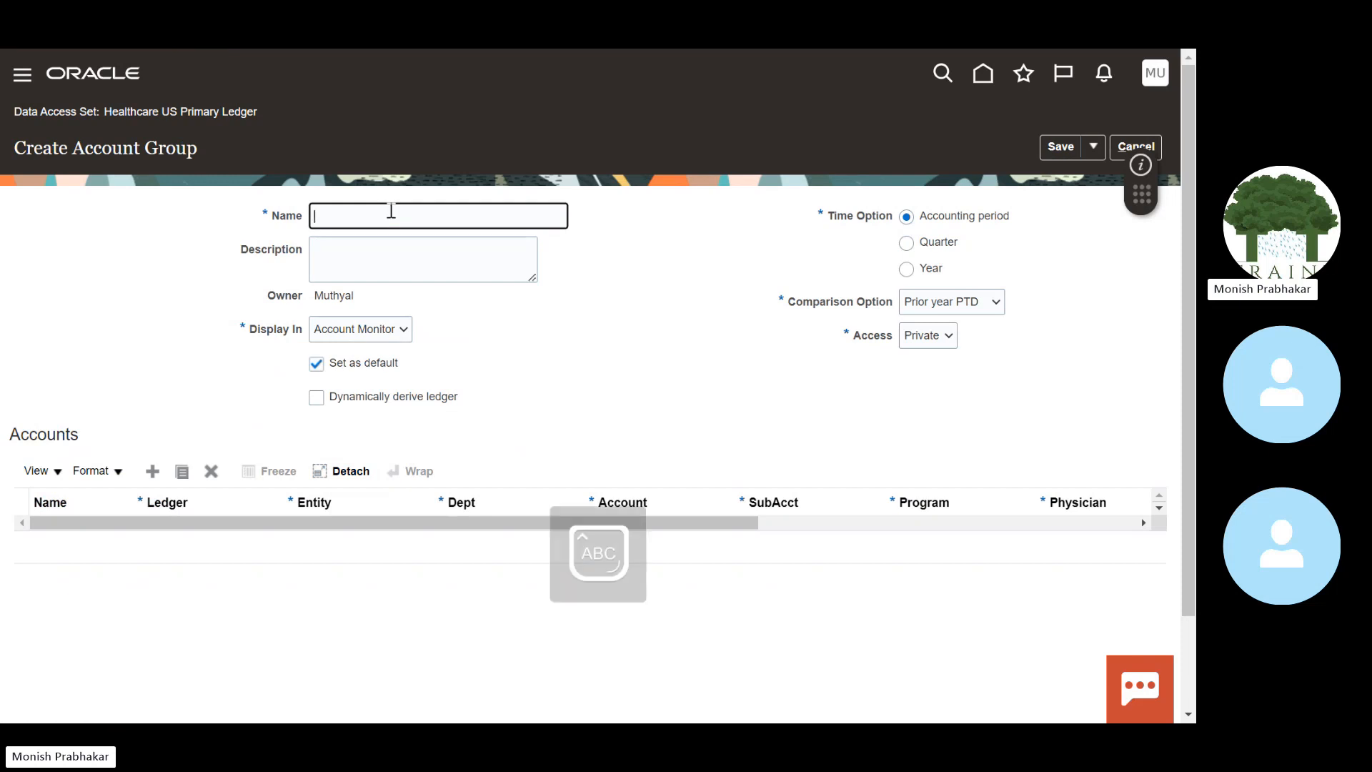
text(H)
key(Caps_Lock)
text(ealth Care)
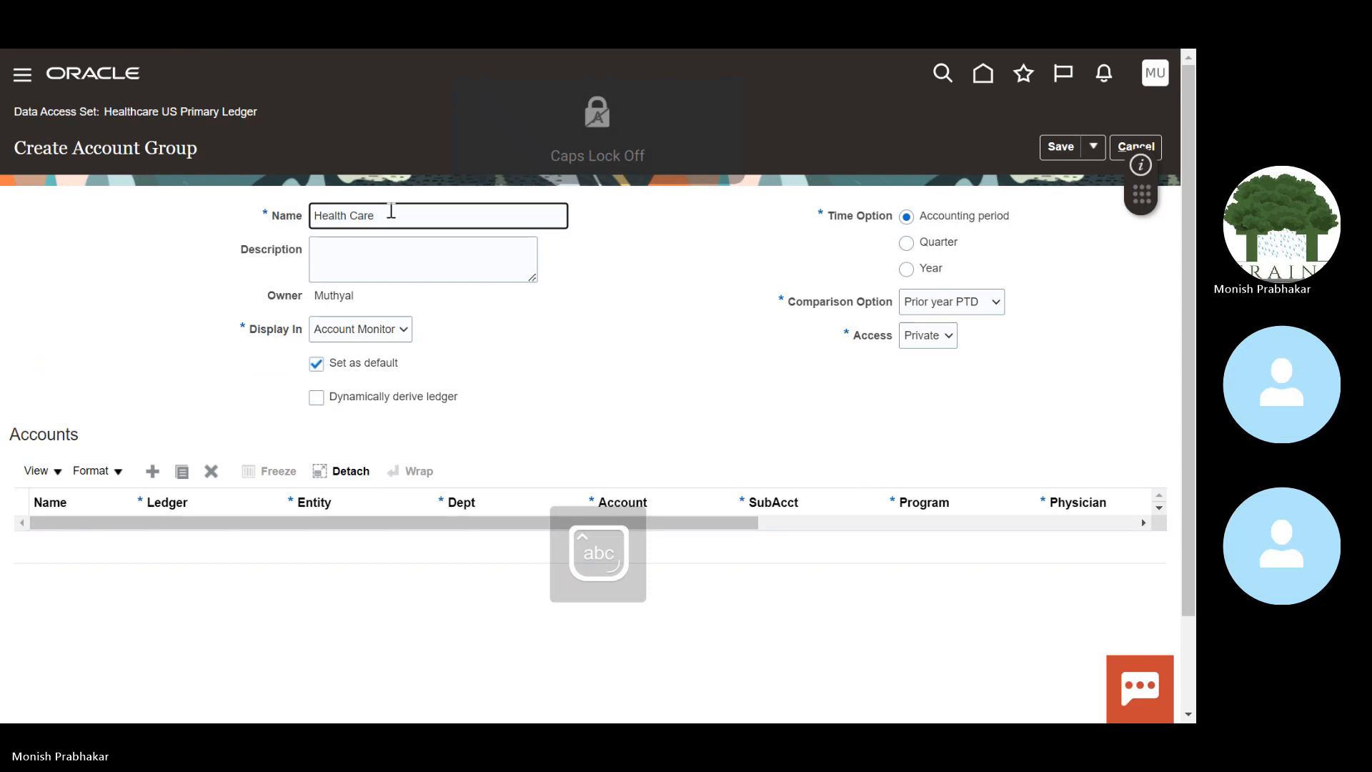
key(Tab)
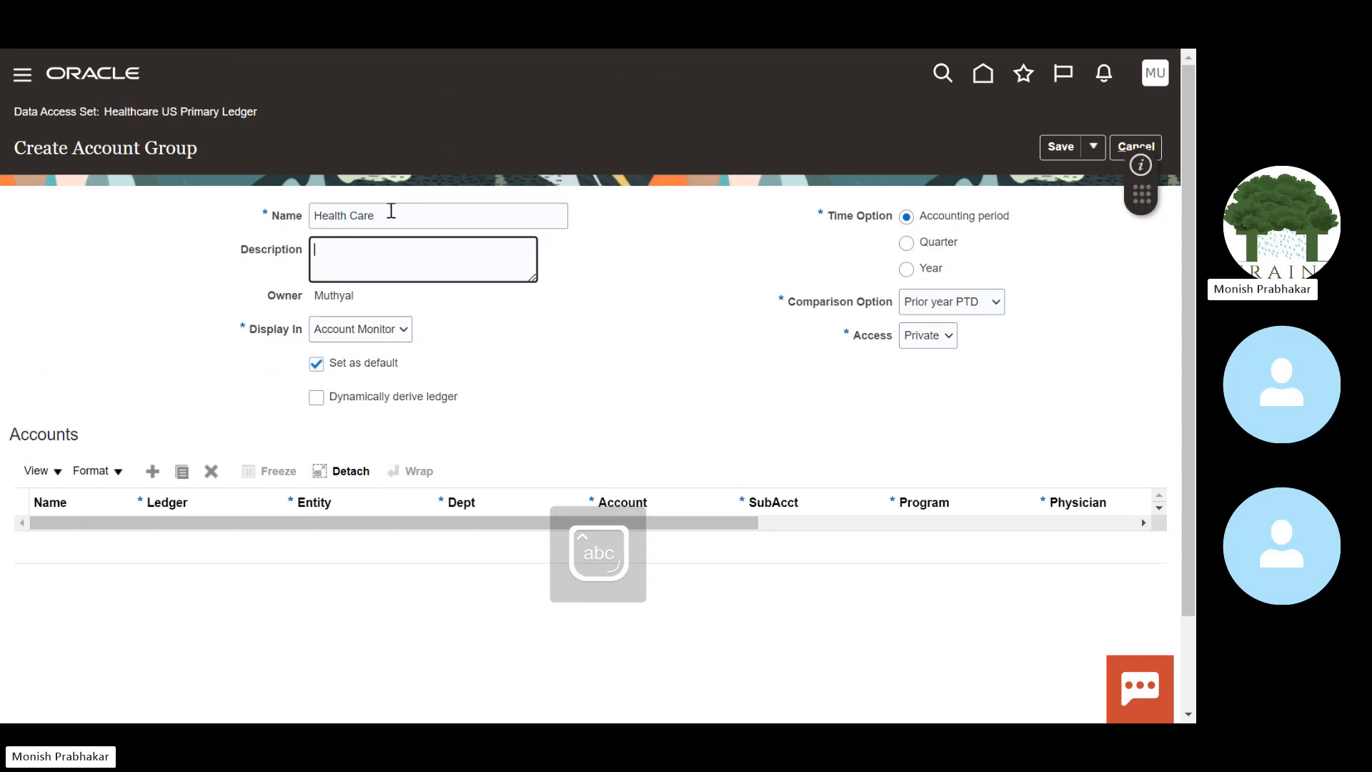
key(shift+Tab)
key(ctrl+c)
key(Tab)
key(ctrl+v)
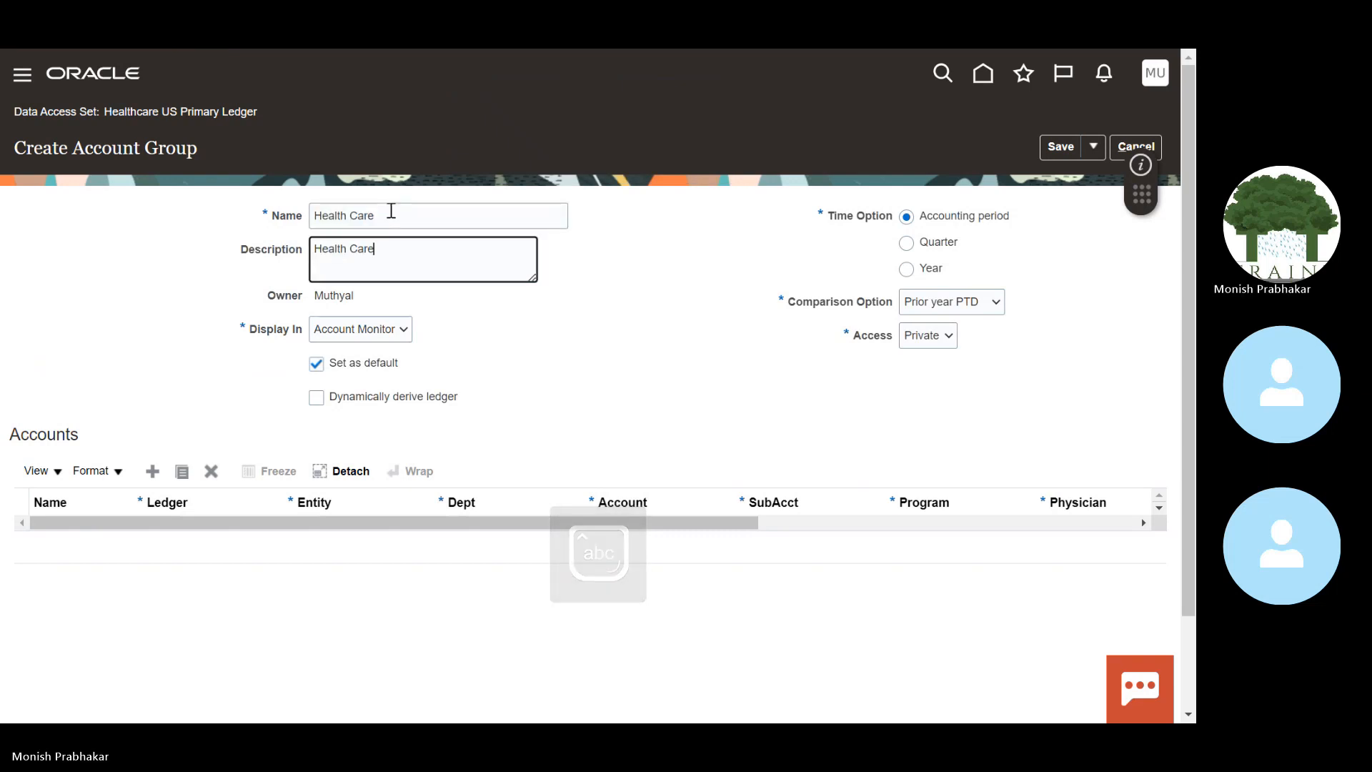
Step: Complete both the name and the description as 'Health Care Account Monitor'
click(429, 221)
key(Caps_Lock)
text(A)
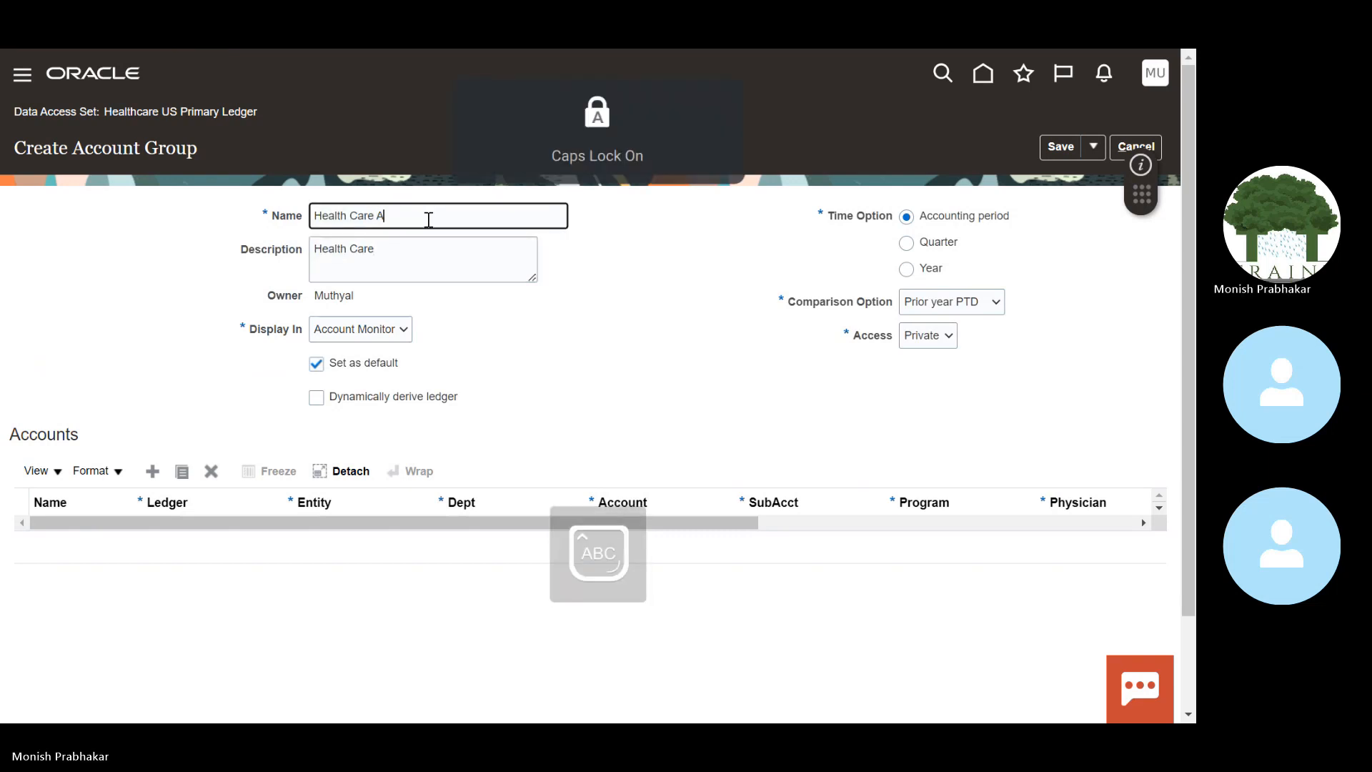
key(Caps_Lock)
text(ccount)
key(Caps_Lock)
text(M)
key(Caps_Lock)
text(on)
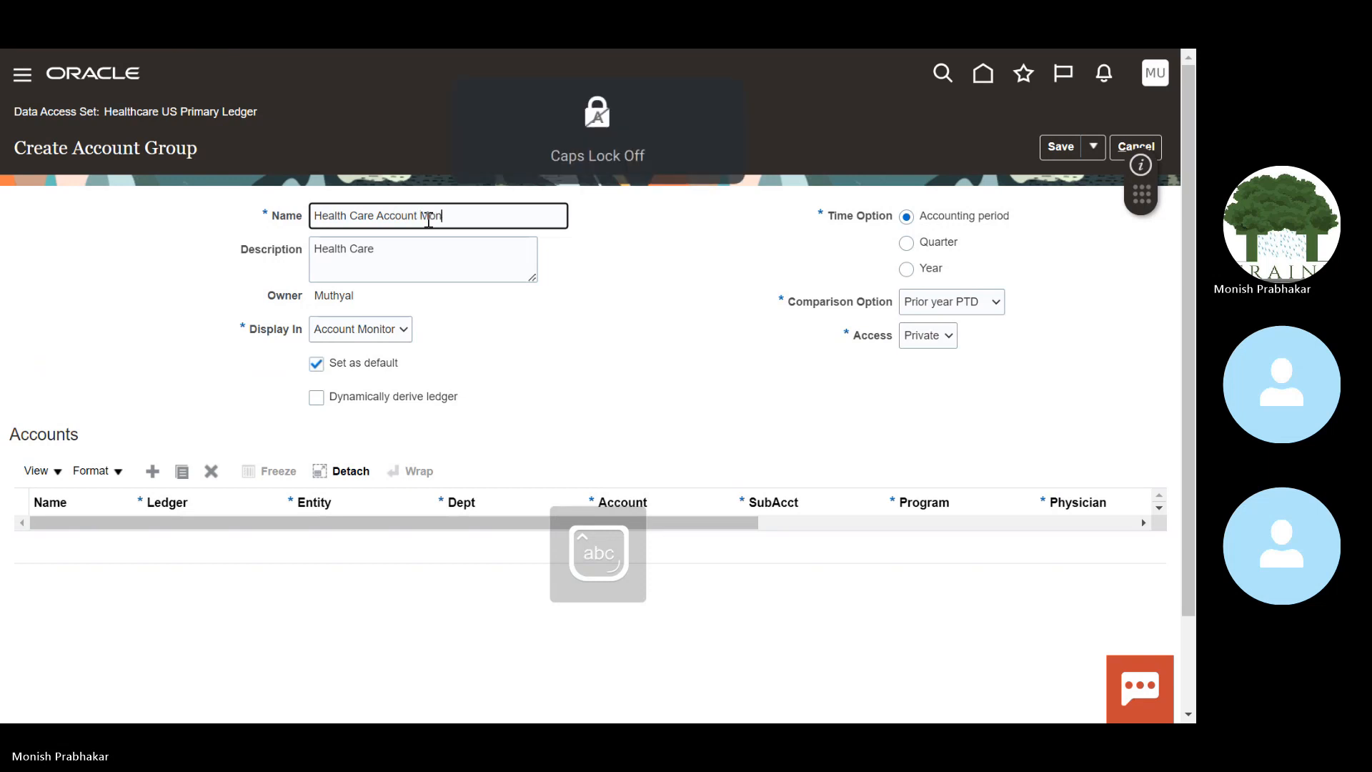
text(itor)
key(Tab)
key(Caps_Lock)
text(A)
key(Caps_Lock)
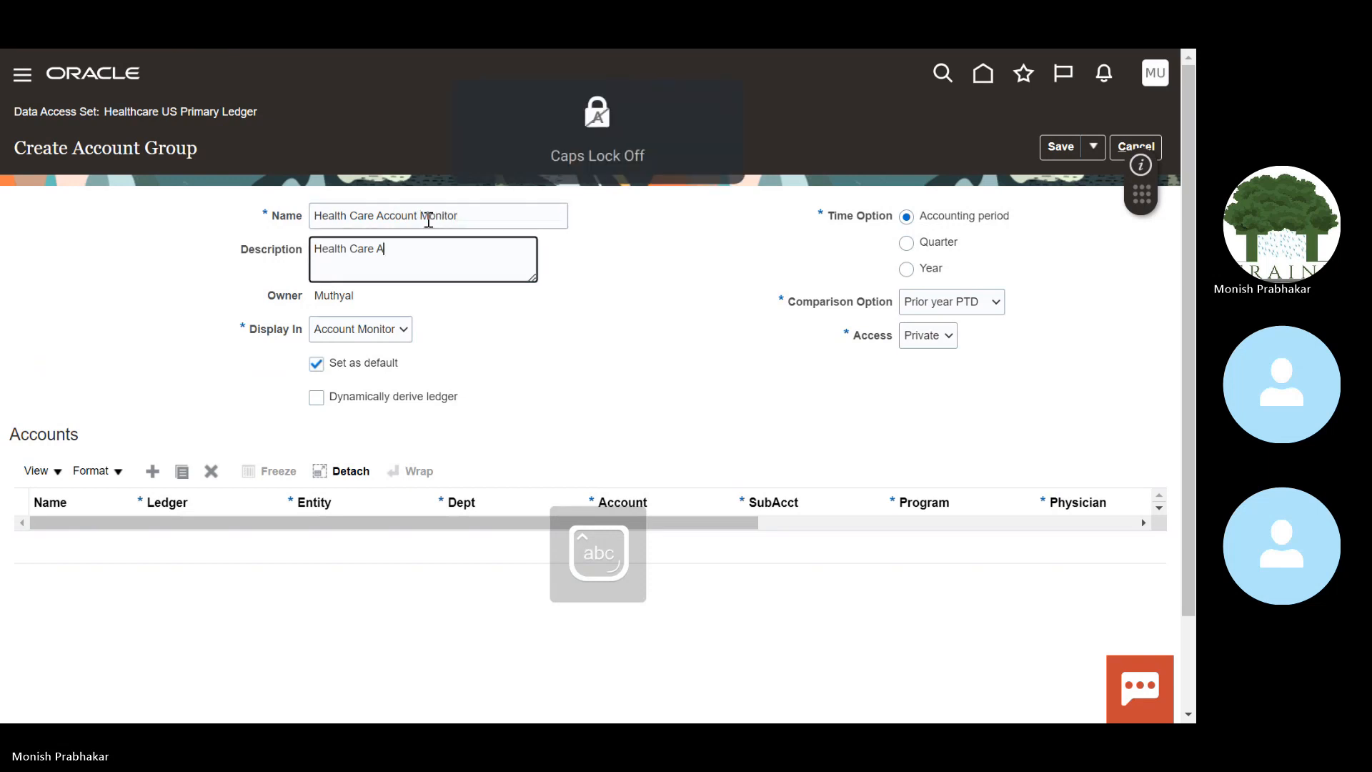
text(ccount)
key(Caps_Lock)
text(M)
key(Caps_Lock)
text(onitor)
Step: Set the comparison option to Prior period PTD and add an empty account row
click(925, 308)
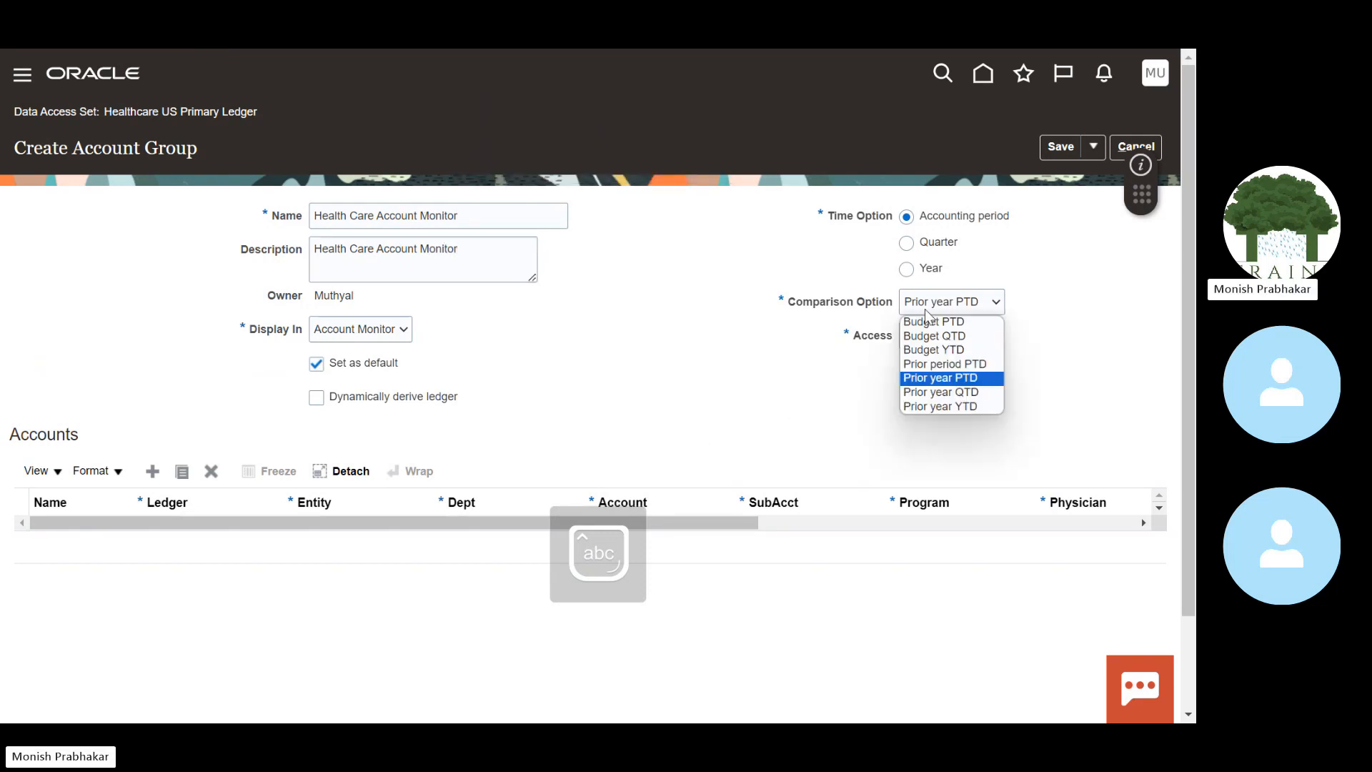
click(943, 365)
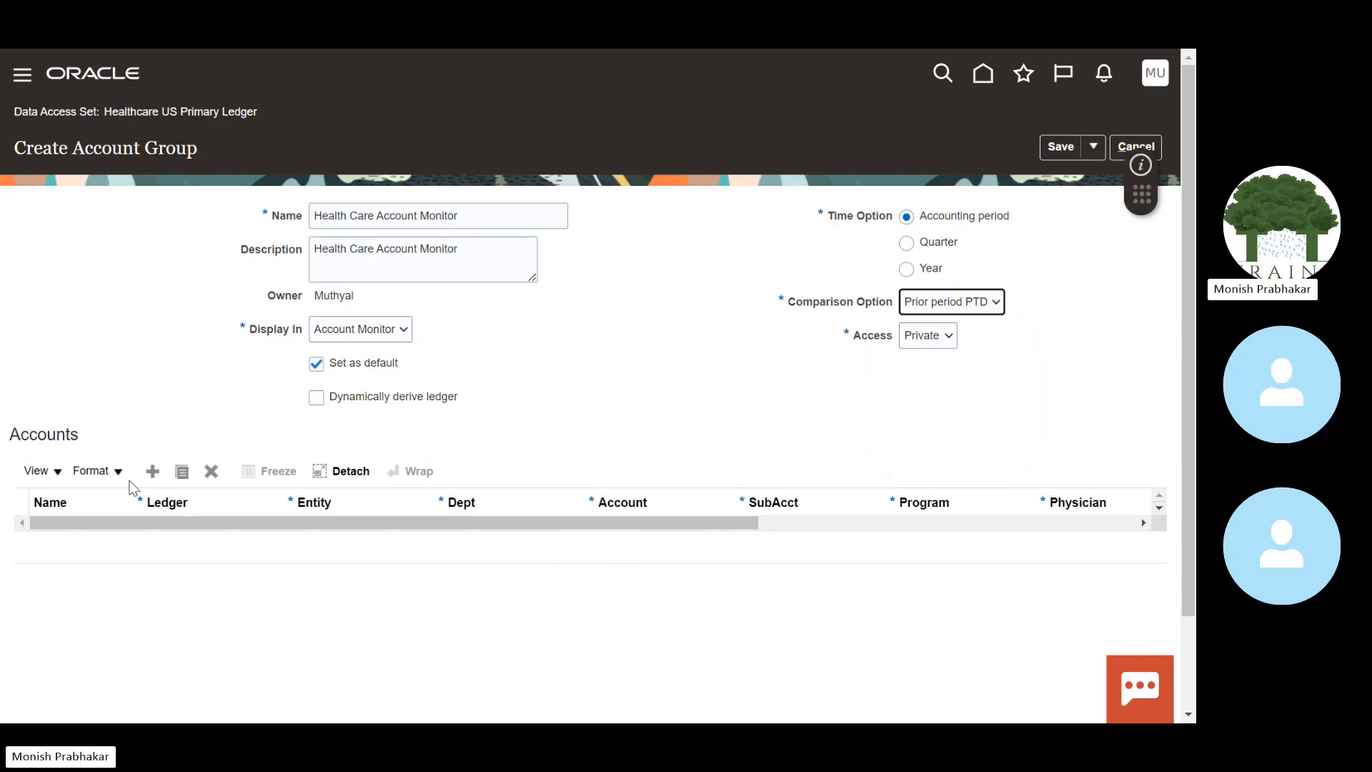
click(152, 471)
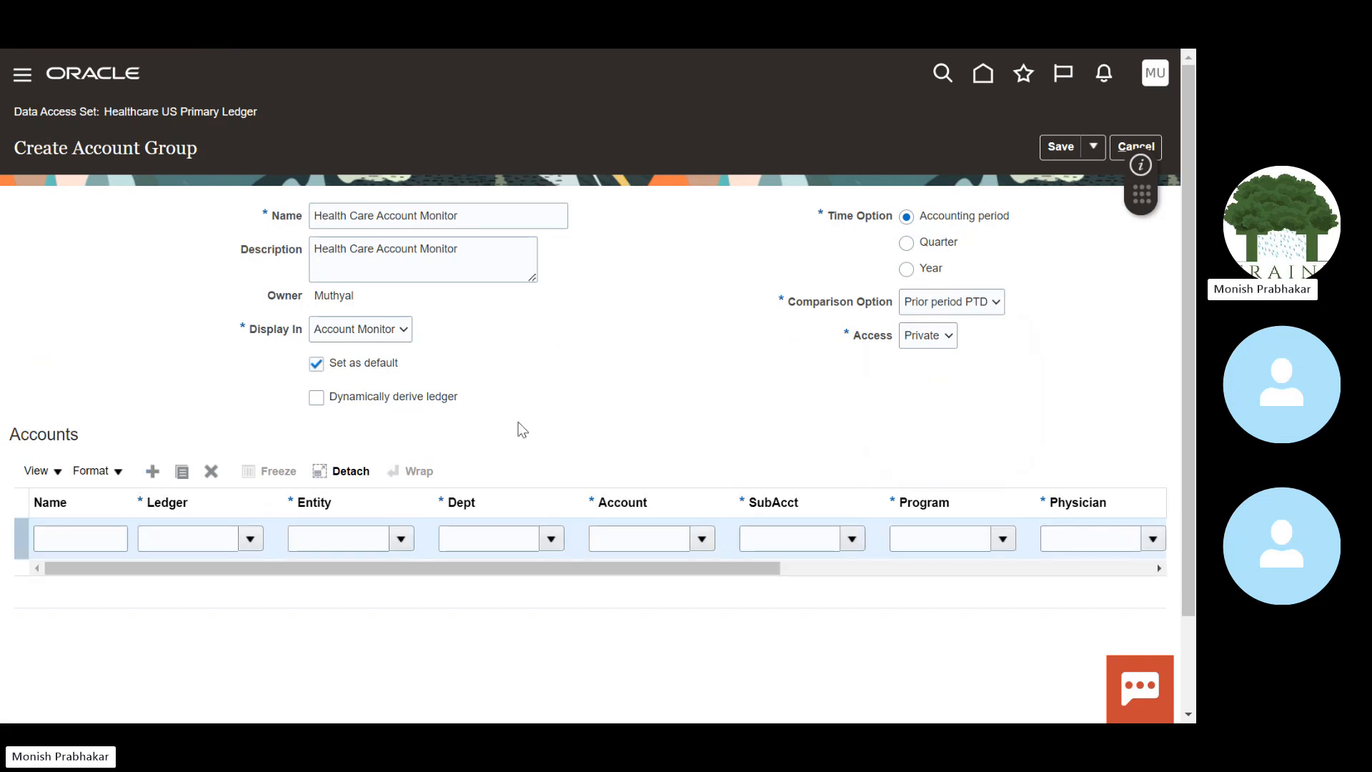
Step: Name the new account row 'Expense Monitor' and assign Healthcare US Primary Ledger
click(74, 537)
click(141, 541)
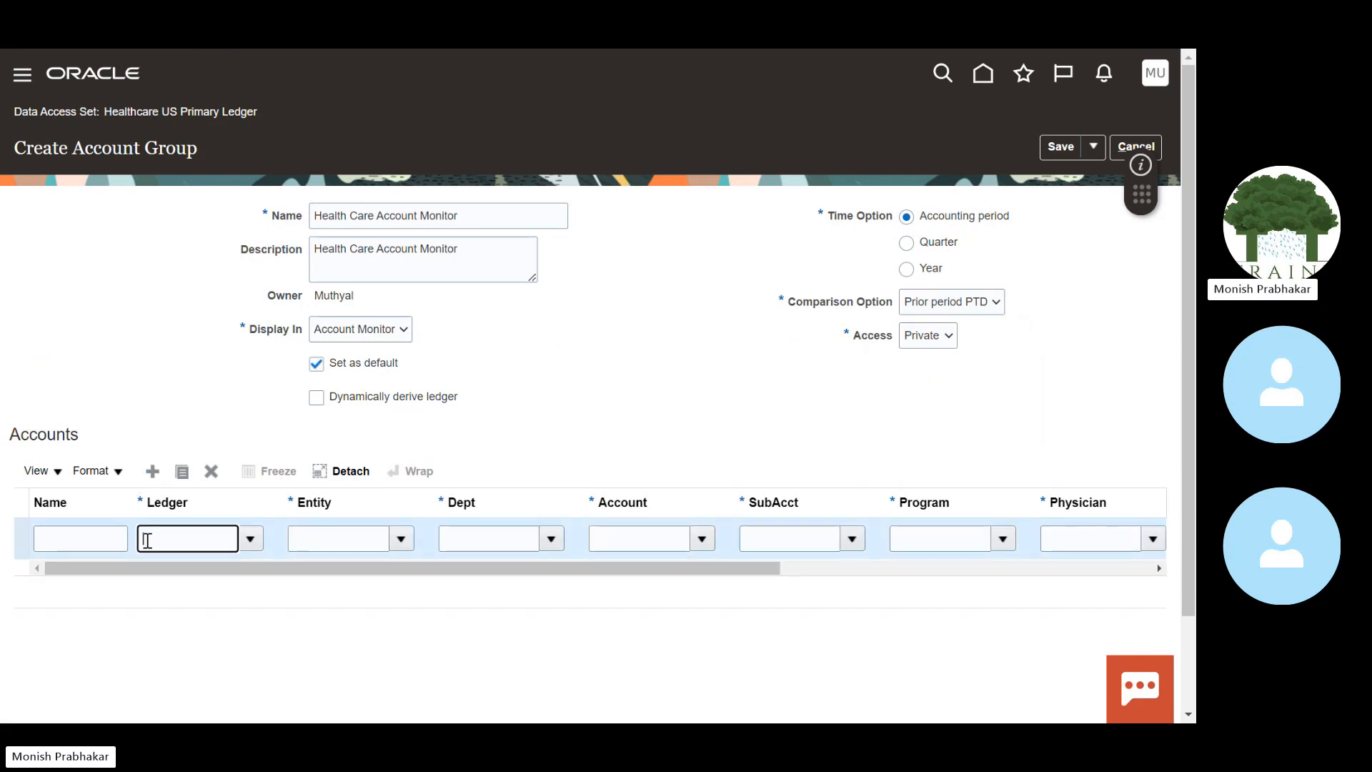
click(46, 540)
key(Caps_Lock)
text(E)
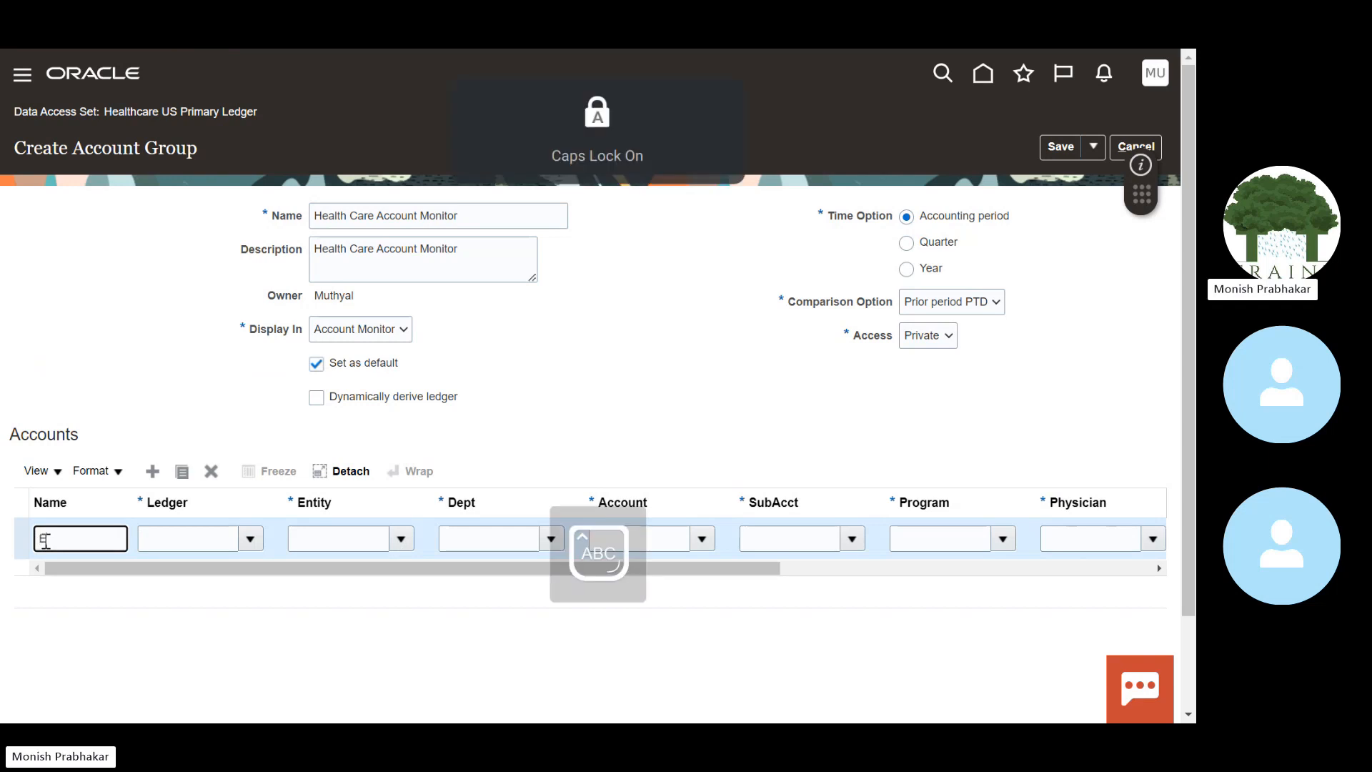
key(Caps_Lock)
text(xpens)
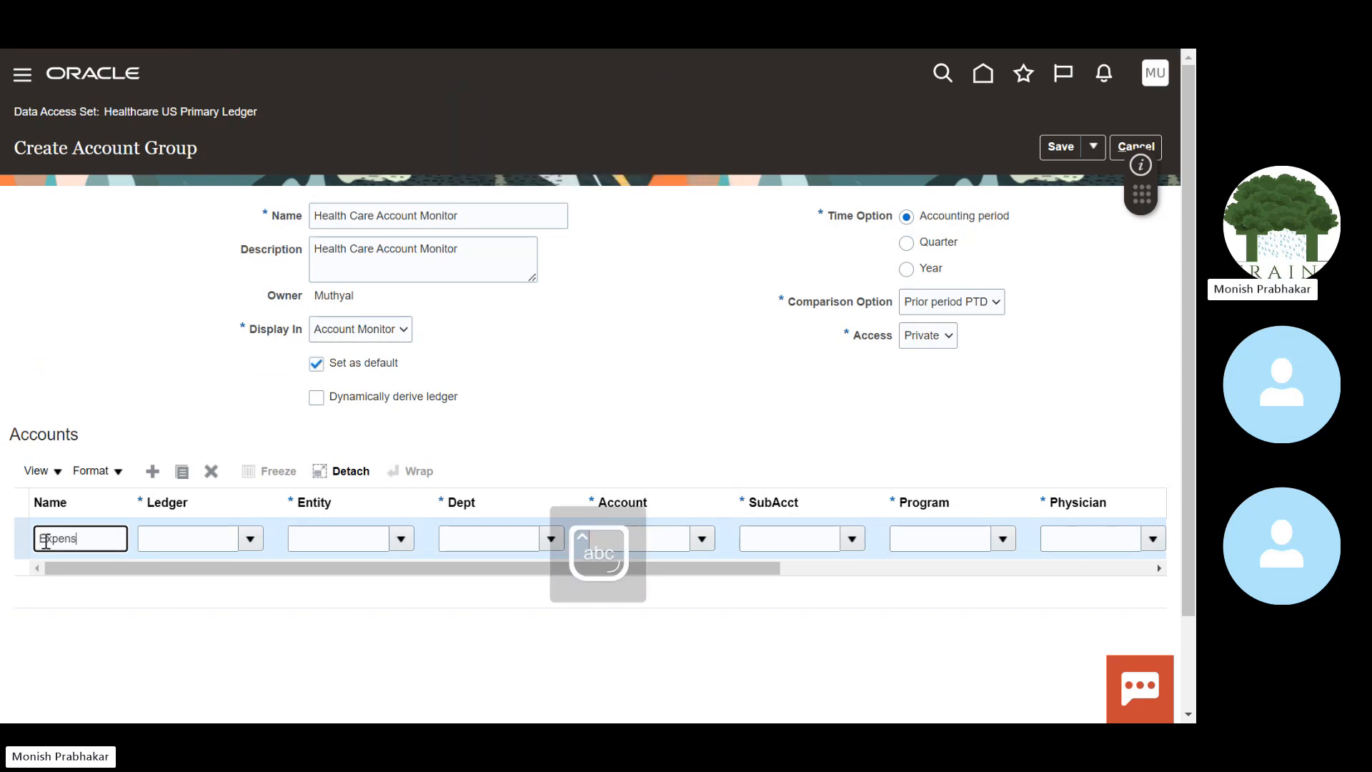
text(e)
key(Caps_Lock)
text(M)
key(Caps_Lock)
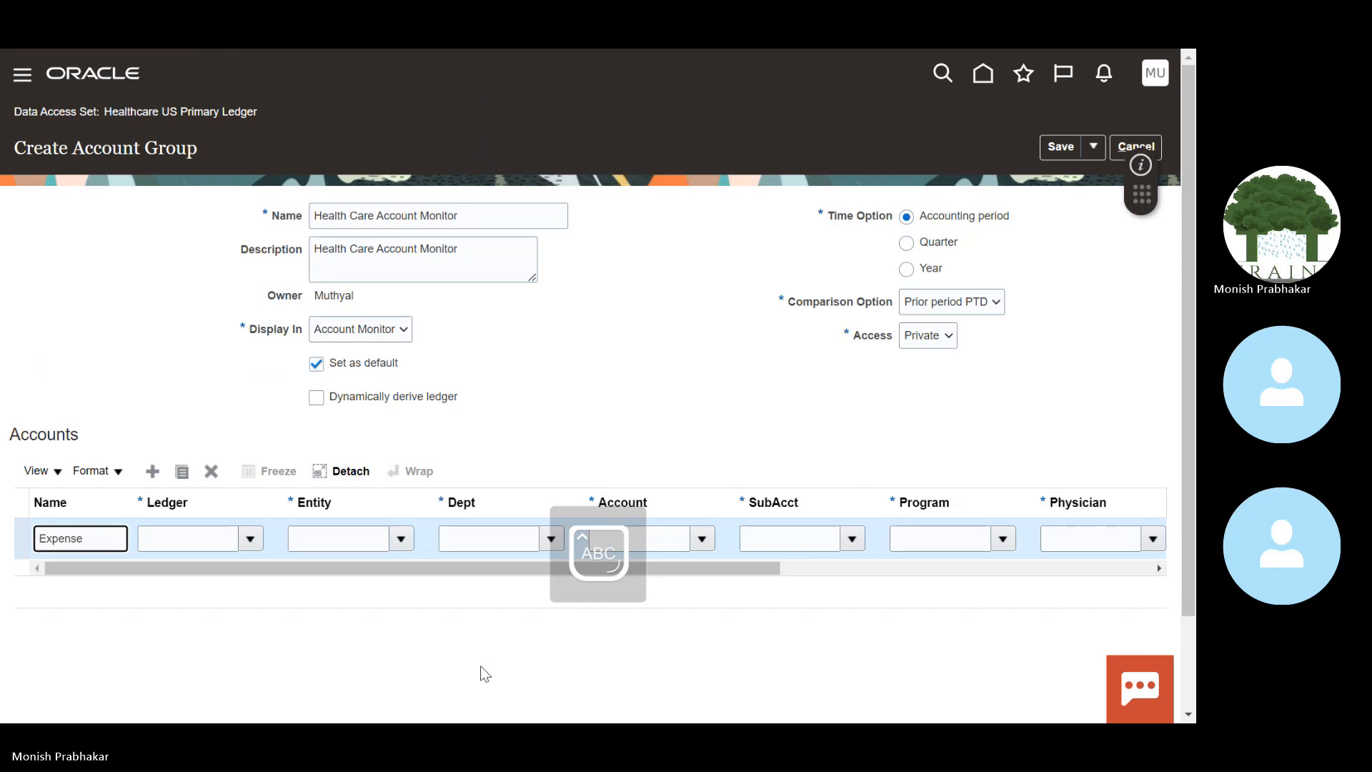
text(onitor)
key(Tab)
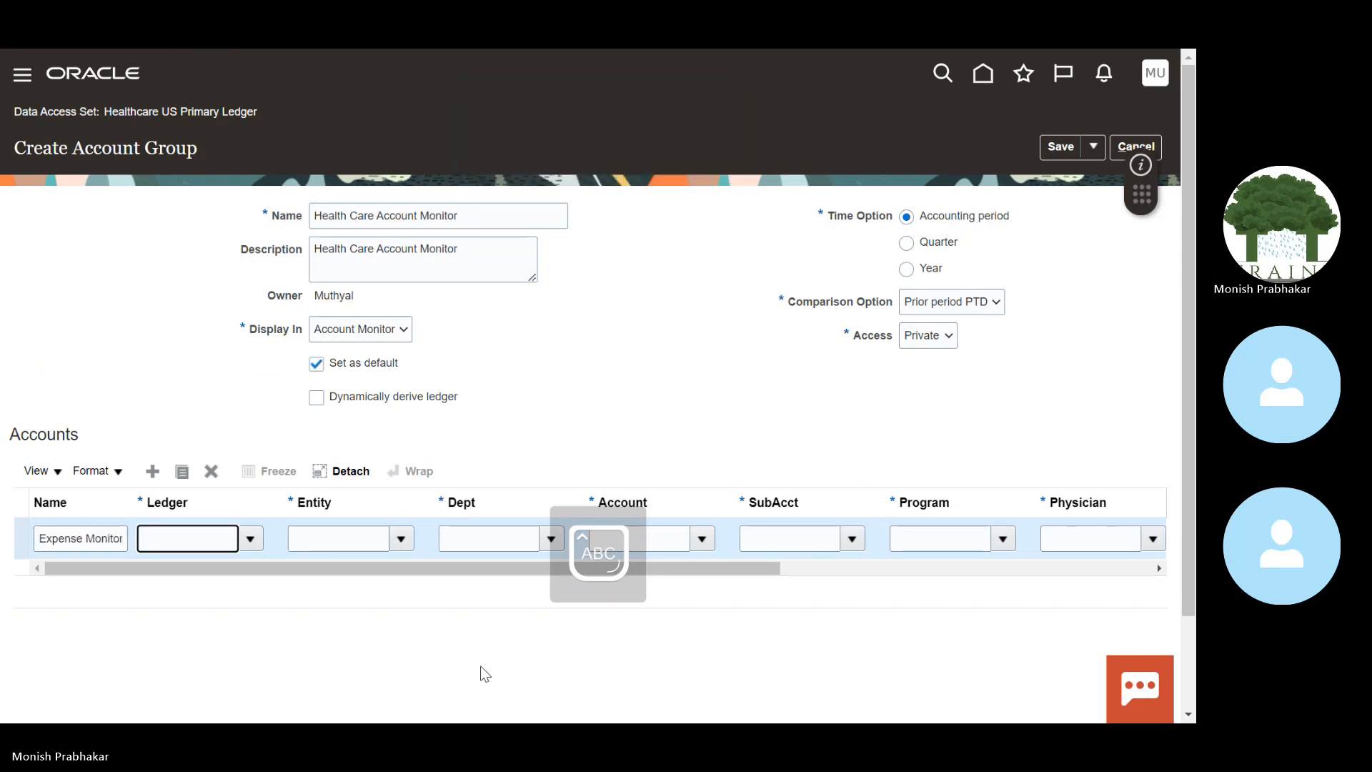
text(H)
key(Caps_Lock)
text(e)
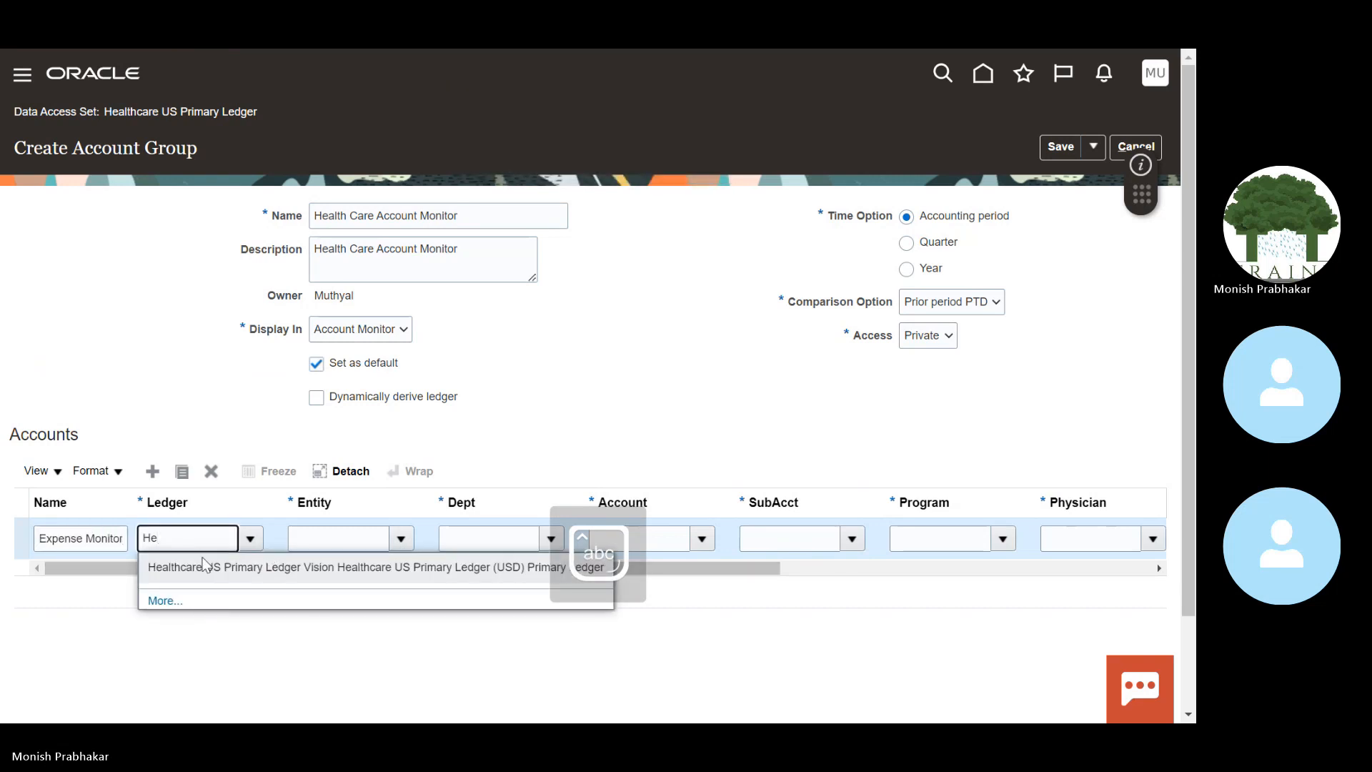
click(206, 565)
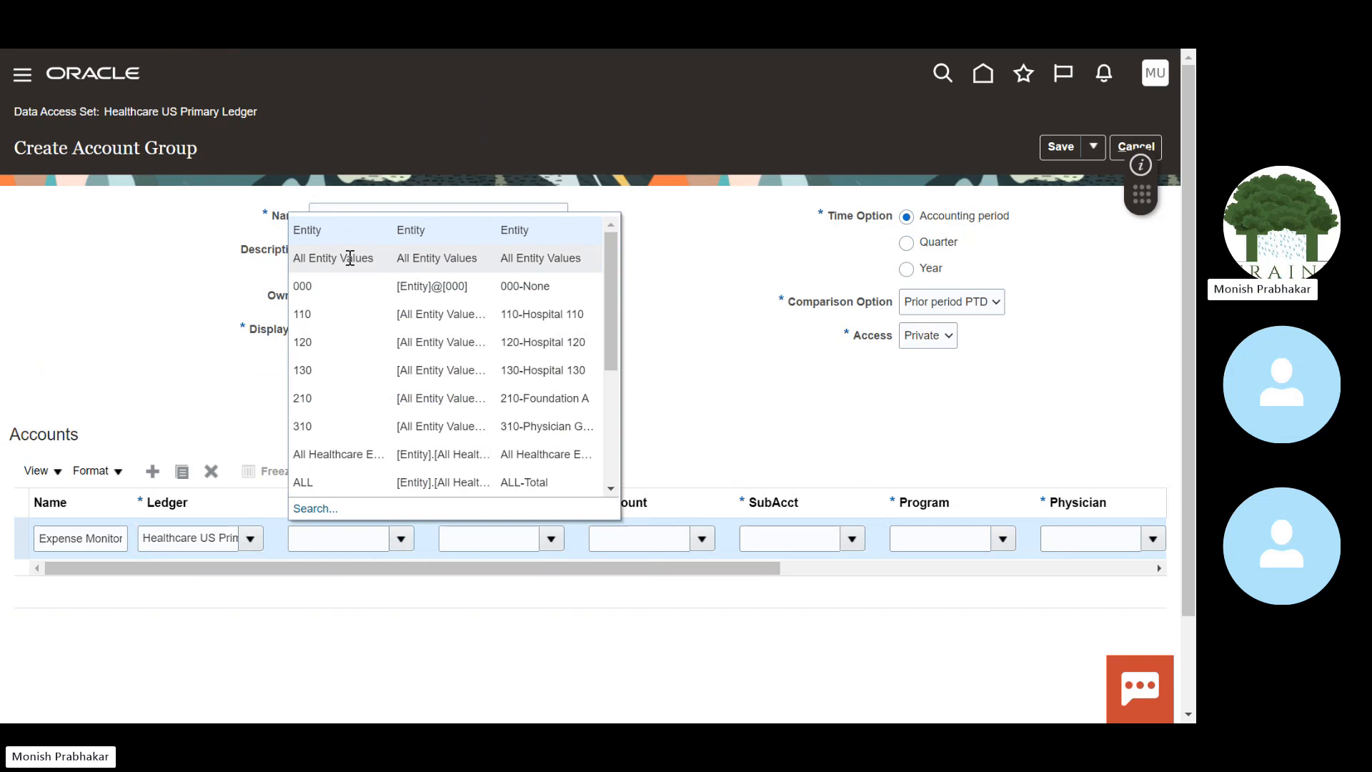
Step: Set entity and department to all values and search for account 61110
click(351, 258)
click(553, 542)
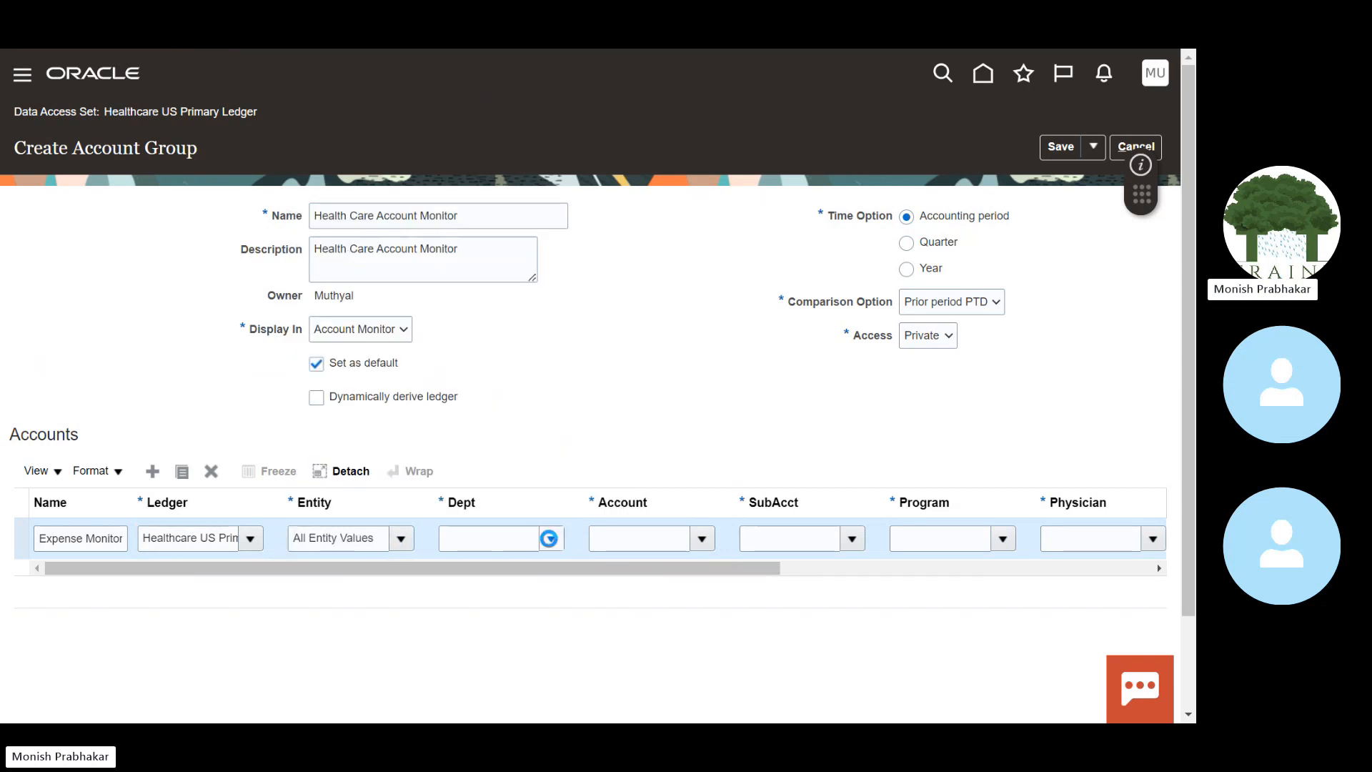
click(483, 268)
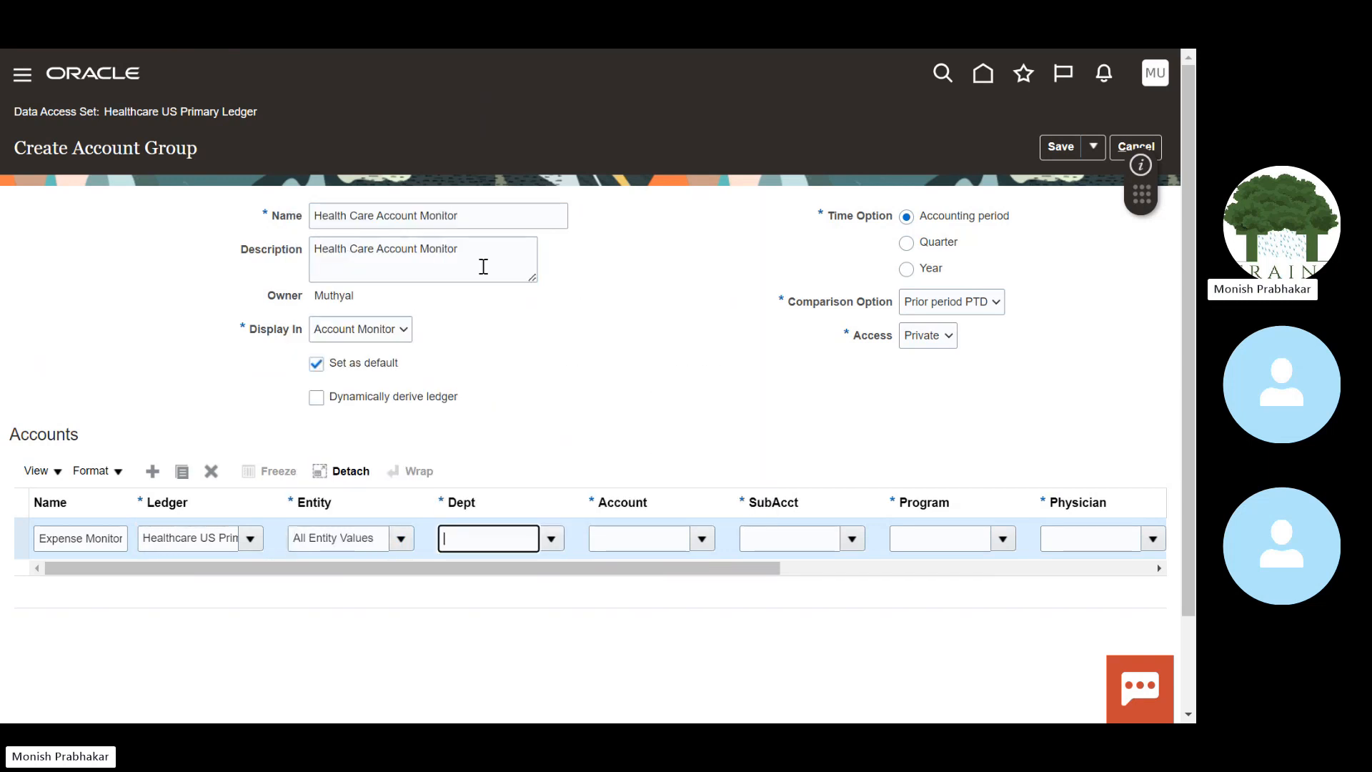
click(703, 538)
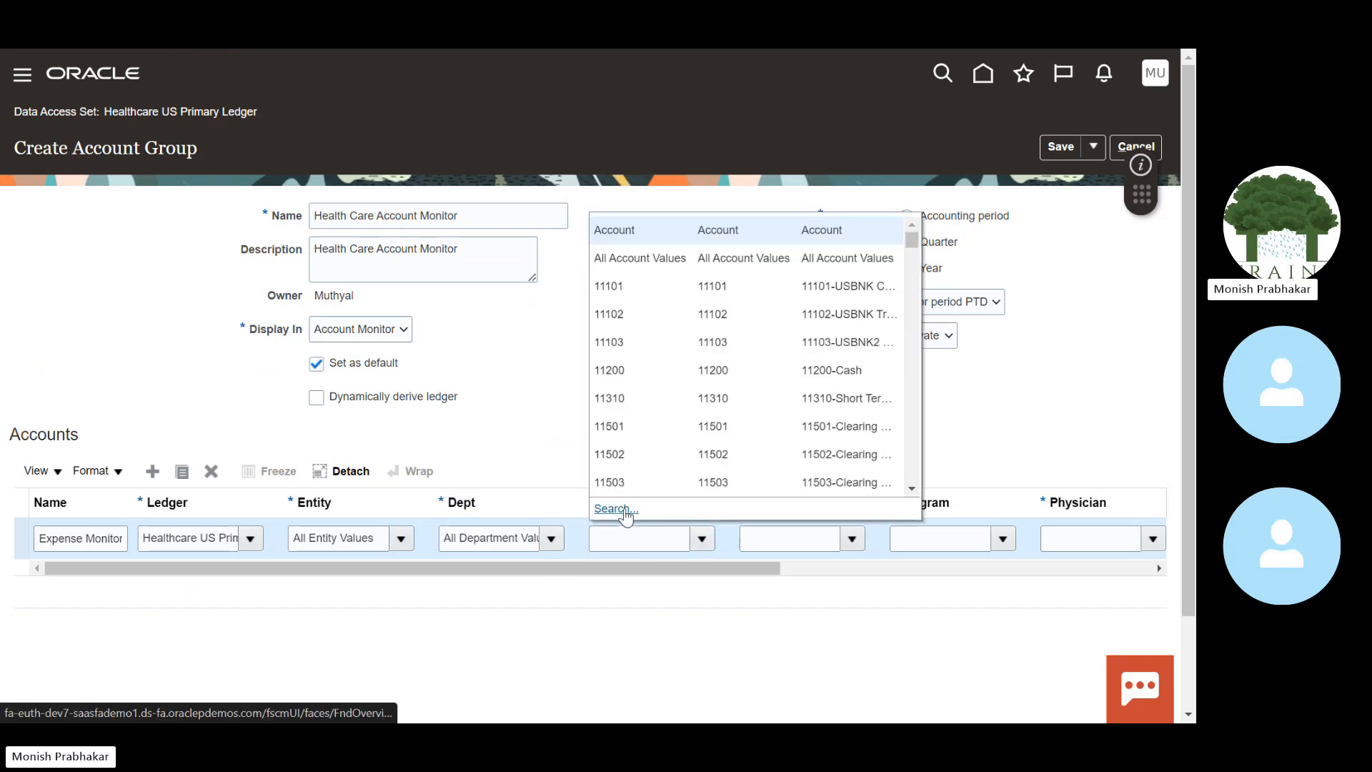
click(625, 509)
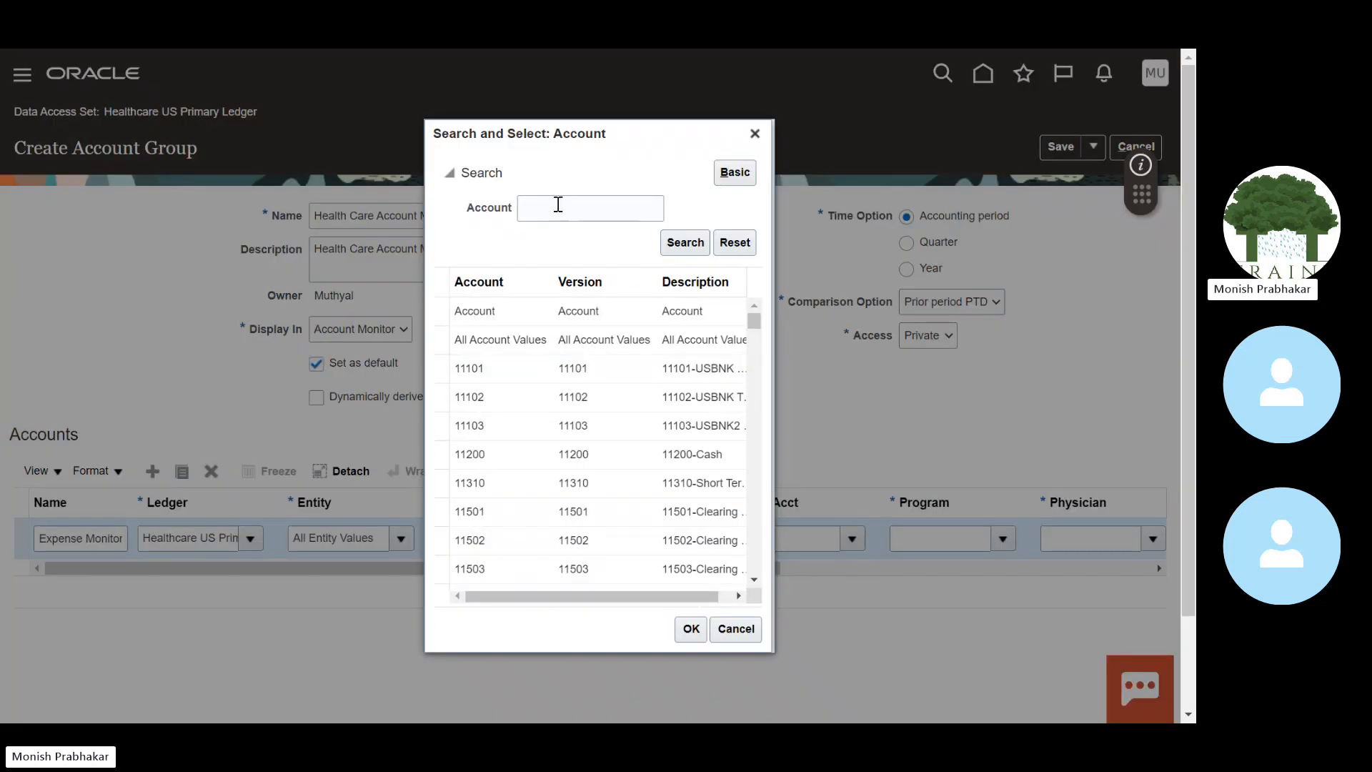
click(559, 205)
text(6)
key(Return)
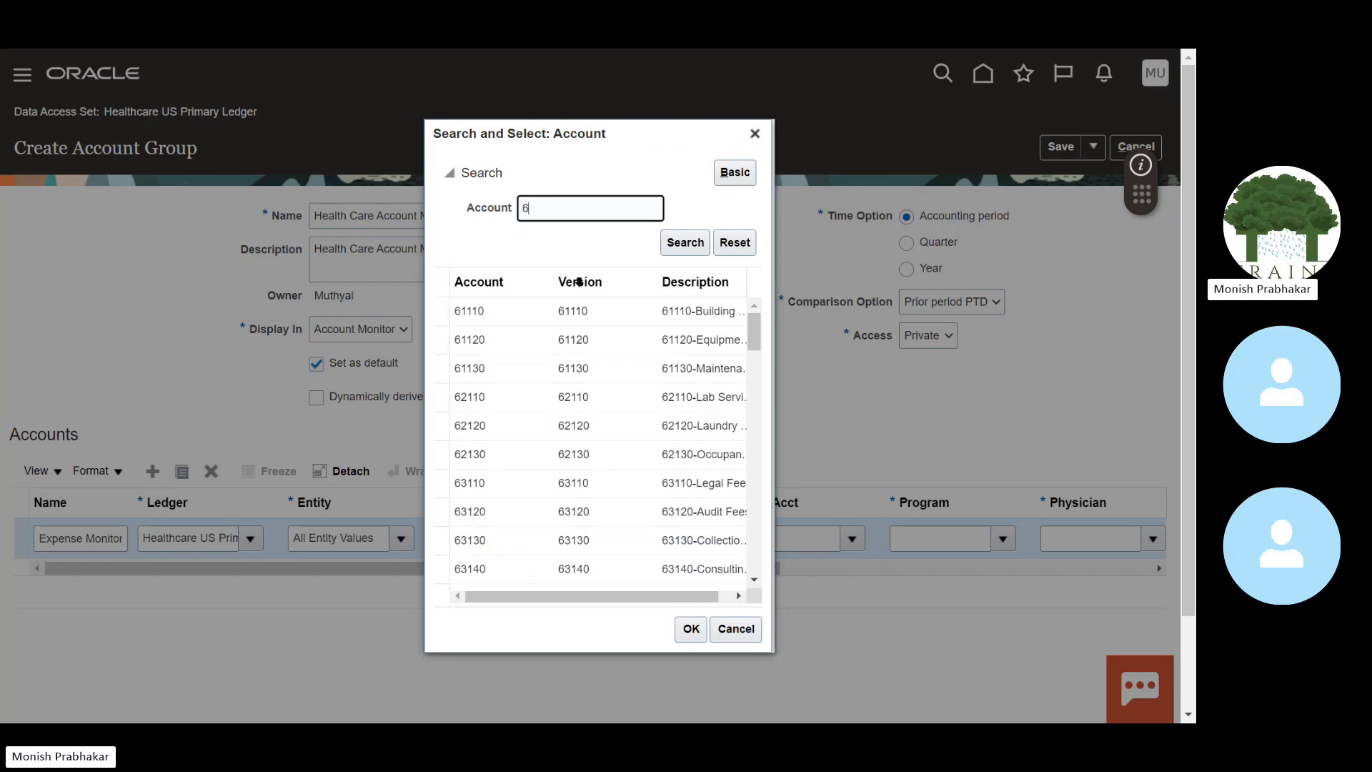
click(533, 314)
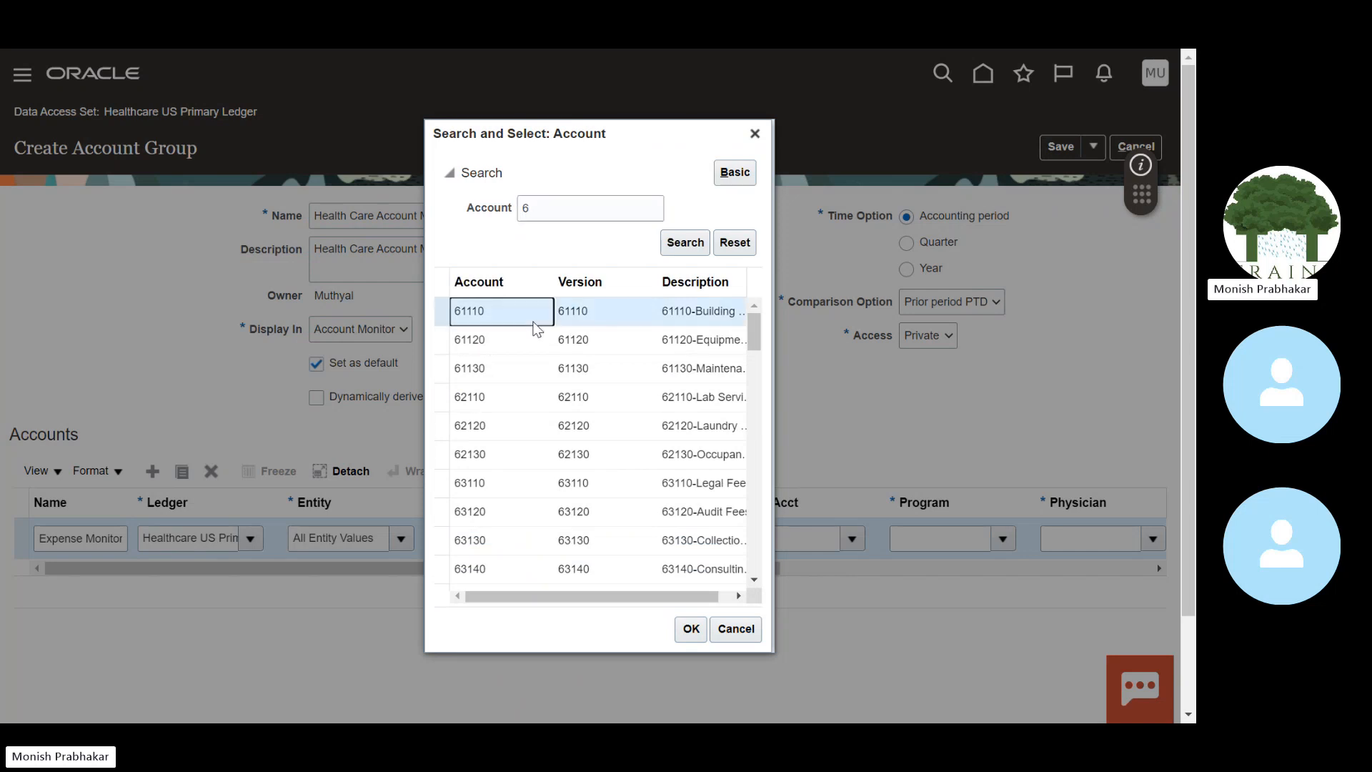
click(691, 629)
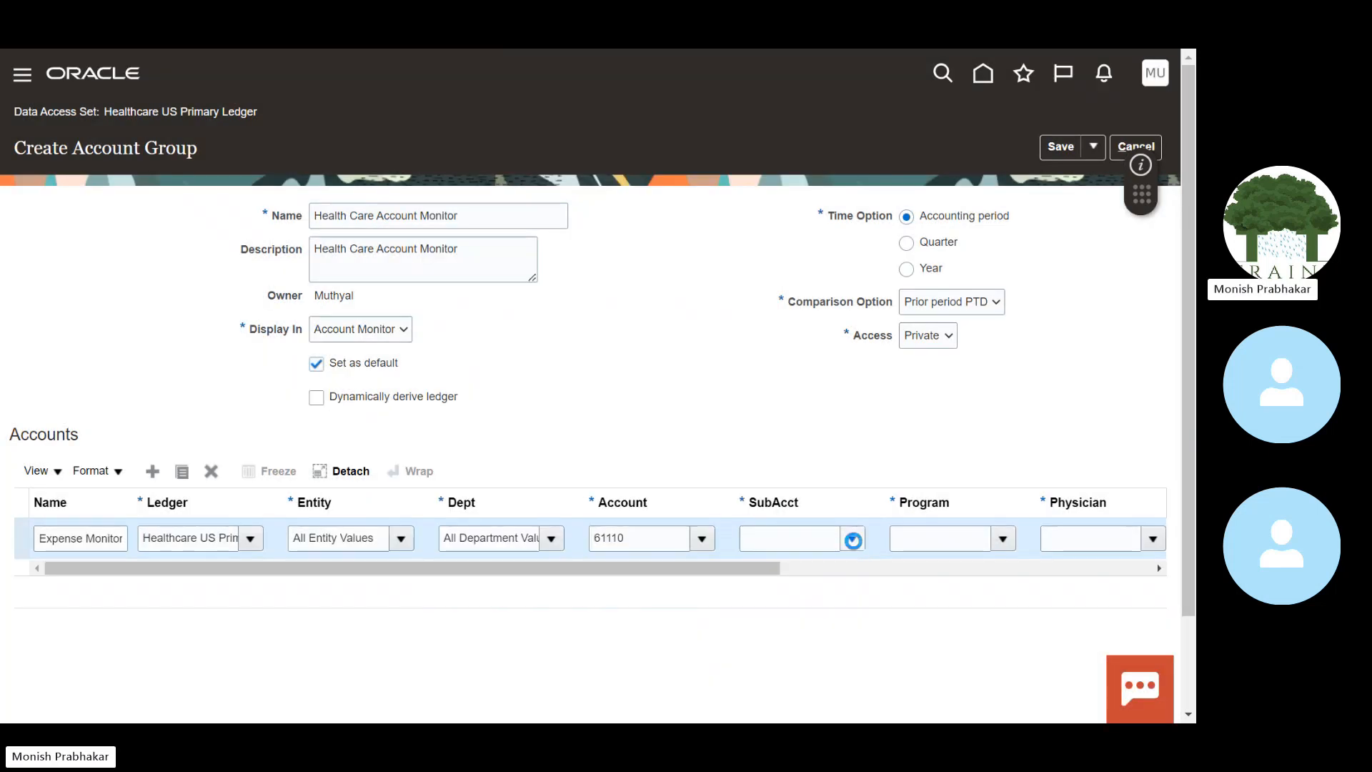
Step: Set sub account, program, physician, interfund and product to all values, then review access options
click(775, 258)
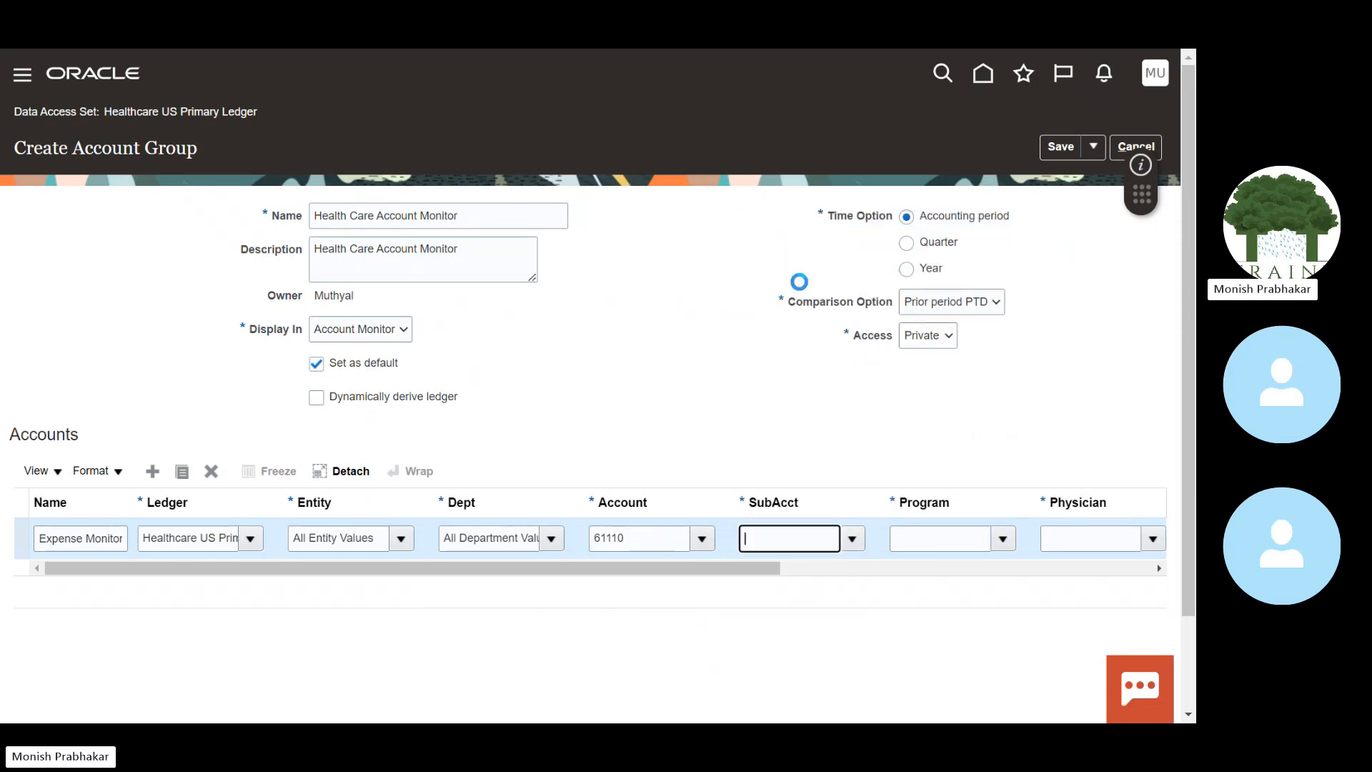
click(1001, 541)
click(872, 285)
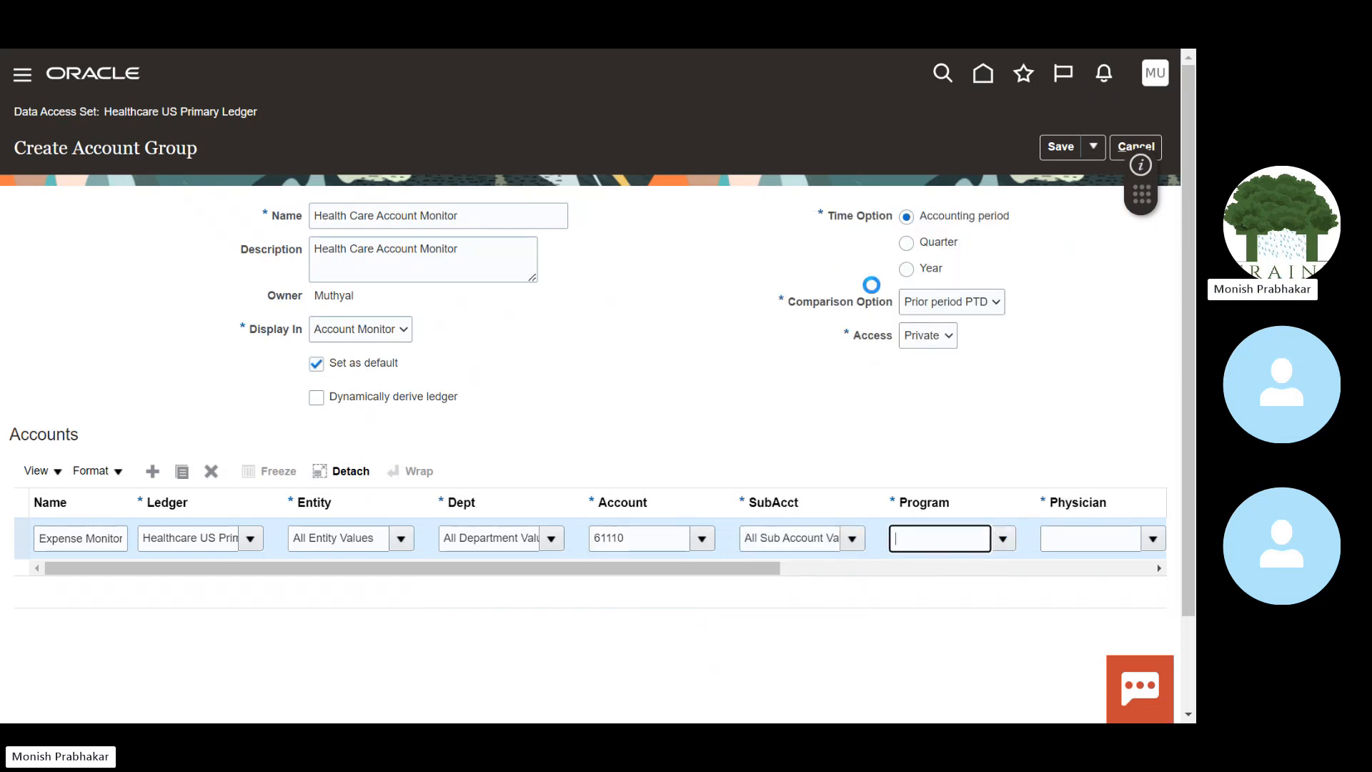
click(1153, 539)
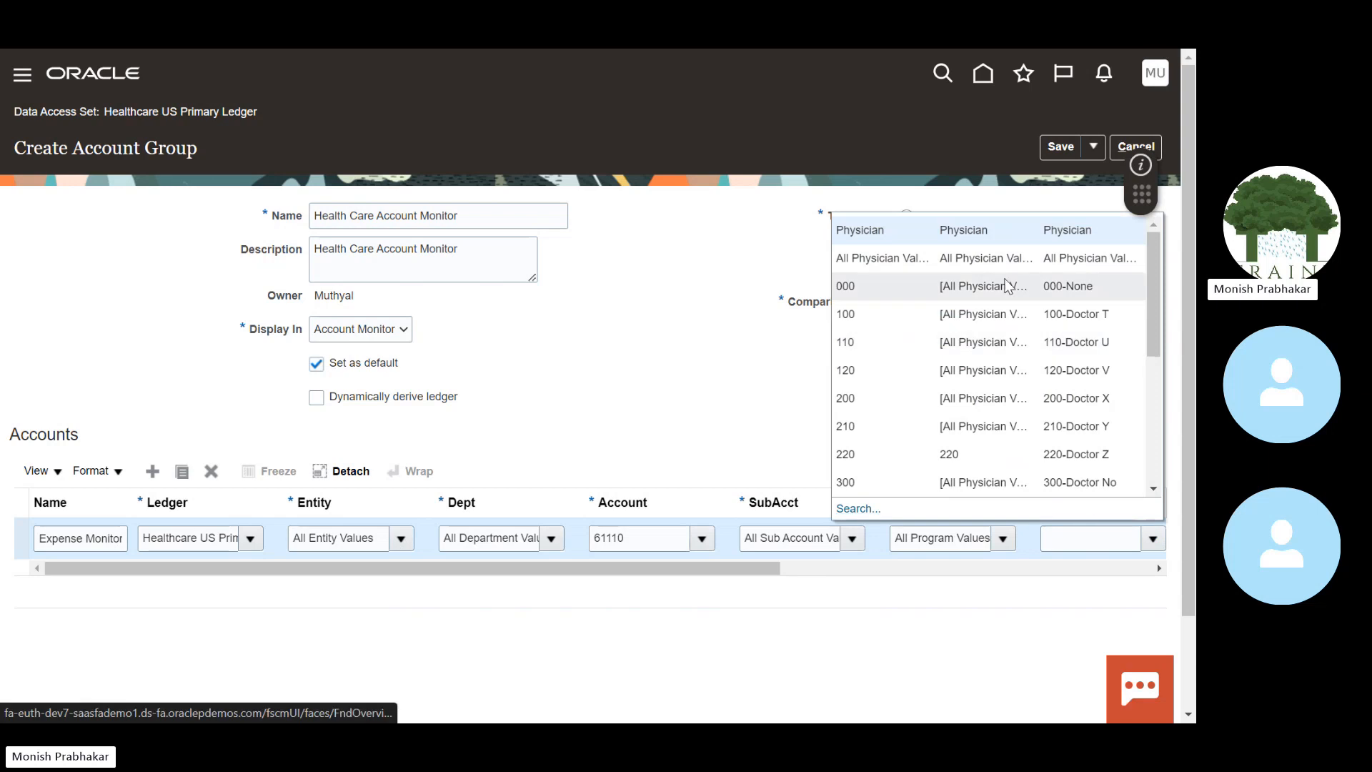
click(1001, 258)
drag(741, 568, 979, 569)
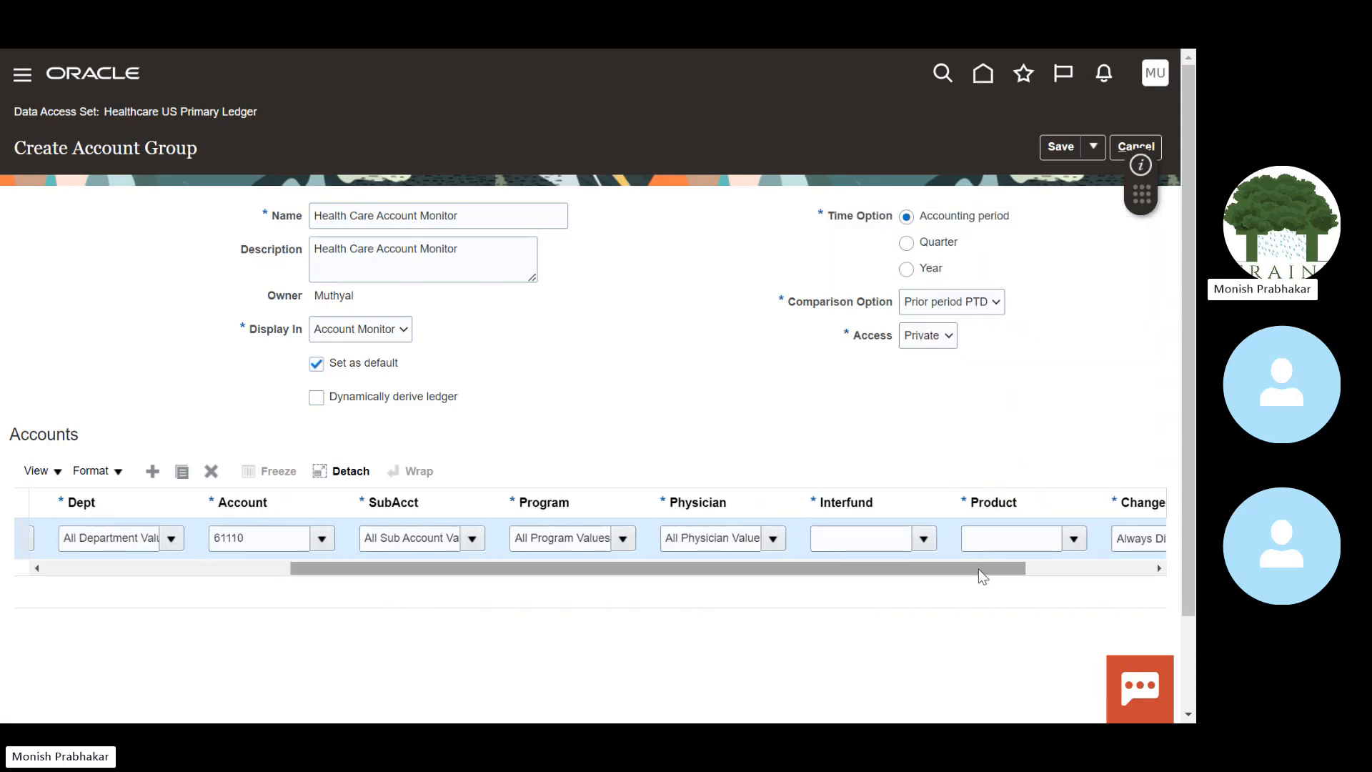
click(911, 540)
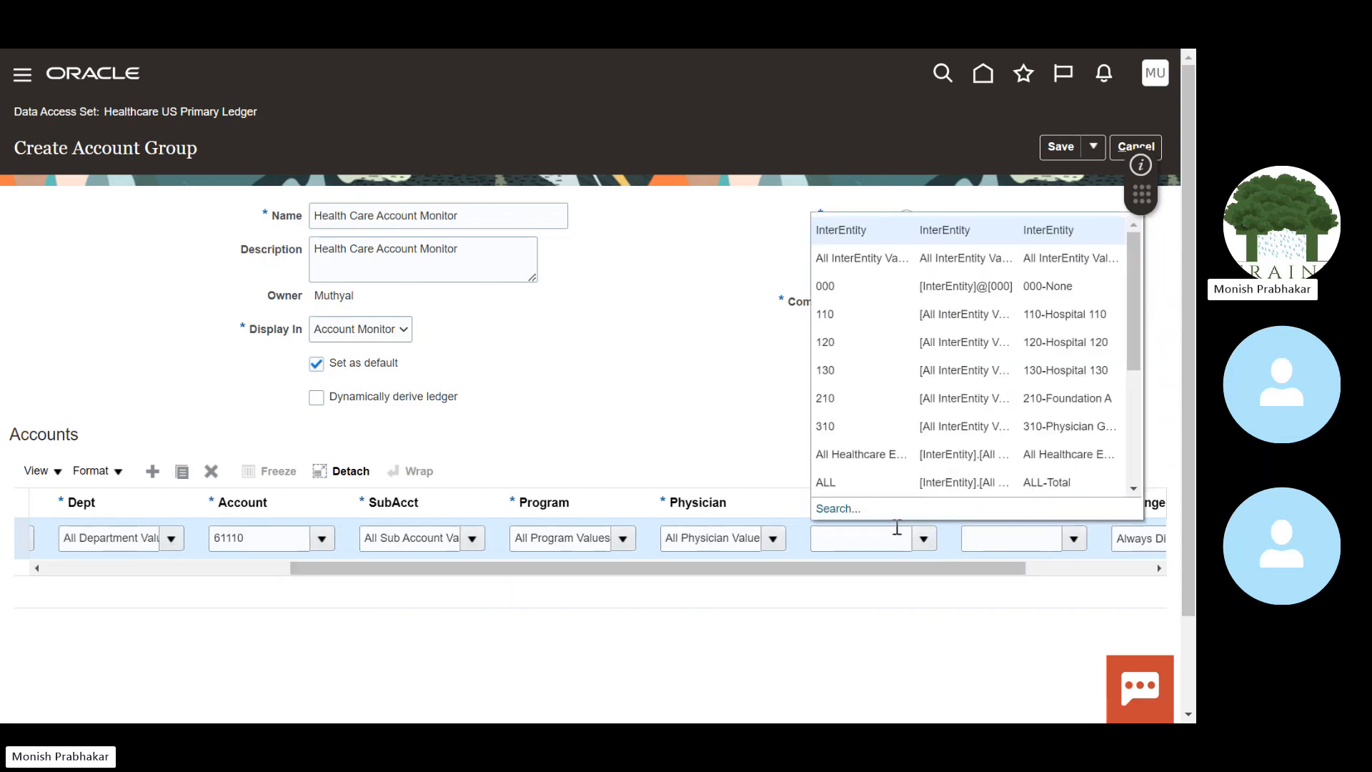
click(845, 247)
click(1076, 536)
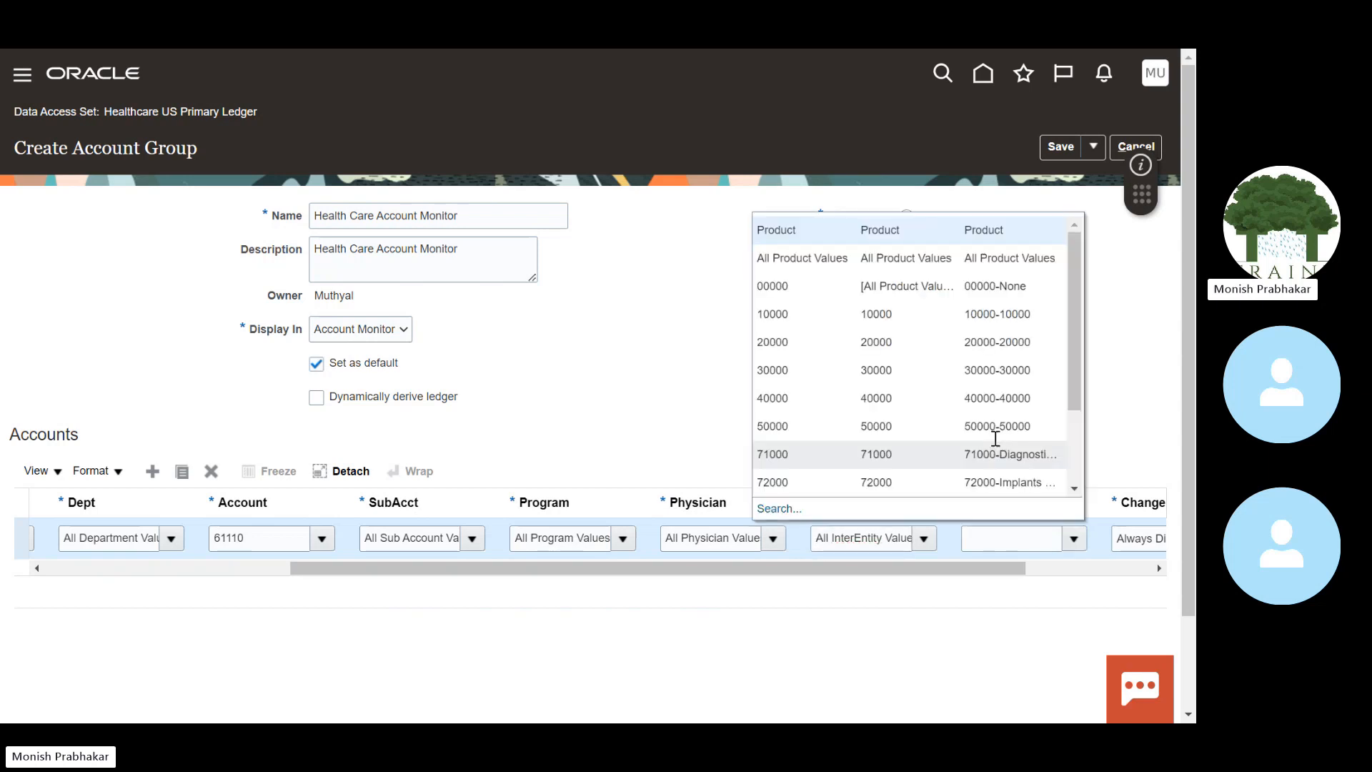
click(910, 266)
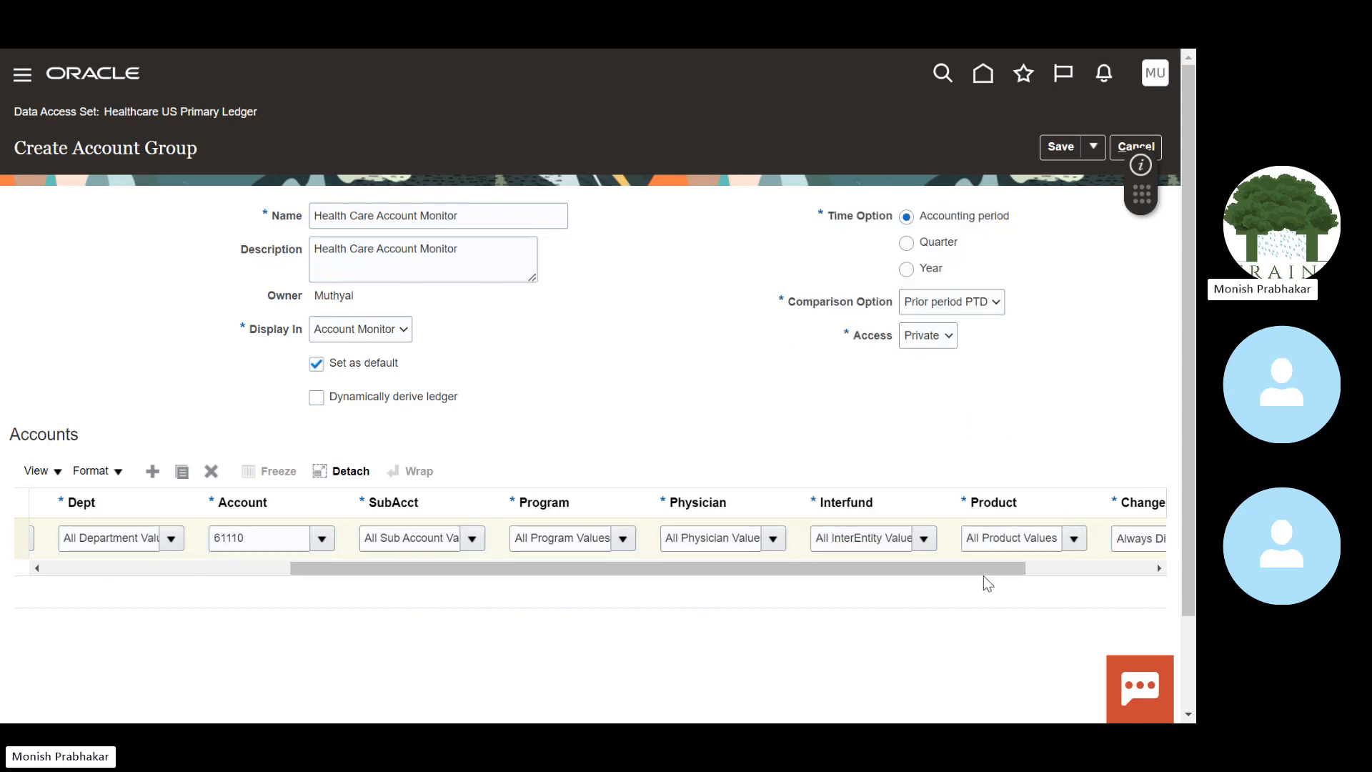
drag(984, 576, 282, 562)
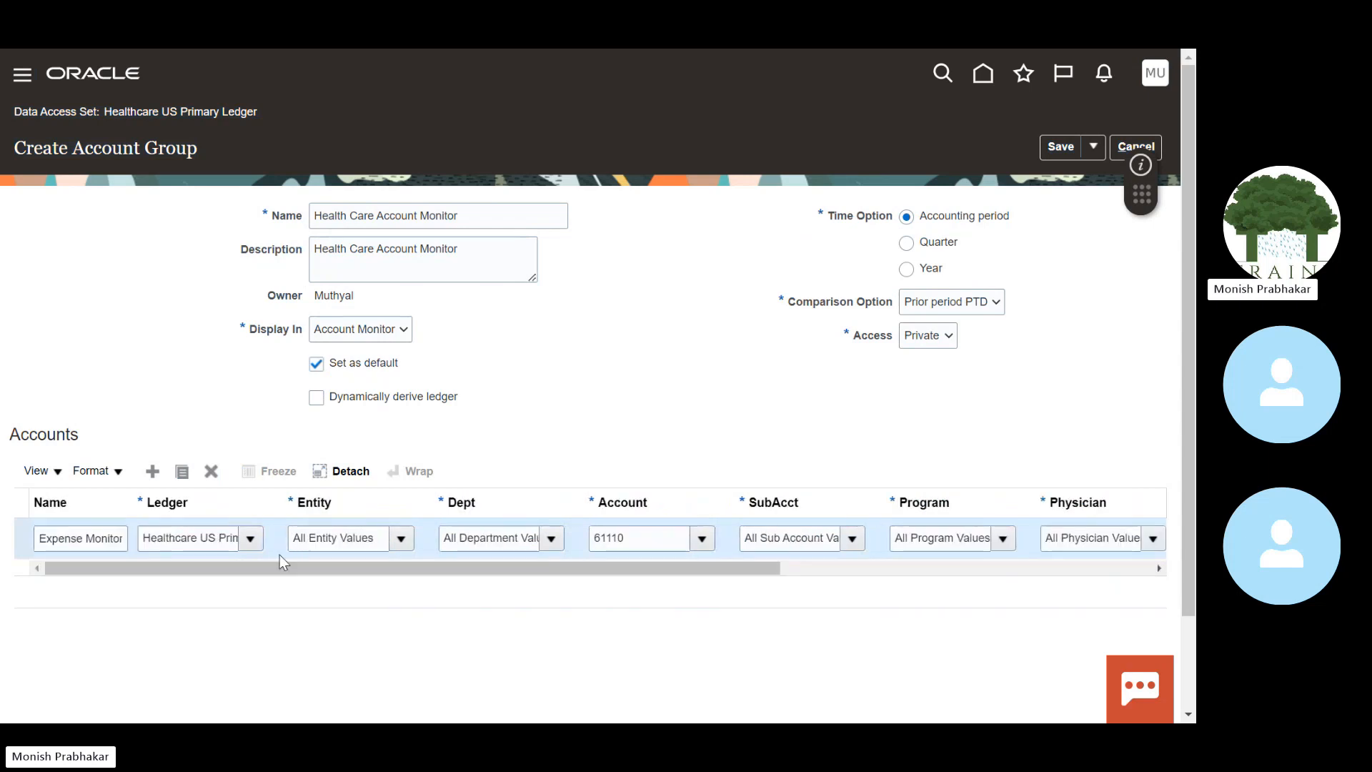
click(929, 336)
Step: Cancel the account group, widen the Account Monitor Name column, and select the FC - 120Blue Cross row
click(933, 337)
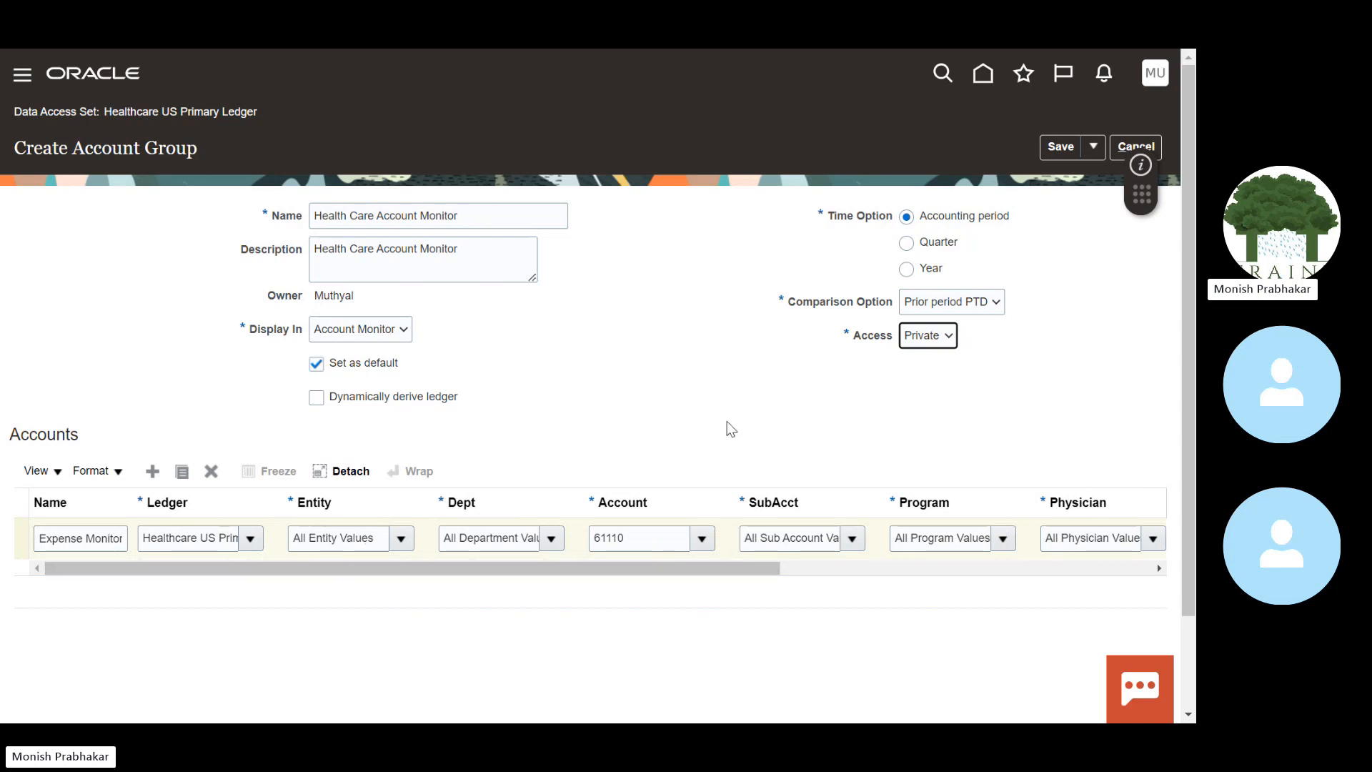
click(1136, 146)
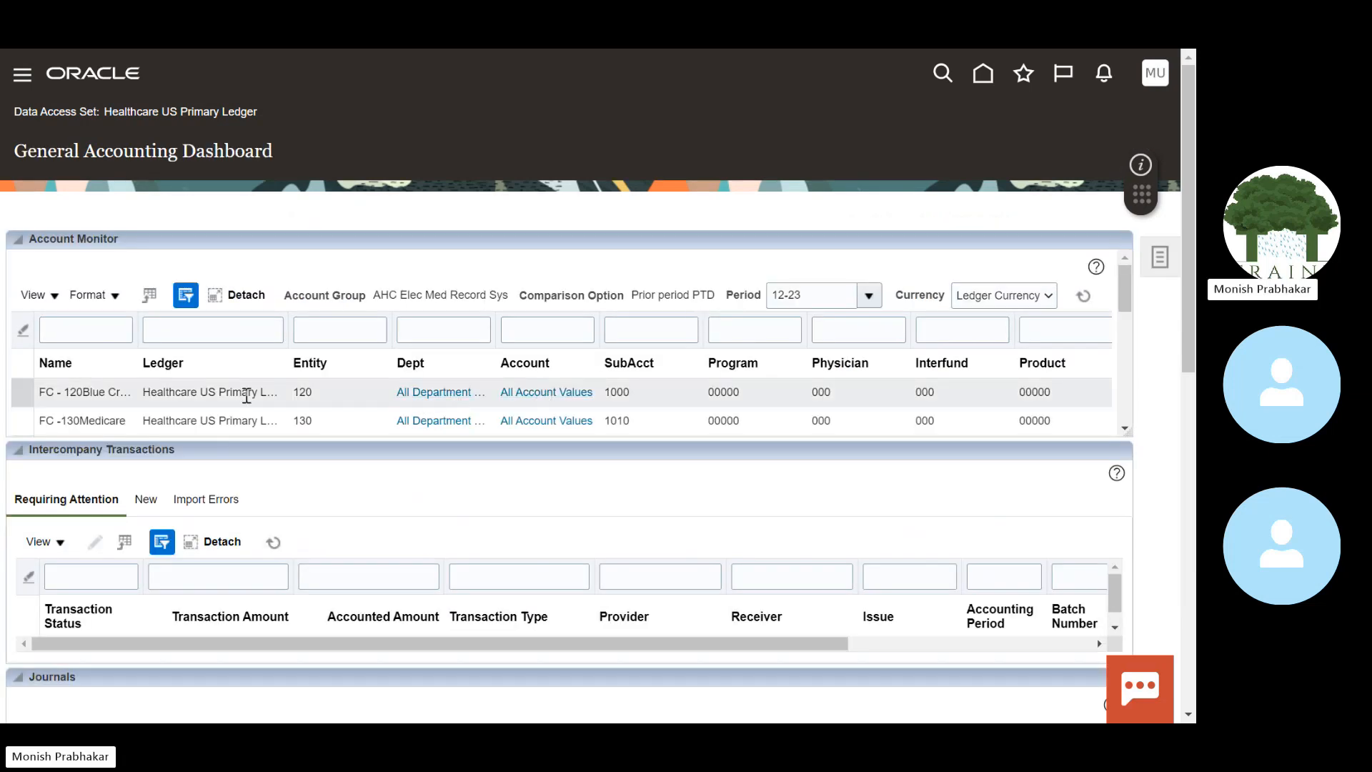
drag(183, 340, 220, 340)
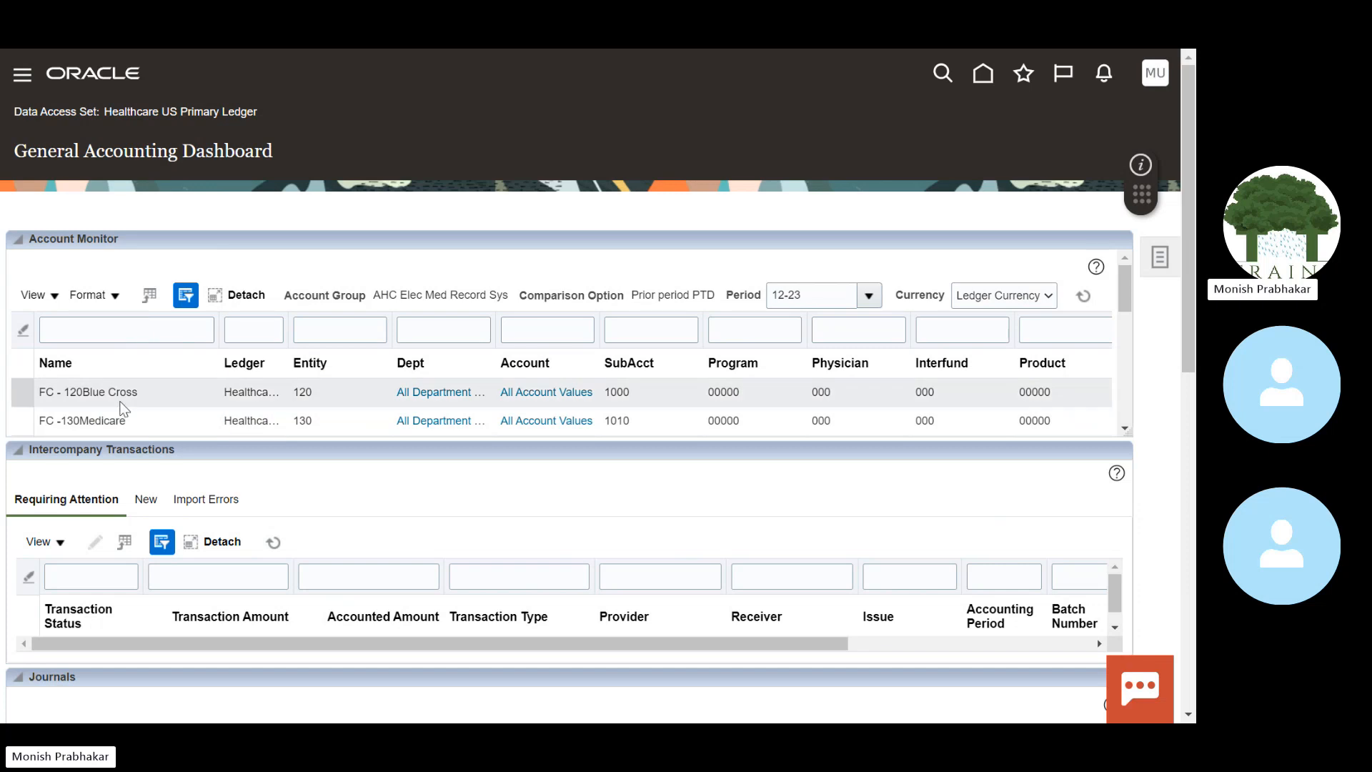
click(85, 399)
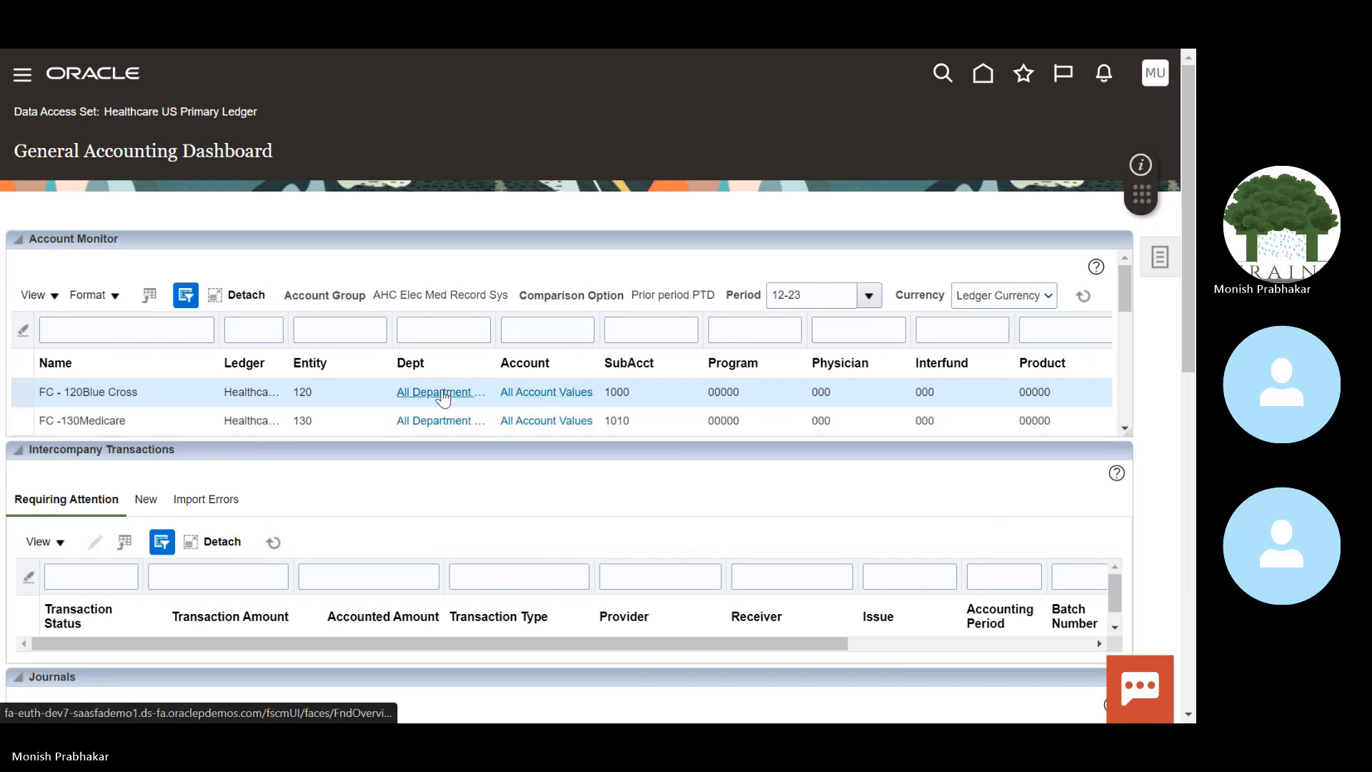
Step: Drill into that row's balances, review 12-23 versus 11-23 changes, and return to the dashboard
click(511, 398)
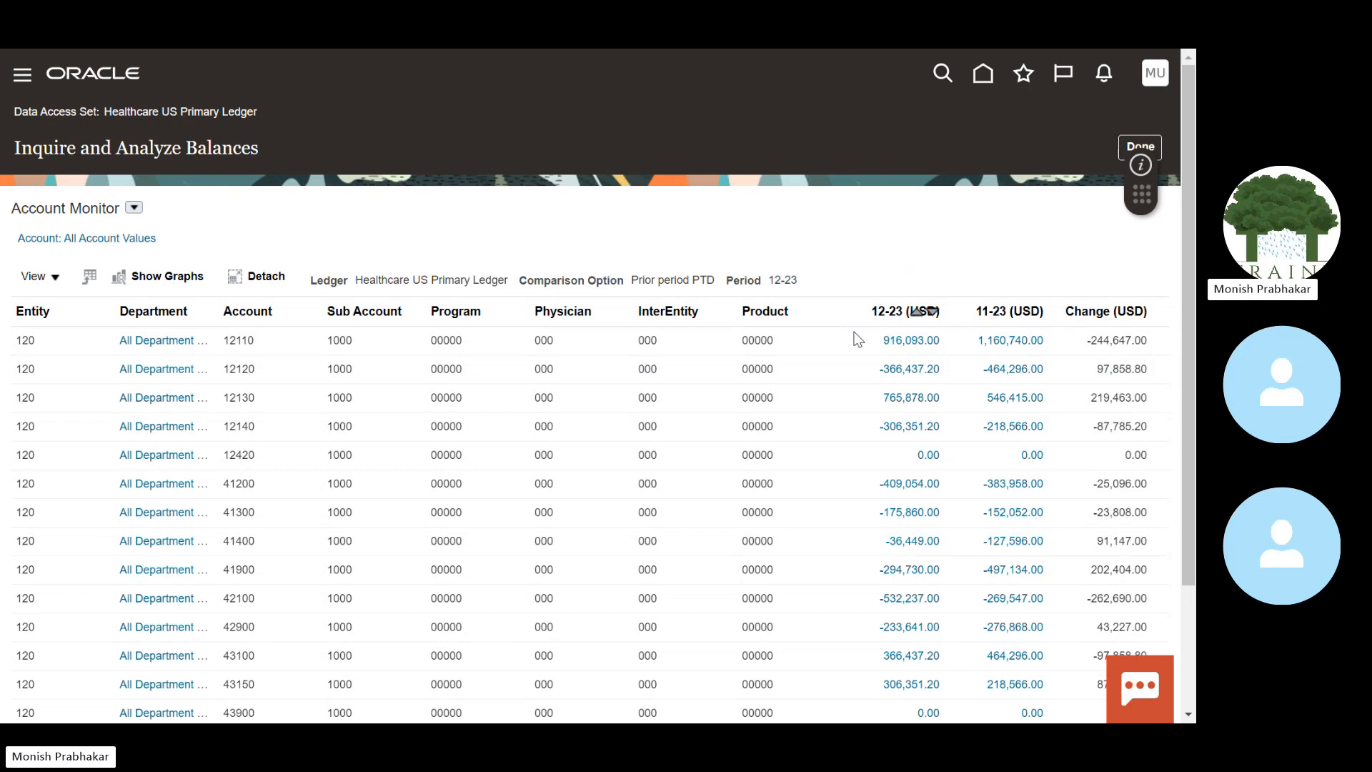
mouse_move(242, 337)
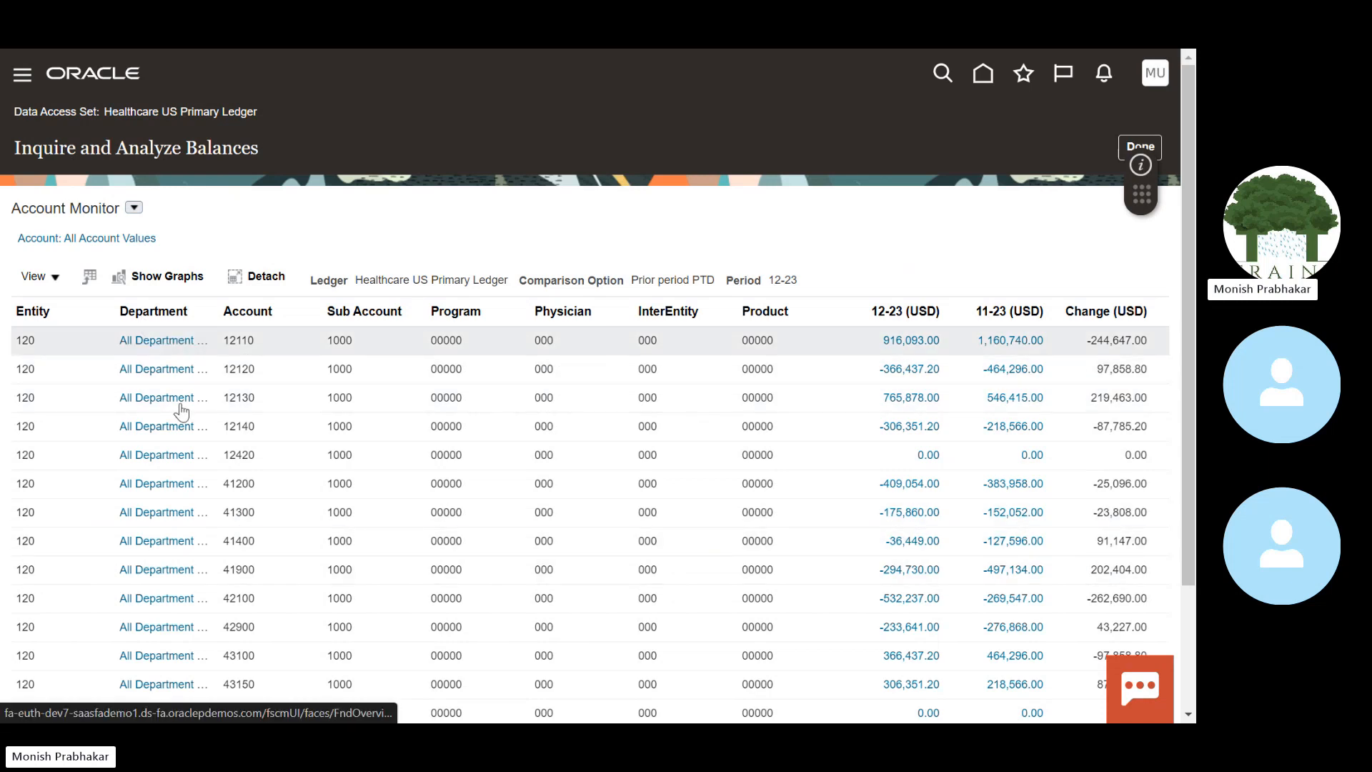
mouse_move(1188, 335)
mouse_down()
mouse_move(1191, 498)
mouse_move(1187, 351)
mouse_up()
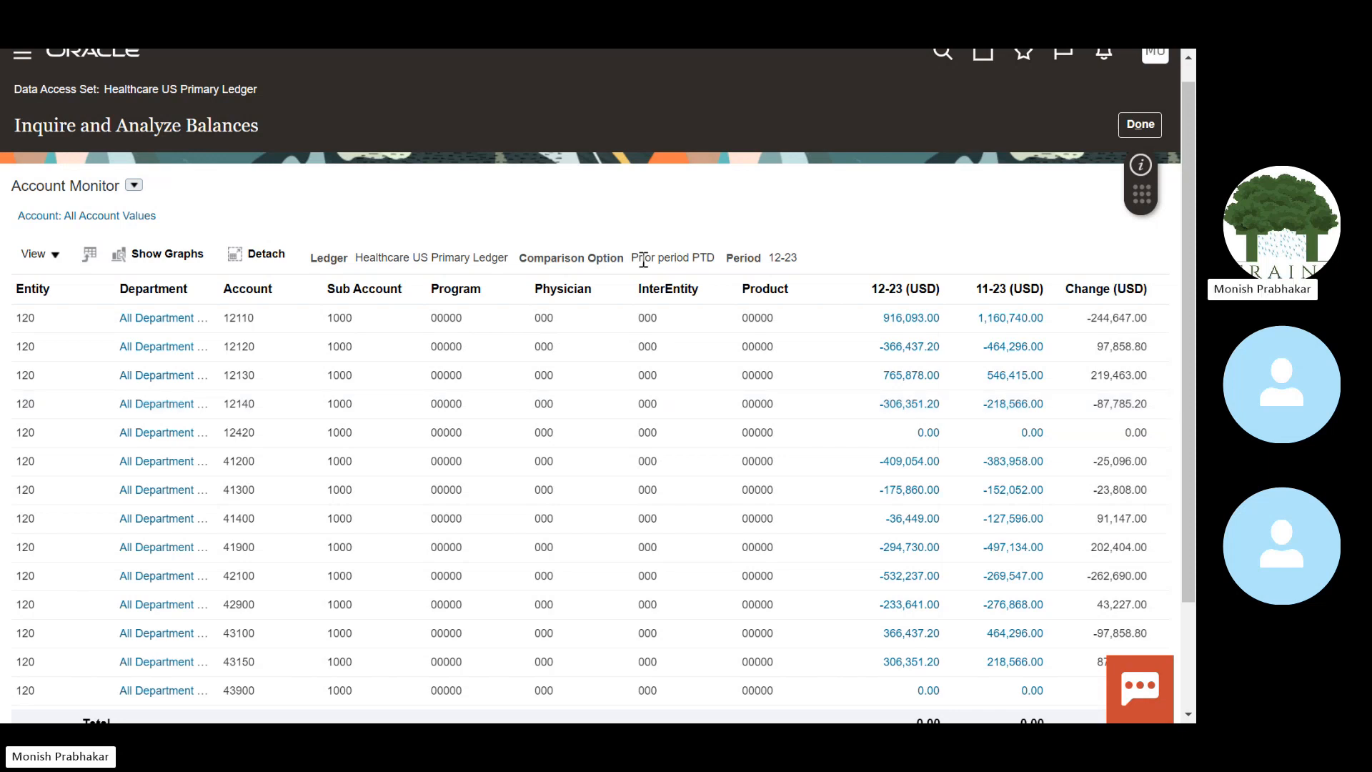
drag(630, 259, 712, 257)
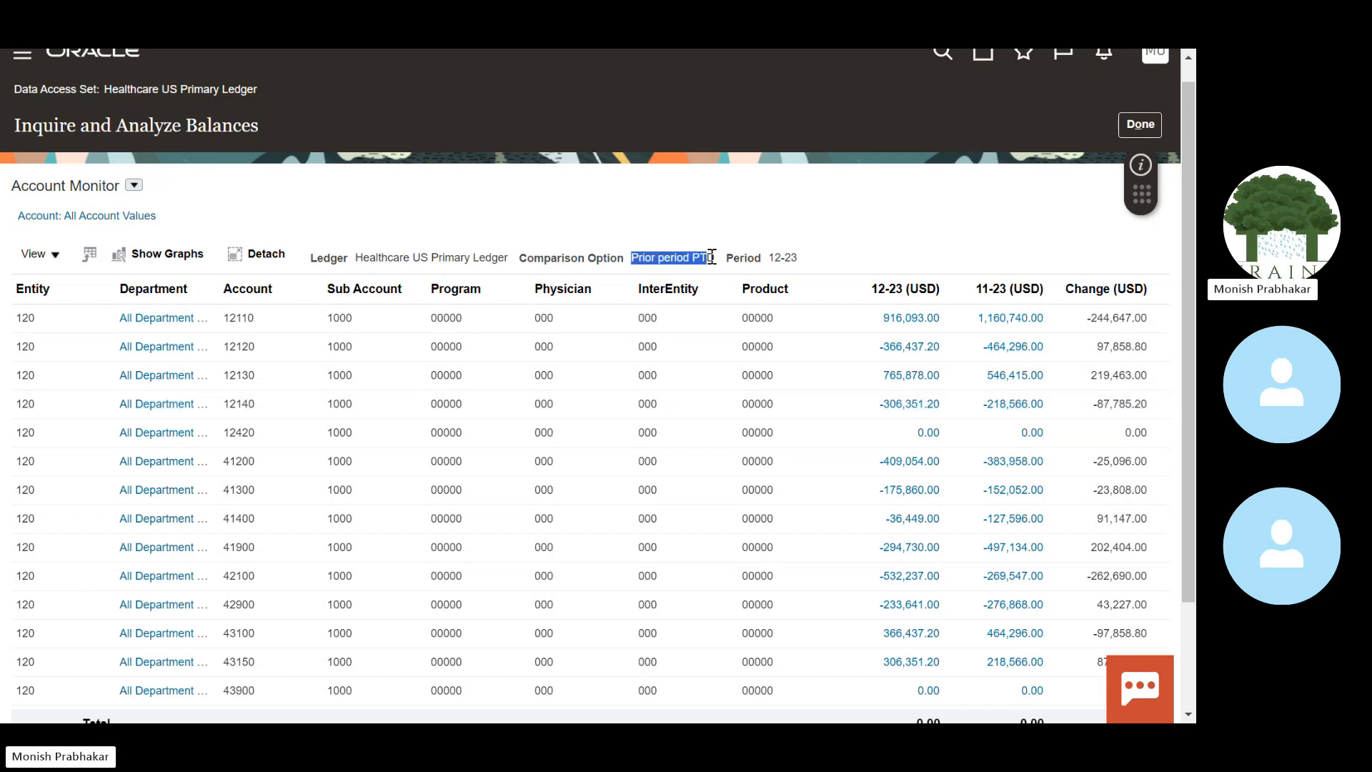
click(1141, 123)
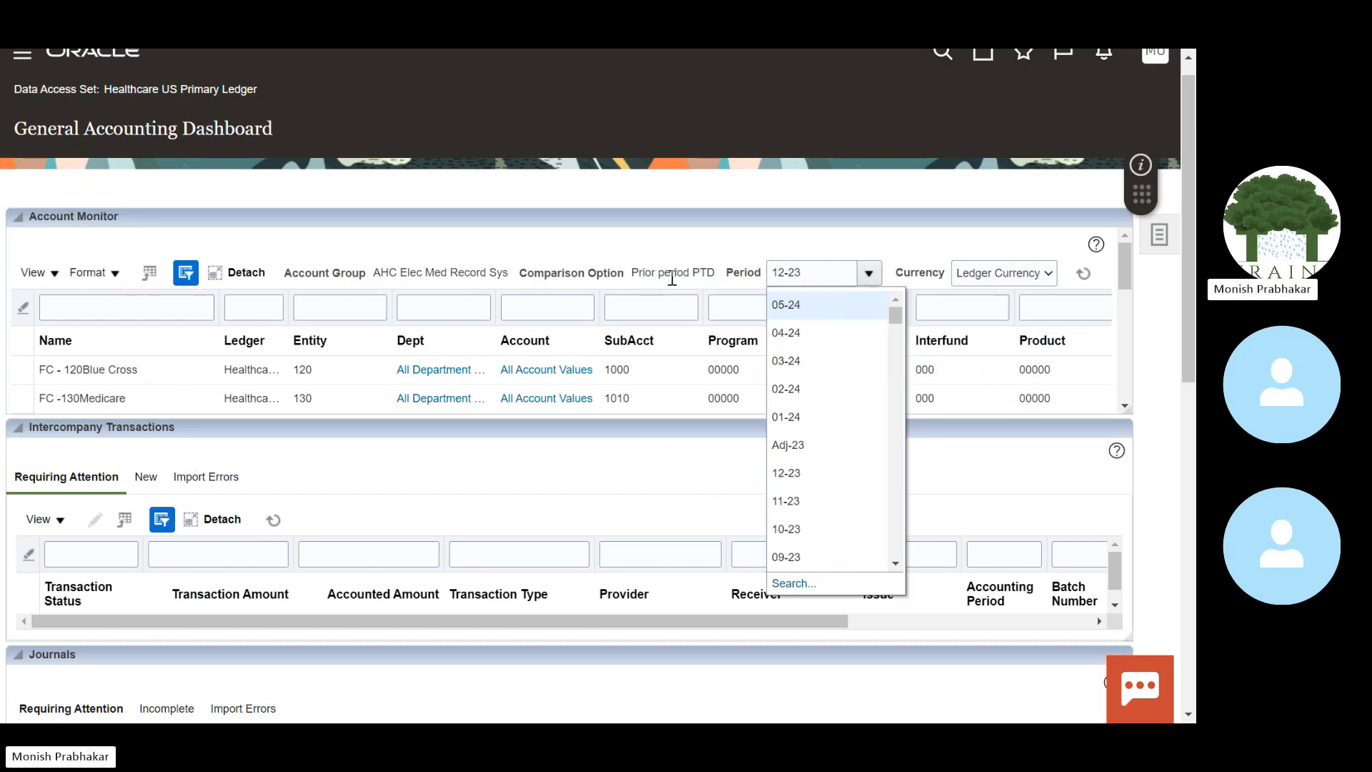
Step: Switch the Account Monitor to period 05-24, review the 0.00 department balances, and return
click(731, 242)
click(868, 283)
click(797, 309)
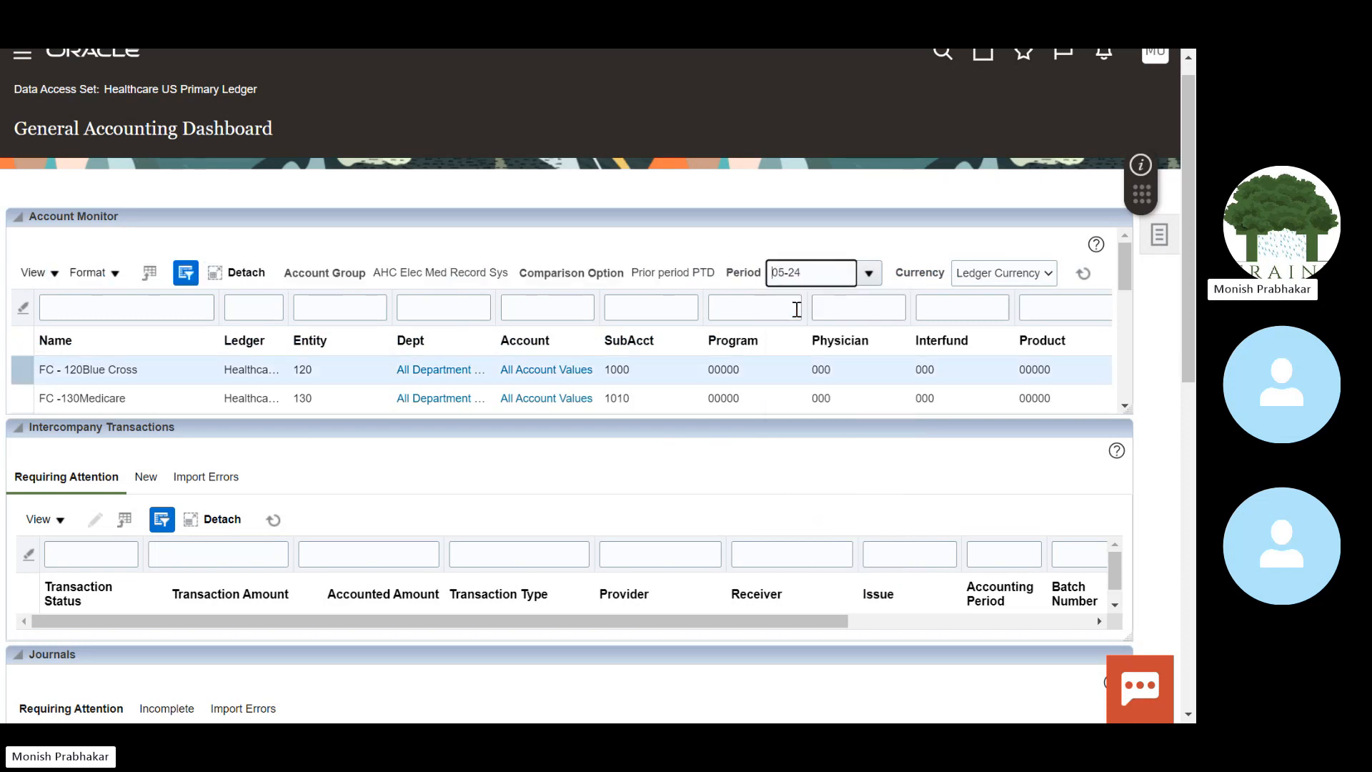
click(420, 368)
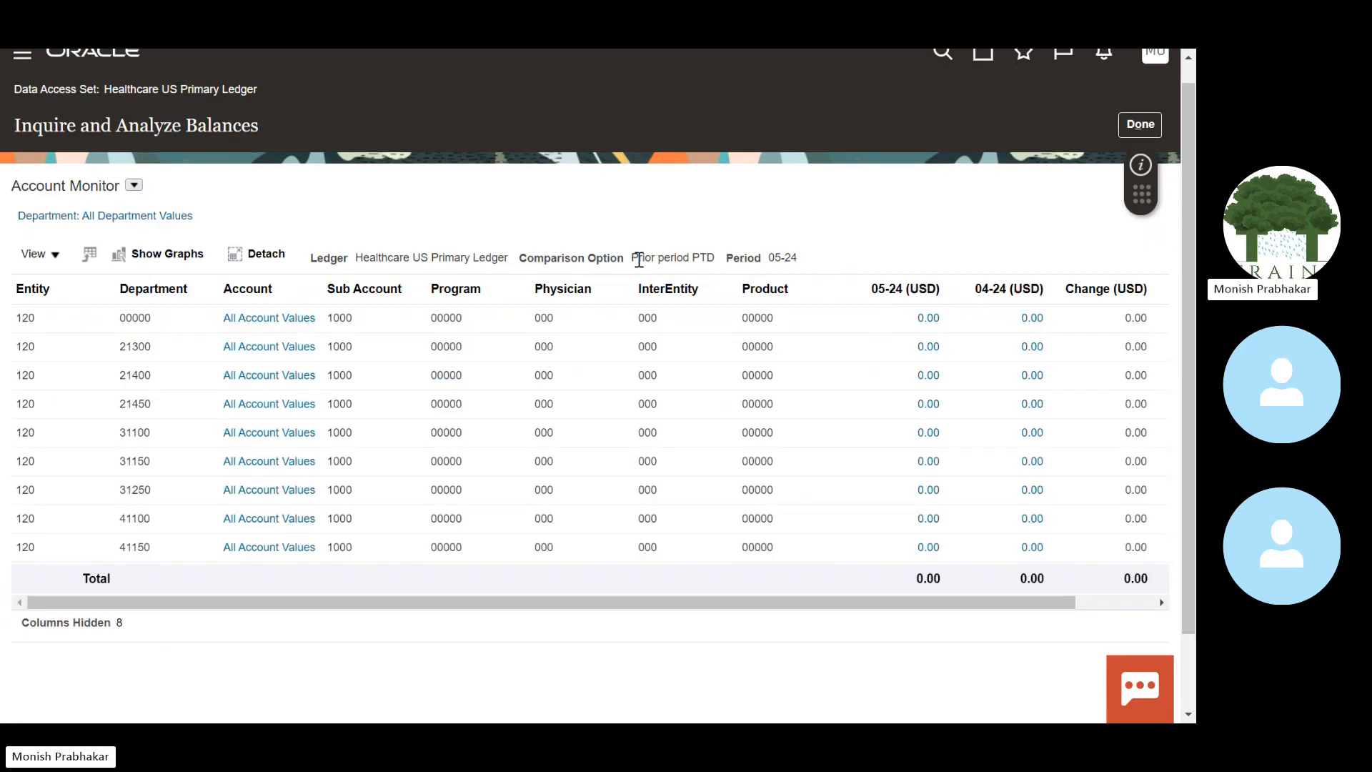
drag(633, 259, 711, 267)
click(1141, 125)
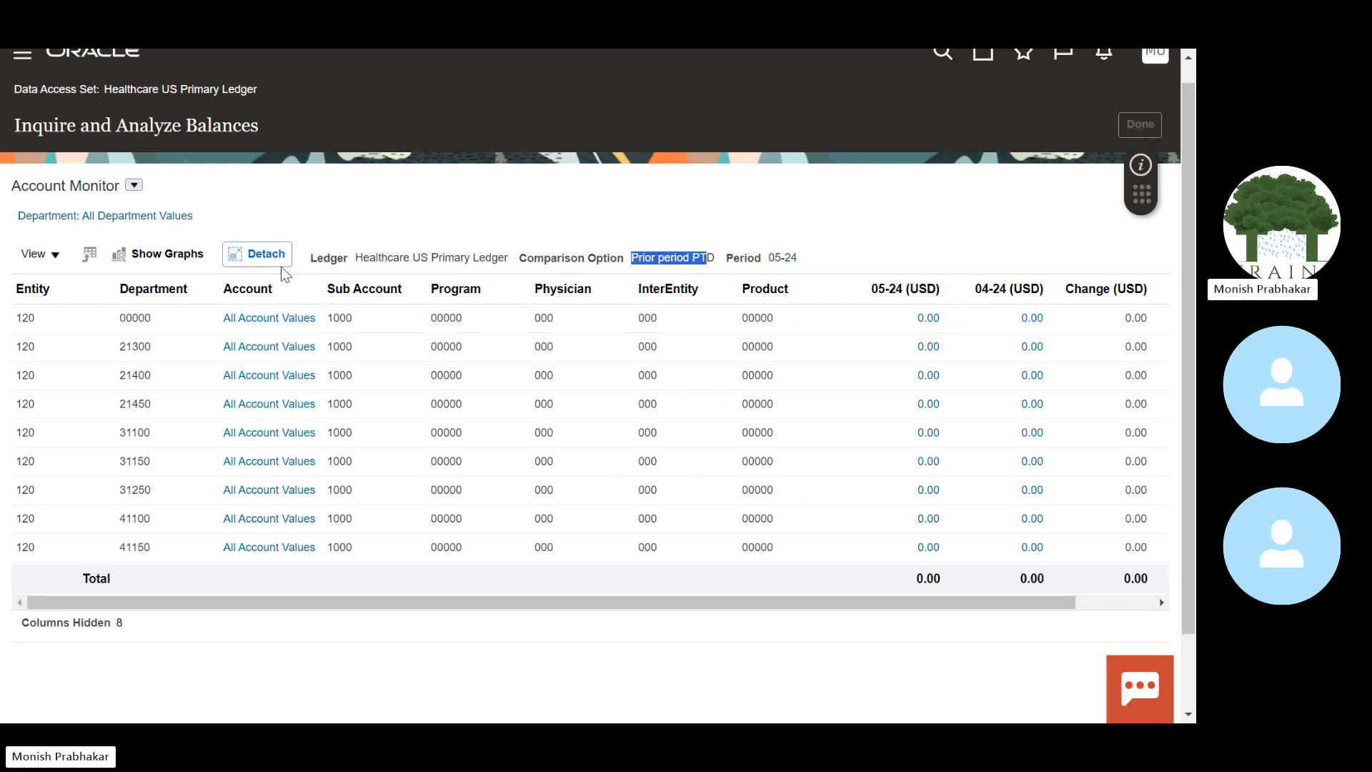
Step: Switch the Account Monitor to the Medical Supplies group and drill into account 55000 balances
click(34, 272)
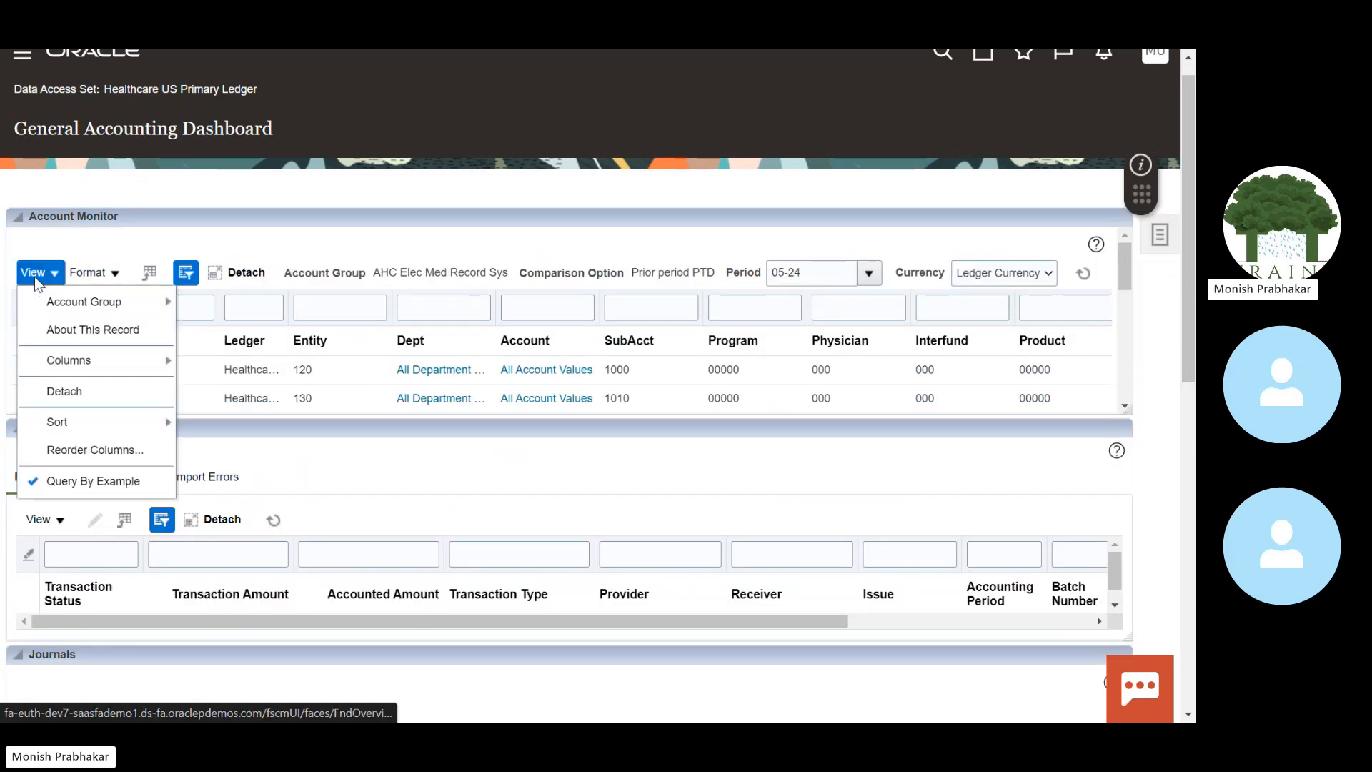
mouse_move(63, 309)
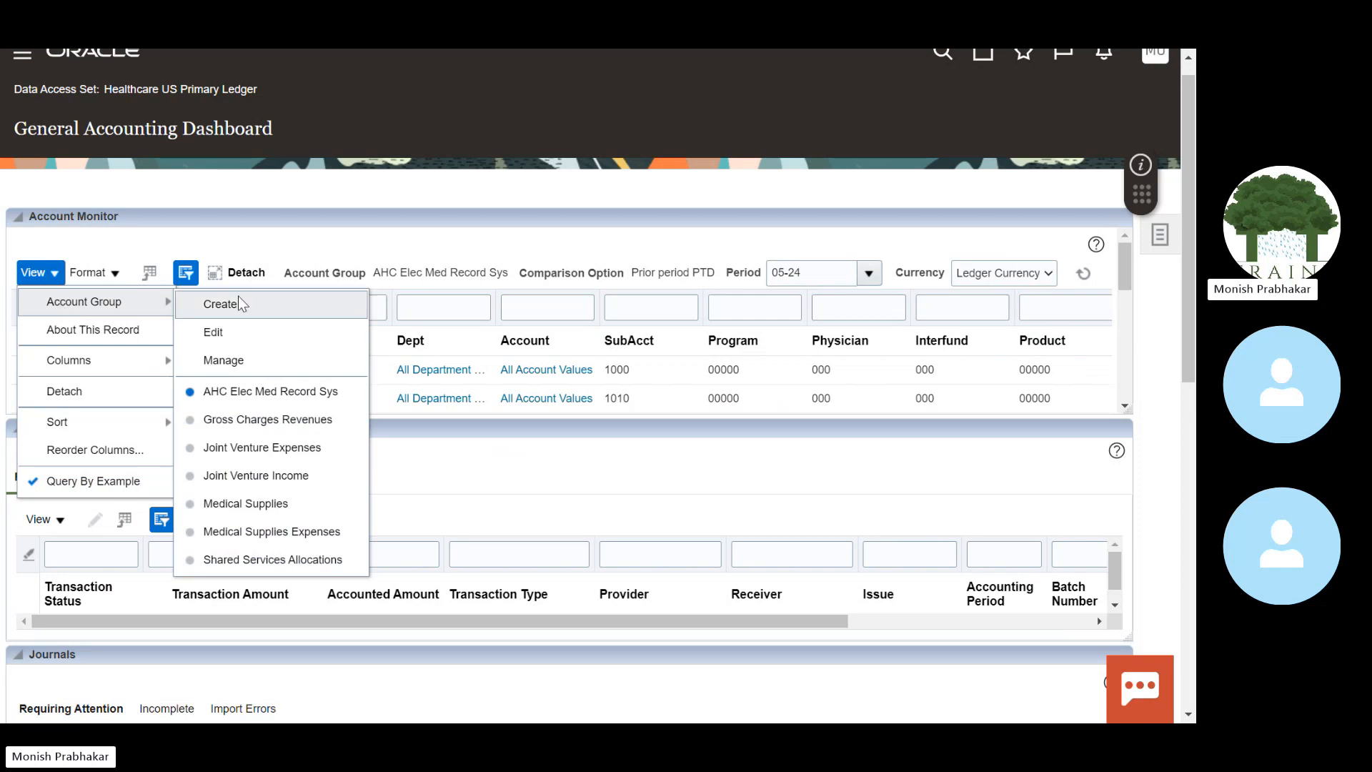
click(237, 503)
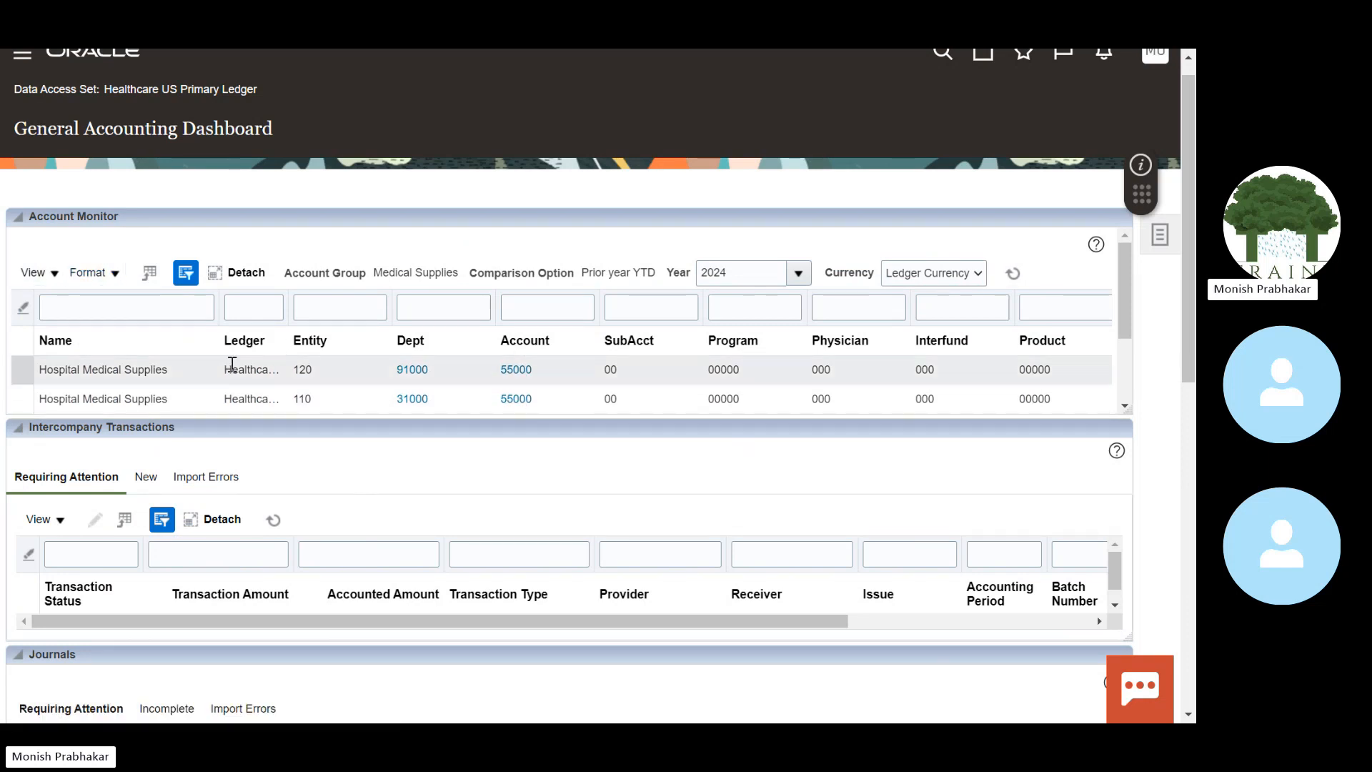
click(166, 374)
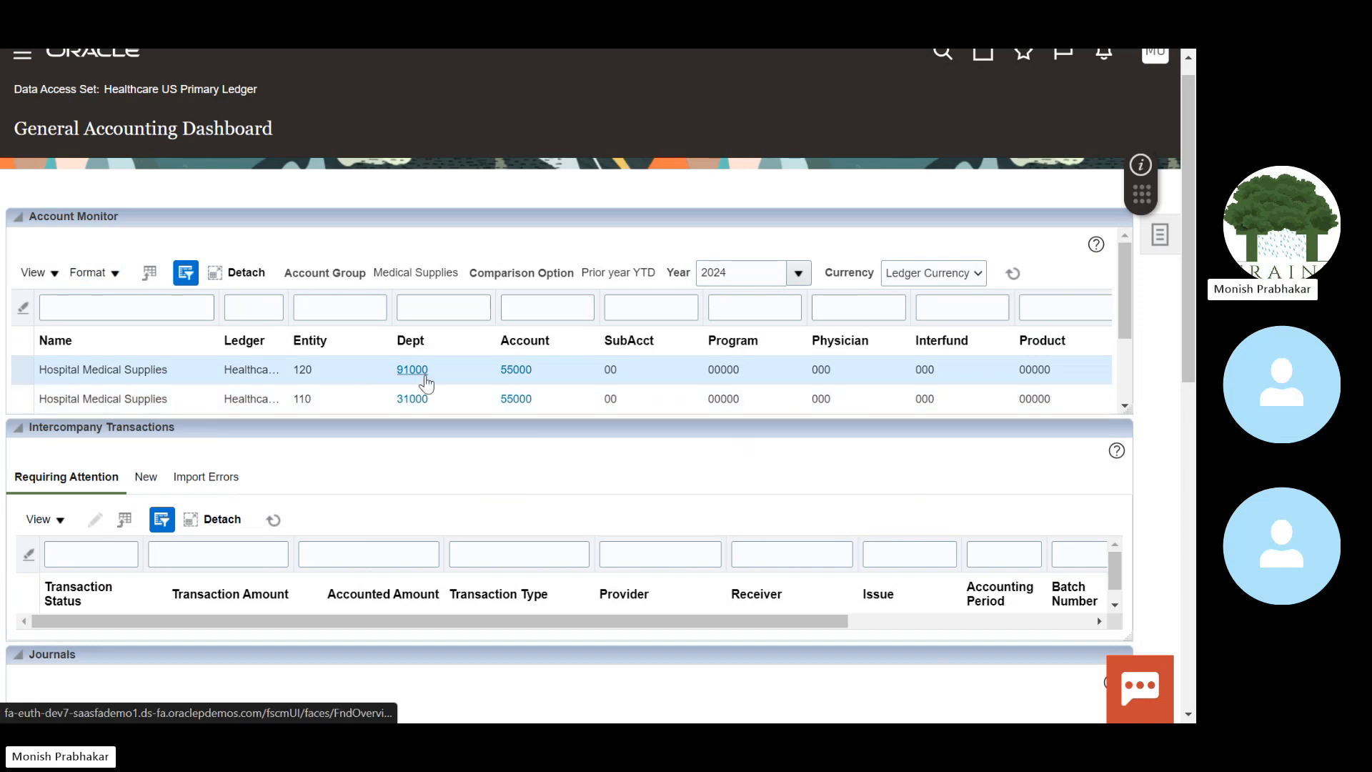
click(522, 371)
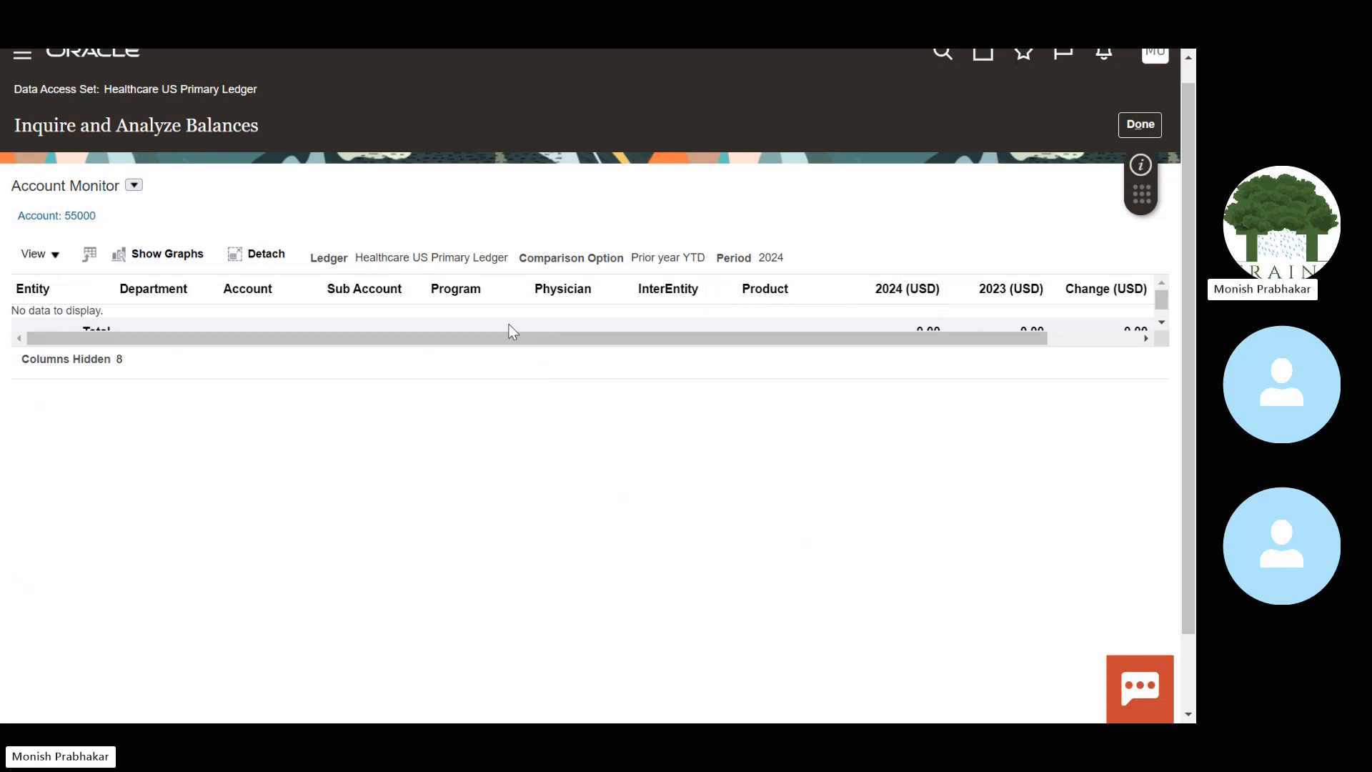
click(1141, 127)
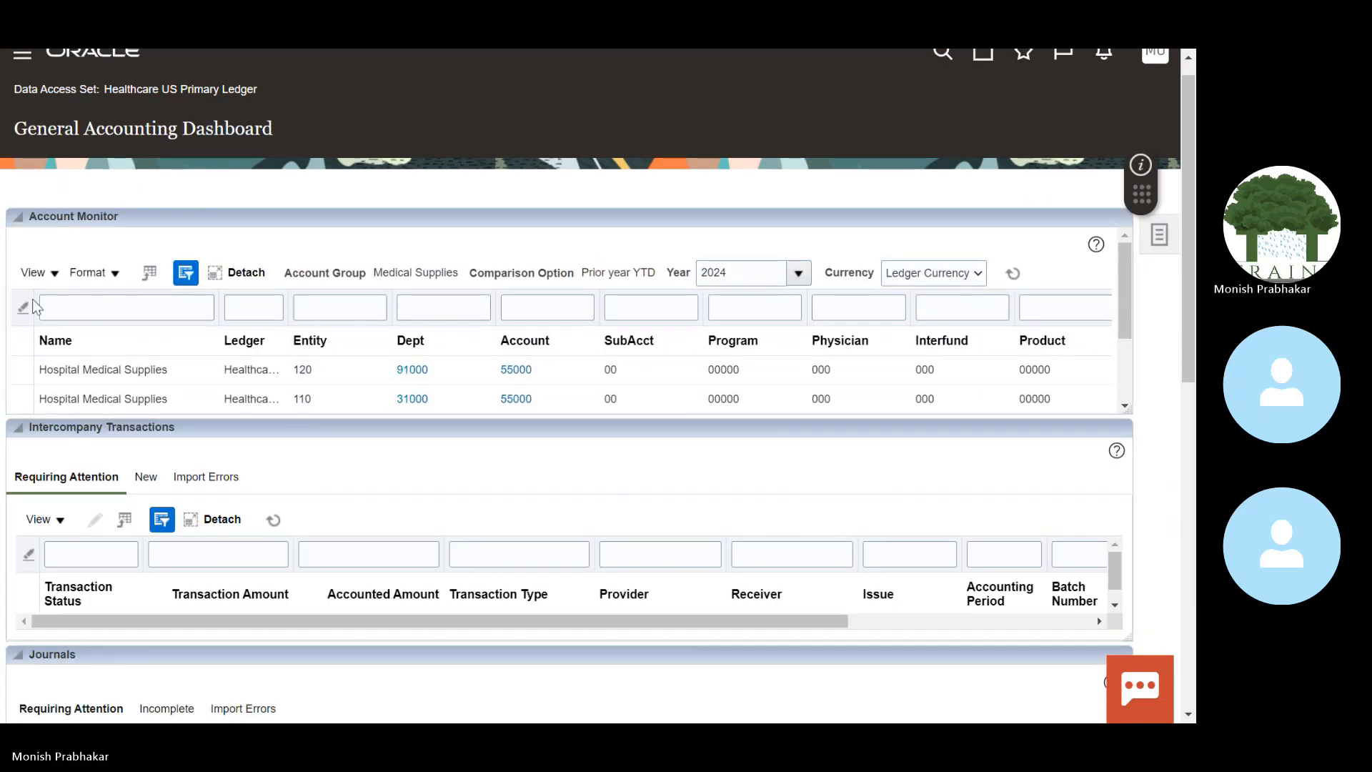
Step: Scroll the Account Monitor right and open the second row's 2024 detail balances for account 55000
click(63, 273)
click(295, 215)
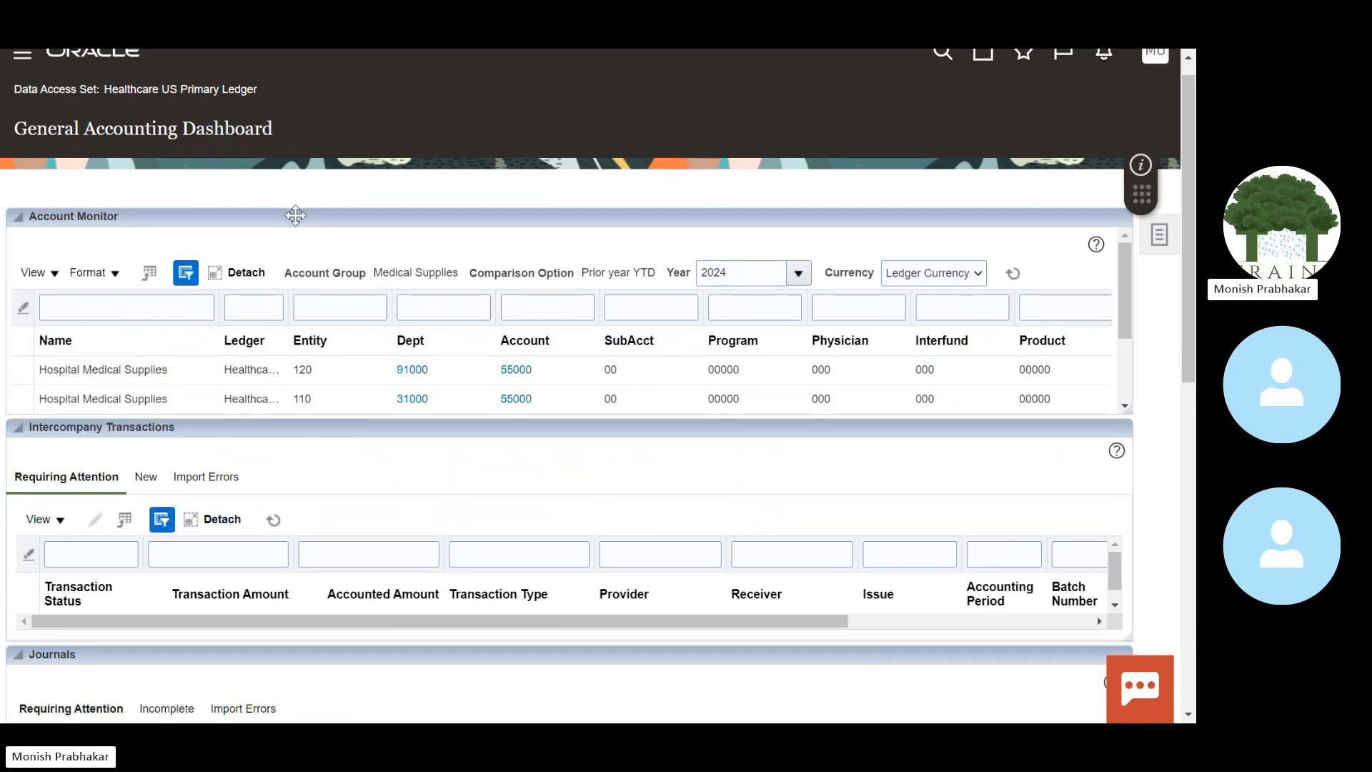
click(46, 272)
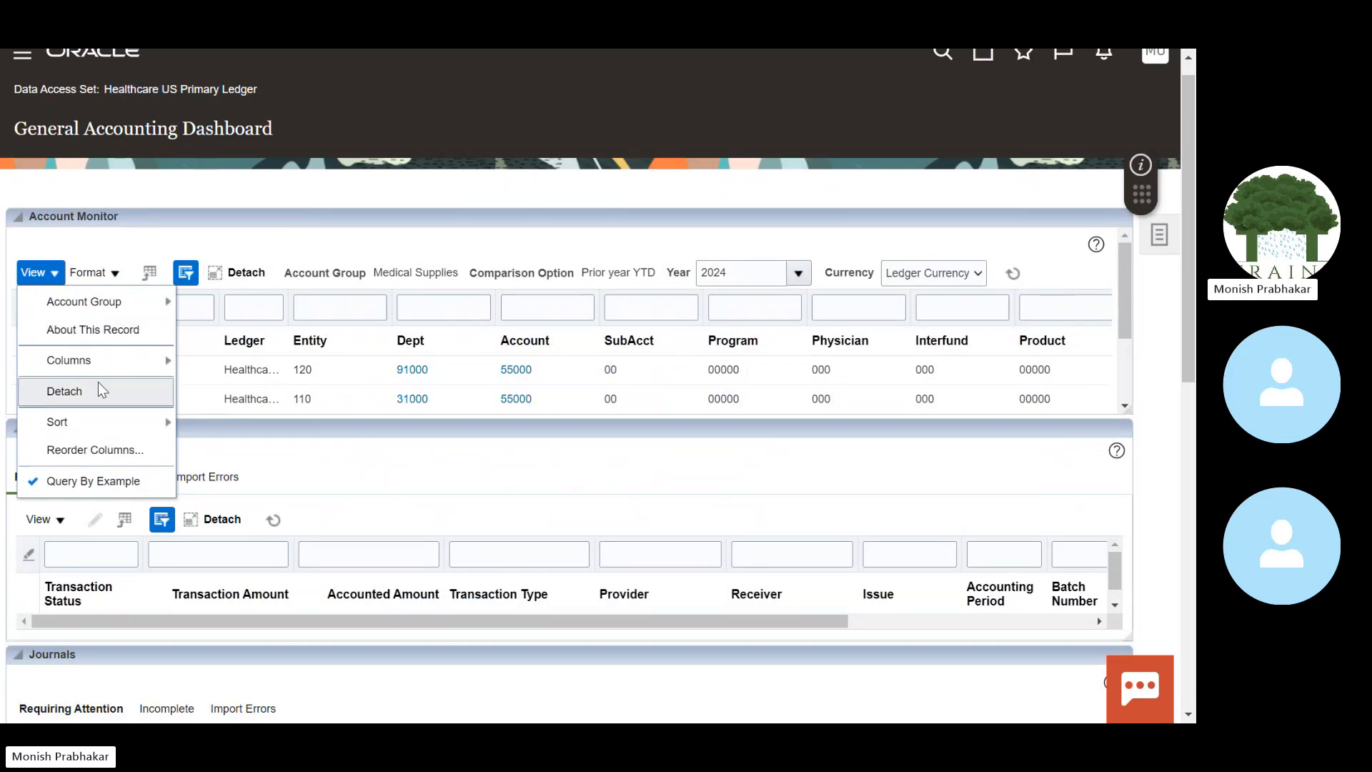
click(337, 219)
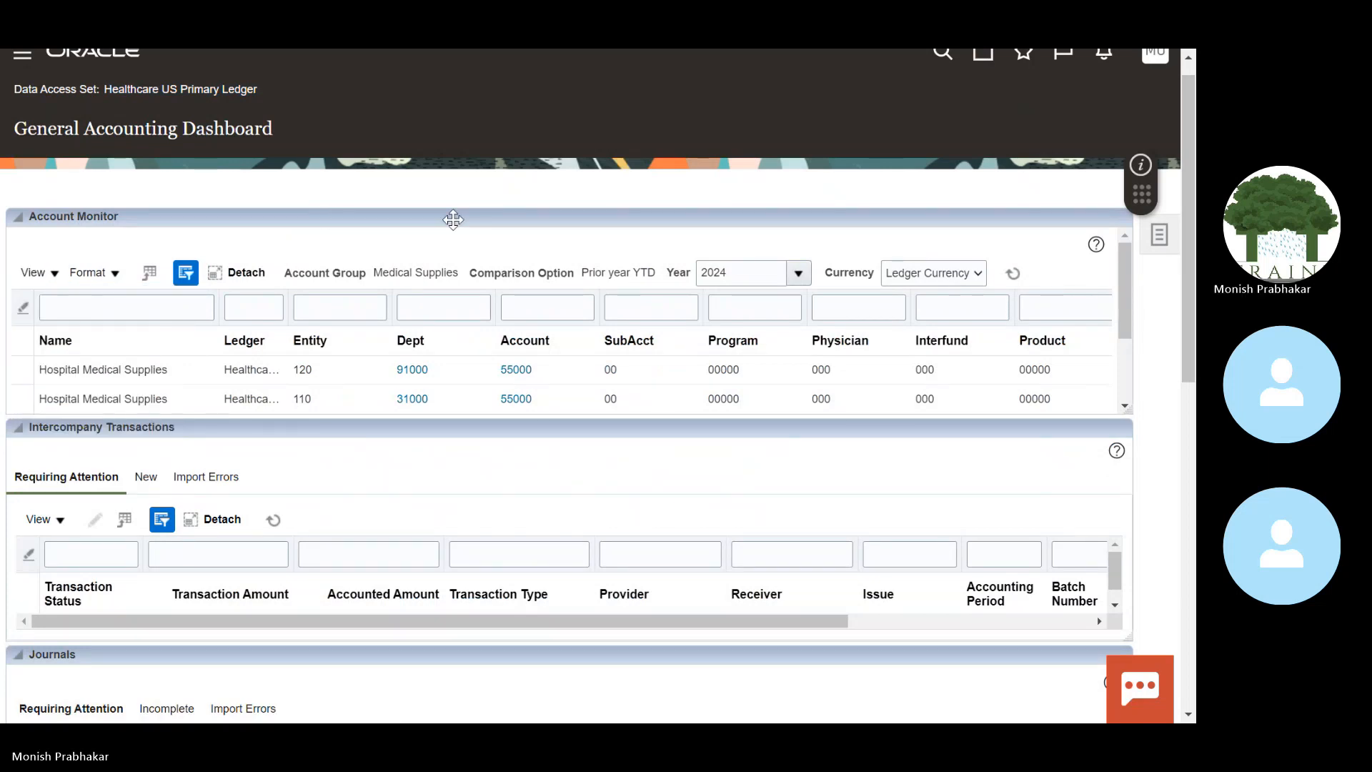
scroll(1128, 300, down, 1)
mouse_move(1132, 349)
mouse_down()
mouse_move(1131, 375)
mouse_move(1120, 286)
mouse_move(1121, 330)
mouse_up()
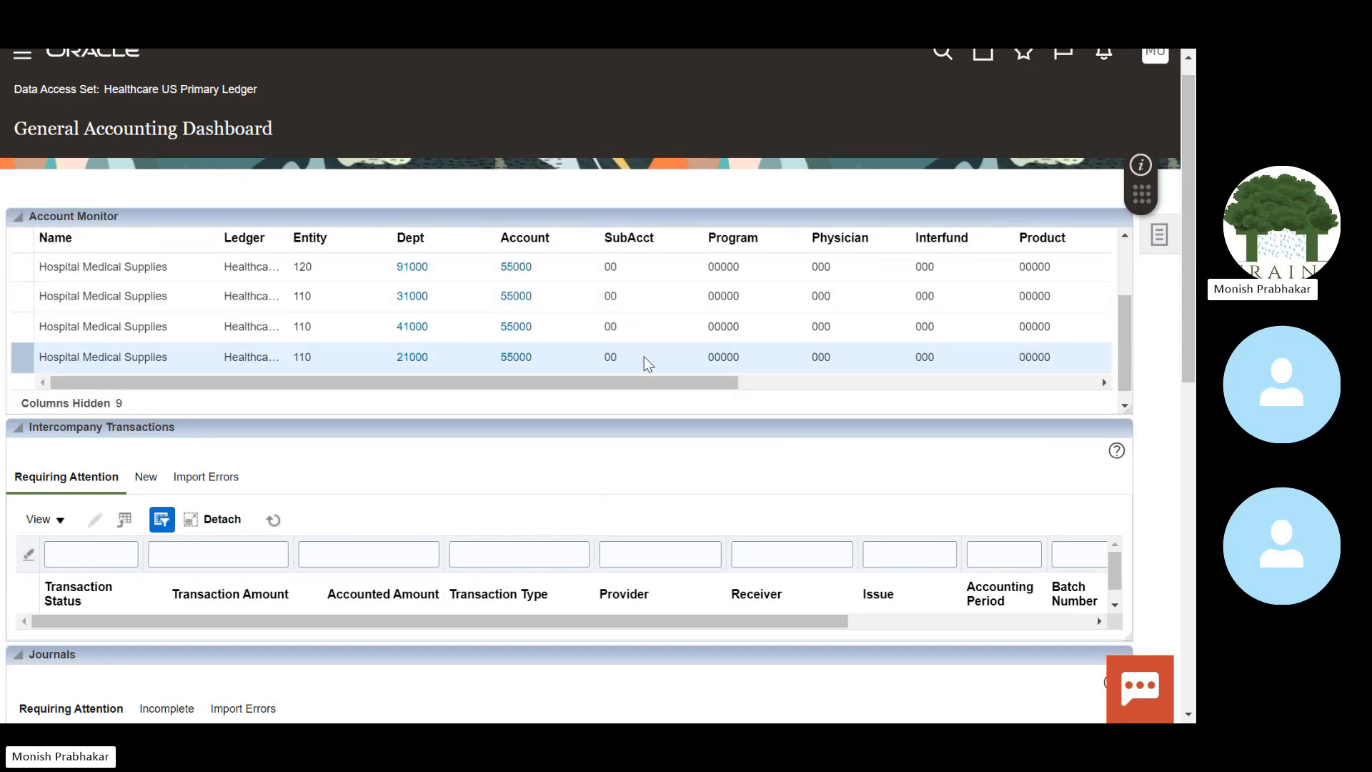
drag(646, 384, 1125, 356)
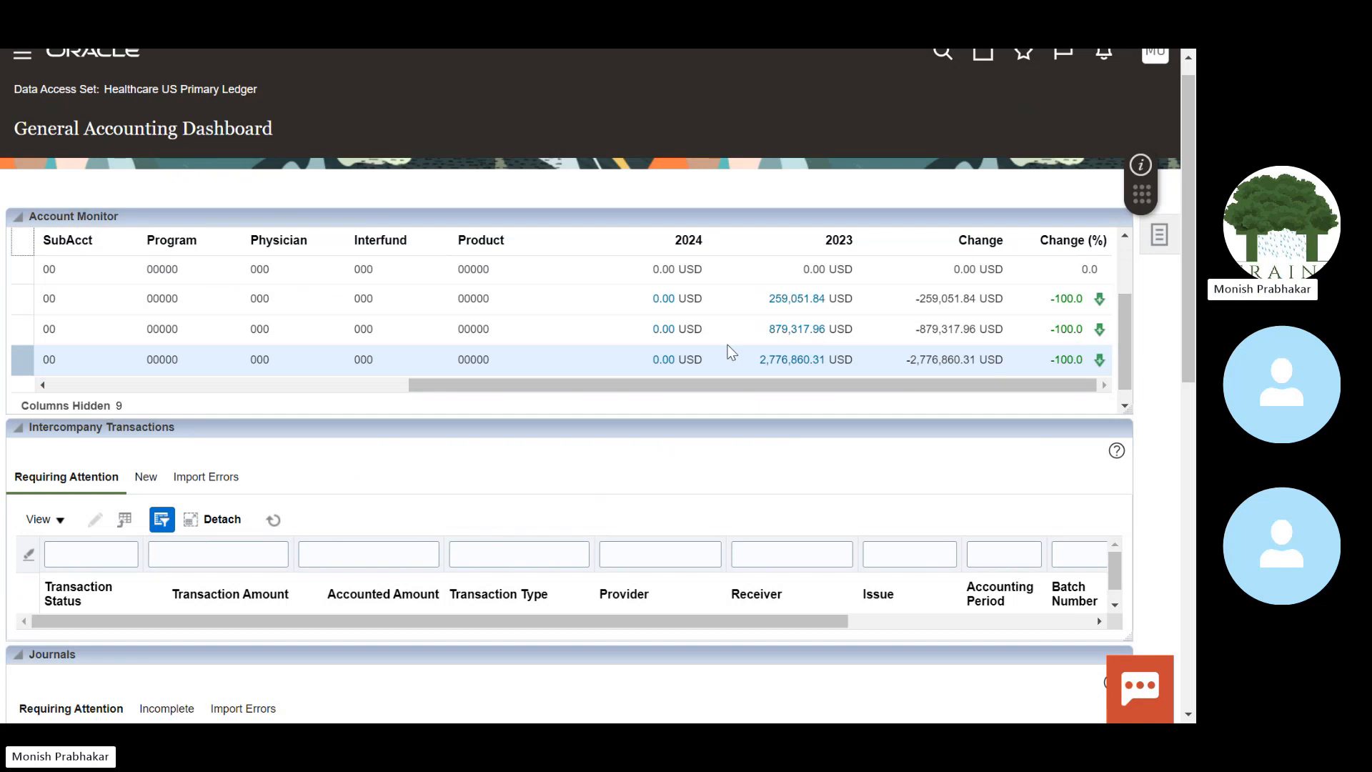
click(666, 299)
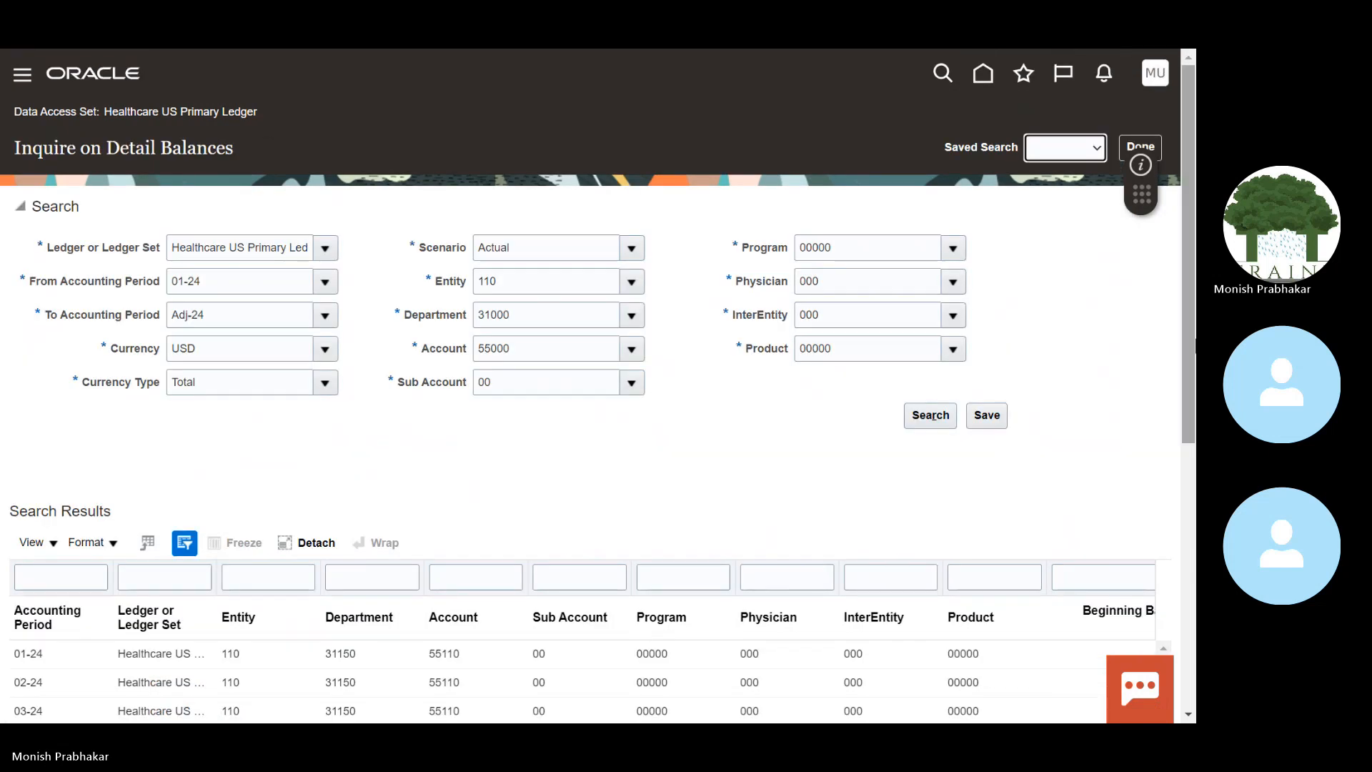
Step: Scroll through the detail balance search results to view the balance columns
scroll(668, 401, down, 5)
scroll(596, 386, down, 3)
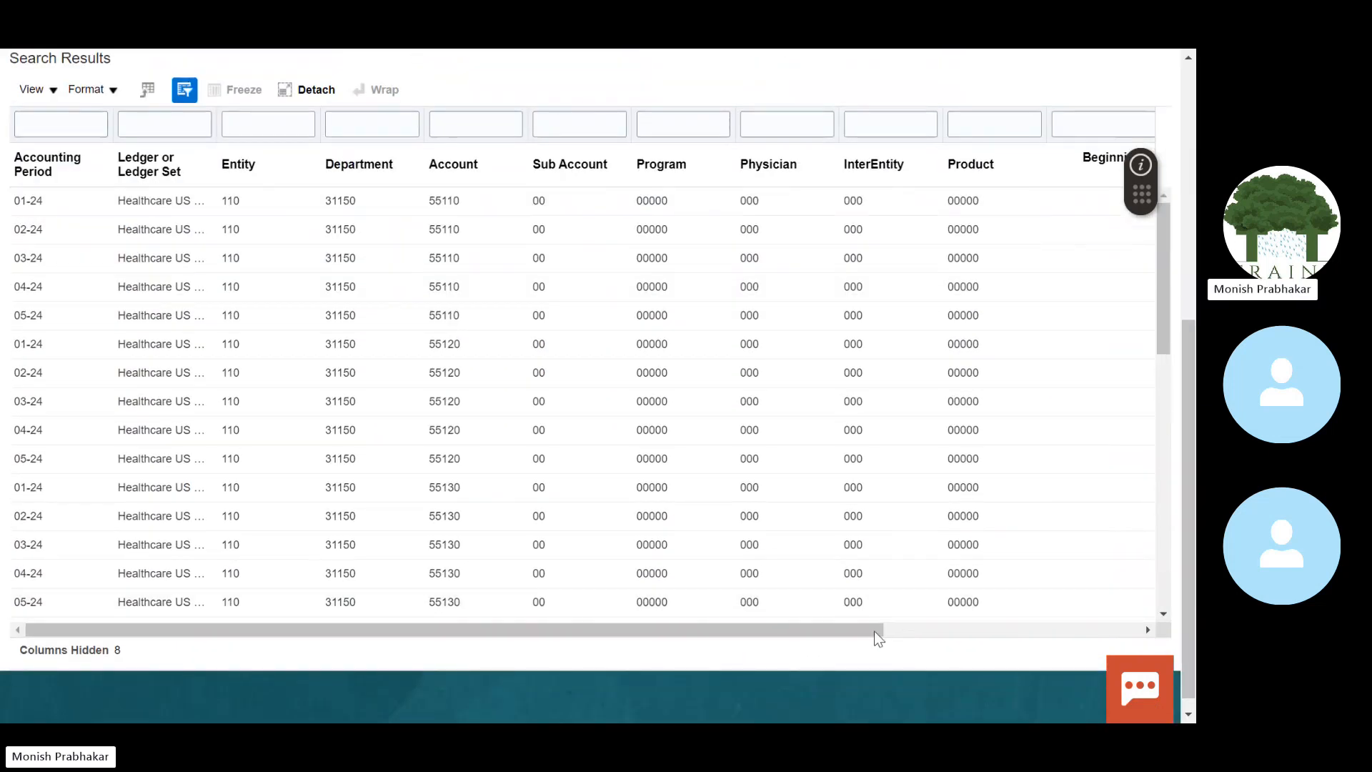
drag(871, 632, 1167, 599)
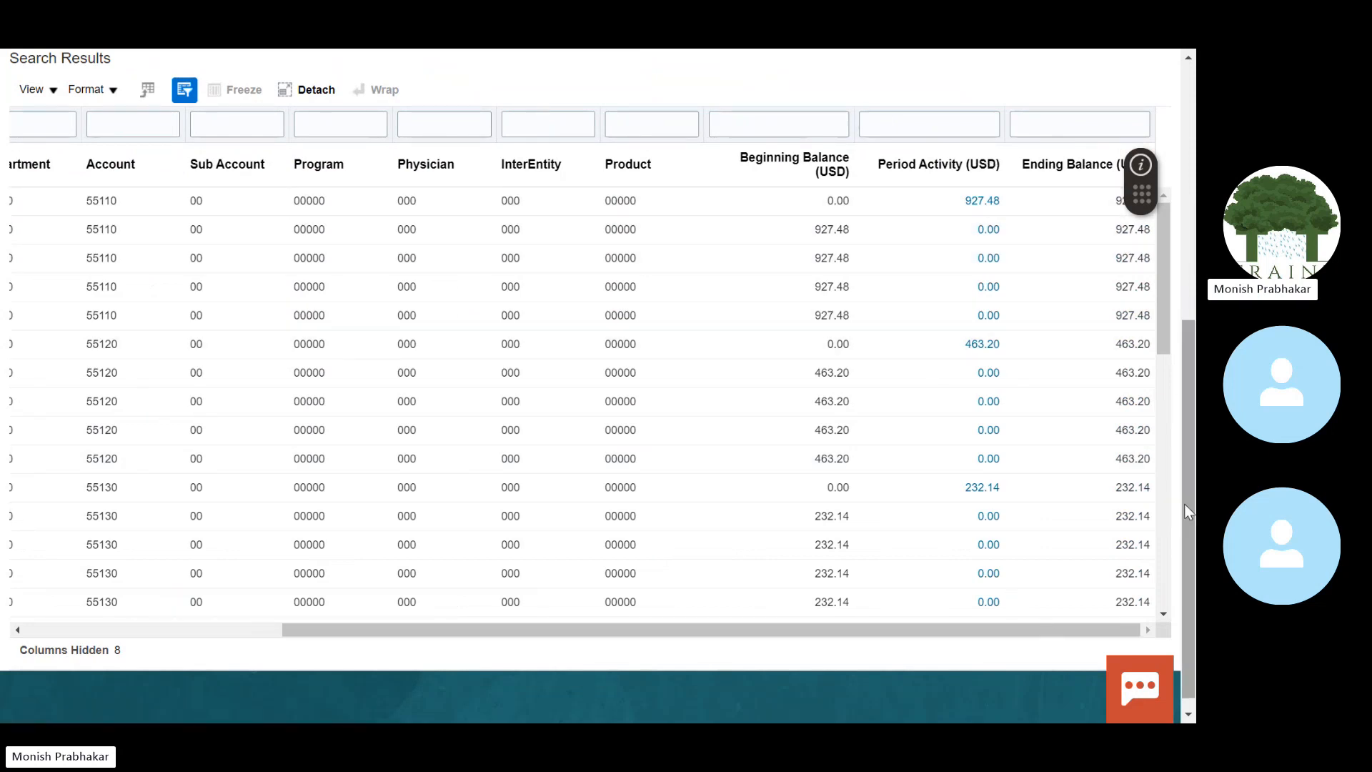
drag(1185, 503, 1184, 279)
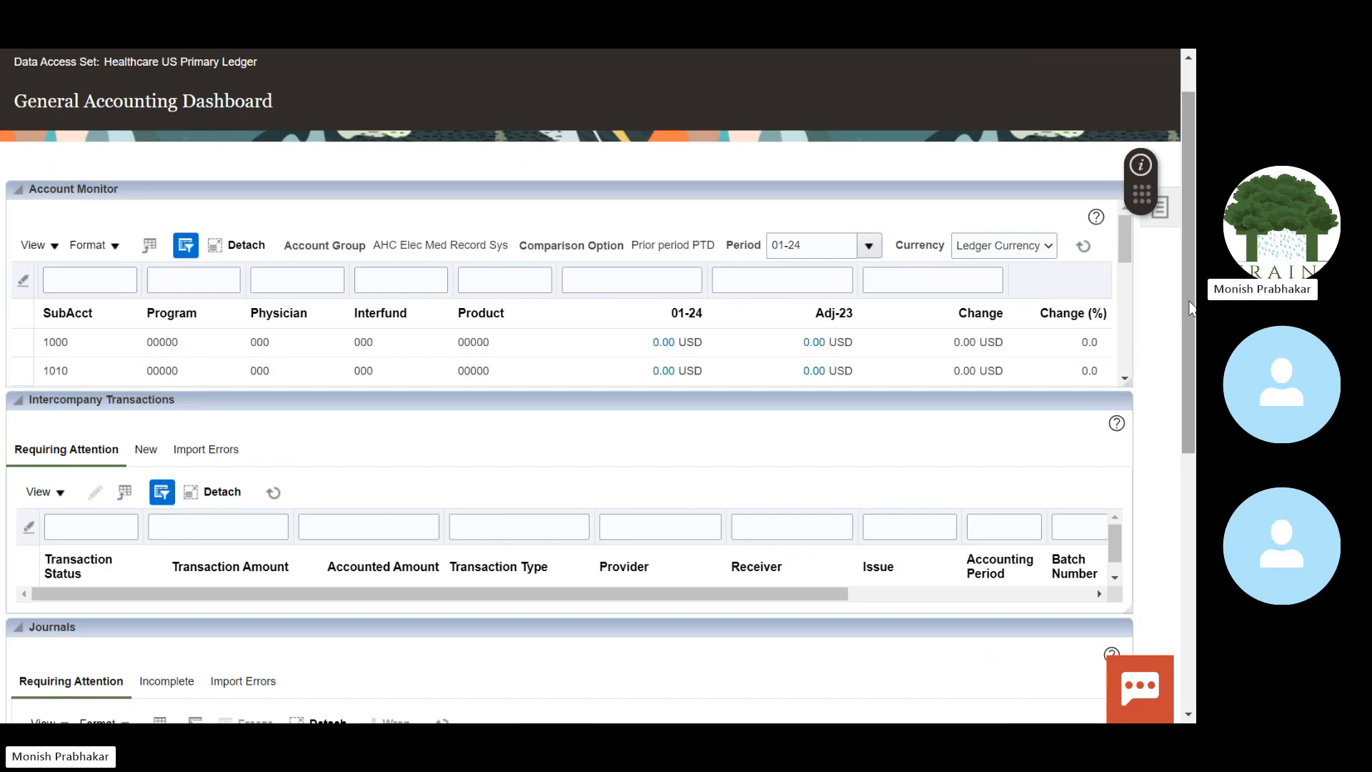
scroll(646, 317, down, 4)
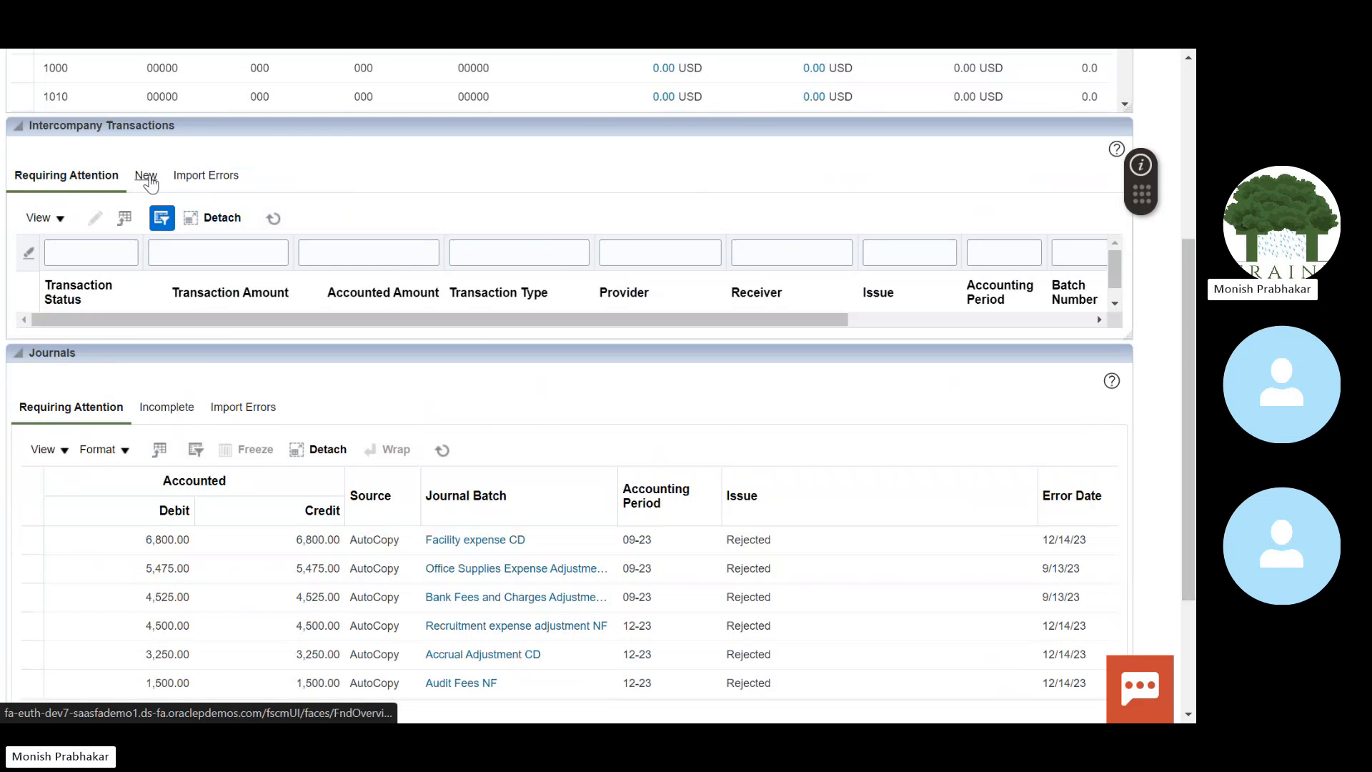
drag(349, 318, 673, 288)
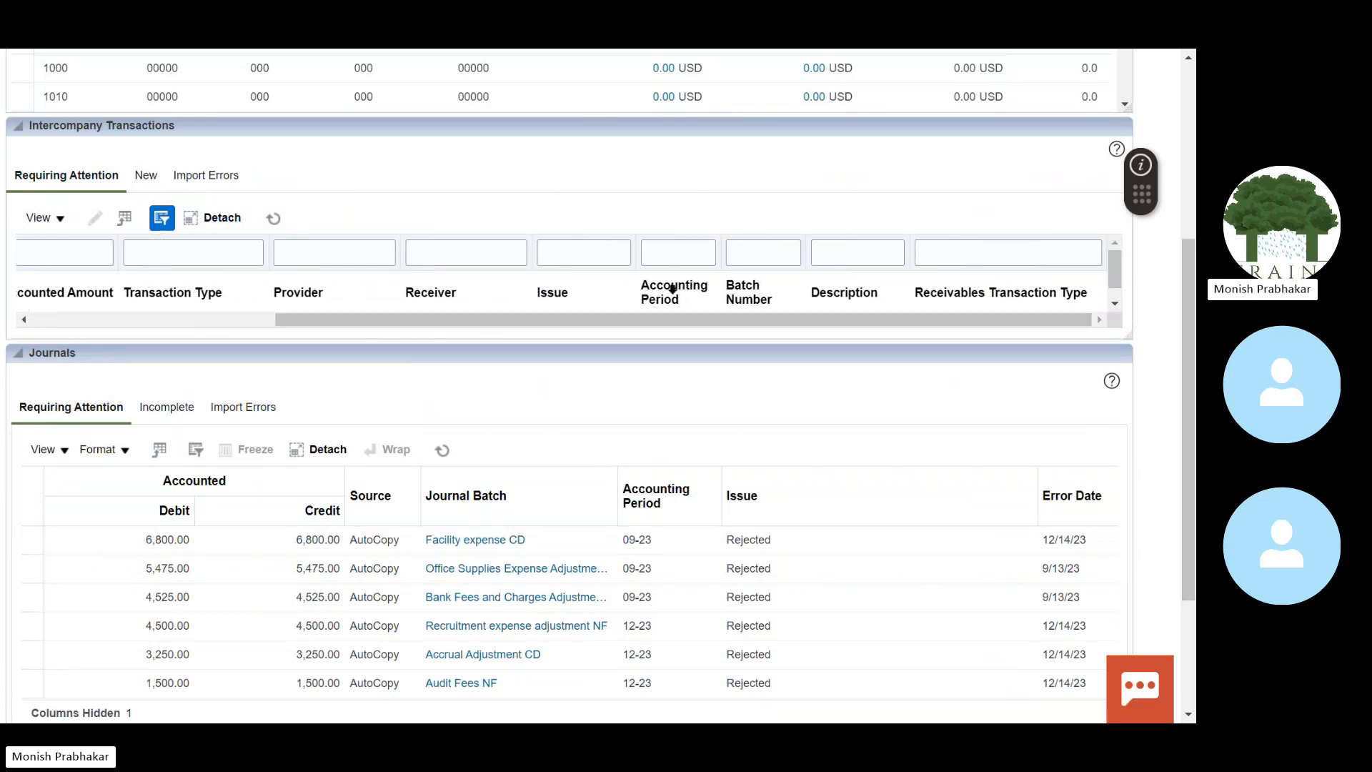
click(155, 321)
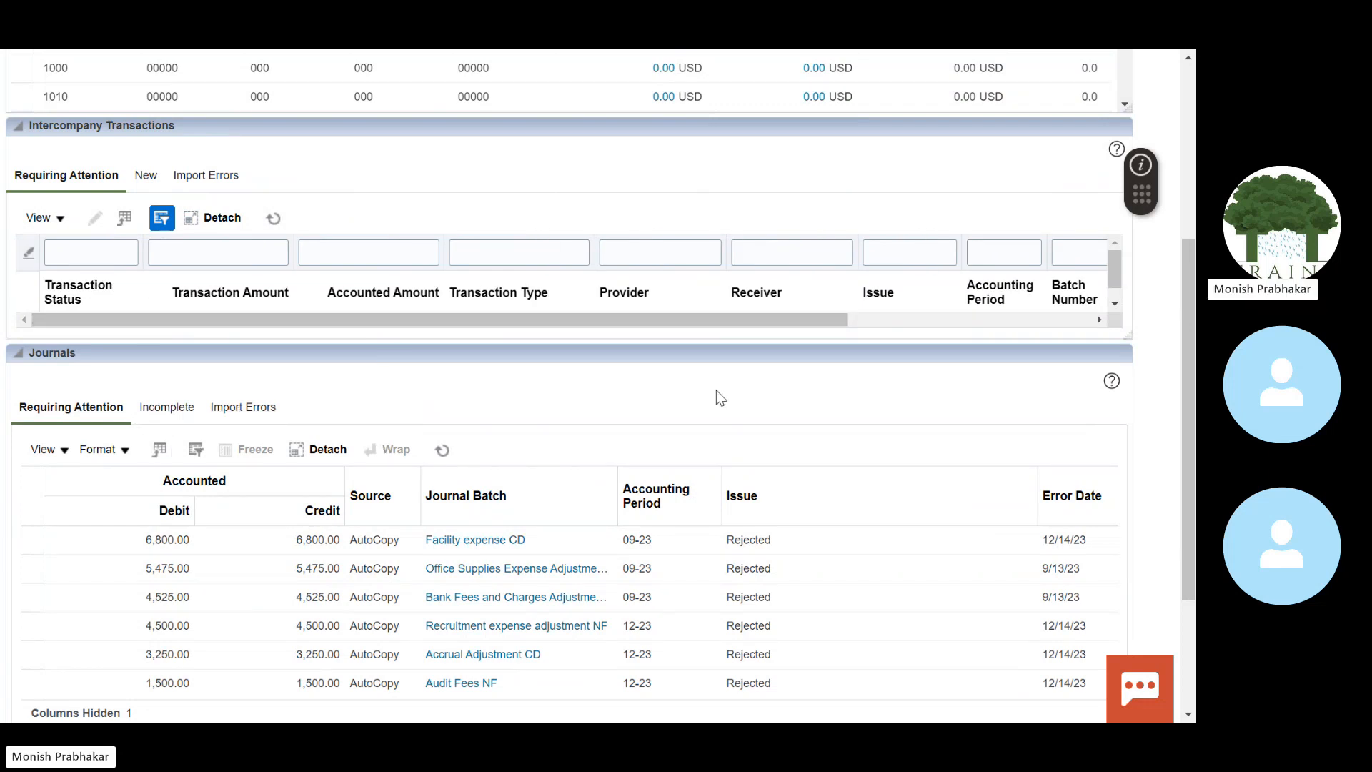
scroll(1173, 557, down, 3)
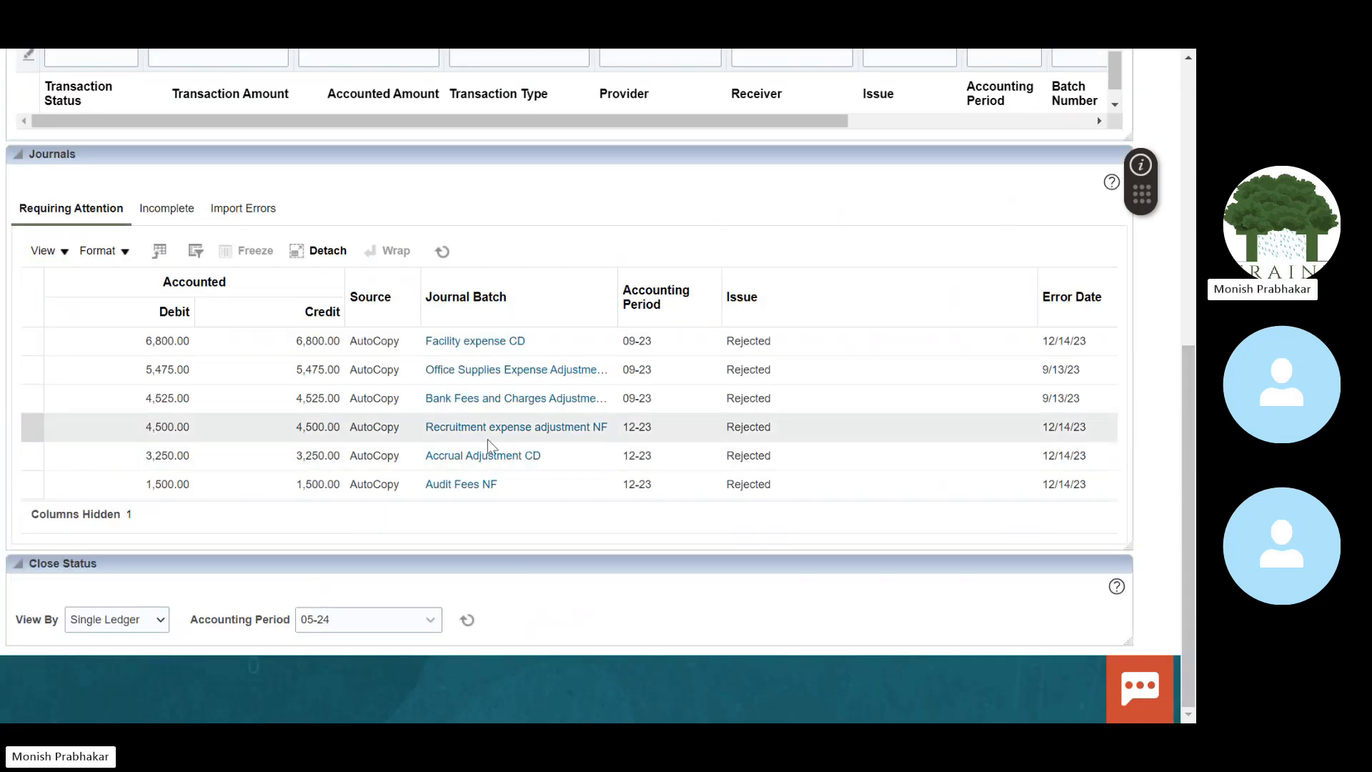
click(152, 211)
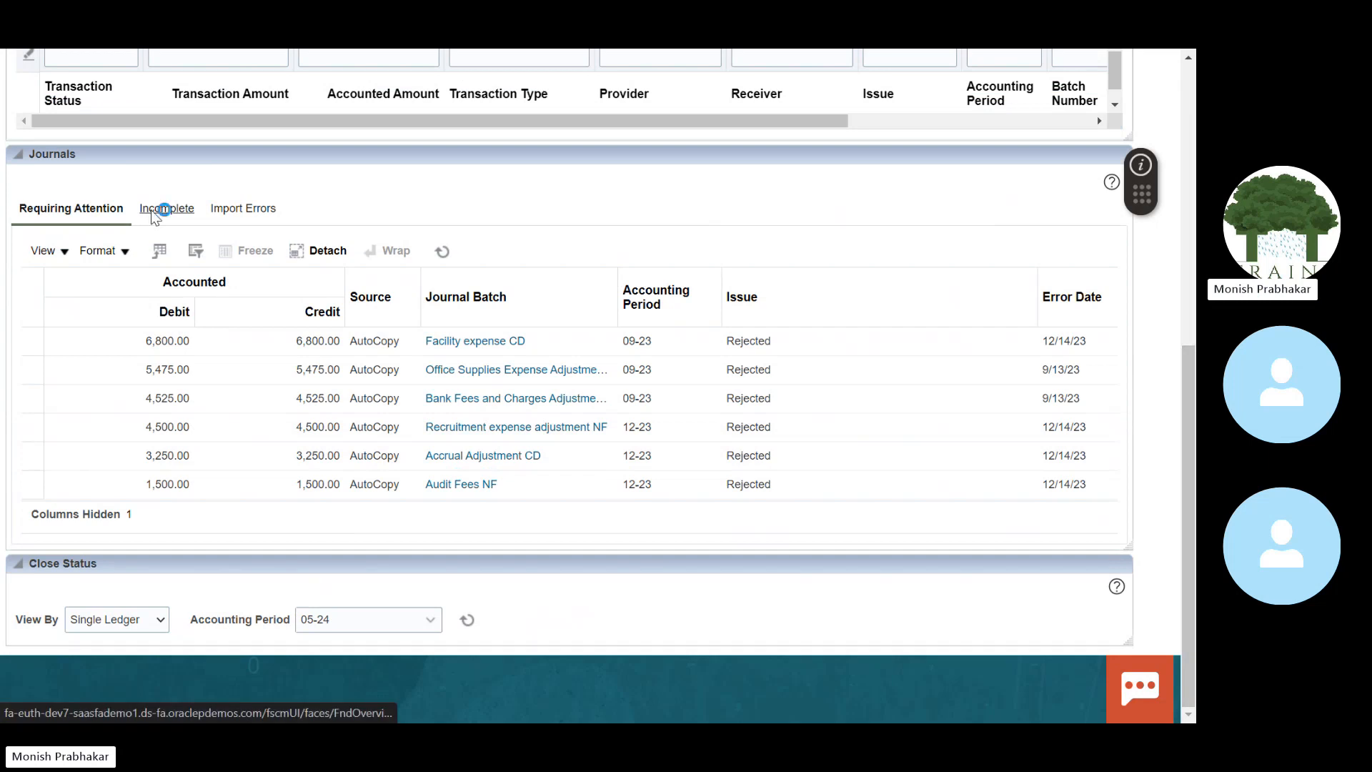
click(251, 213)
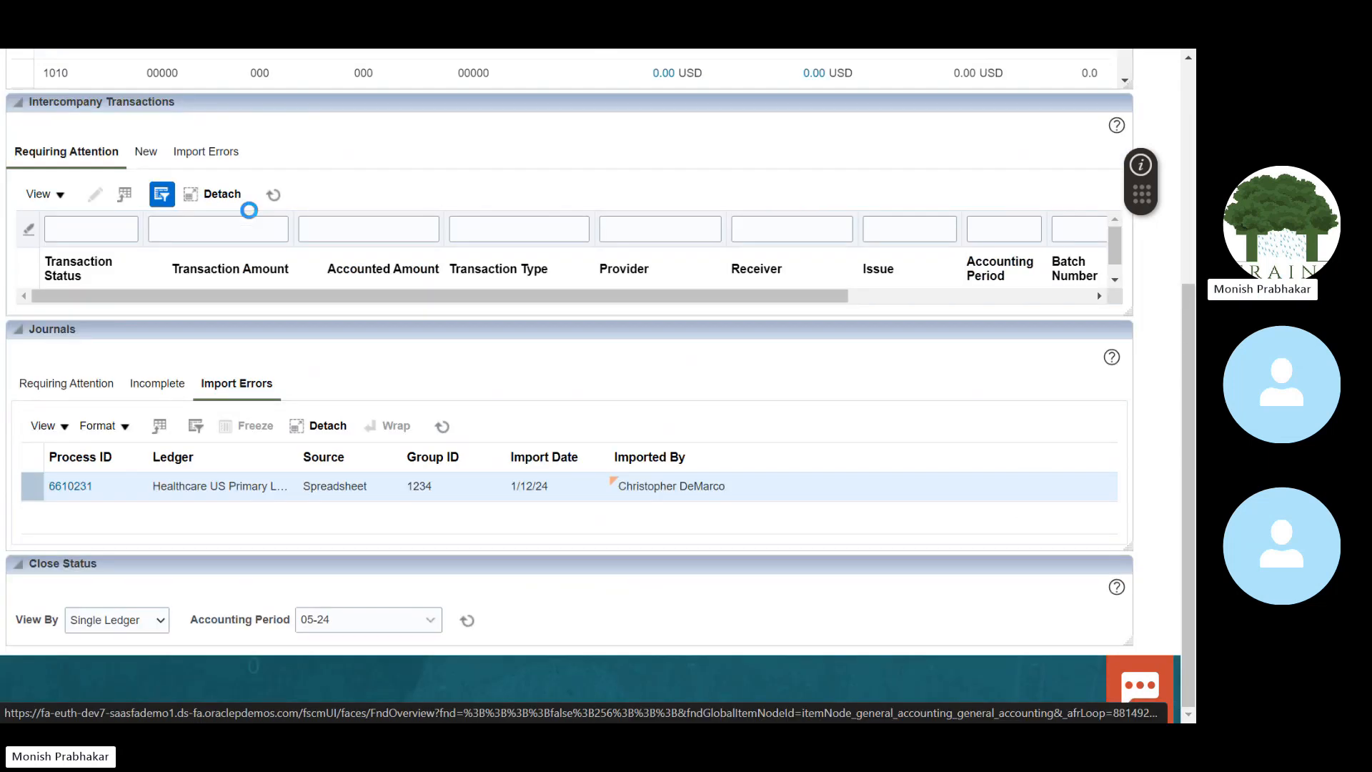
click(81, 390)
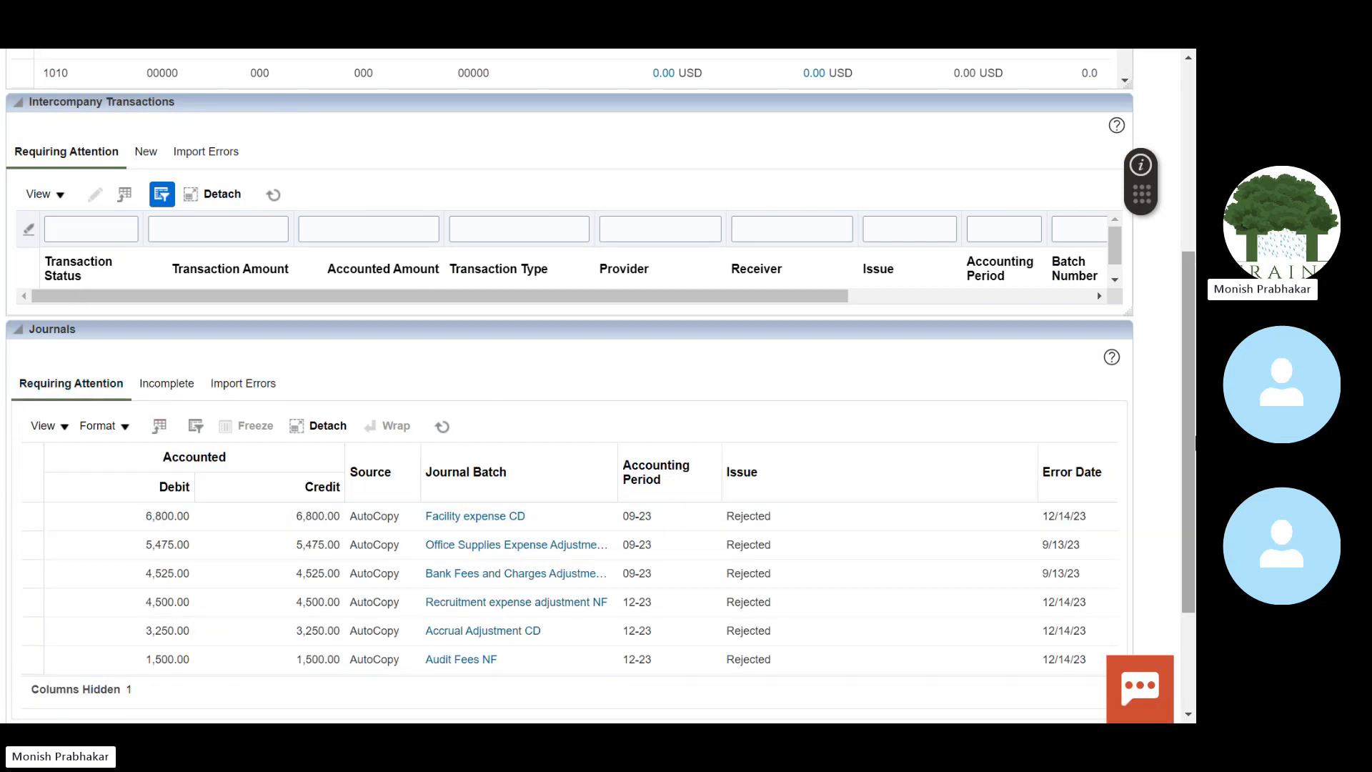
scroll(726, 457, down, 2)
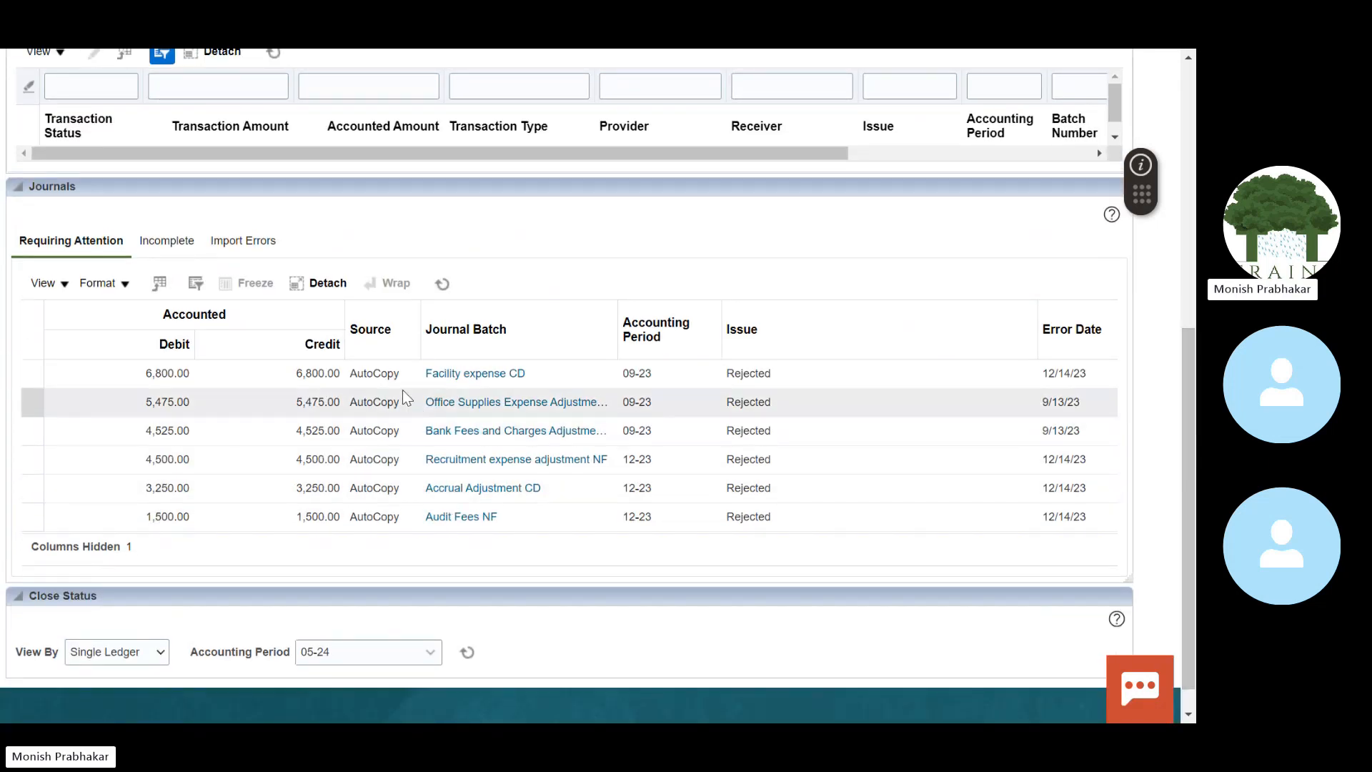
click(443, 284)
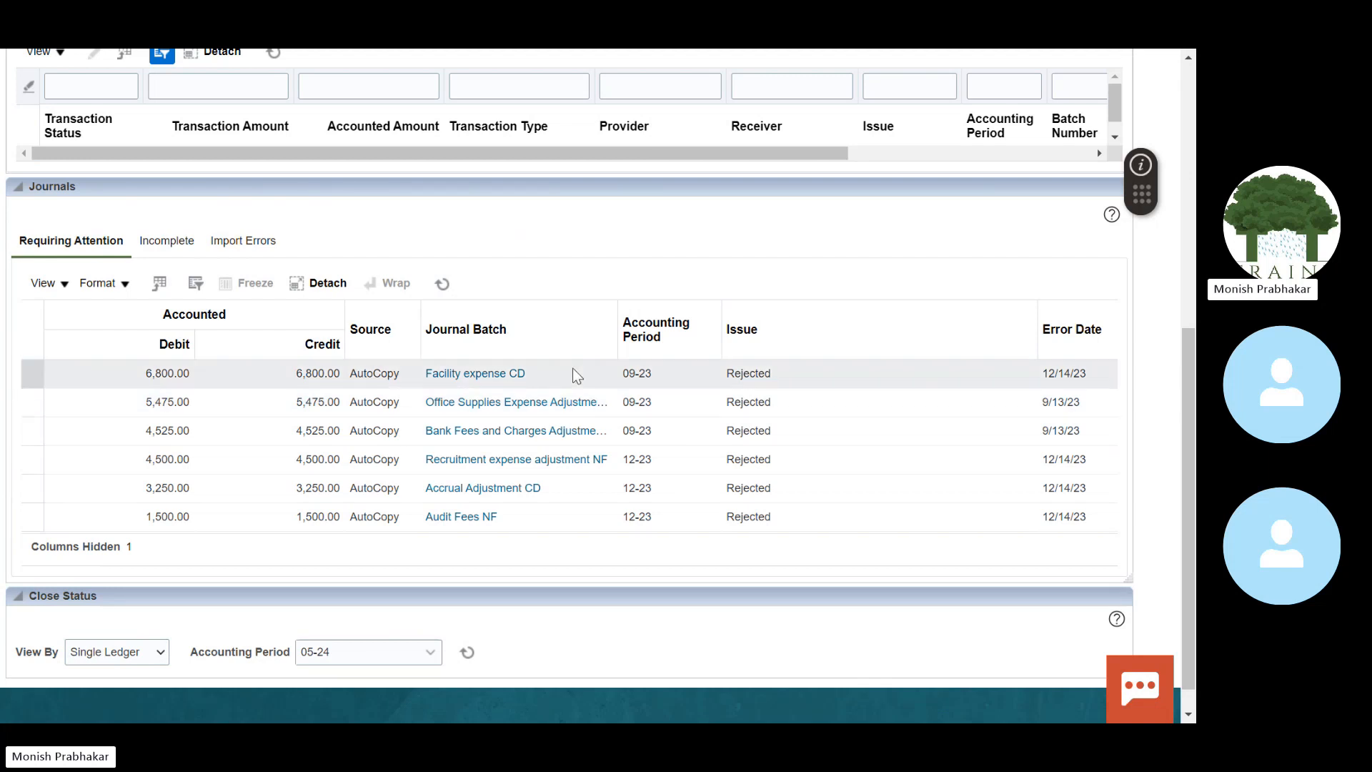
Step: Show incomplete and import-failed journals, widening the Ledger column to read the full ledger name
click(171, 242)
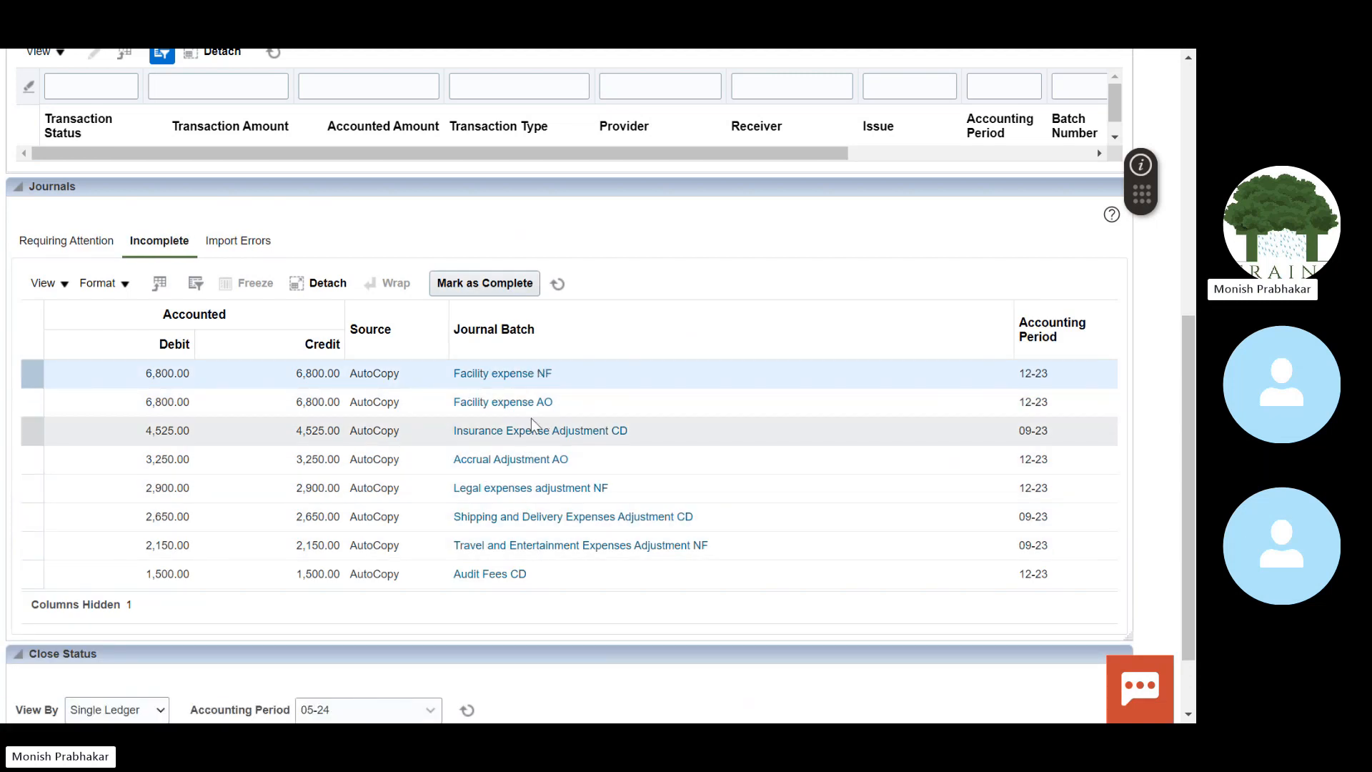
click(239, 241)
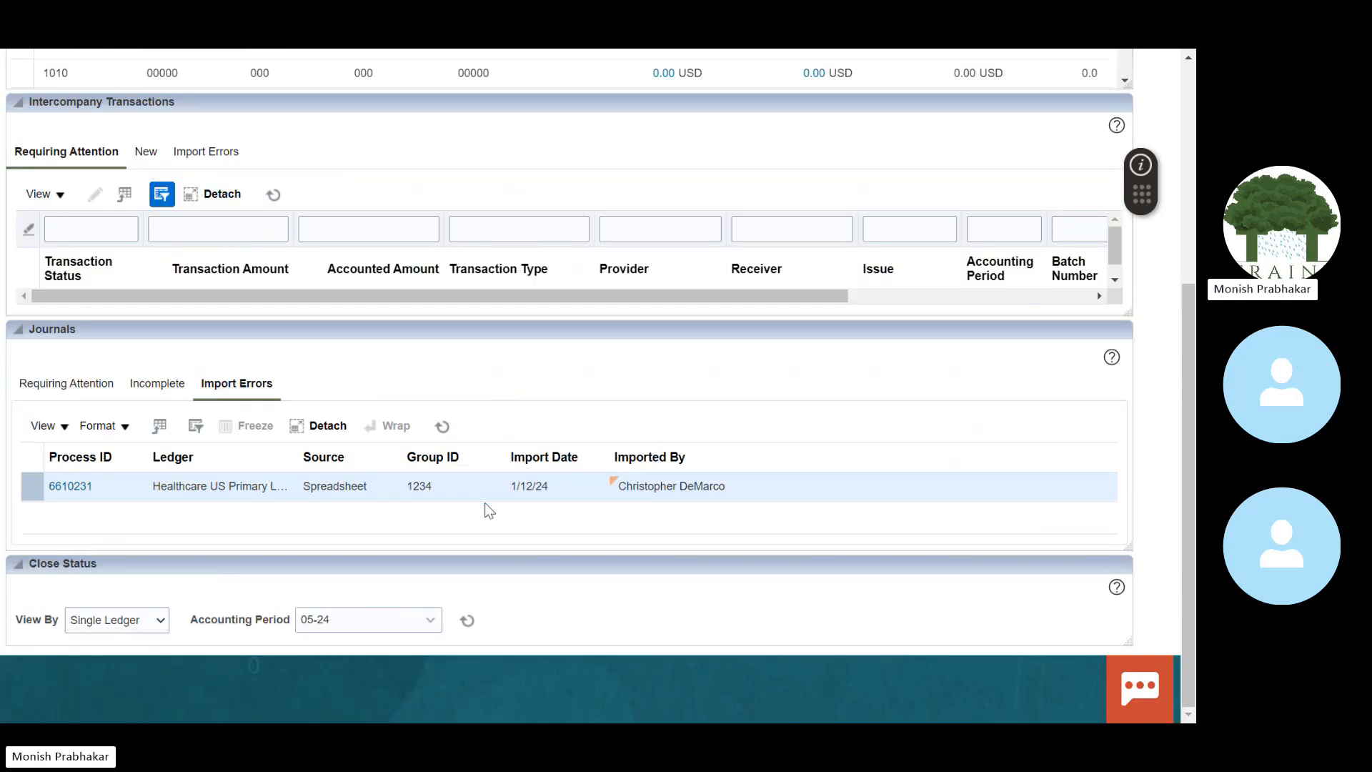
drag(295, 457, 624, 443)
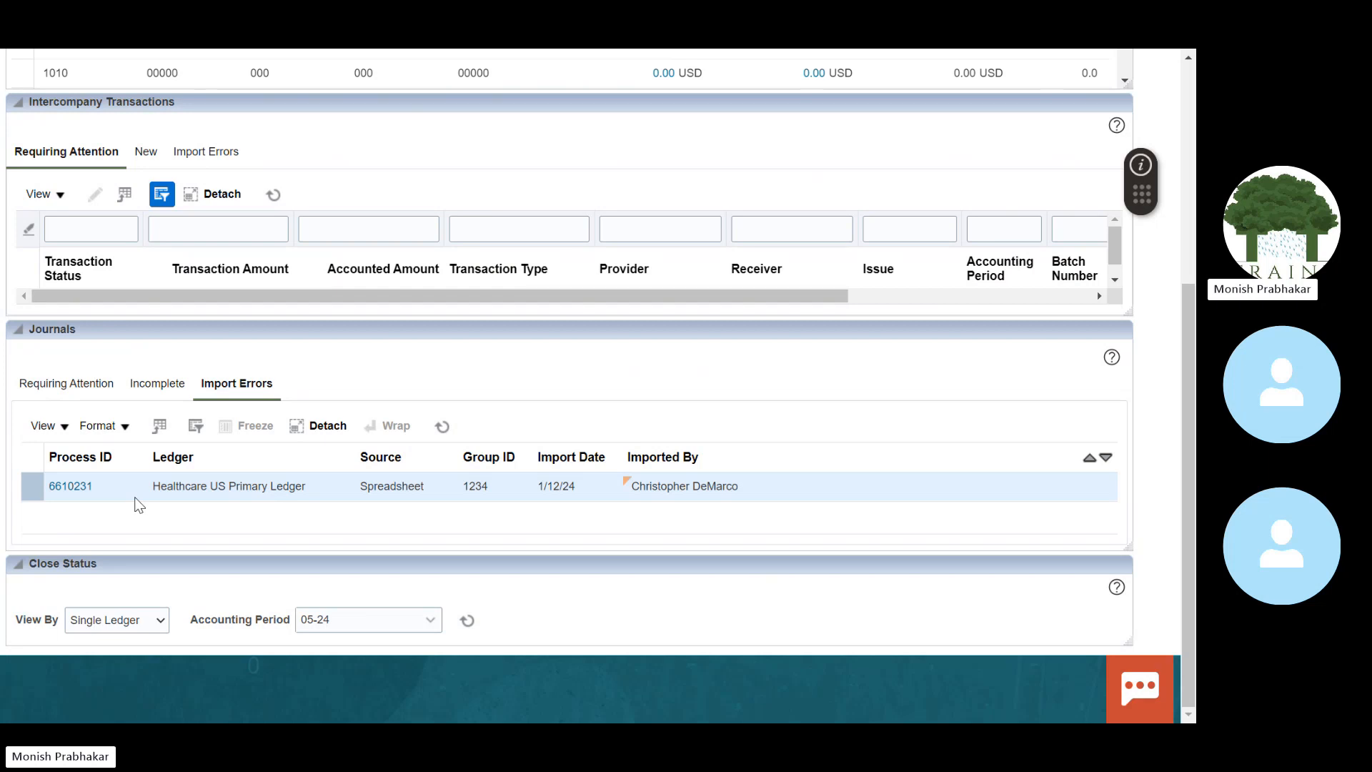
drag(162, 493, 346, 497)
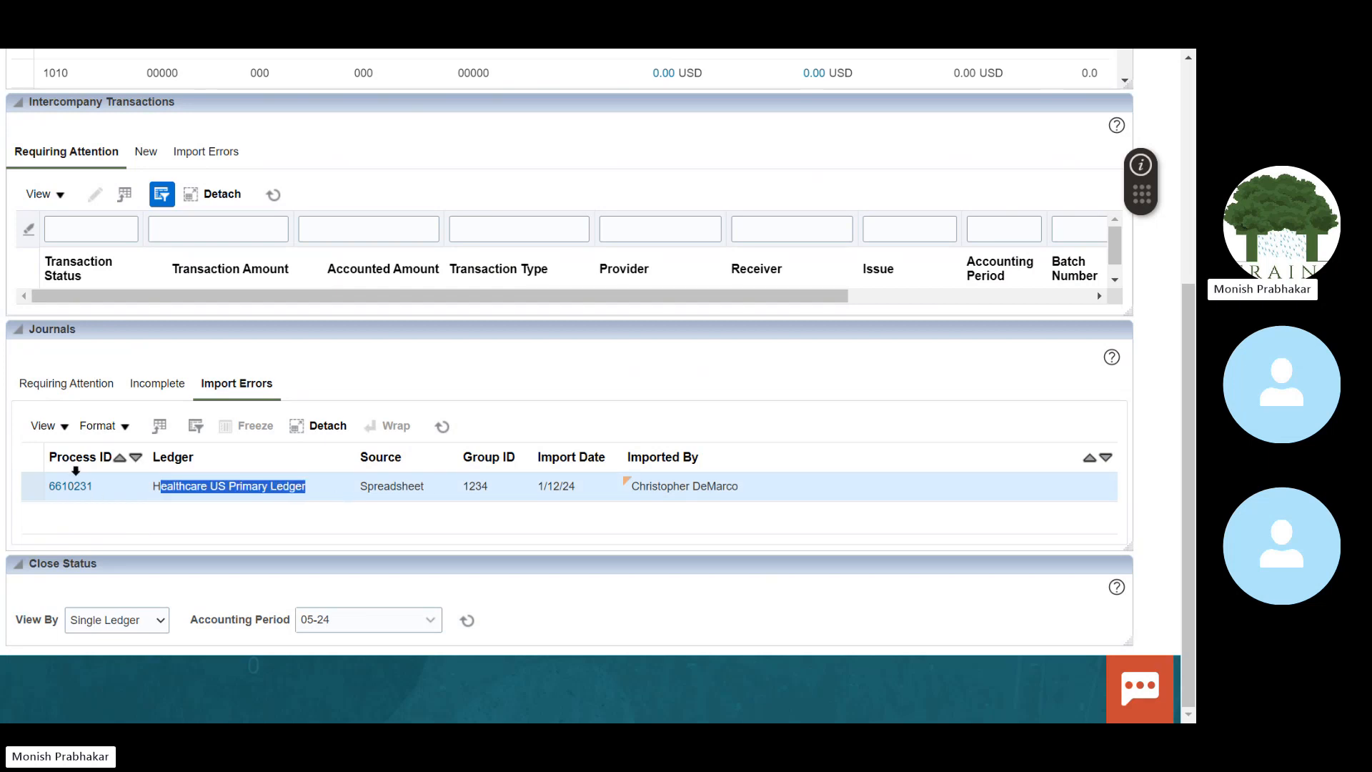
drag(1193, 401, 1191, 141)
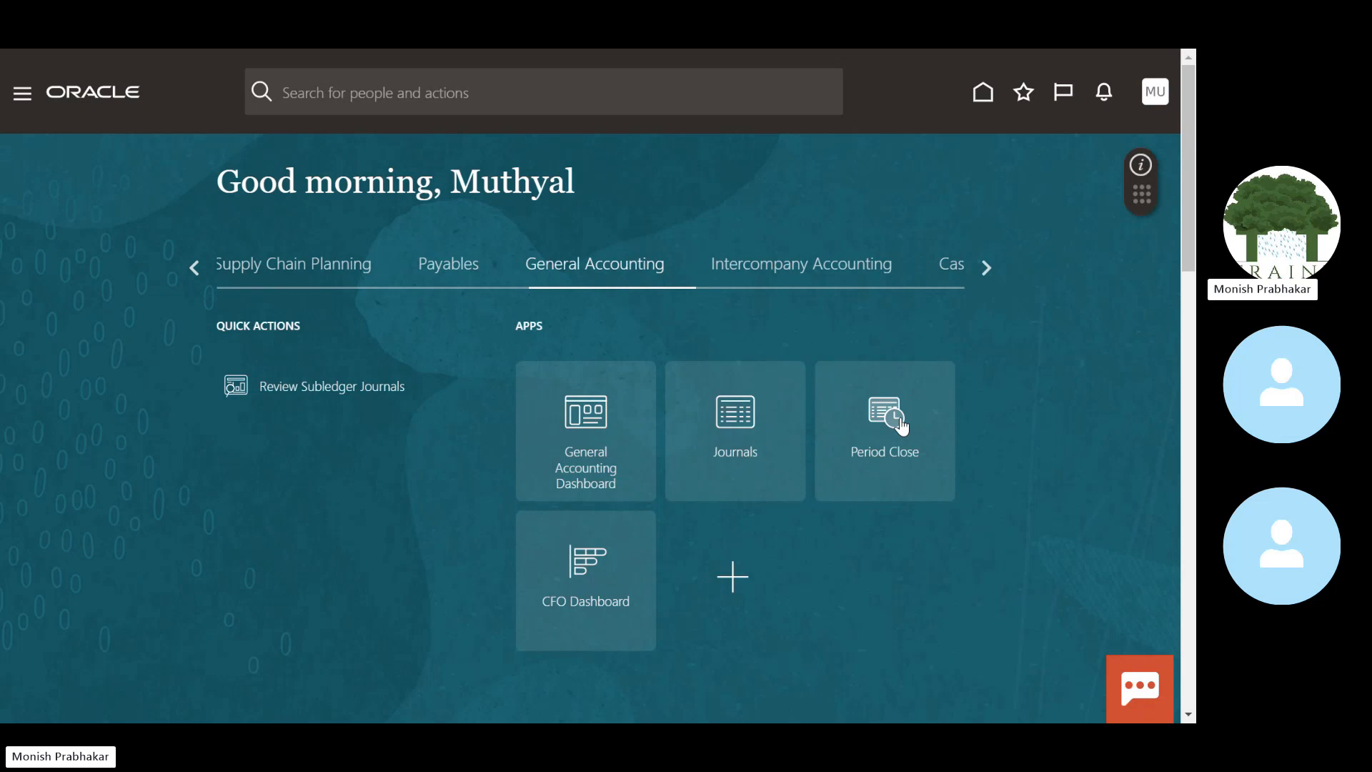
Step: Open Period Close for Healthcare US Primary Ledger, period 05-24, and view General Ledger period statuses
click(902, 426)
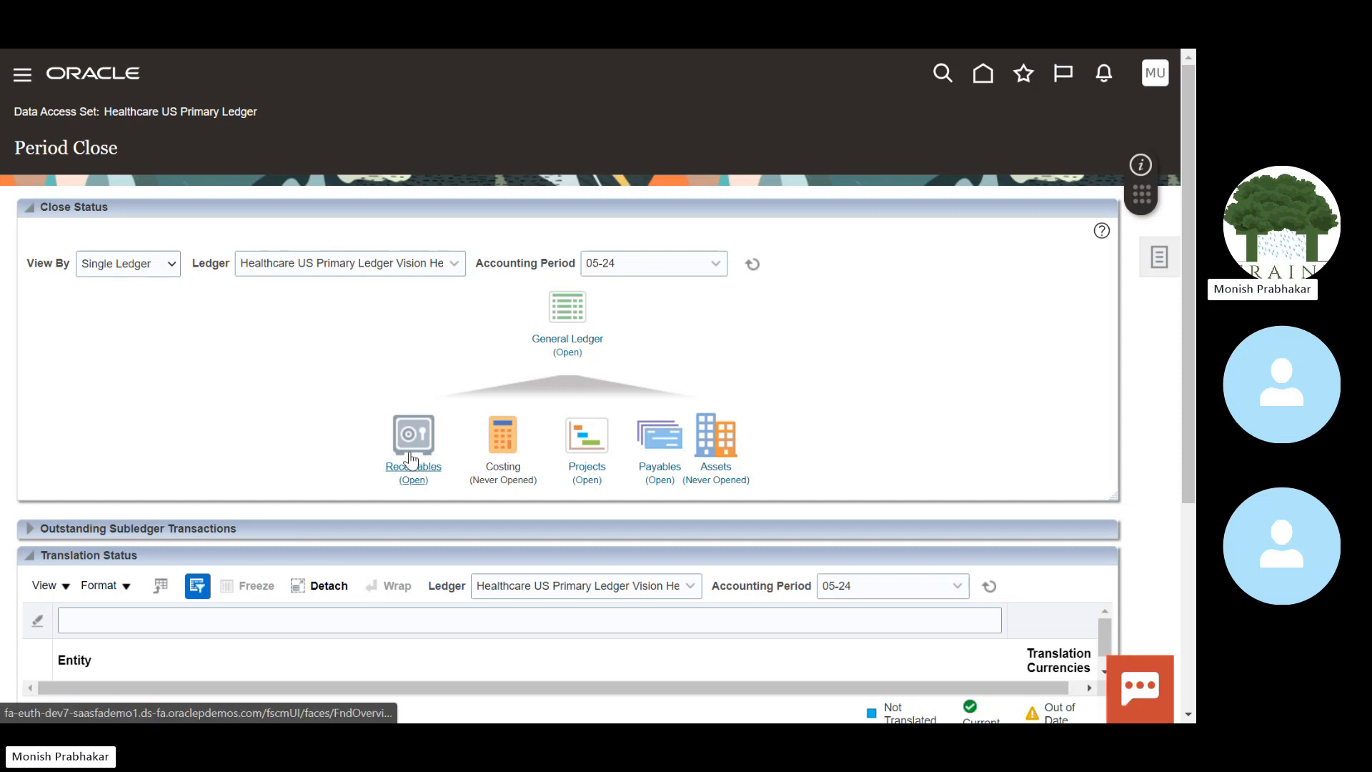
click(448, 267)
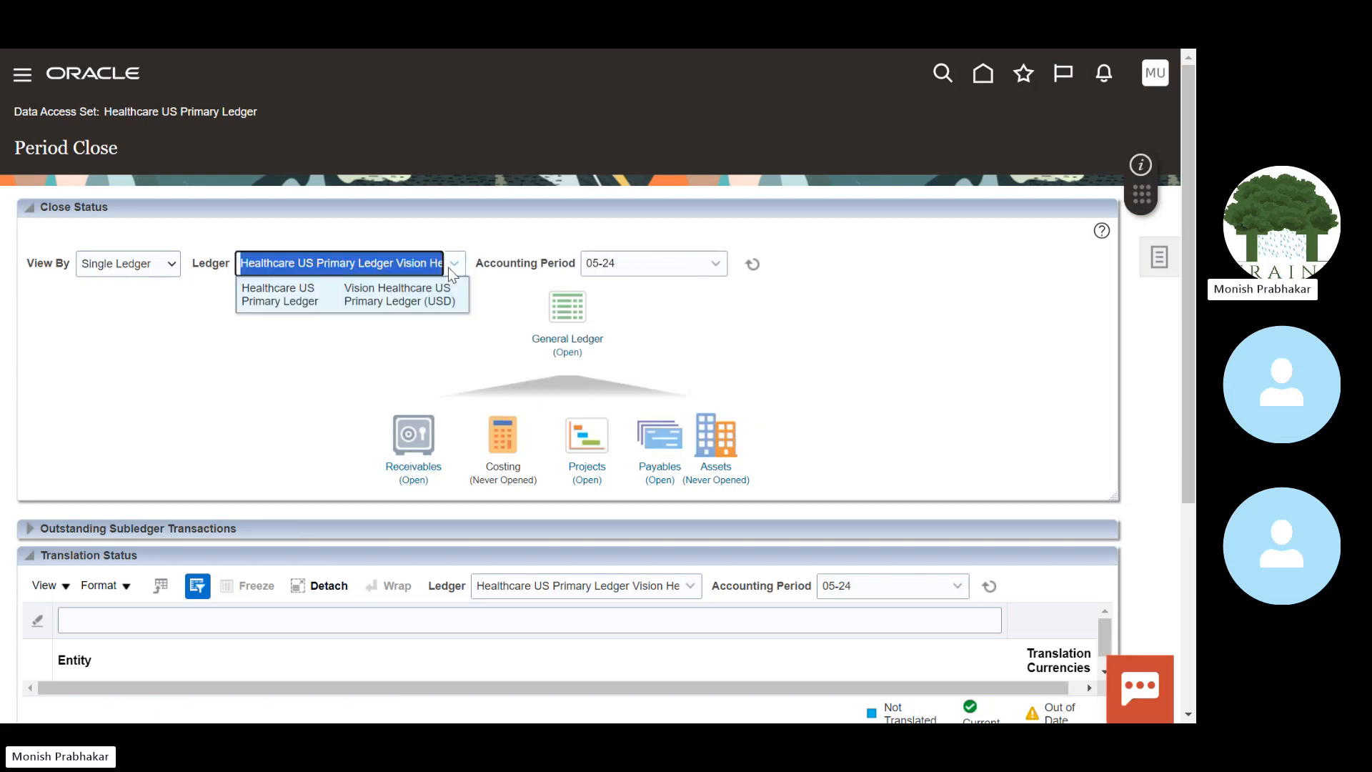
click(620, 268)
click(249, 354)
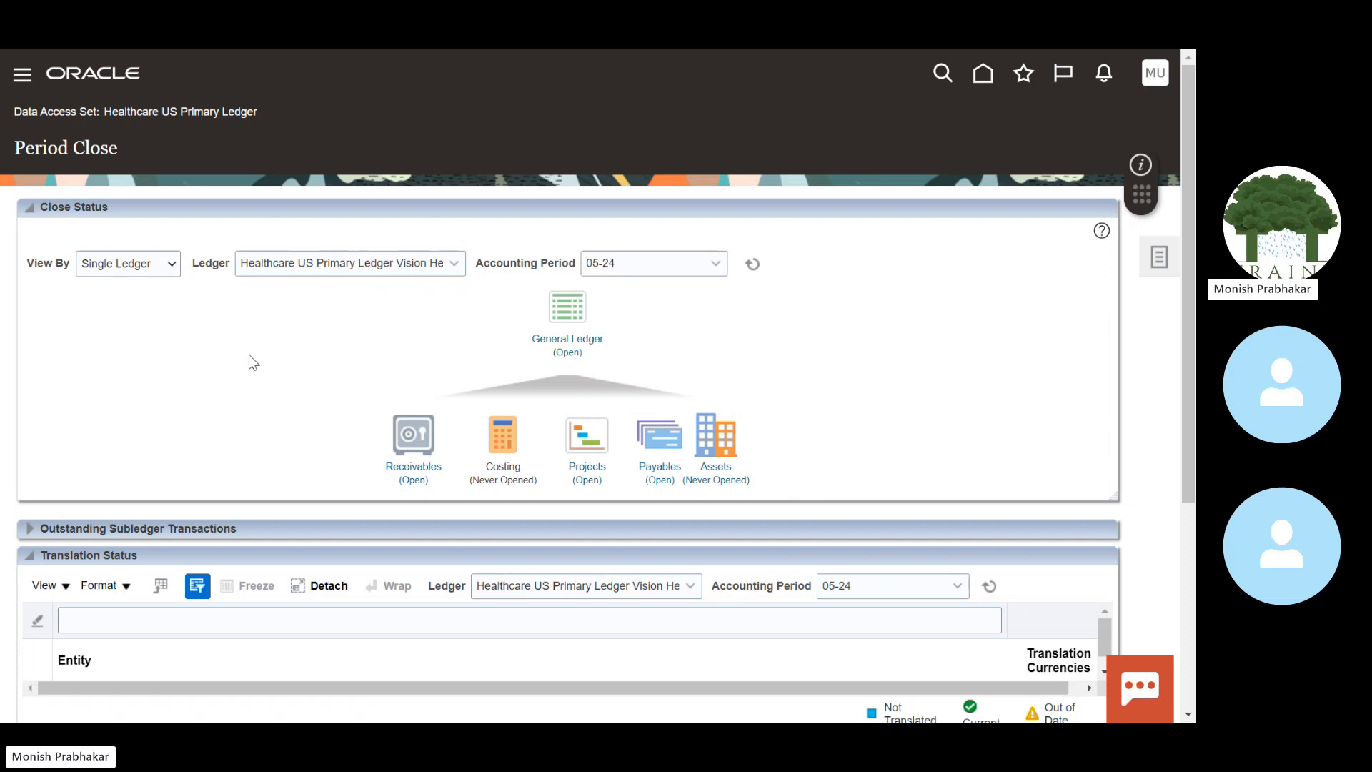
drag(241, 265, 395, 270)
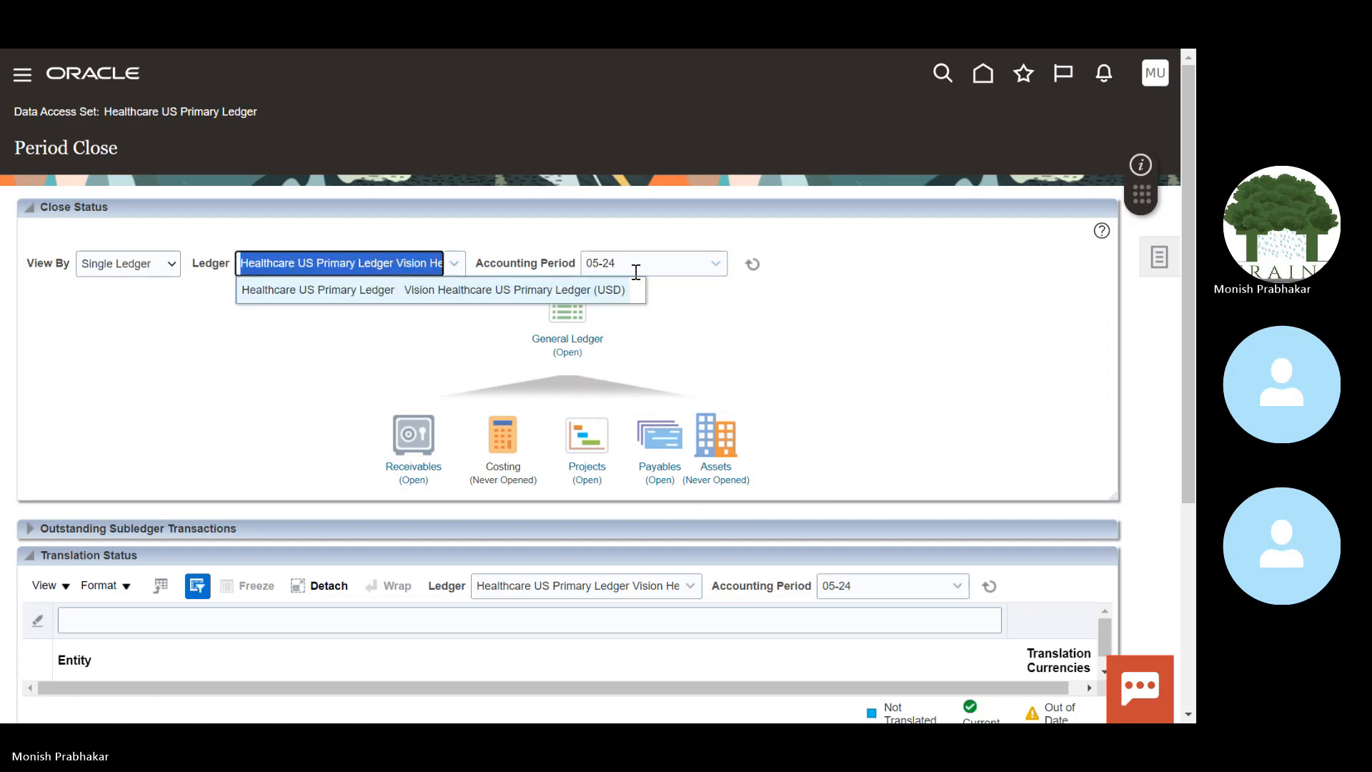
drag(624, 261, 599, 260)
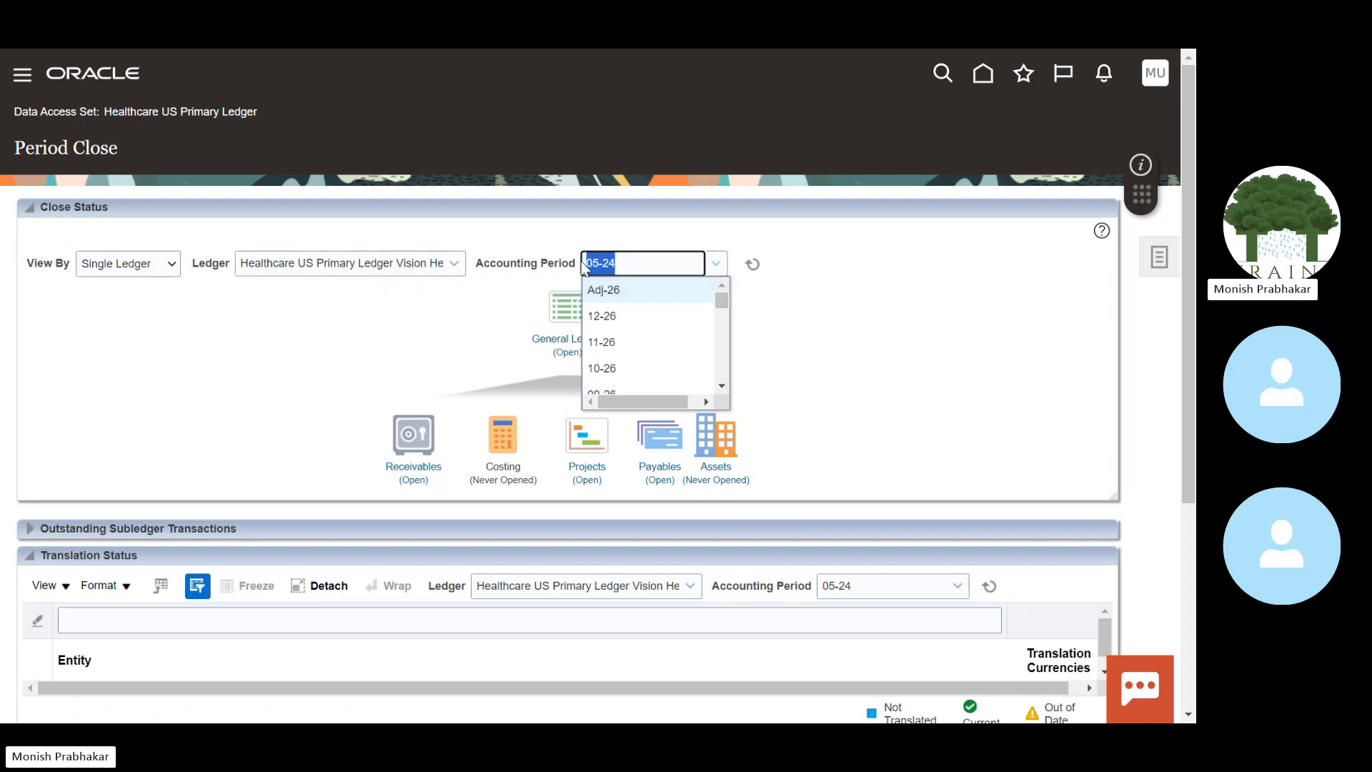
click(471, 329)
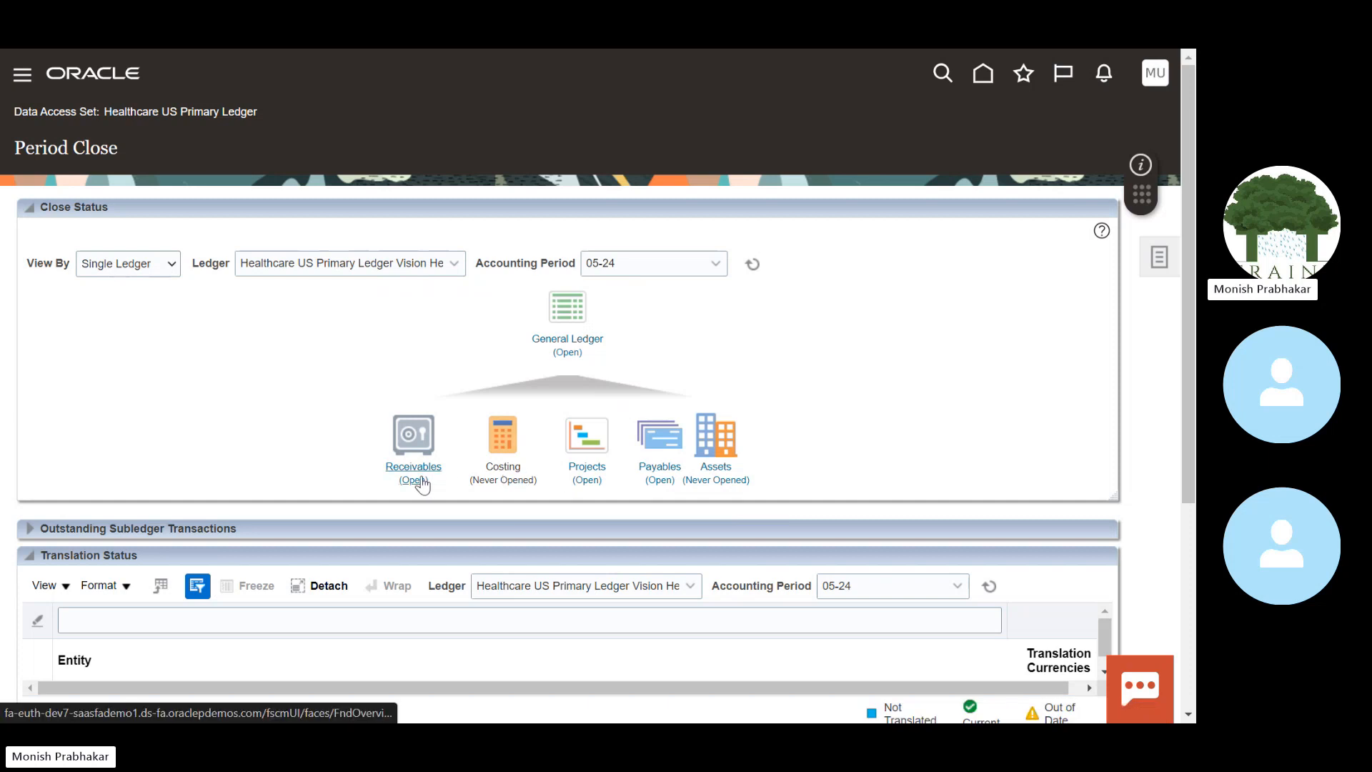
click(562, 352)
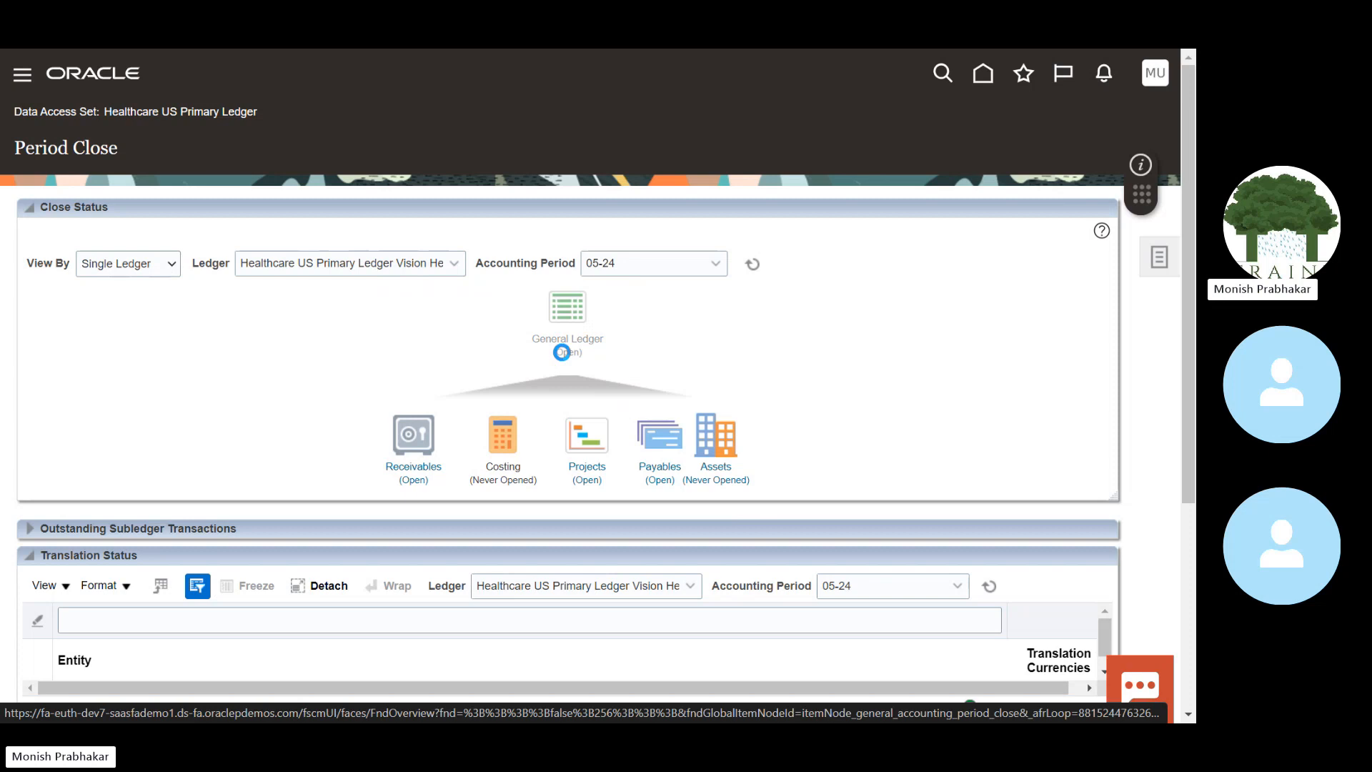
click(259, 389)
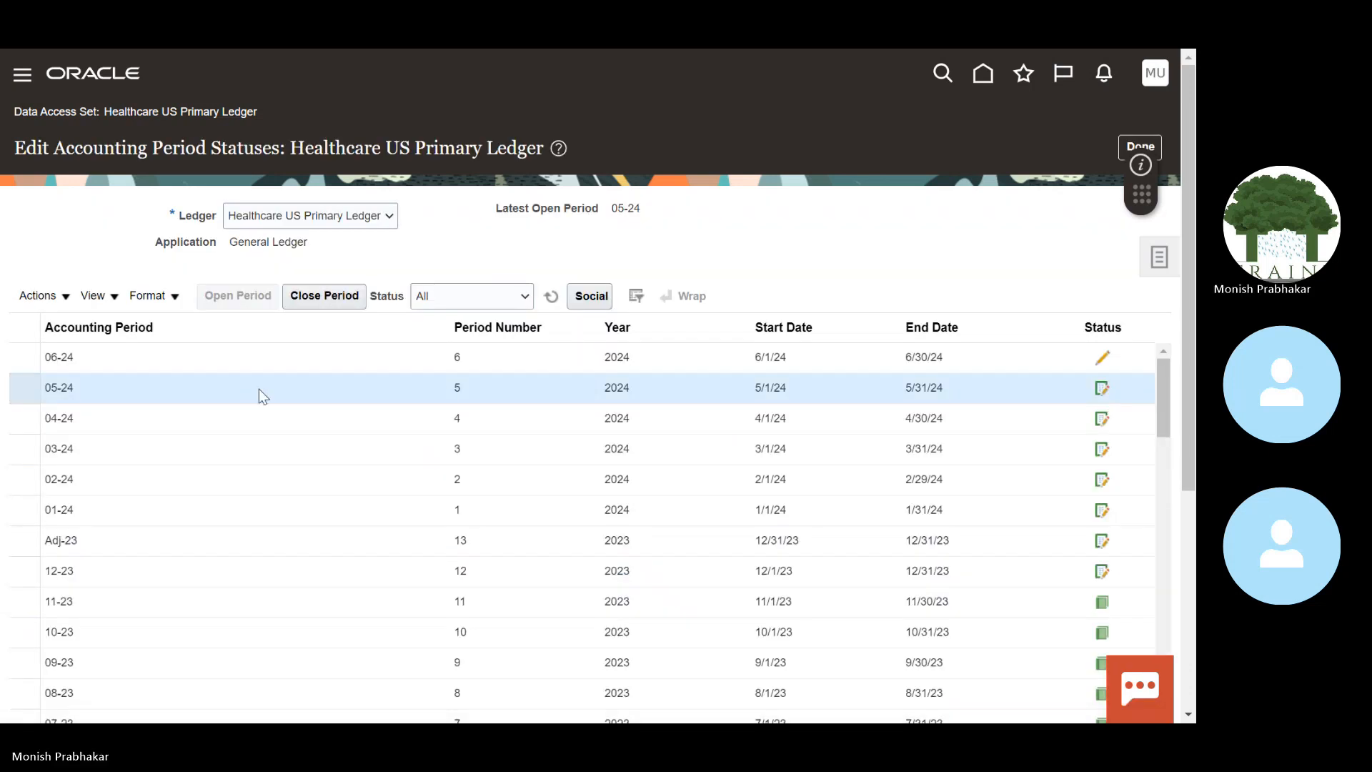
scroll(268, 382, down, 2)
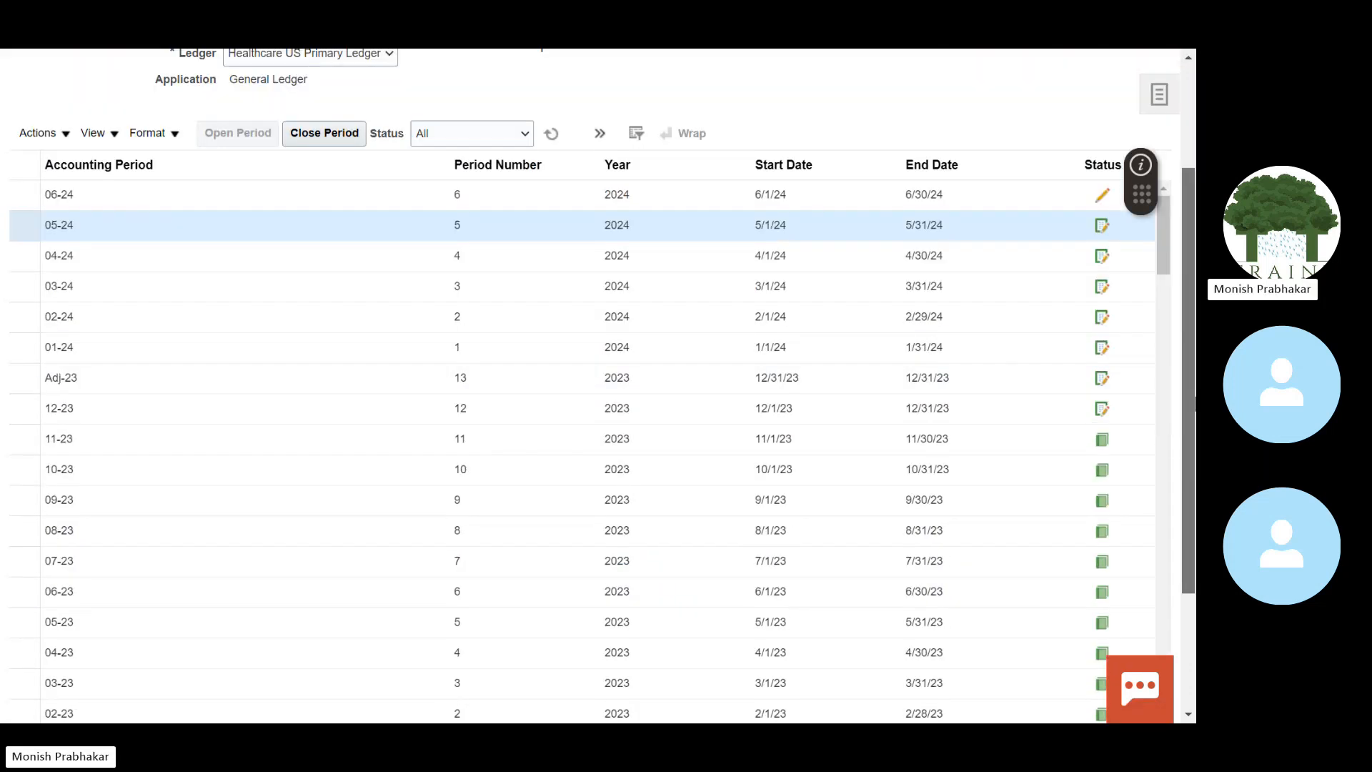
scroll(1190, 526, down, 2)
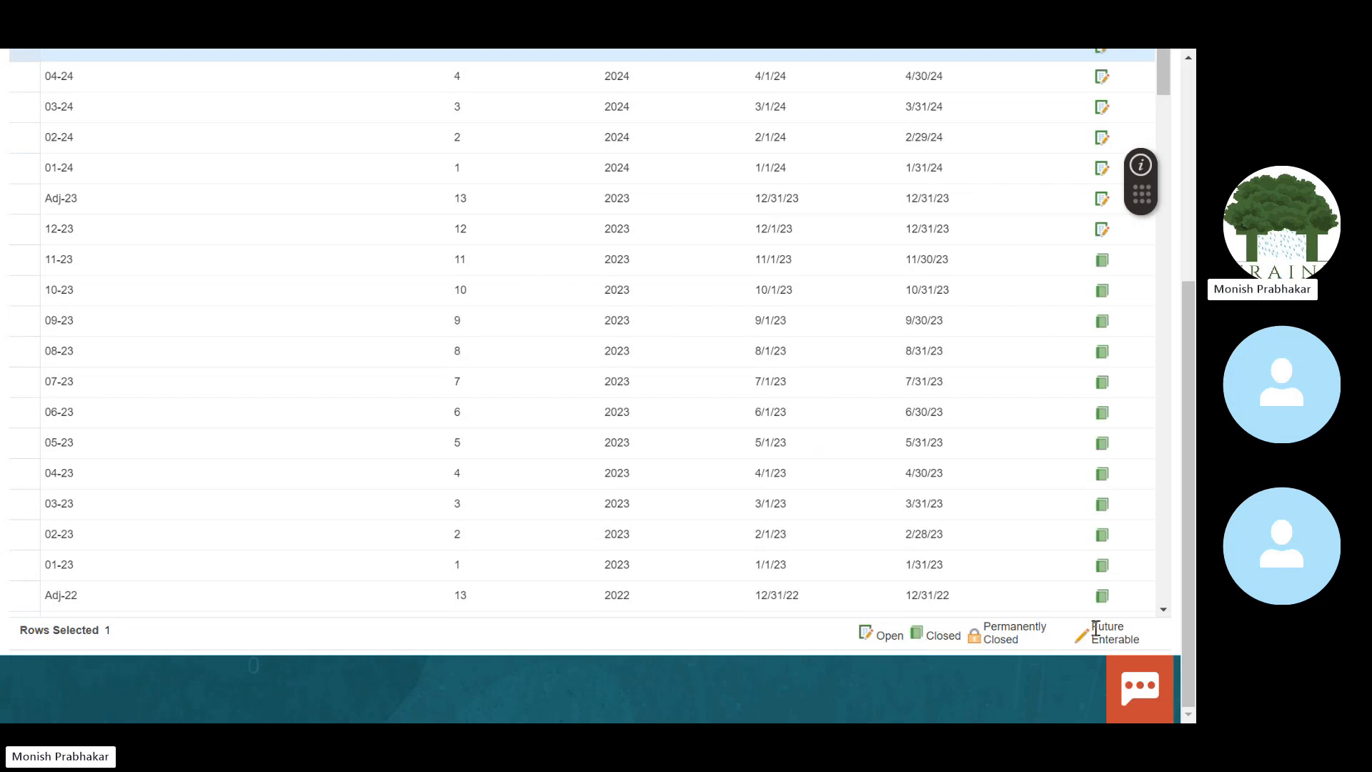
scroll(1188, 350, up, 4)
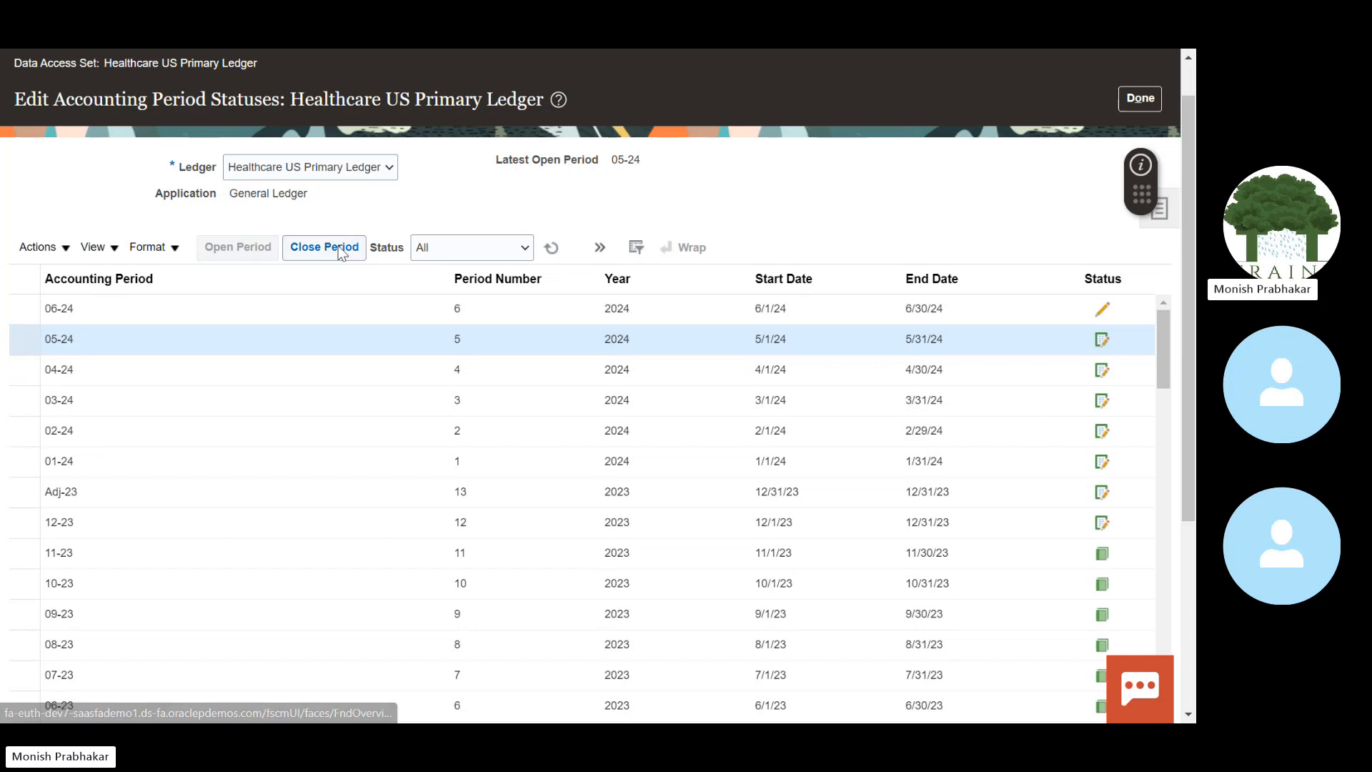
click(1140, 98)
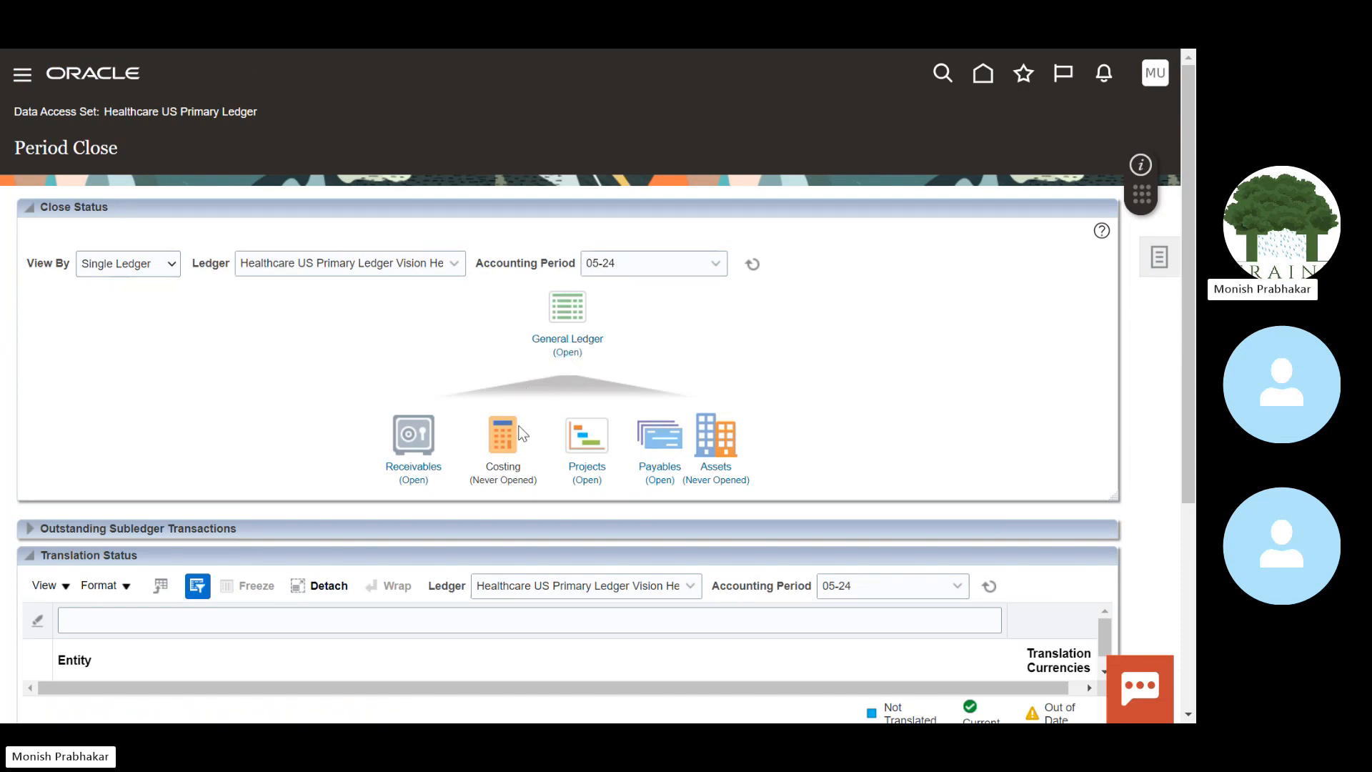
click(658, 472)
right_click(1138, 187)
click(962, 156)
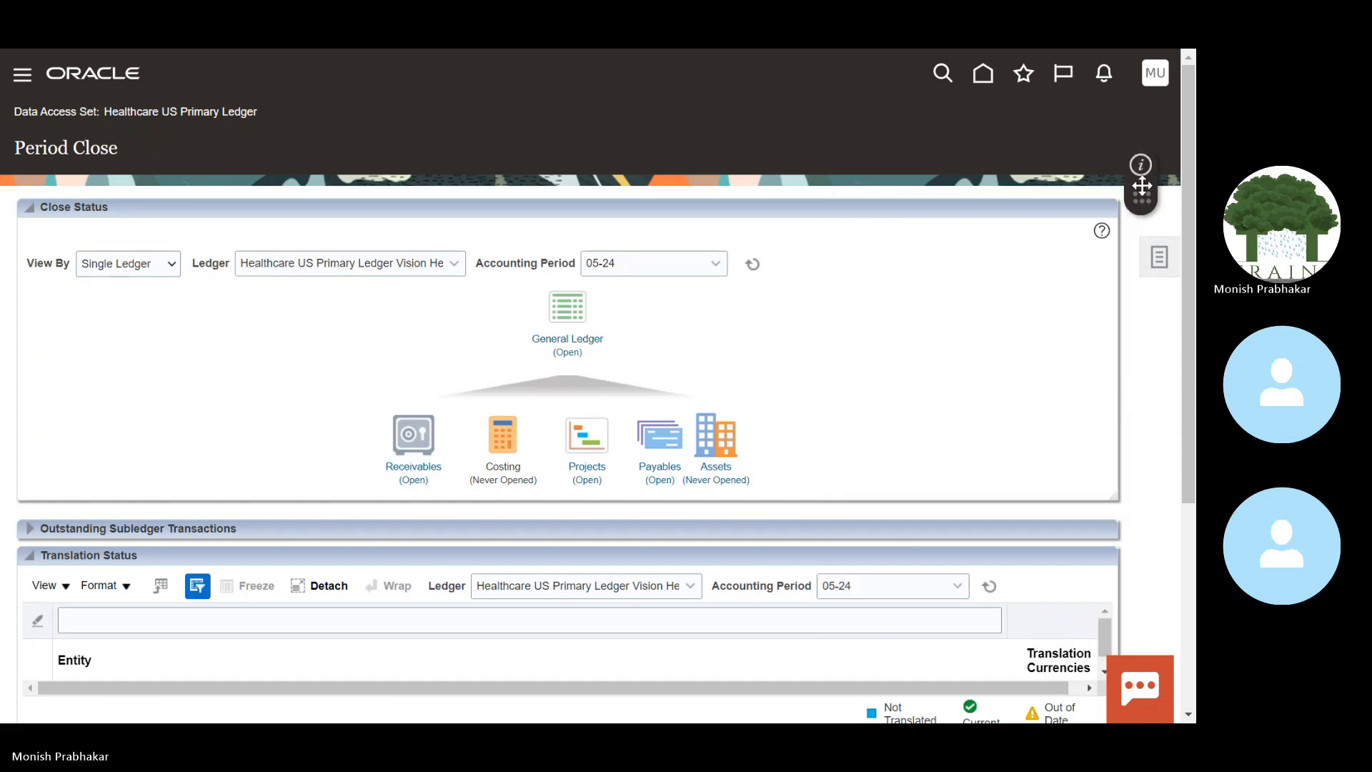
drag(1142, 192, 1141, 473)
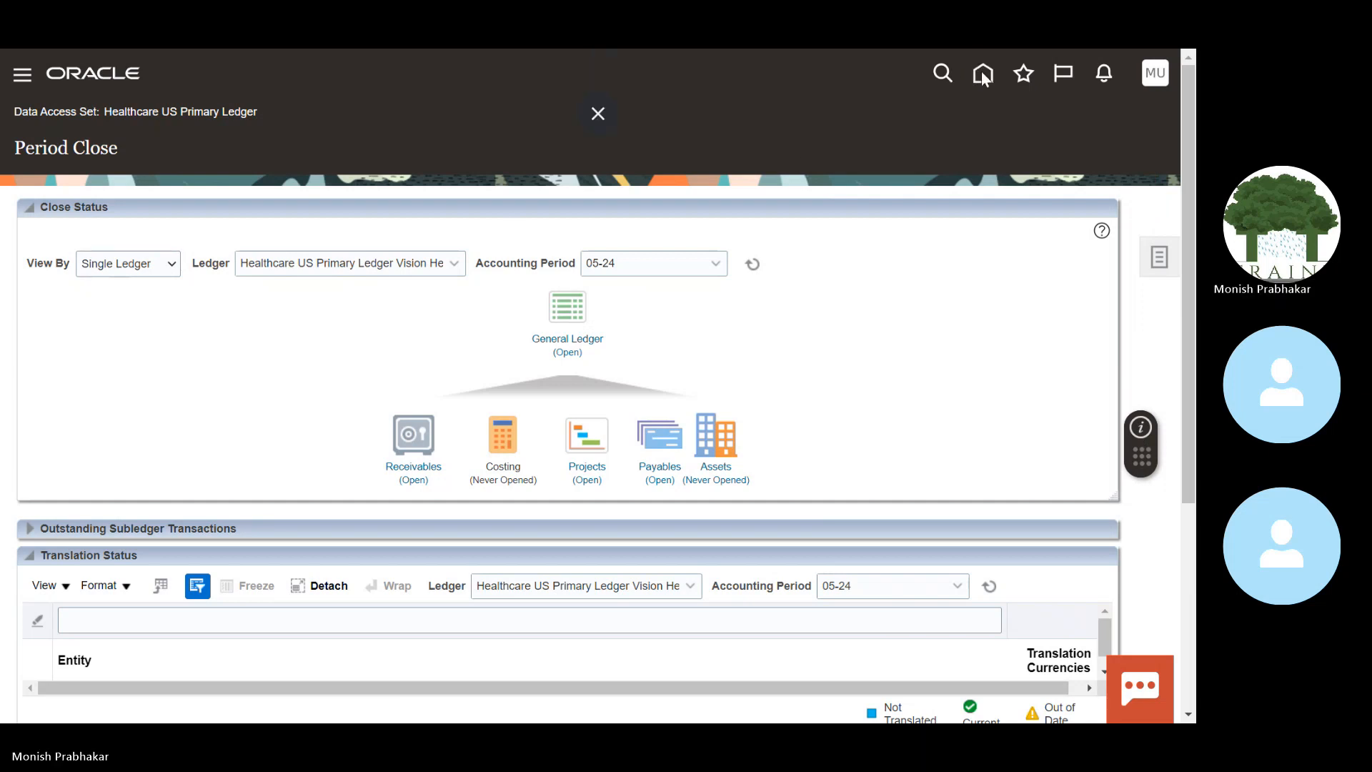
Step: Go from Period Close to the Journals work area, check the Incomplete and Import Errors tabs, and show Tasks
click(614, 114)
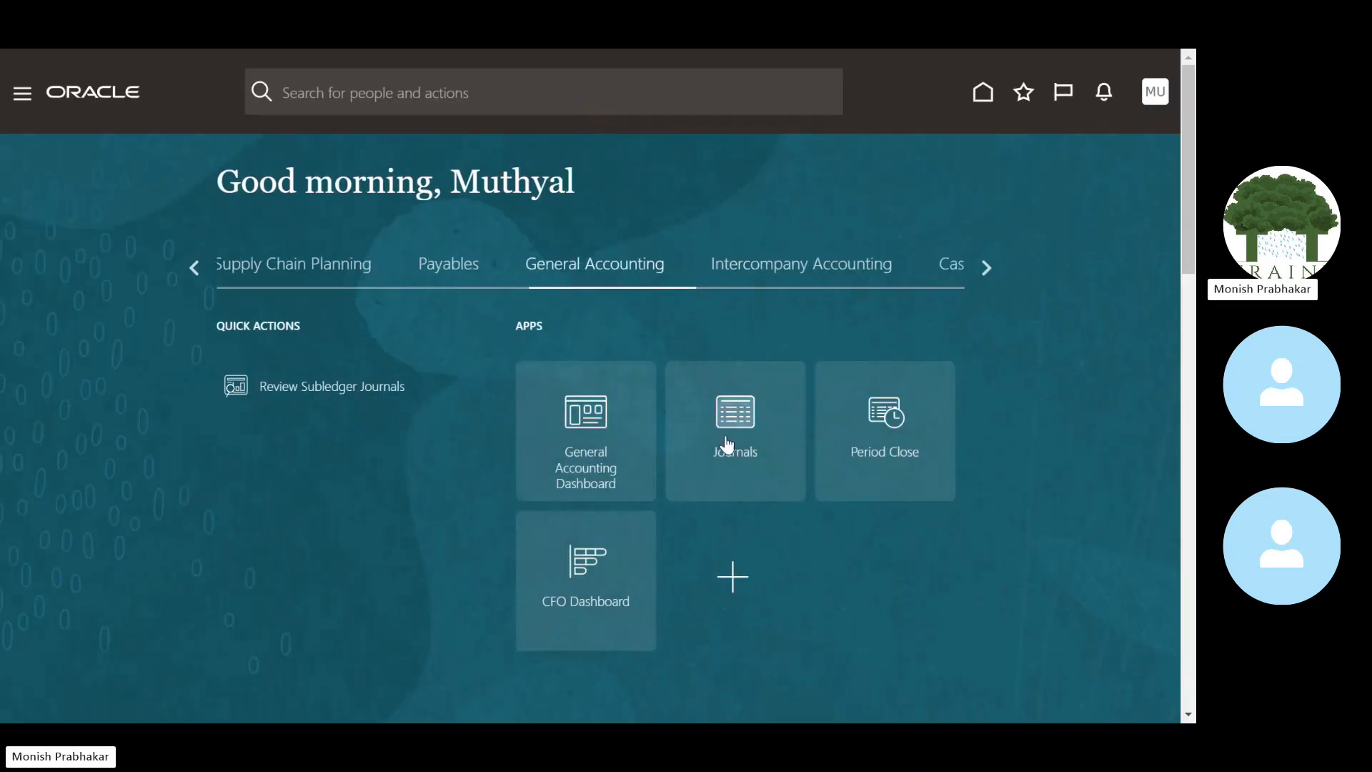
click(722, 419)
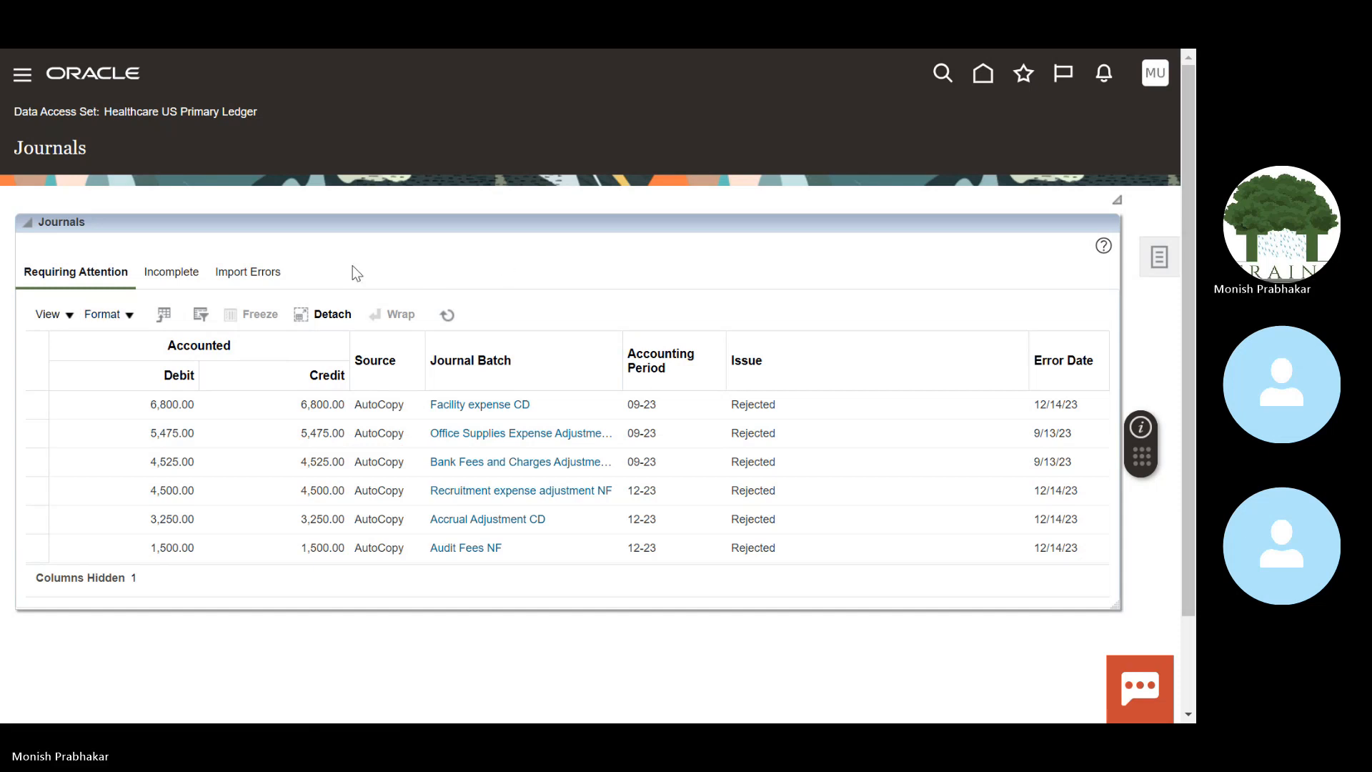
click(166, 279)
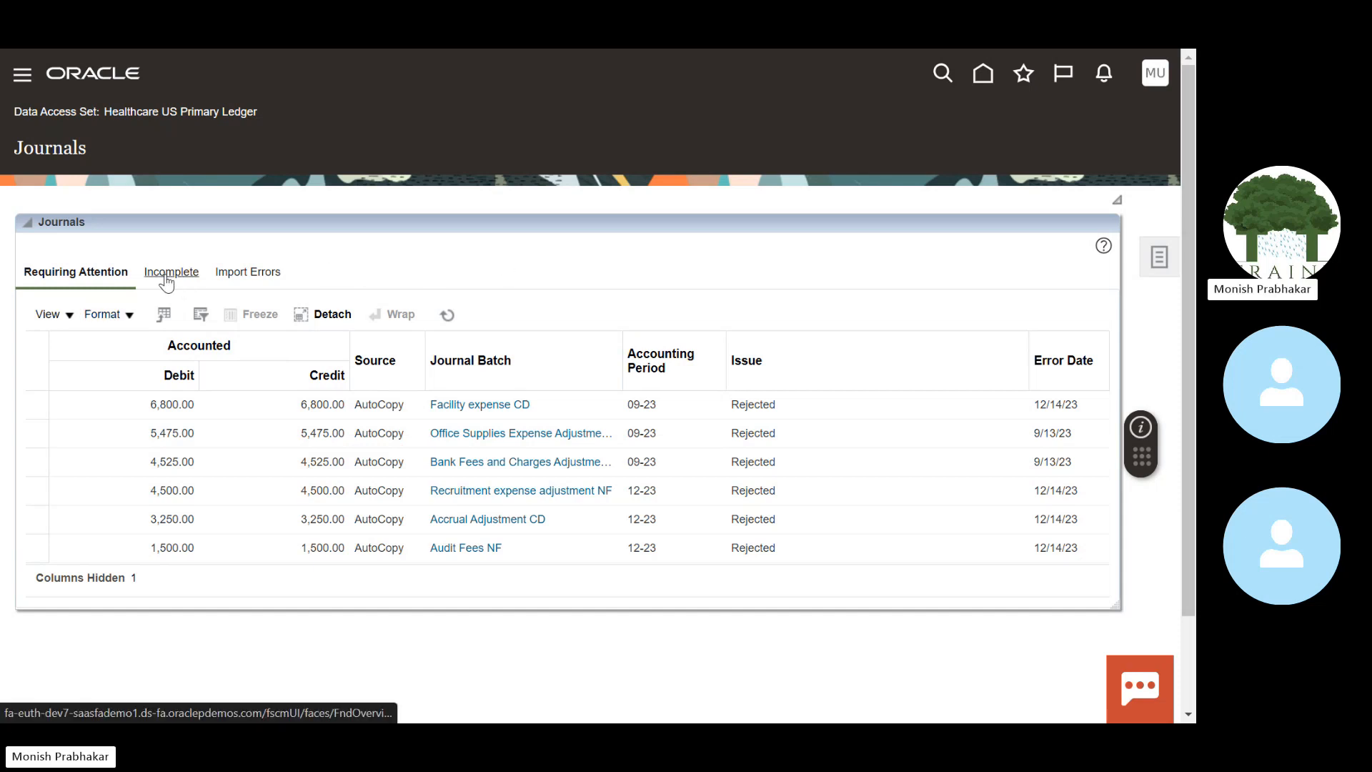
click(259, 272)
click(72, 272)
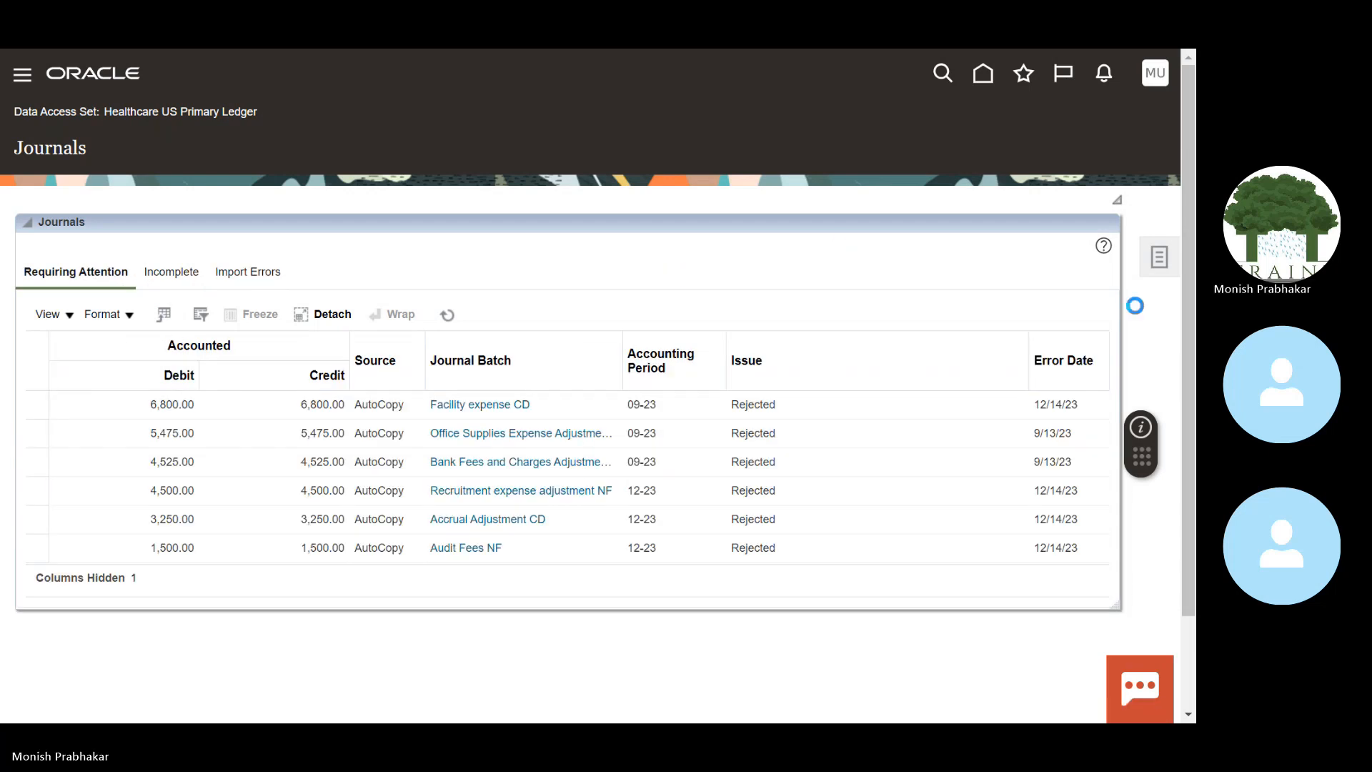
click(1166, 263)
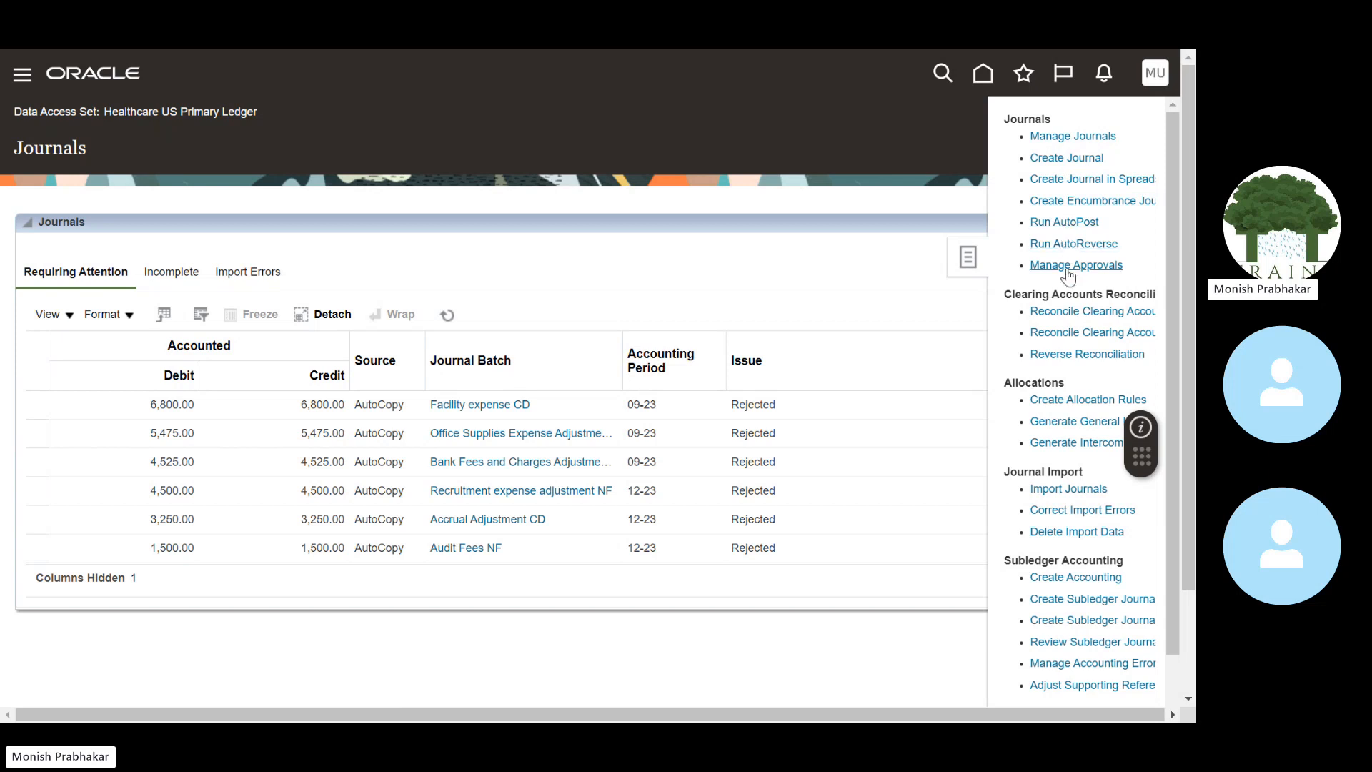
Step: Open Manage Journals from the Tasks panel, go back with Done, and reopen the journal task list
mouse_move(1172, 359)
mouse_down()
mouse_move(1167, 481)
mouse_move(1177, 379)
mouse_up()
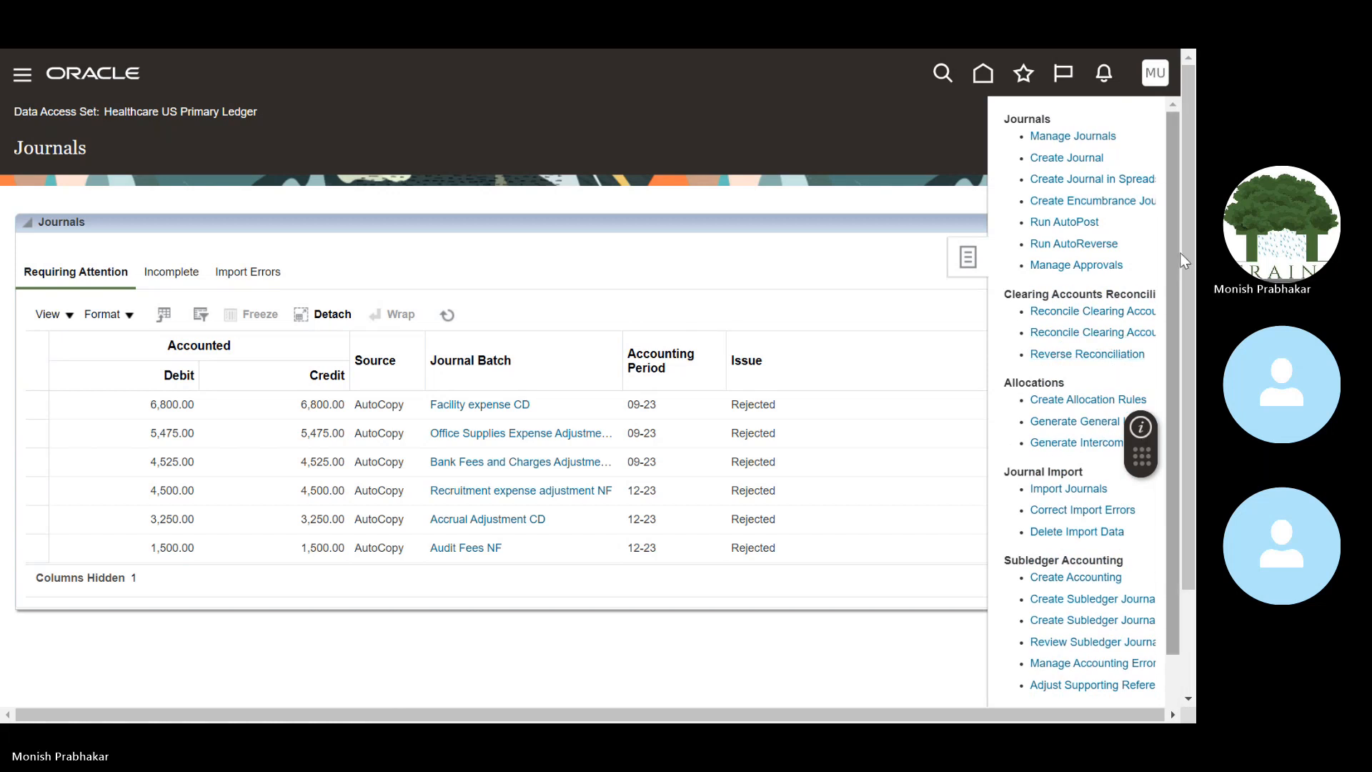
click(1063, 140)
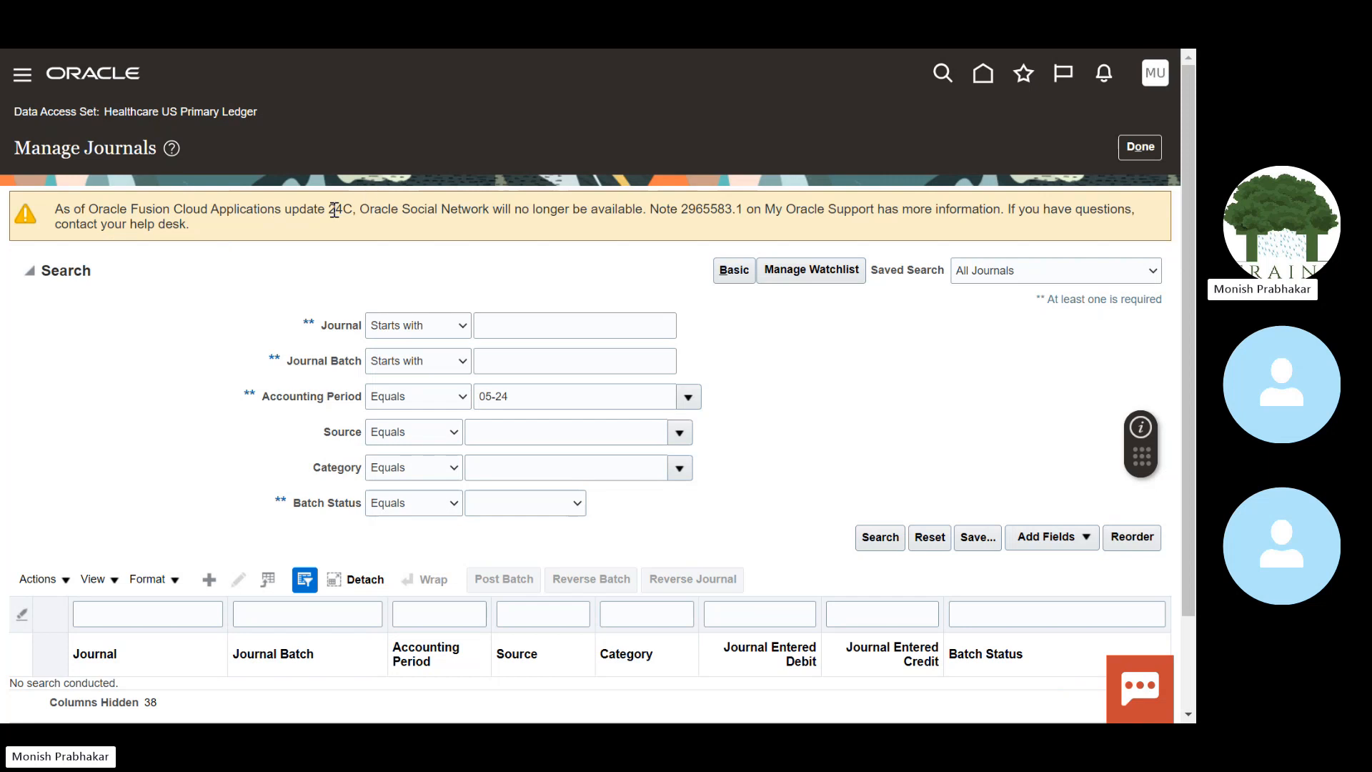
drag(332, 212, 55, 210)
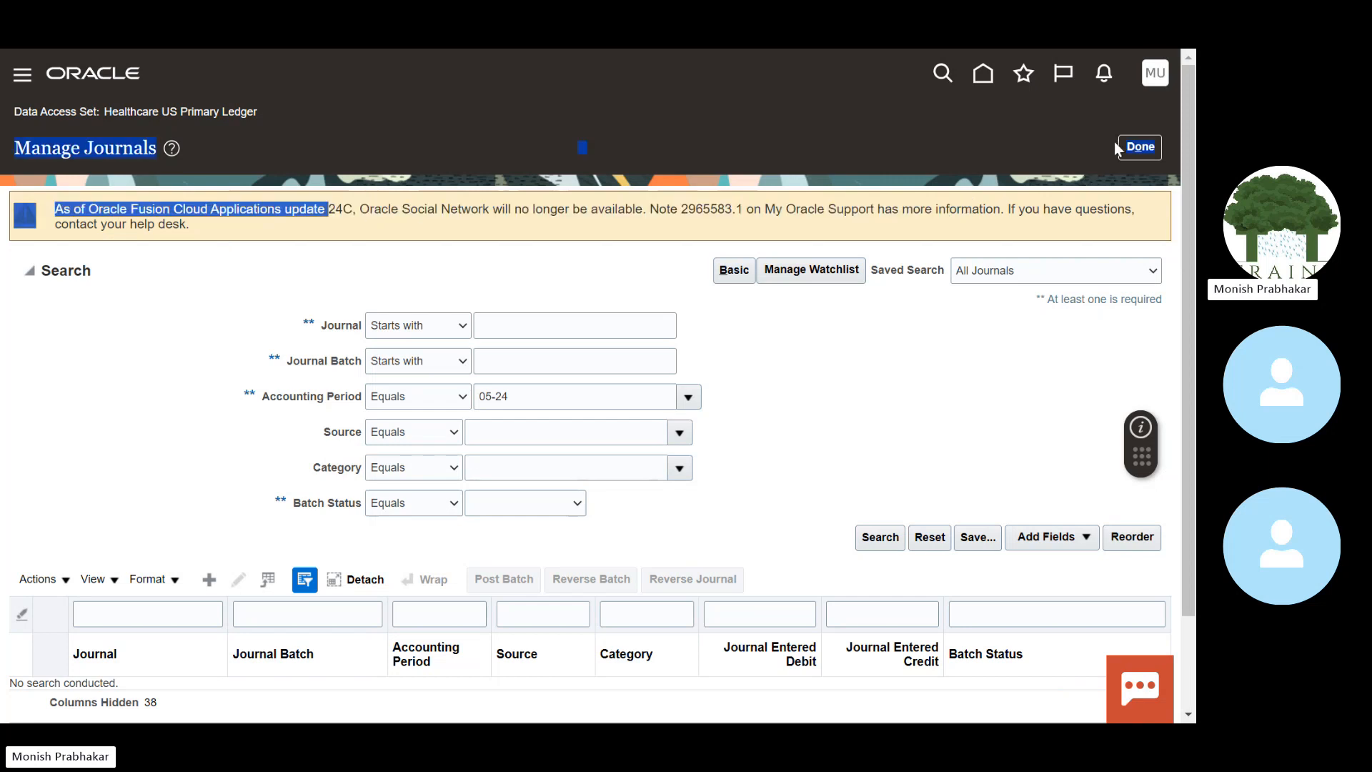
click(1141, 148)
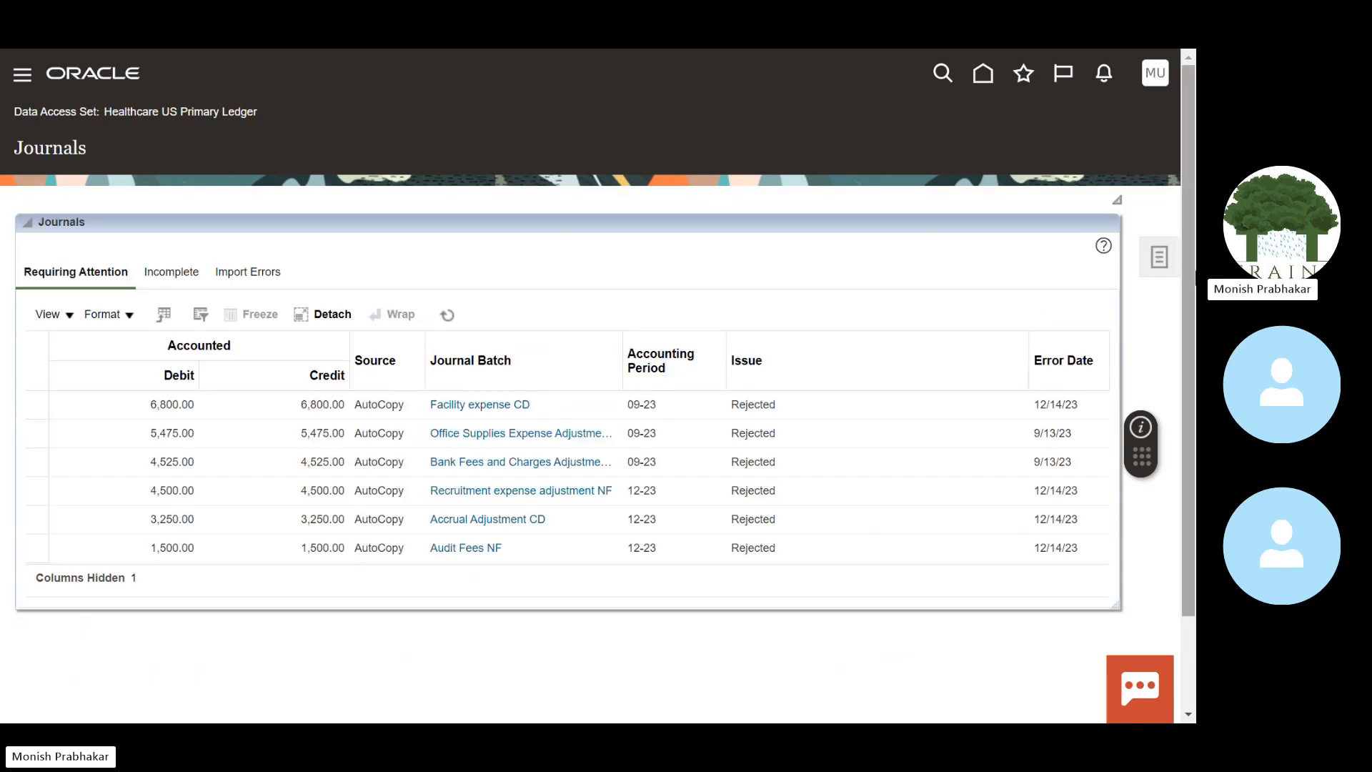
click(1167, 263)
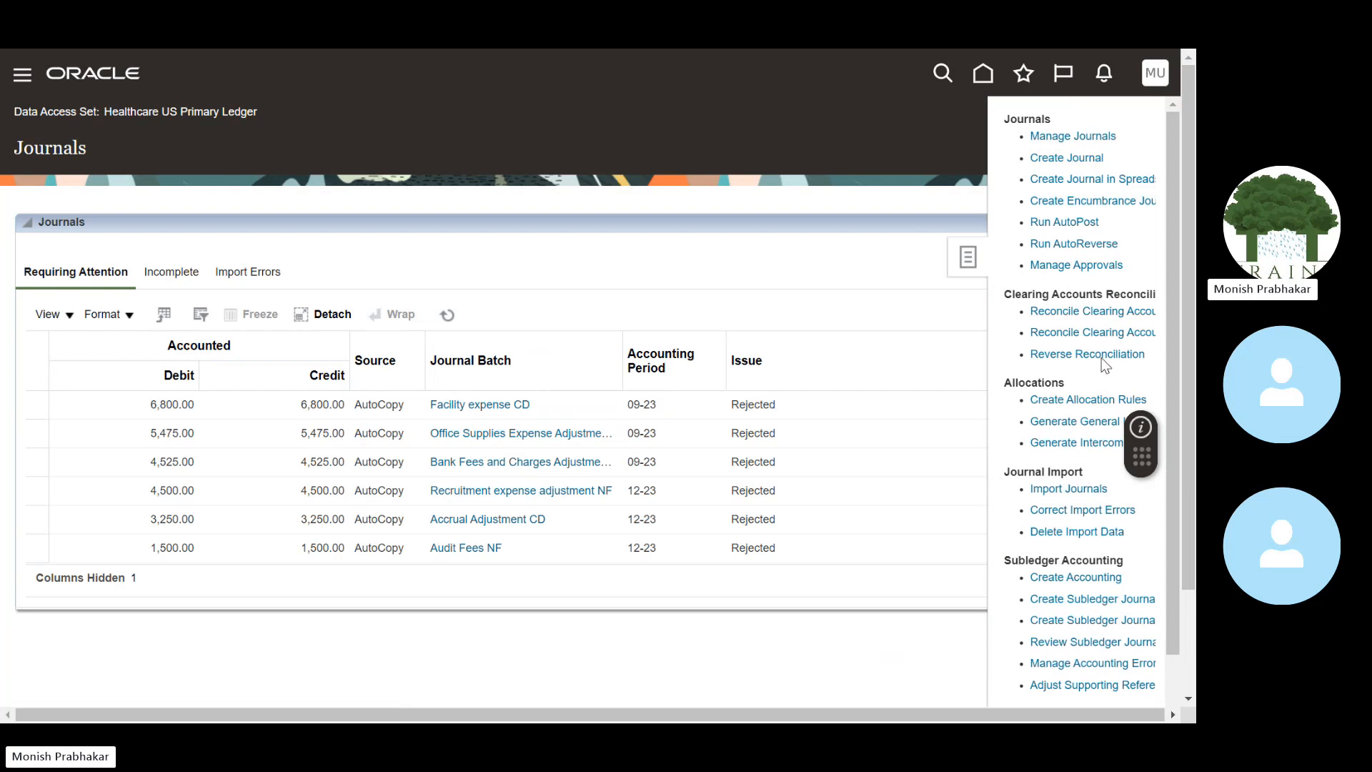
drag(1187, 291, 1188, 388)
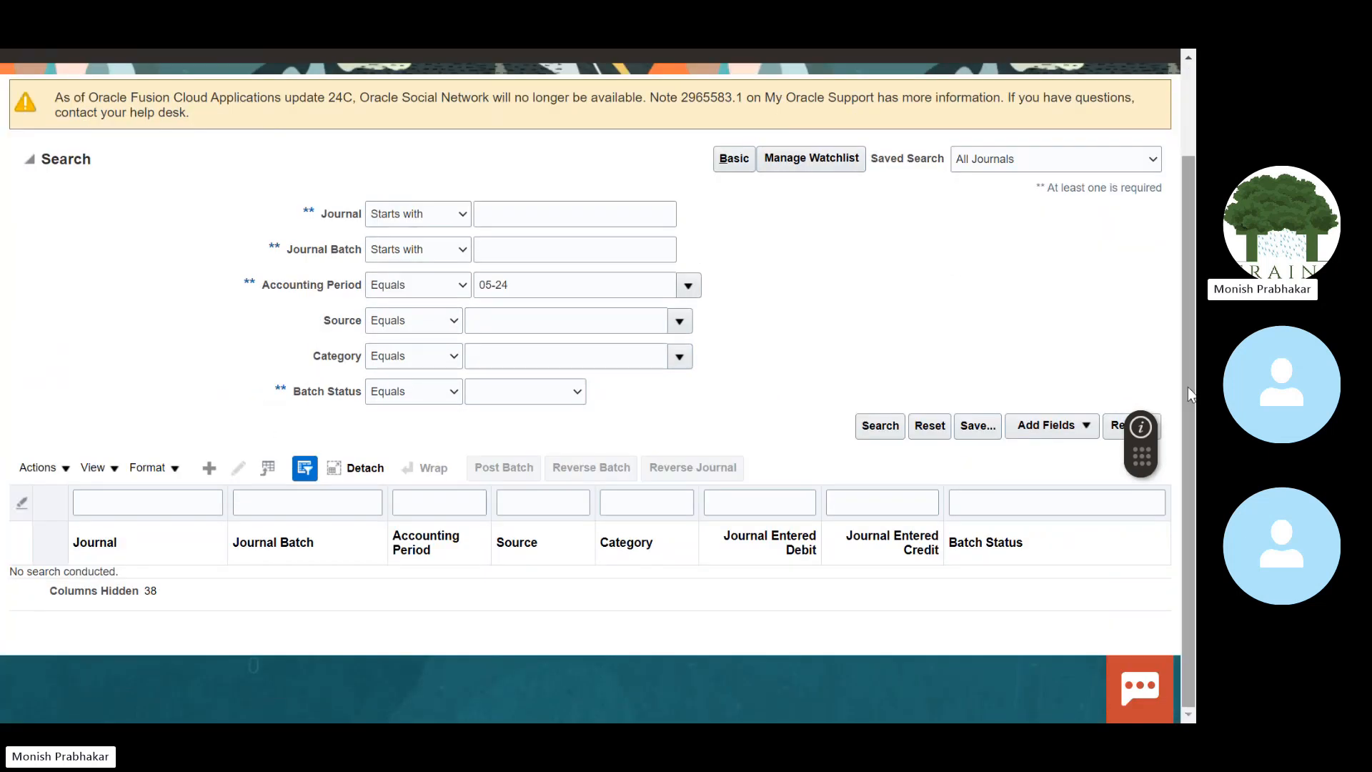
Step: Search journals for accounting period 05-24, then rerun the search for period 04-24
click(689, 286)
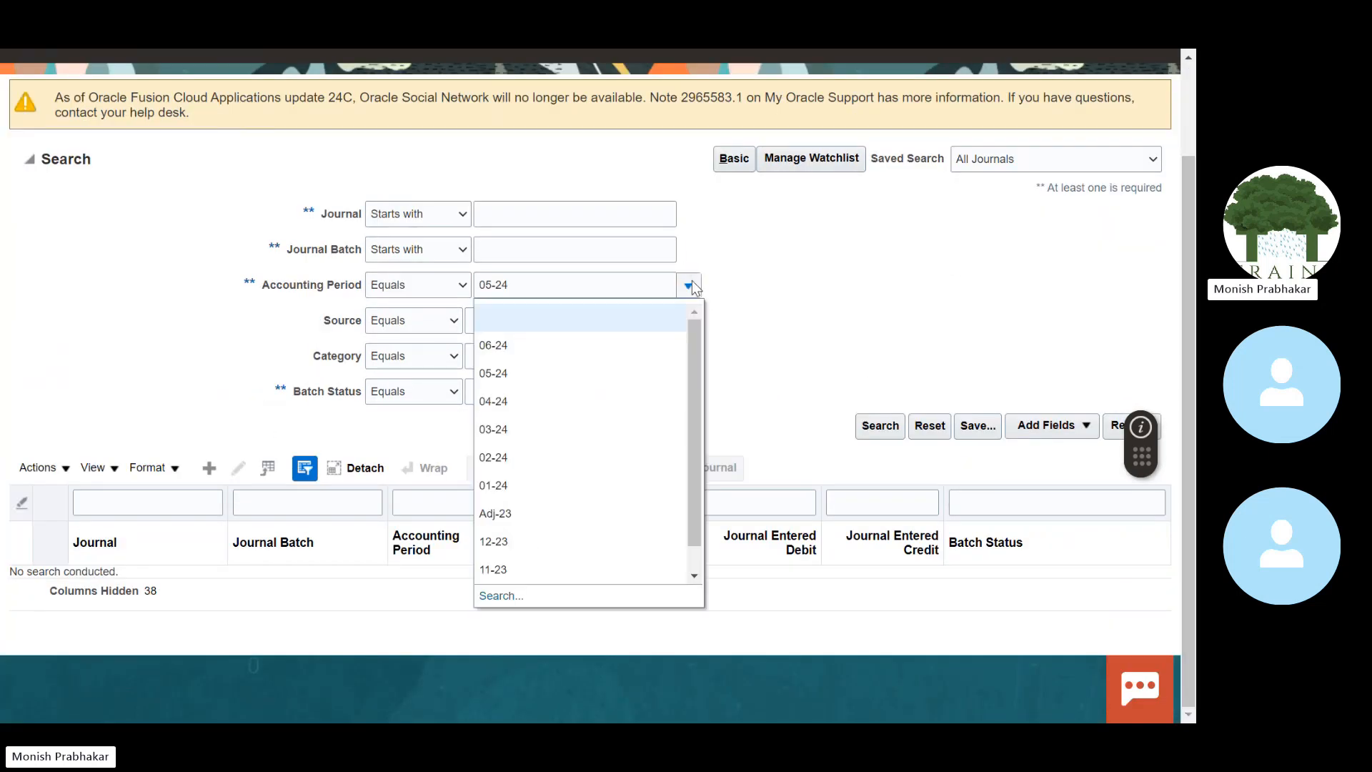
click(326, 297)
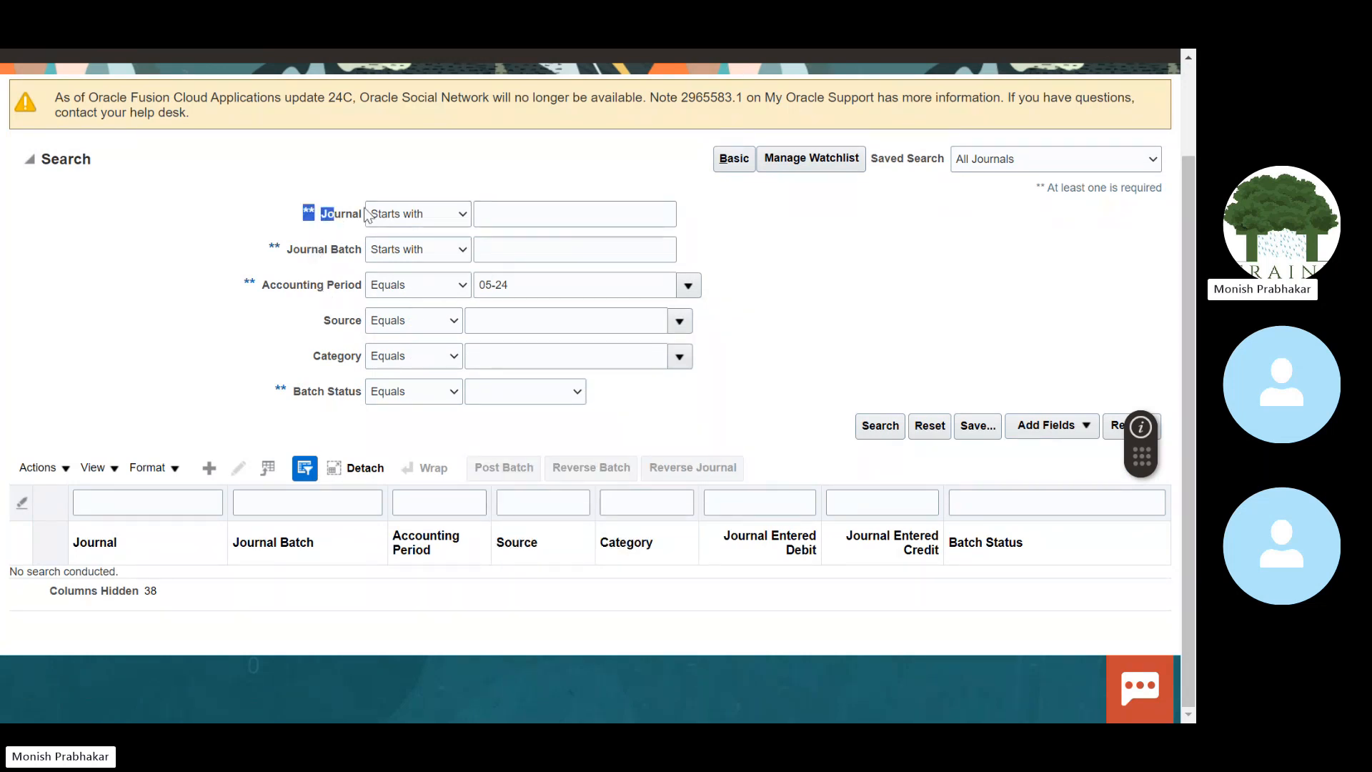
click(536, 221)
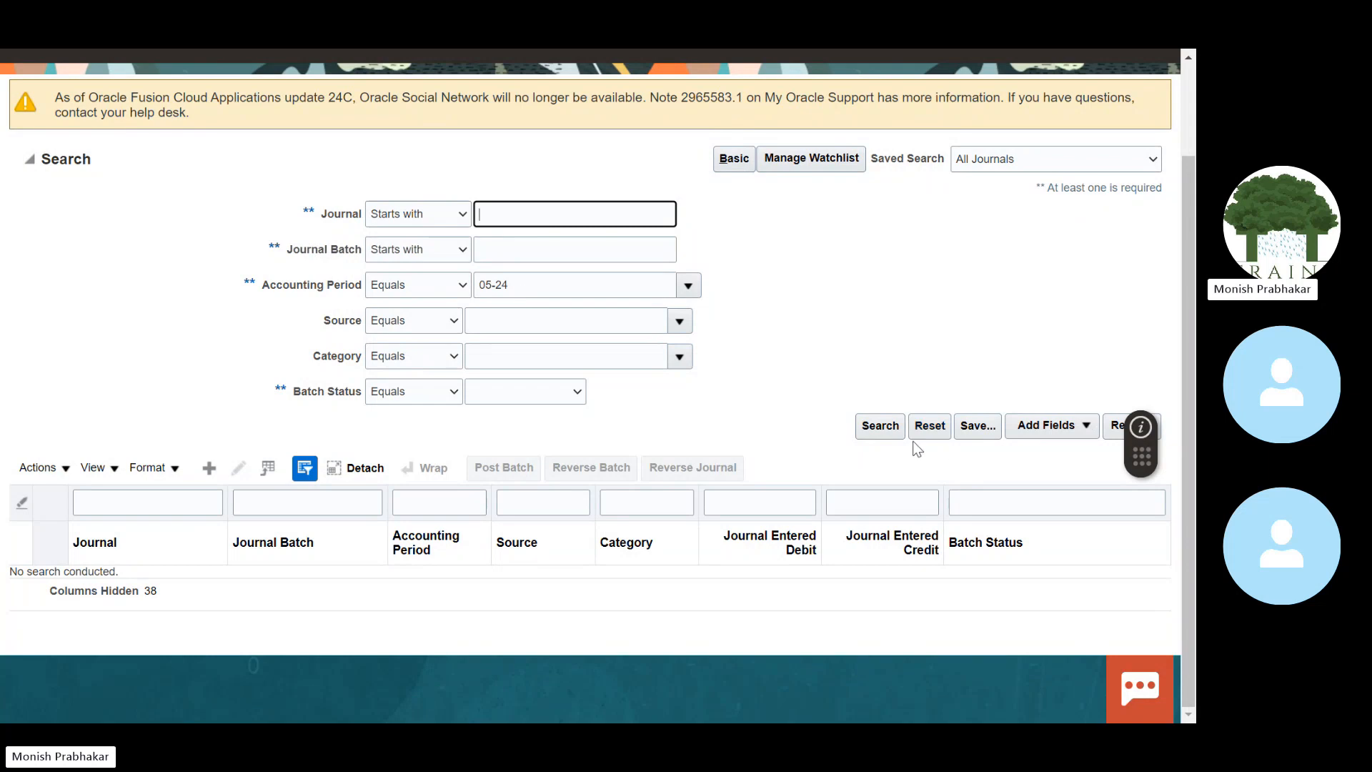
click(883, 427)
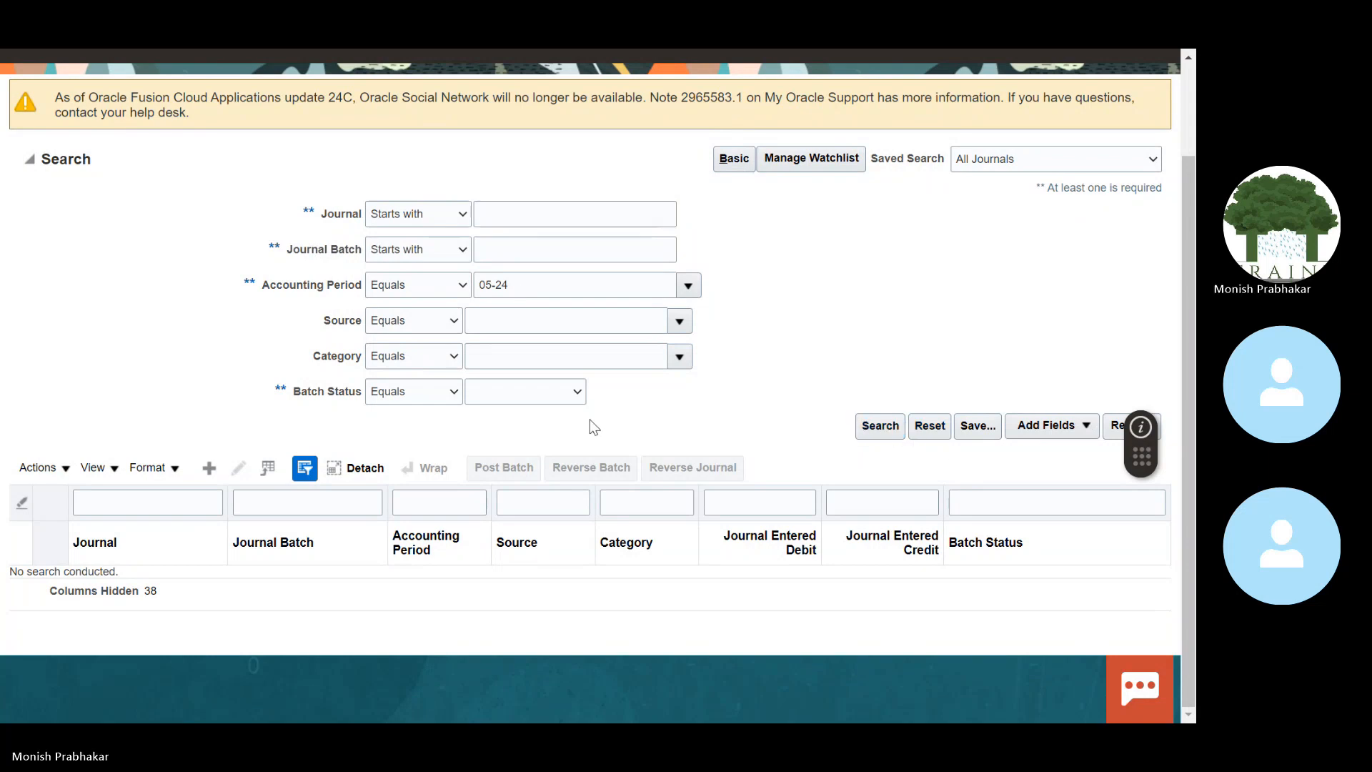
click(693, 290)
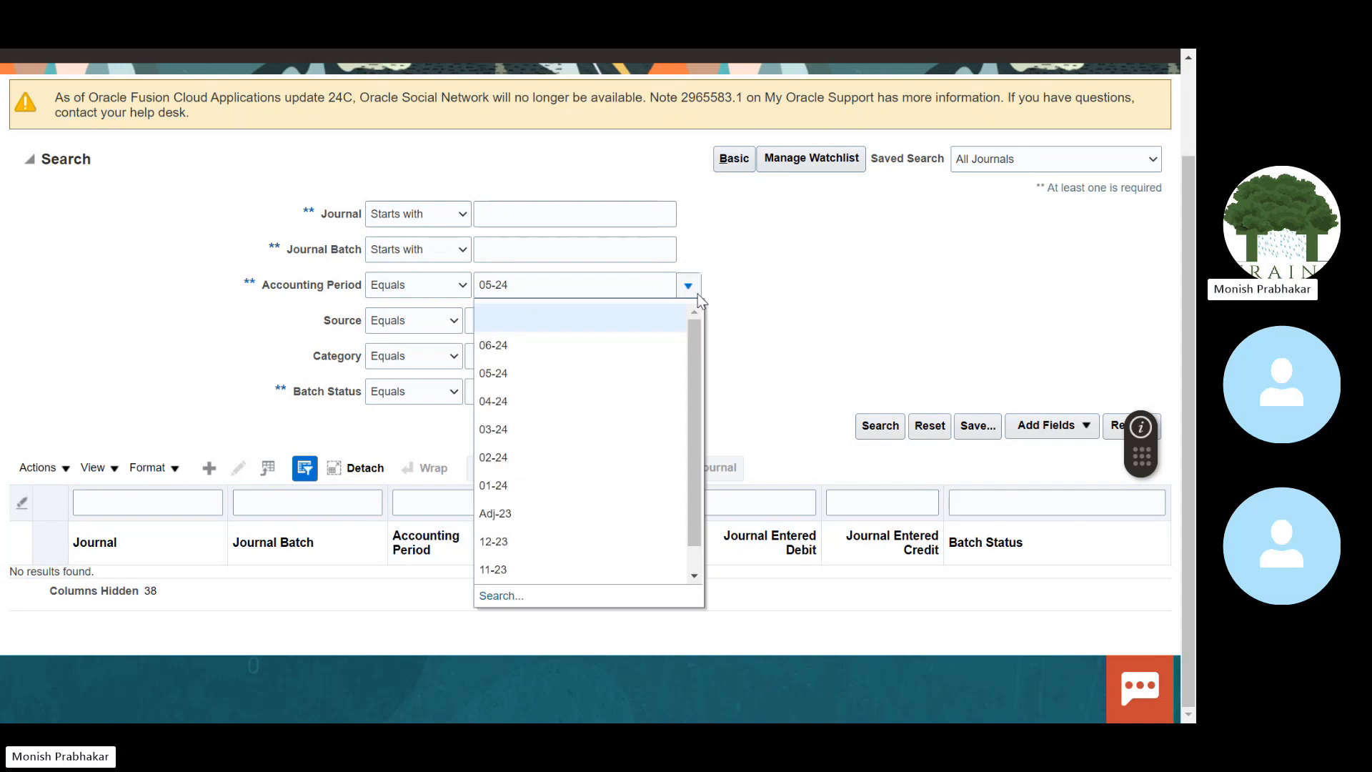
click(504, 400)
click(873, 427)
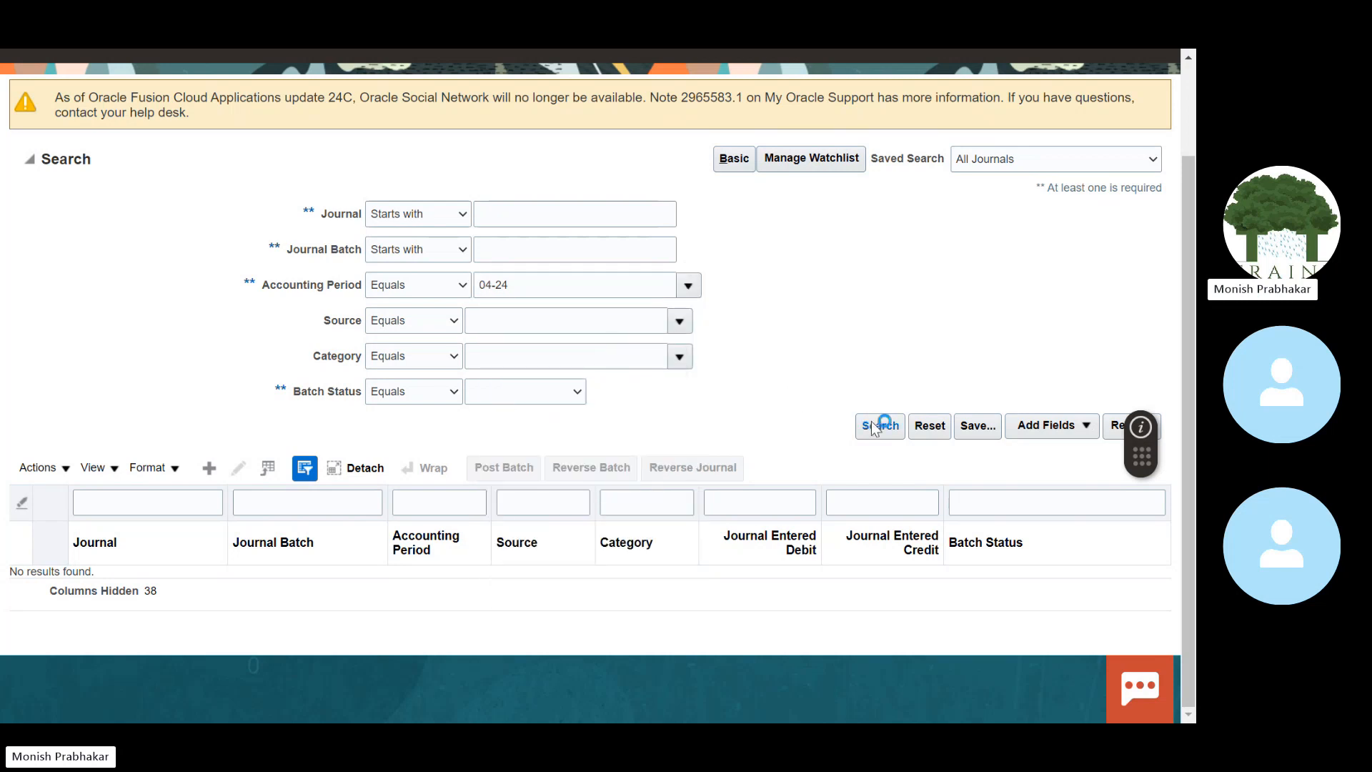
Step: Clear the accounting period, filter on Batch Status Posted, and run the search
click(555, 290)
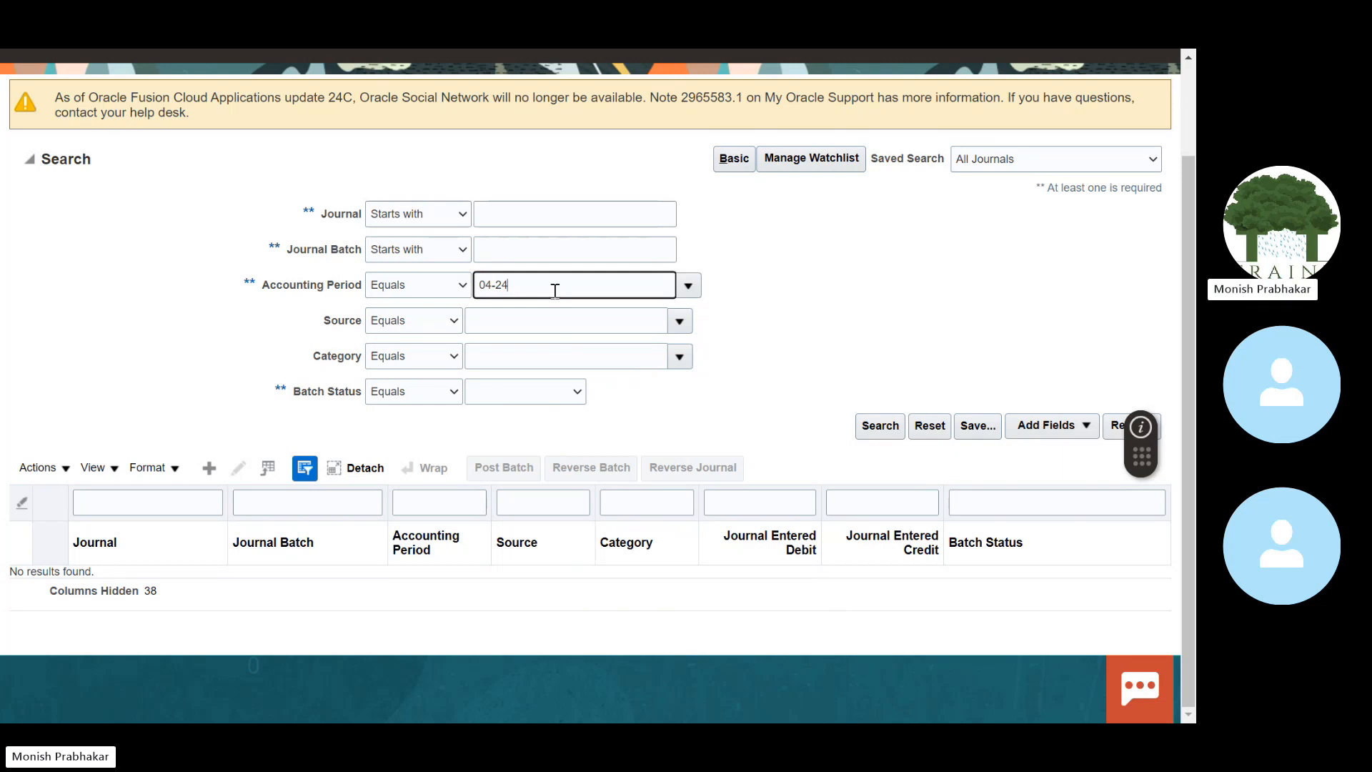
key(ctrl+a)
key(BackSpace)
click(513, 396)
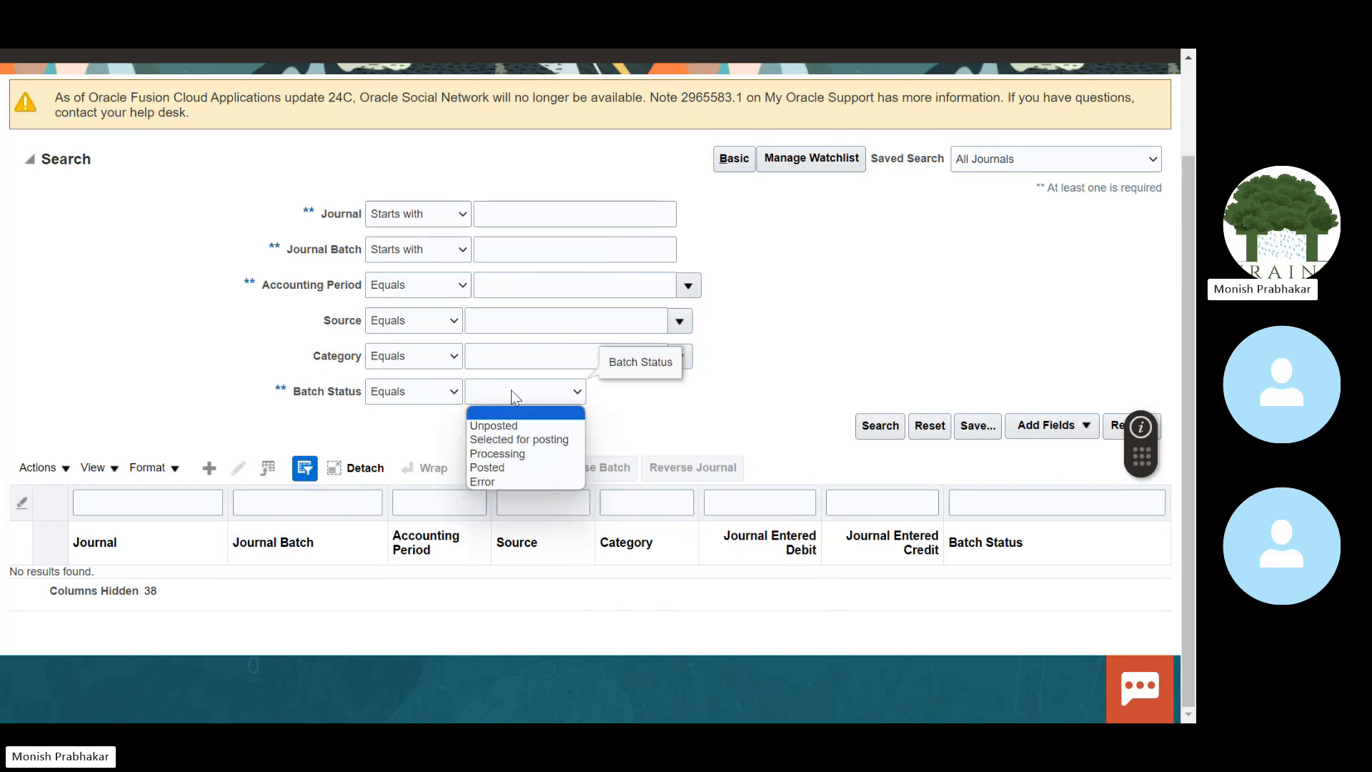
click(488, 469)
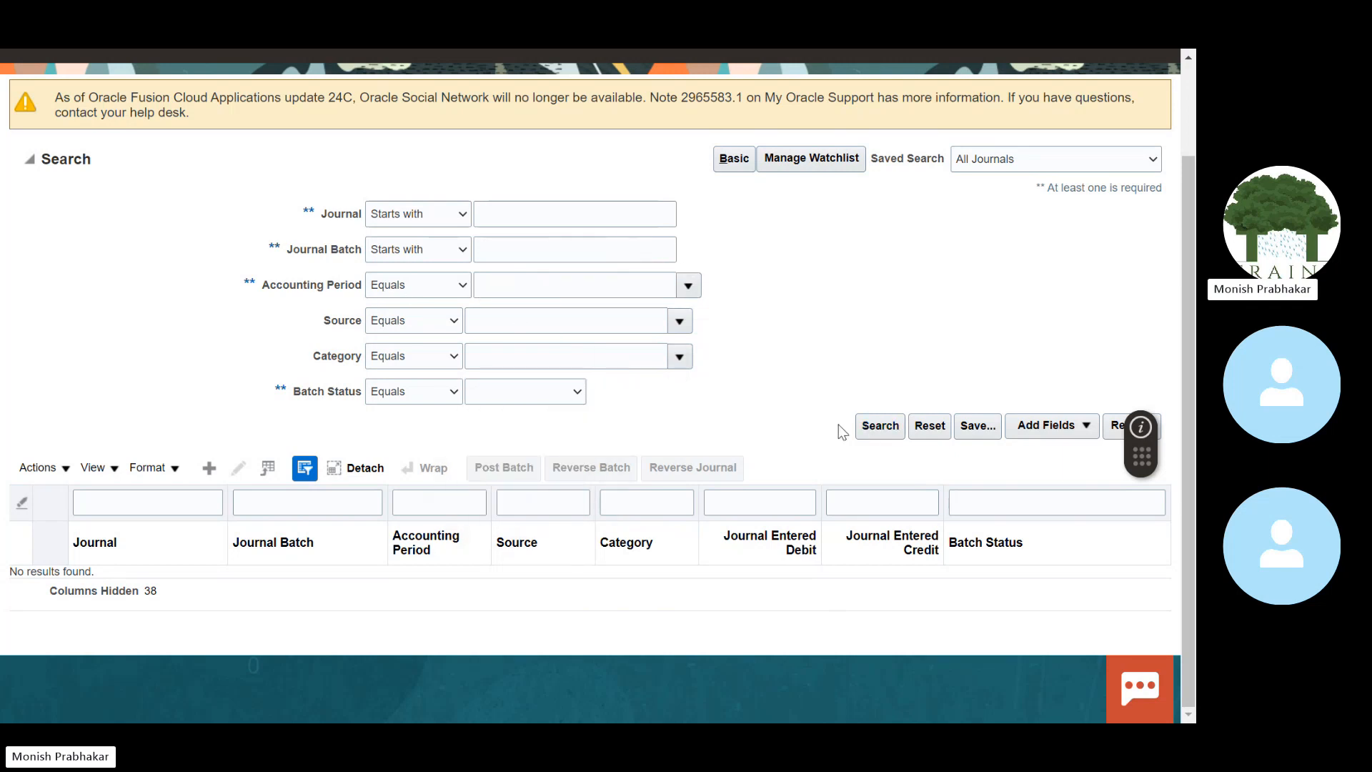
click(557, 391)
click(488, 466)
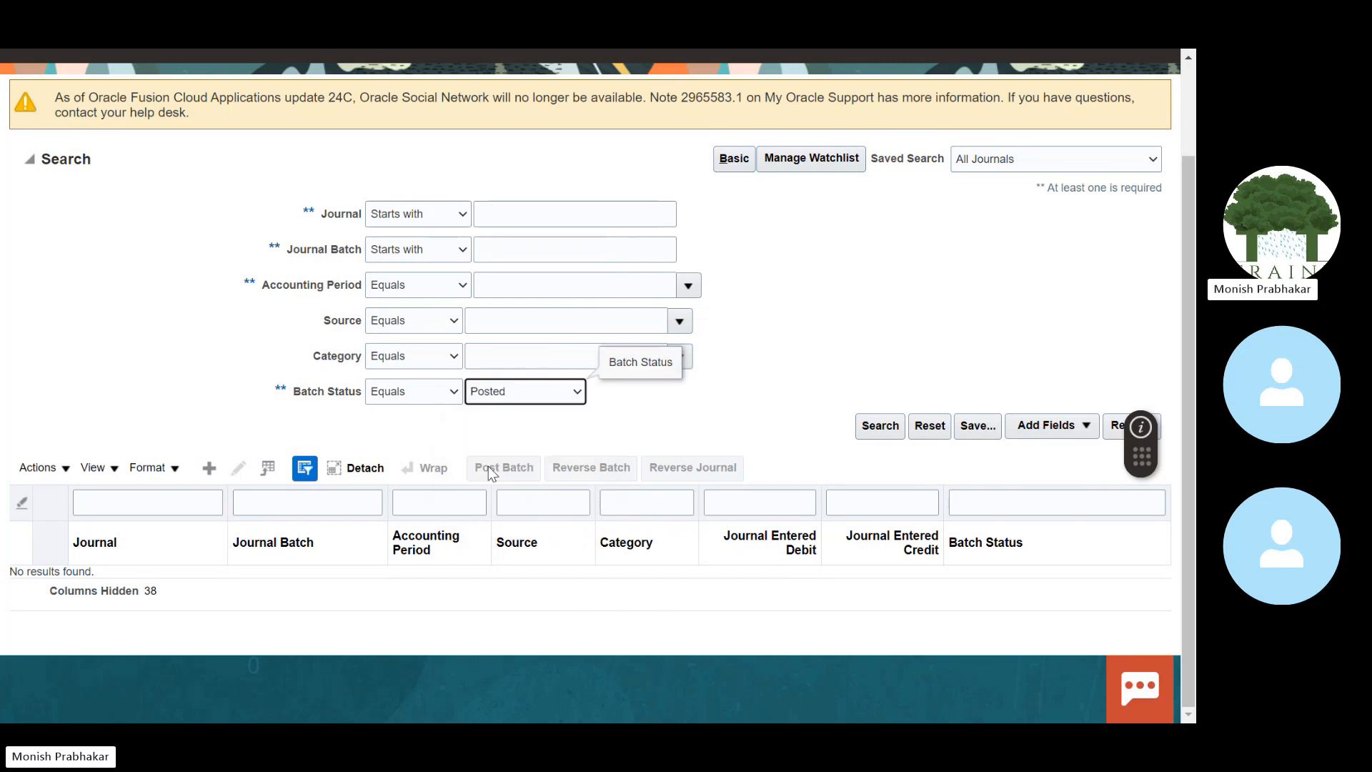
click(880, 427)
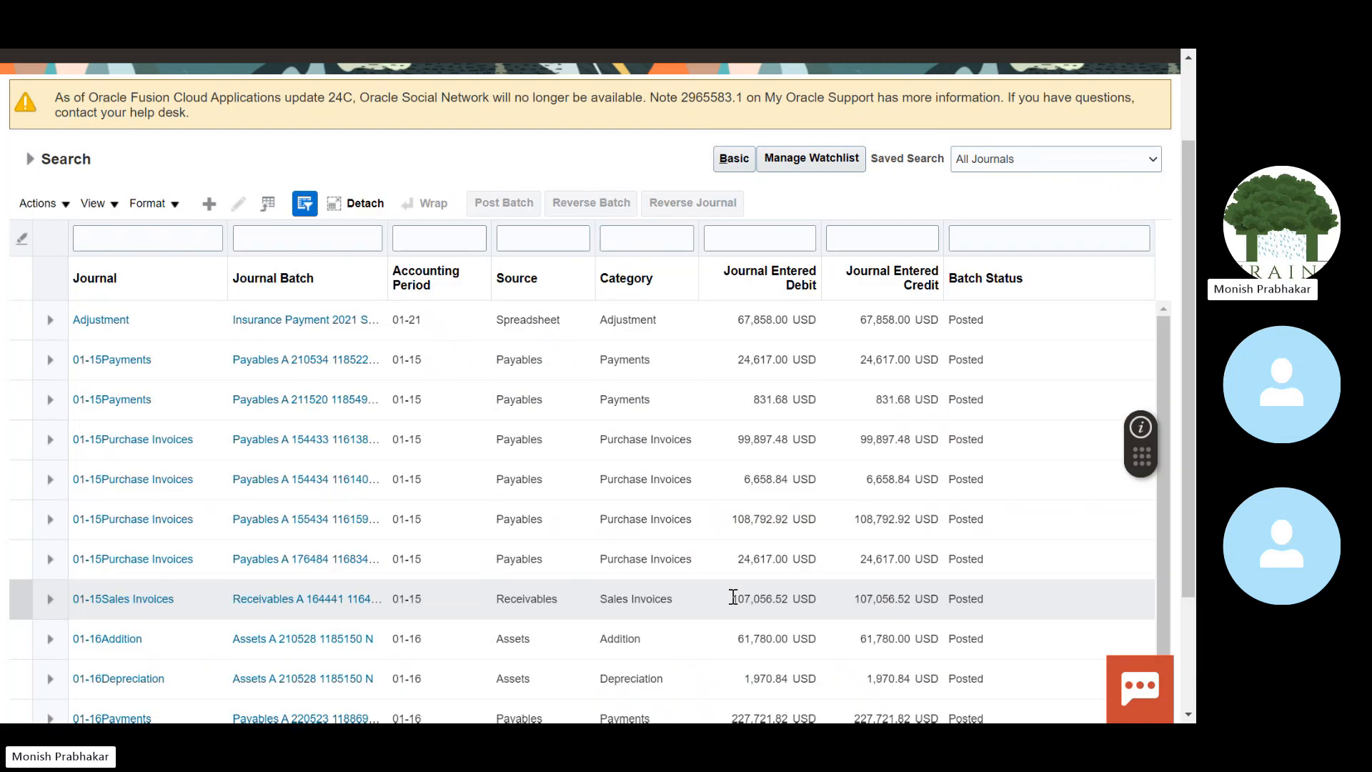
Step: Clear the batch status filter and filter on the Accrual journal category
scroll(537, 274, up, 2)
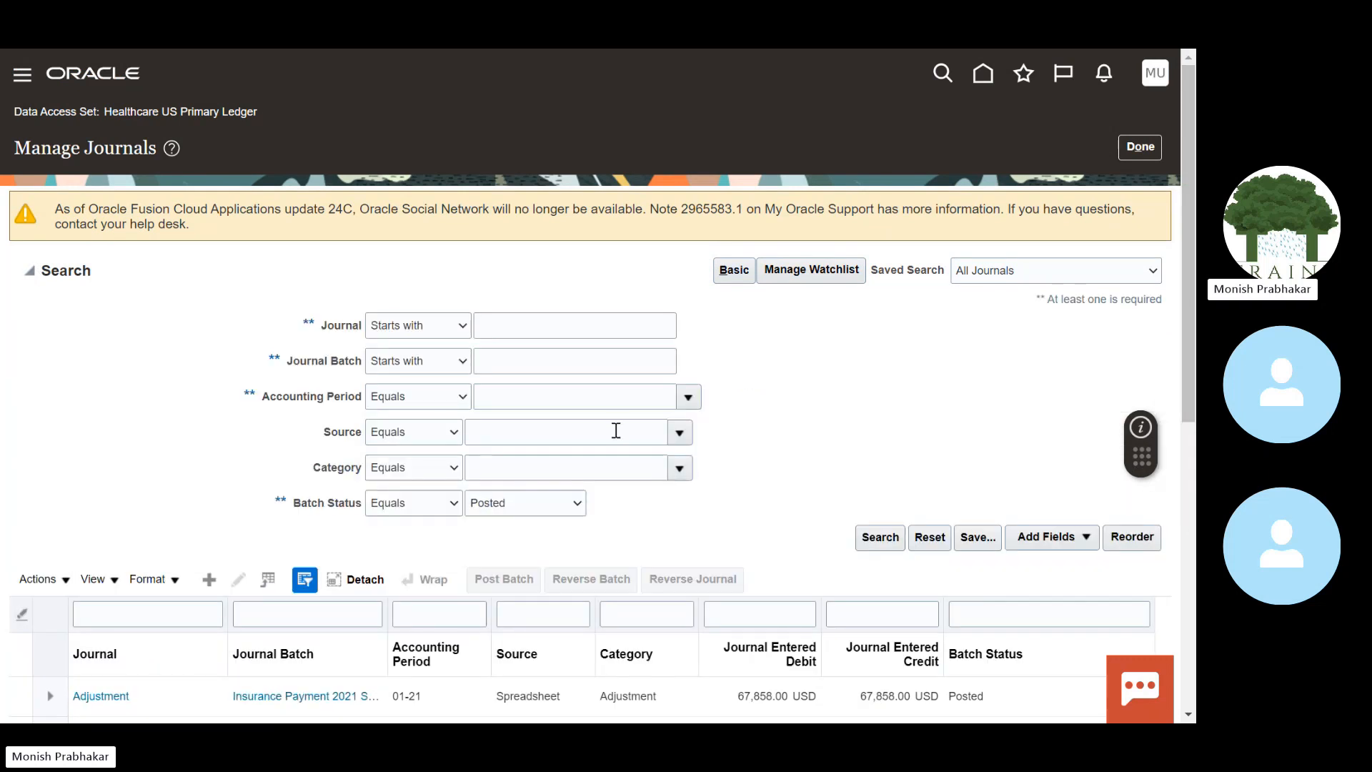
click(505, 503)
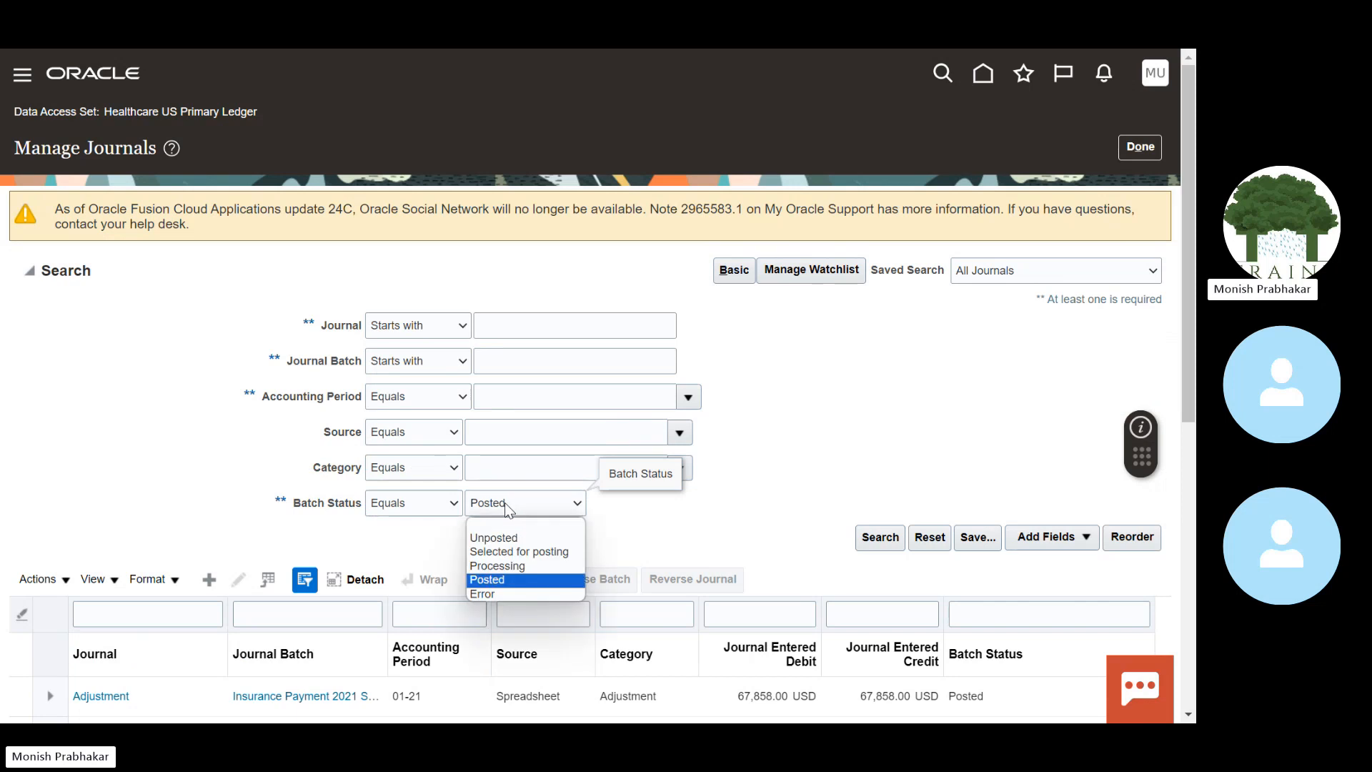
click(833, 463)
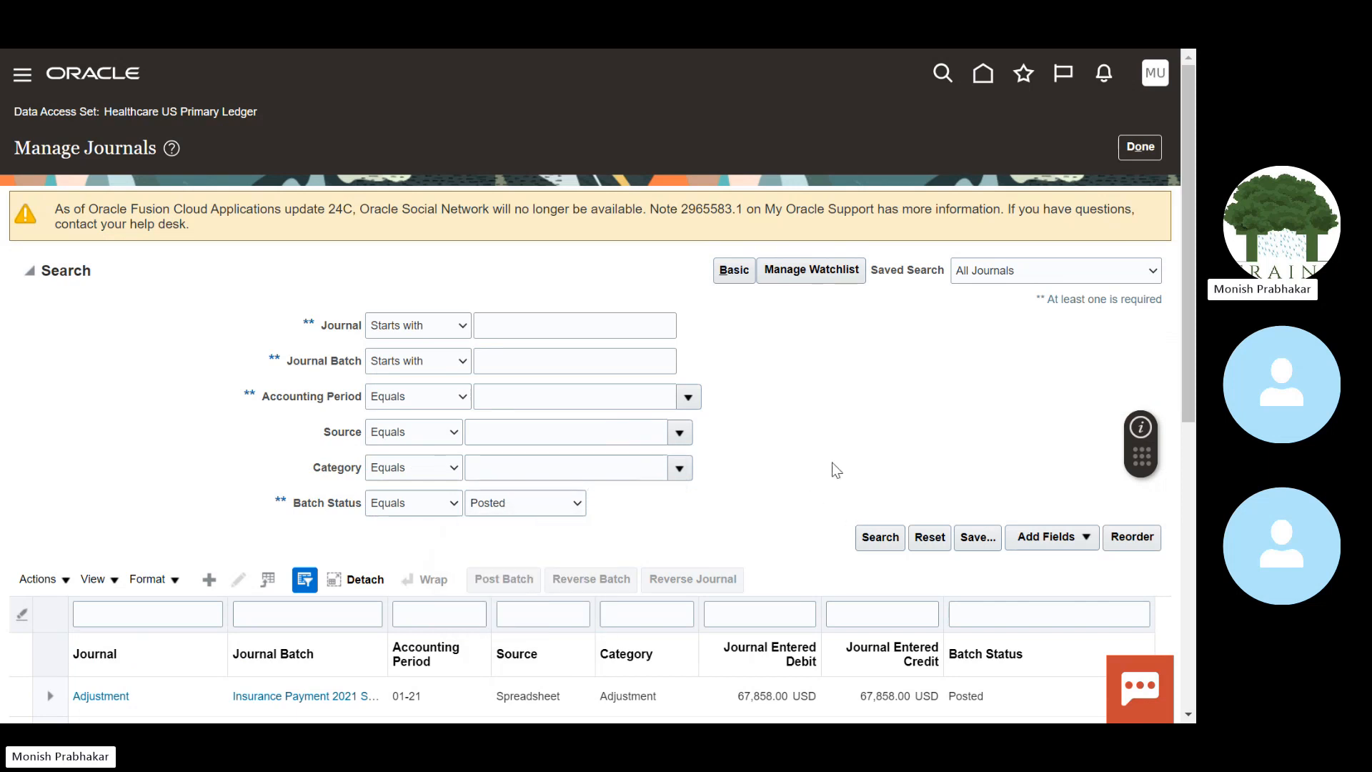
click(529, 508)
click(494, 533)
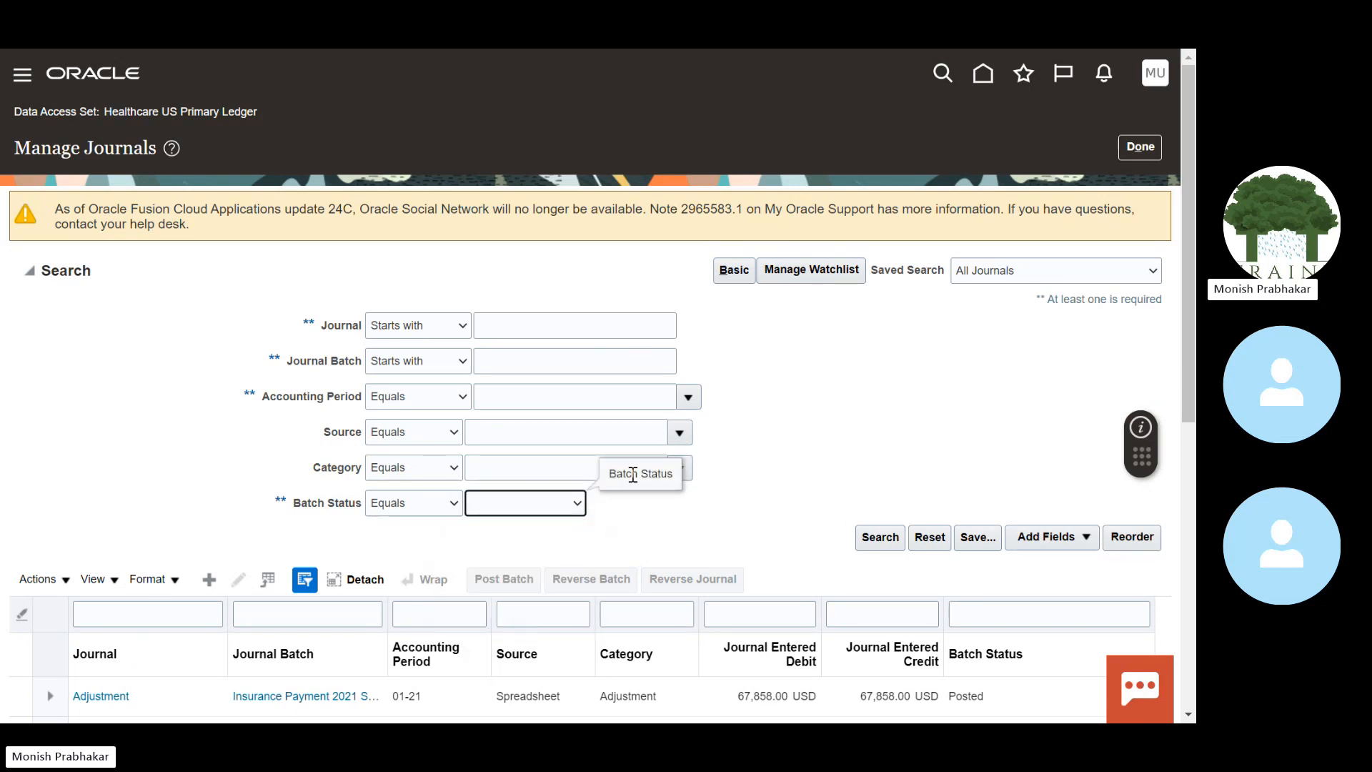
click(679, 432)
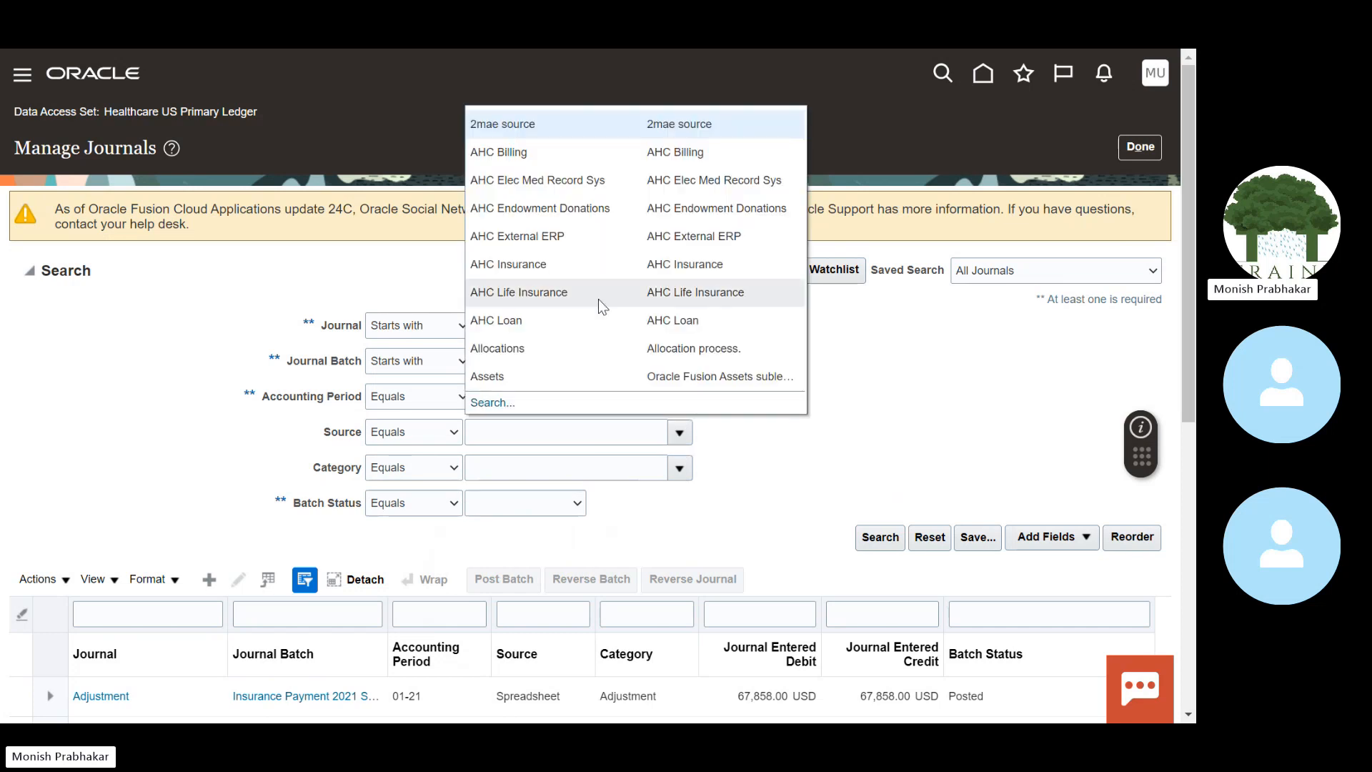
click(679, 468)
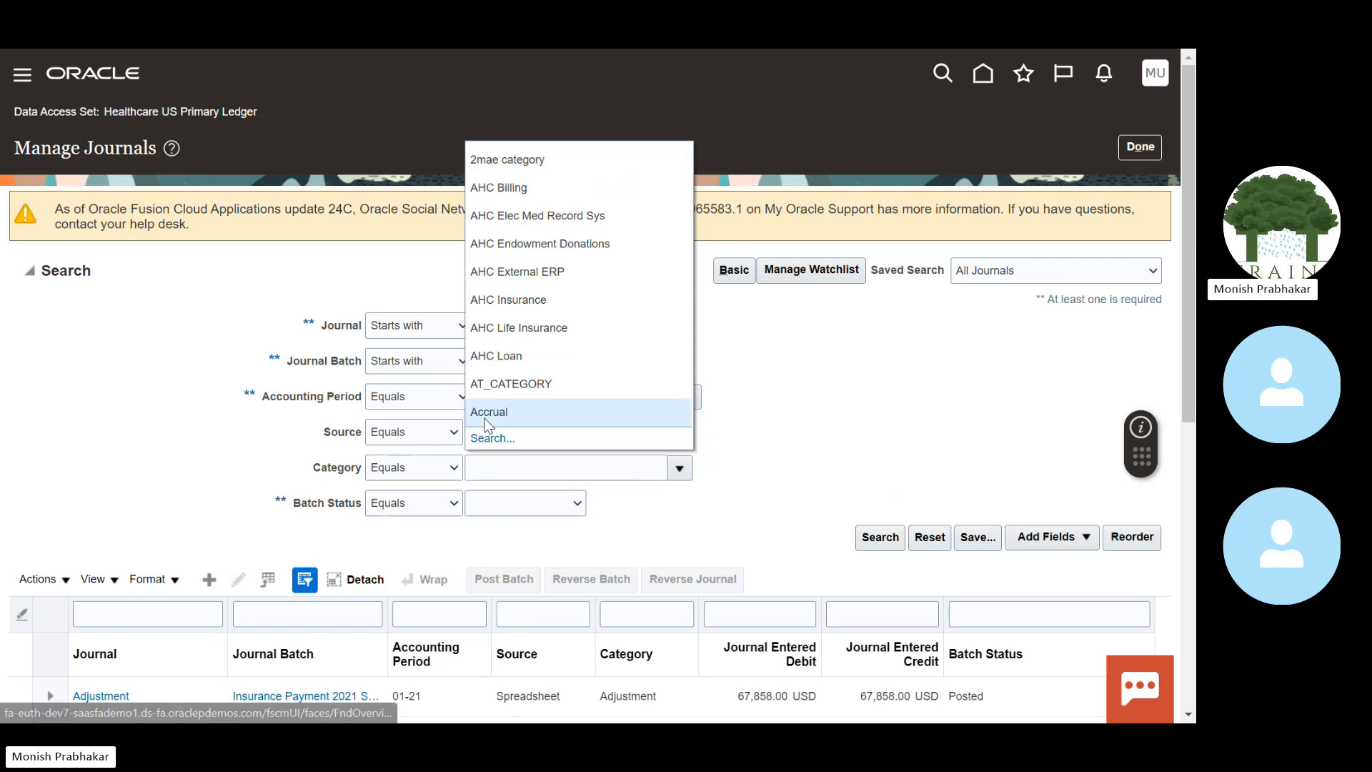
click(487, 413)
click(885, 537)
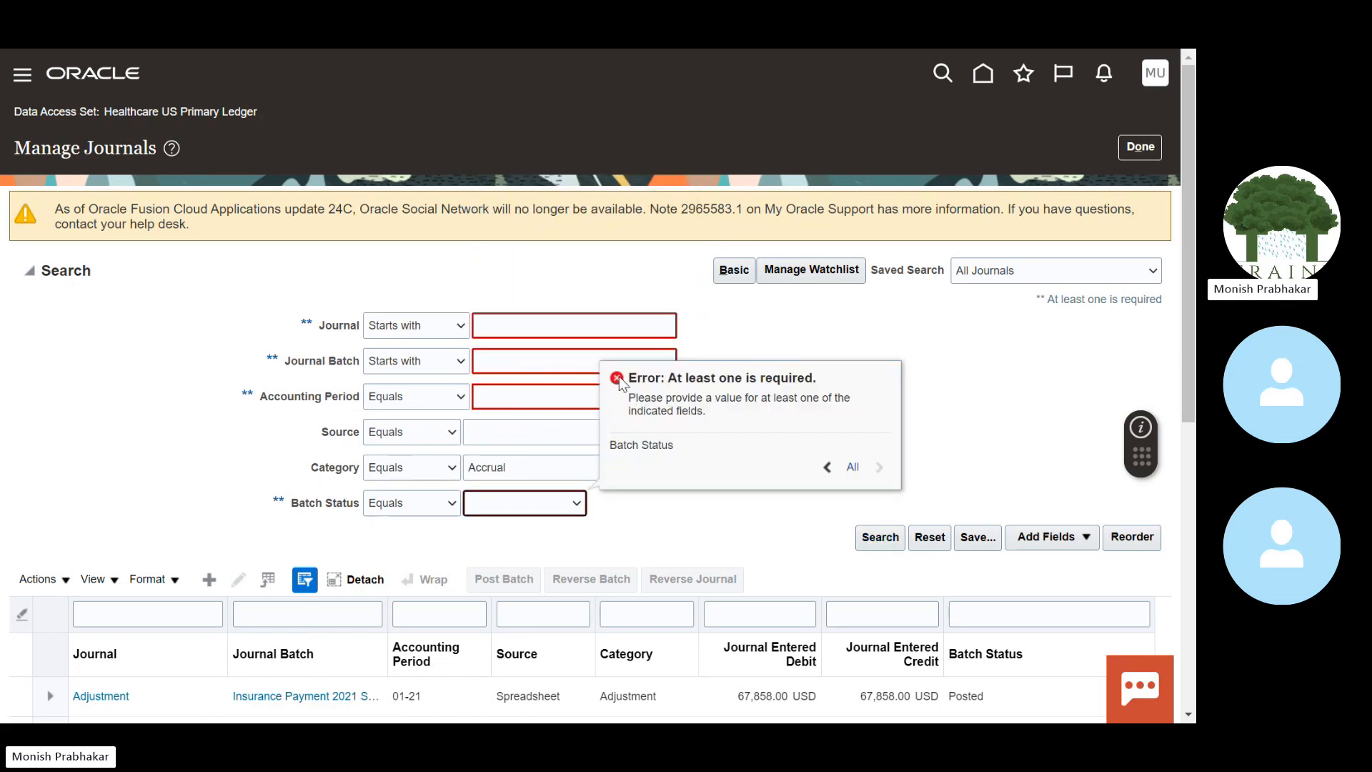
Step: Set the Journal criterion to Does not contain '**' and run the search
click(441, 318)
click(411, 401)
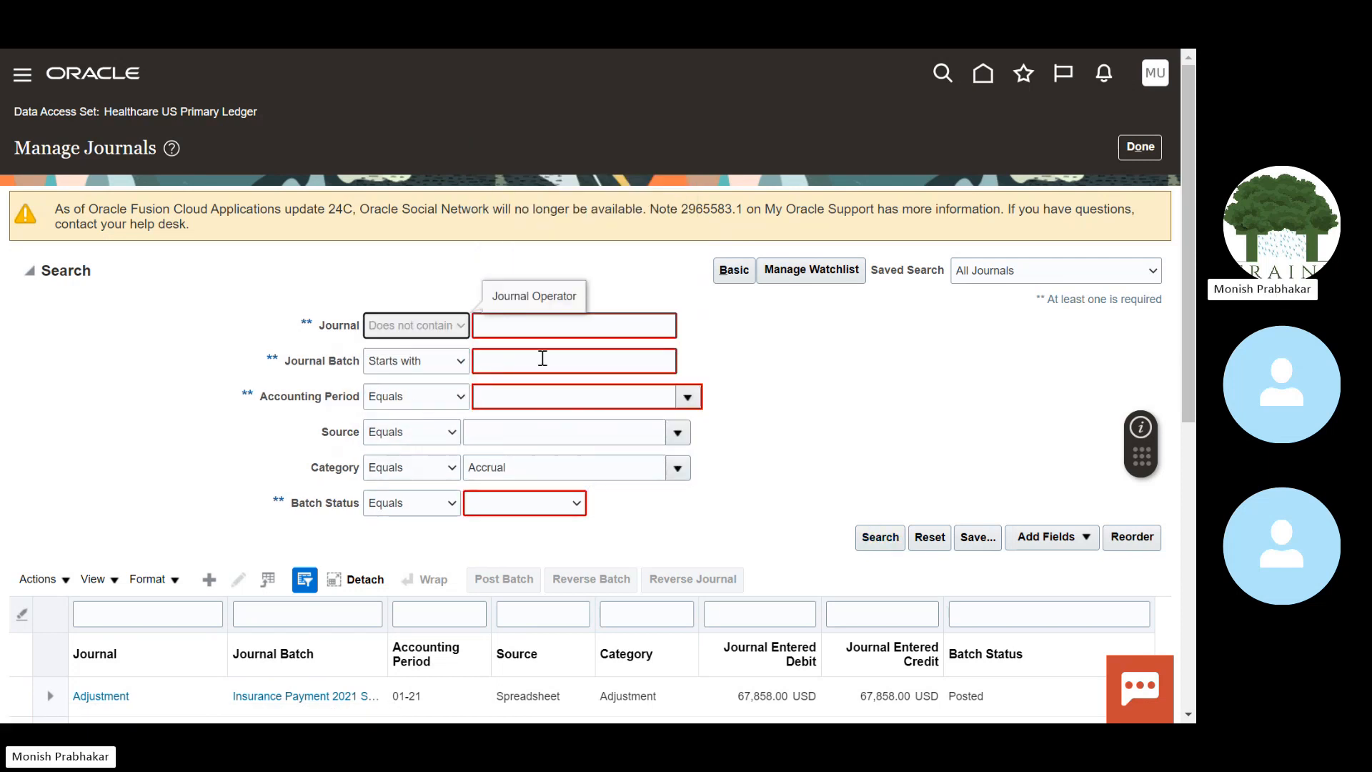
click(519, 331)
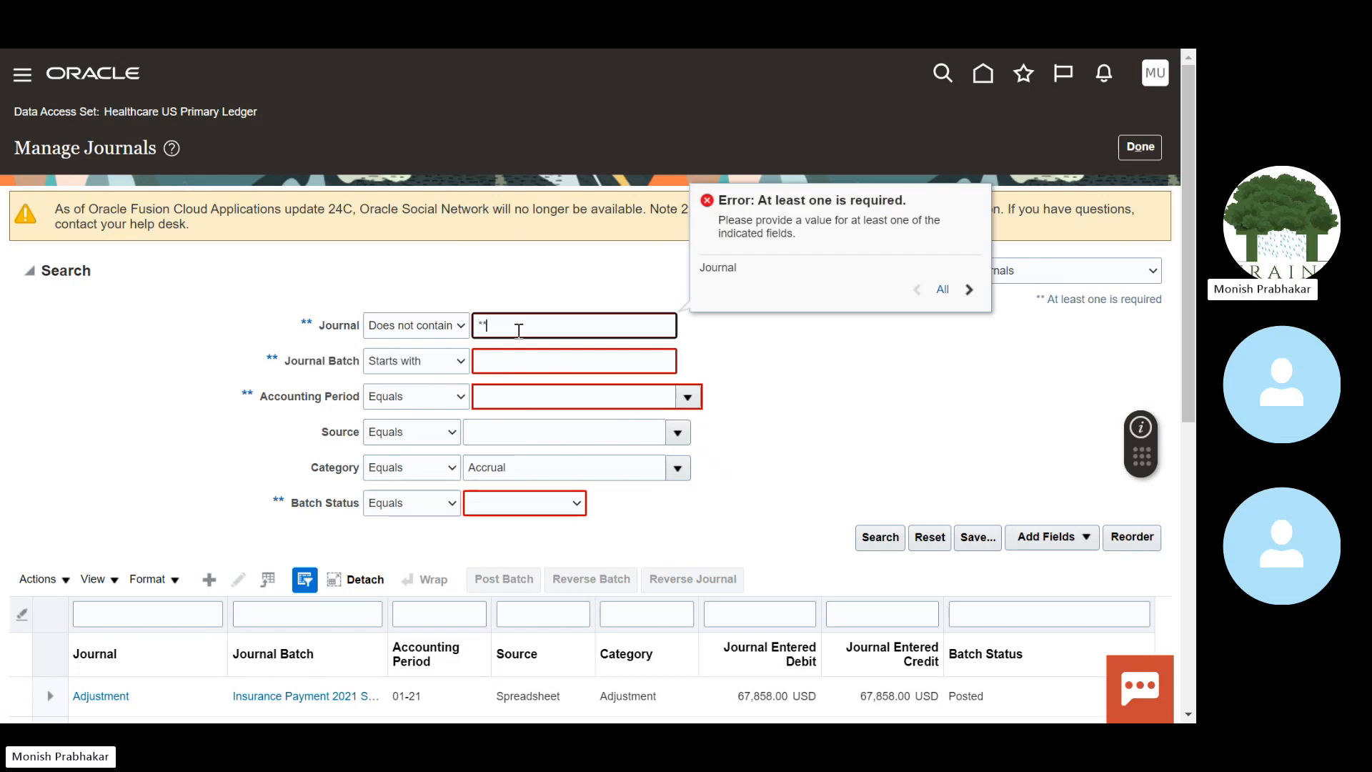
text(**)
click(881, 538)
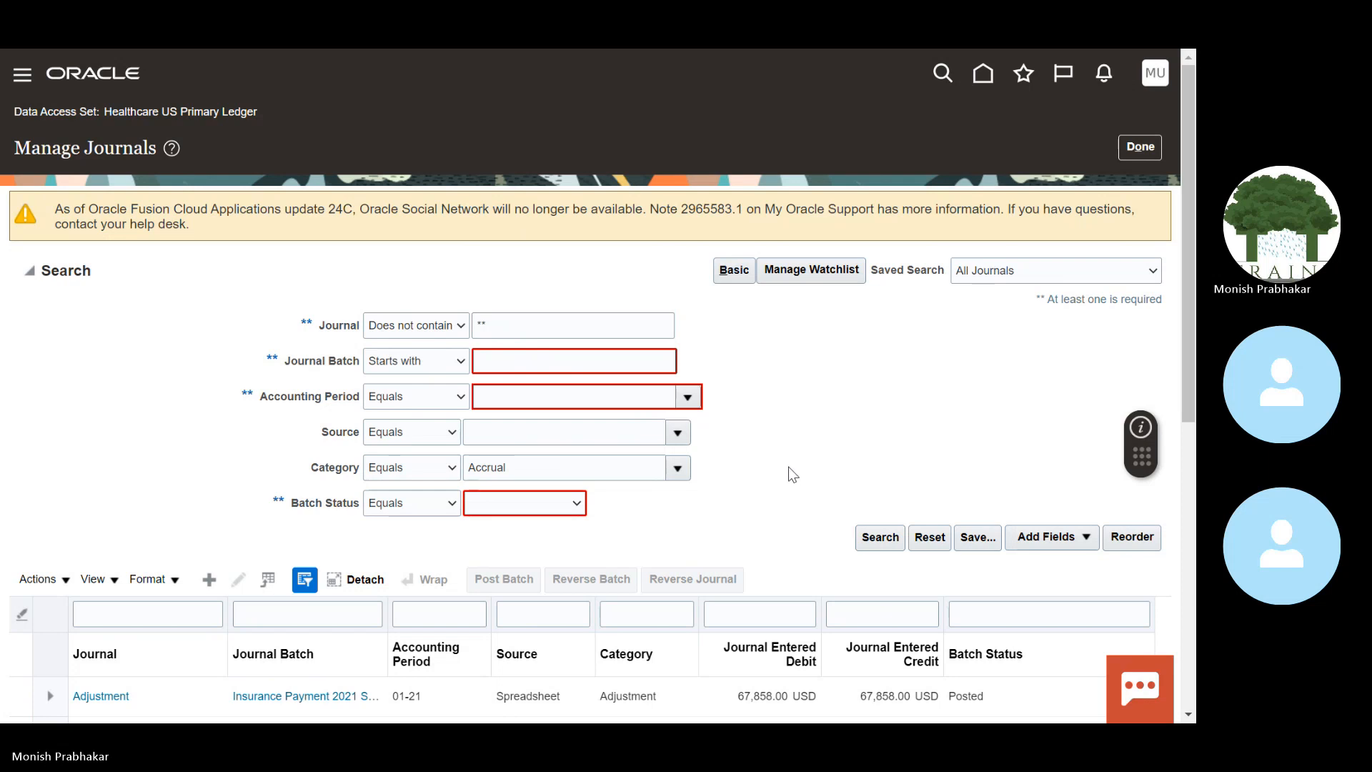
Step: Remove the Accrual category and journal text, filter on Posted batches, and search again
double_click(511, 468)
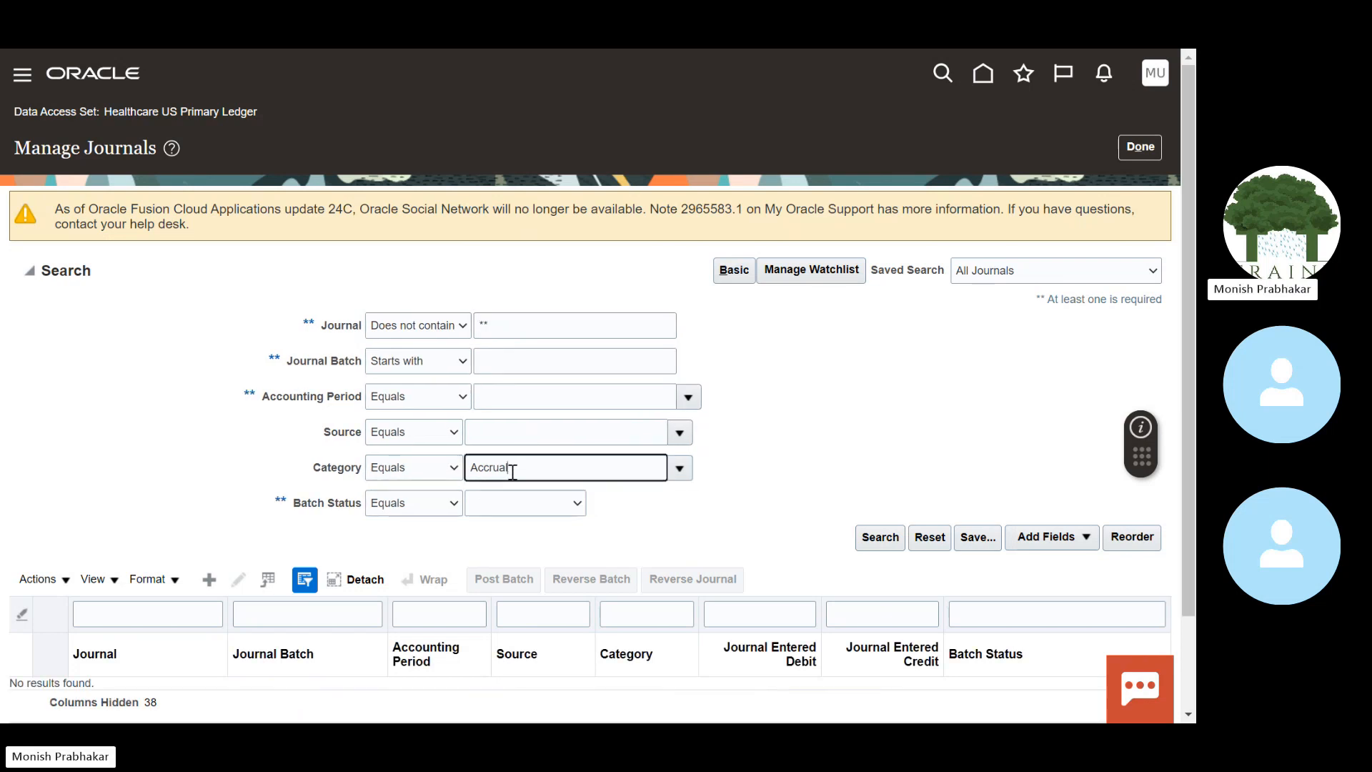
key(BackSpace)
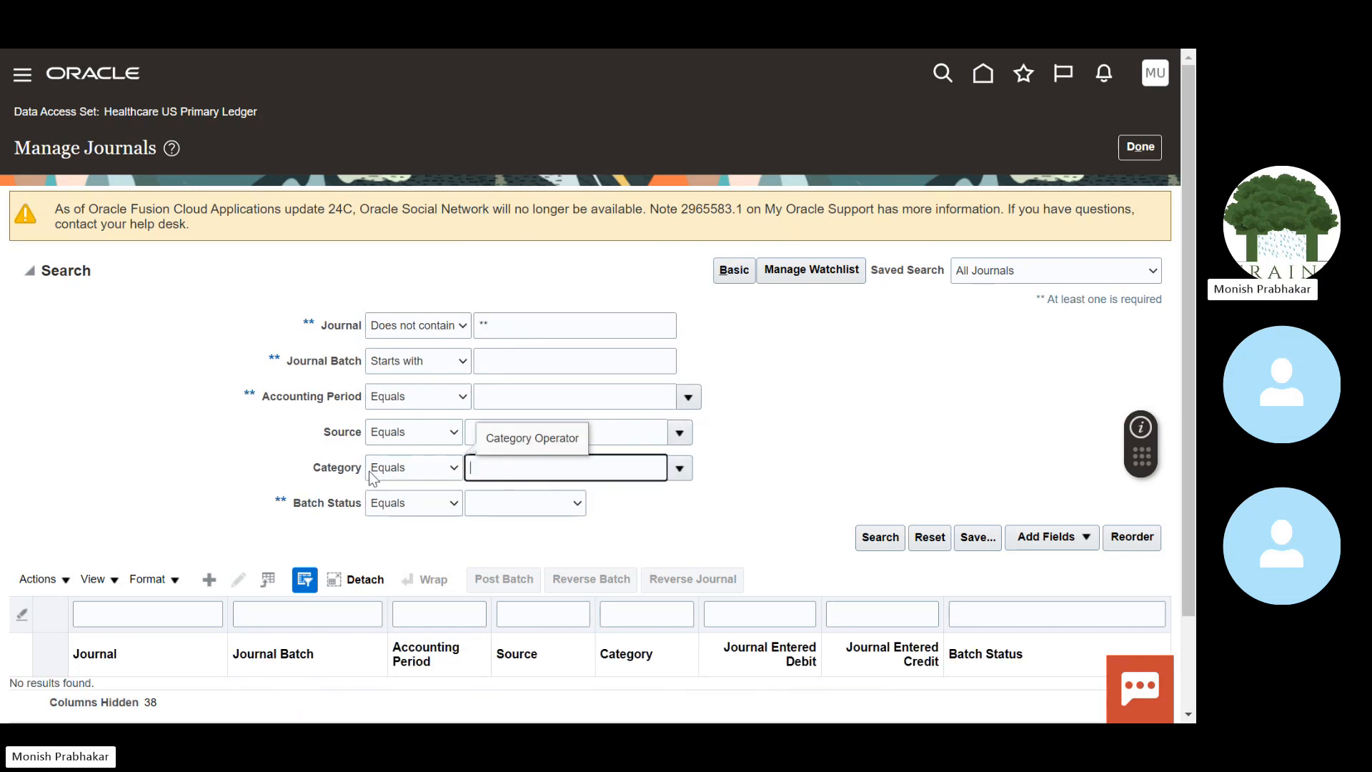
double_click(500, 325)
key(BackSpace)
click(536, 503)
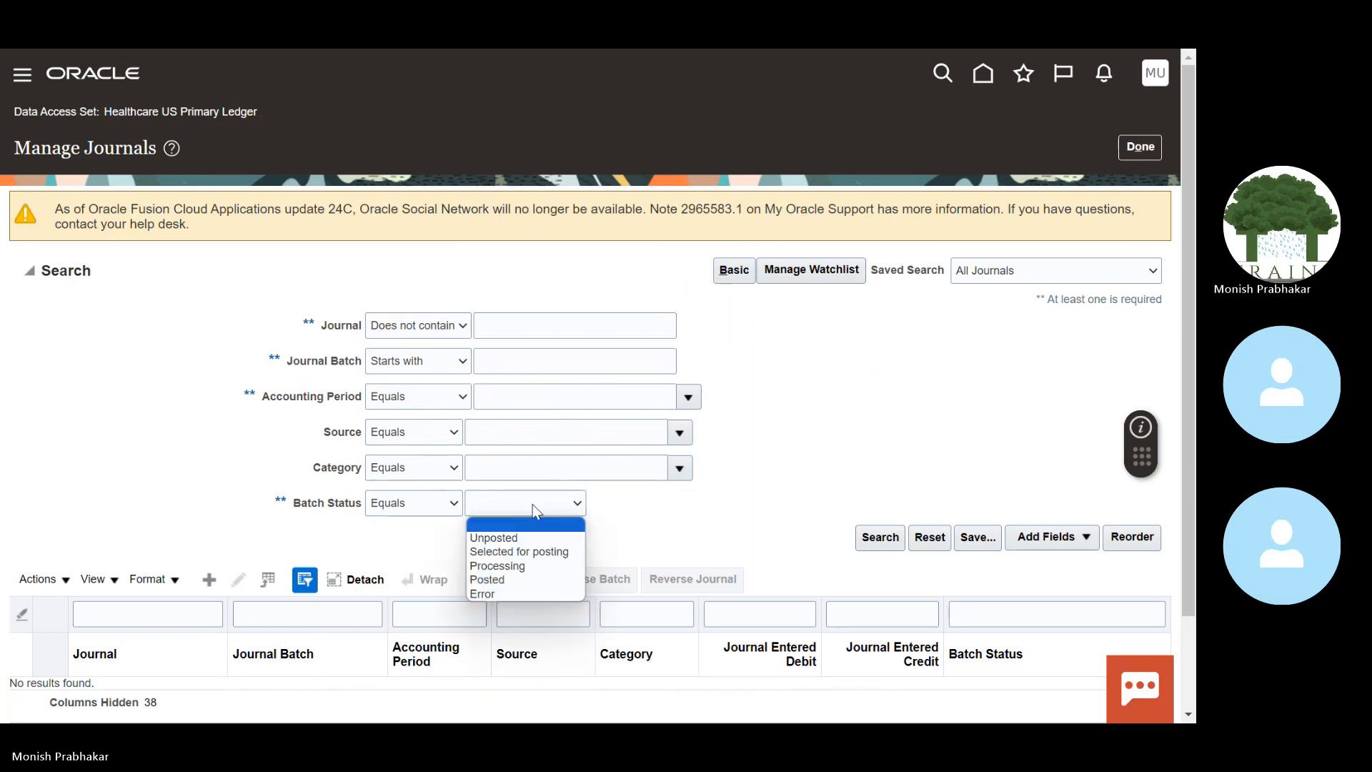
click(500, 580)
click(879, 538)
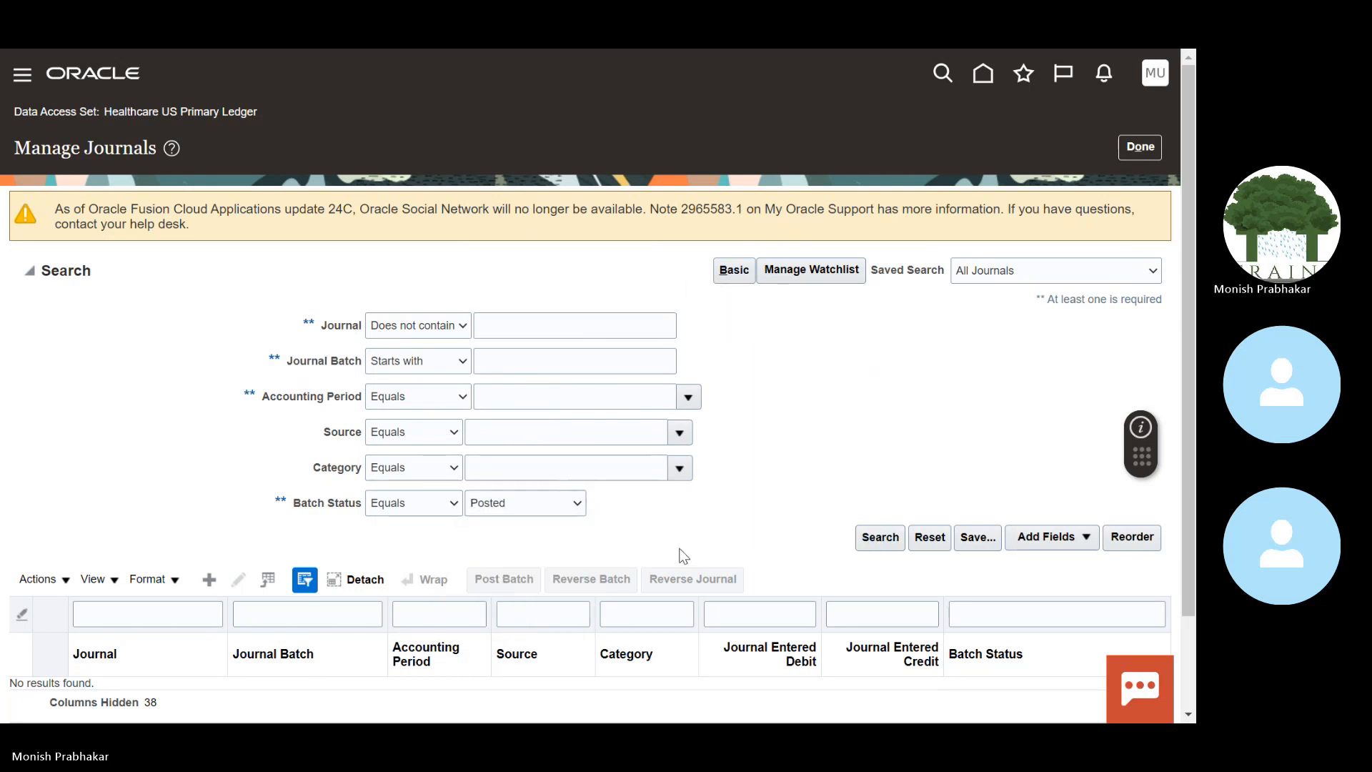
Step: Copy 'Adjustment' from a result row and paste it as the Category filter
scroll(1192, 349, down, 2)
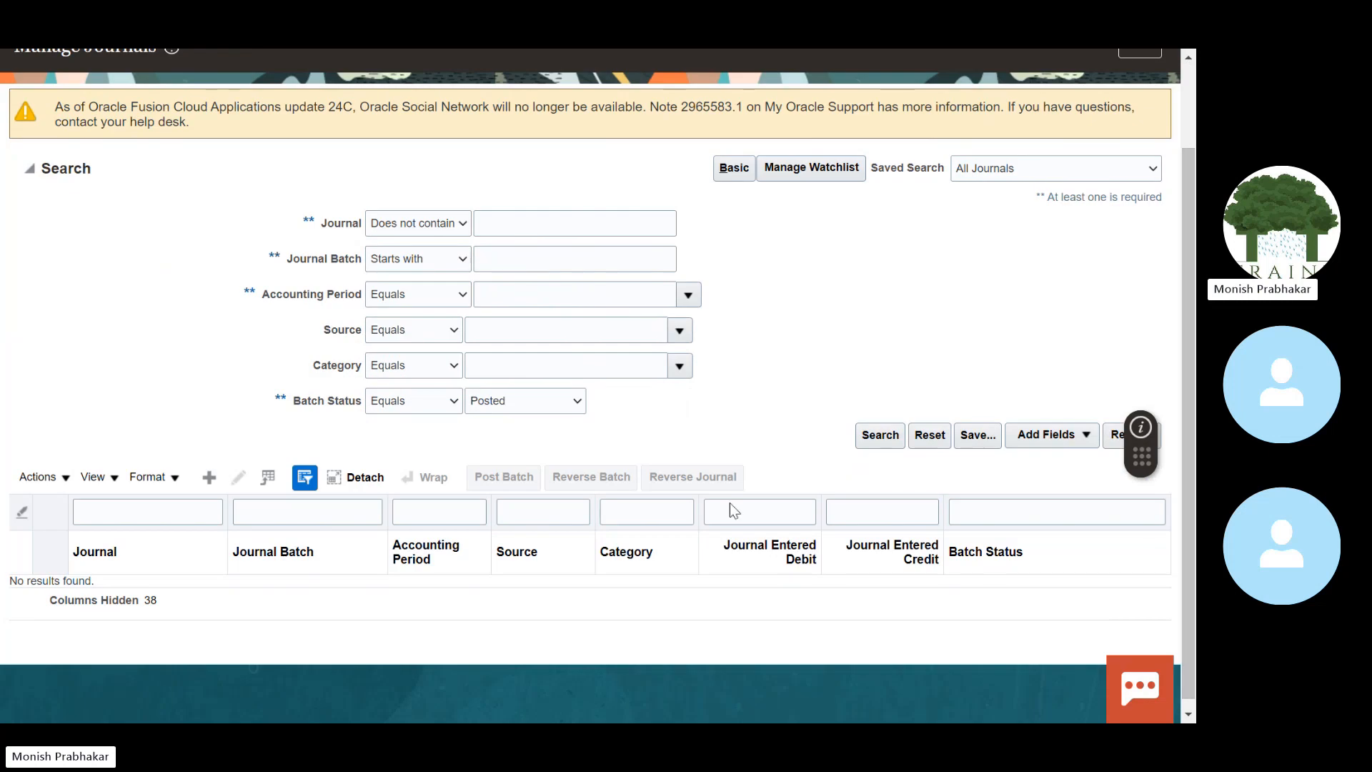
click(631, 336)
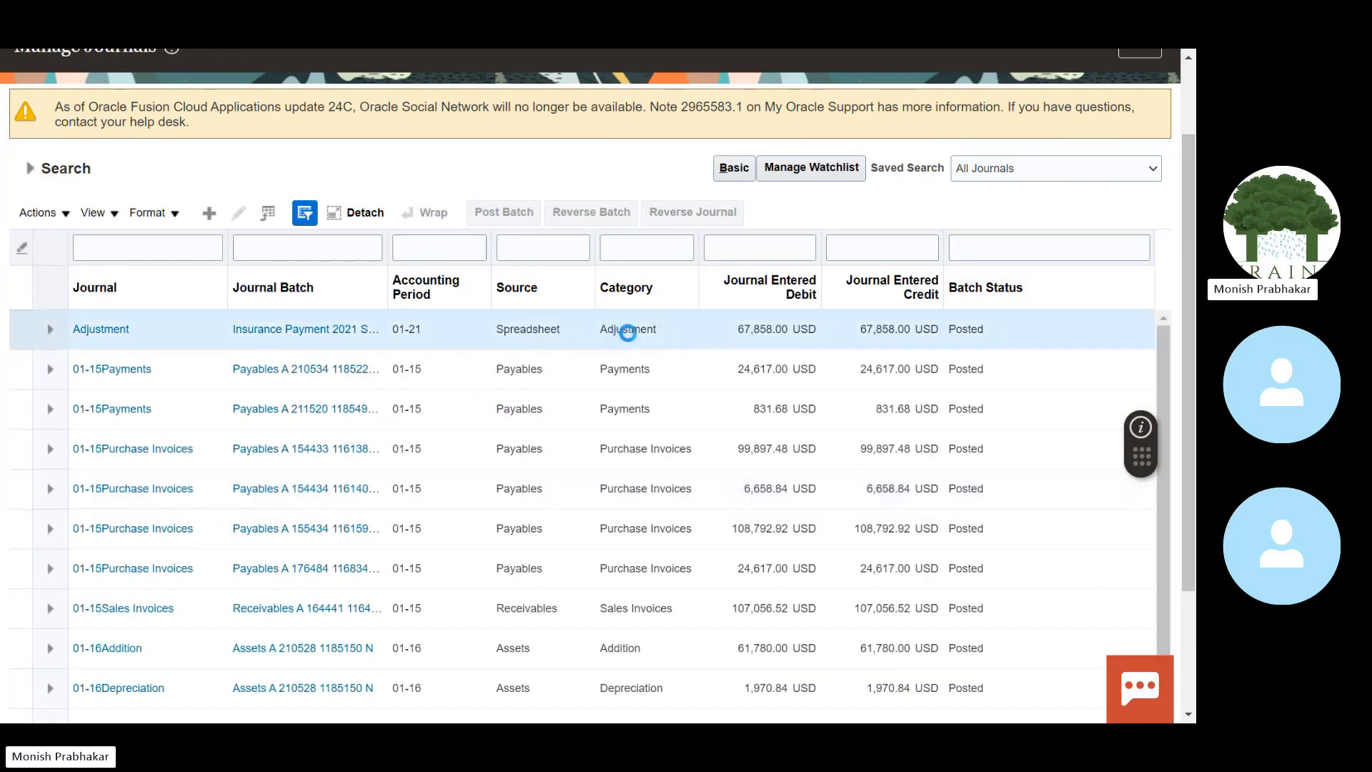
double_click(637, 330)
key(ctrl+c)
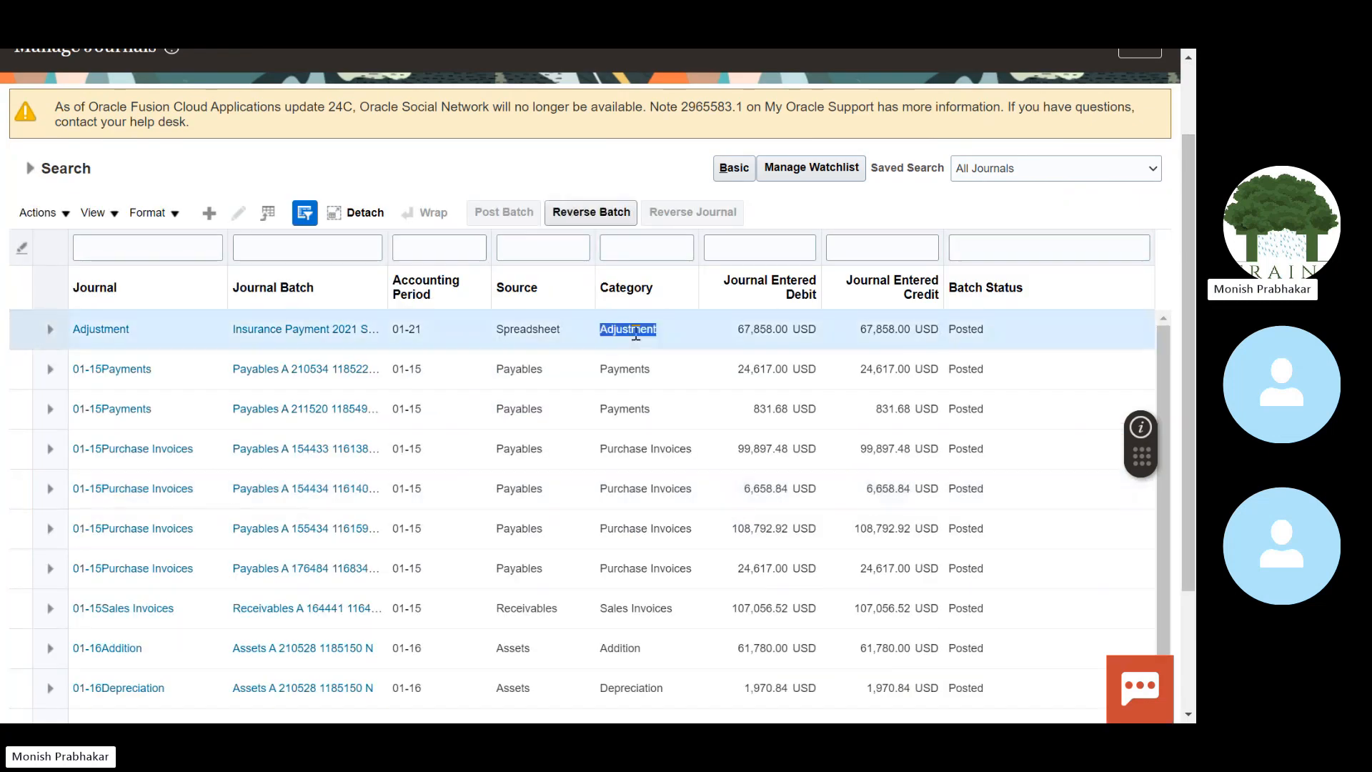
click(30, 169)
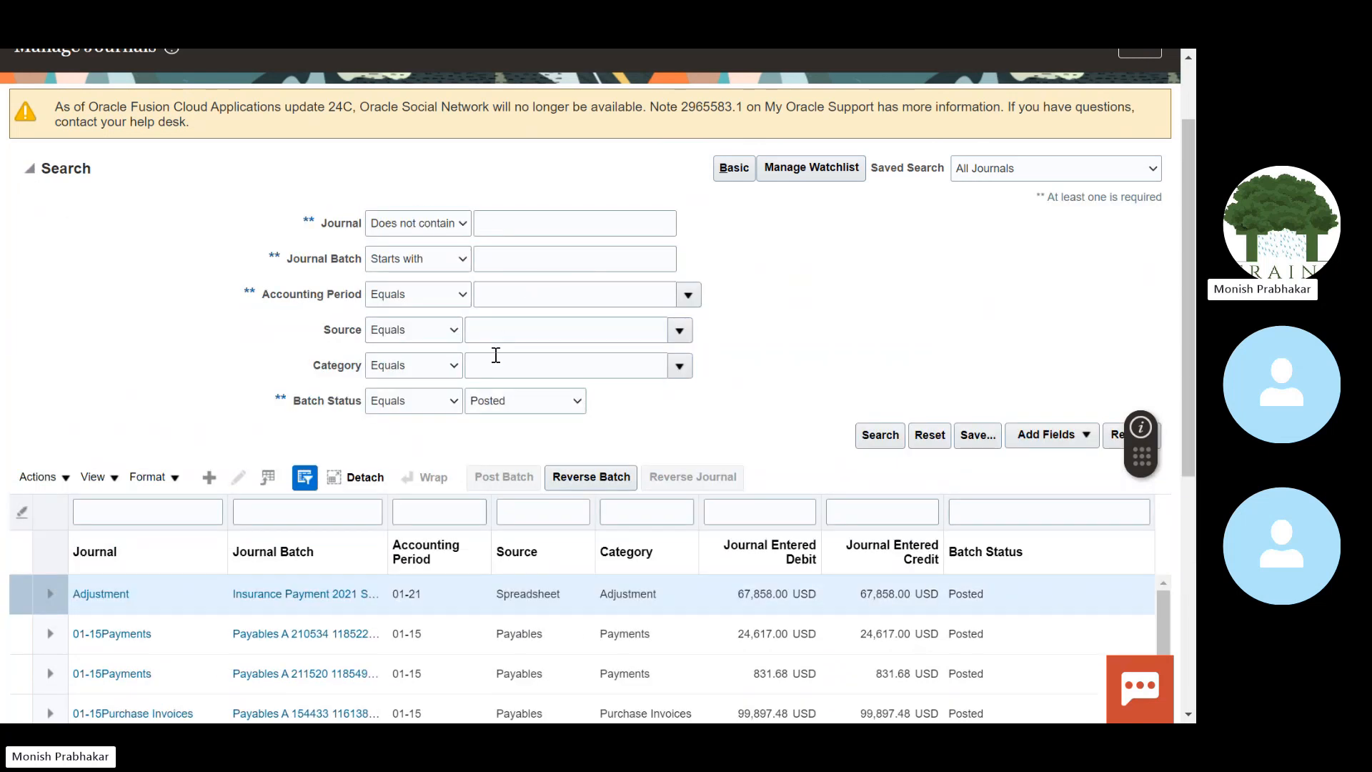
click(496, 355)
key(ctrl+v)
key(Tab)
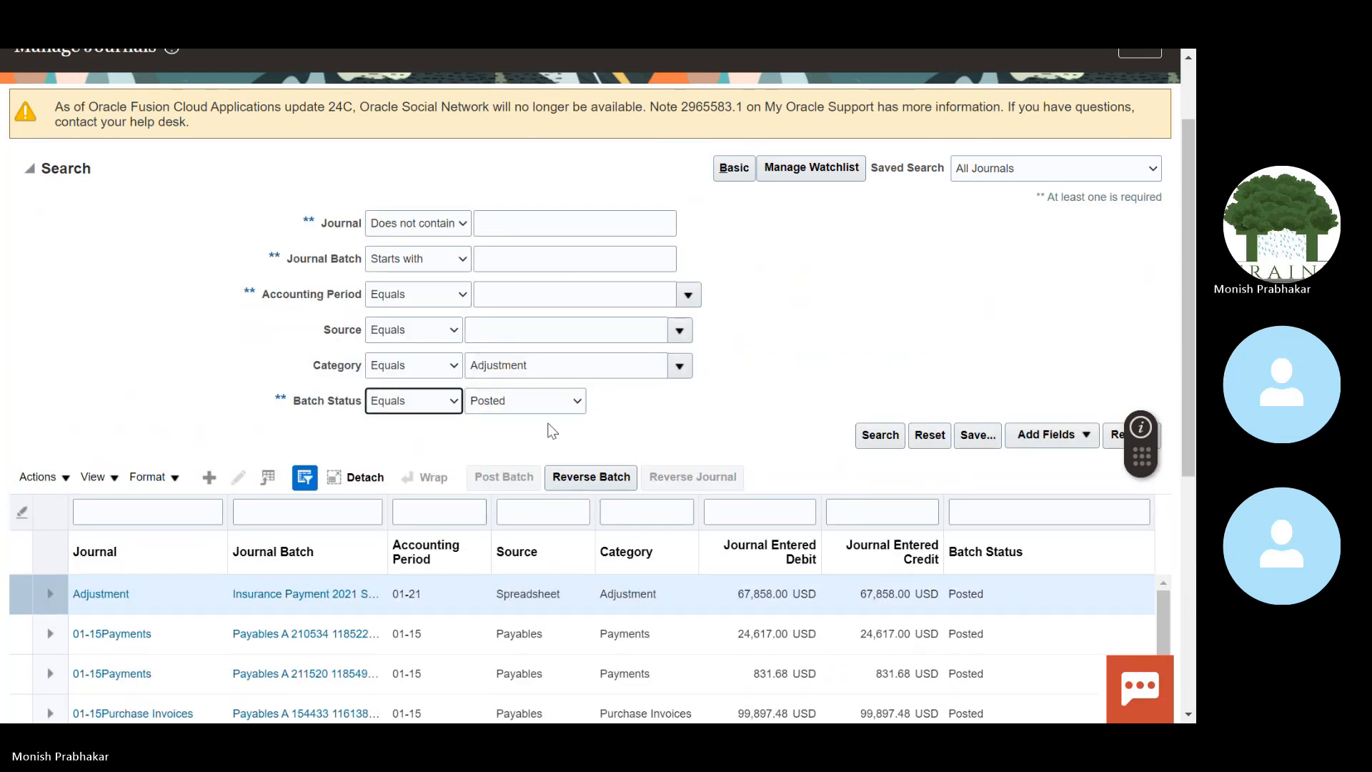
Step: Clear Batch Status, enter '**' in the Journal criterion, and search for Adjustment journals
click(525, 401)
click(497, 418)
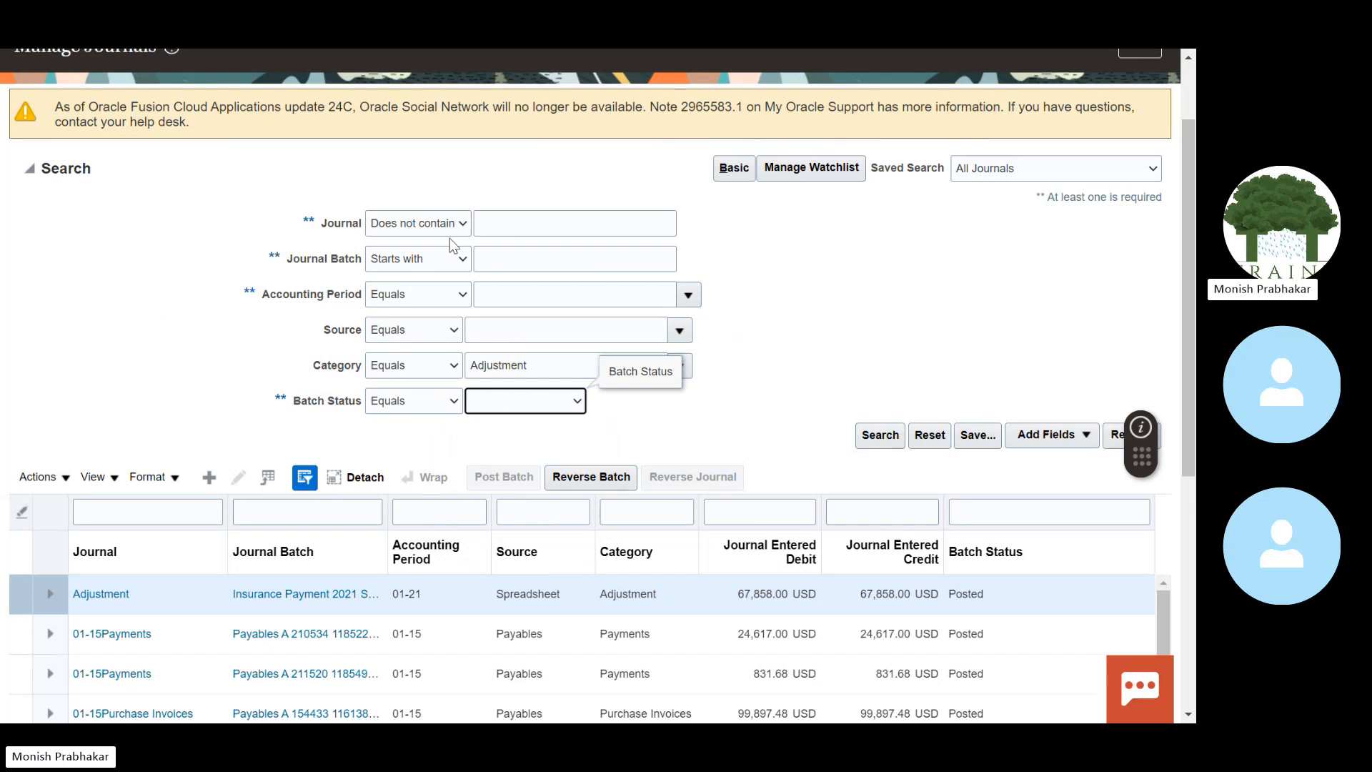
click(528, 234)
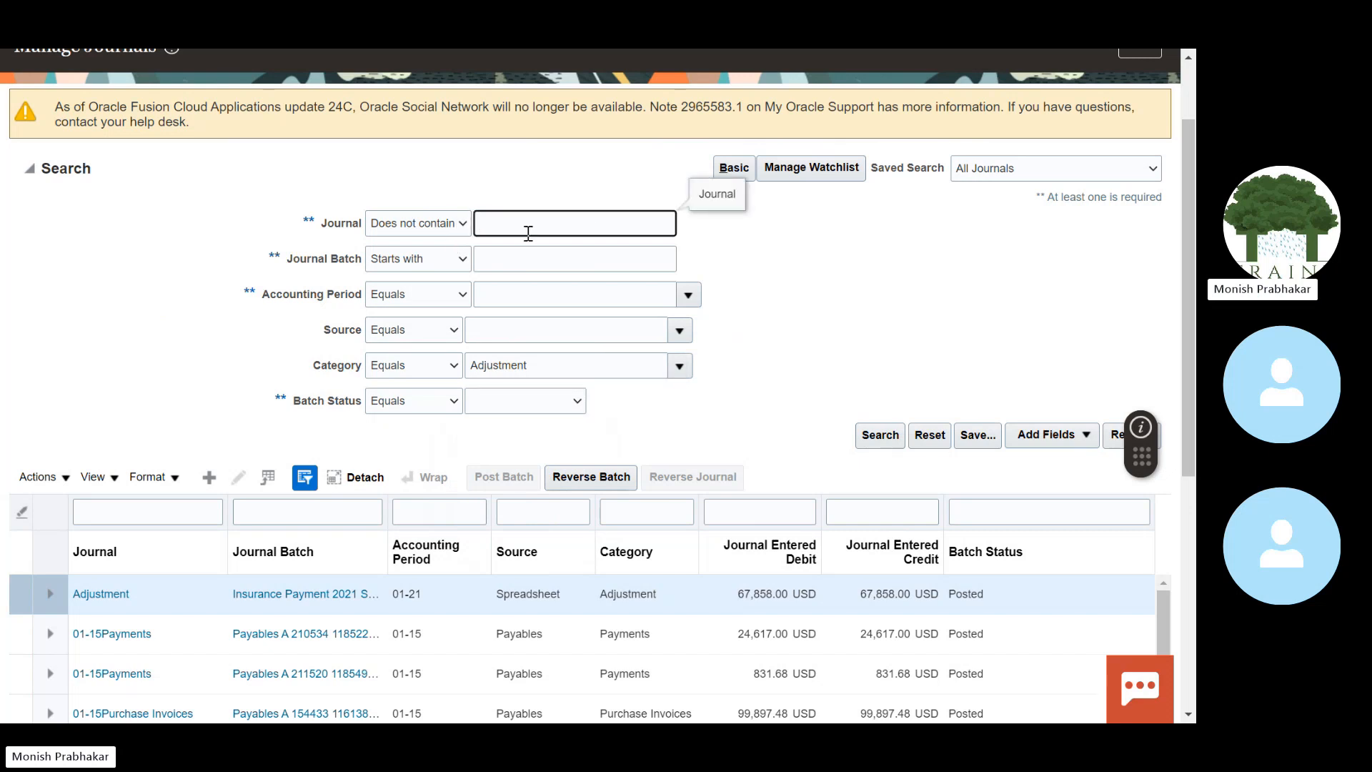
text(**)
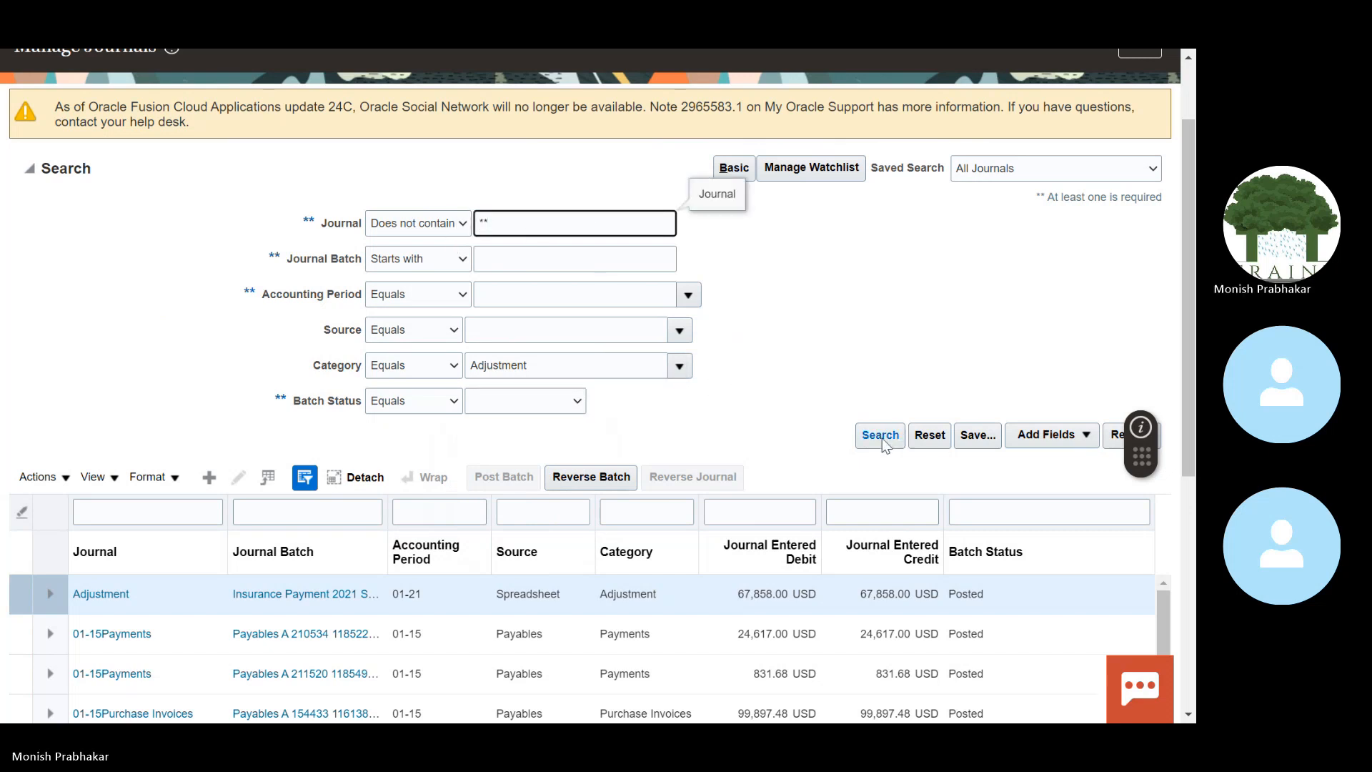
click(881, 437)
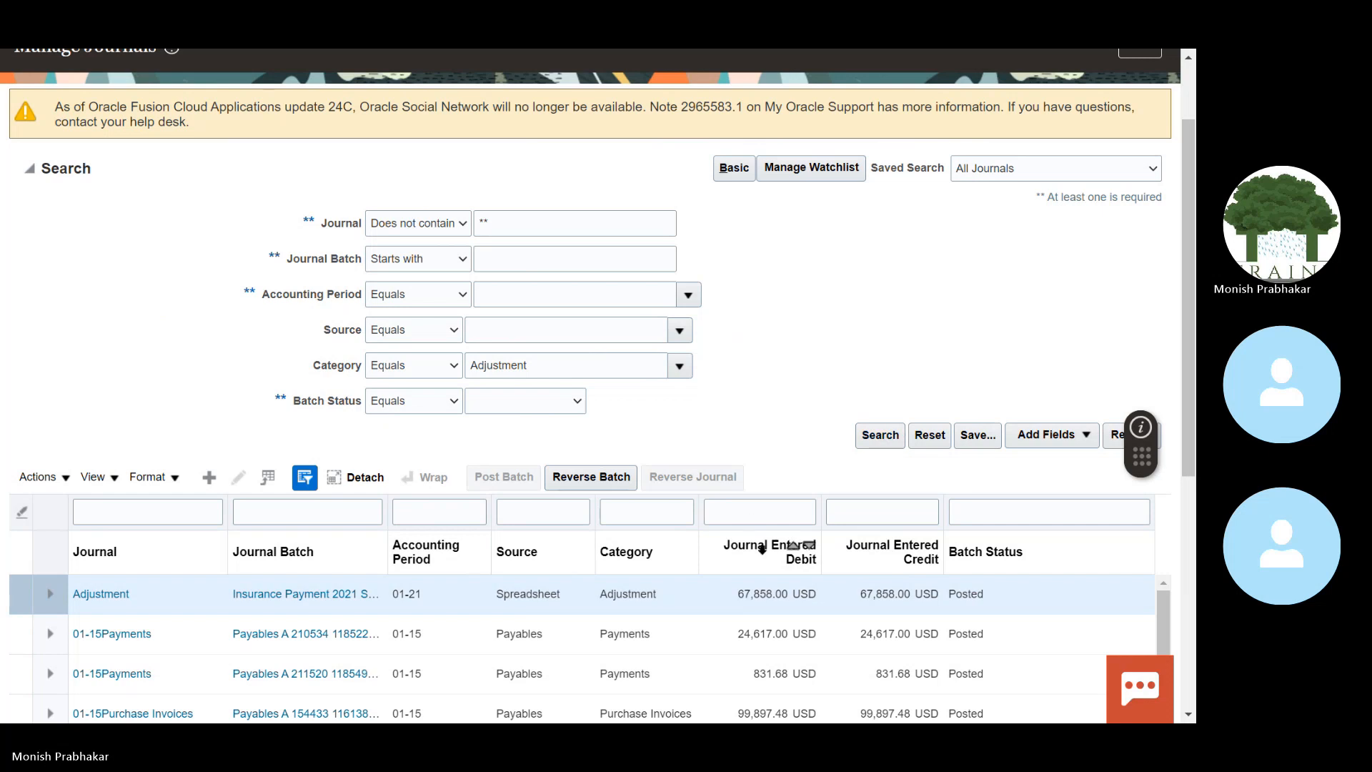
drag(1191, 371, 1191, 272)
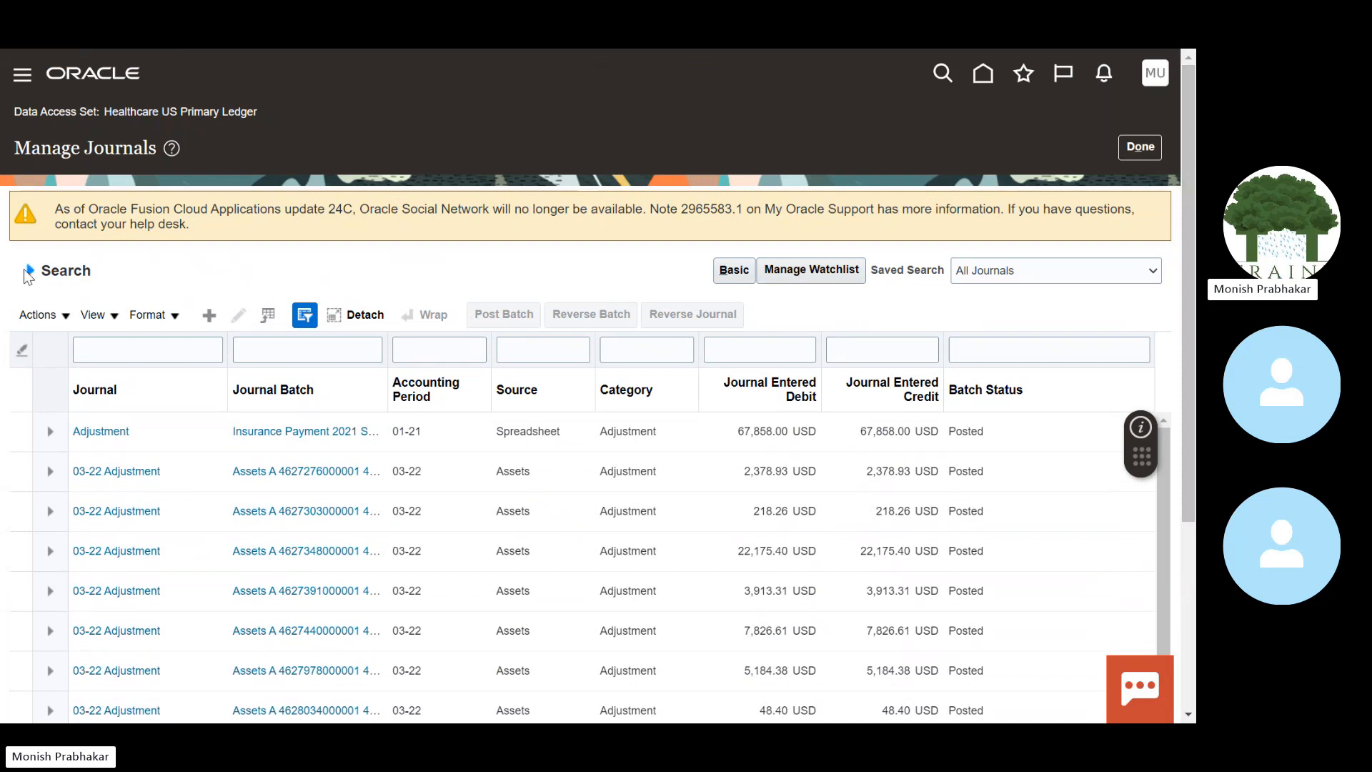
click(66, 272)
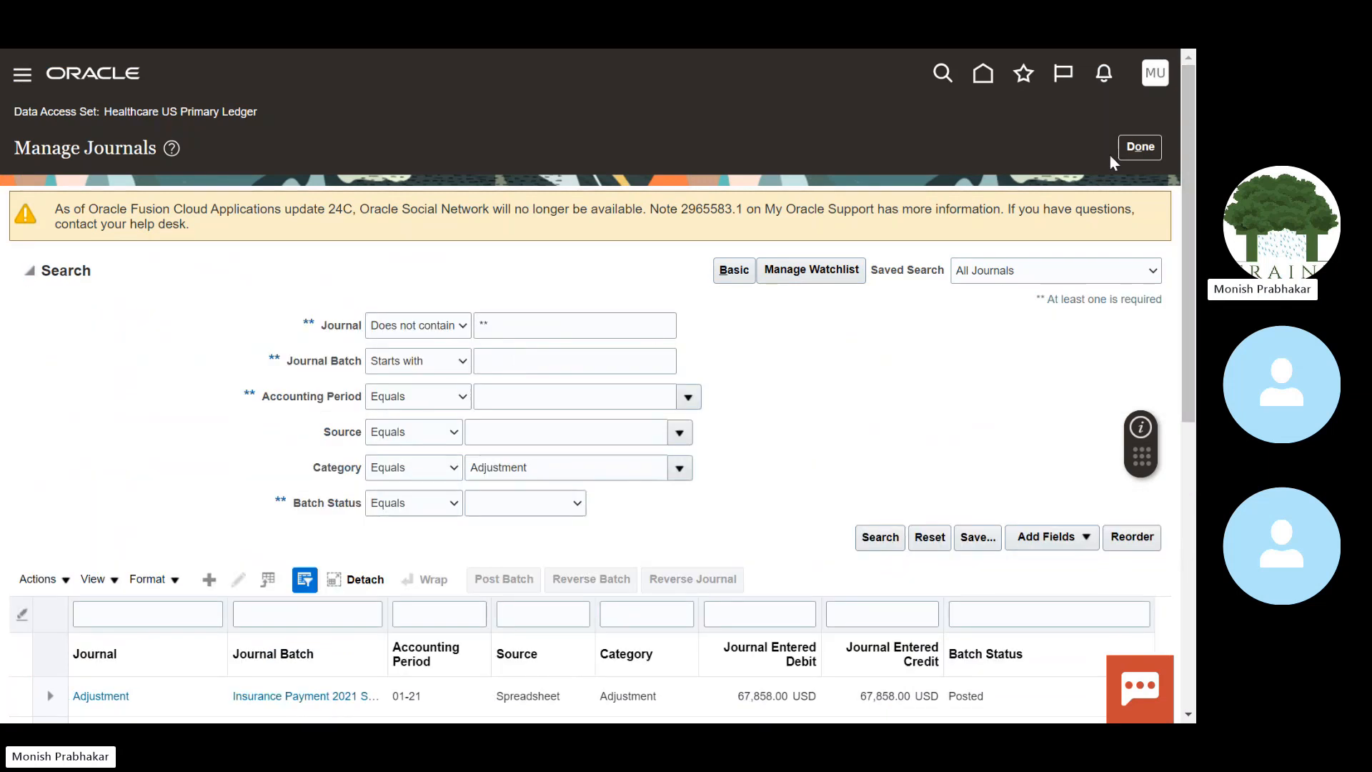
Step: Leave Manage Journals and choose Create Journal from the Tasks panel to get a blank journal form
click(1141, 147)
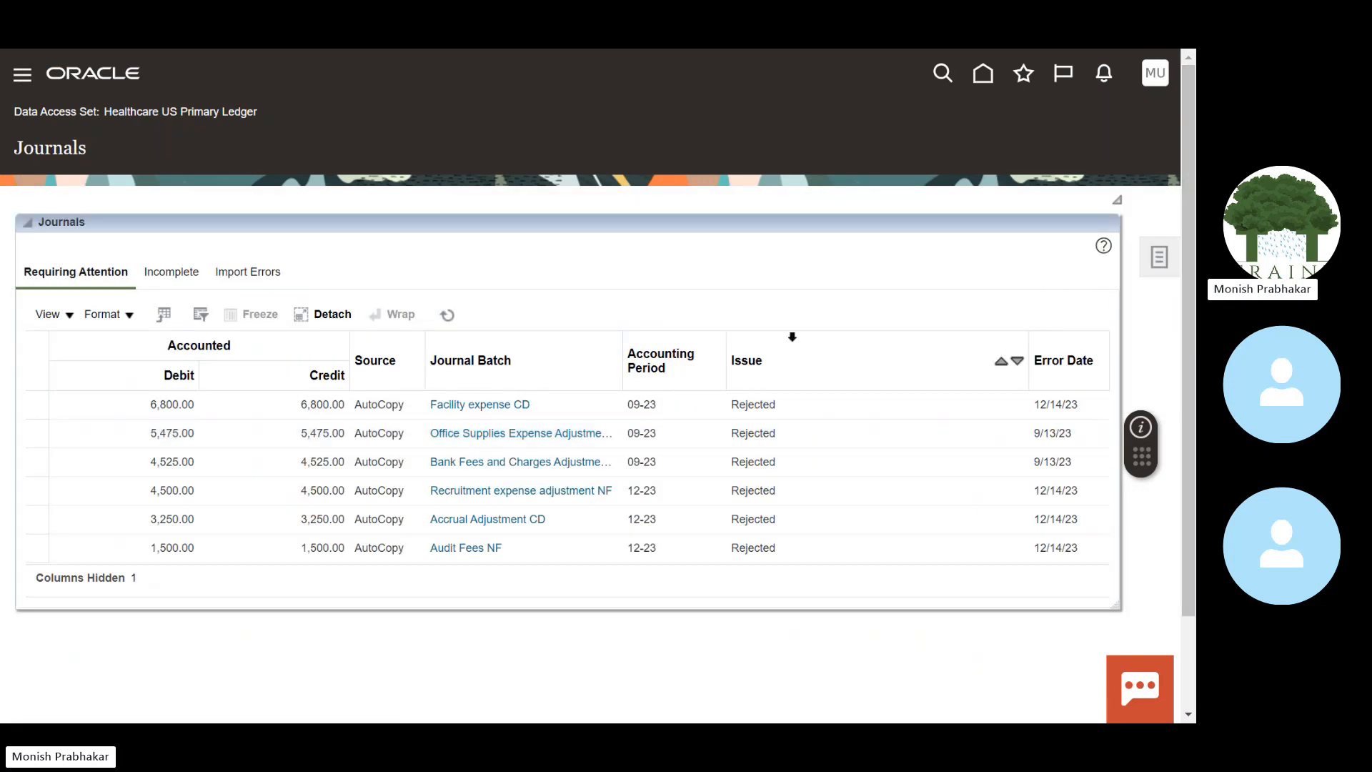
click(1158, 257)
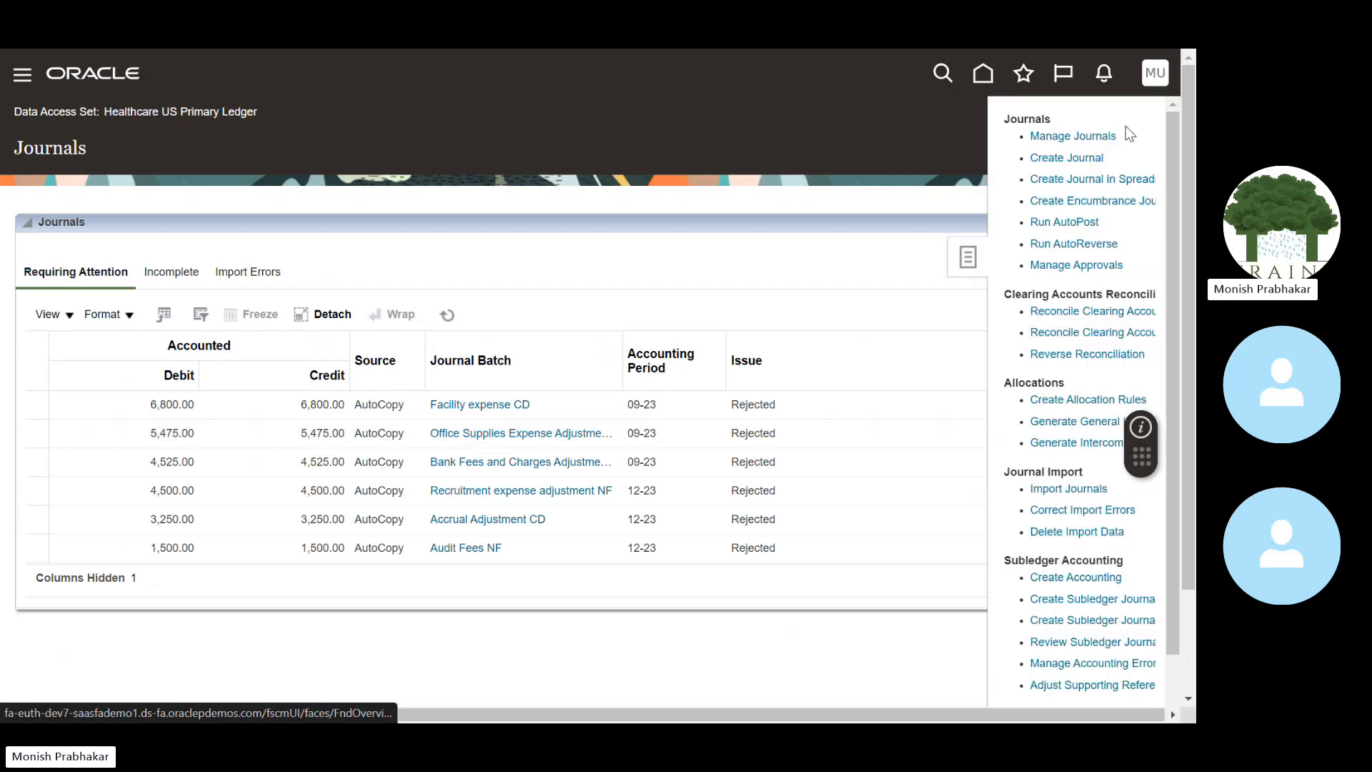
click(1060, 159)
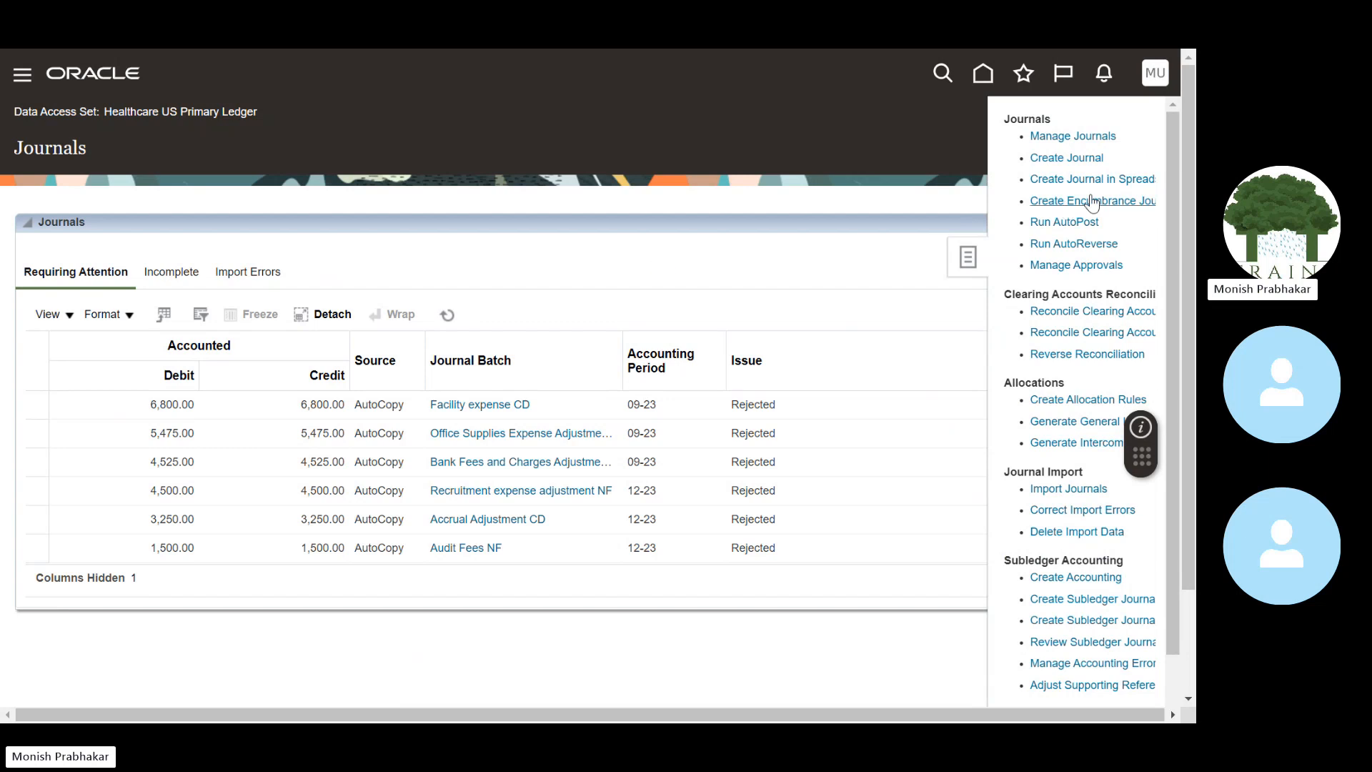
click(321, 259)
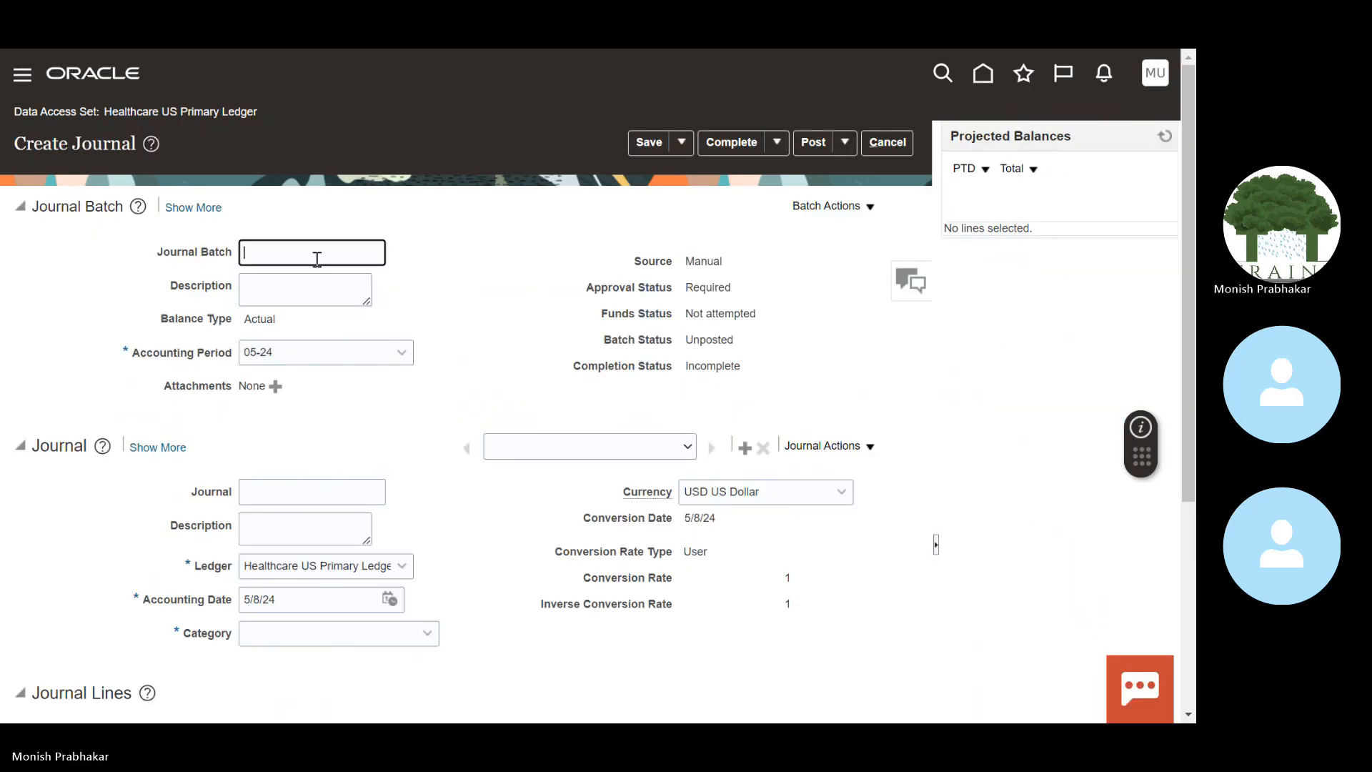
Step: Name the journal batch TEST JOURNAL MAY 2024 and give it the same description
click(21, 207)
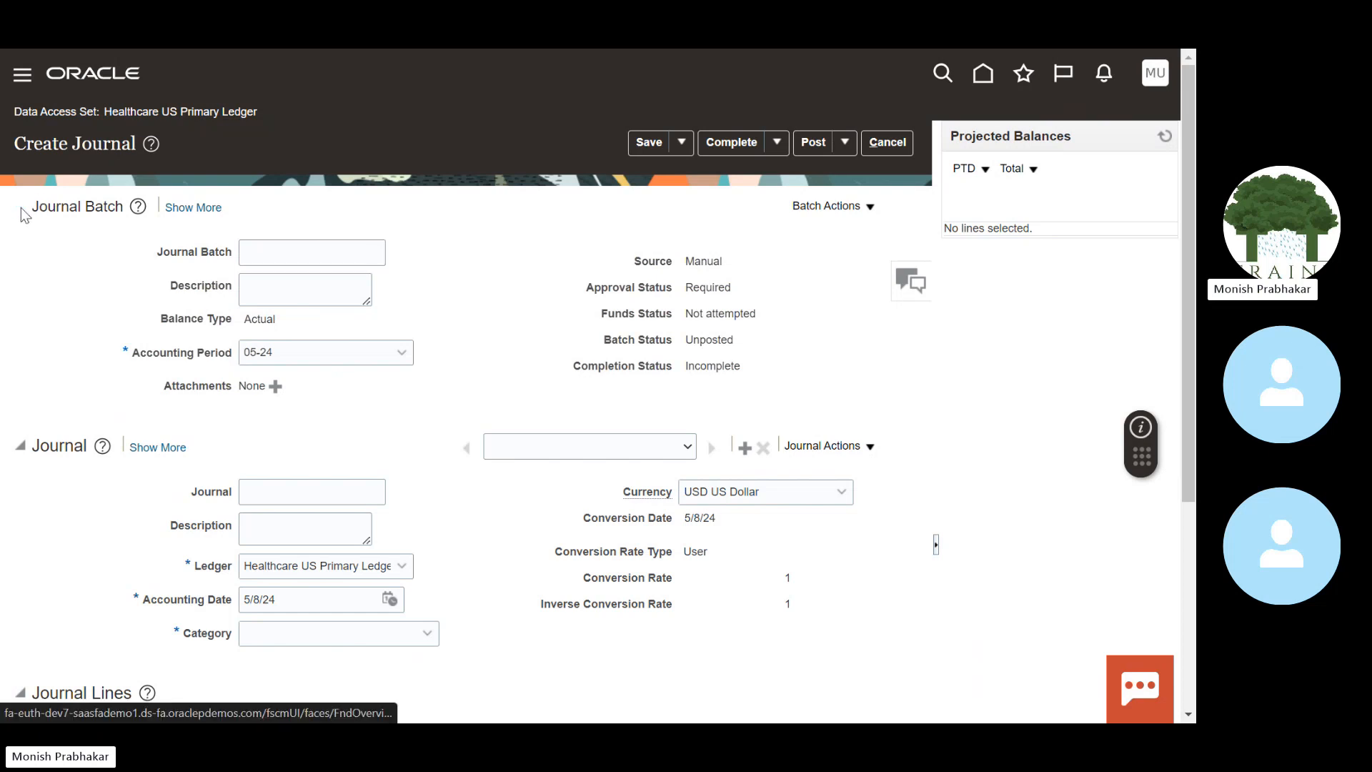
click(21, 207)
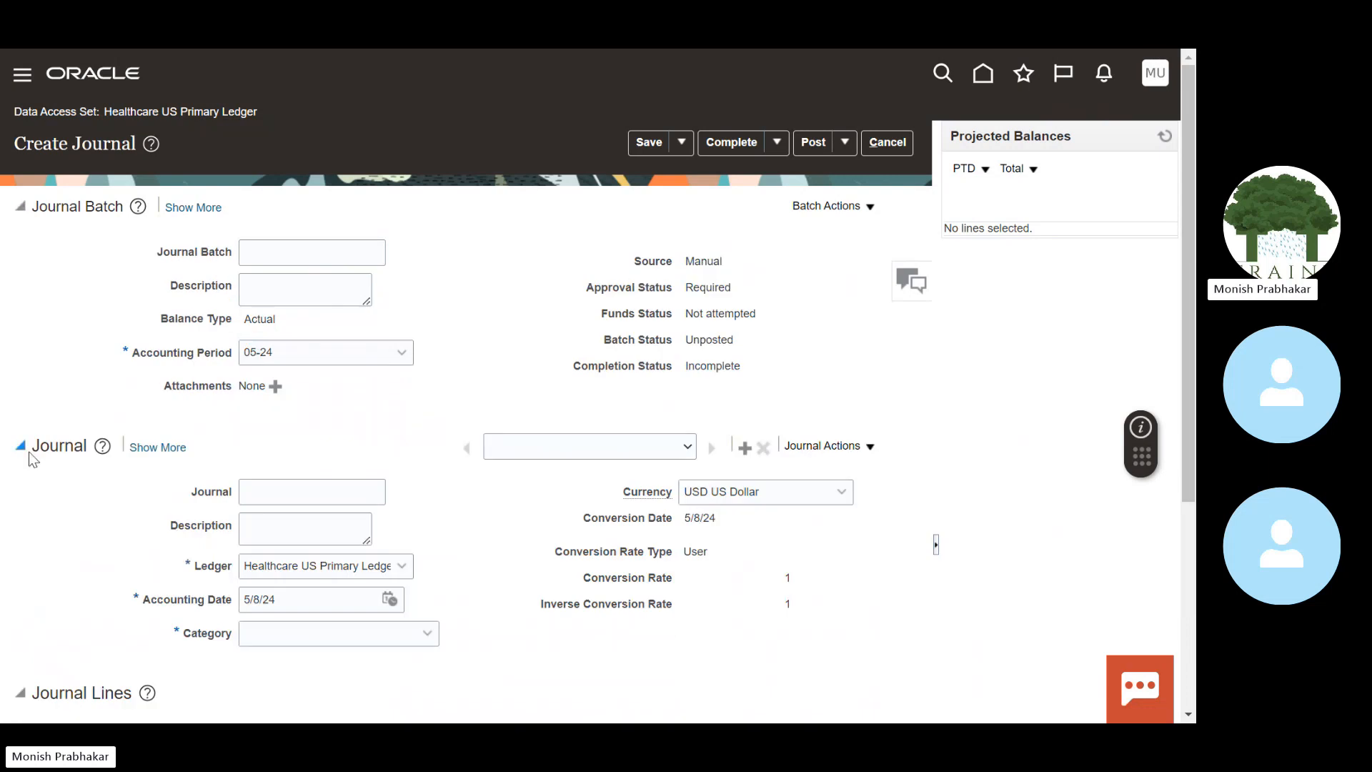
click(254, 261)
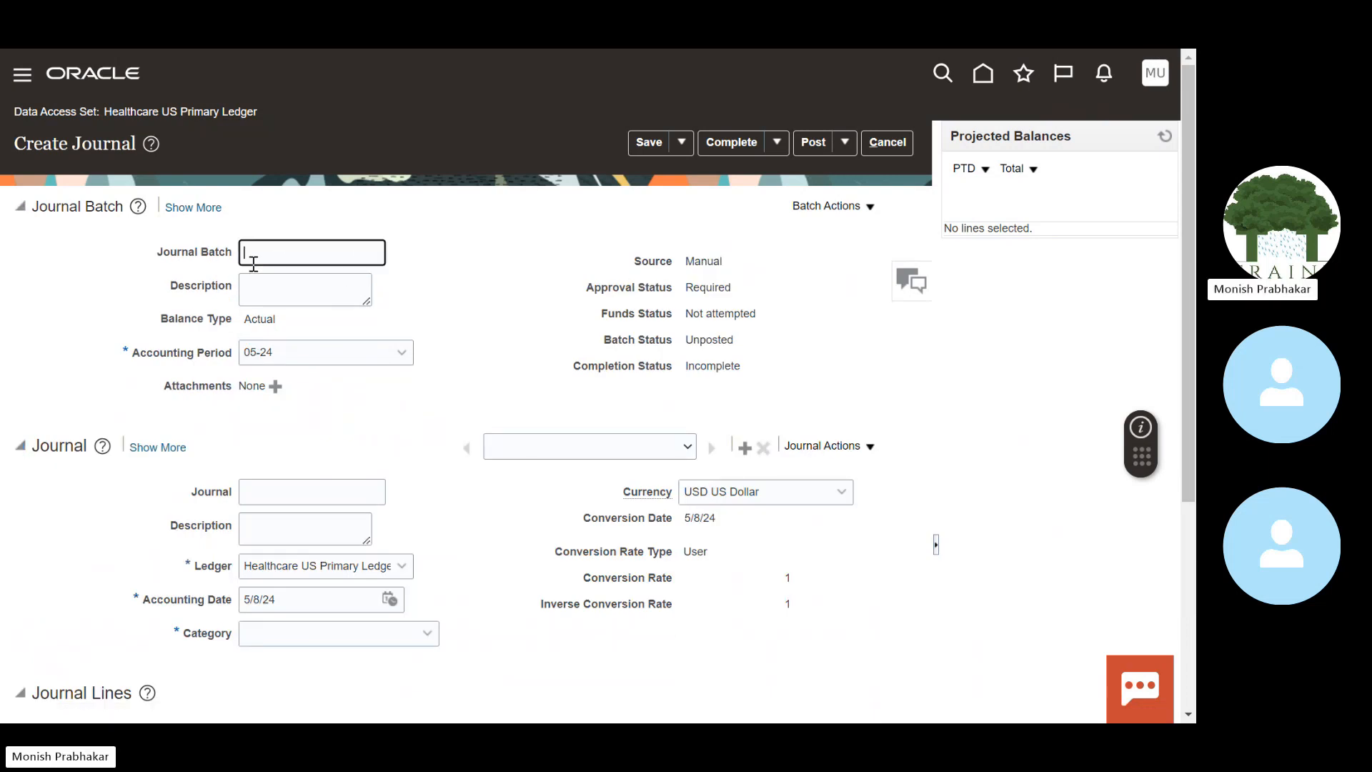
key(Caps_Lock)
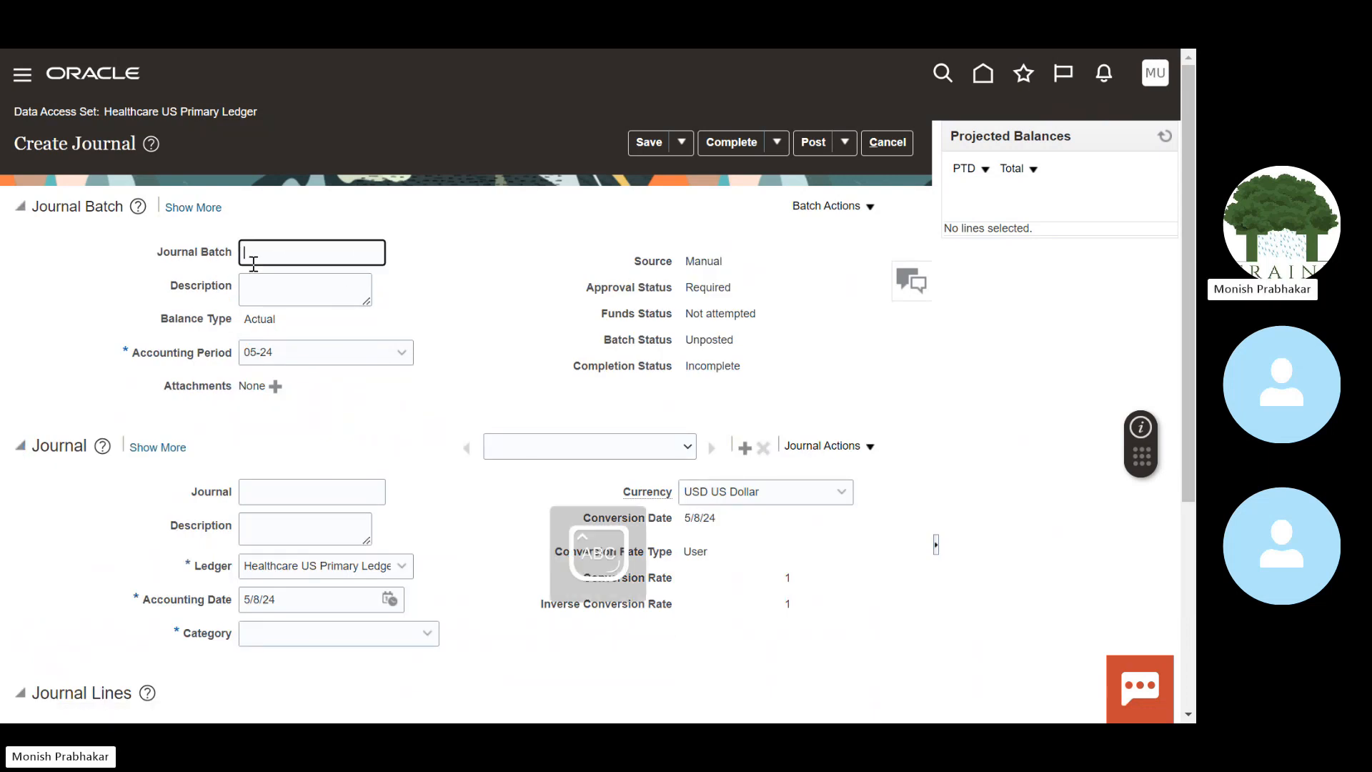
text(TEST JOURNAL MAY 2024)
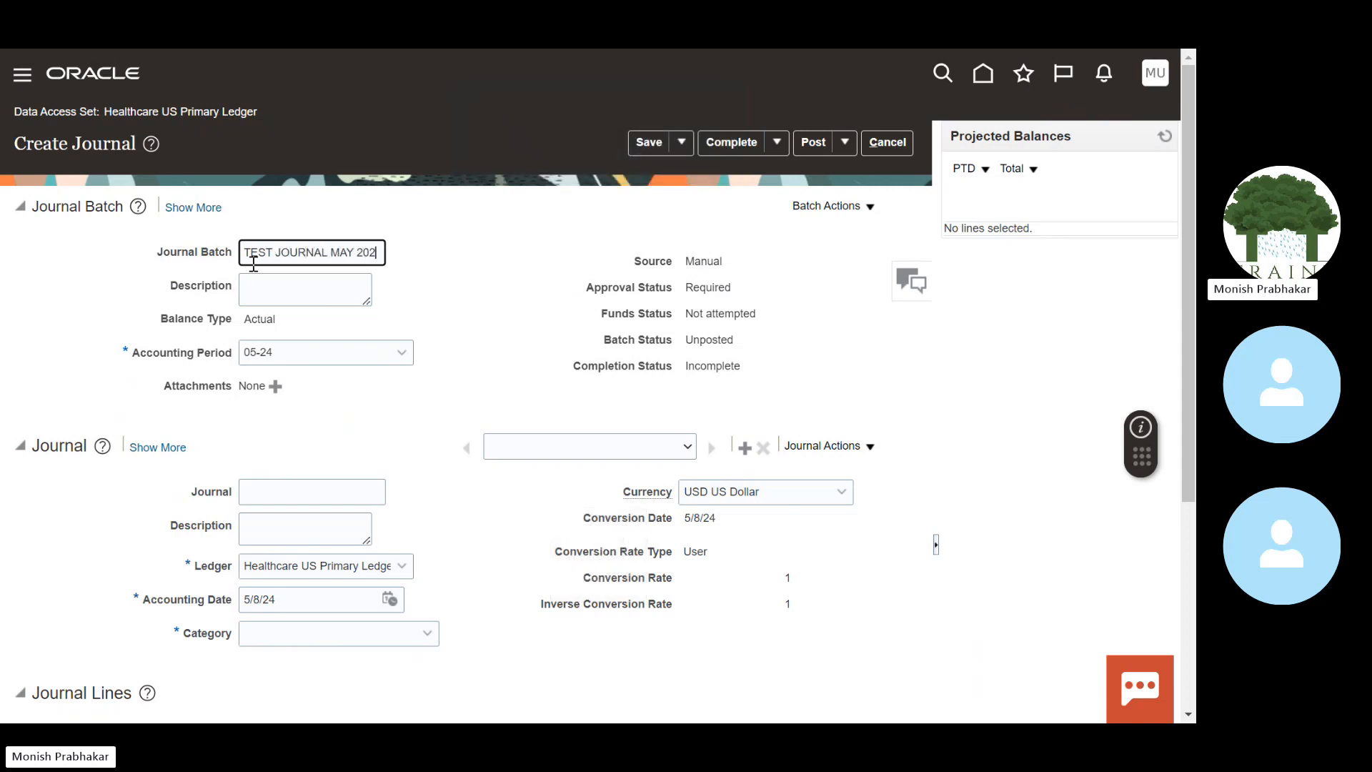
key(Tab)
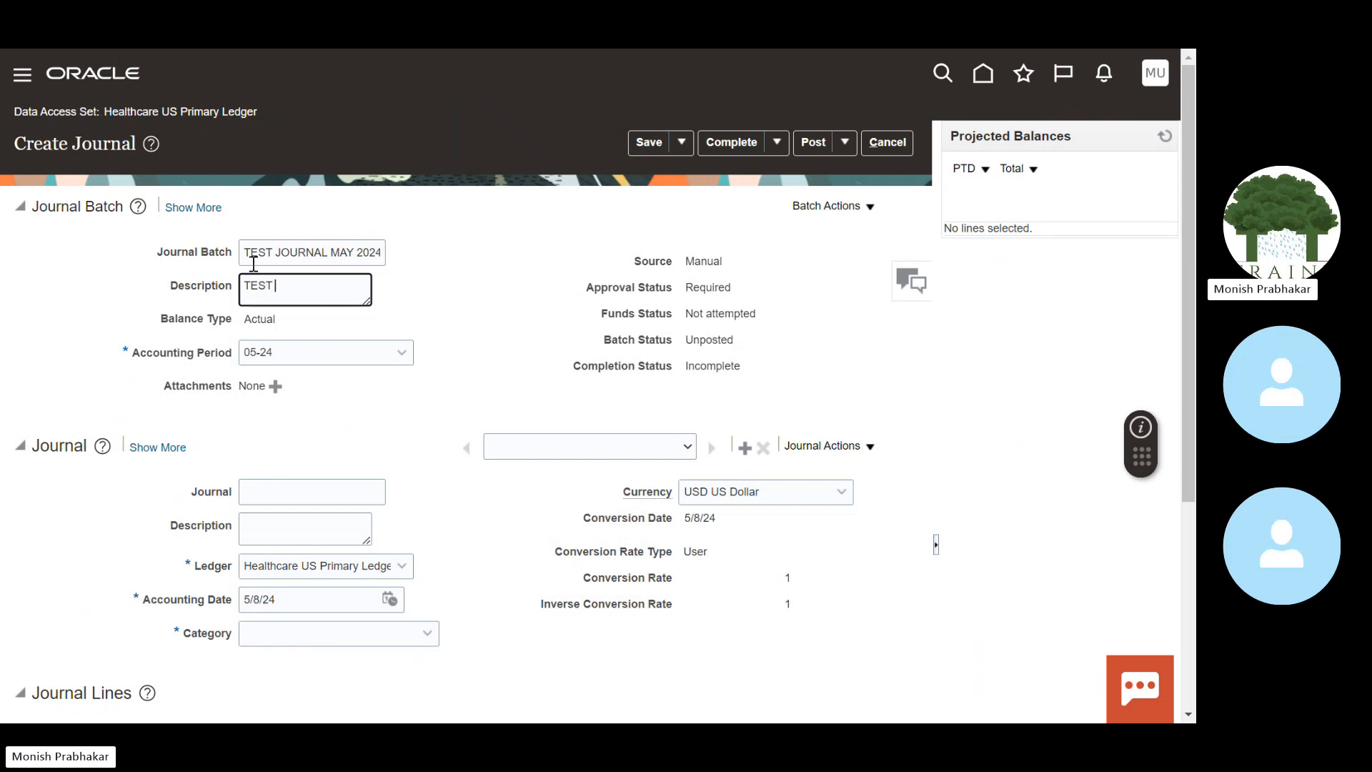
text(TEST JOURNA)
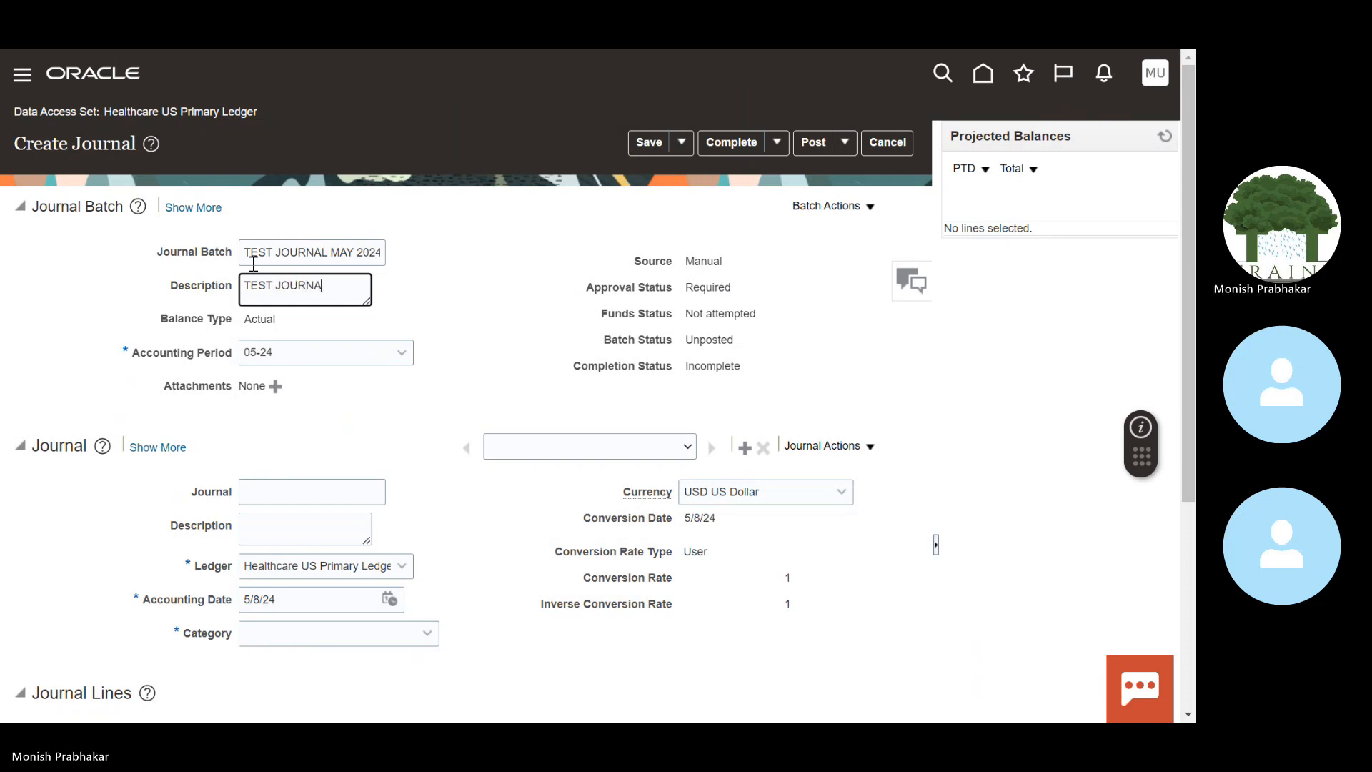
text(L MAY 2024)
key(Tab)
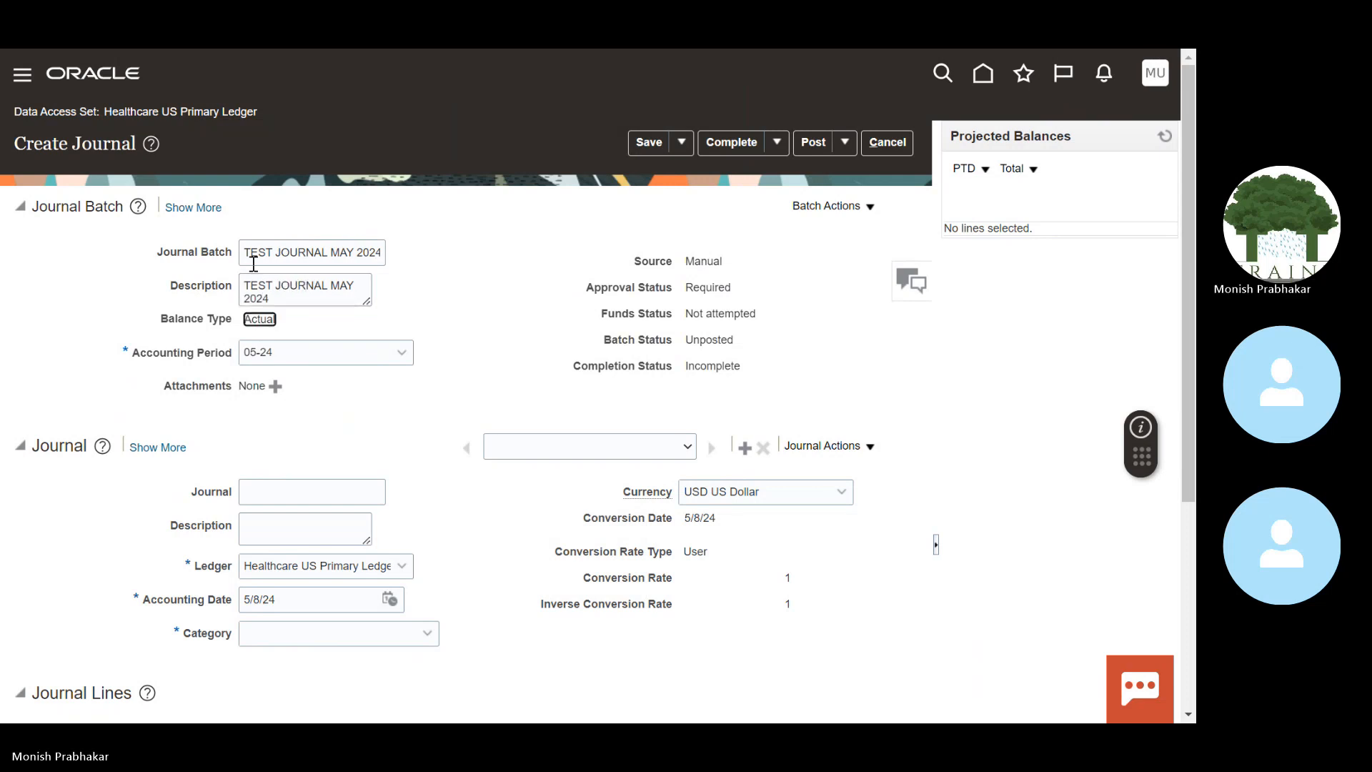
Step: Keep 05-24 as the batch accounting period
click(401, 352)
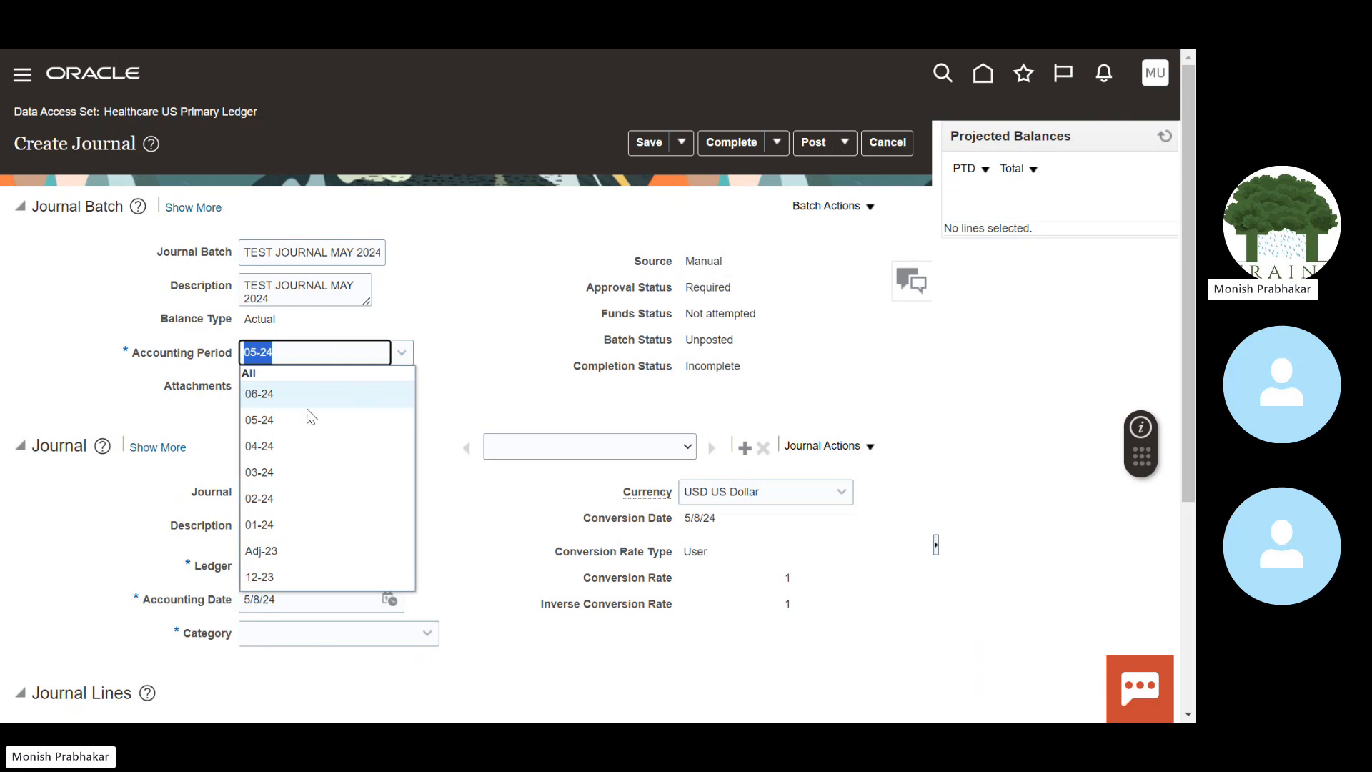
click(284, 428)
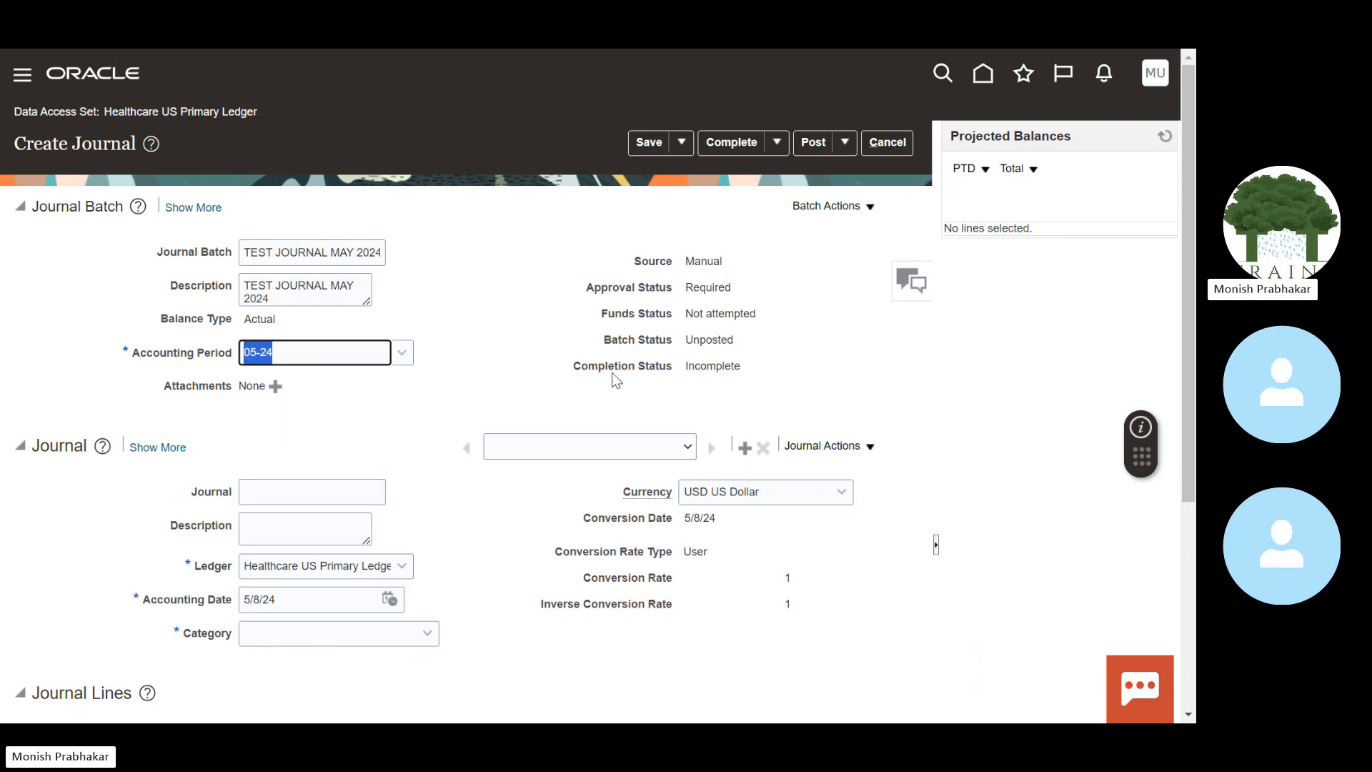
click(432, 366)
click(854, 205)
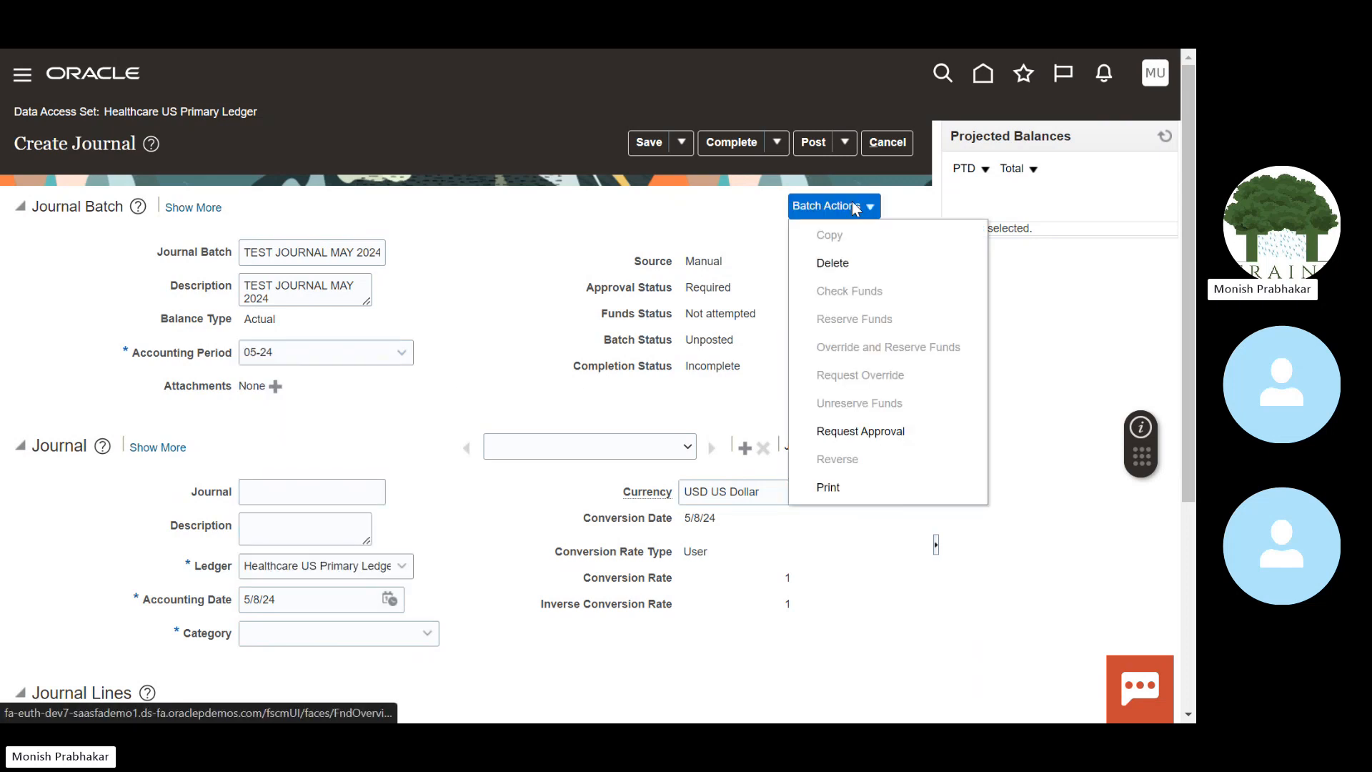
click(856, 208)
Step: Rename the batch to TEST JOURNAL BATCH MAY 2024 by inserting BATCH
scroll(1194, 343, down, 2)
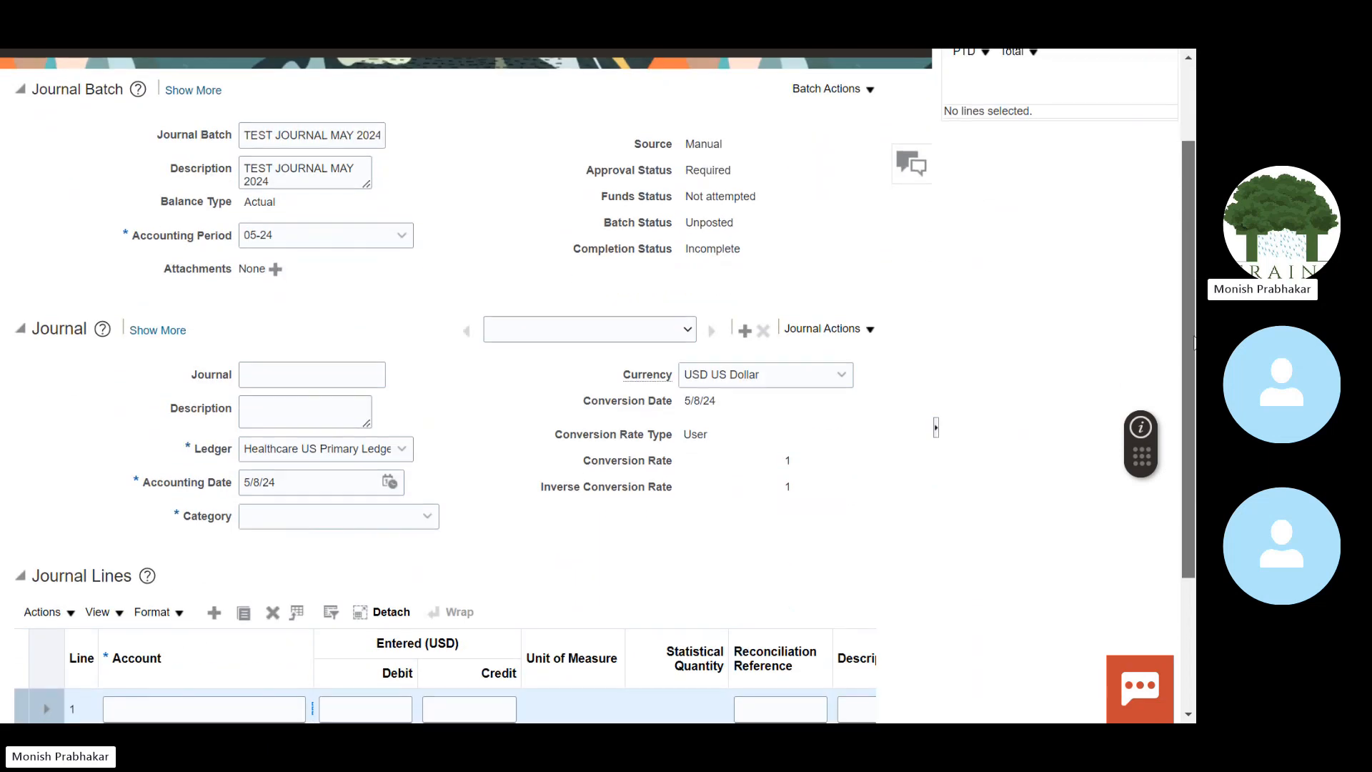
click(276, 370)
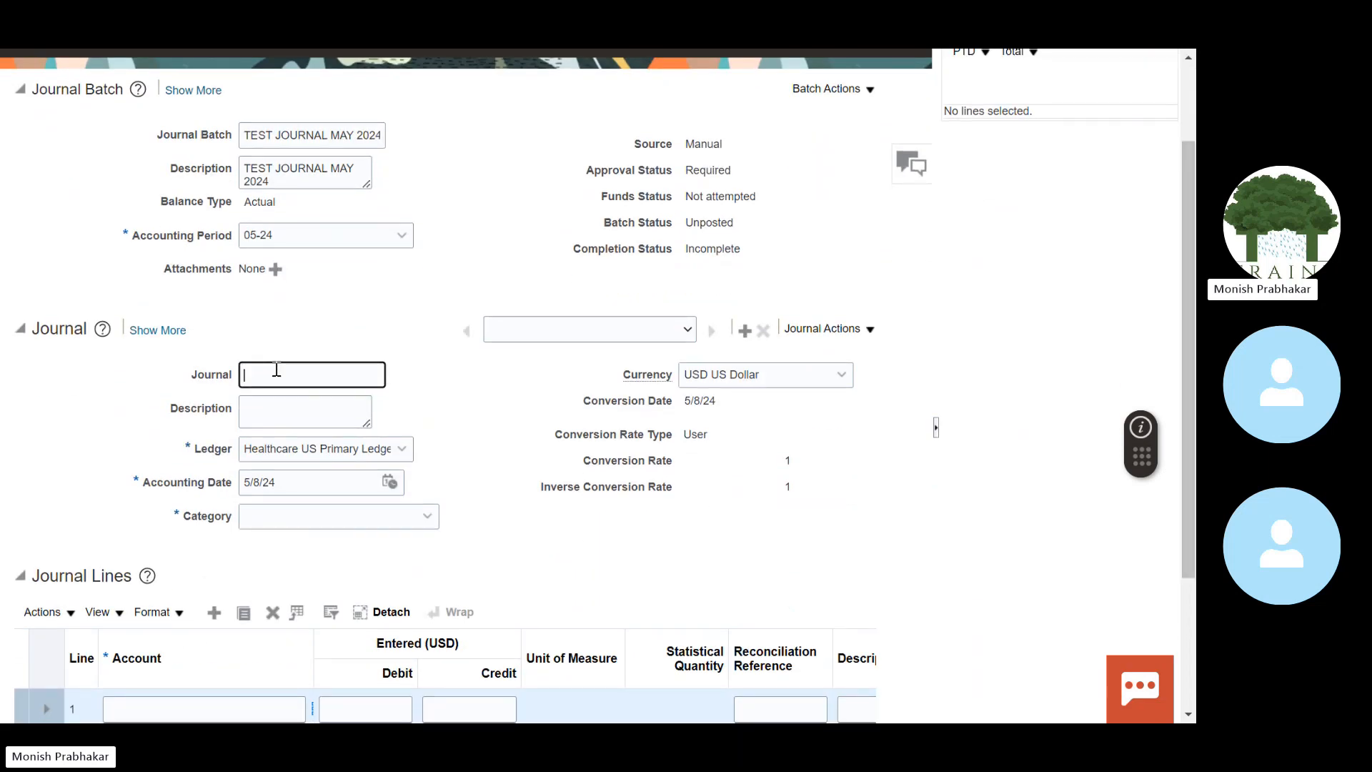
click(331, 134)
text(BATCH)
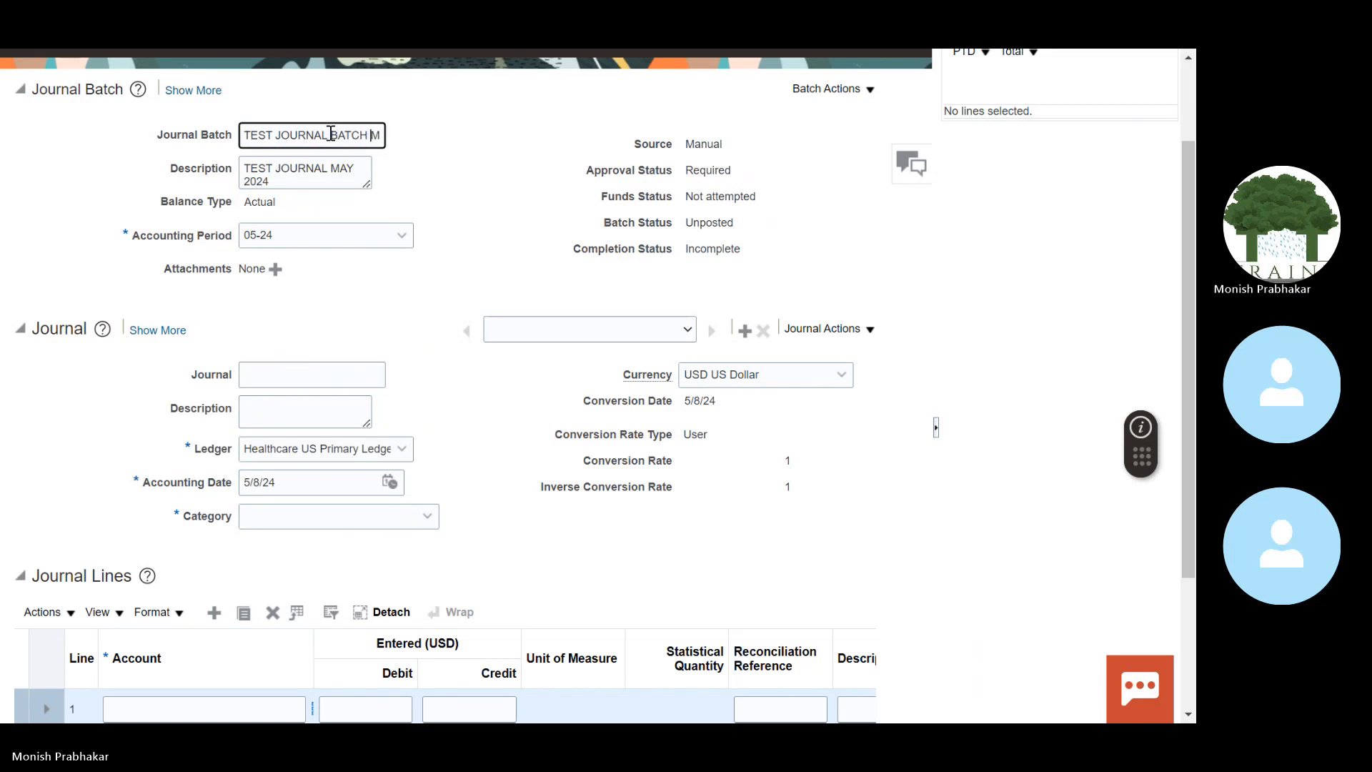
Step: Name the journal TEST EXPENSES JOURNAL FOR MAY-24 and copy the name into its description
click(276, 371)
text(TEST)
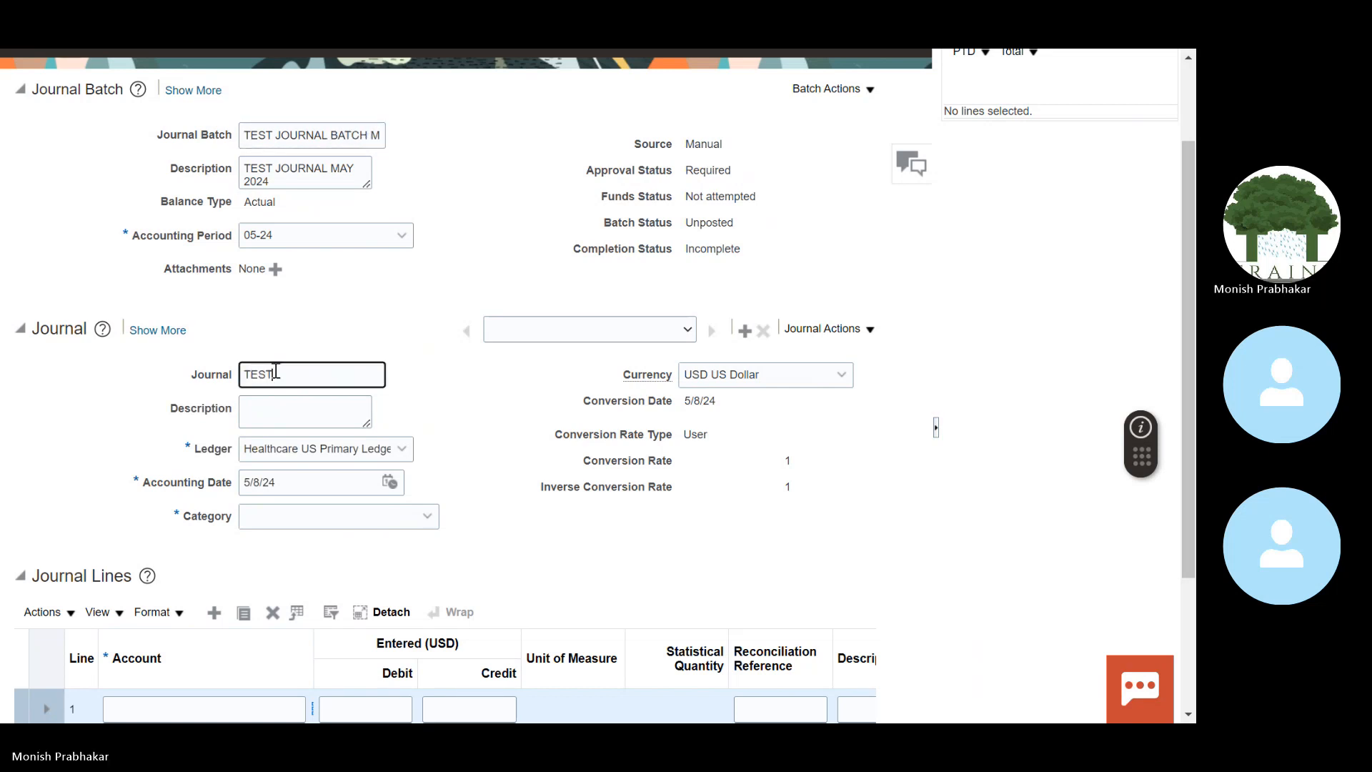
text( EXPENSES JOURNAL FO)
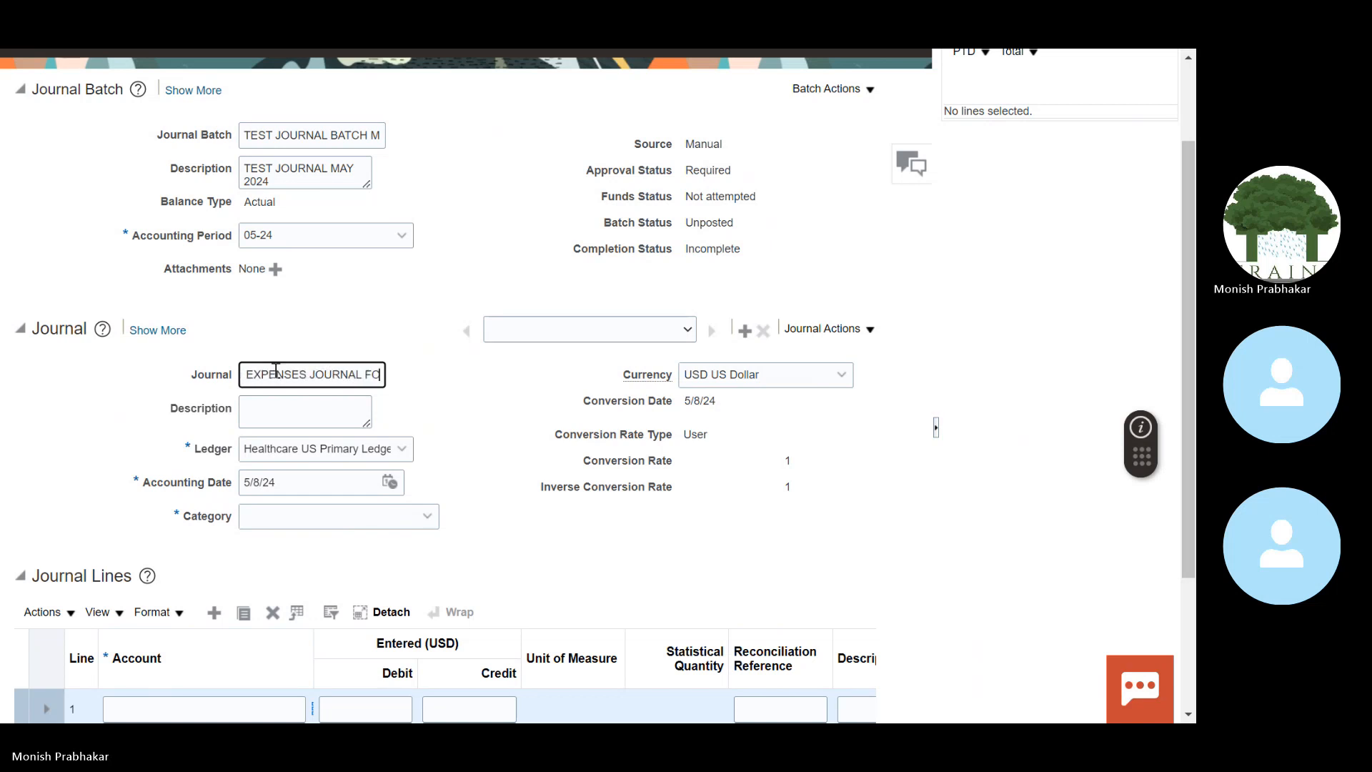
text(R MAY-24)
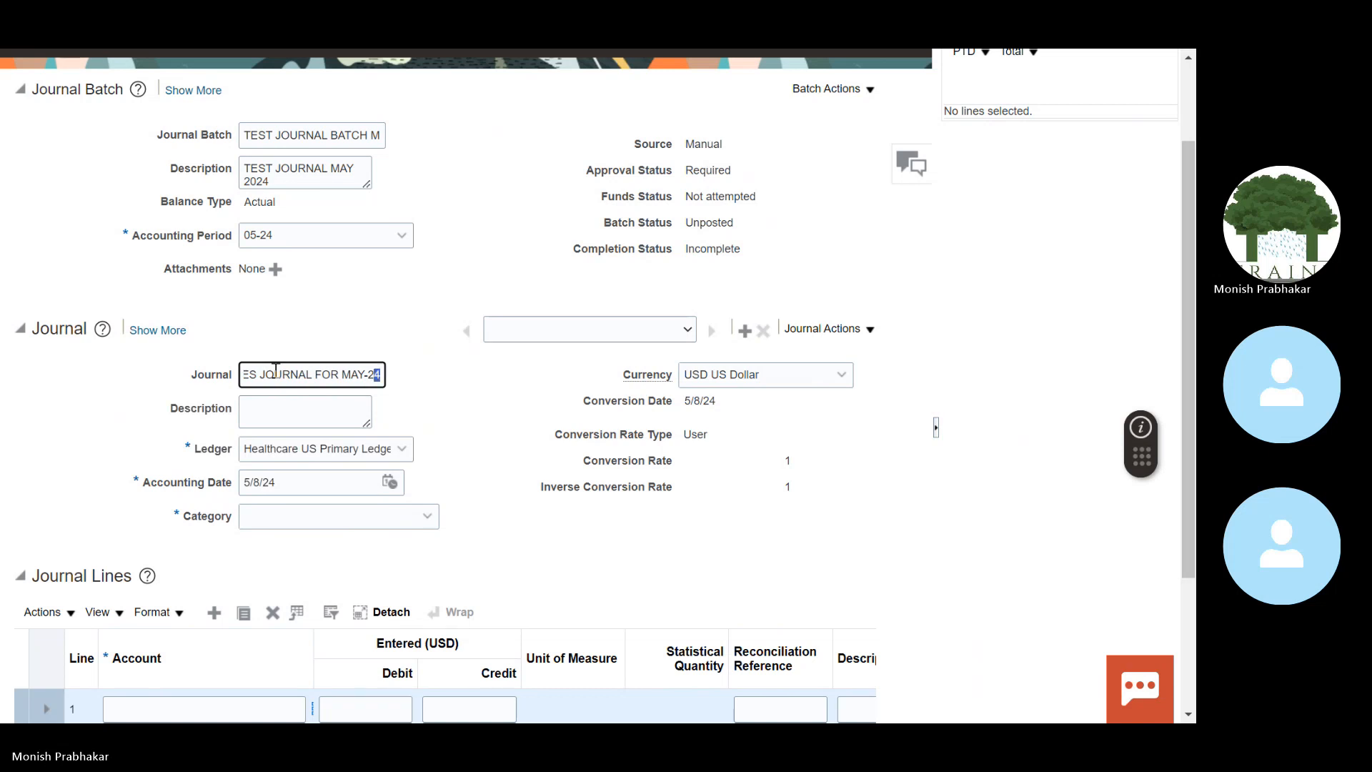
key(shift+Left)
key(shift+Left)
key(shift+Left)
key(shift+Left)
key(shift+Left)
key(shift+Left)
key(shift+Left)
key(shift+Left)
key(shift+Left)
key(shift+Left)
key(shift+Left)
key(shift+Left)
key(shift+Left)
key(shift+Left)
key(shift+Left)
key(shift+Left)
key(shift+Left)
key(shift+Left)
key(shift+Left)
key(shift+Left)
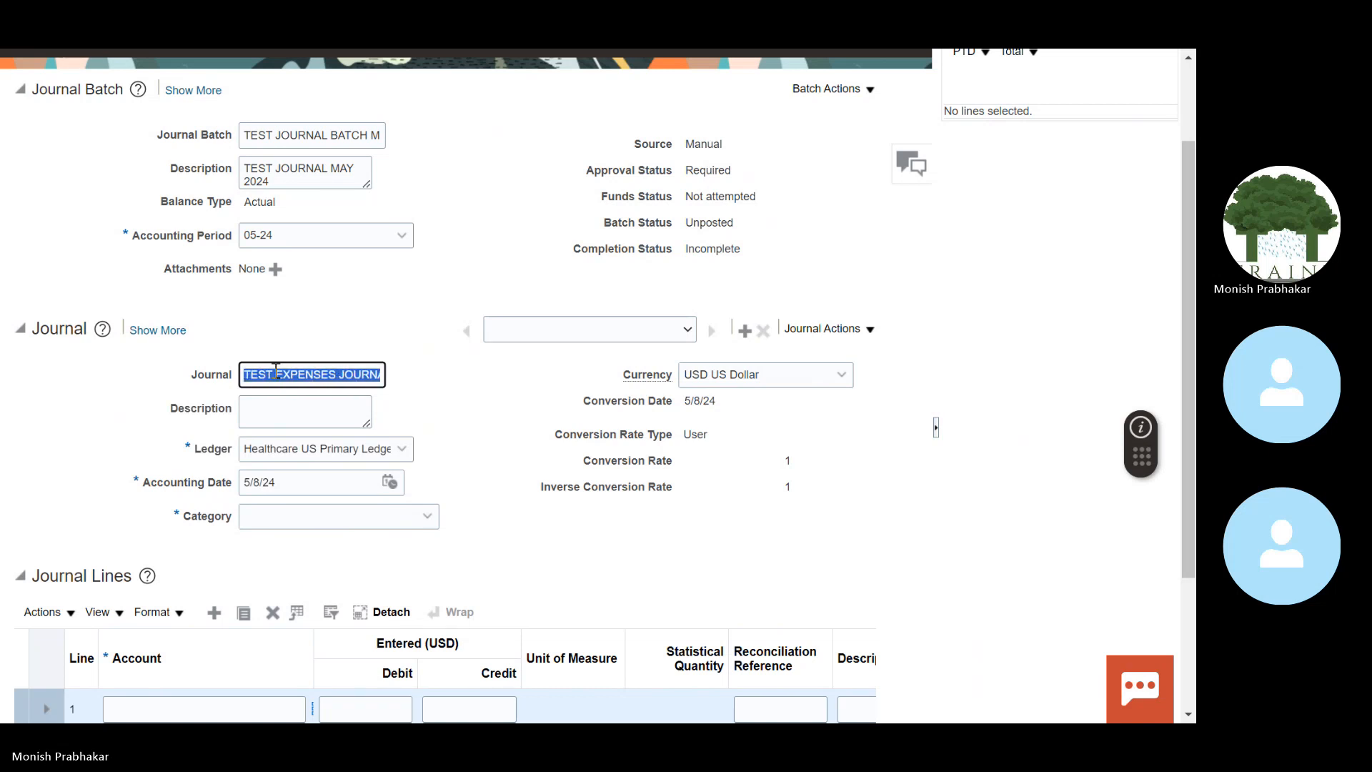
key(ctrl+c)
key(Tab)
key(ctrl+v)
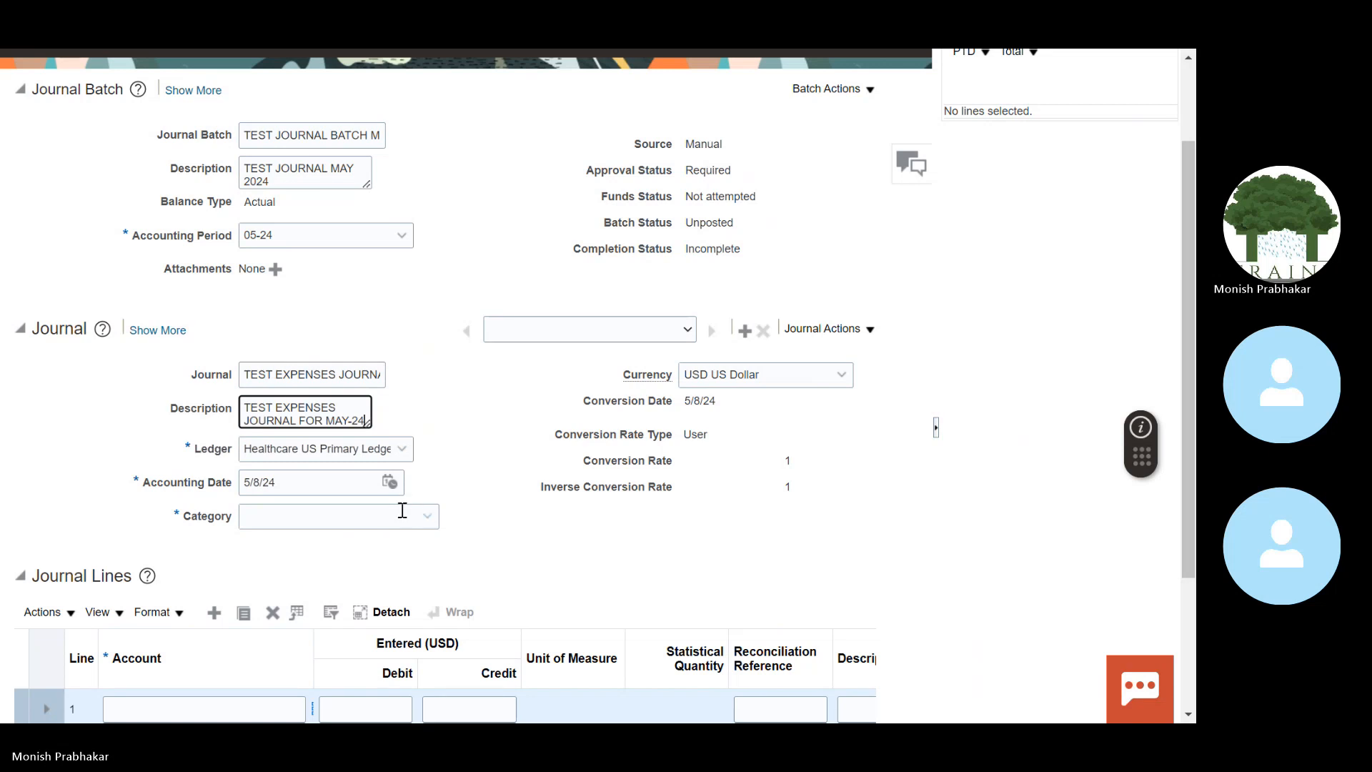
Step: Set the journal category to Adjustment
click(428, 516)
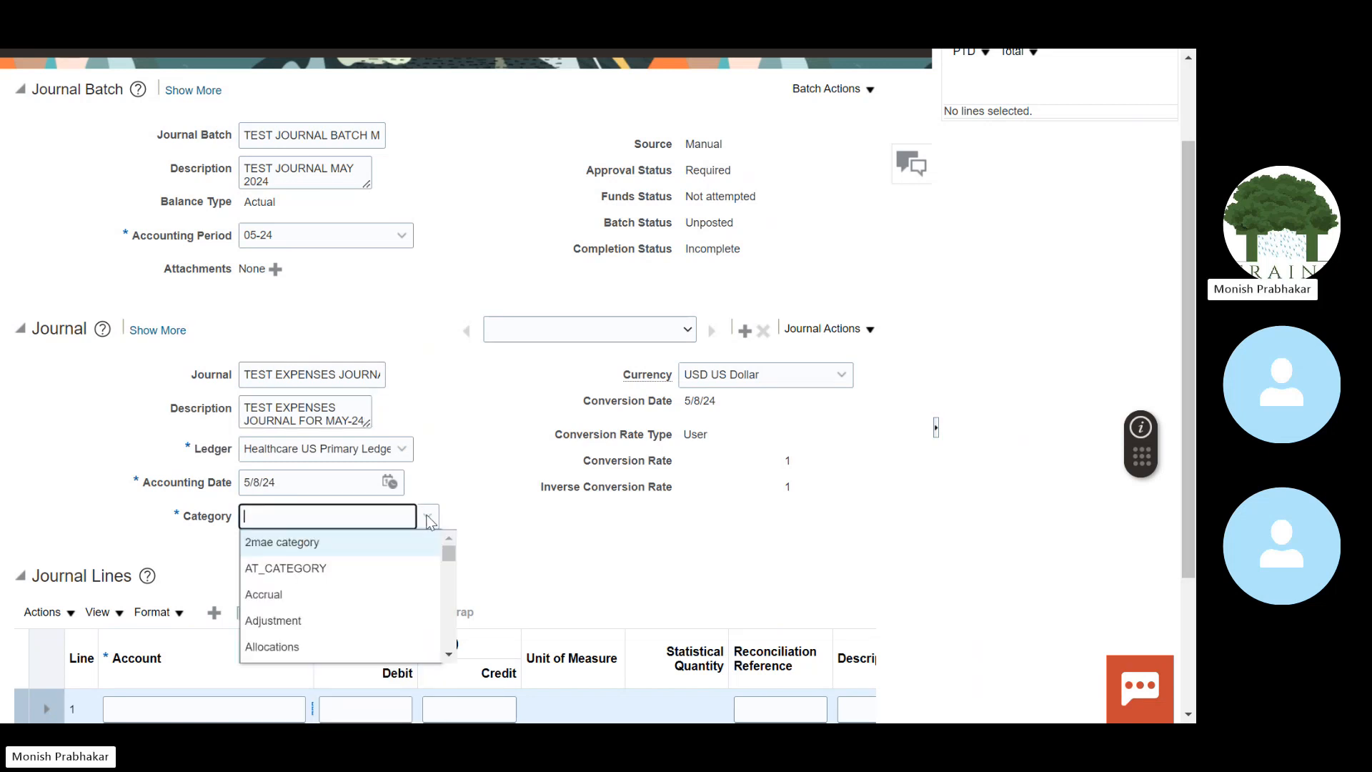
click(238, 631)
click(431, 517)
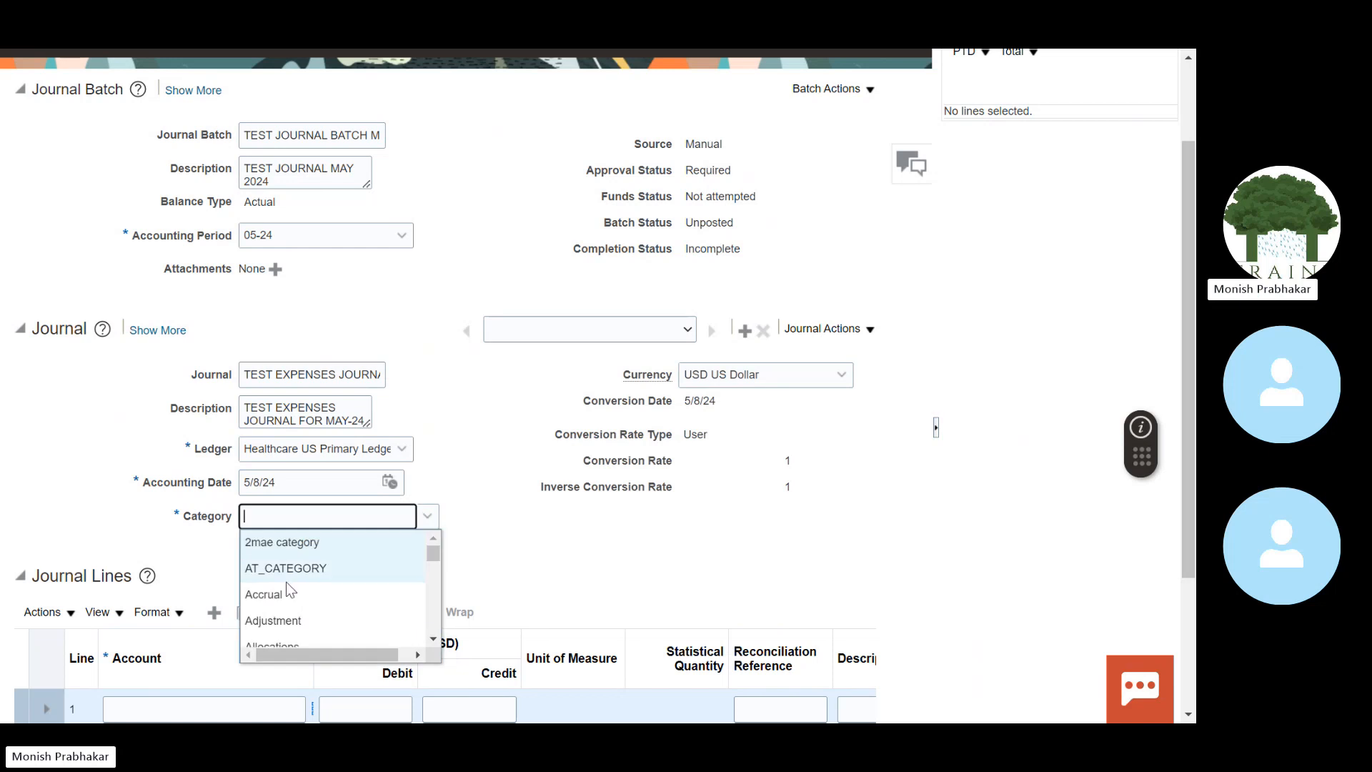
click(261, 624)
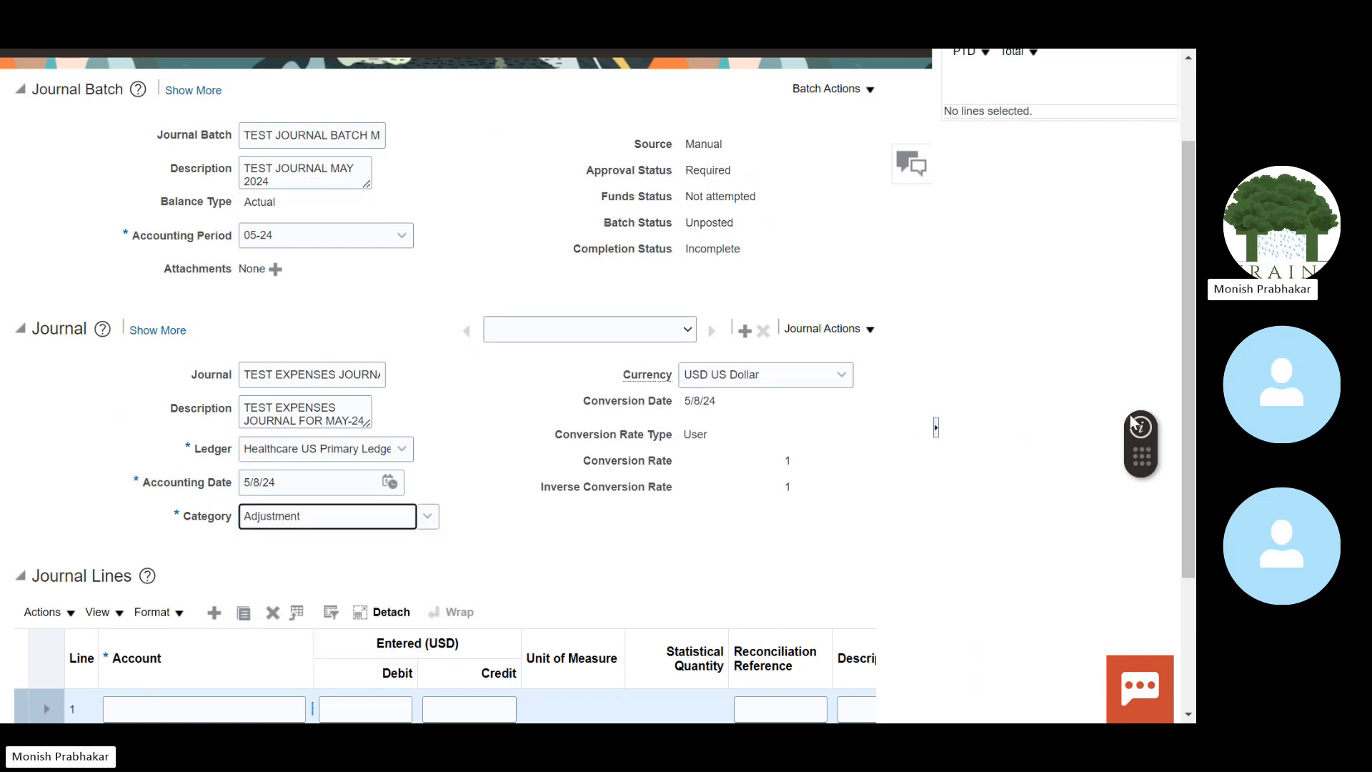
scroll(424, 258, up, 3)
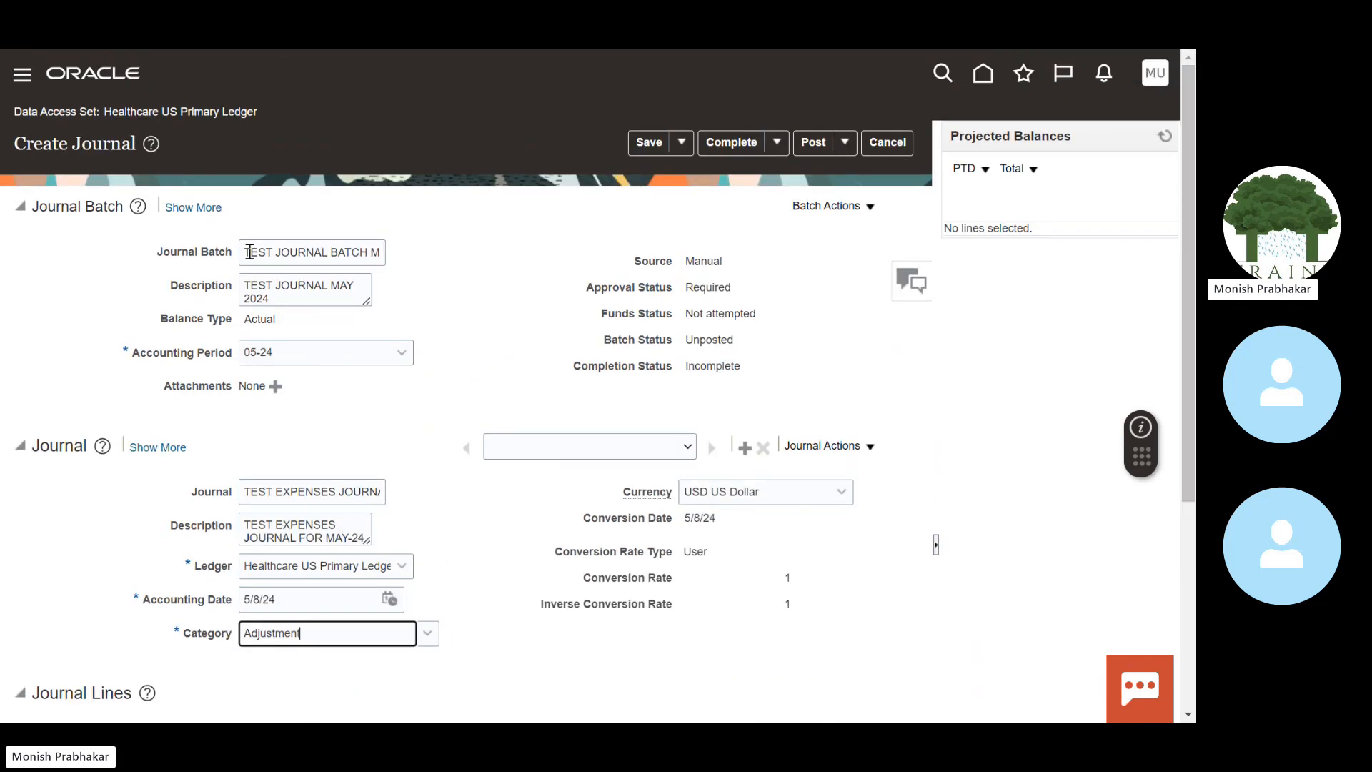
drag(248, 251, 435, 258)
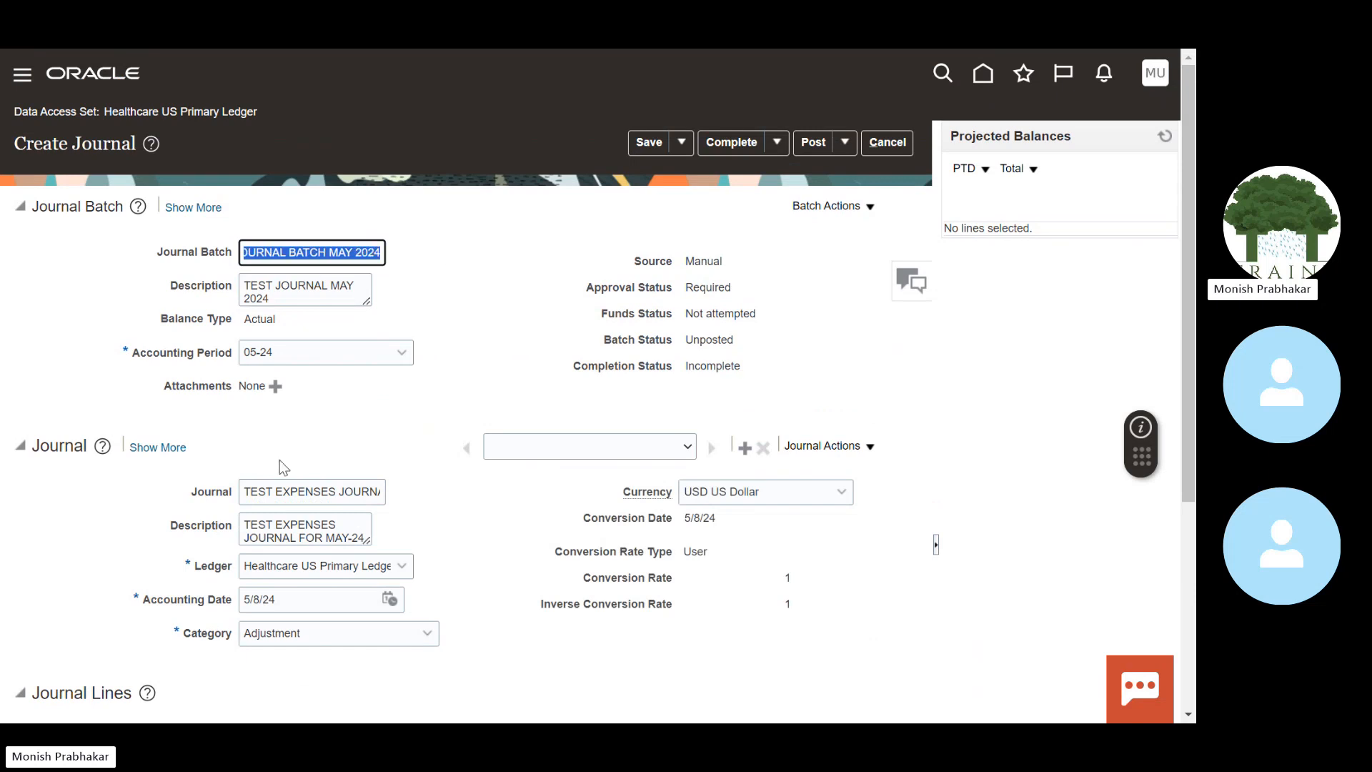
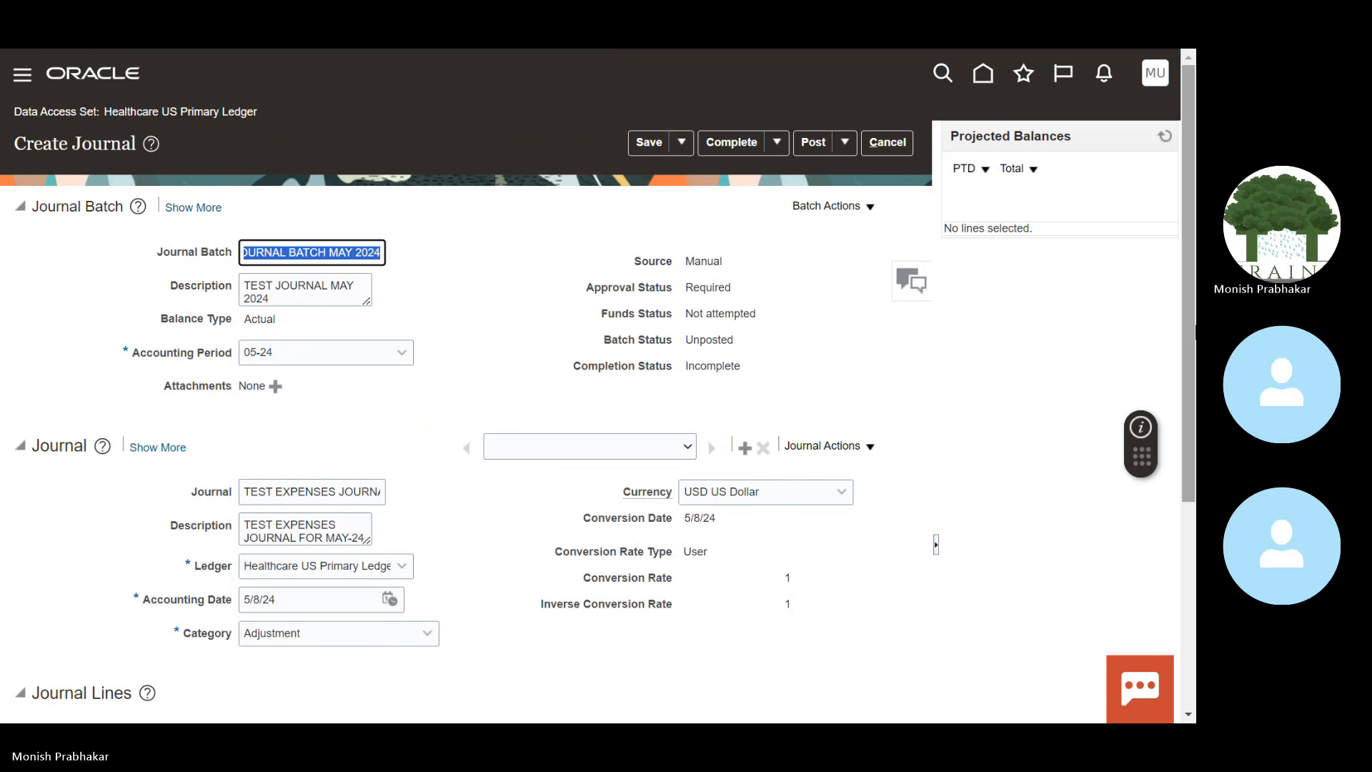
Step: Check the journal name and open the list of journals in the batch
drag(1185, 324, 1179, 424)
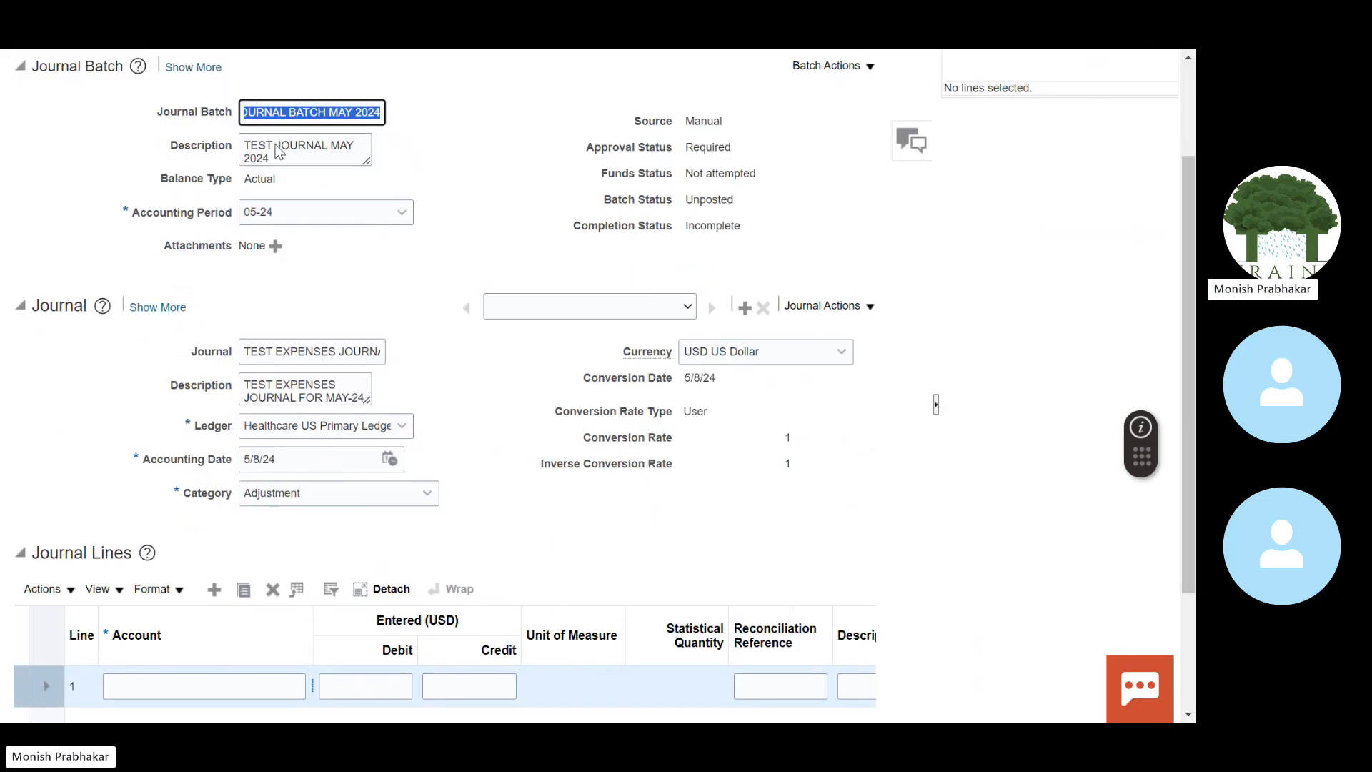
drag(243, 351, 381, 353)
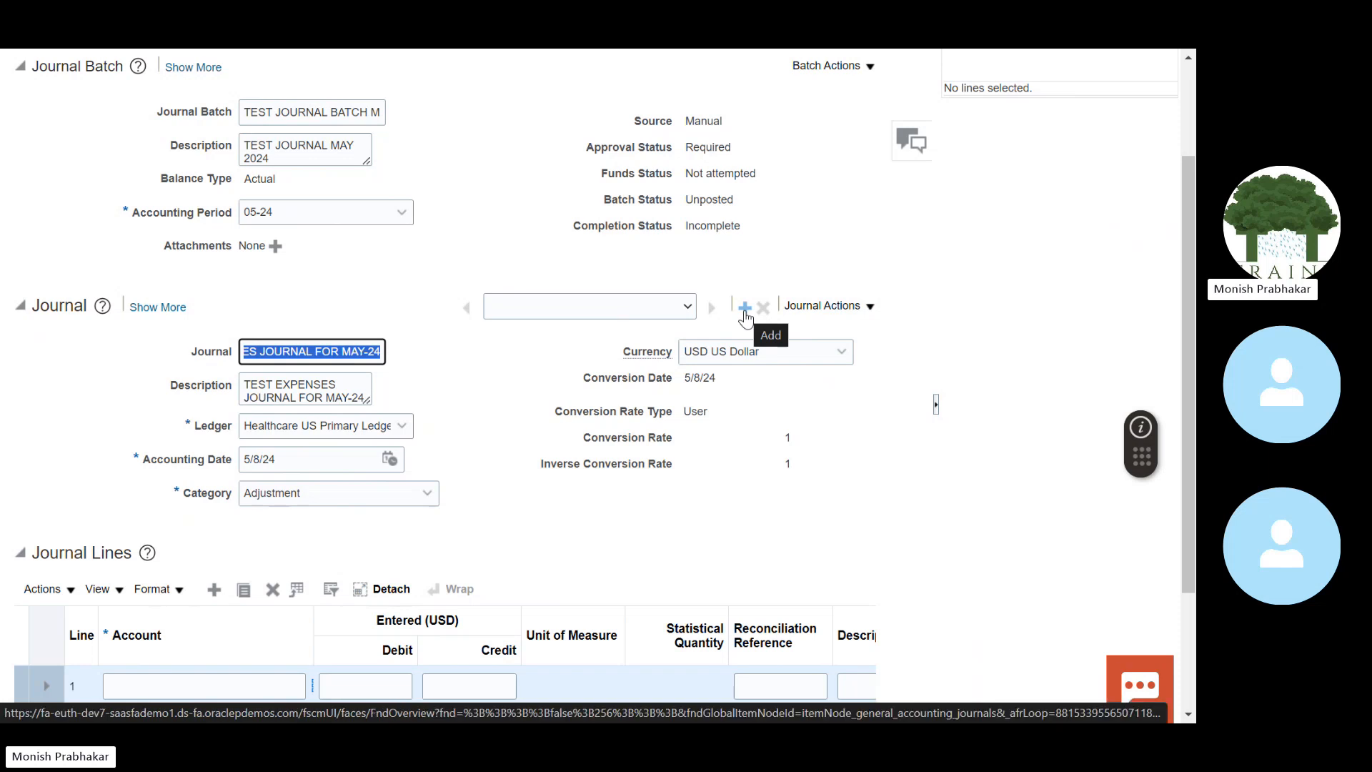
click(565, 308)
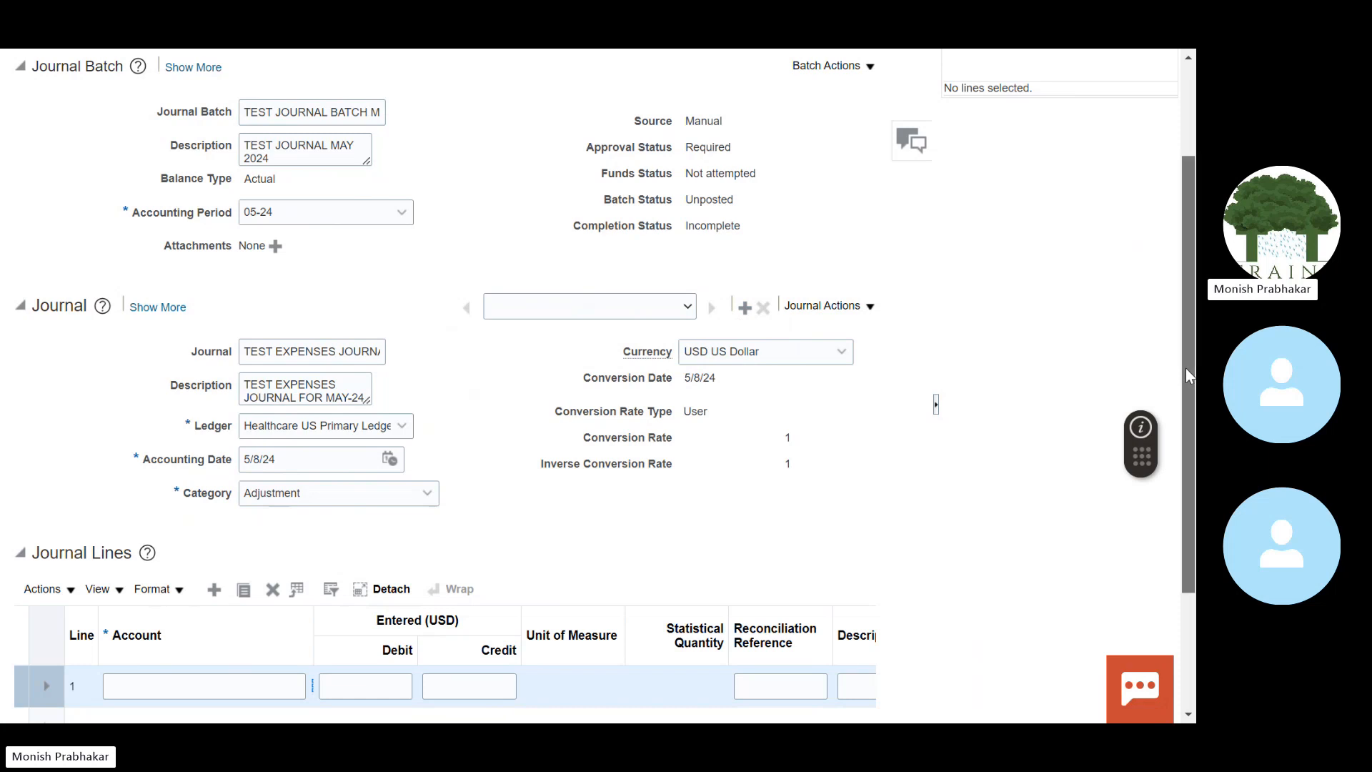
Step: Search line 1's account segment values, pick one, then switch over to the Excel workbook
drag(1186, 367, 1189, 483)
click(214, 520)
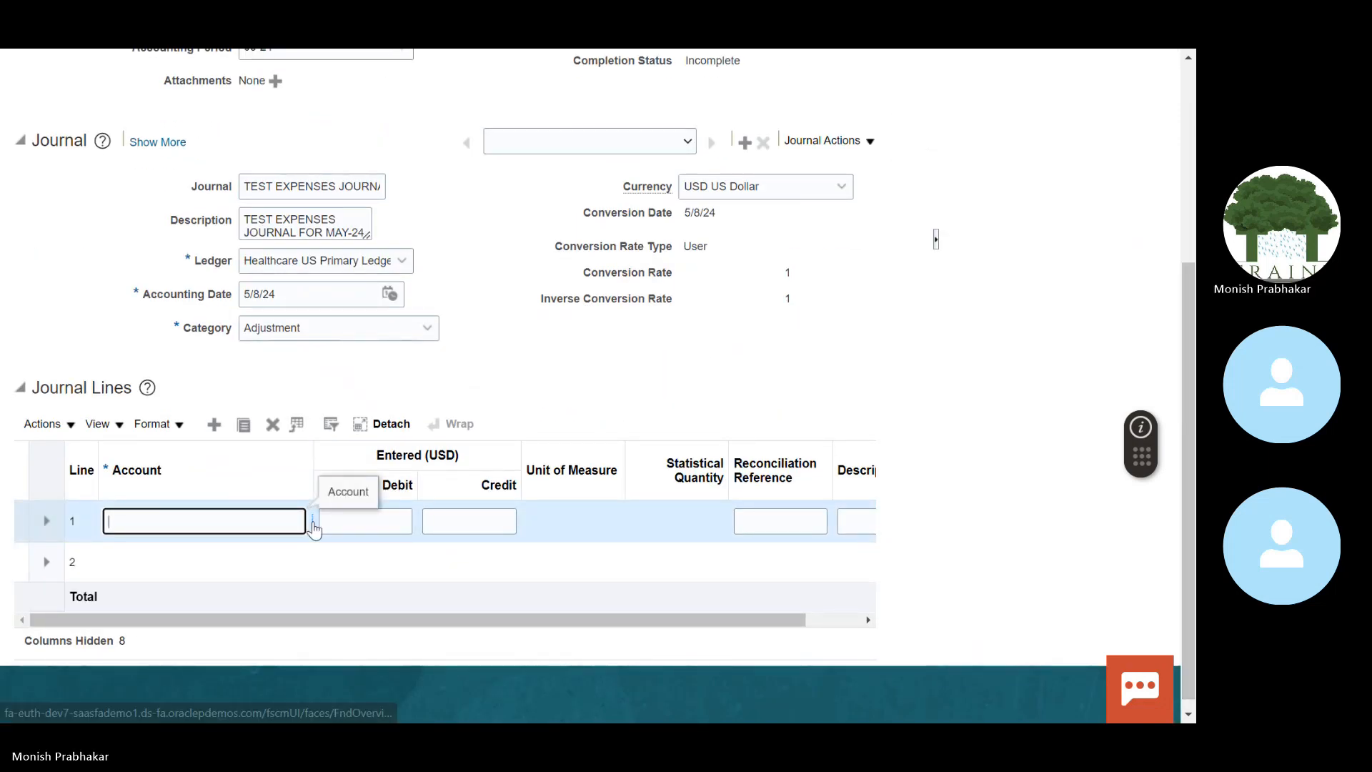
click(312, 521)
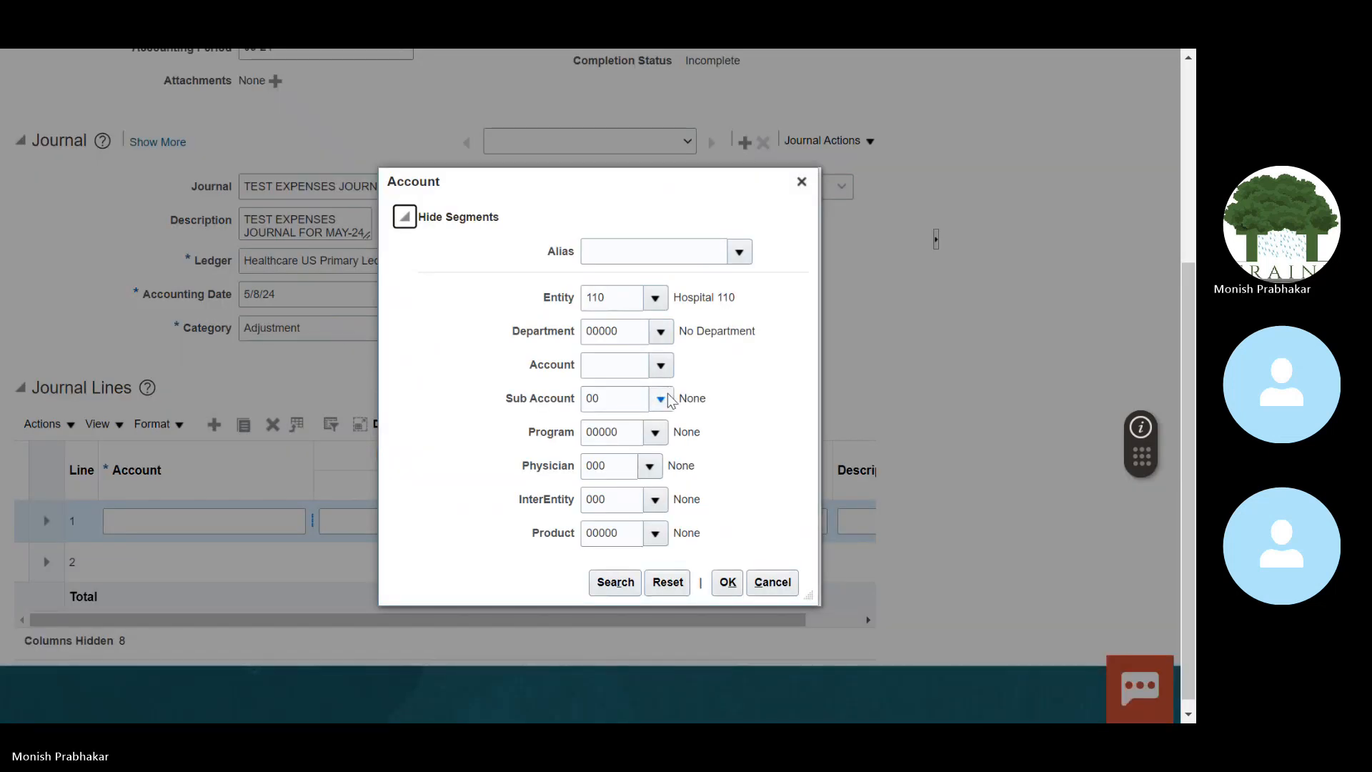
click(659, 367)
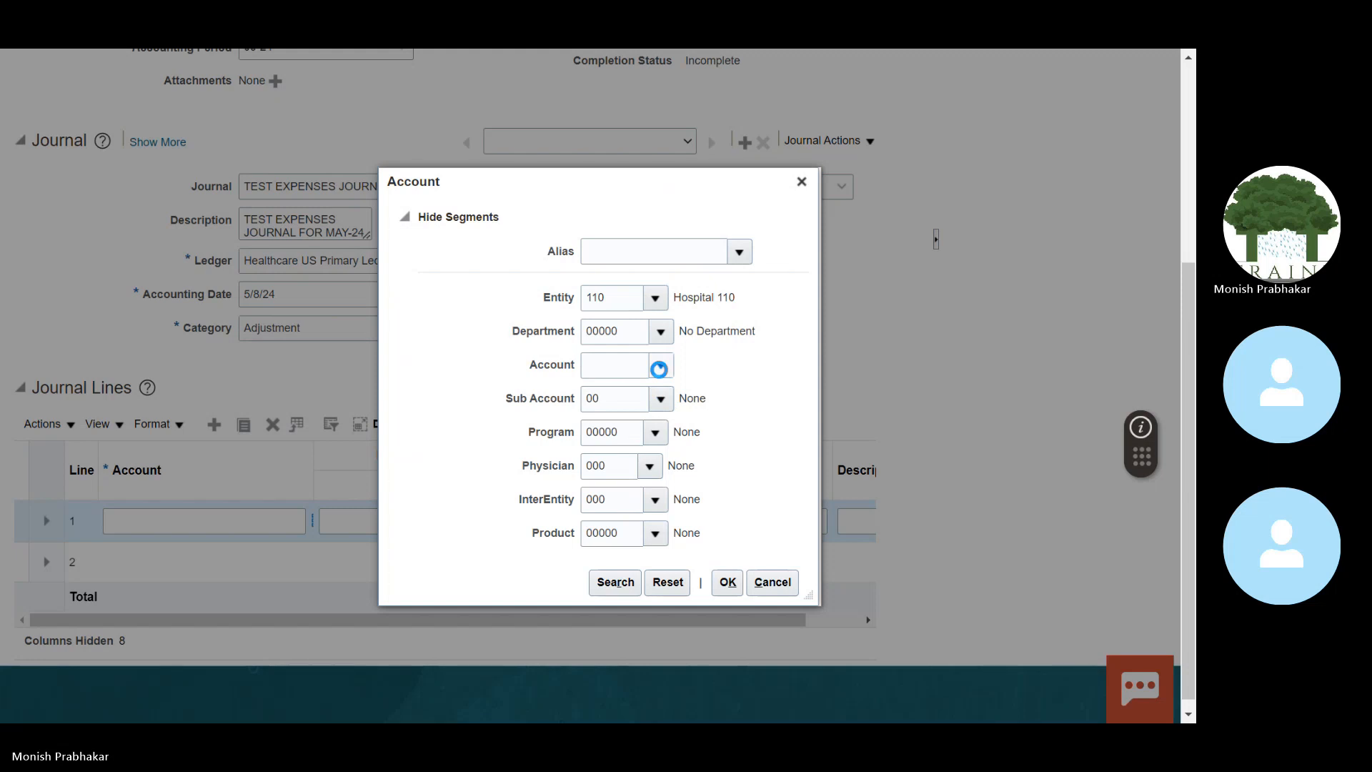
click(758, 588)
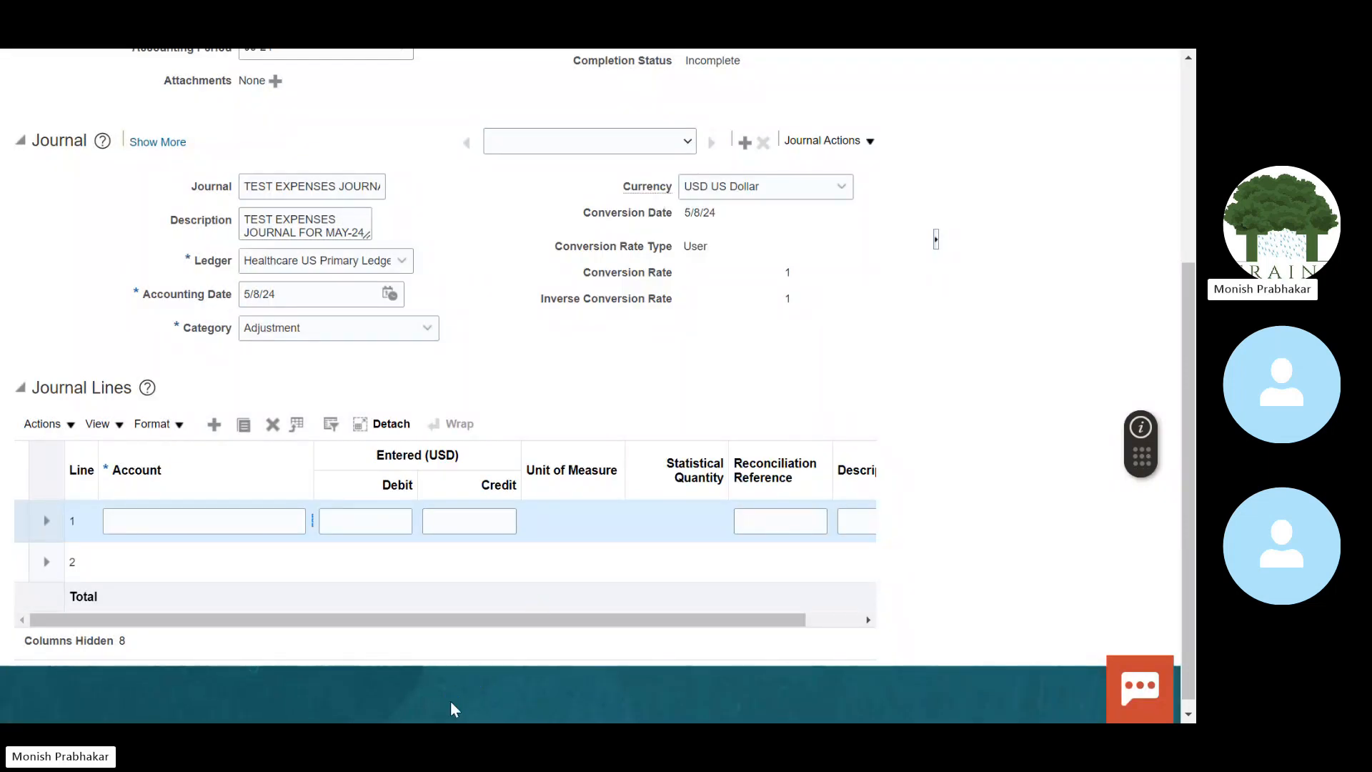
key(alt+Tab)
Step: Enter the heading EXPENSES FOR MAY 2024 in cell D9
click(365, 407)
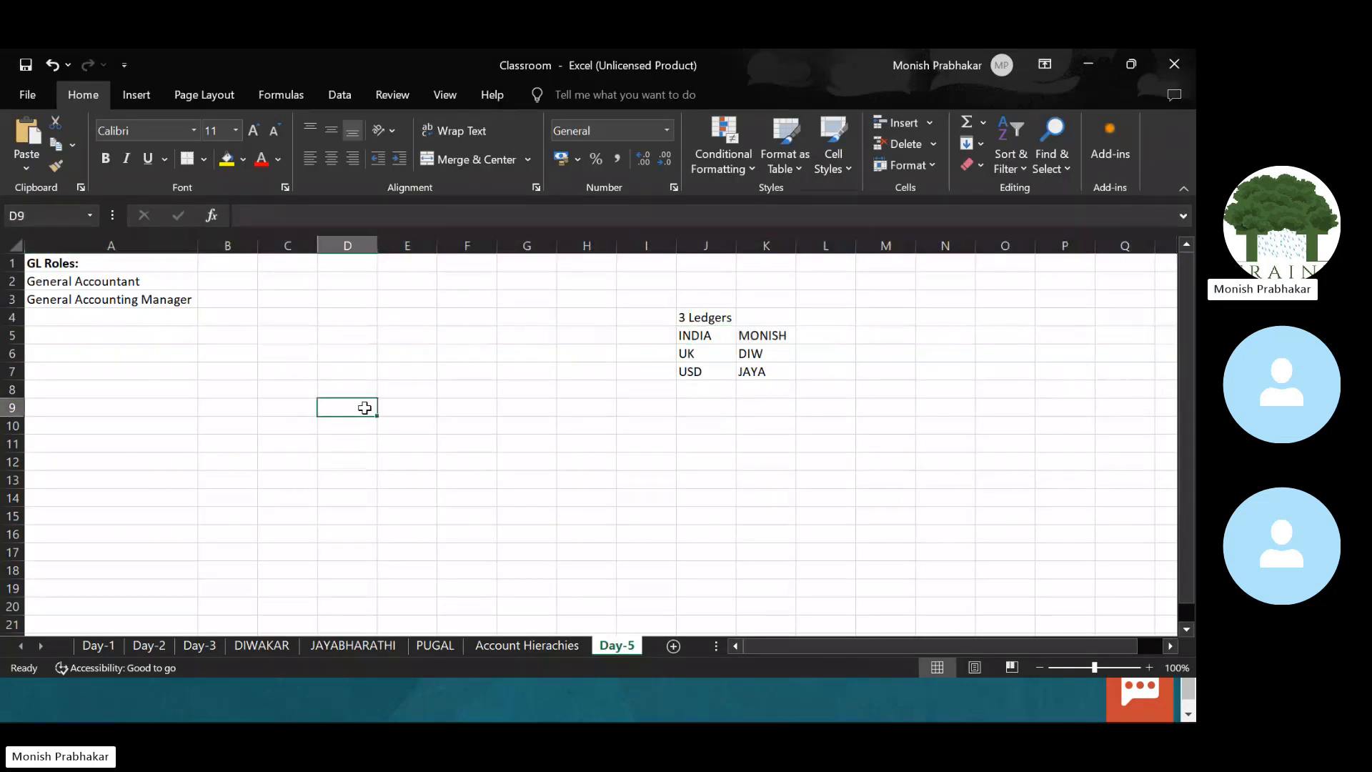
text(EXPENSE)
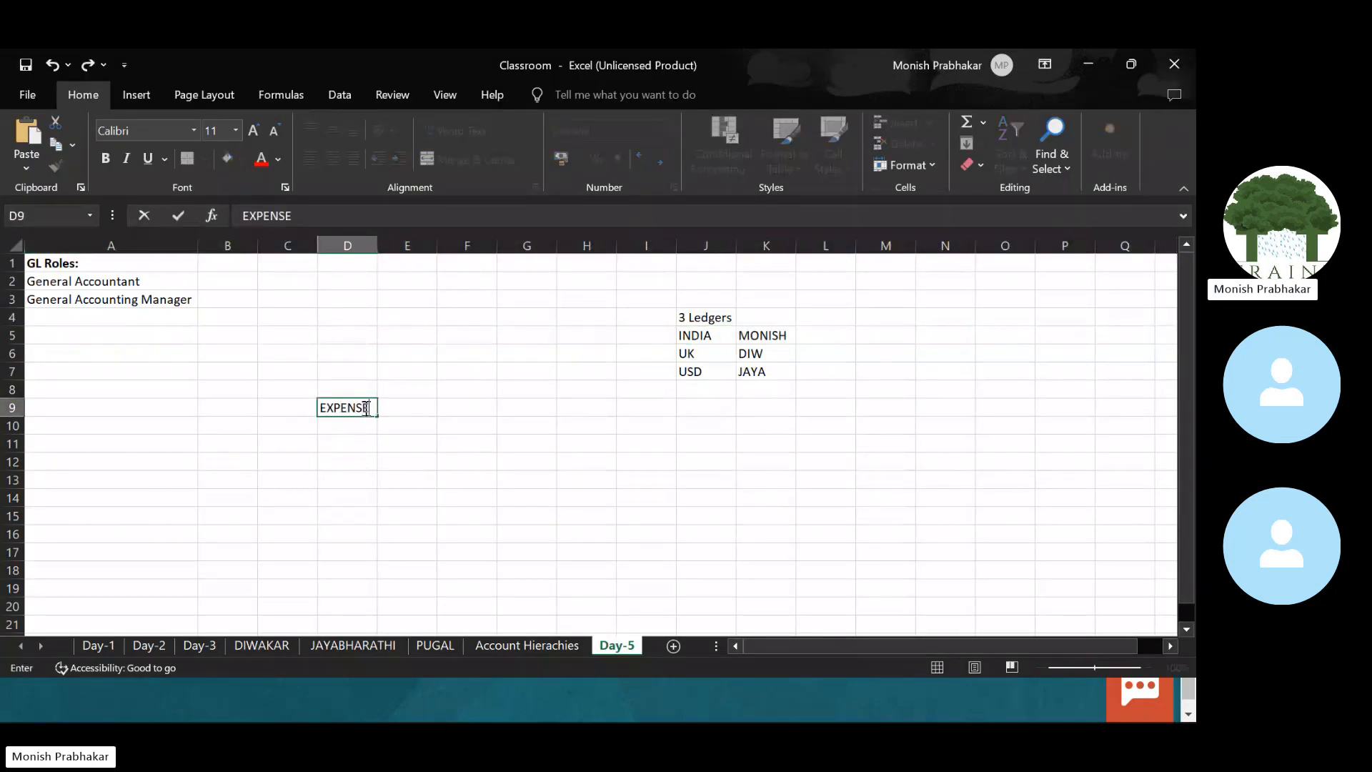
text(S)
key(Return)
key(Up)
key(alt+h)
key(o)
key(i)
key(Down)
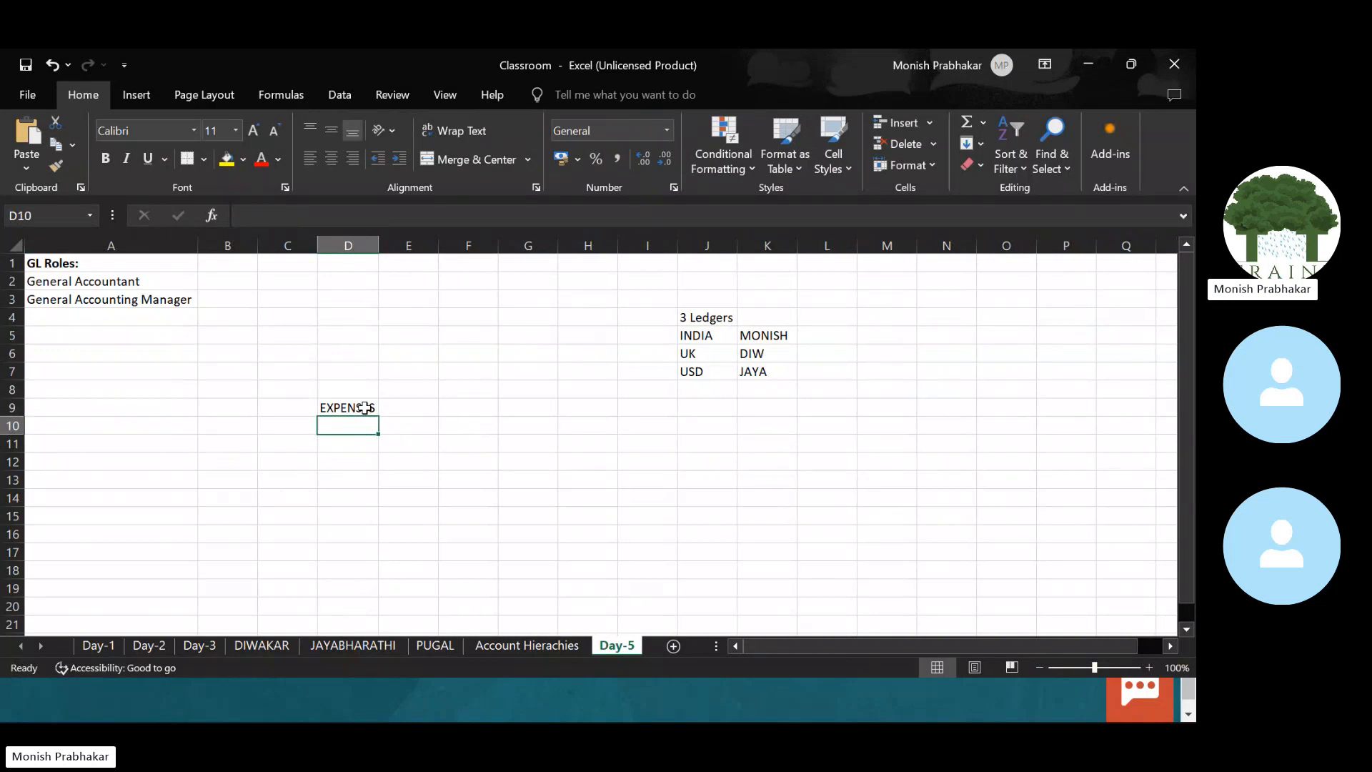
click(365, 408)
key(F2)
text(FOR MAY)
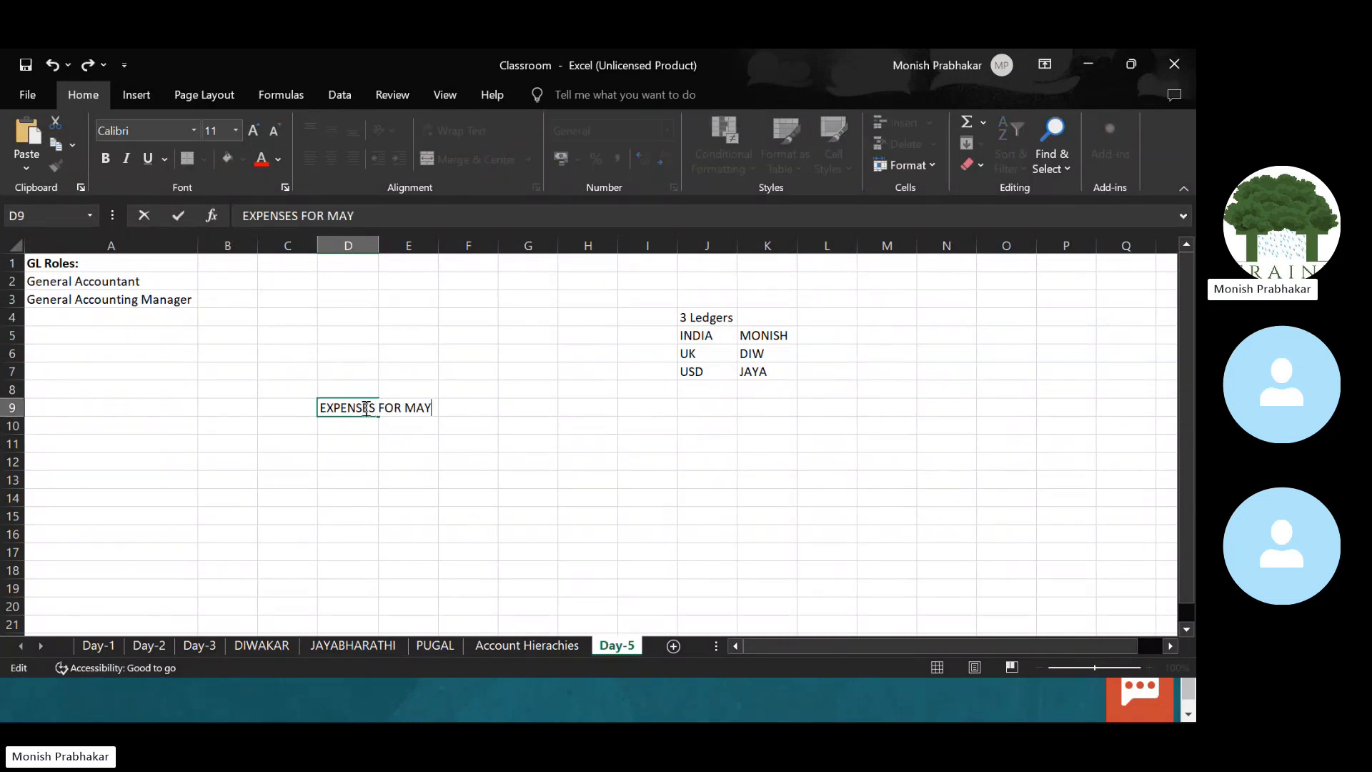
text( 2024)
key(Return)
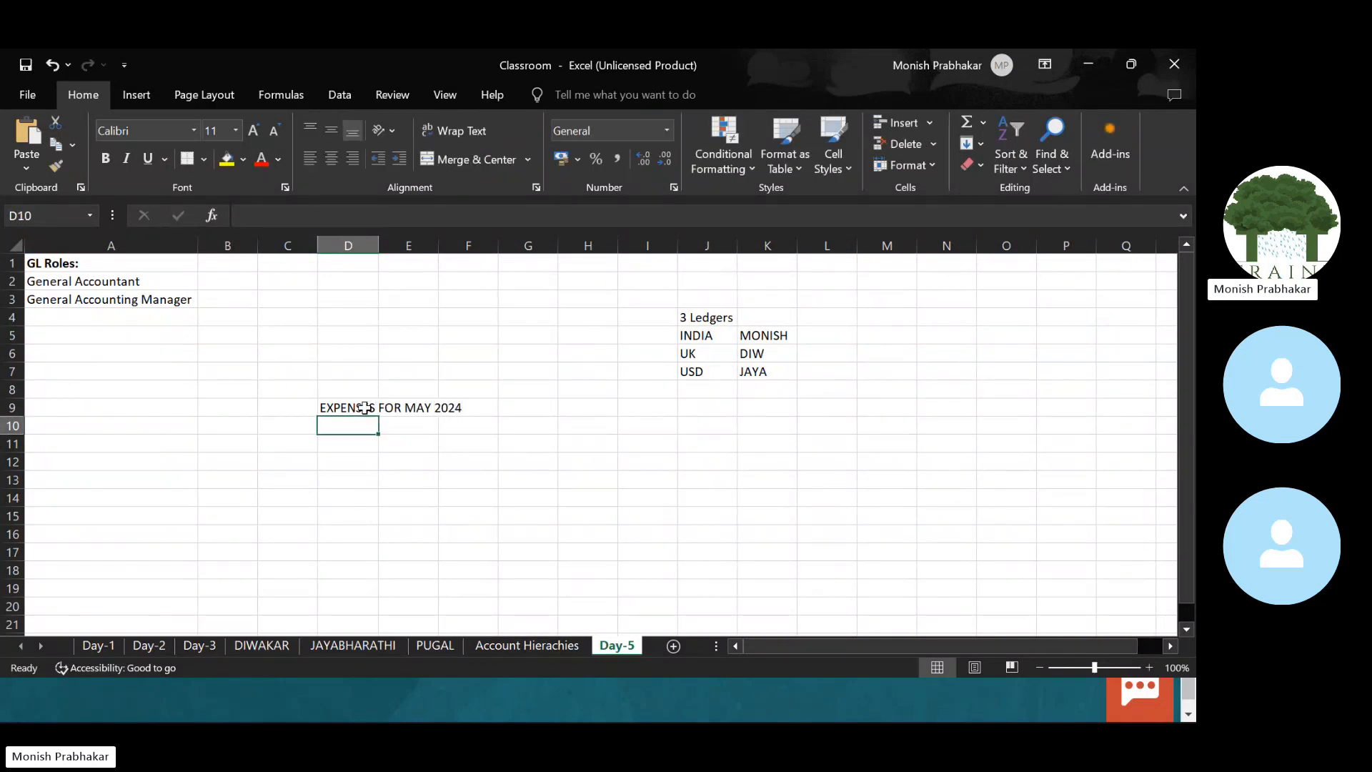
Step: List ADVERTISEMENT, RENT and LANDLINE in D10 to D12
key(Down)
key(Up)
text(ADVE)
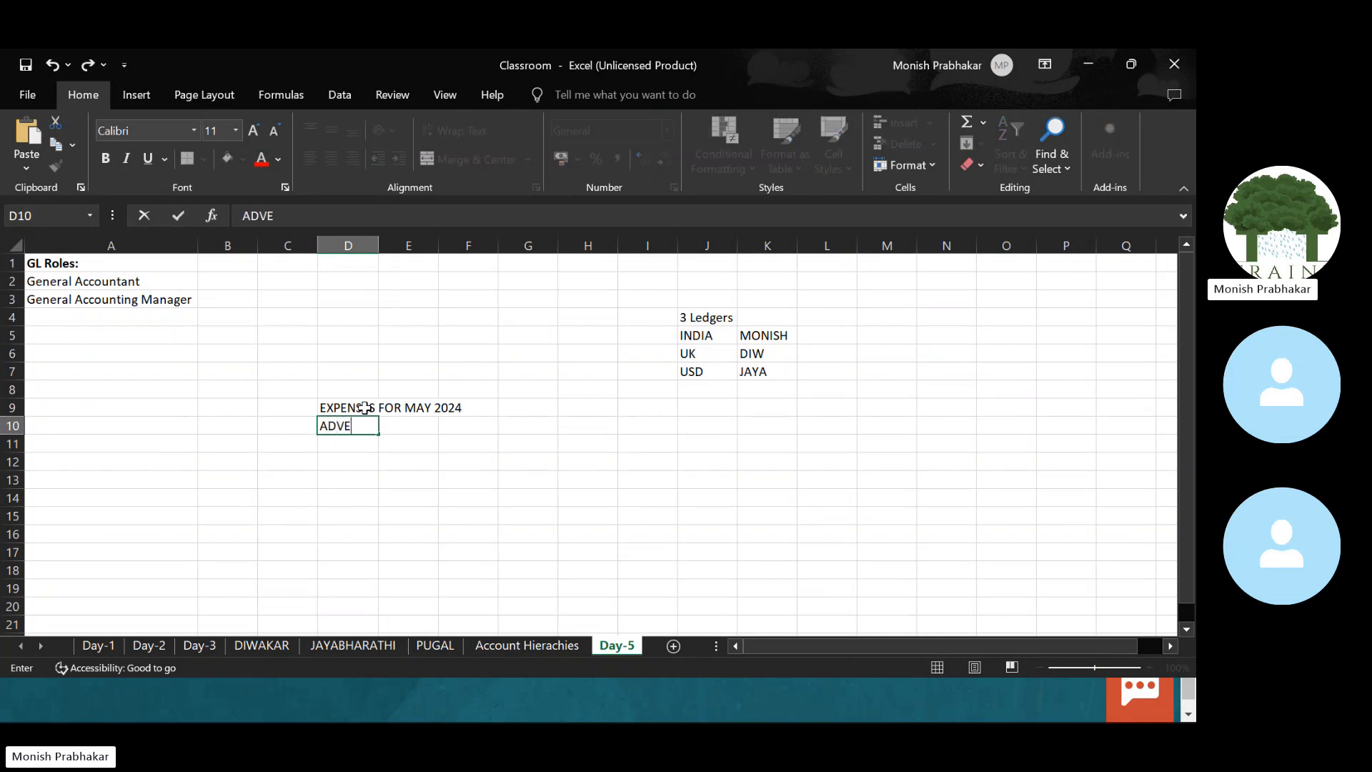
text(RTISEMENT)
key(Return)
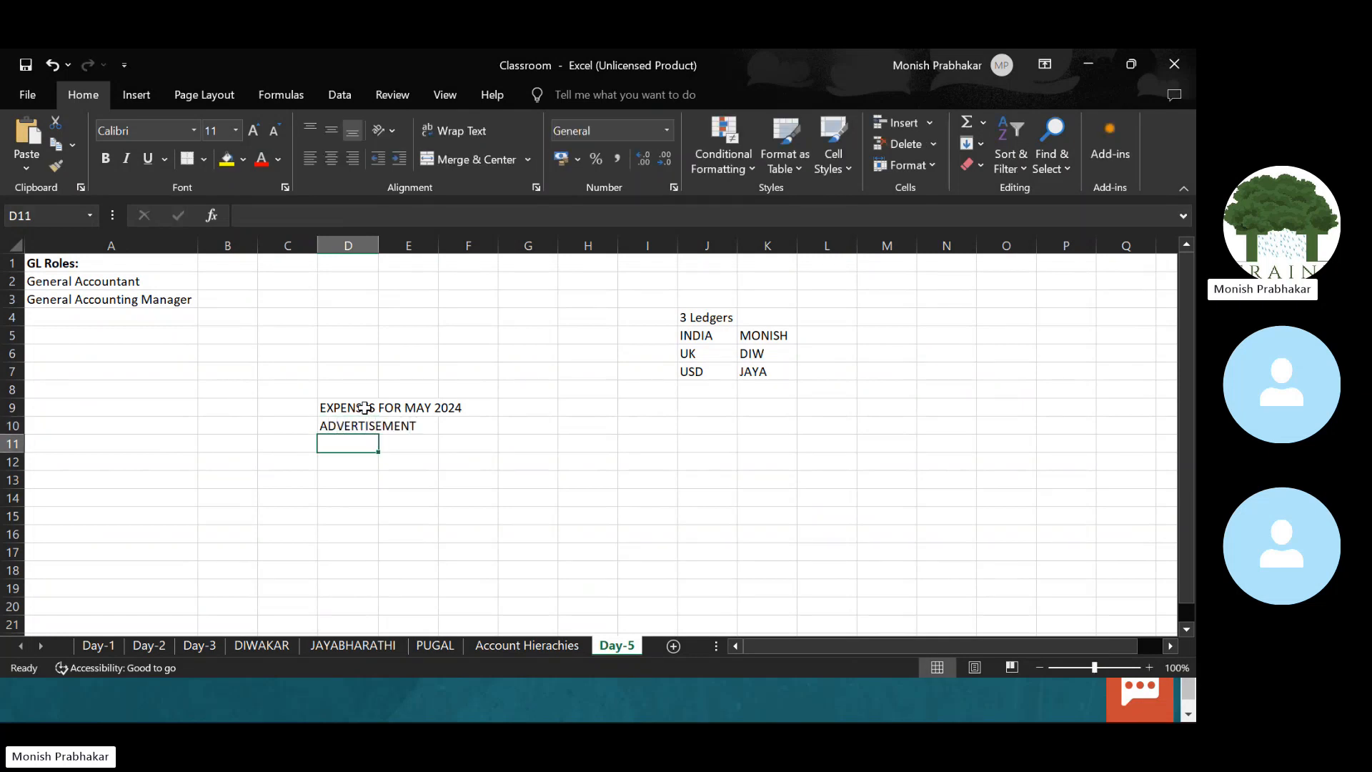
text(RENT)
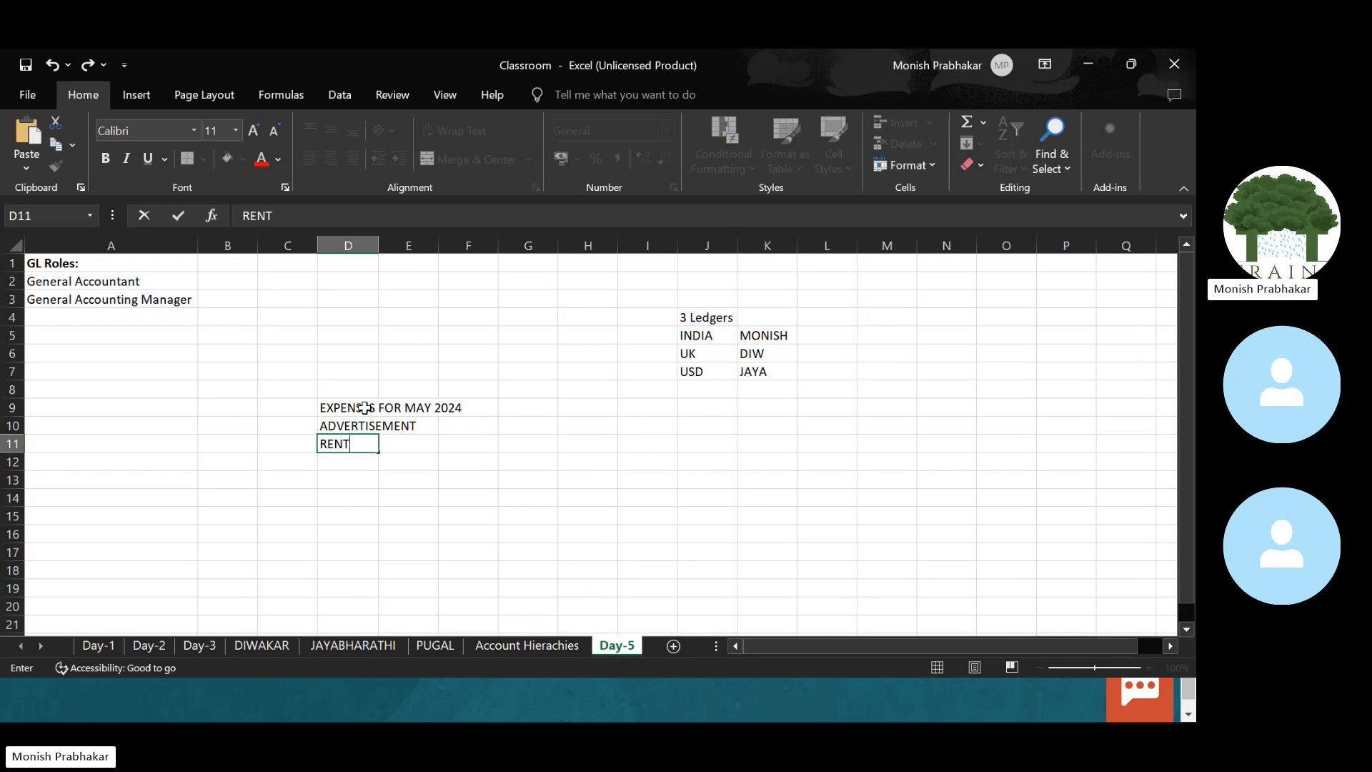
key(Return)
text(LANDLINE)
key(Return)
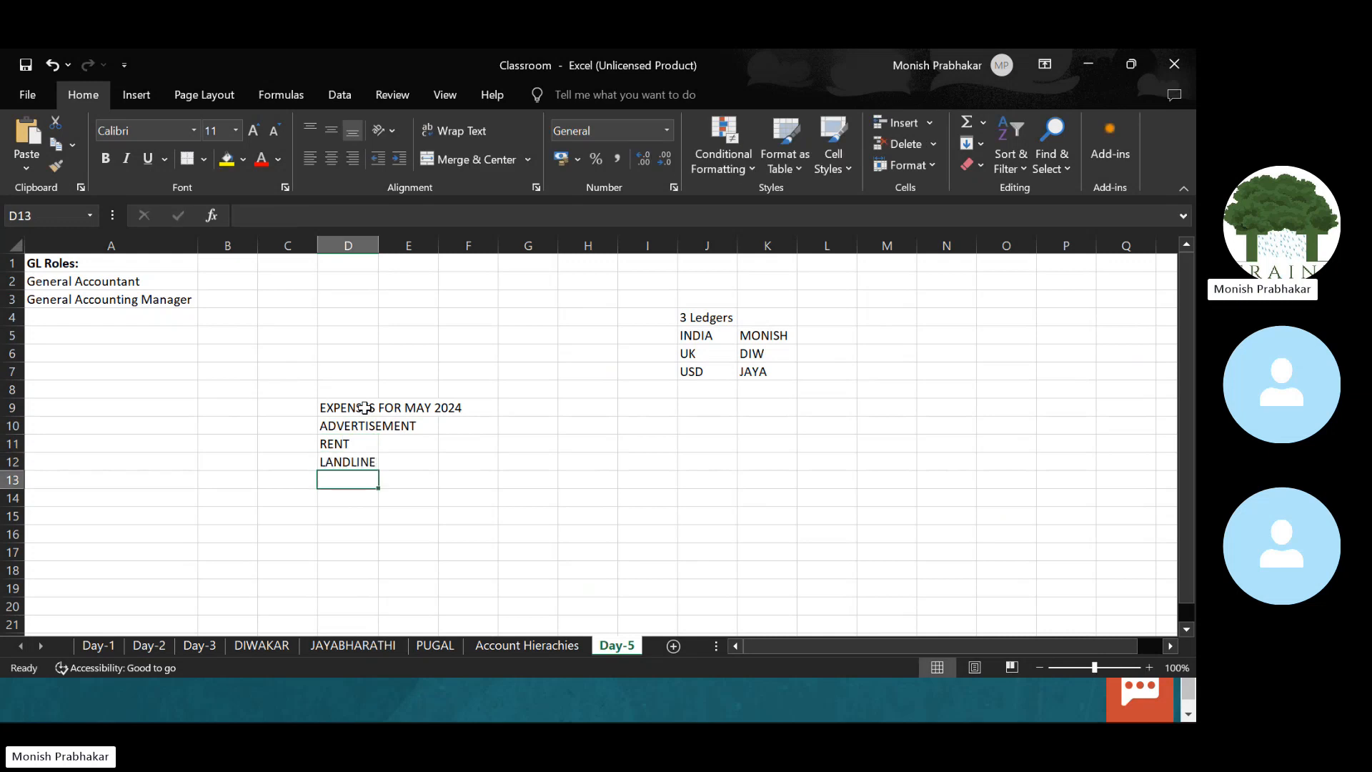
Step: Select the heading and the expense list to check the layout, ending at H9
key(Up)
key(Up)
key(Up)
key(Up)
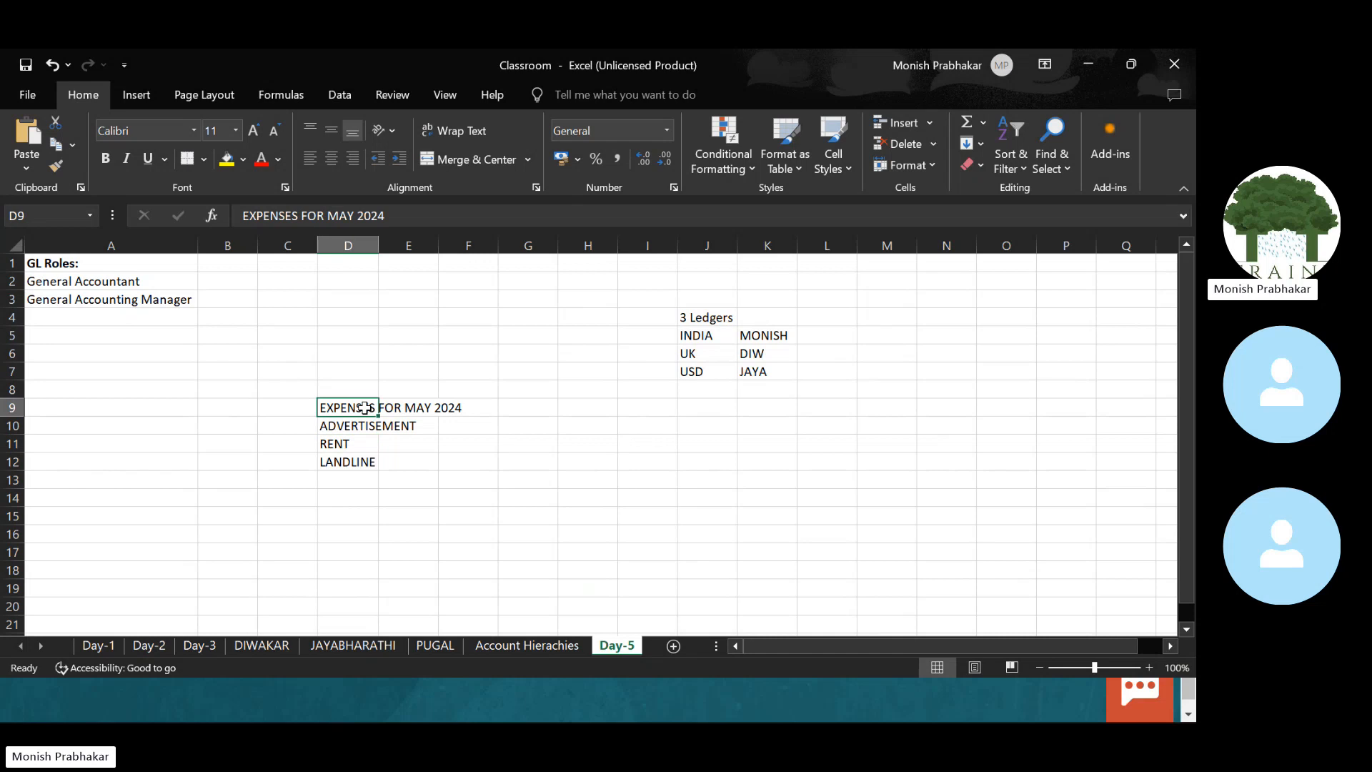
key(Down)
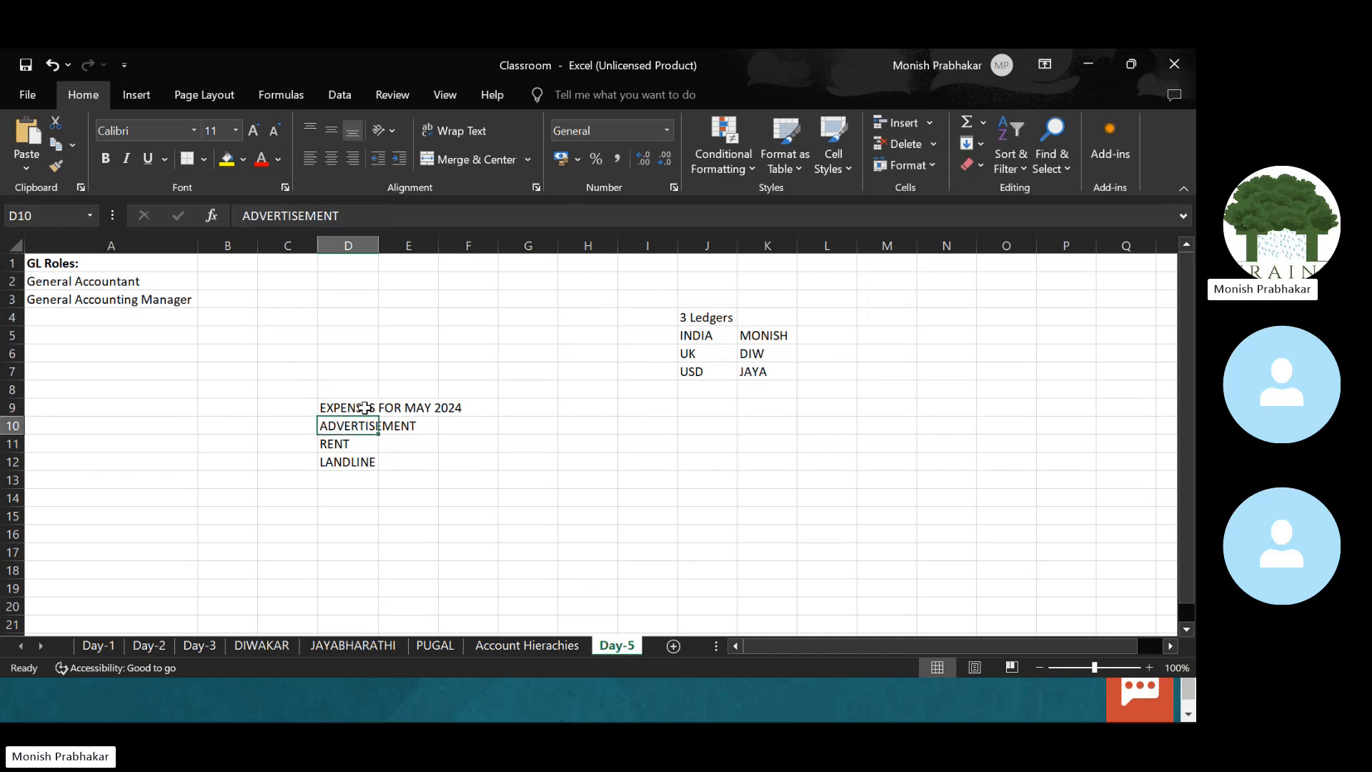
key(Up)
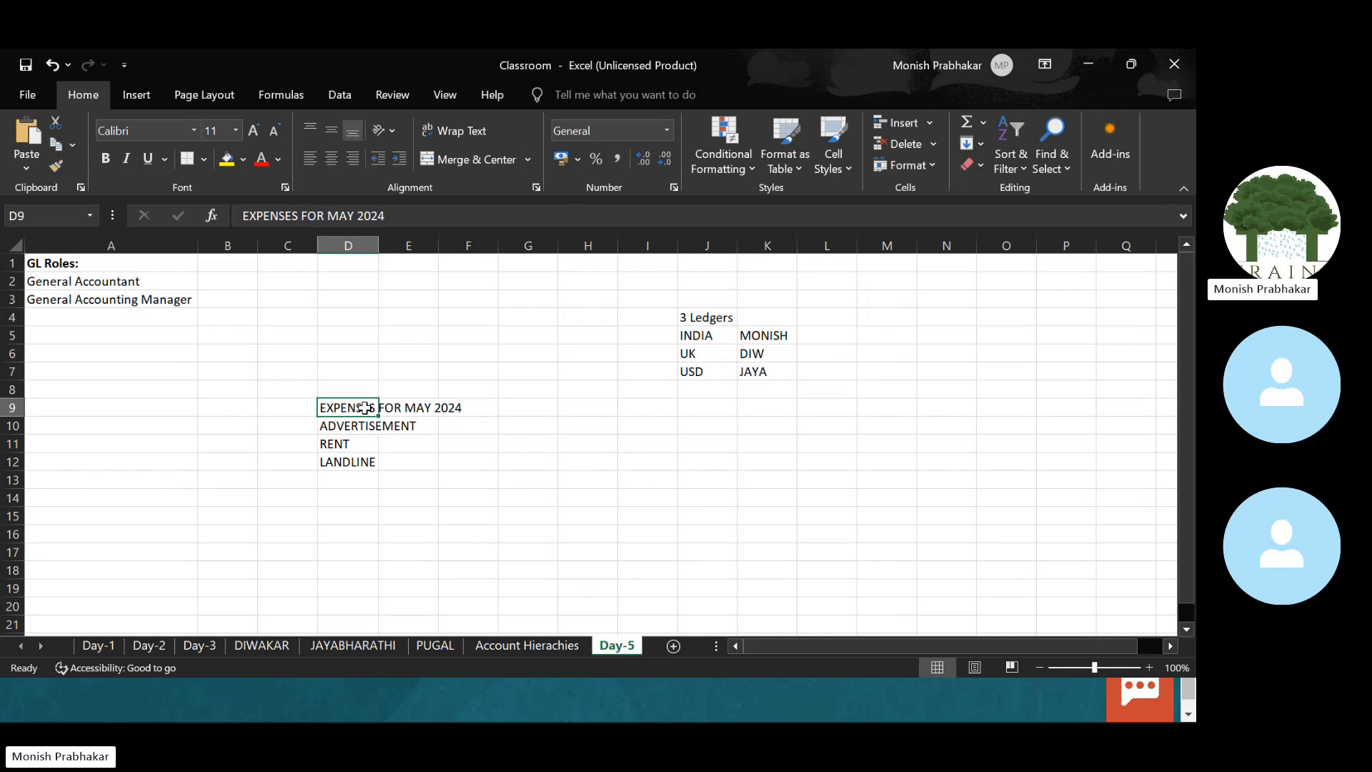
key(shift+Right)
key(shift+Right)
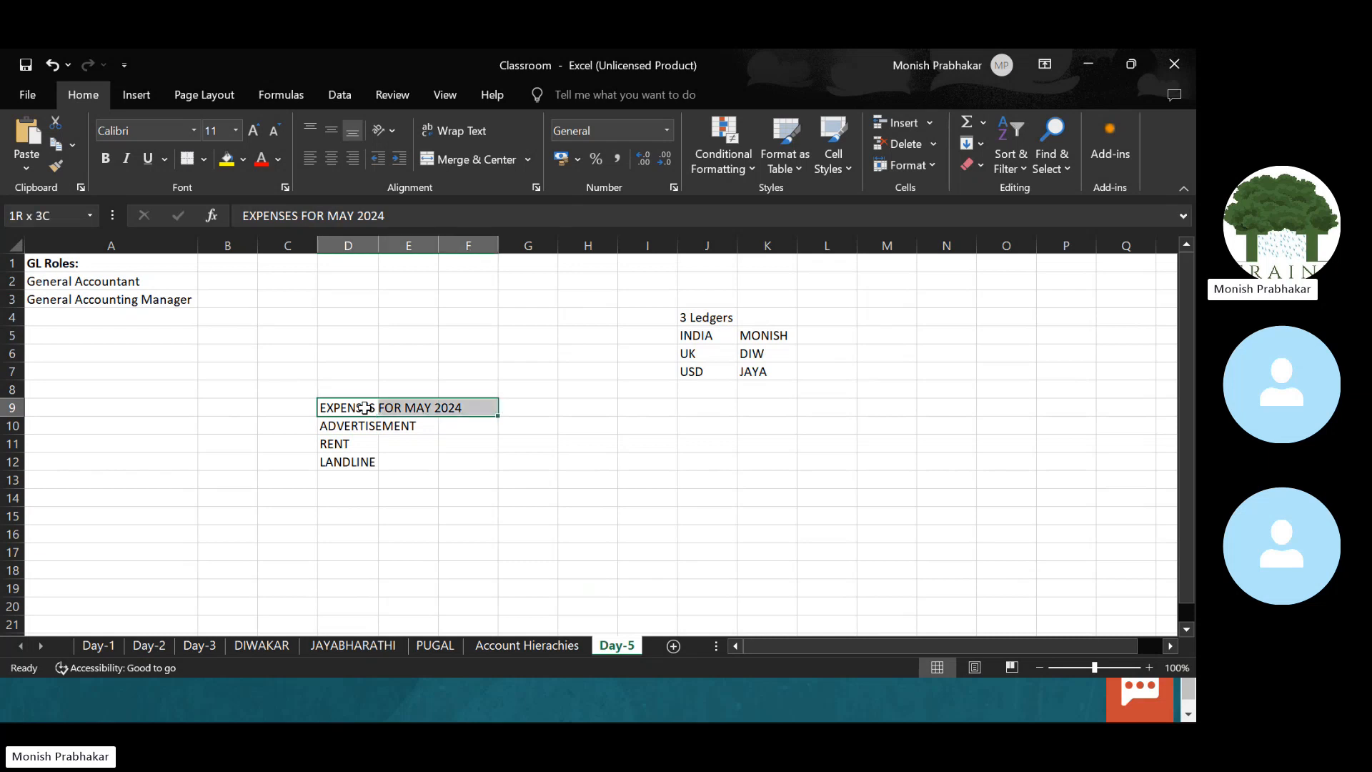
key(Down)
key(shift+Down)
key(shift+Down)
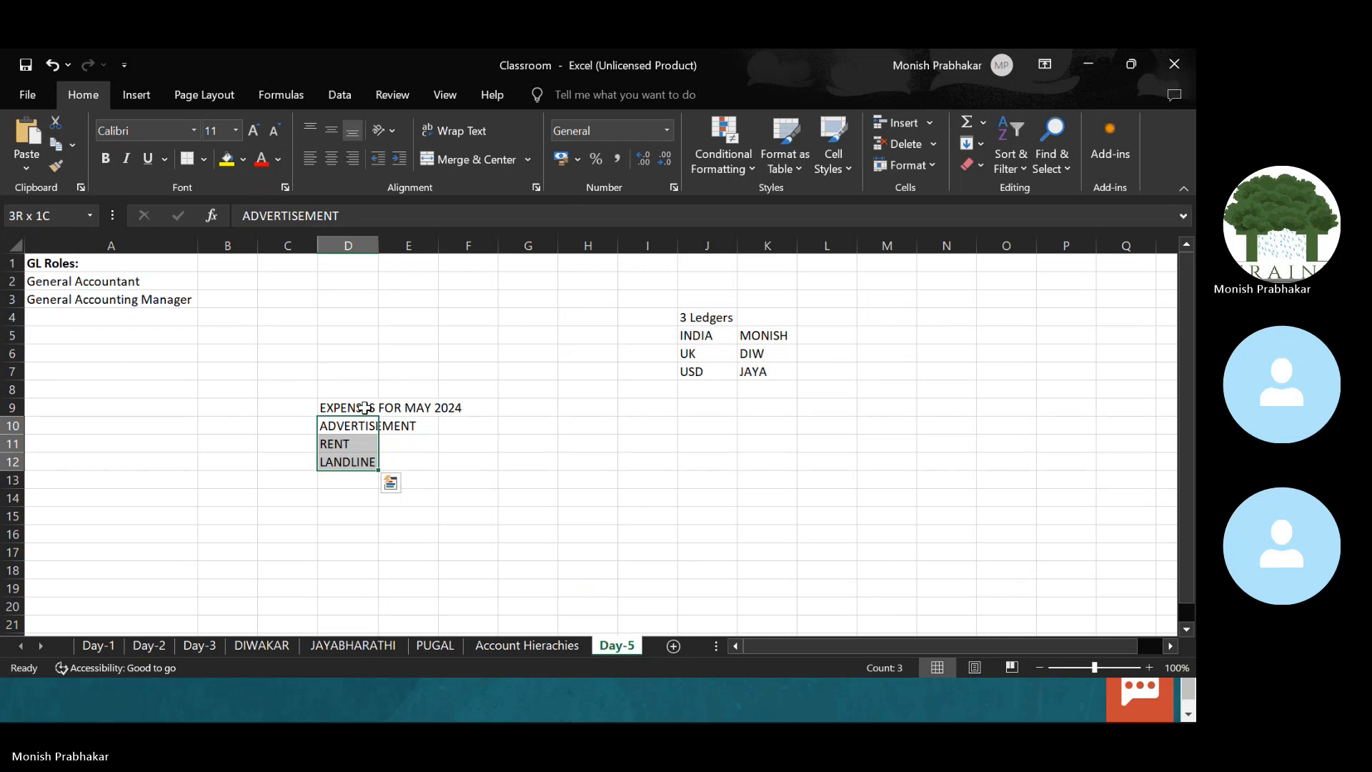
key(Right)
key(Right)
key(Right)
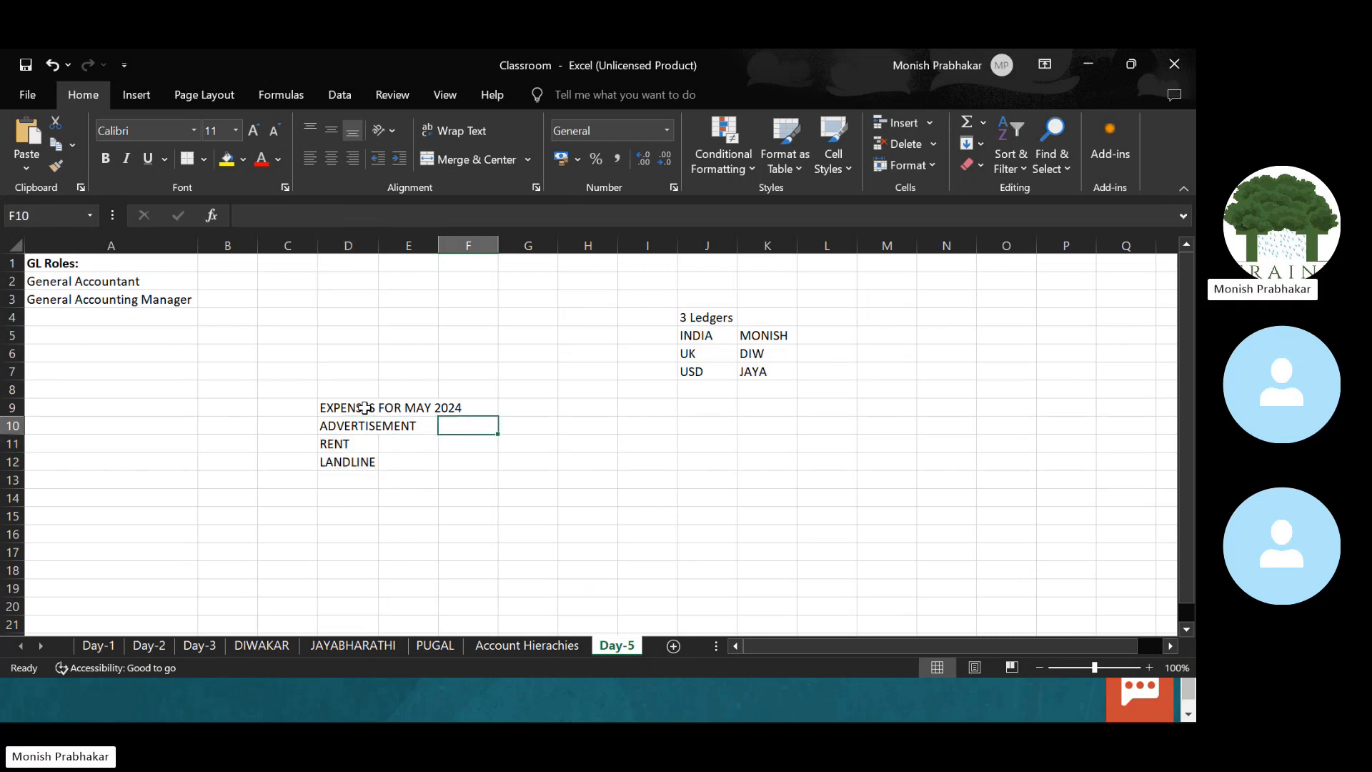
key(Left)
key(Left)
key(Right)
key(Up)
key(Right)
key(Right)
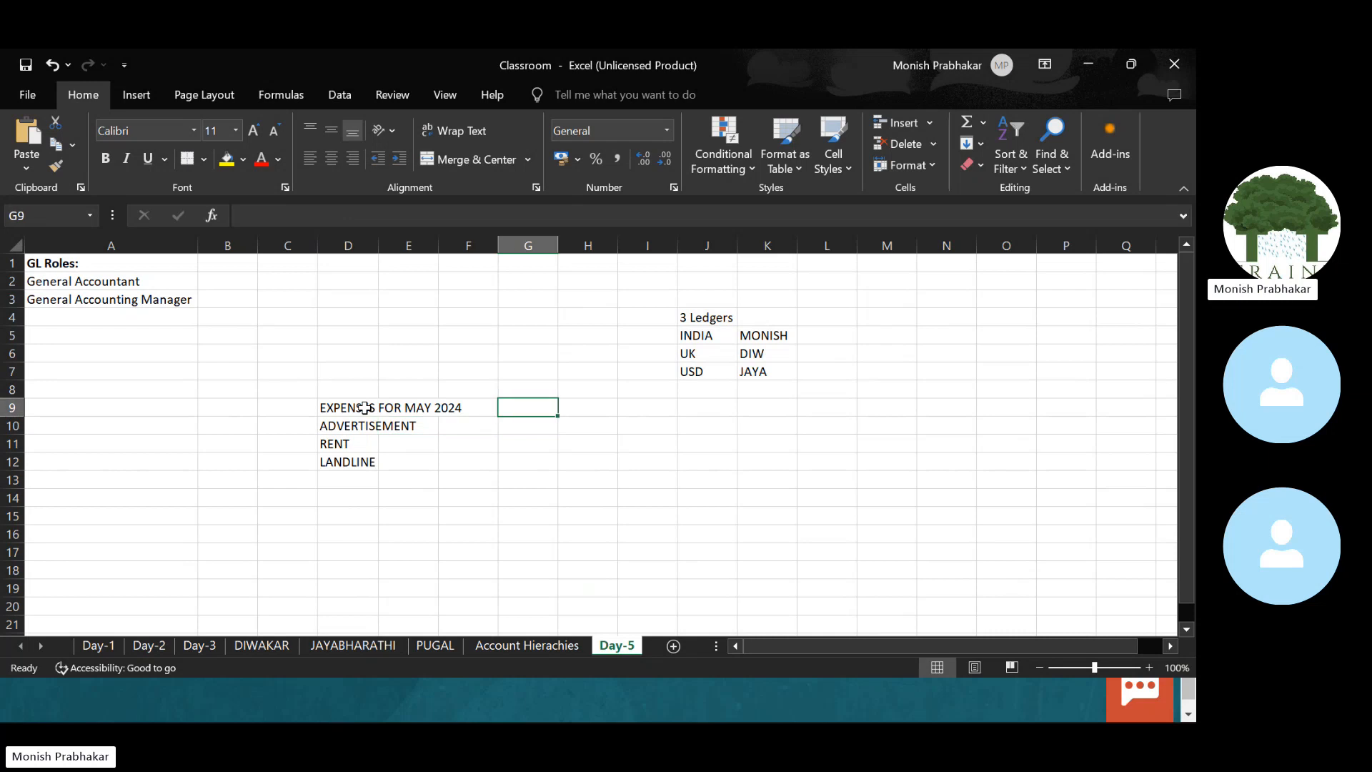
Step: Make H9 read ADVERTISEMENT EXPENSES FOR MAY 2024 from a copy of the D9 heading
text(ADERV)
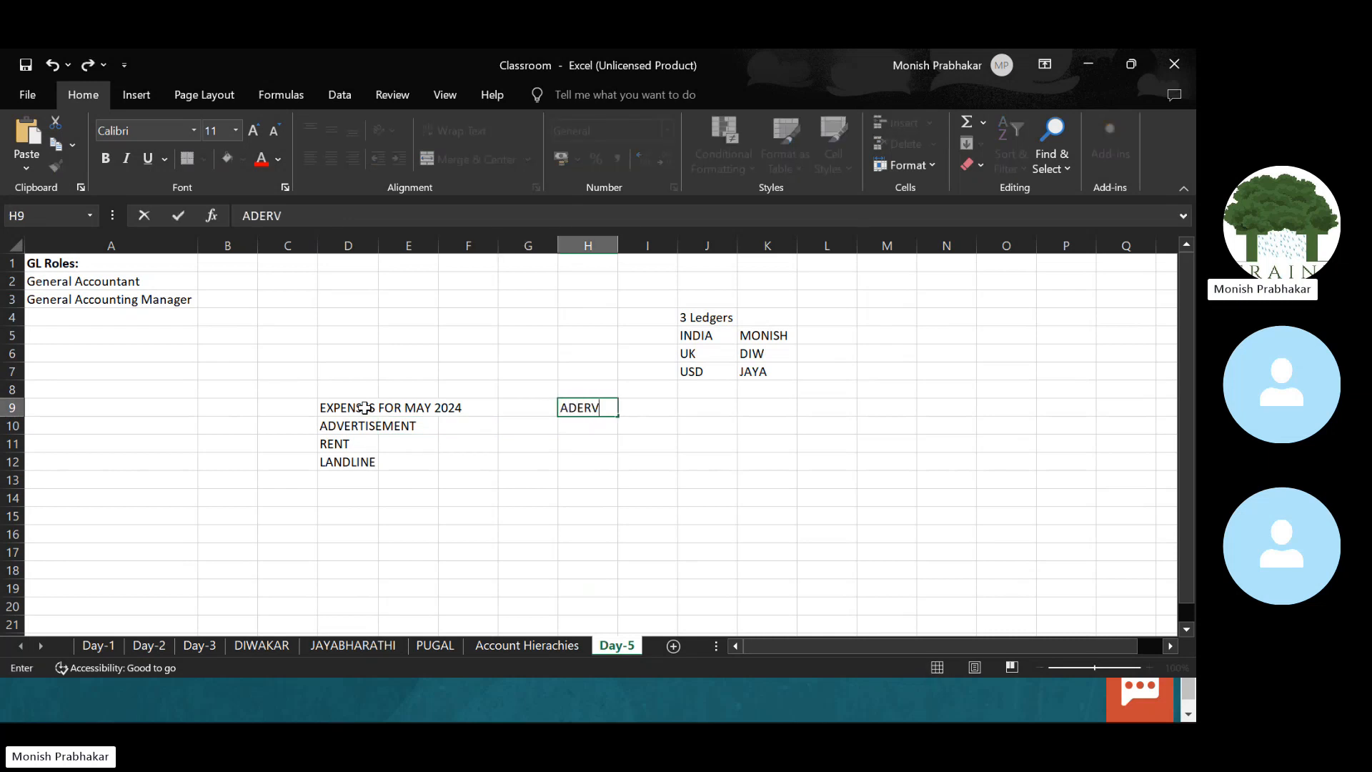
key(Escape)
key(Left)
key(Left)
key(Left)
key(Left)
key(Left)
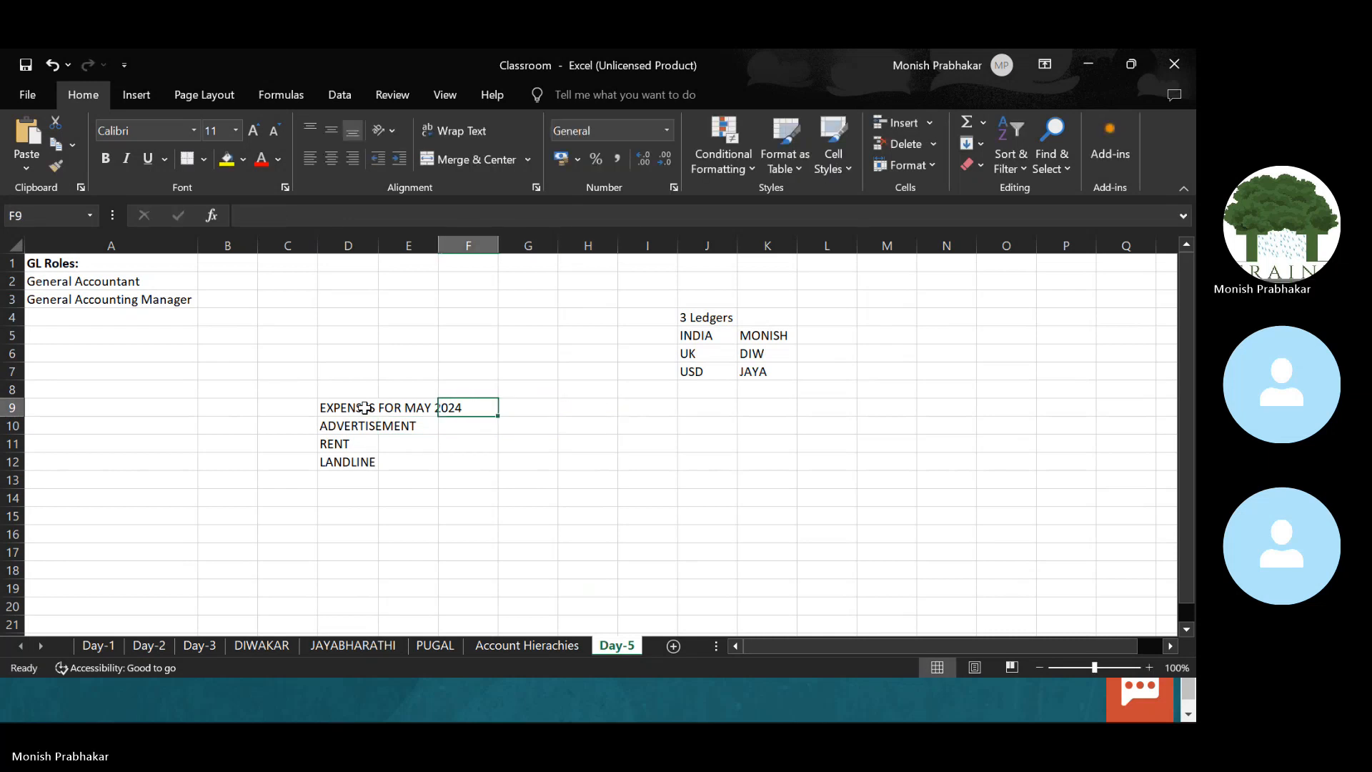
key(ctrl+c)
key(Escape)
key(Right)
key(ctrl+c)
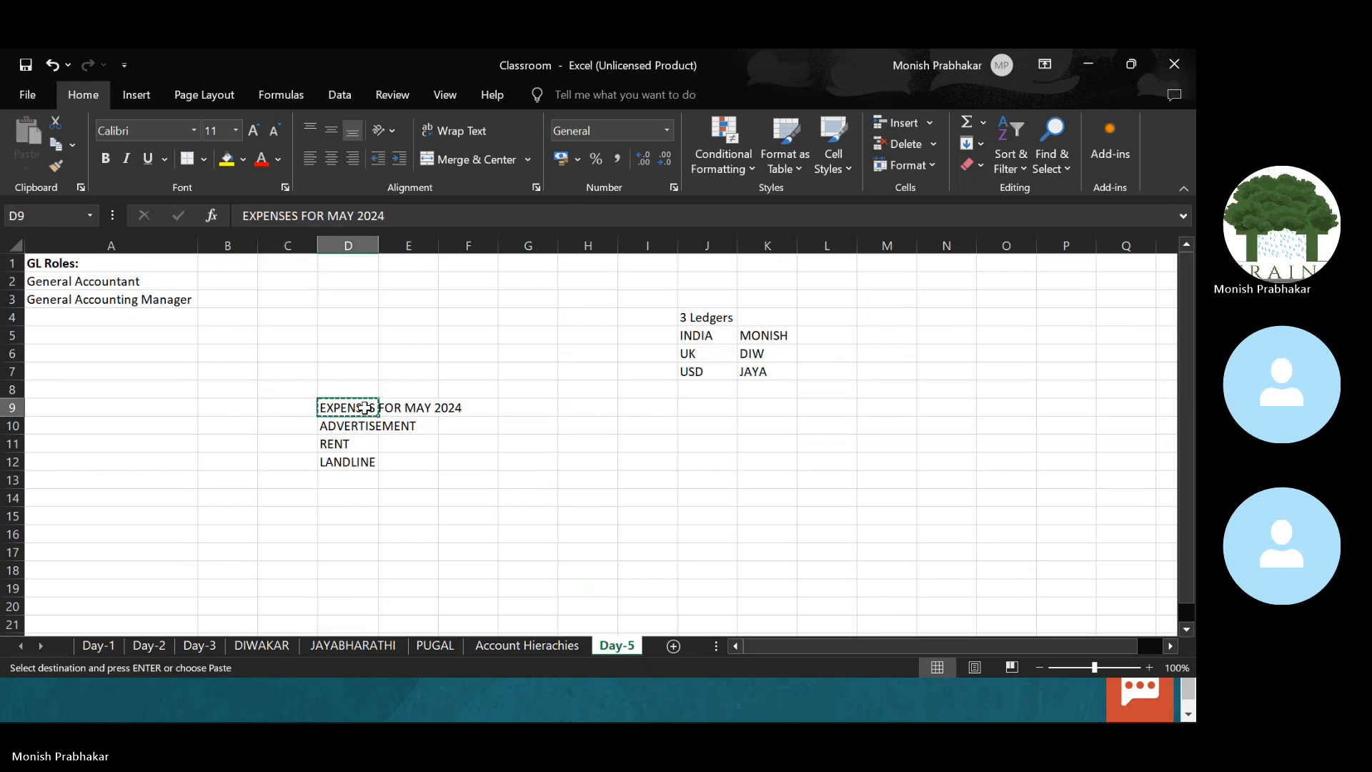
key(Right)
key(Right)
key(Right)
key(Right)
key(Return)
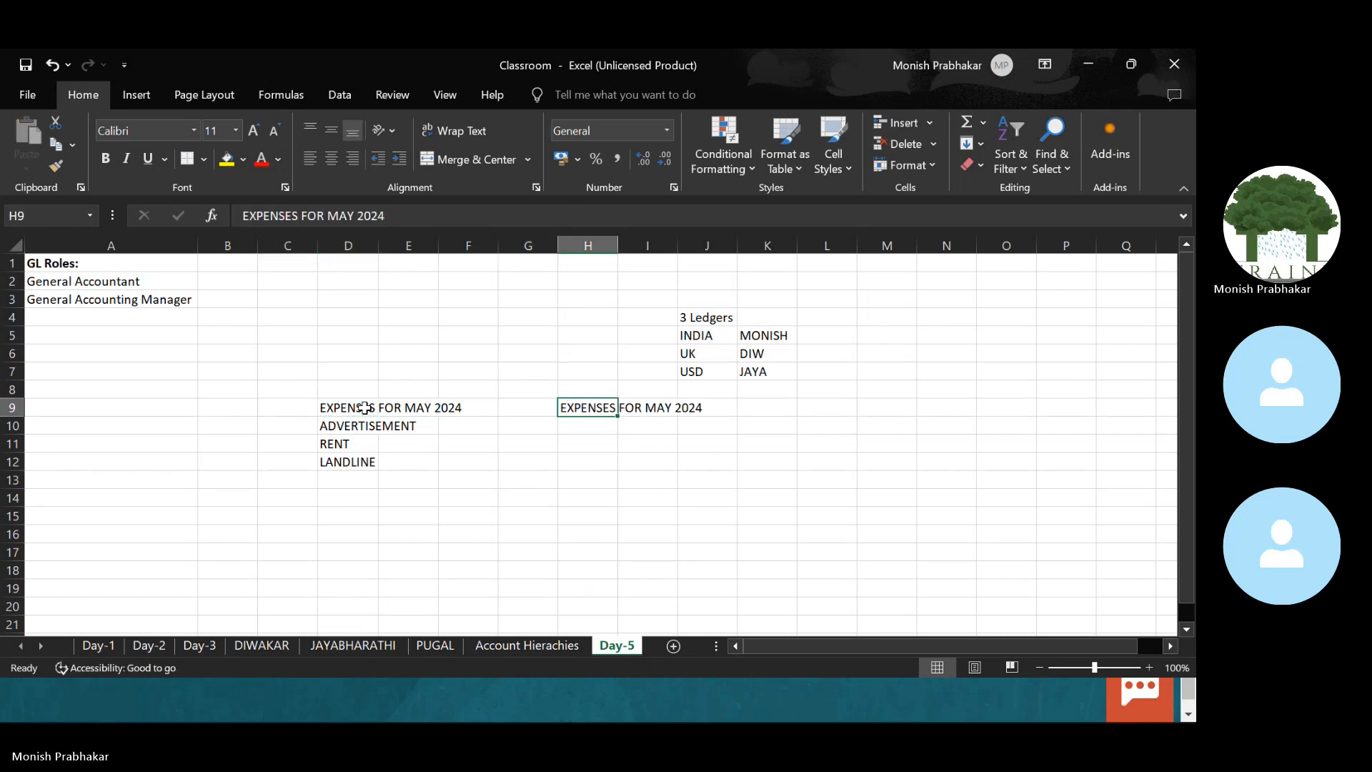
key(F2)
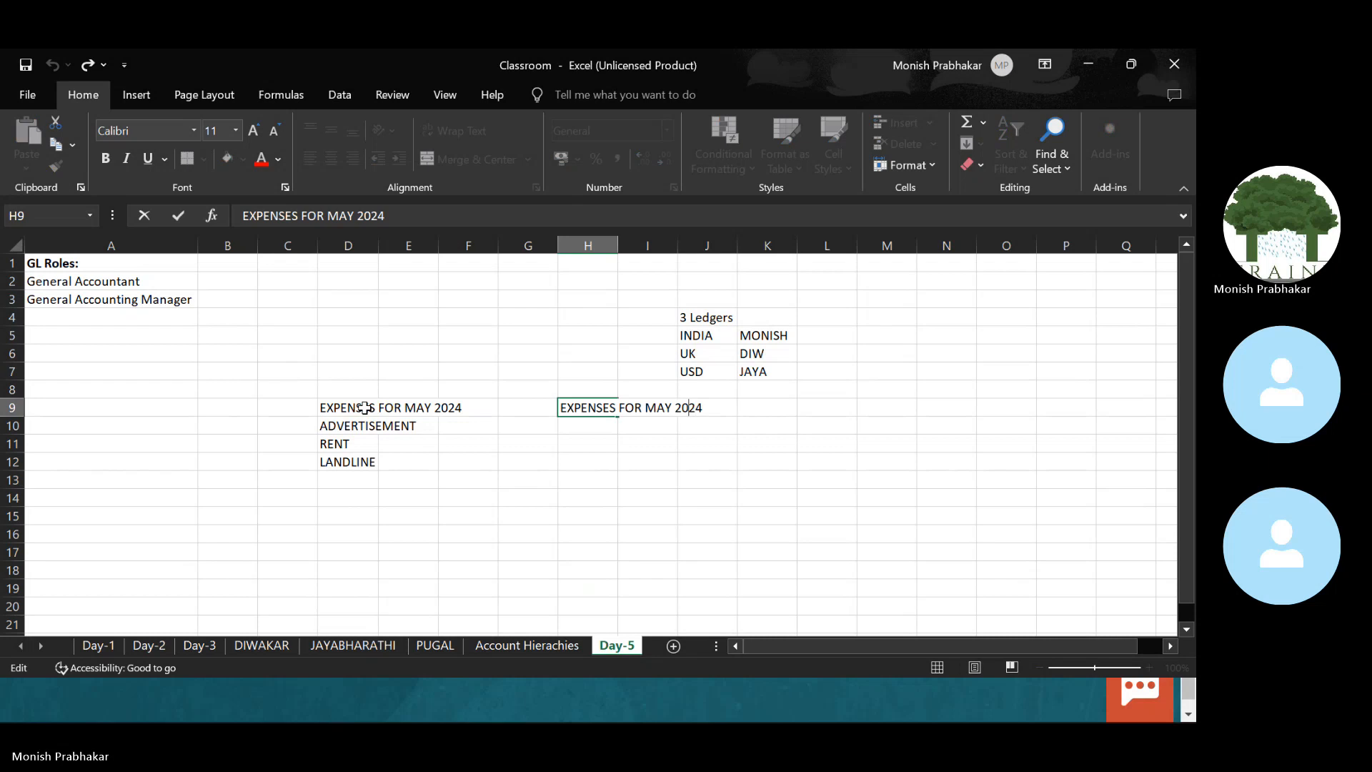
text(ADVERTIS)
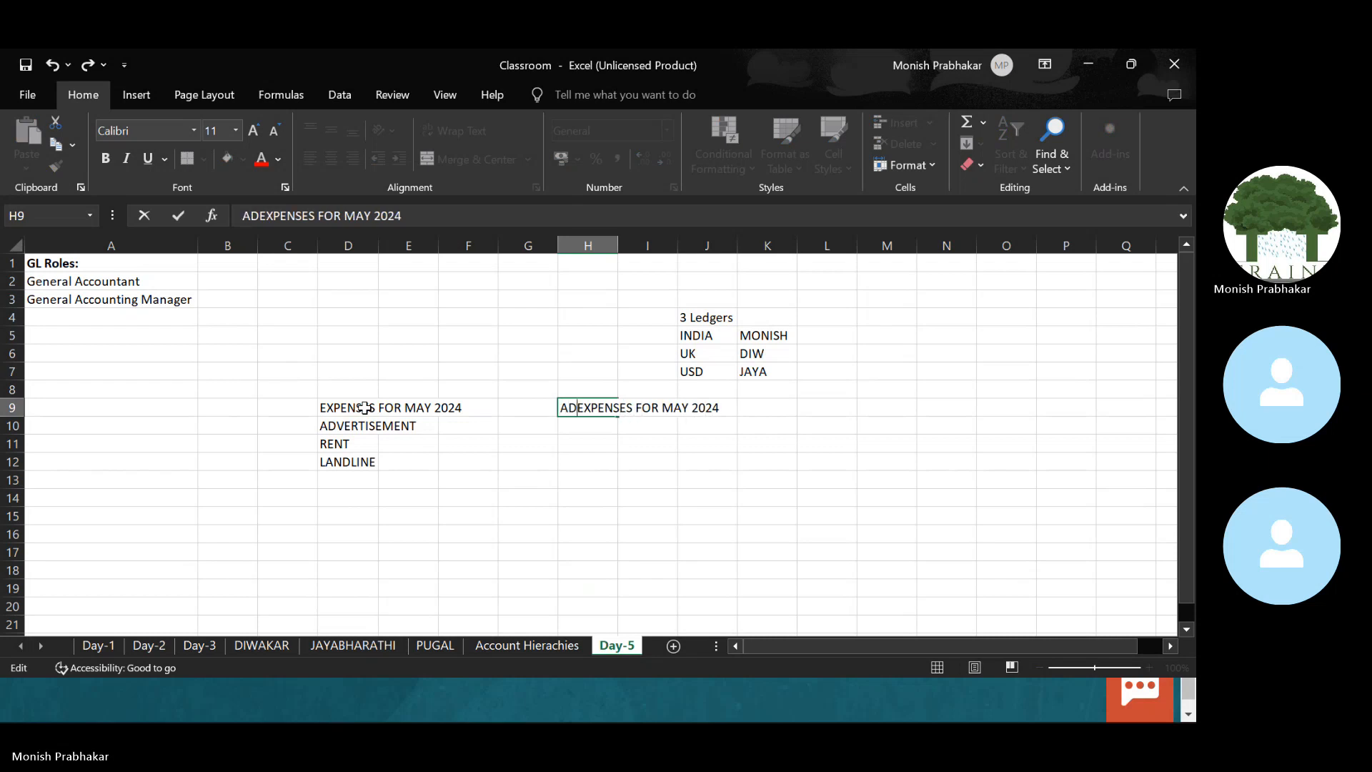
text(EMENT)
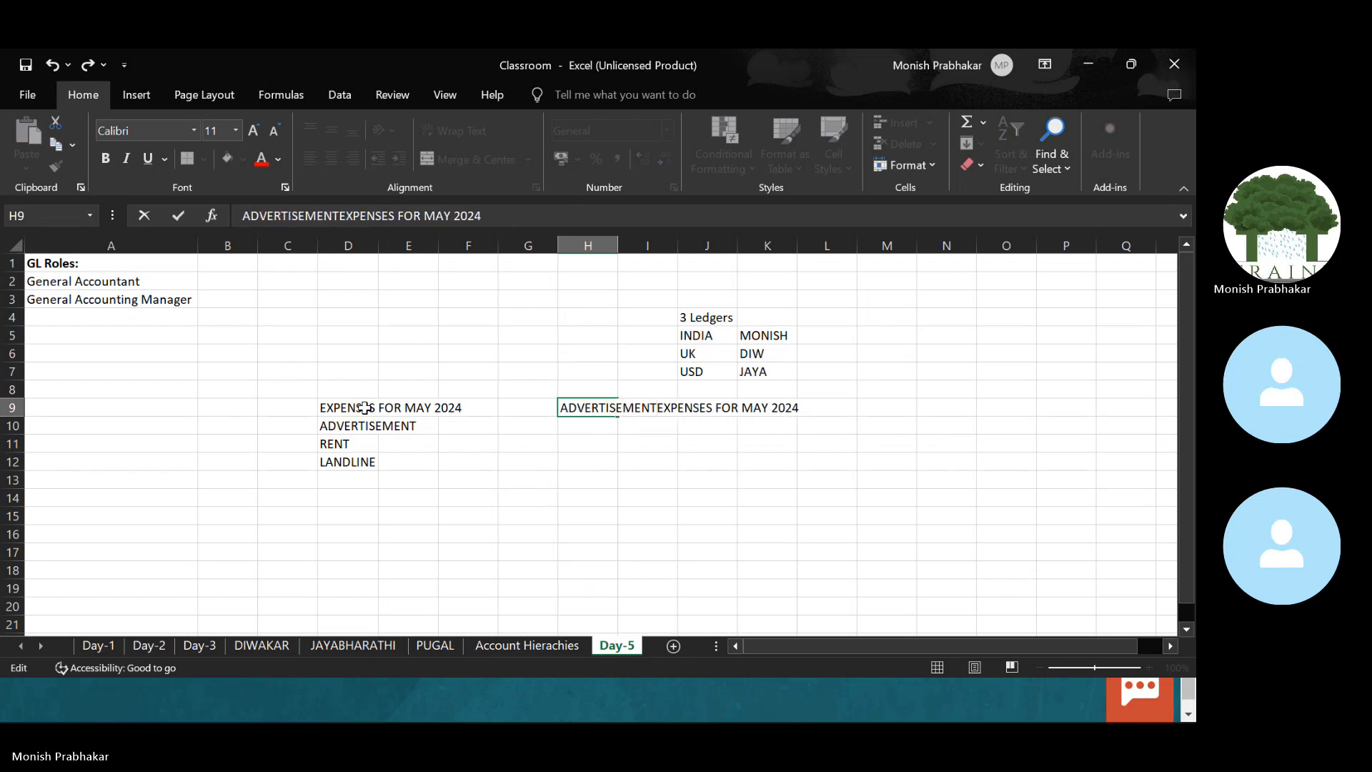
key(Return)
Step: Put ADVERTISEMENT in H10 and label G9 and G10 as BATCH and NAME
key(Left)
key(Left)
key(Left)
key(Left)
key(ctrl+c)
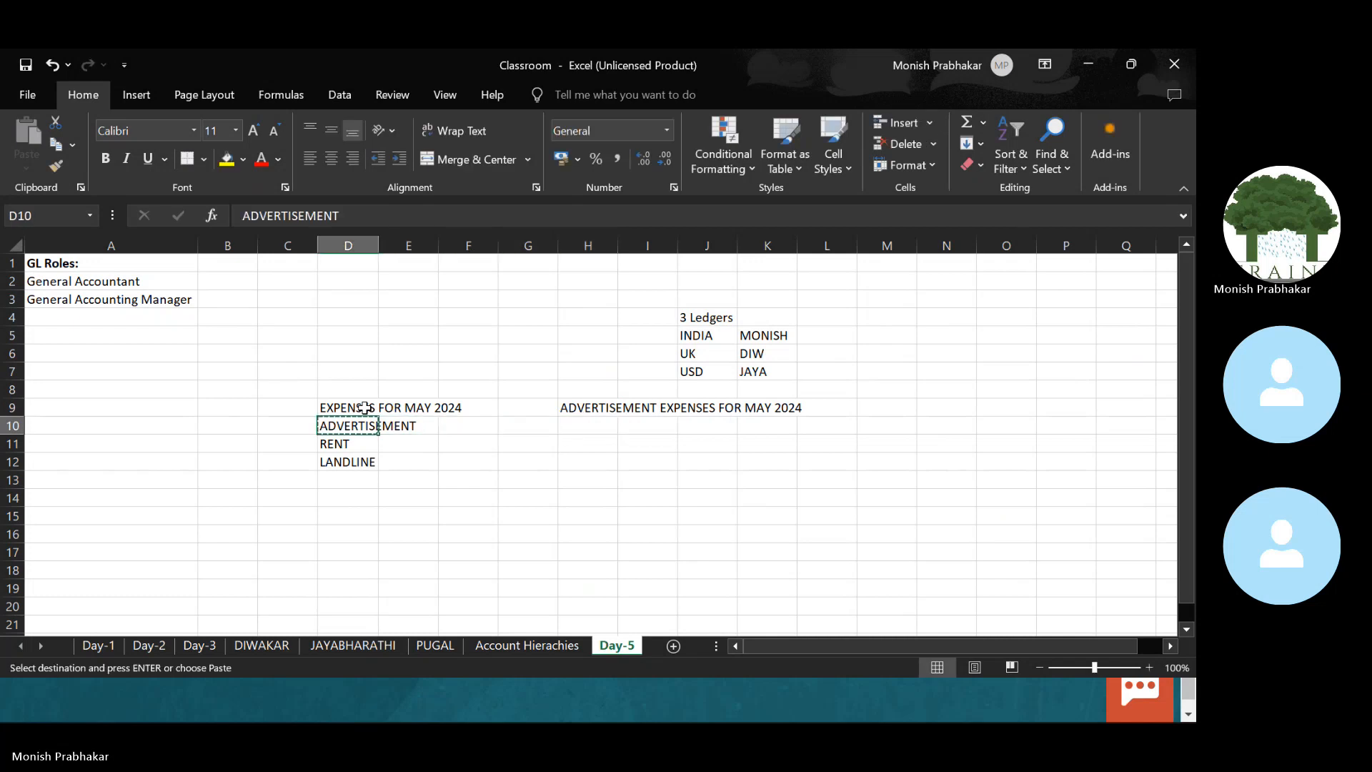
key(Right)
key(Right)
key(Right)
key(Right)
key(Return)
key(Up)
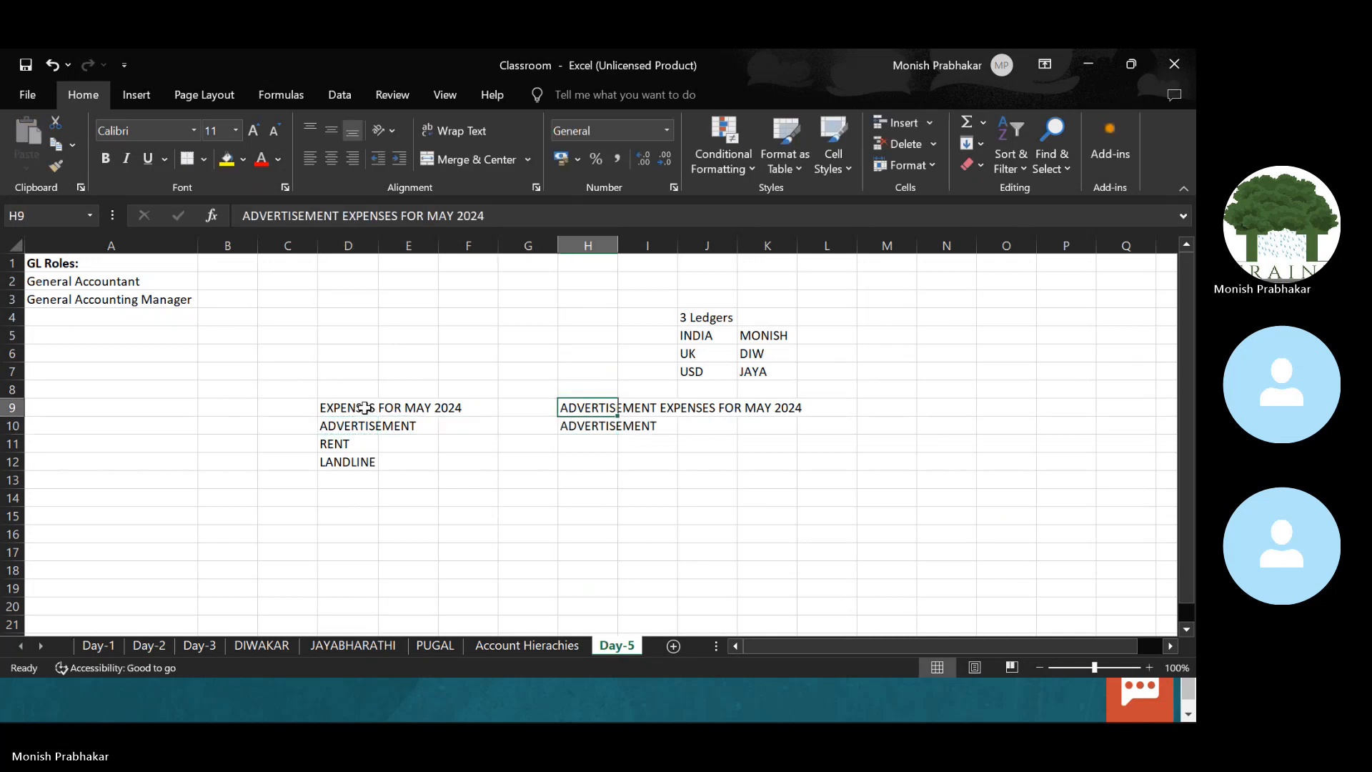
key(Left)
text(BATCH)
key(Return)
text(NAM)
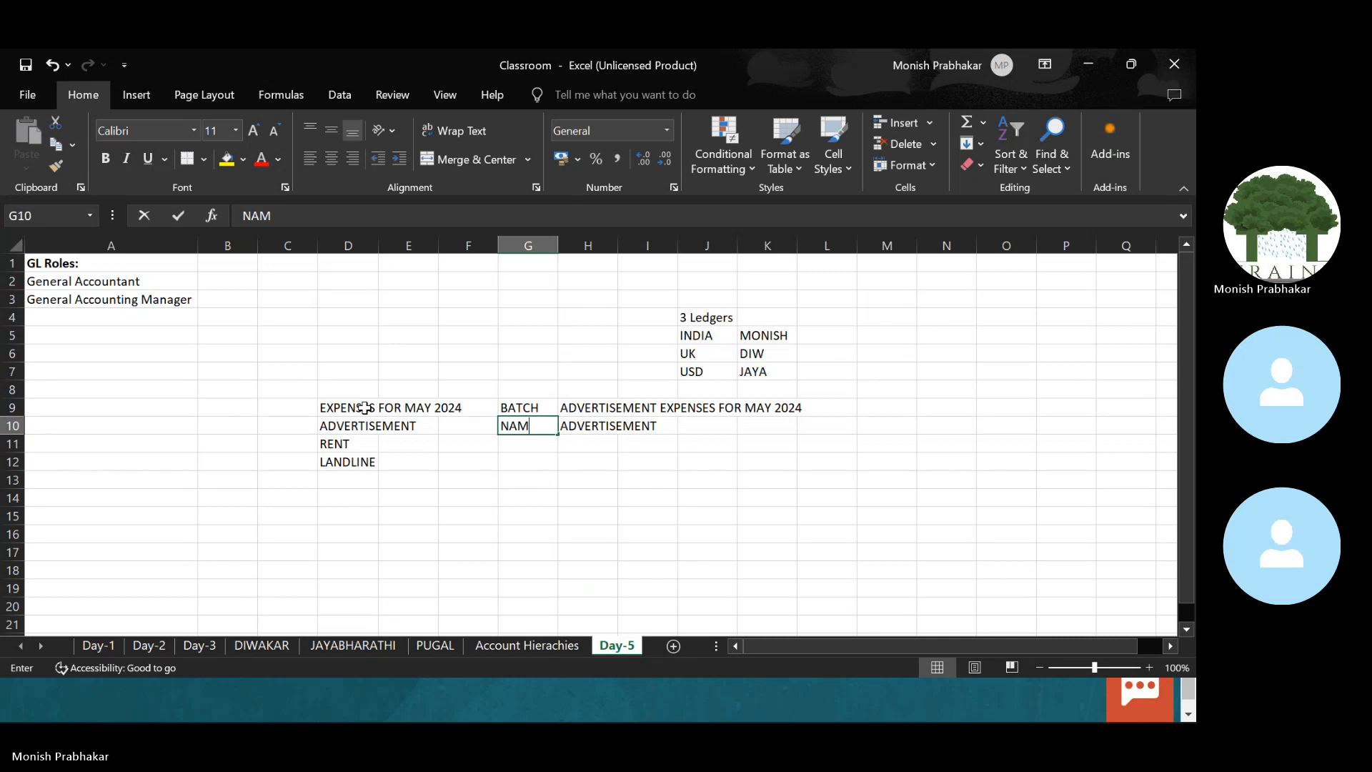
key(Return)
key(Up)
key(F2)
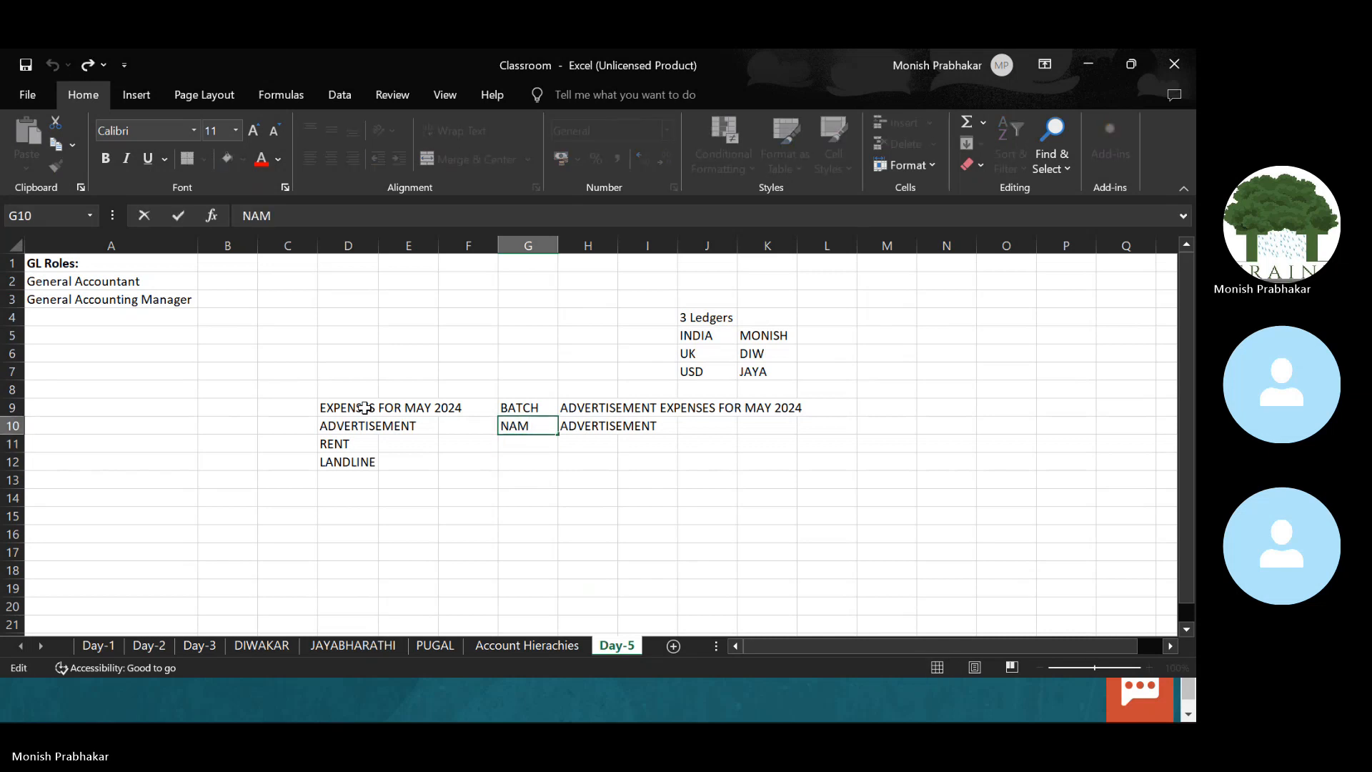
text(E)
key(Return)
key(Up)
key(Up)
Step: Copy the BATCH/NAME labels to G12:G13 and title H12 RENT EXPENSES FOR MAY 2024
key(shift+Down)
key(ctrl+c)
key(Down)
key(Down)
key(Down)
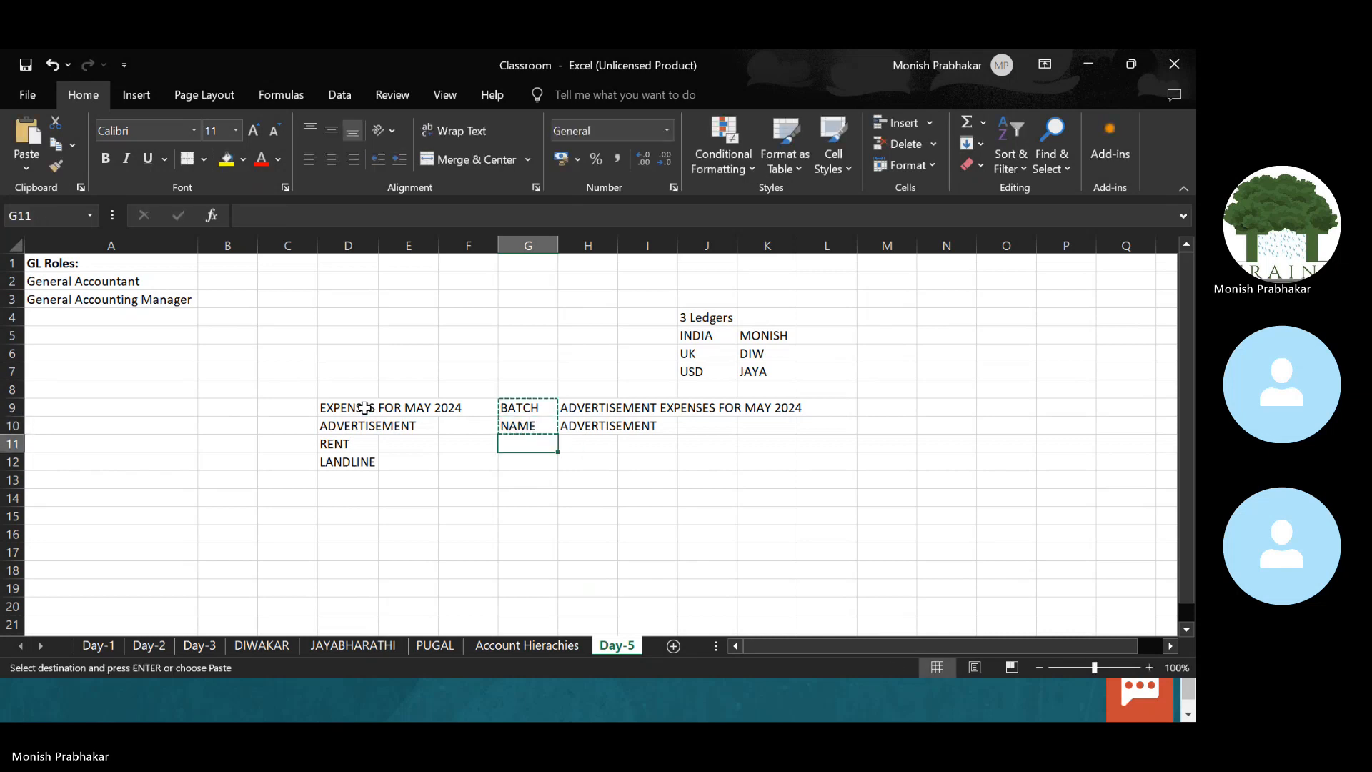
key(Return)
key(Up)
key(Up)
key(Left)
key(Right)
key(Right)
key(Up)
key(ctrl+c)
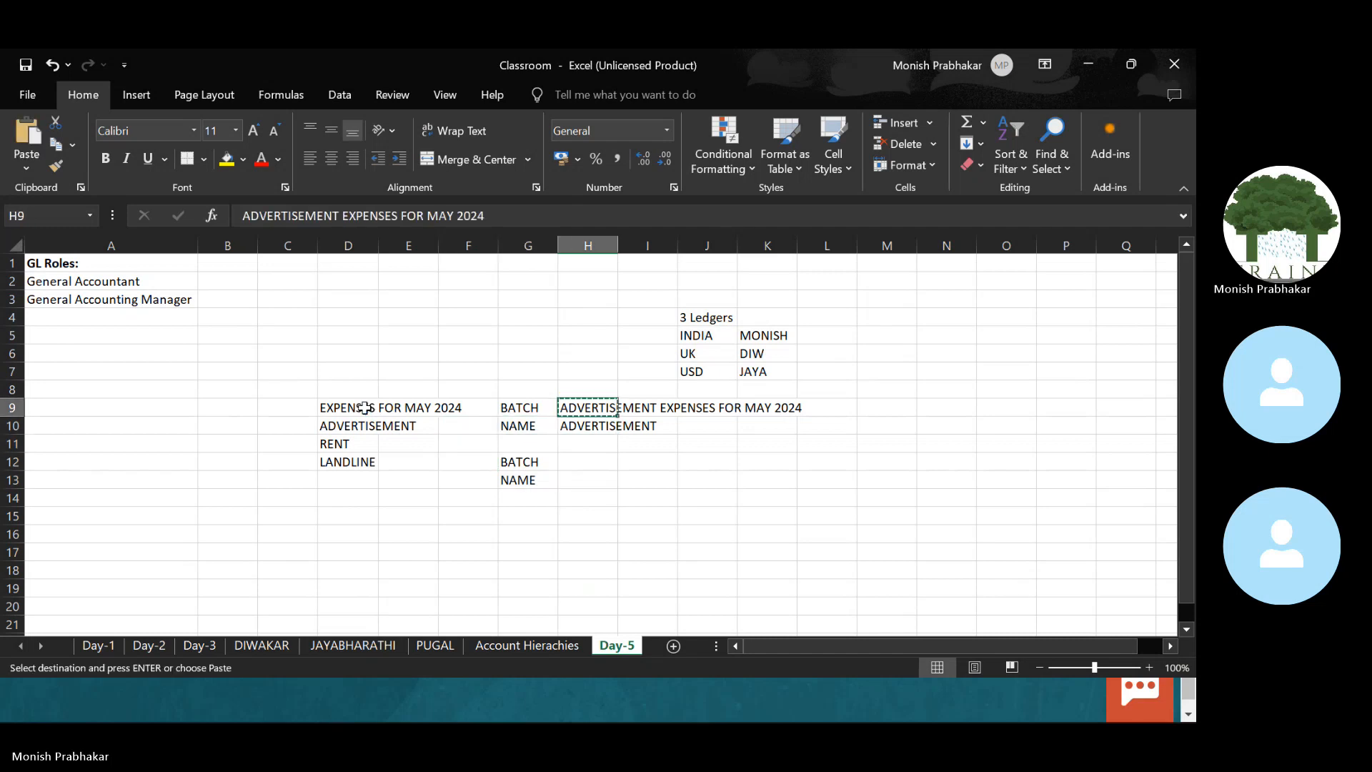
key(Down)
key(Down)
key(Down)
key(Return)
key(F2)
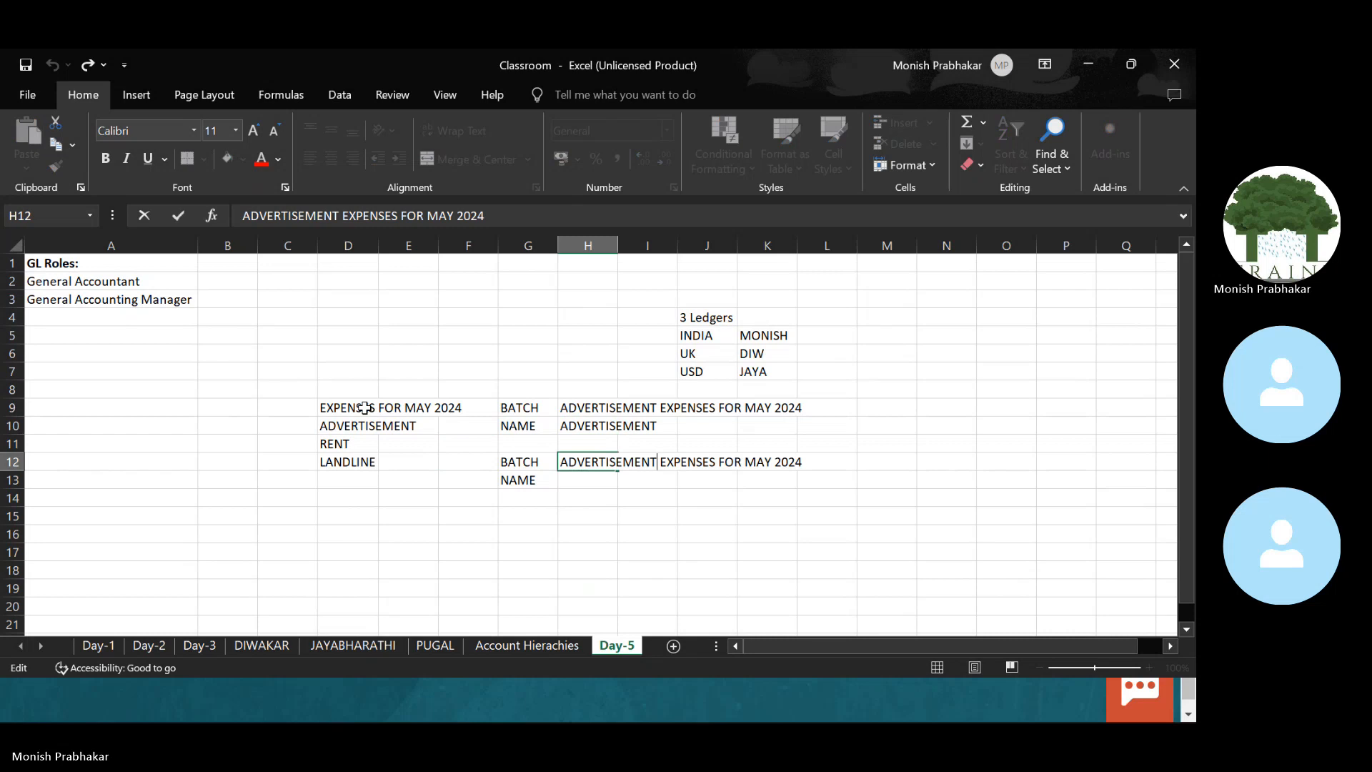
key(BackSpace)
key(BackSpace)
key(BackSpace)
key(BackSpace)
key(BackSpace)
key(BackSpace)
key(BackSpace)
key(BackSpace)
key(BackSpace)
key(BackSpace)
key(BackSpace)
key(BackSpace)
key(BackSpace)
key(BackSpace)
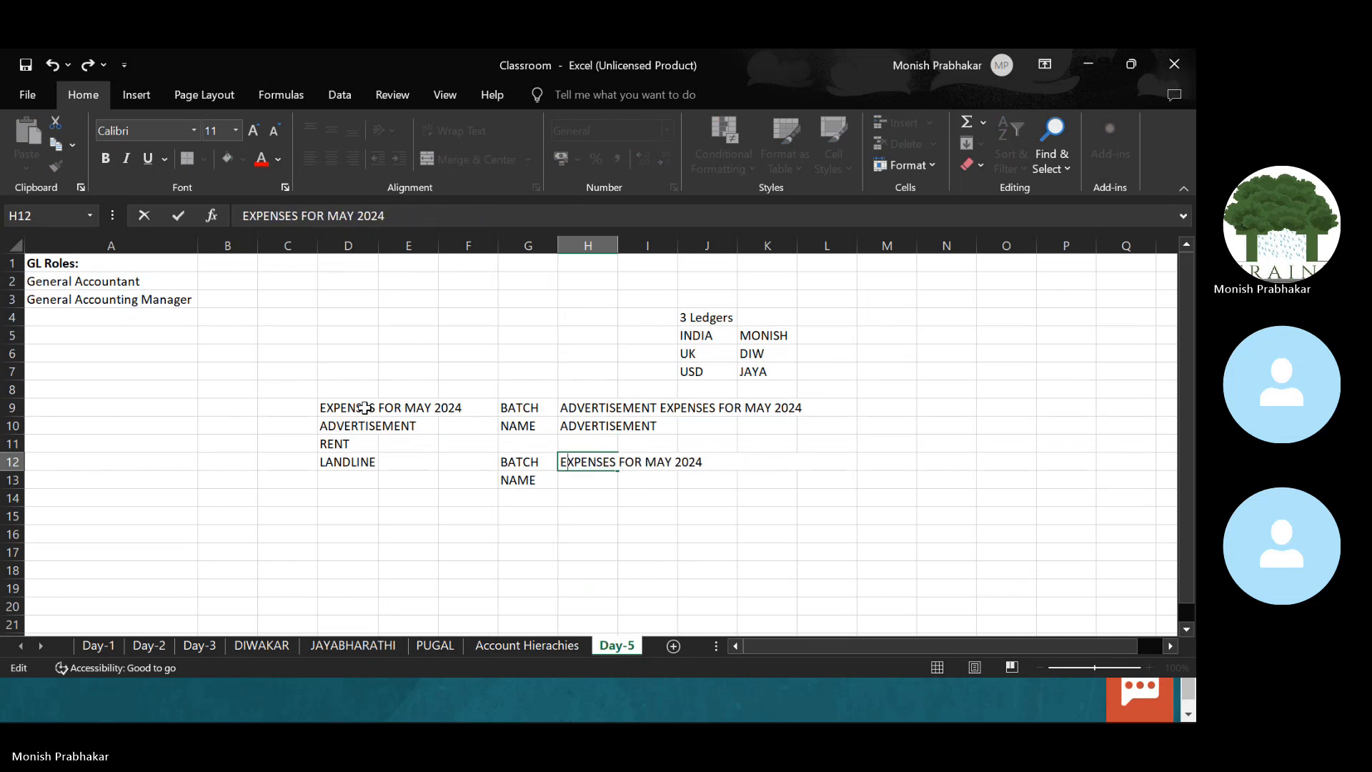
text(RENT)
key(Return)
Step: Copy RENT into H13 and copy the BATCH/NAME labels to G15:G16
key(Left)
key(Left)
key(Left)
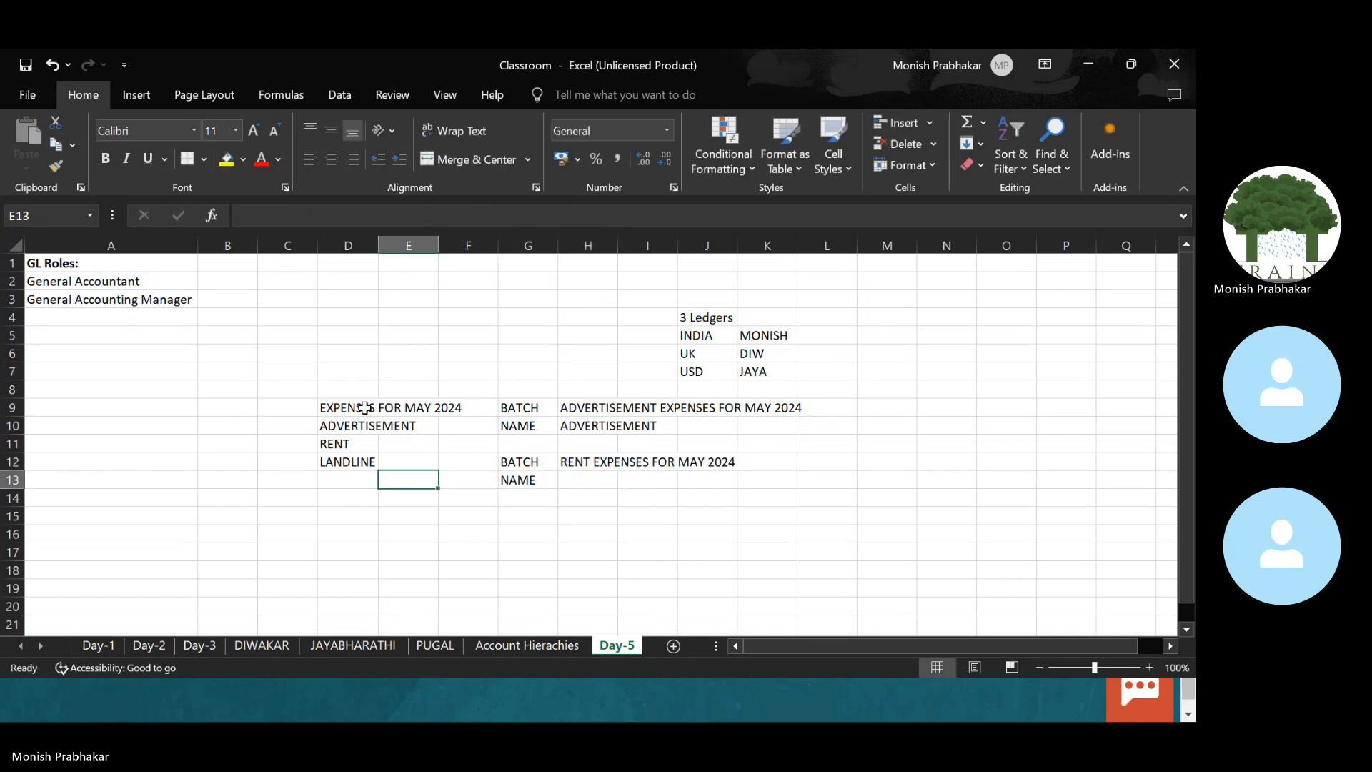
key(Left)
key(Up)
key(Up)
key(ctrl+c)
key(ctrl+Right)
key(ctrl+Left)
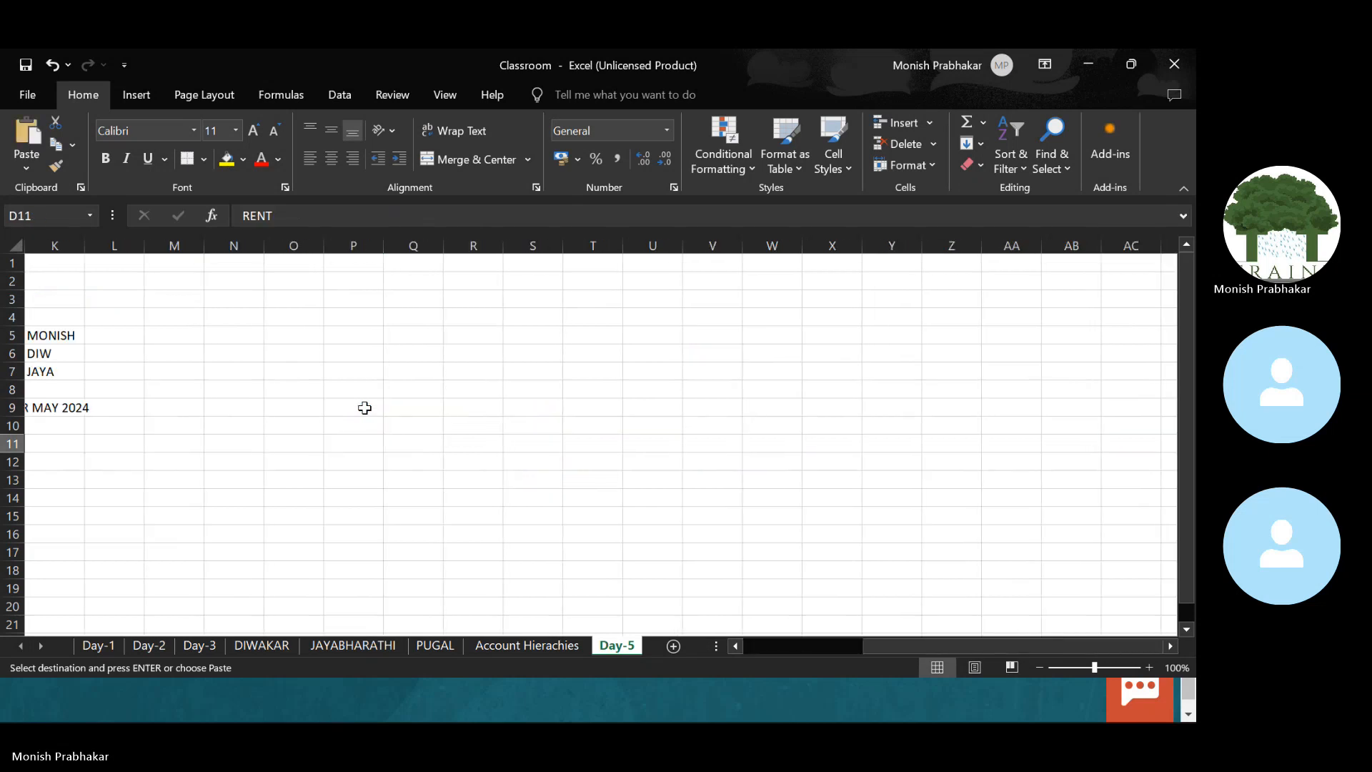
key(Right)
key(Right)
key(Right)
key(Right)
key(Down)
key(Down)
key(Return)
key(Left)
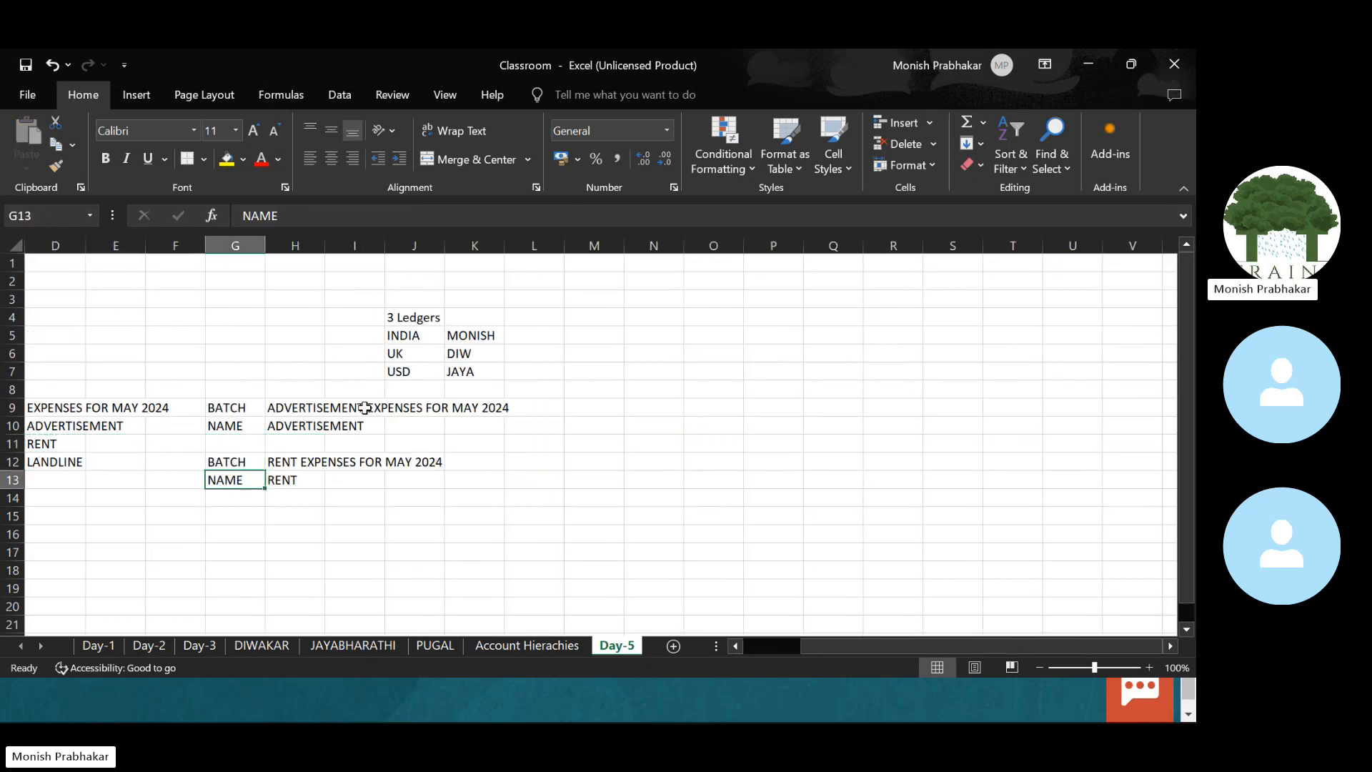
key(Left)
key(Left)
key(Left)
key(Left)
key(Right)
key(Right)
key(Right)
key(Right)
key(Up)
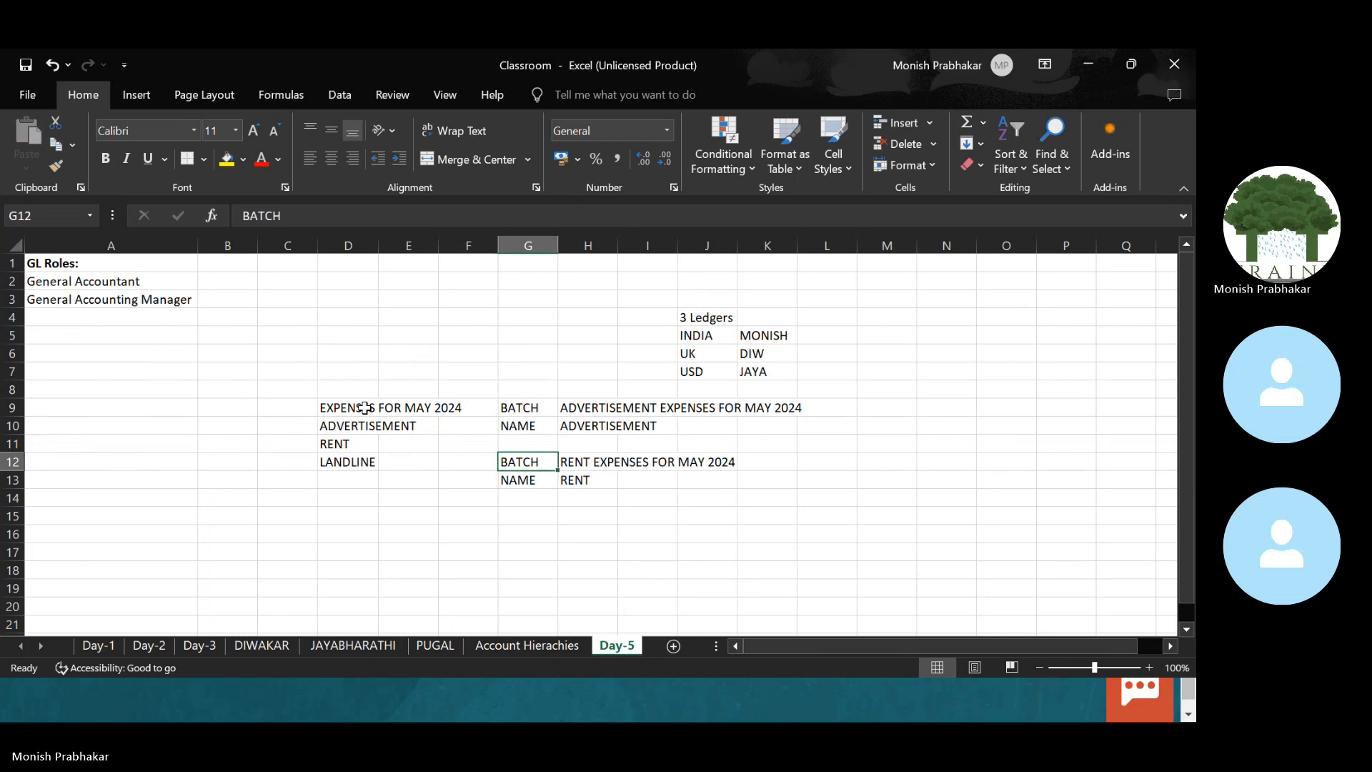
key(shift+Down)
key(ctrl+c)
key(Down)
key(Down)
key(Down)
key(Return)
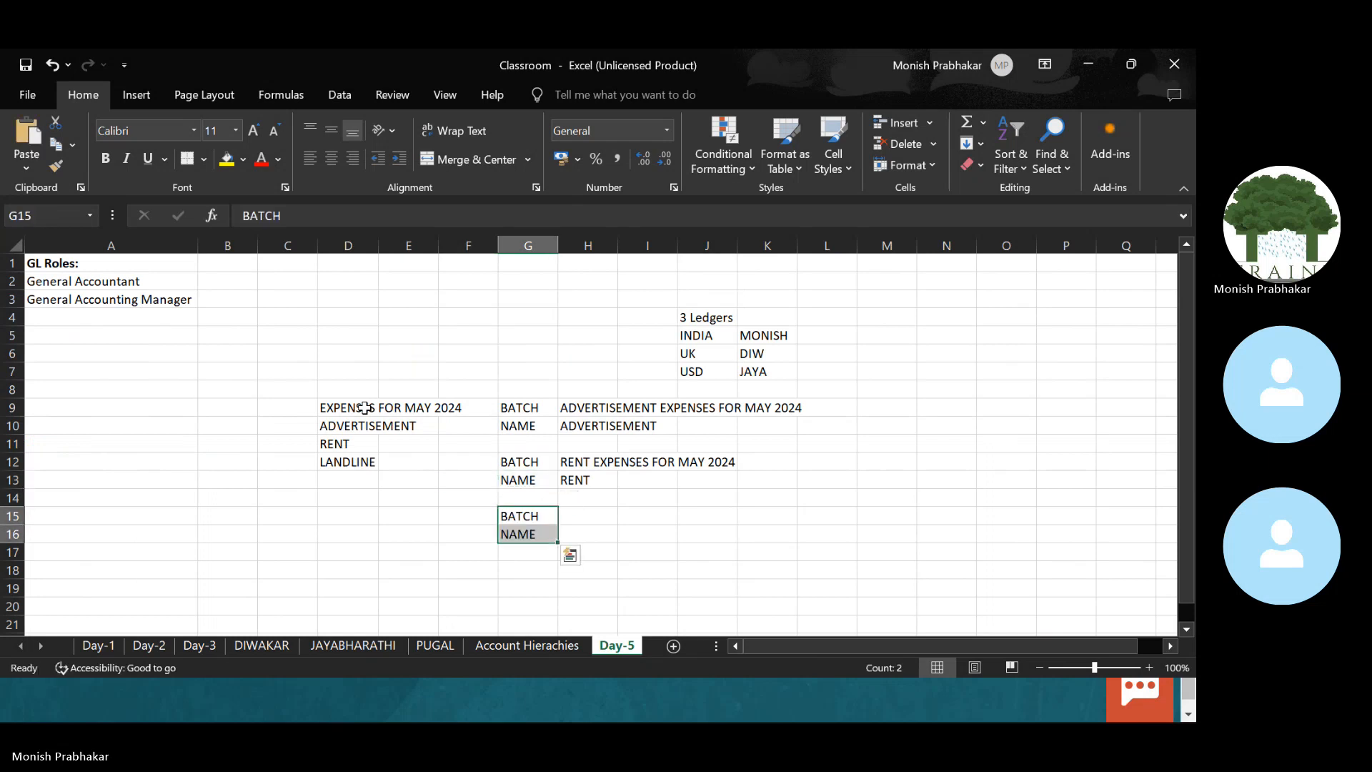
Step: Title H15 LANDLINE EXPENSES FOR MAY 2024, adapted from the RENT title
key(Up)
key(Left)
key(Left)
key(Right)
key(Right)
key(Right)
key(Up)
key(shift+Up)
key(ctrl+c)
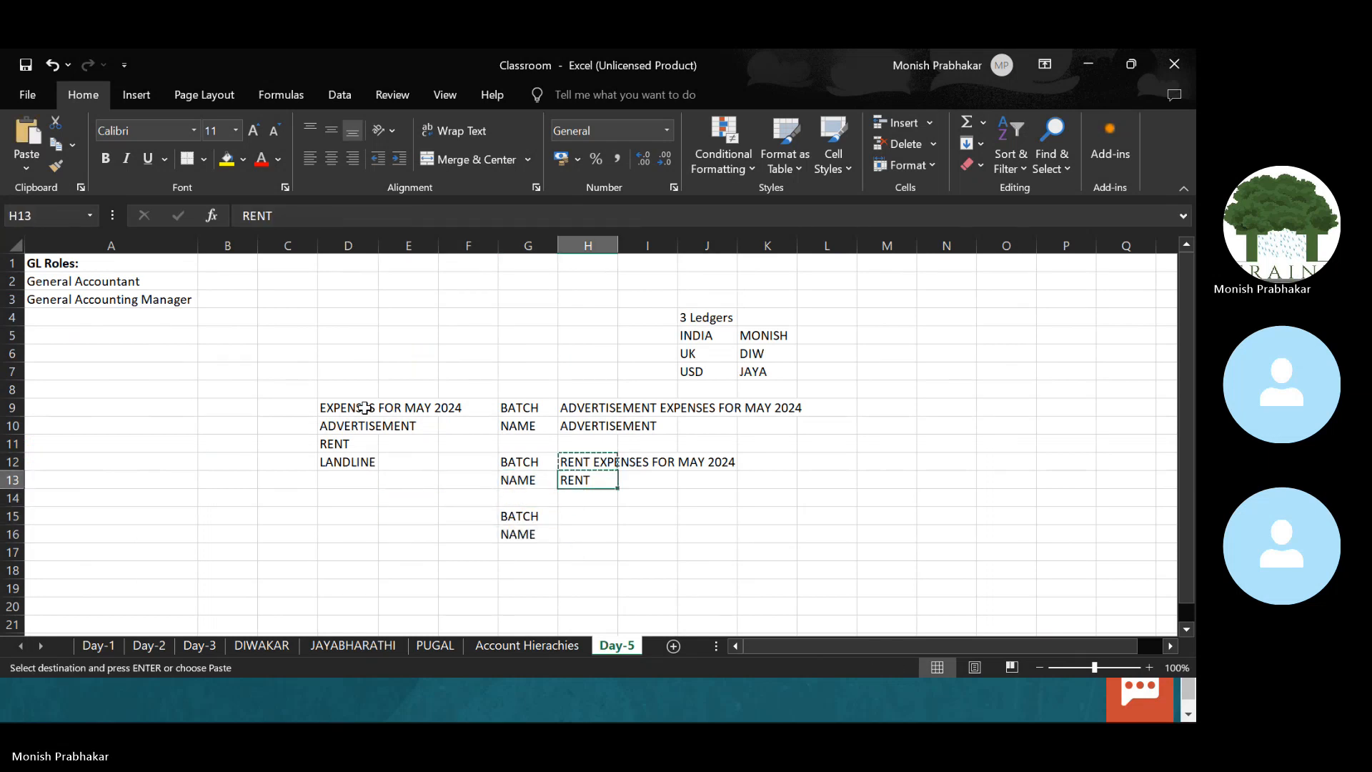
key(Down)
key(Down)
key(Return)
key(F2)
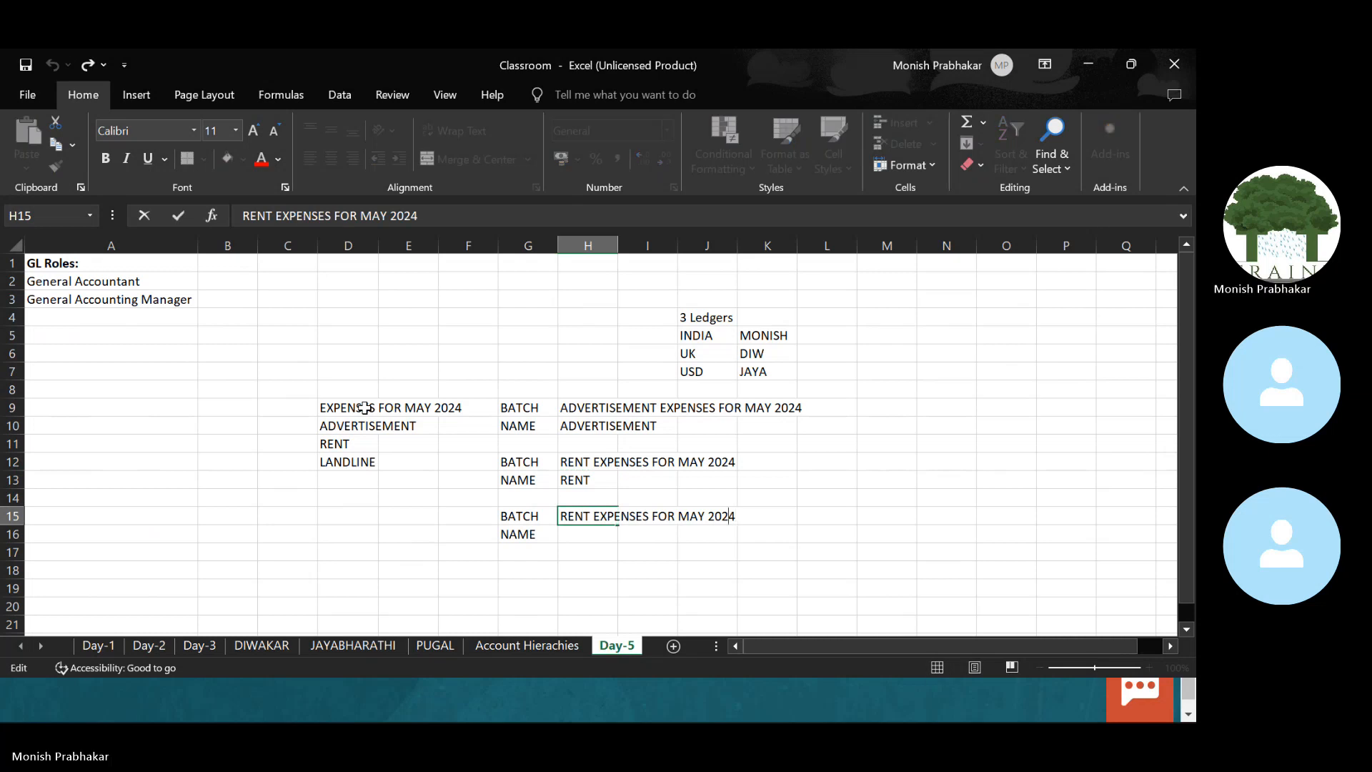
key(BackSpace)
key(BackSpace)
key(BackSpace)
key(BackSpace)
key(BackSpace)
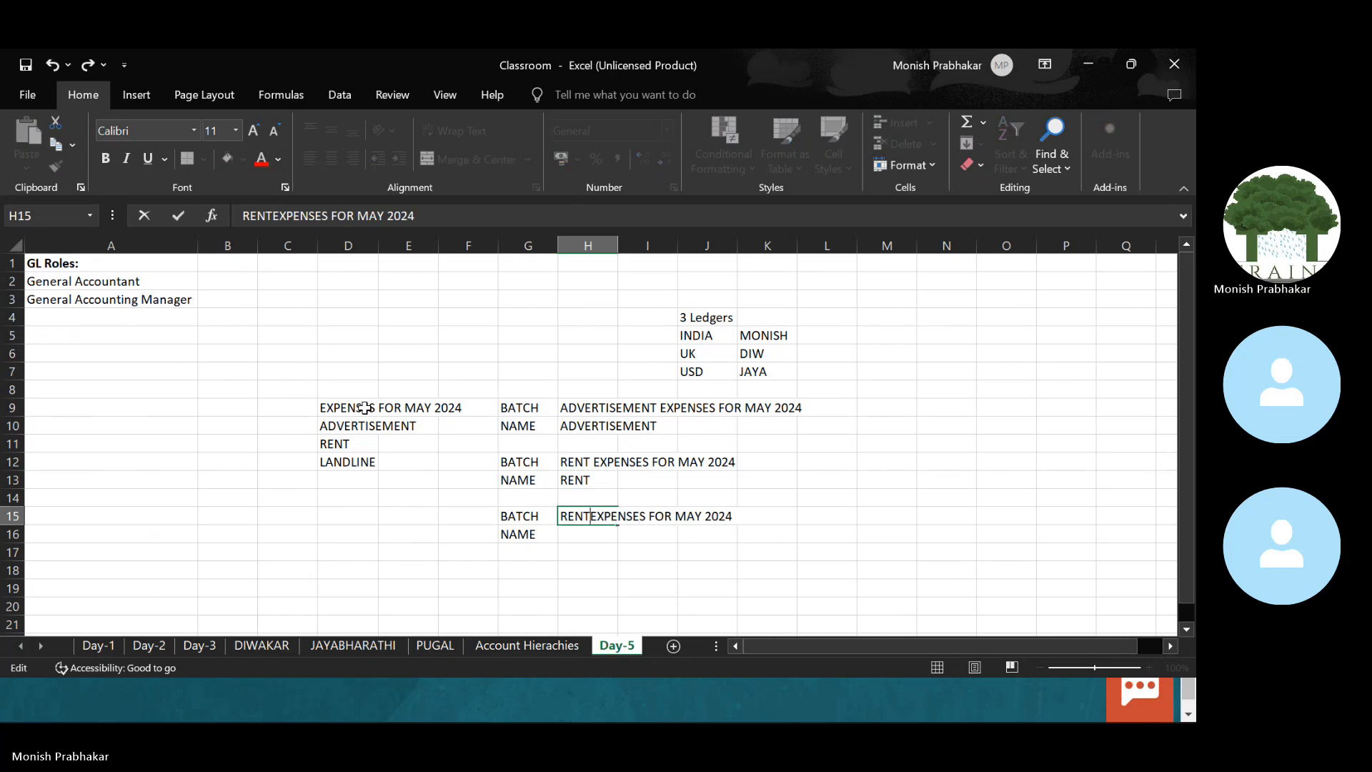
text(LA)
text(INE)
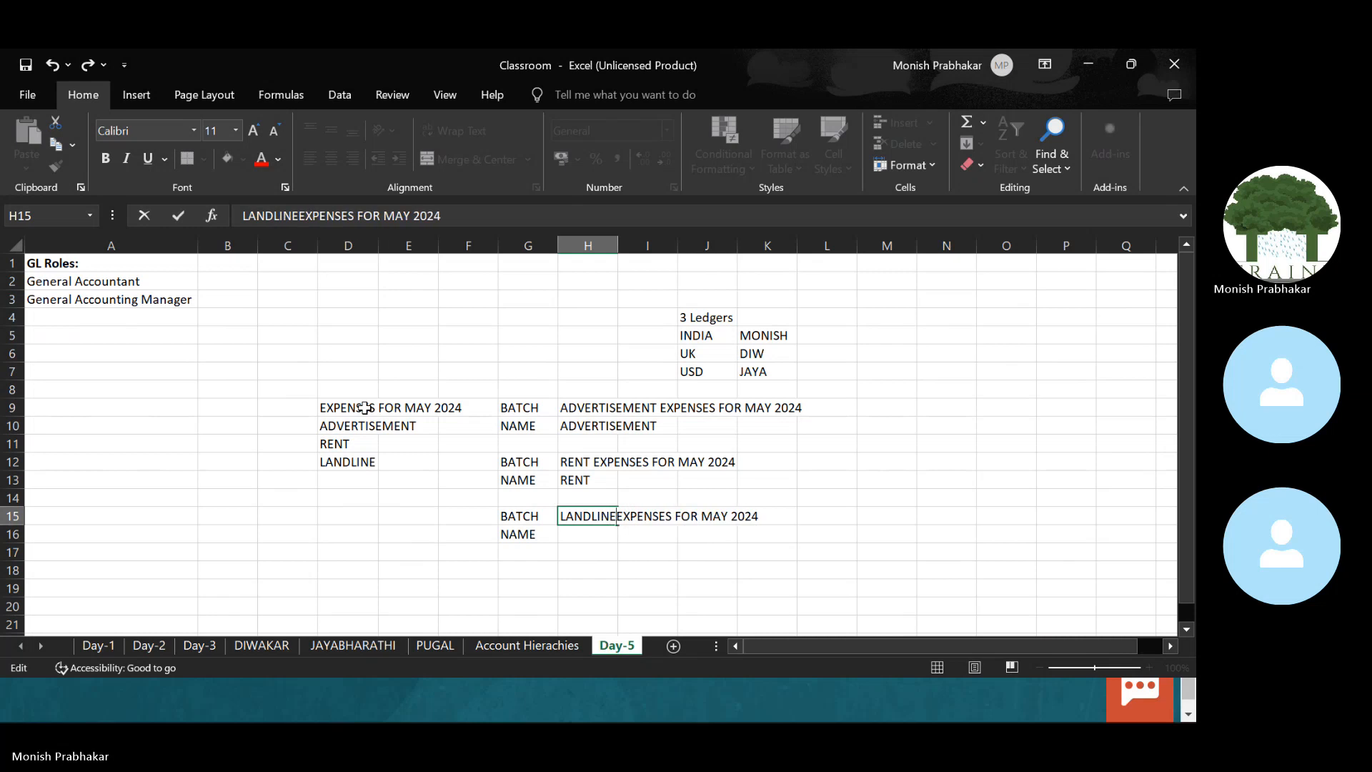
key(Return)
Step: Copy LANDLINE from D12 into H16
key(Left)
key(Left)
key(Up)
key(Up)
key(Up)
key(Up)
key(Left)
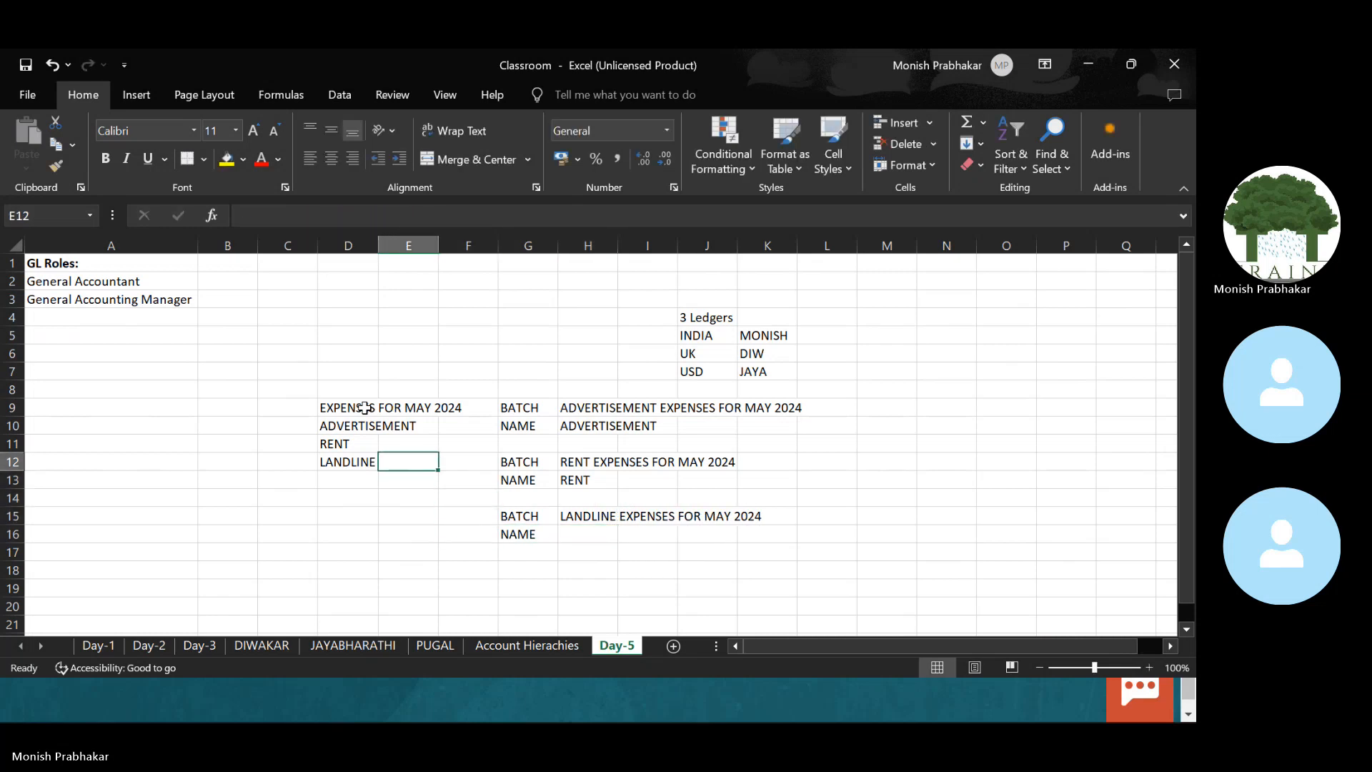
key(Left)
key(ctrl+c)
key(Right)
key(Right)
key(Right)
key(Right)
key(Down)
key(Down)
key(Down)
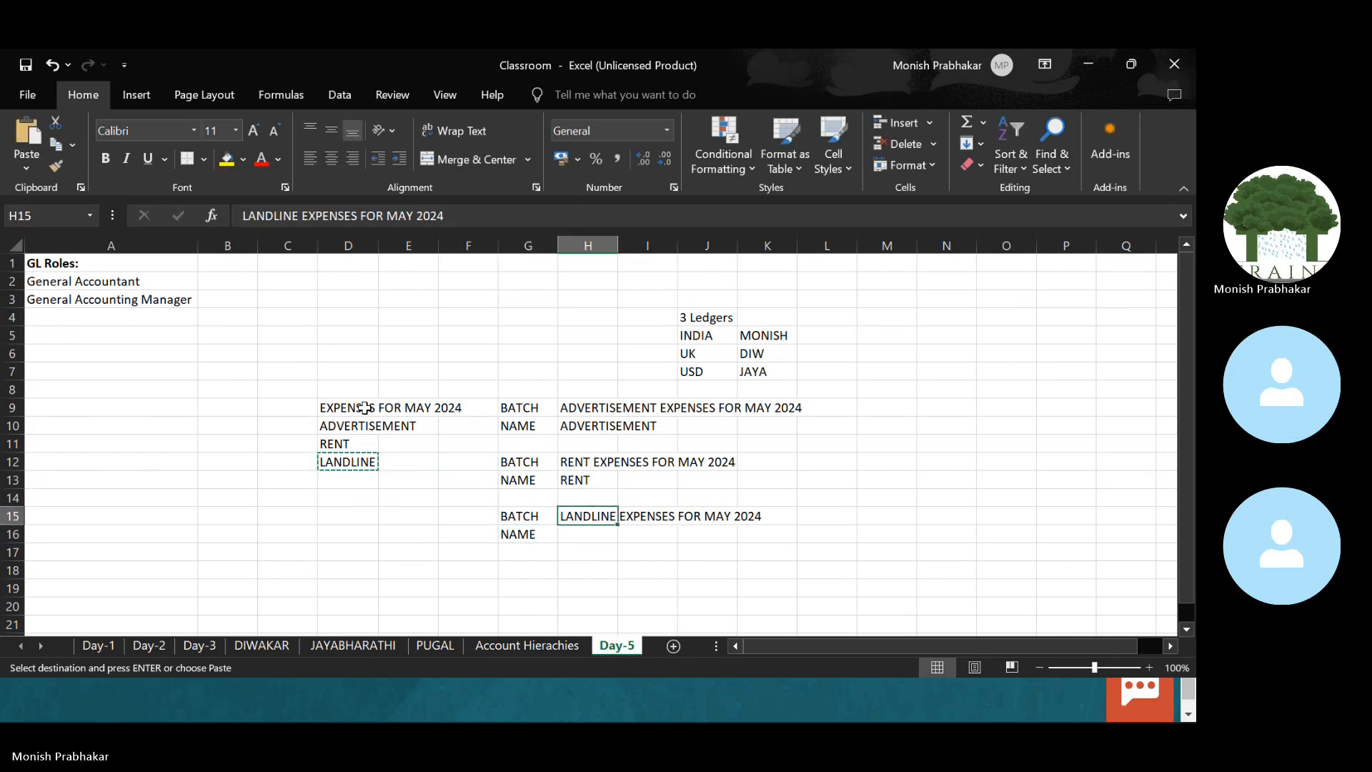
key(Down)
key(Return)
Step: Review the batch/name pairs and clear the 3 Ledgers table in J4:K7
drag(522, 412, 551, 536)
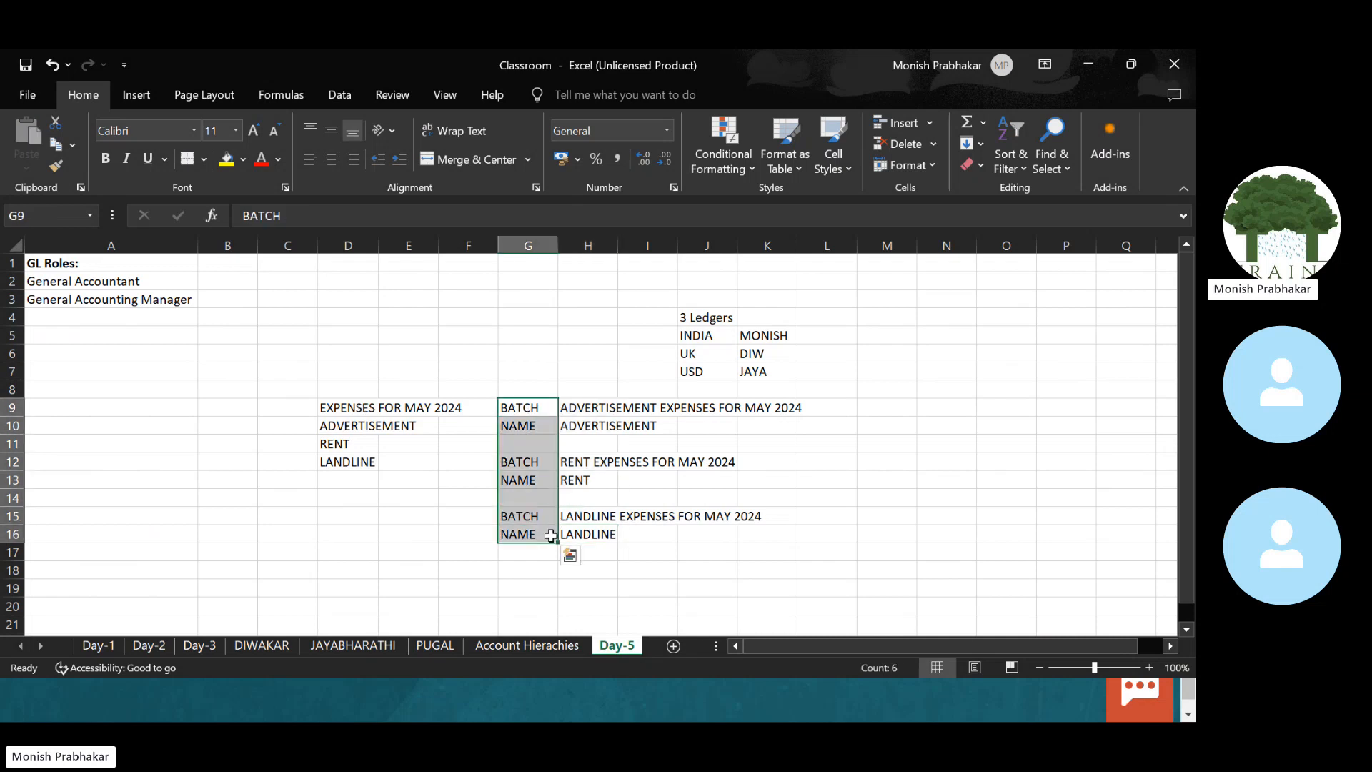
click(334, 408)
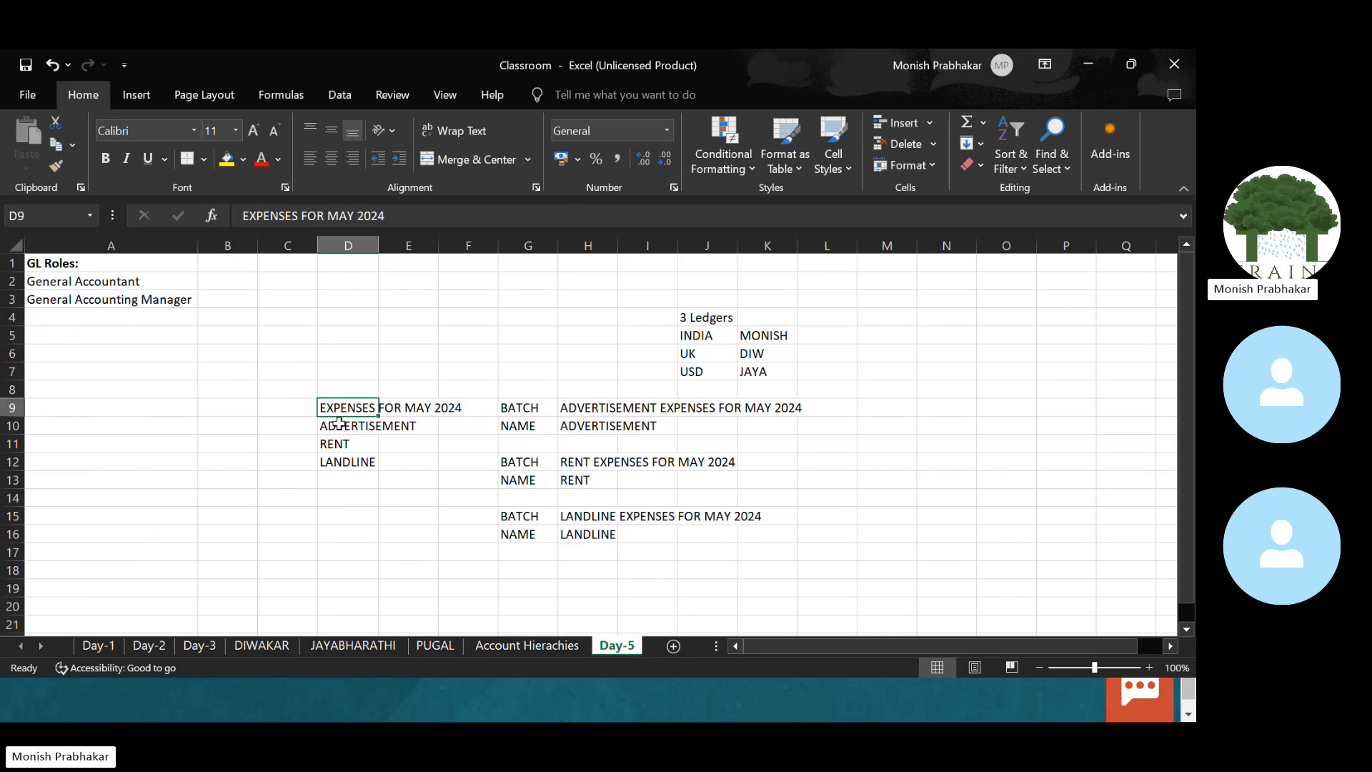
drag(339, 425, 339, 461)
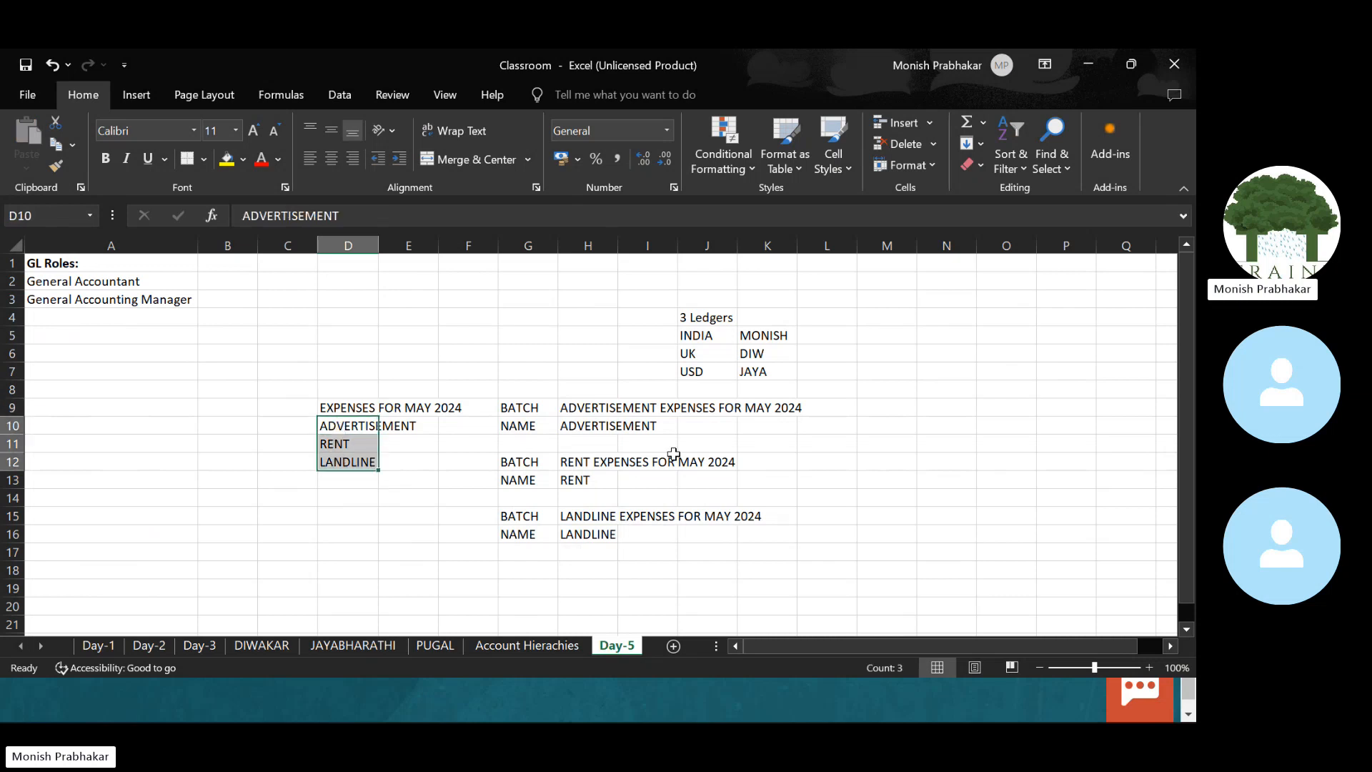
drag(705, 318, 771, 371)
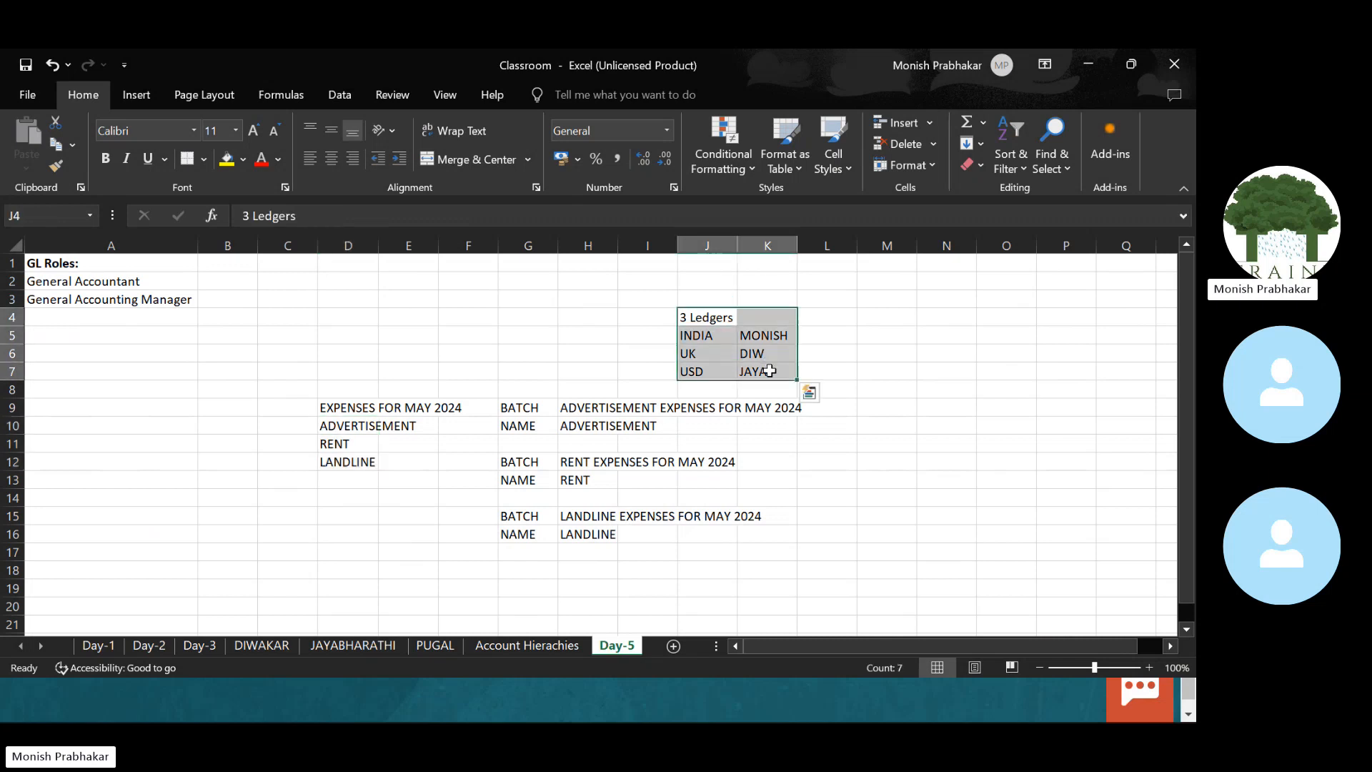
key(Delete)
key(alt+Tab)
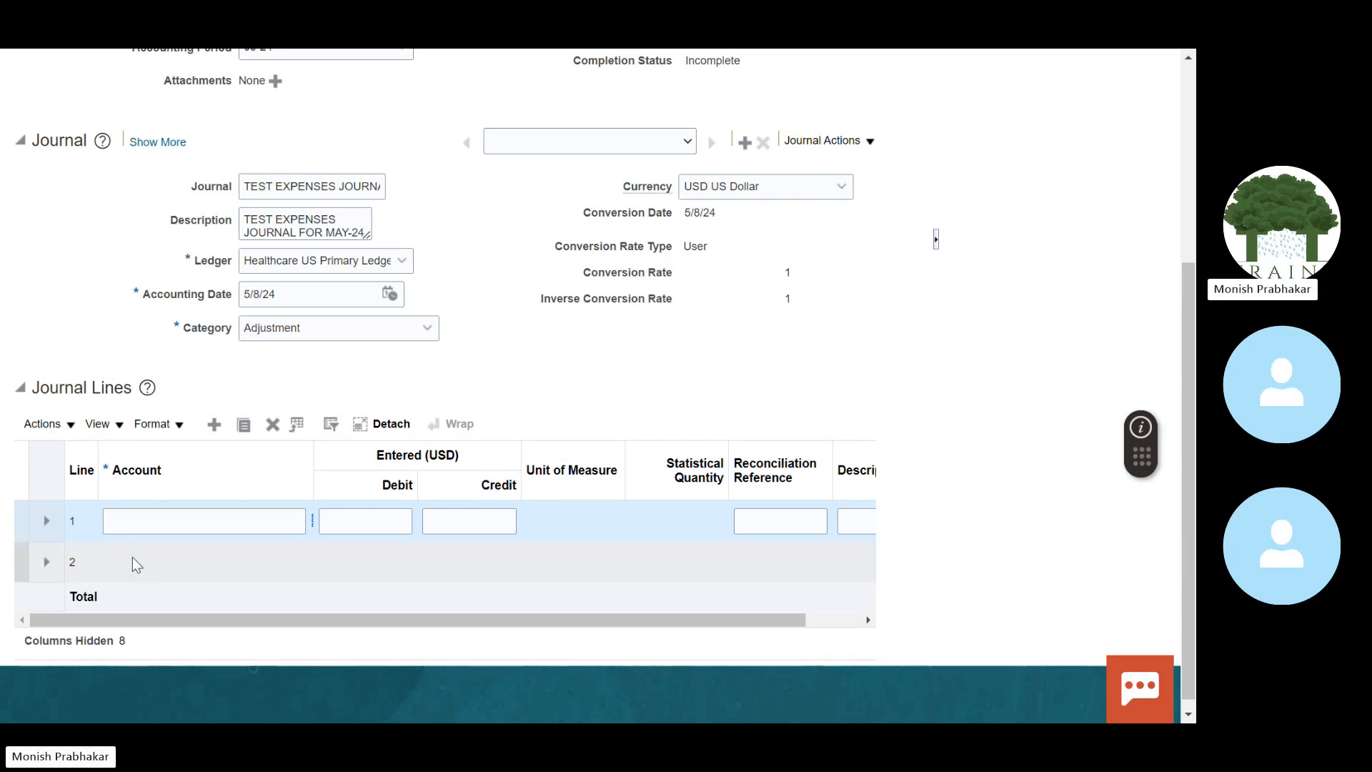
Step: Set line 1's account to 63120 Audit Fees by searching account values starting with 6
click(130, 520)
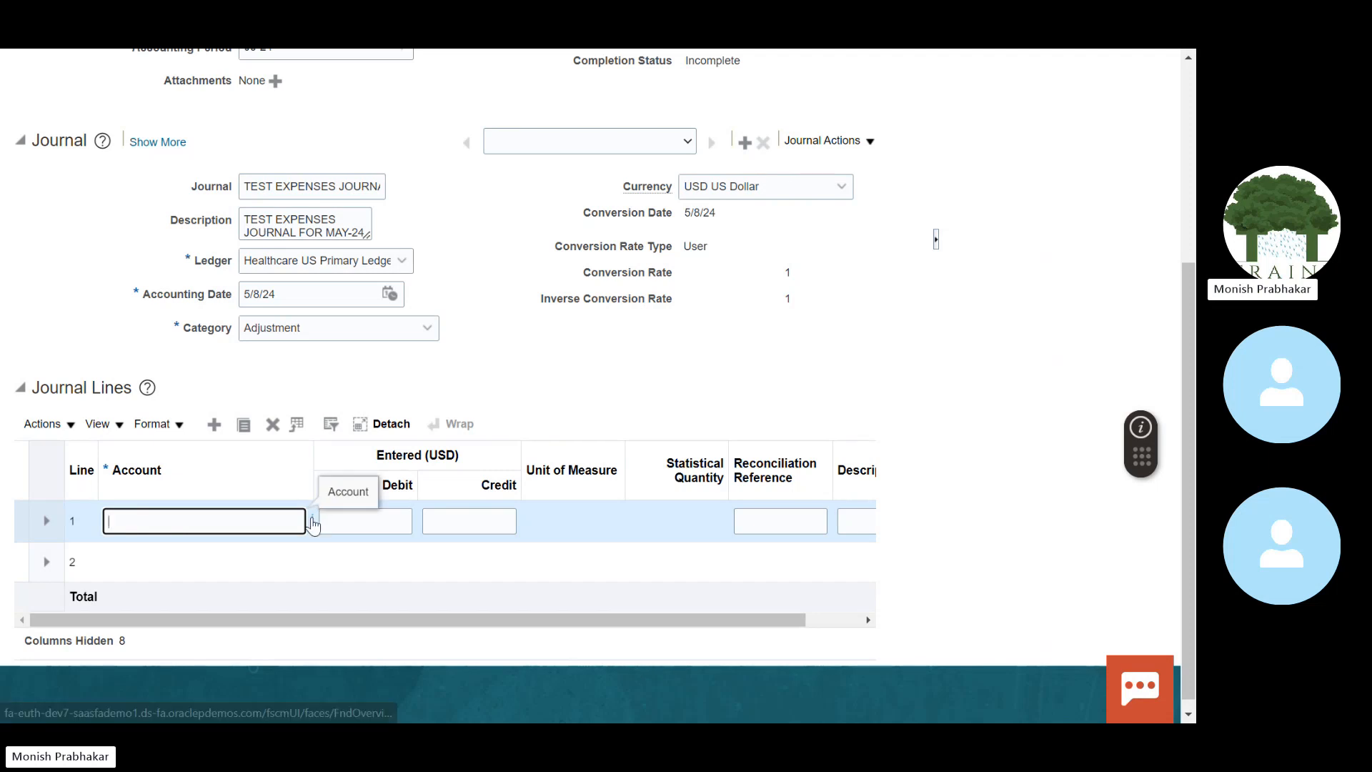
click(313, 521)
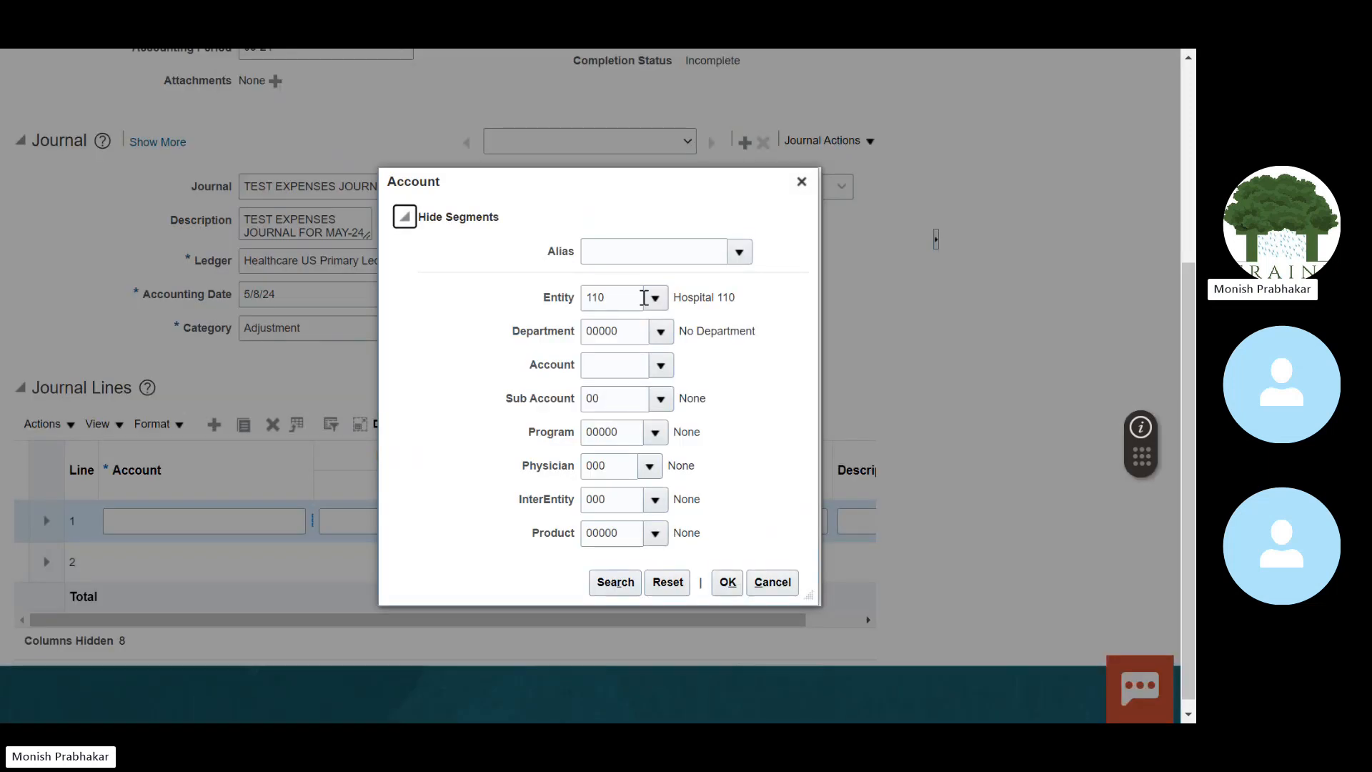
click(659, 366)
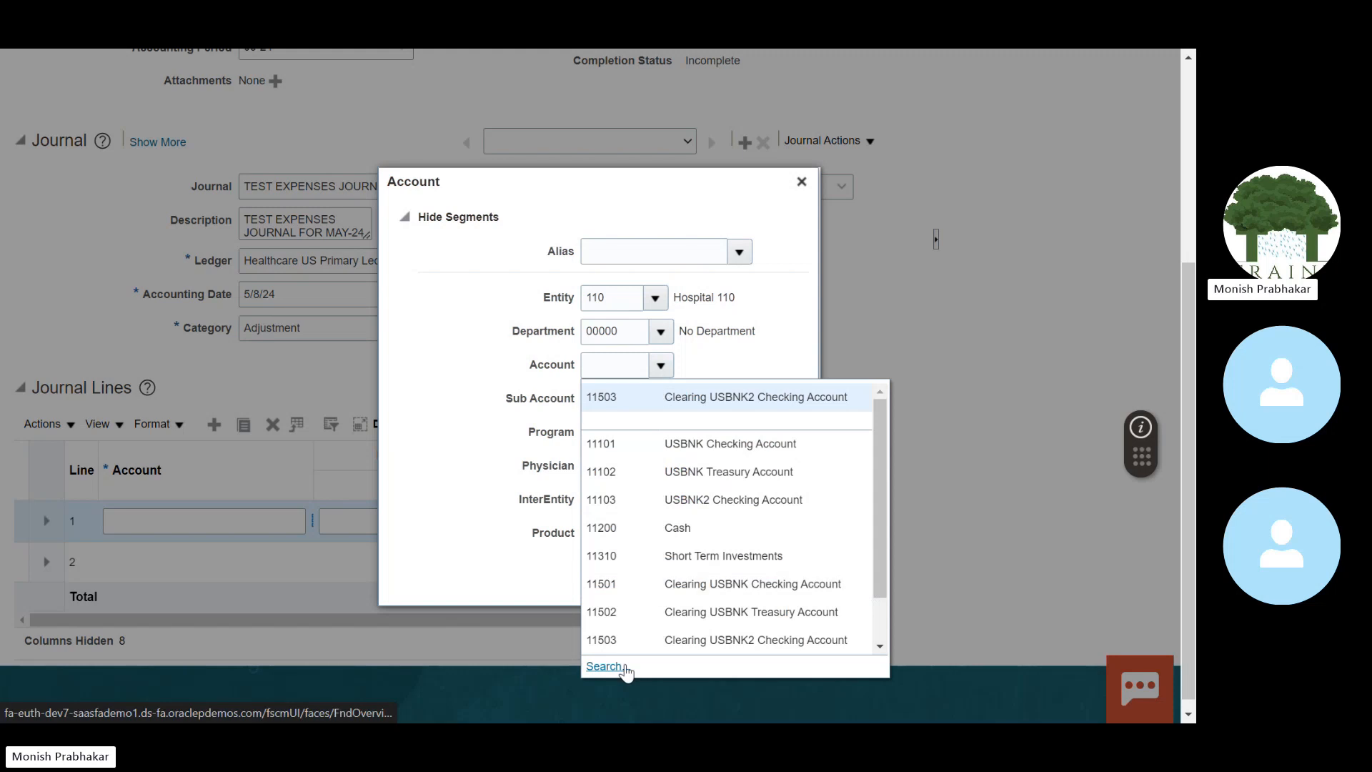
click(605, 671)
click(574, 387)
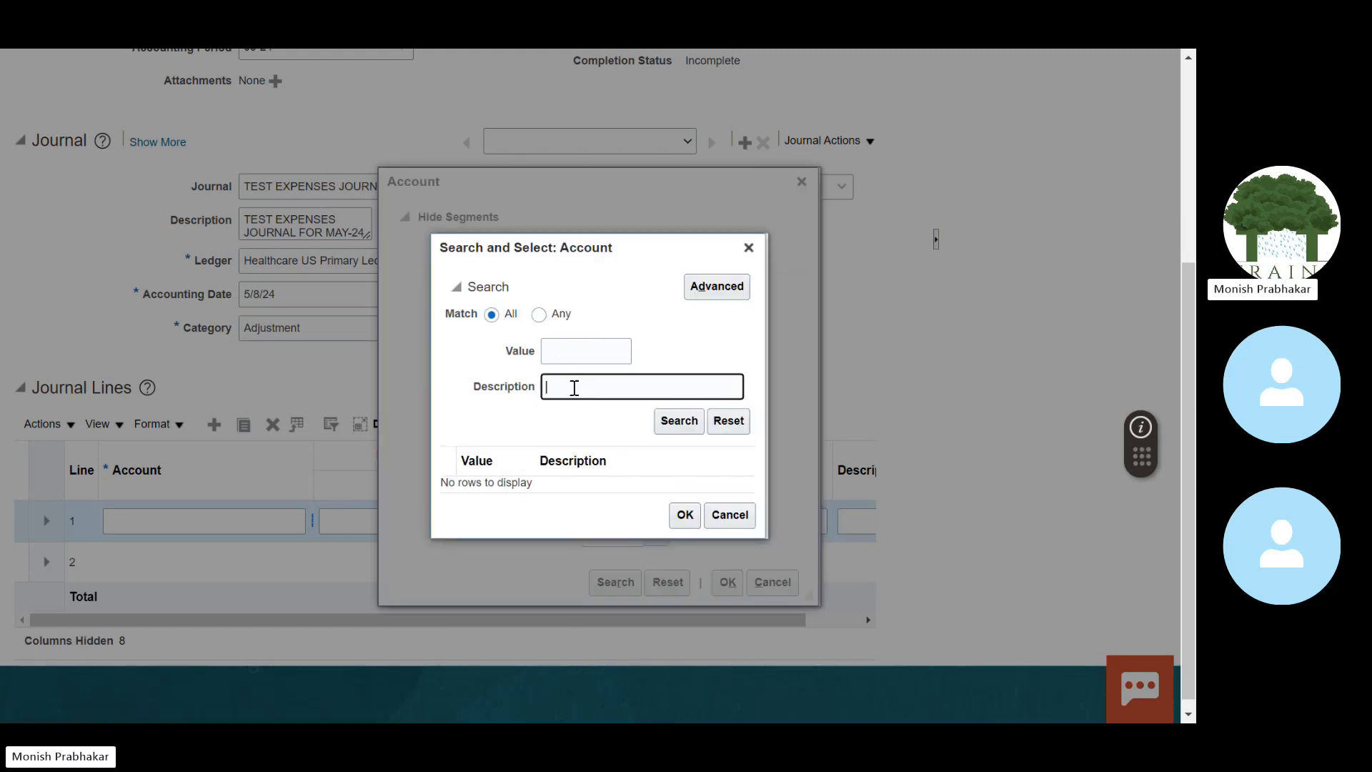
text(E)
key(Caps_Lock)
text(xp)
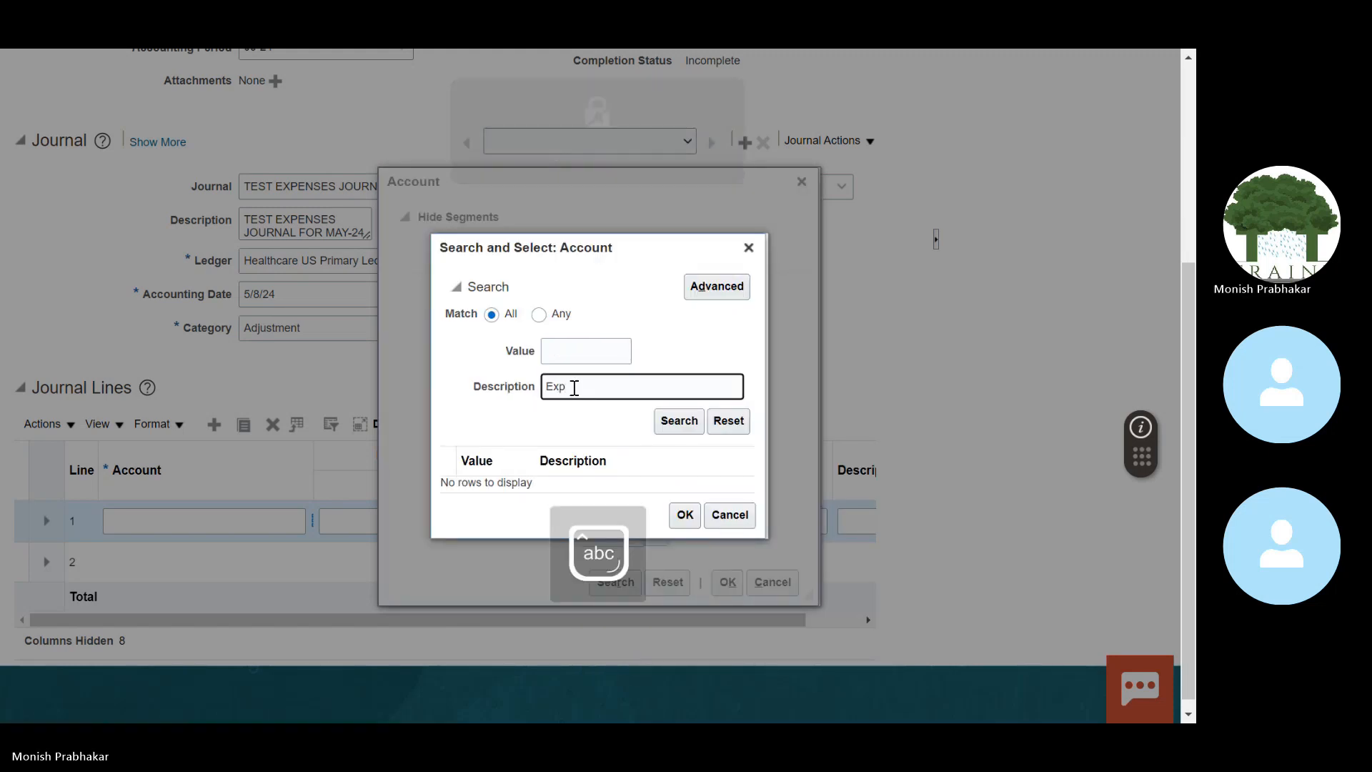
click(663, 431)
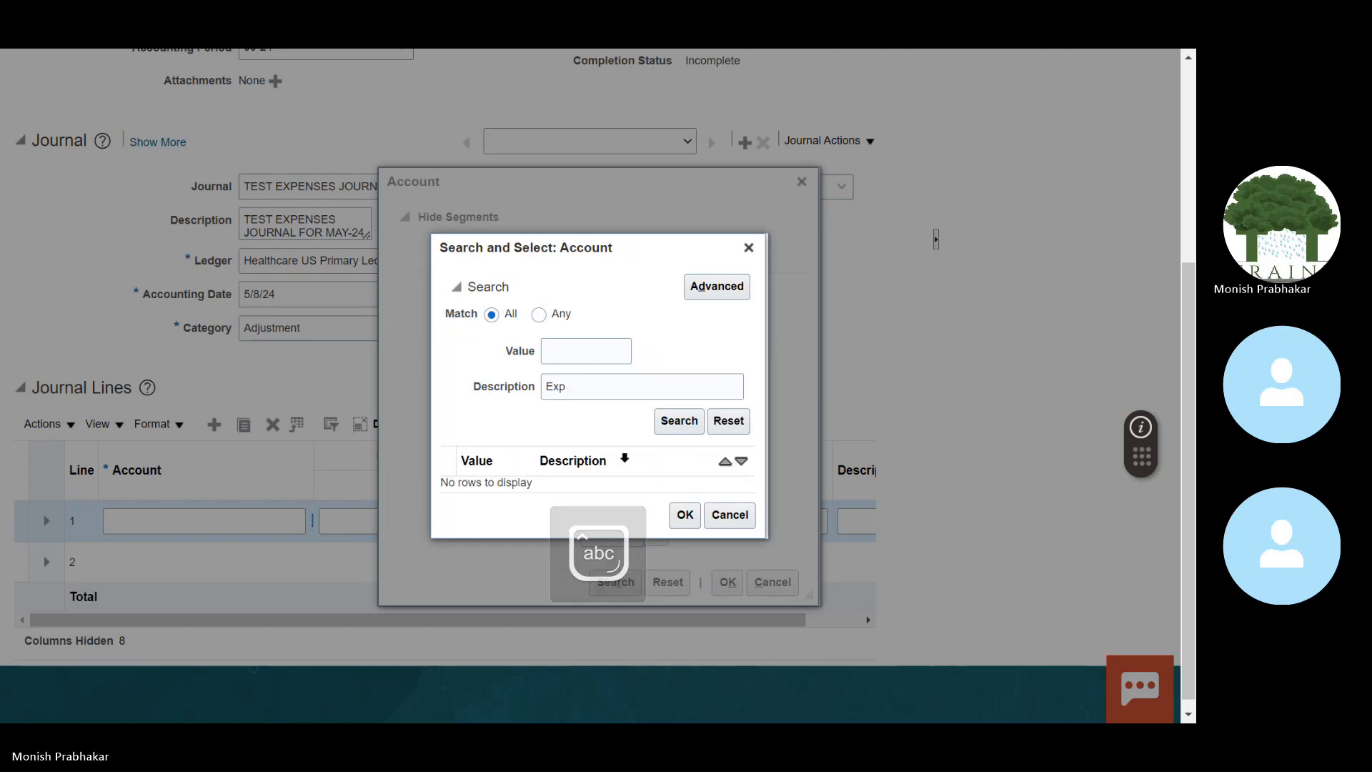
click(587, 389)
key(BackSpace)
key(BackSpace)
key(BackSpace)
key(shift+Tab)
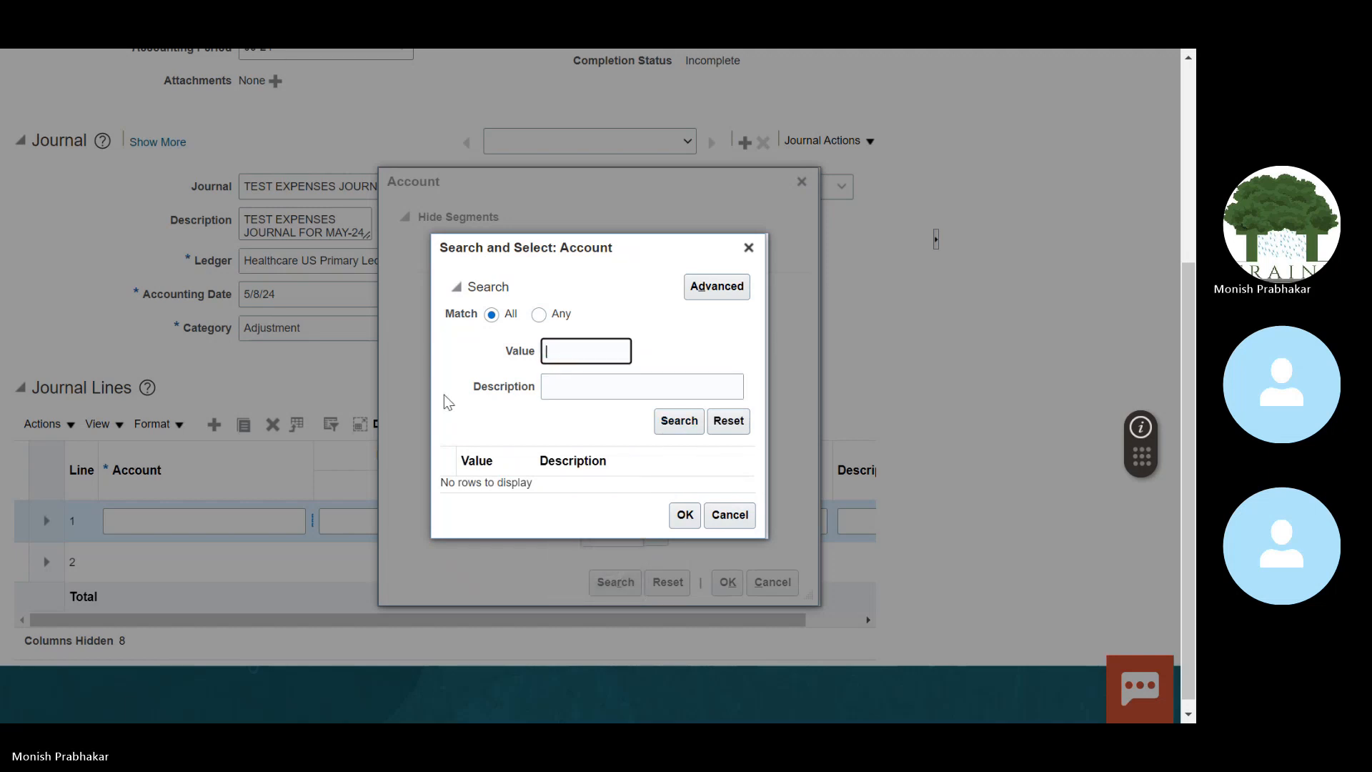
key(Return)
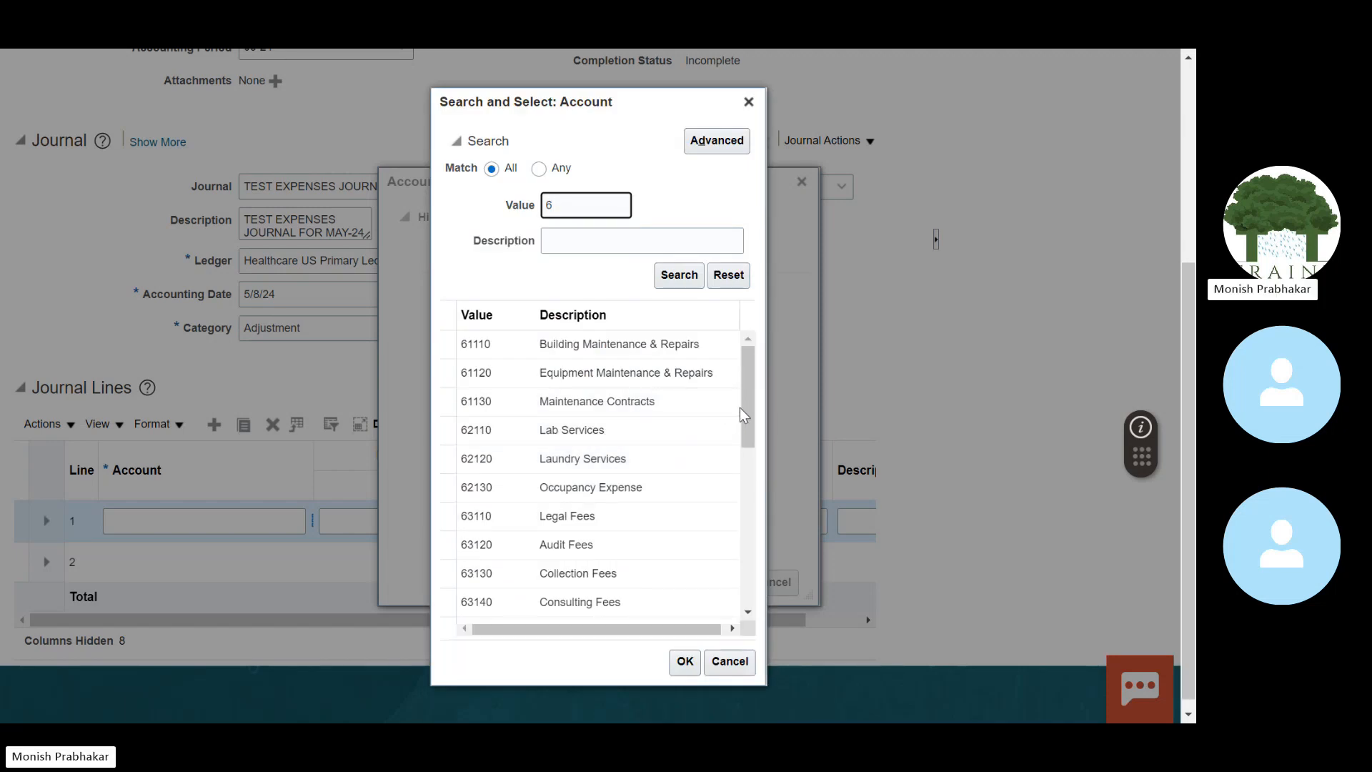
click(584, 545)
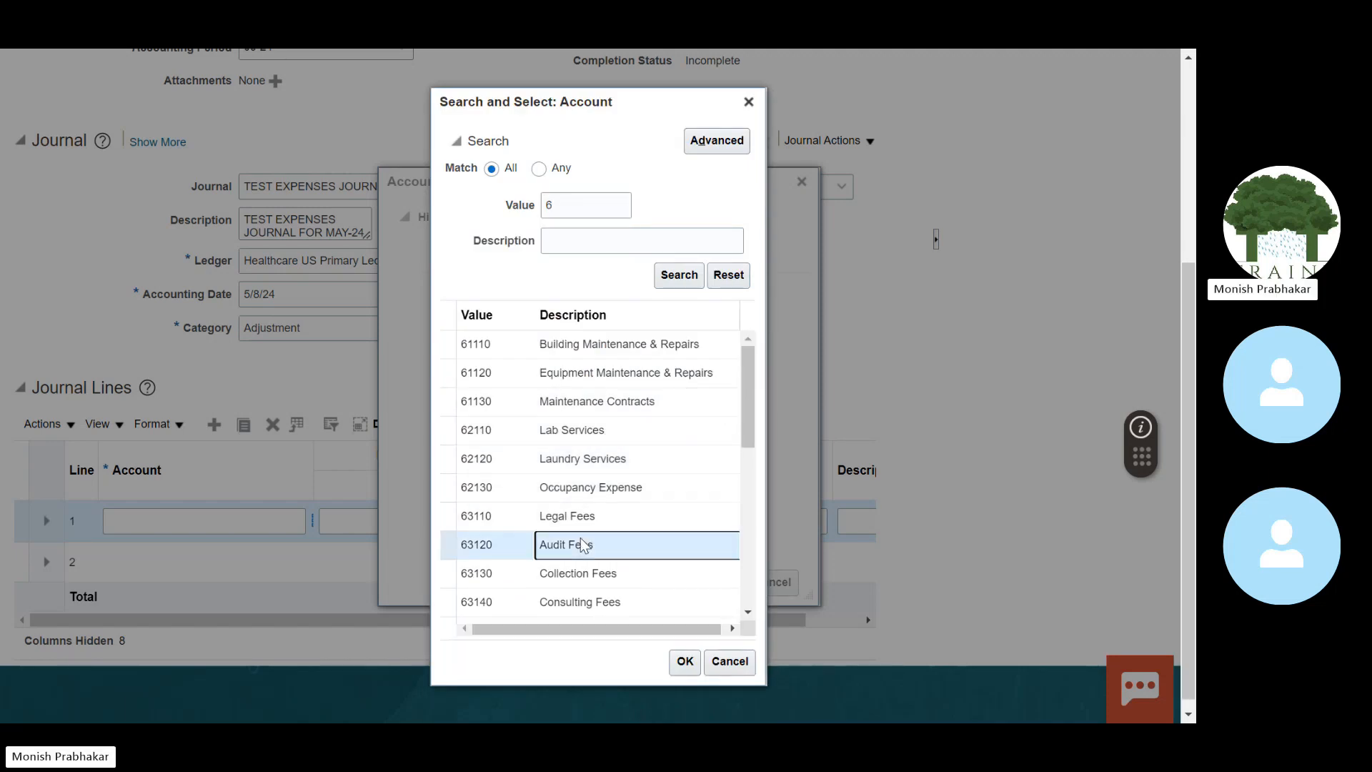
click(680, 662)
click(727, 583)
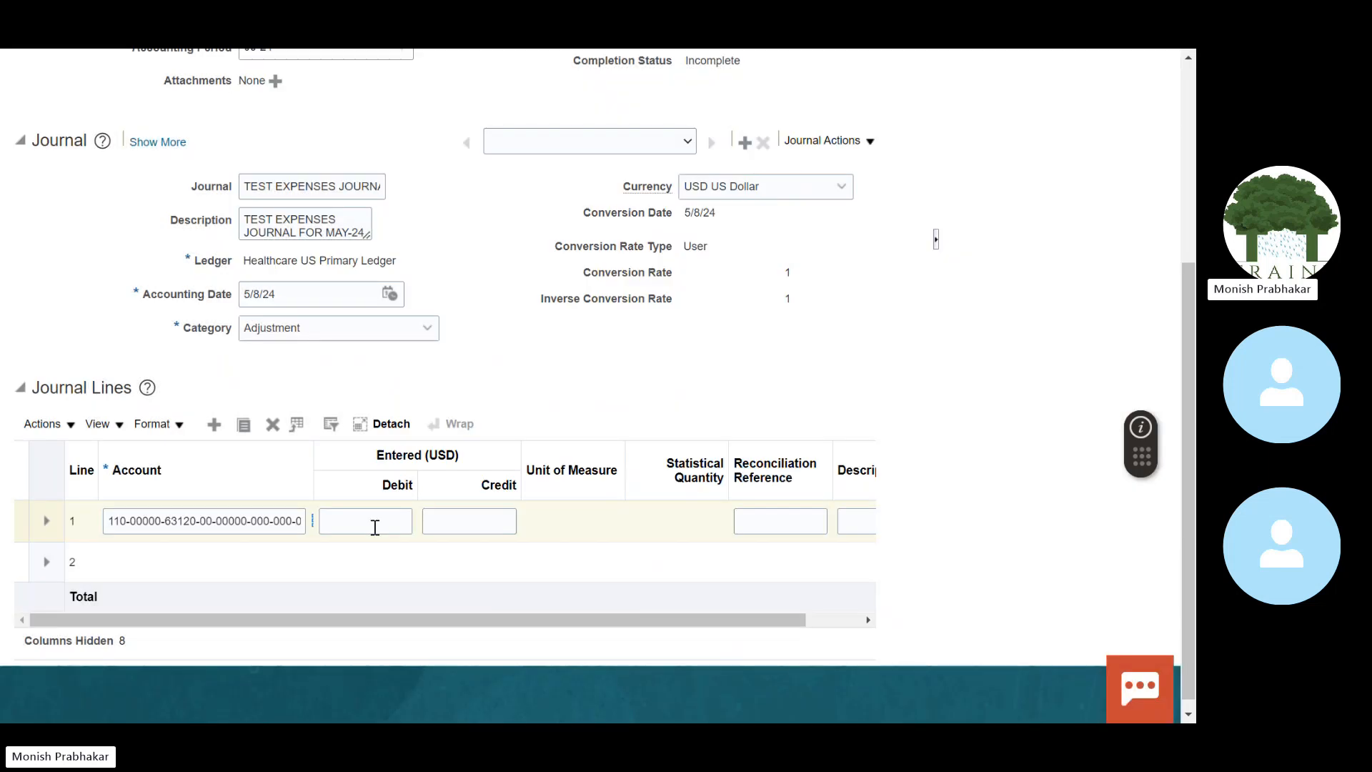
Step: Debit 100 on line 1 and describe it as 'Audit Fees for May 2024'
click(374, 524)
text(100)
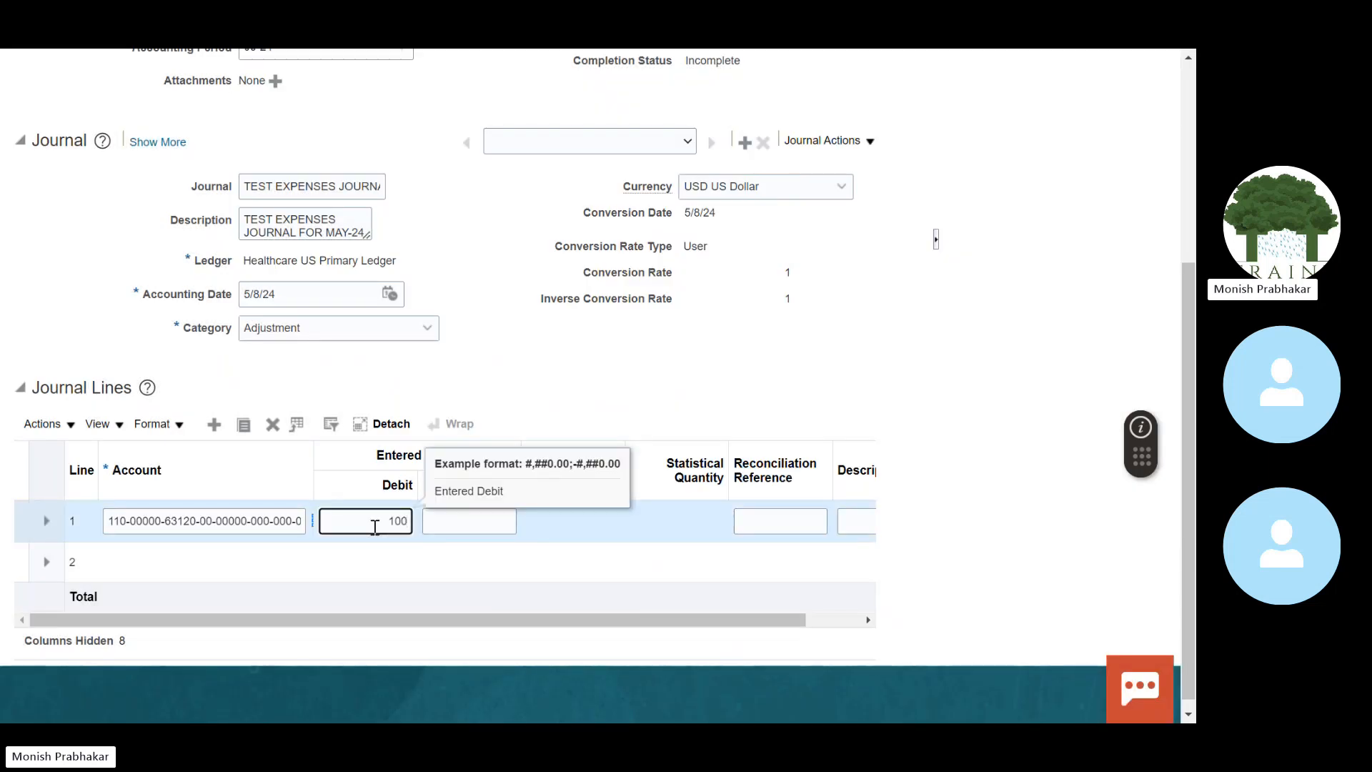
key(Tab)
key(Tab)
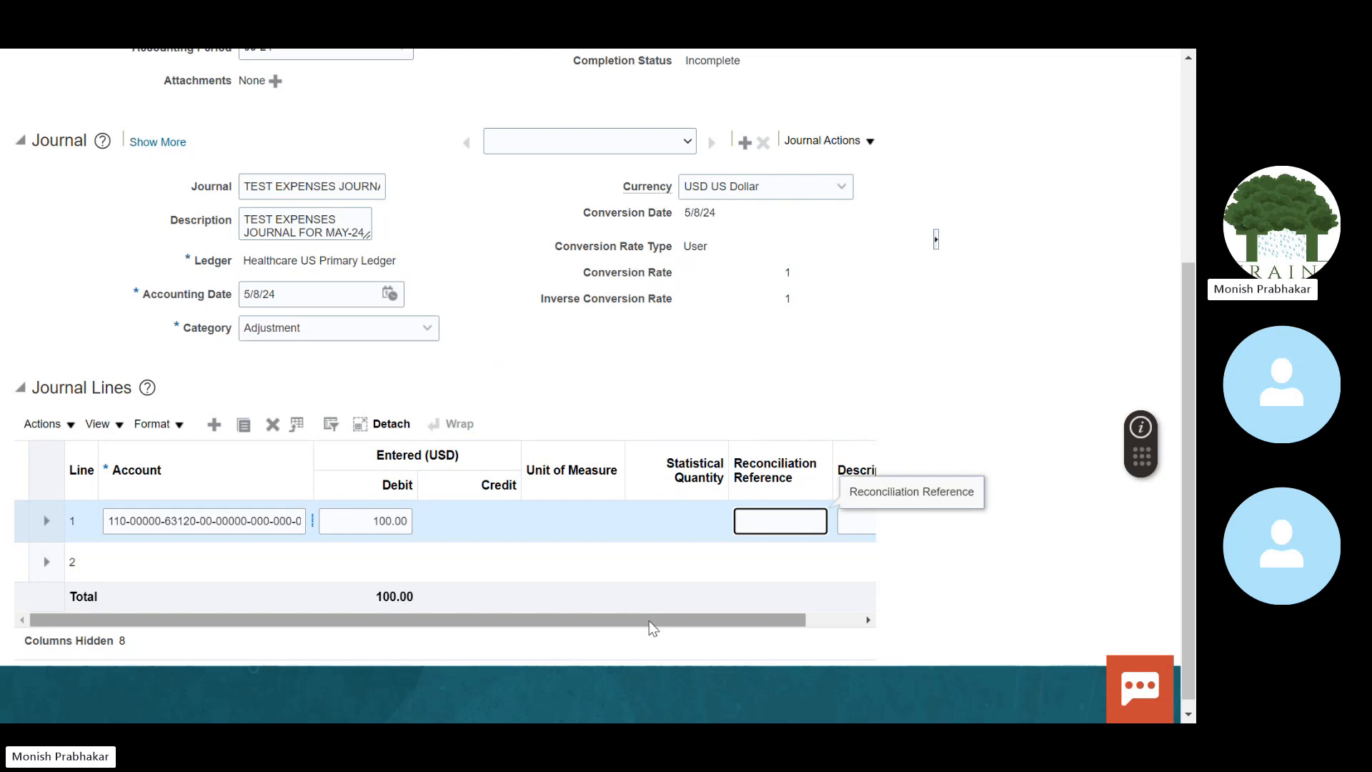
drag(651, 622, 739, 626)
click(702, 520)
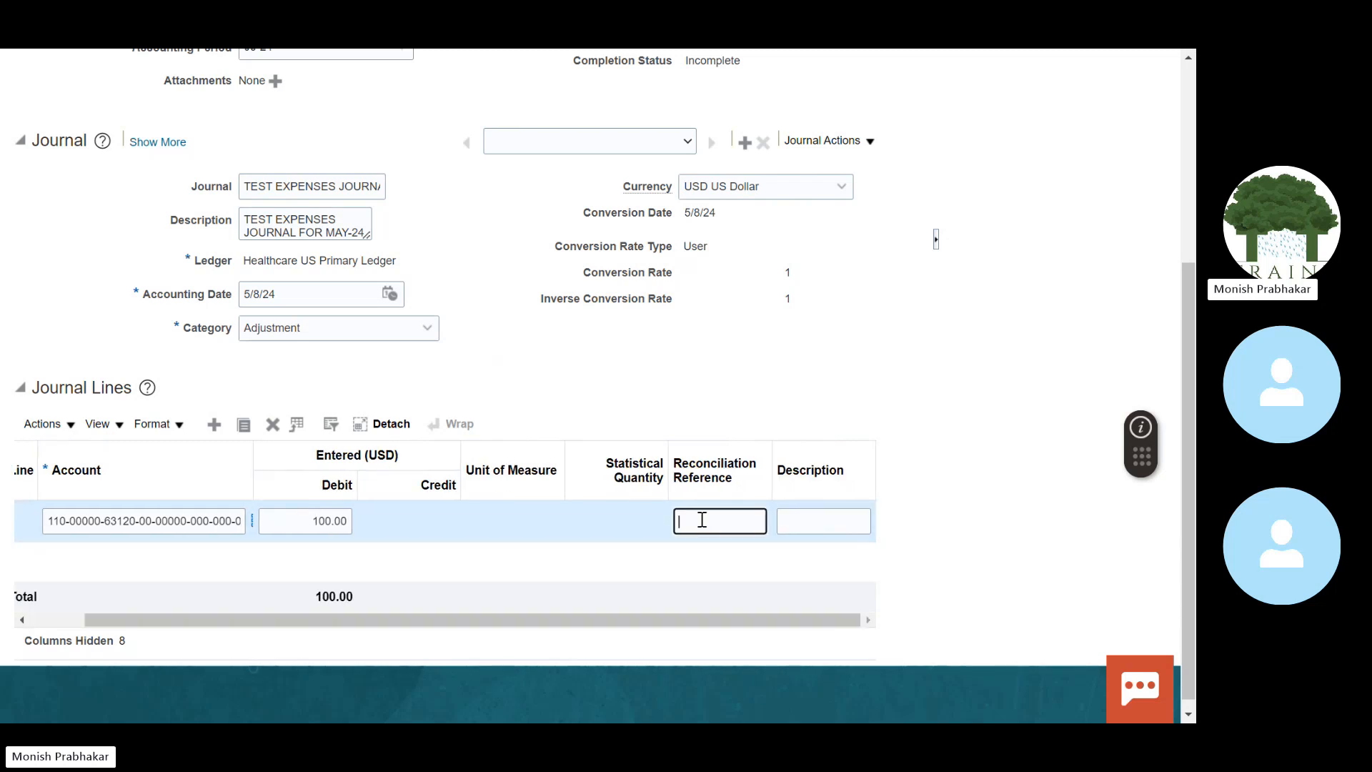
key(Tab)
text(A)
key(Caps_Lock)
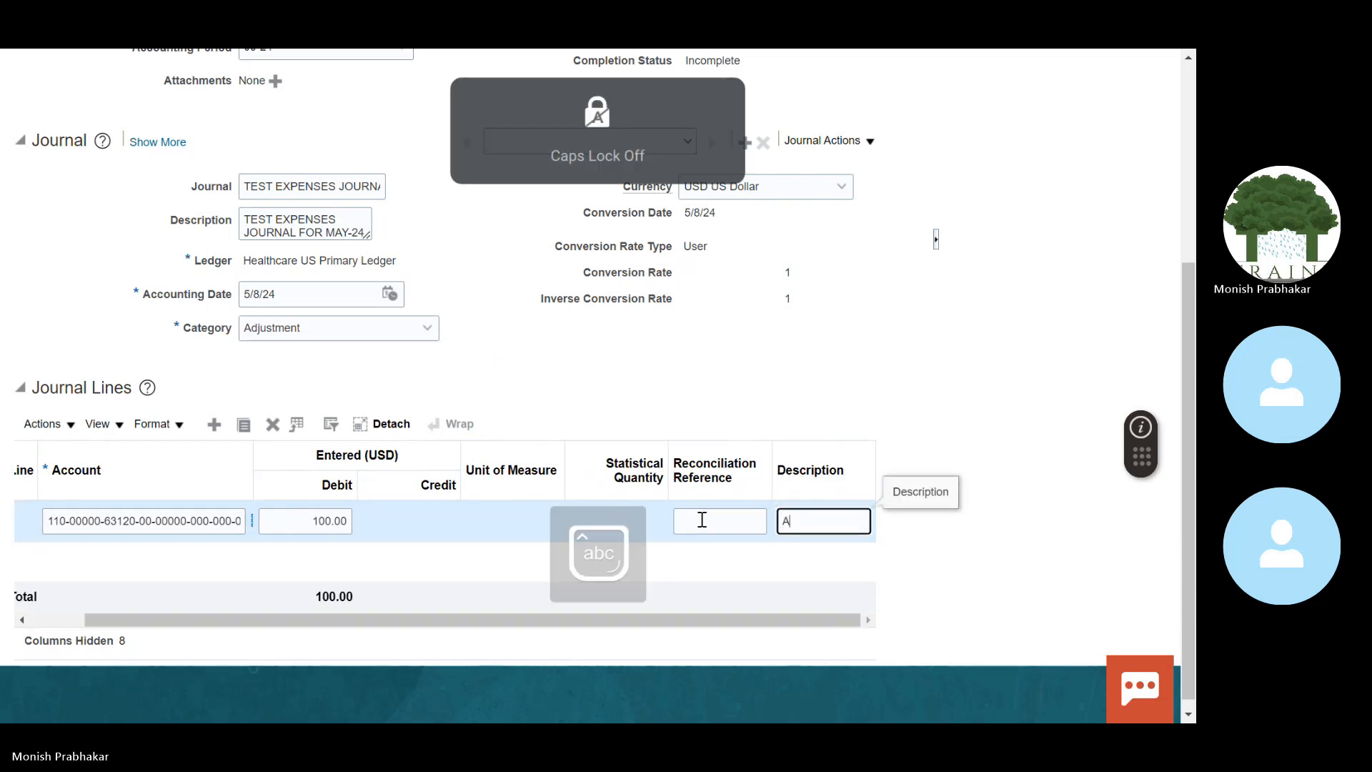
text(udit Fee)
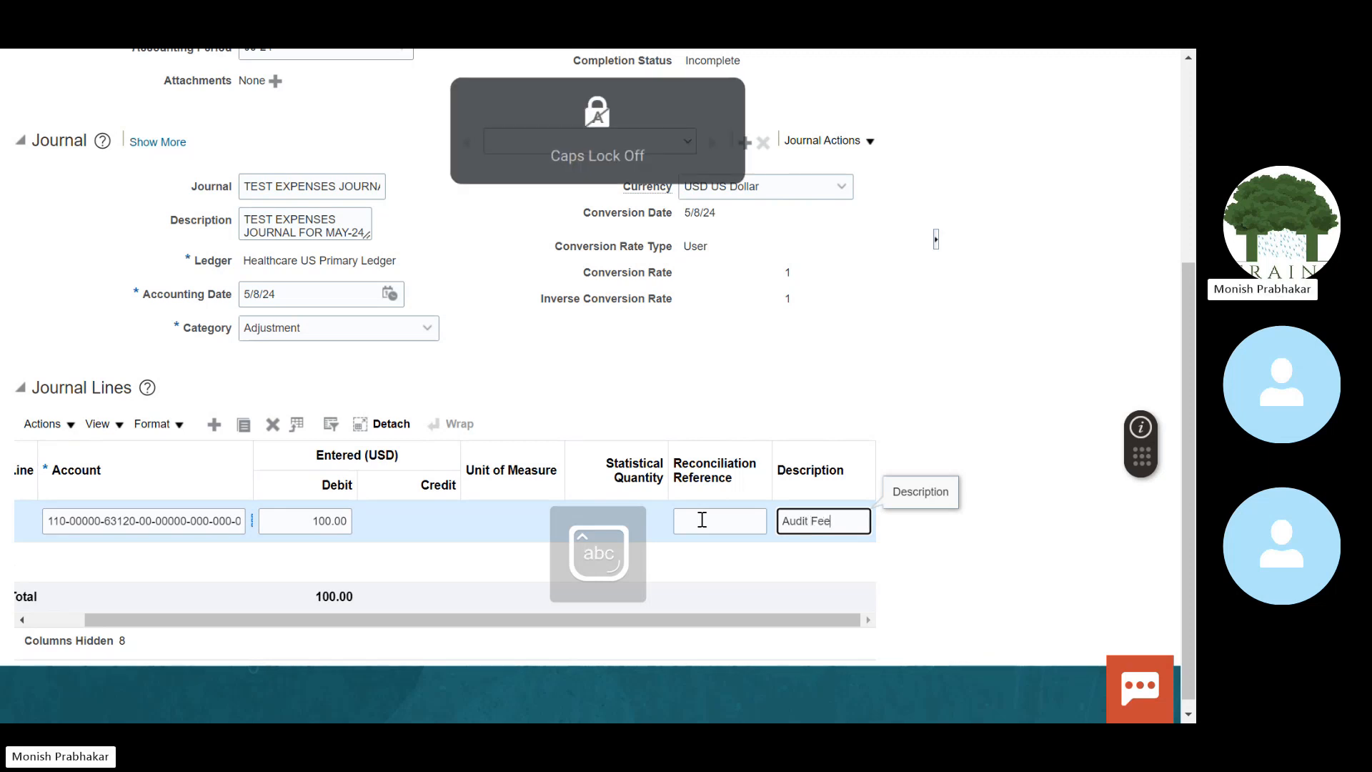
text(s for May 202)
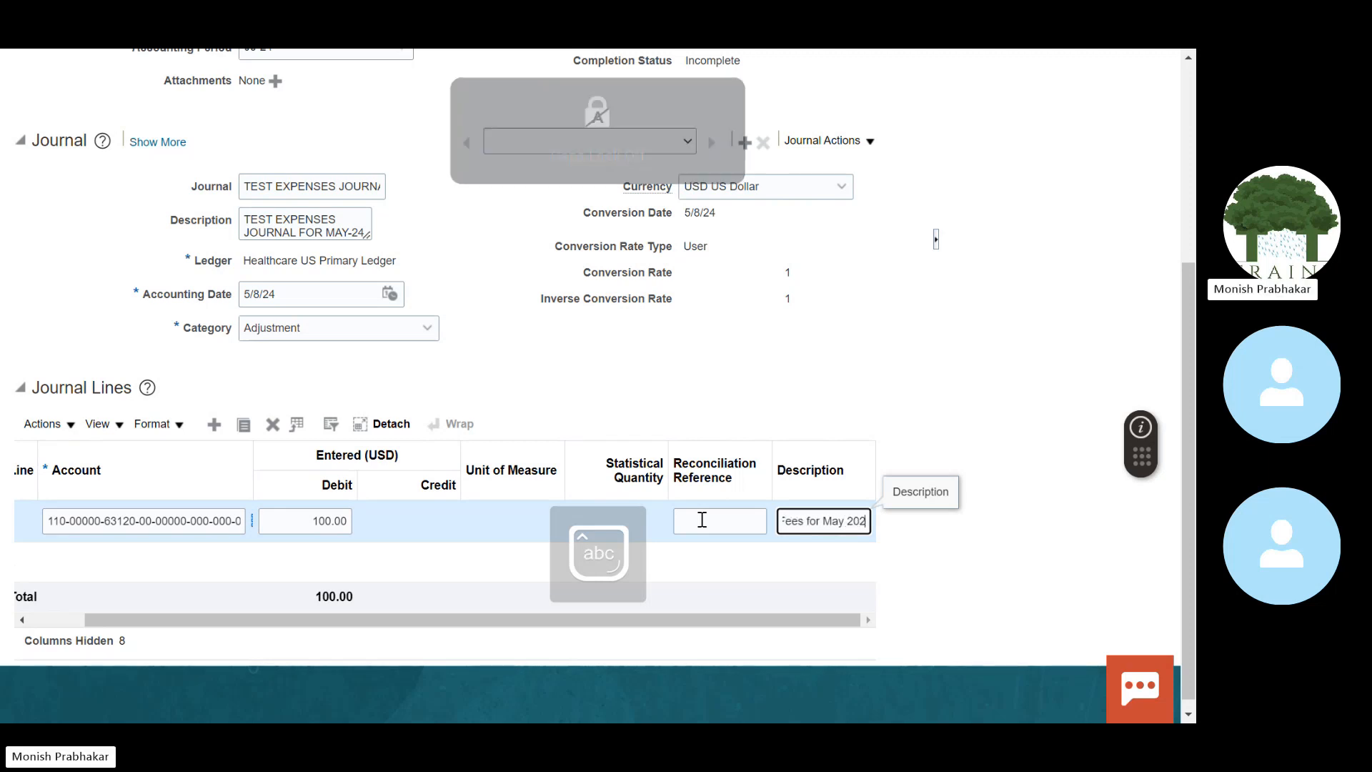
text(4)
drag(388, 621, 85, 615)
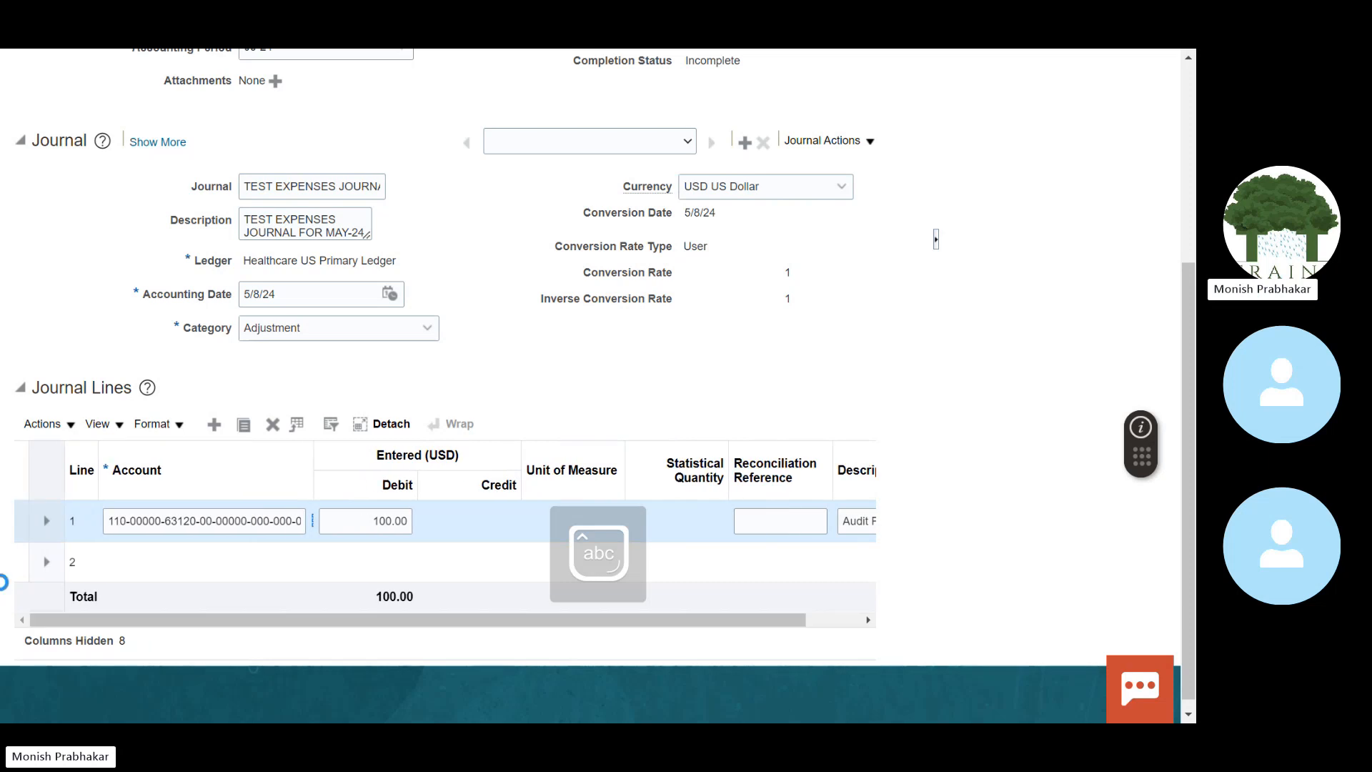
click(164, 559)
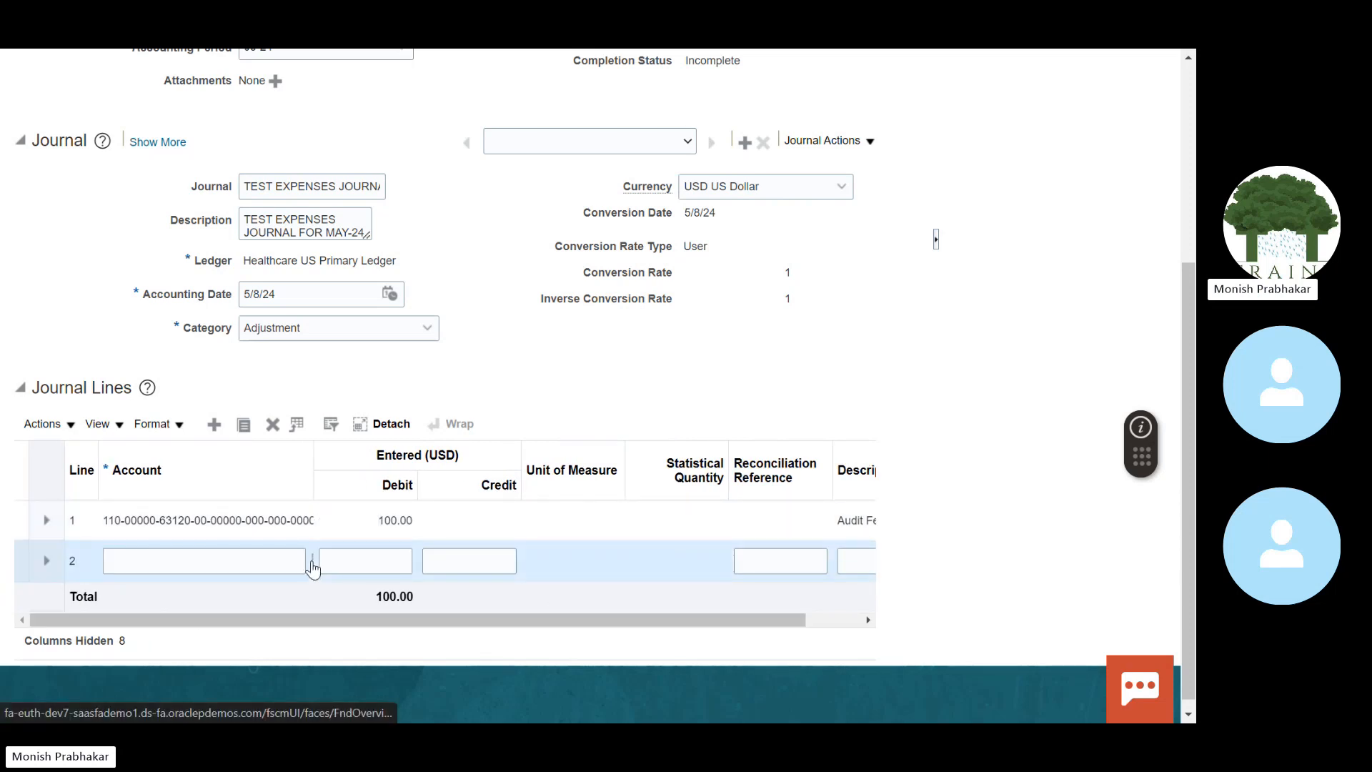
click(311, 560)
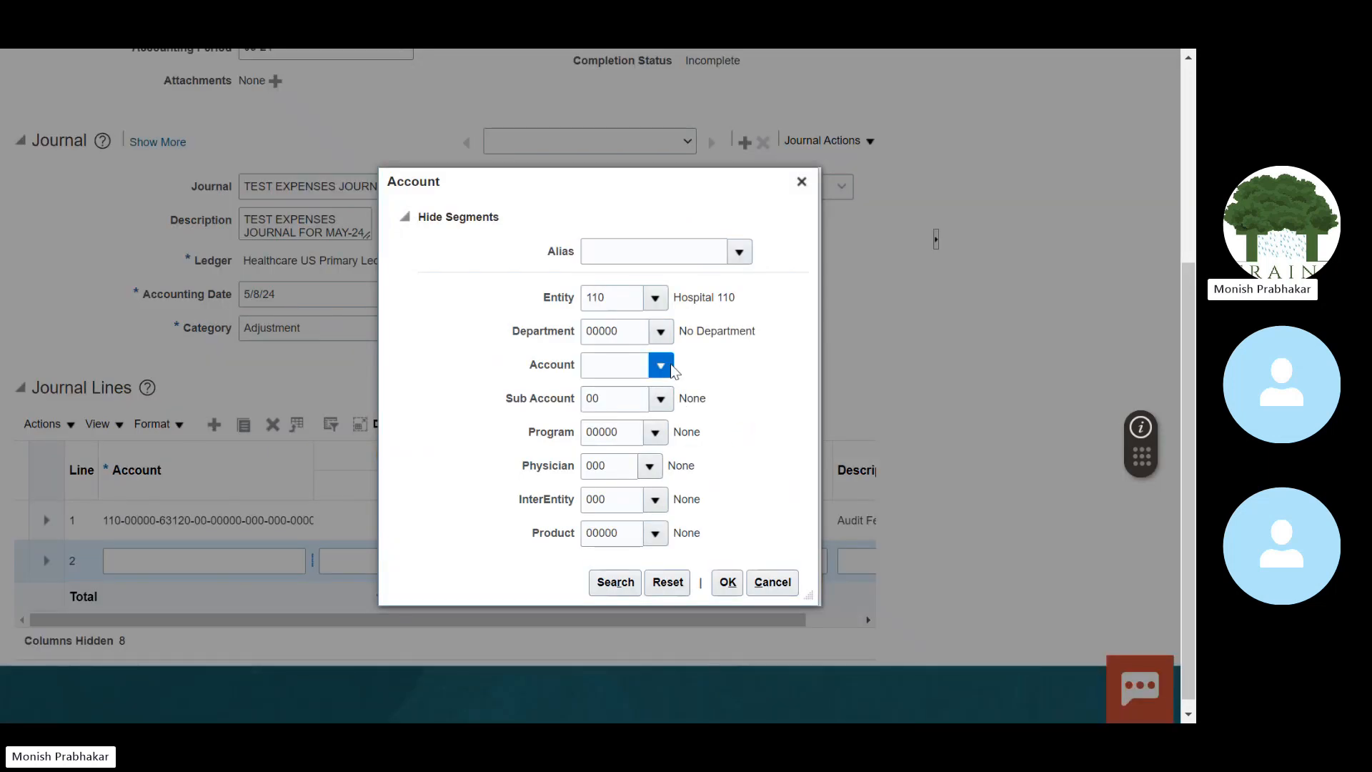
click(670, 365)
click(722, 562)
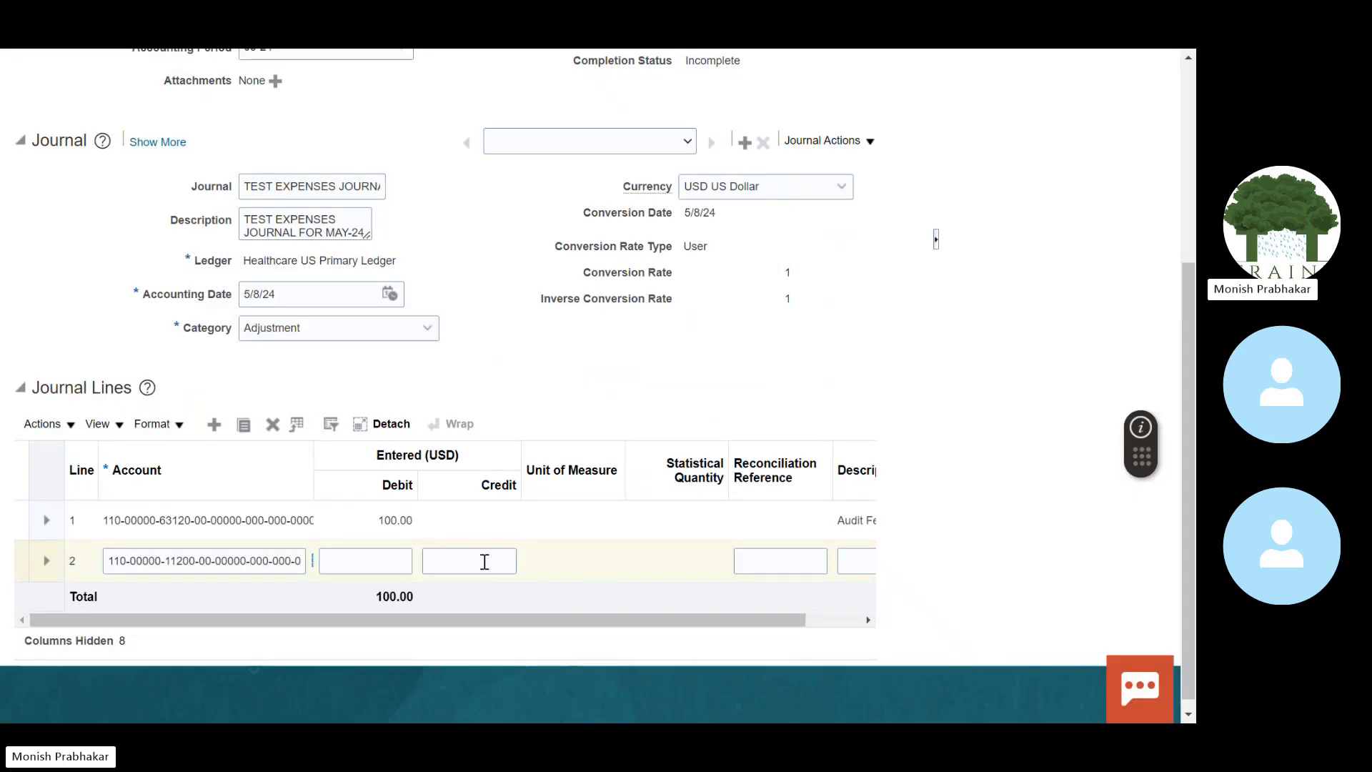
click(484, 562)
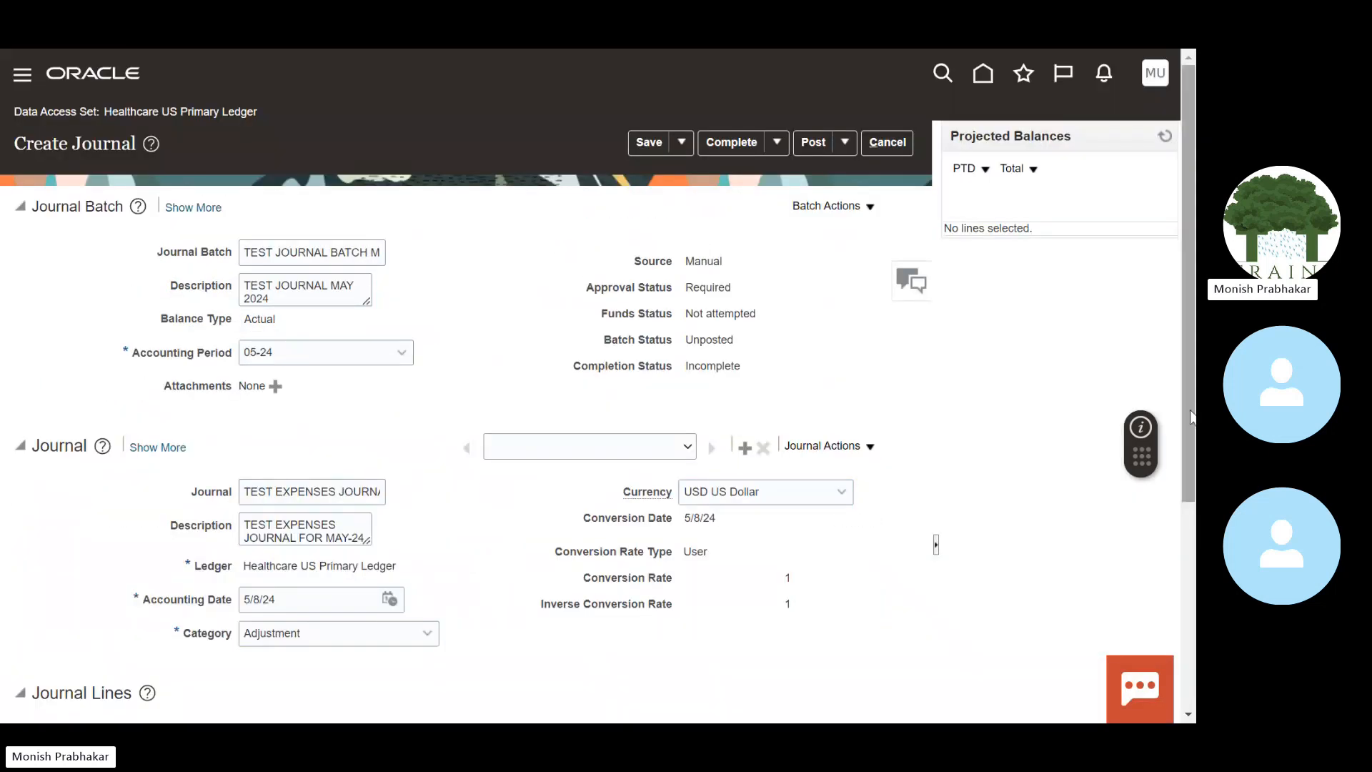
Step: Credit 100.00 on line 2 with the description 'Audit Fees for May 2024'
key(Tab)
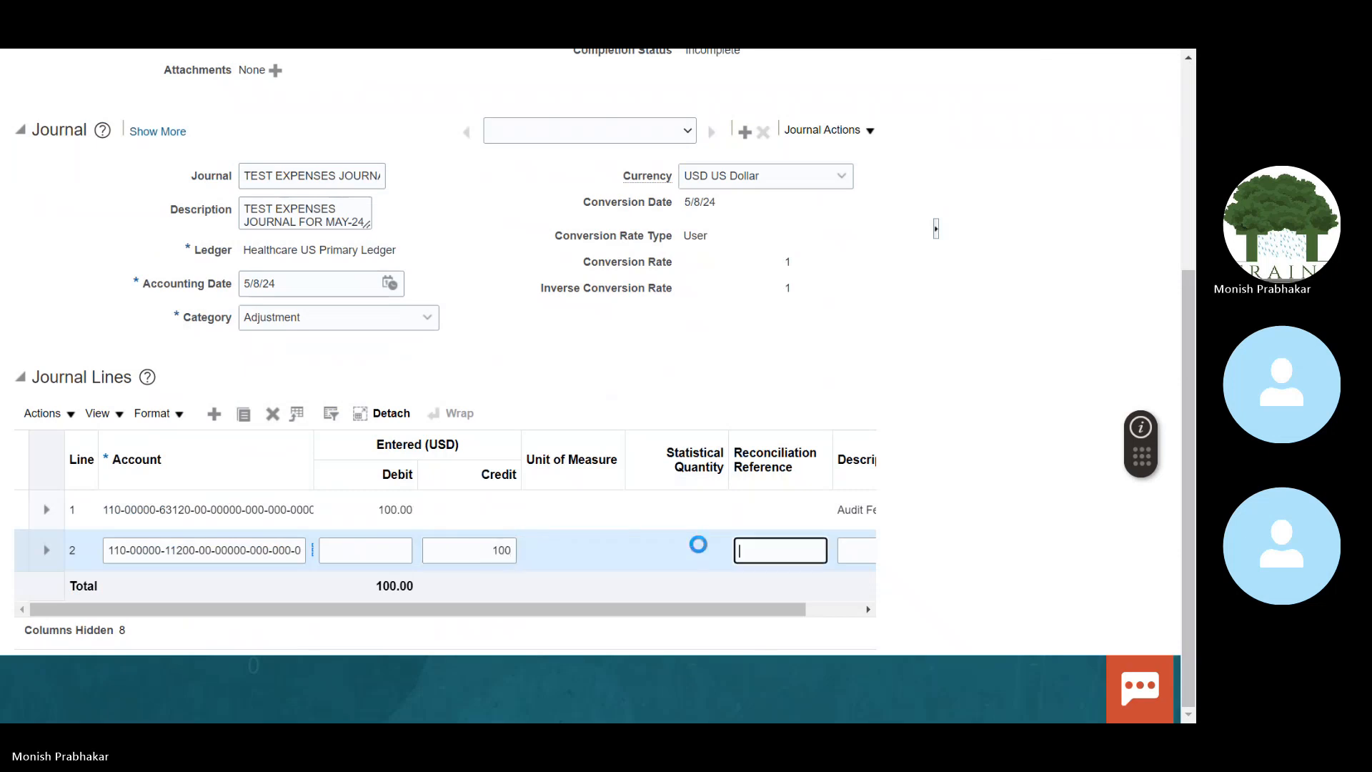
key(Tab)
text(A)
key(Caps_Lock)
text(udit )
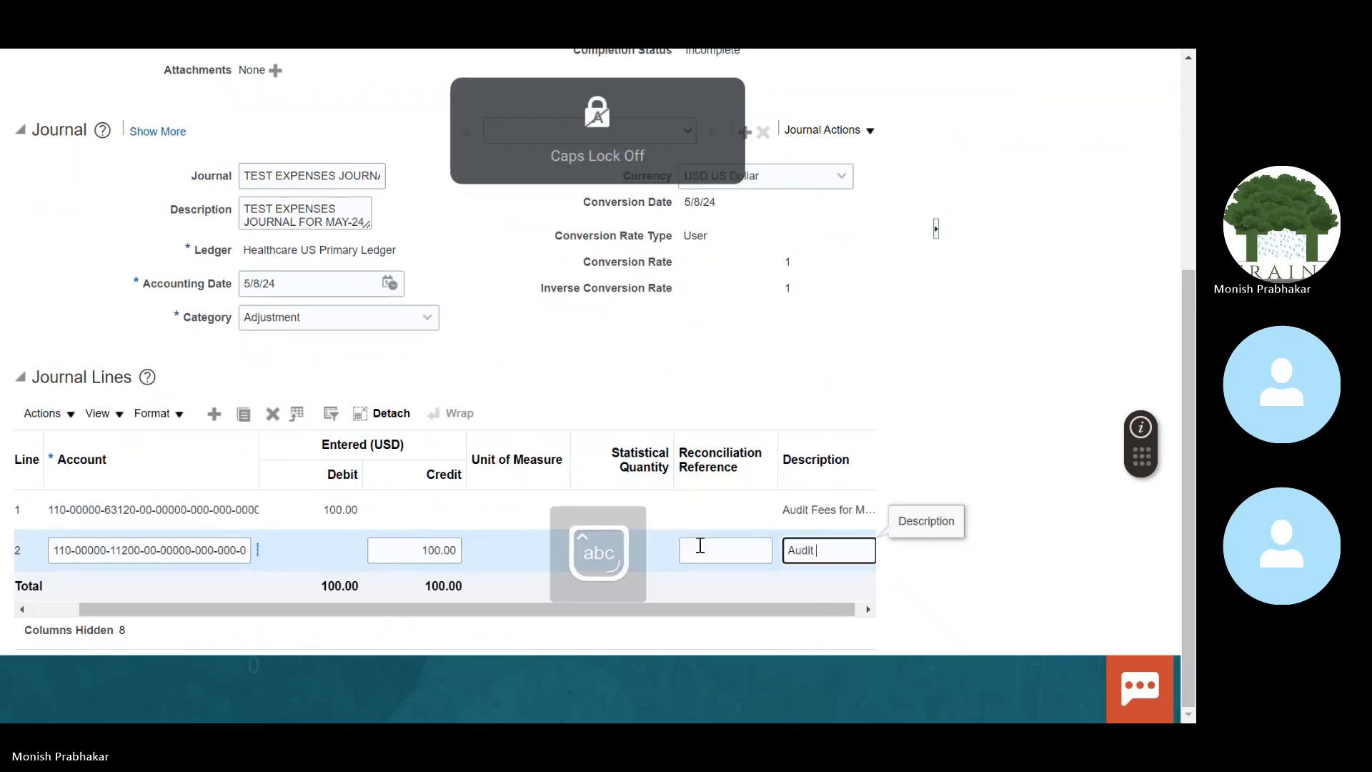
text(Fees fo)
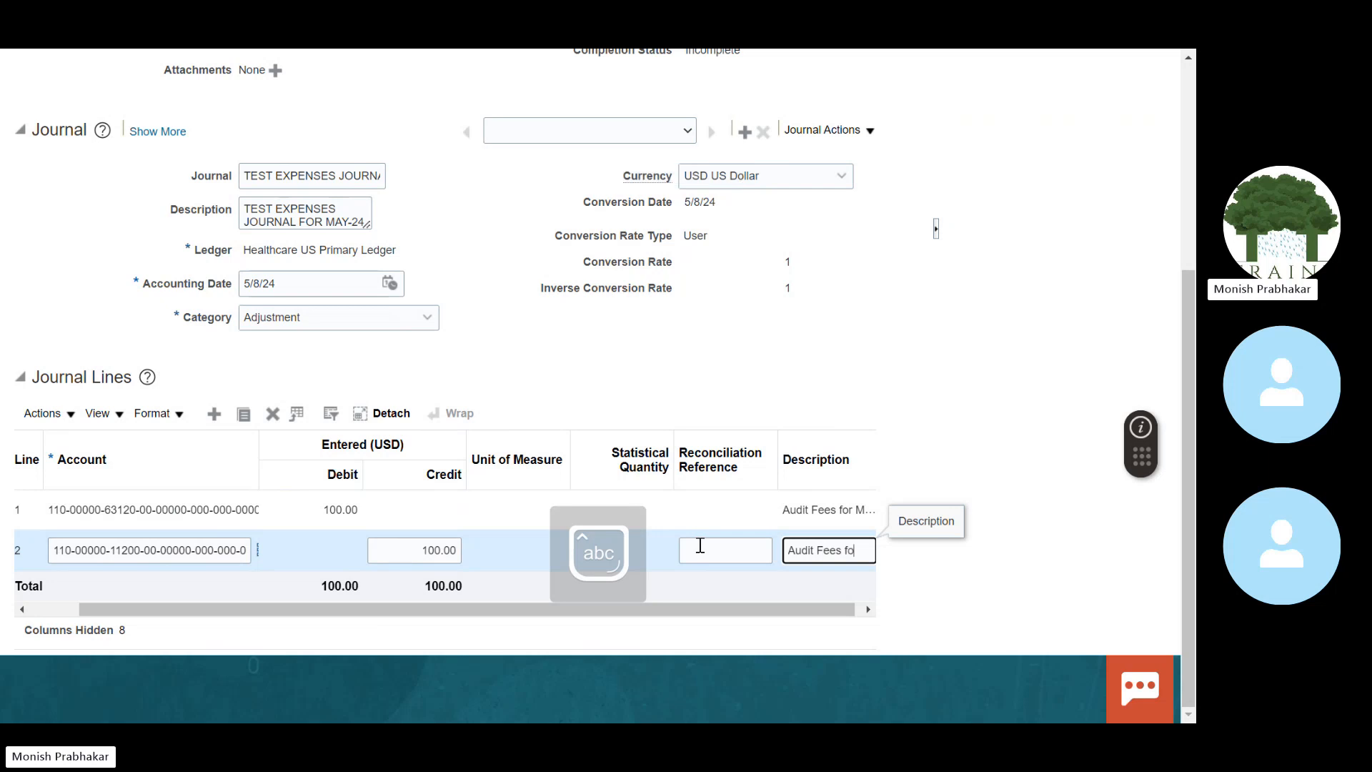
text(r May 2024)
click(432, 618)
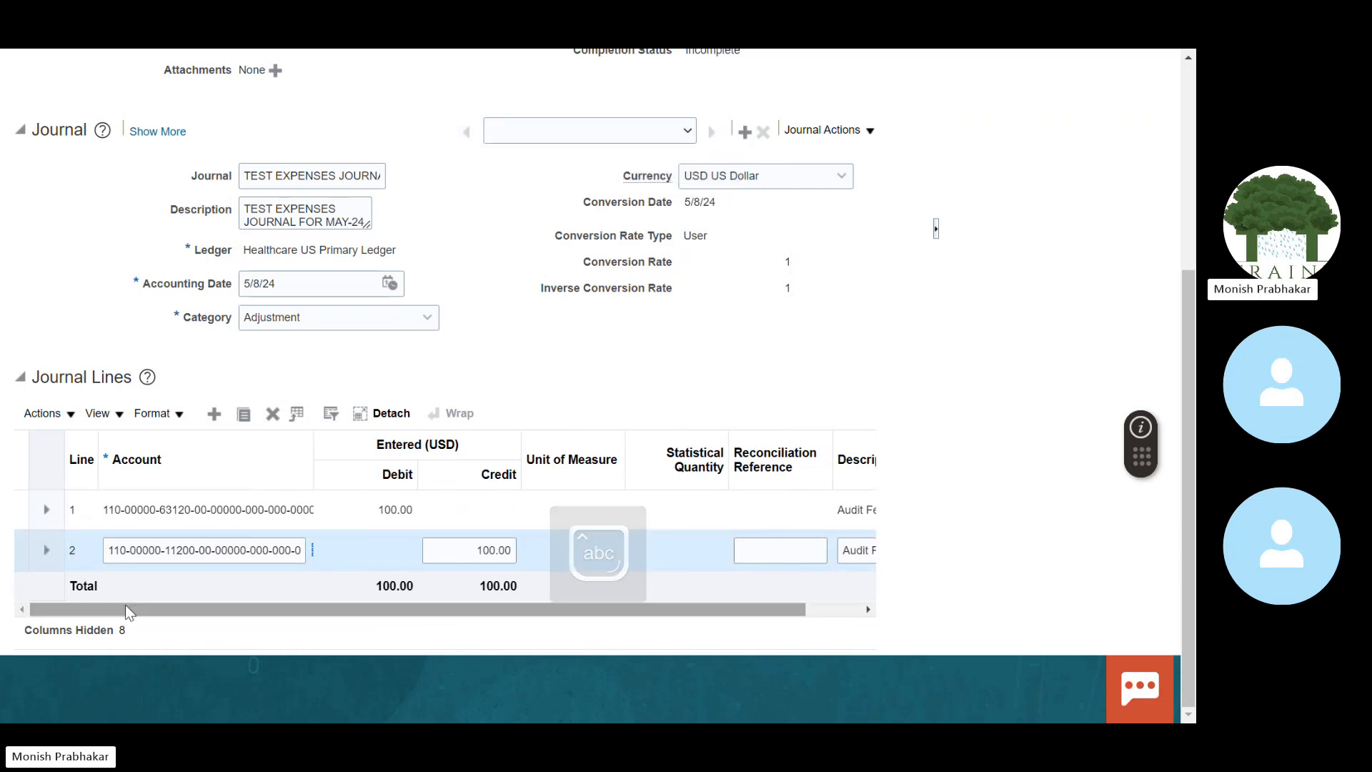
scroll(270, 243, up, 5)
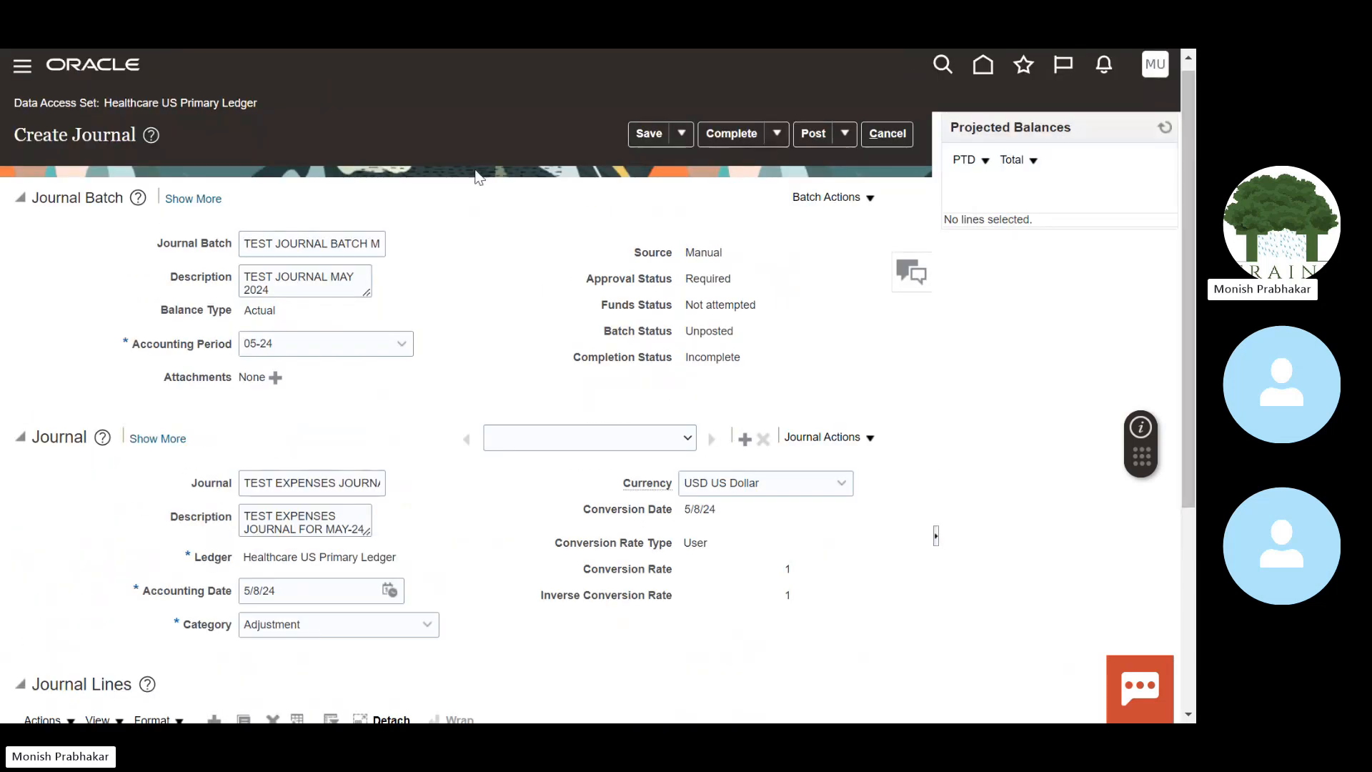
Step: Replace TEST with EXPENSES in the batch name and batch description
click(270, 243)
key(BackSpace)
key(BackSpace)
key(BackSpace)
key(BackSpace)
key(BackSpace)
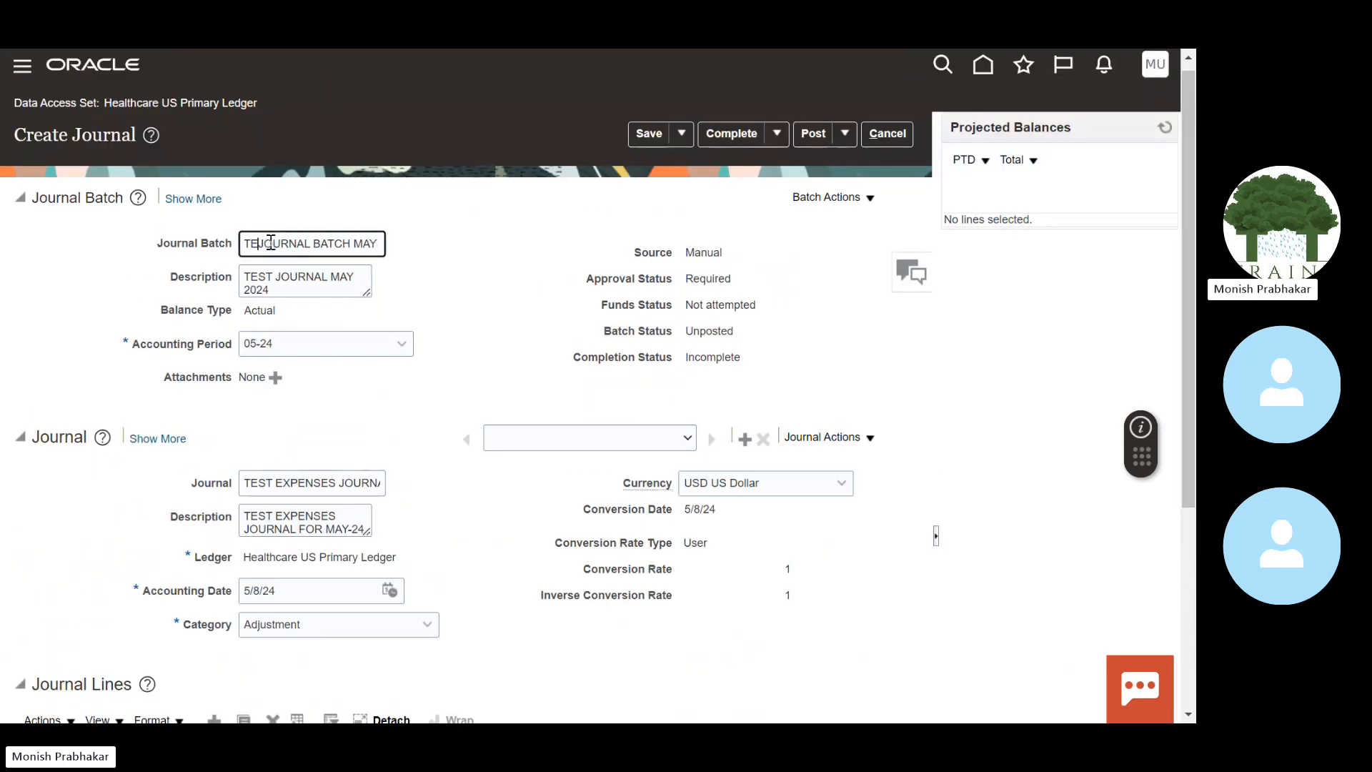
text(e)
key(BackSpace)
key(Caps_Lock)
text(EXPENSES)
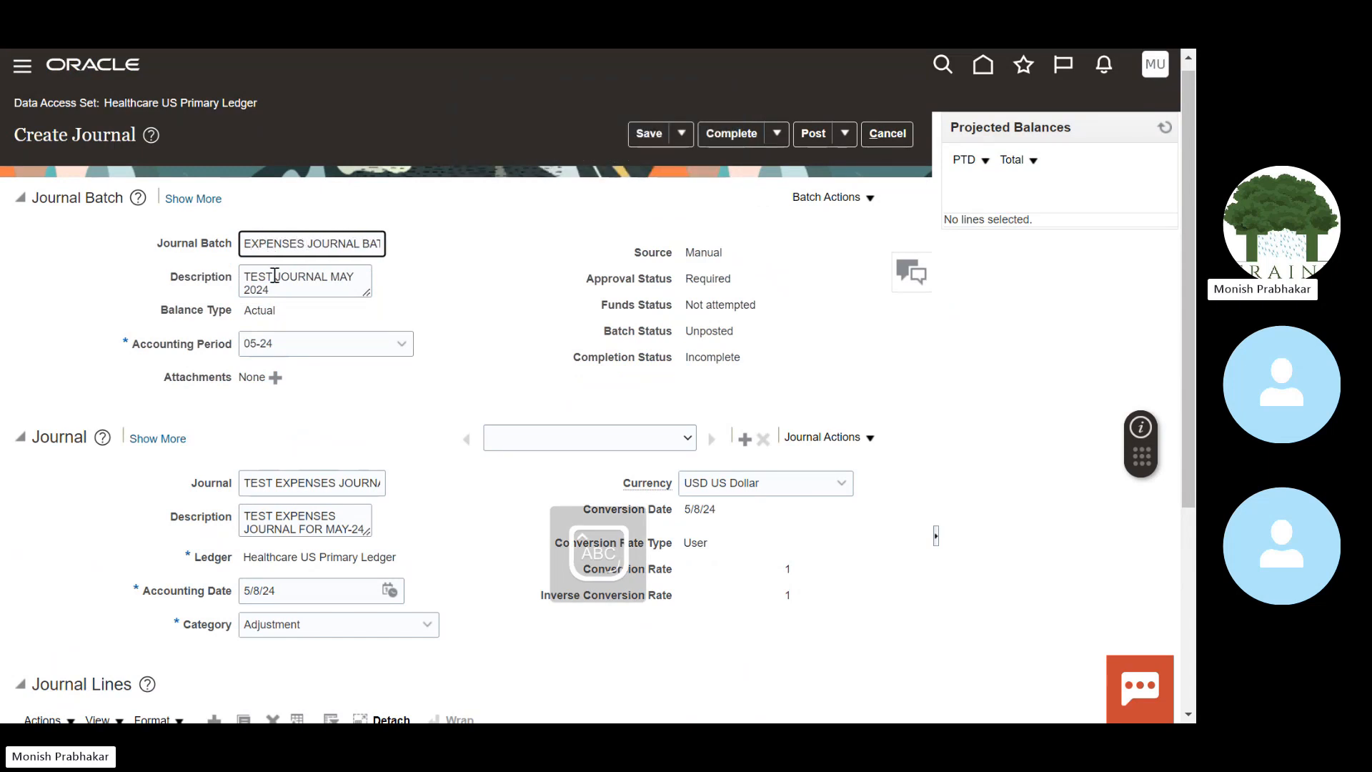
click(276, 276)
key(BackSpace)
key(BackSpace)
key(BackSpace)
key(BackSpace)
key(BackSpace)
text(E)
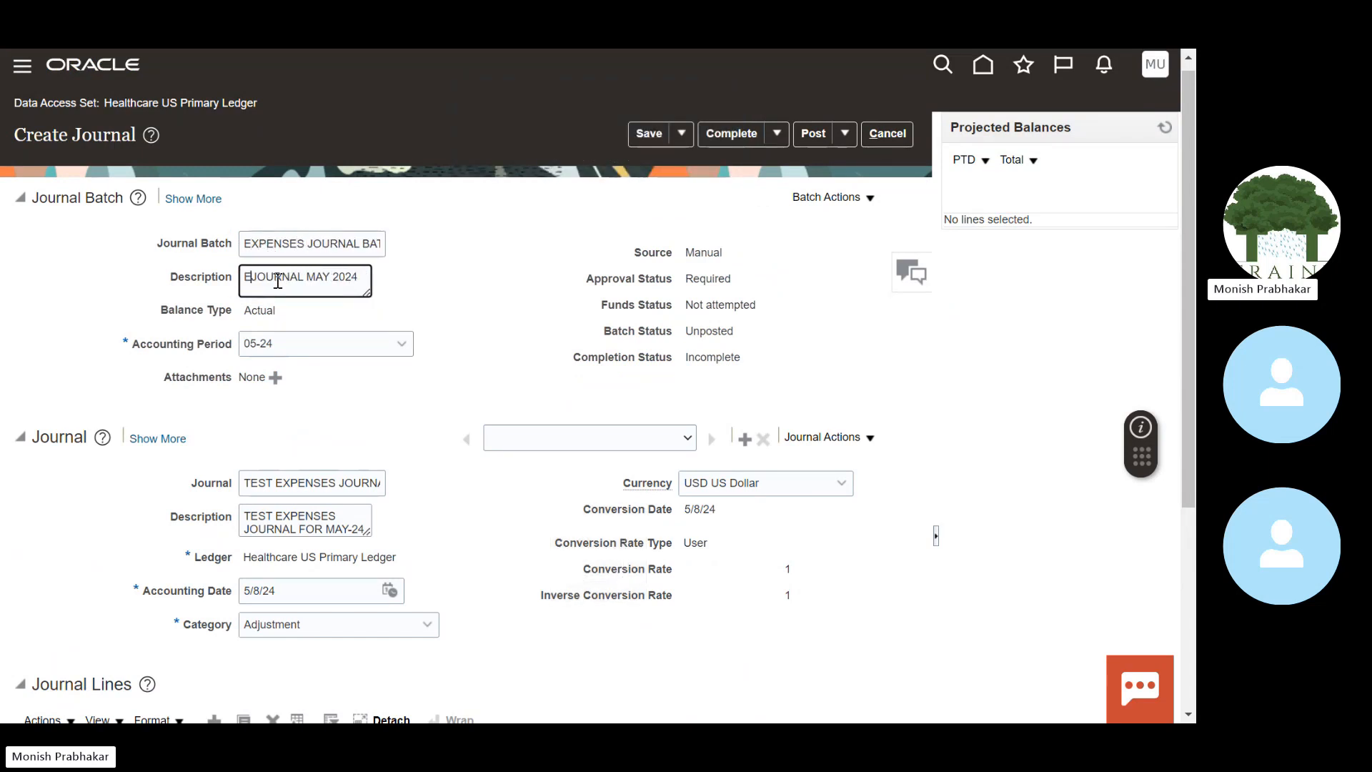
text(XPENSES)
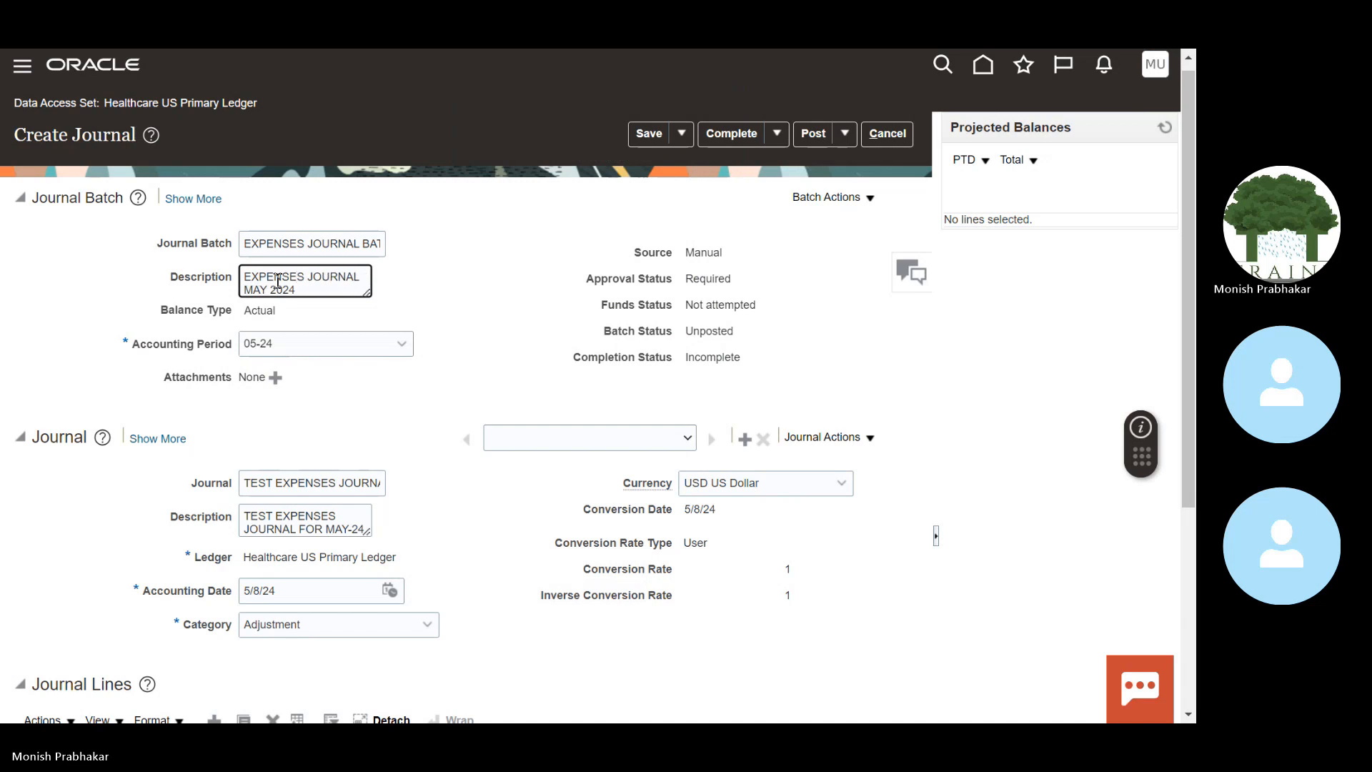
Step: Replace TEST with AUDIT in the journal name and description, giving AUDIT EXPENSES JOURNAL FOR MAY-24
double_click(256, 483)
key(BackSpace)
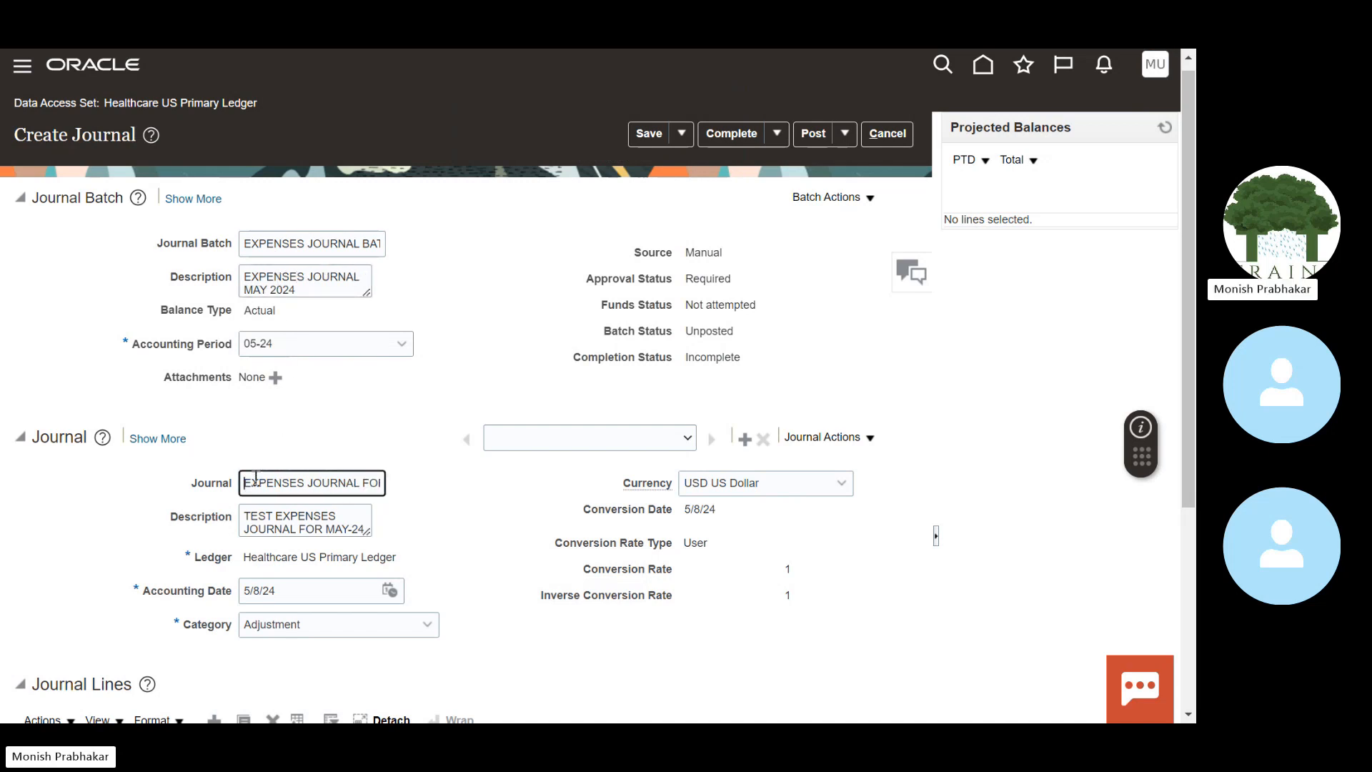
text(AUDIT)
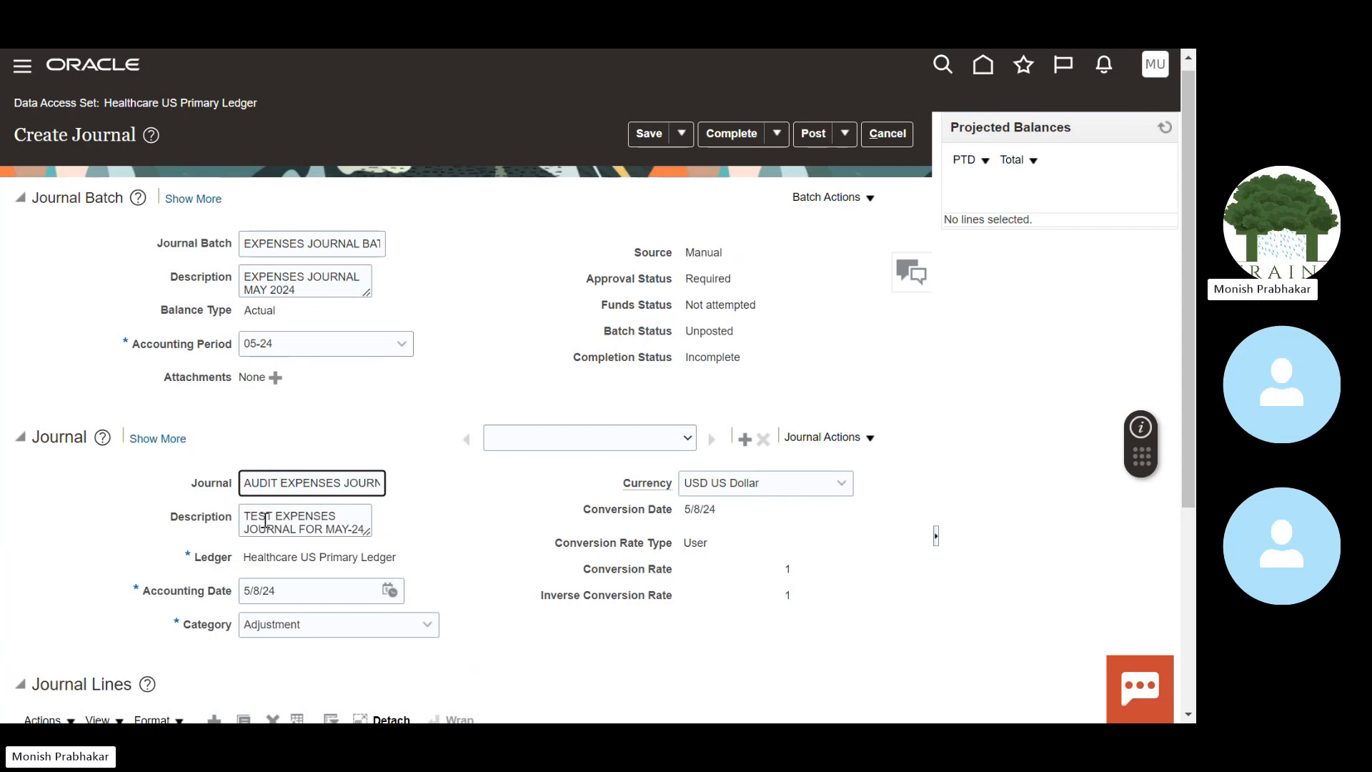
double_click(256, 515)
key(BackSpace)
text(AUDIT)
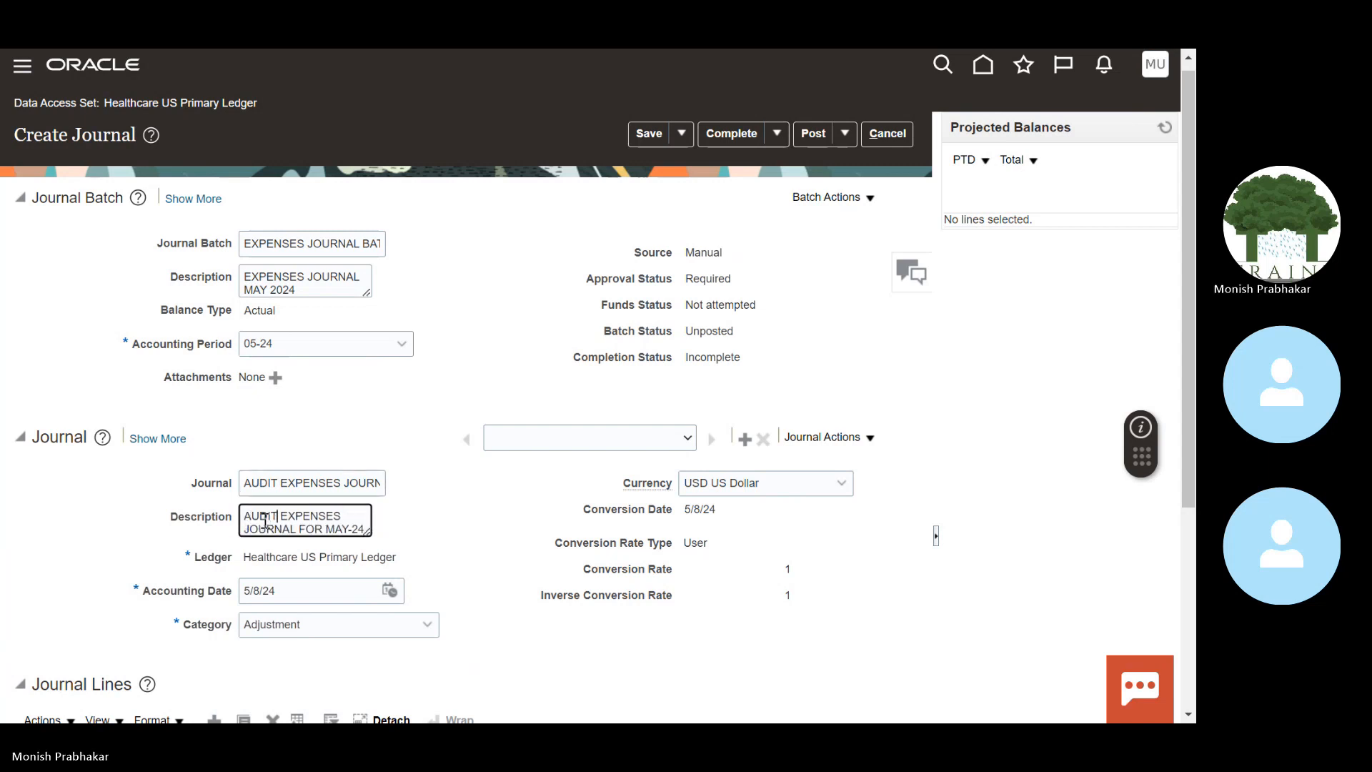
scroll(1184, 280, down, 4)
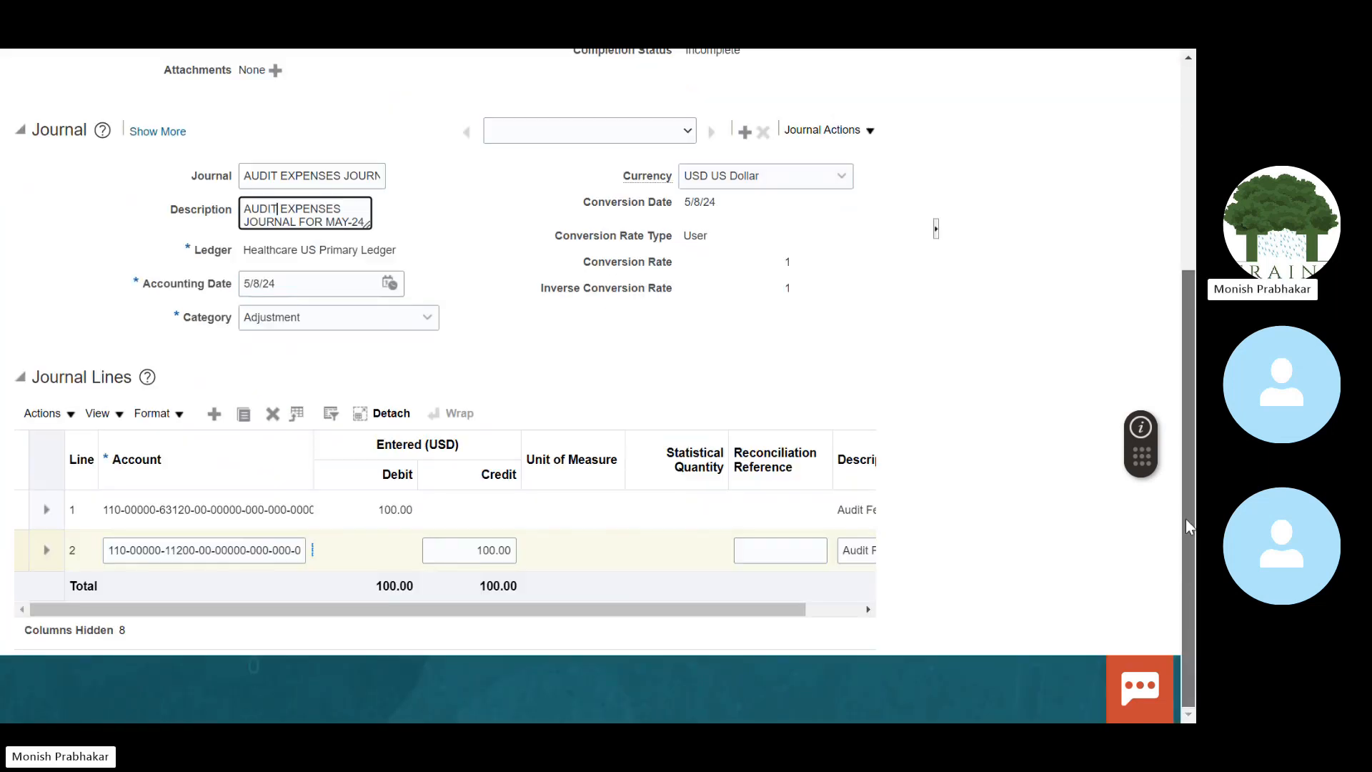
scroll(1184, 280, up, 5)
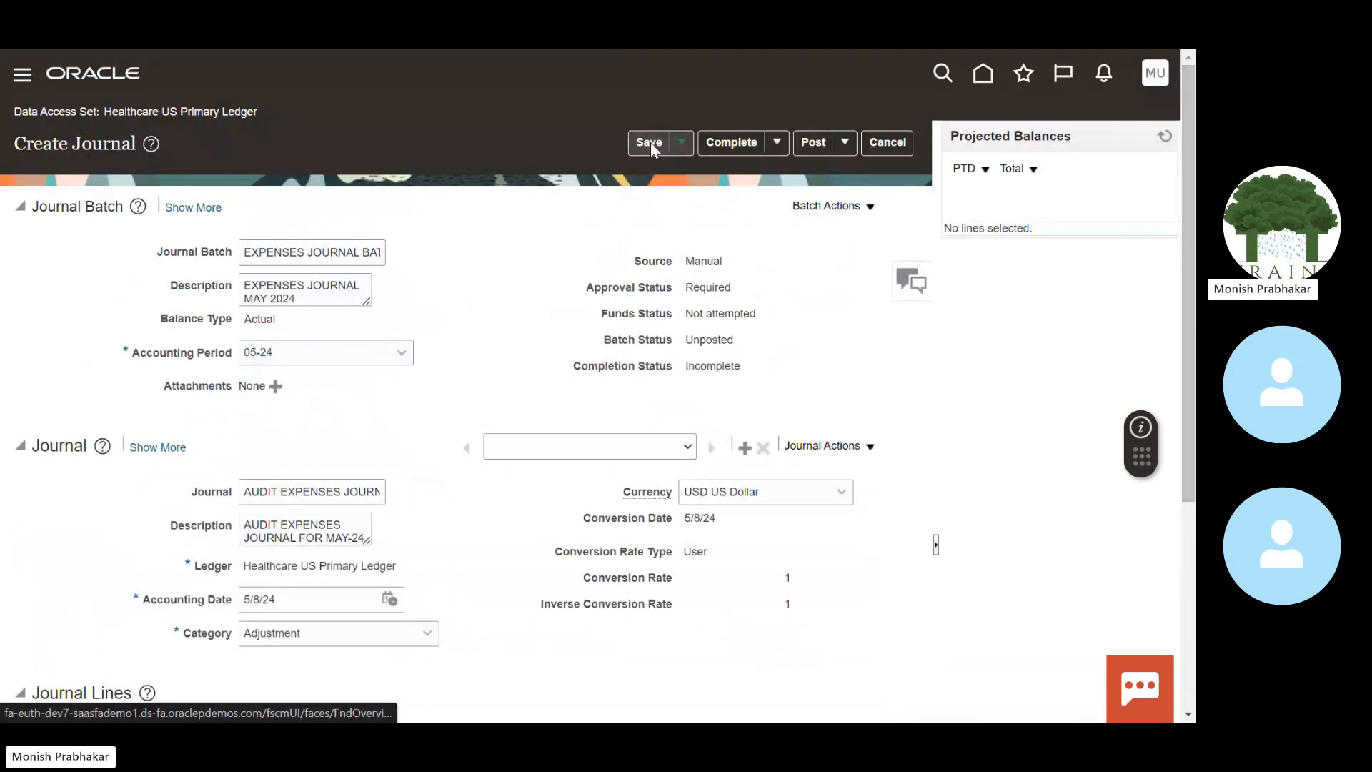
Step: Save the batch and check the list of journals it holds
click(650, 142)
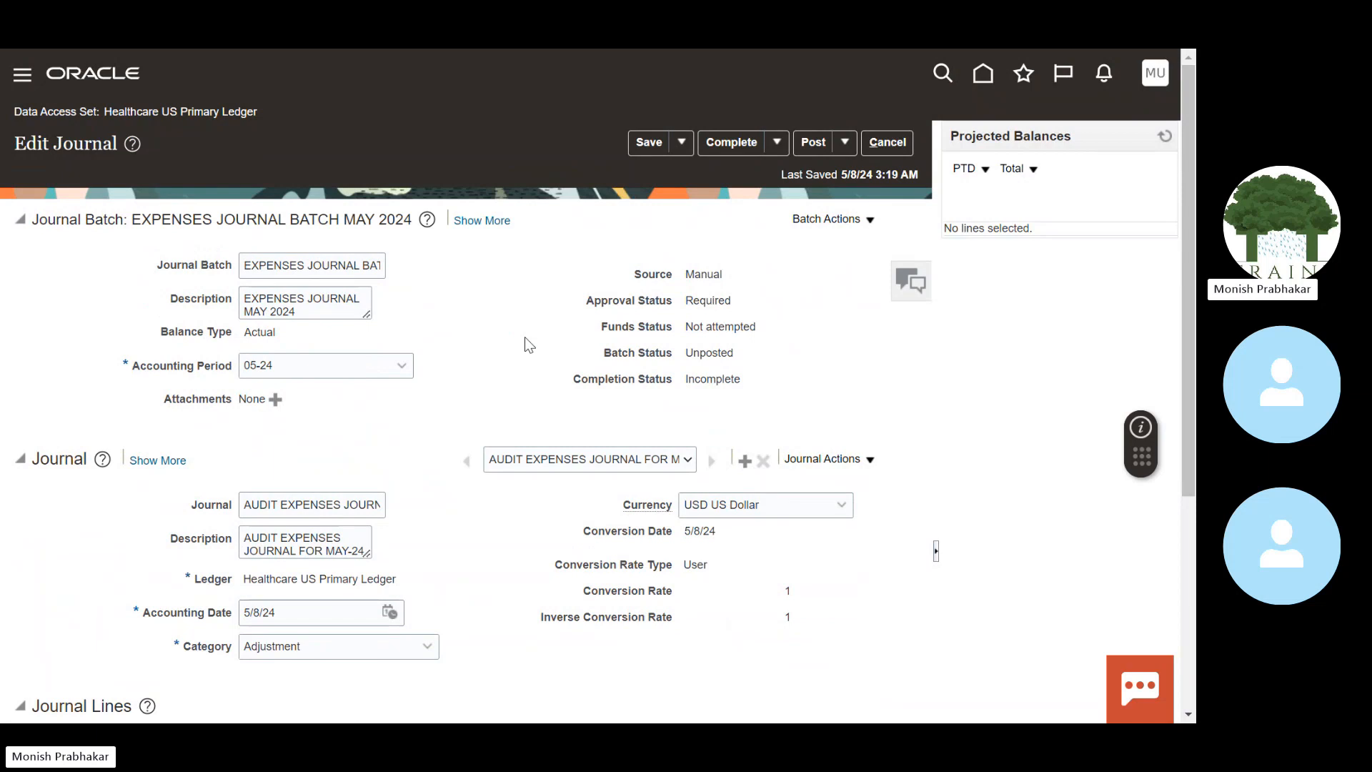
click(529, 461)
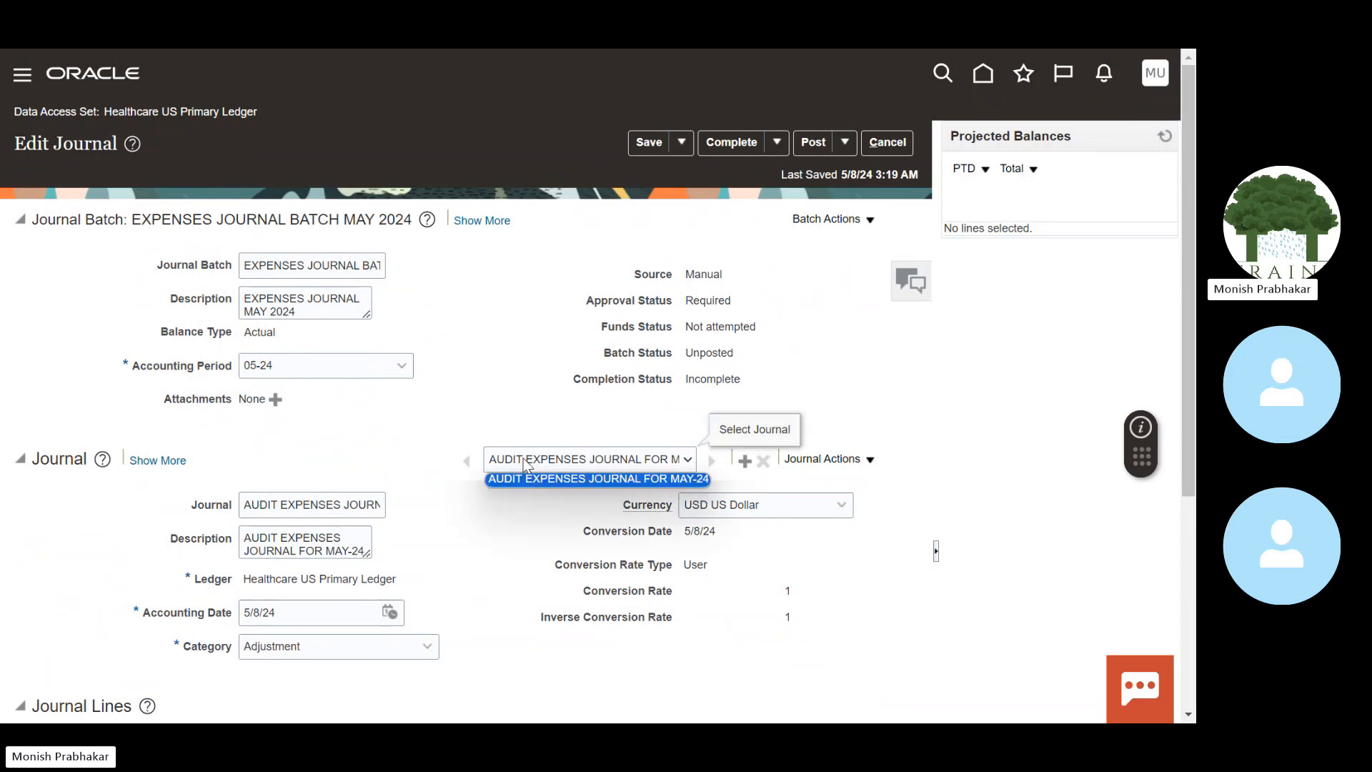
click(526, 465)
click(525, 464)
Step: Add a new journal named RENT EXPENSES FOR MAY 2024, copying the name into its description
click(616, 463)
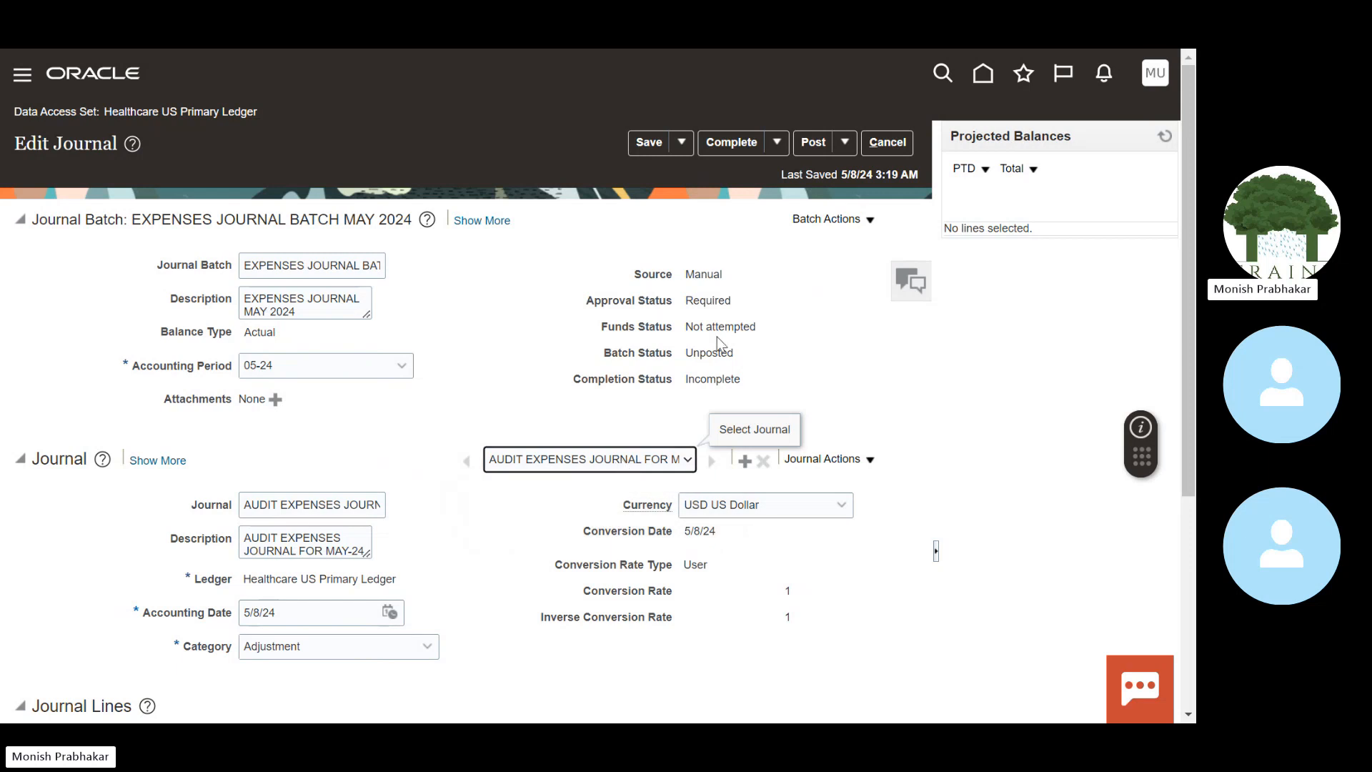
click(744, 465)
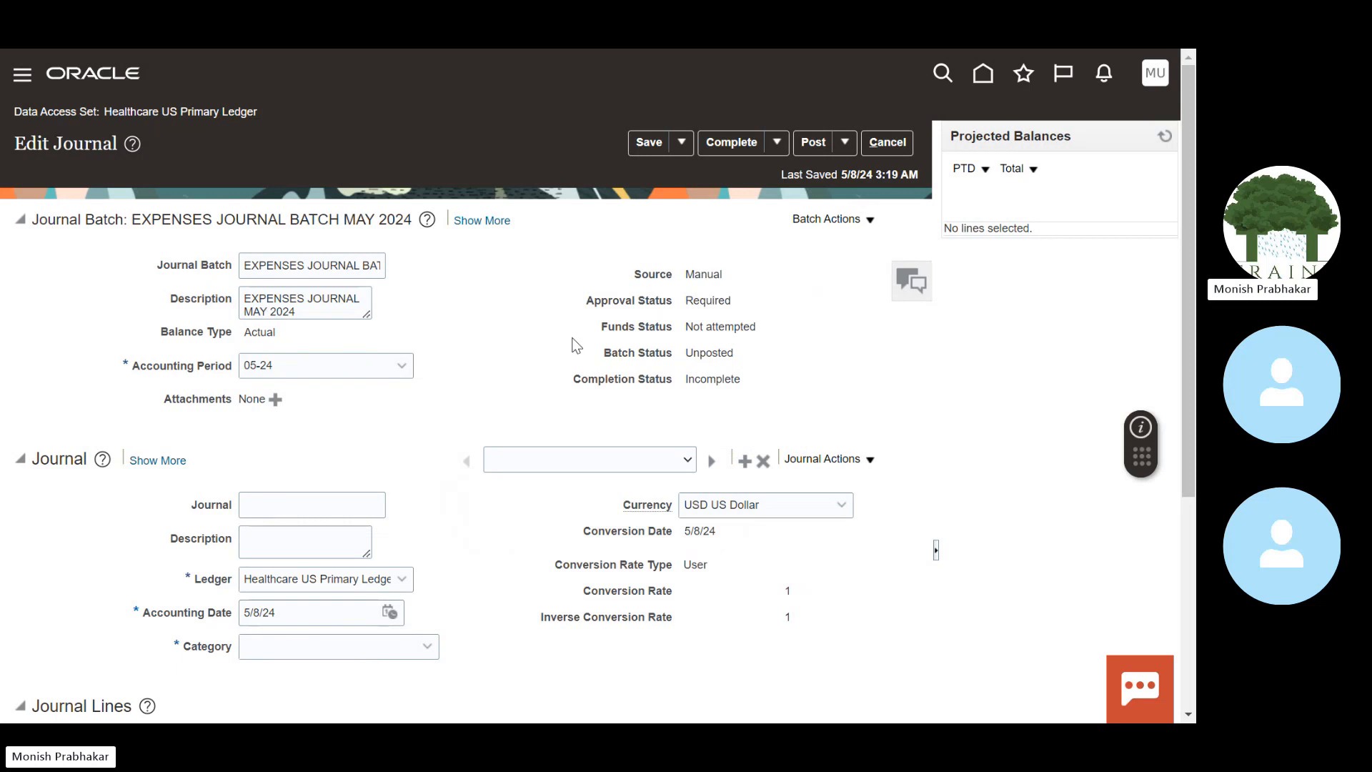
click(312, 496)
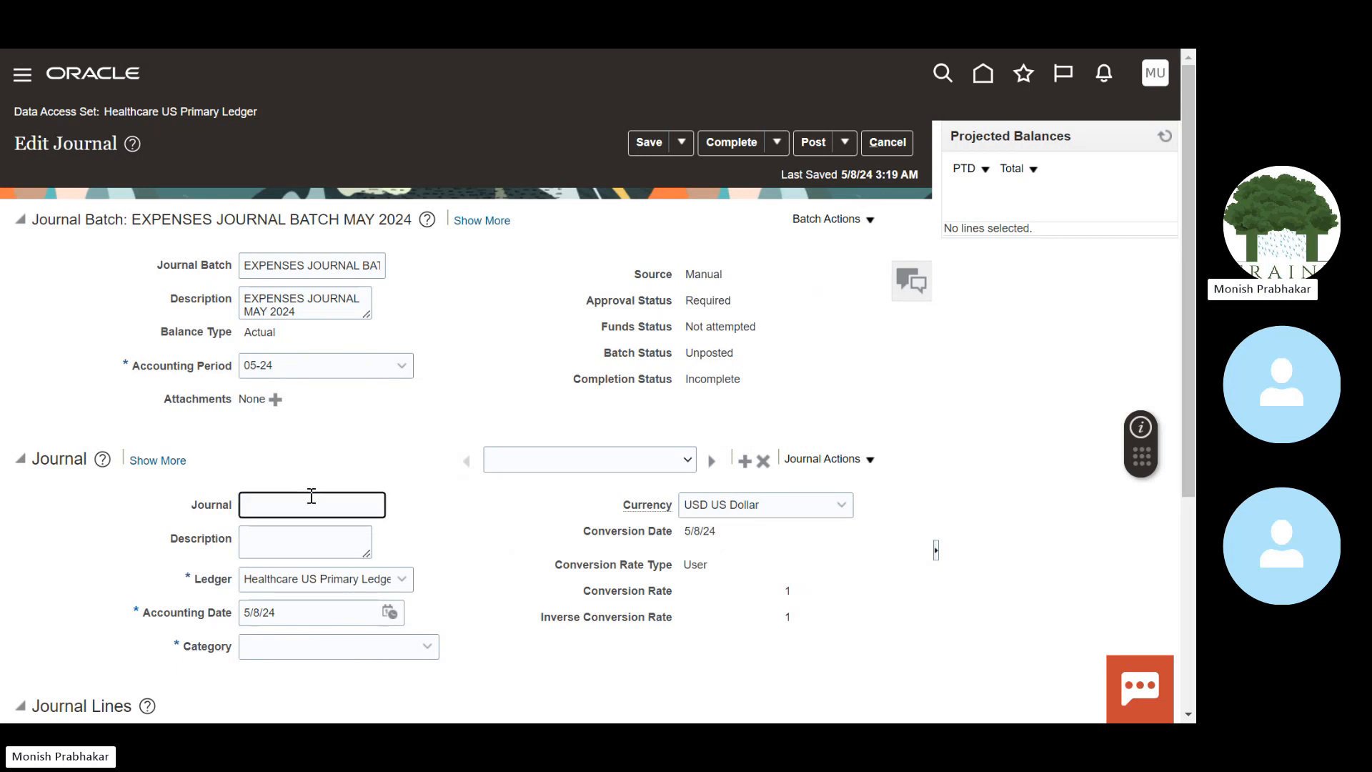
text(RENT E)
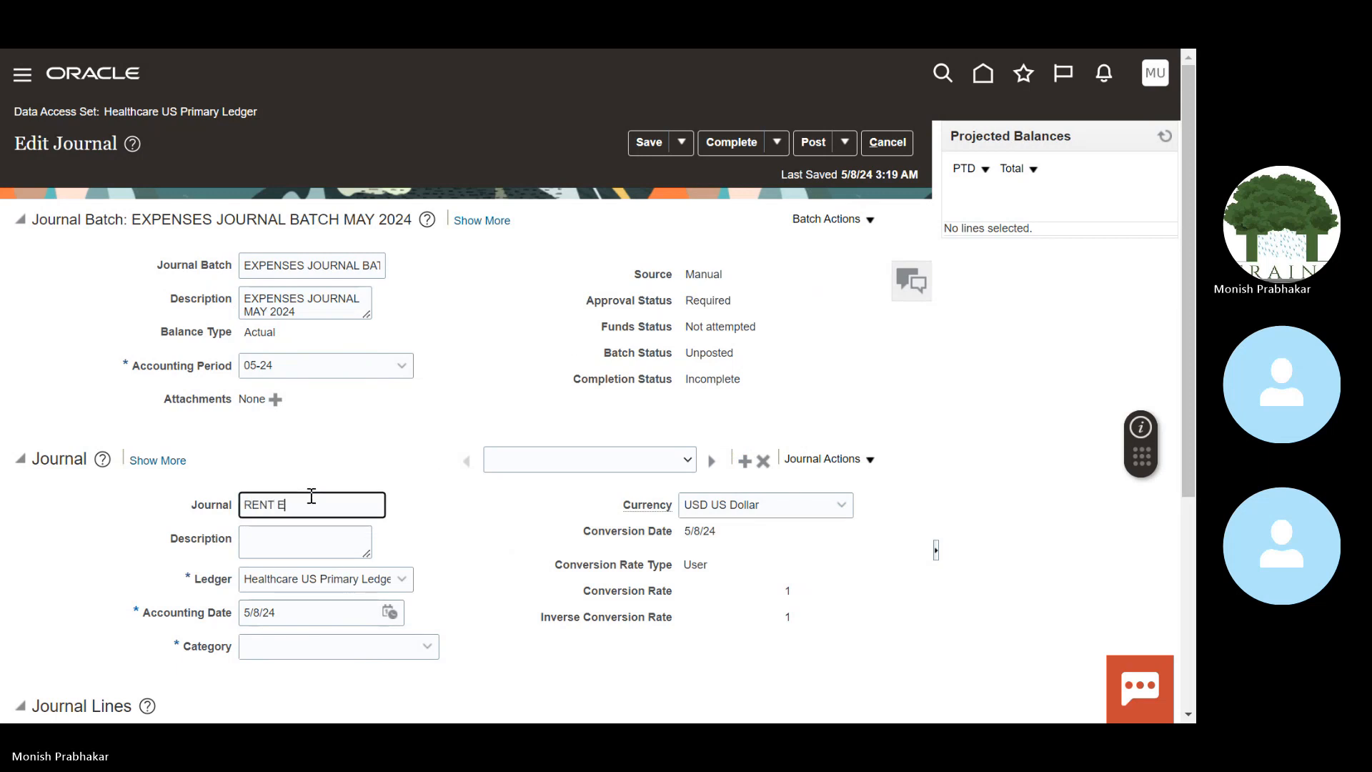
text(XPENSES FOR MAY 2024)
key(Tab)
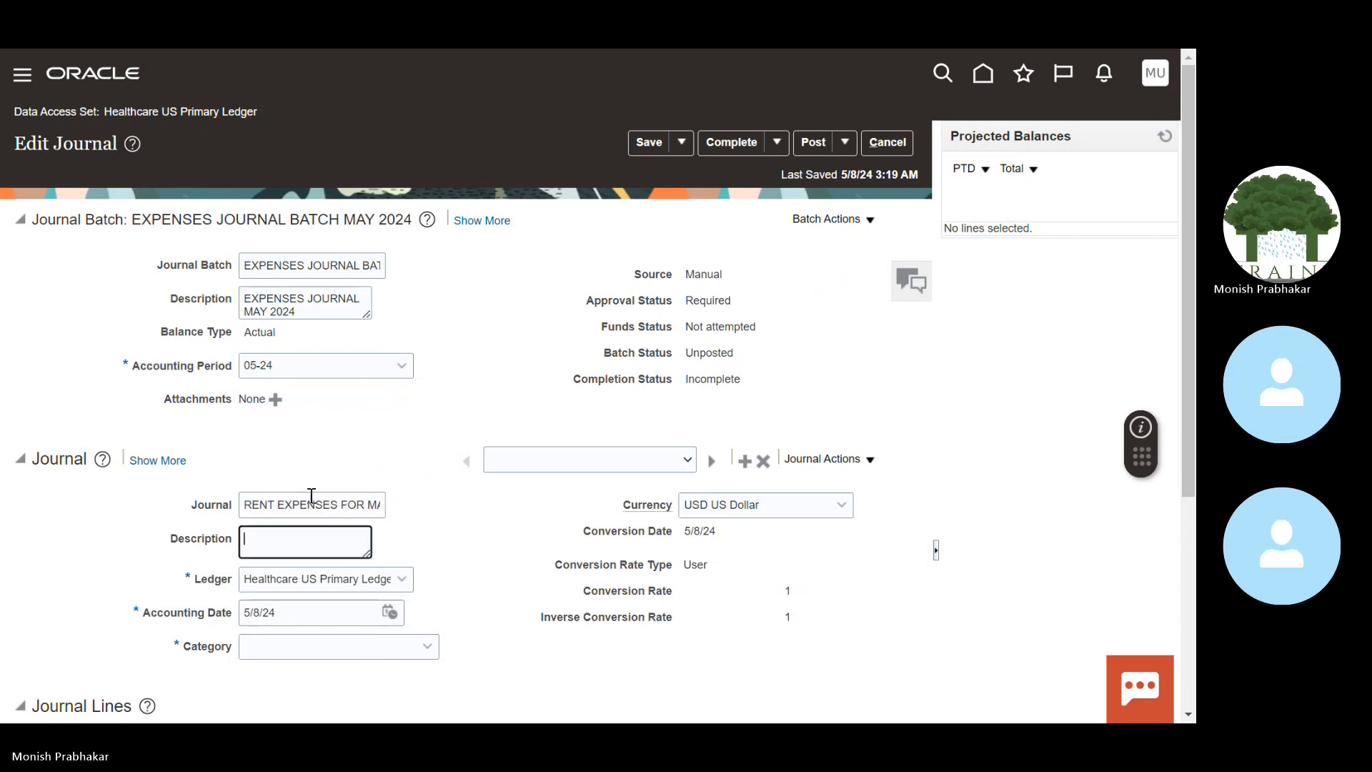
key(shift+Tab)
key(Tab)
drag(245, 511, 427, 510)
key(ctrl+c)
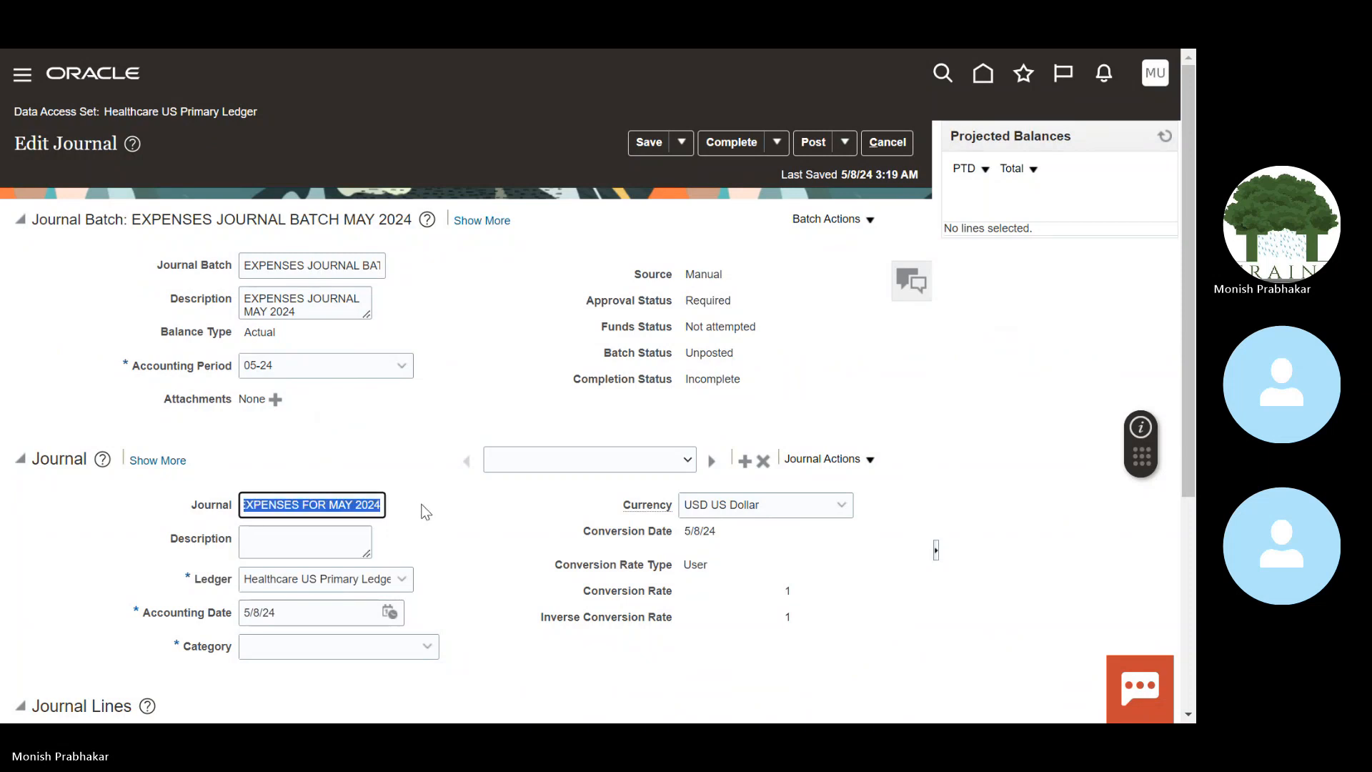
click(341, 530)
key(ctrl+v)
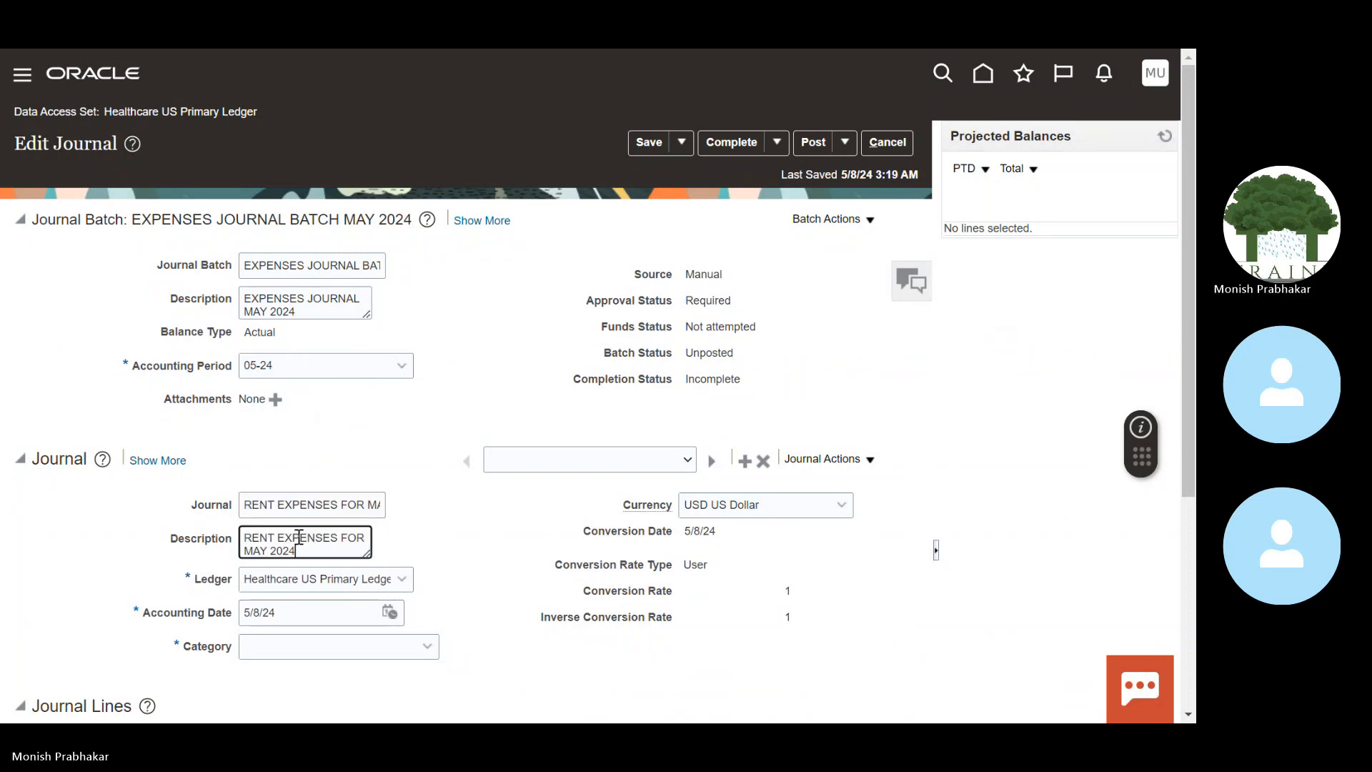
Step: Set the rent journal's category to Adjustment and check the batch's journal list
scroll(1189, 303, down, 3)
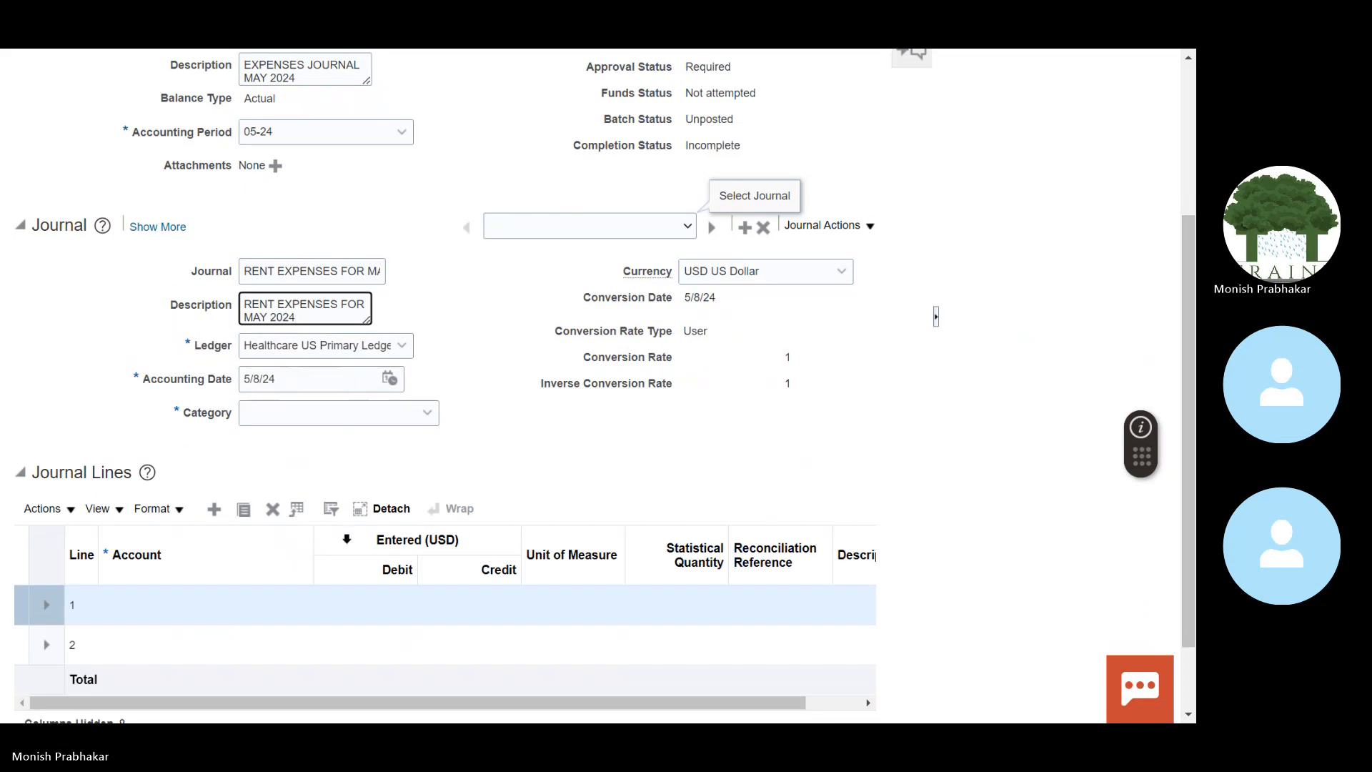
click(155, 612)
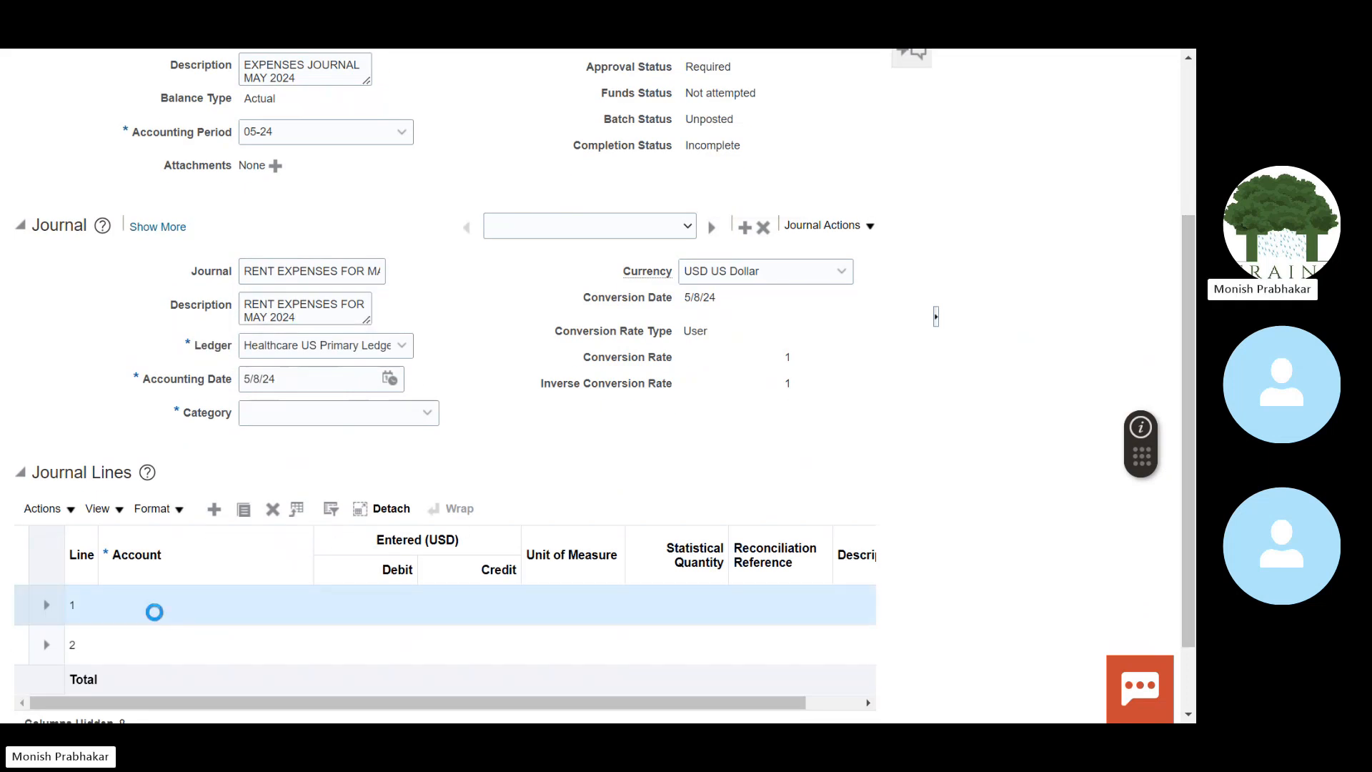
click(395, 414)
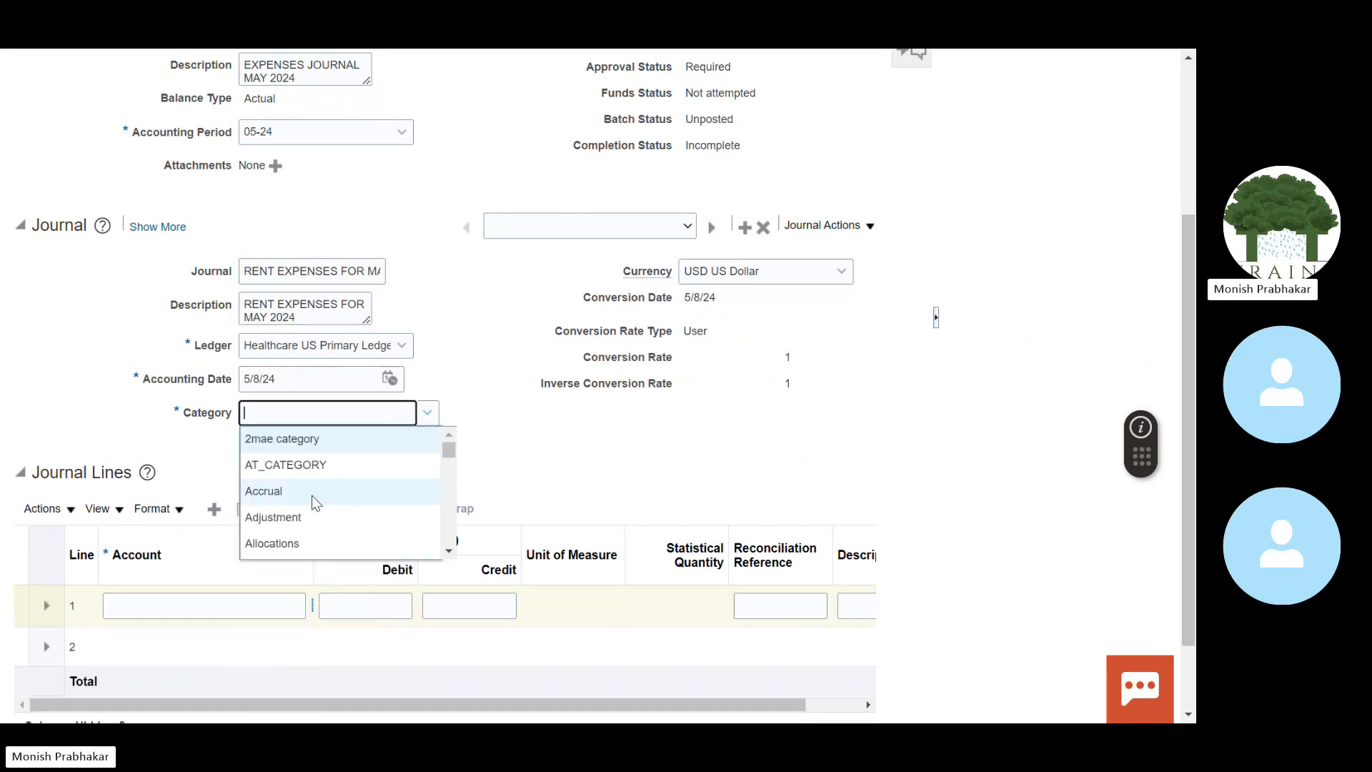
click(316, 516)
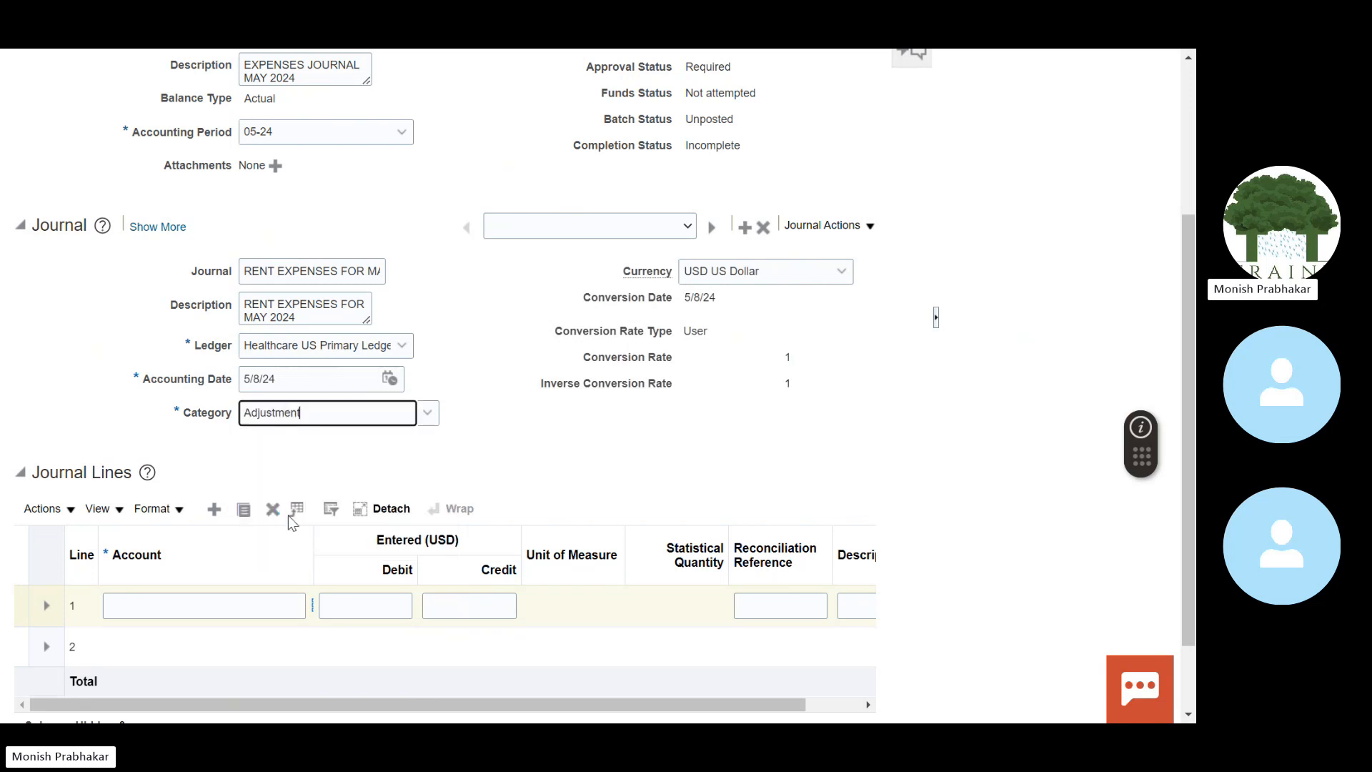
scroll(1189, 322, up, 1)
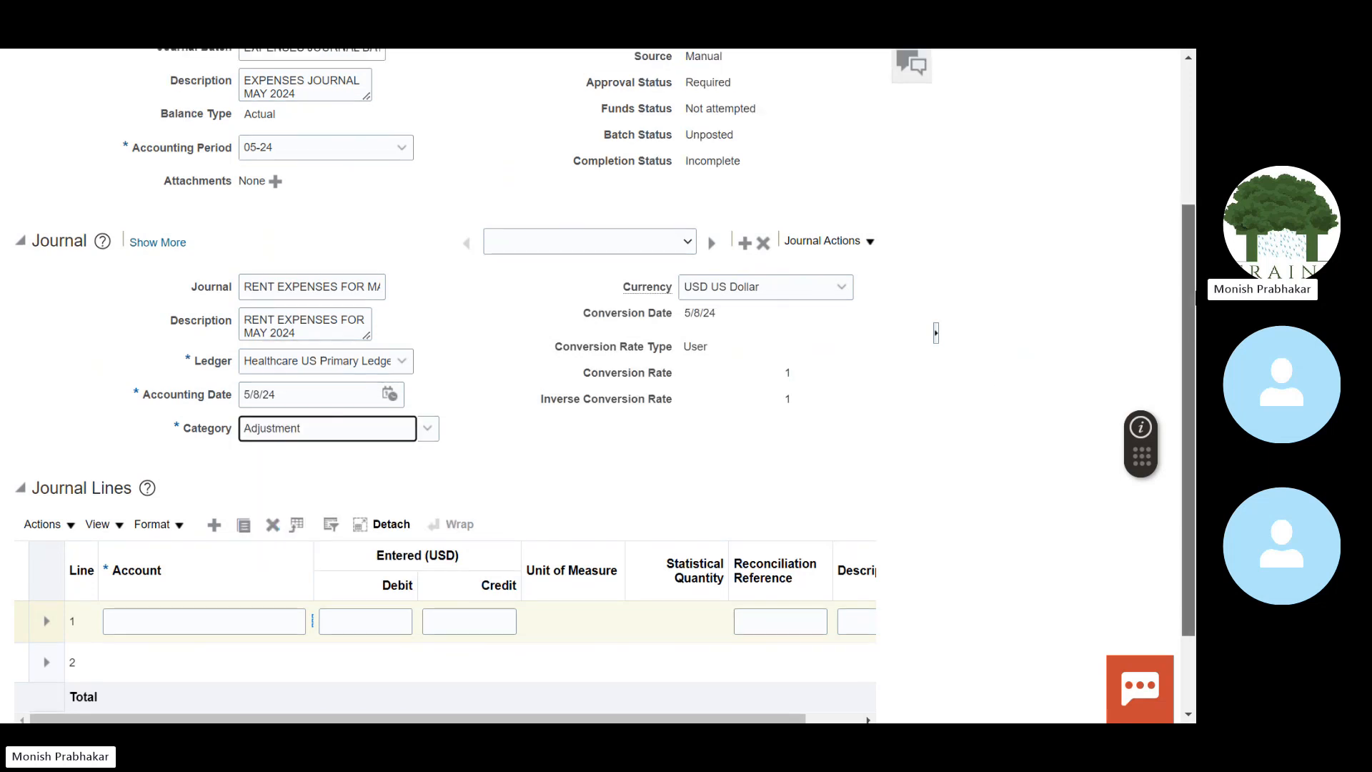
scroll(1189, 322, up, 3)
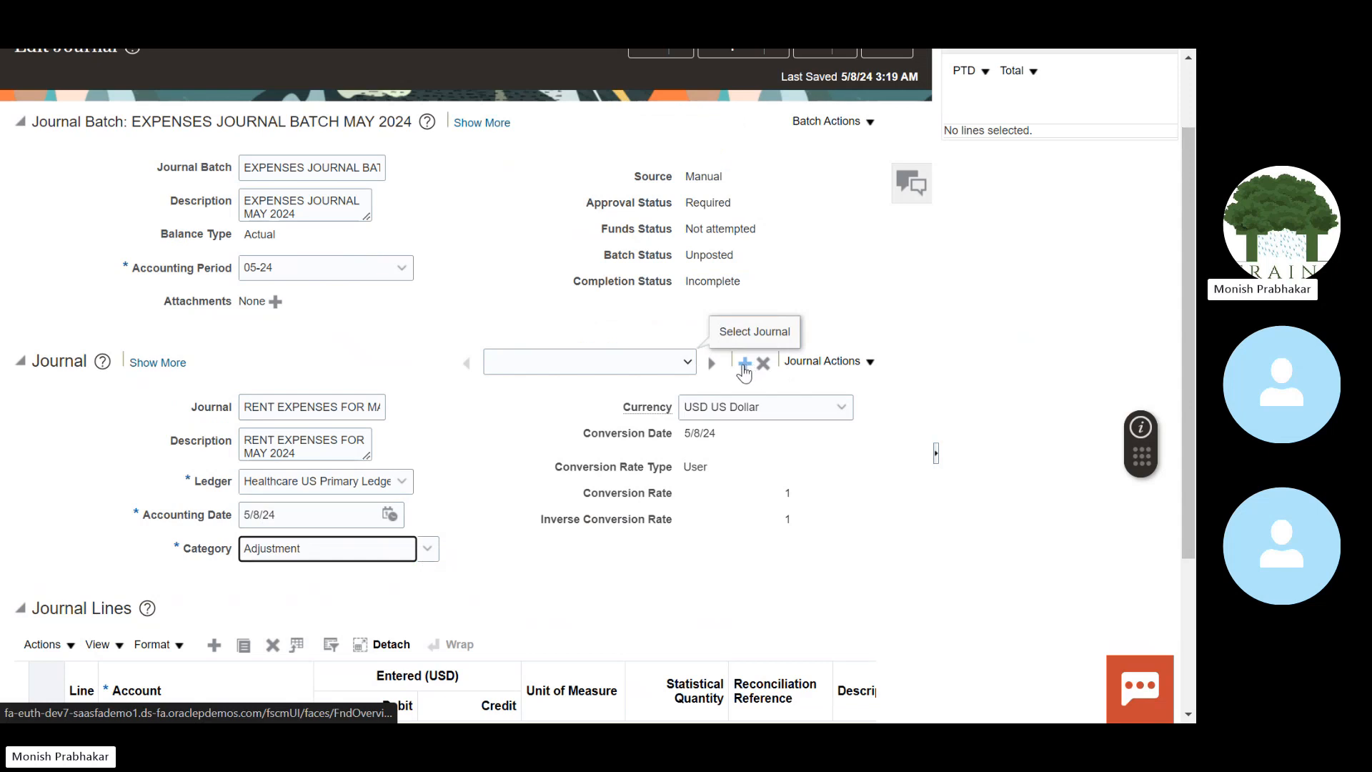
click(668, 370)
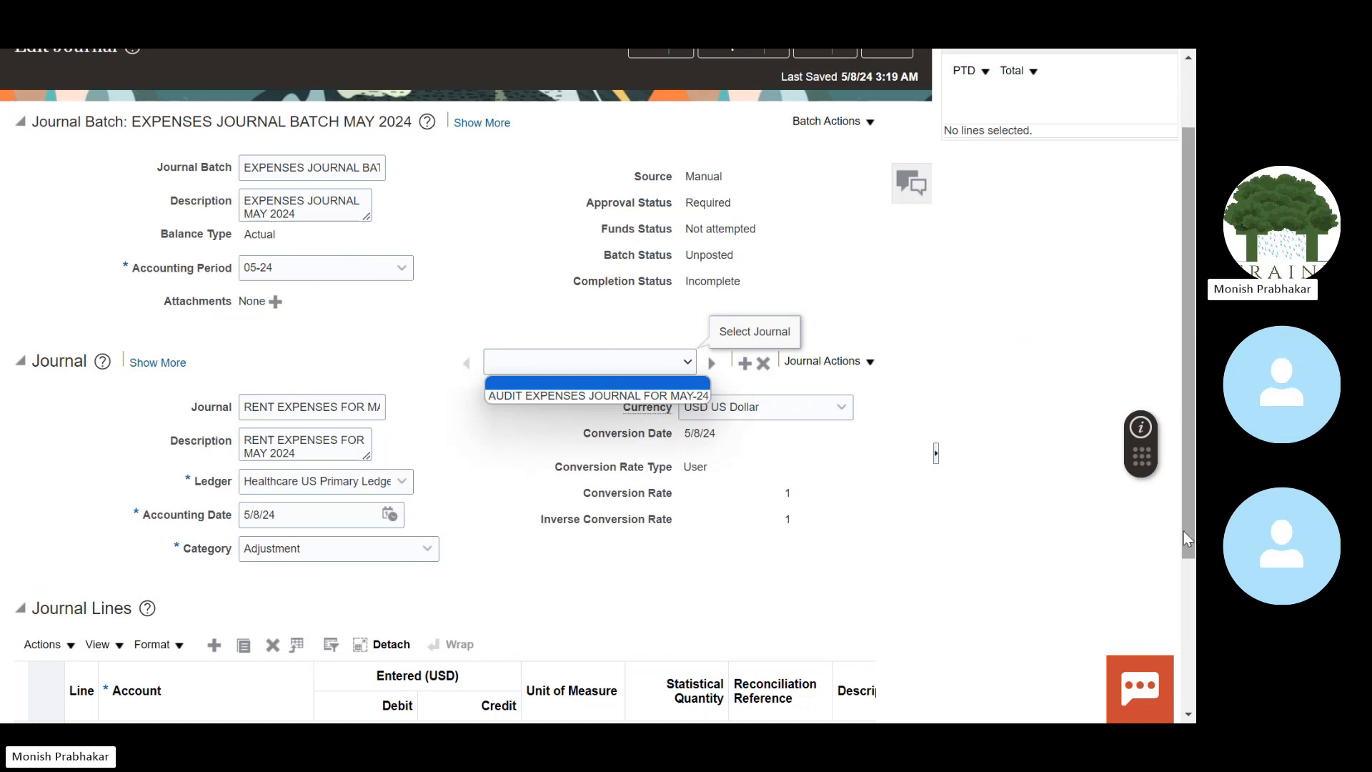
drag(1184, 530, 1187, 664)
Step: Set rent line 1's account to 64400 Rent by searching account values starting with 6
click(179, 544)
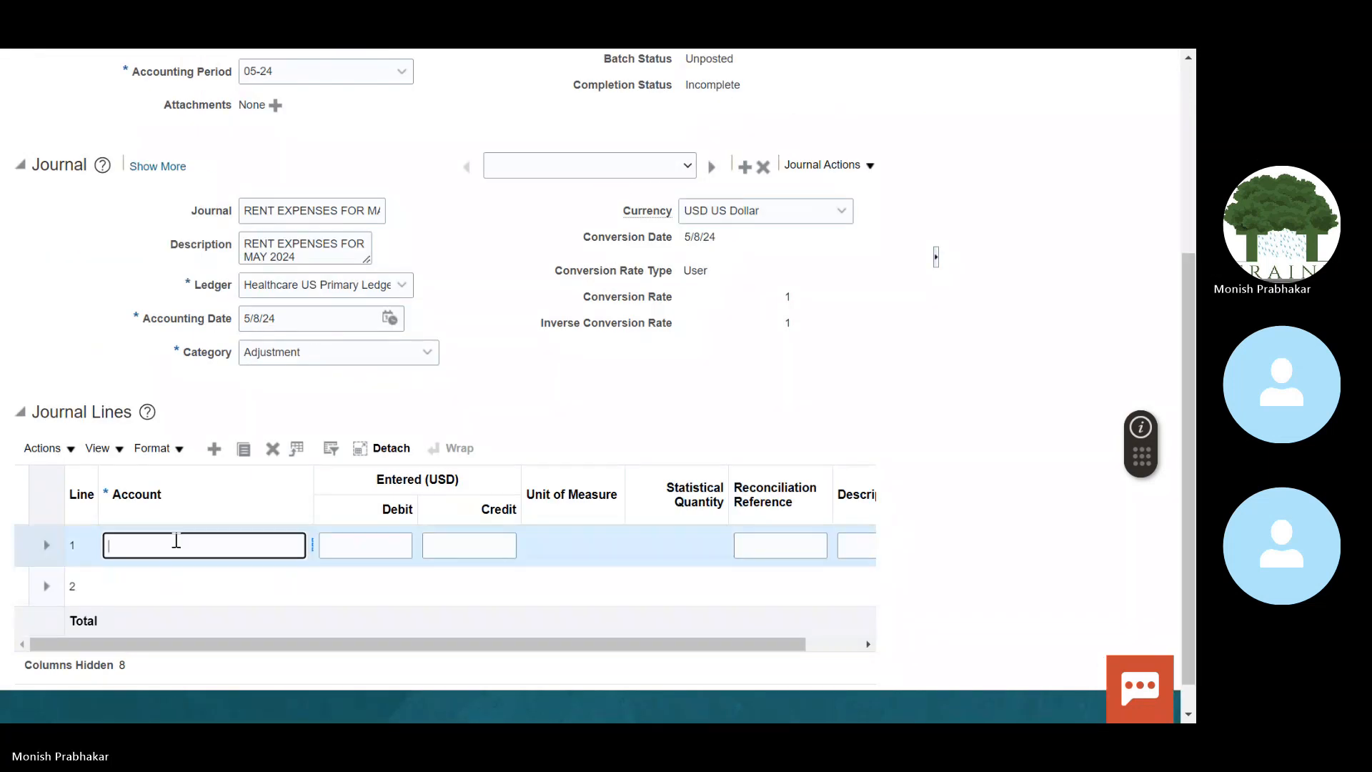
click(311, 546)
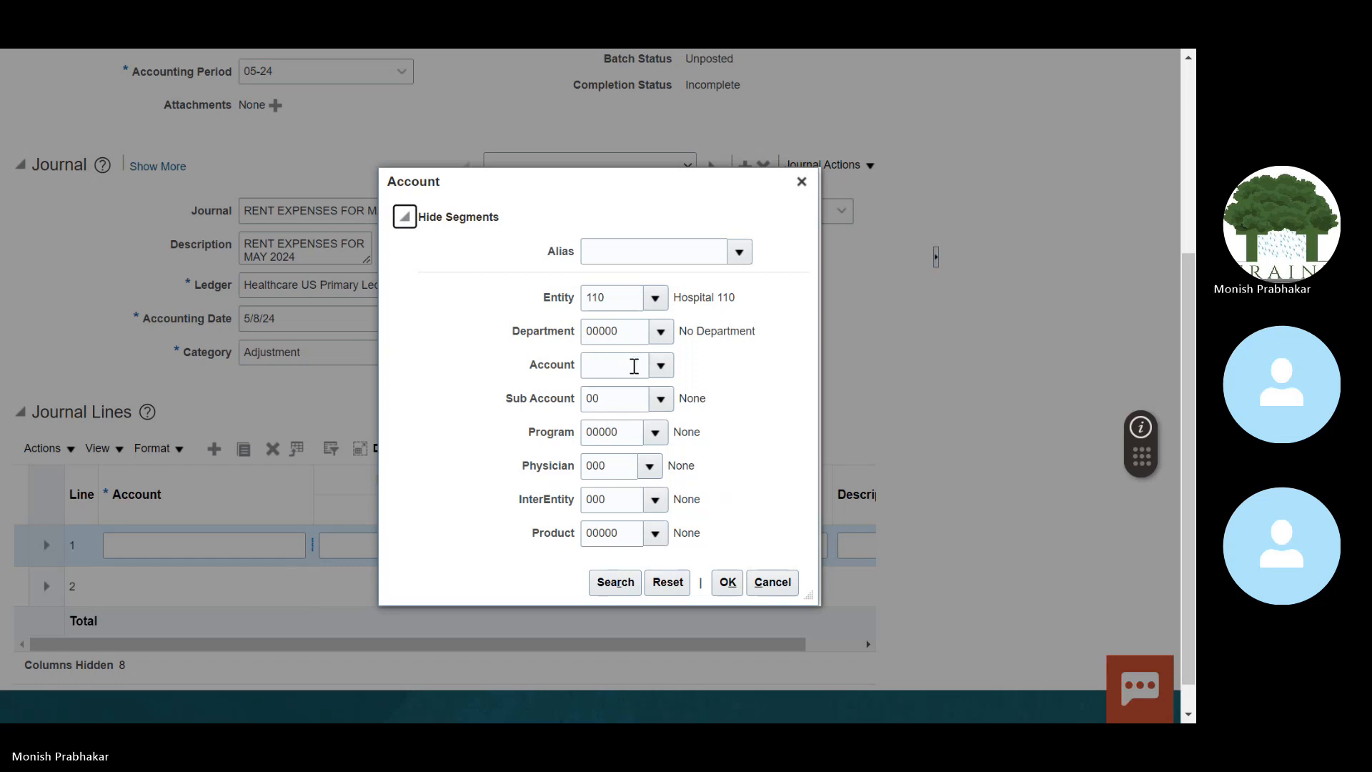
click(661, 366)
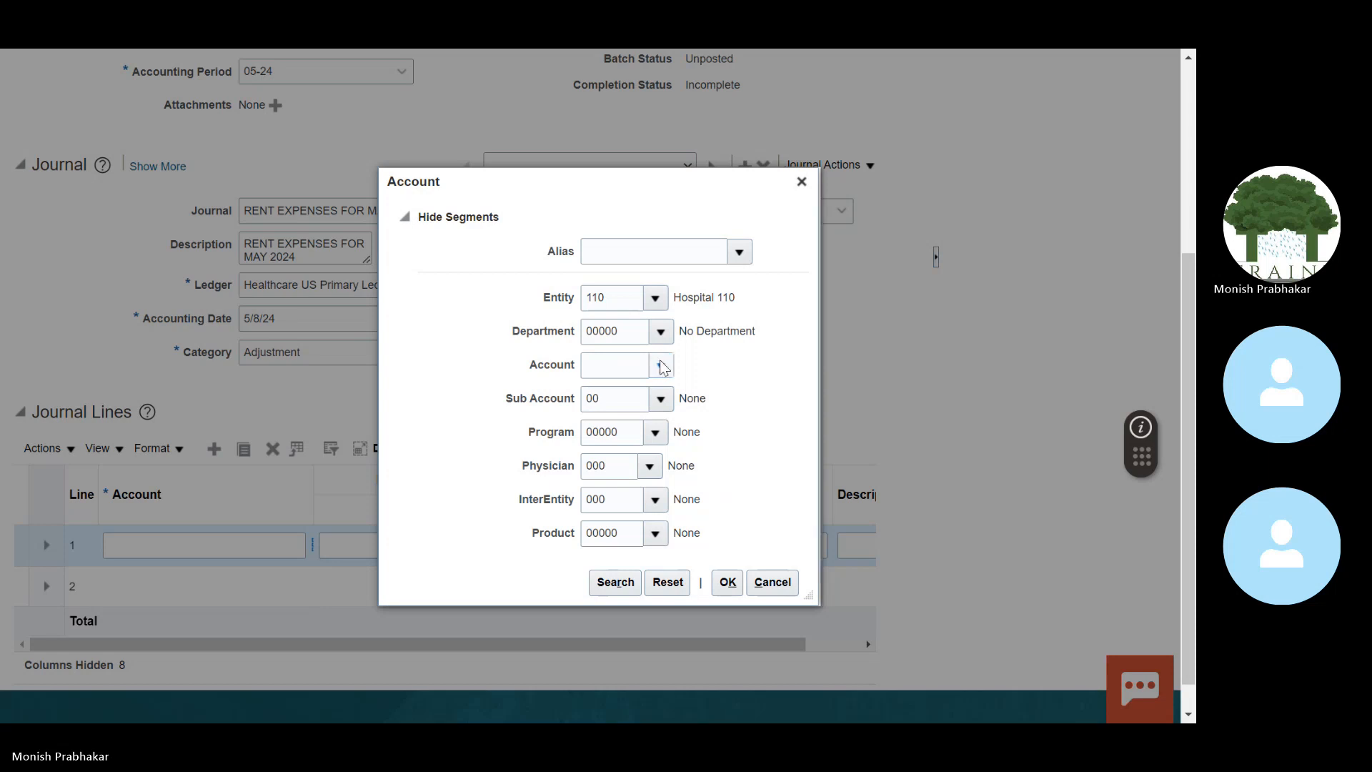
click(606, 666)
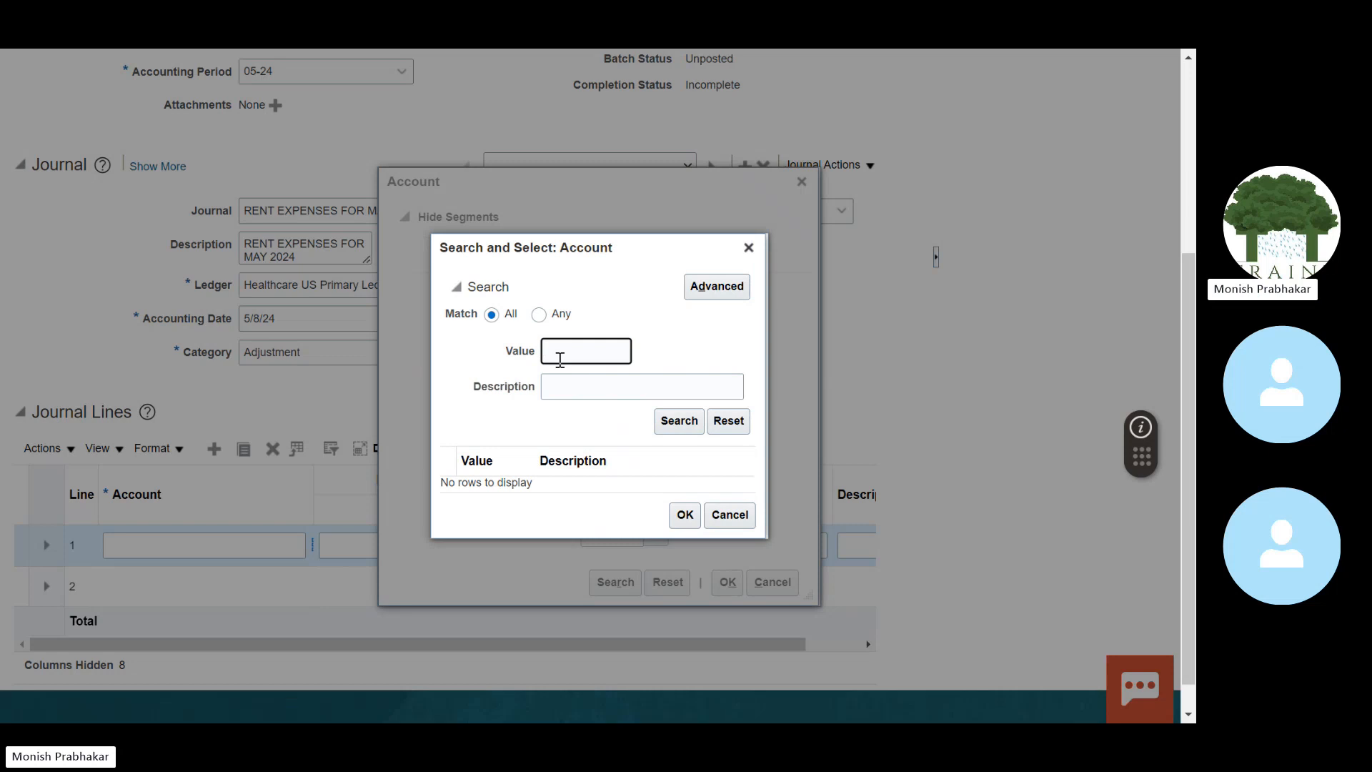
key(Tab)
click(568, 356)
text(6)
key(Return)
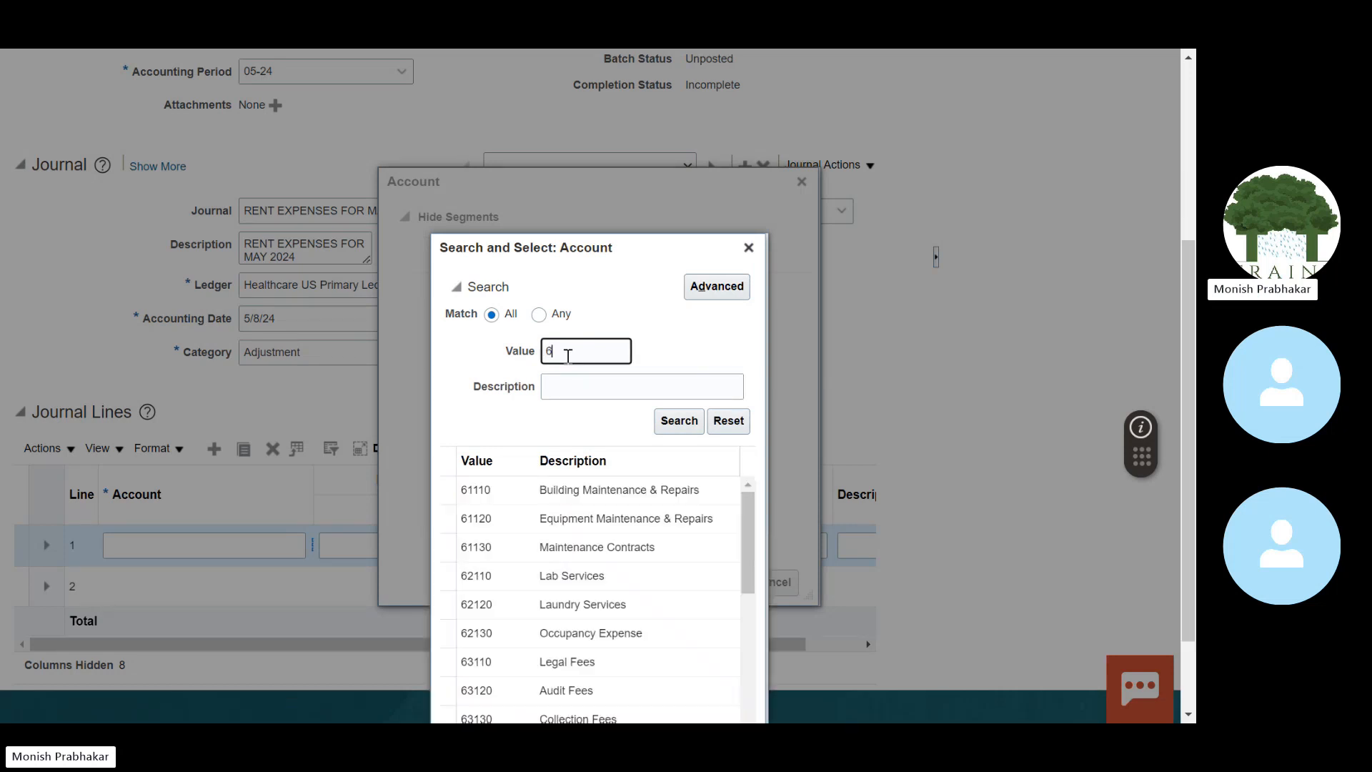
drag(747, 425, 746, 545)
scroll(744, 545, down, 1)
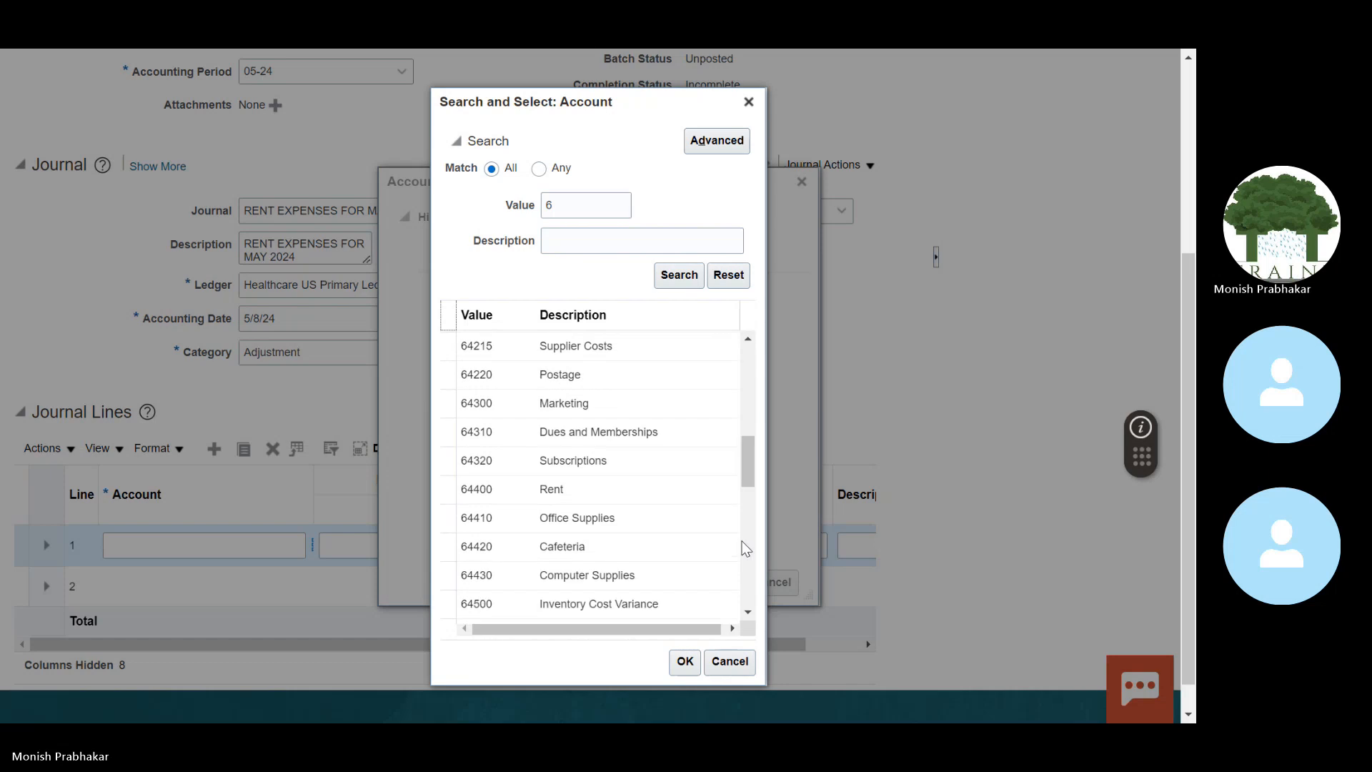
click(610, 489)
click(685, 662)
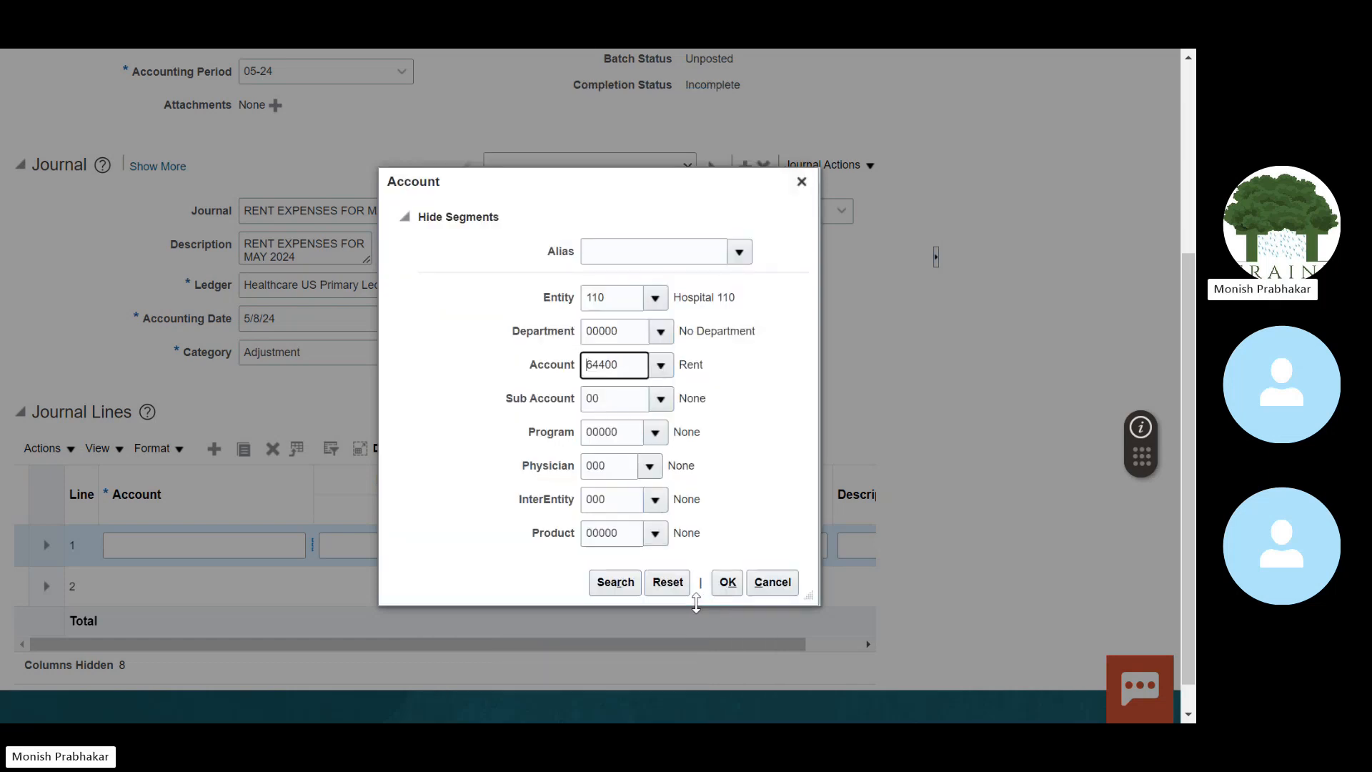
click(736, 587)
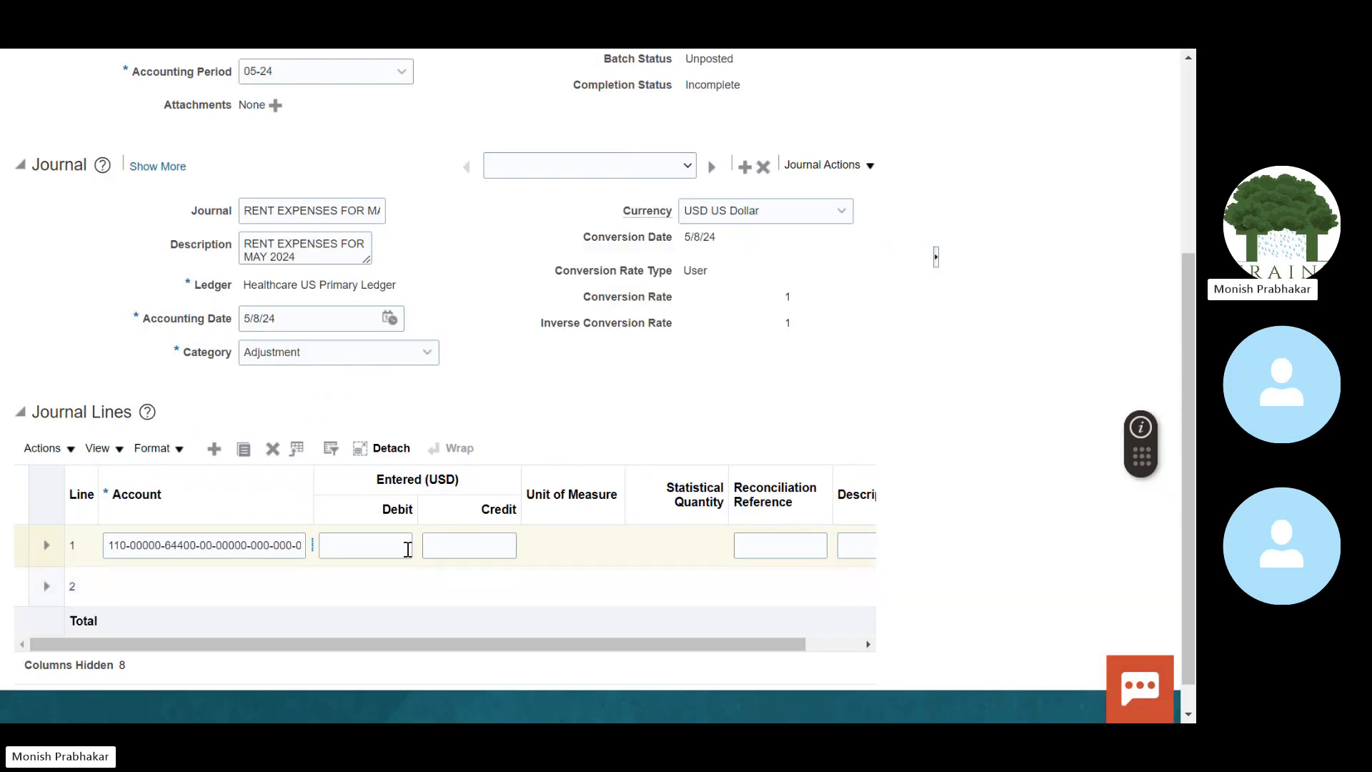
Step: Debit 50 on line 1 and describe it as 'Rent Expenses for May 2024'
scroll(364, 539, up, 4)
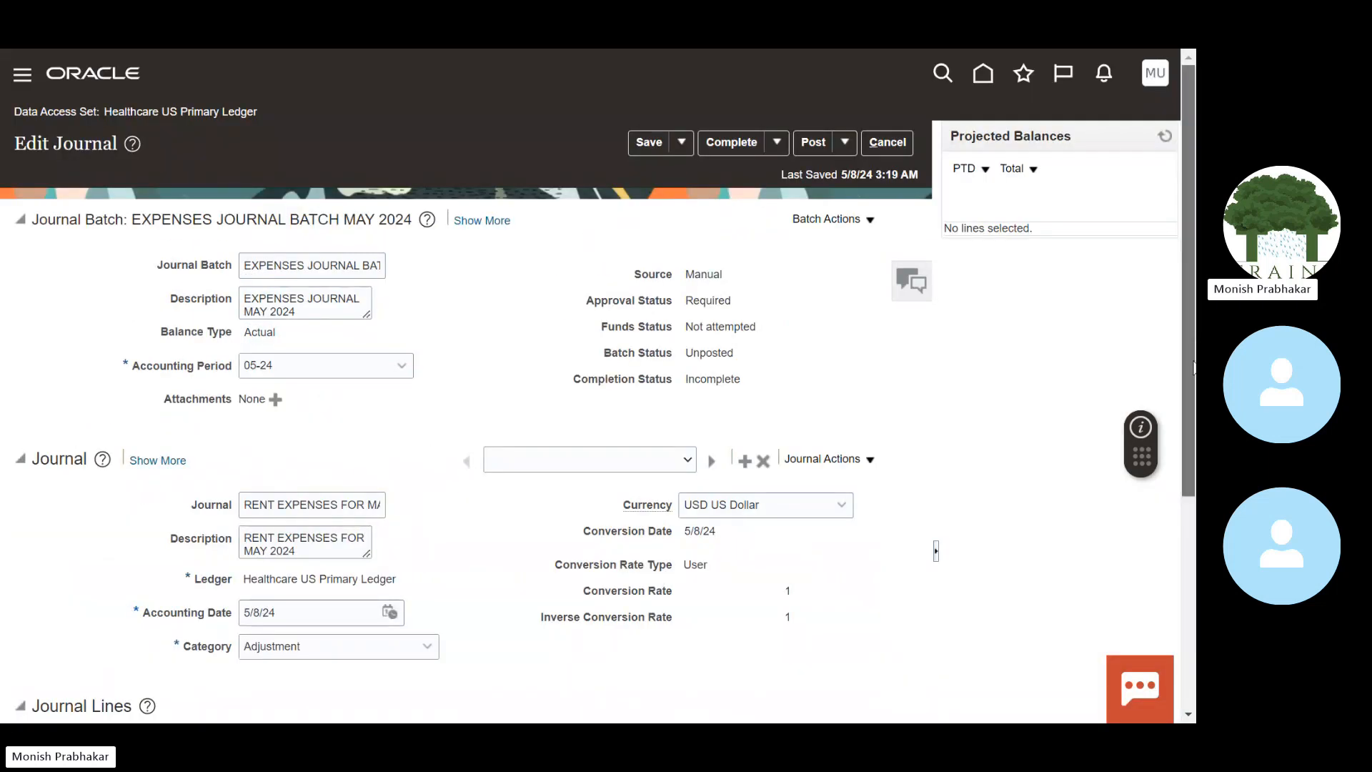
scroll(1189, 368, down, 5)
text(50)
key(Tab)
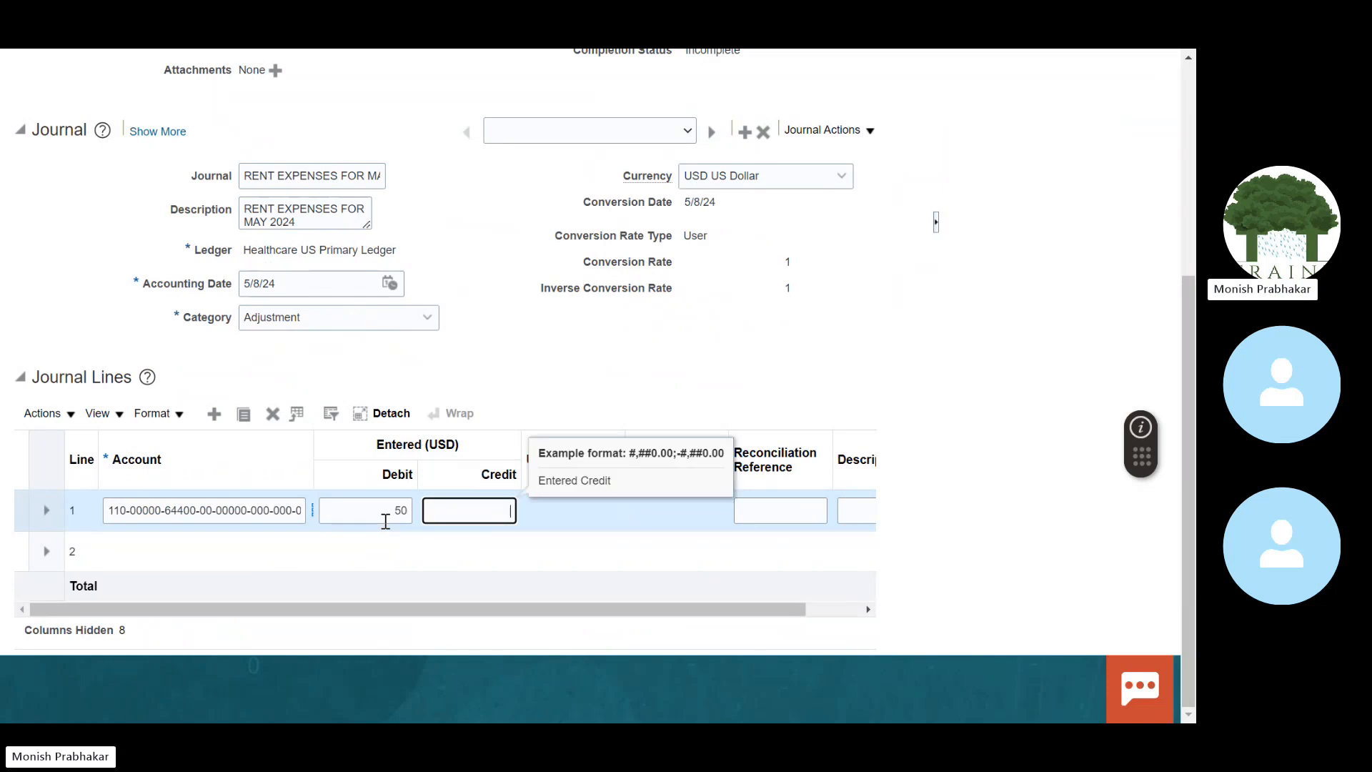
key(Tab)
scroll(766, 617, right, 2)
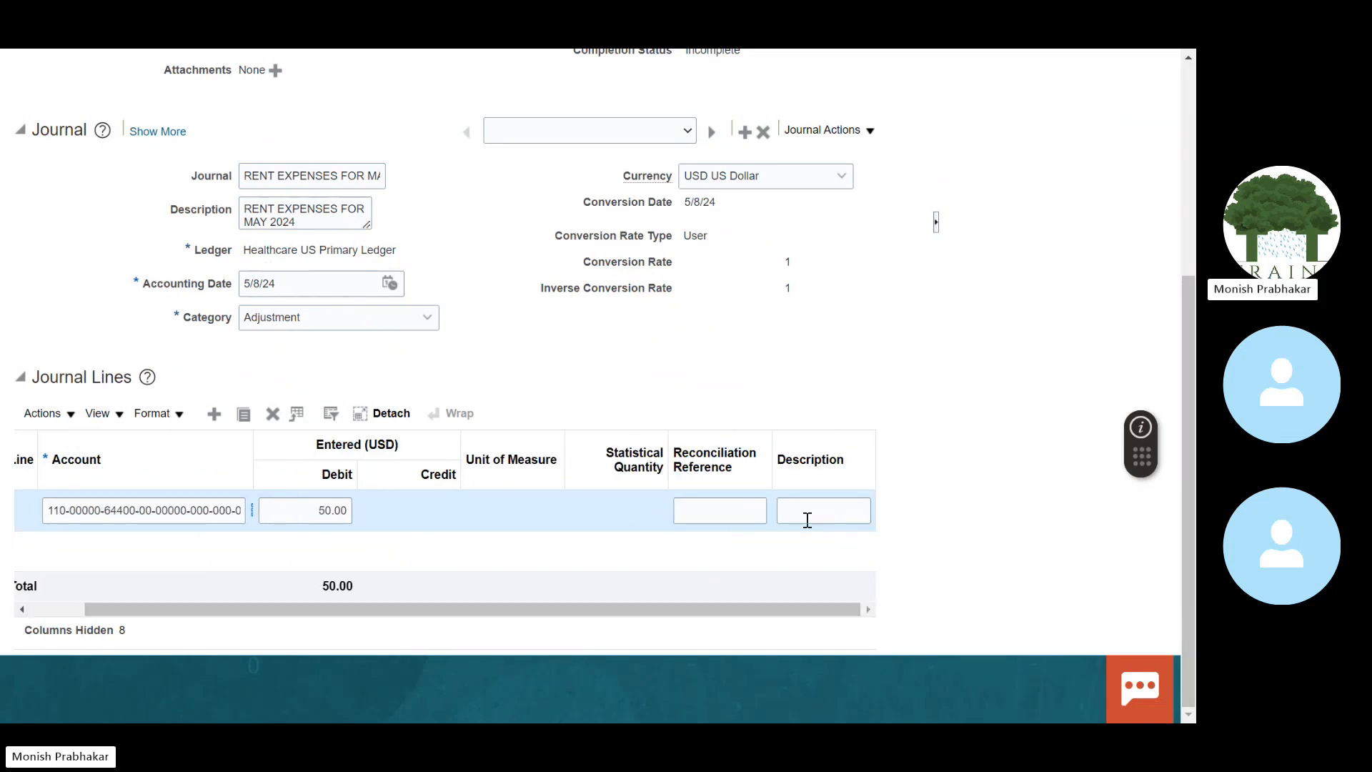
click(807, 512)
text(R)
key(Caps_Lock)
text(ent)
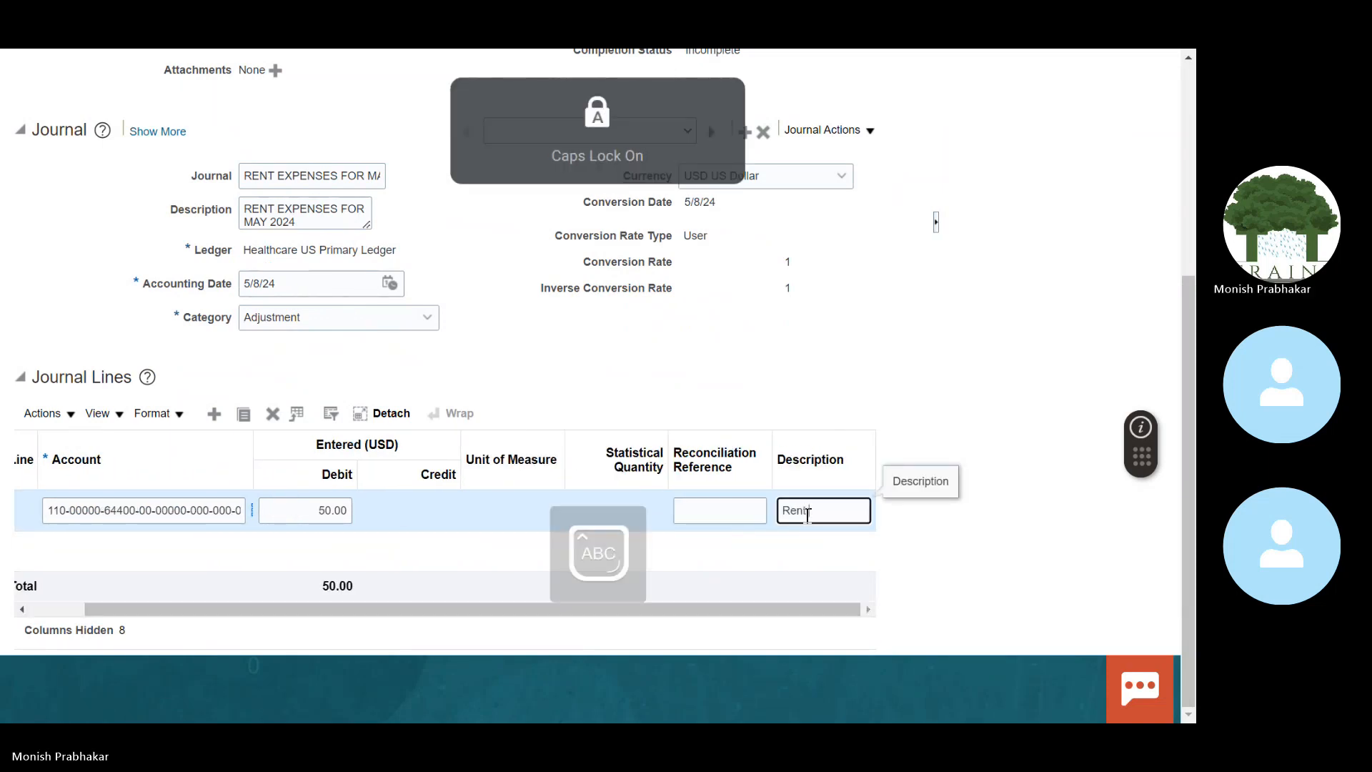
text( Expens)
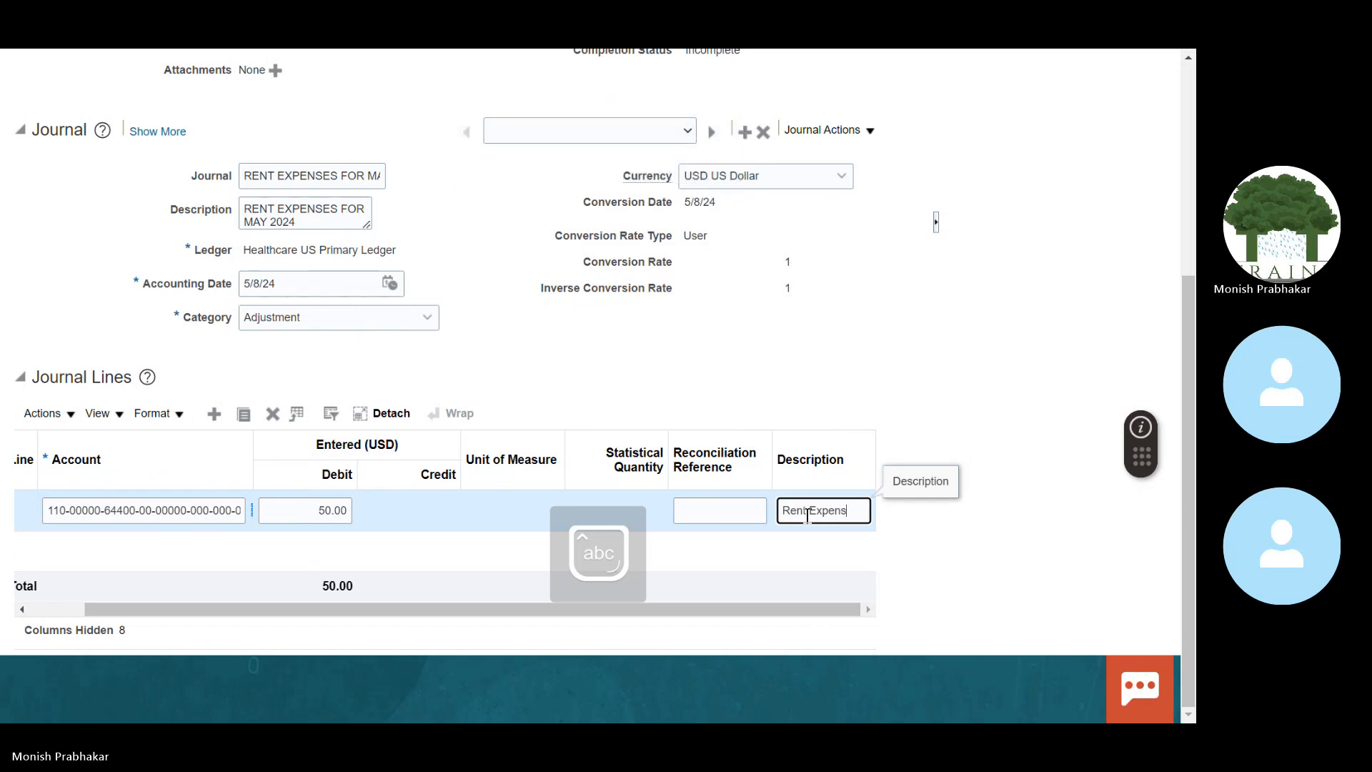
text(es for)
key(Caps_Lock)
text(M)
key(Caps_Lock)
text(ay 2024)
Step: Set line 2's account to 11200 Cash and credit it 50.00
drag(392, 612, 45, 610)
click(126, 558)
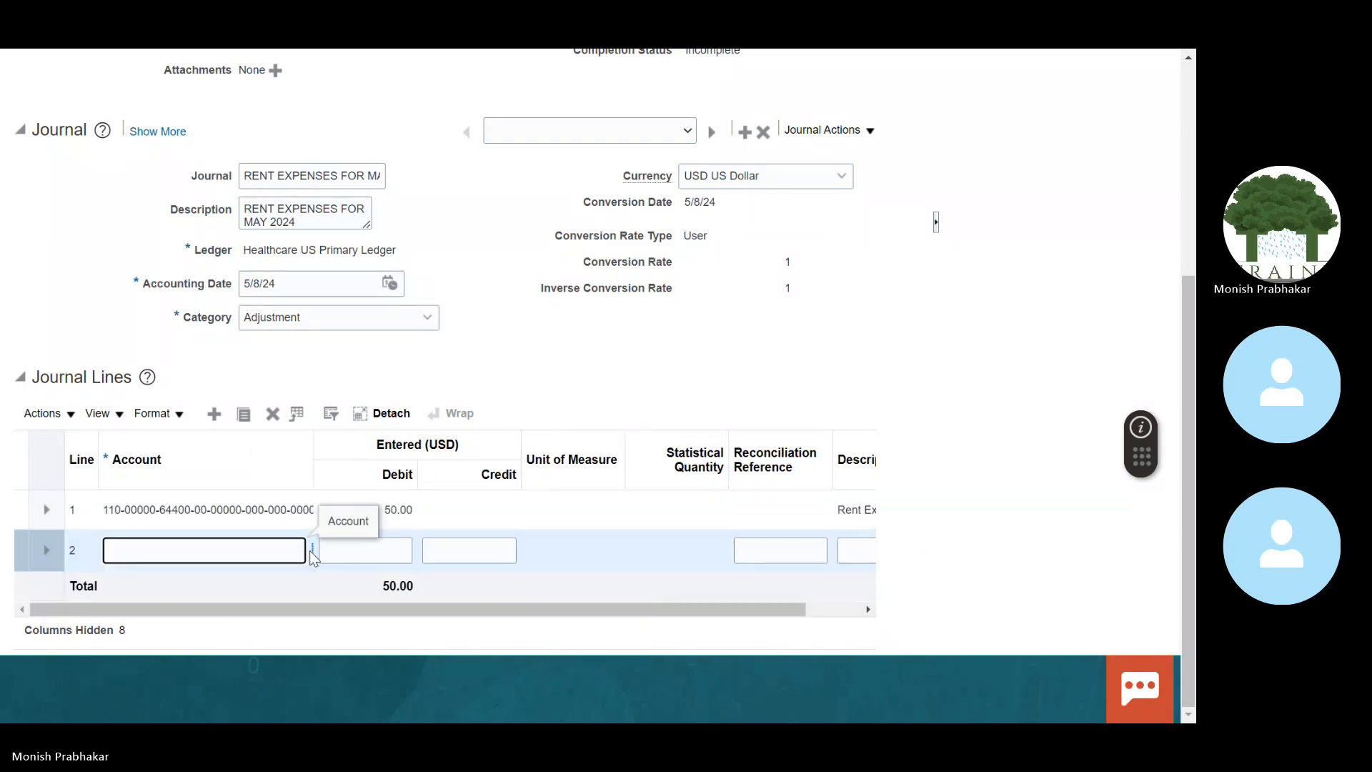
click(314, 551)
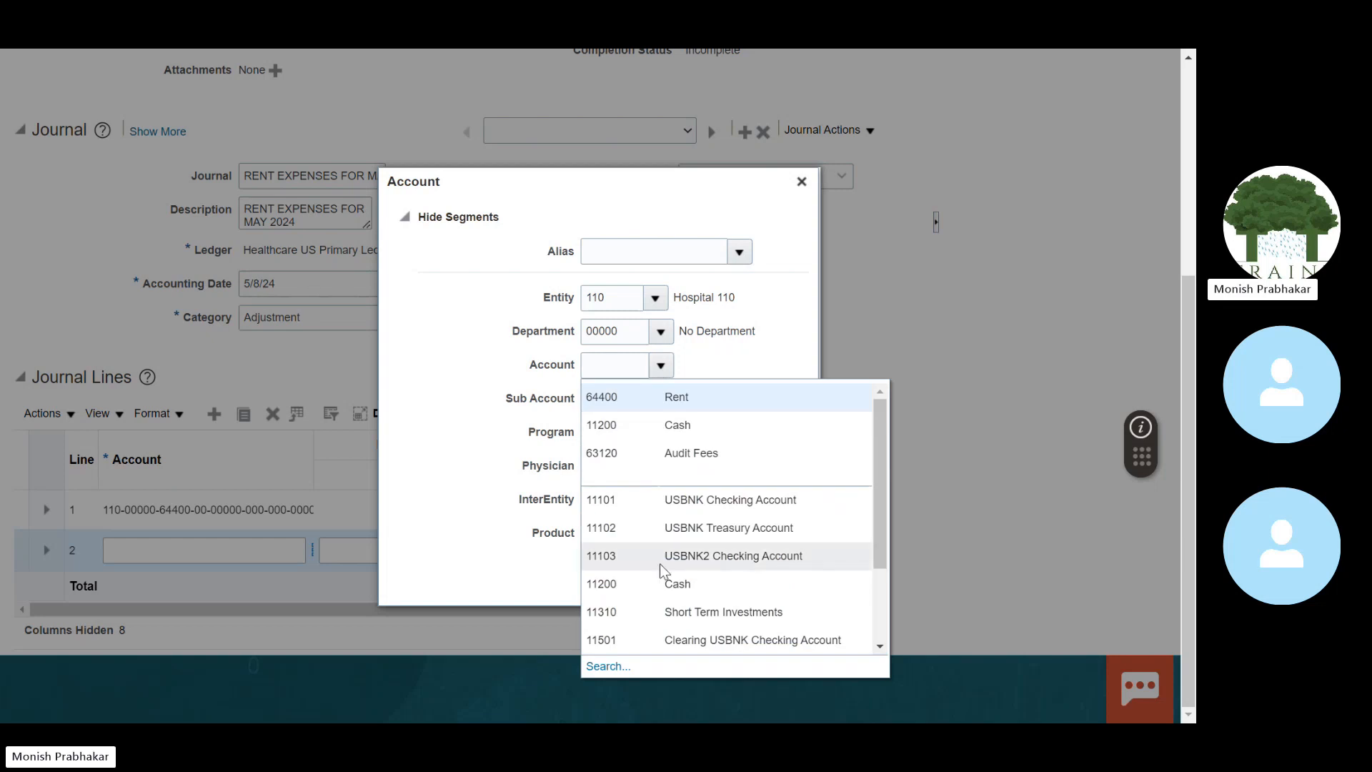
click(670, 427)
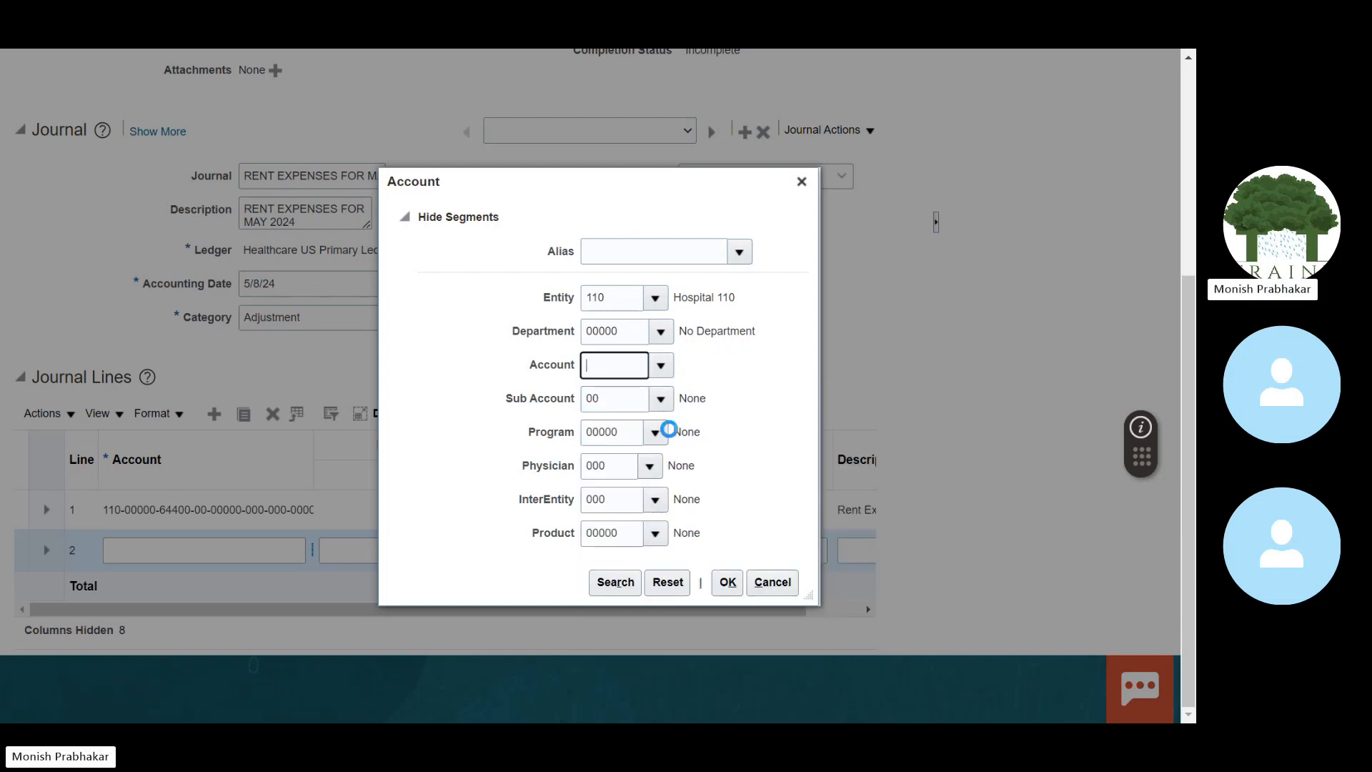
click(728, 582)
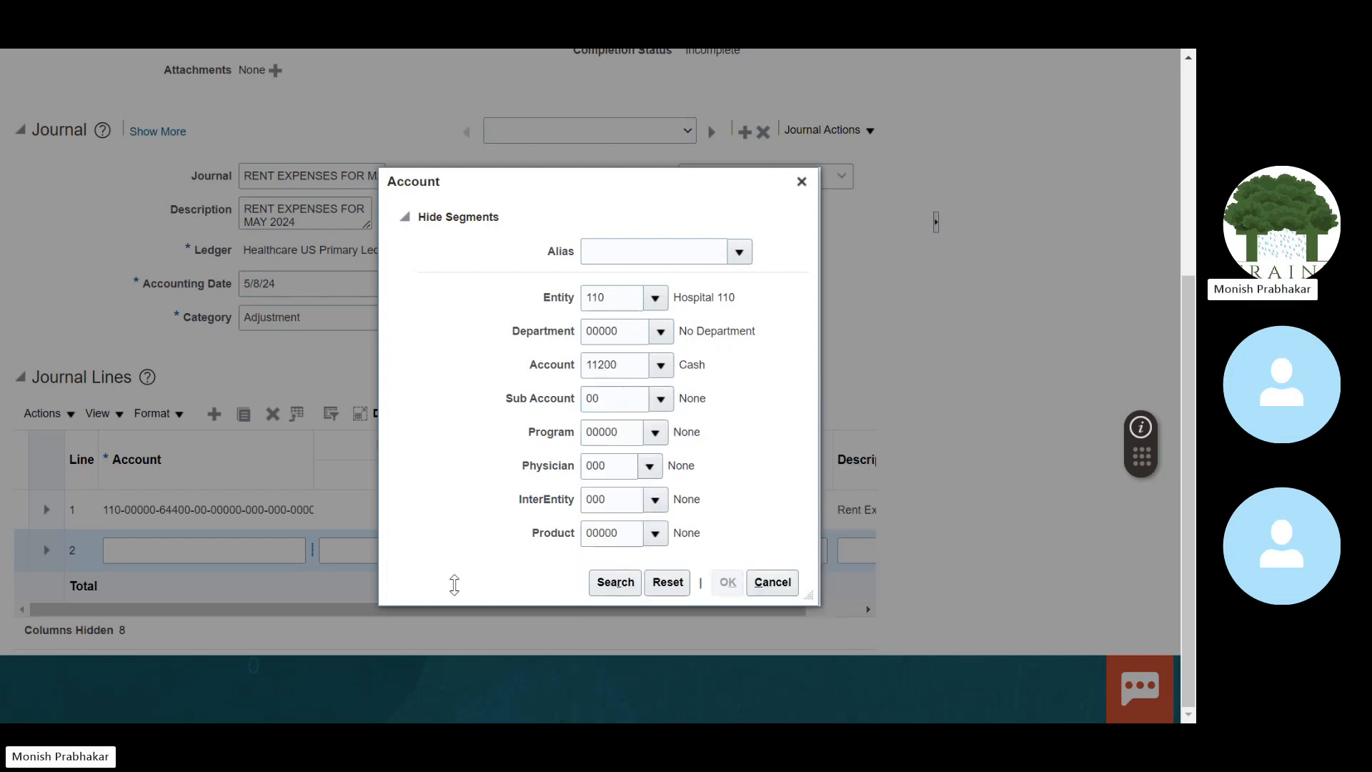
click(458, 552)
text(50)
key(Tab)
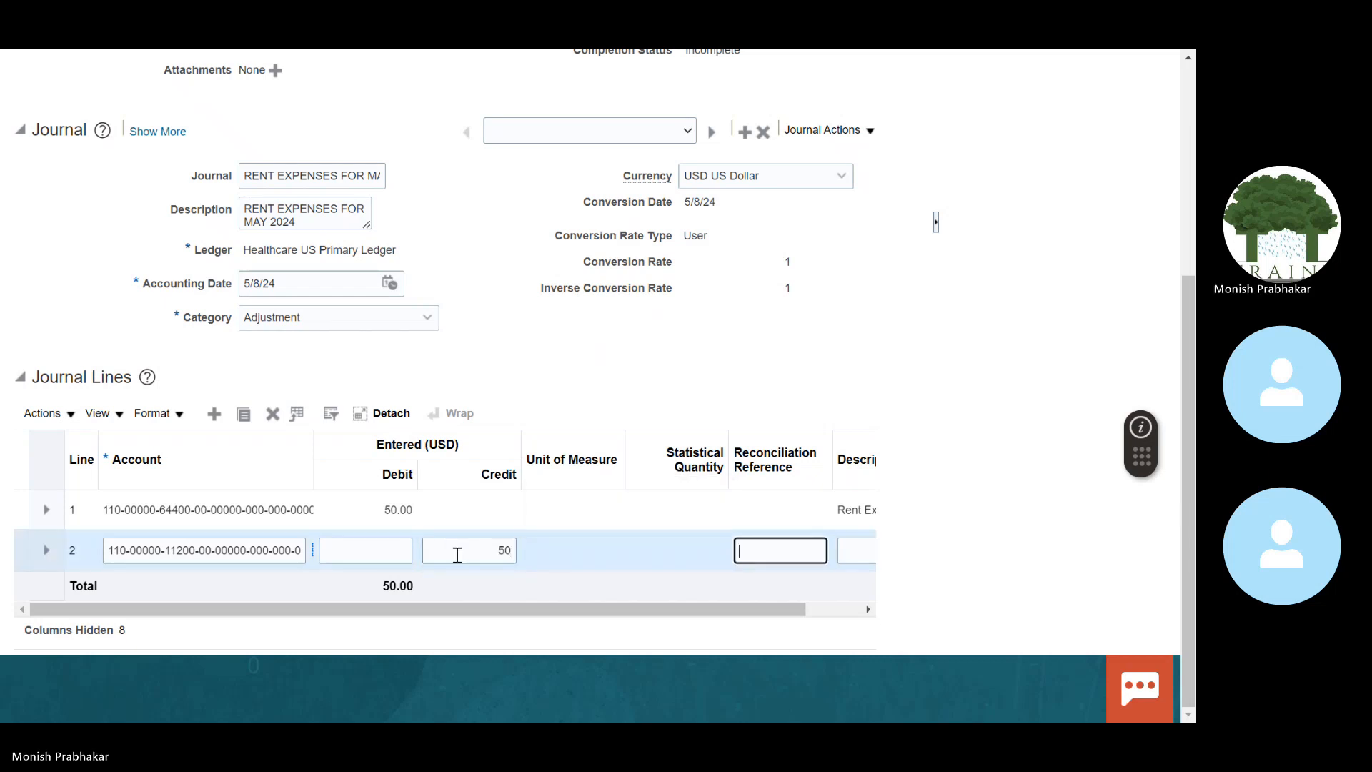
Step: Describe line 2 as 'Rent Expenses for May 2024'
drag(765, 619, 877, 616)
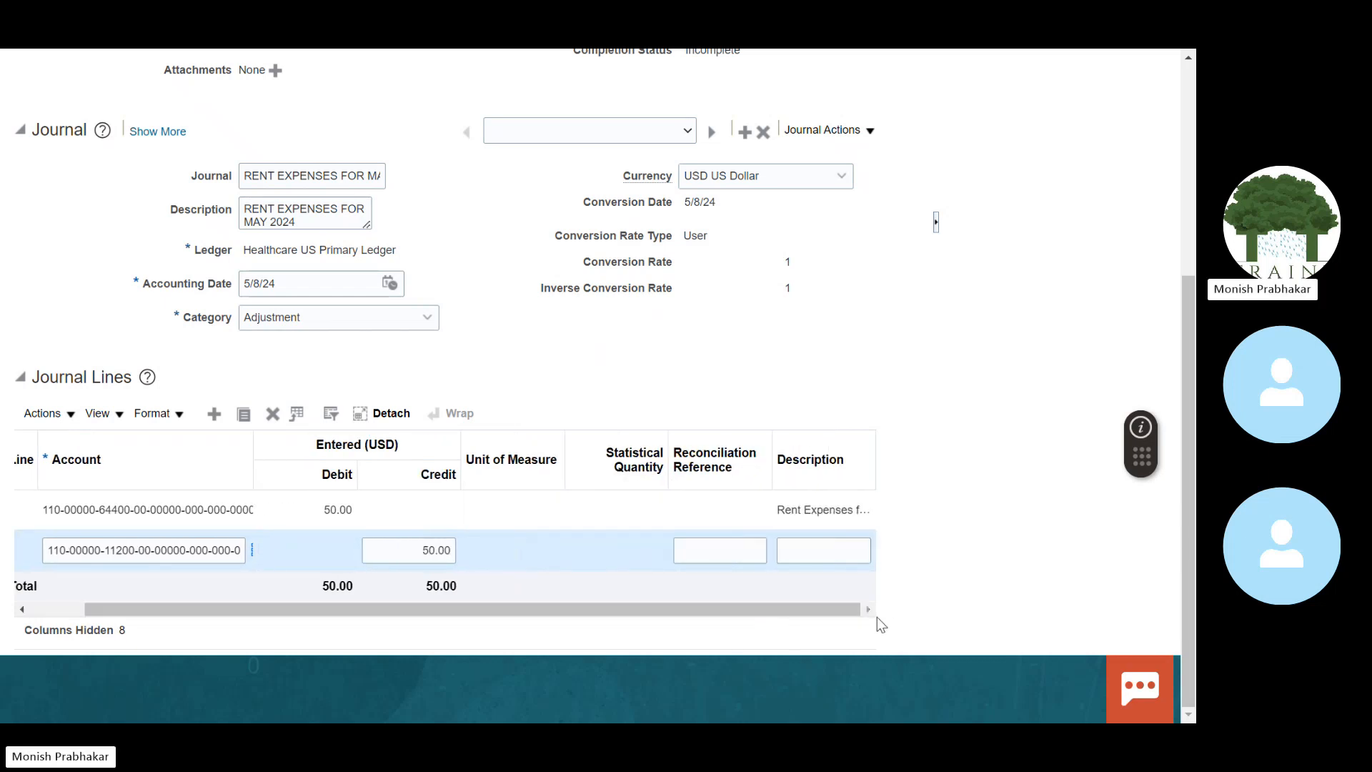
click(800, 557)
key(Caps_Lock)
text(R)
key(Caps_Lock)
text(ent)
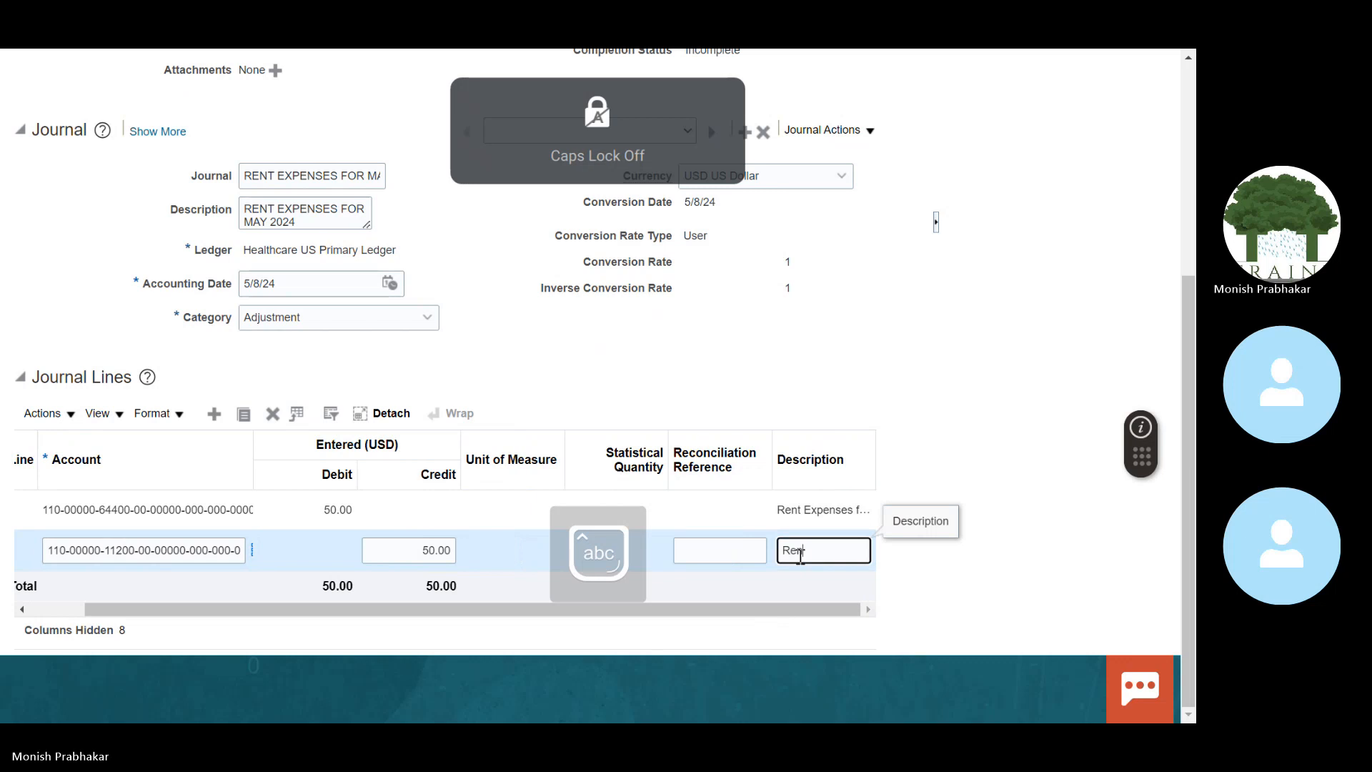
text( Exp)
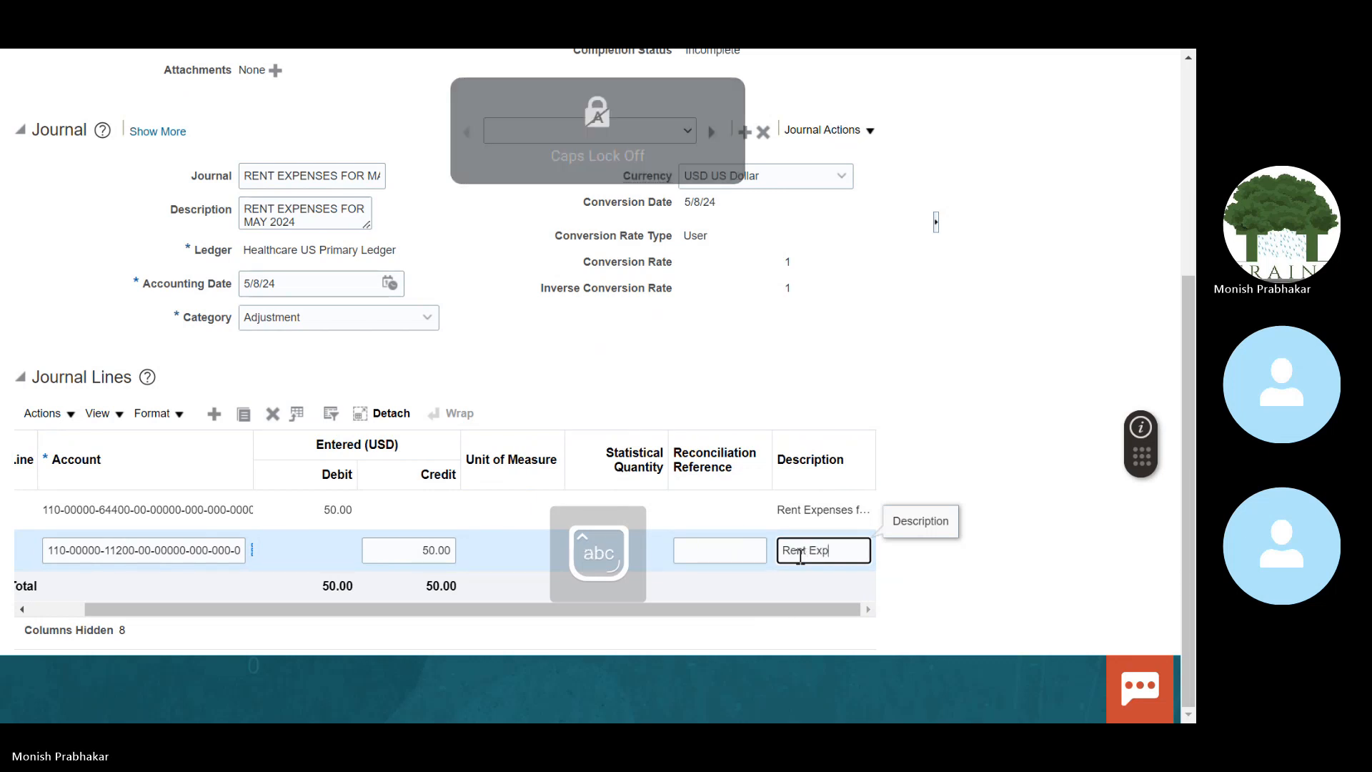
text(enses for)
key(Caps_Lock)
text(M)
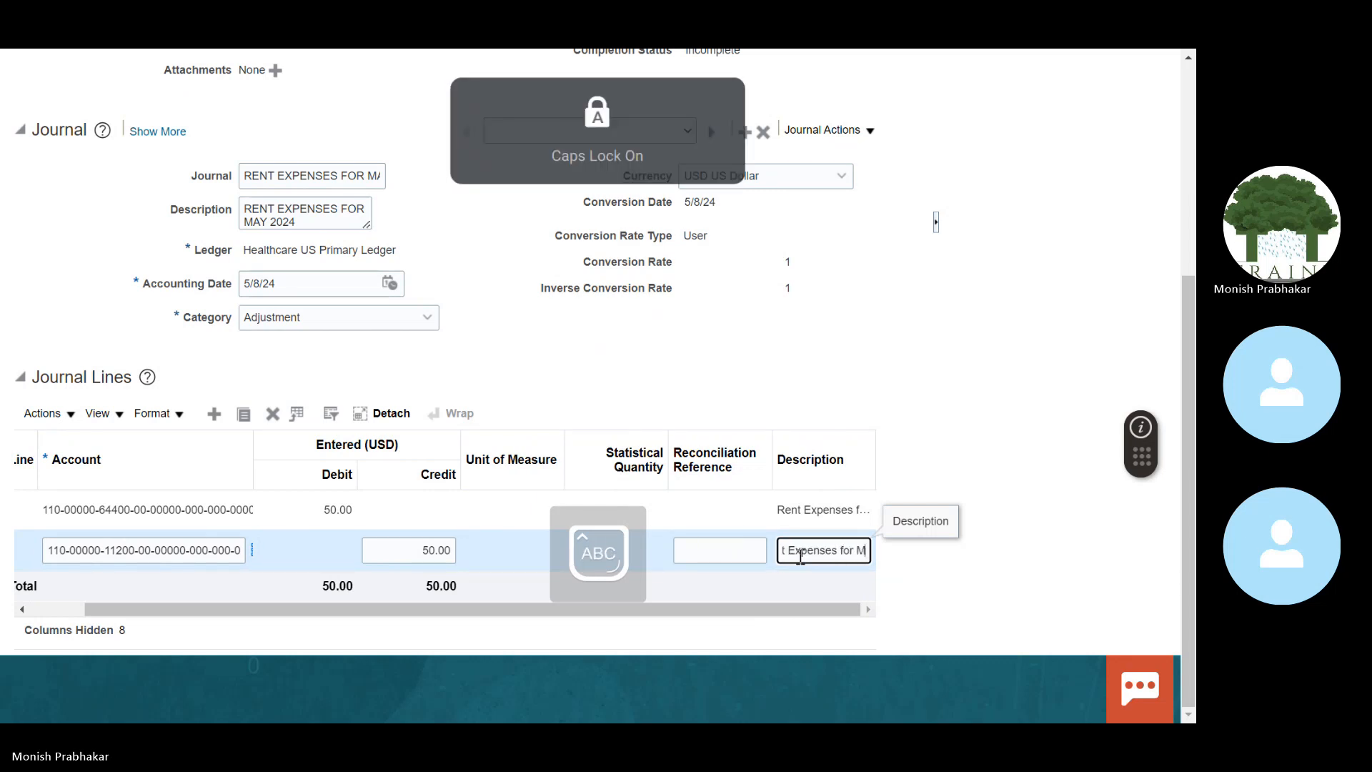
key(Caps_Lock)
text(ay 2024)
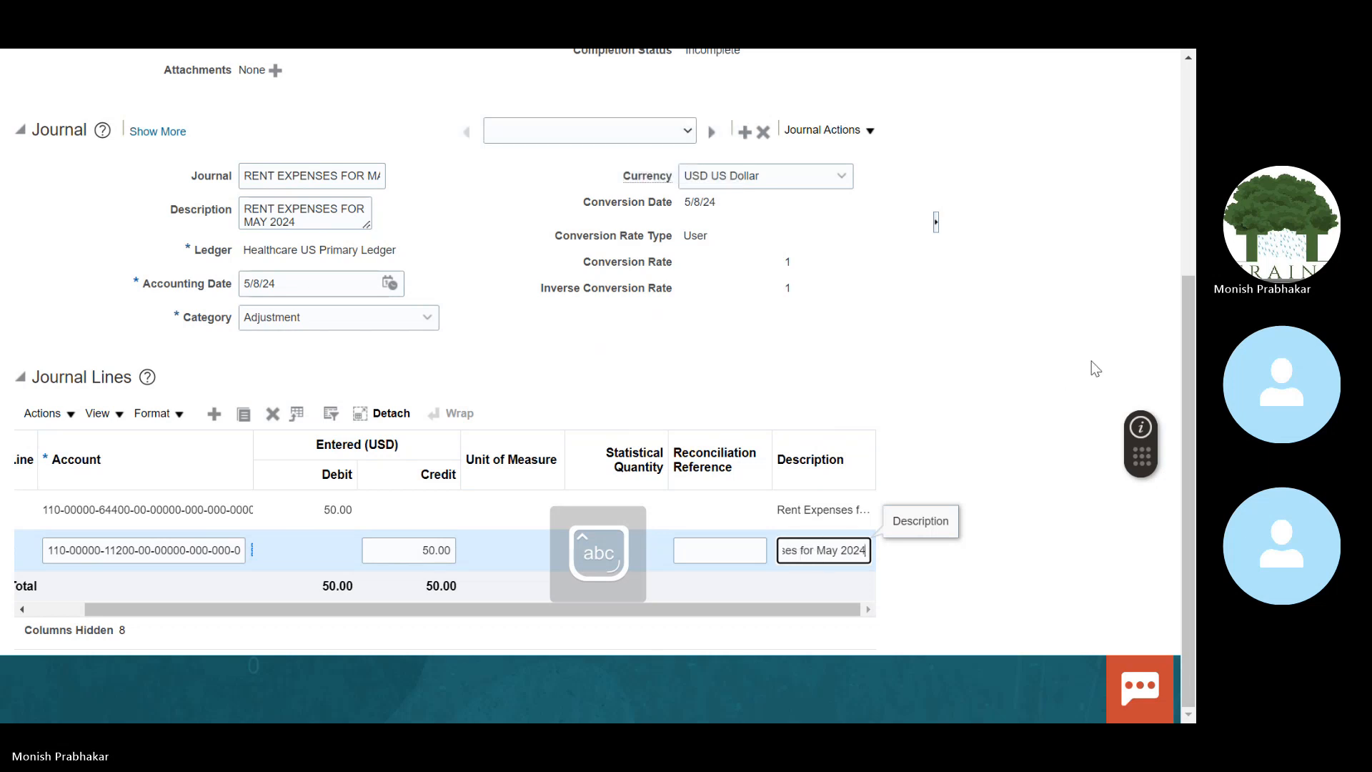
scroll(1194, 320, up, 4)
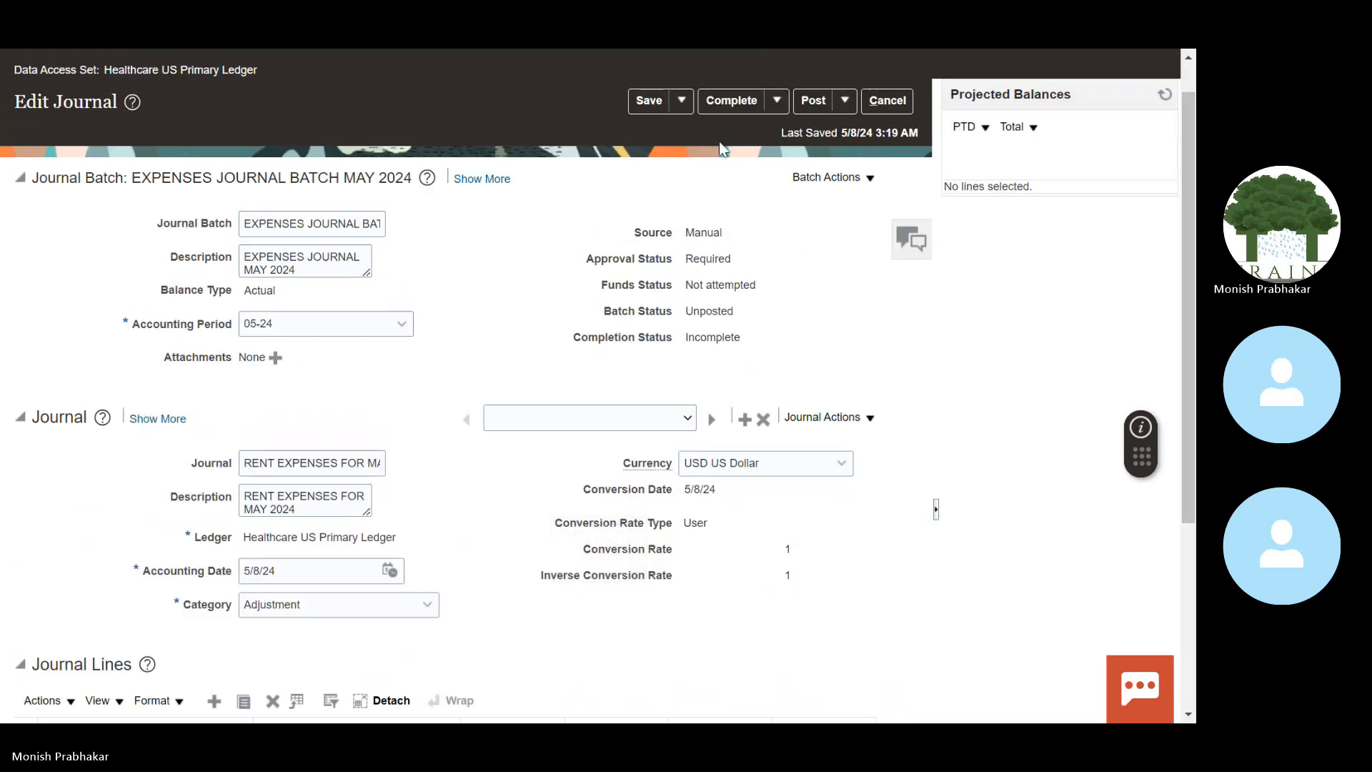
Step: Save the batch, switch to AUDIT EXPENSES JOURNAL FOR MAY-24, and mark the batch Complete
click(650, 104)
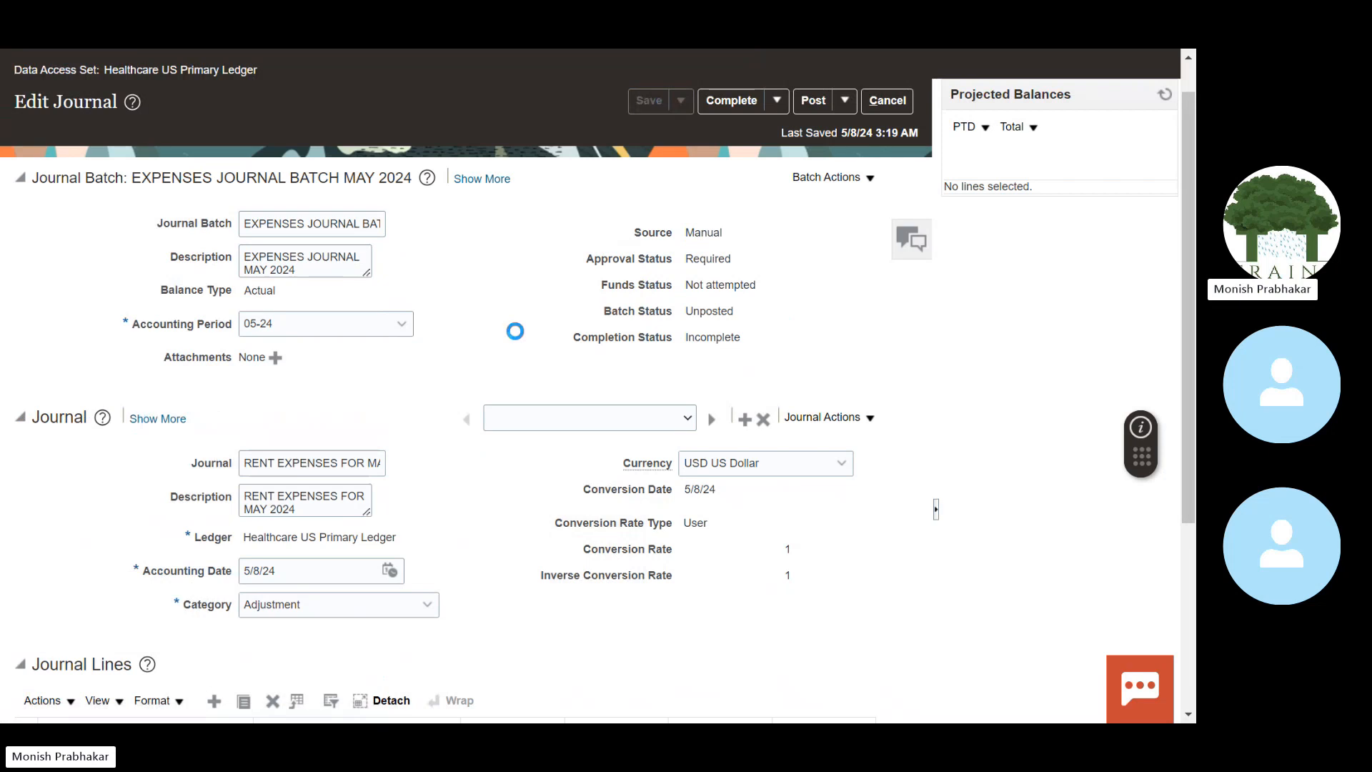
click(633, 419)
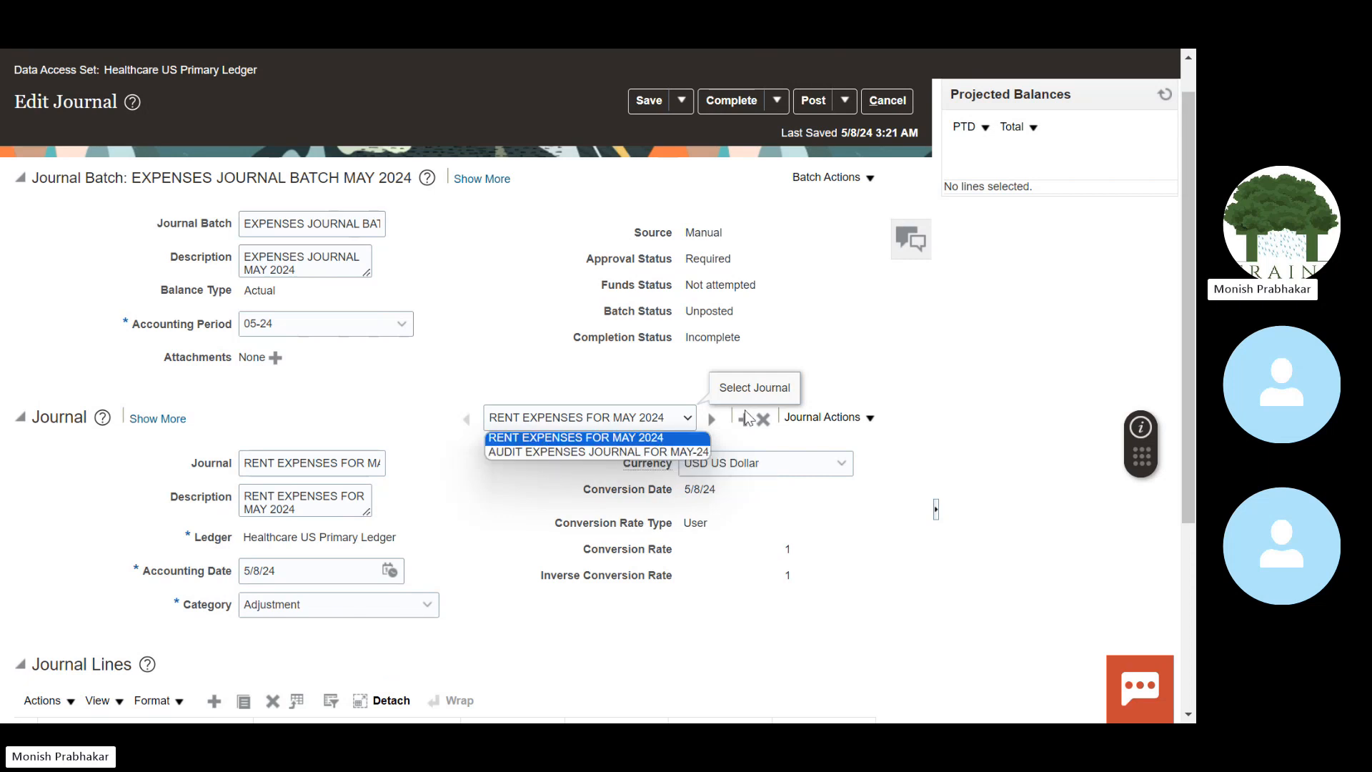
click(829, 419)
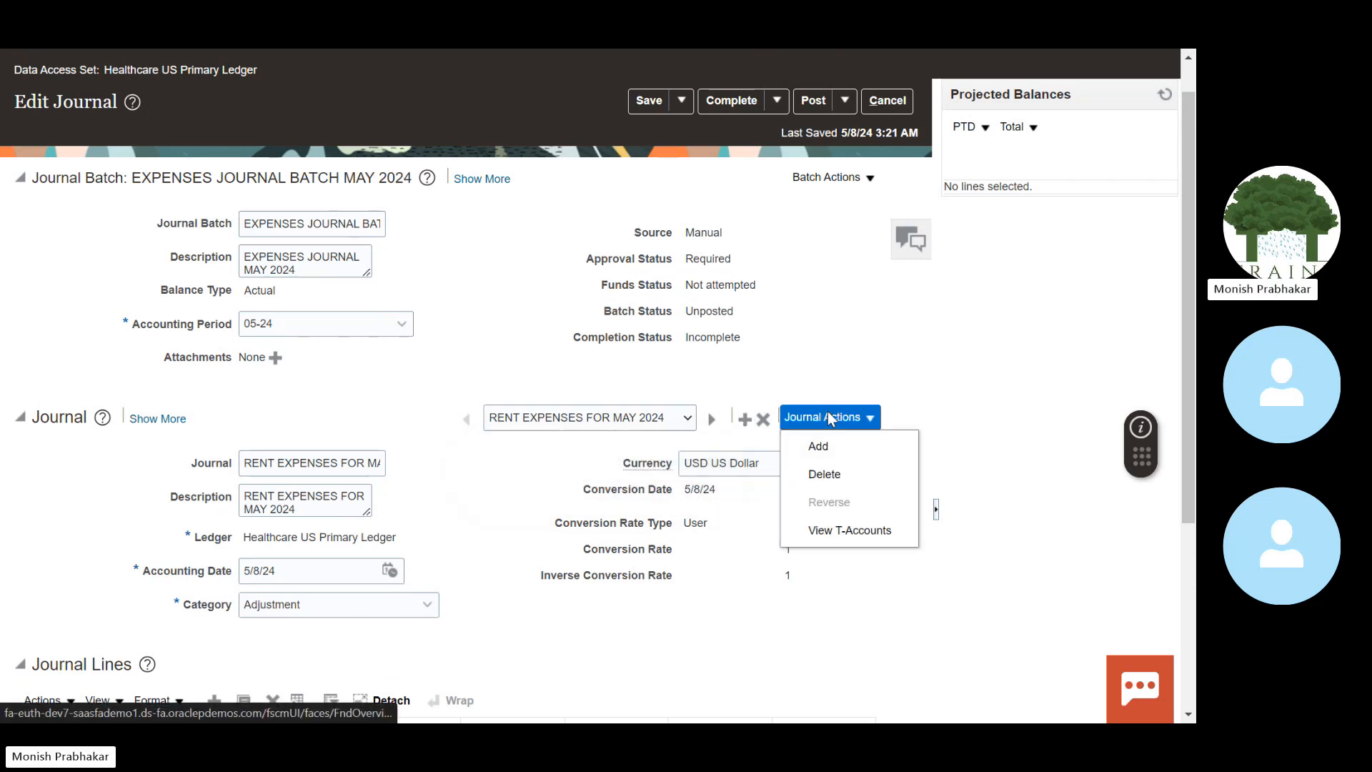
click(569, 416)
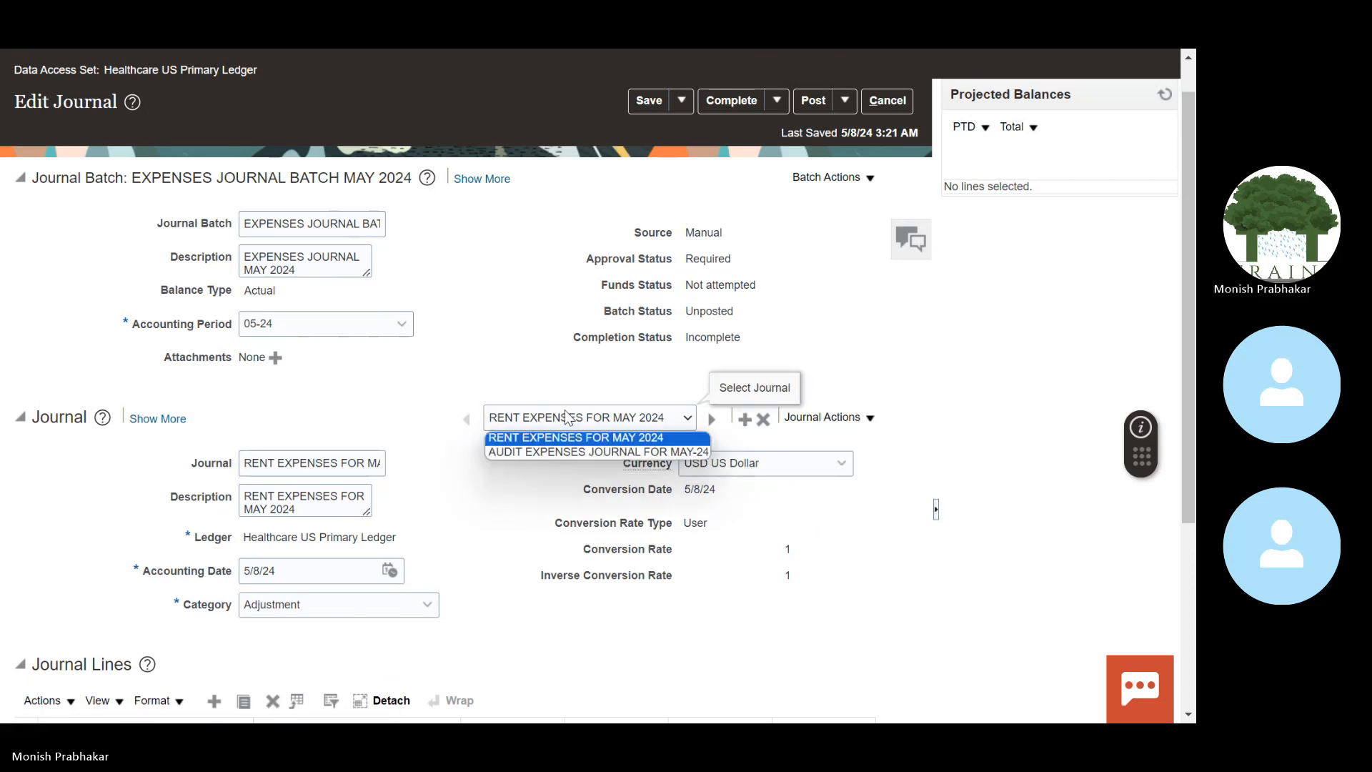
click(547, 451)
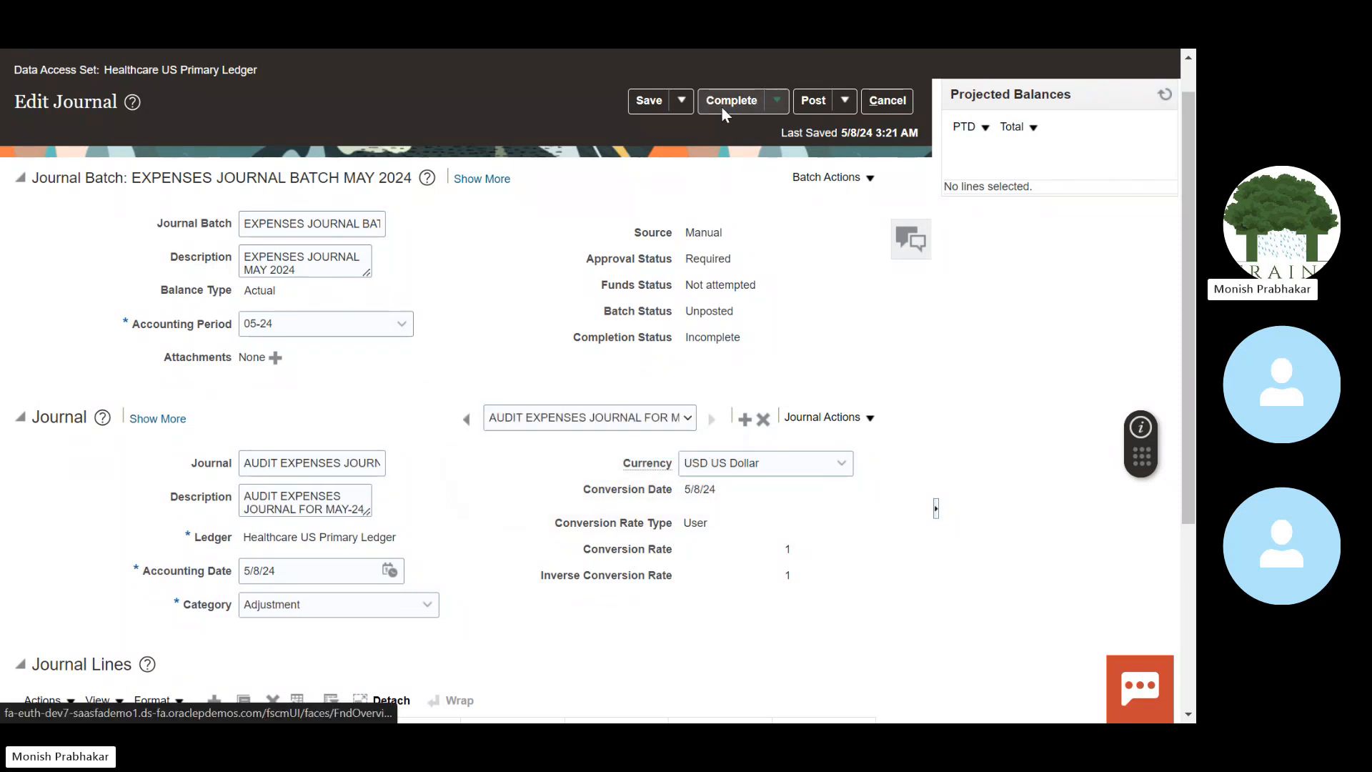
click(722, 106)
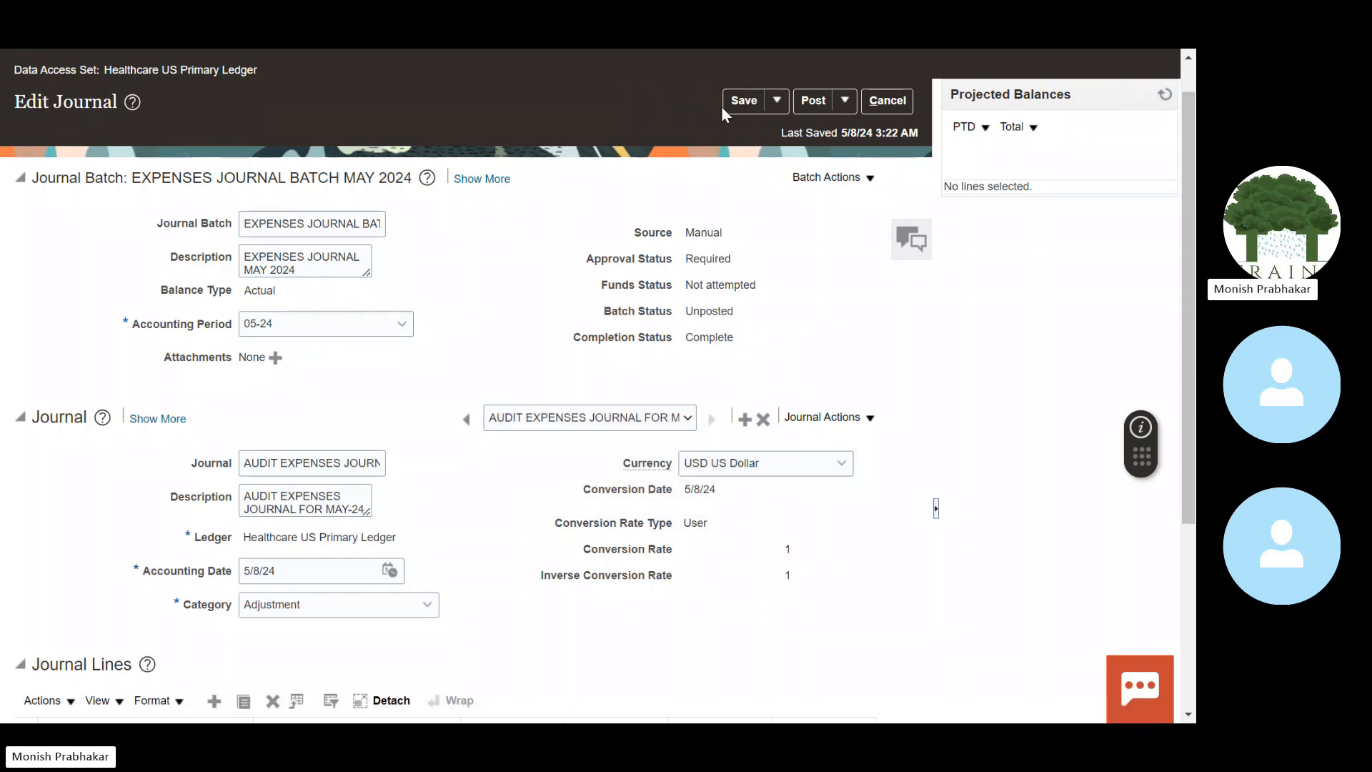
Step: Check Approval Status Required and Batch Status Unposted, then return to the AUDIT journal
click(564, 414)
click(563, 439)
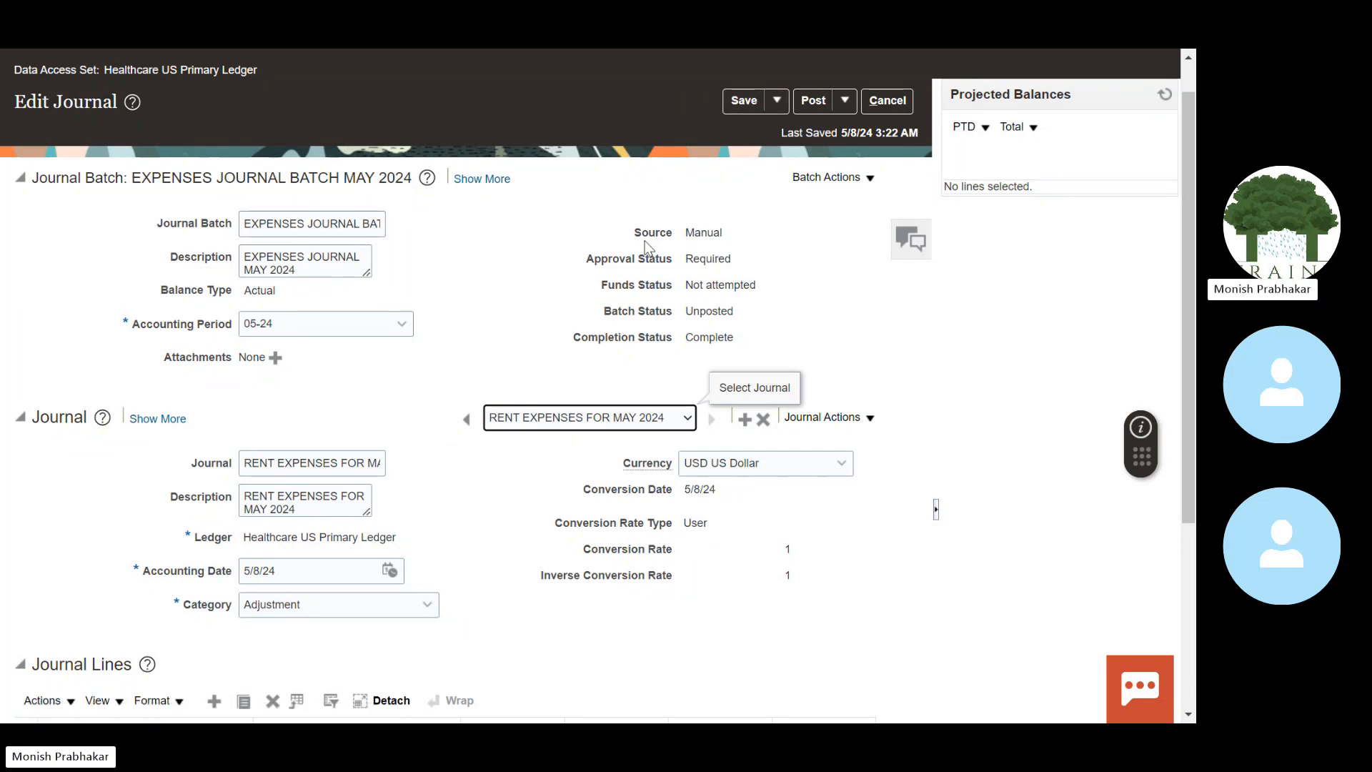
click(587, 263)
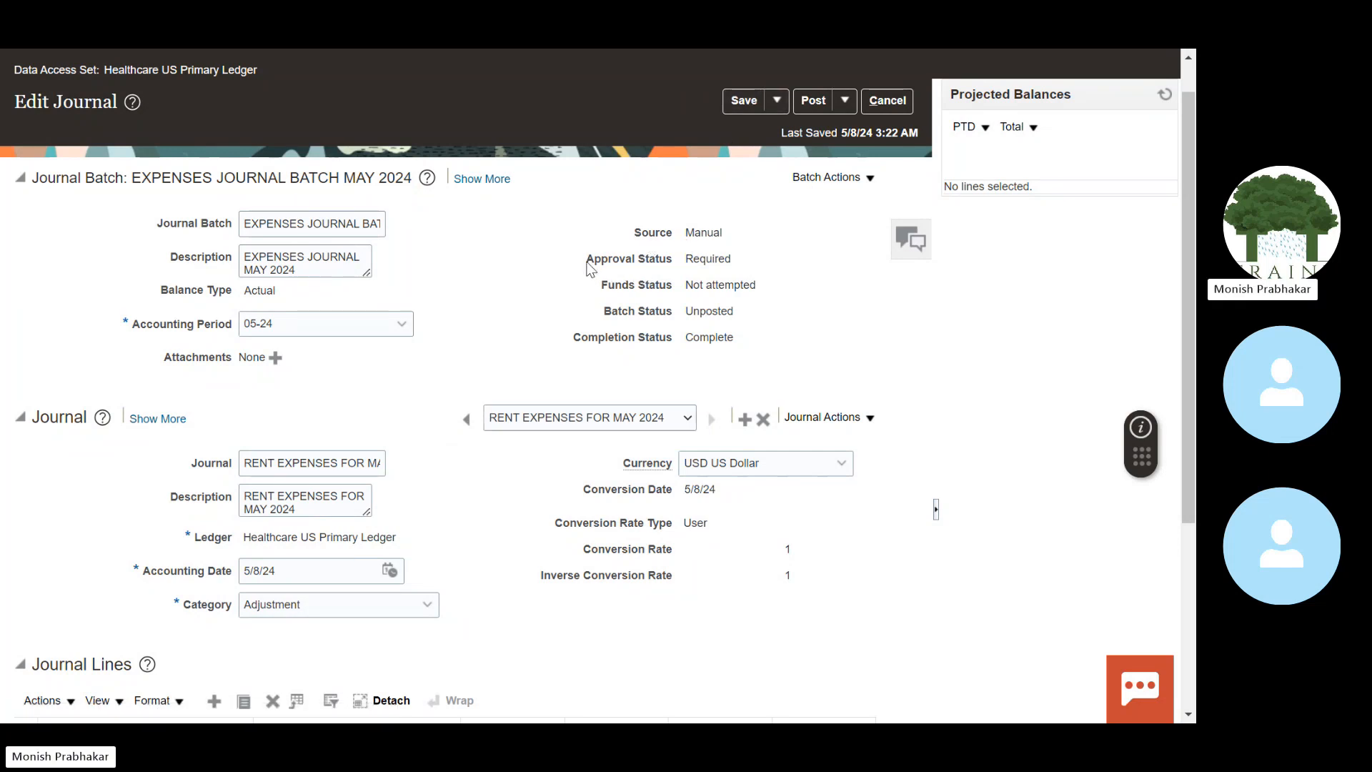
drag(587, 264, 736, 260)
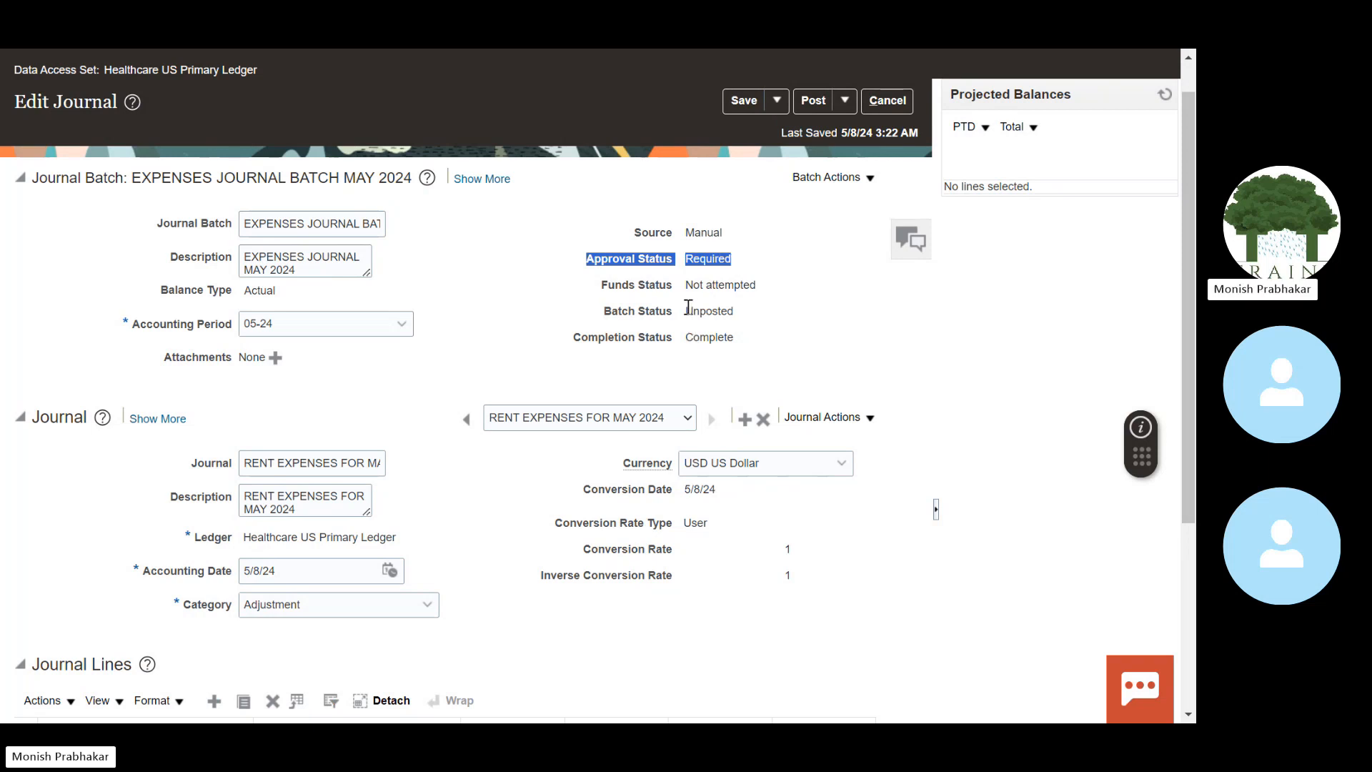
drag(688, 308, 762, 349)
click(625, 420)
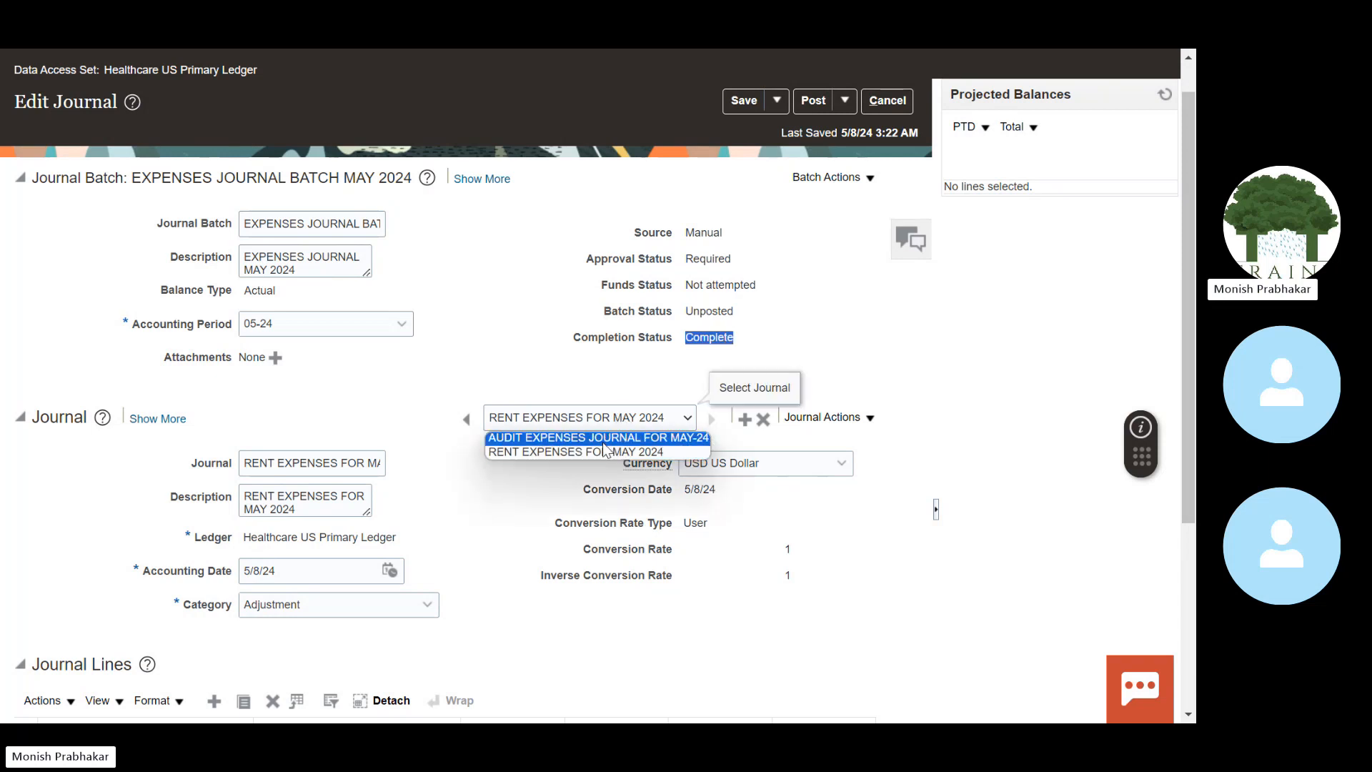
click(604, 439)
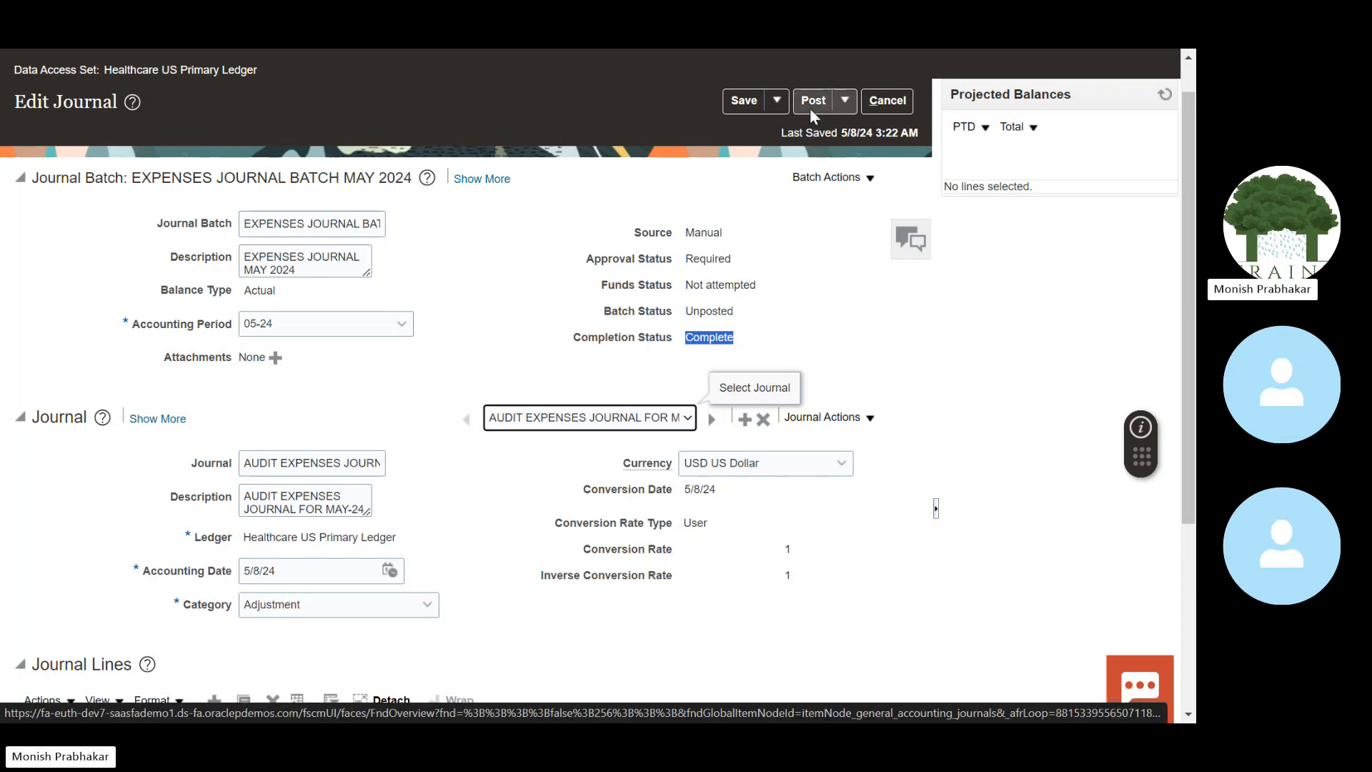
drag(586, 258, 712, 258)
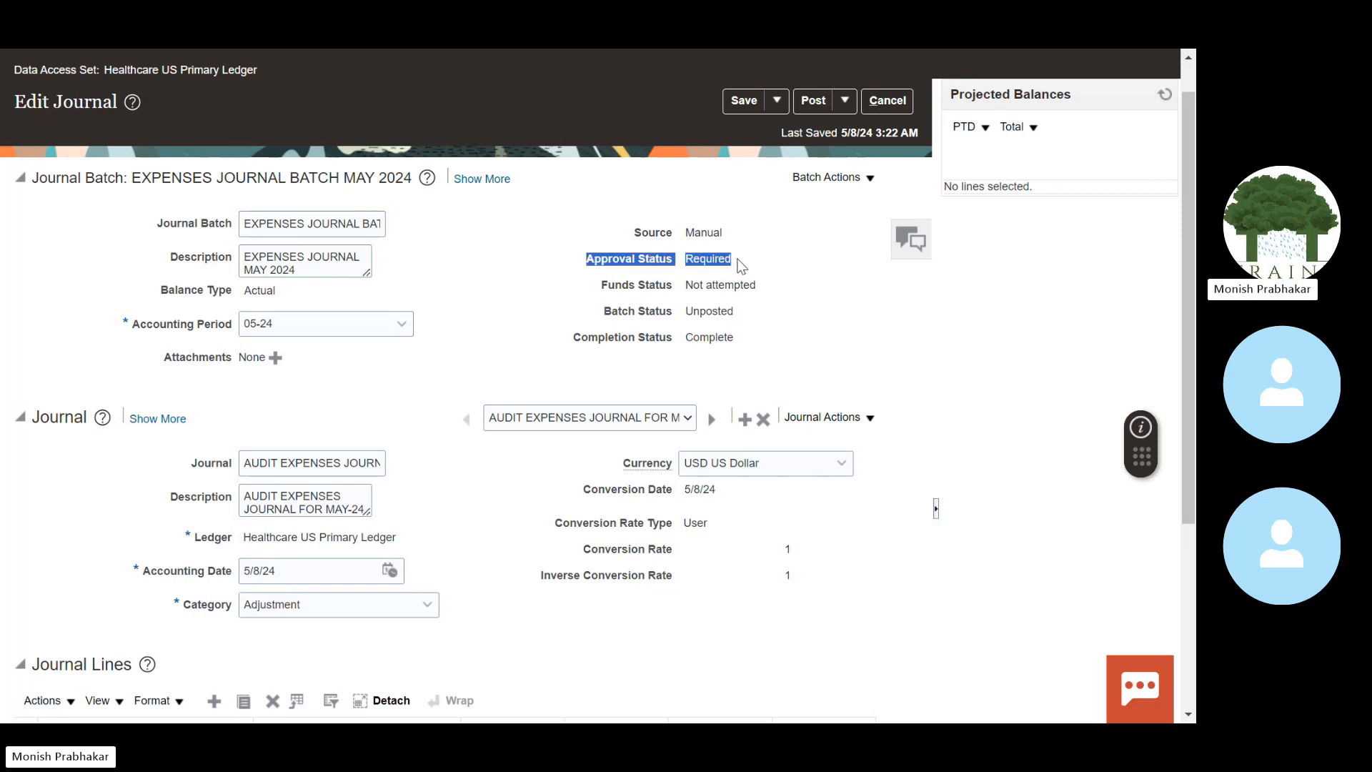
Step: Post the EXPENSES JOURNAL BATCH MAY 2024, acknowledge it went for approval, and open its Action Log
click(815, 100)
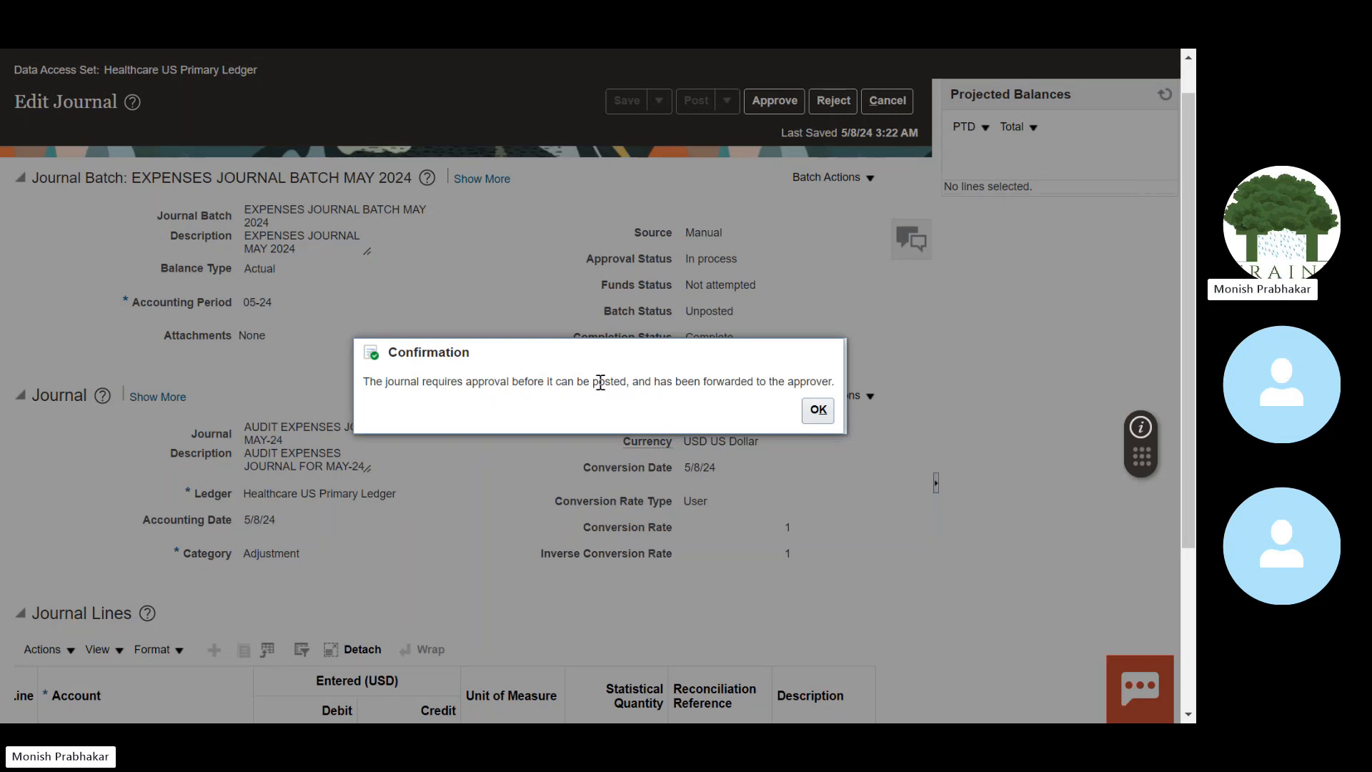
click(822, 418)
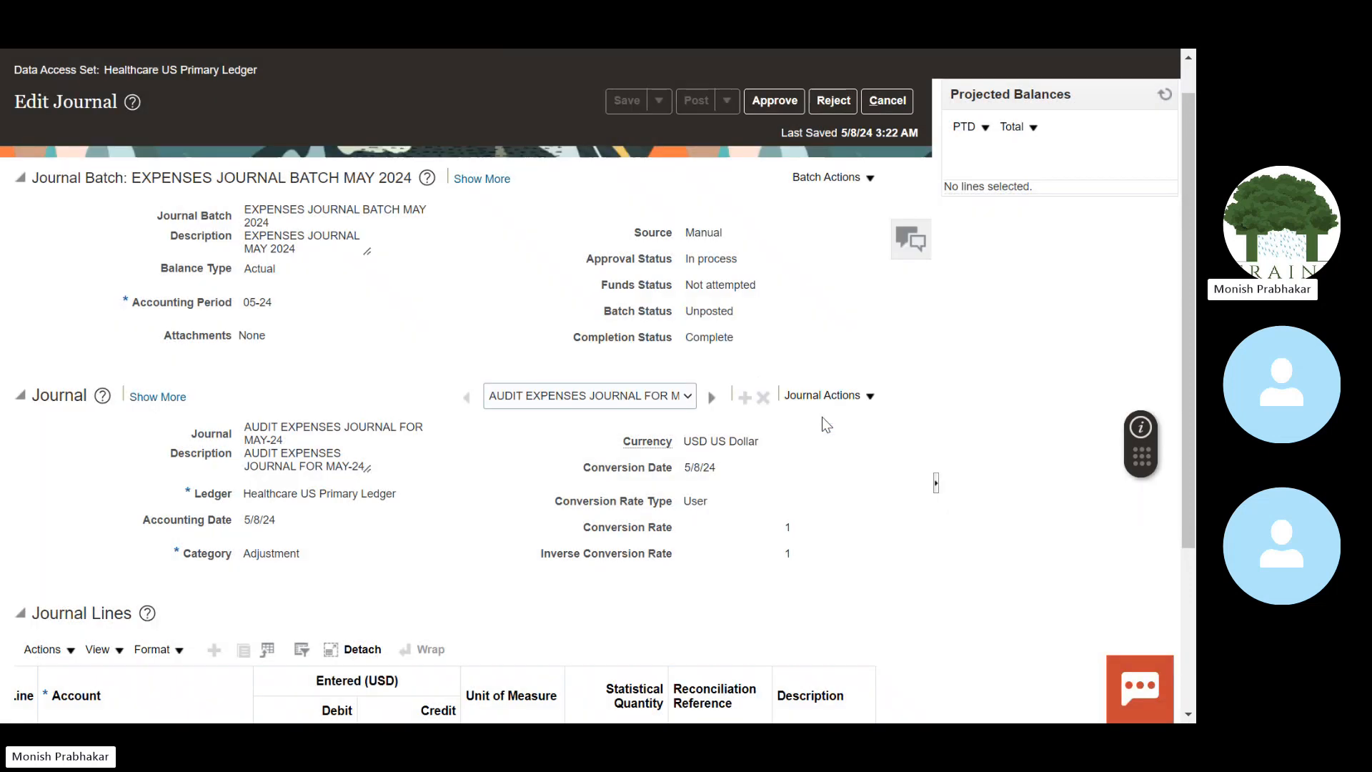
click(474, 183)
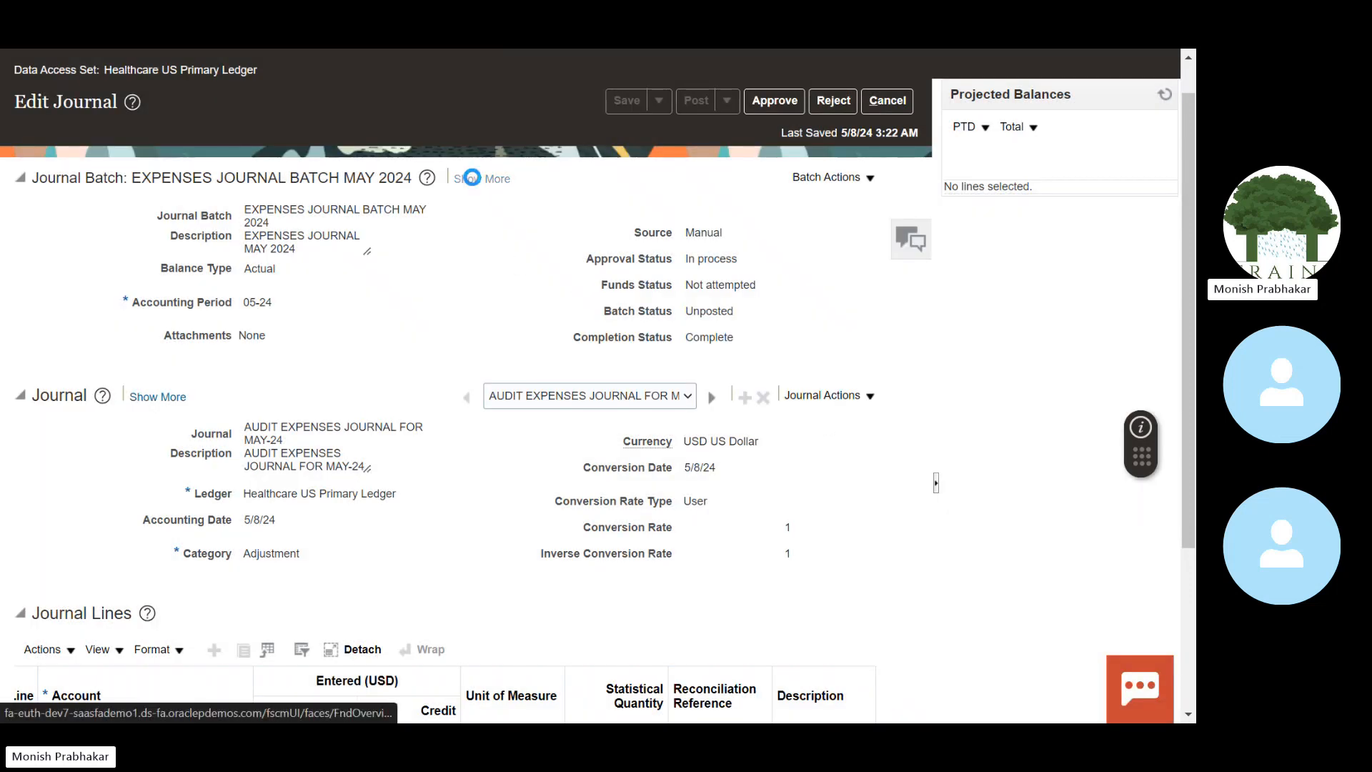
click(165, 213)
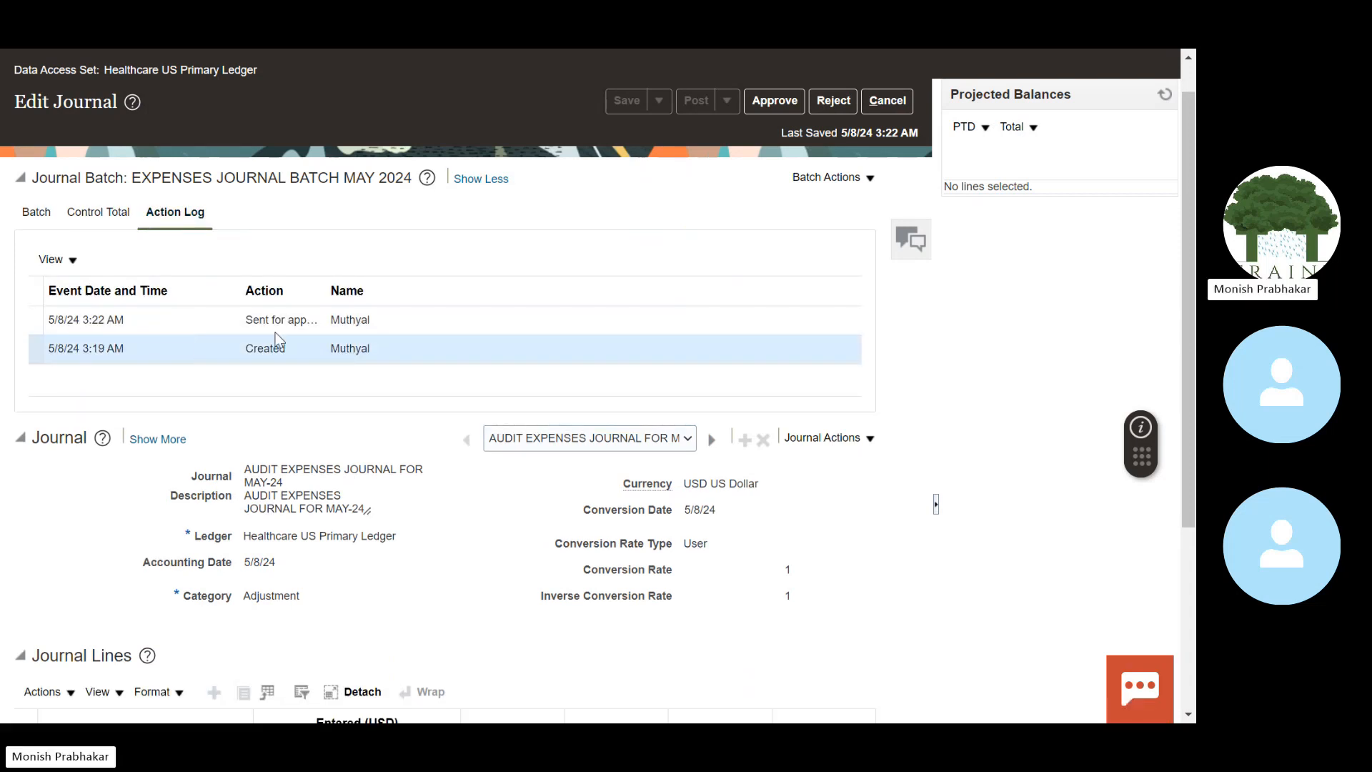
Step: Widen the Action column and review the Created and sent-for-approval log entries
click(320, 321)
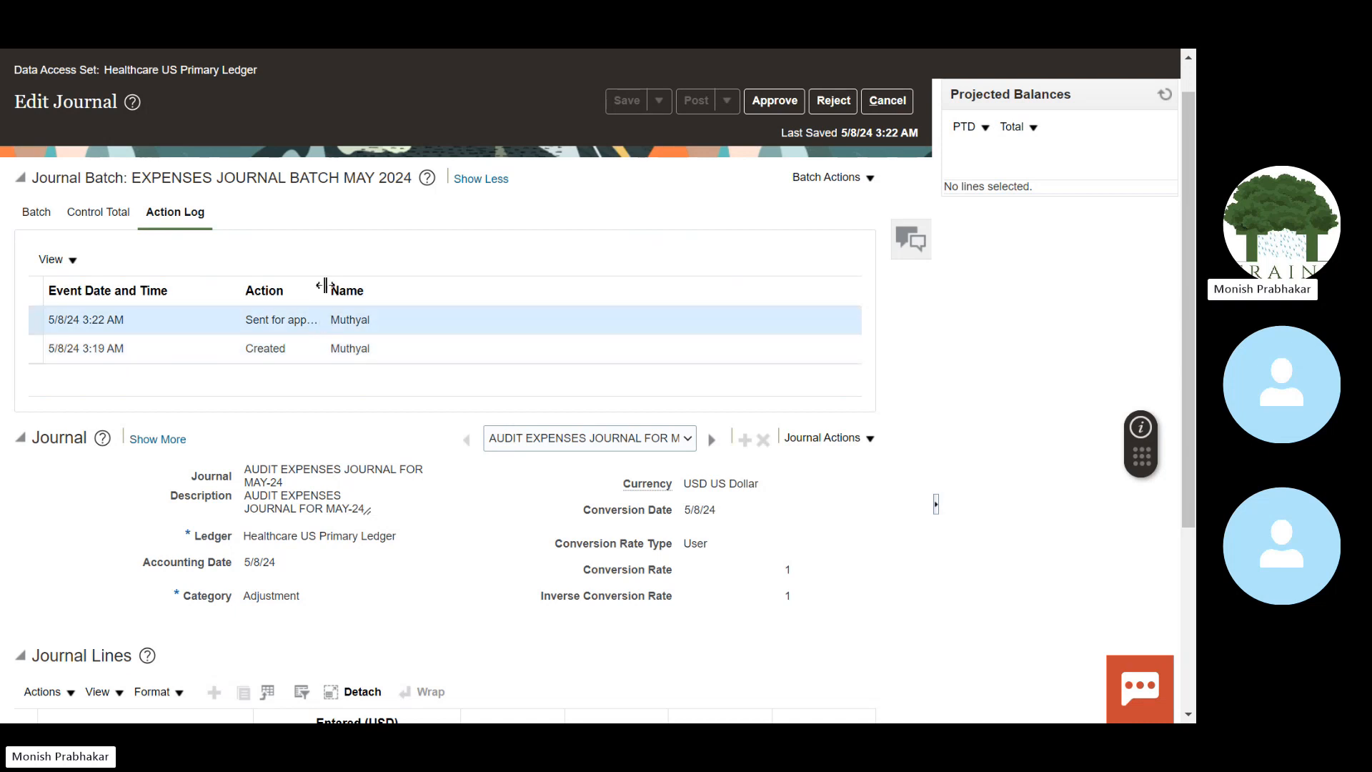
drag(324, 287, 388, 288)
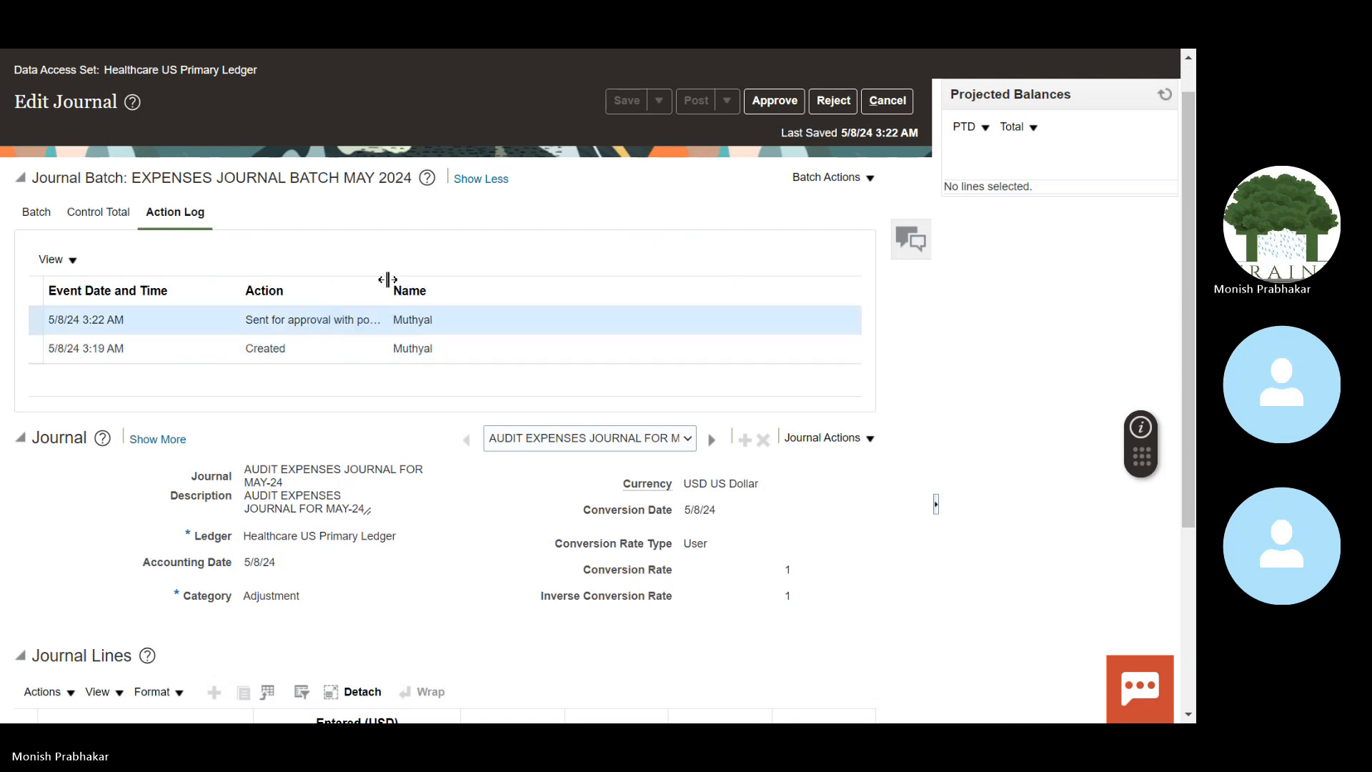
click(393, 286)
drag(390, 286, 429, 289)
click(452, 353)
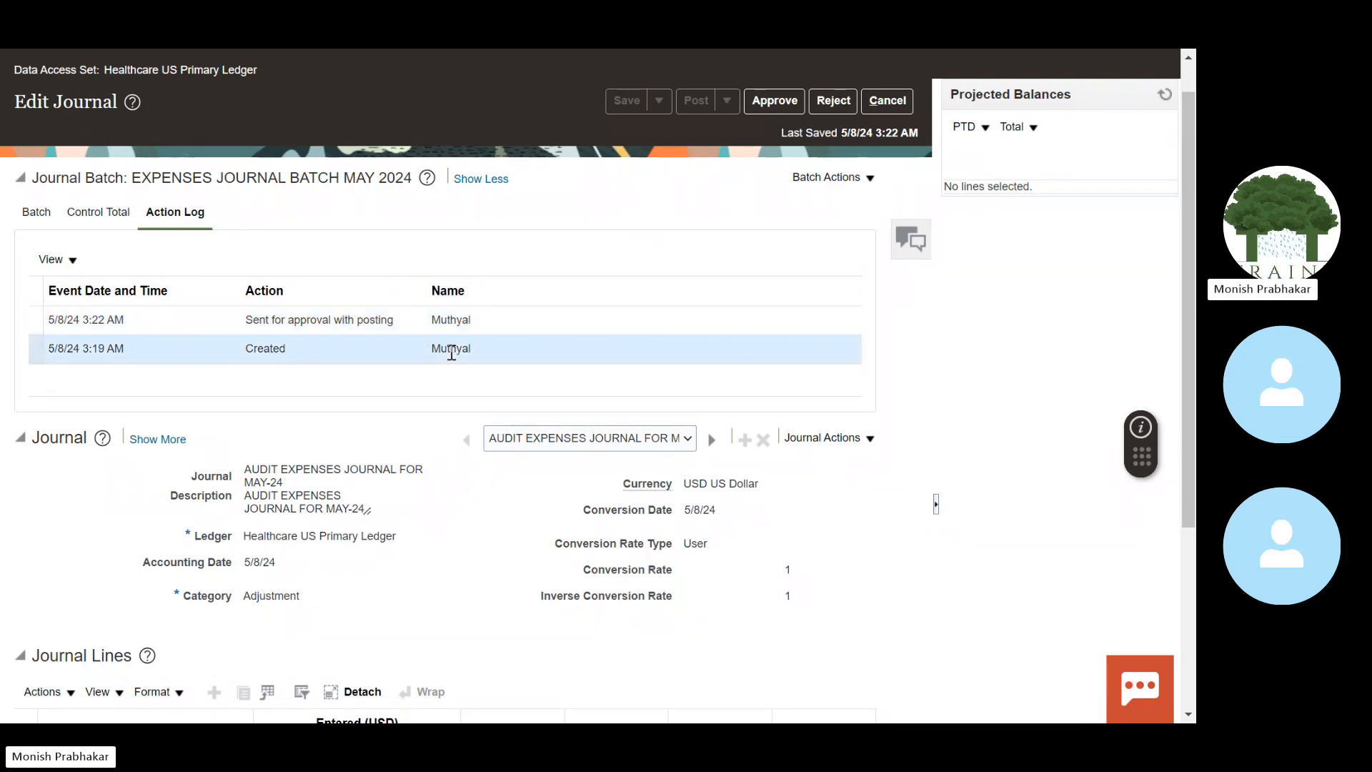
click(492, 331)
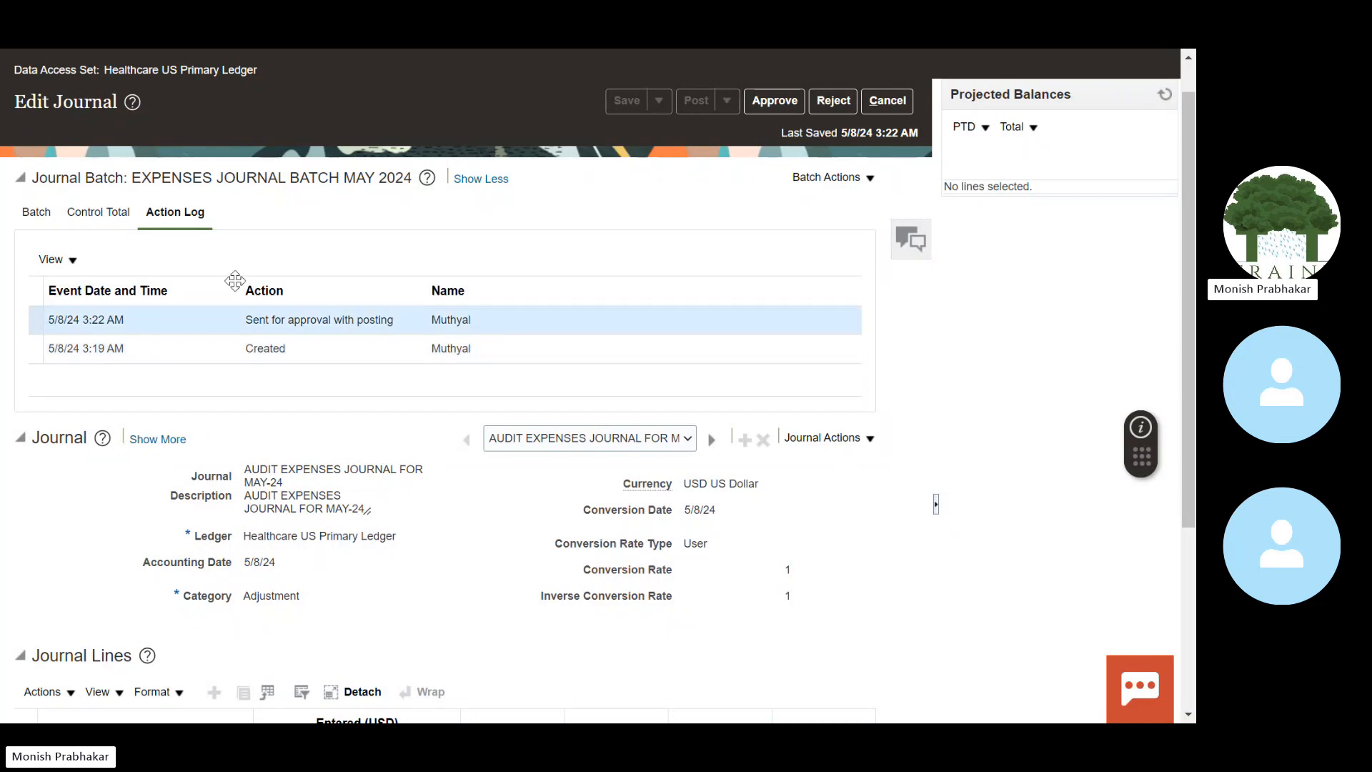
Step: Check the Control Total, attempt Approve, and read error GL-782239 saying you're not the approver
click(97, 219)
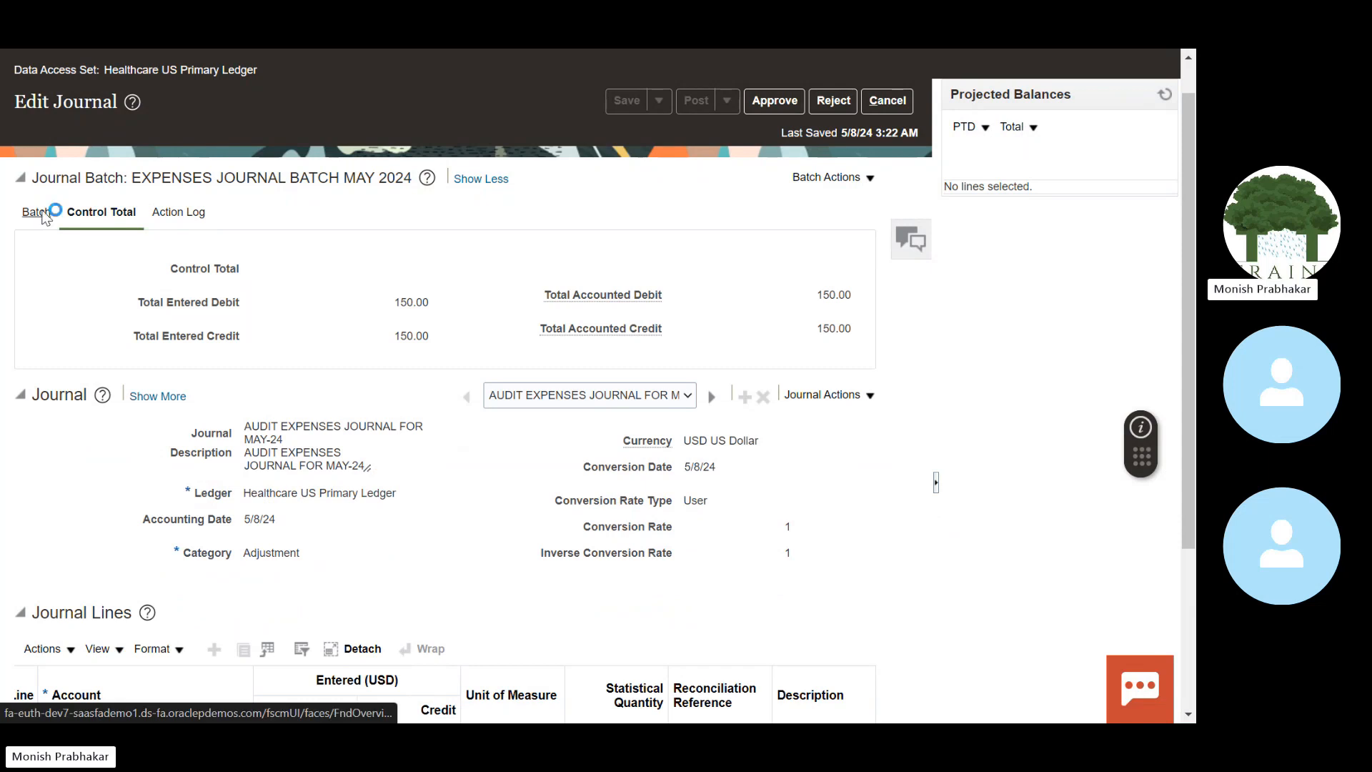
click(754, 102)
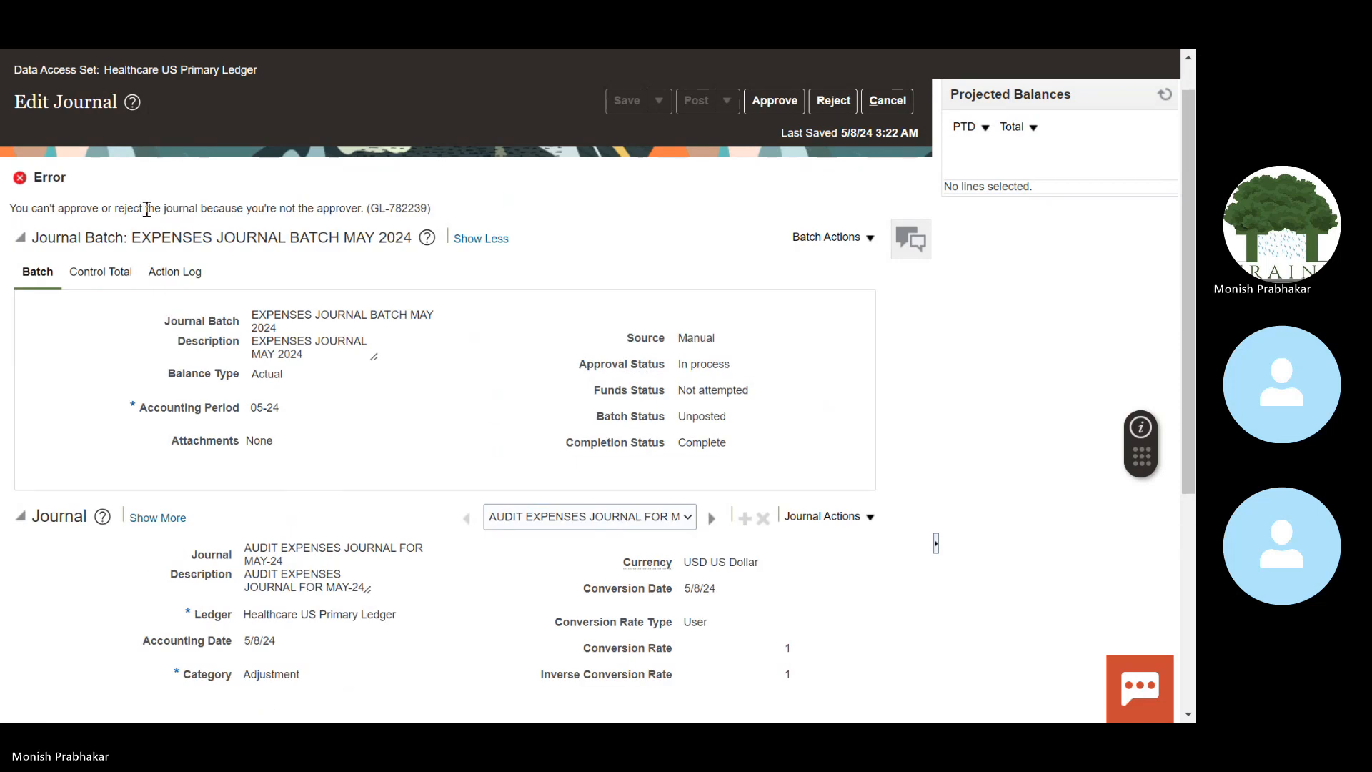
drag(29, 209, 444, 228)
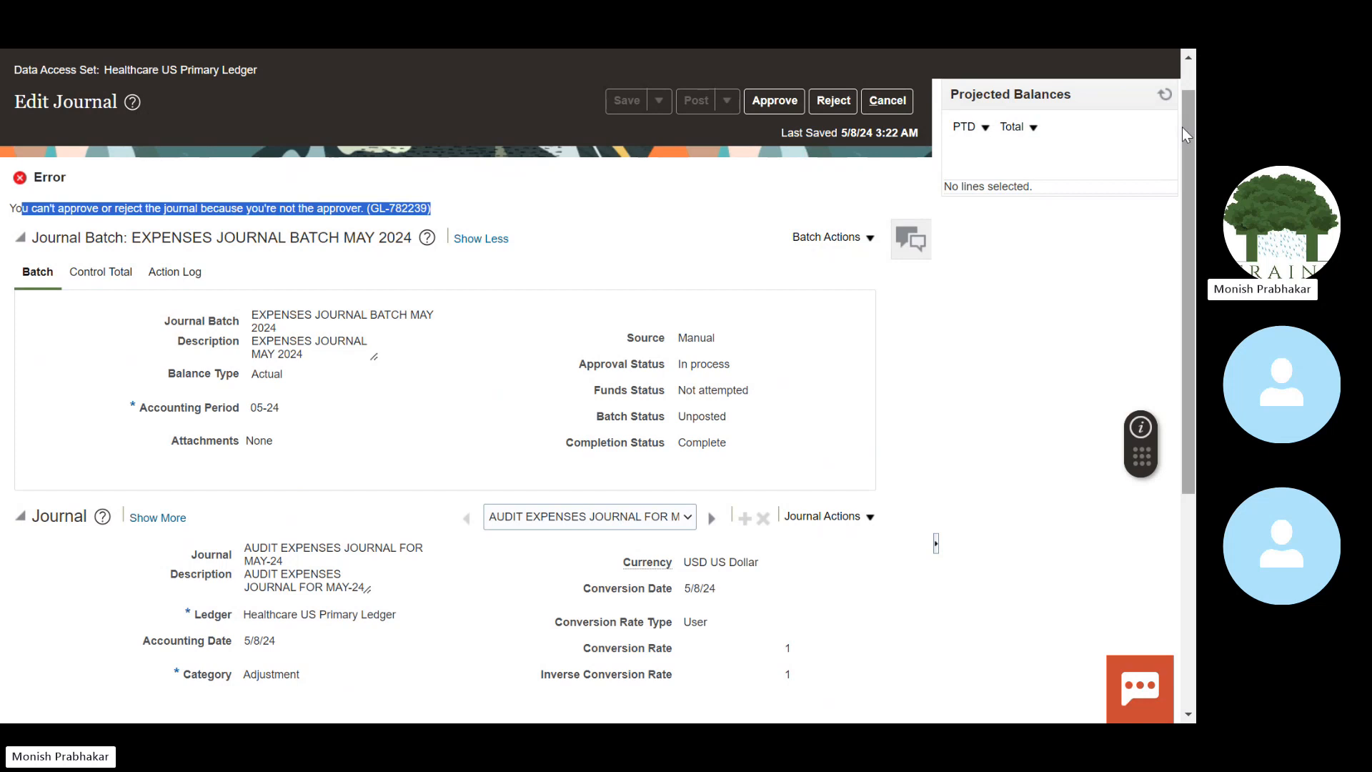
drag(1183, 126, 1185, 70)
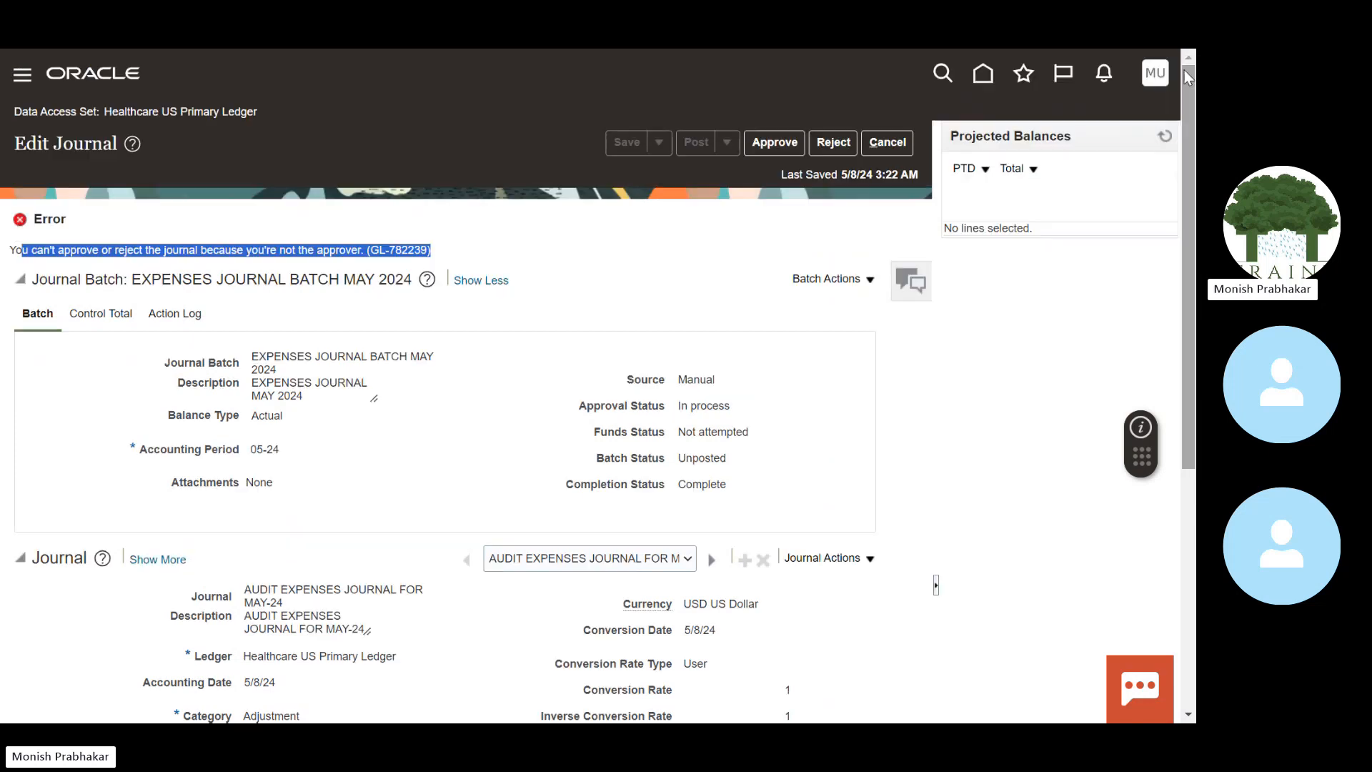
Step: From the home page's Tools group, open the Transaction Console
click(984, 78)
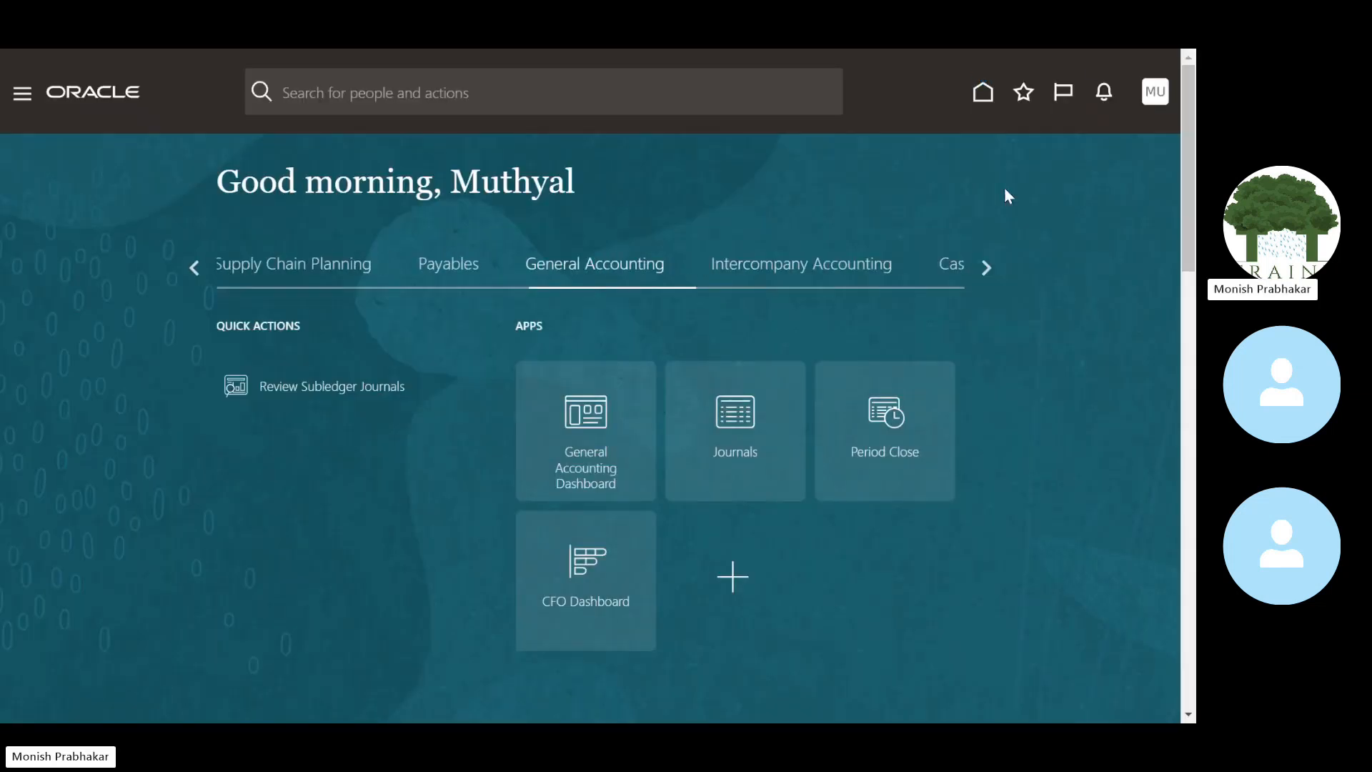
click(986, 264)
click(986, 263)
click(986, 264)
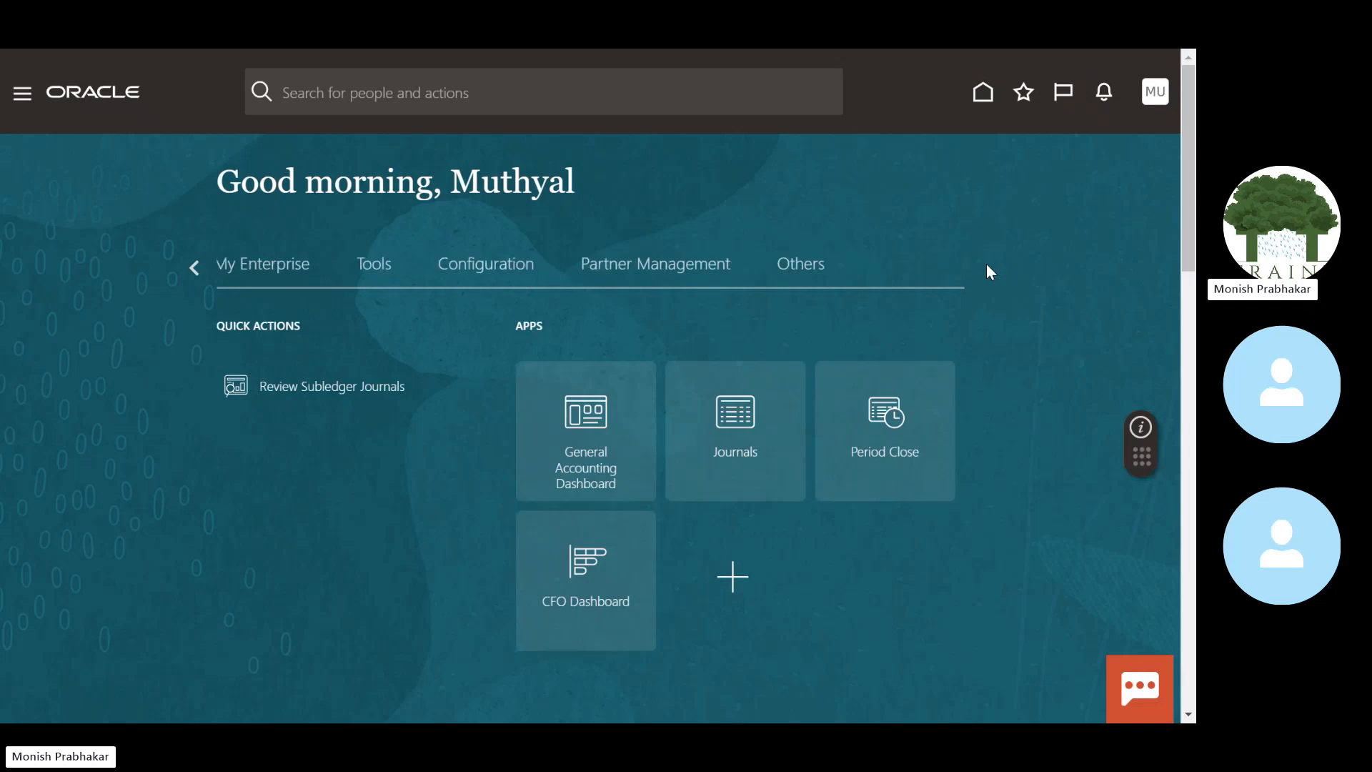
click(375, 270)
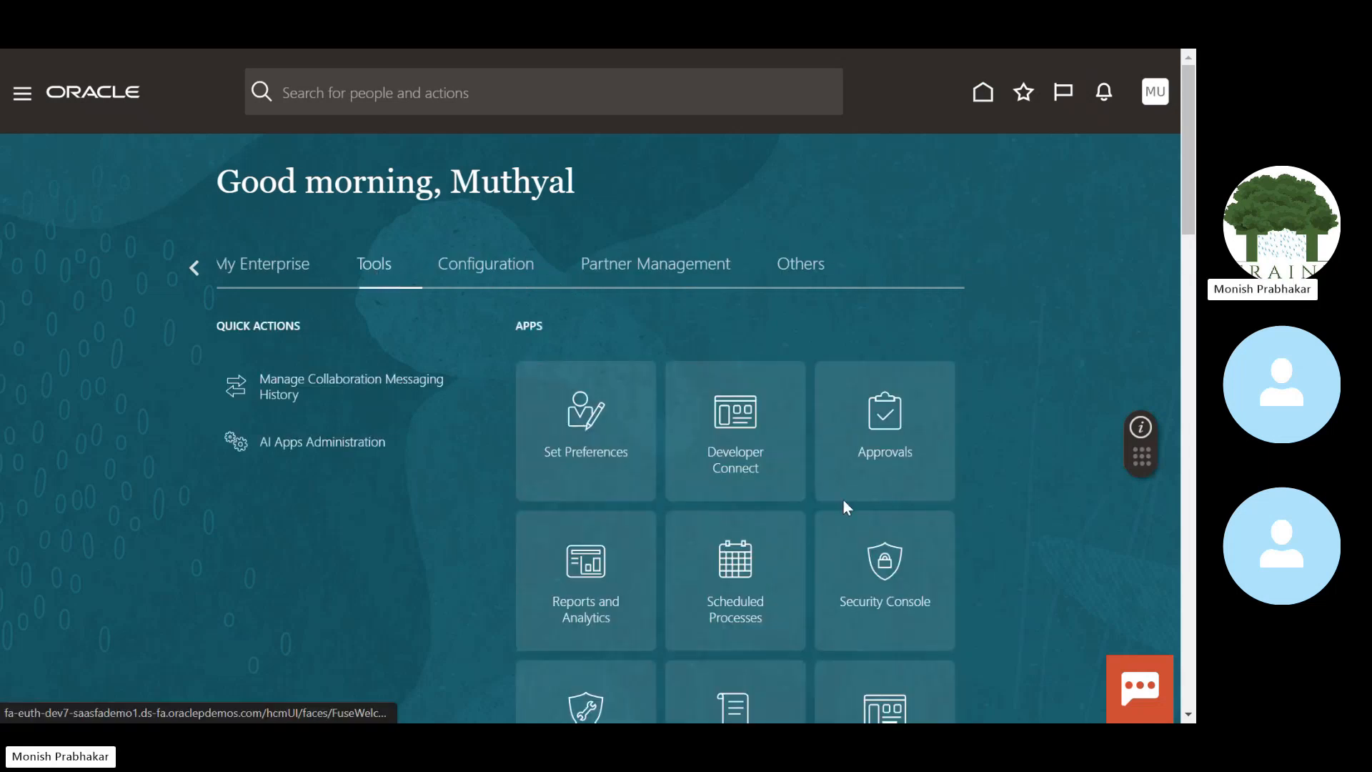
scroll(879, 453, down, 4)
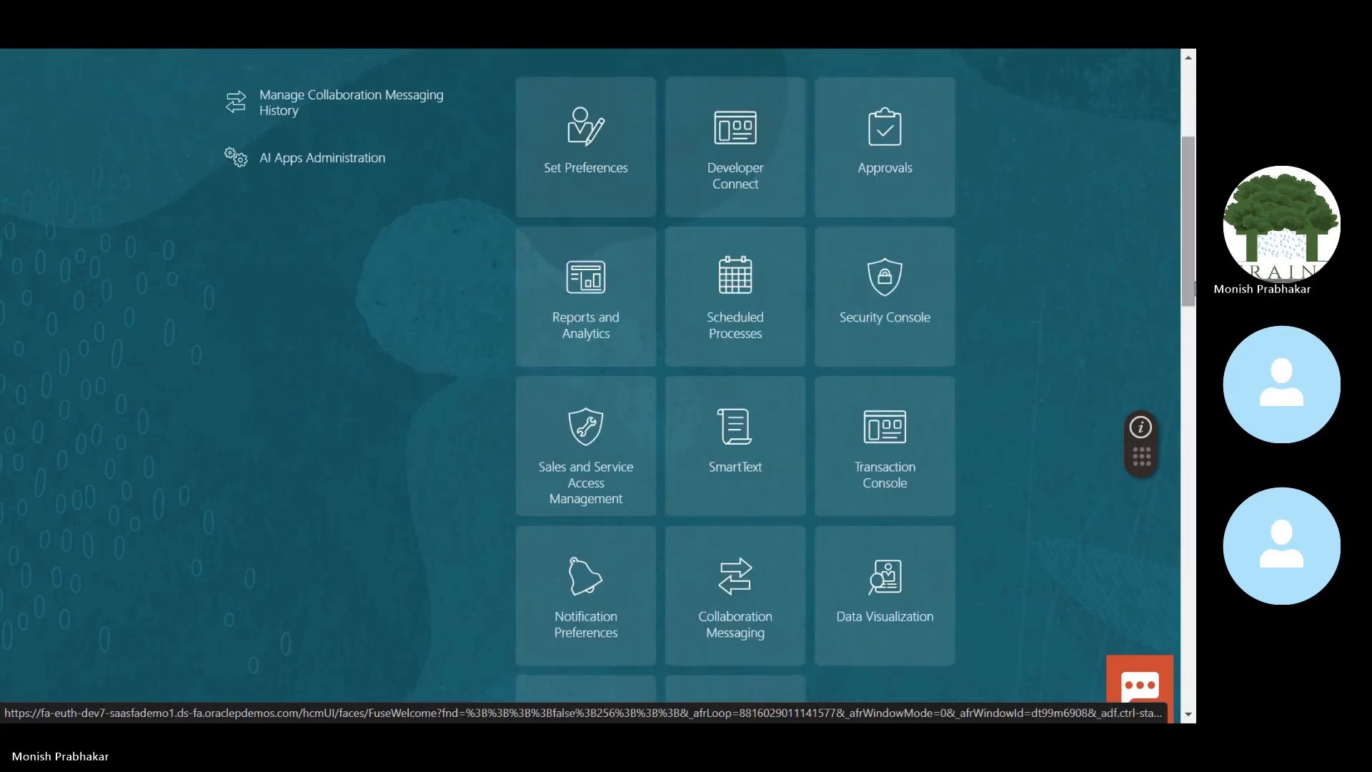
click(886, 443)
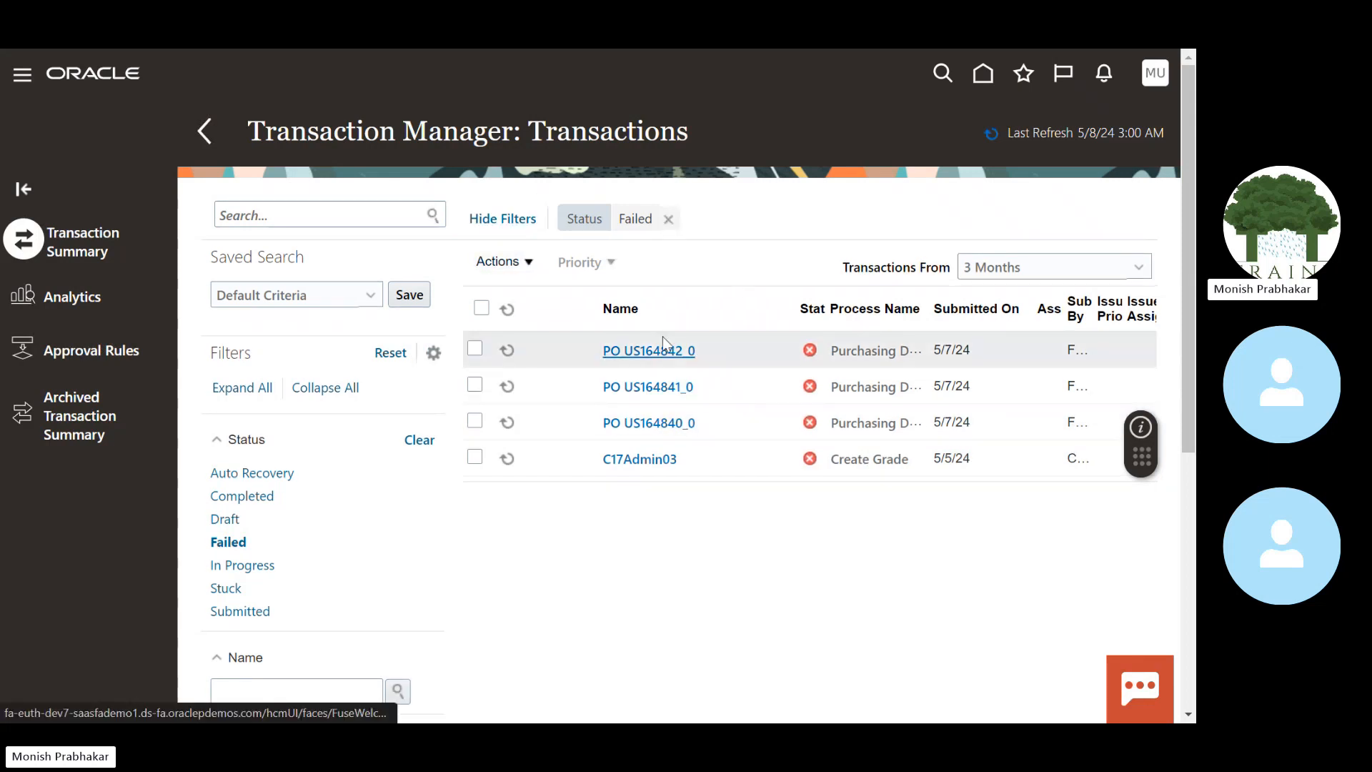
Step: Remove the Failed filter and inspect the EXPENSES JOURNAL BATCH transaction: Stuck, no approval history
click(668, 219)
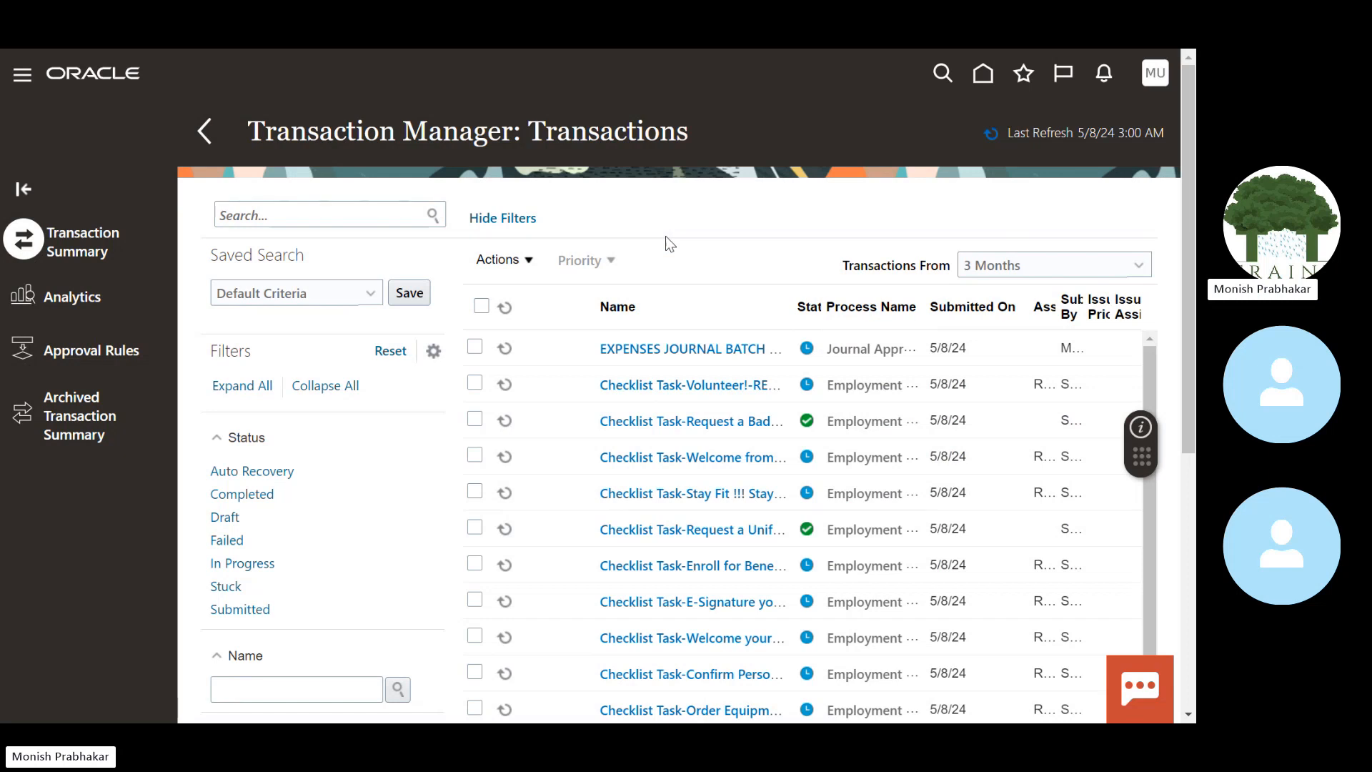
click(652, 350)
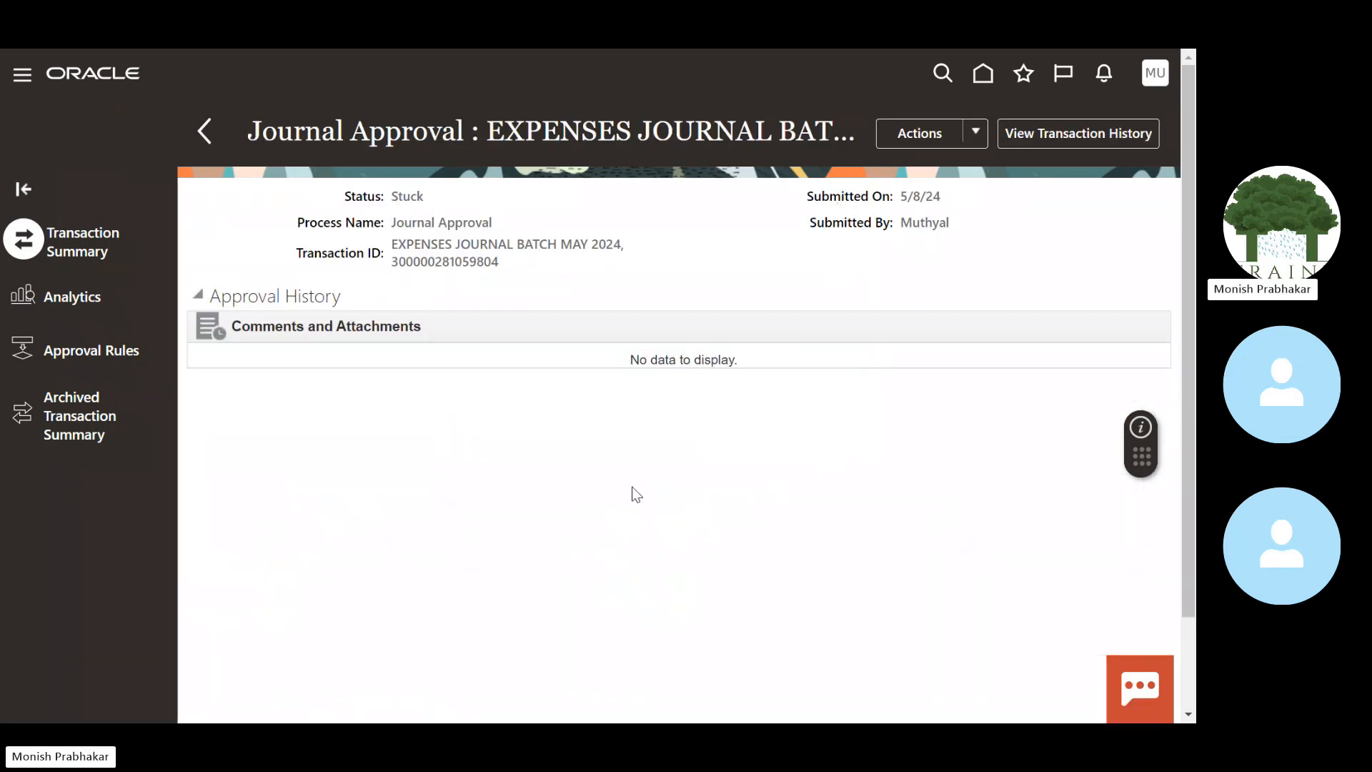
click(1040, 141)
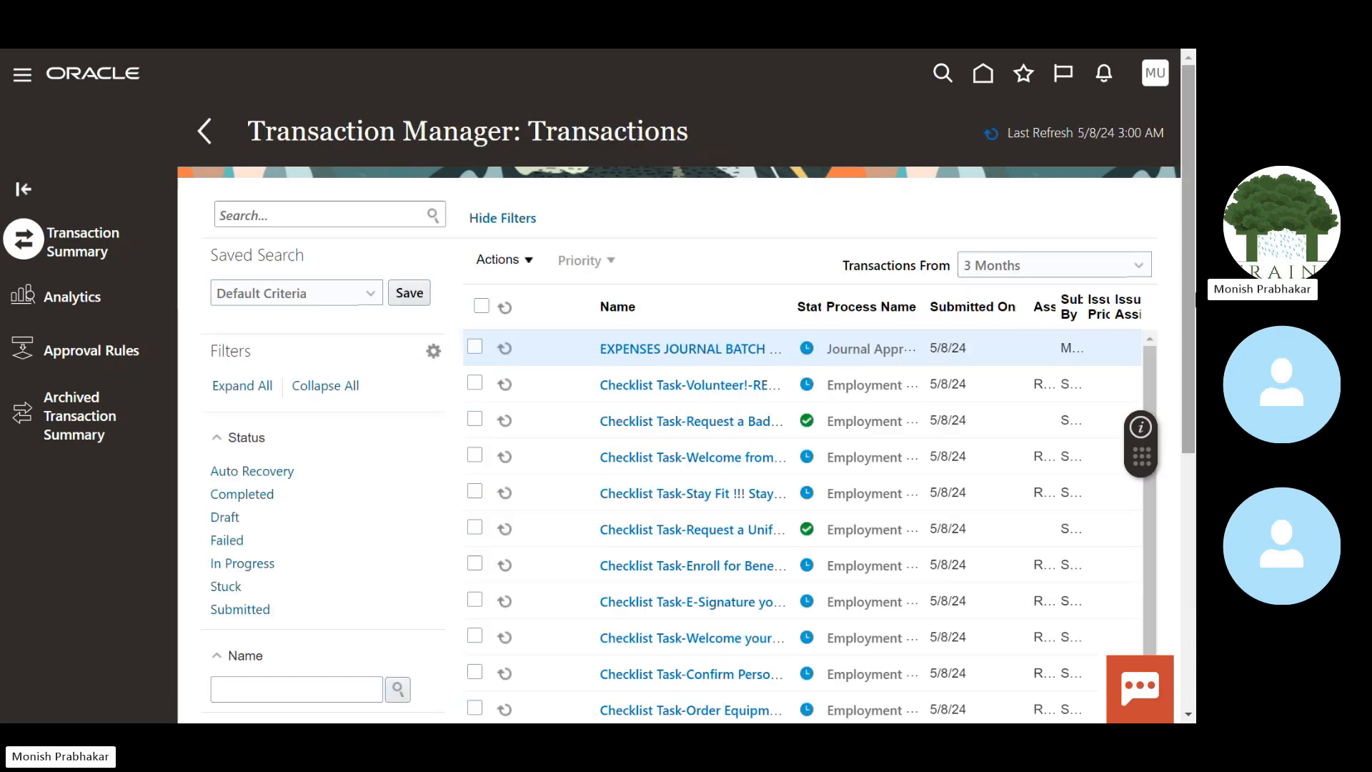
scroll(674, 307, down, 1)
click(656, 269)
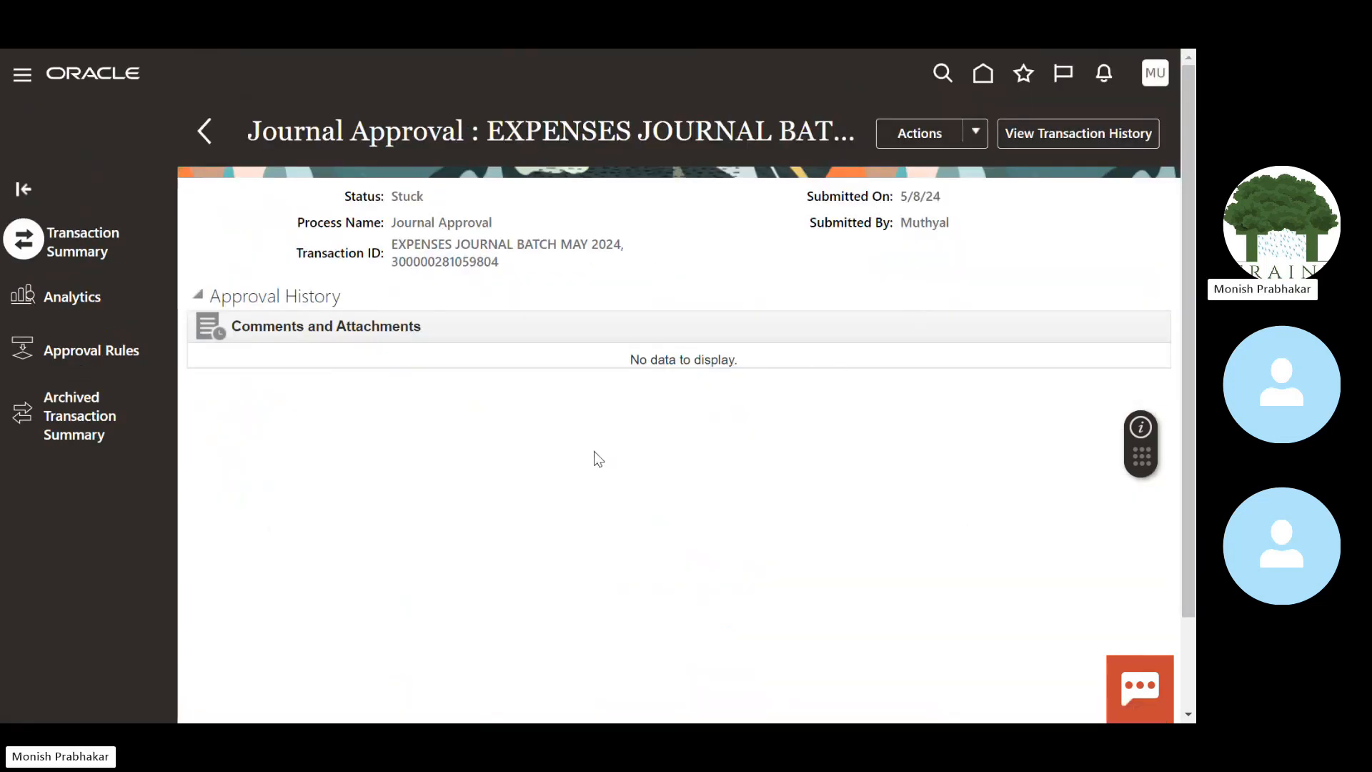
click(206, 132)
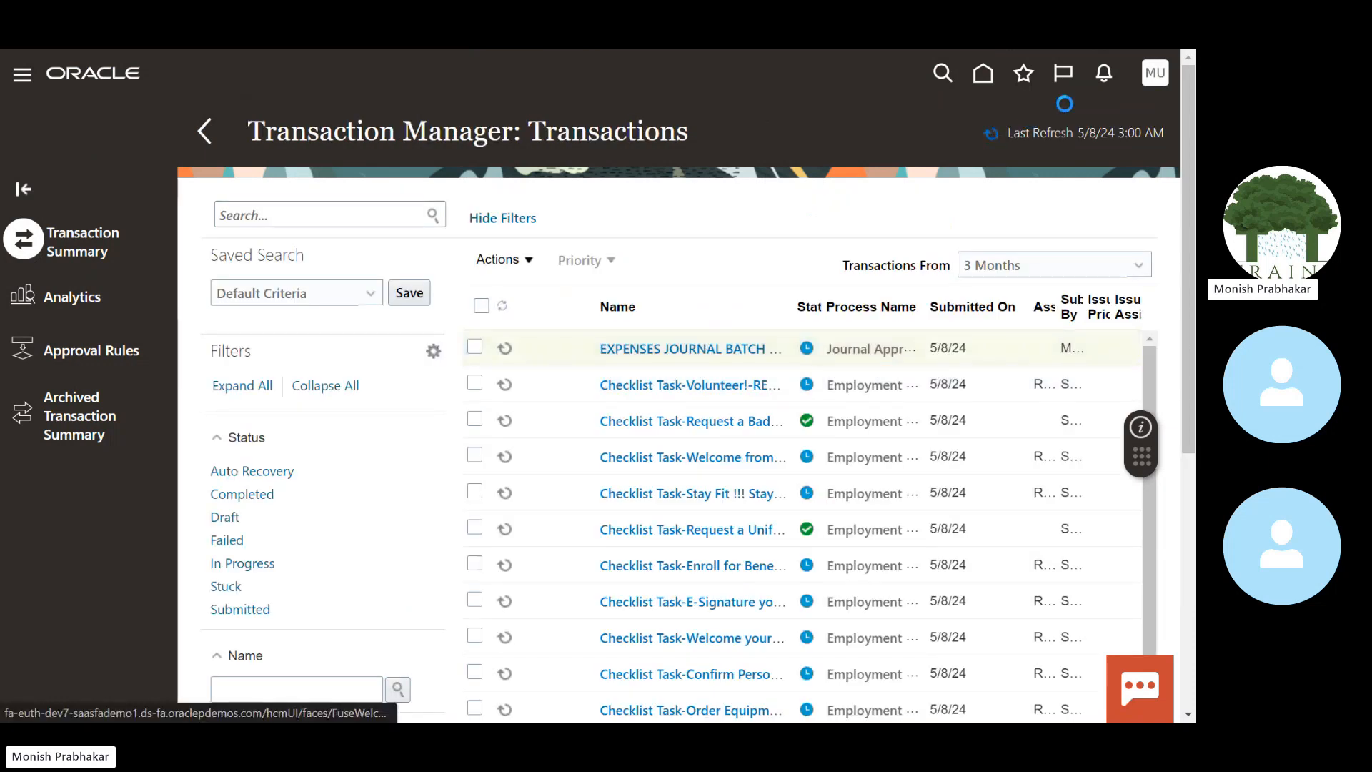
click(1104, 72)
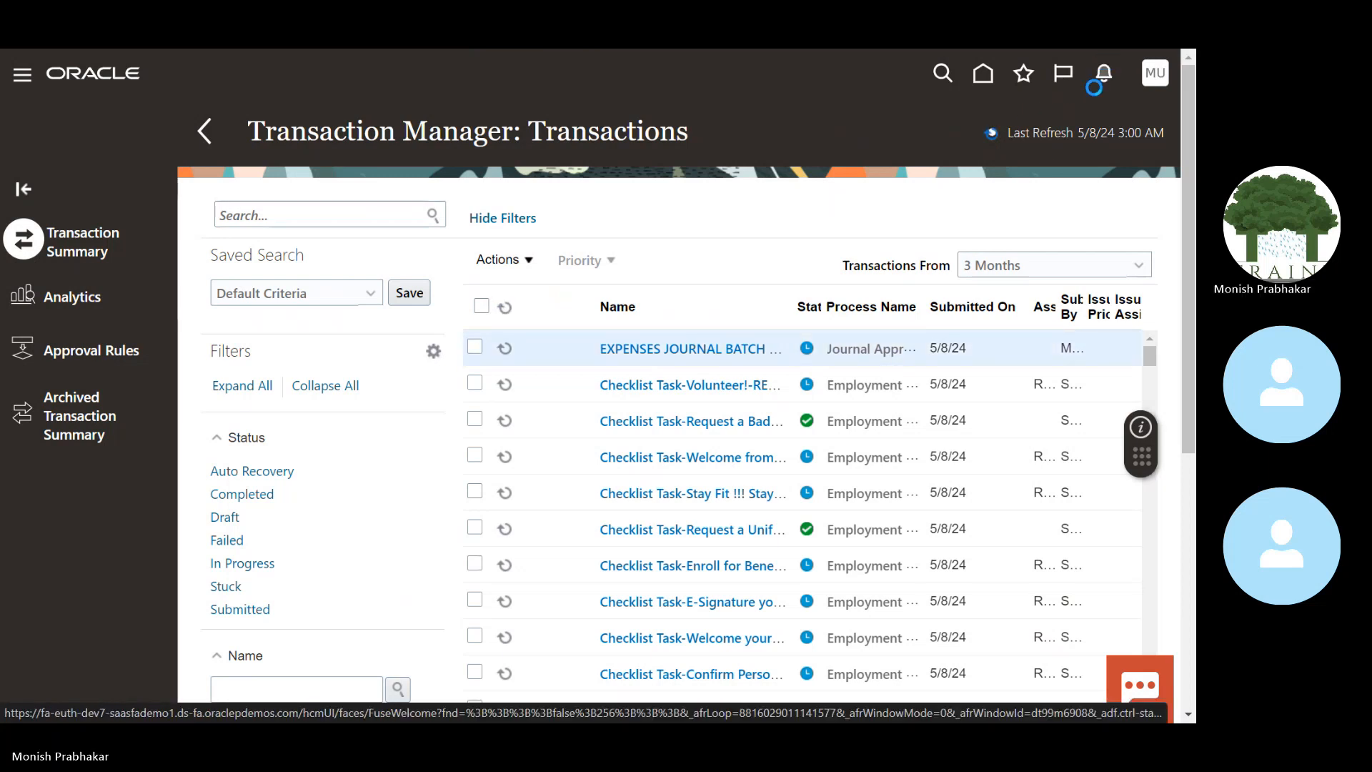
click(702, 321)
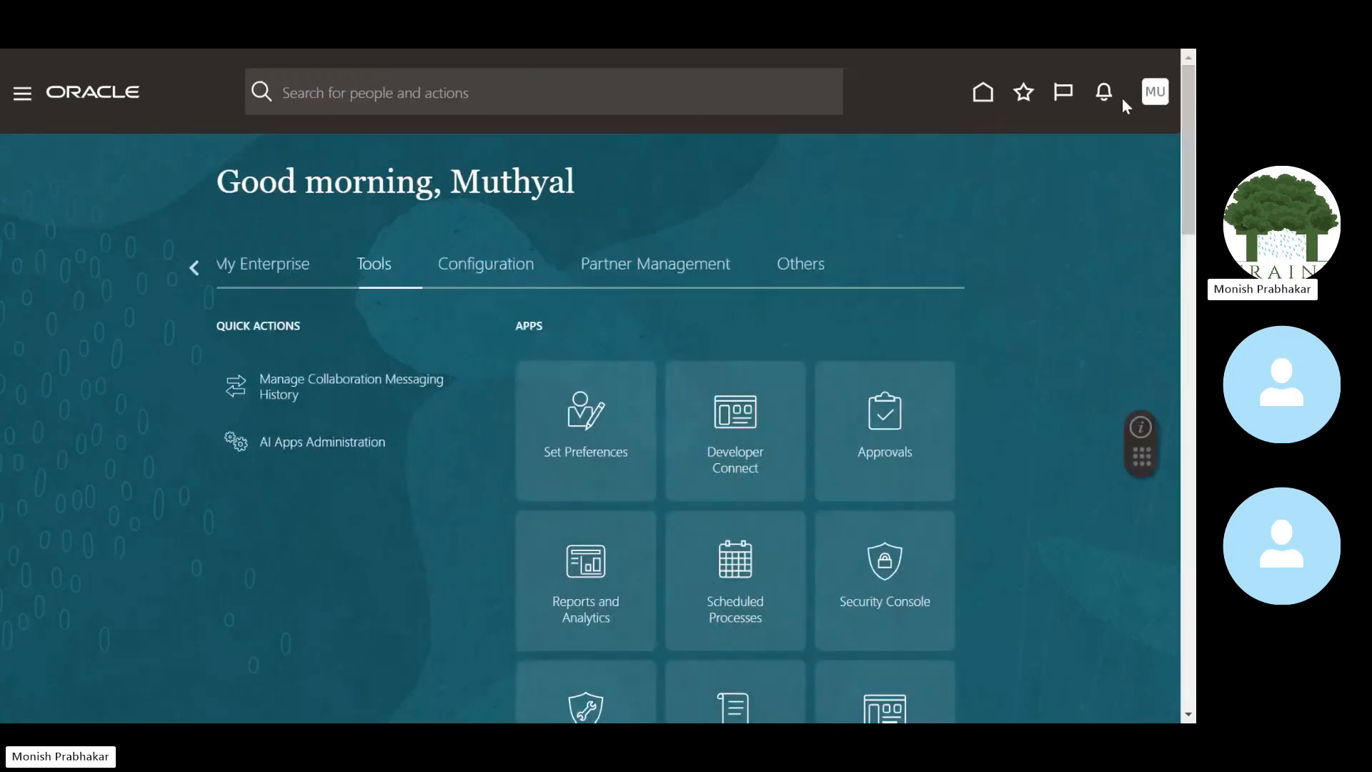
Step: Show all notifications (none pending) and open the BPM Worklist in a maximized window
click(1104, 93)
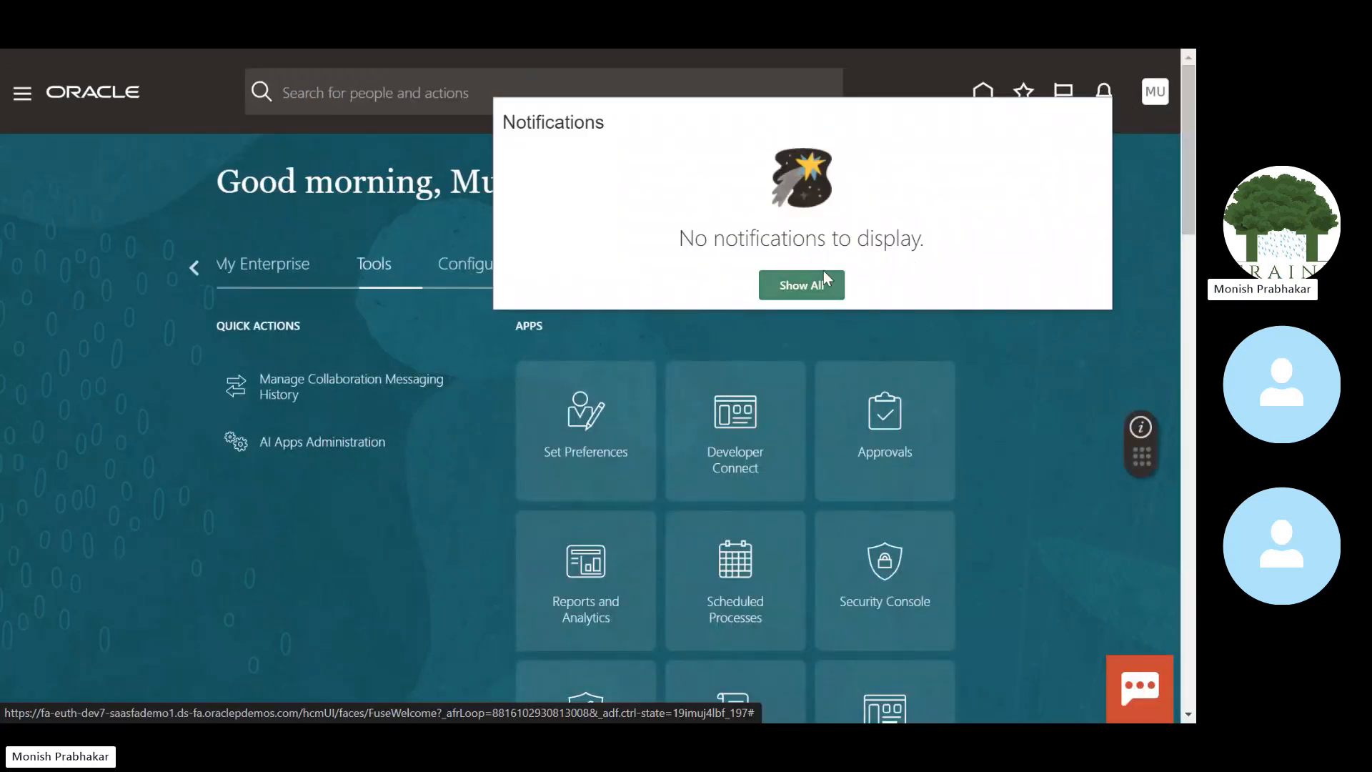
click(797, 279)
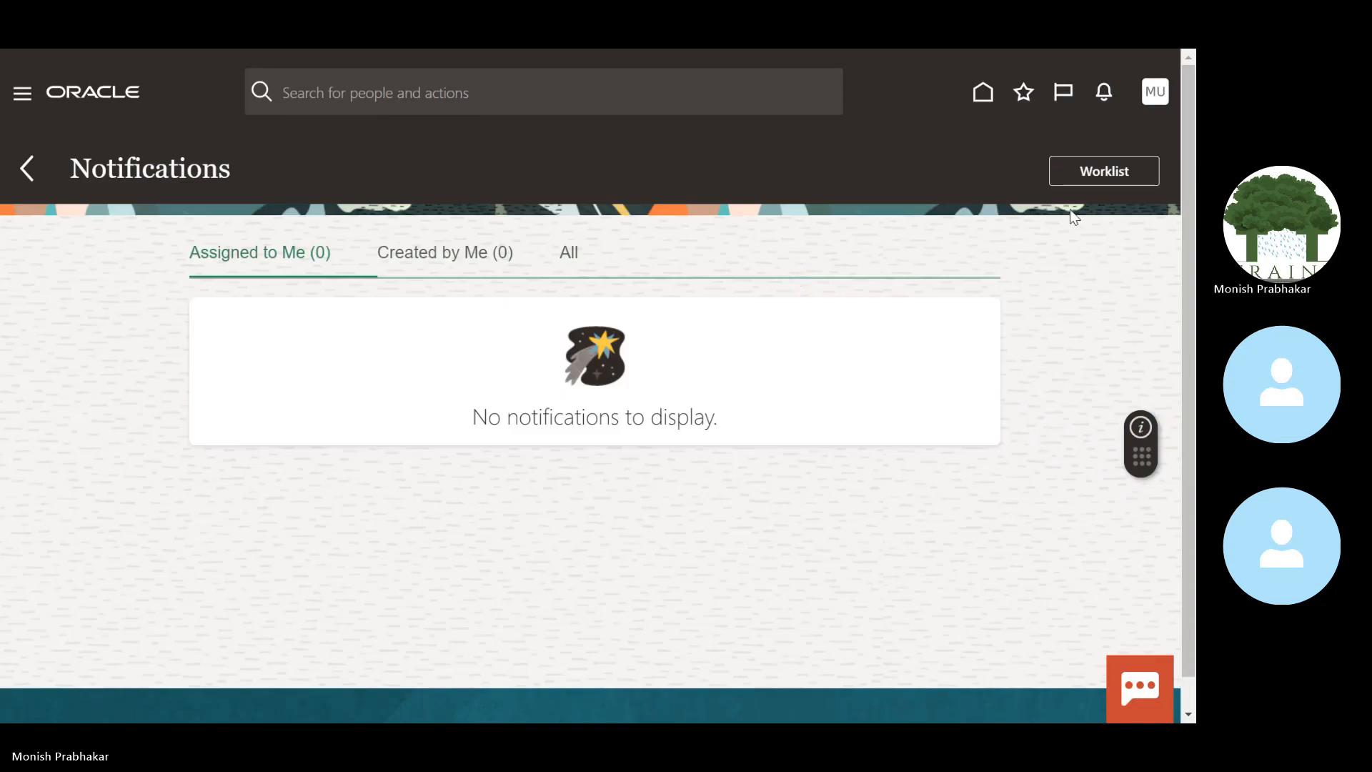
click(1075, 164)
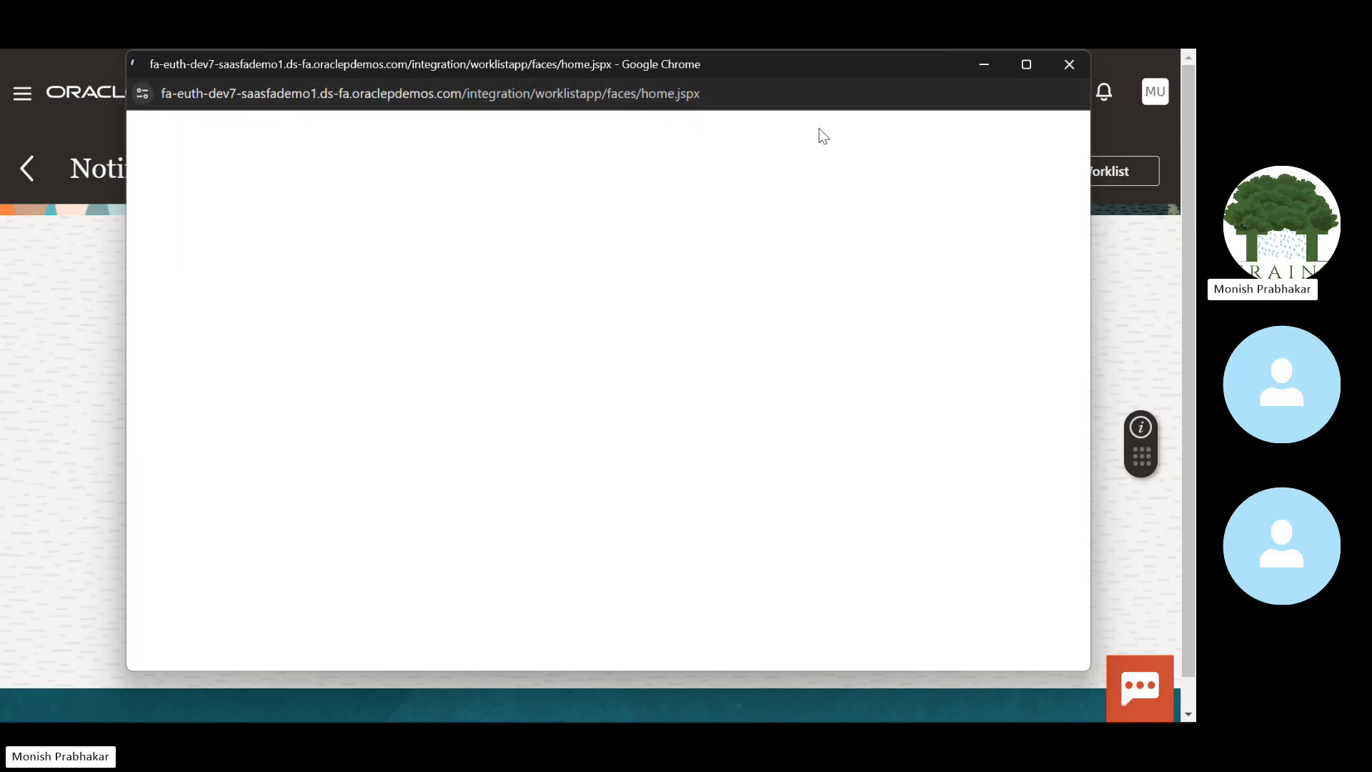
click(1040, 68)
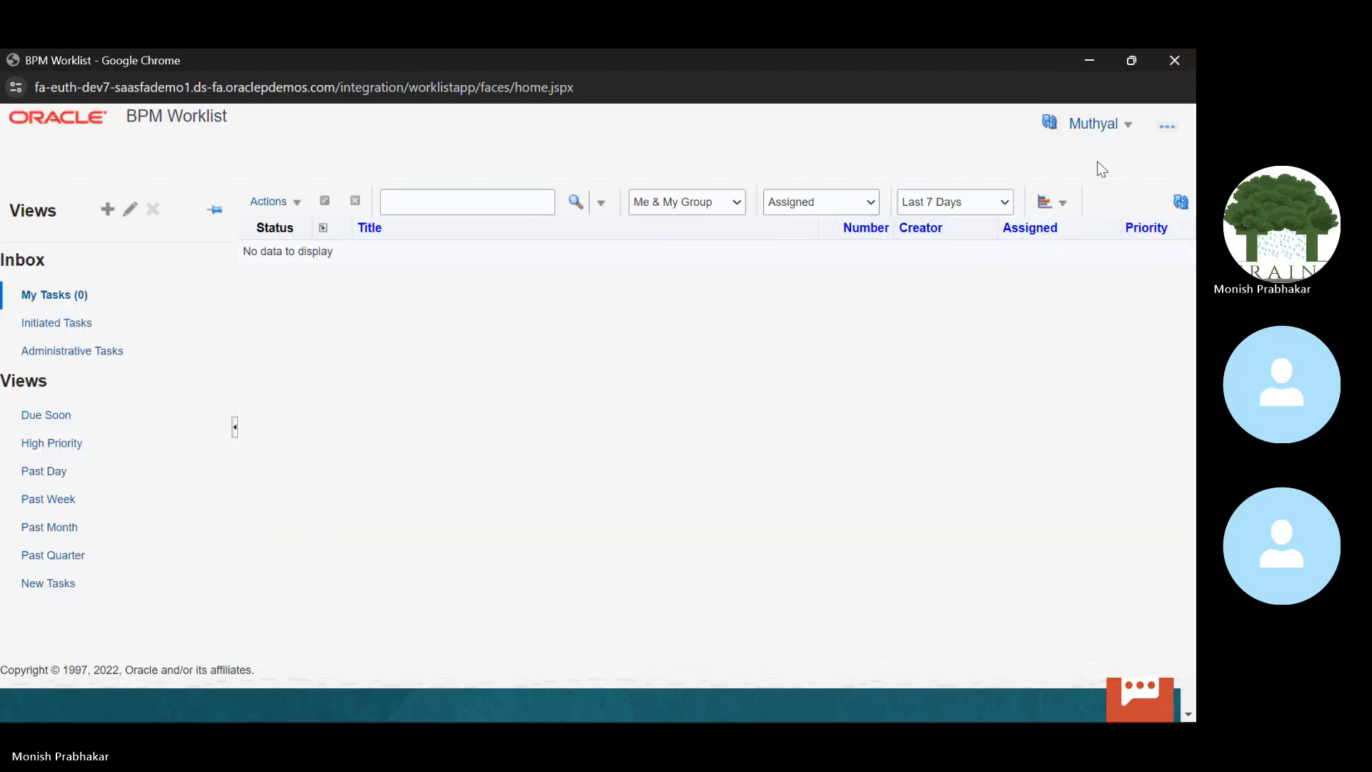
Step: List Administrative Tasks with the status filter set to Any
click(55, 351)
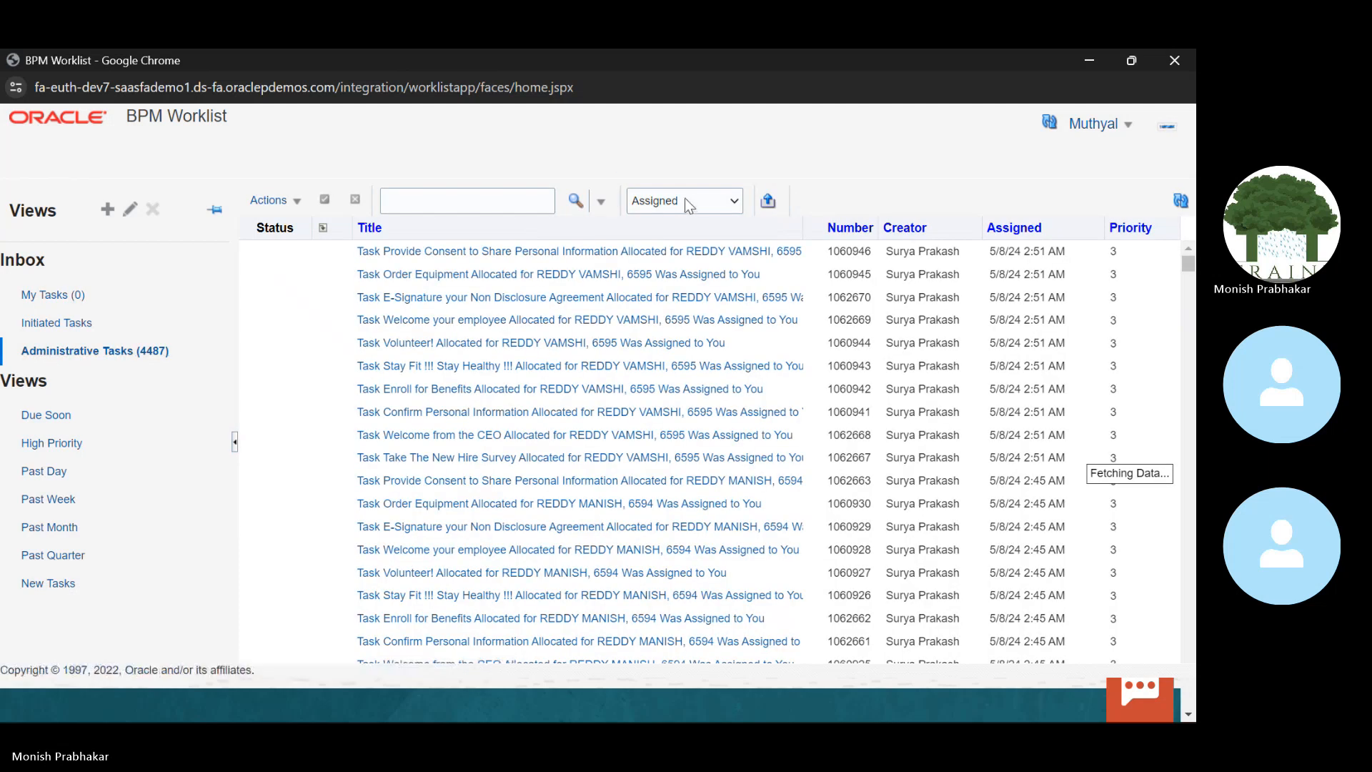
click(688, 203)
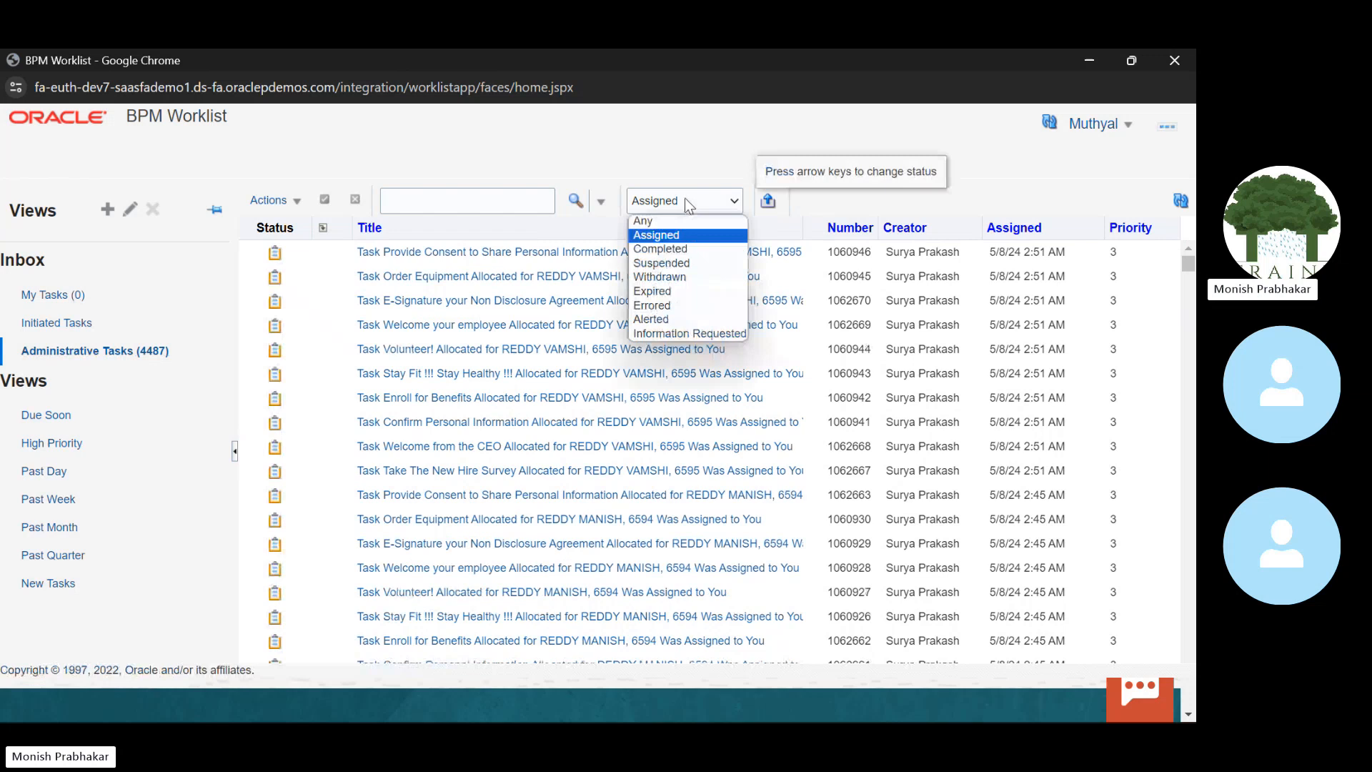
click(643, 222)
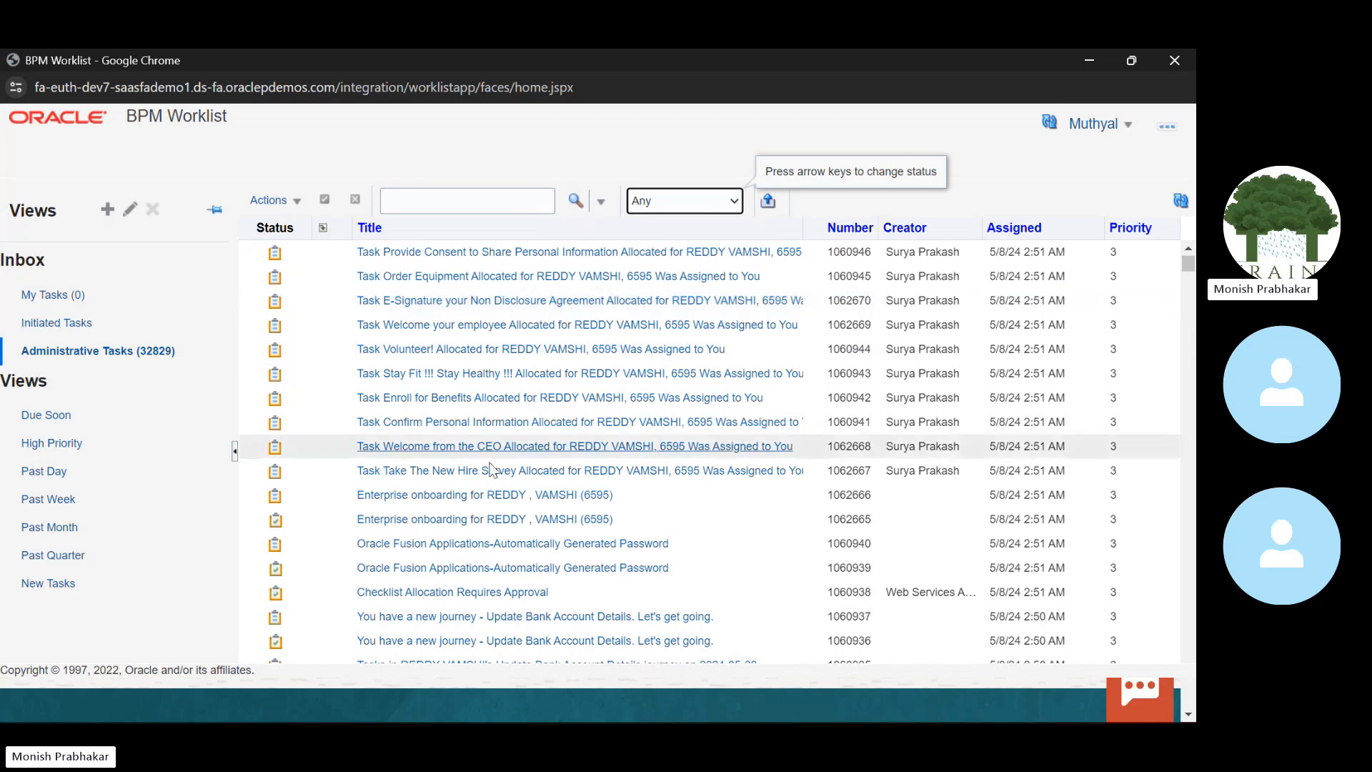
drag(1192, 266, 1190, 277)
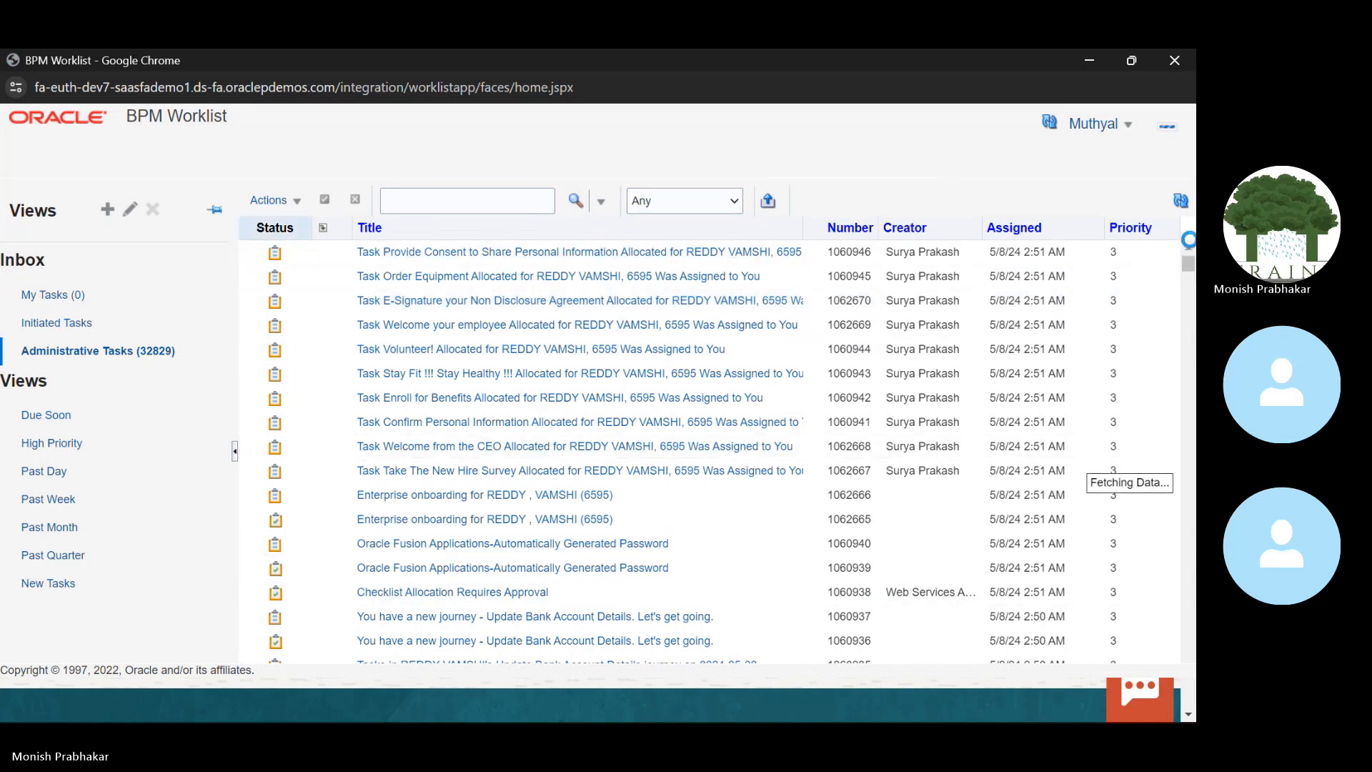
Step: Search the task list for 'Expenses', narrowing Administrative Tasks to 68
click(421, 201)
key(Caps_Lock)
text(E)
key(Caps_Lock)
text(x)
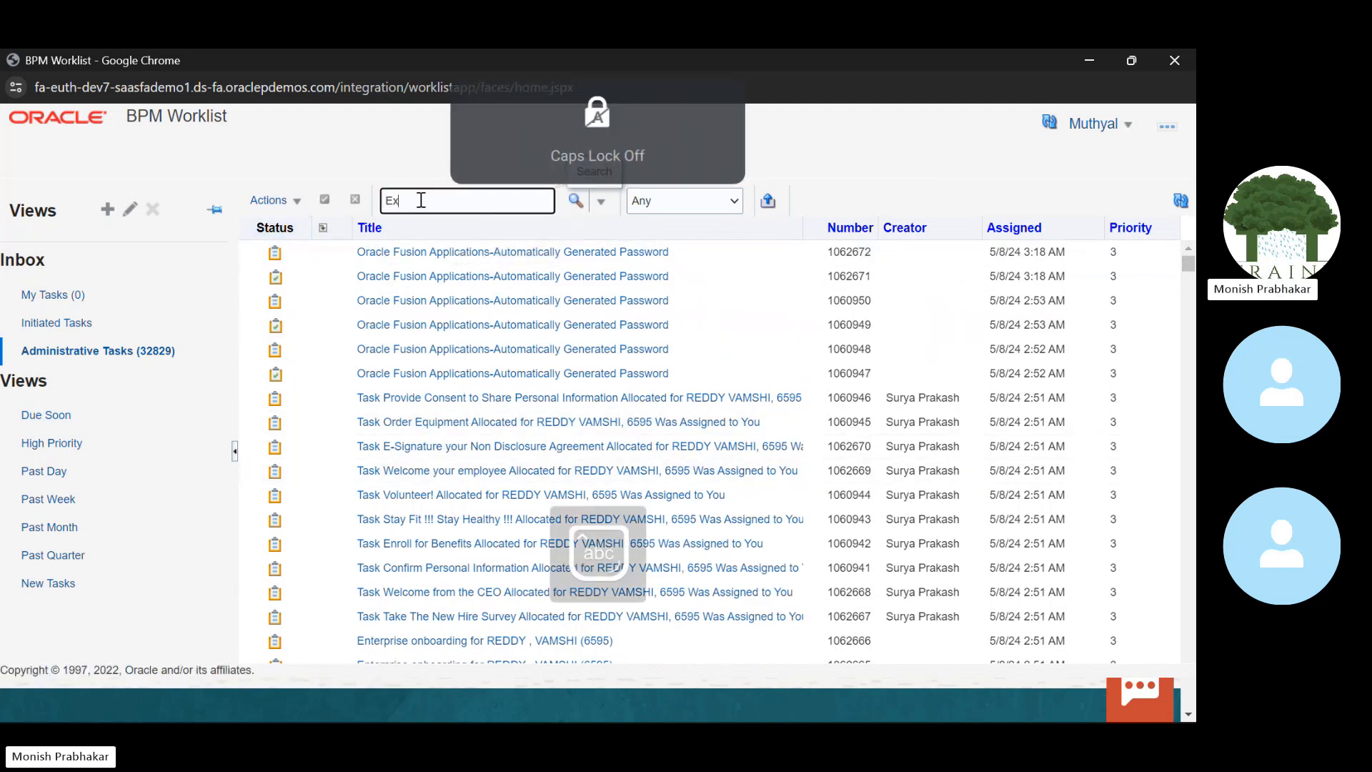
text(pe)
key(BackSpace)
text(pens)
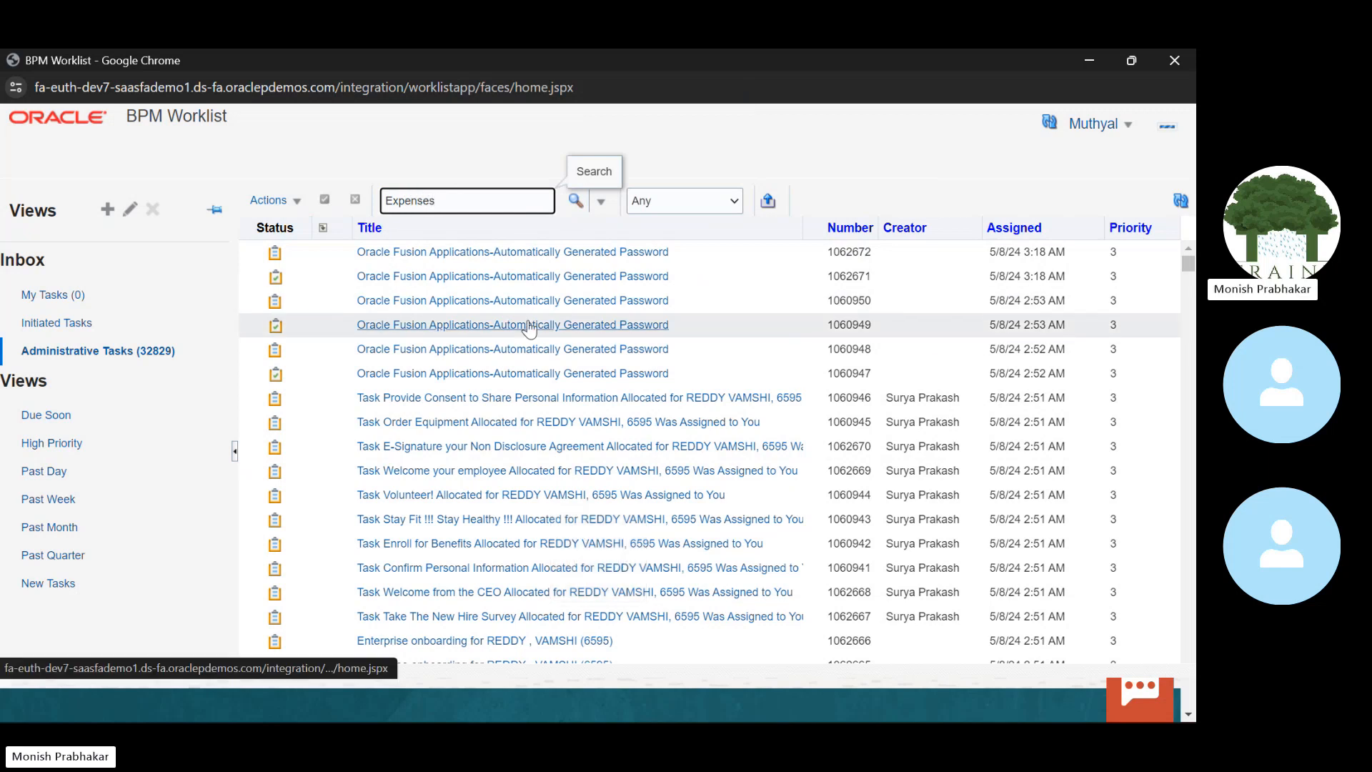
text(es)
key(Return)
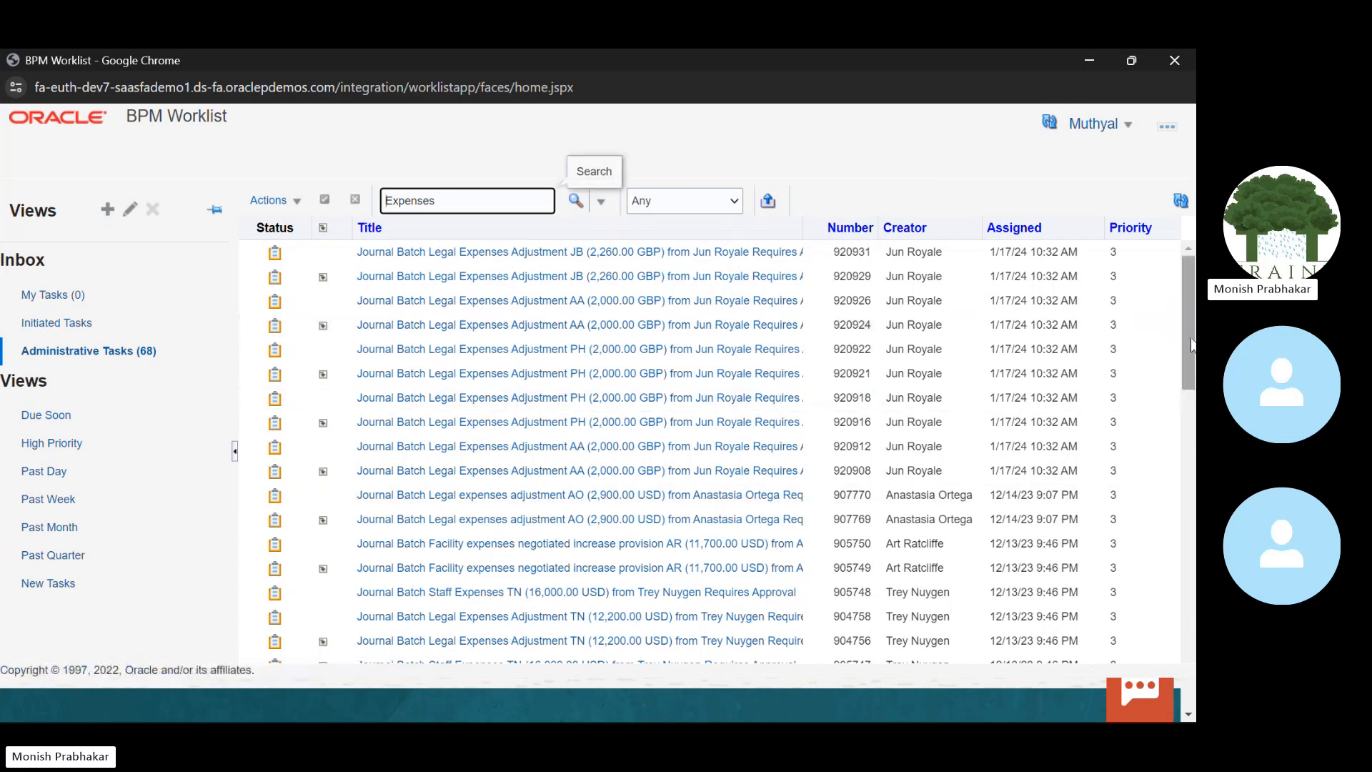
drag(1190, 339, 1188, 418)
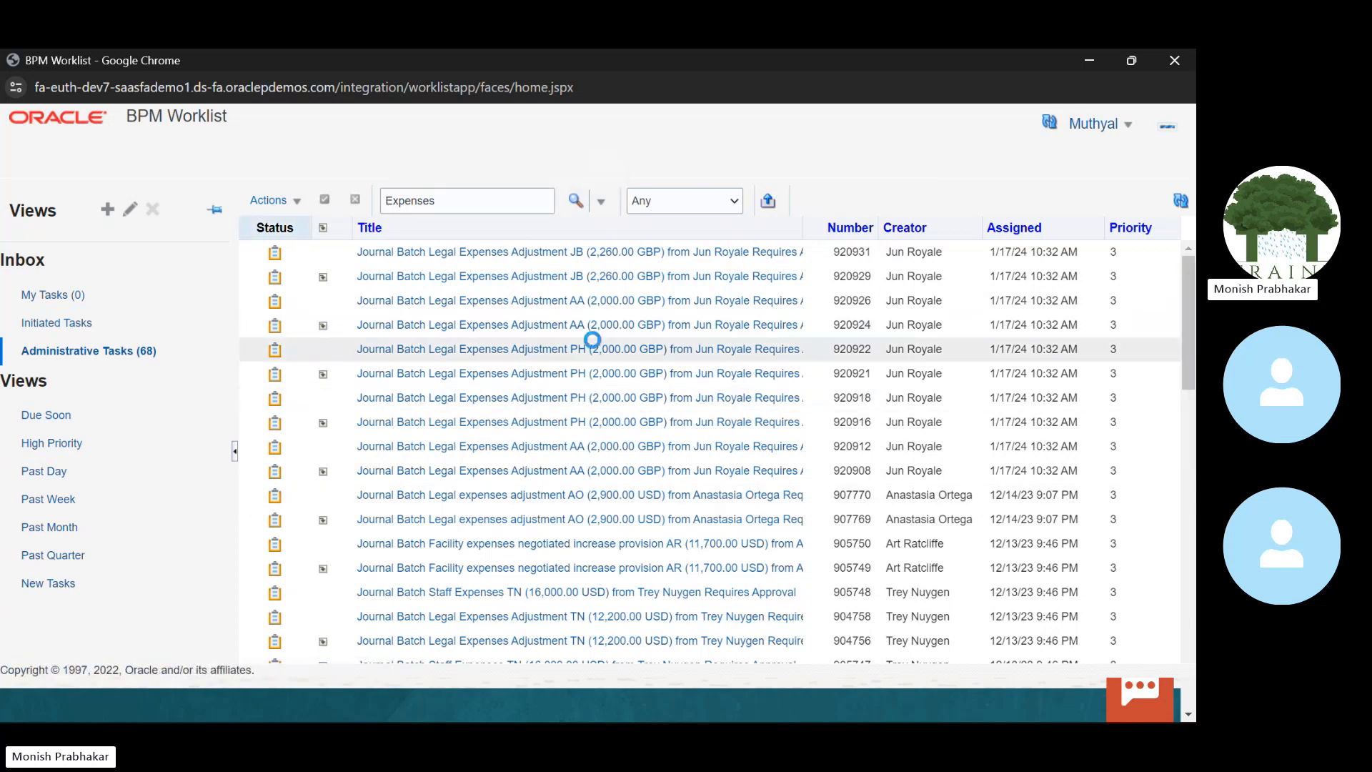
Step: Show Initiated Tasks with status Any, which lists no tasks
click(48, 322)
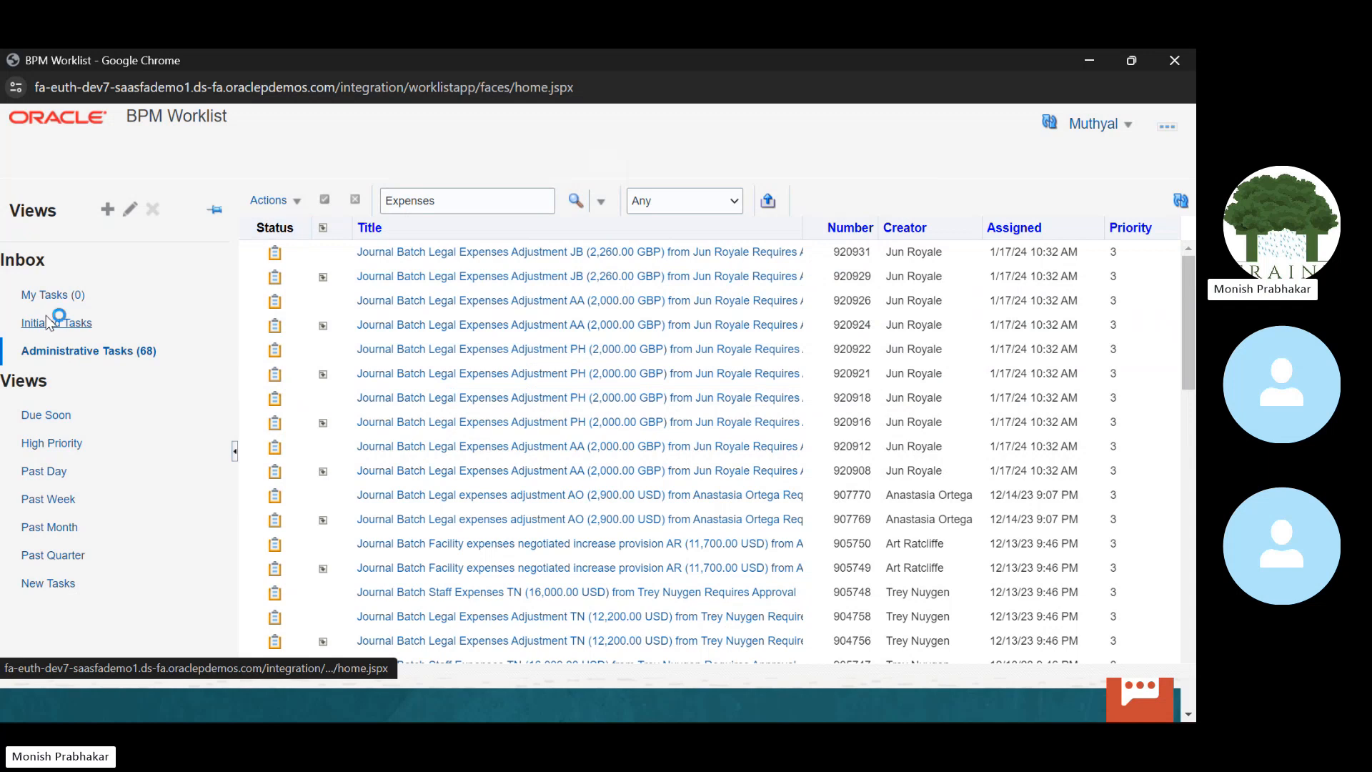
click(672, 201)
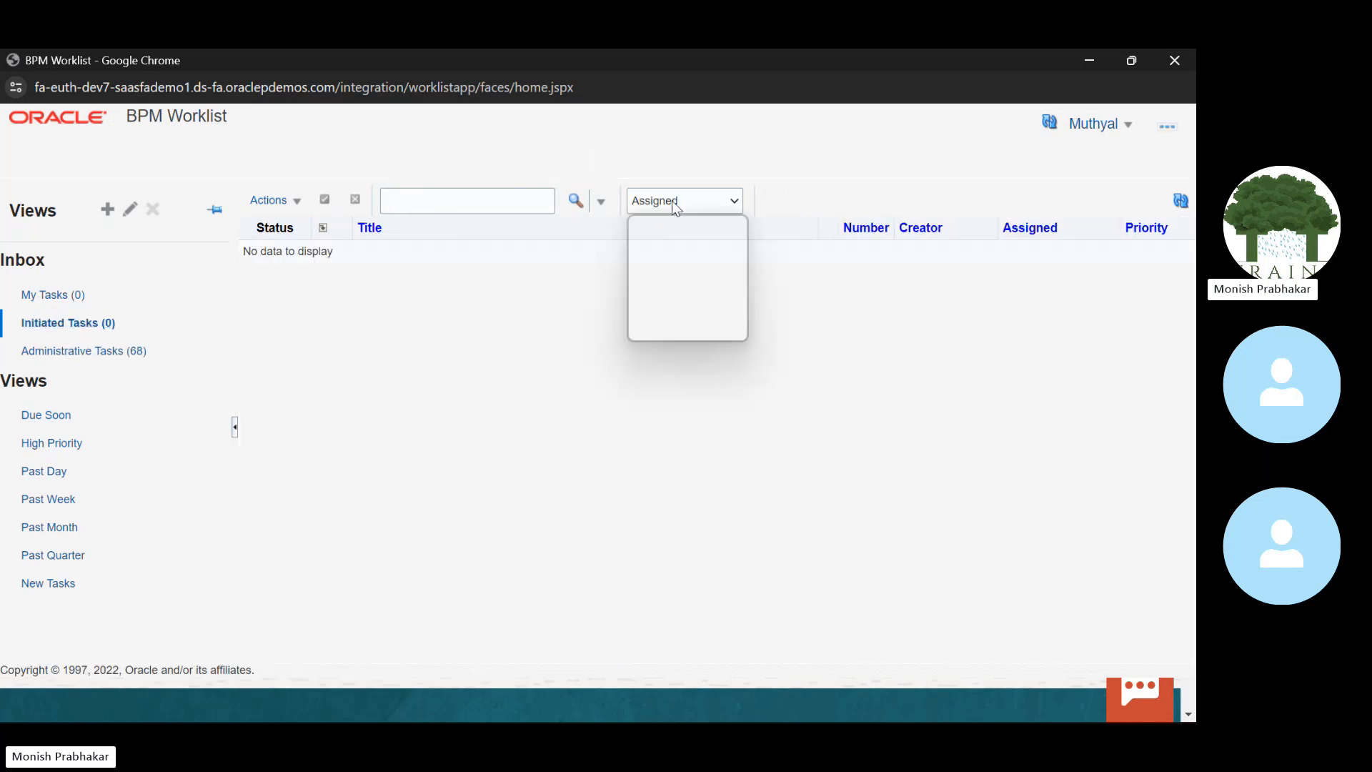
click(670, 220)
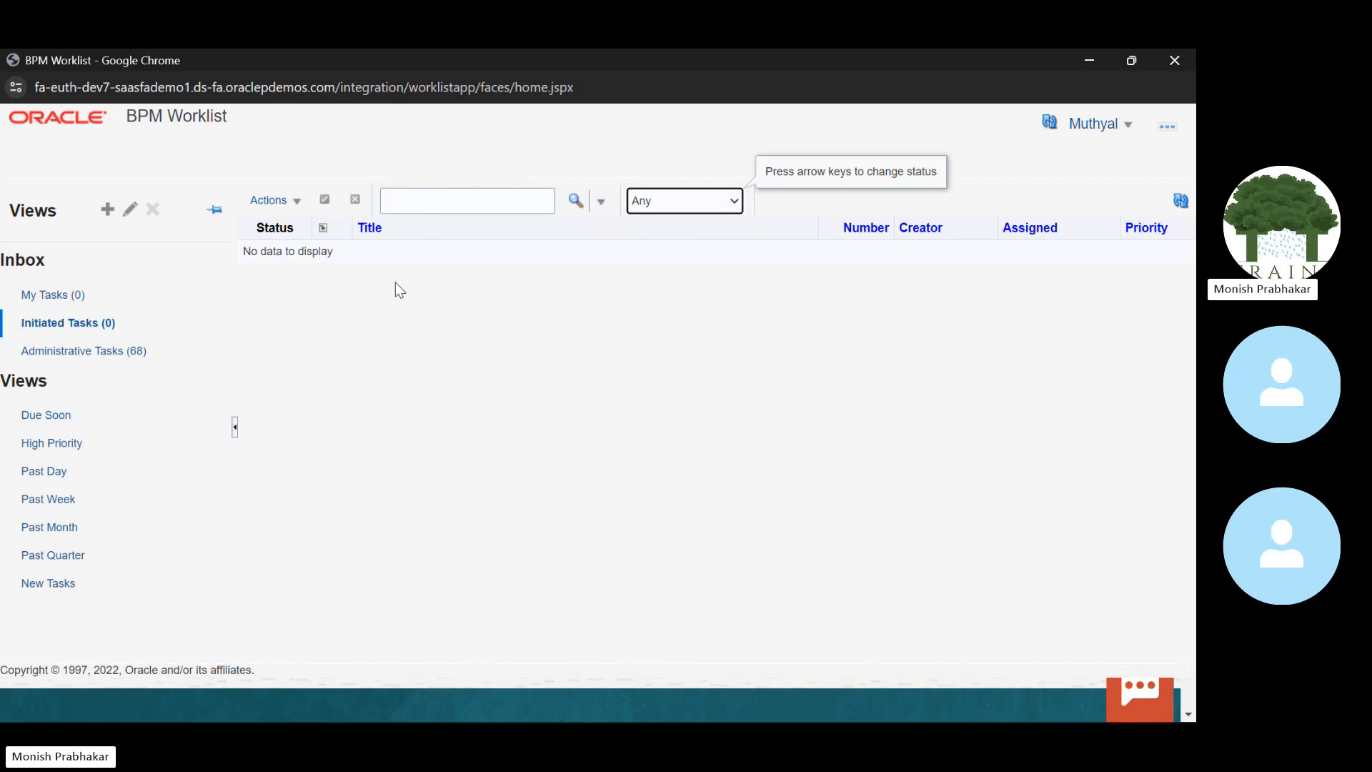
Step: Minimize the worklist and return to the Oracle home page's Tools area
click(1082, 62)
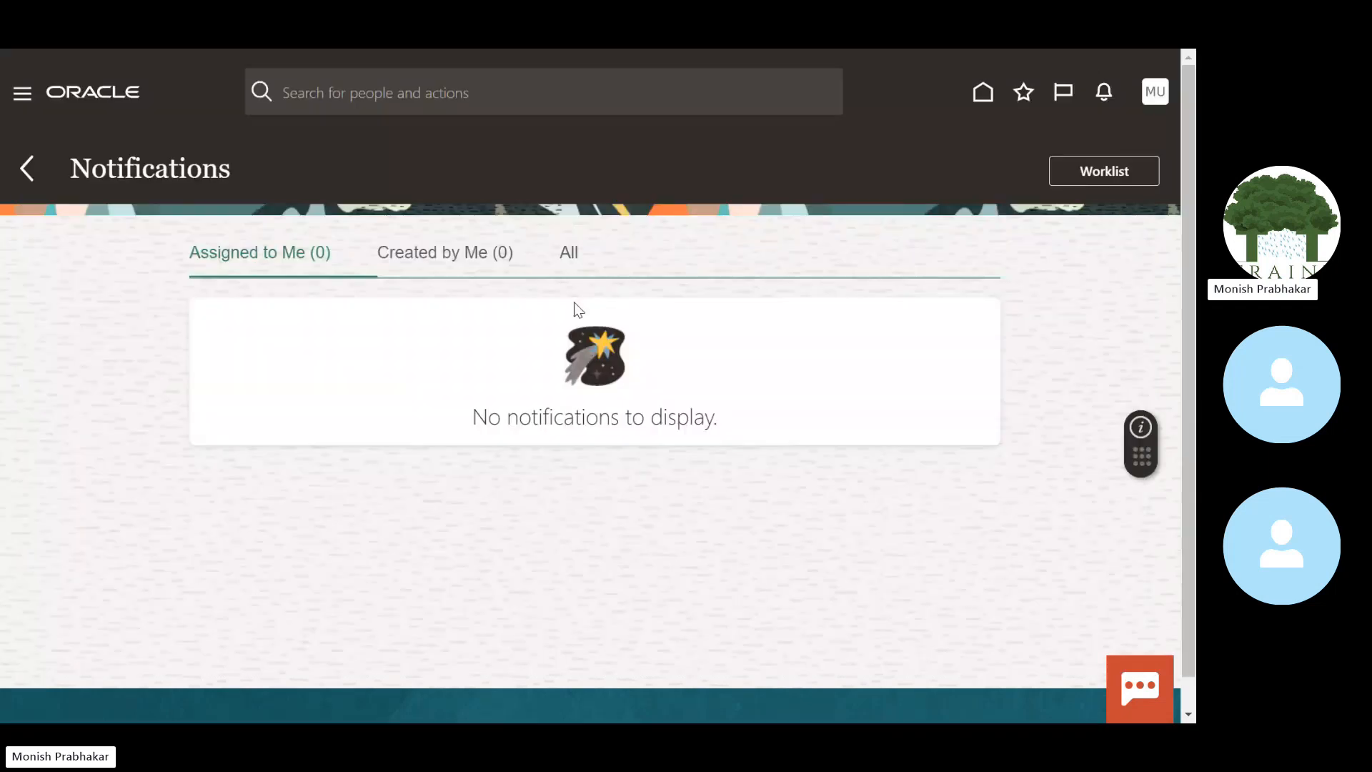
click(16, 183)
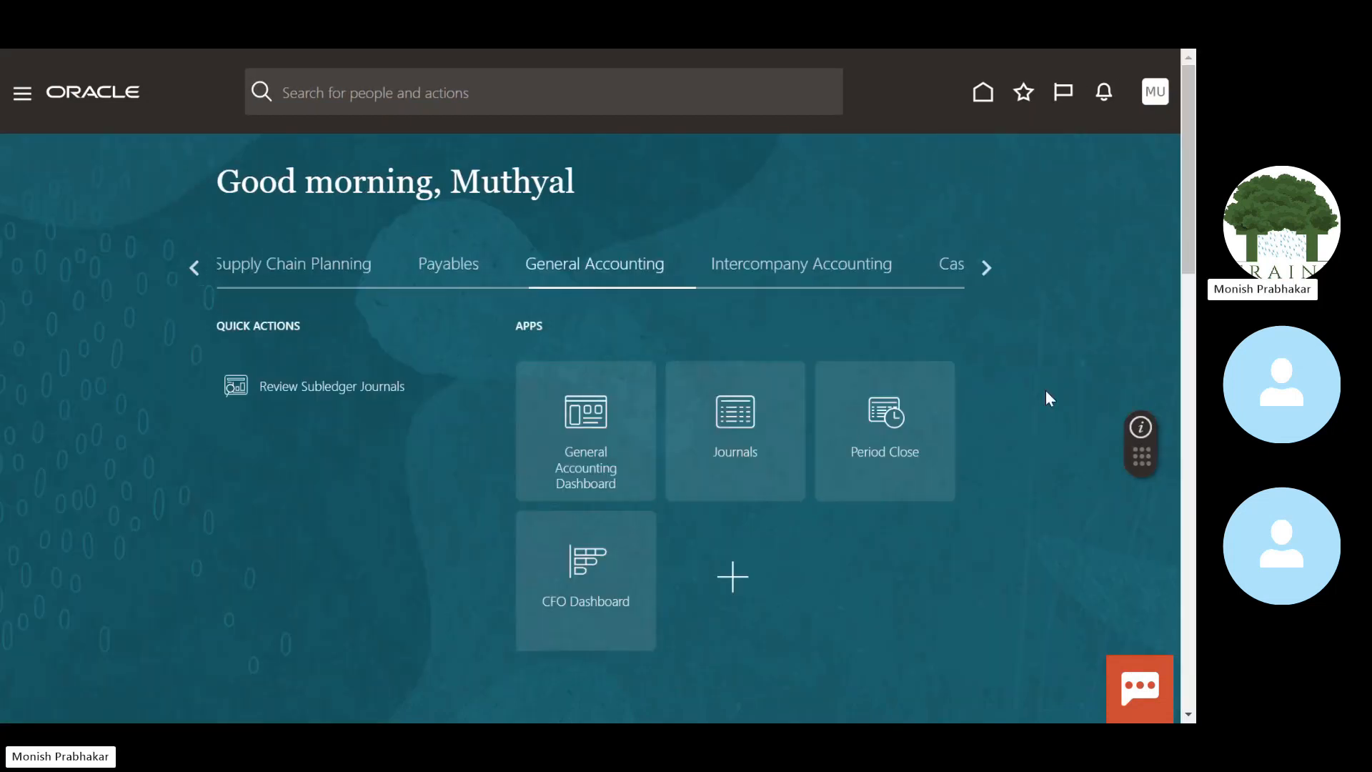
click(985, 266)
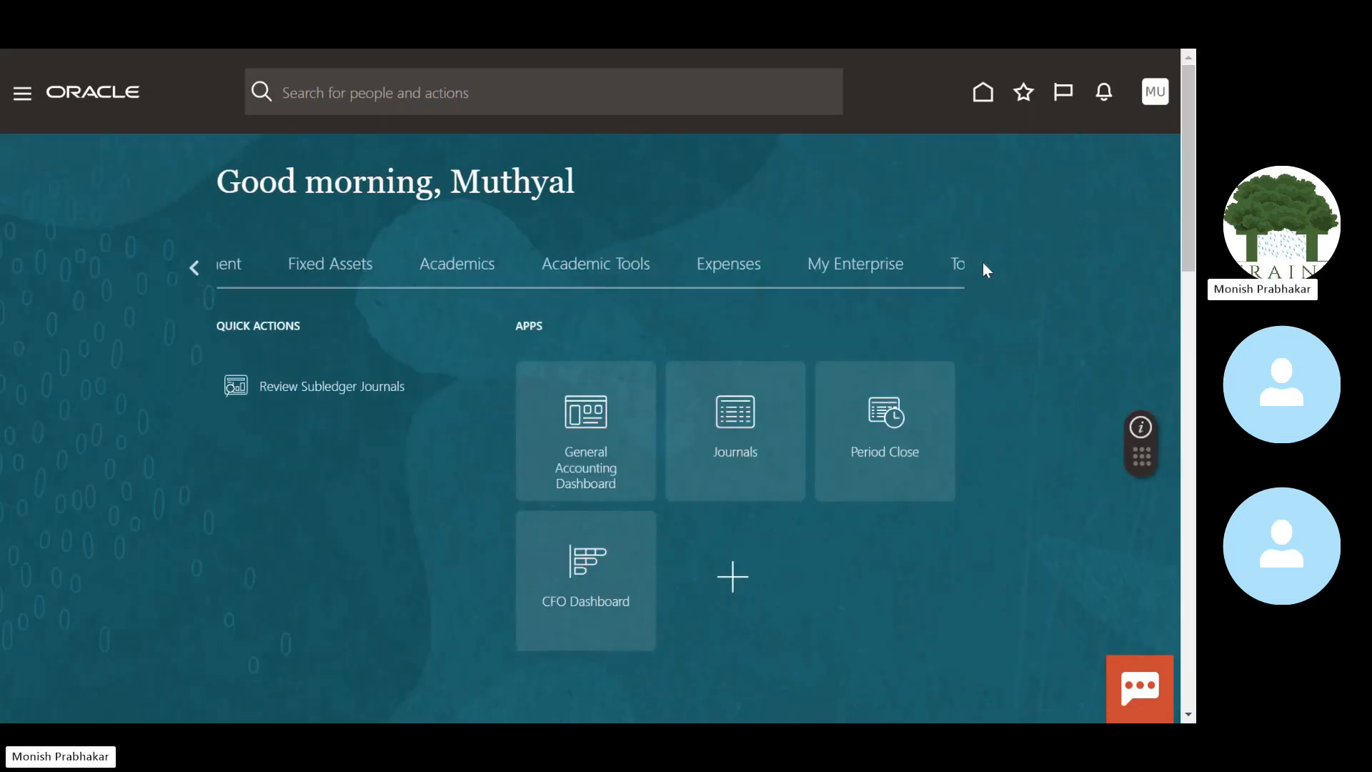
click(985, 267)
click(379, 266)
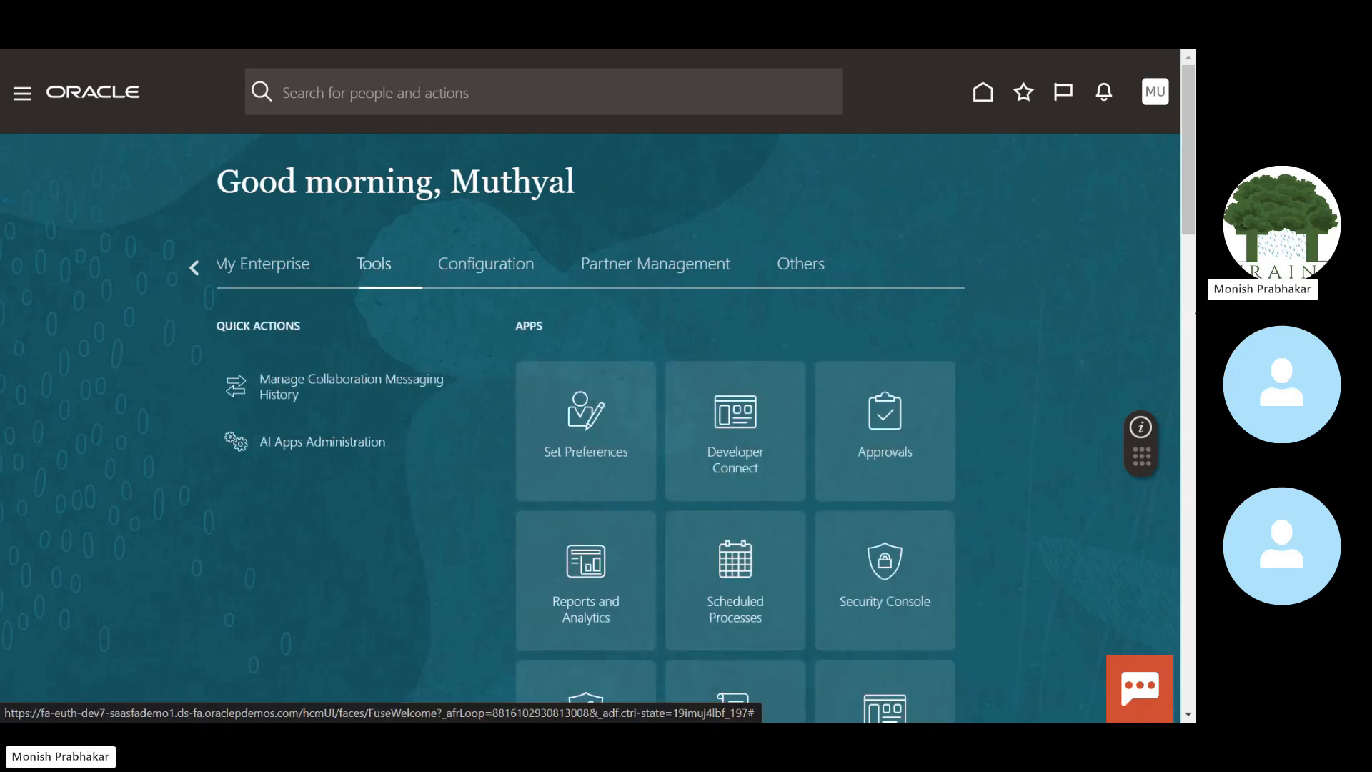
drag(1186, 181, 1187, 229)
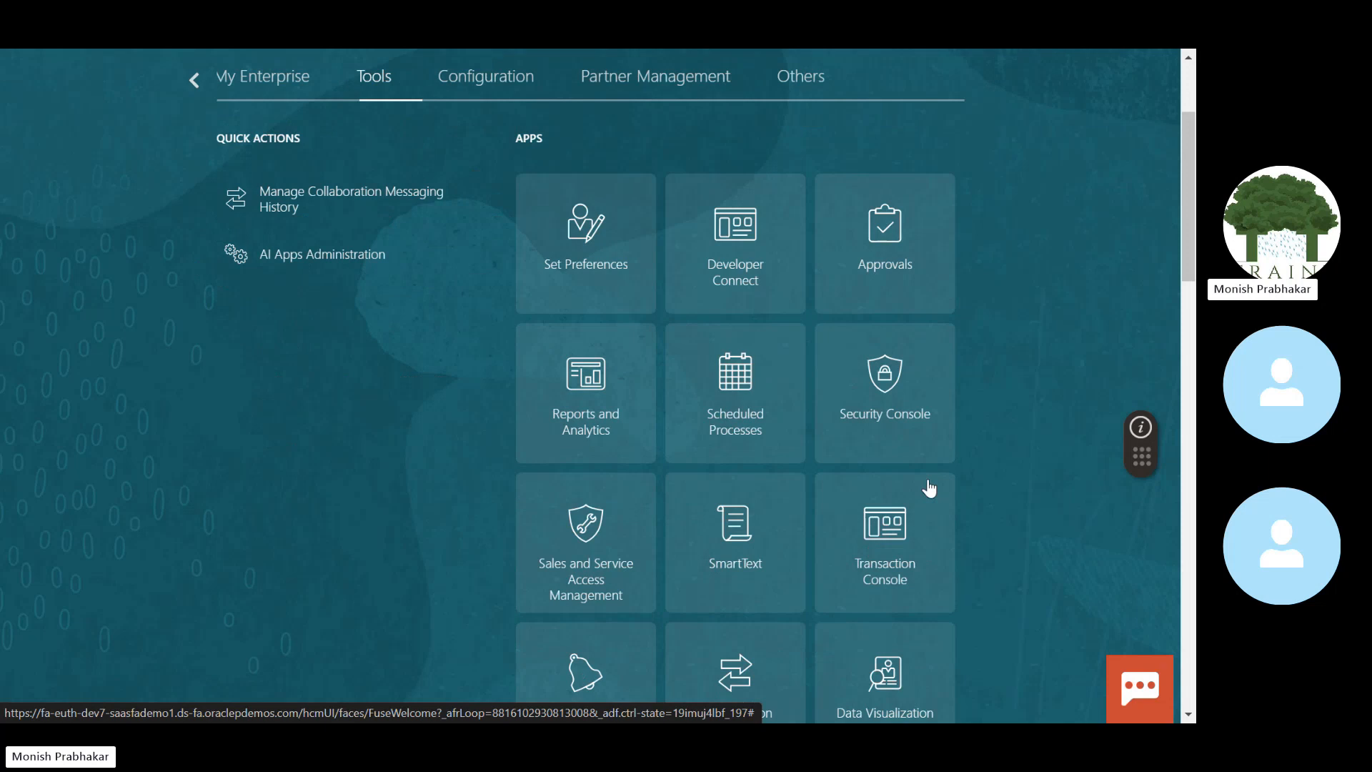
click(884, 536)
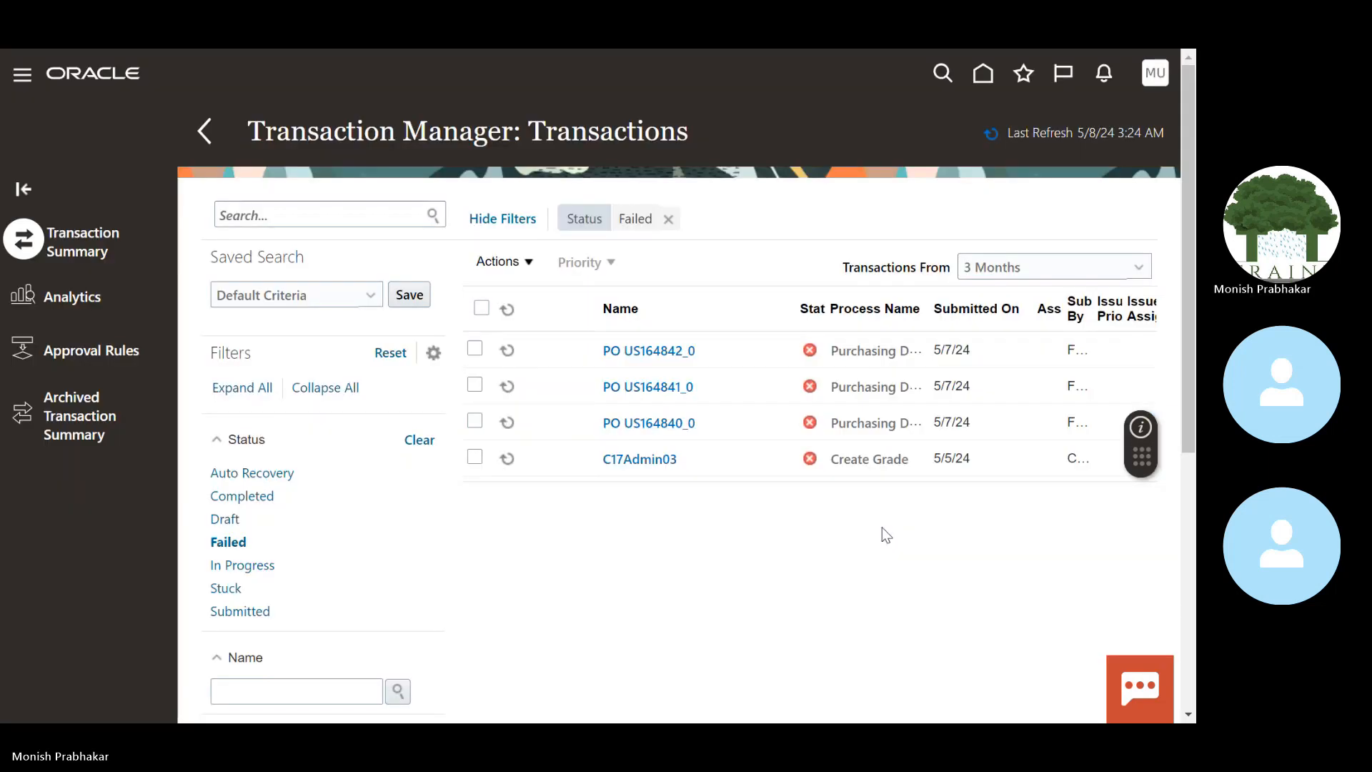
click(668, 220)
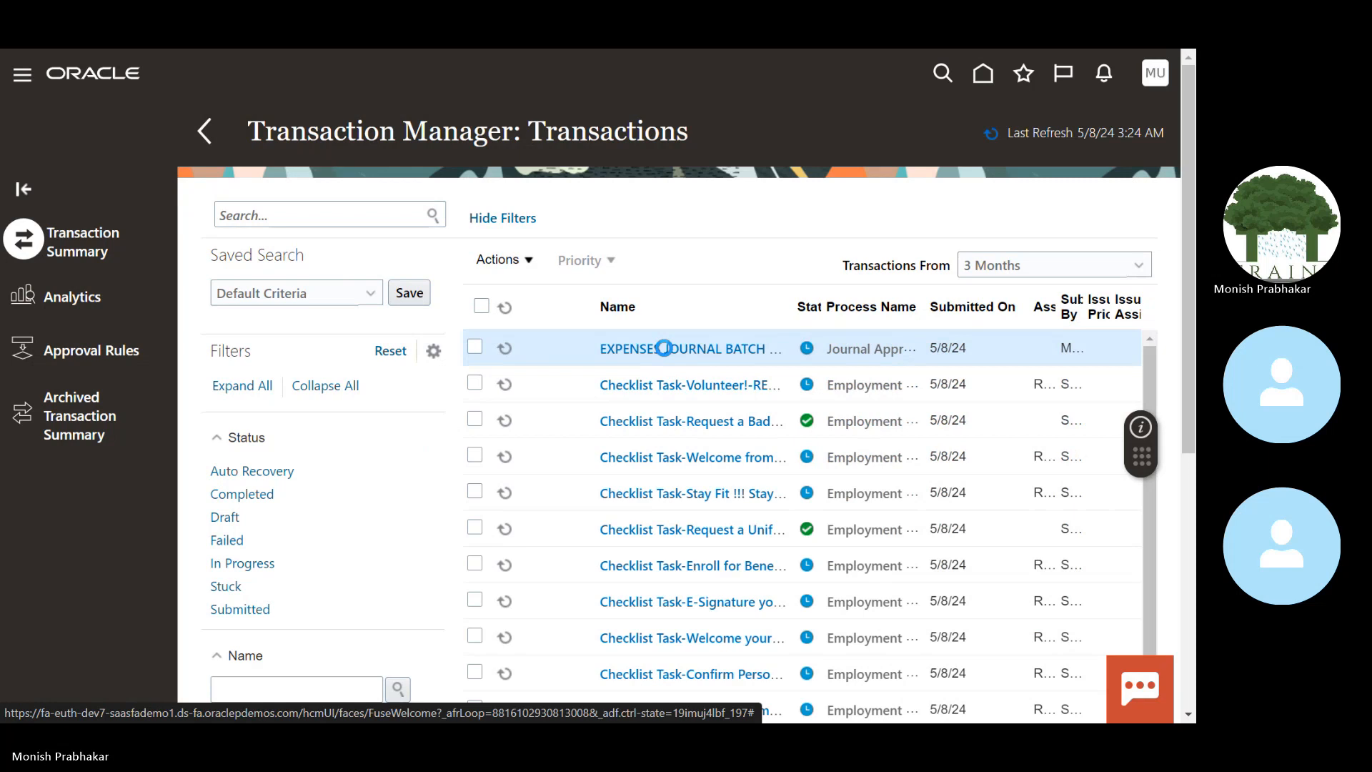
click(664, 349)
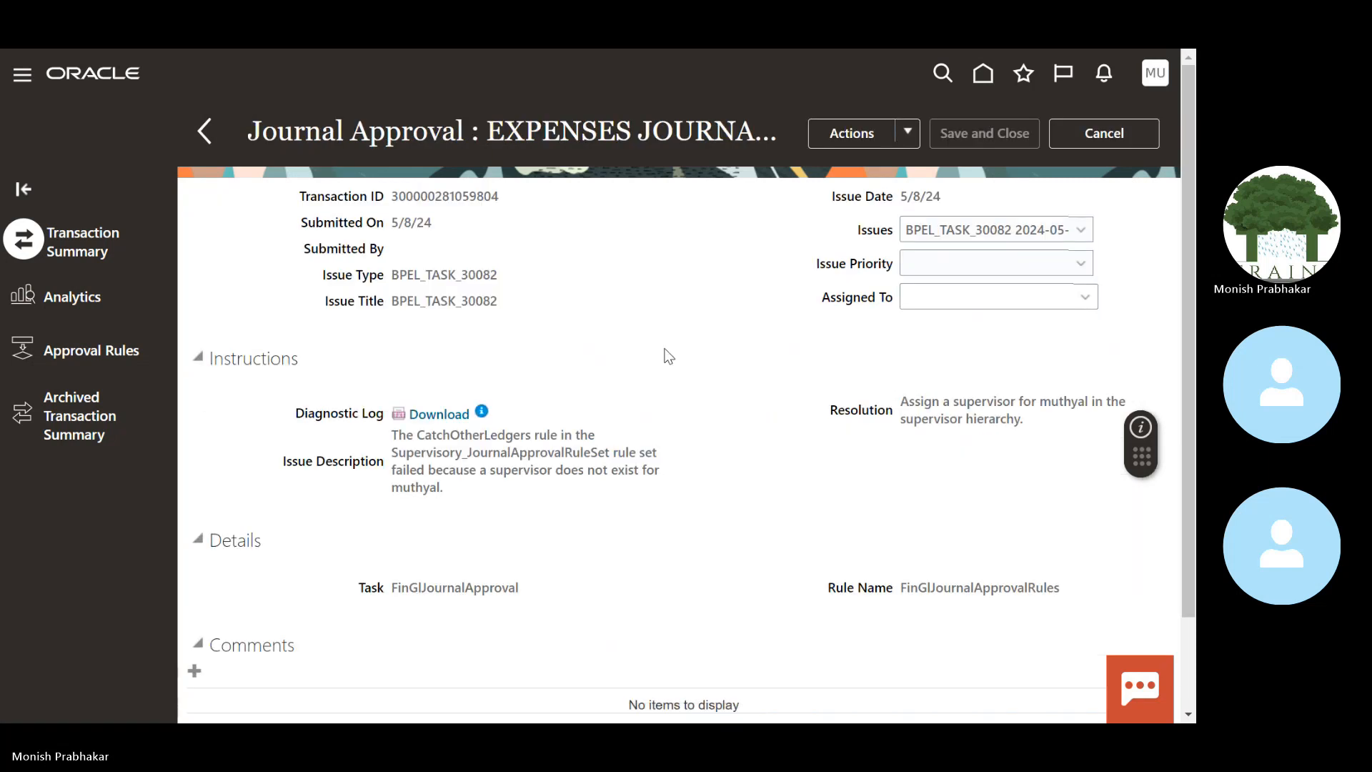
drag(399, 437, 457, 499)
scroll(1191, 355, down, 2)
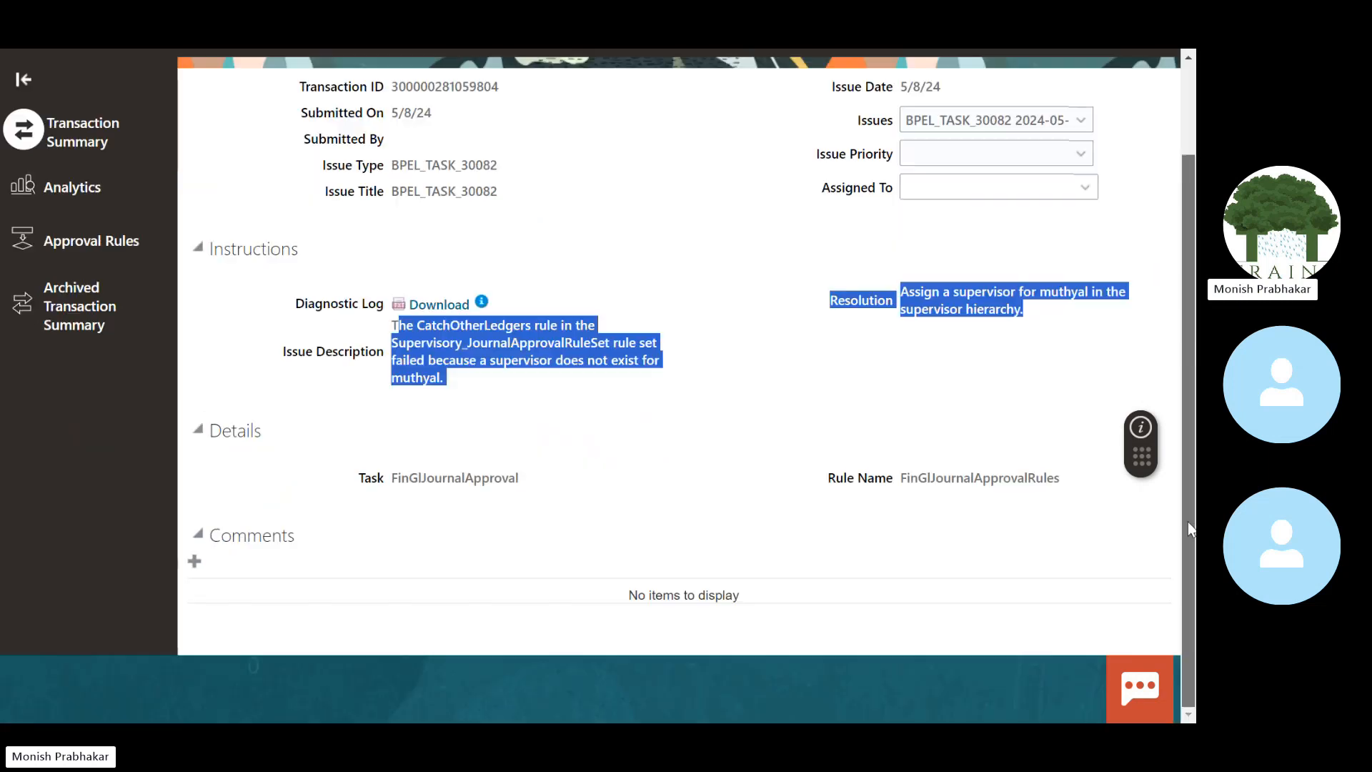
click(828, 421)
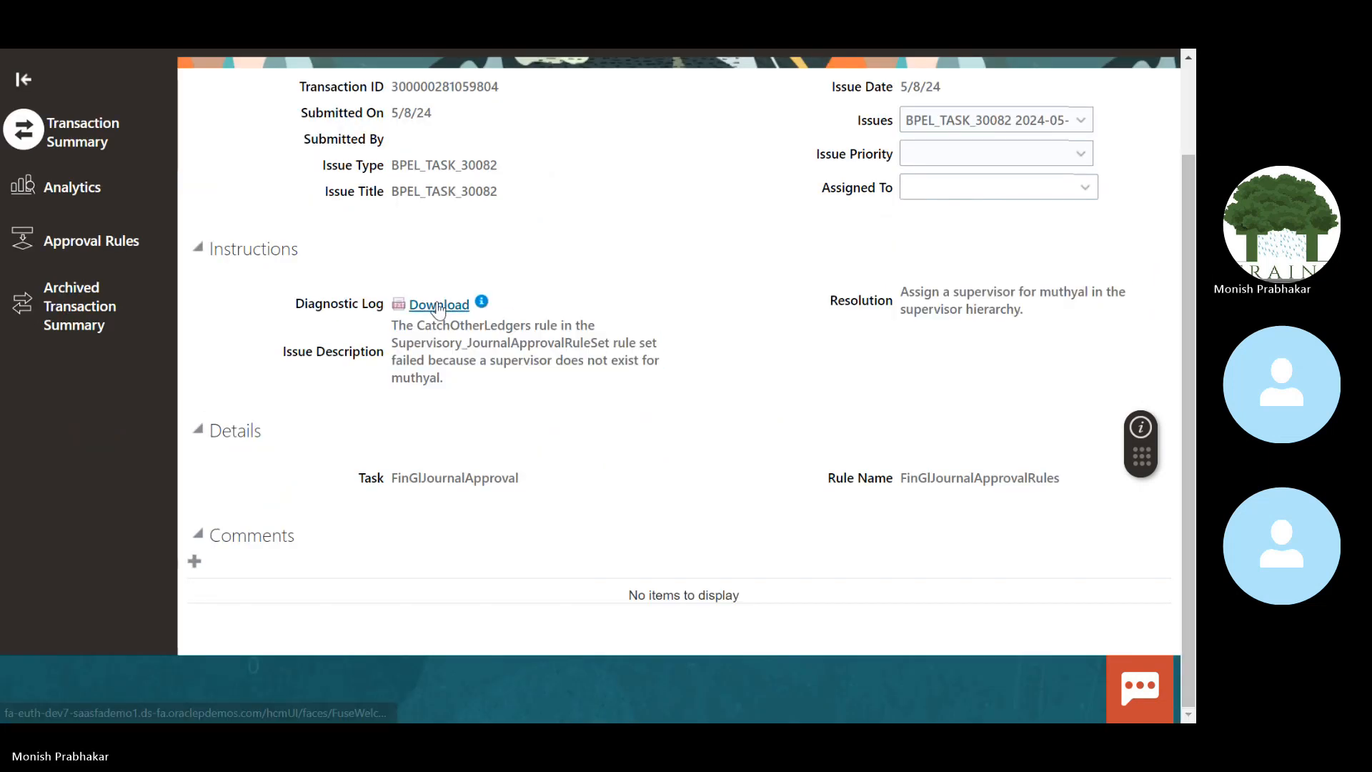
scroll(1185, 197, up, 2)
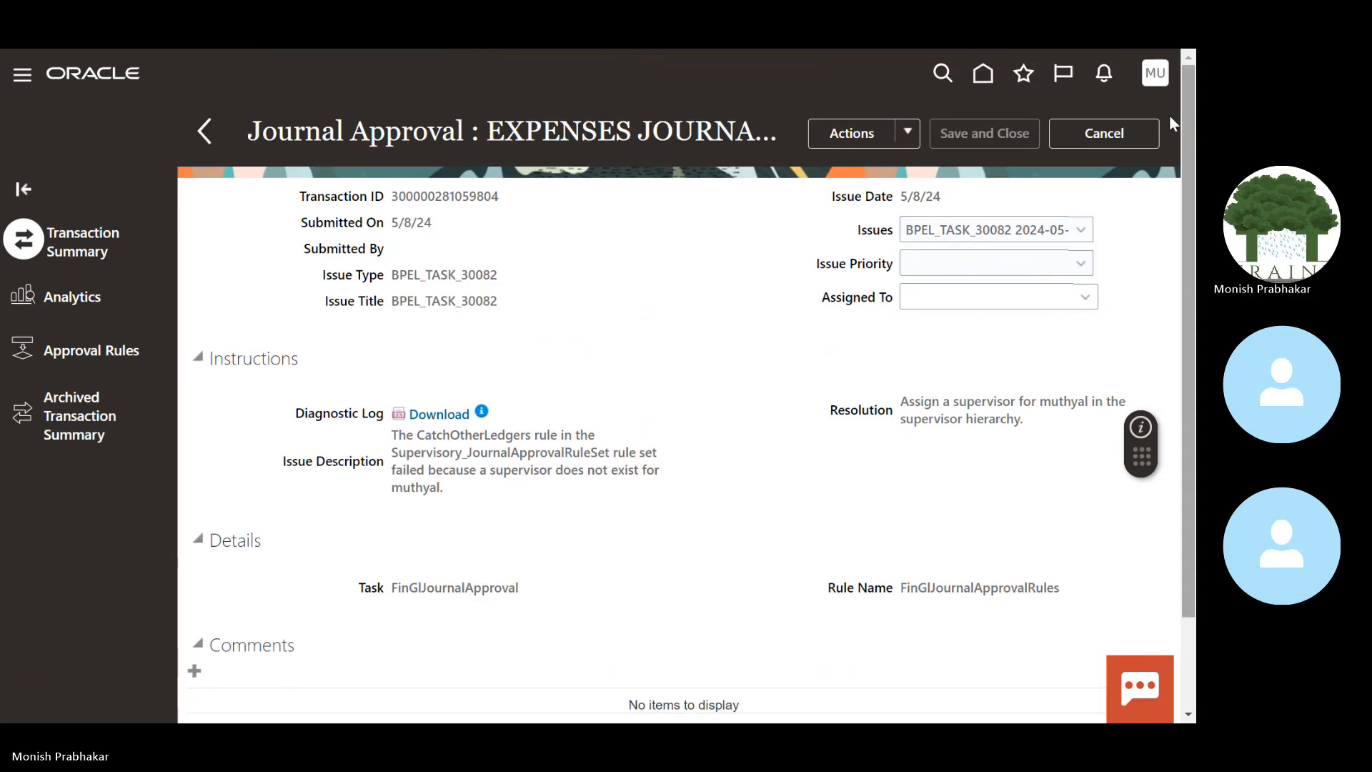
click(1100, 134)
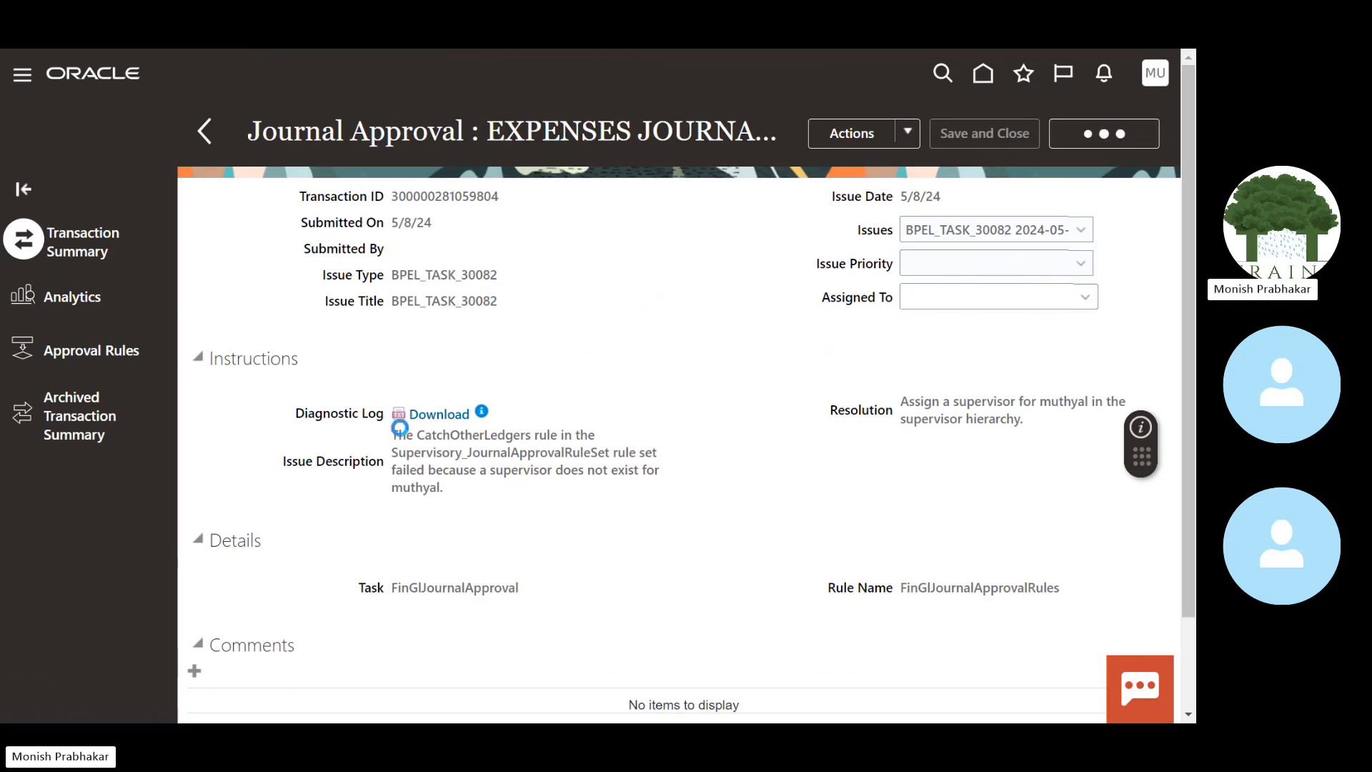
click(983, 75)
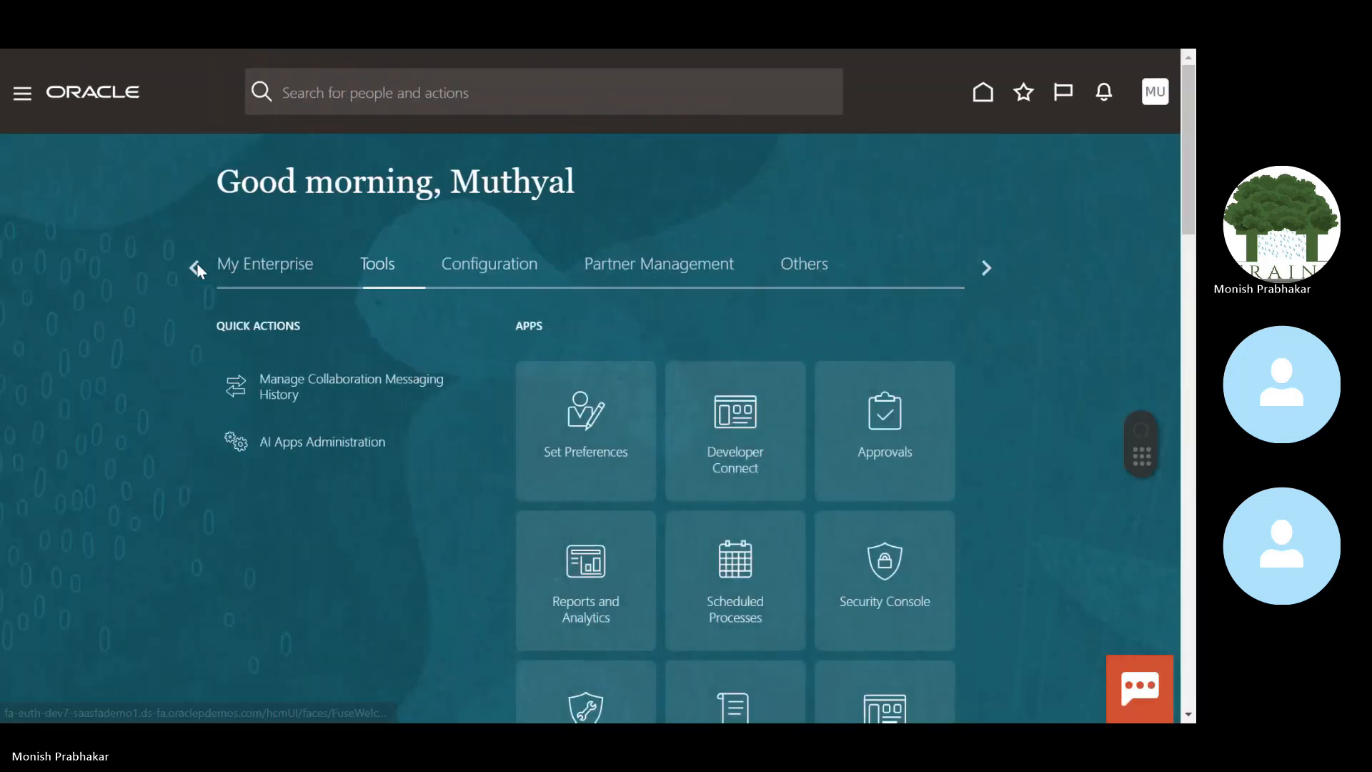
Step: Open the General Accounting Dashboard from the home page's General Accounting apps
click(194, 266)
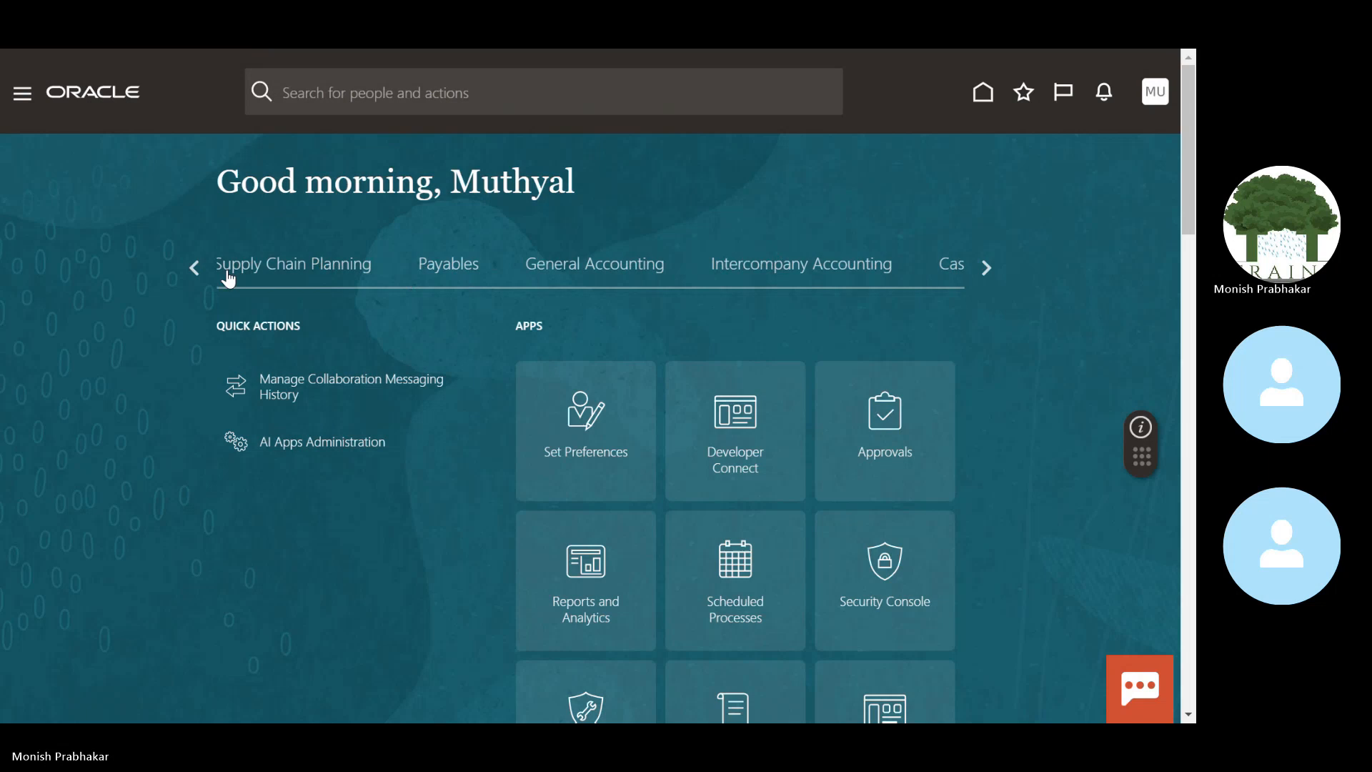
click(608, 272)
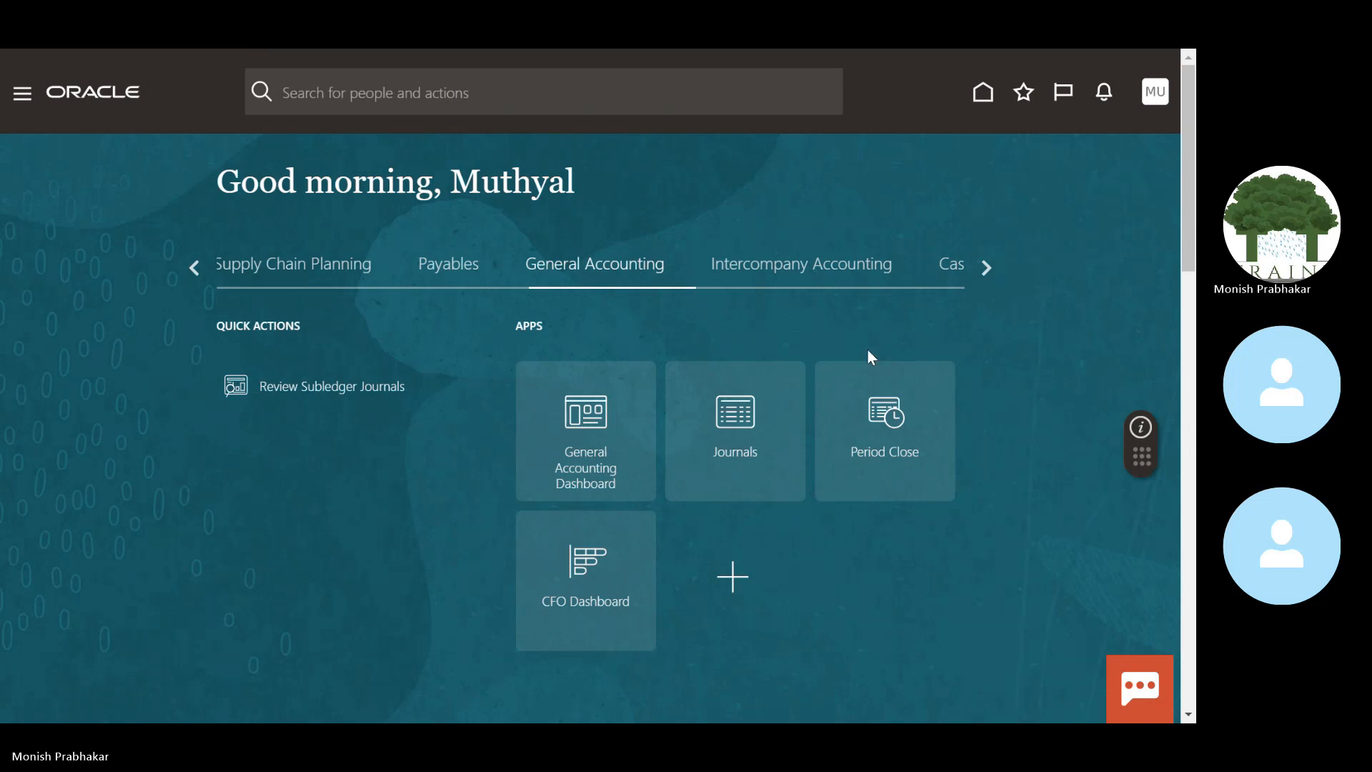
click(594, 414)
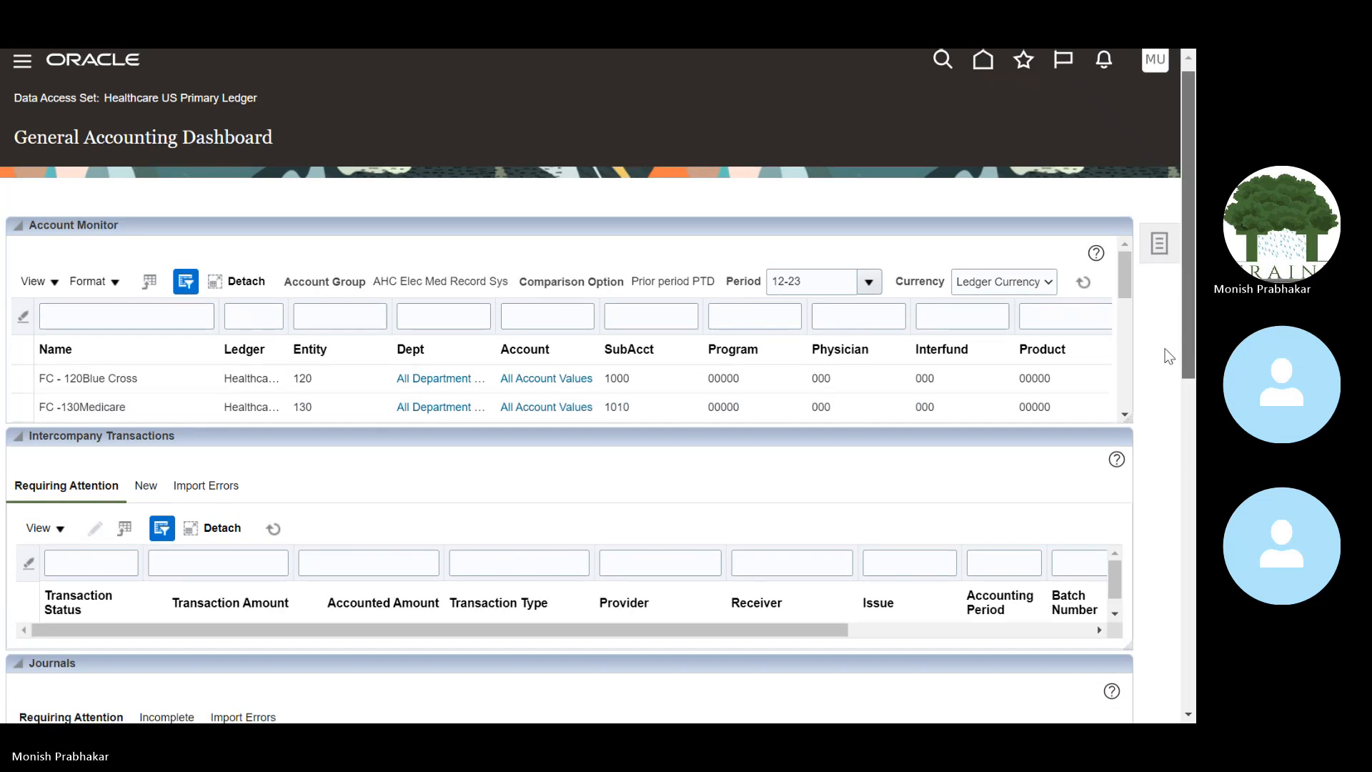
drag(1187, 266, 1135, 612)
scroll(1151, 543, up, 3)
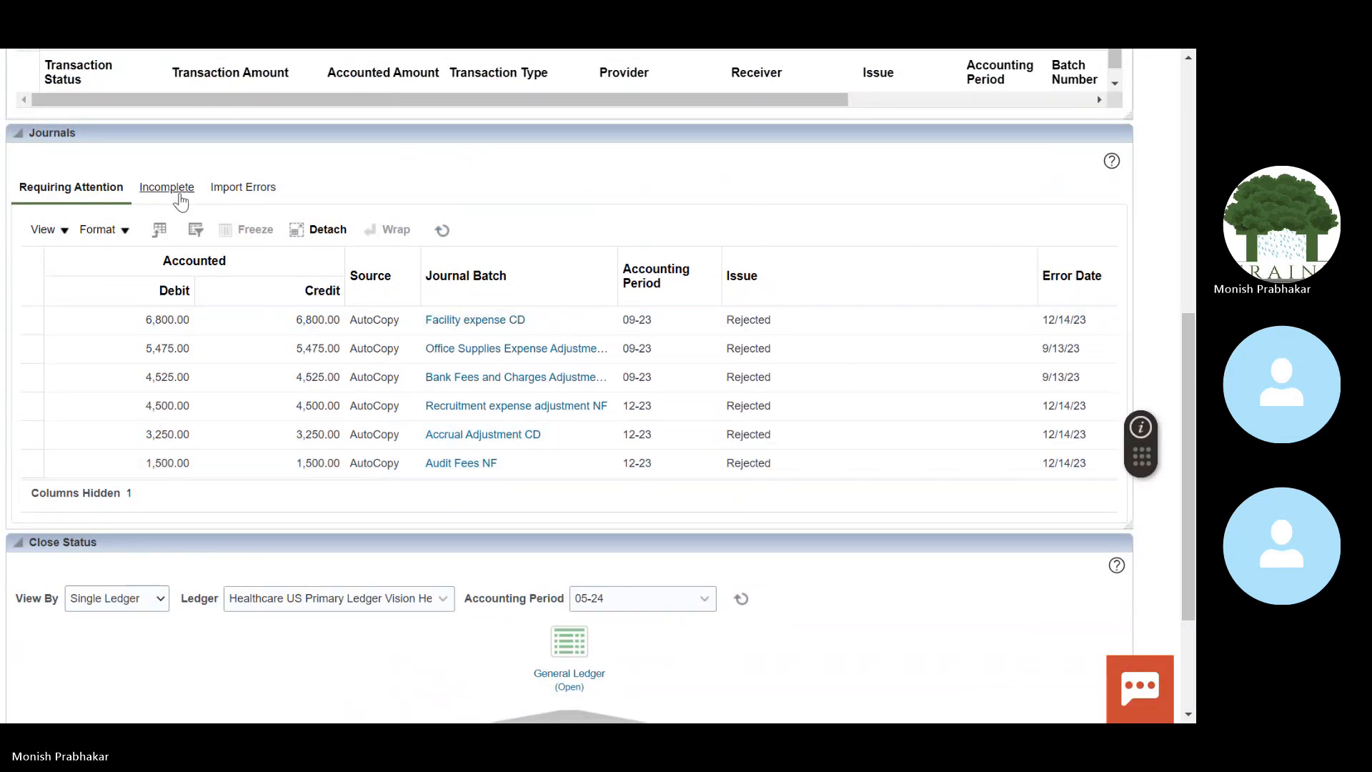
Step: Review the Incomplete, Import Errors and Requiring Attention journal tabs, showing six rejected batches
click(157, 194)
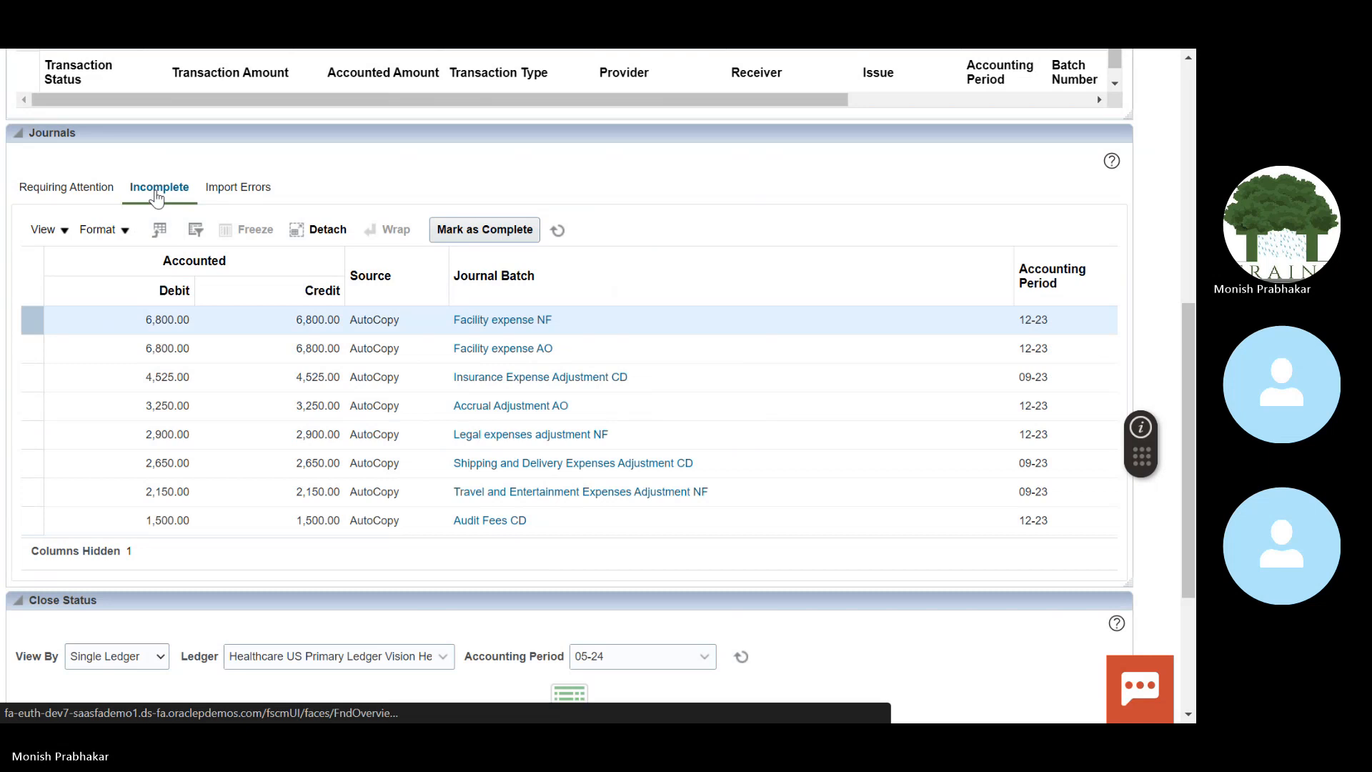
click(229, 187)
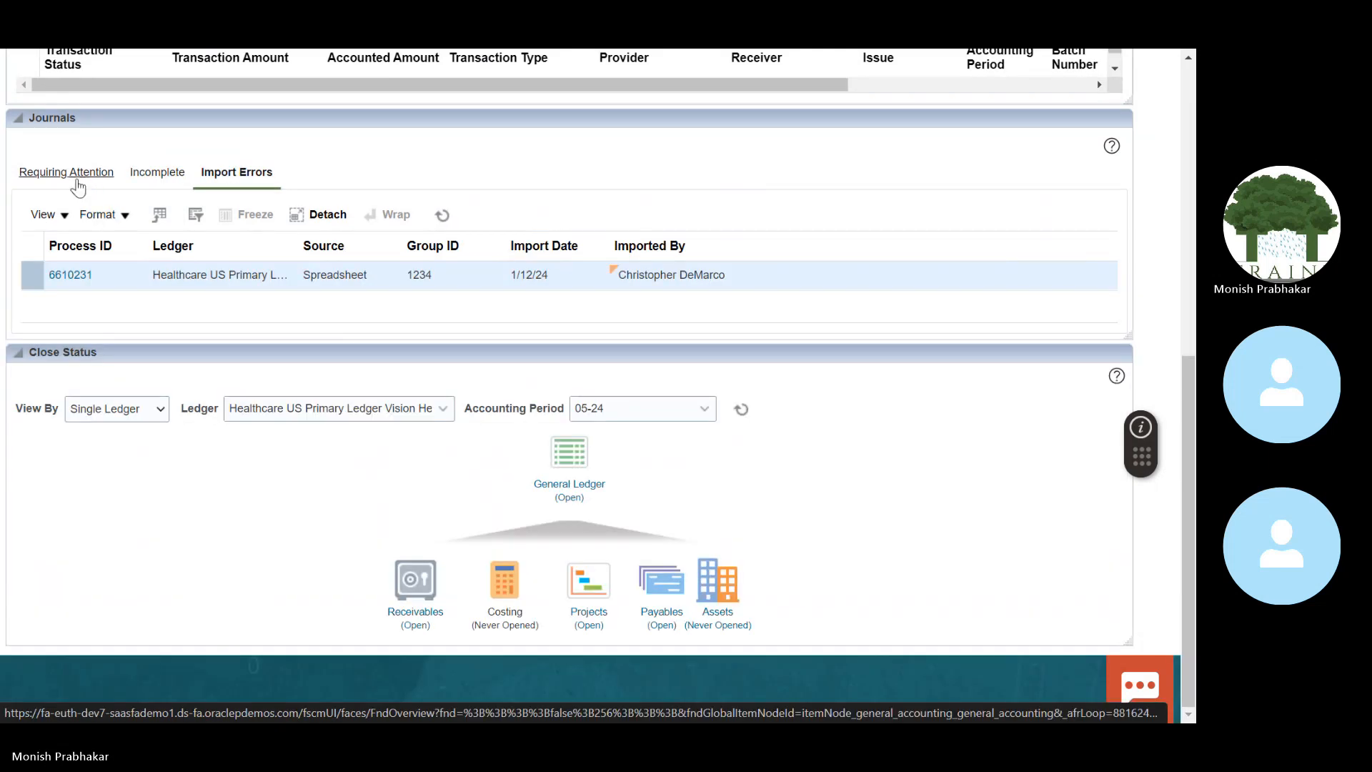
click(78, 179)
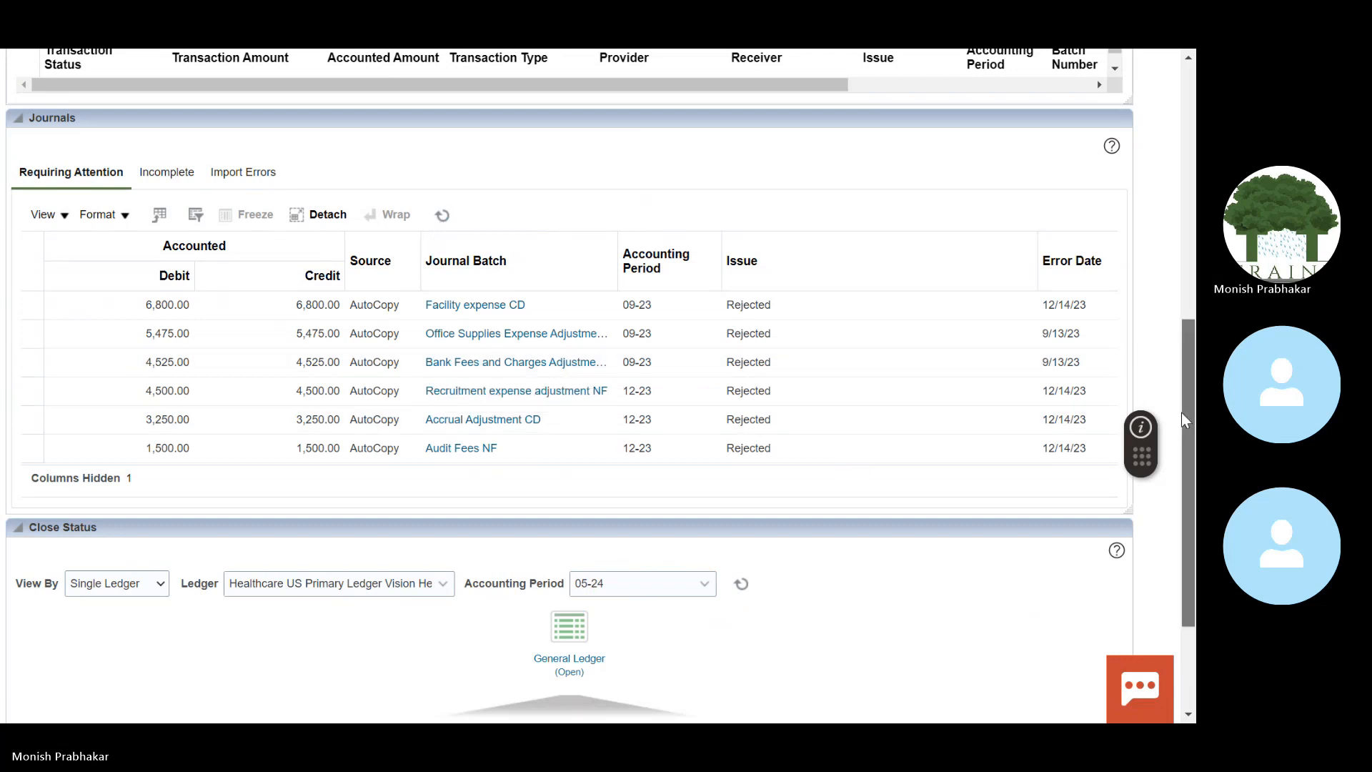
scroll(1181, 413, up, 1)
drag(1196, 383, 1196, 381)
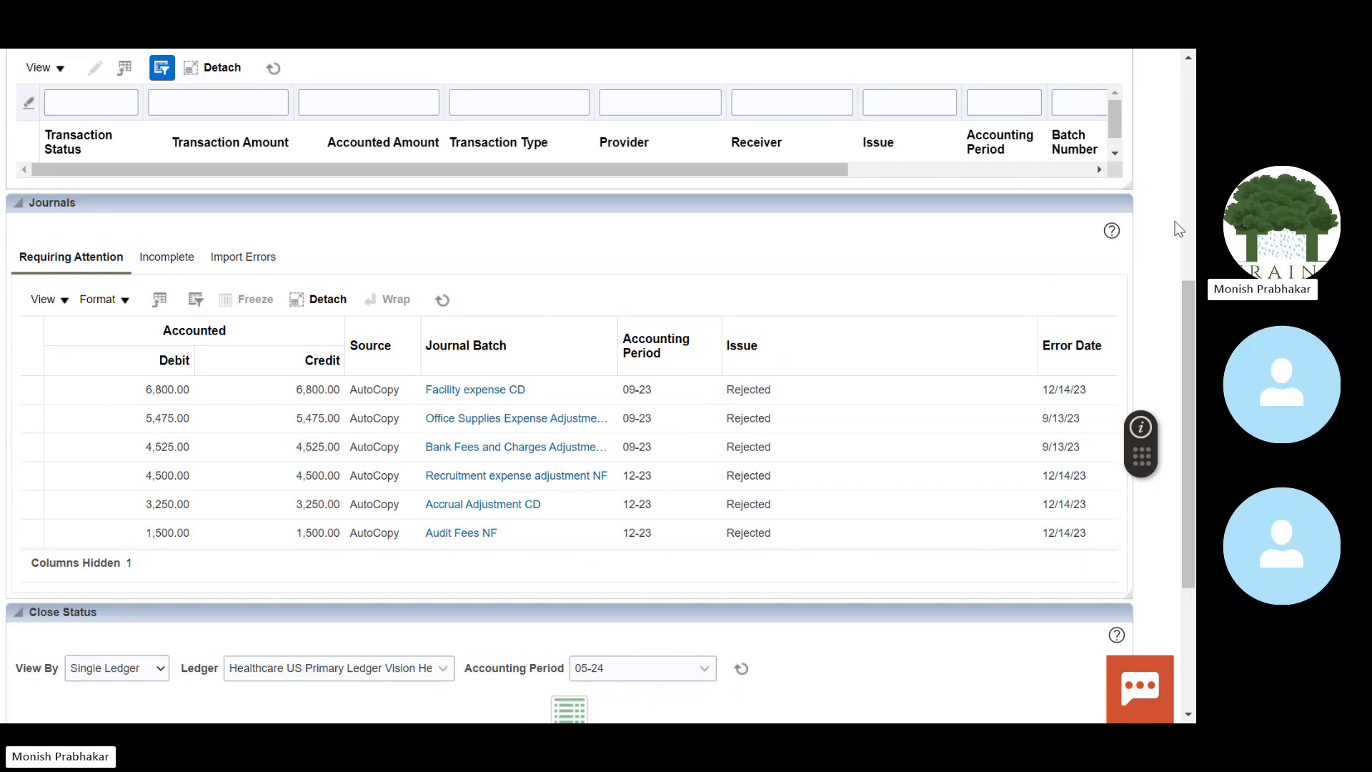
scroll(1143, 207, up, 5)
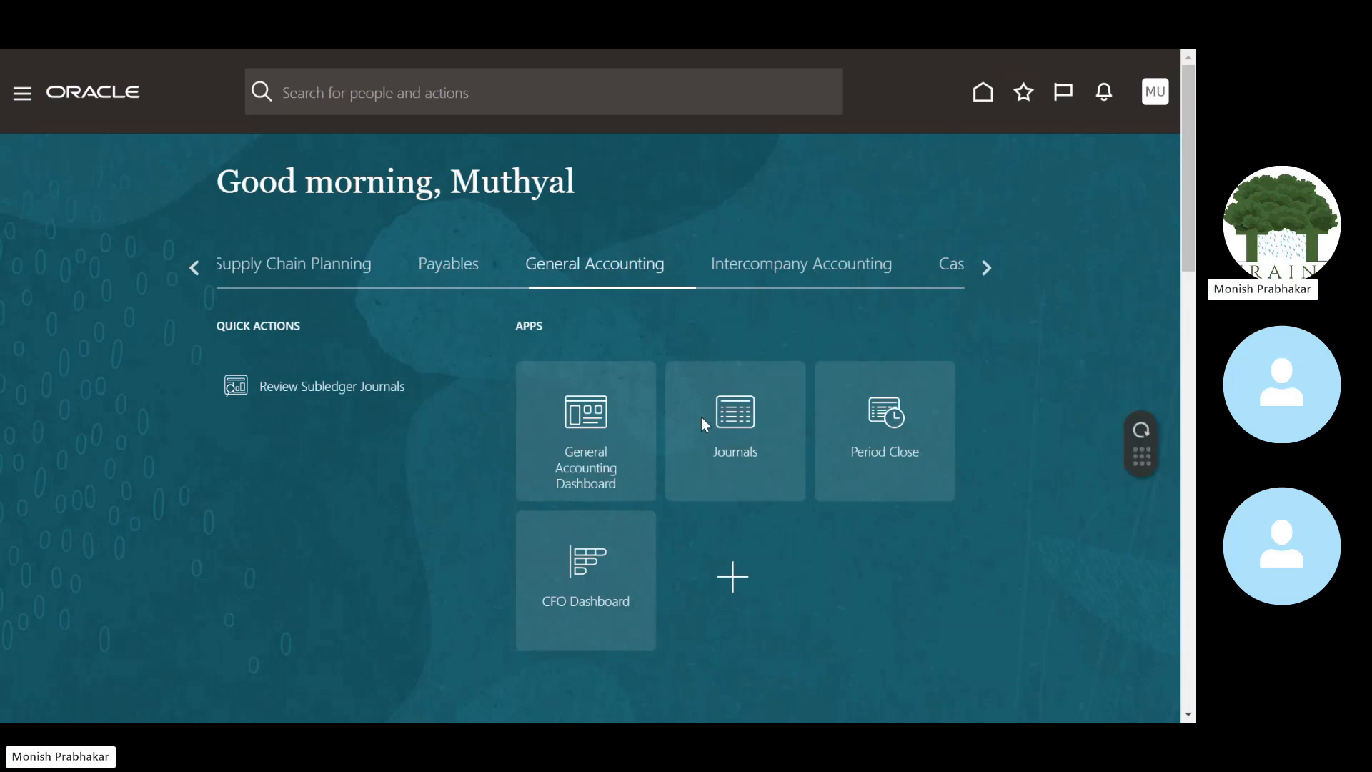
Step: Search Journals for period 05-24, open RENT EXPENSES FOR MAY 2024 and view its Action Log
click(703, 424)
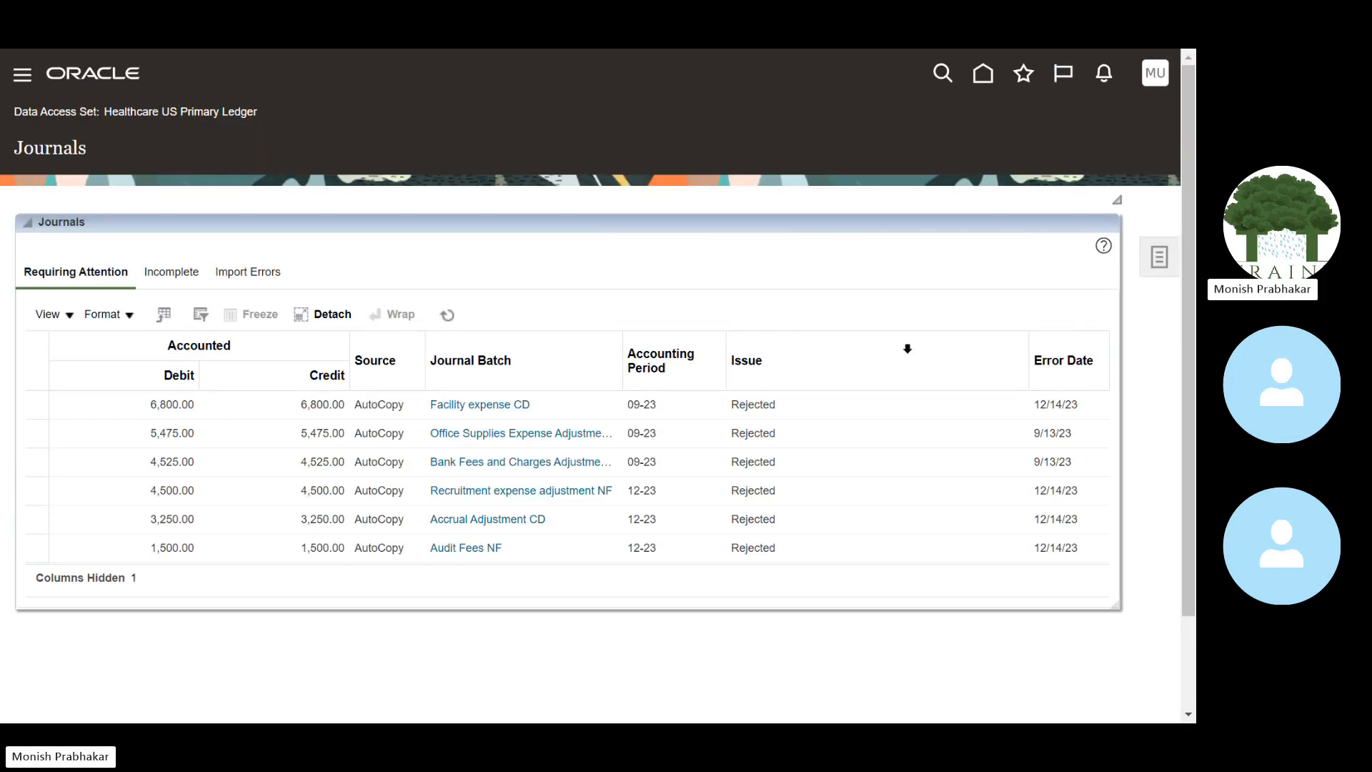
click(1173, 266)
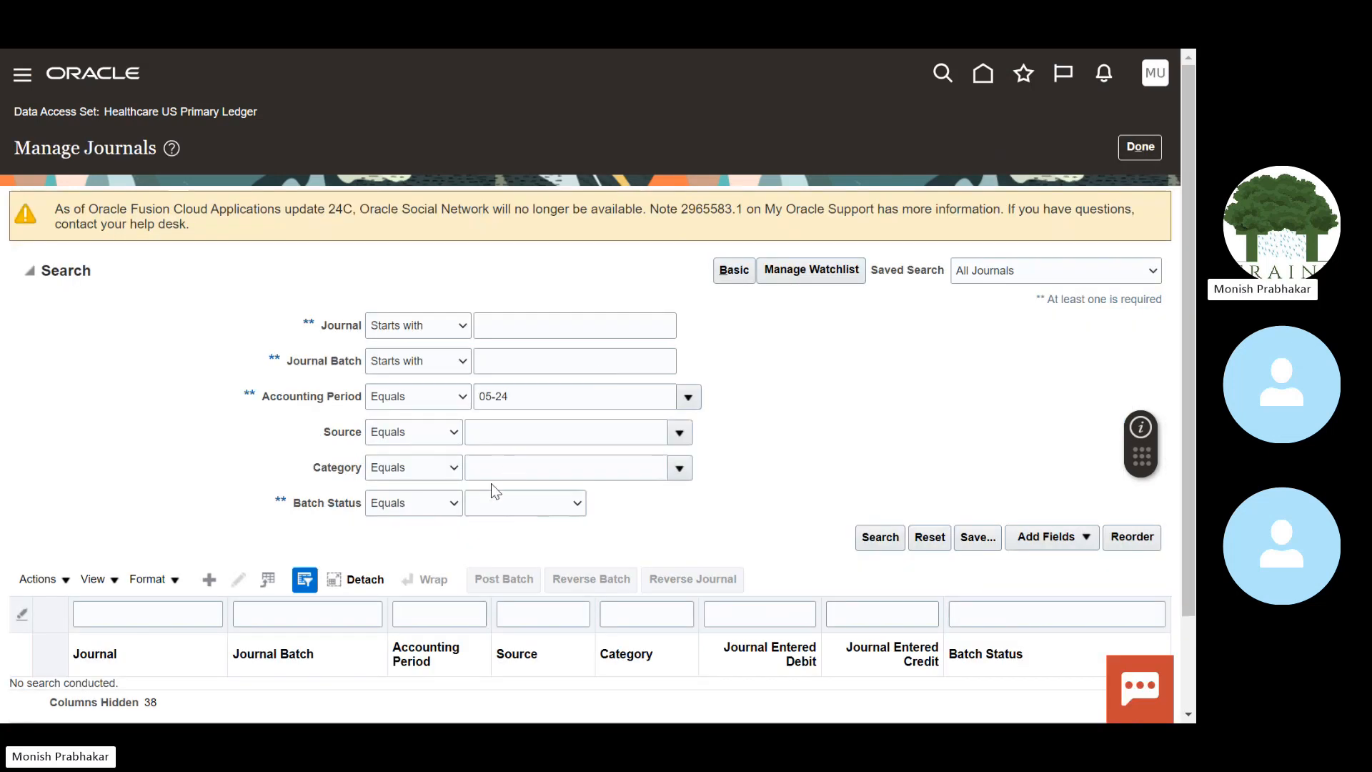
click(880, 537)
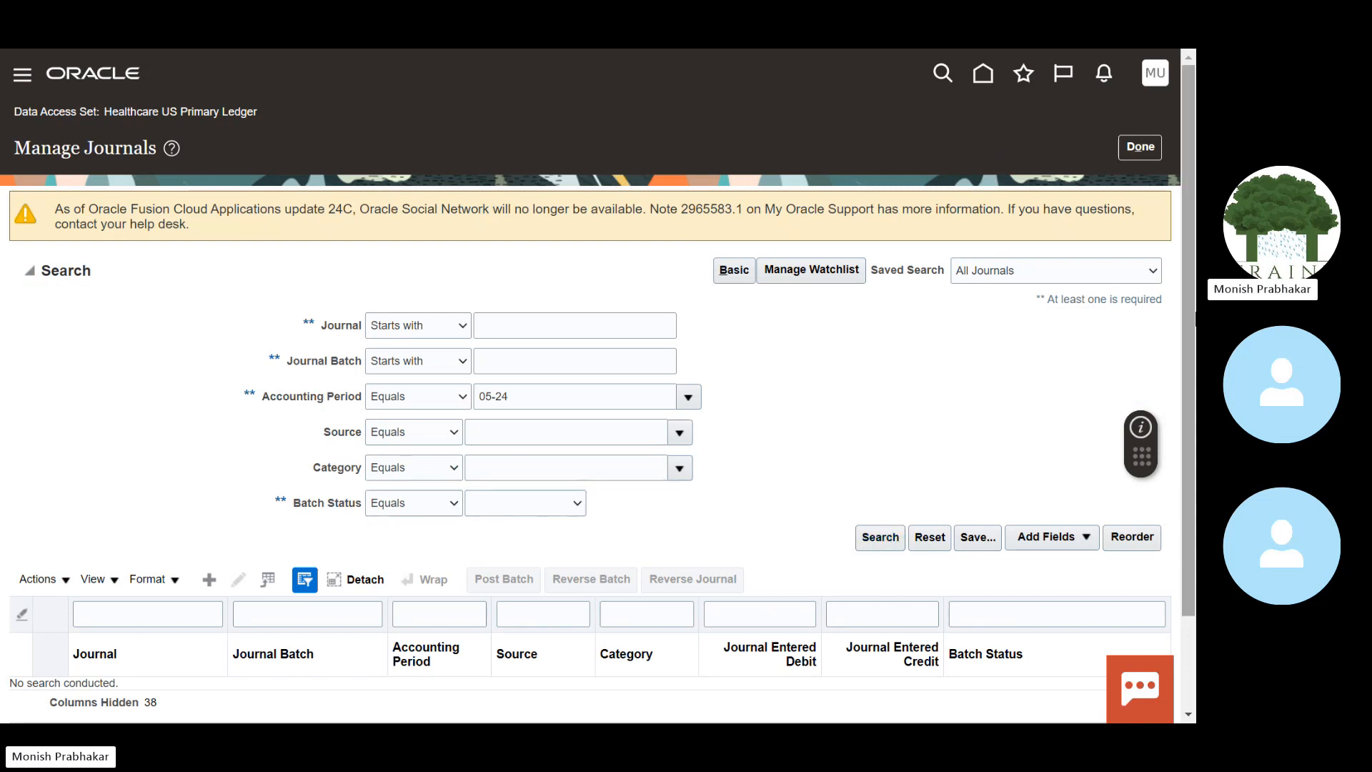
scroll(448, 365, down, 2)
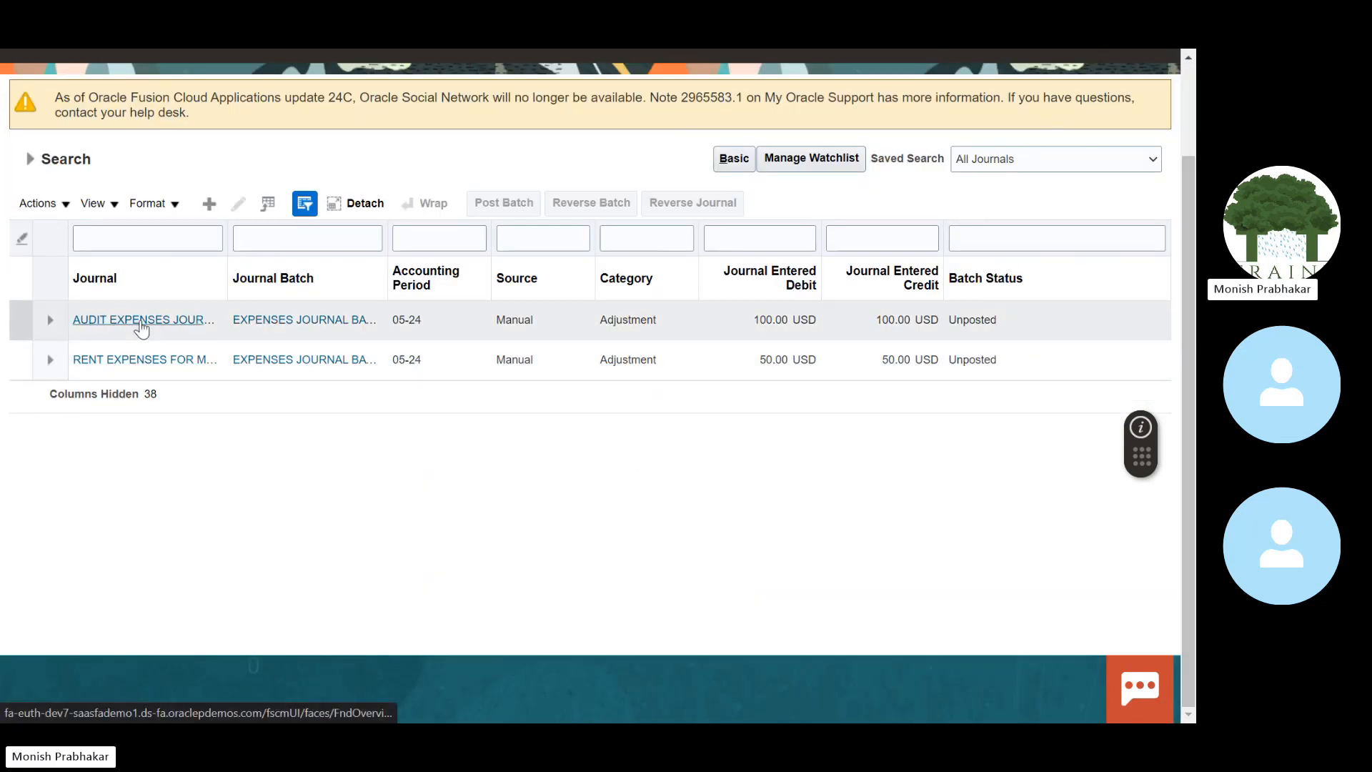
click(128, 360)
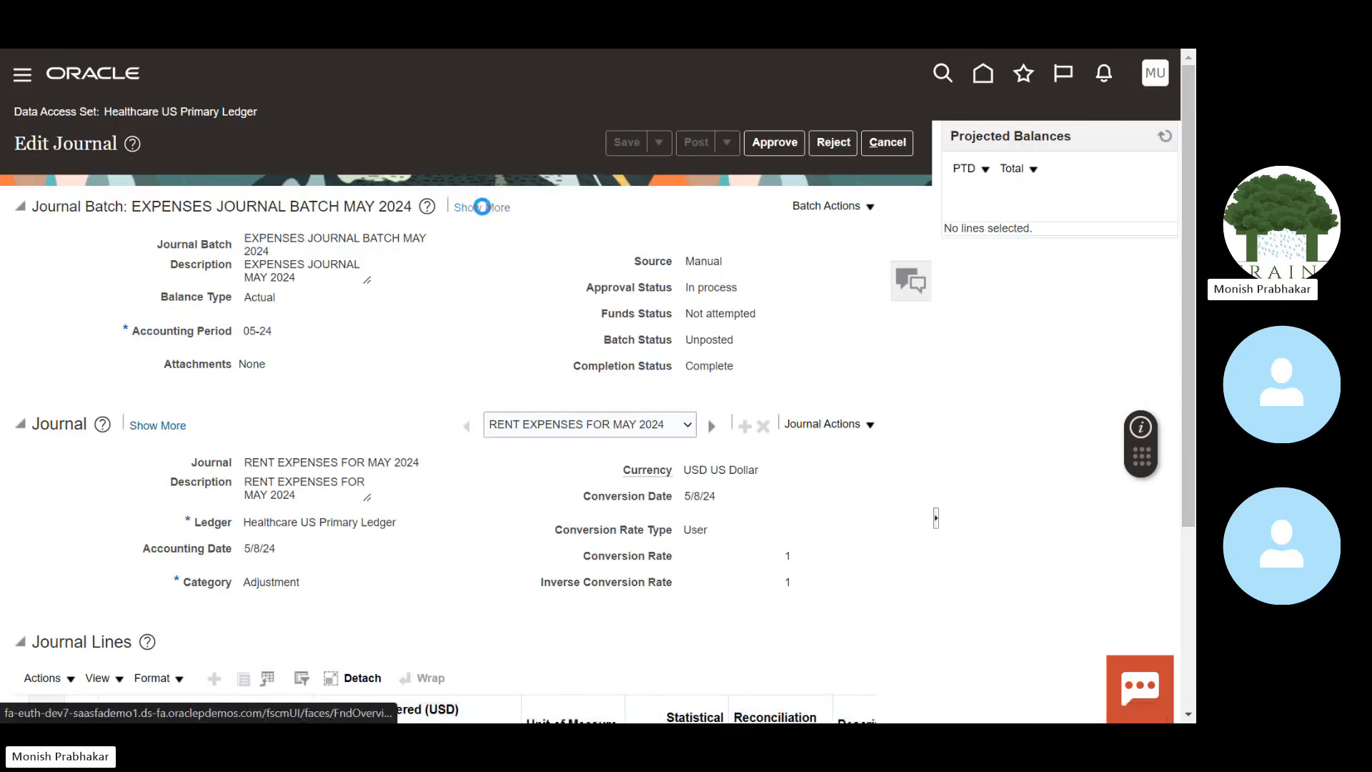
click(483, 207)
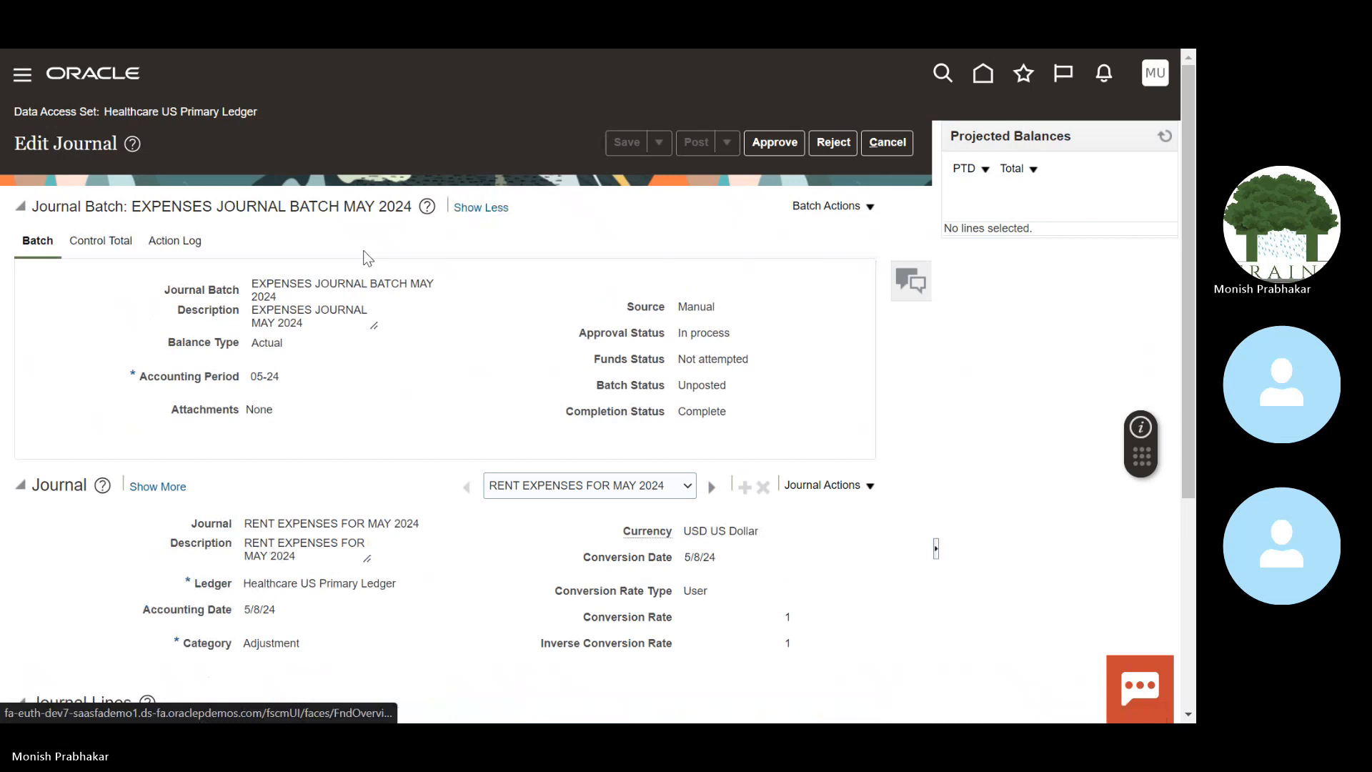
click(172, 241)
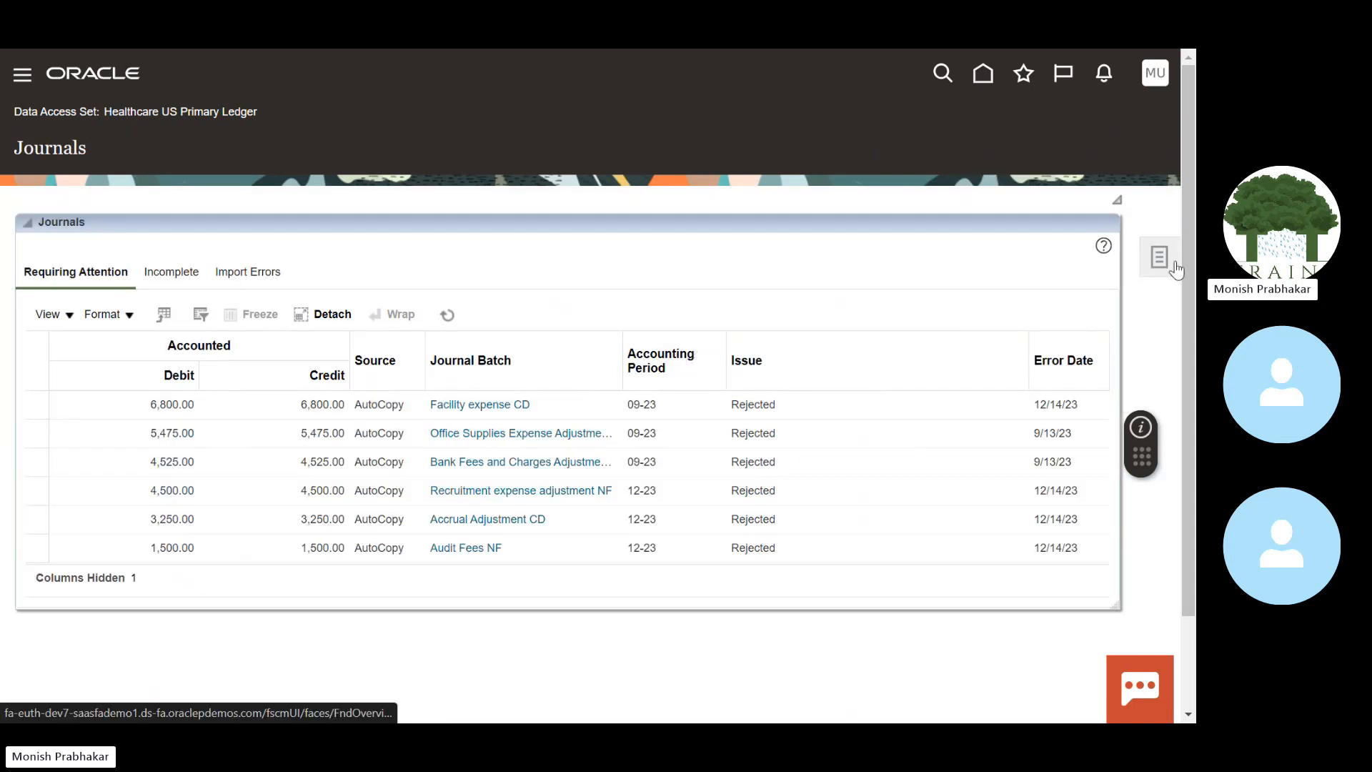
Step: Download the Create Journal in Spreadsheet template and open JournalEntry.xlsx in Excel
click(1173, 263)
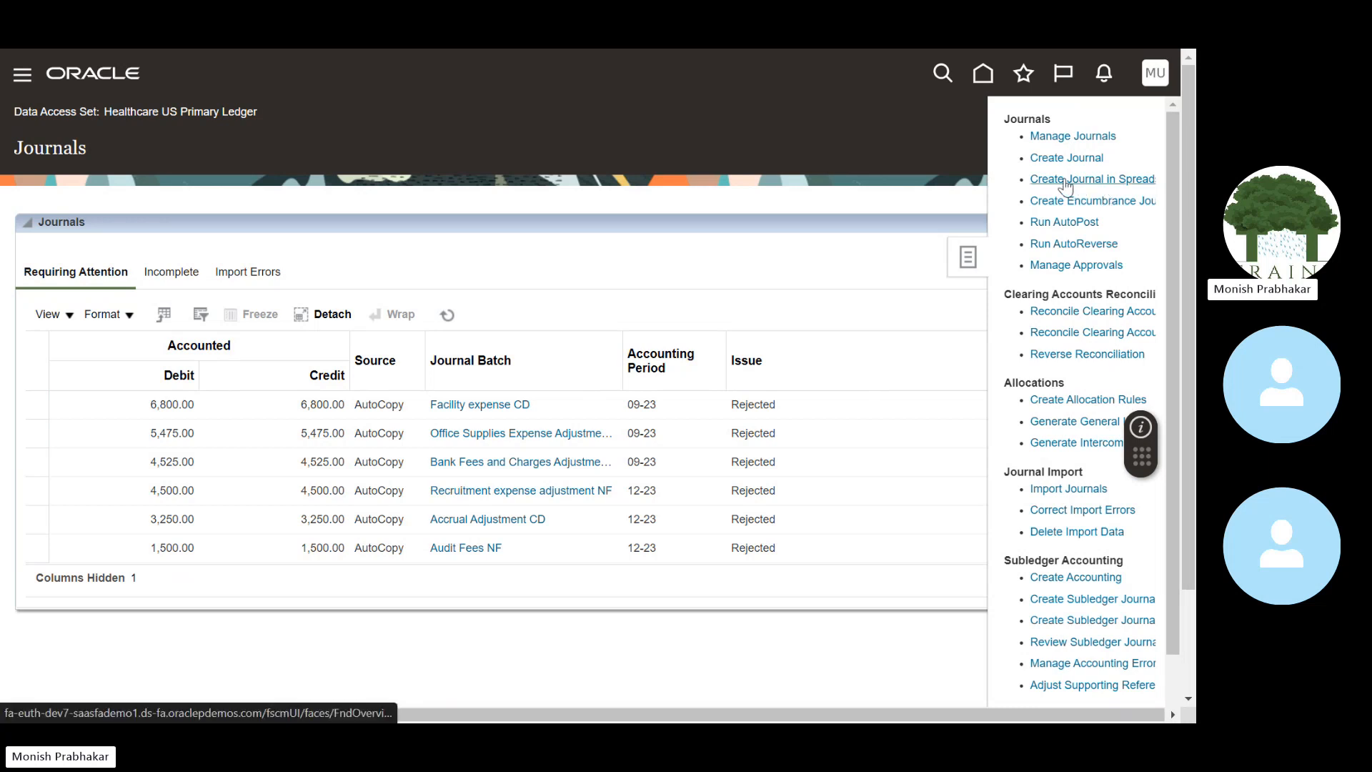
click(1066, 181)
key(F11)
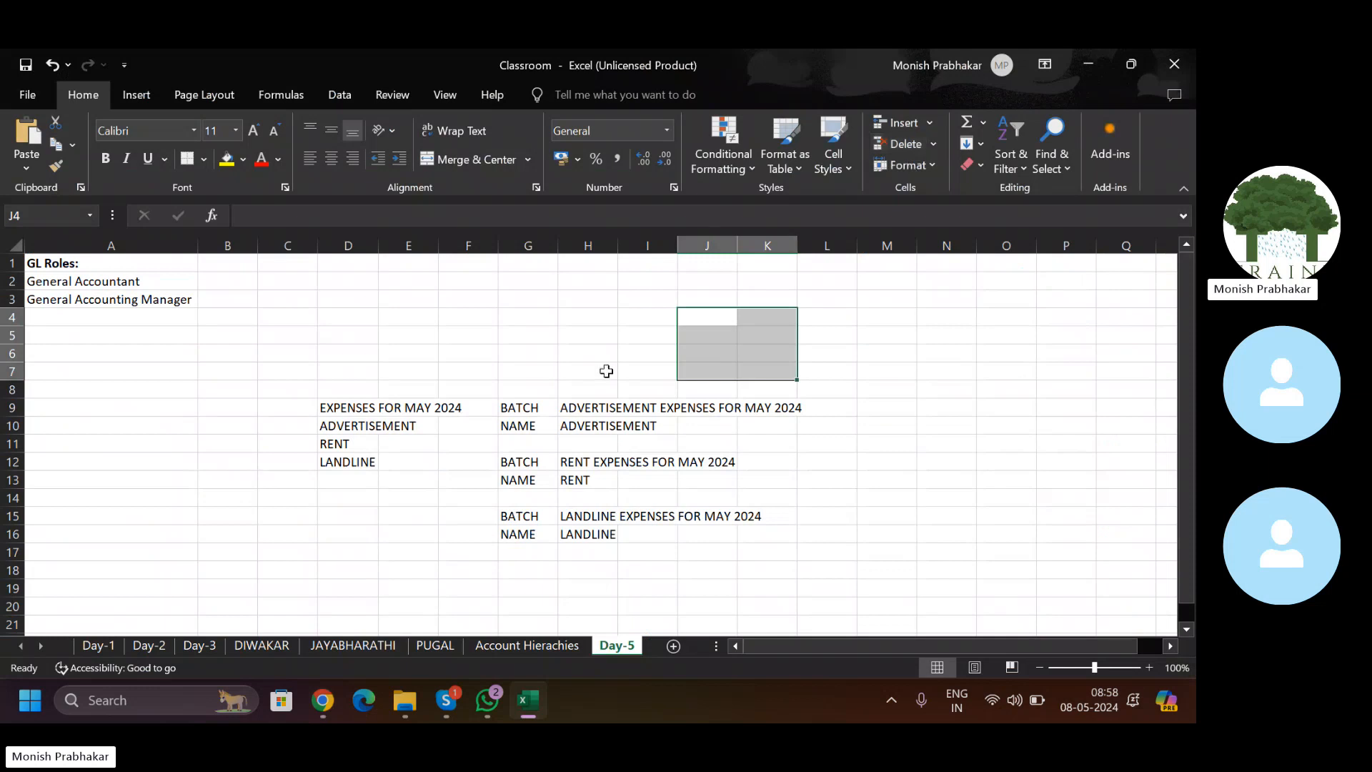
click(517, 371)
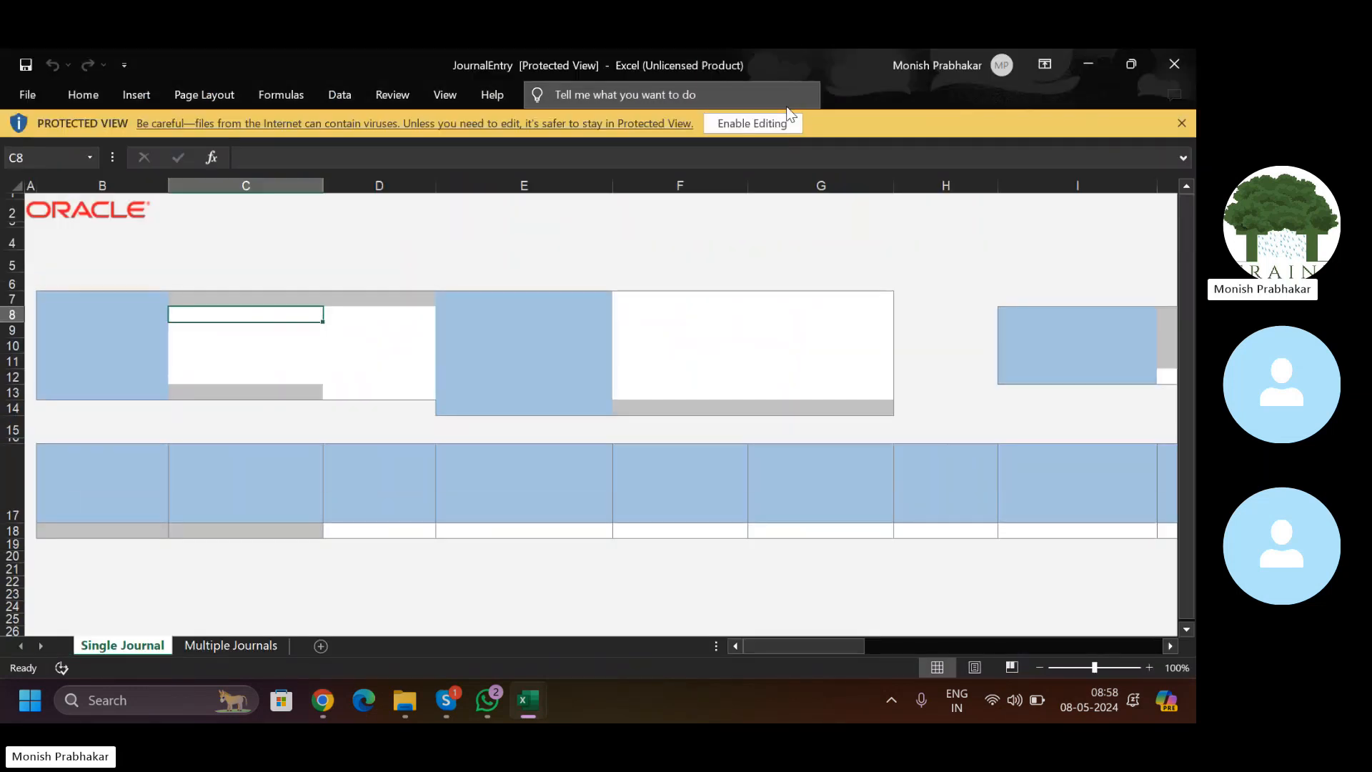
Step: Enable editing, connect to Oracle, sign in with the user ID and password, and skip the add-in update
click(737, 122)
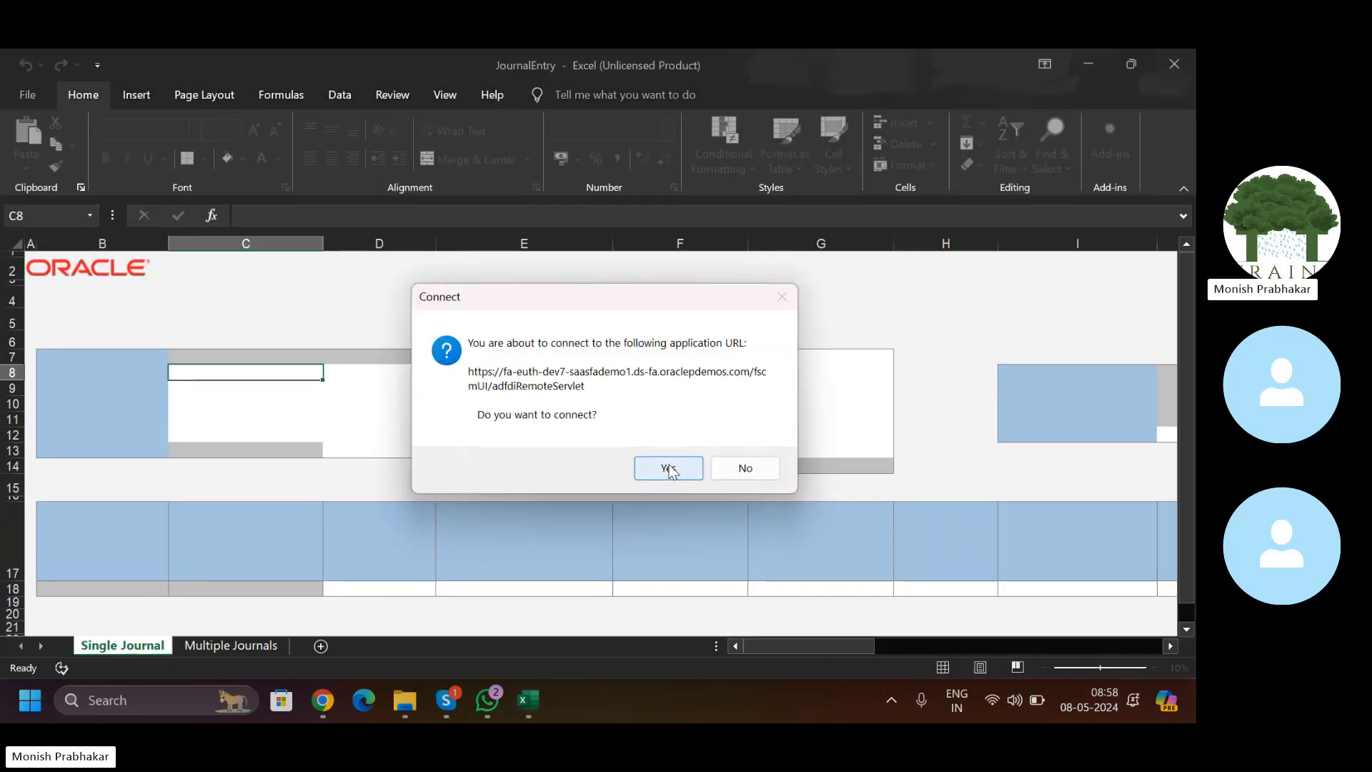
click(669, 469)
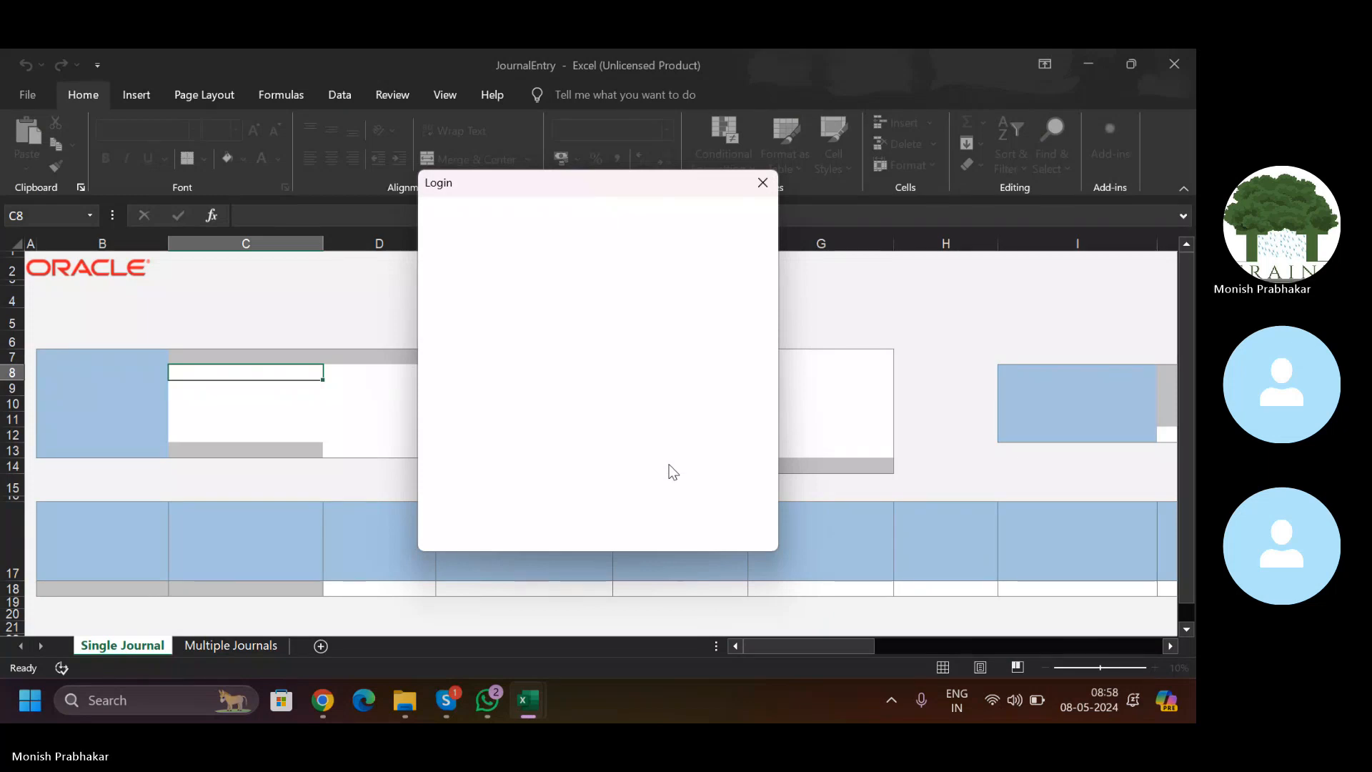
key(Caps_Lock)
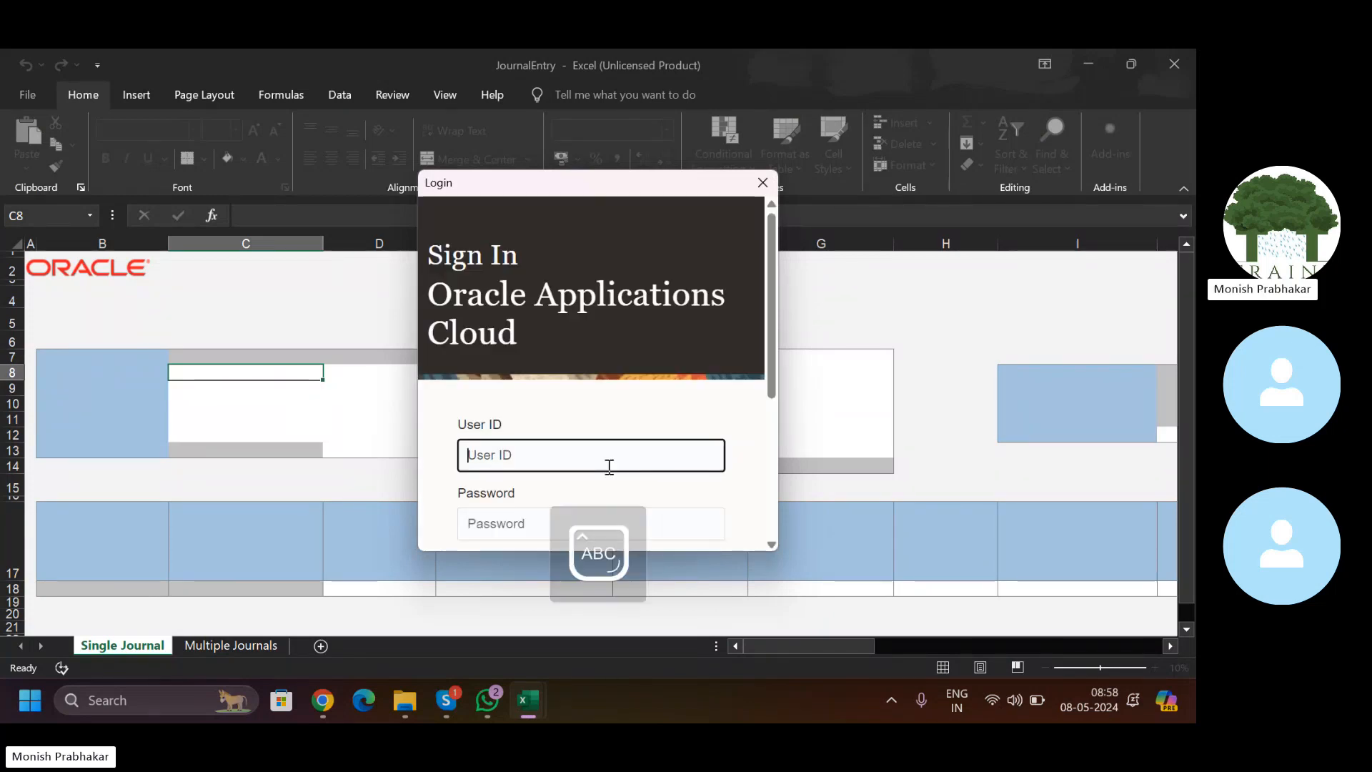
text(M)
key(Caps_Lock)
text(uthyal)
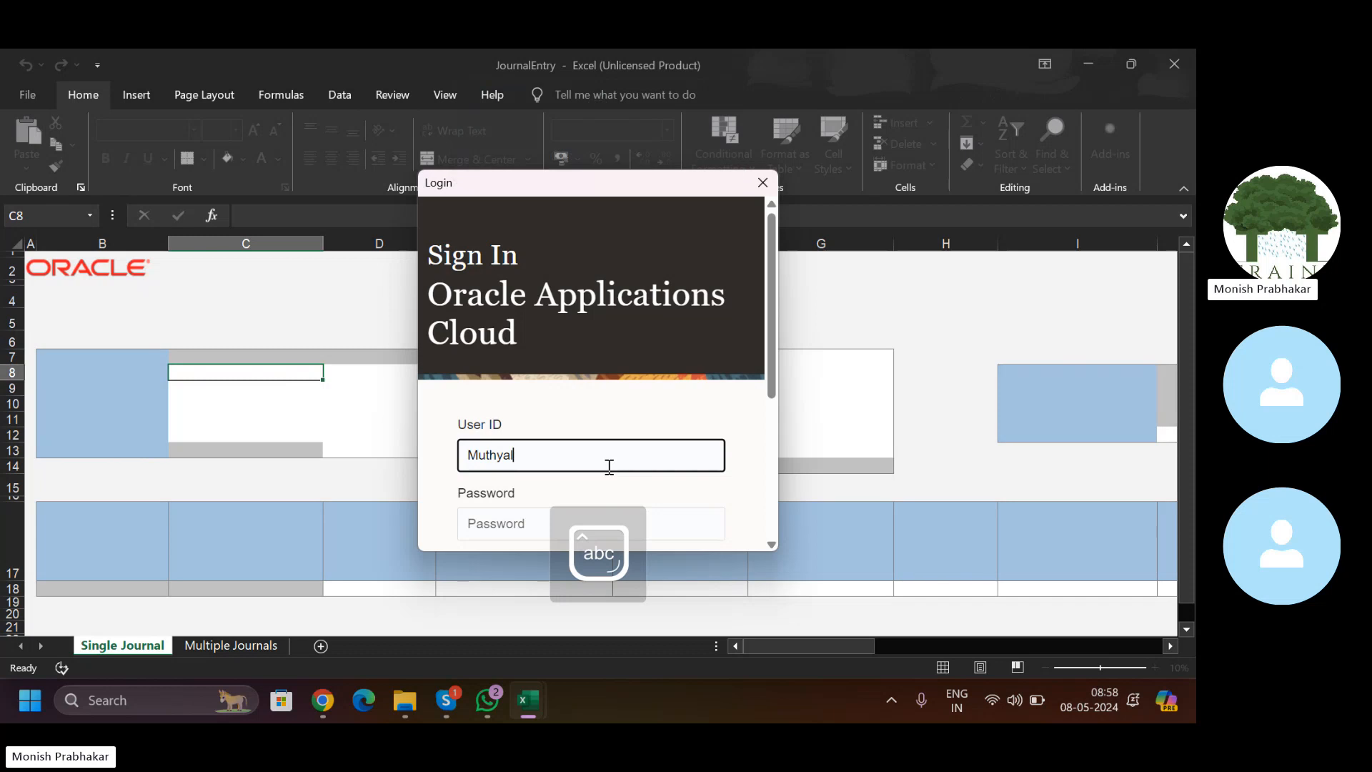
key(Tab)
text(*******)
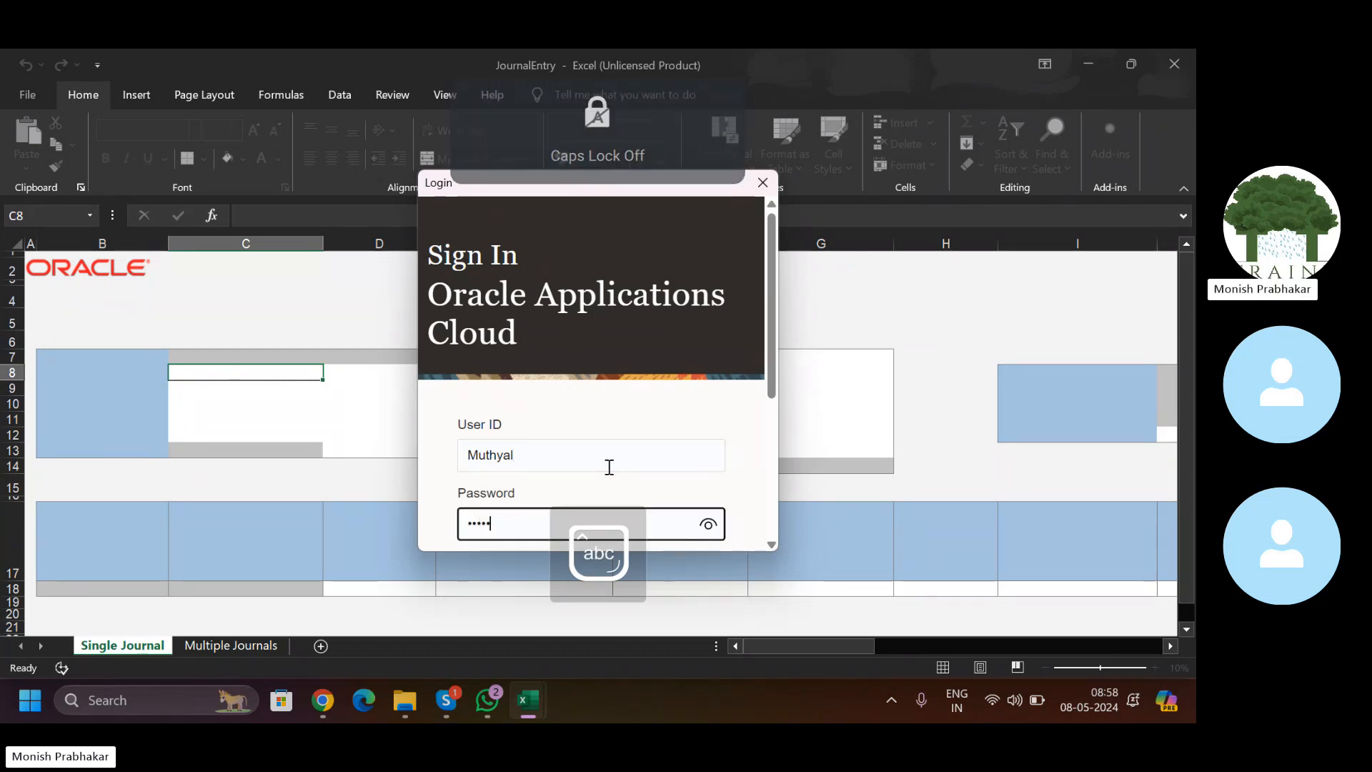
text(****)
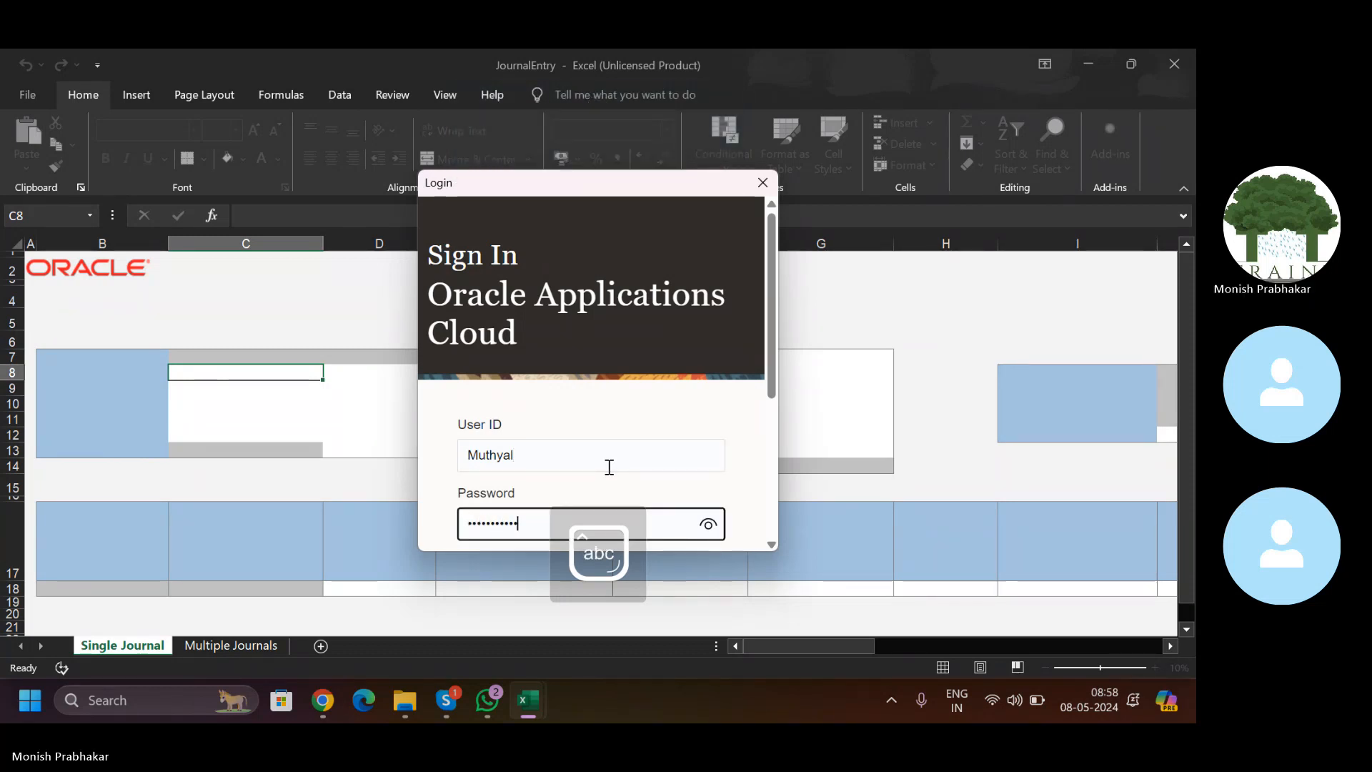
text(*)
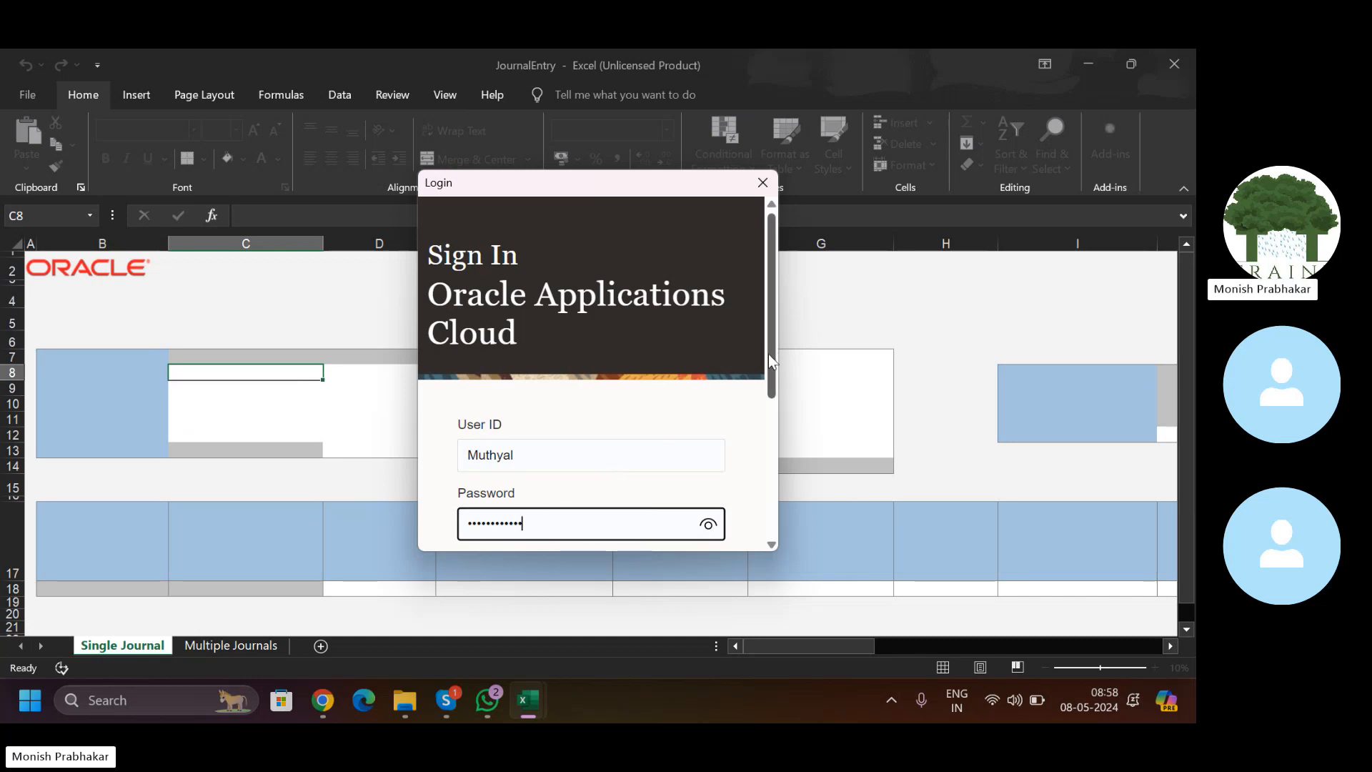
key(Return)
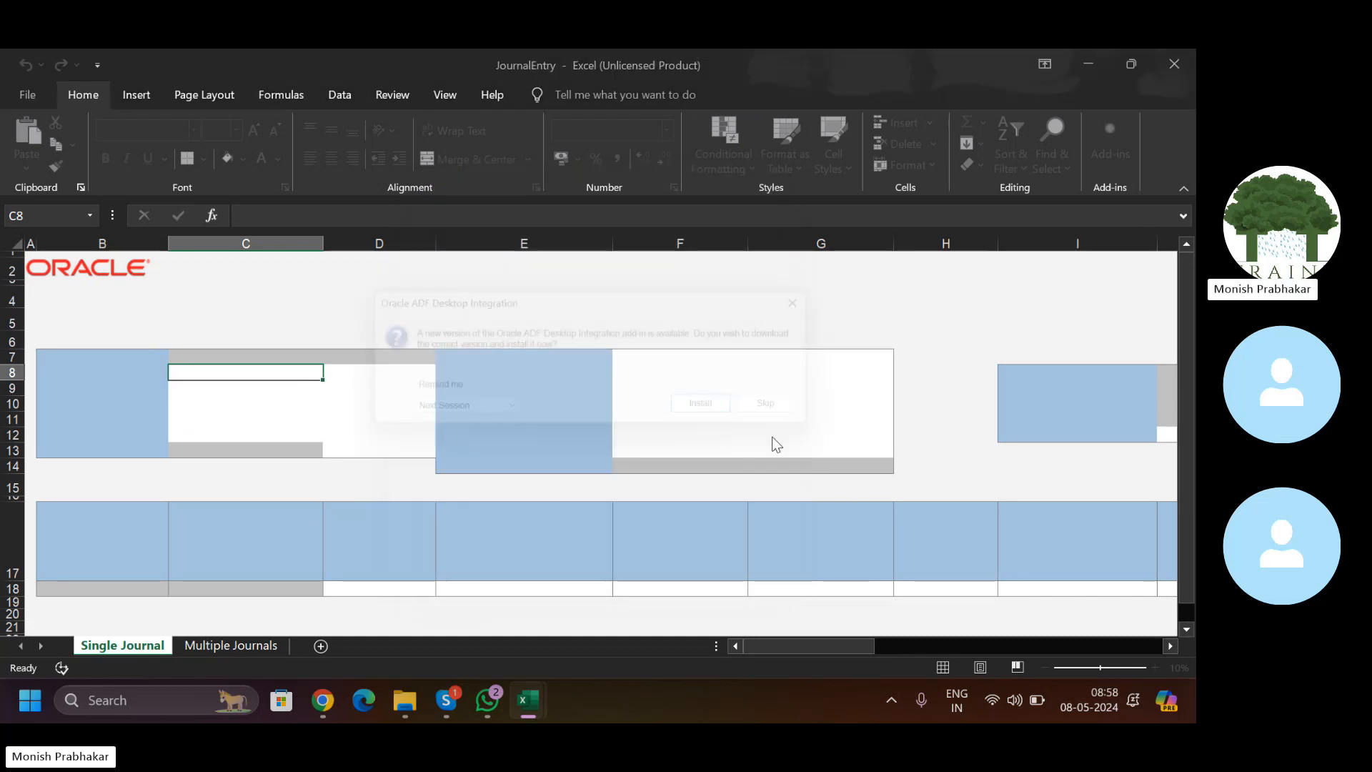
click(791, 411)
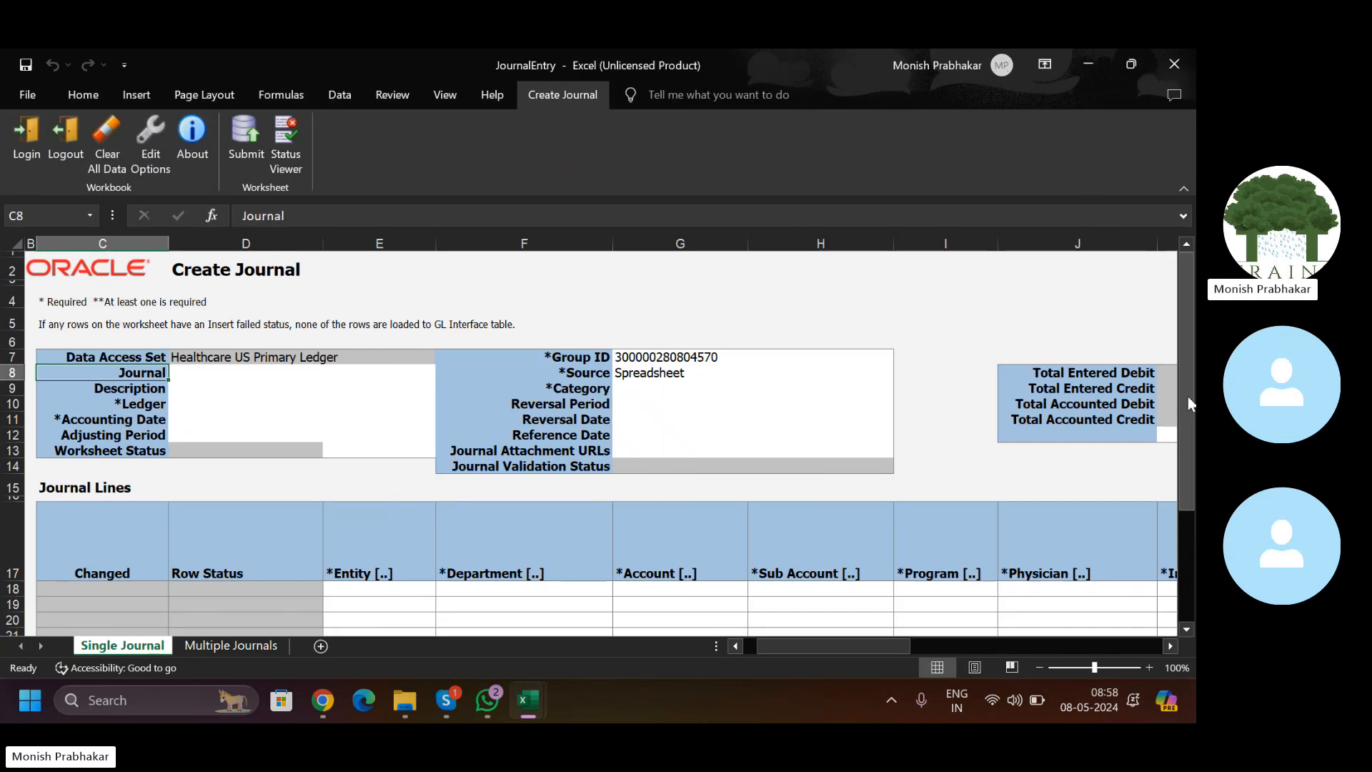
mouse_move(1188, 396)
mouse_down()
mouse_move(1188, 540)
mouse_move(1181, 383)
mouse_up()
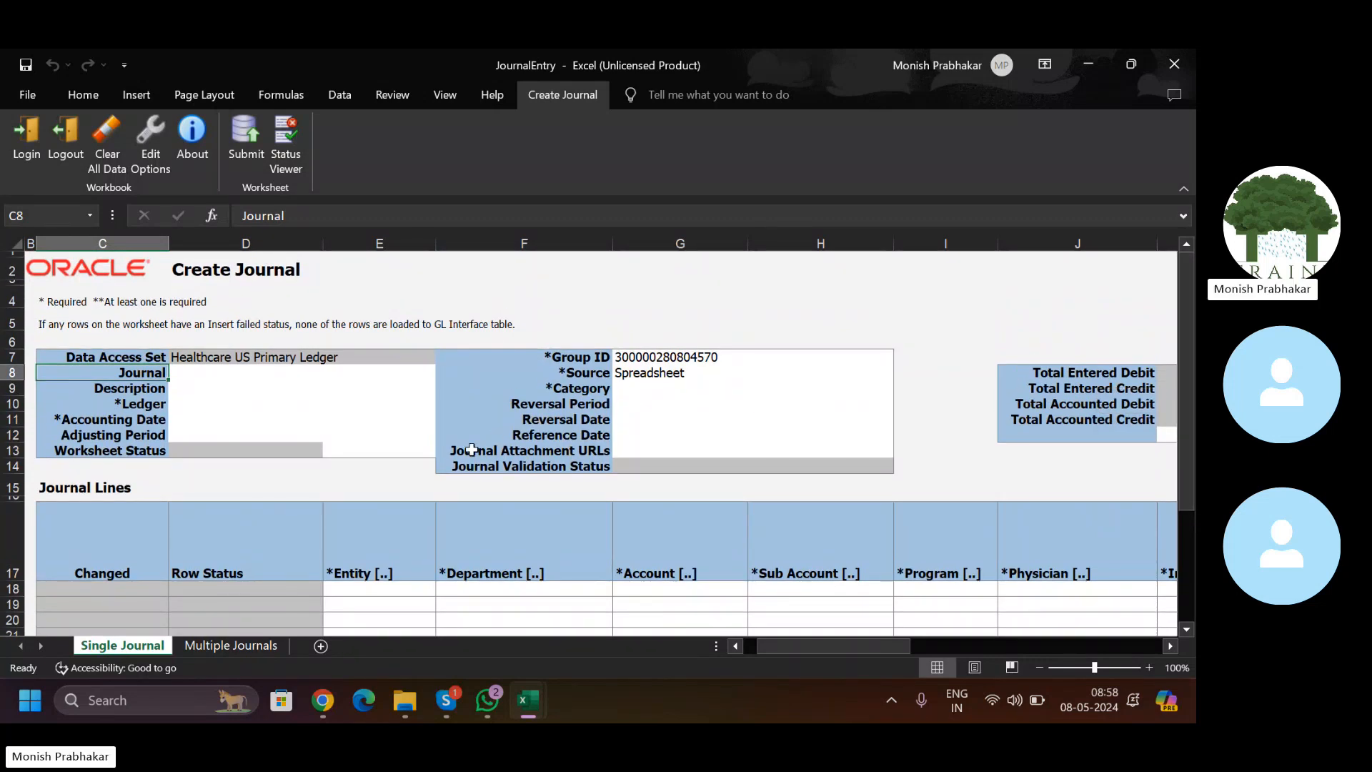
Step: Return to the Journals page in Chrome and check the Navigator's Tools group for Download ADF Desktop Integrator
mouse_move(323, 701)
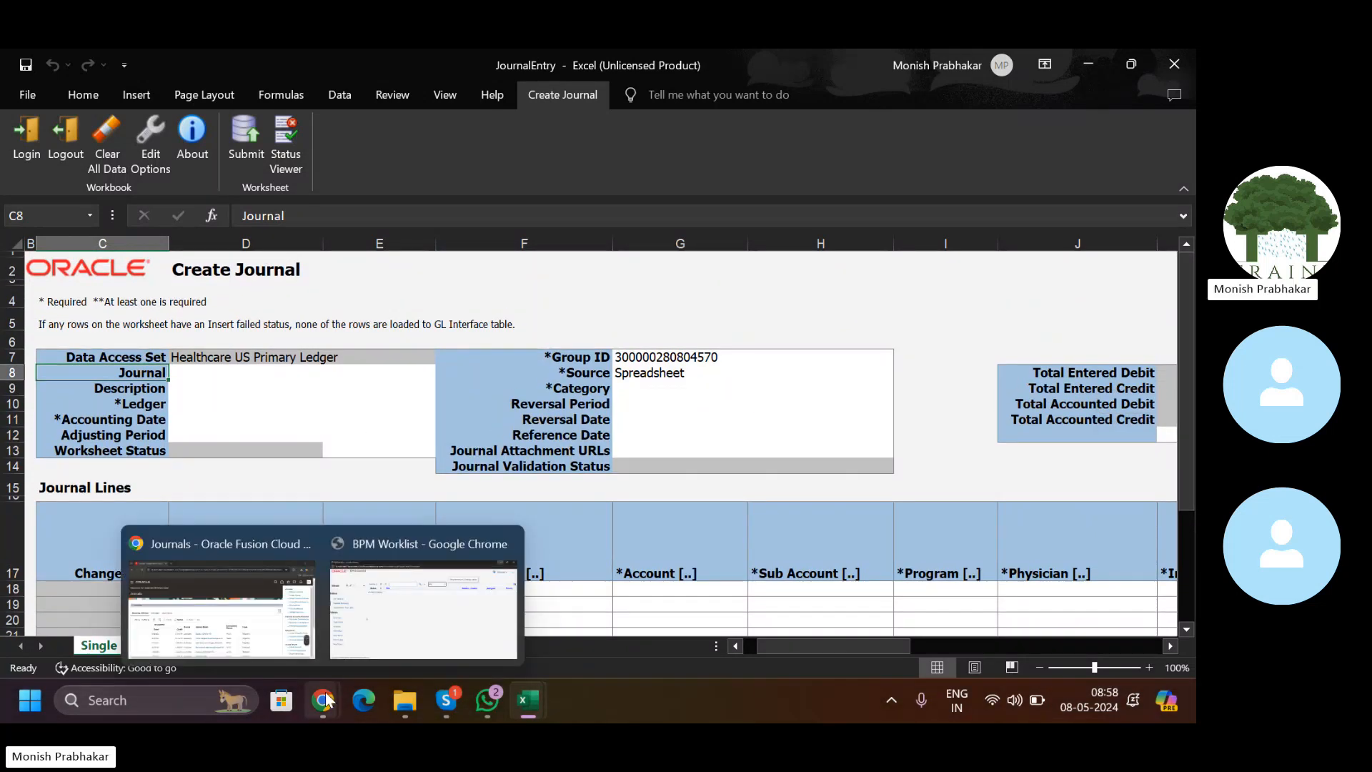
click(261, 621)
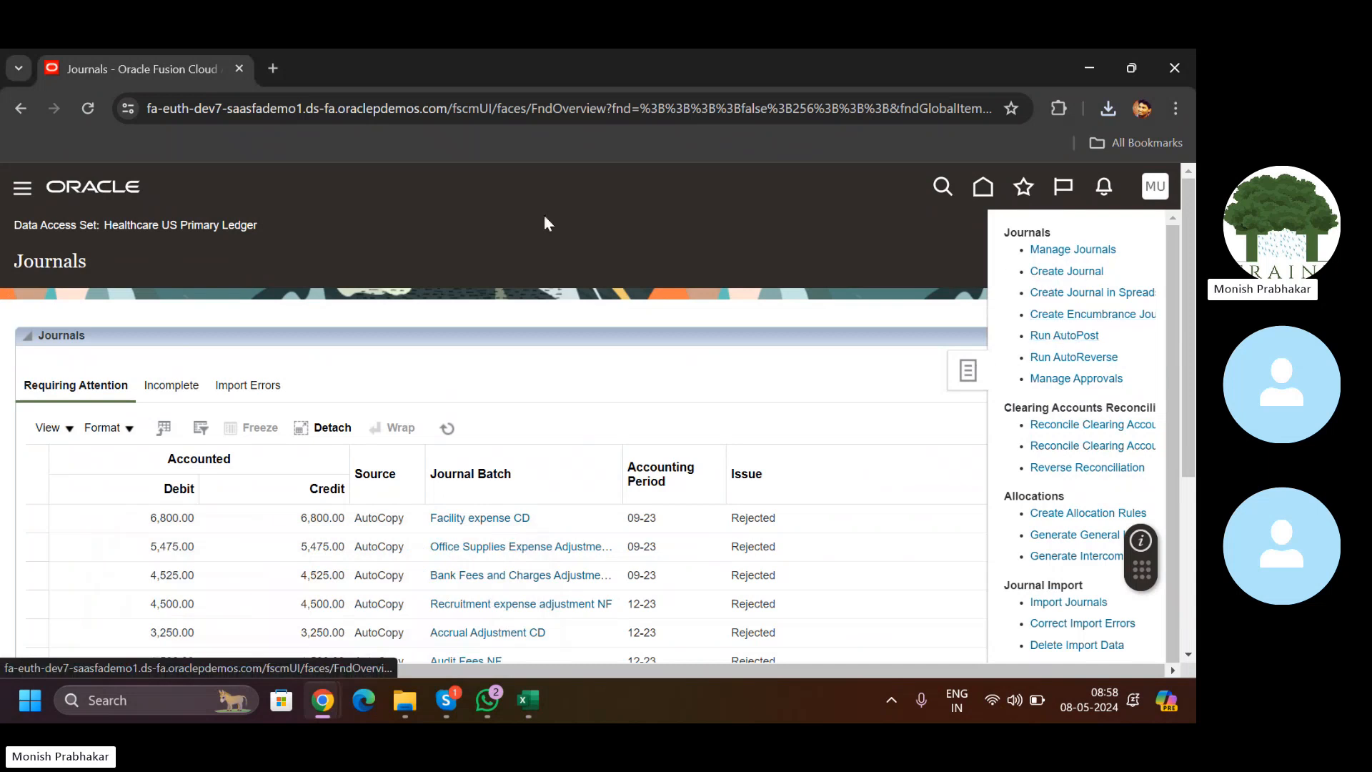
click(22, 192)
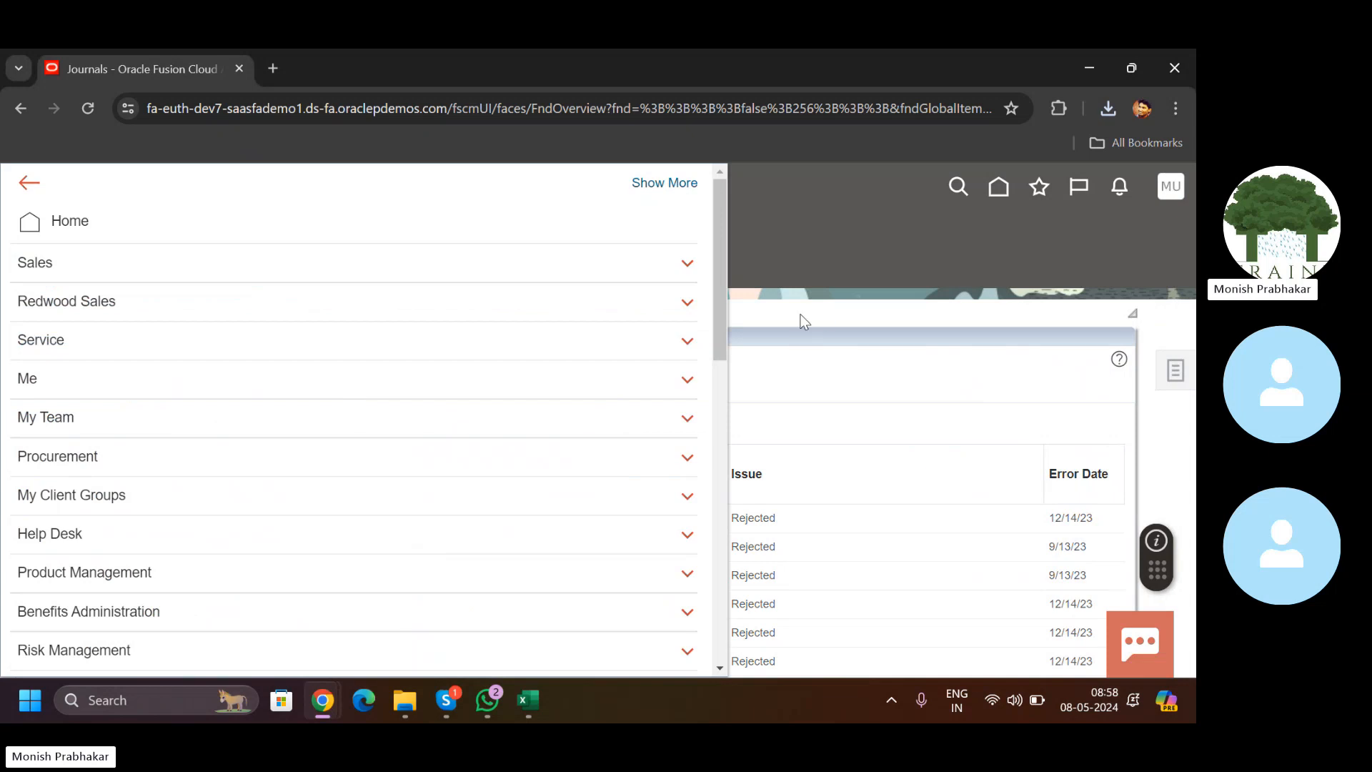
drag(718, 278, 741, 616)
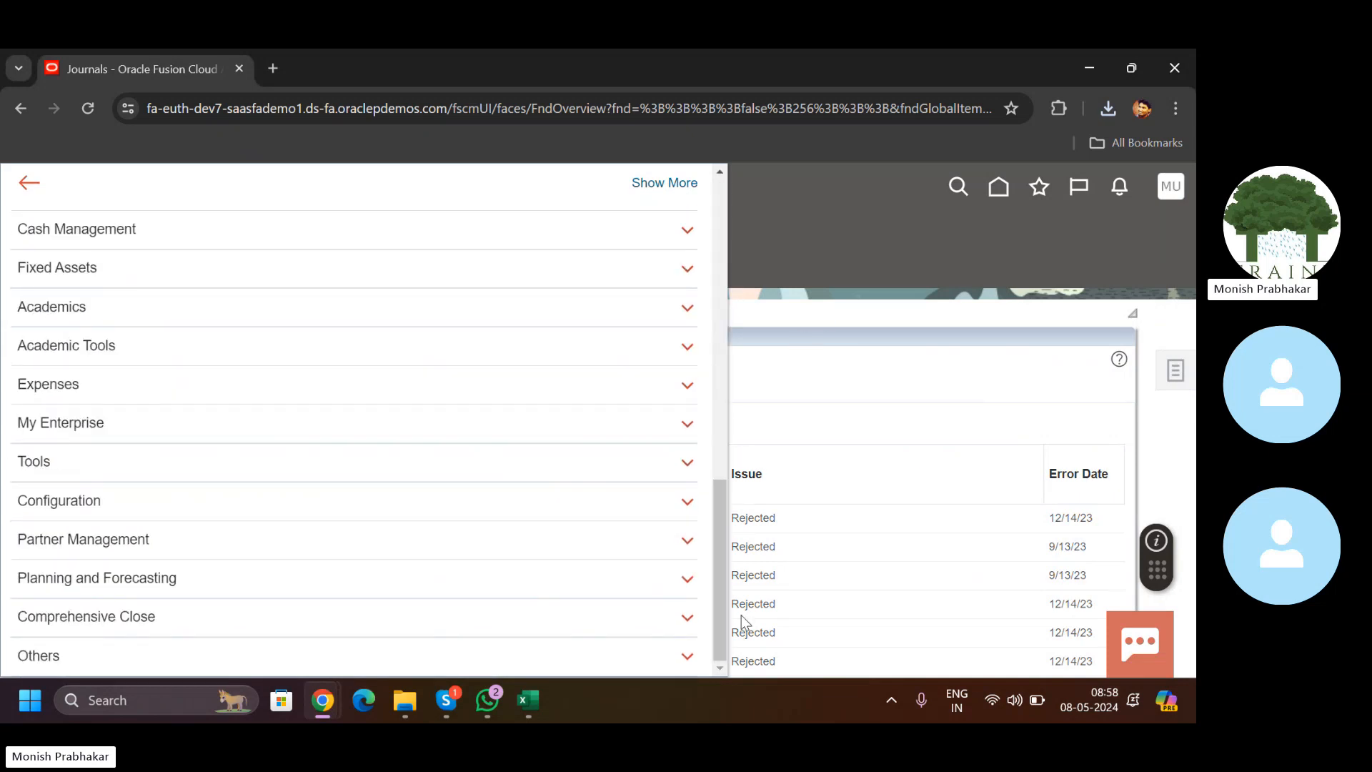
click(687, 462)
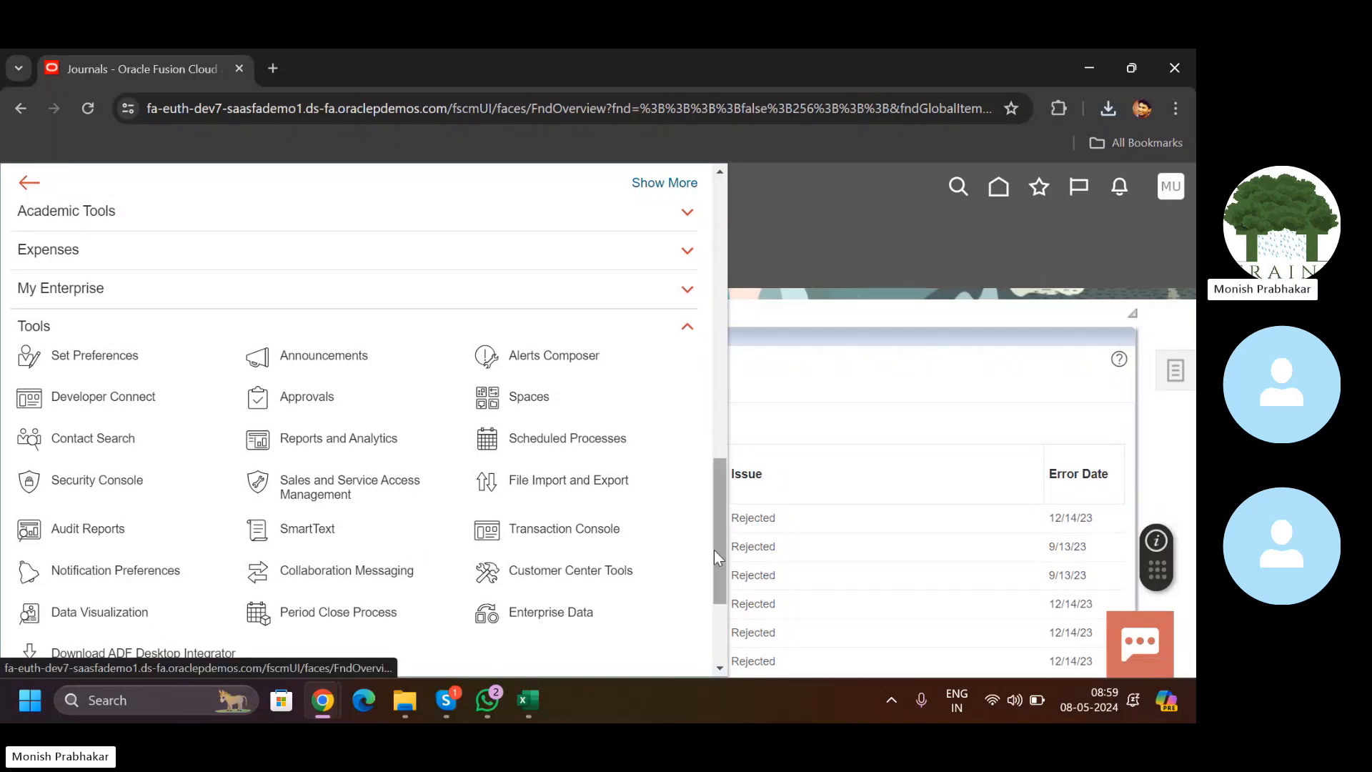
drag(714, 550, 714, 583)
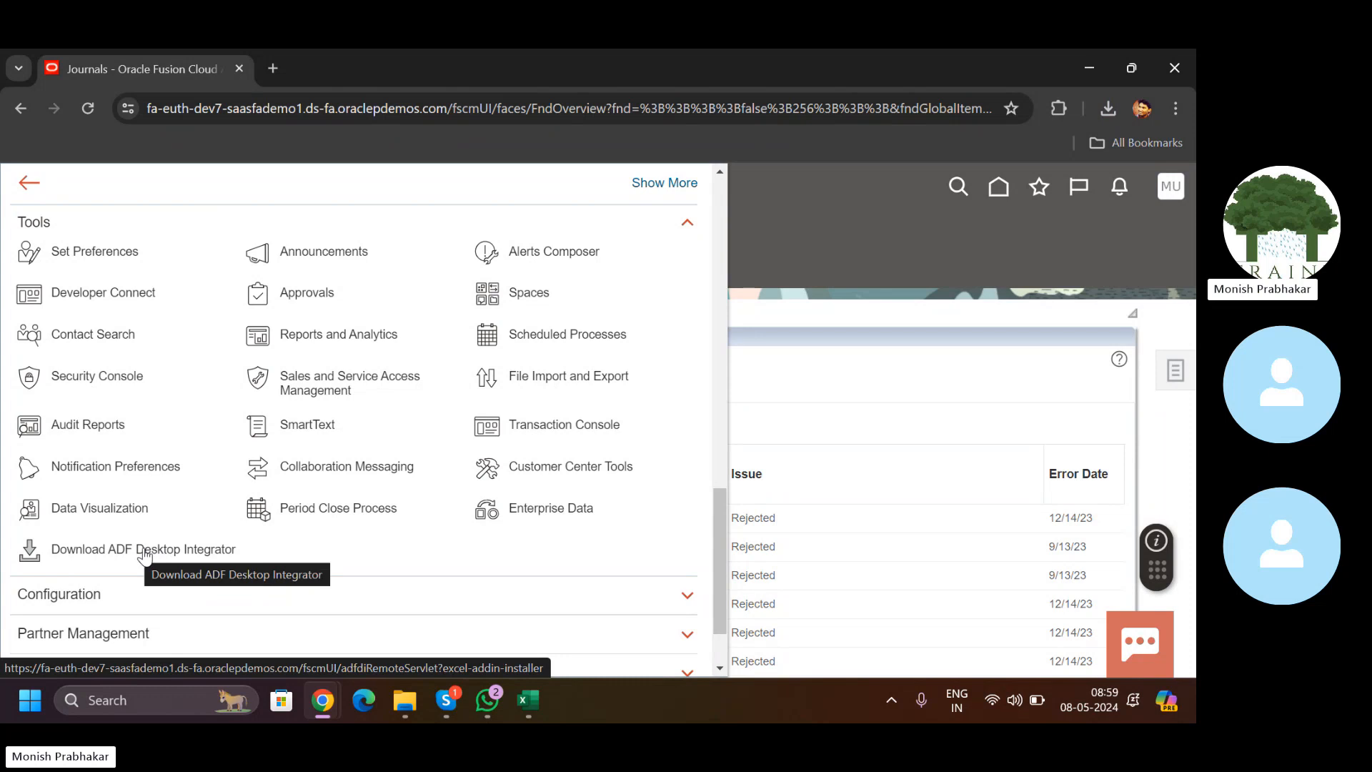
click(528, 700)
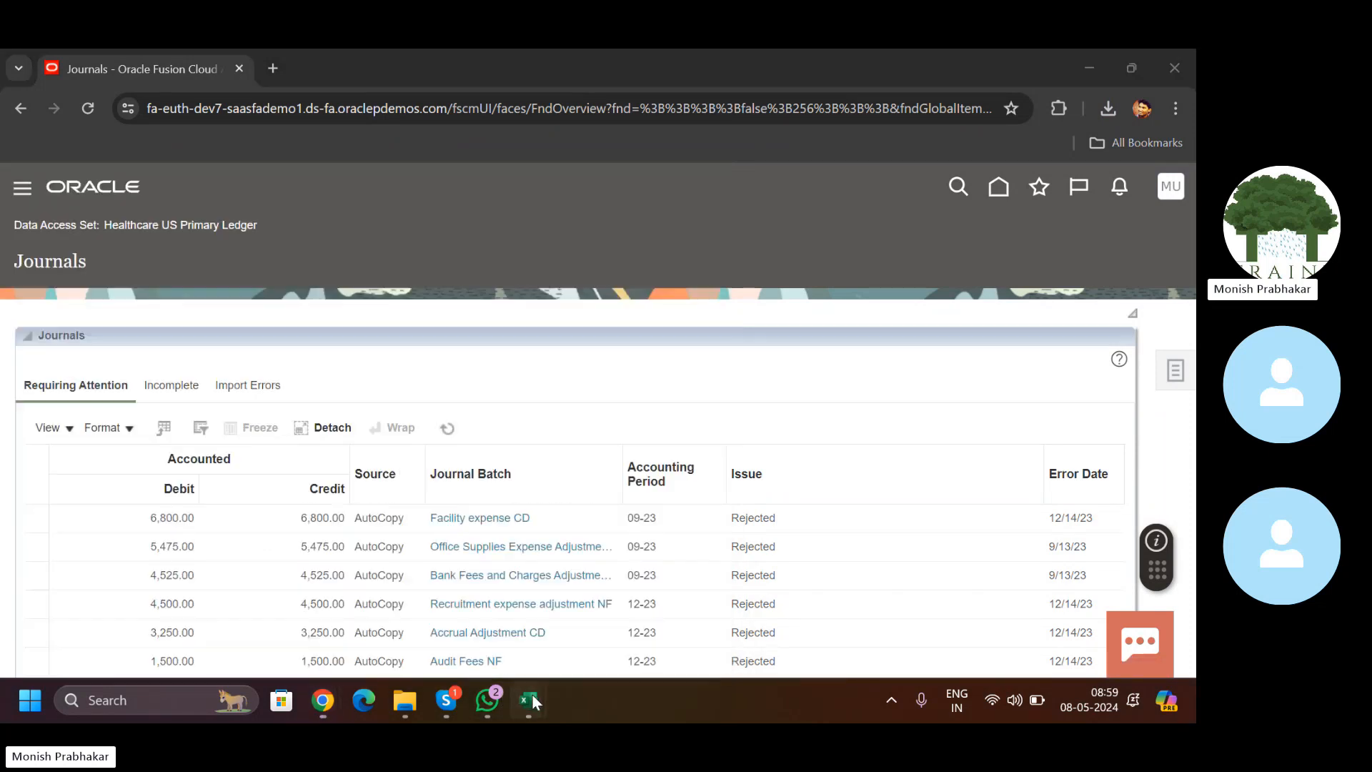
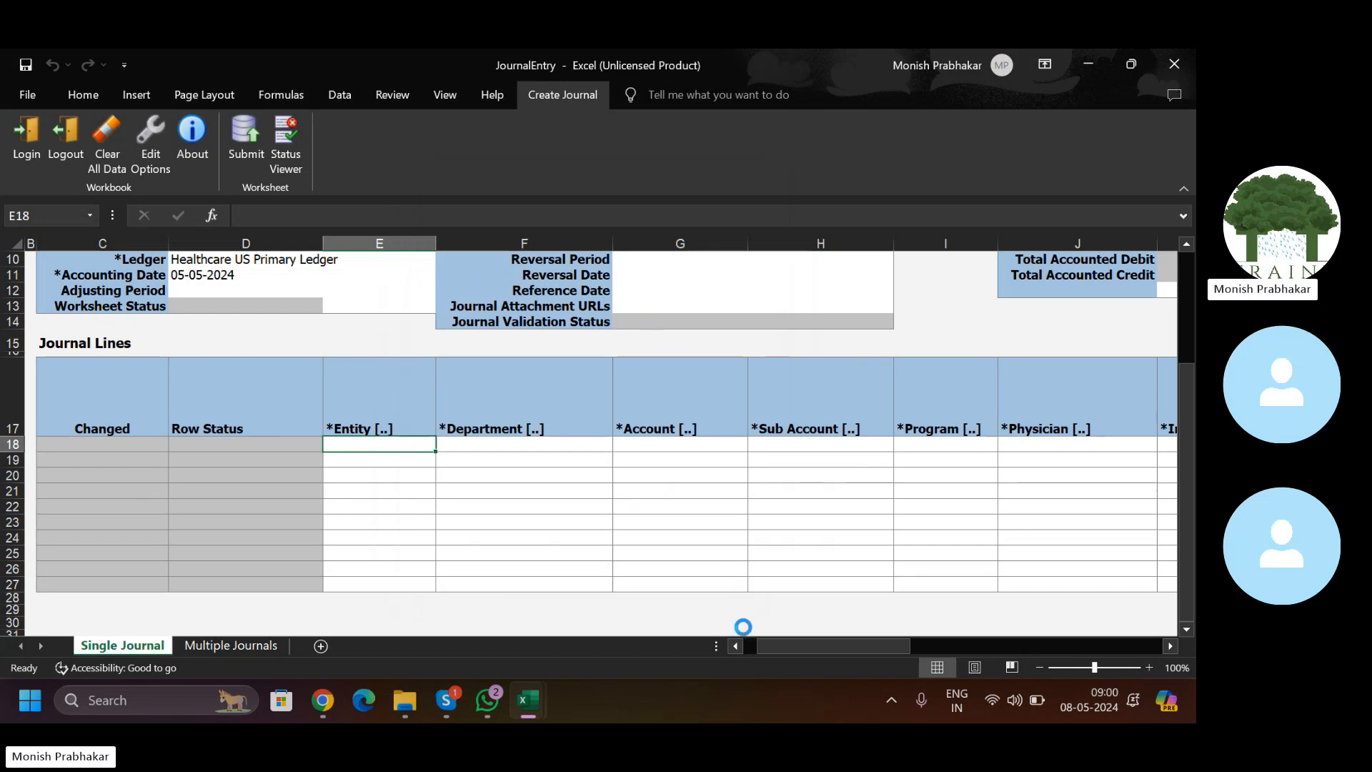
Step: Enter USD as the currency for journal line 18, then return to its Entity cell E18
drag(779, 651, 911, 640)
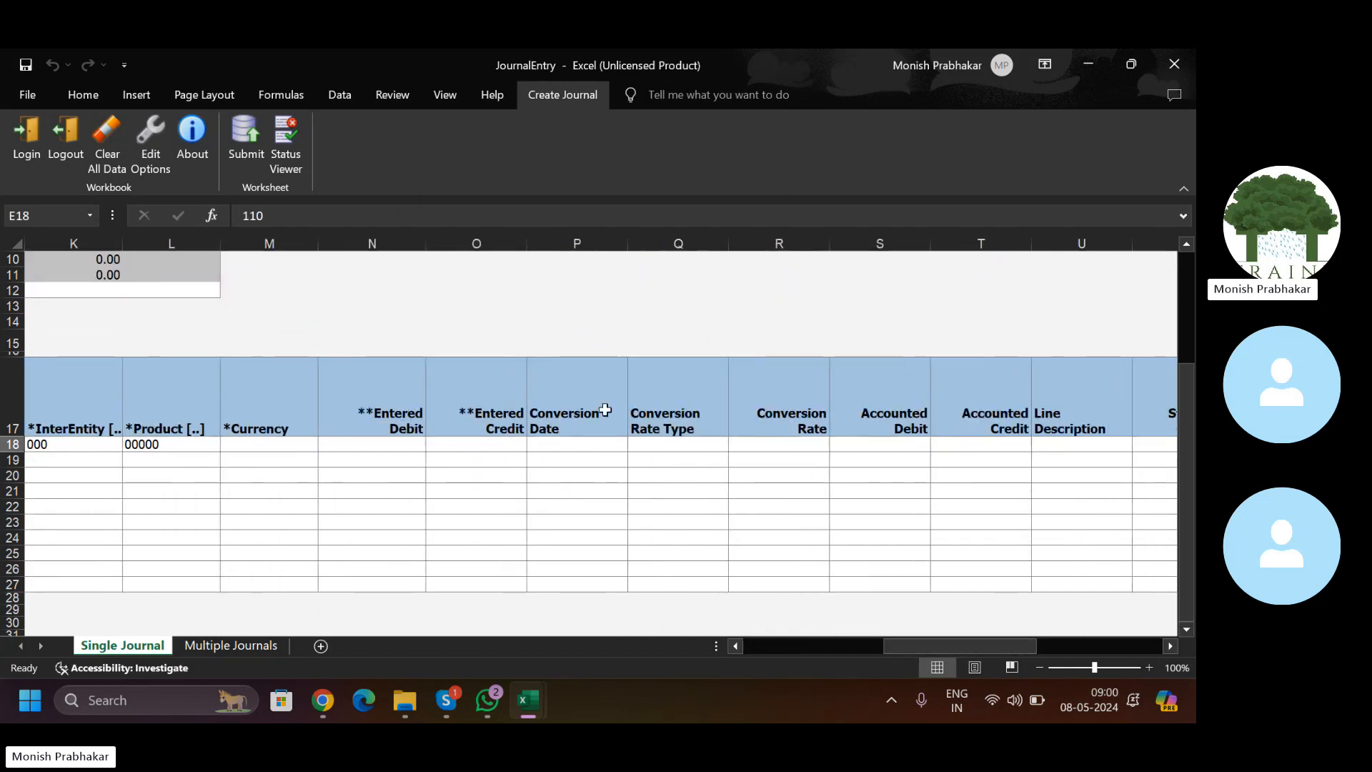
click(289, 447)
key(Caps_Lock)
text(USD)
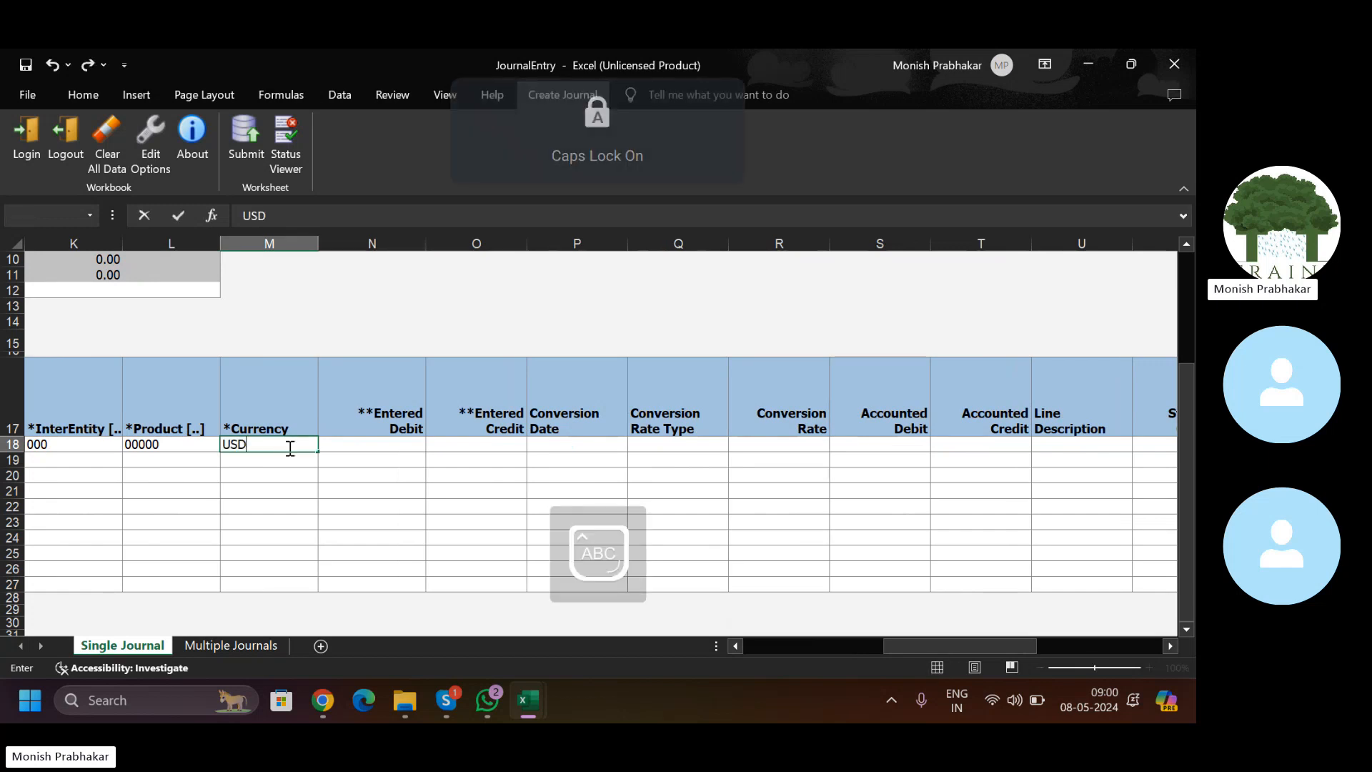
key(Tab)
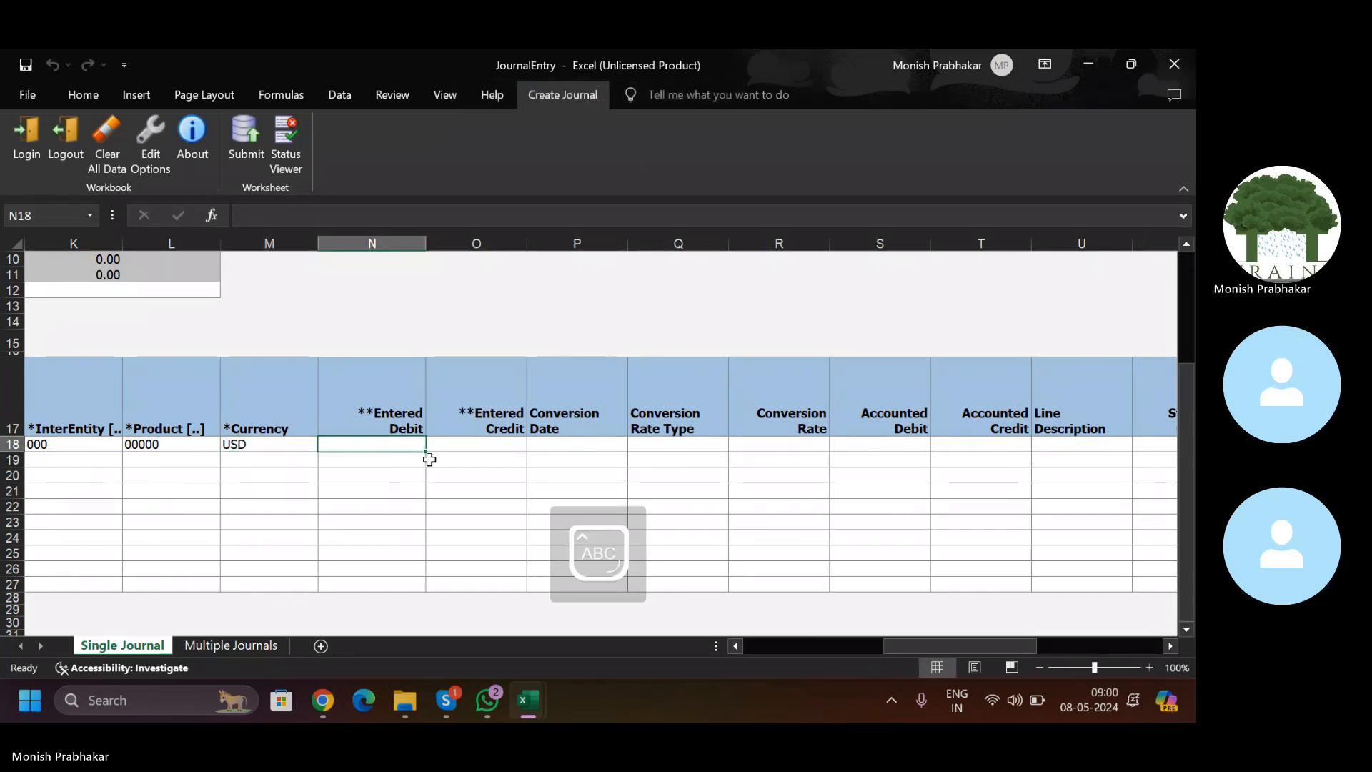
drag(916, 650, 782, 644)
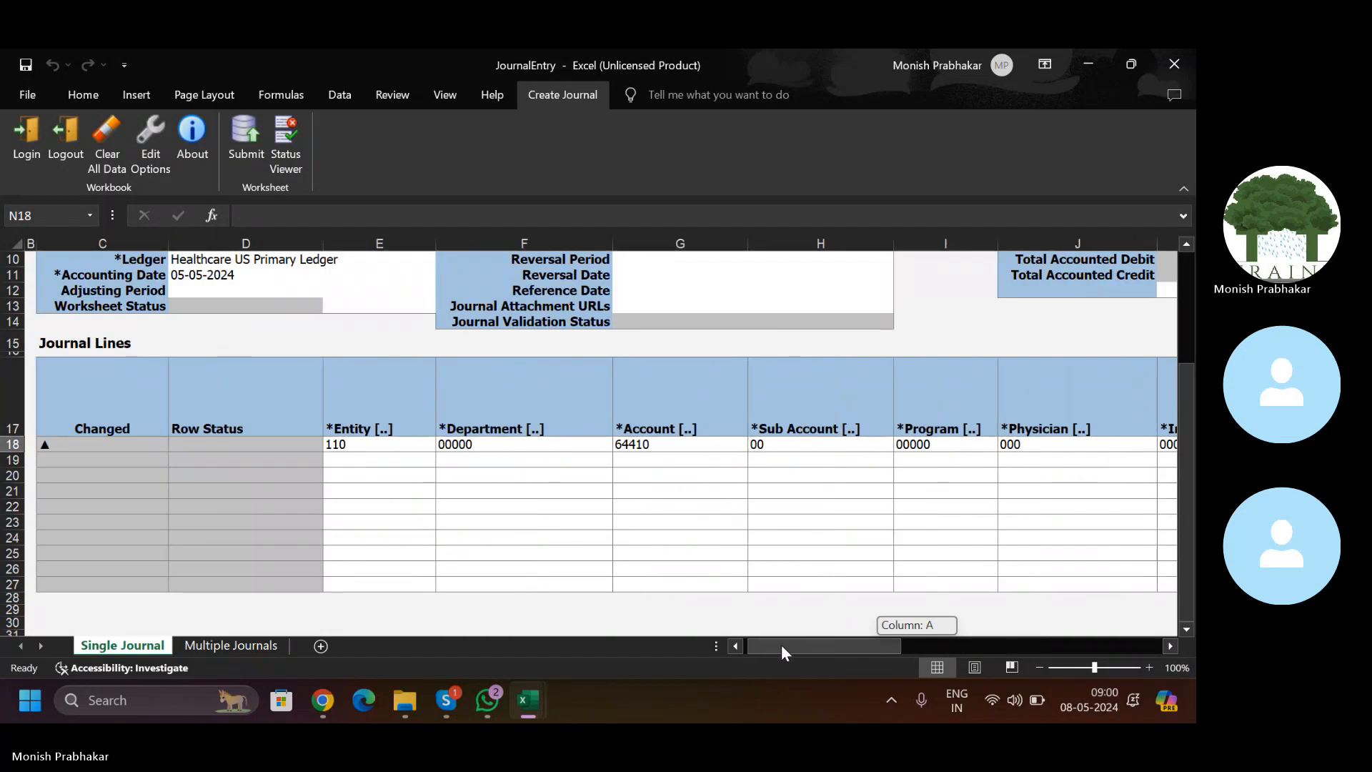
click(479, 446)
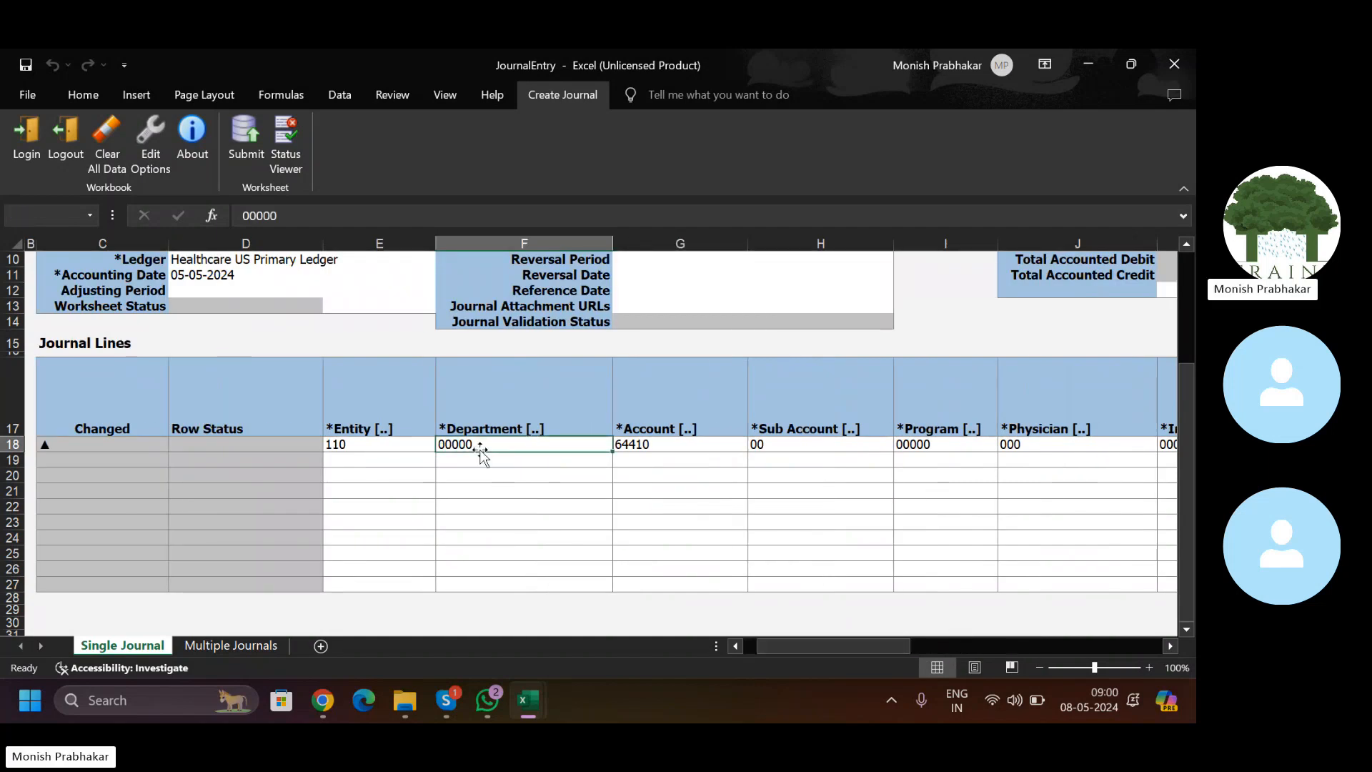
click(362, 446)
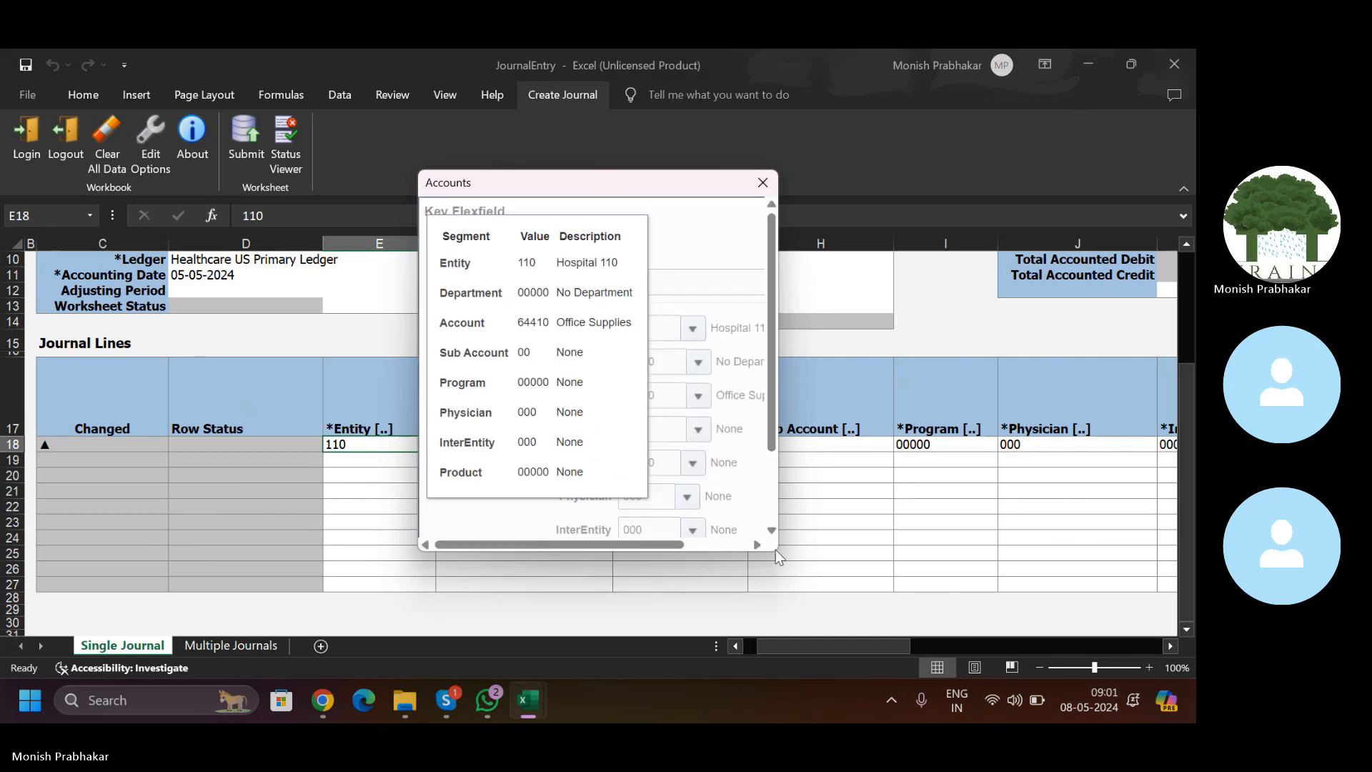
Step: Enlarge the Accounts dialog and review line 18's segments: Entity 110, Account 64410 Office Supplies
click(689, 324)
click(689, 324)
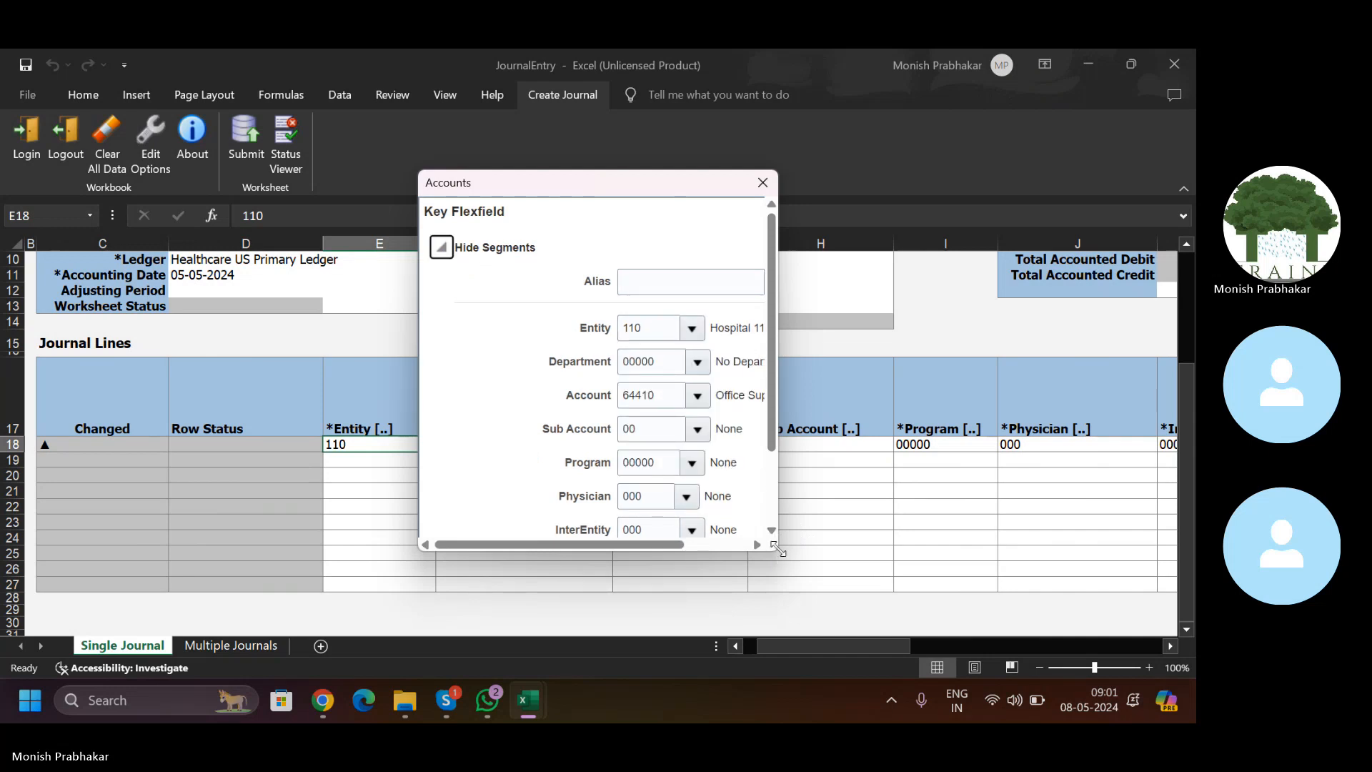
drag(778, 548, 1094, 667)
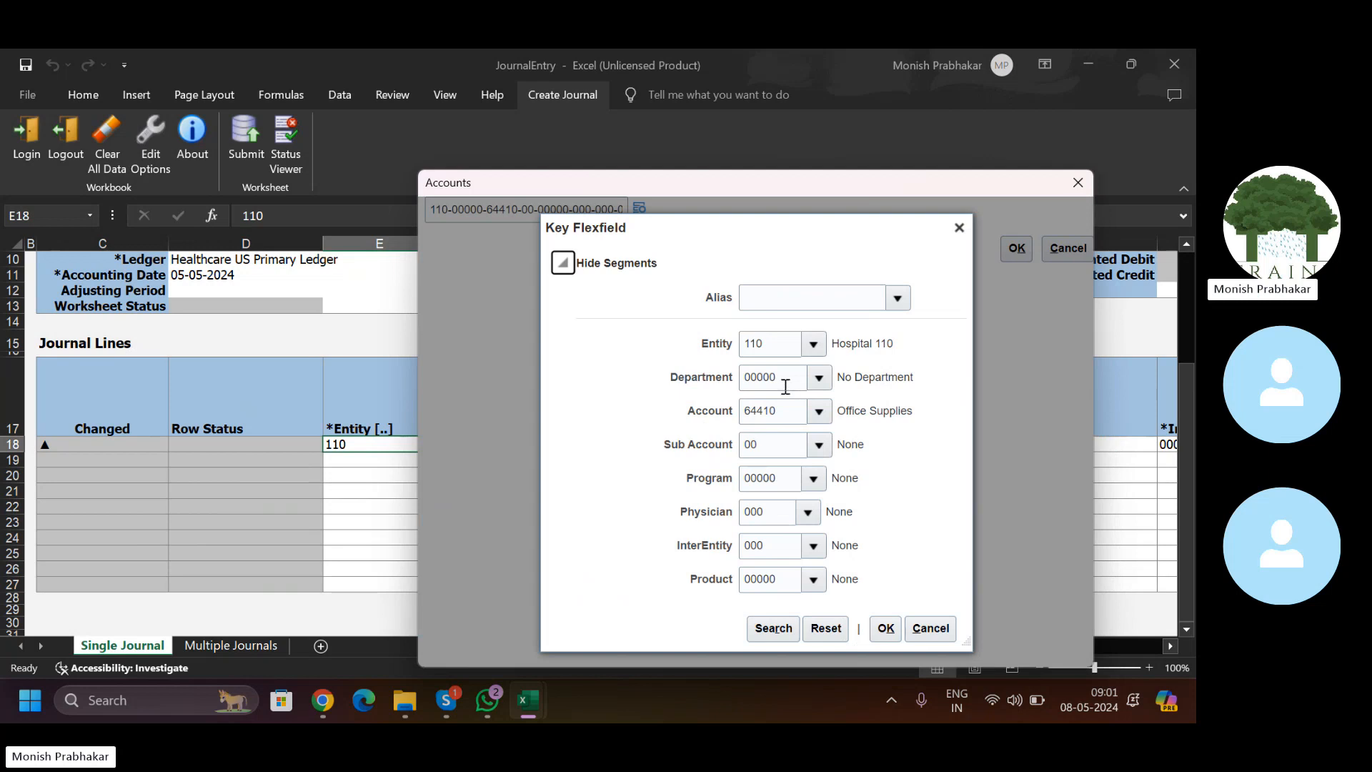
double_click(784, 409)
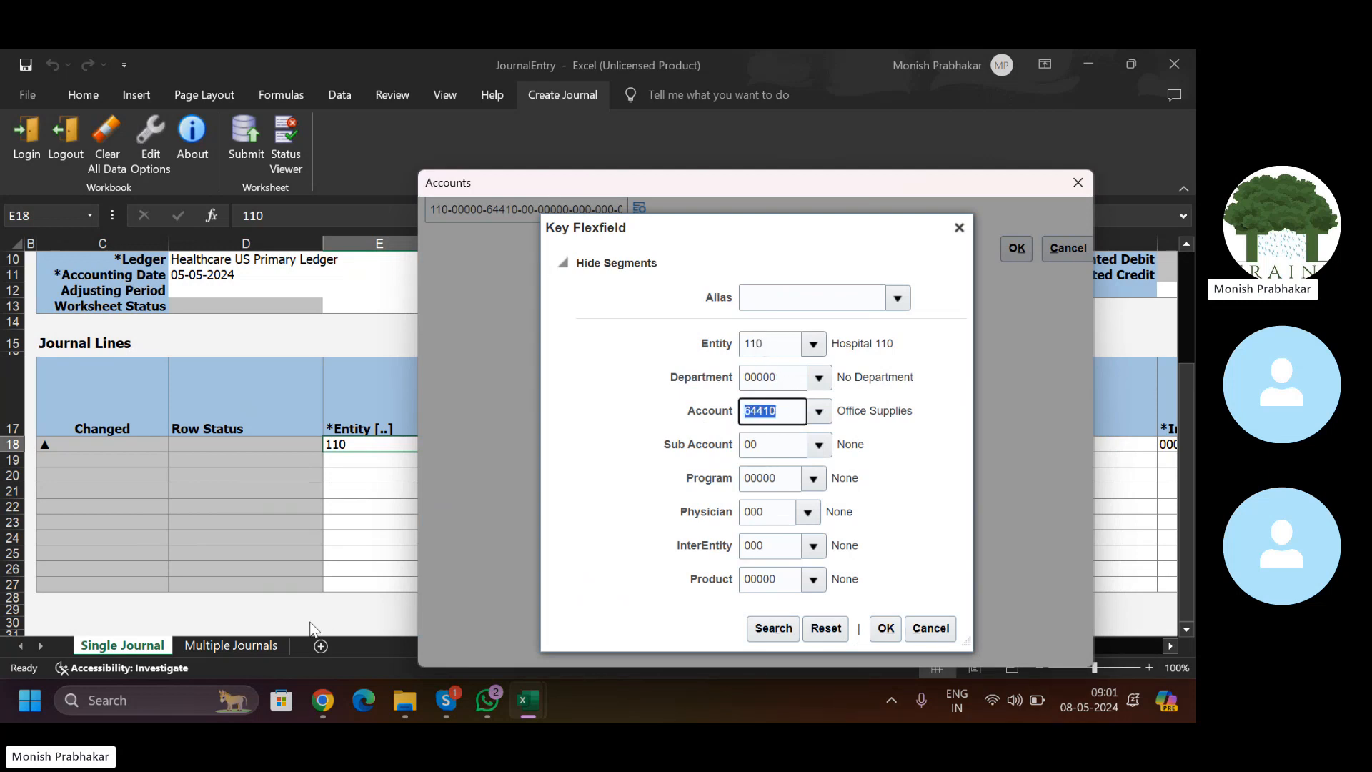
click(329, 708)
click(771, 345)
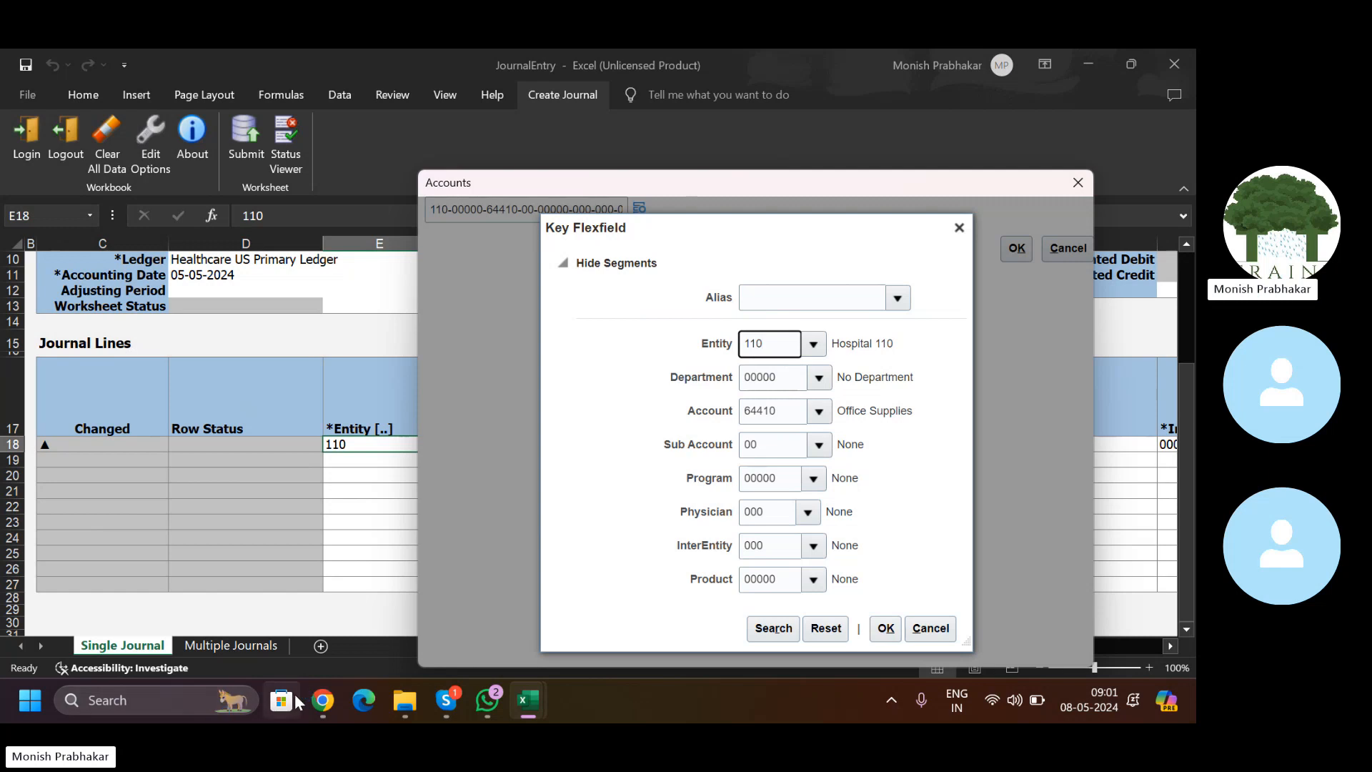
click(323, 702)
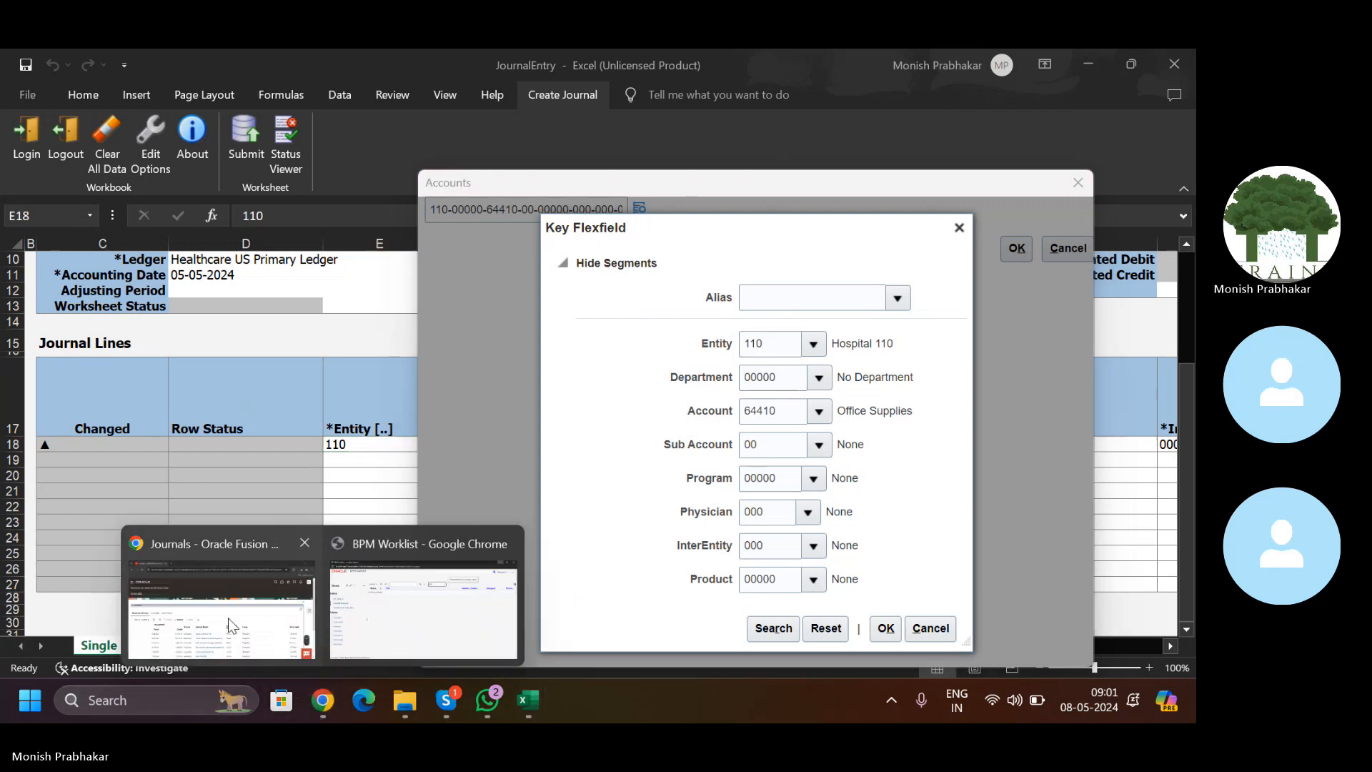
Step: Go to Setup and Maintenance from the user menu on the Oracle Journals page
click(229, 617)
right_click(183, 66)
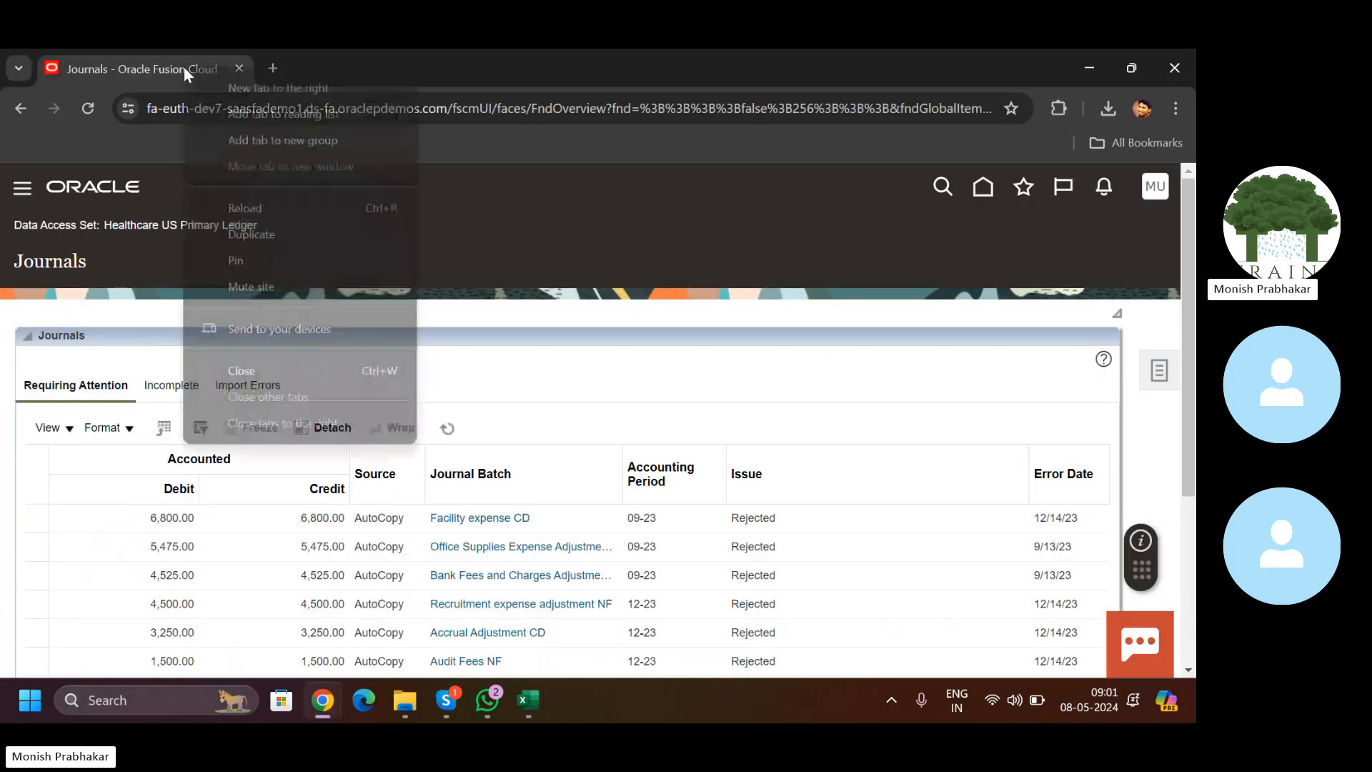
key(Escape)
key(alt+Tab)
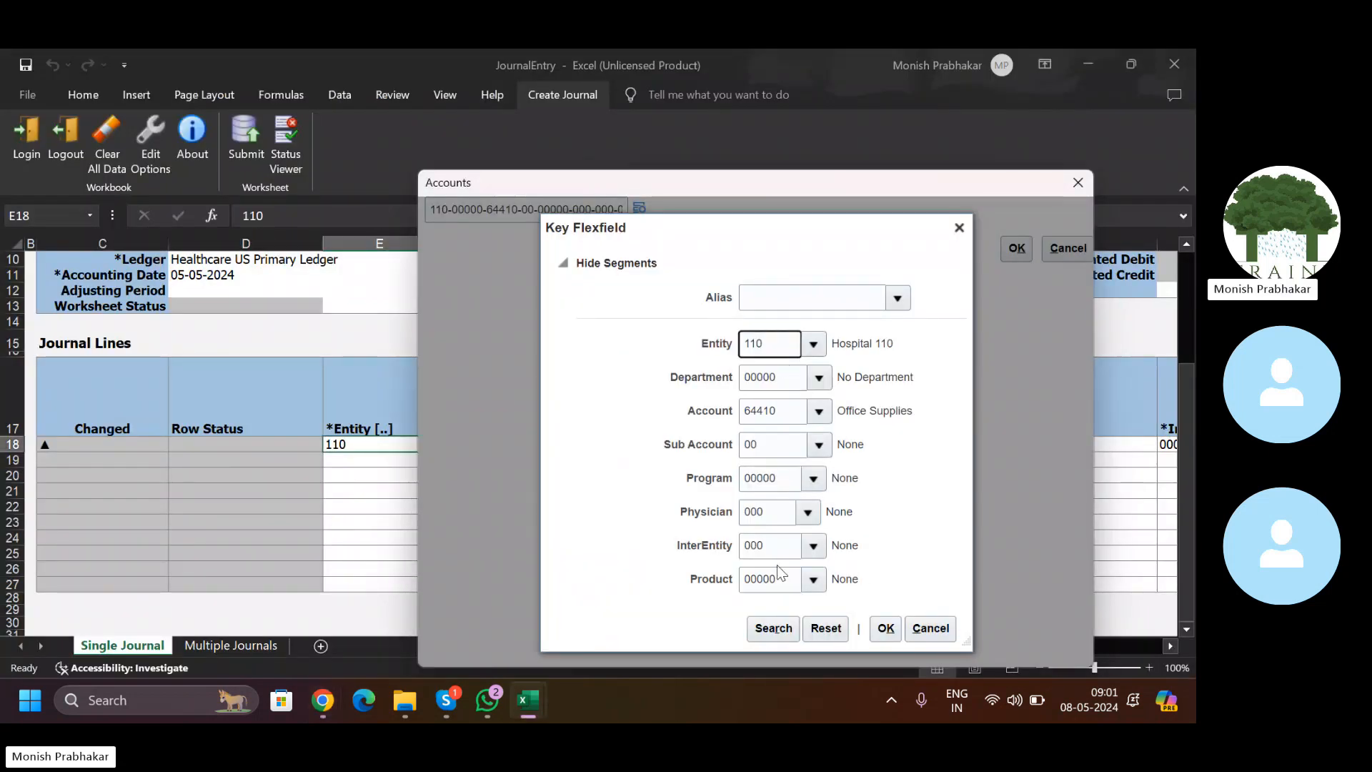
mouse_move(323, 699)
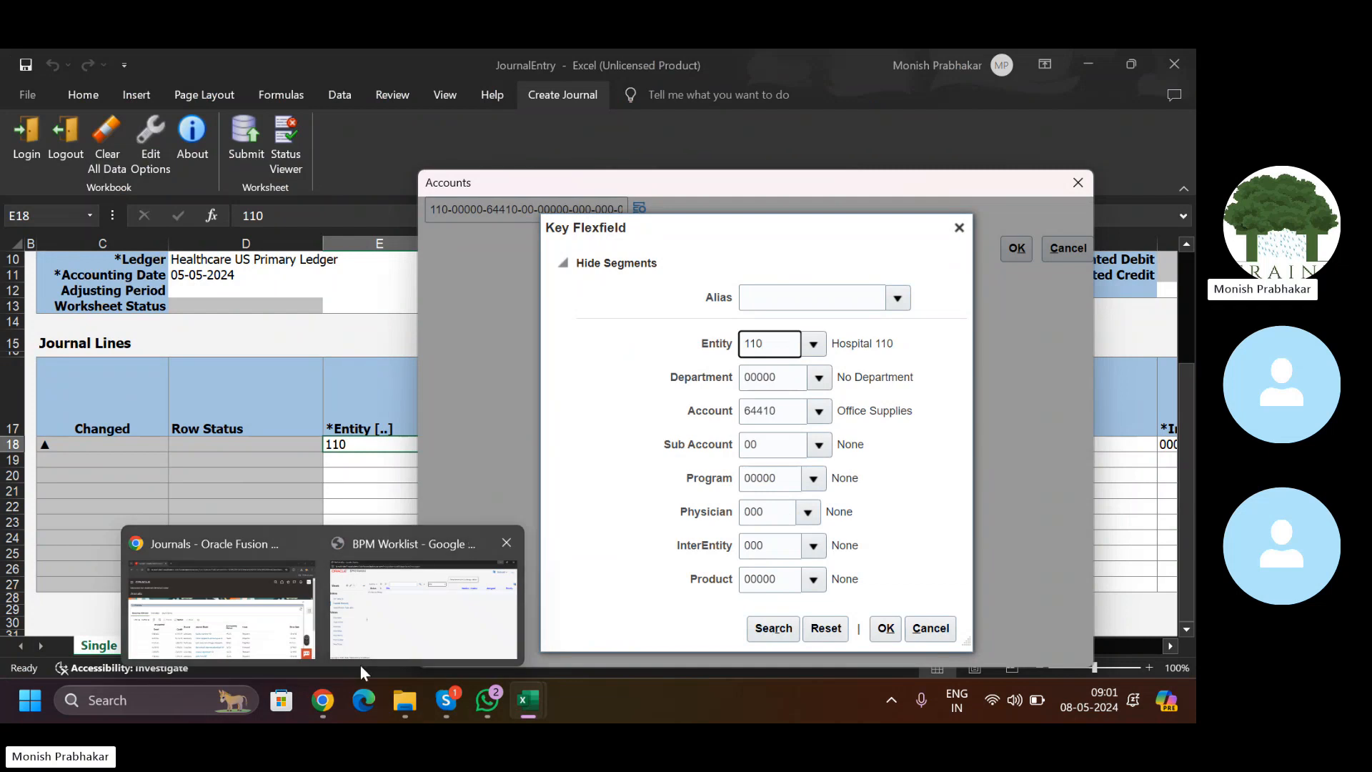
click(395, 584)
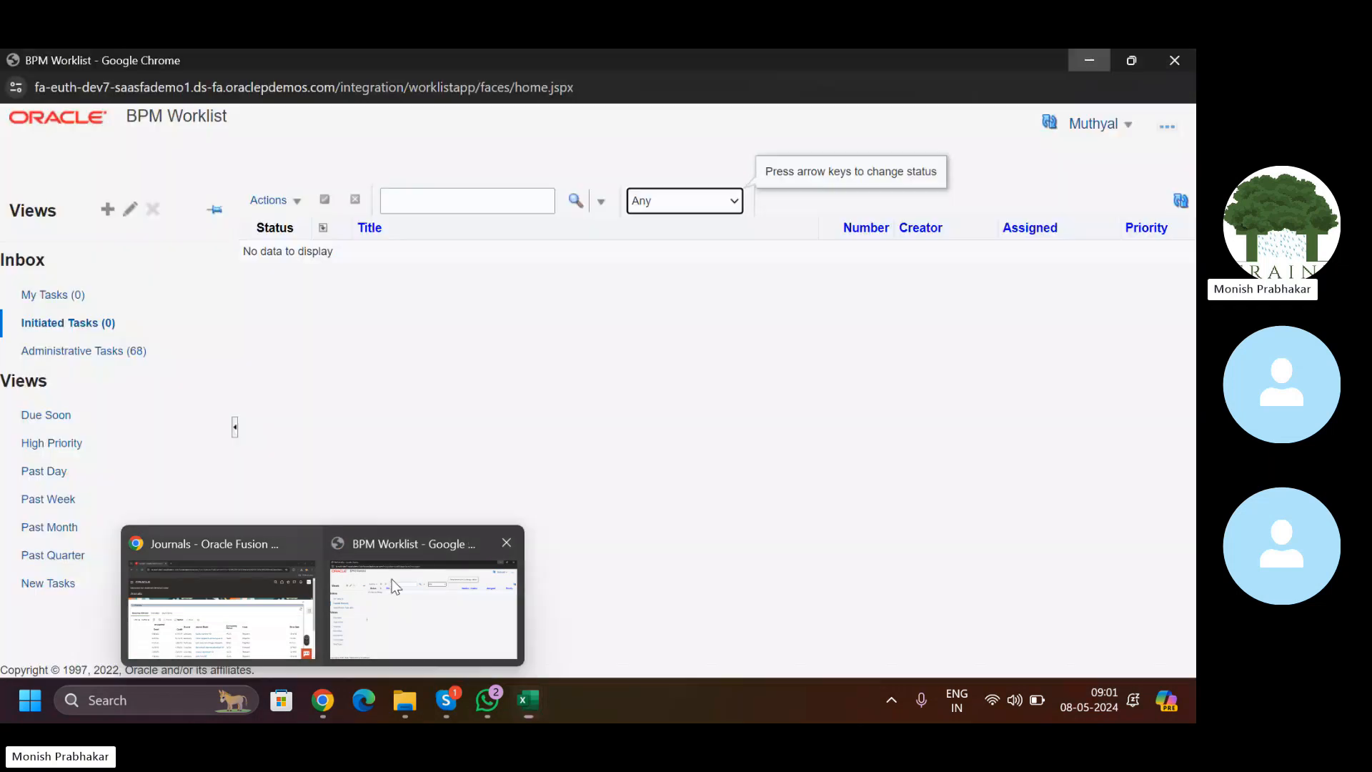
click(250, 619)
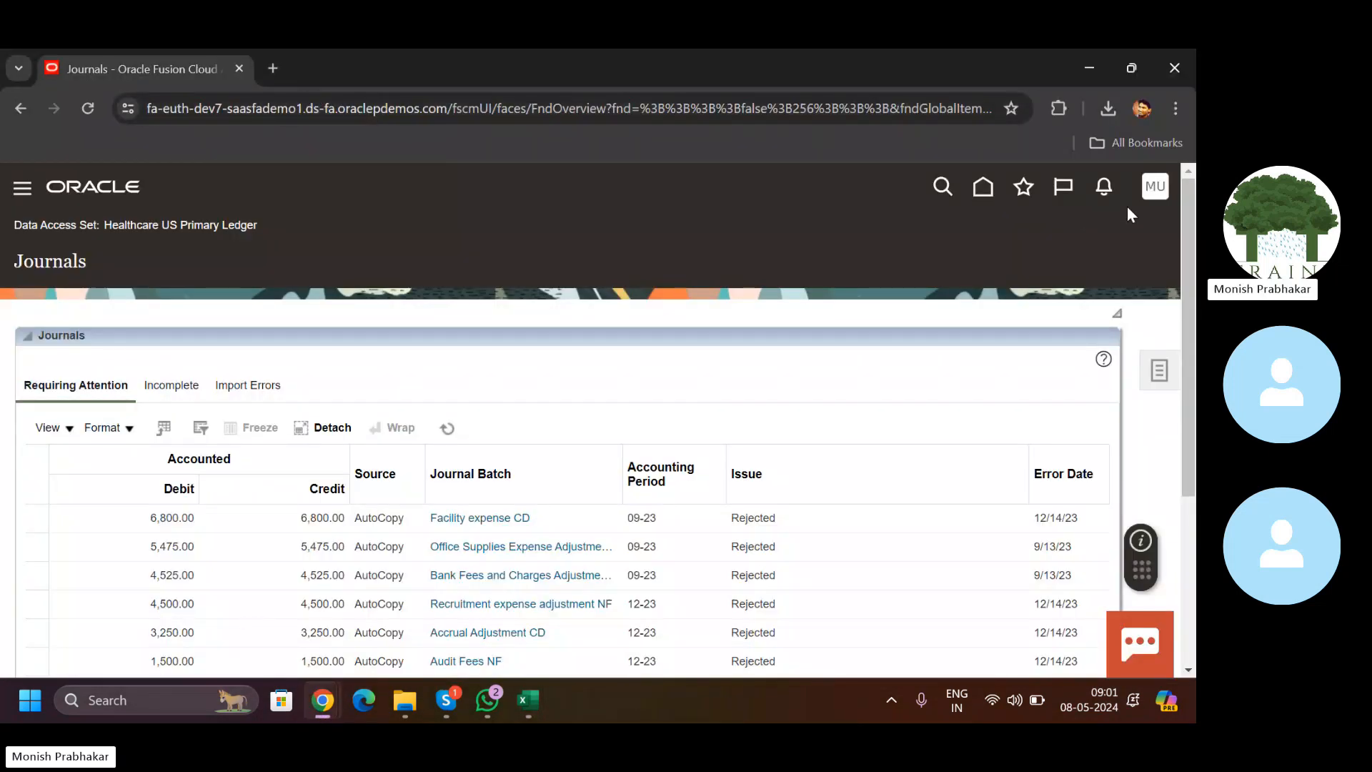
click(1146, 188)
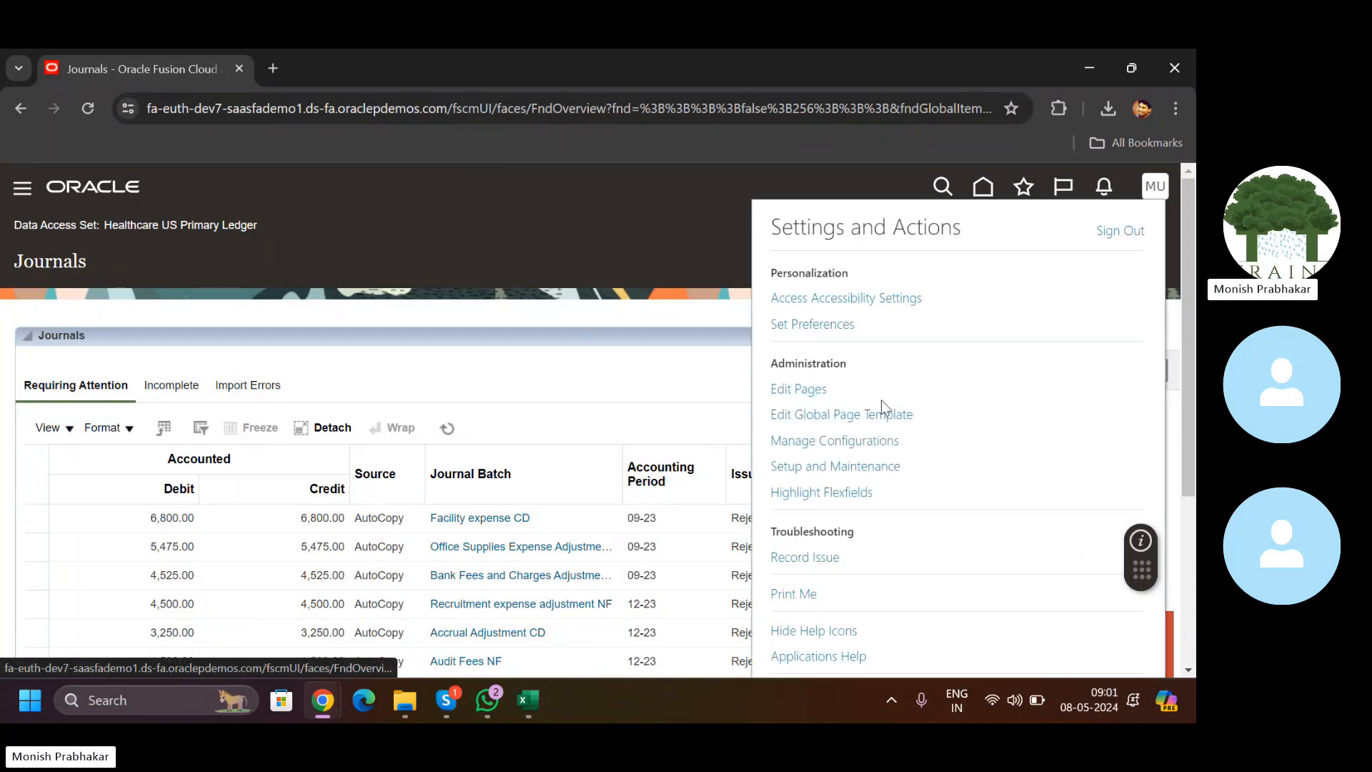
click(813, 466)
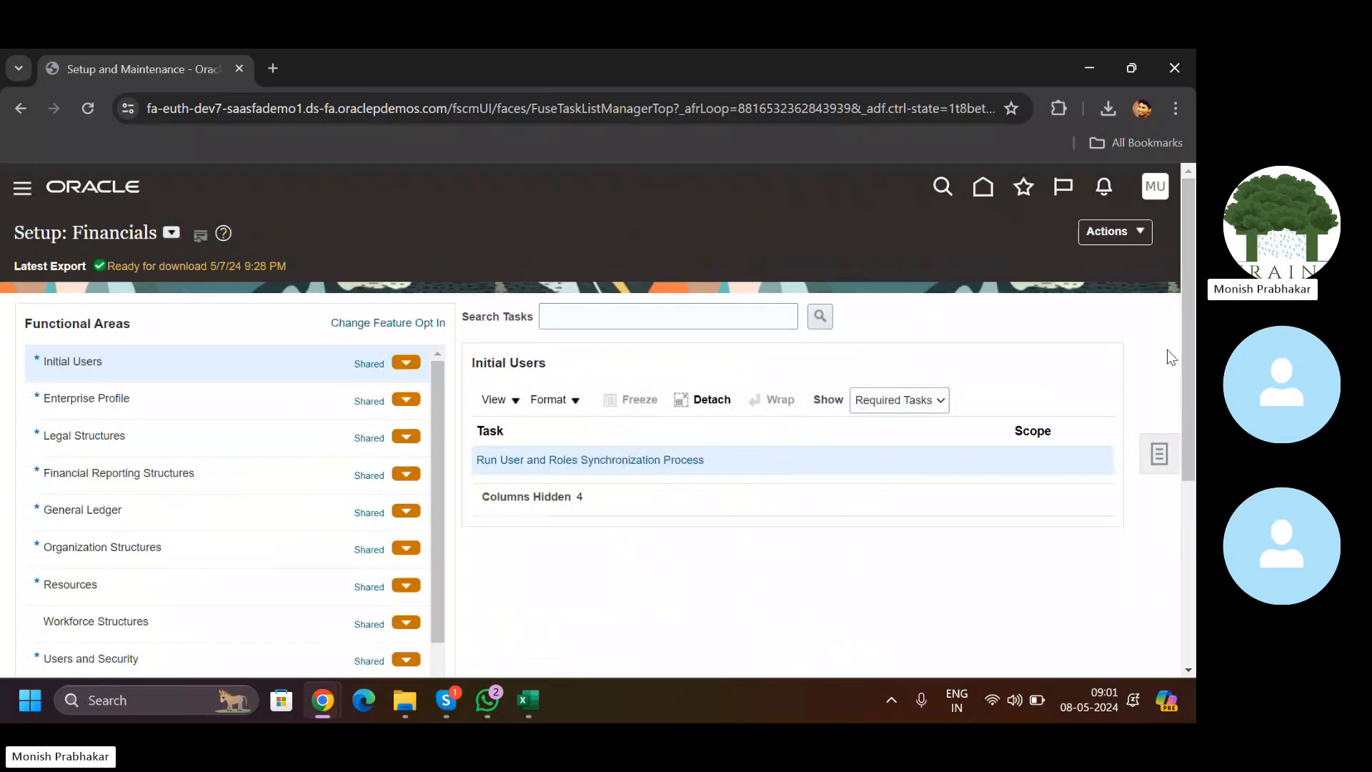
Step: Find the Manage Chart of Accounts Structure Instances task and open the Accounting Flexfield's structure instances
click(1149, 468)
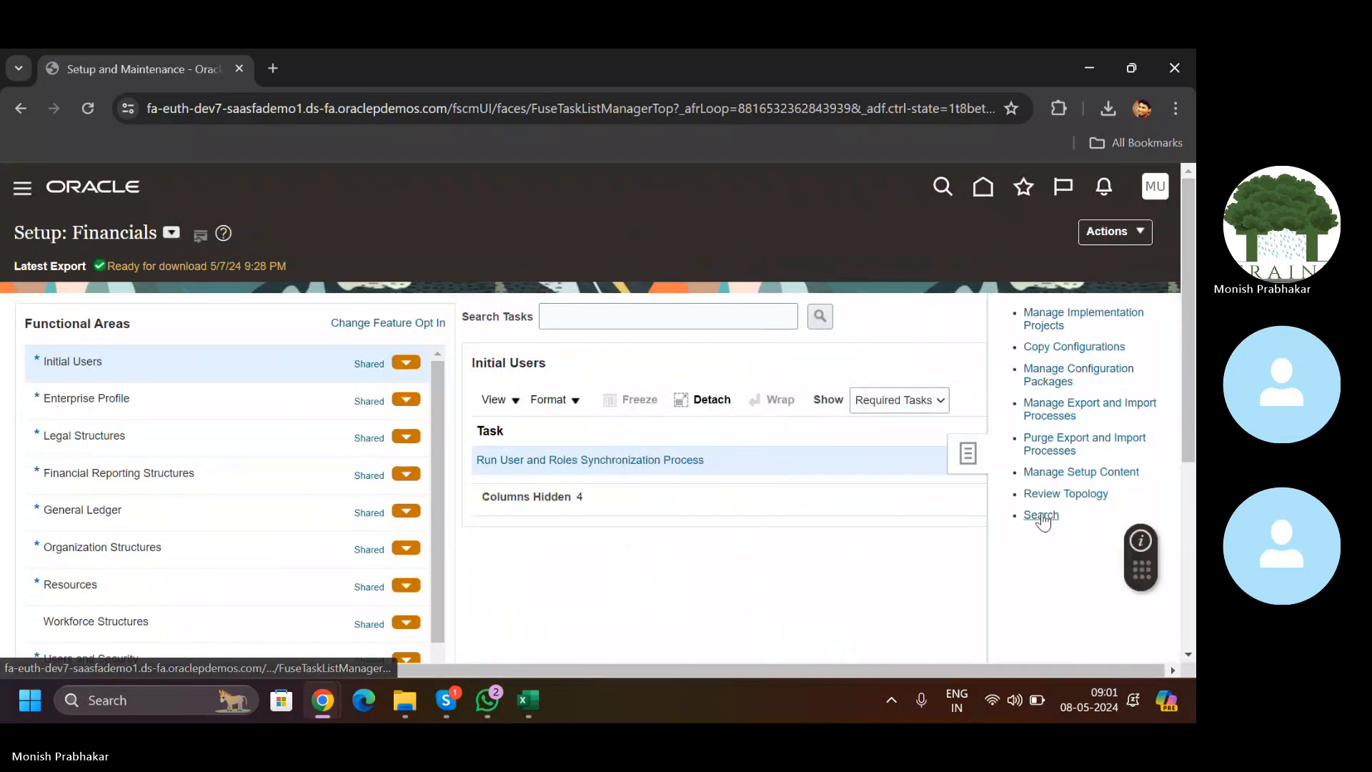
click(1042, 514)
click(333, 291)
text(M)
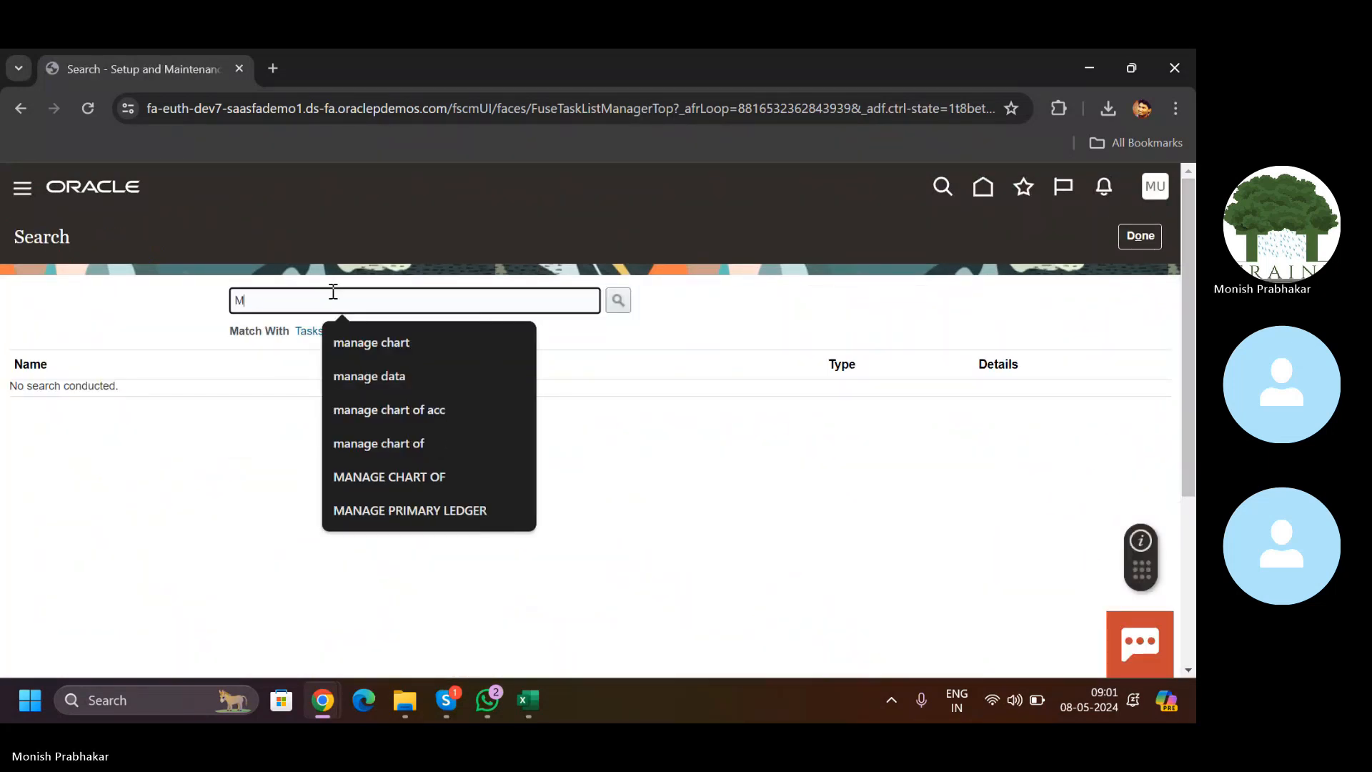
text(ANAGE CHART)
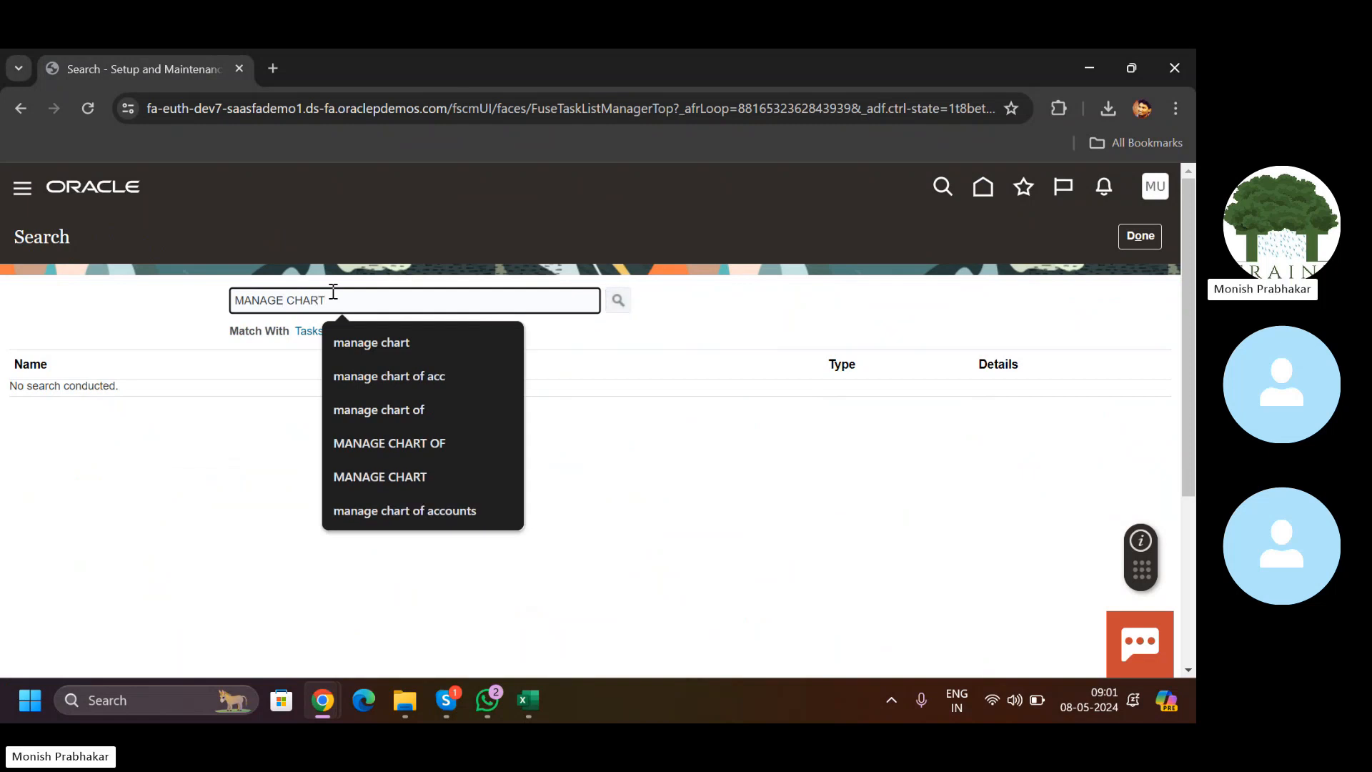
key(Return)
click(176, 452)
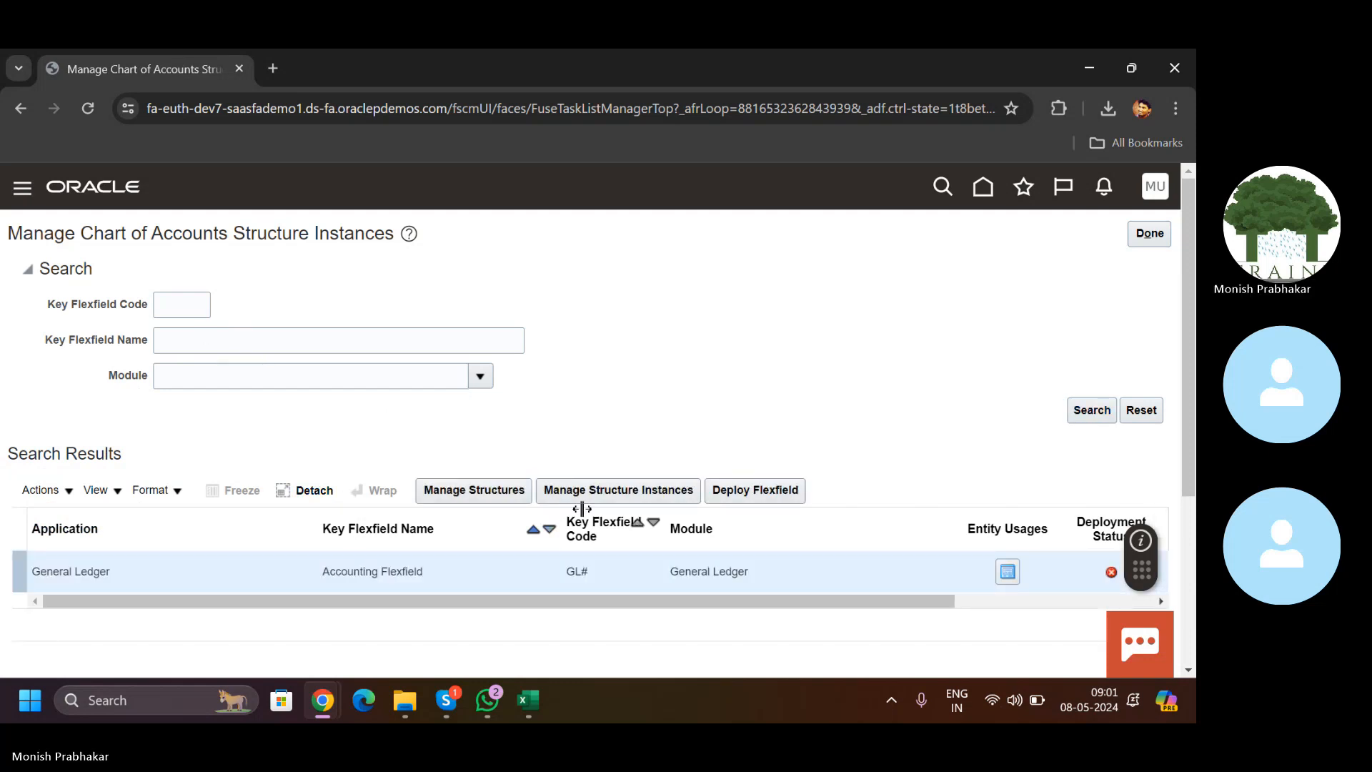
click(612, 493)
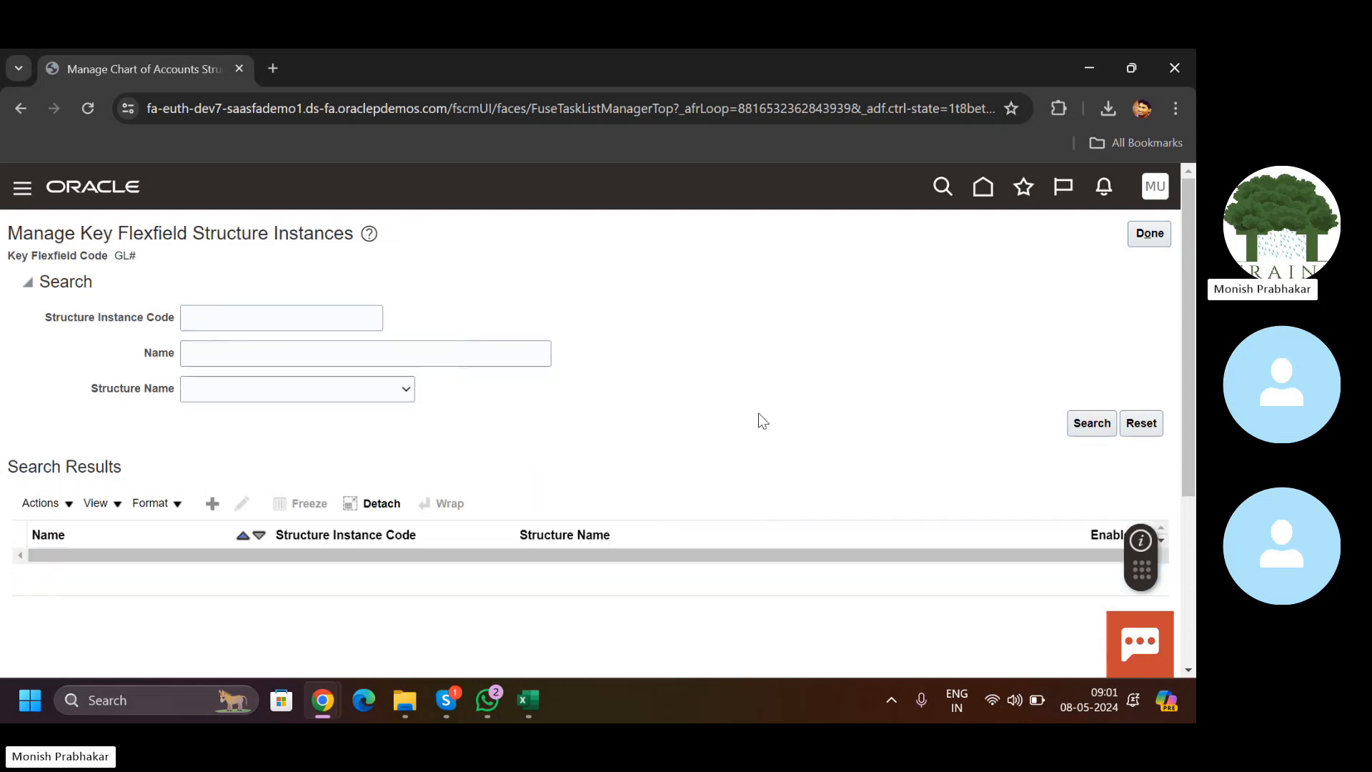
Step: Search instances by name 'heal' and edit Healthcare US Chart of Accounts
click(227, 354)
text(h)
key(Caps_Lock)
key(Return)
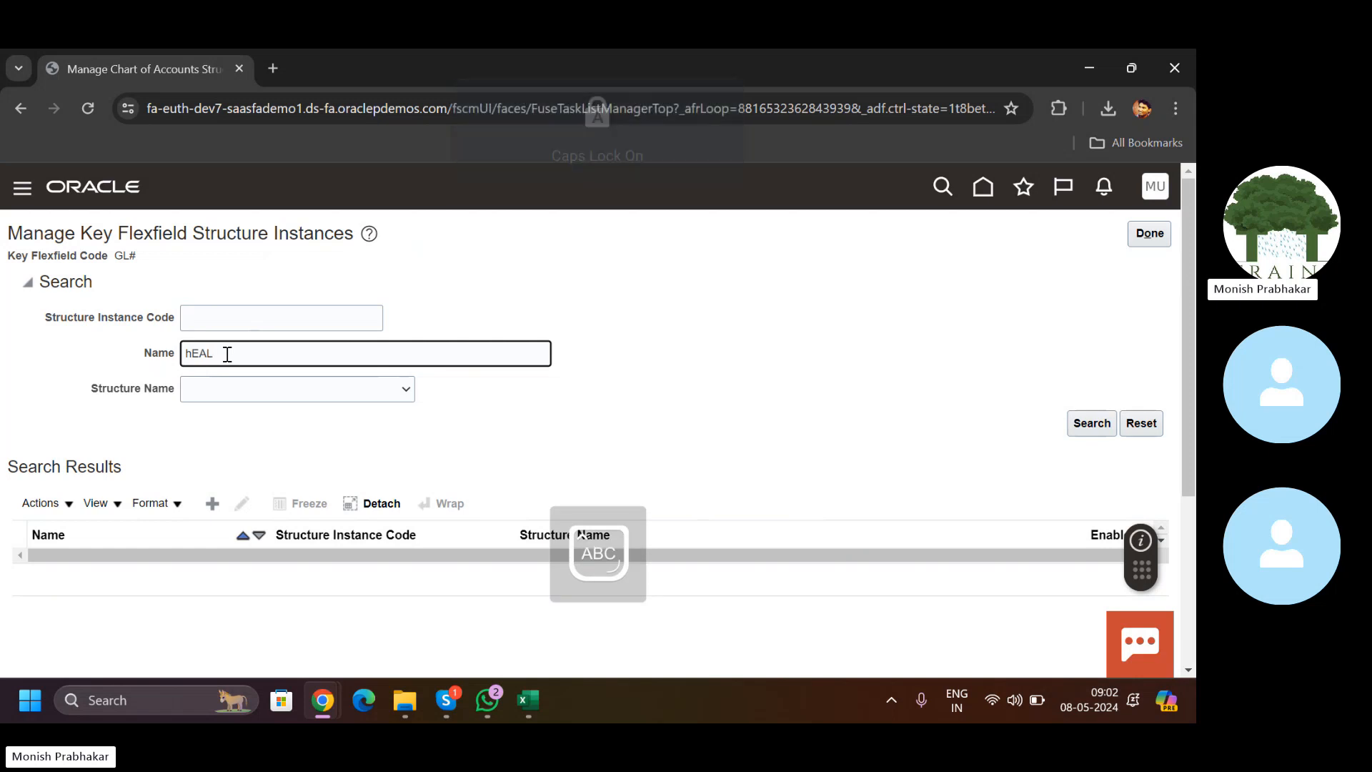
click(243, 505)
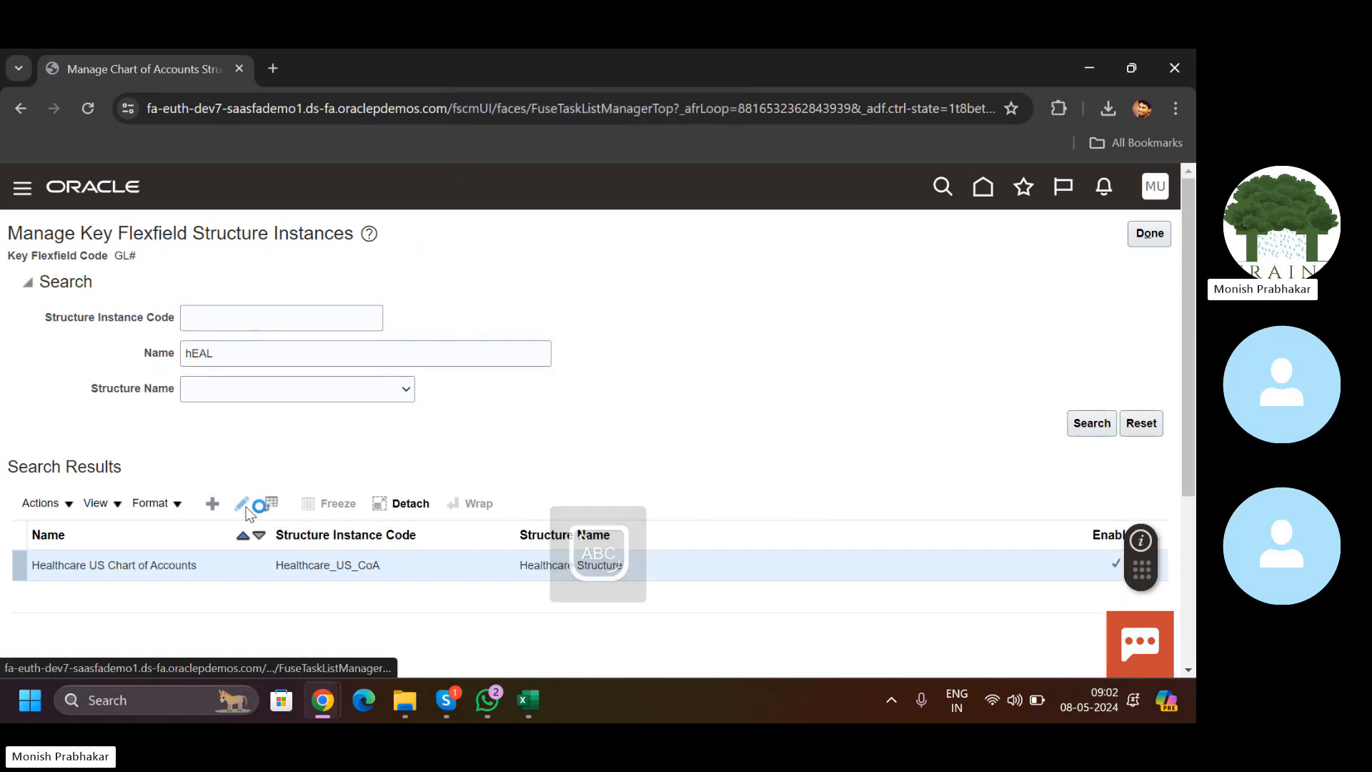
scroll(1192, 472, down, 3)
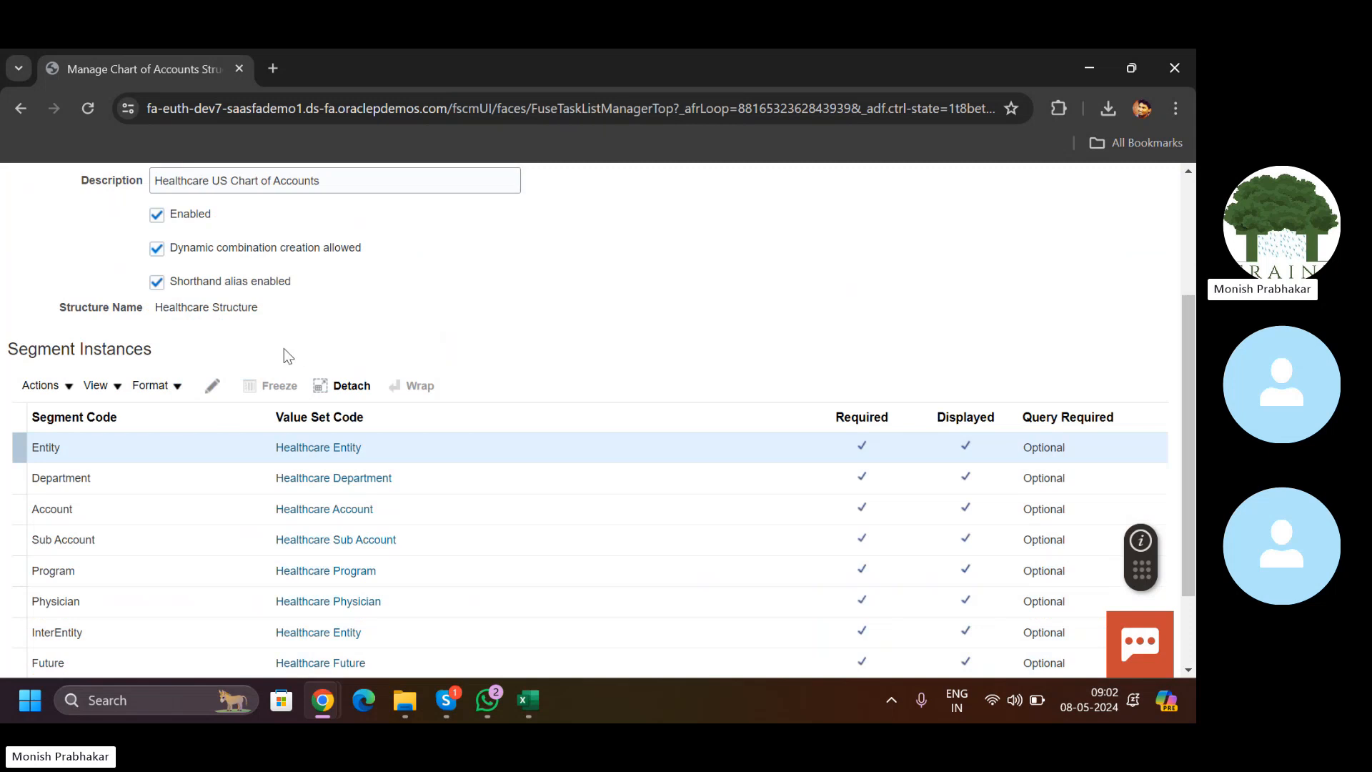
Step: Review the Entity segment instance's Default Value 110 and save it with OK
click(213, 386)
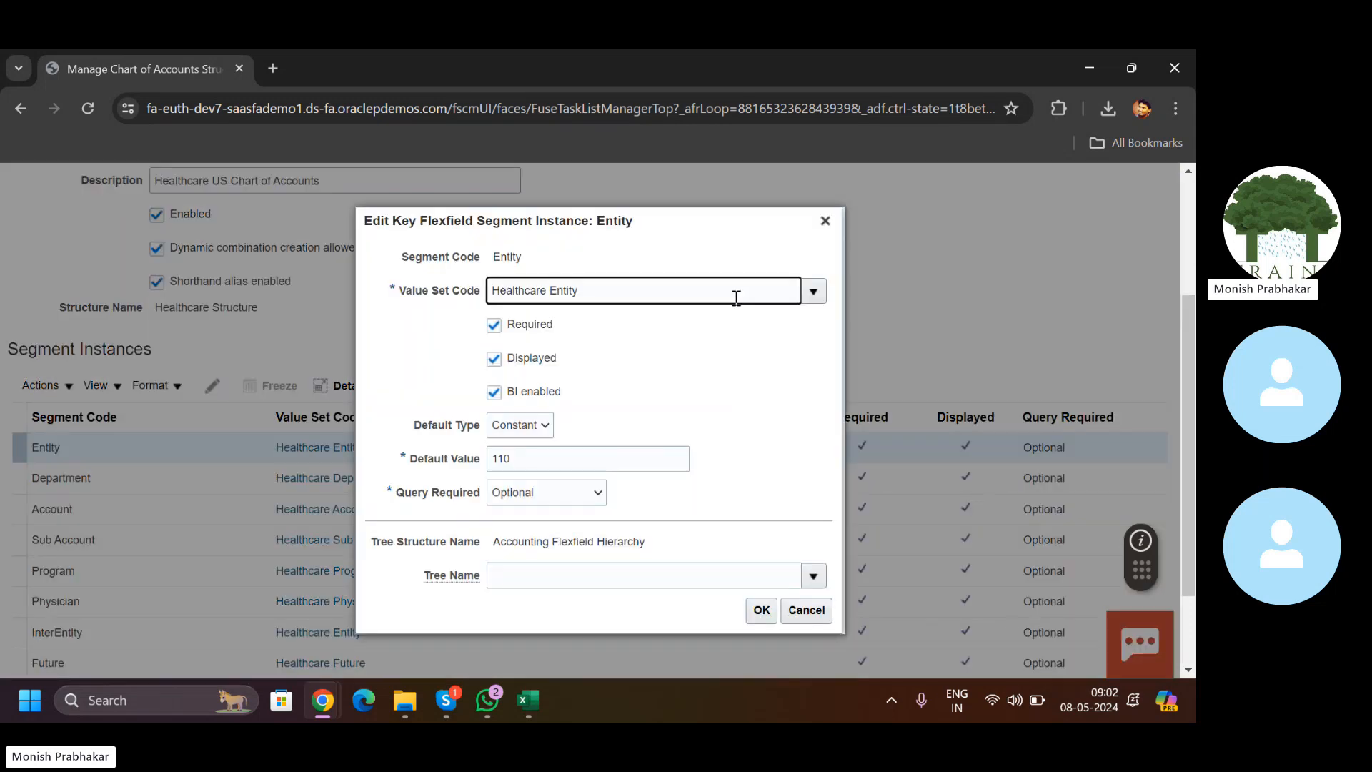
click(410, 464)
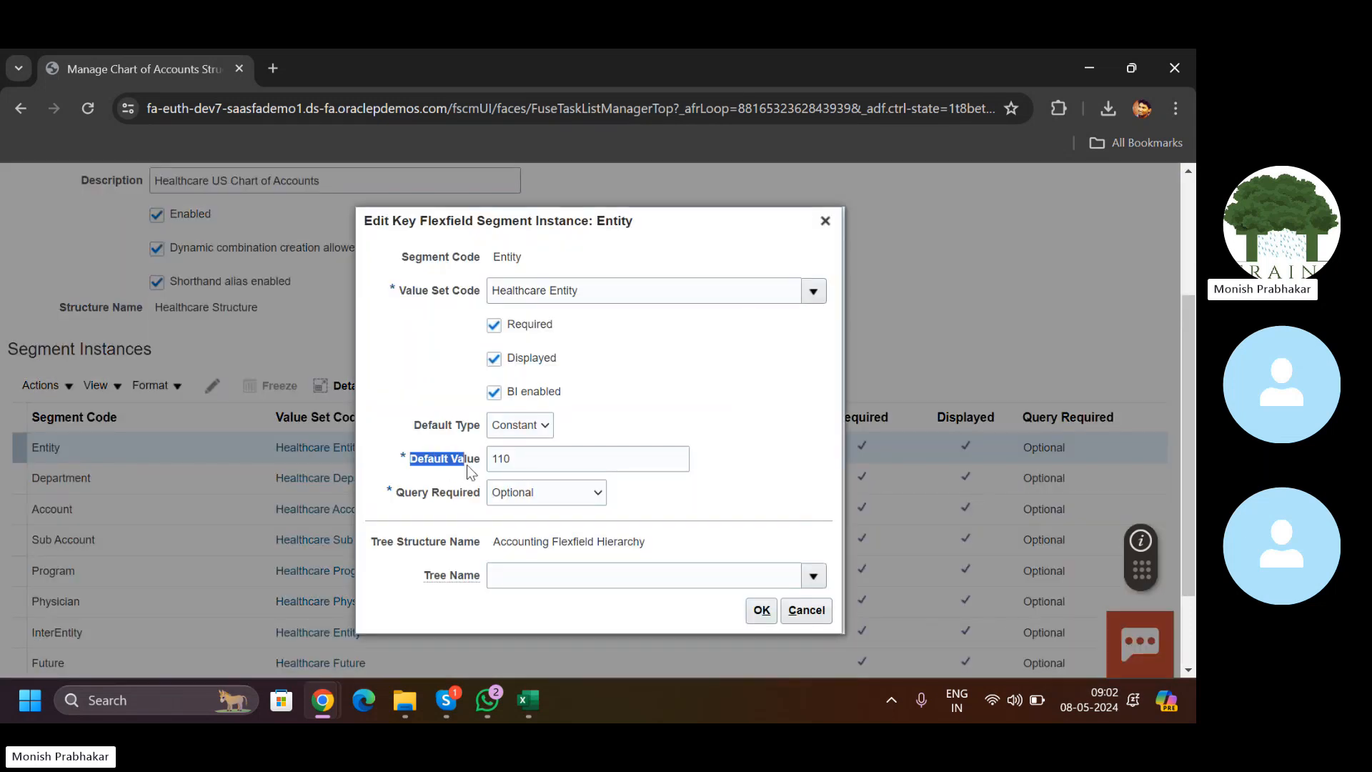
drag(468, 465, 479, 466)
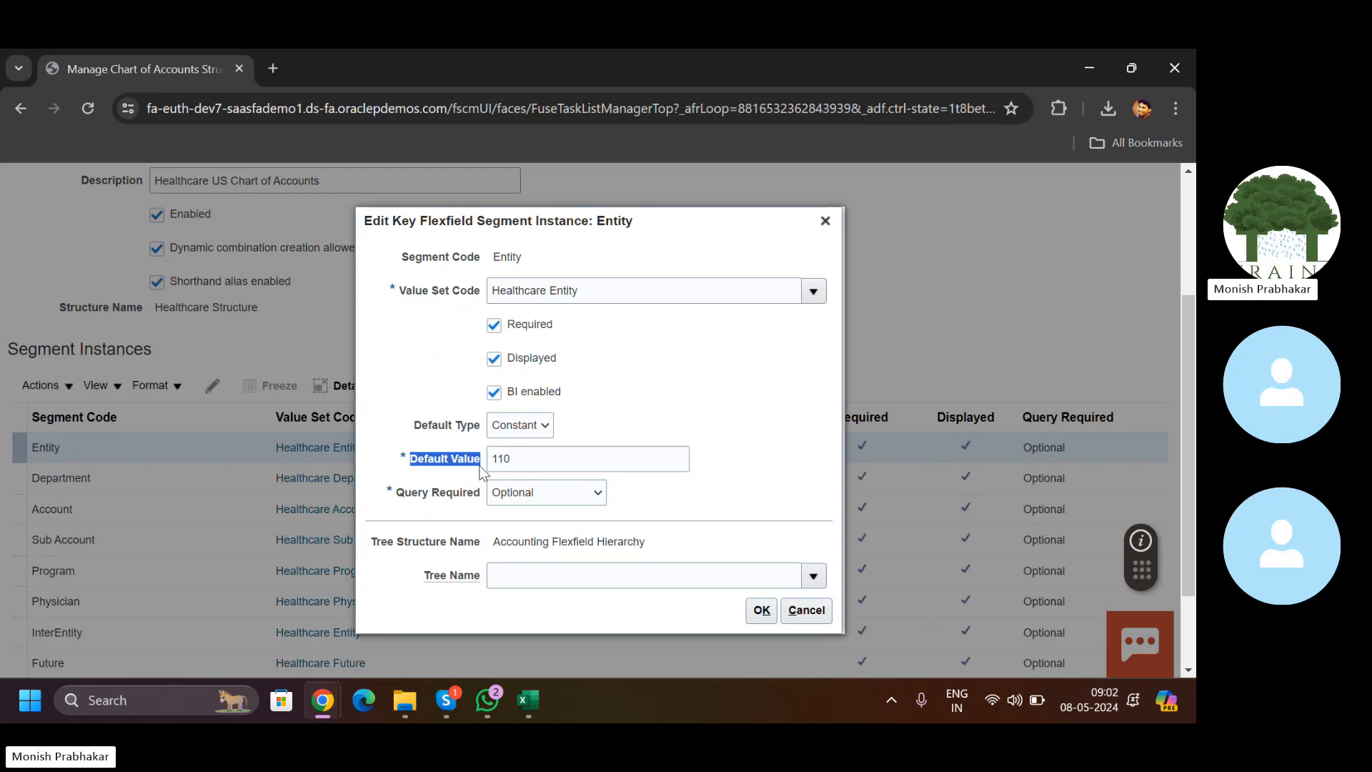
click(521, 463)
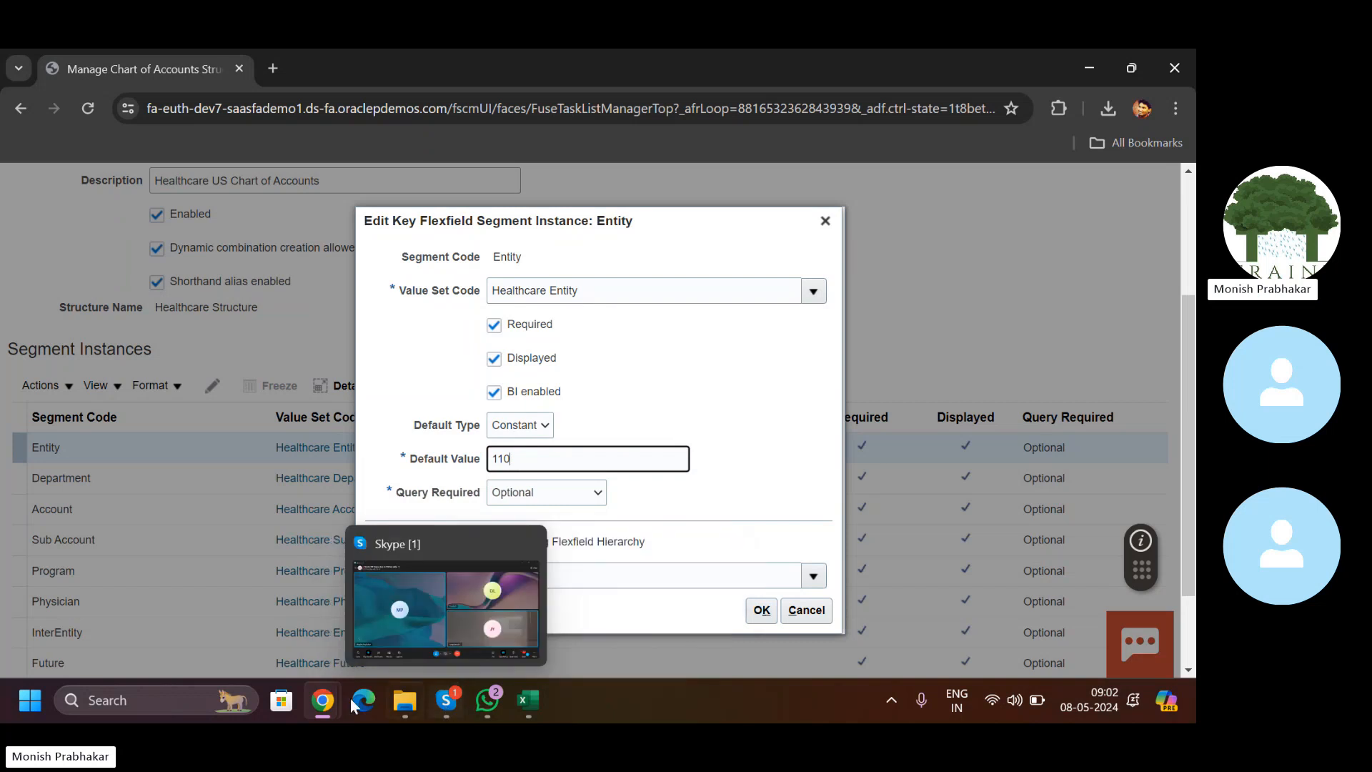
mouse_move(313, 702)
click(273, 648)
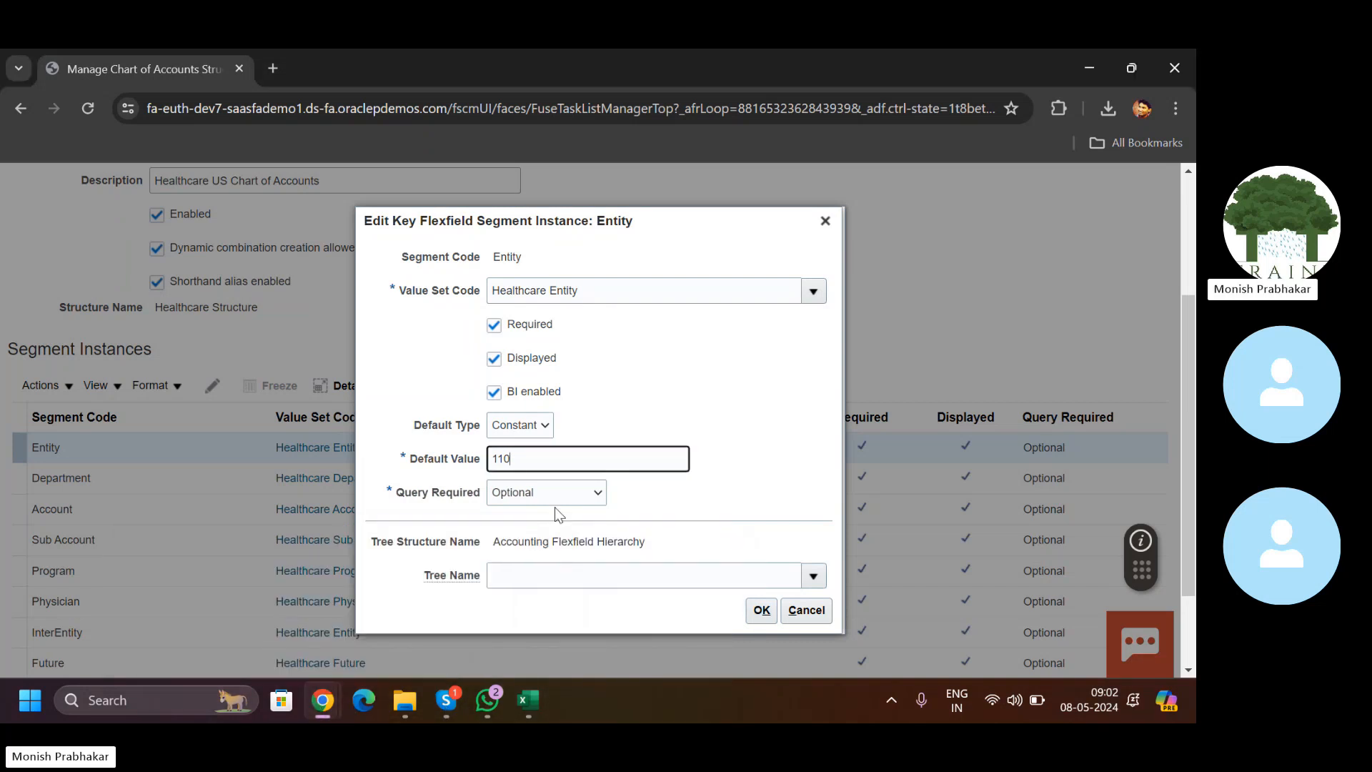
click(761, 610)
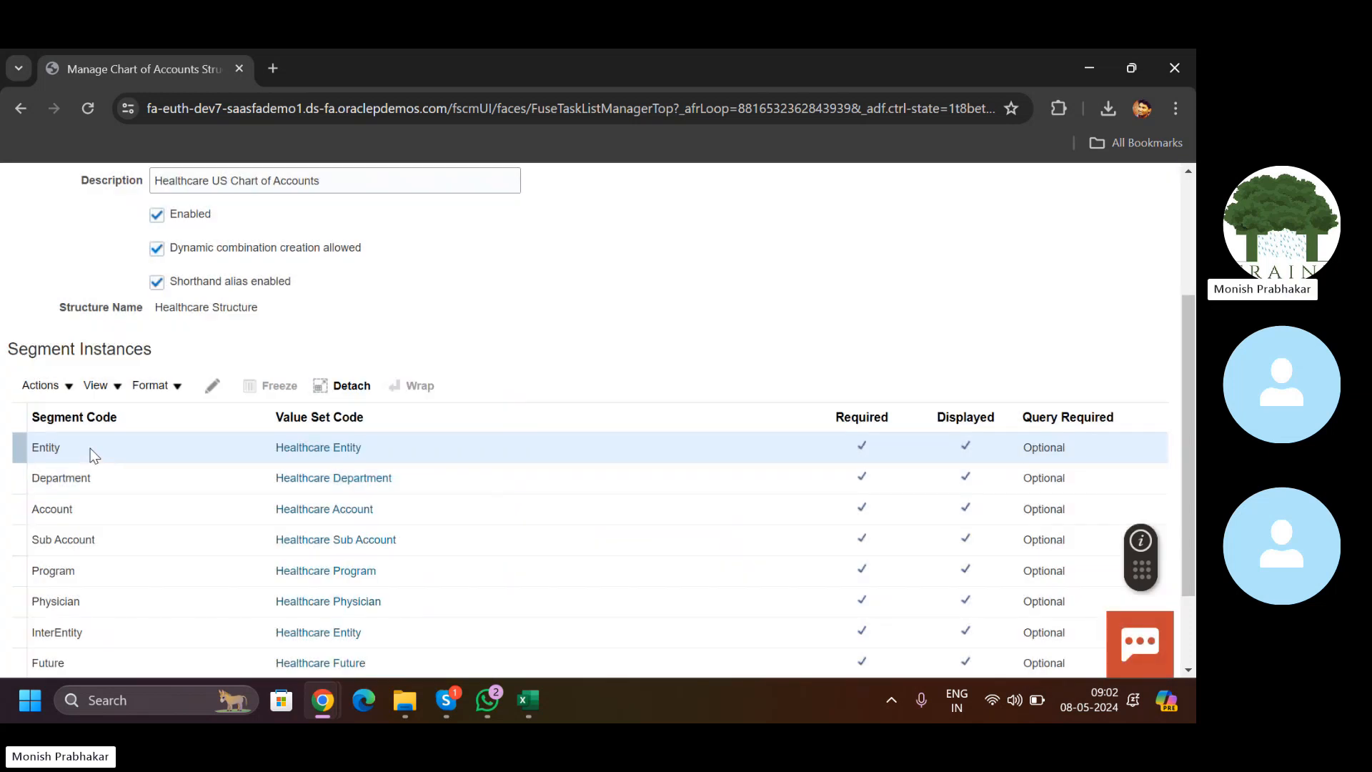
Step: Check the JournalEntry workbook, then reopen the Entity segment instance for editing
mouse_move(526, 709)
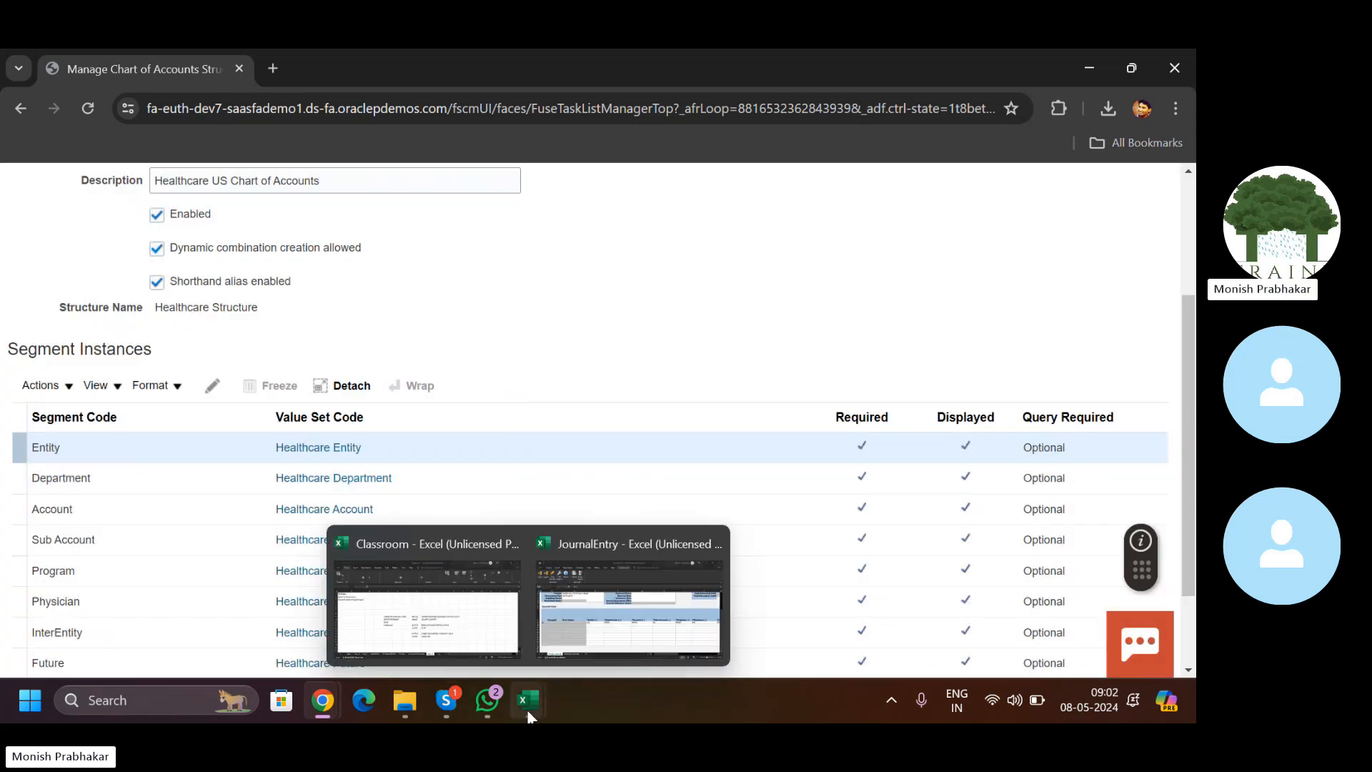
click(612, 617)
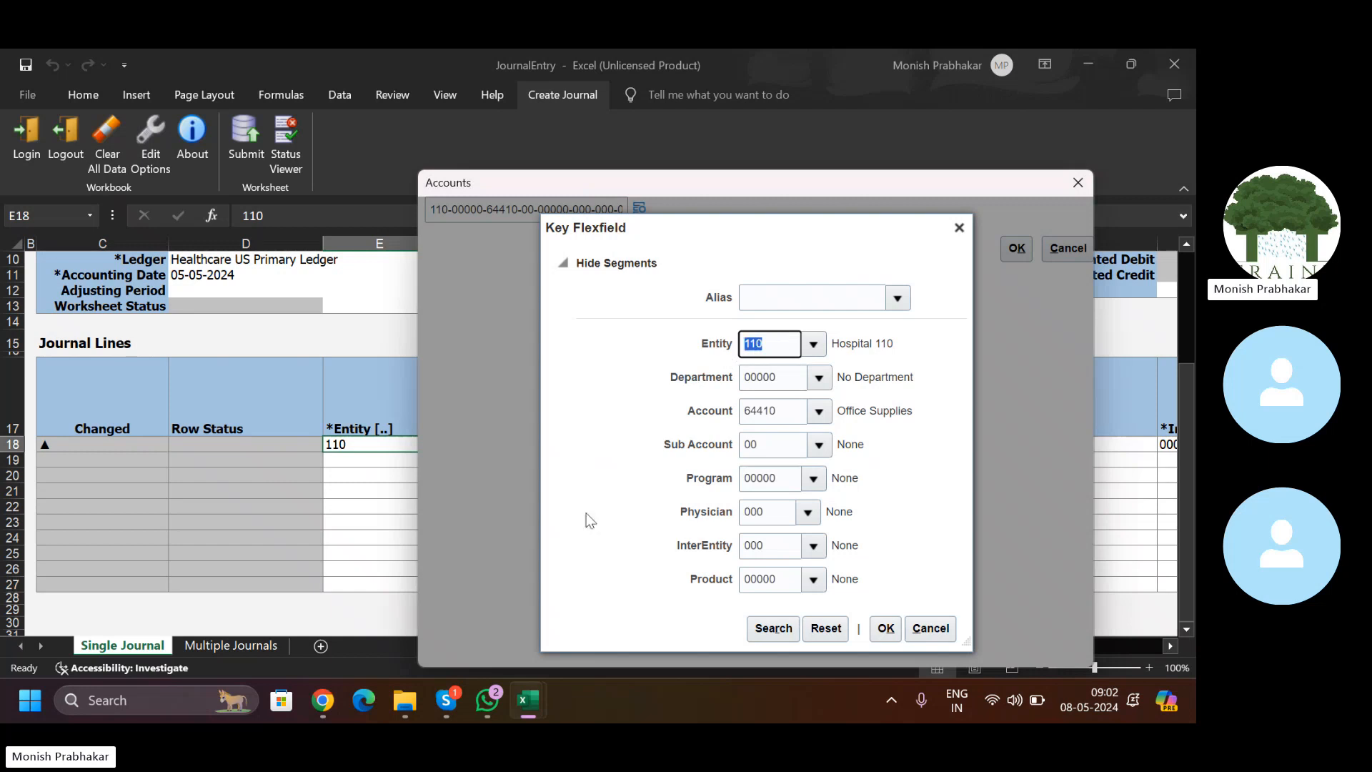
mouse_move(321, 704)
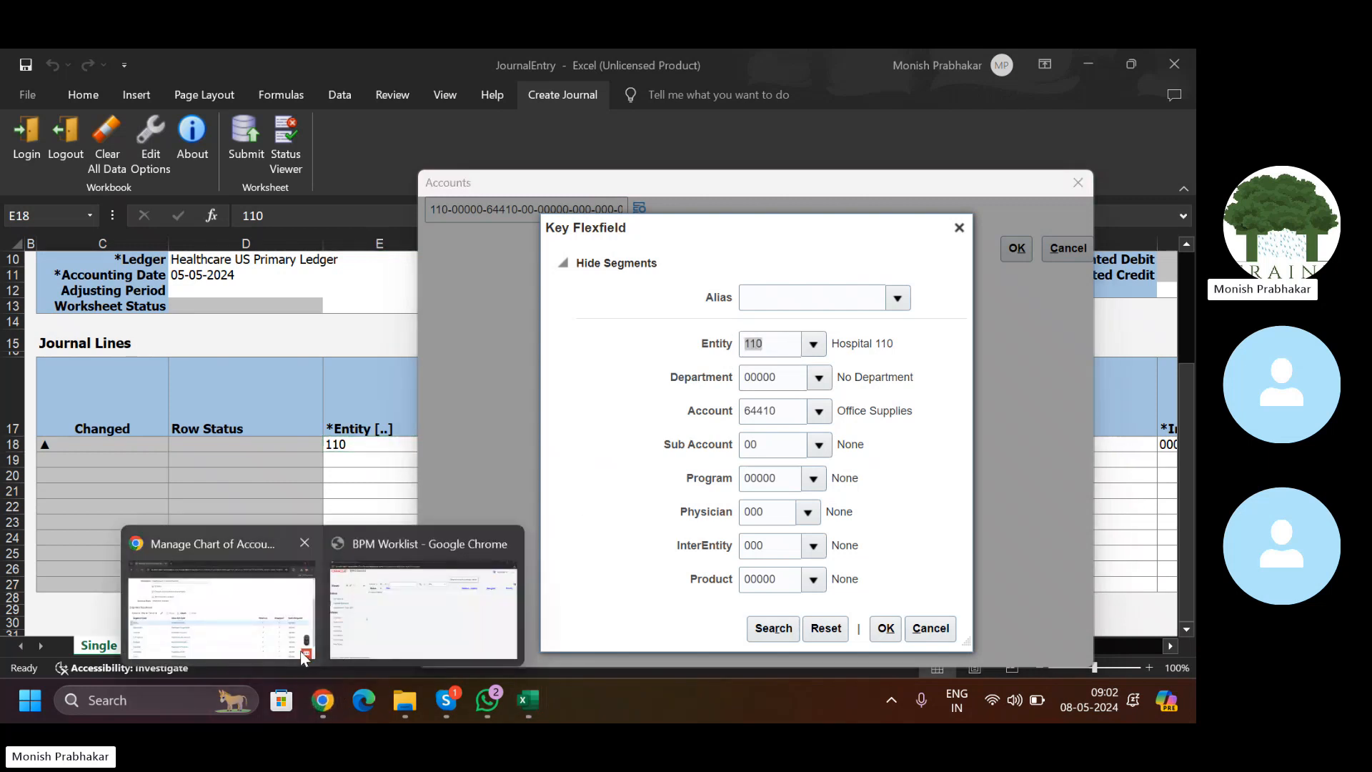
click(245, 602)
click(212, 386)
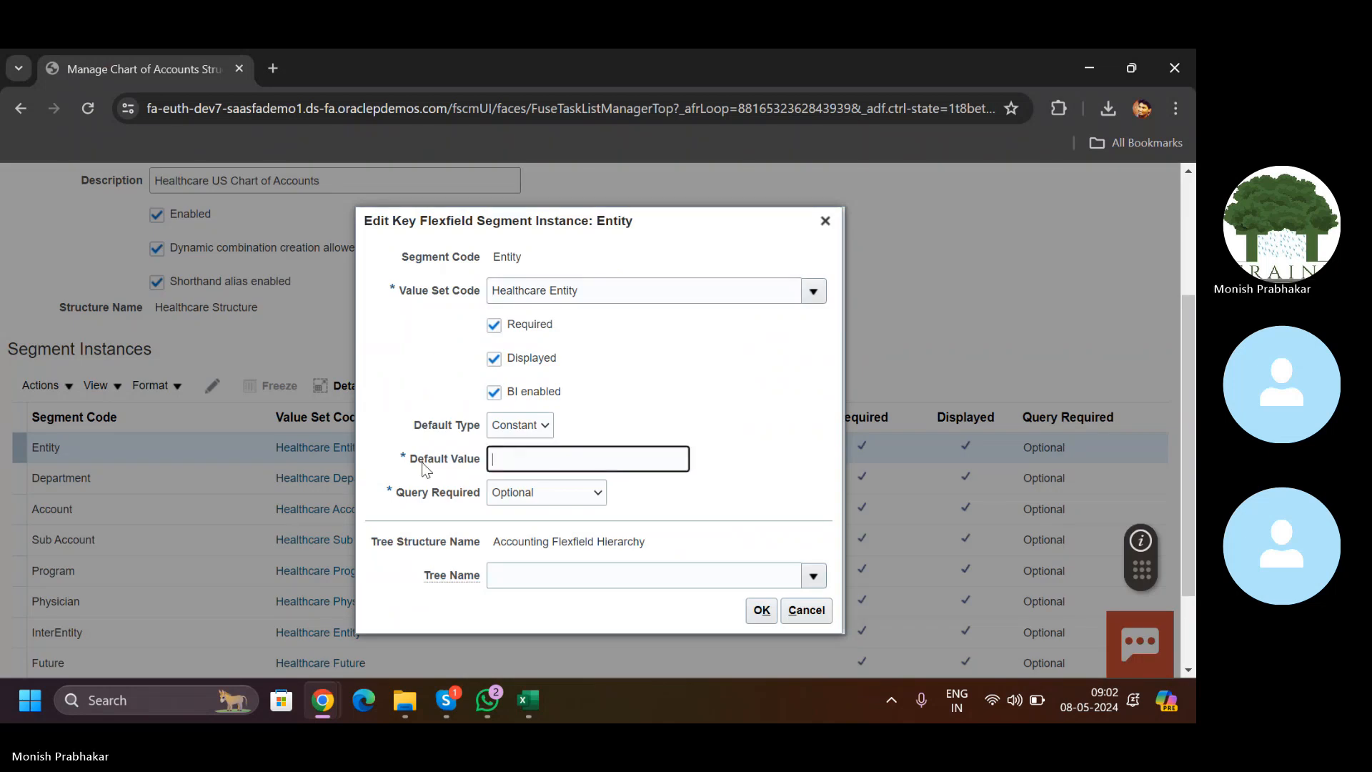
Step: Clear the Entity segment's default type and save and close the structure instance
click(533, 426)
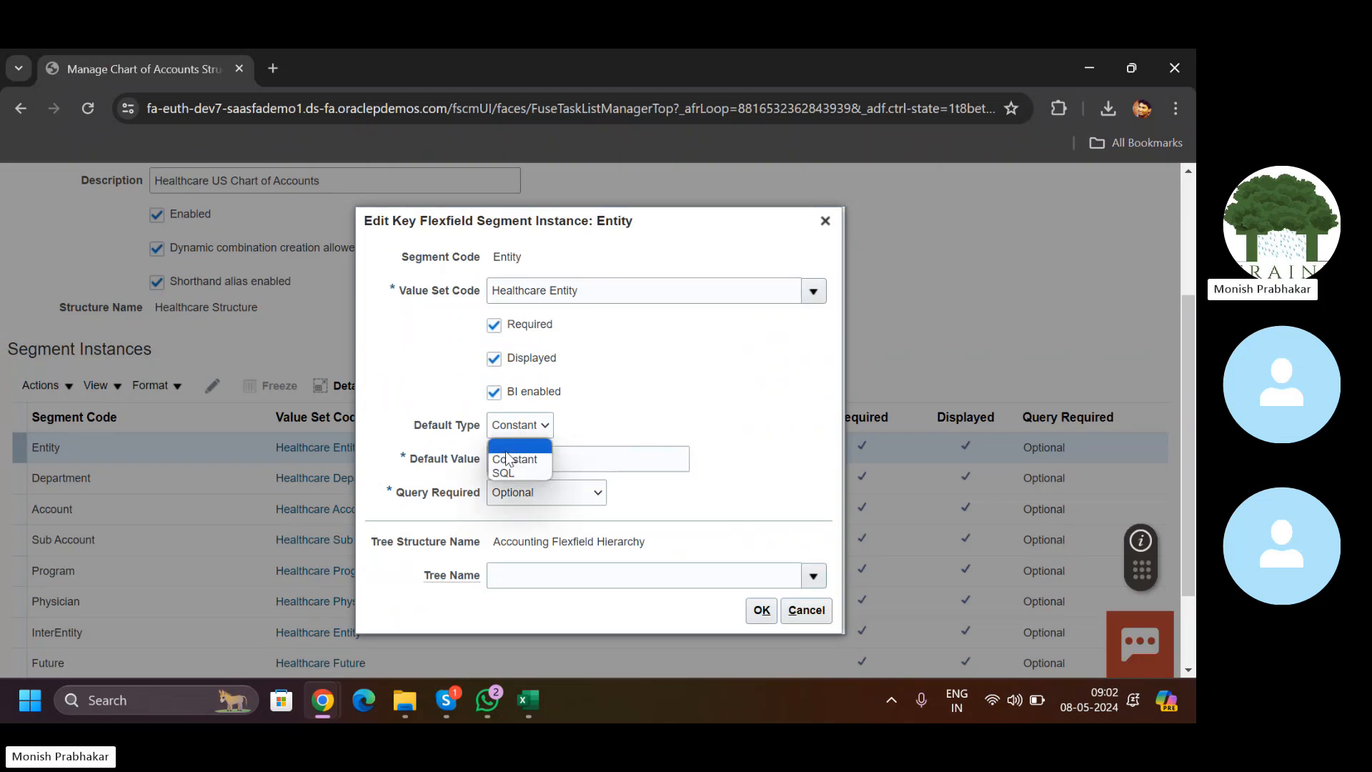
click(507, 448)
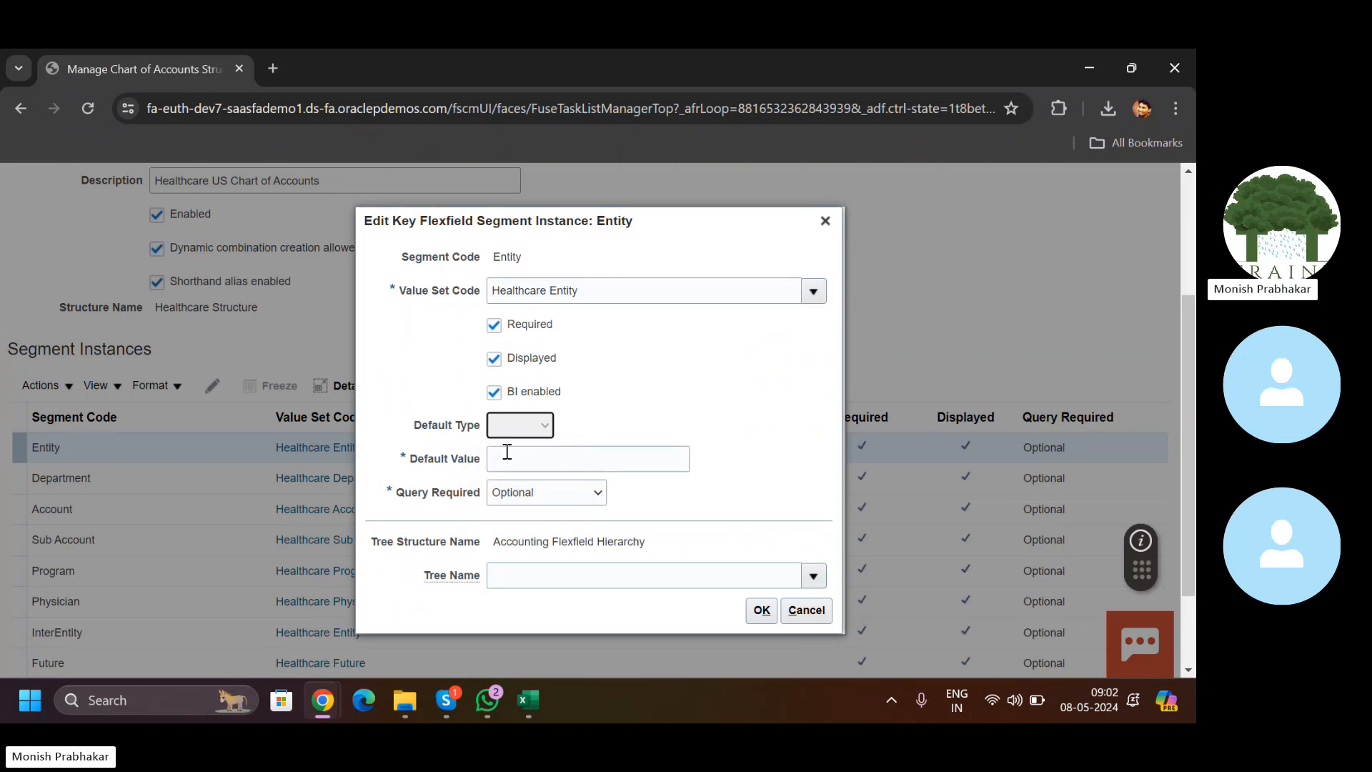
click(762, 594)
scroll(1182, 266, up, 3)
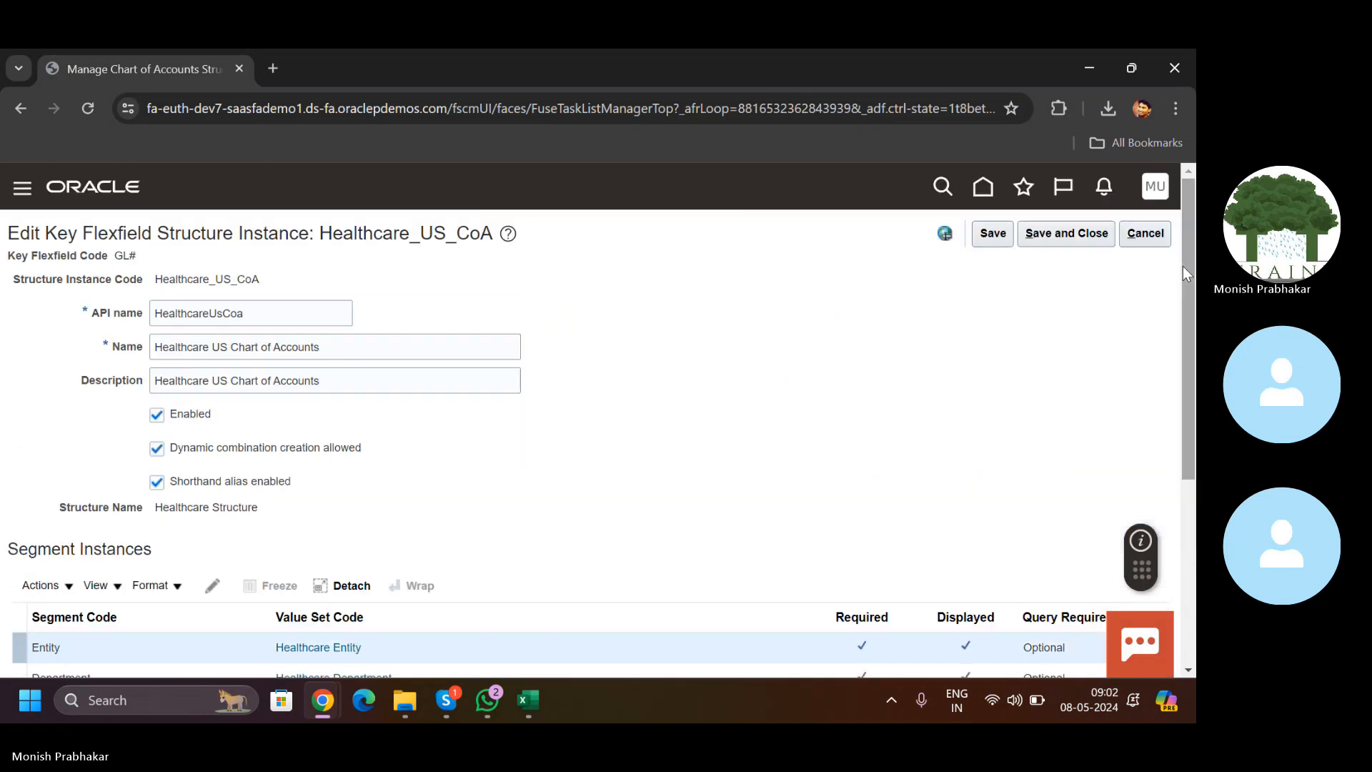
click(1047, 233)
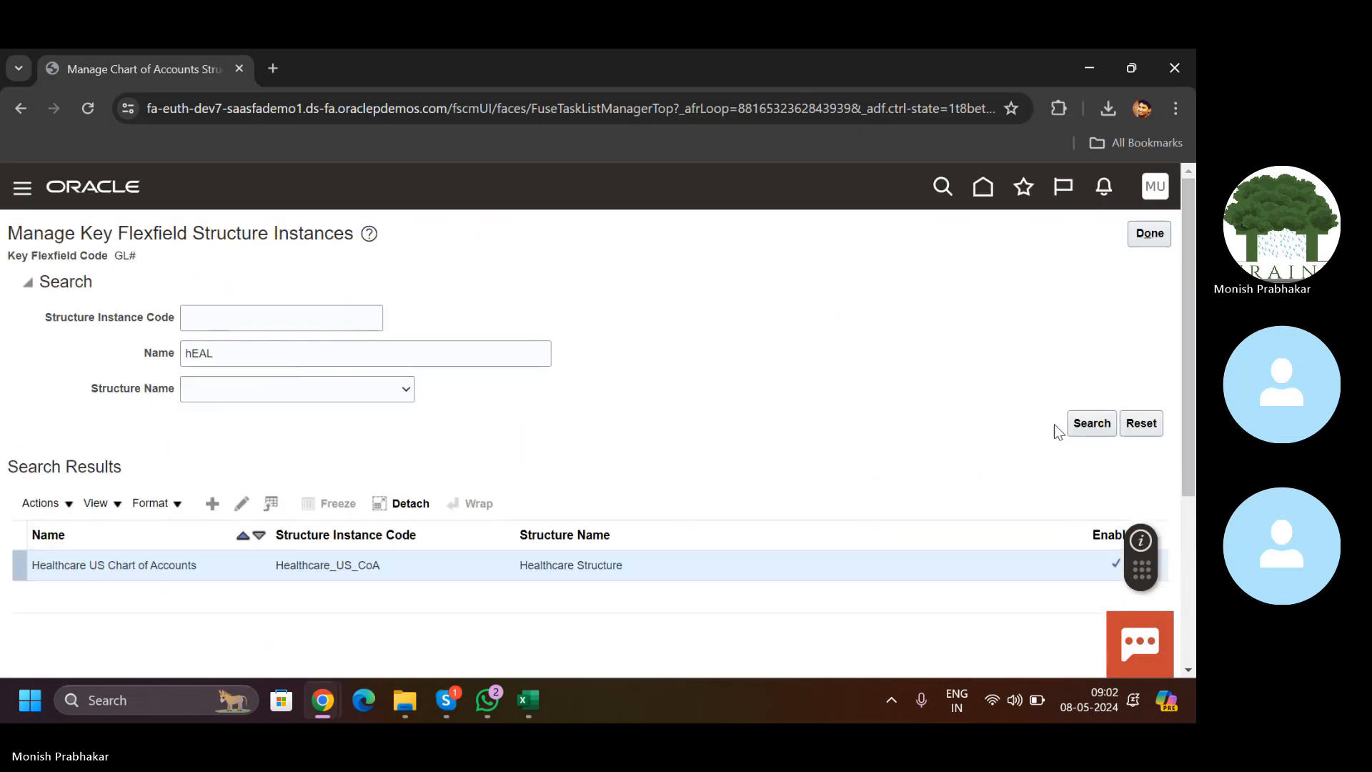
click(1151, 235)
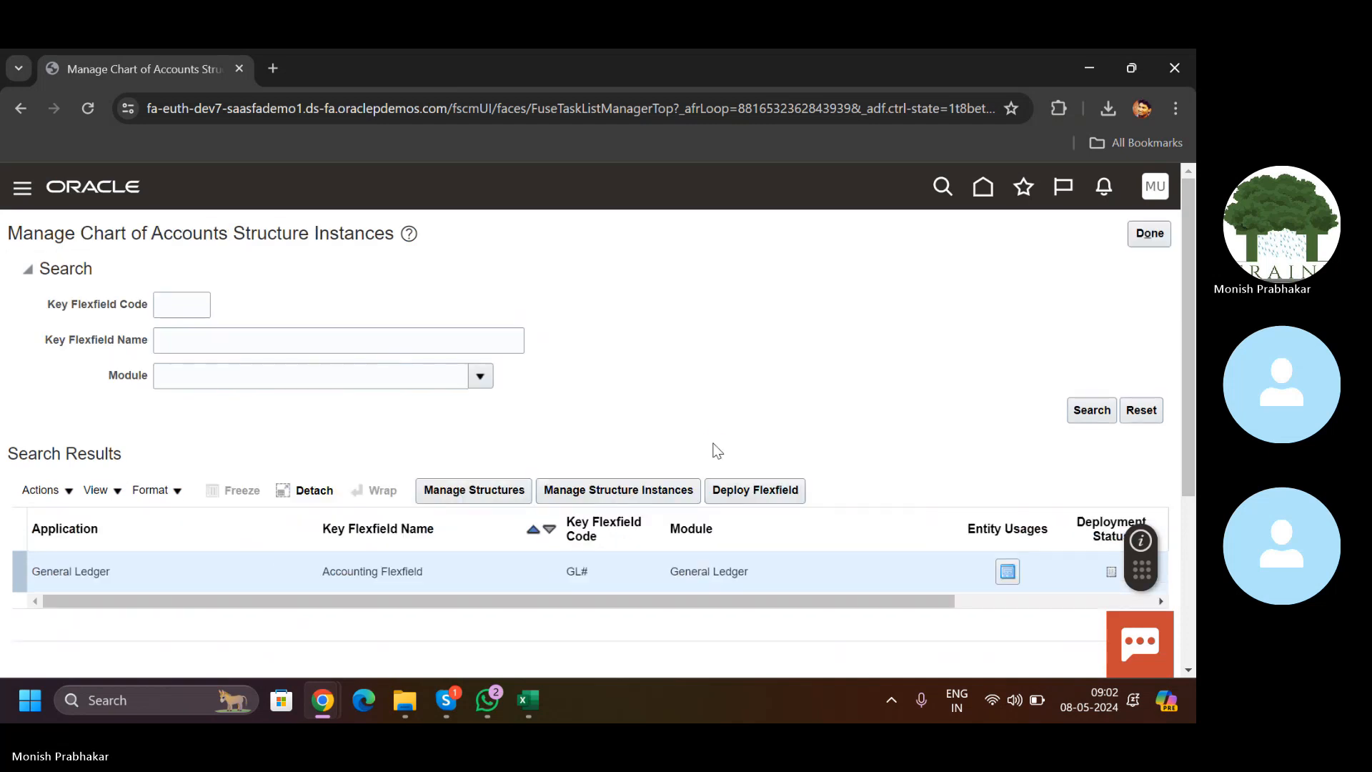
Step: Deploy the Accounting Flexfield and return to the JournalEntry workbook's Accounts dialog
click(737, 489)
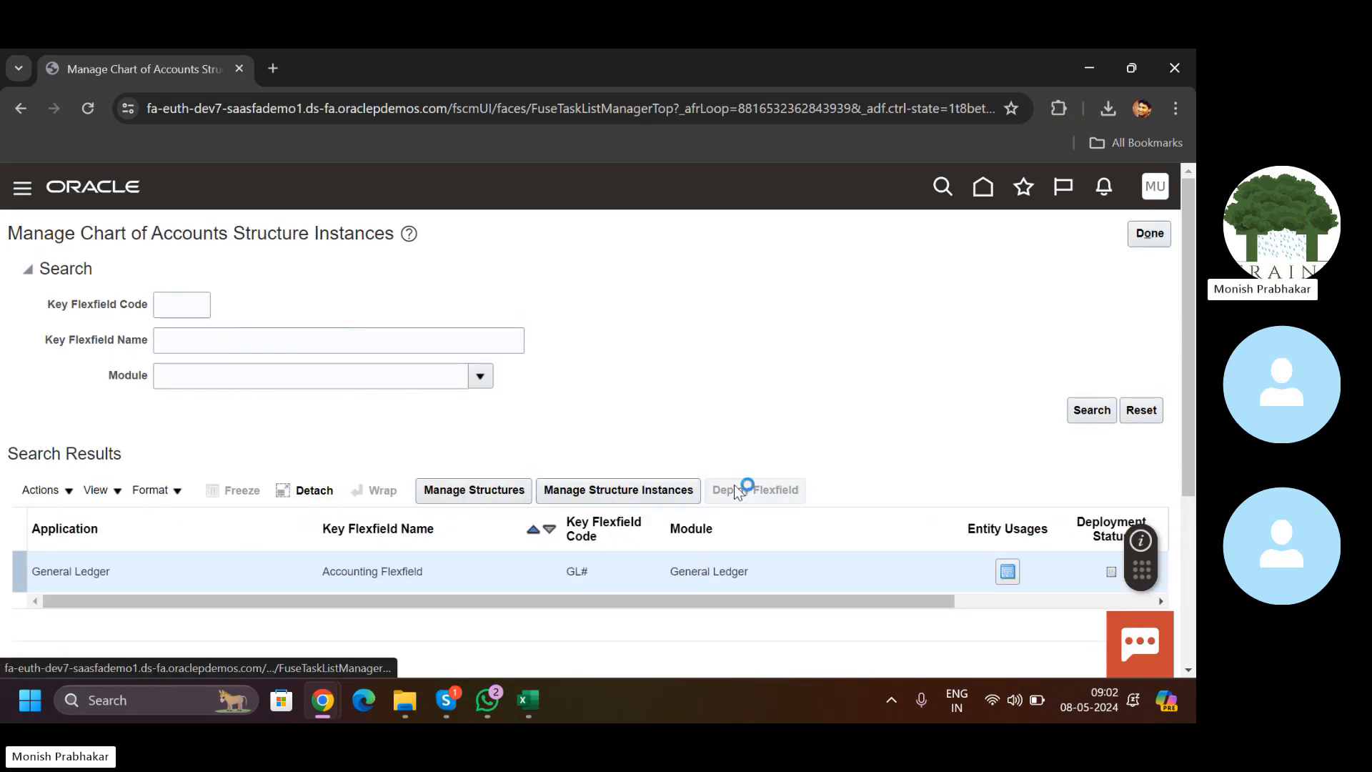
mouse_move(527, 701)
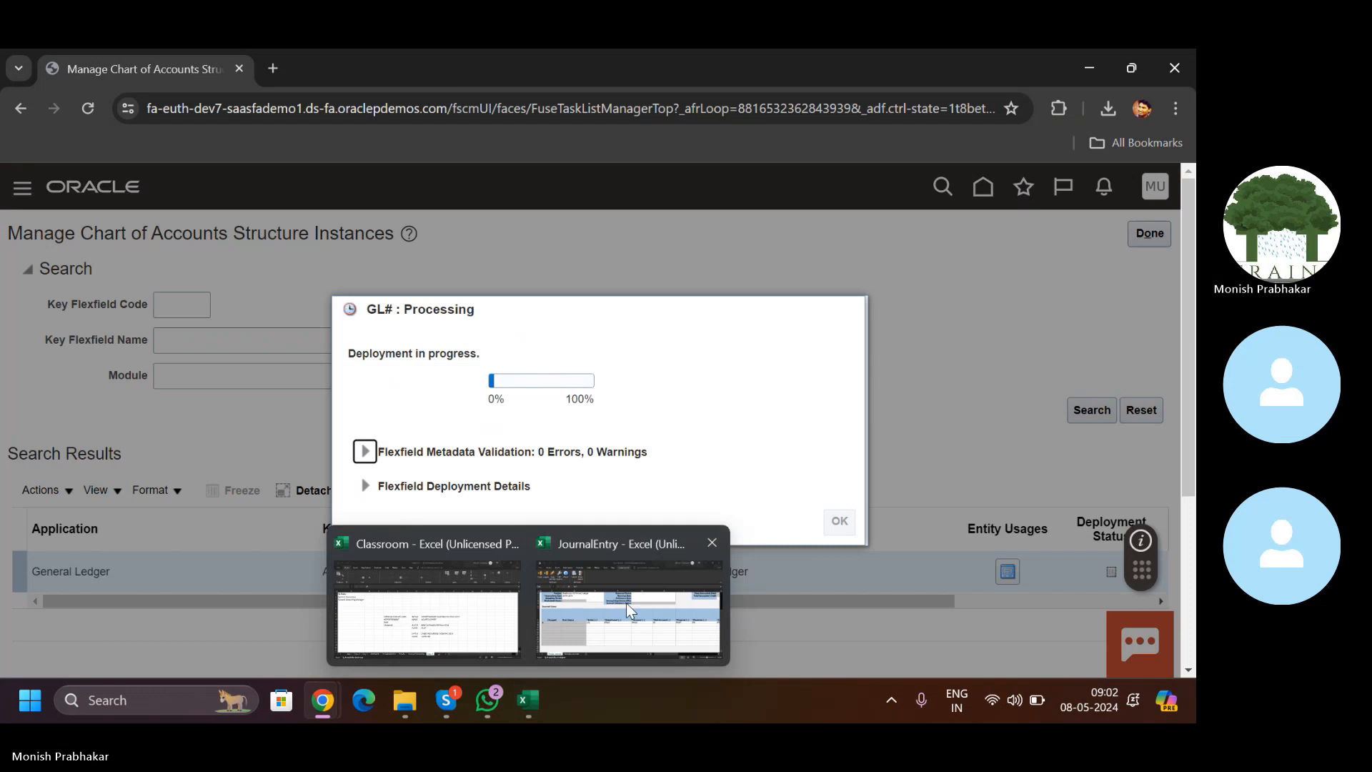
click(626, 603)
click(915, 628)
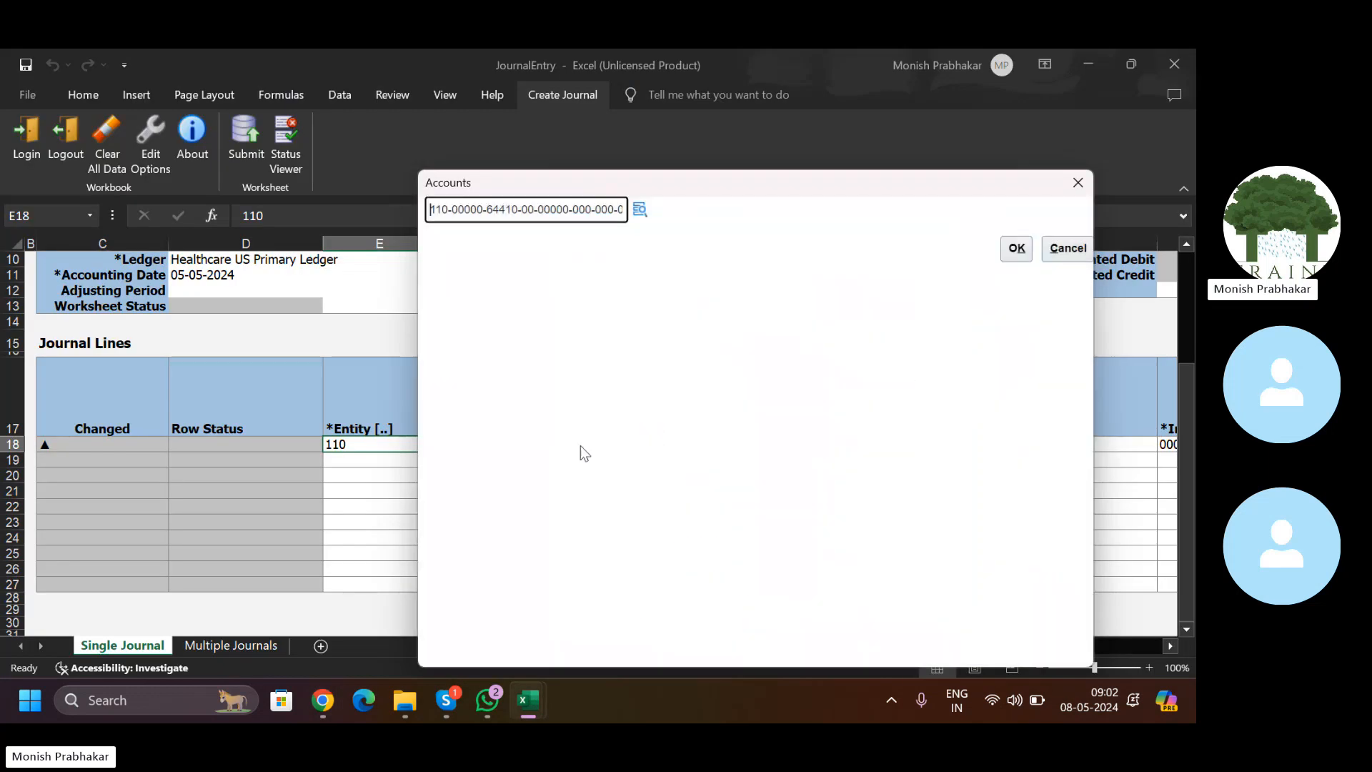
click(1017, 249)
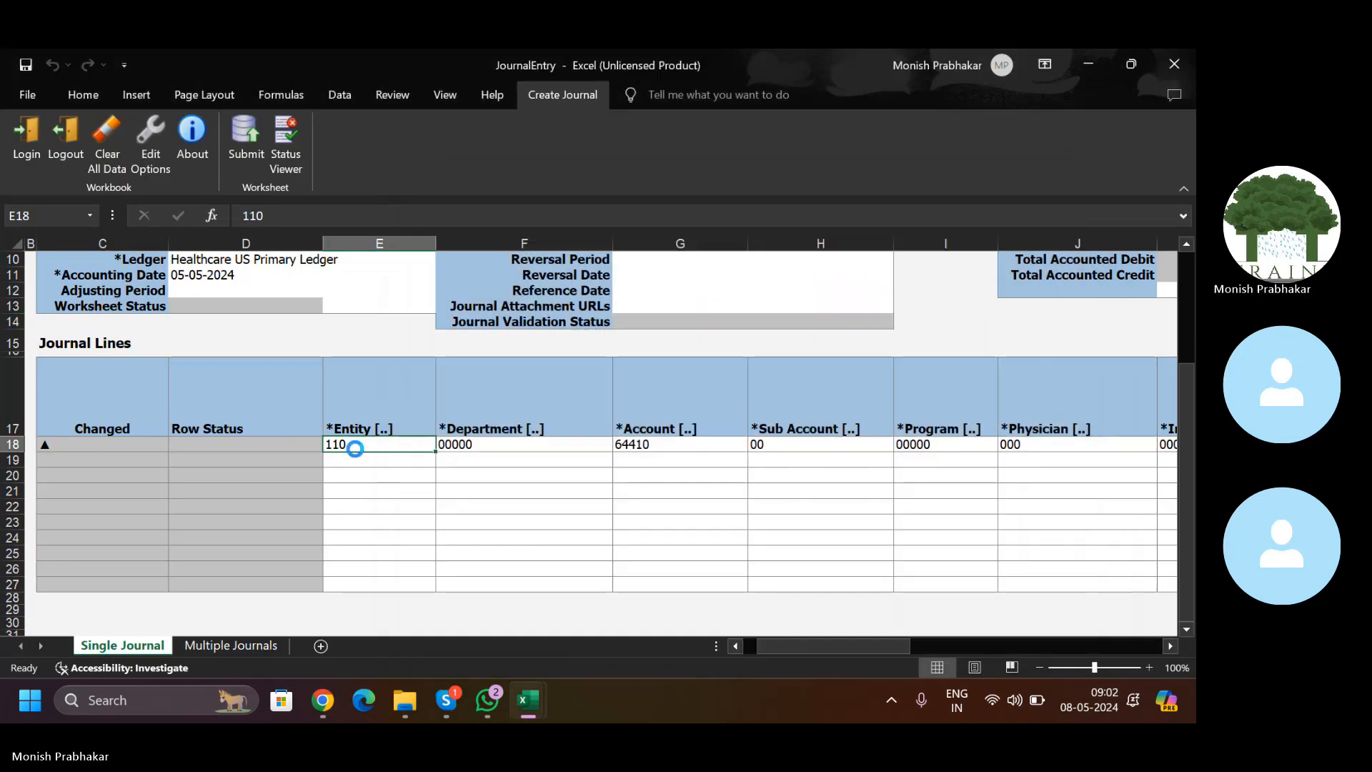
click(343, 459)
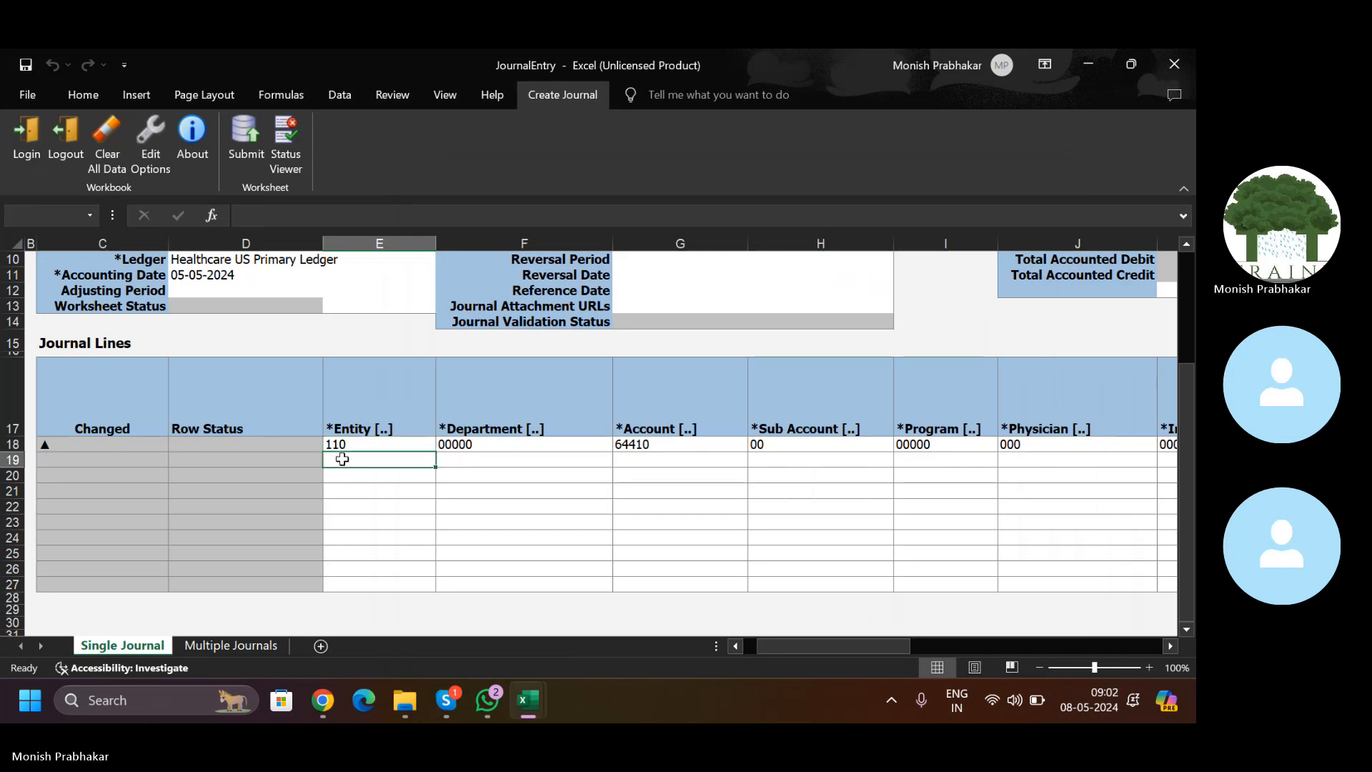
click(484, 458)
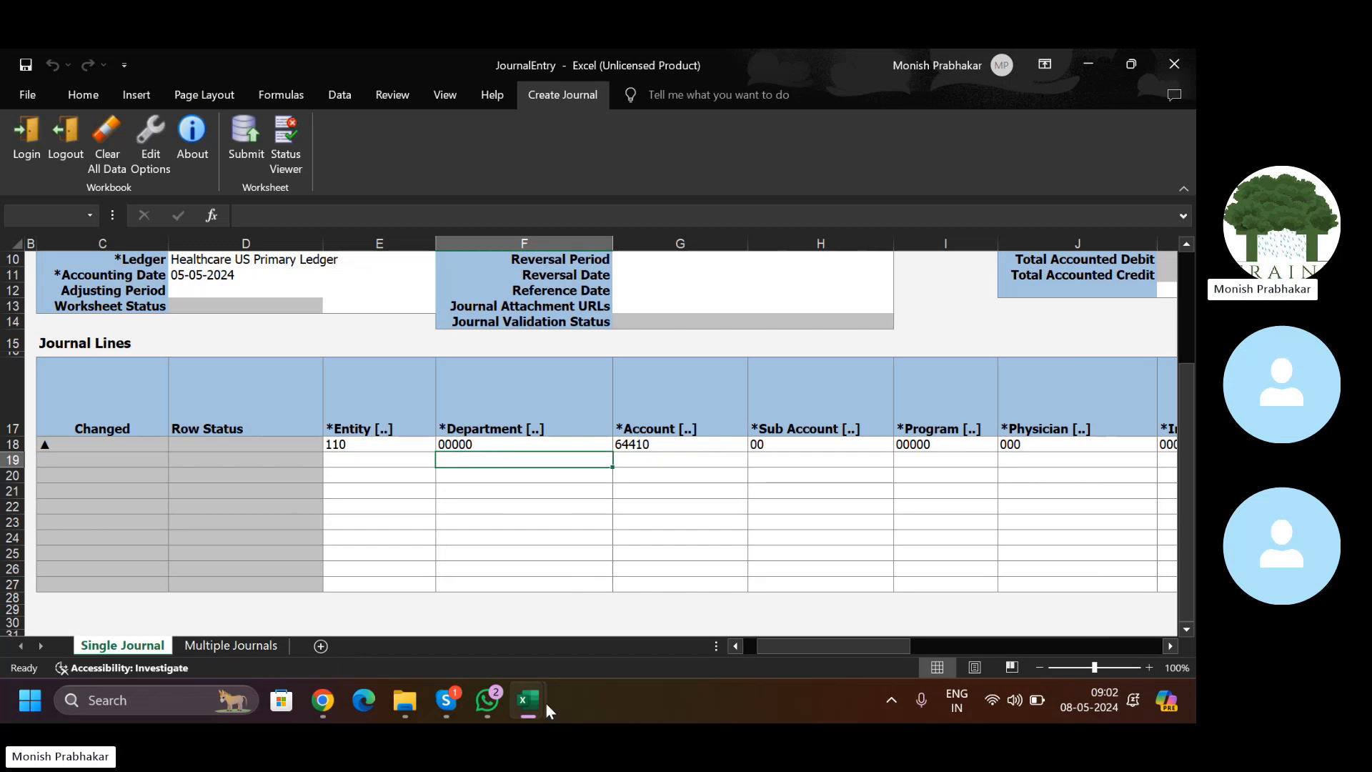
drag(360, 438, 882, 447)
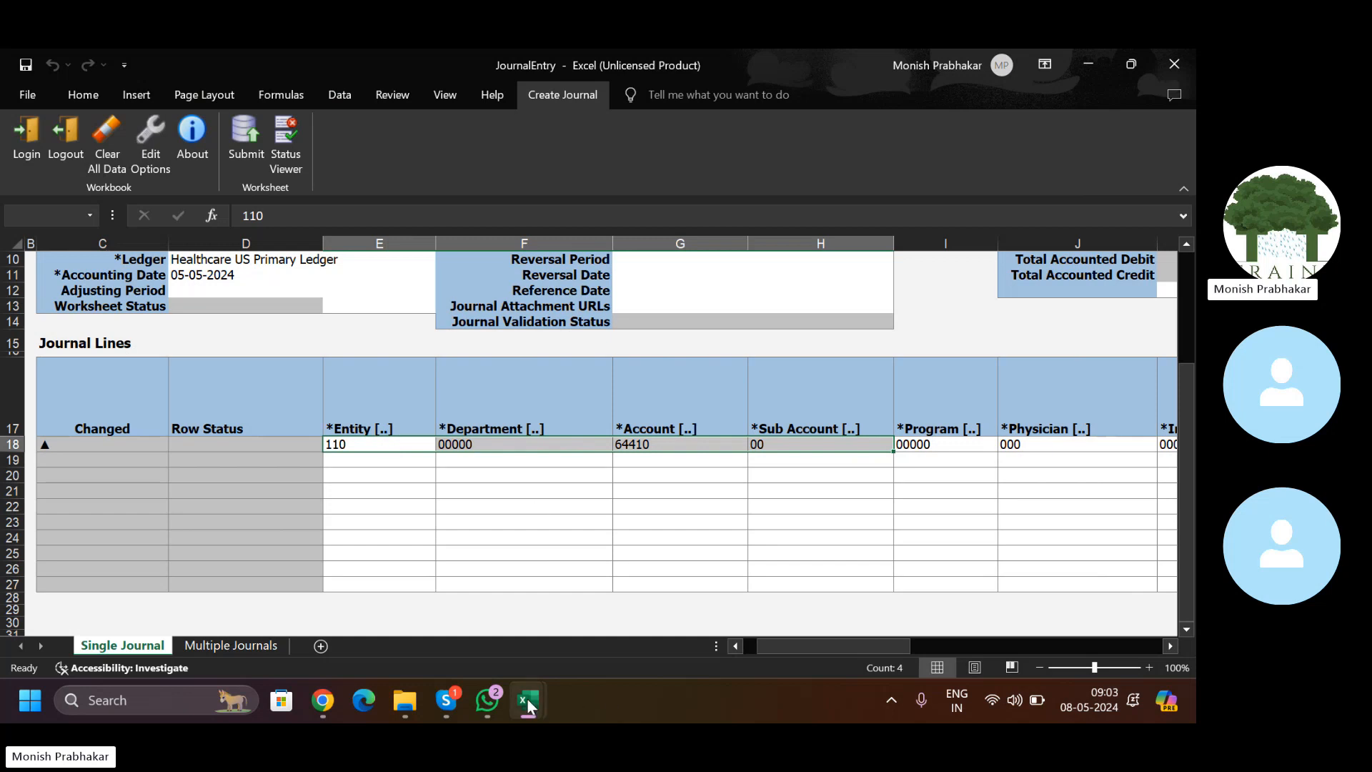
drag(362, 401, 885, 460)
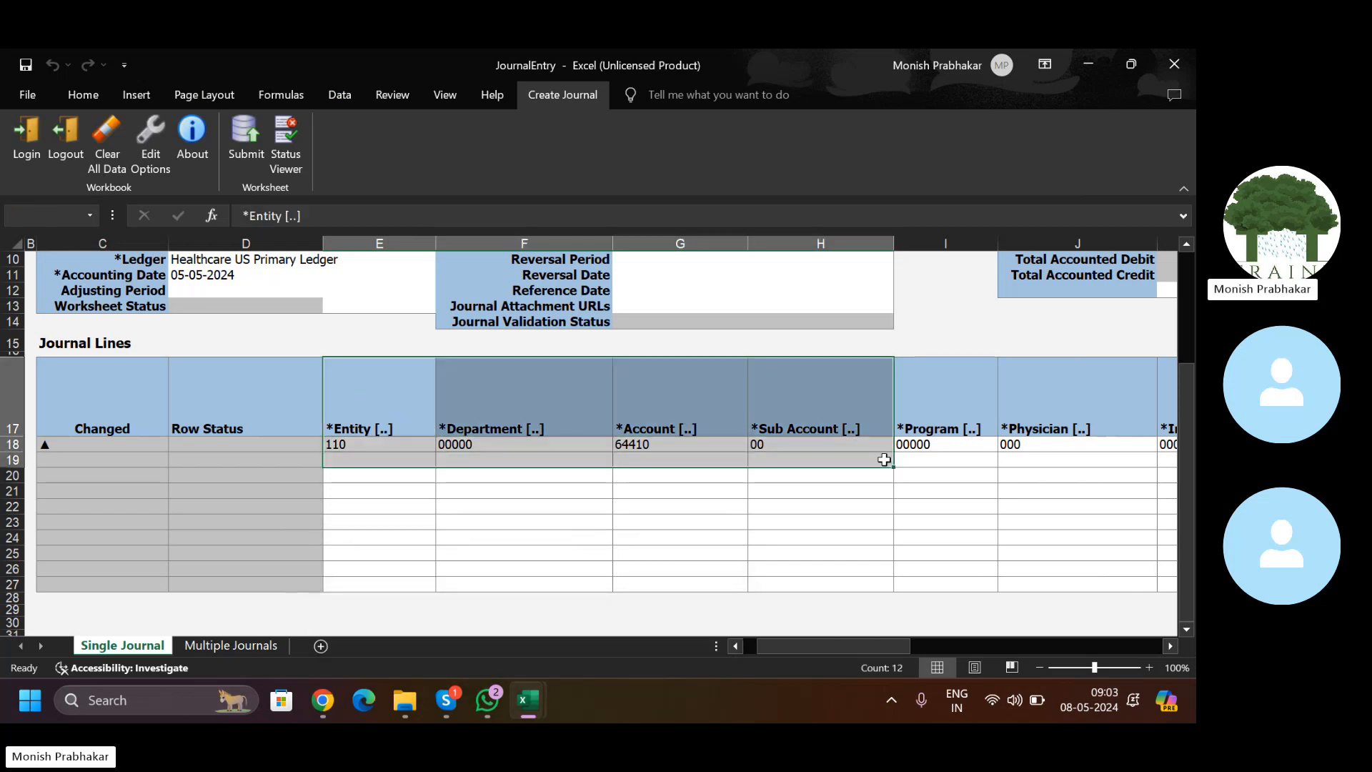
click(371, 443)
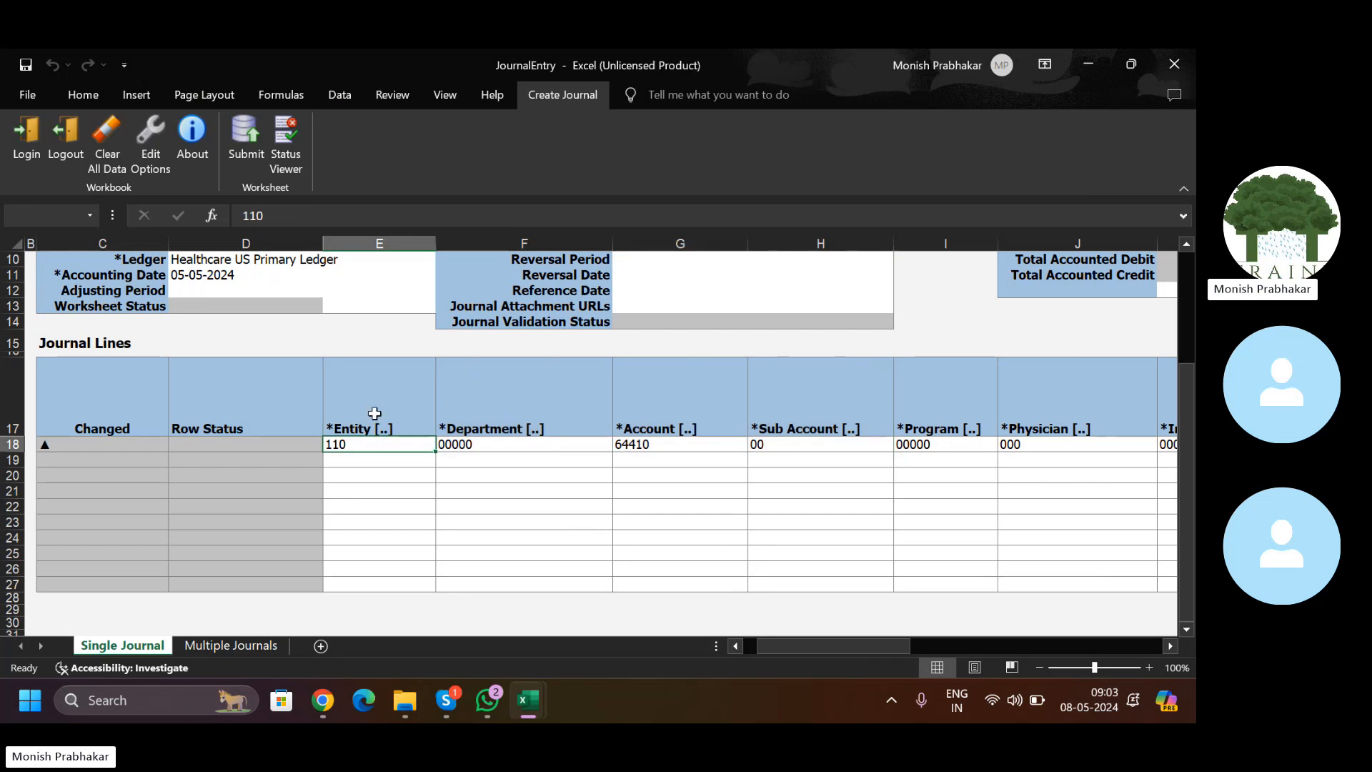
Step: Review the Entity through InterEntity segment columns holding line 18's values
click(374, 413)
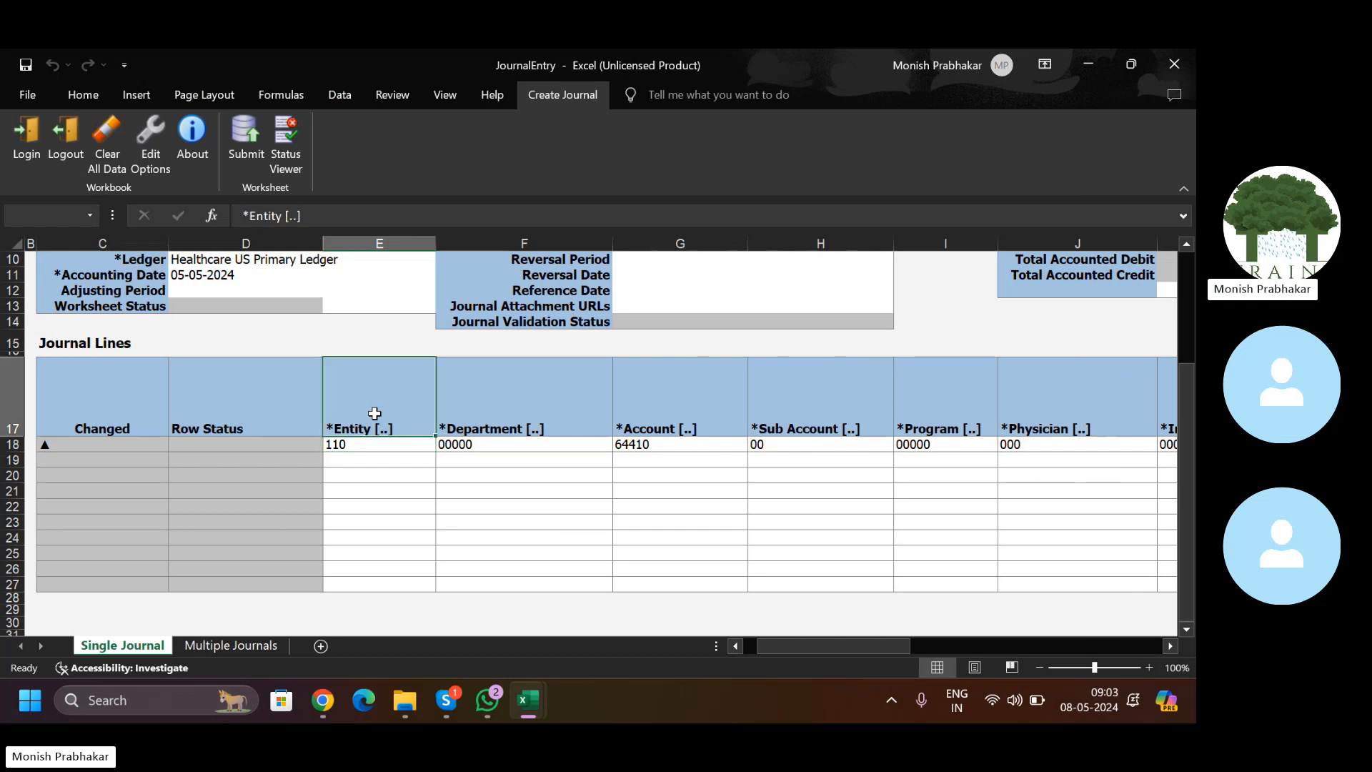
click(828, 397)
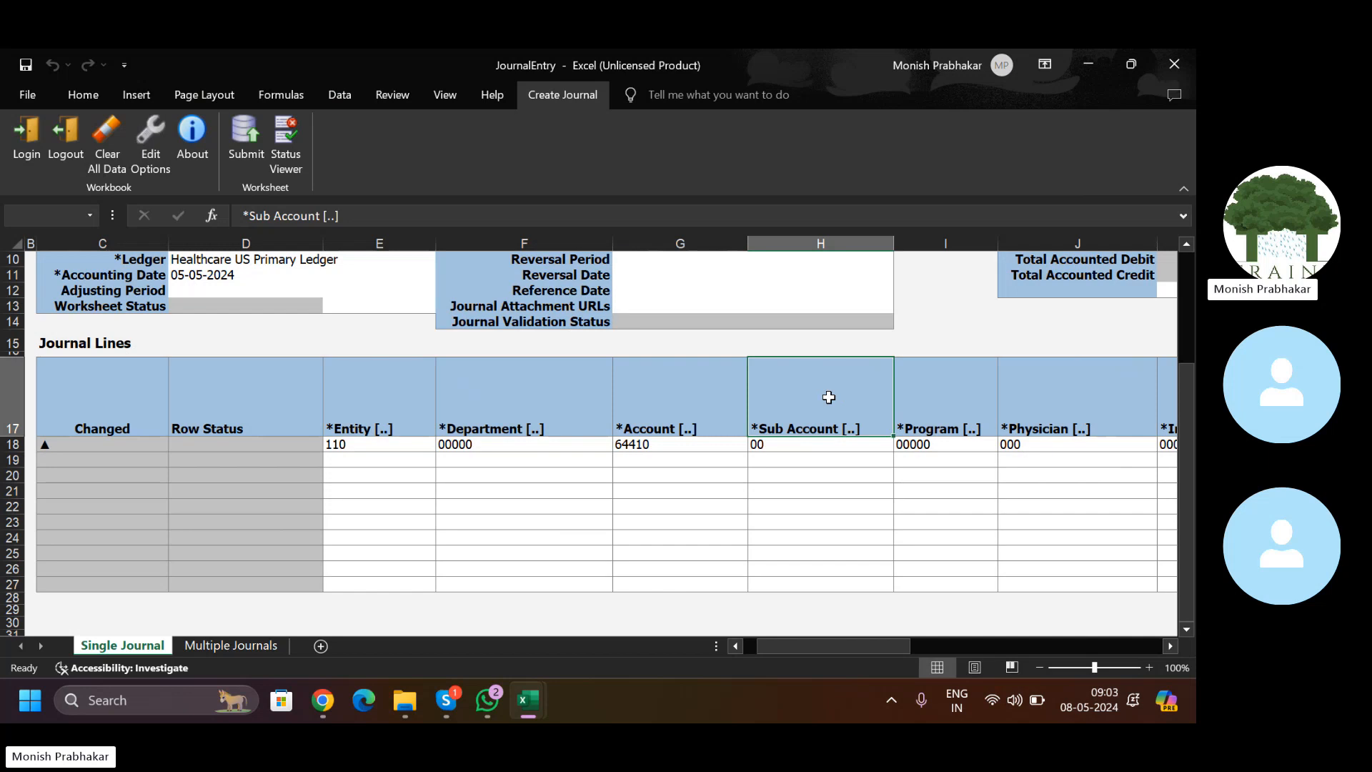
drag(872, 645, 929, 645)
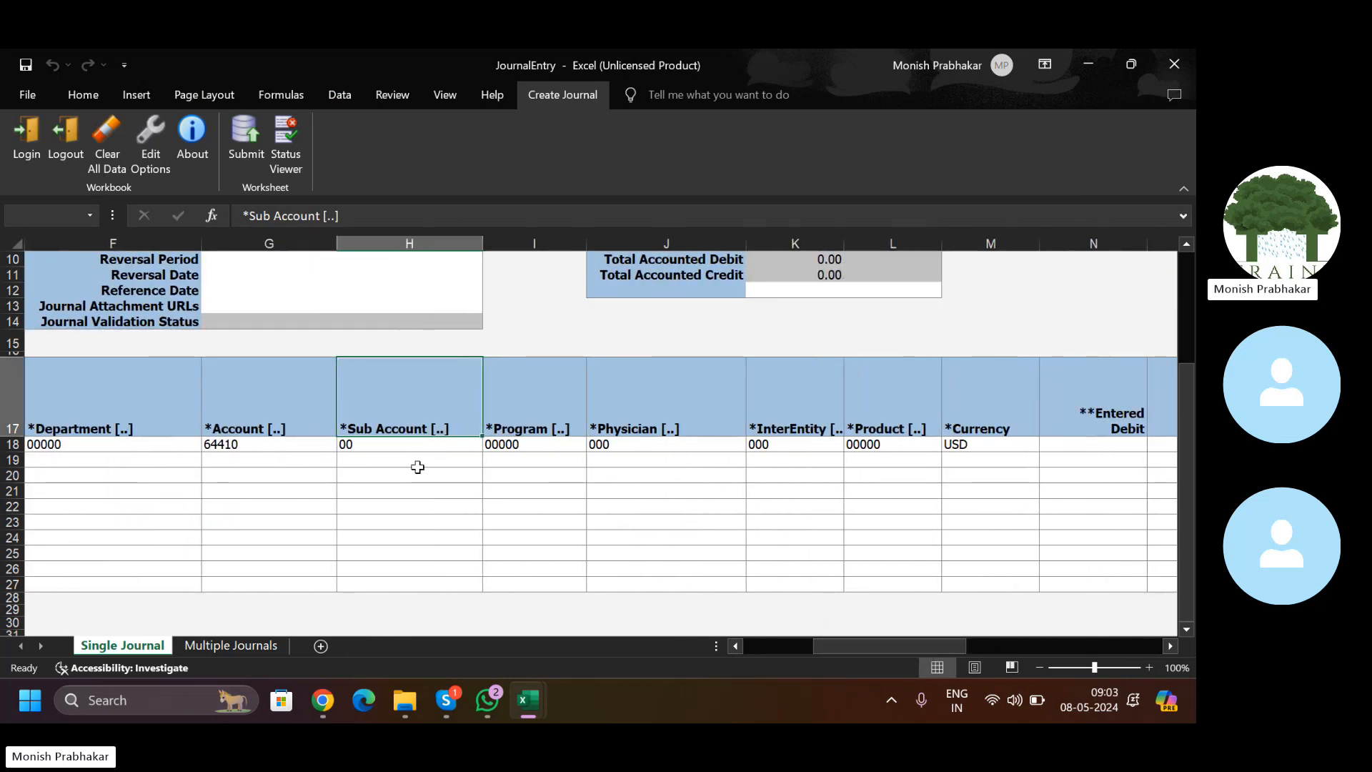
click(236, 418)
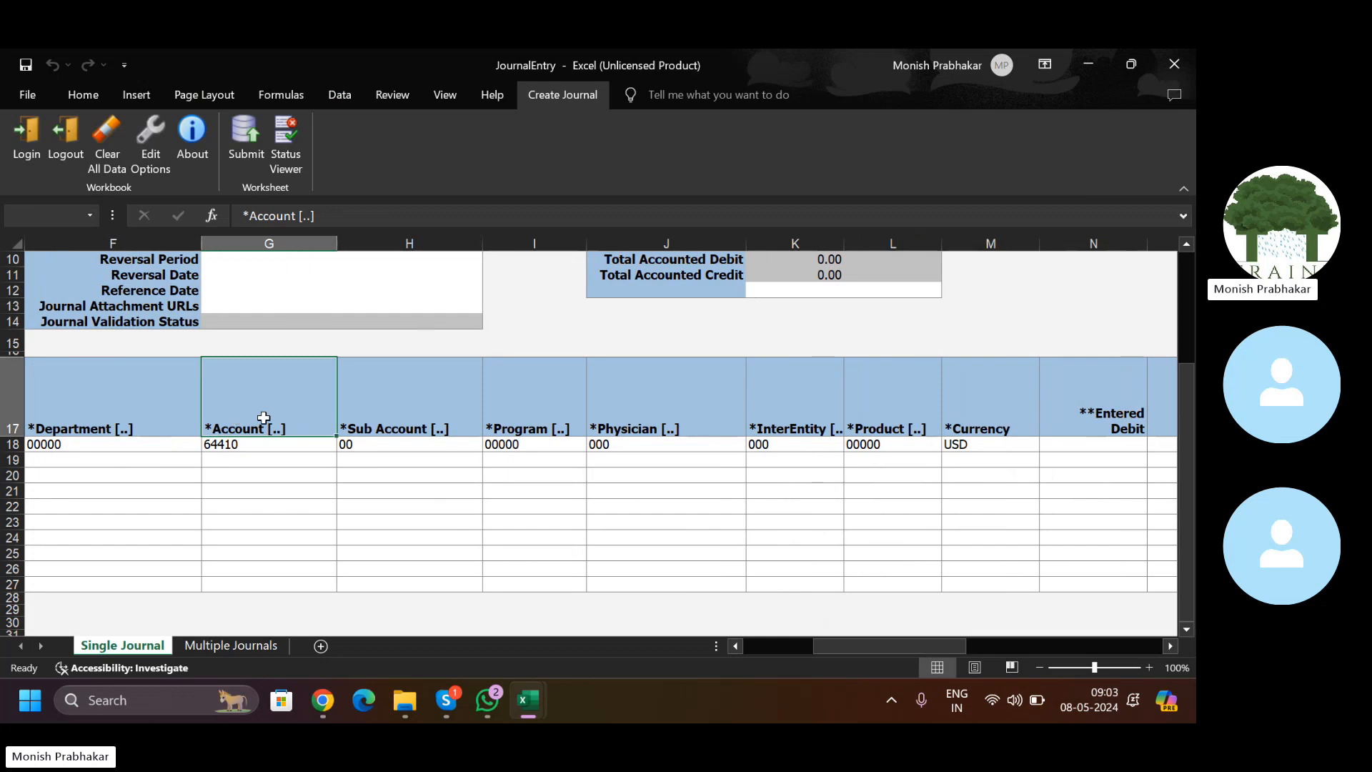
drag(86, 395, 267, 444)
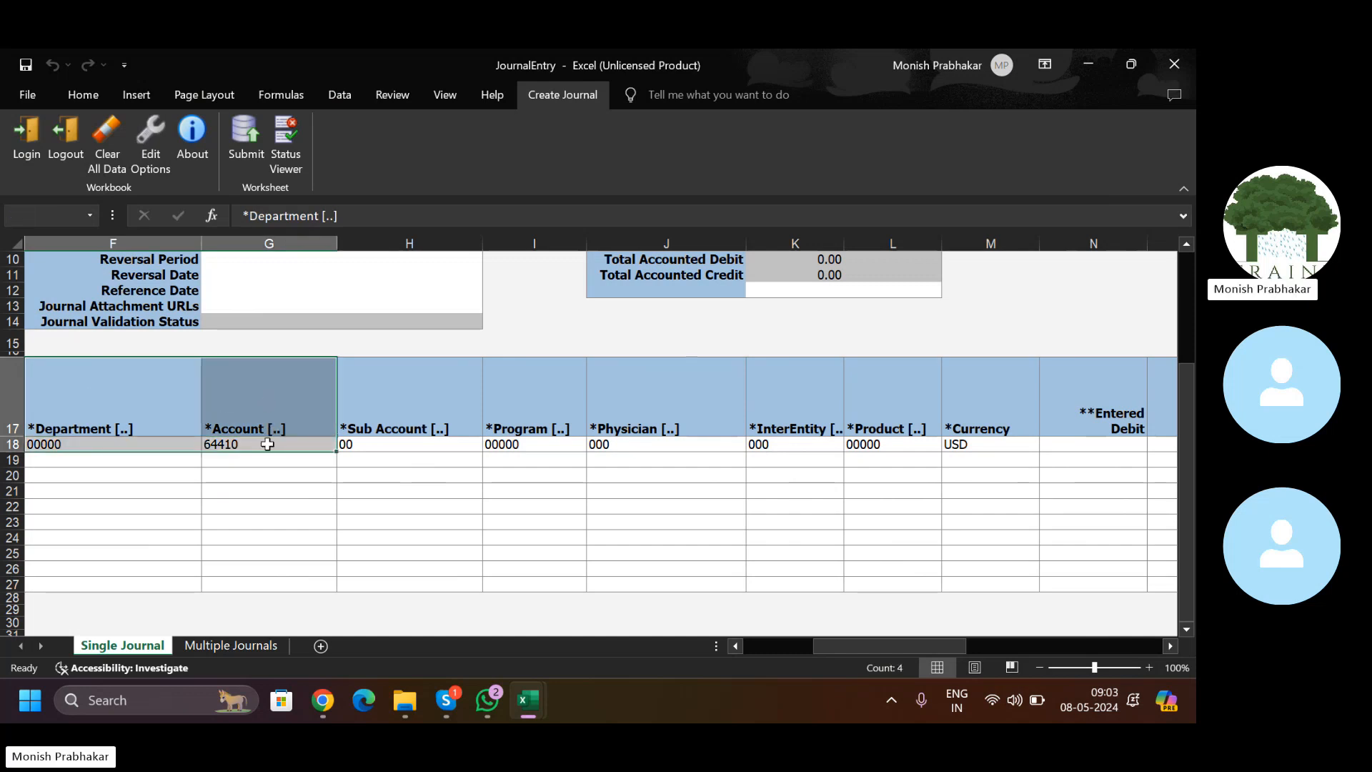
drag(432, 405, 900, 443)
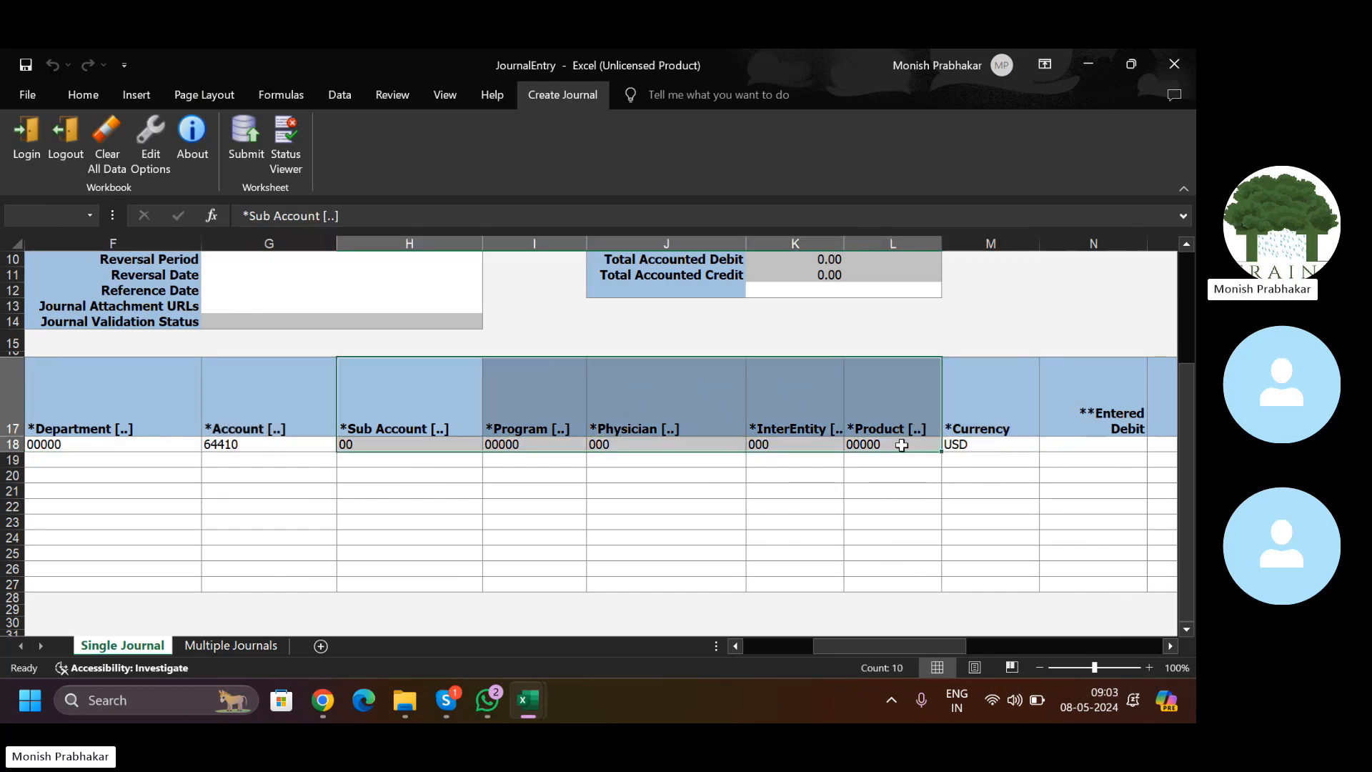
click(816, 426)
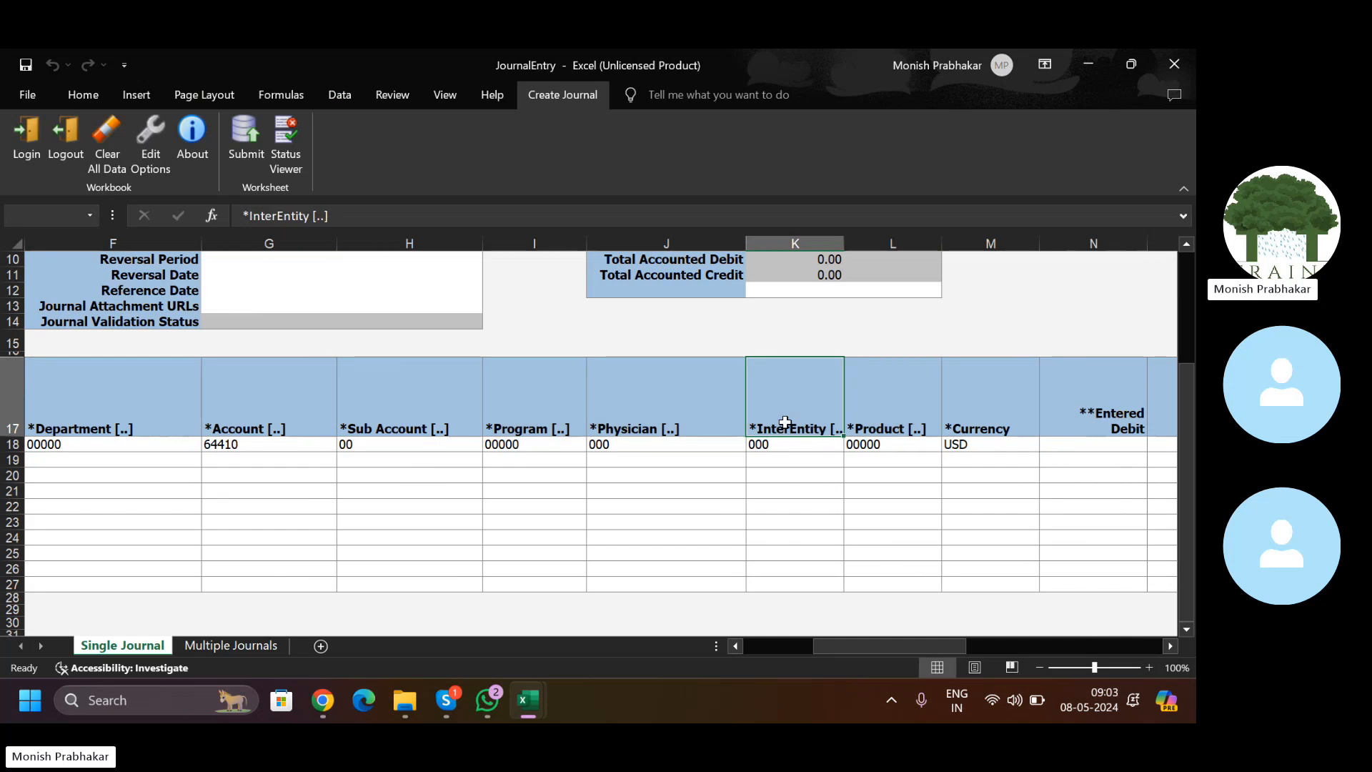
drag(915, 645, 791, 649)
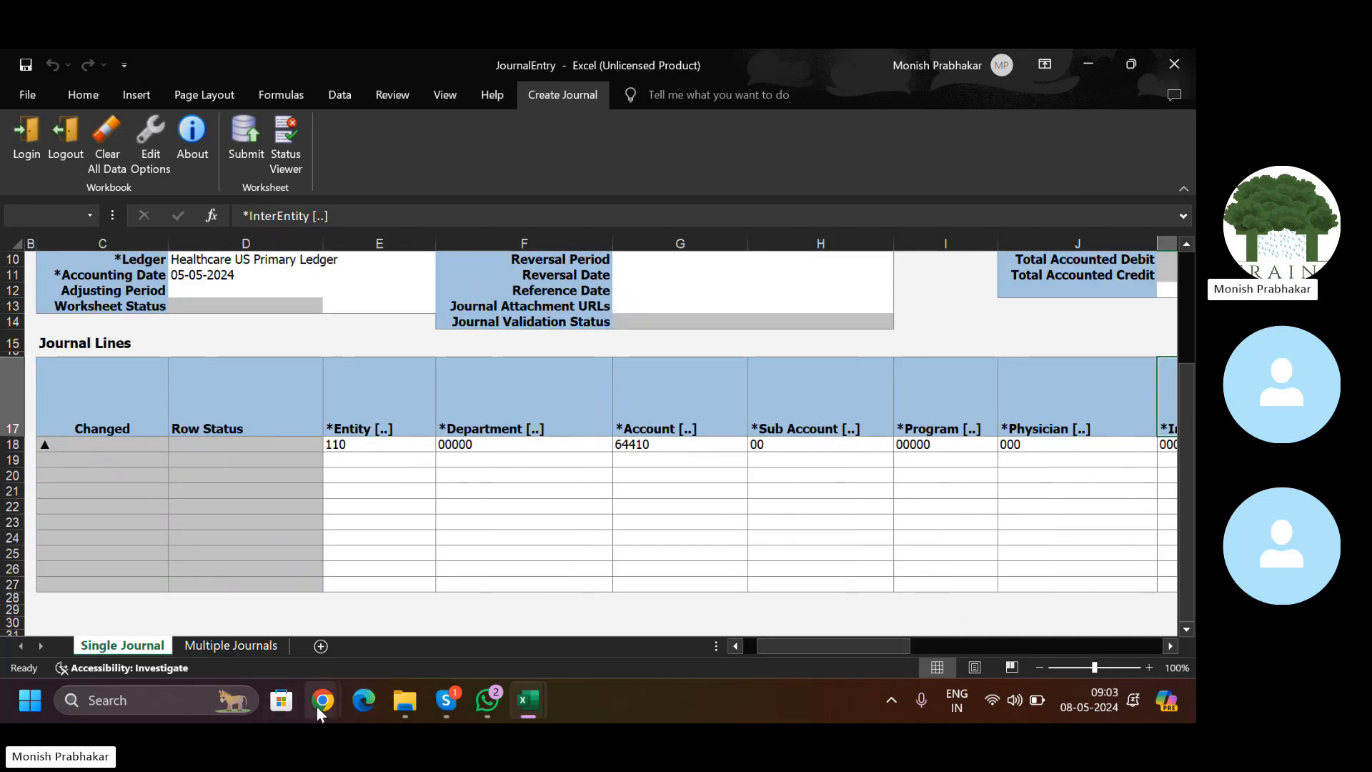
Step: Dismiss the GL# flexfield deployment error in the Oracle browser page
mouse_move(321, 707)
click(280, 652)
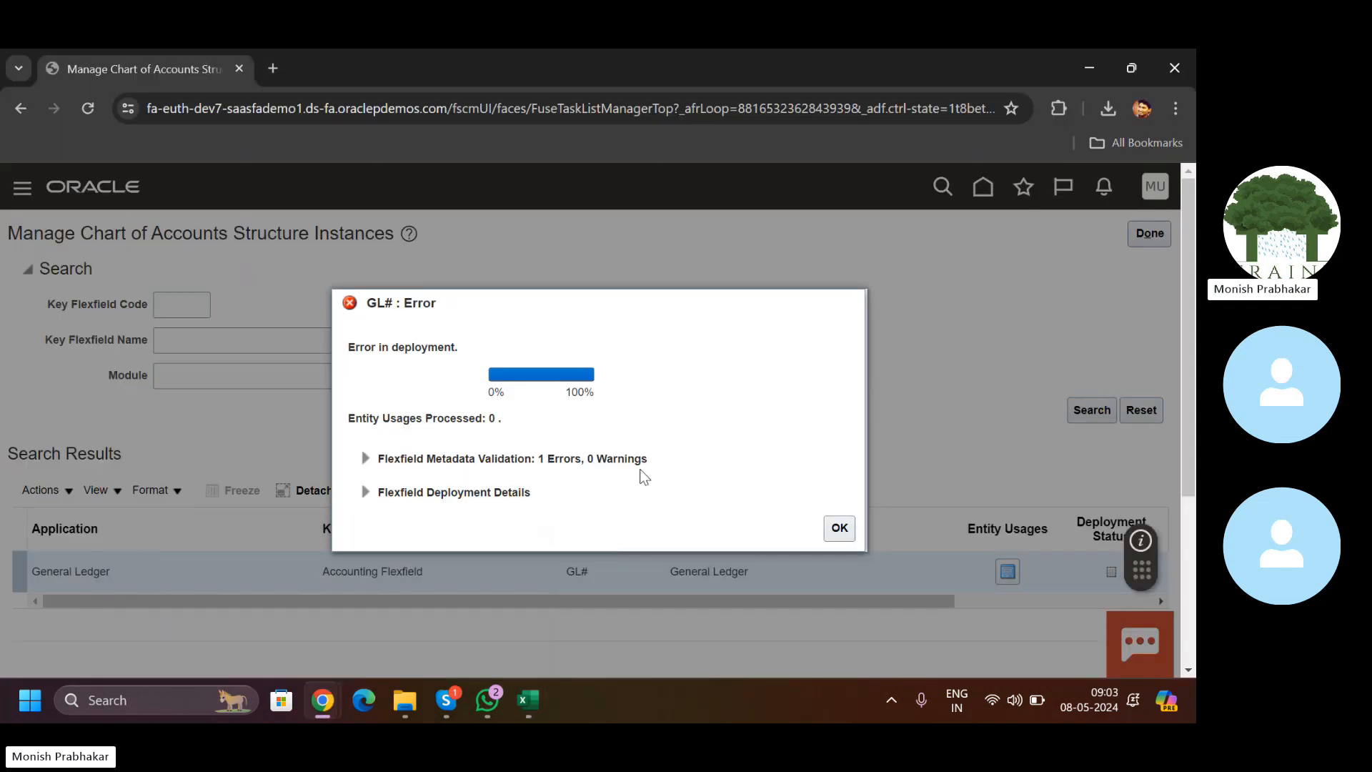
click(841, 528)
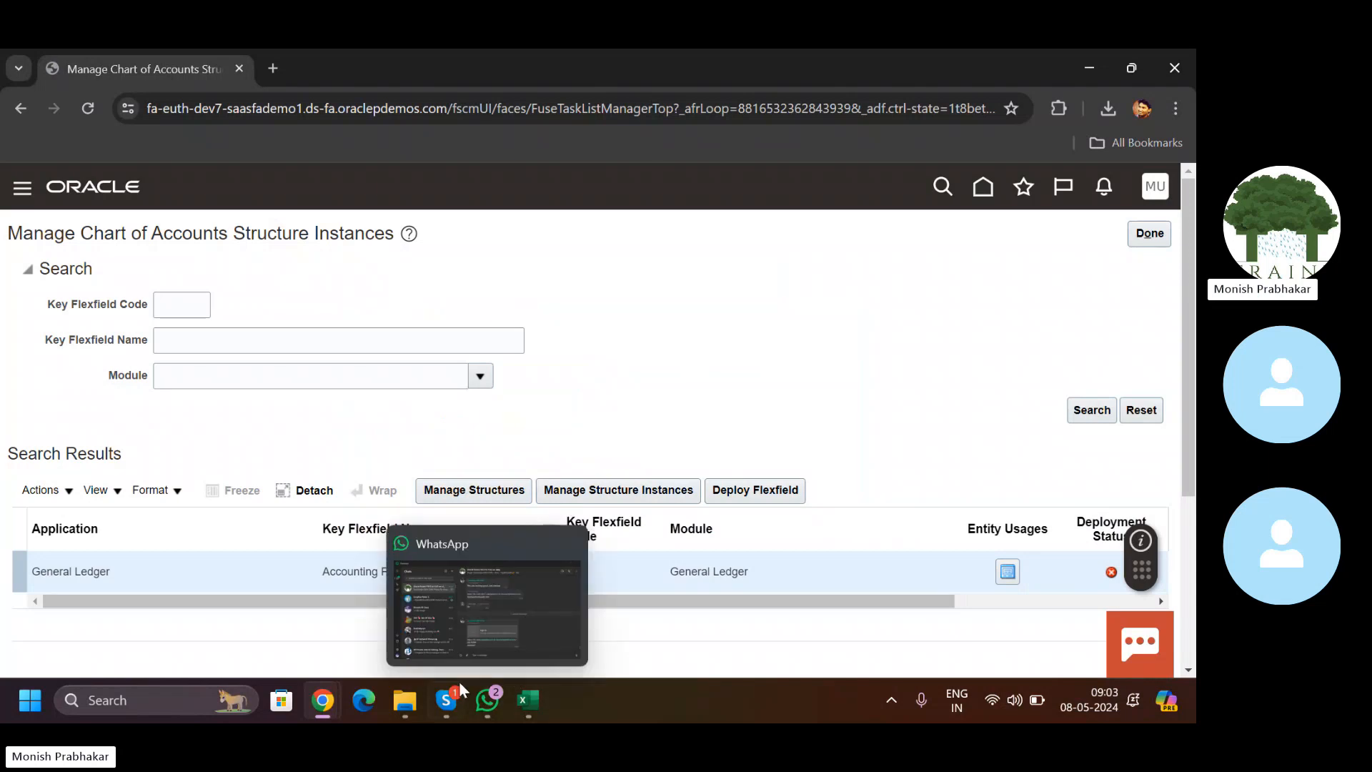
Step: Open the Accounts flexfield for journal line 19 at E19, then return to the structure instances page
mouse_move(517, 704)
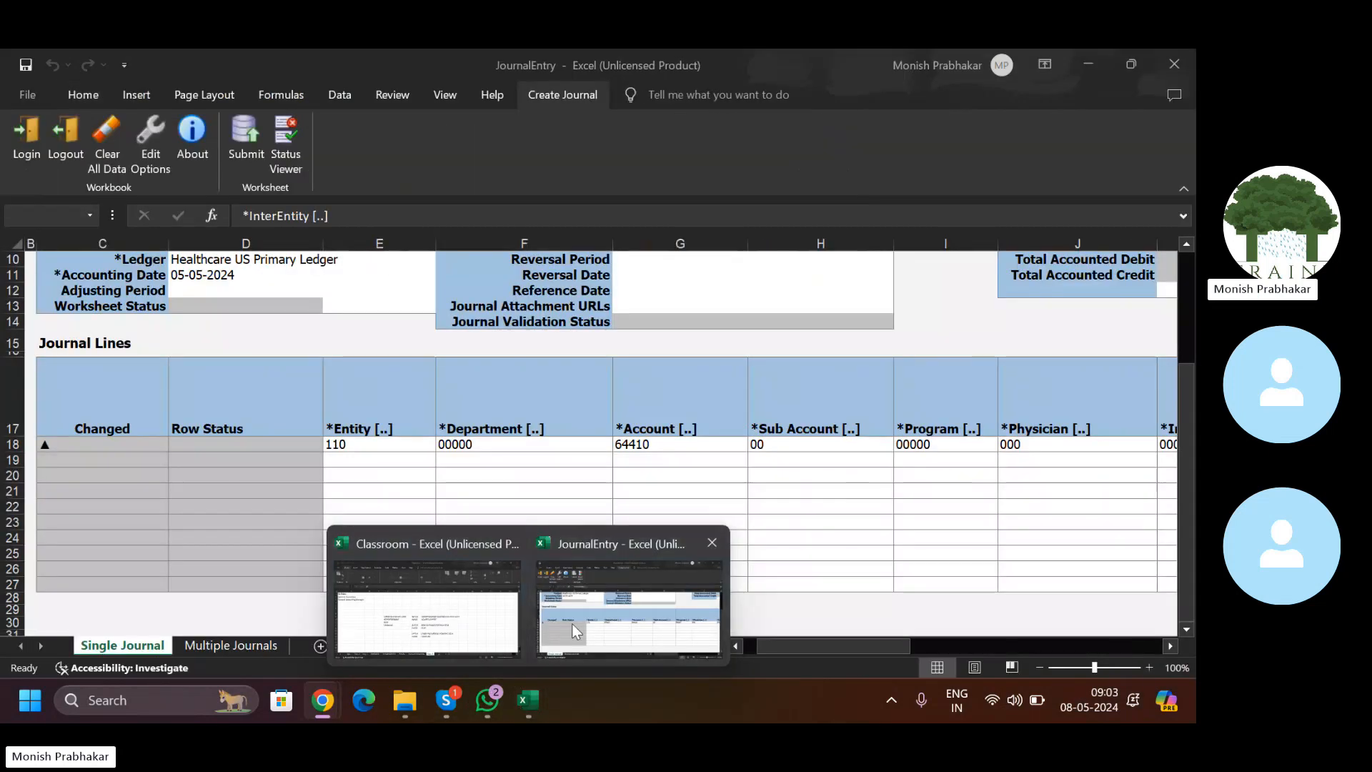
click(572, 624)
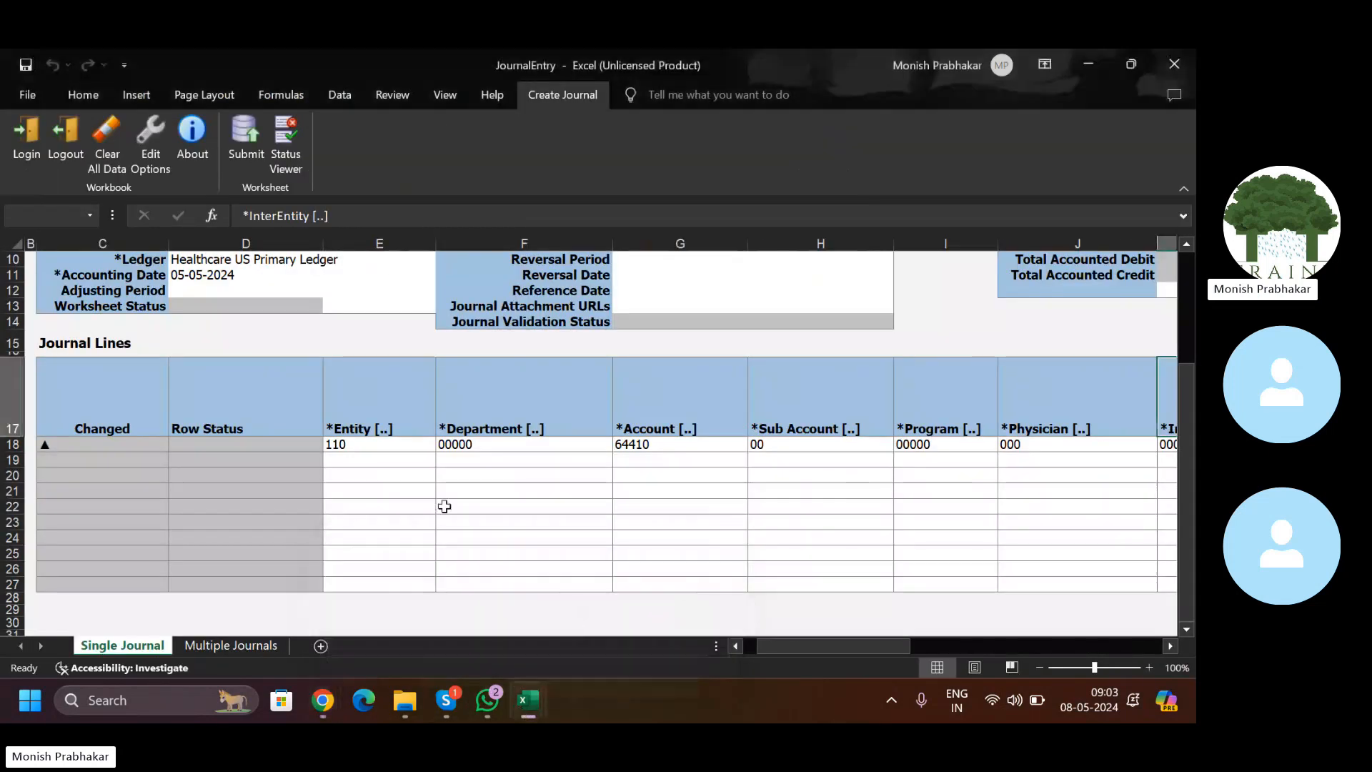
click(366, 460)
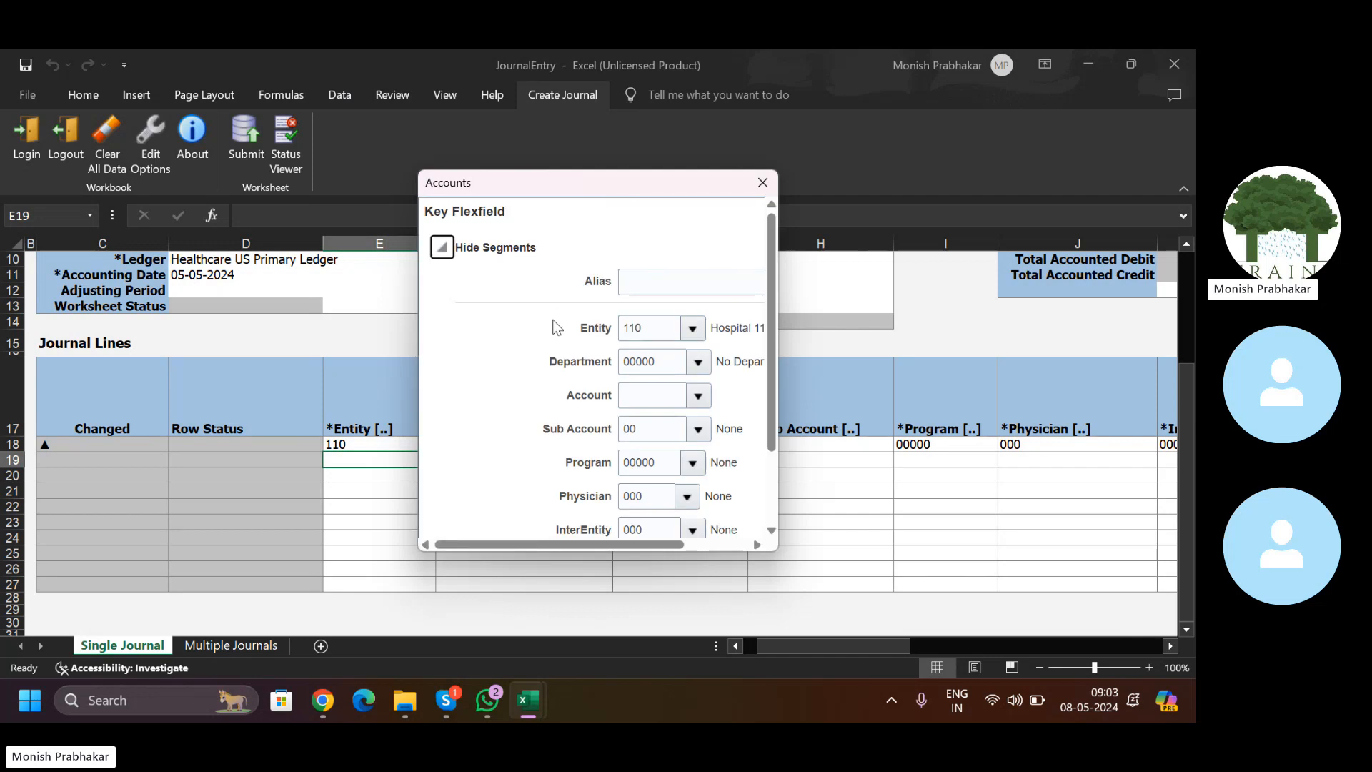
click(640, 398)
click(325, 704)
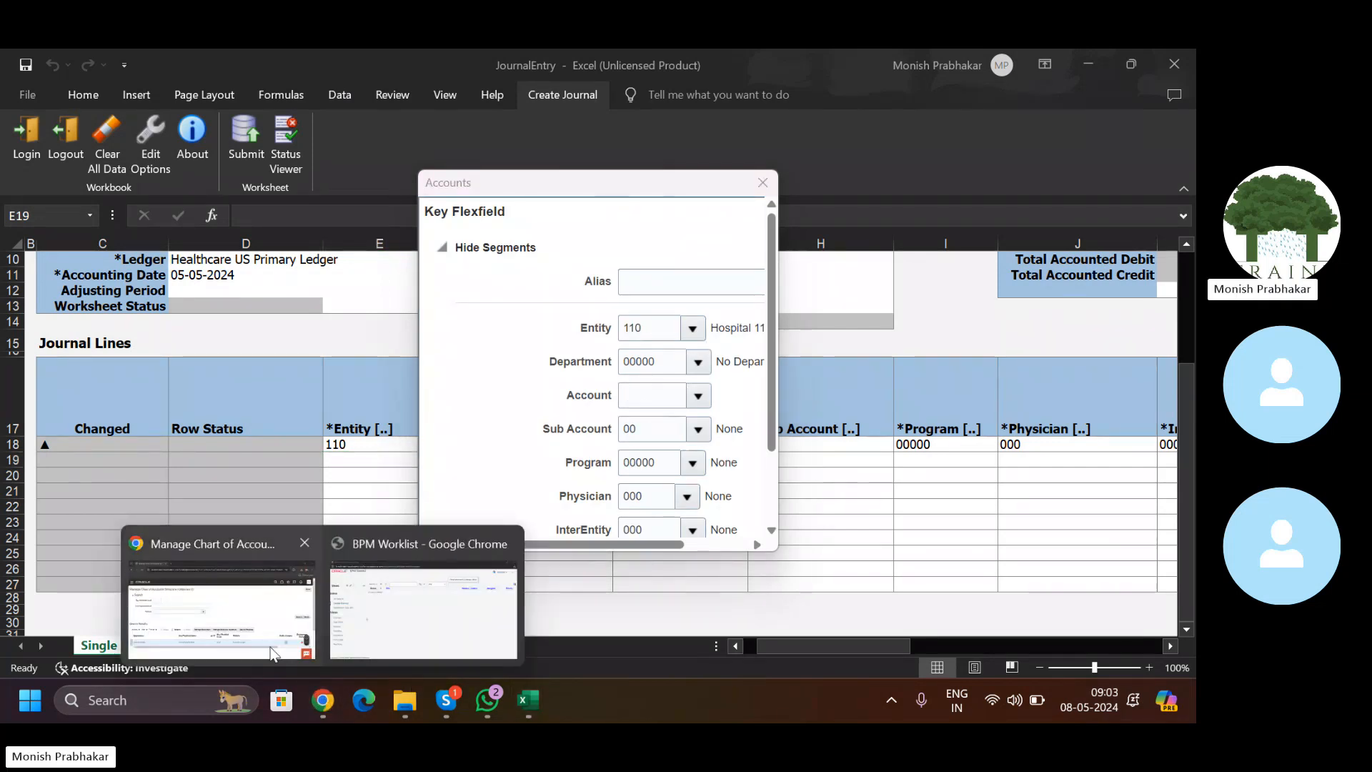
click(257, 624)
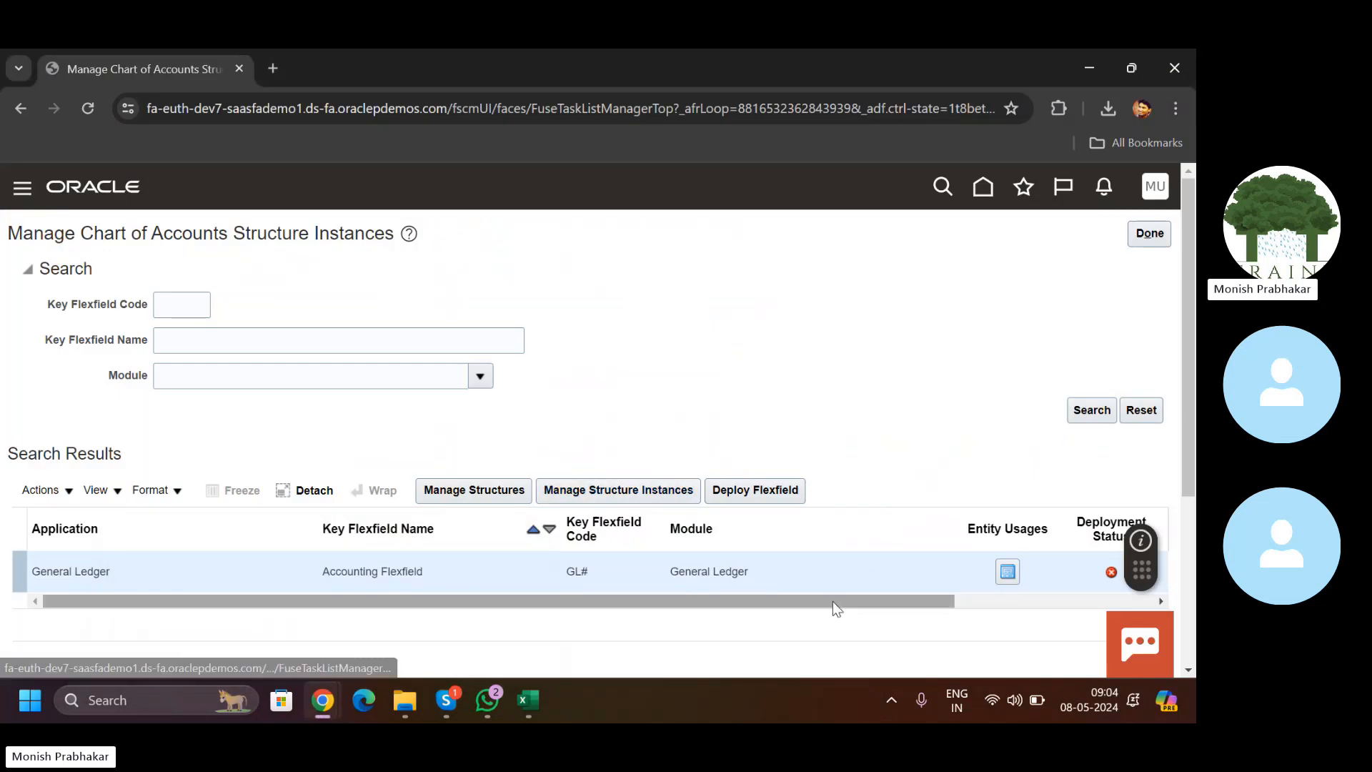
Step: Read the deployment error requiring the GL_ACCOUNT segment label, then close it
scroll(863, 601, right, 5)
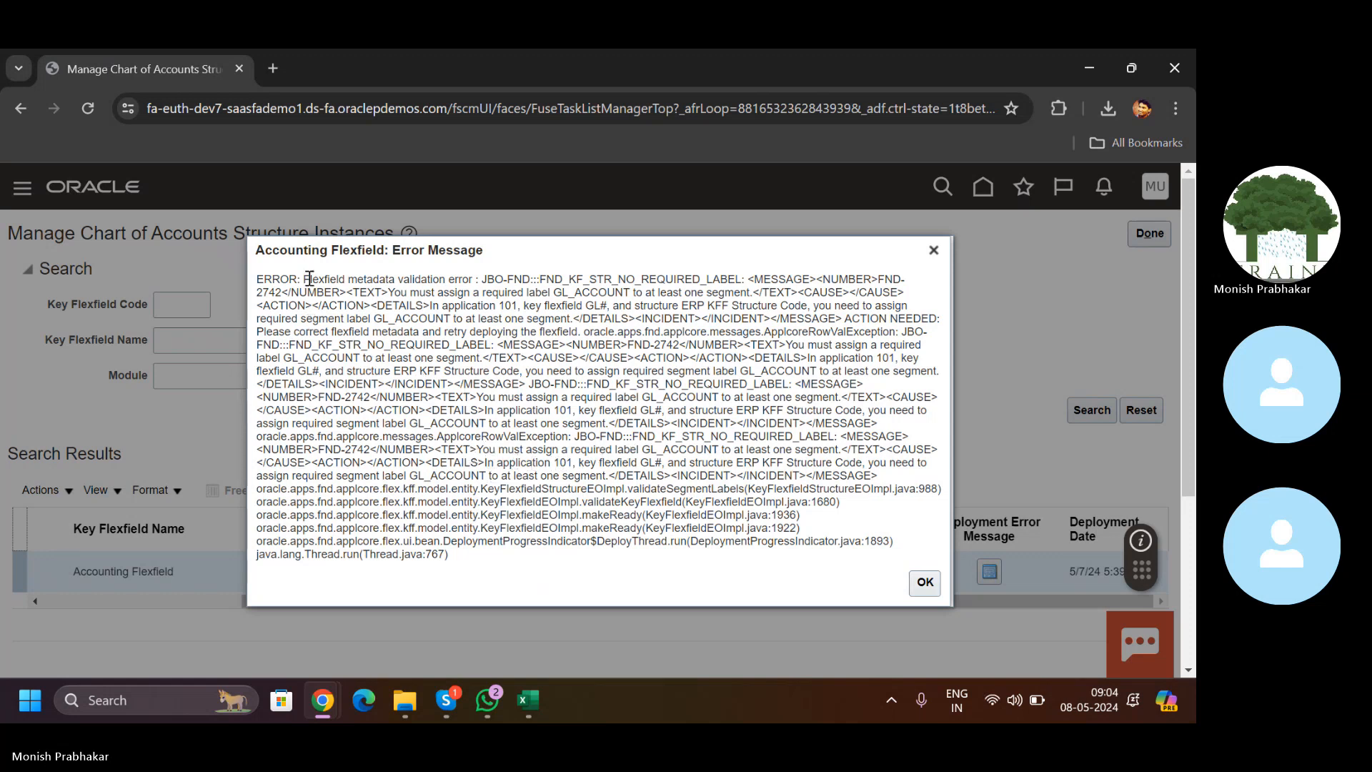
drag(309, 278, 658, 391)
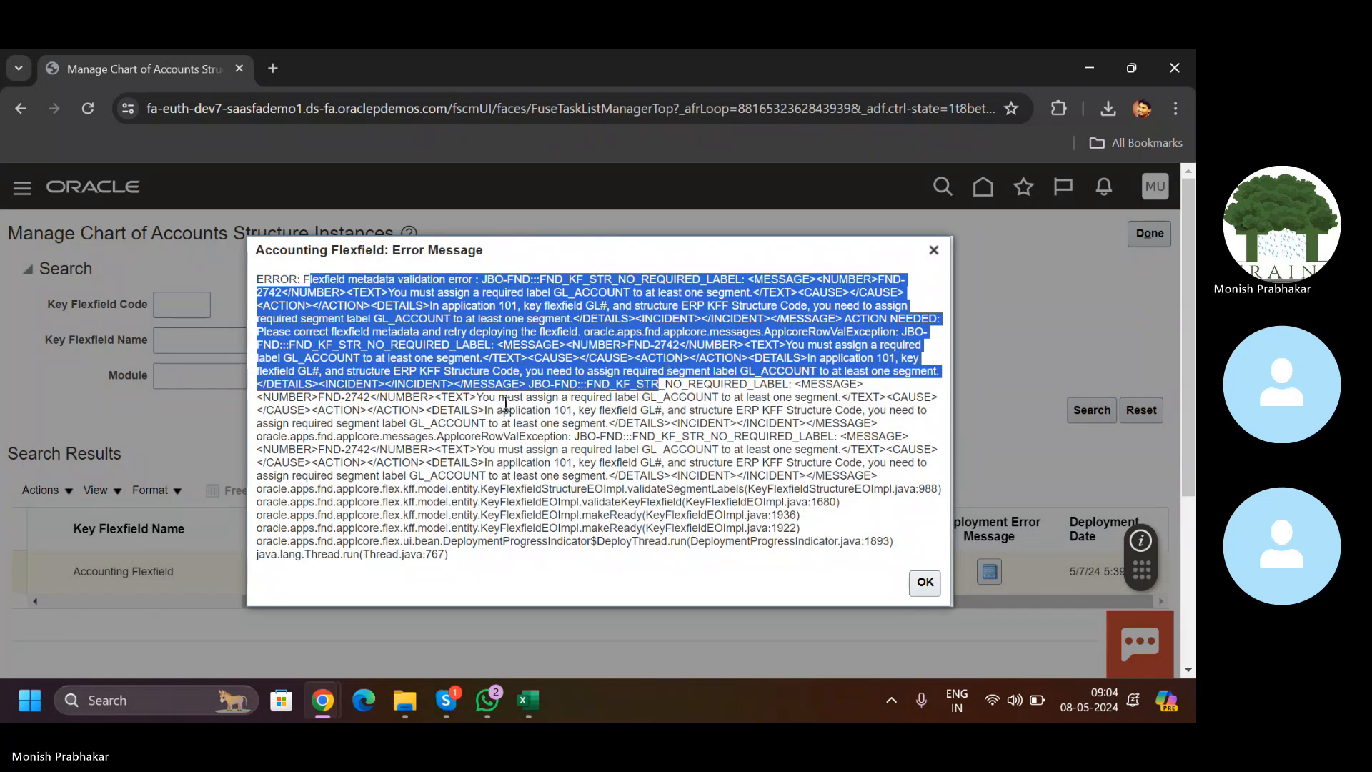
click(397, 370)
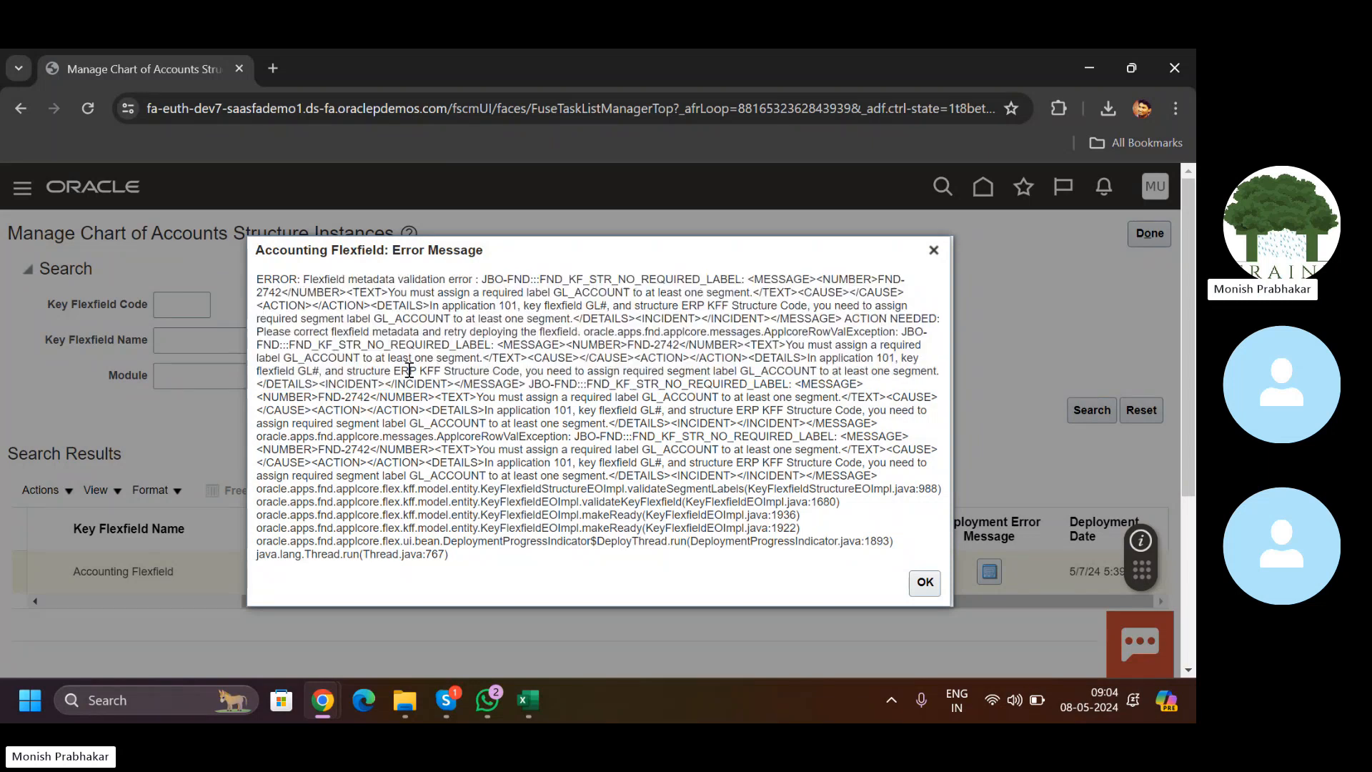
click(933, 251)
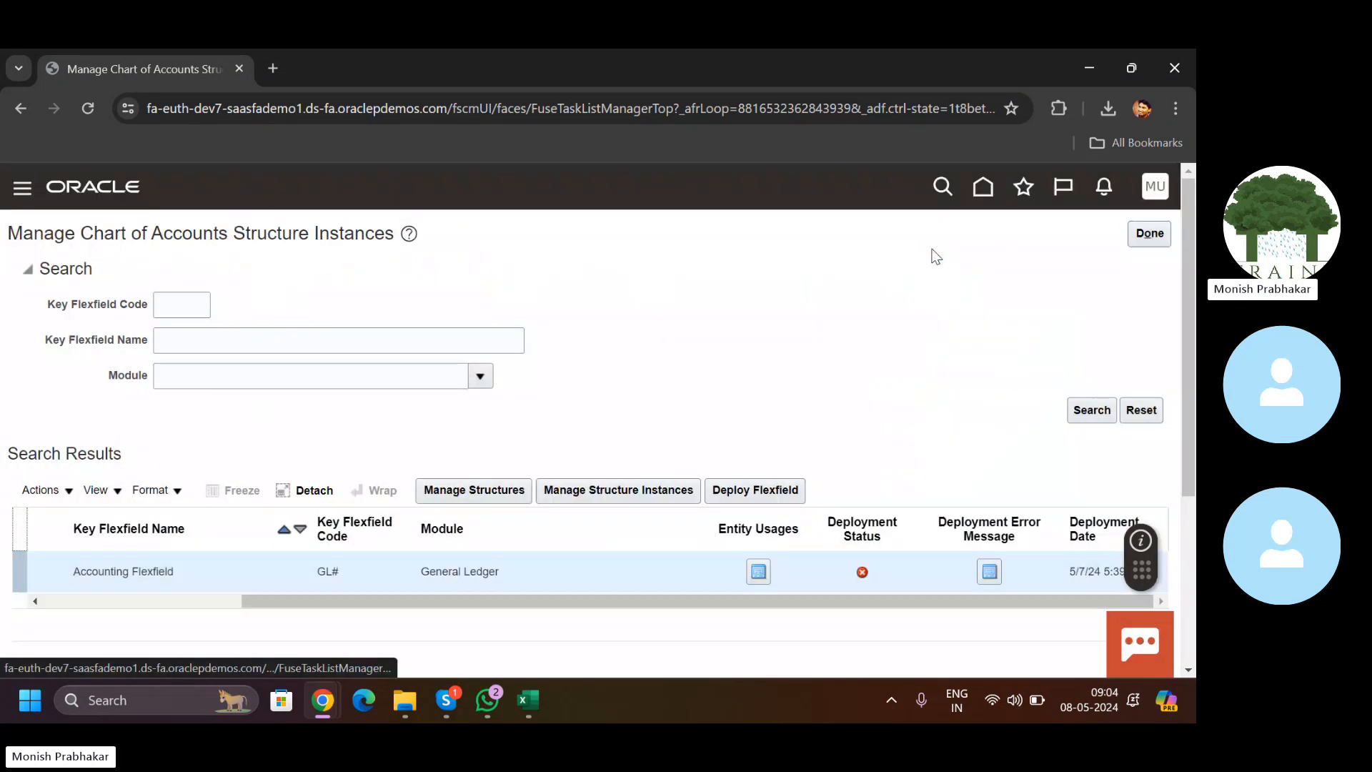
Step: Search structure instances named ERP, then open the GL# key flexfield structures list
click(594, 492)
click(212, 351)
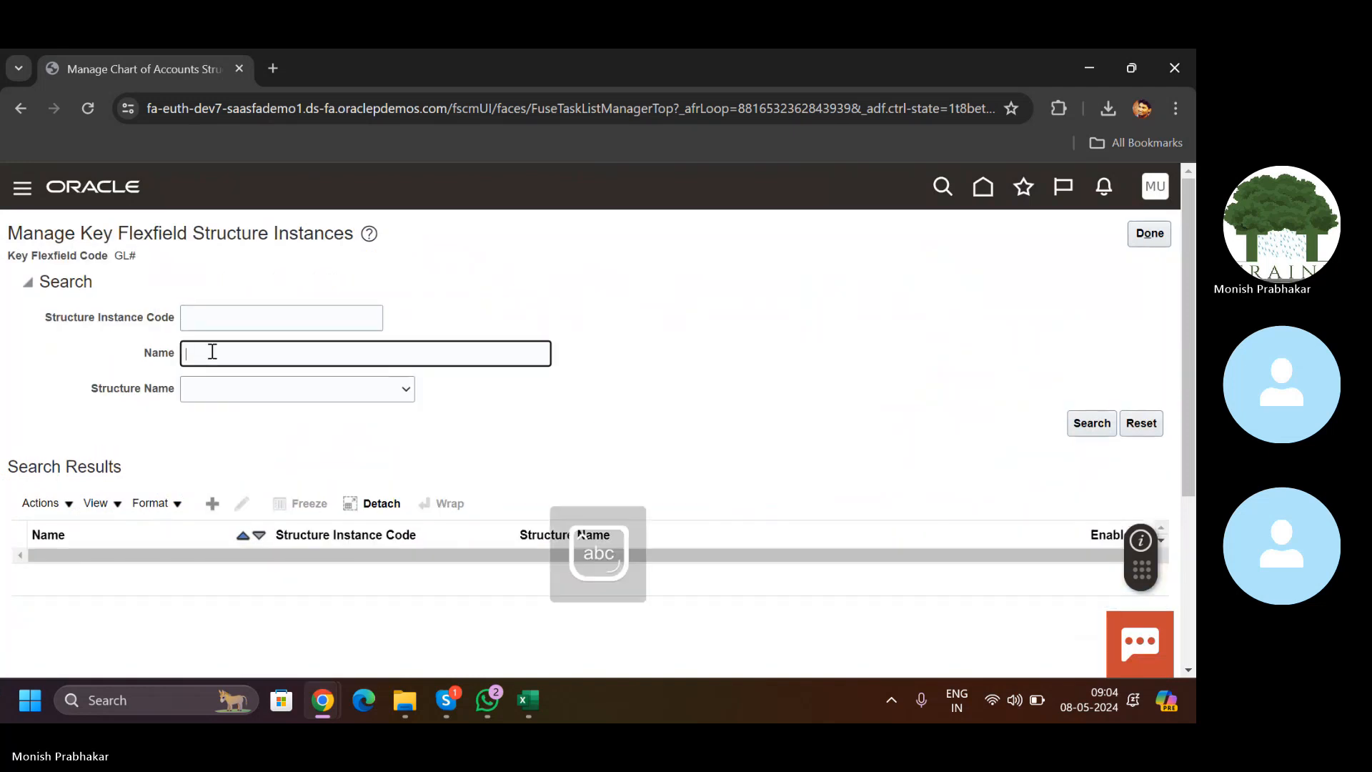
key(Caps_Lock)
click(1089, 423)
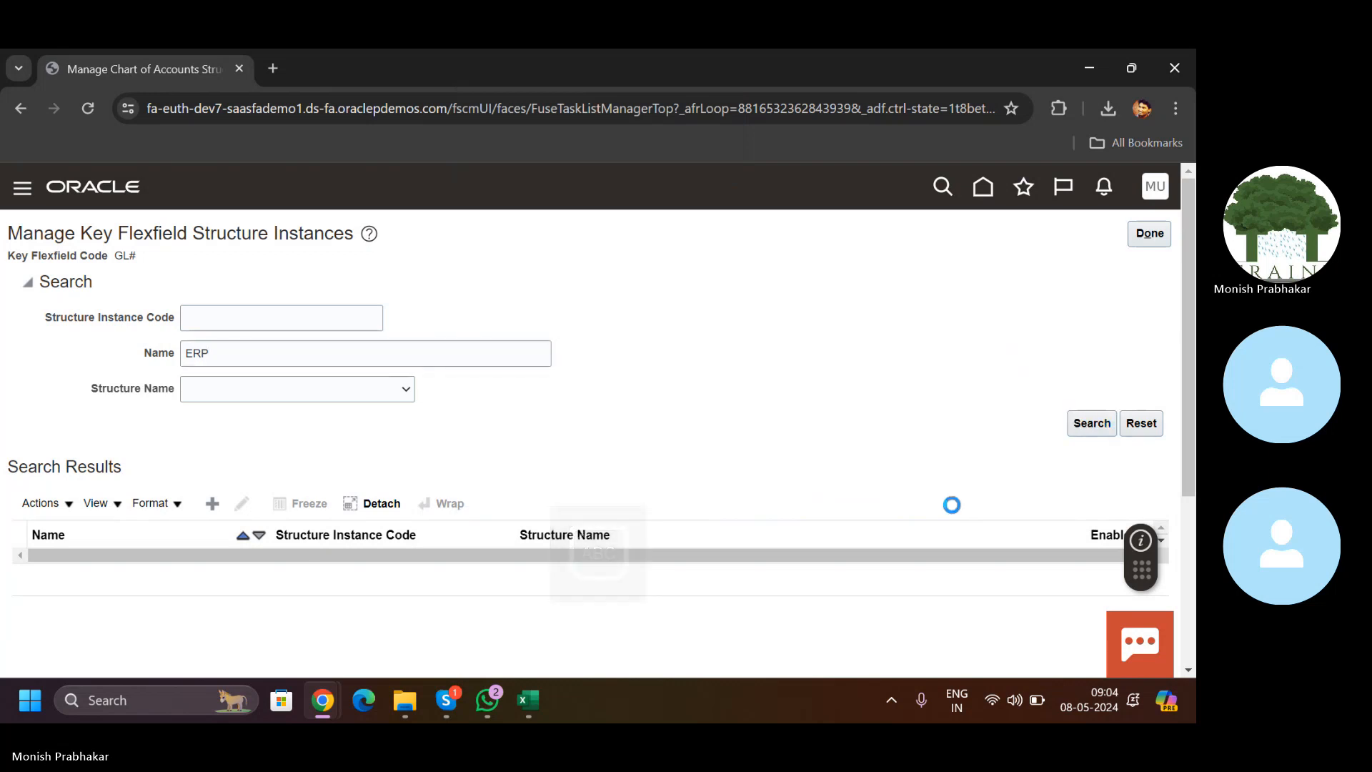
click(281, 362)
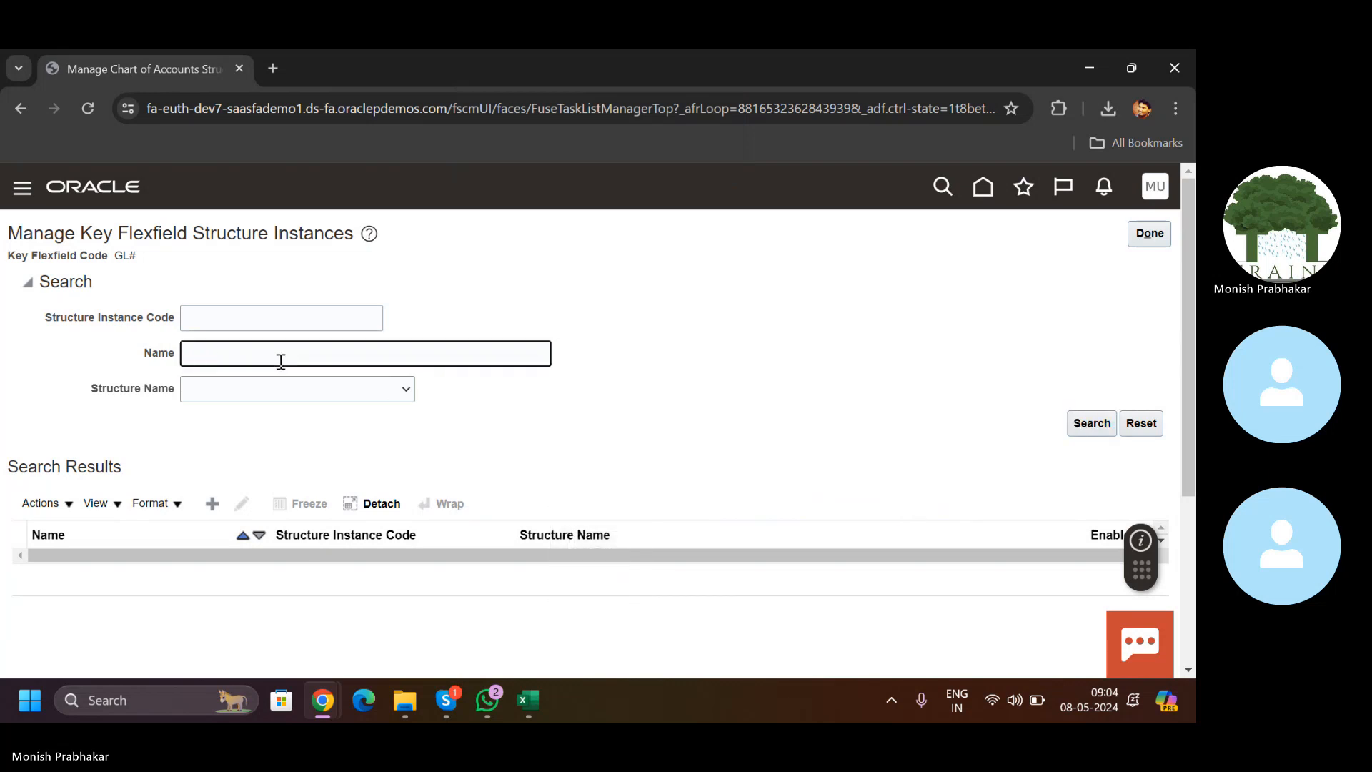
click(1149, 234)
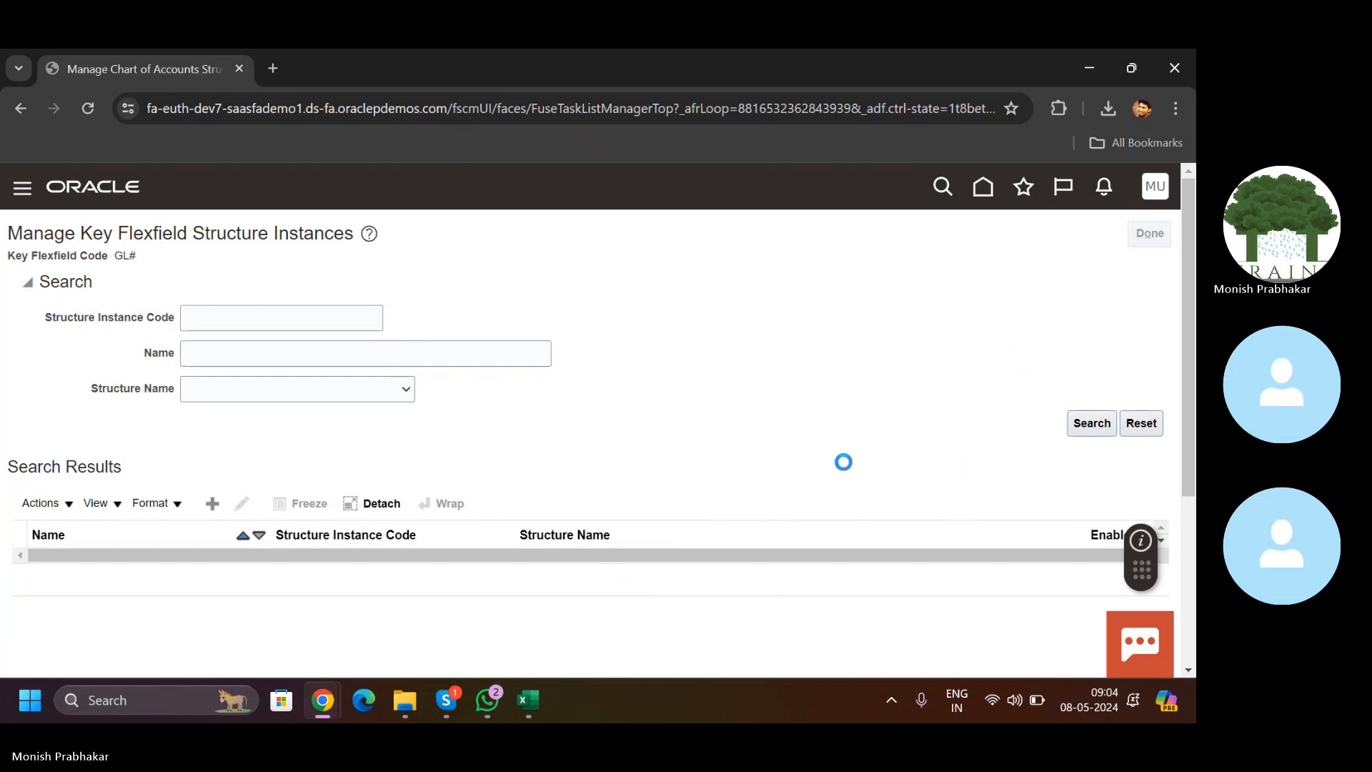
click(429, 490)
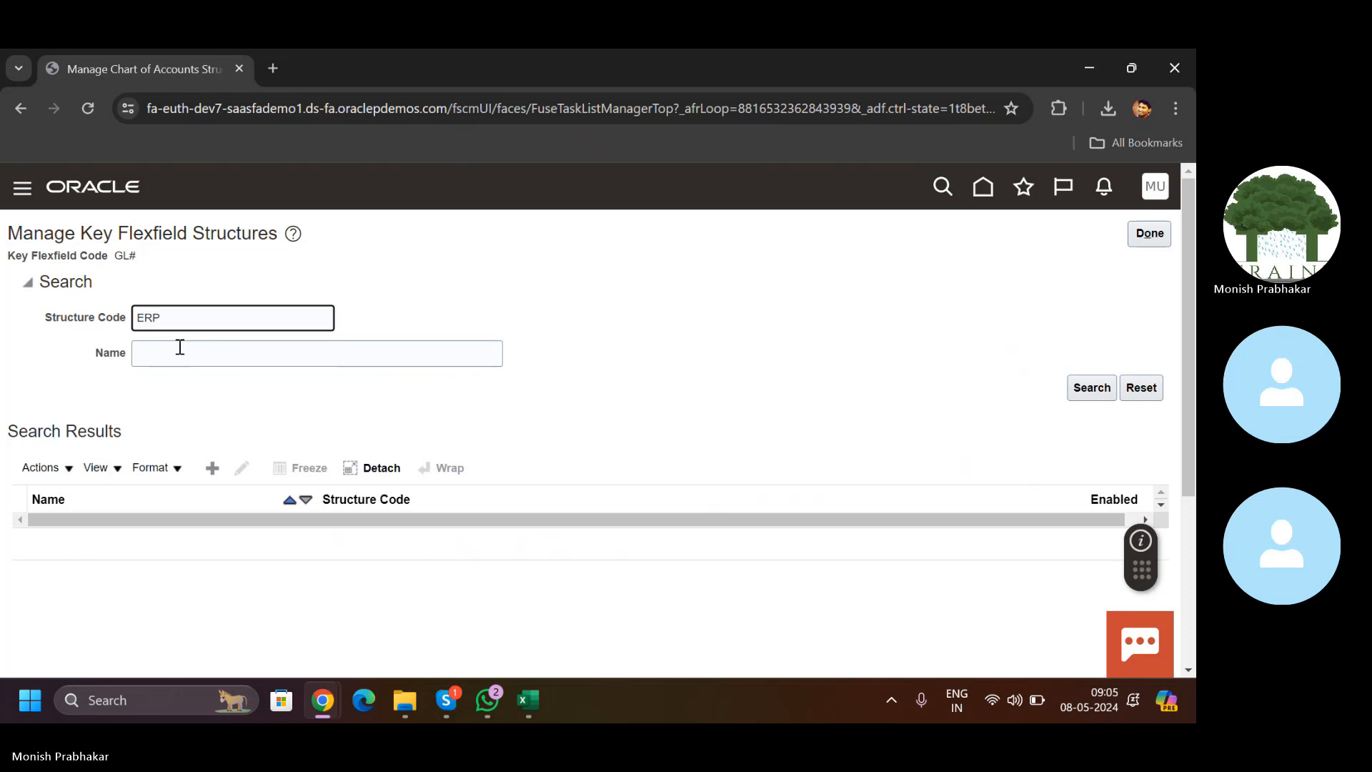
Step: Search structure code ERP, then open and save the ERP KFF Structure Code structure and its ERP Company segment
key(Return)
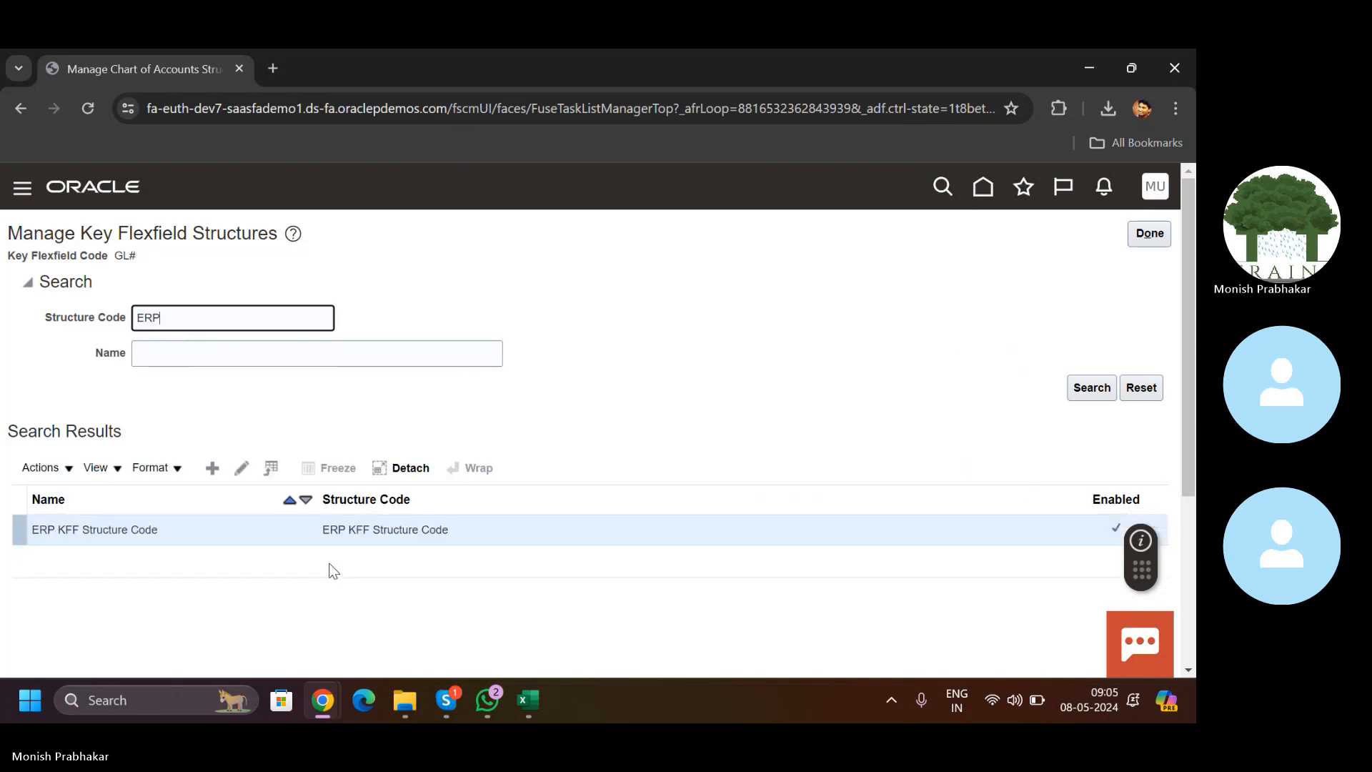
click(238, 468)
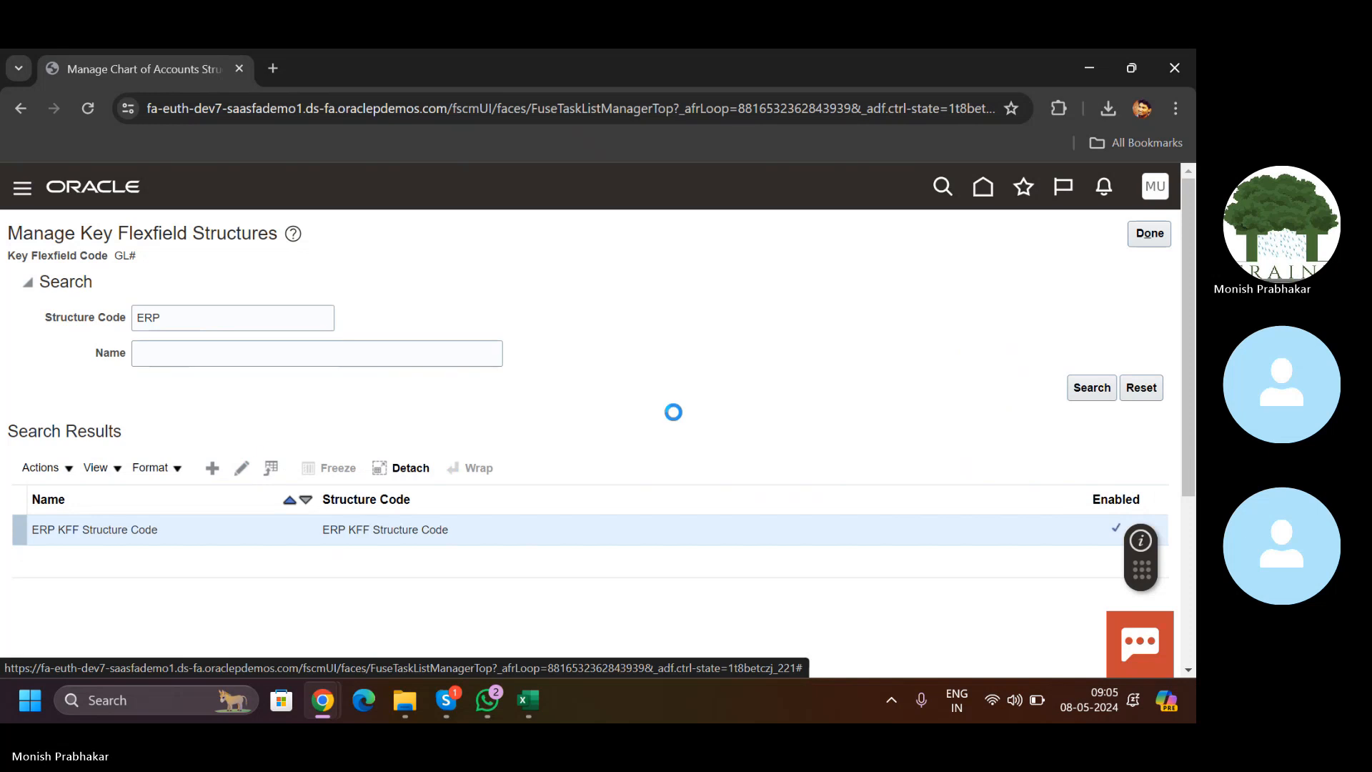
drag(1185, 337, 1181, 489)
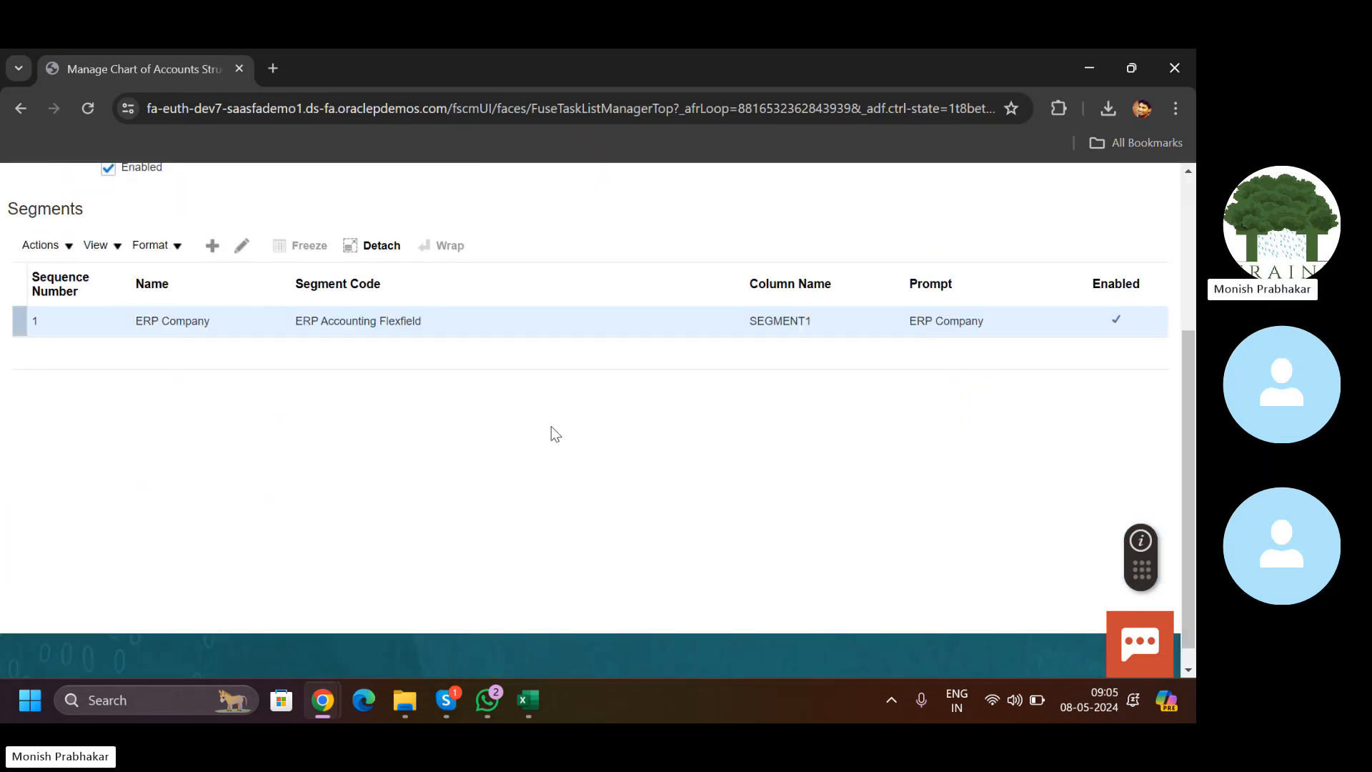
click(241, 246)
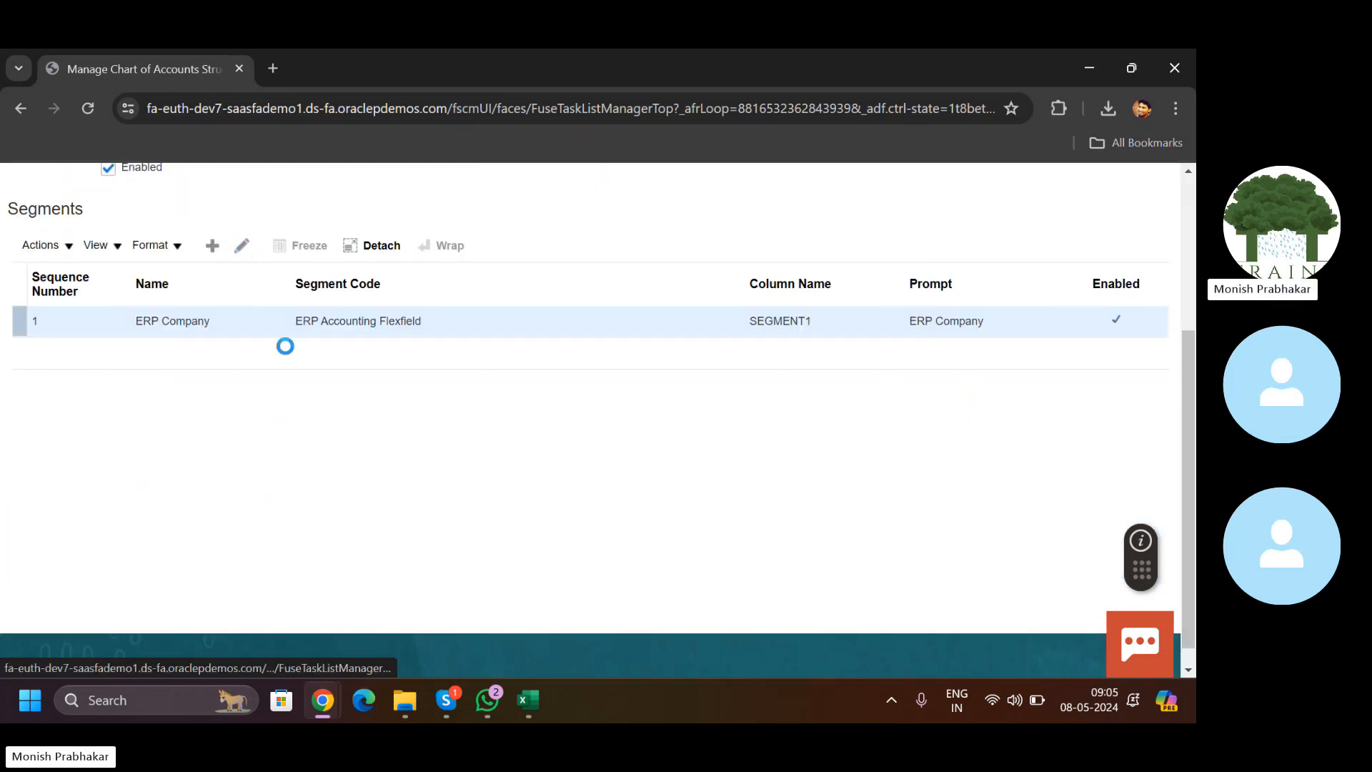
drag(1180, 278, 1191, 183)
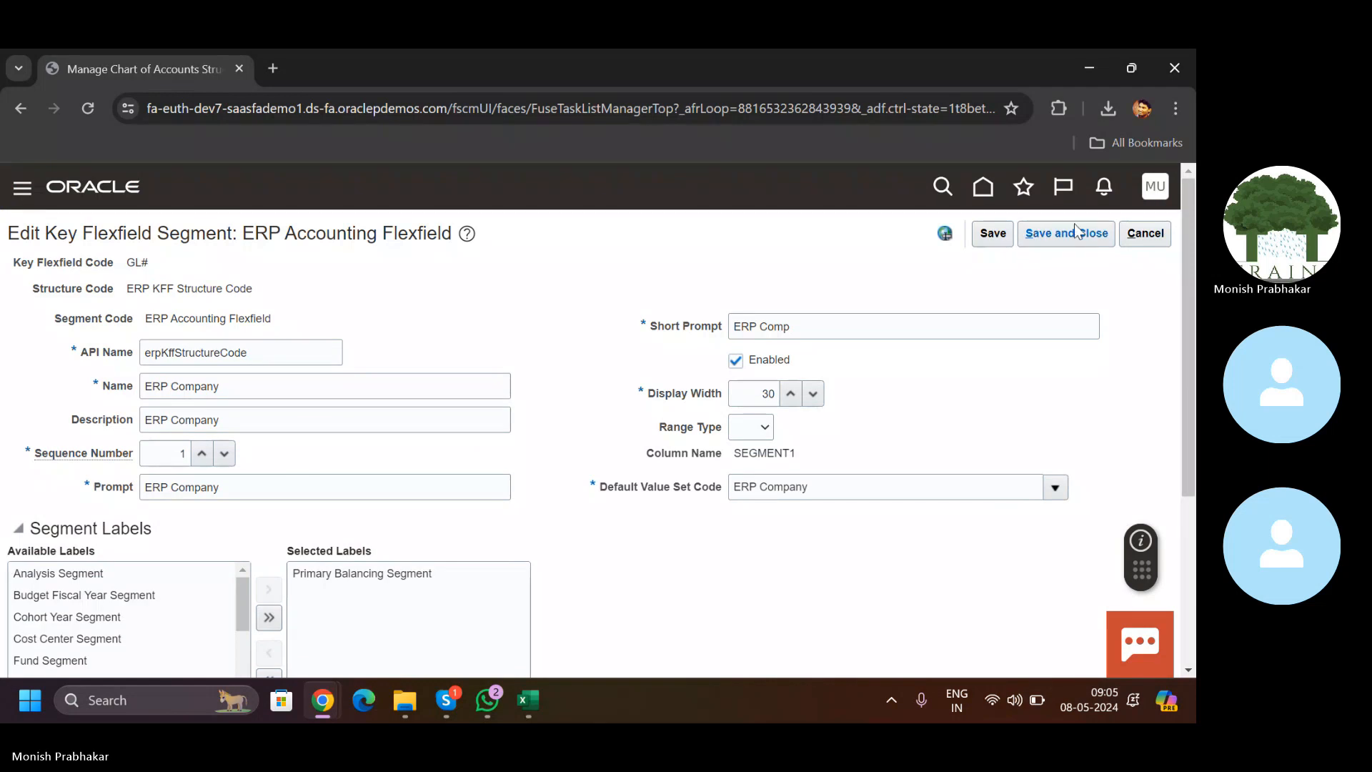
click(1076, 230)
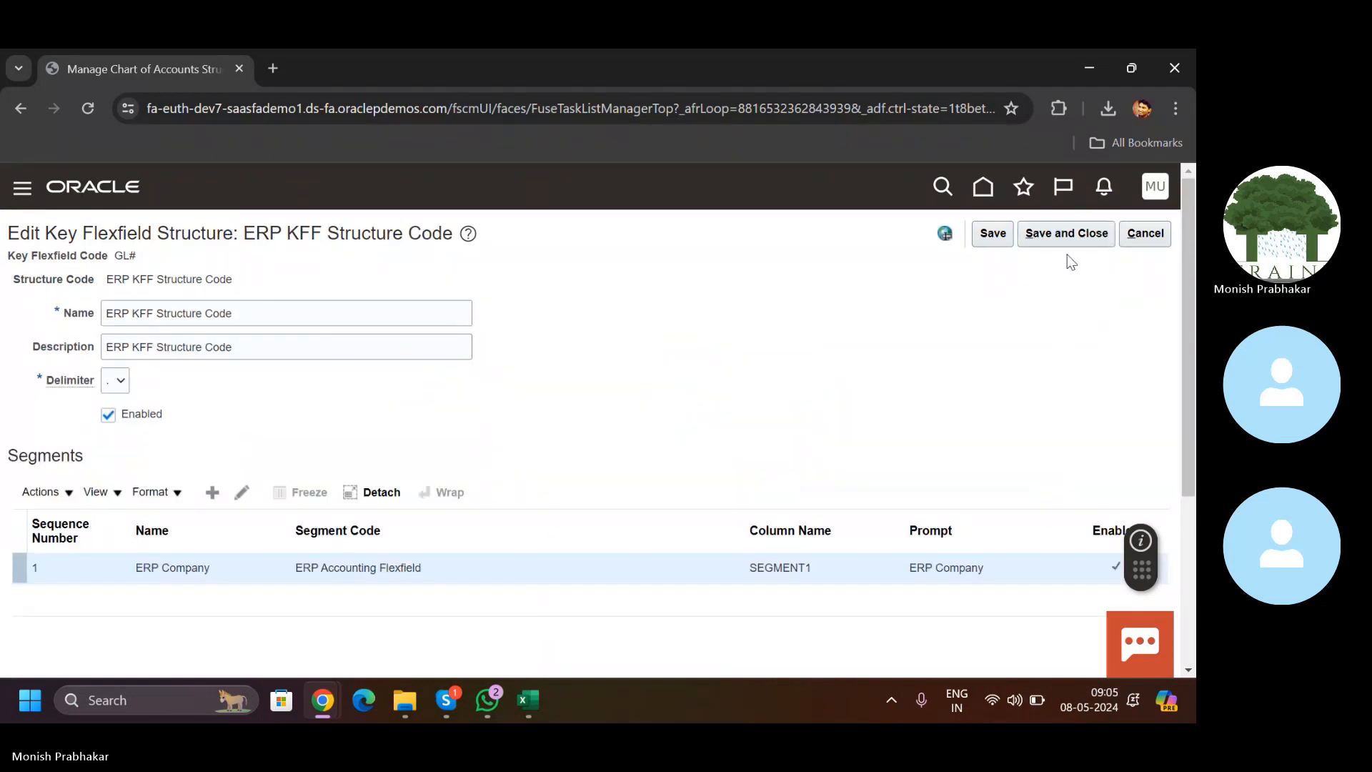
click(1060, 236)
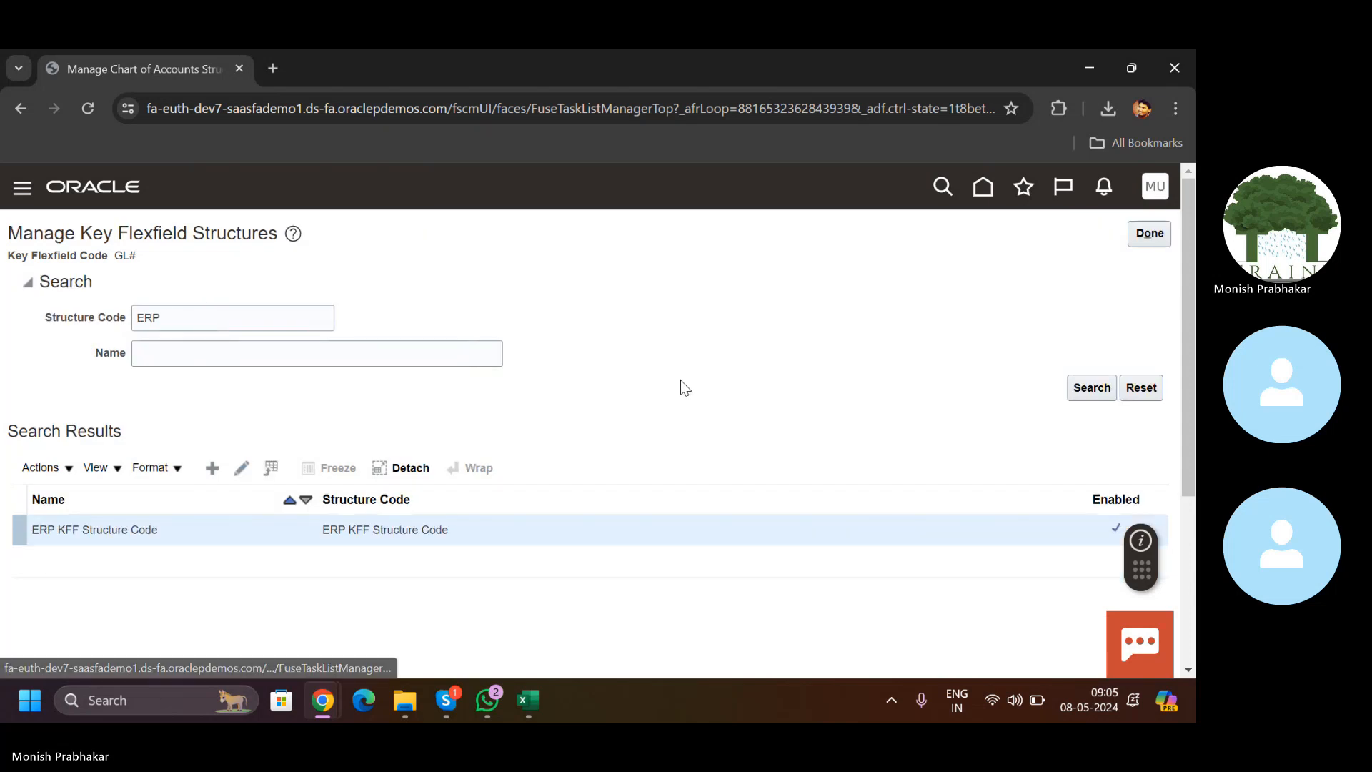
Step: Open the GL# Accounting Flexfield structure instances and search for instance code ERP
click(1144, 233)
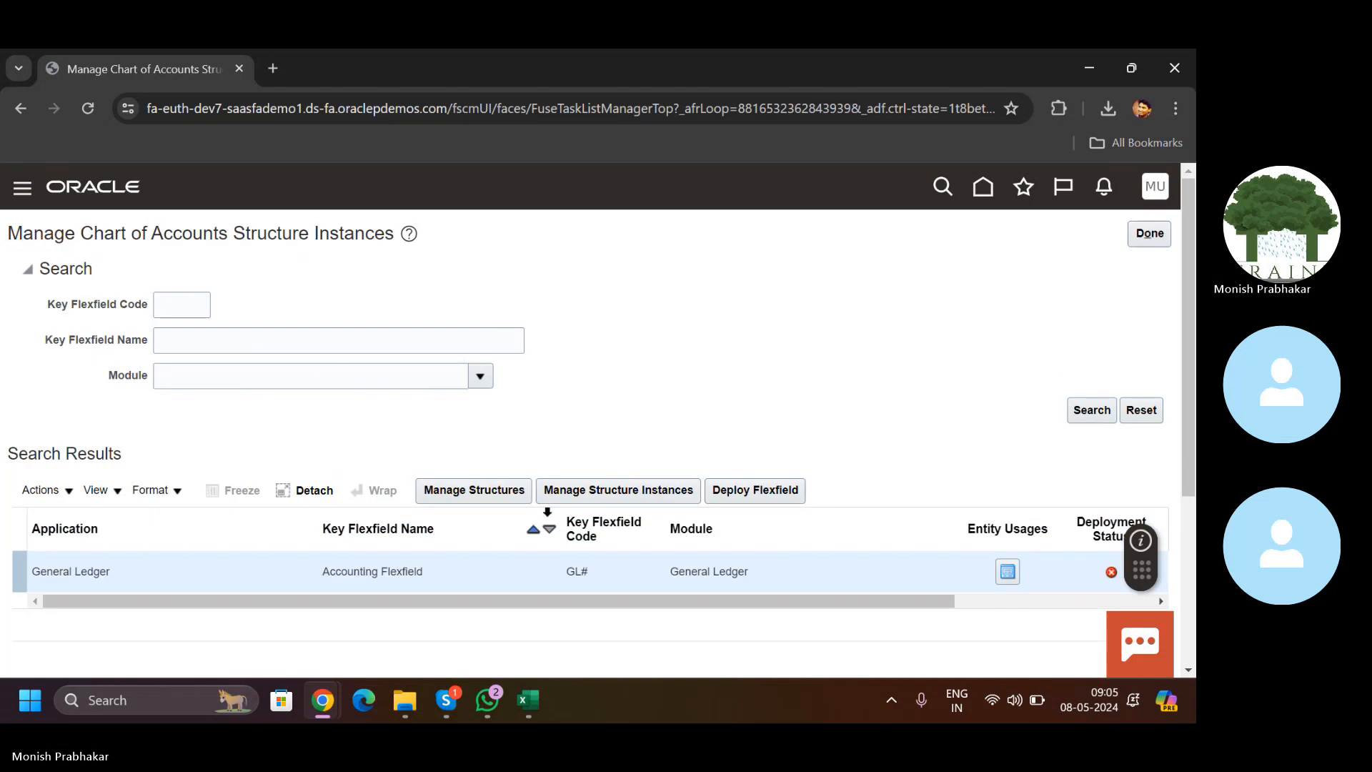
click(620, 492)
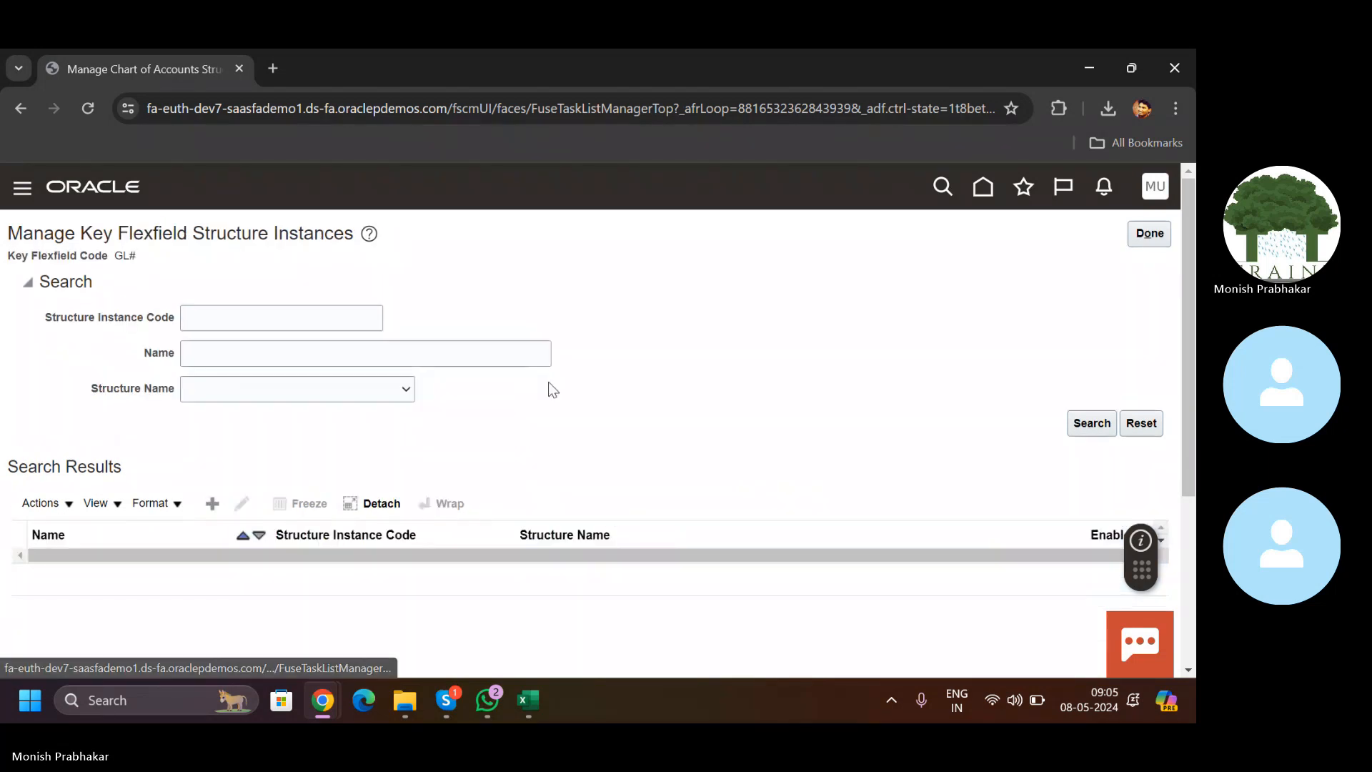
click(218, 315)
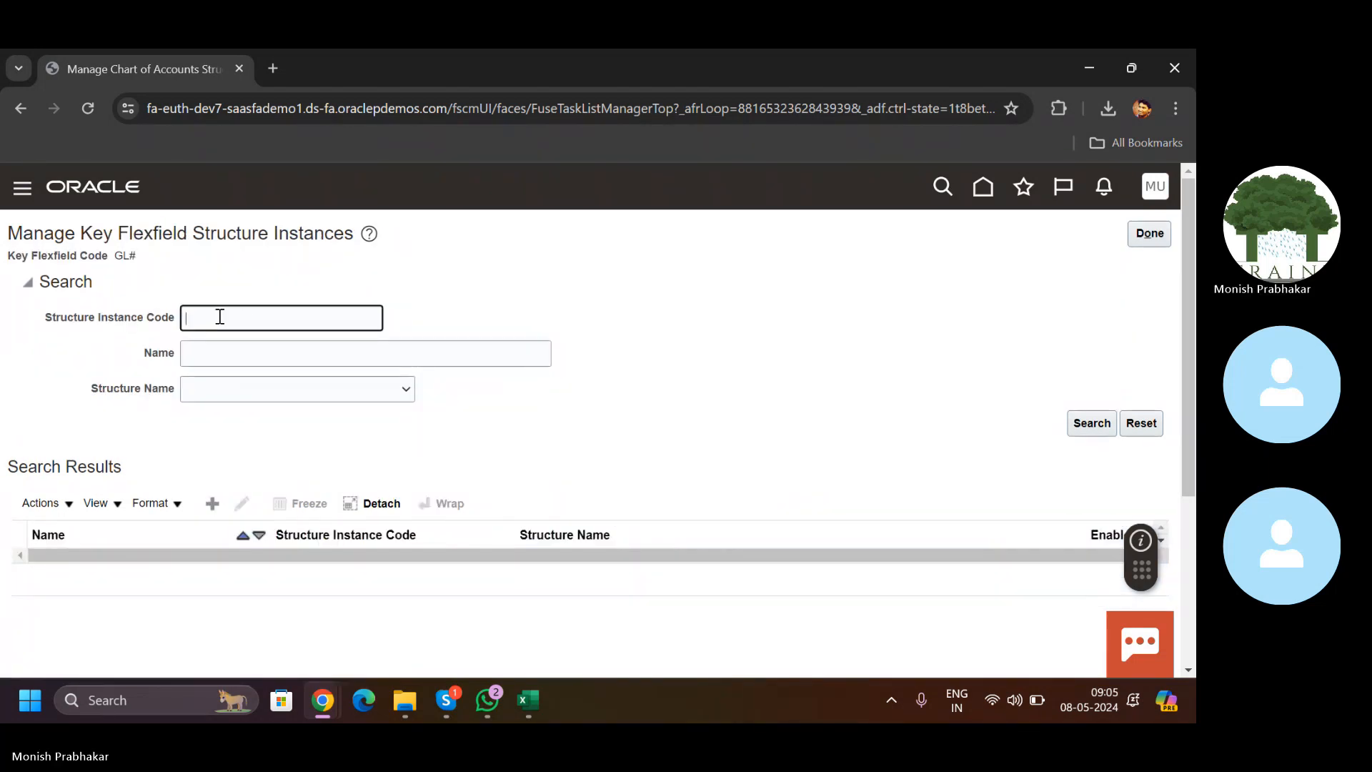
text(ERP)
click(1100, 431)
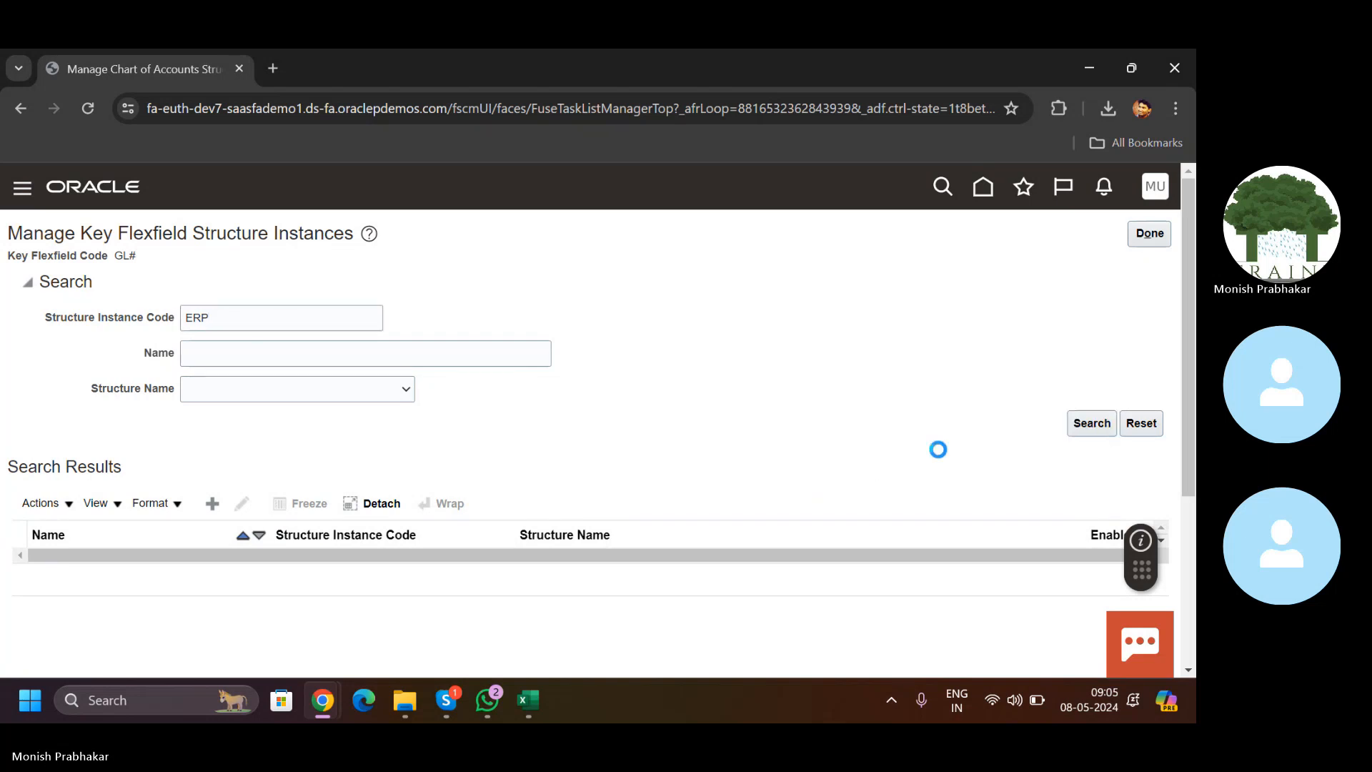
Step: Find structure code ERP and save the ERP KFF Structure Code structure as disabled
click(1159, 241)
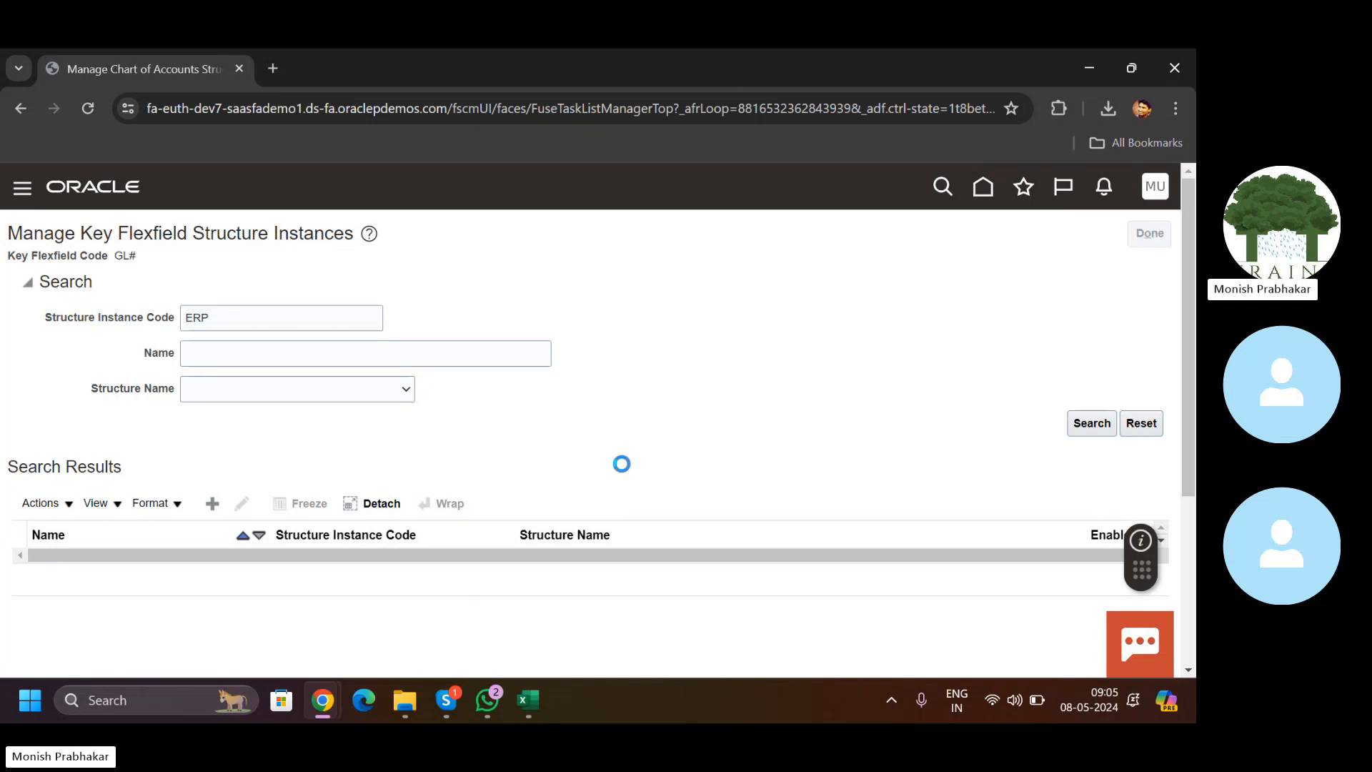
click(489, 502)
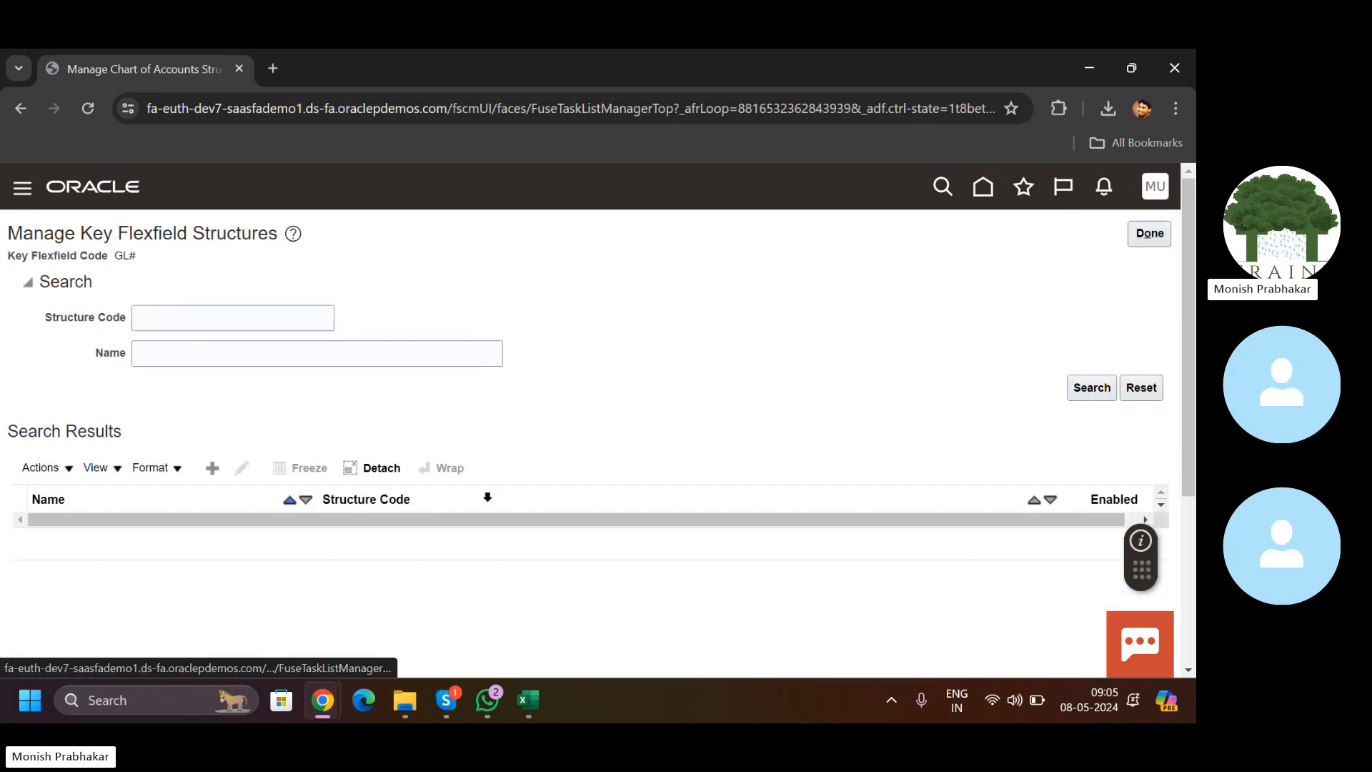
click(167, 323)
text(E)
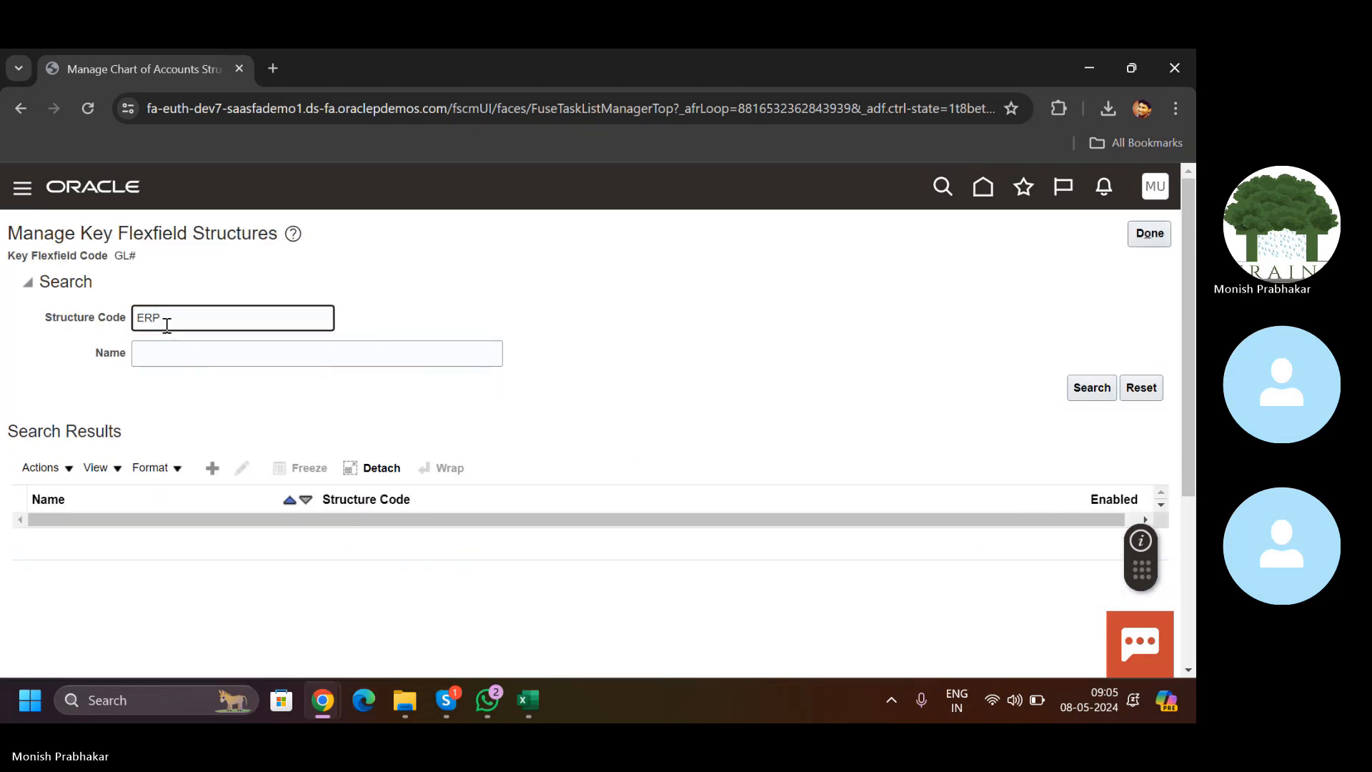
text(RP)
key(Return)
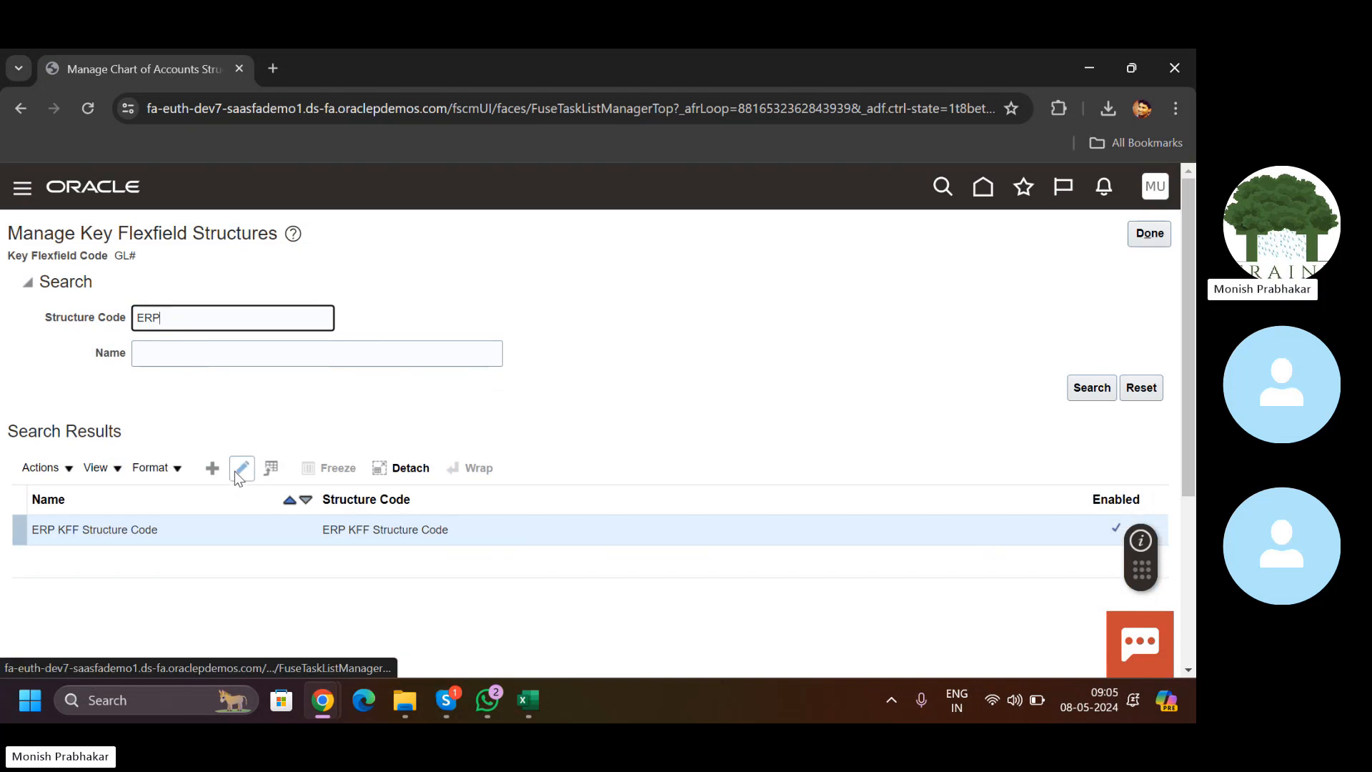
click(241, 469)
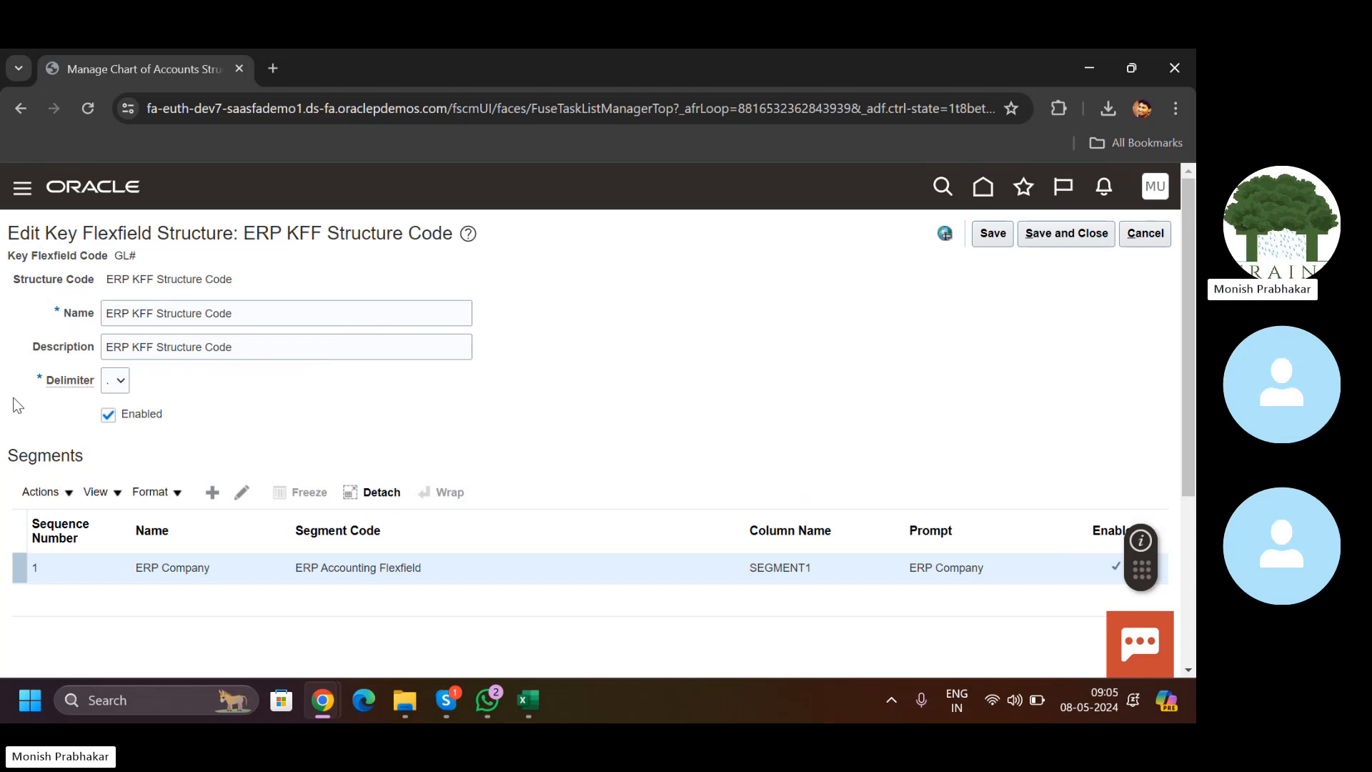
click(108, 416)
click(1055, 240)
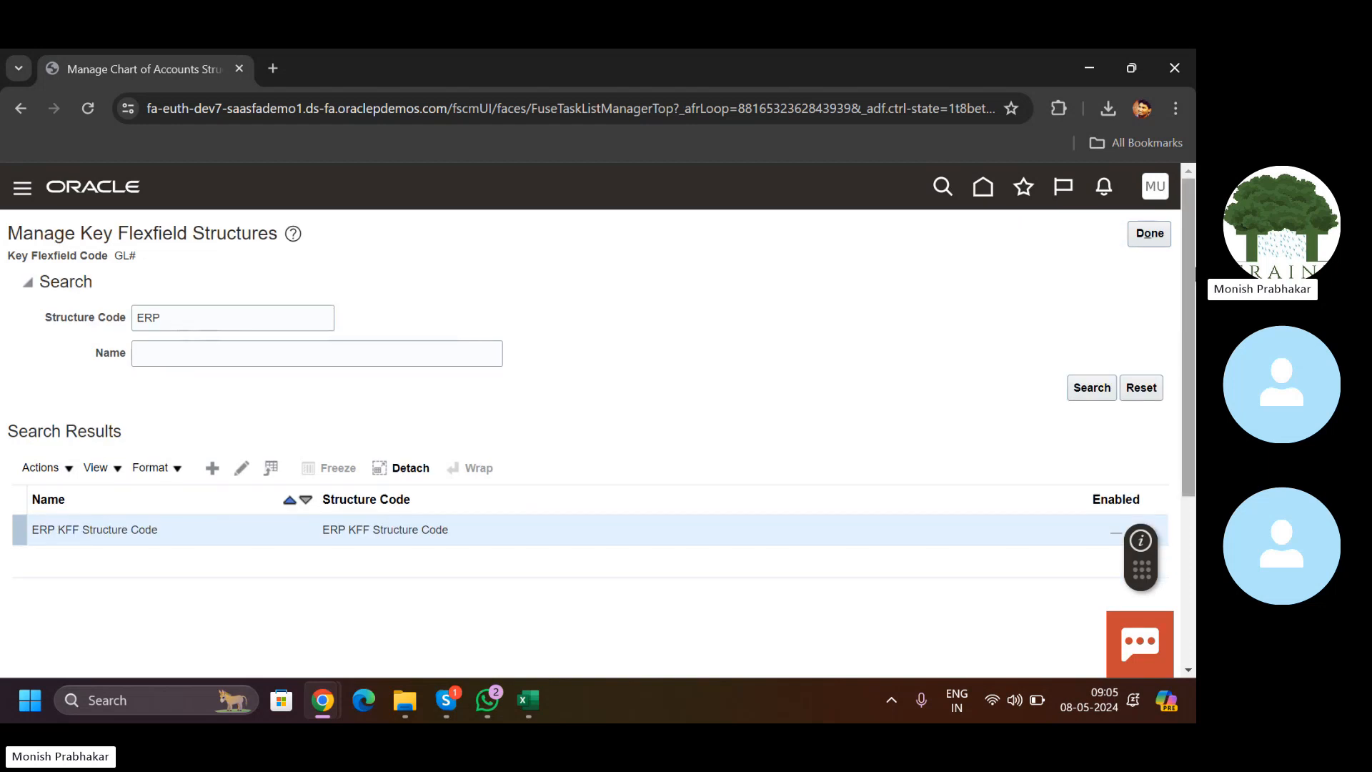
click(1149, 235)
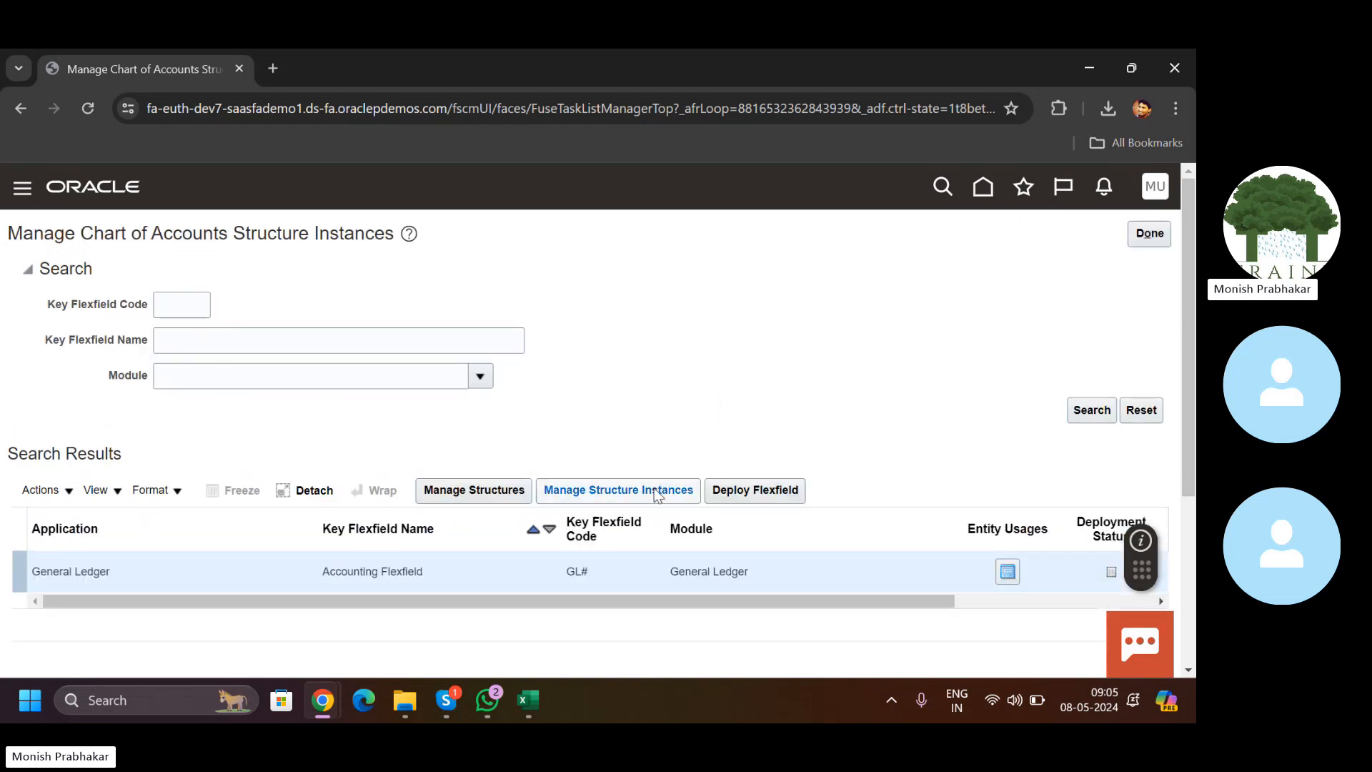
Step: Deploy the GL# flexfield and review the validation error about the missing GL_ACCOUNT label
click(749, 491)
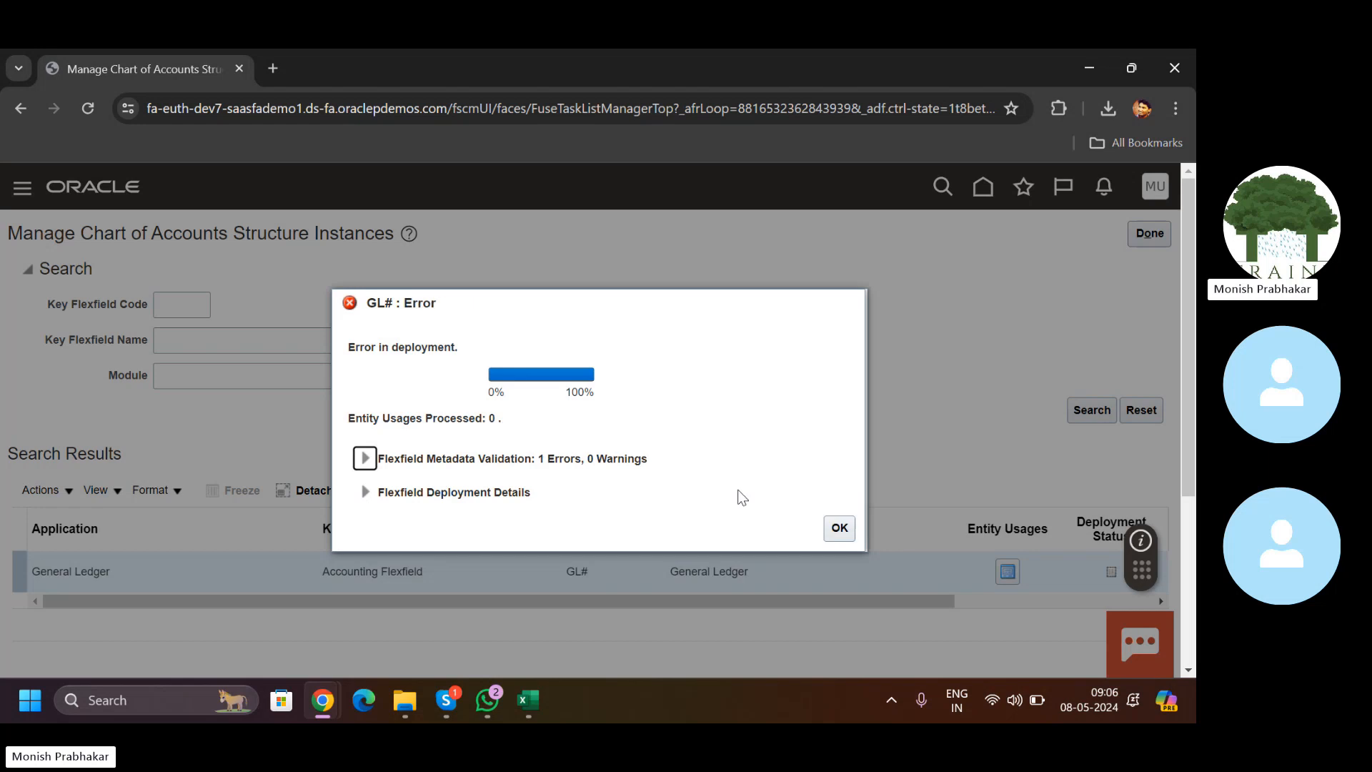
click(365, 458)
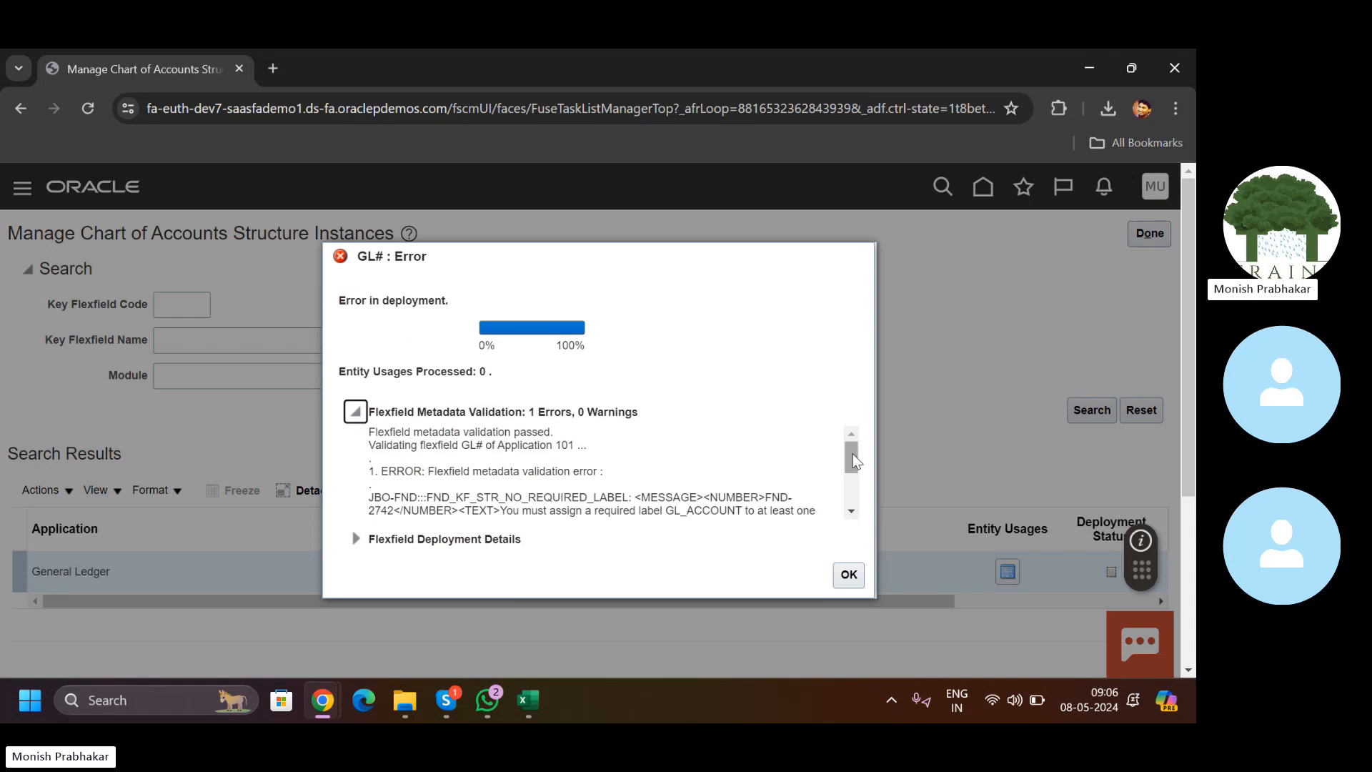
click(852, 512)
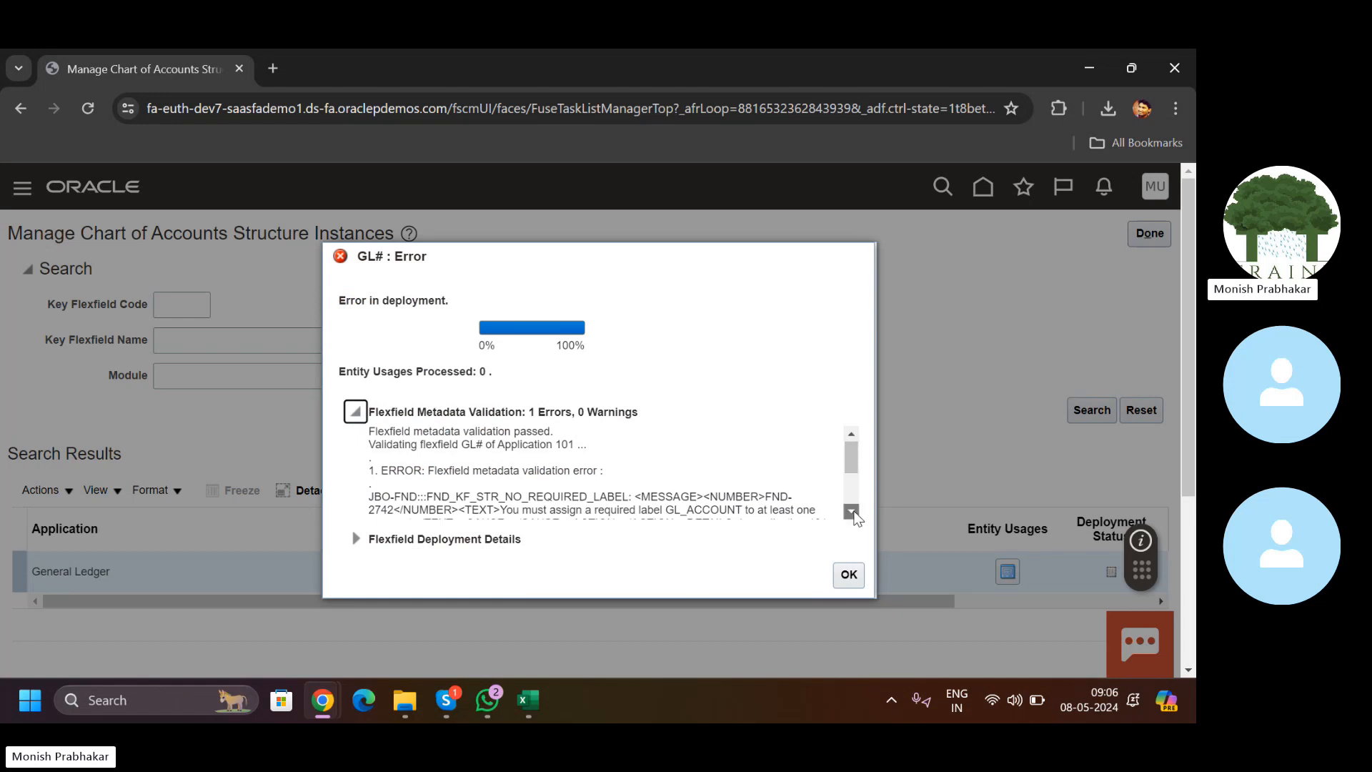
click(852, 512)
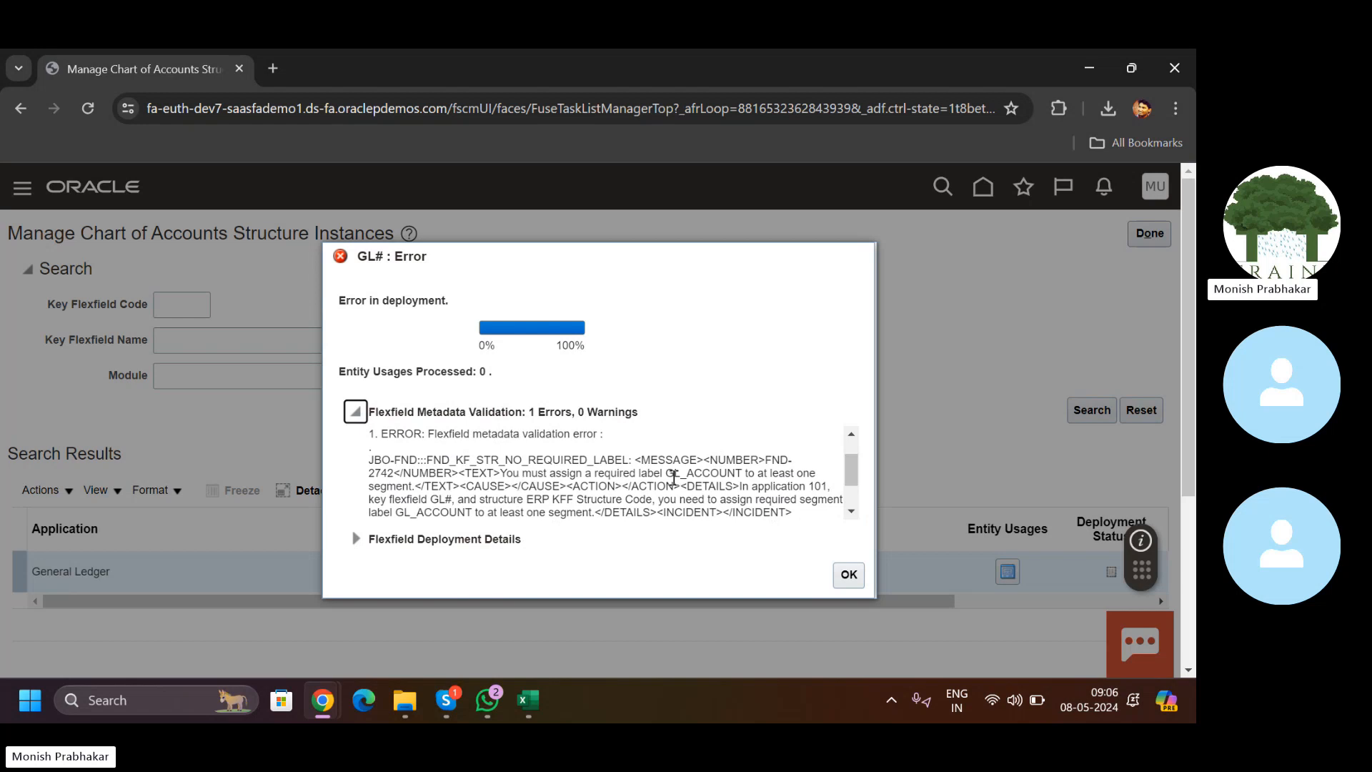
click(852, 512)
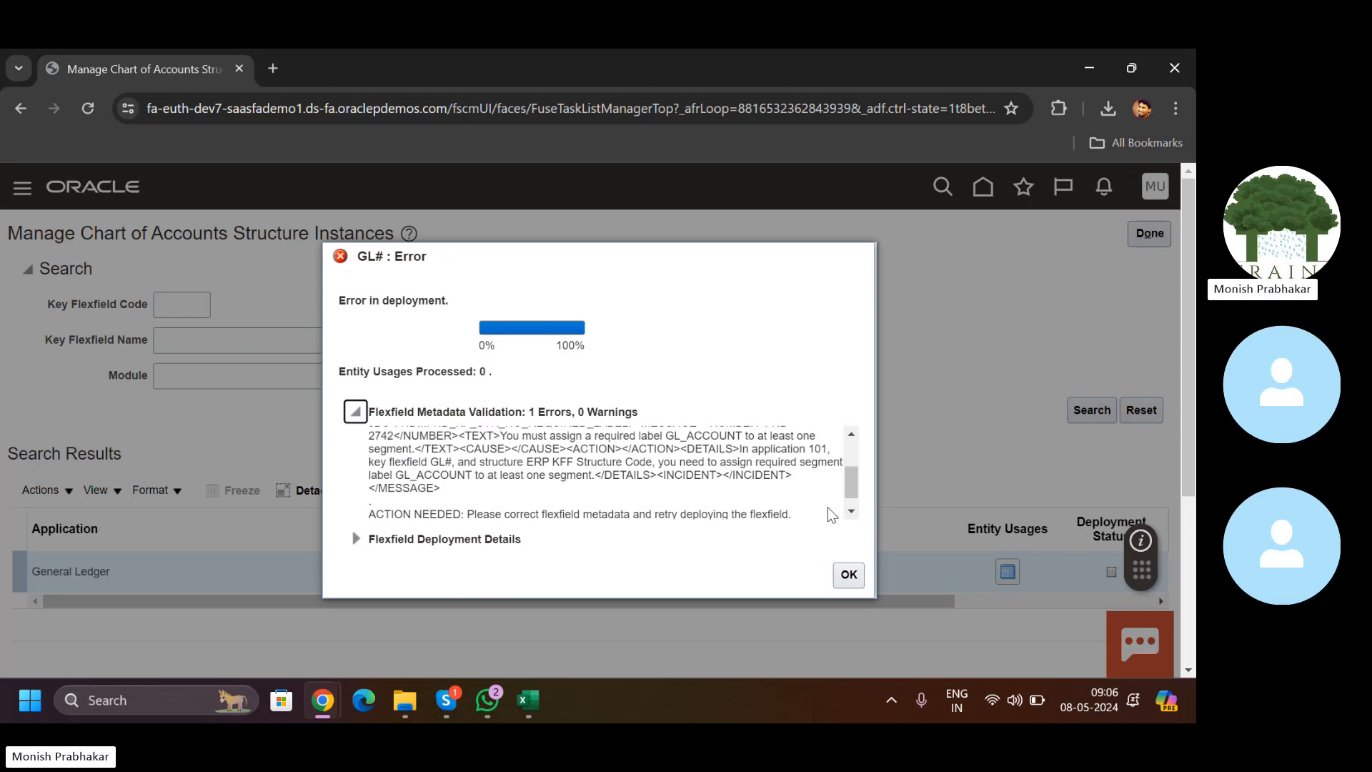
drag(528, 461, 652, 462)
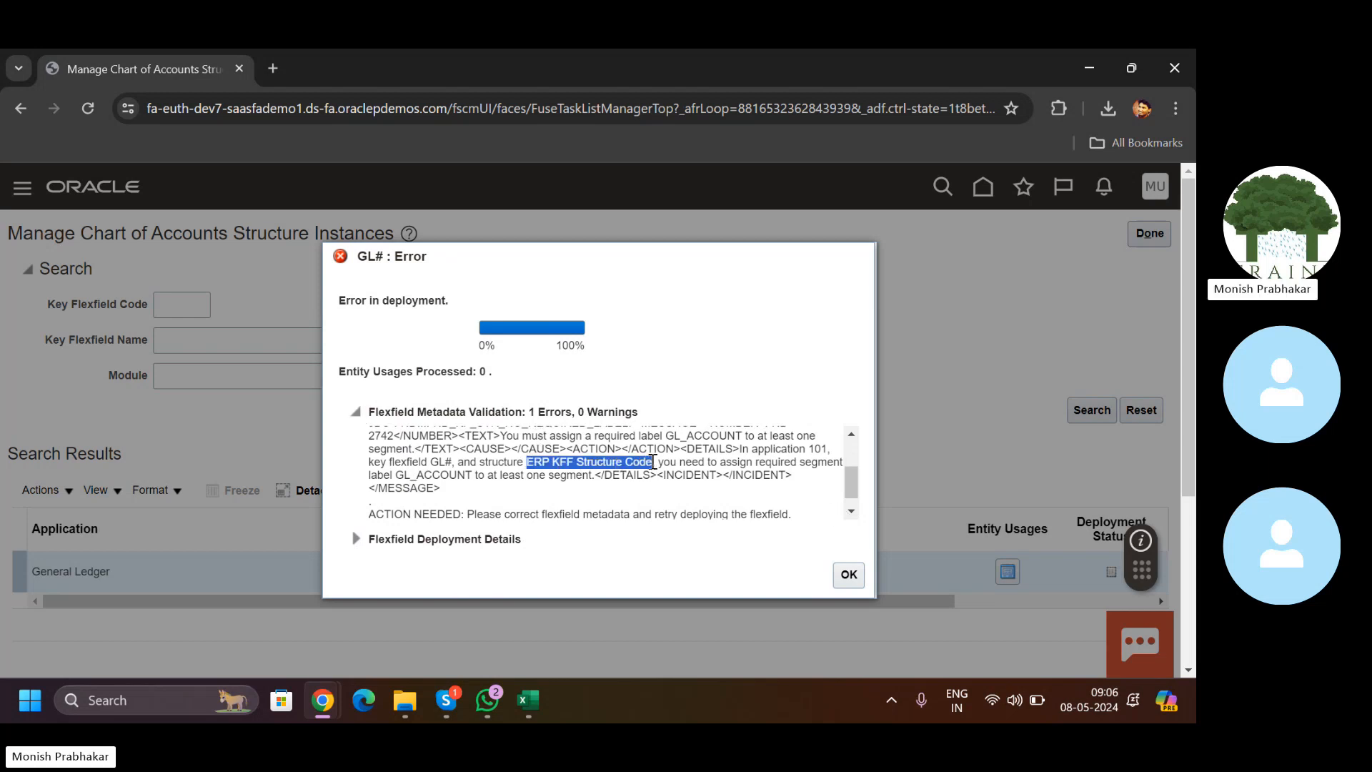
click(852, 512)
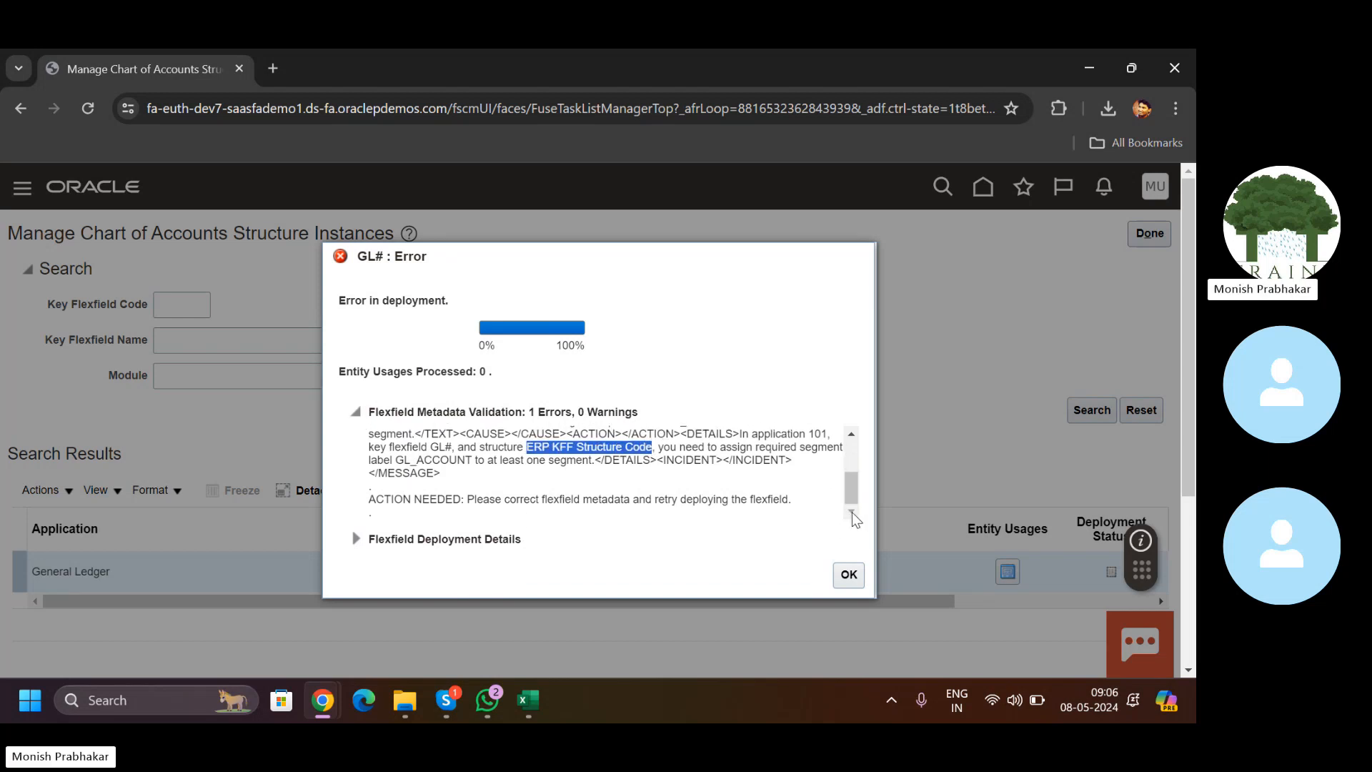
drag(854, 504, 856, 476)
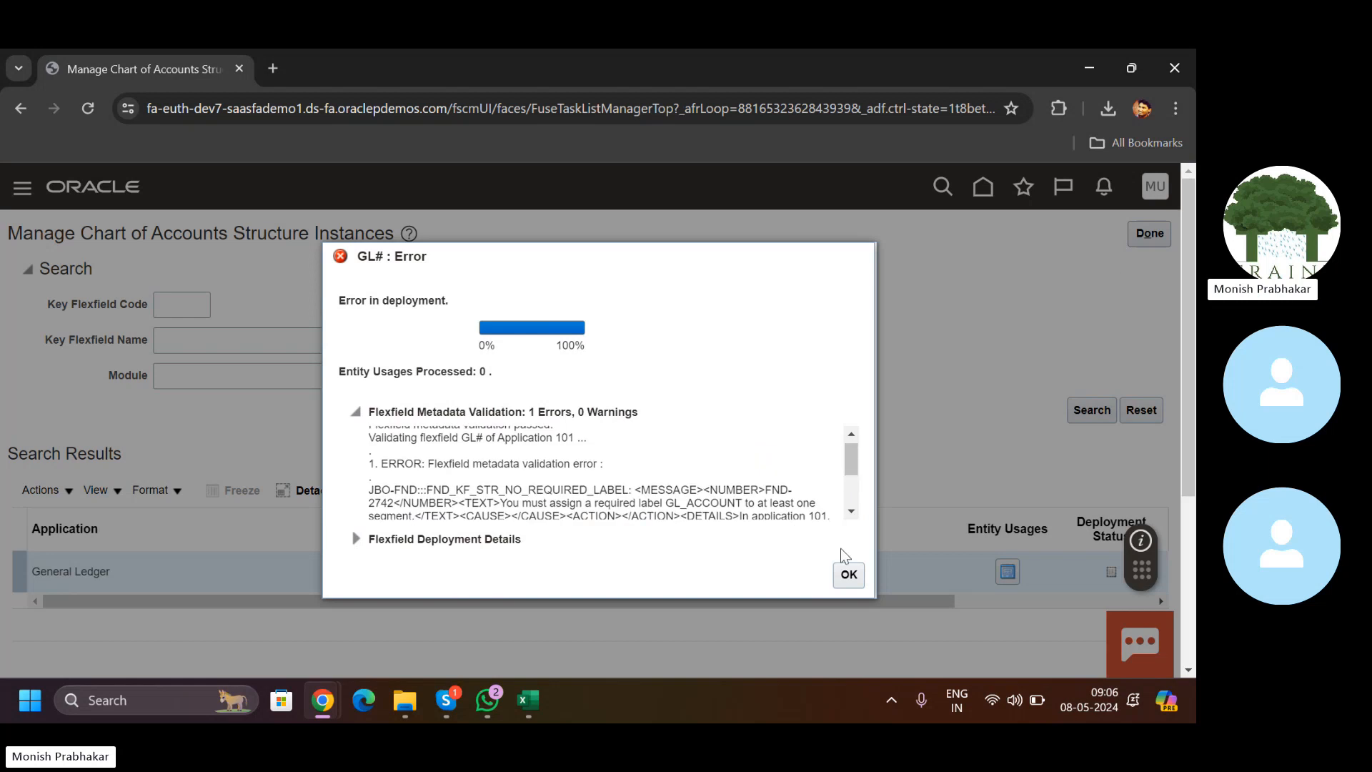
click(849, 574)
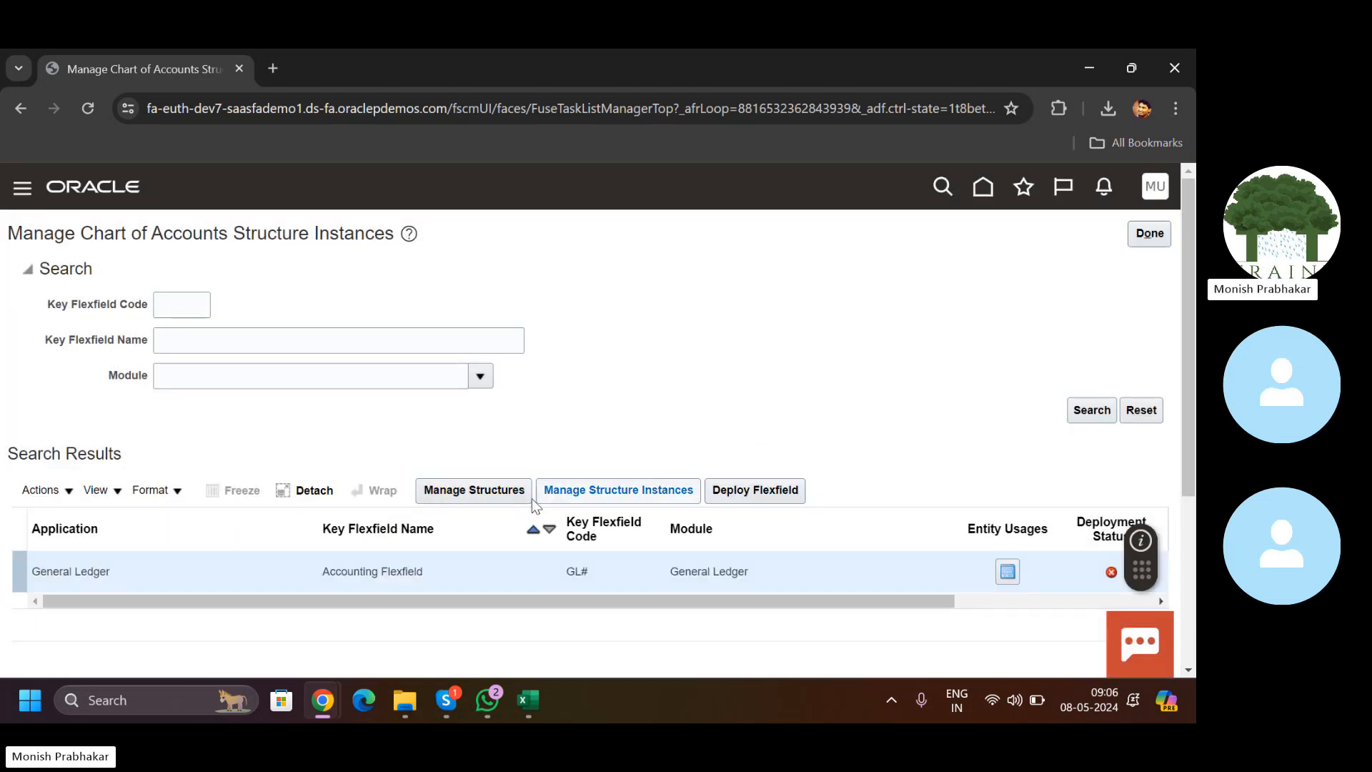
Step: Reopen ERP KFF Structure Code, resave its existing segment, and start adding a new segment
click(462, 484)
click(1080, 387)
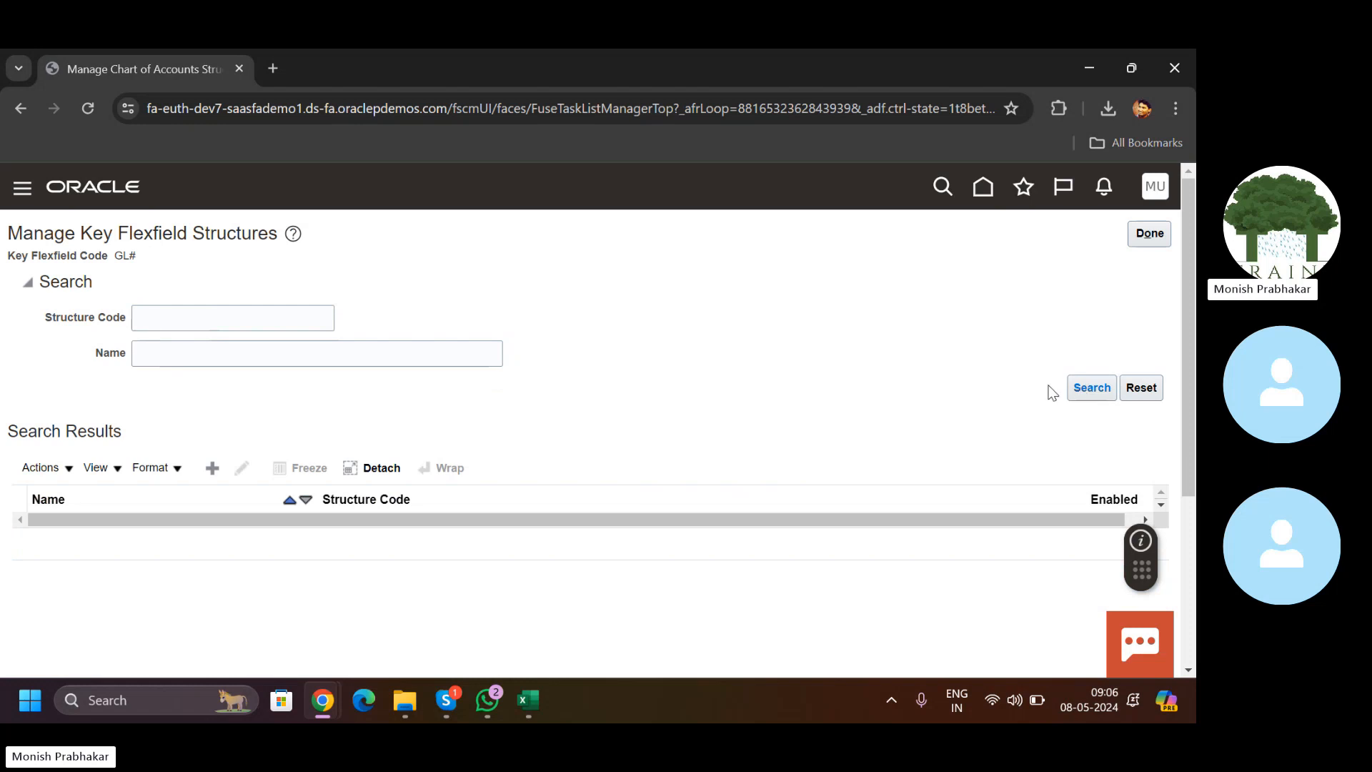
click(246, 321)
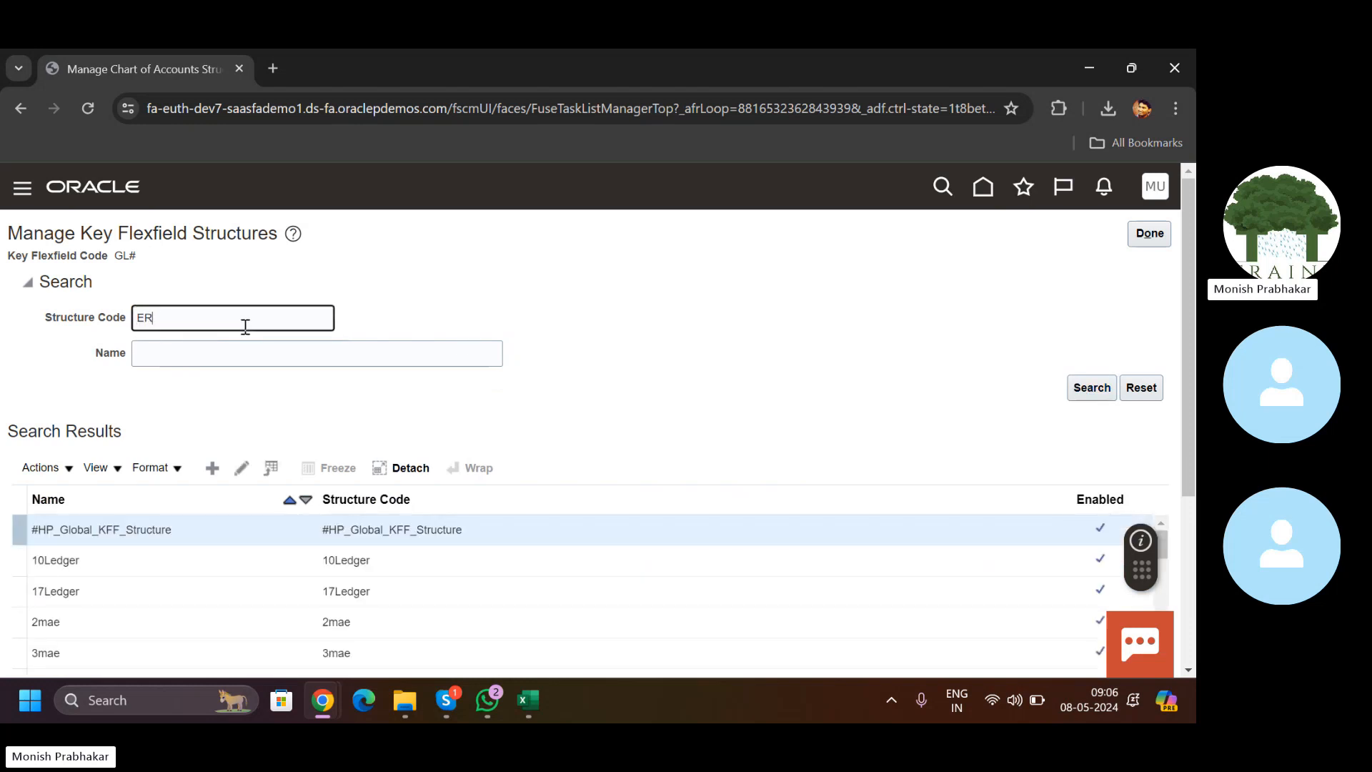
key(Return)
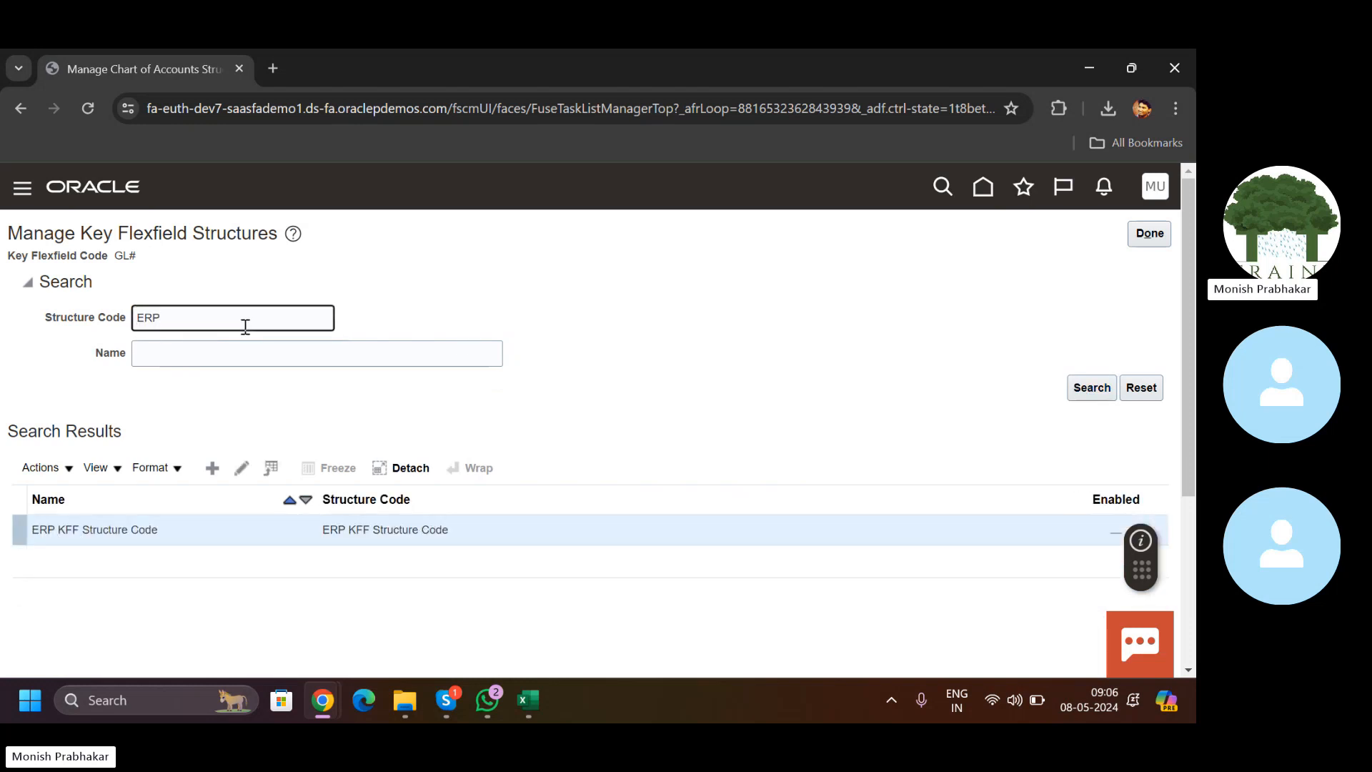
click(241, 468)
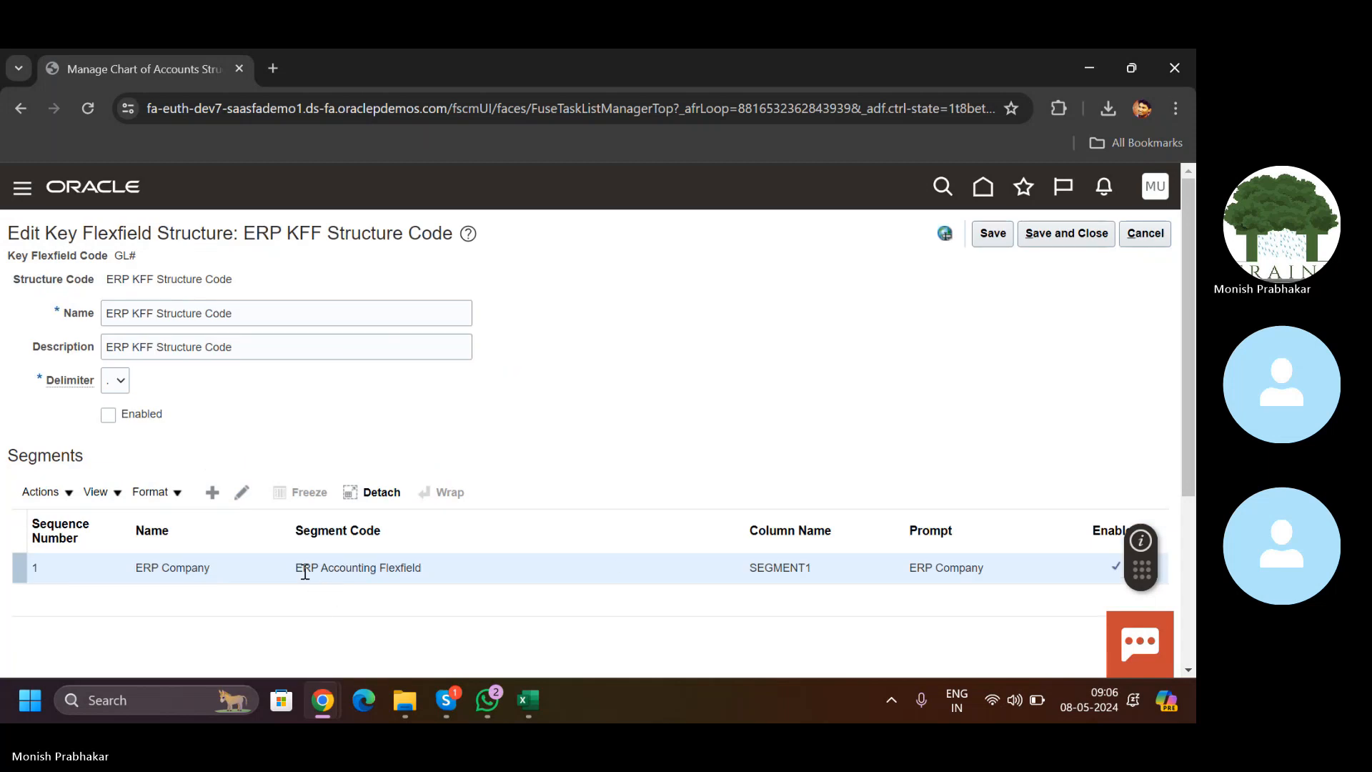
click(239, 496)
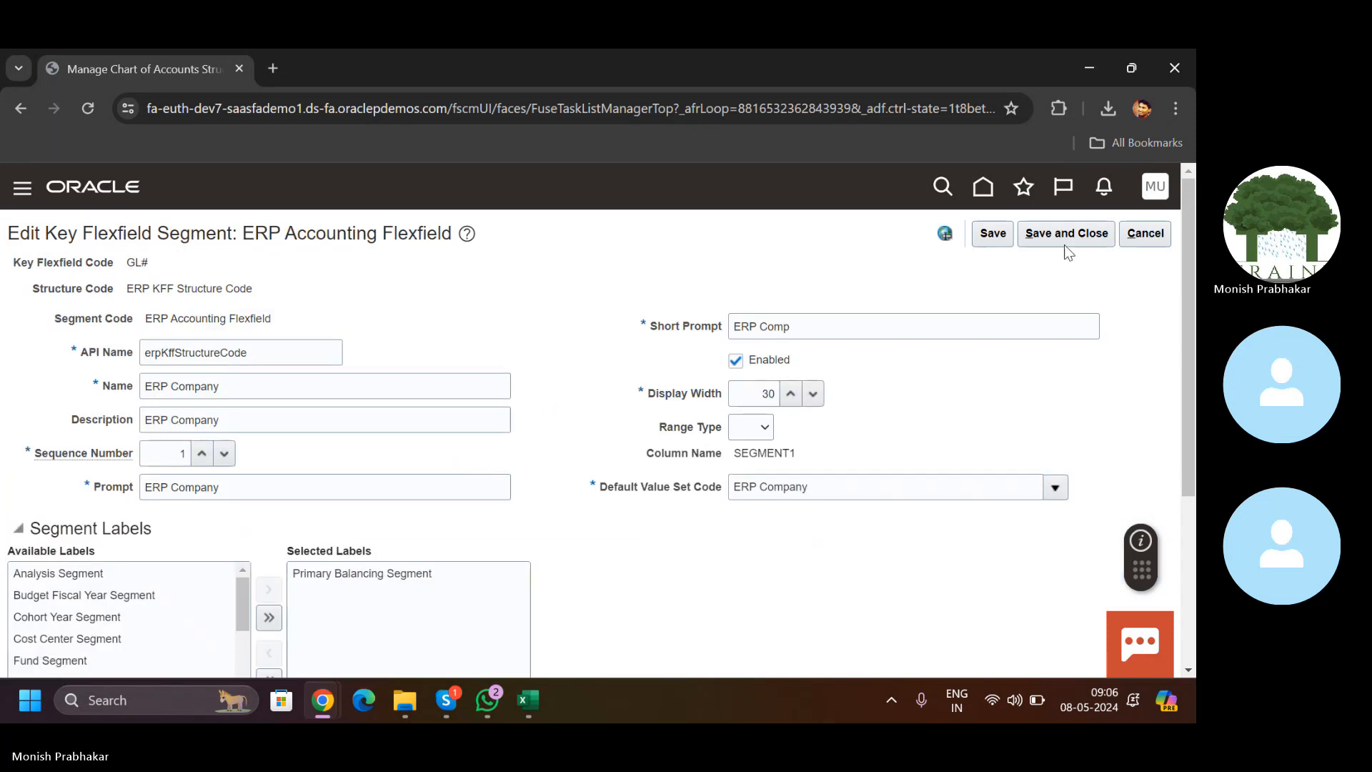
click(1066, 245)
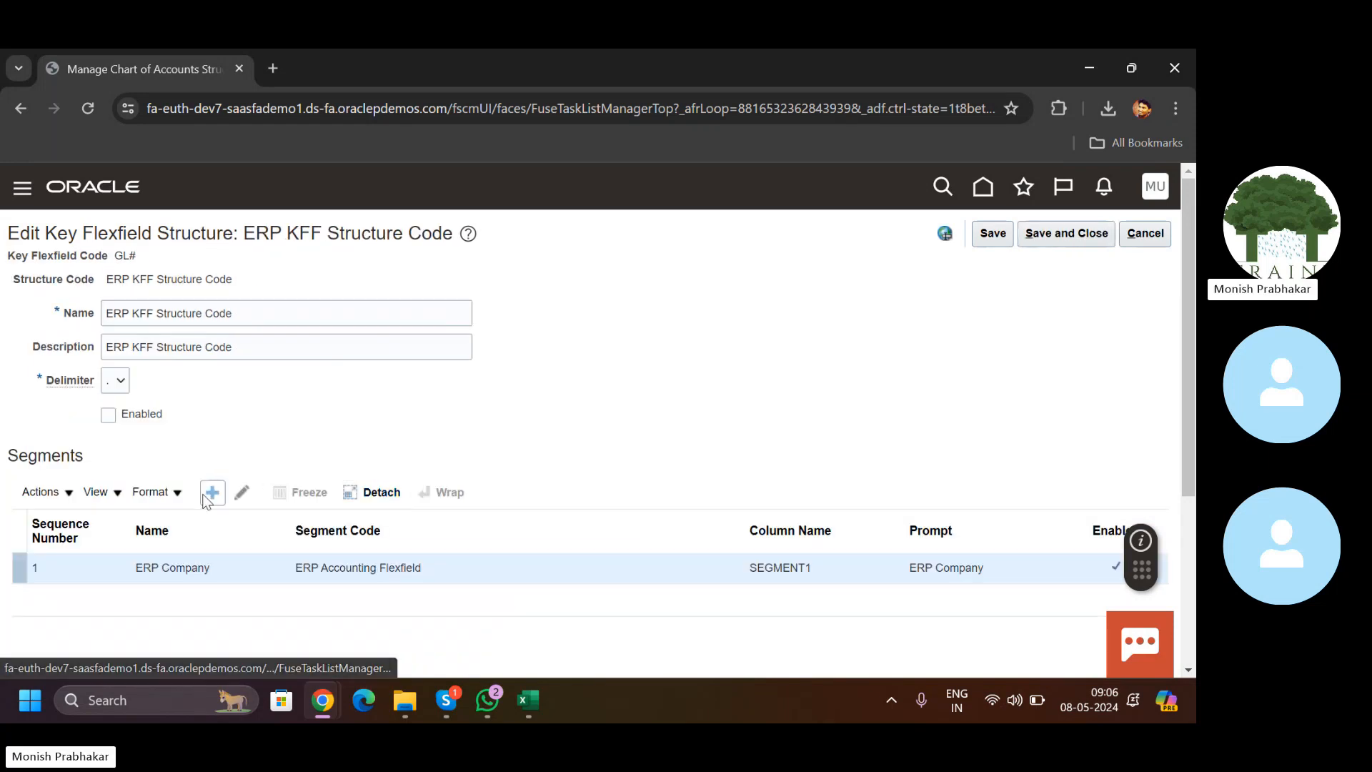
click(205, 495)
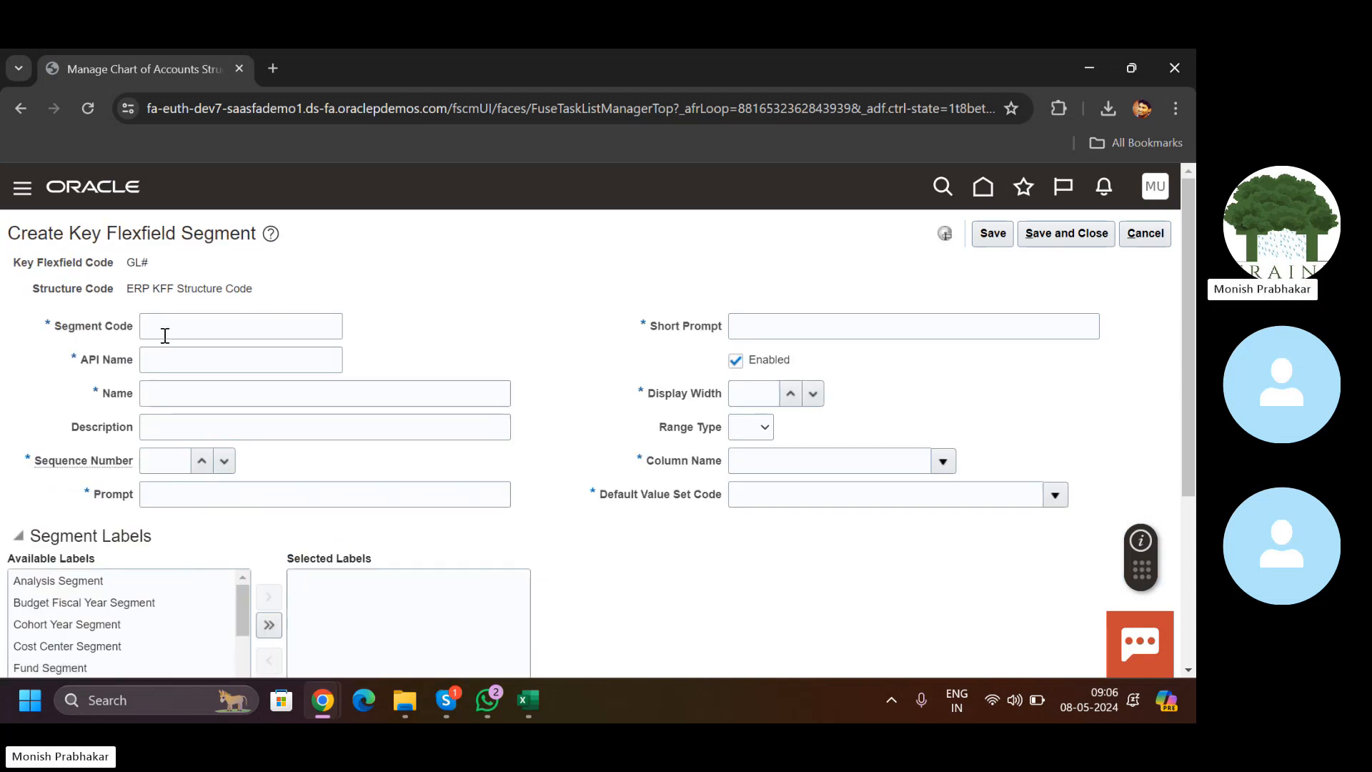
Step: Enter segment code ERP_Account, name ERP Account, description ERP and sequence number 2
click(165, 333)
text(ERP_A)
key(Caps_Lock)
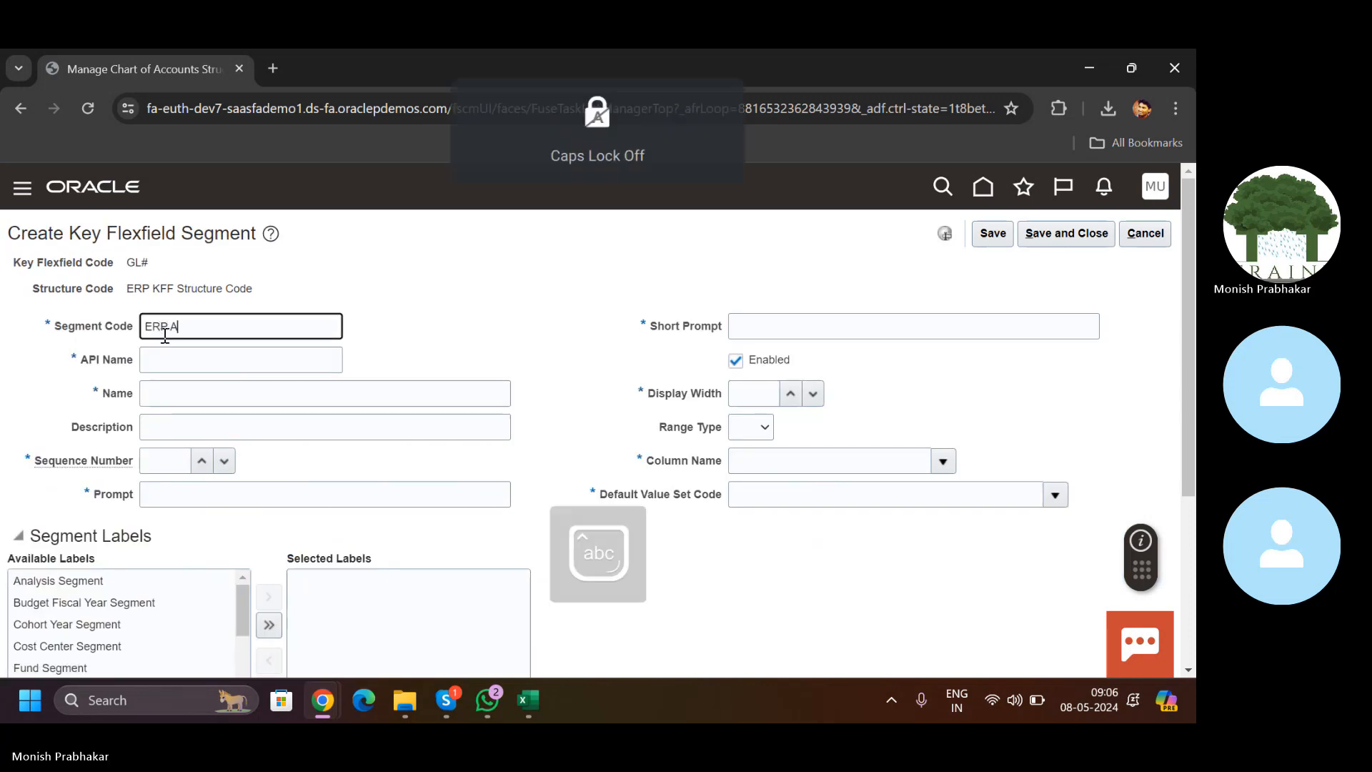
text(ccount)
key(Tab)
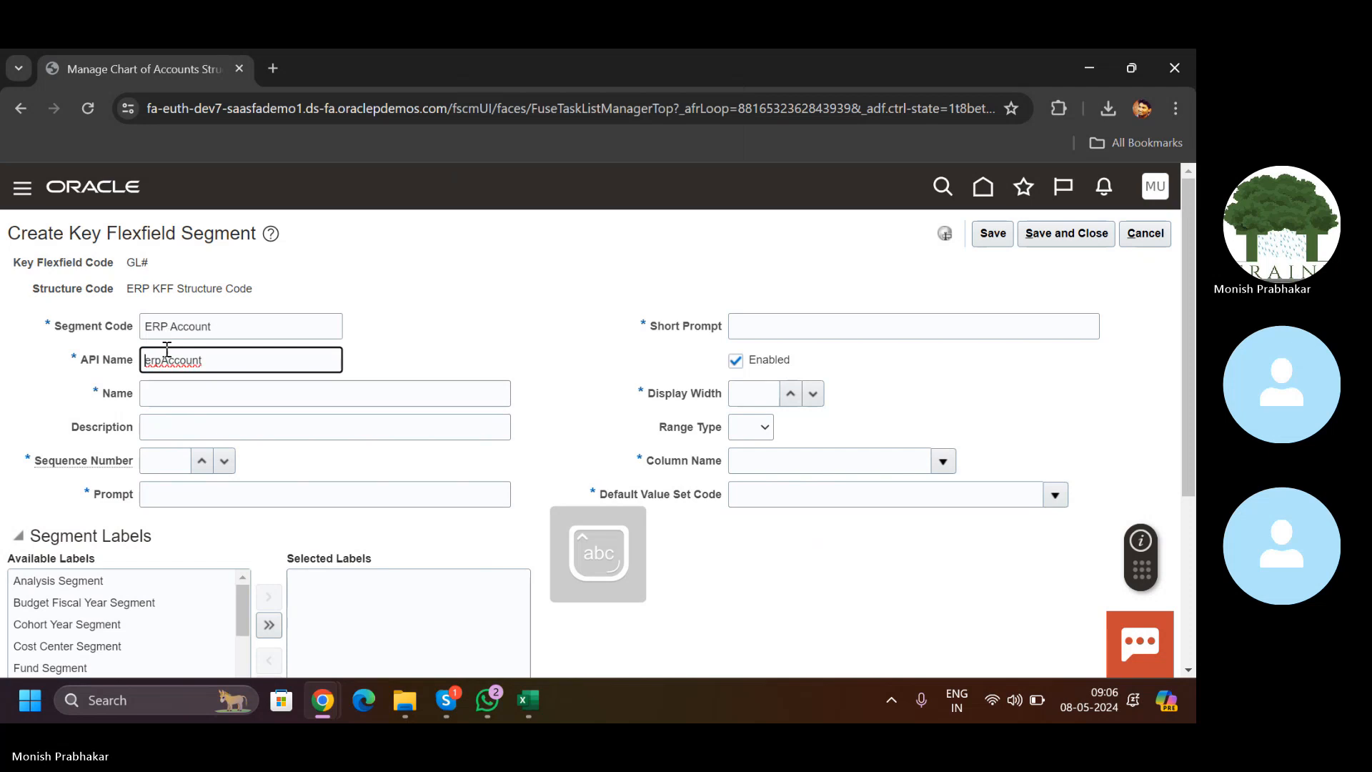
click(151, 390)
key(Caps_Lock)
text(ERP)
key(Caps_Lock)
text(A)
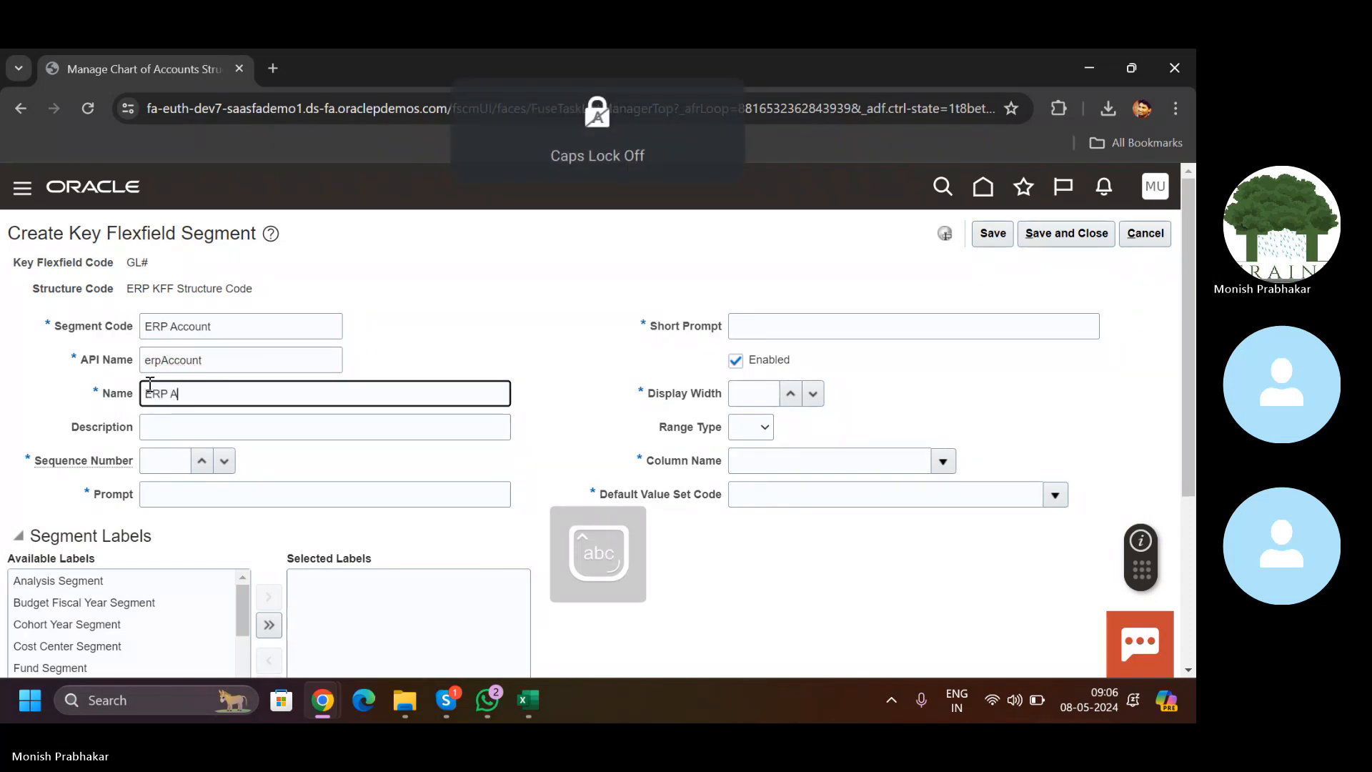
text(ccount)
key(Tab)
key(Caps_Lock)
text(ERP)
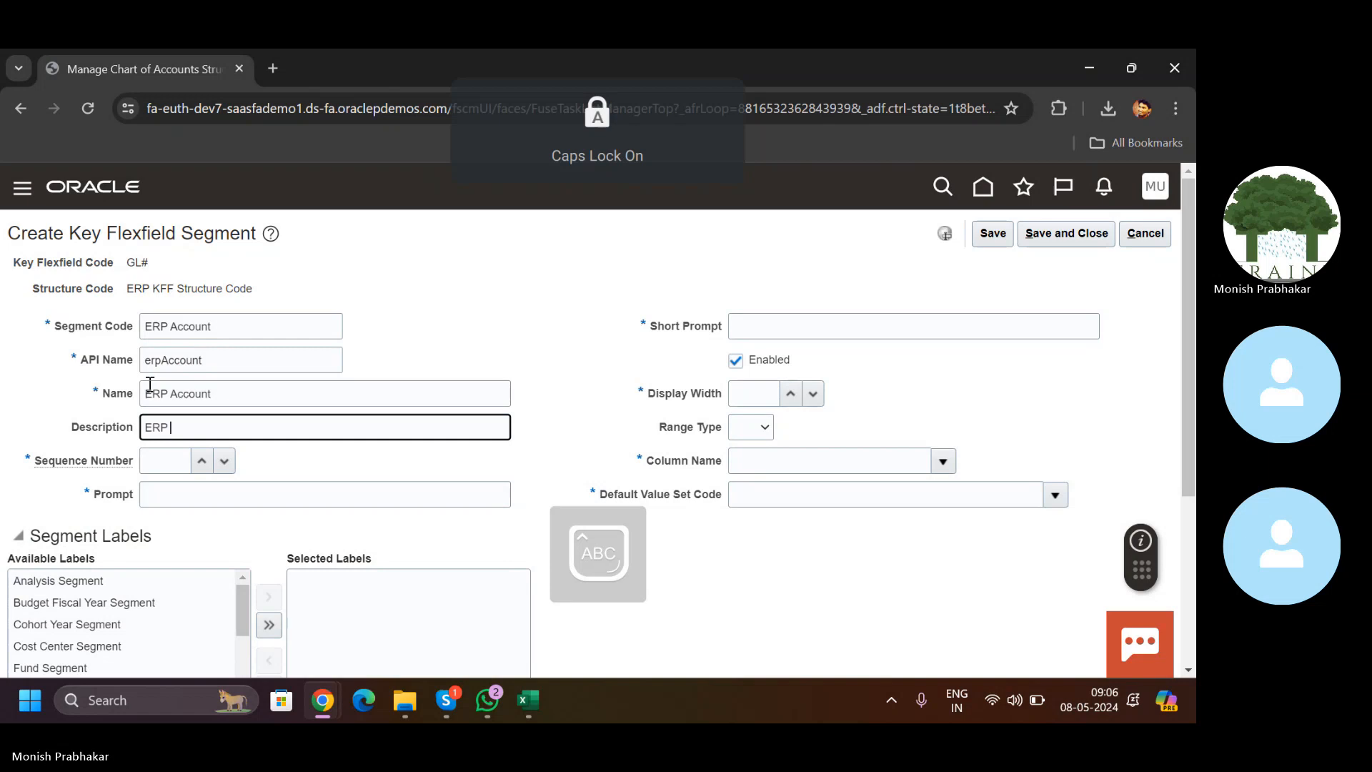
key(Caps_Lock)
text(Account)
key(Tab)
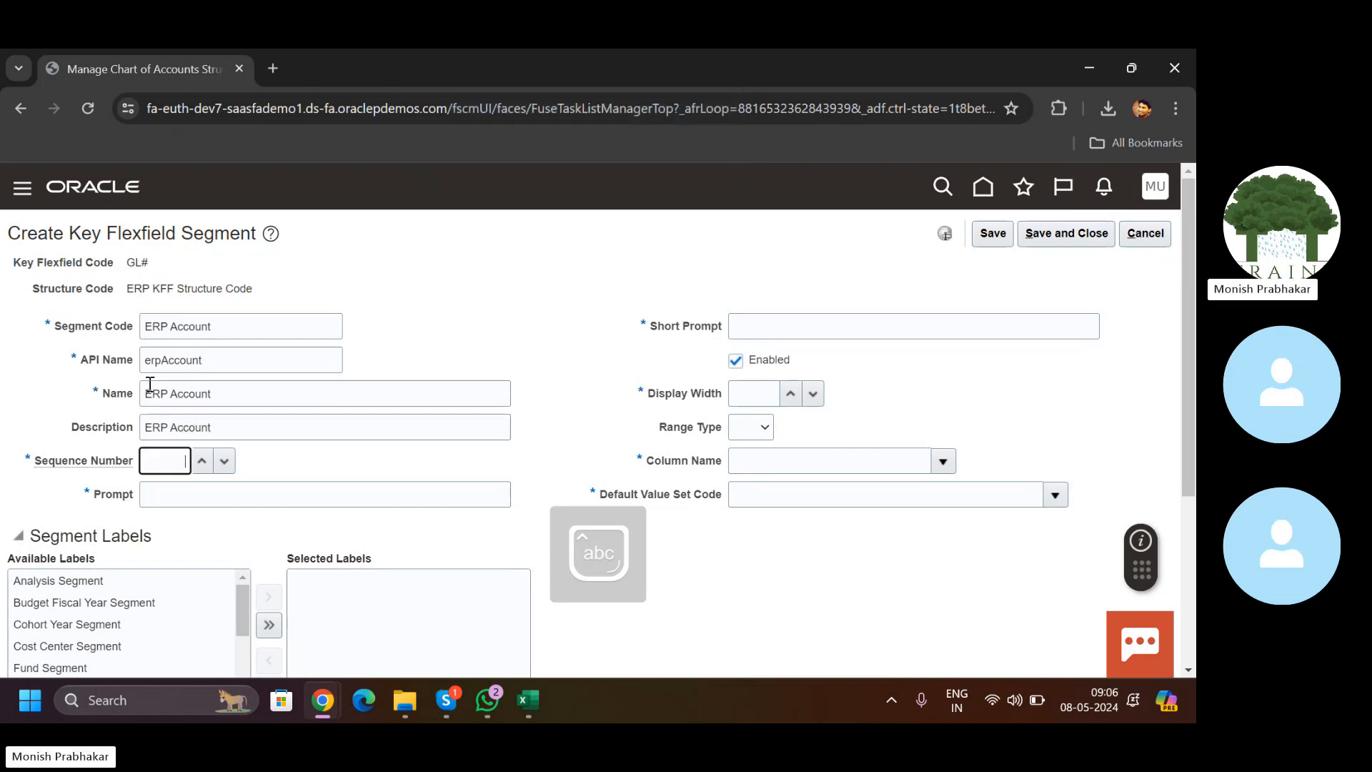
text(2)
key(Tab)
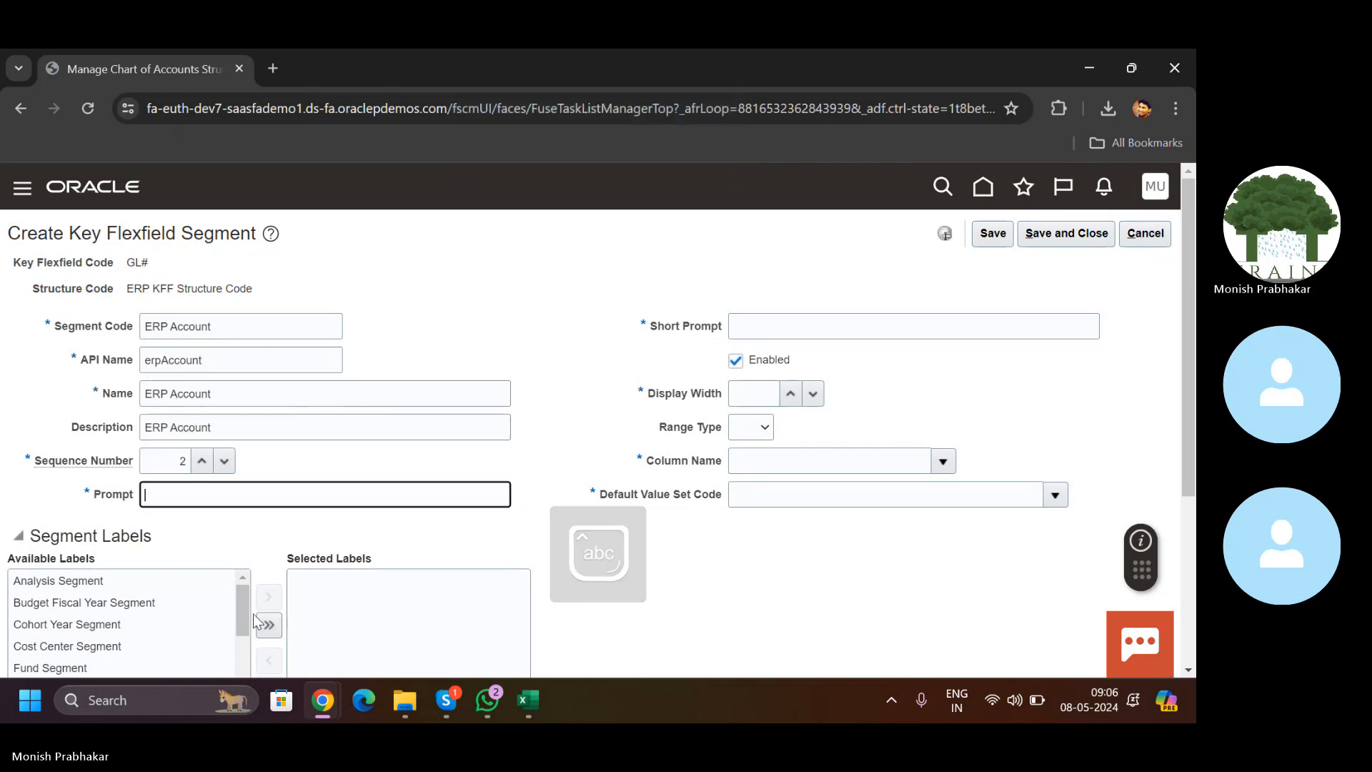
Step: Assign the Natural Account Segment label and set the short prompt to ERP Account
mouse_move(247, 607)
mouse_down()
mouse_move(246, 654)
mouse_move(246, 593)
mouse_up()
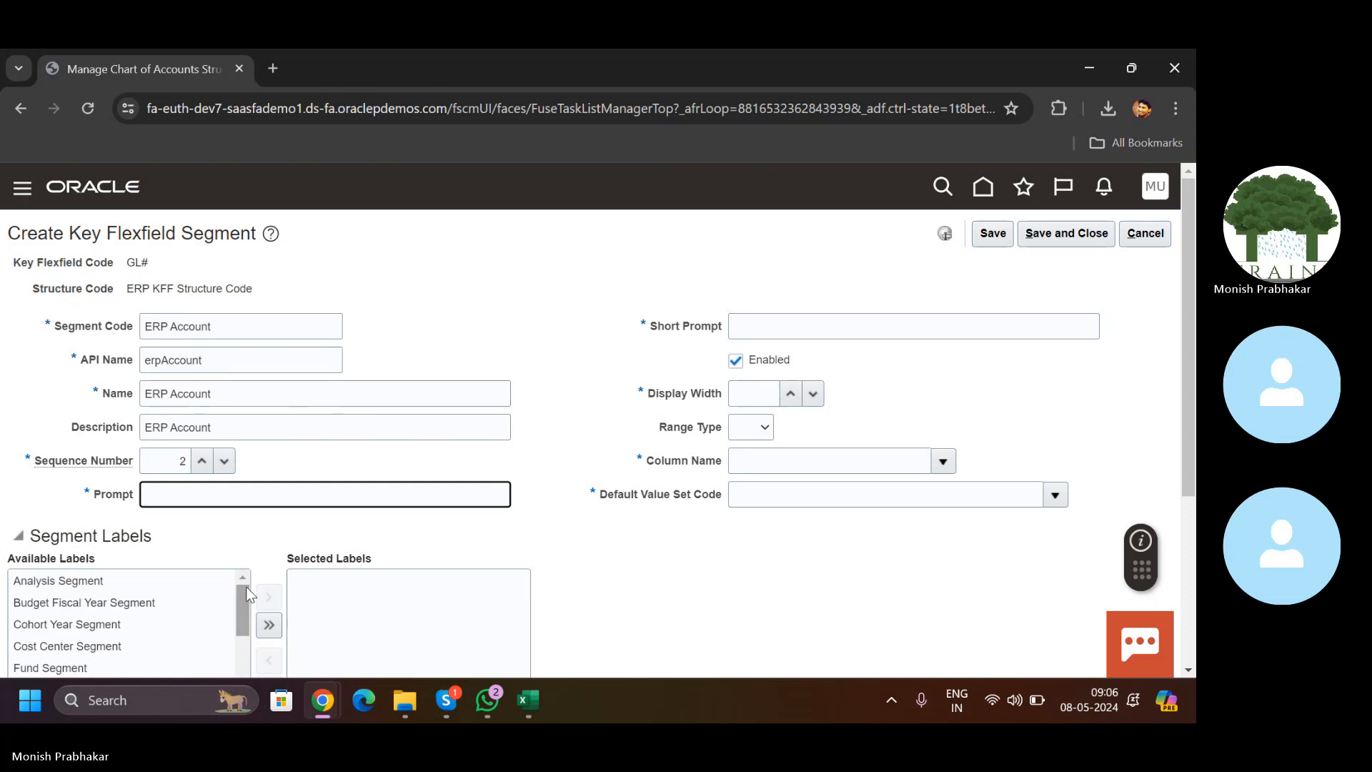
scroll(247, 595, down, 4)
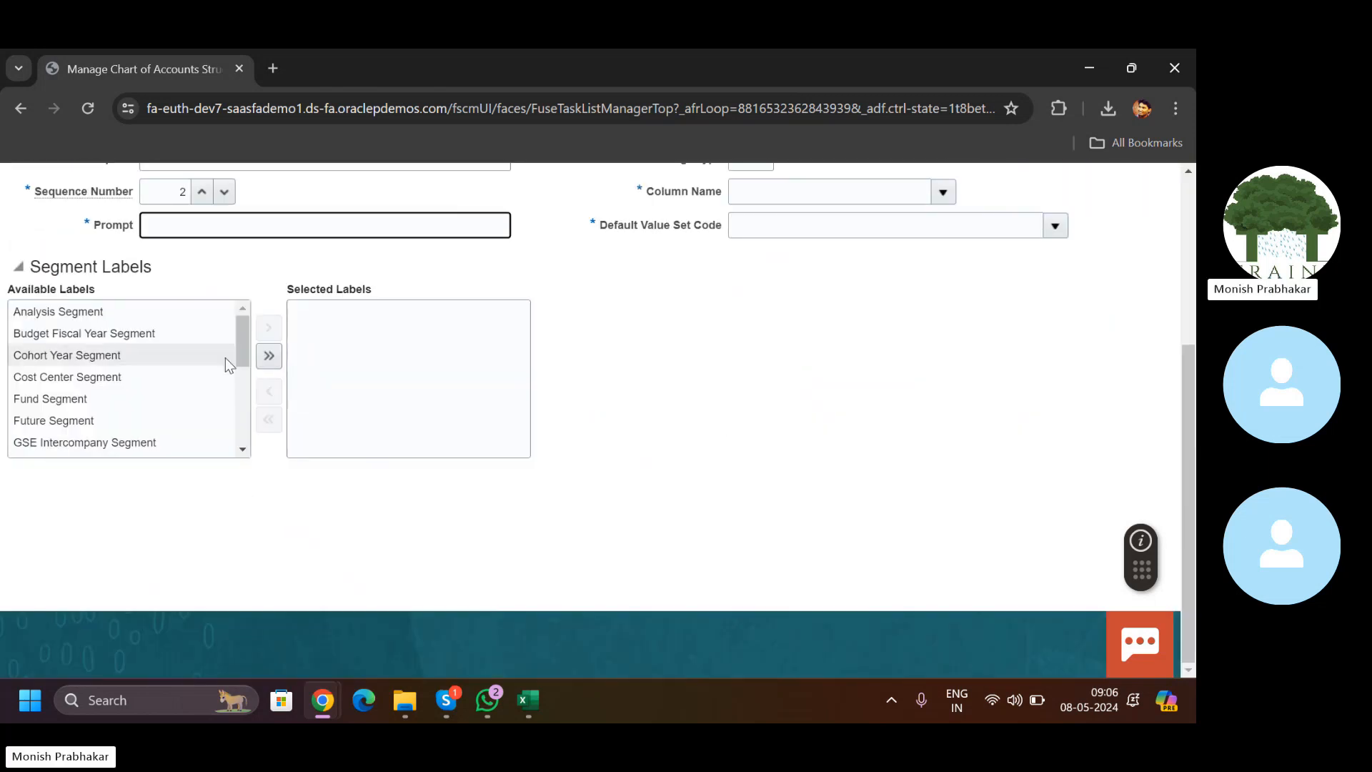
drag(246, 336, 246, 399)
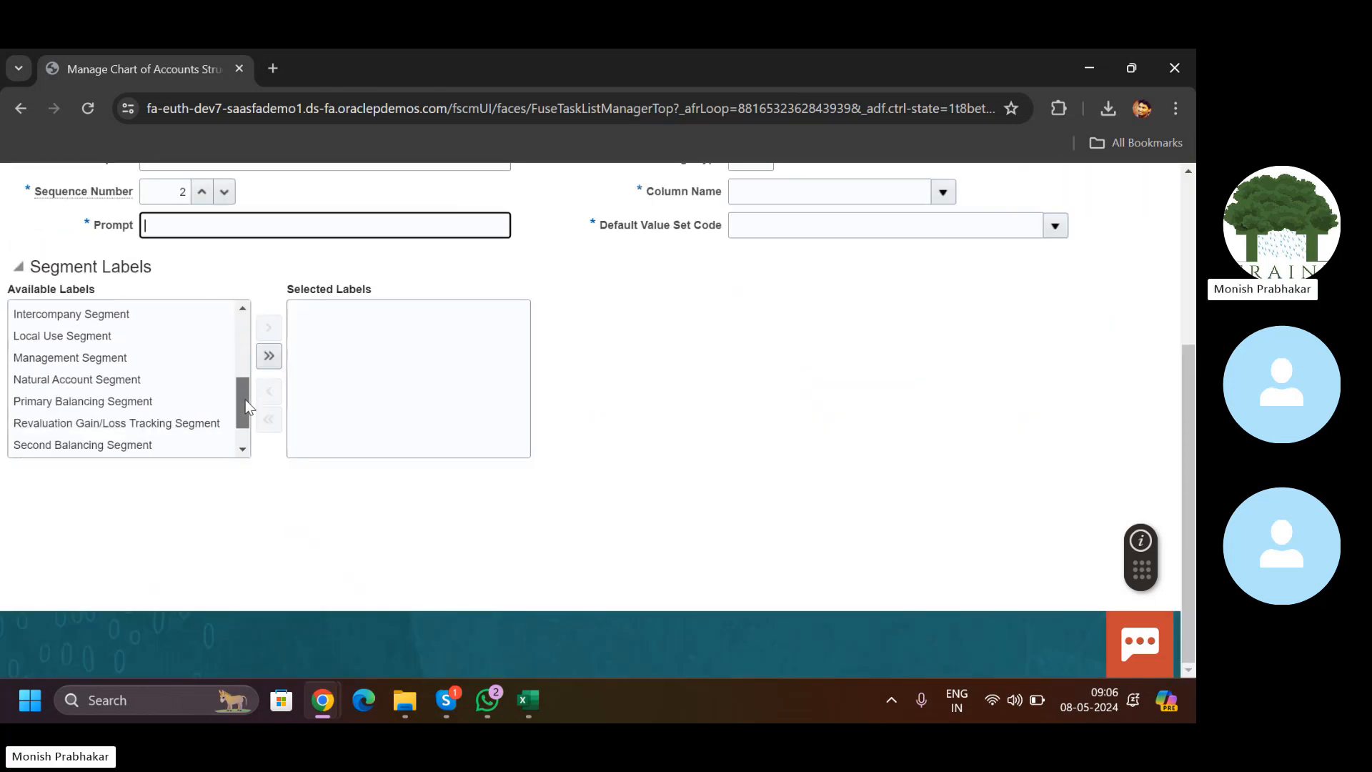
click(153, 375)
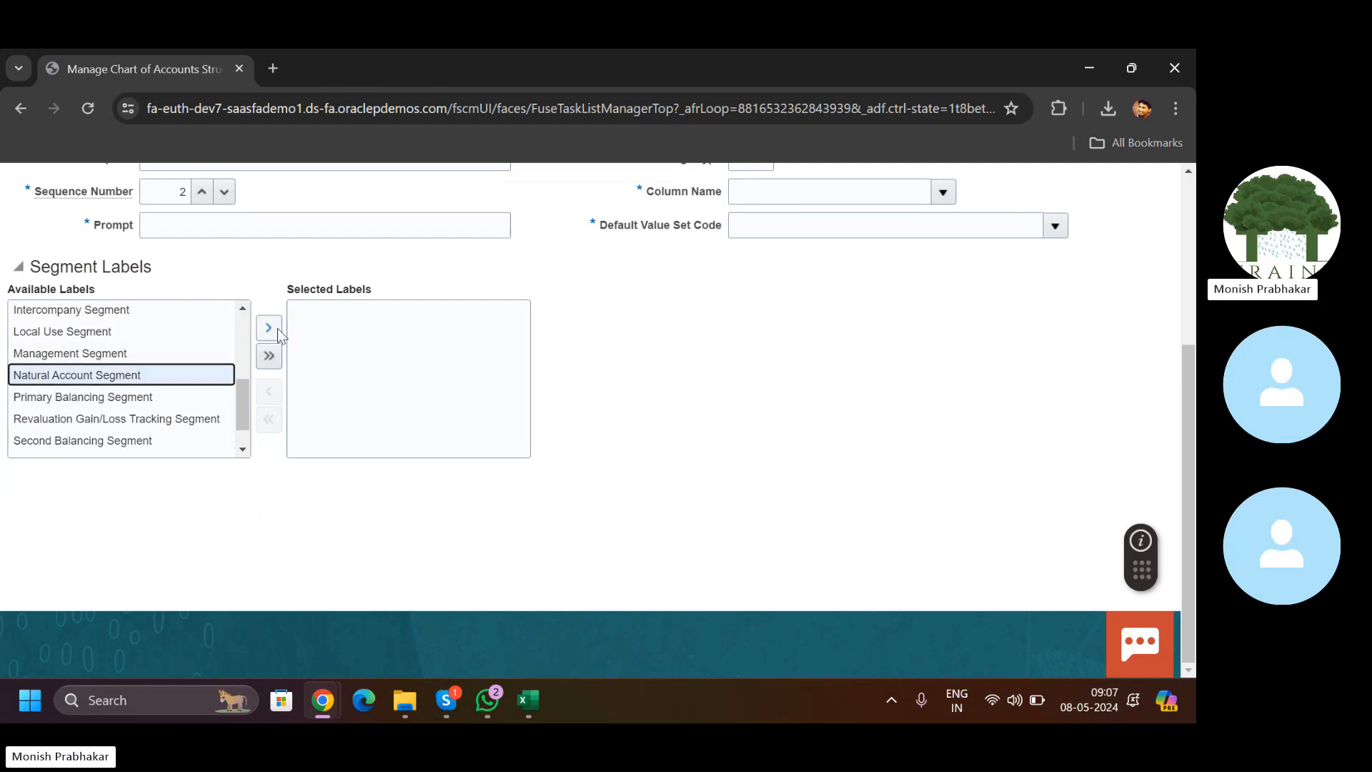
click(271, 328)
drag(1187, 420, 1187, 274)
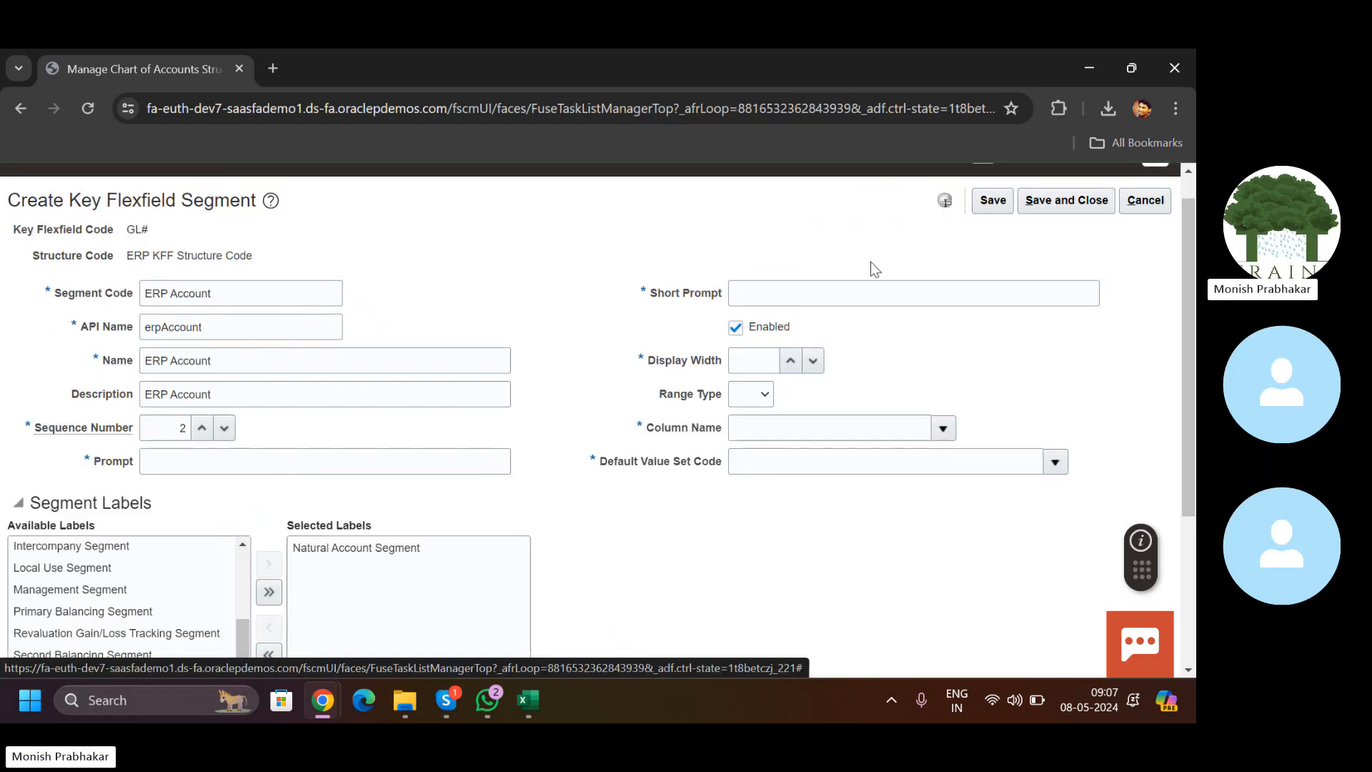
click(849, 295)
key(Caps_Lock)
text(ERP A)
key(Caps_Lock)
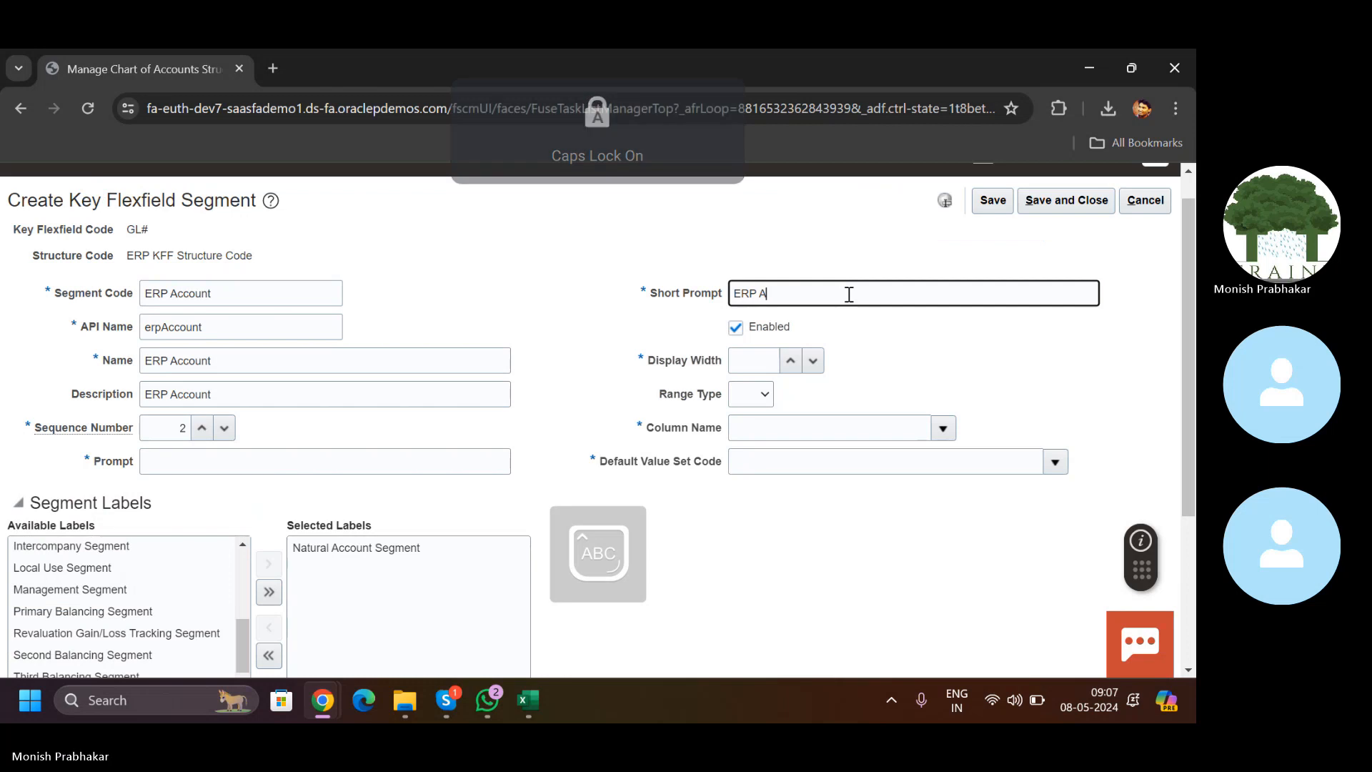
text(ccount)
key(Tab)
key(Tab)
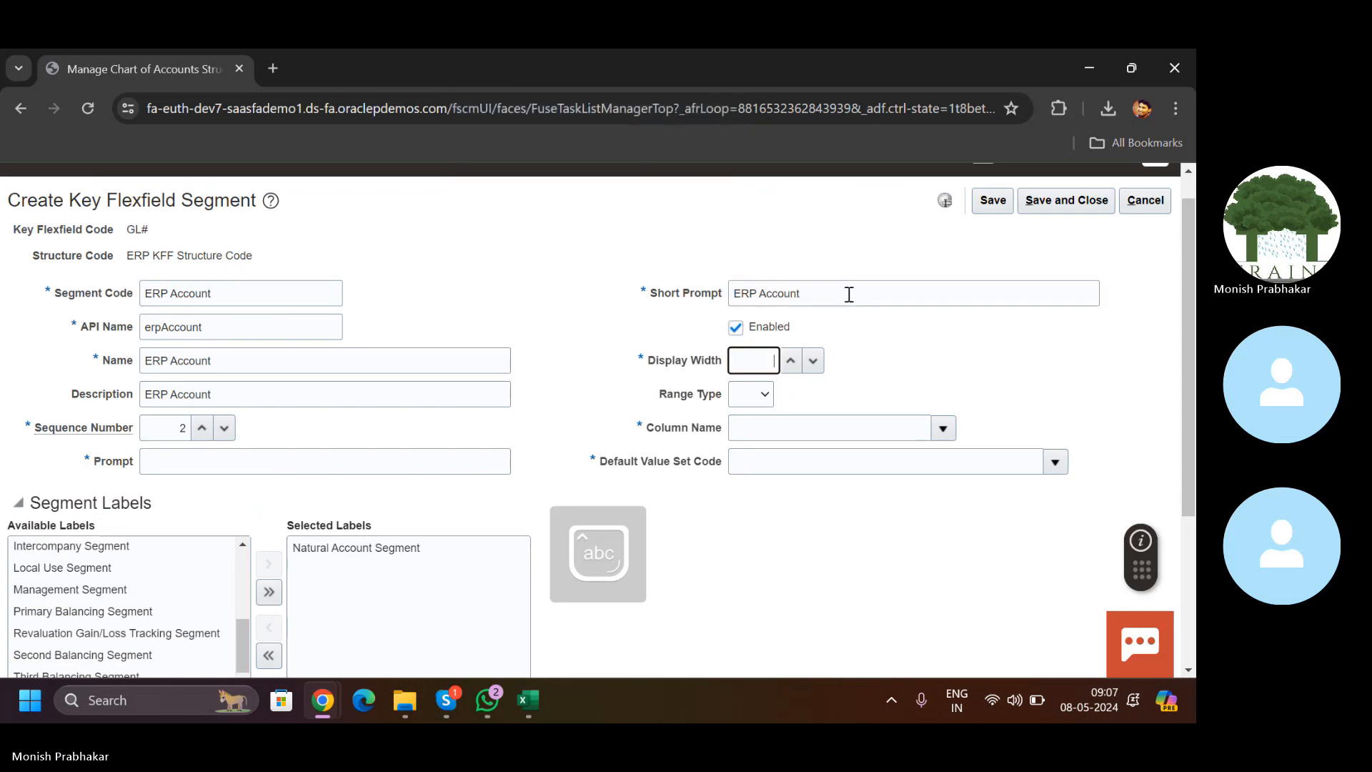
key(Tab)
key(Tab)
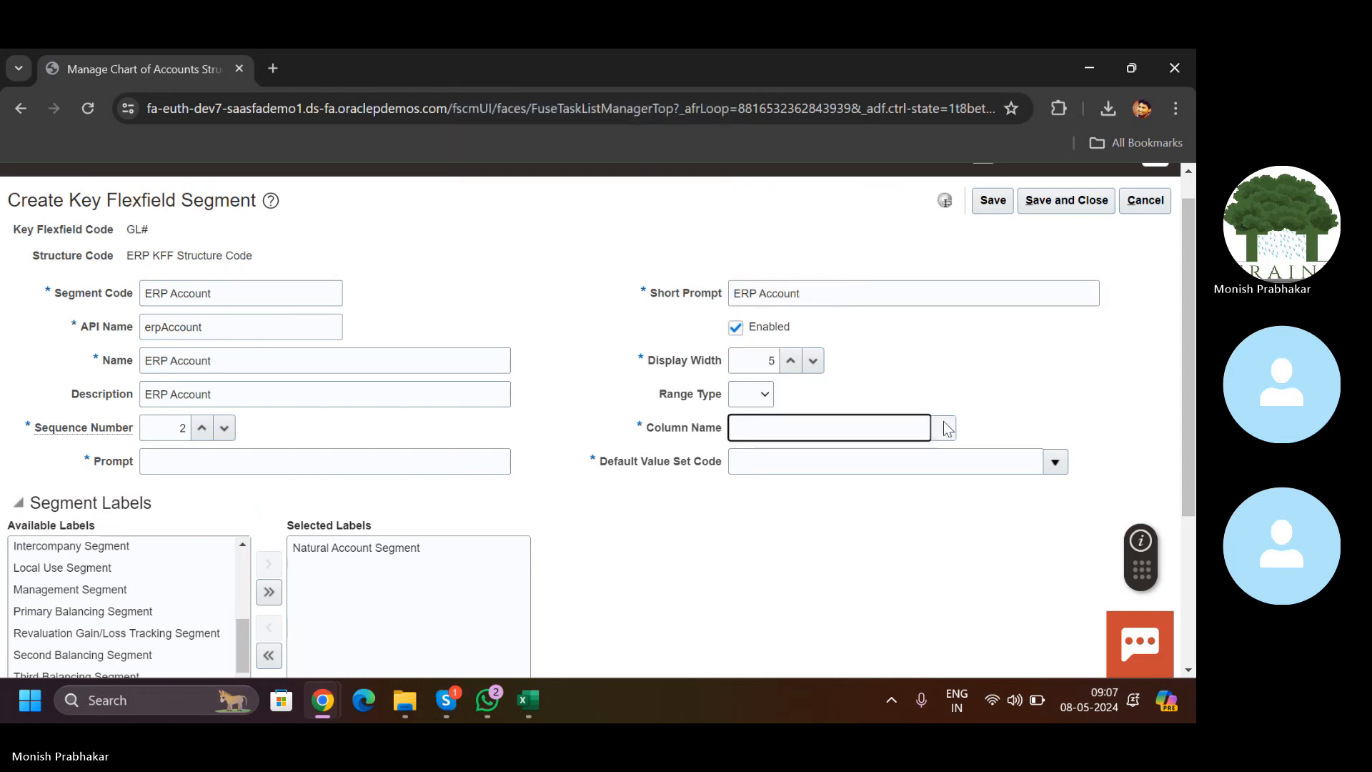
Step: Set column name SEGMENT2 and the default value set to ERP Account
click(943, 428)
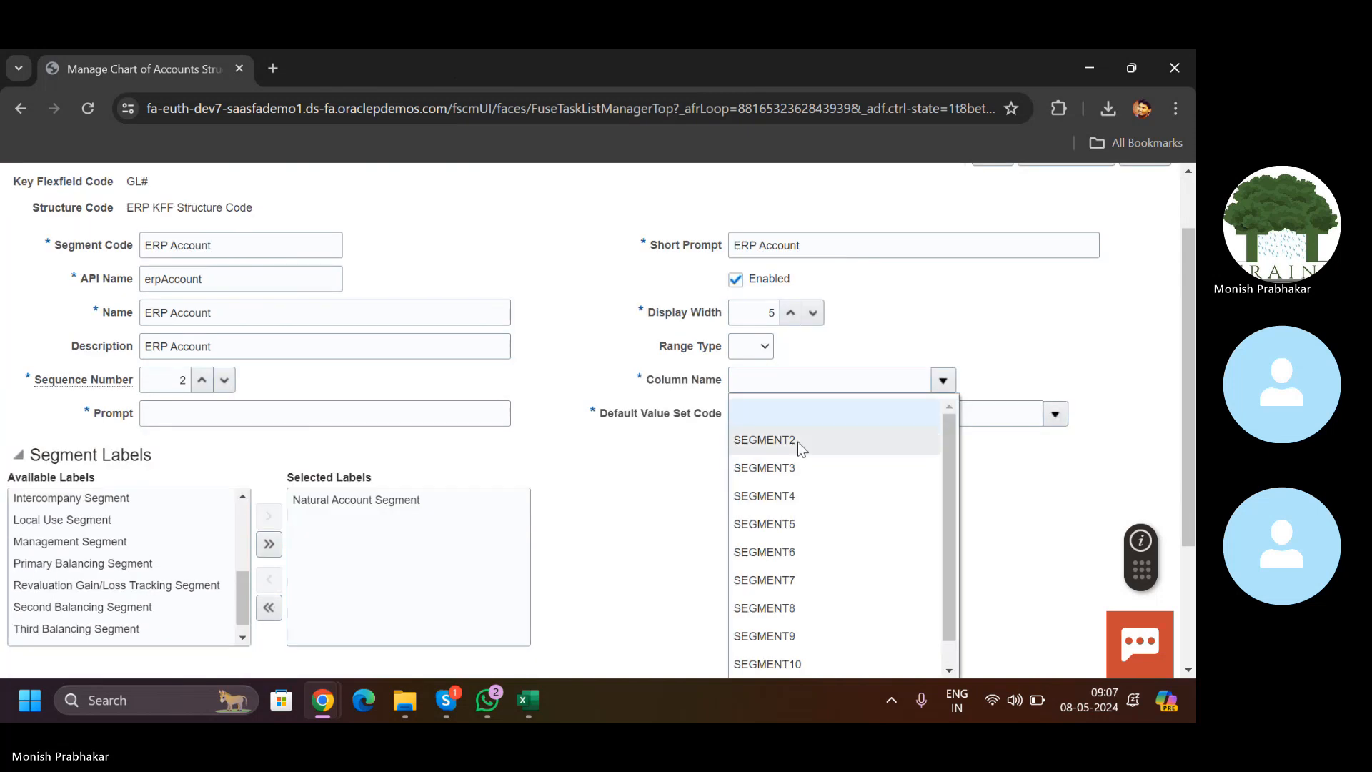
click(799, 439)
click(819, 410)
key(Caps_Lock)
text(ERP)
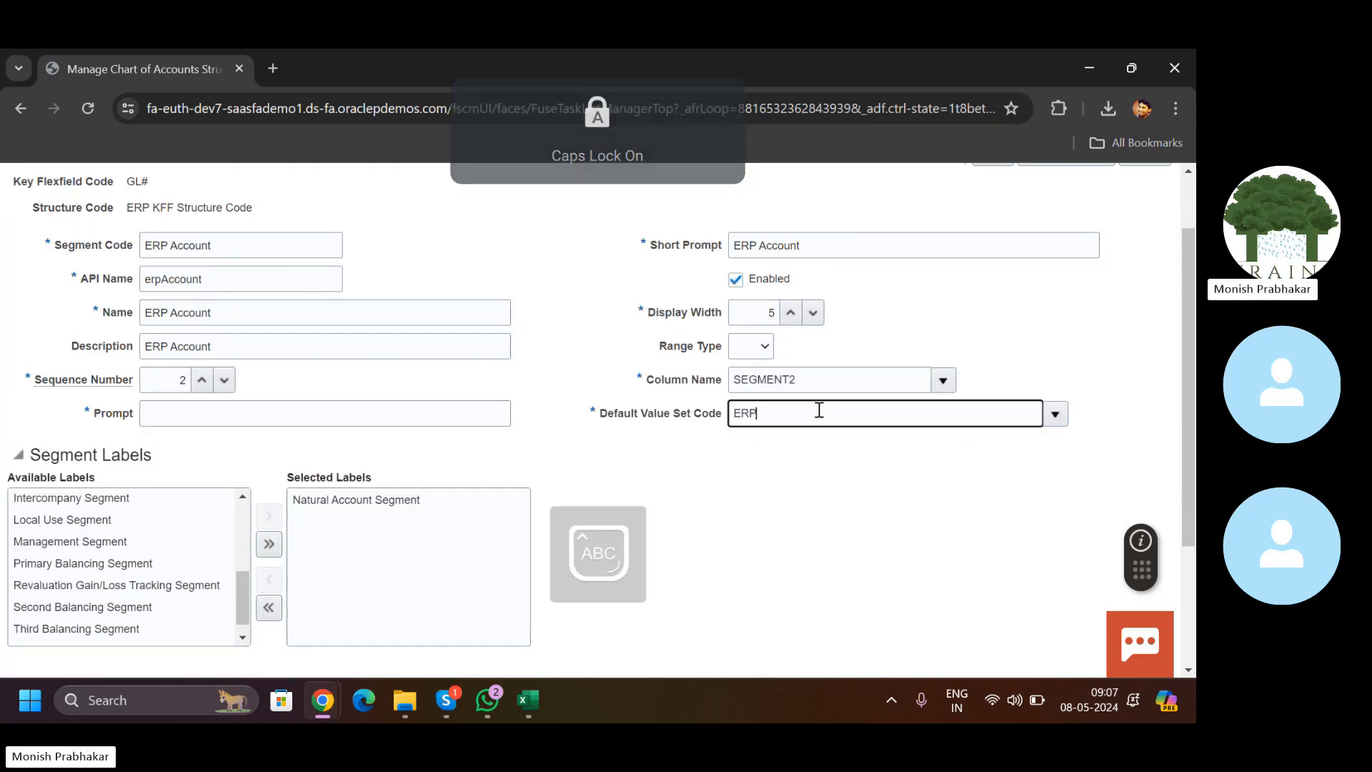
click(1054, 413)
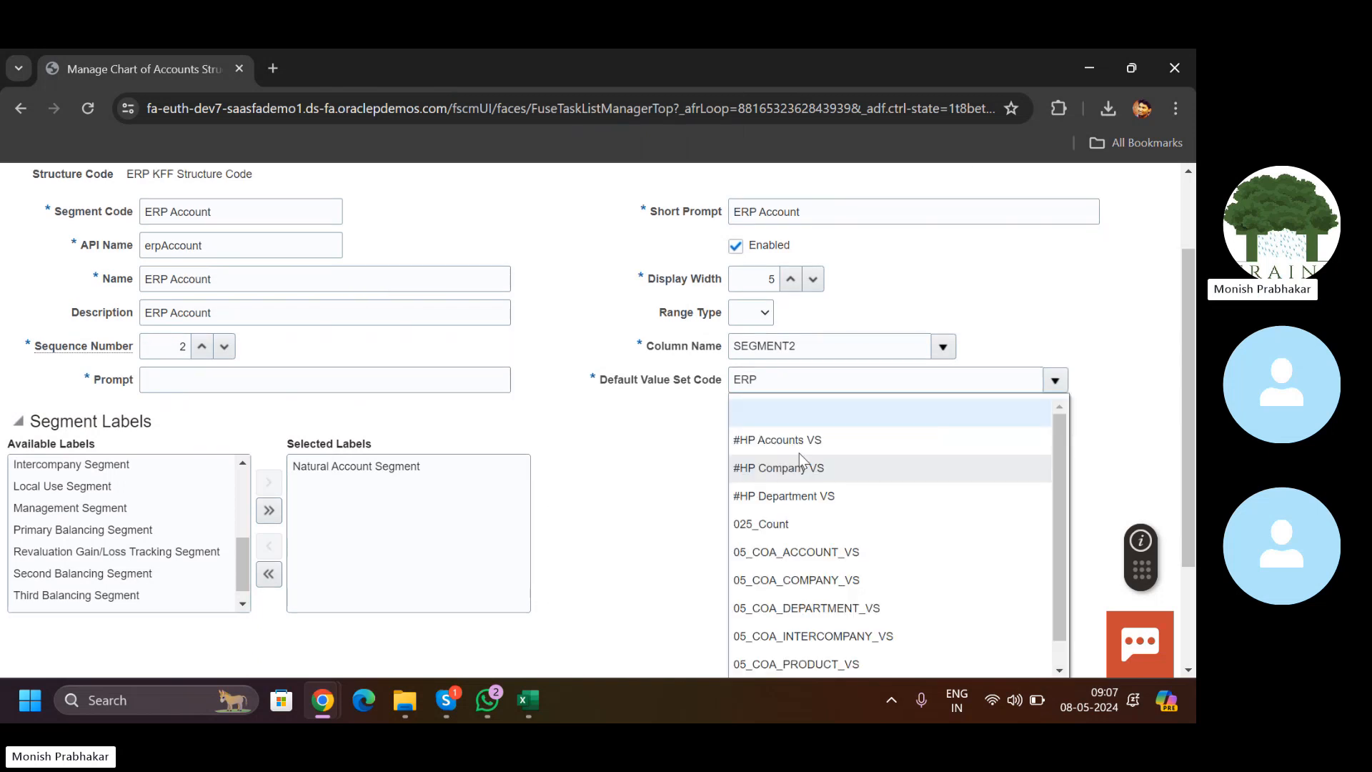
drag(1188, 436, 1188, 520)
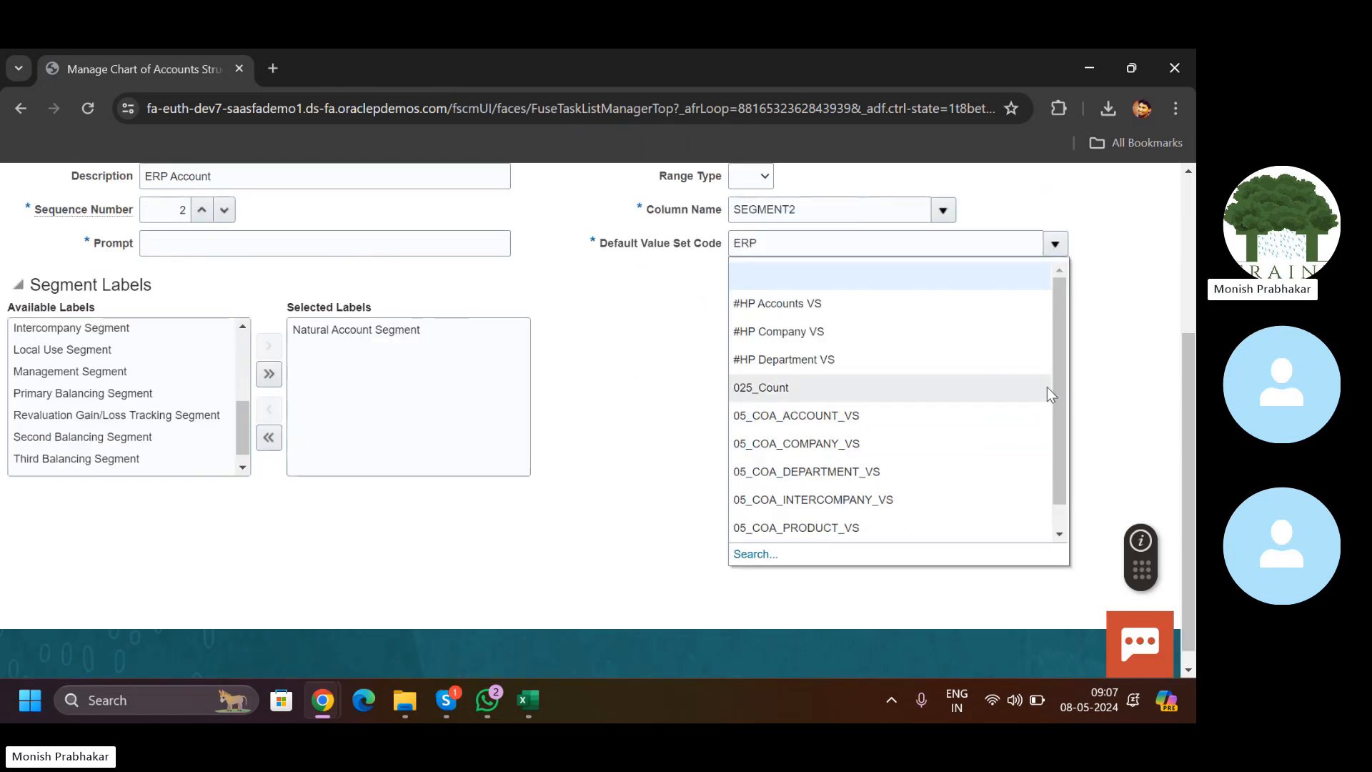
drag(1055, 426, 1057, 454)
click(750, 555)
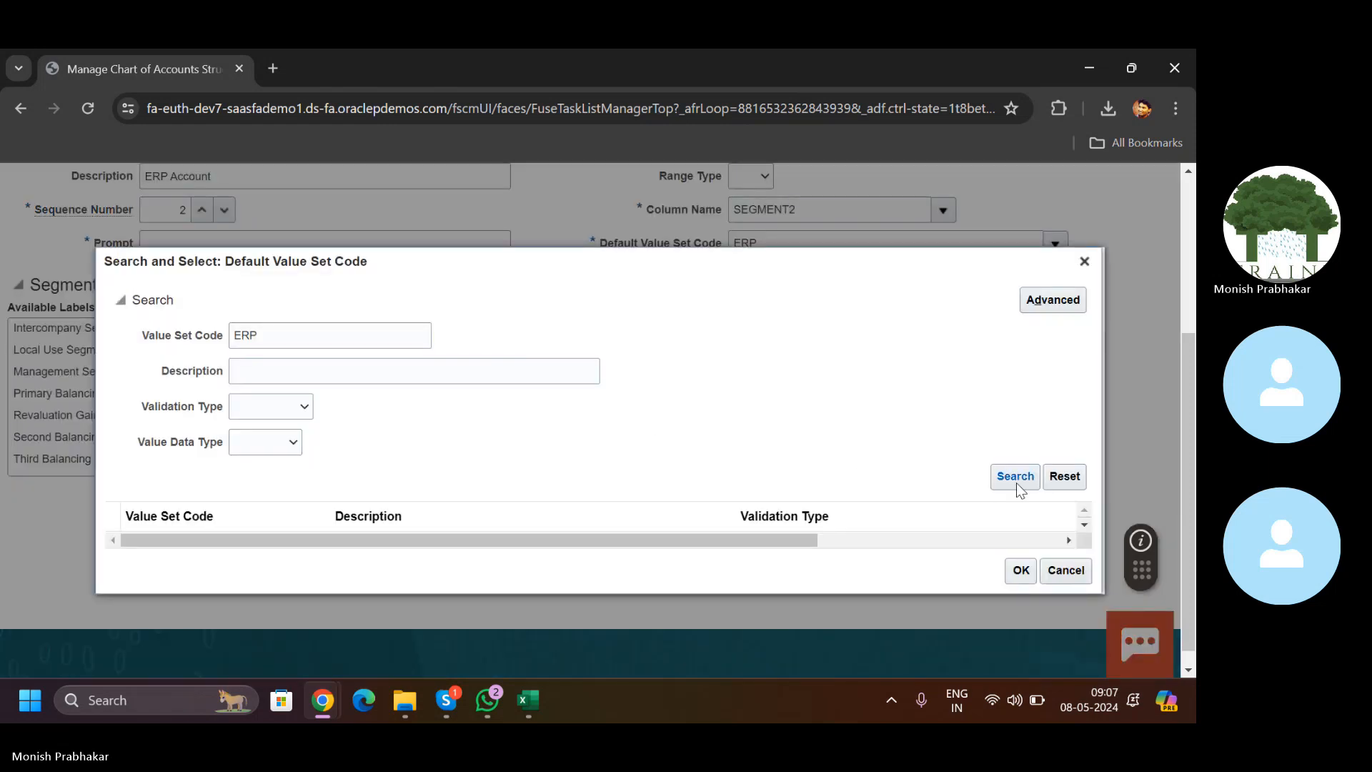
click(1015, 479)
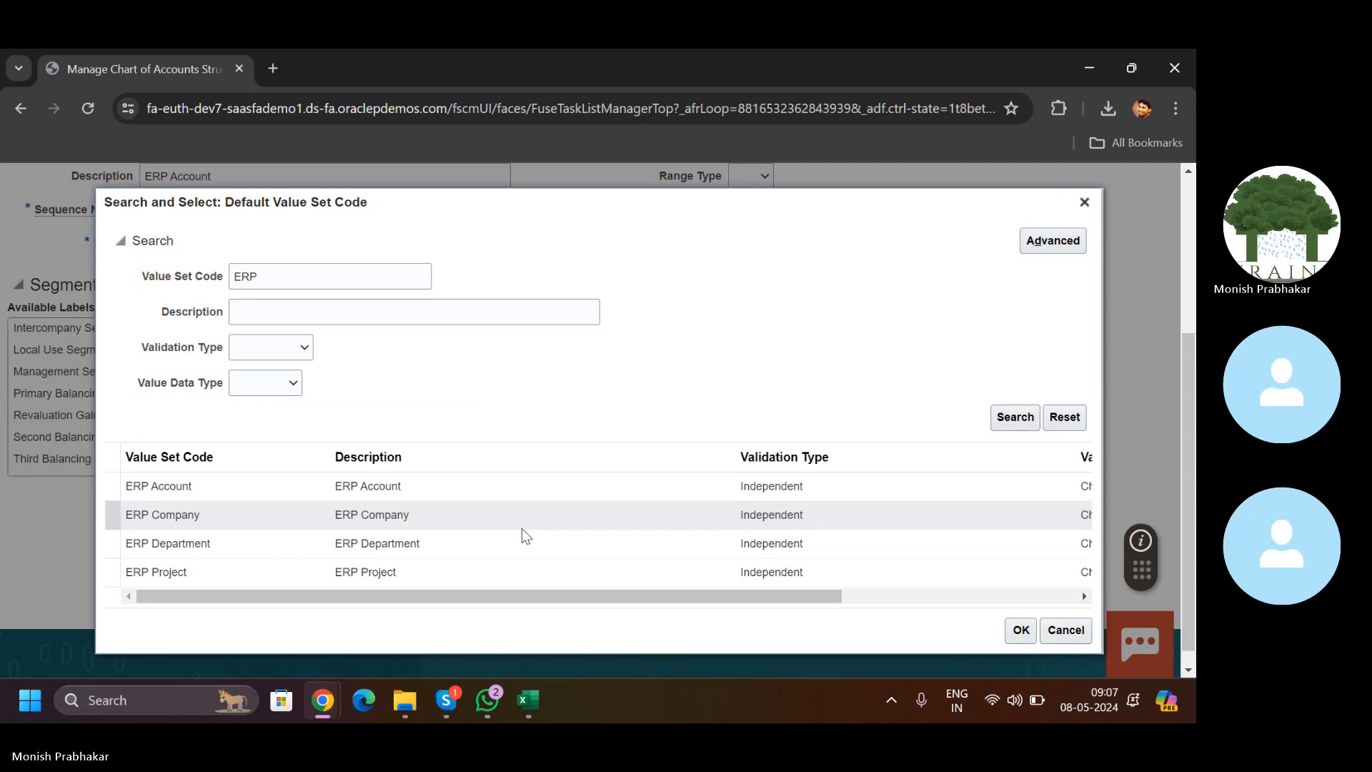
click(437, 486)
click(1021, 631)
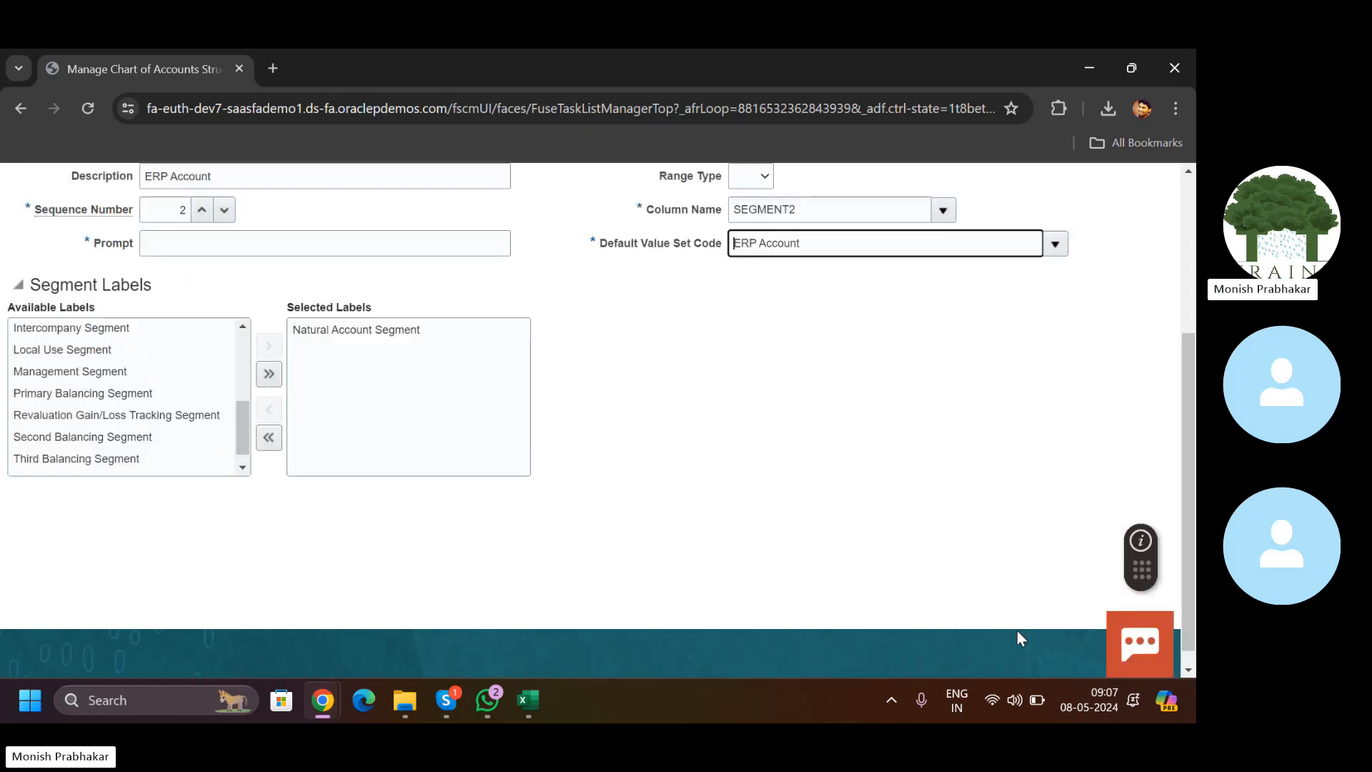
Step: Fill the Prompt with ERP Account, then save the segment and the structure
scroll(1015, 429, up, 3)
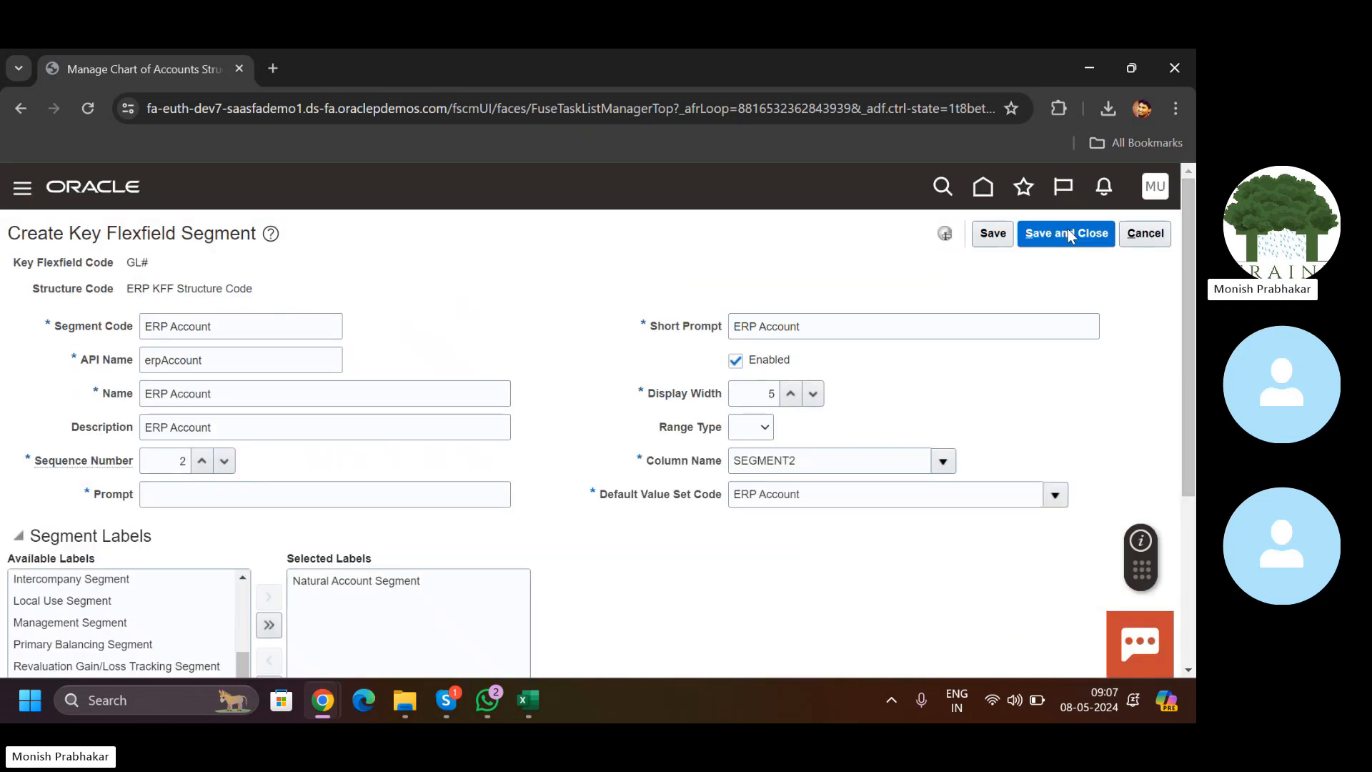
click(1087, 233)
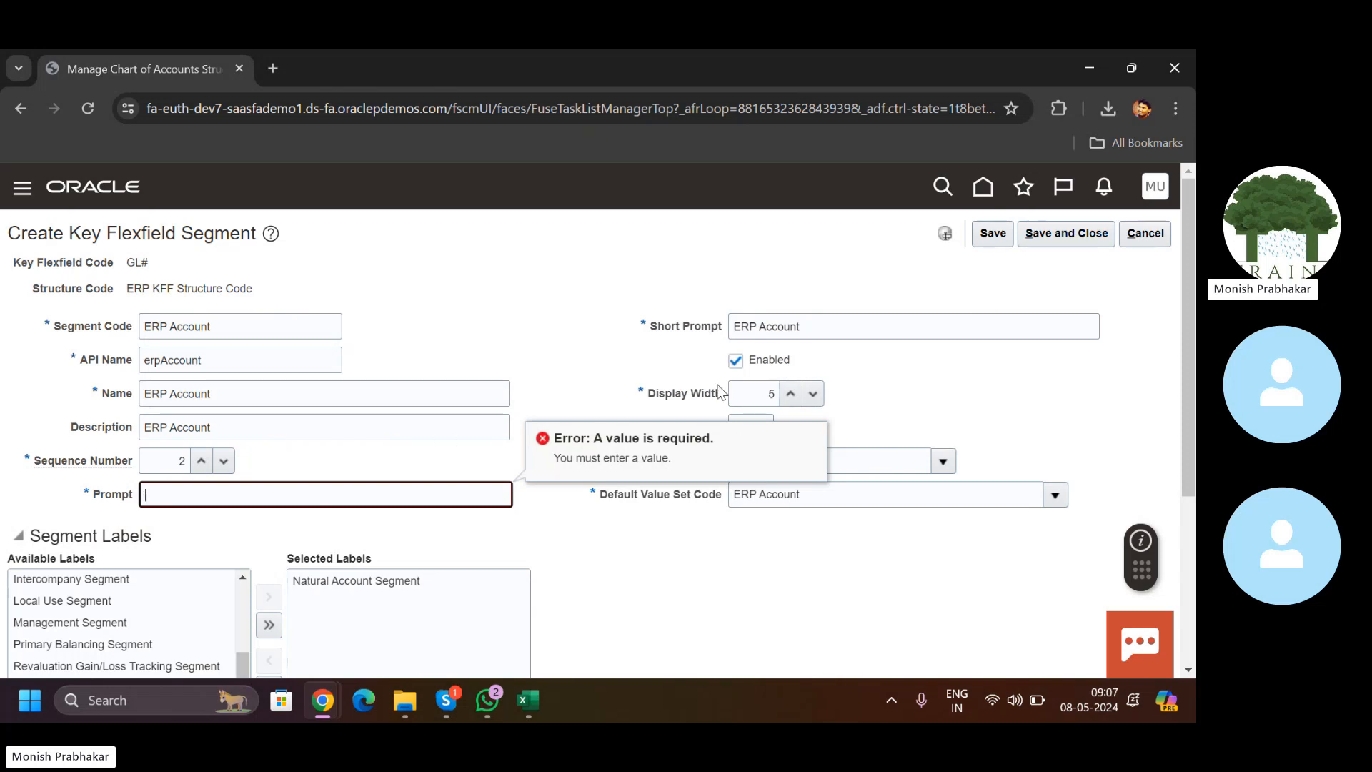
drag(802, 326, 609, 343)
key(ctrl+c)
click(242, 499)
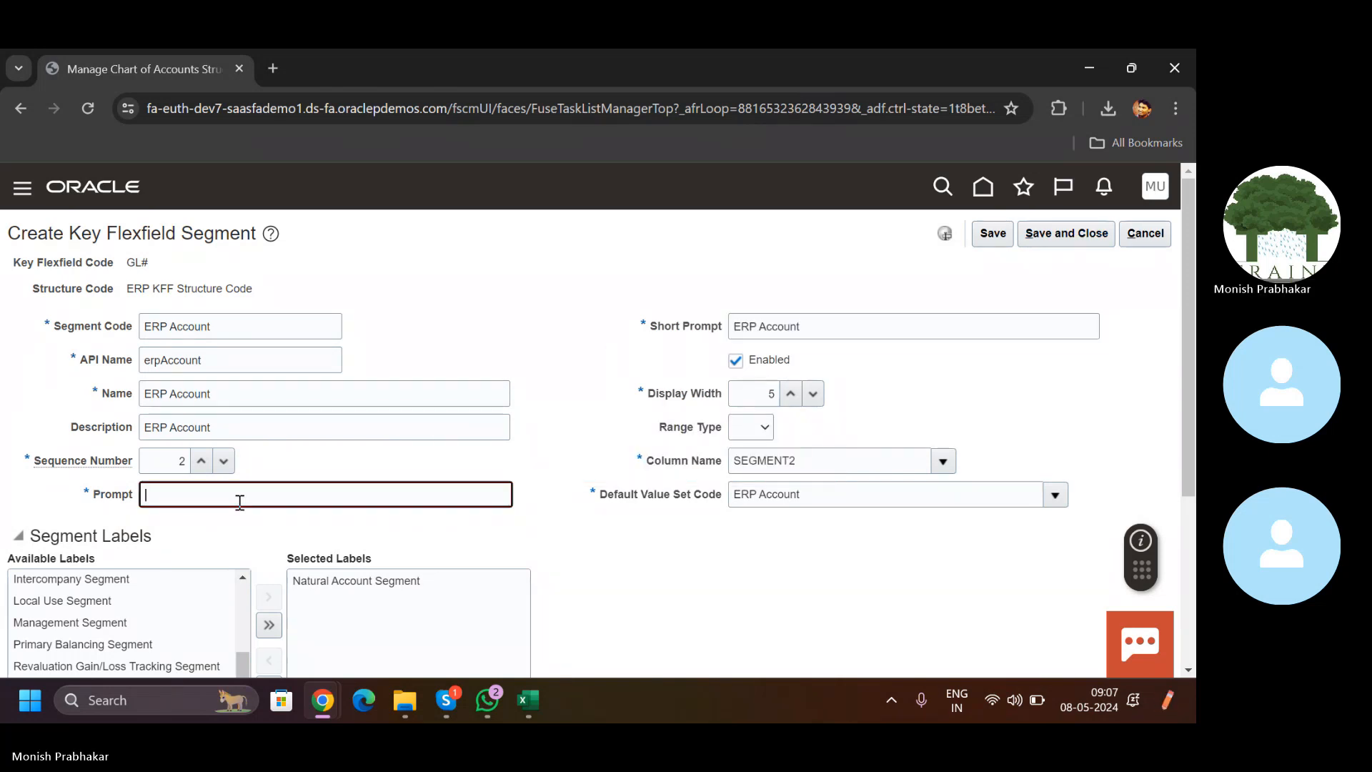
key(ctrl+v)
click(1079, 242)
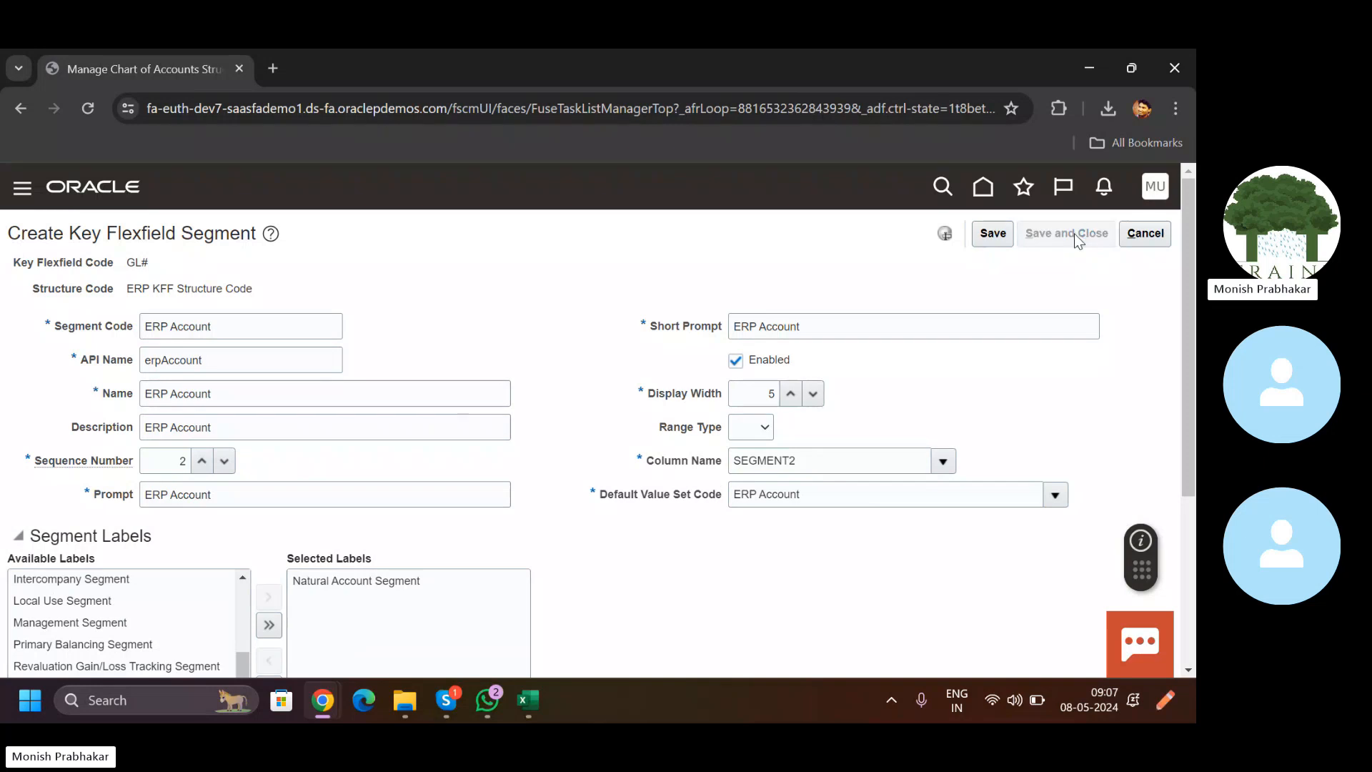
click(1075, 233)
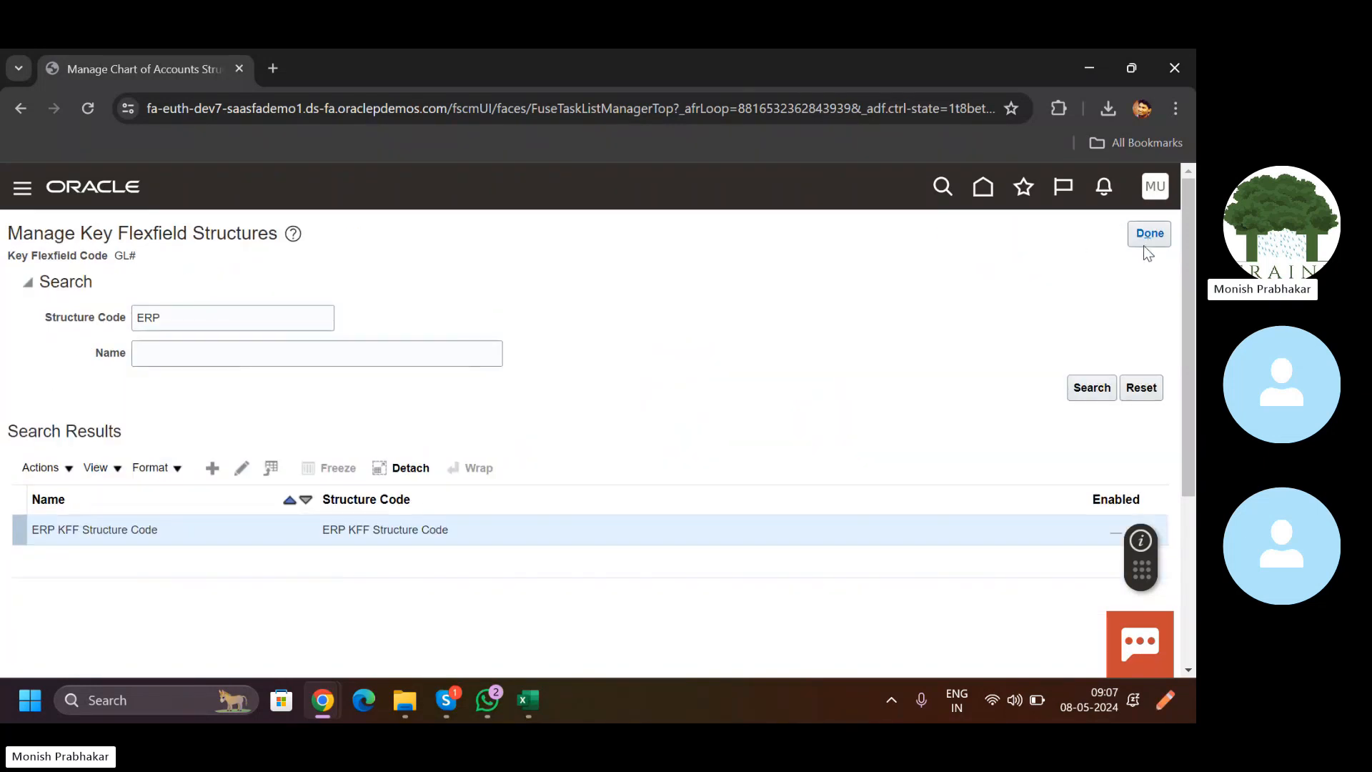
Step: Enable the ERP KFF Structure Code structure, save it, and finish managing structures
click(244, 469)
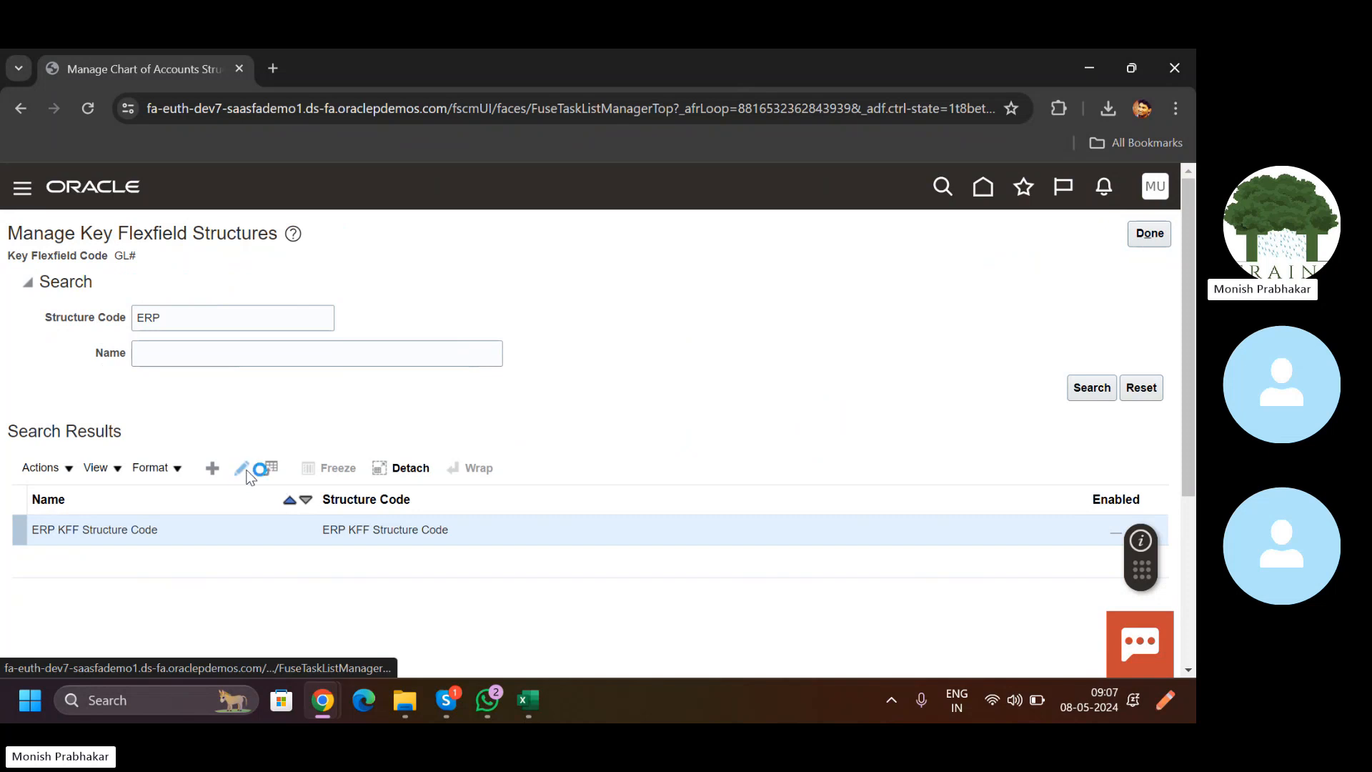
click(109, 416)
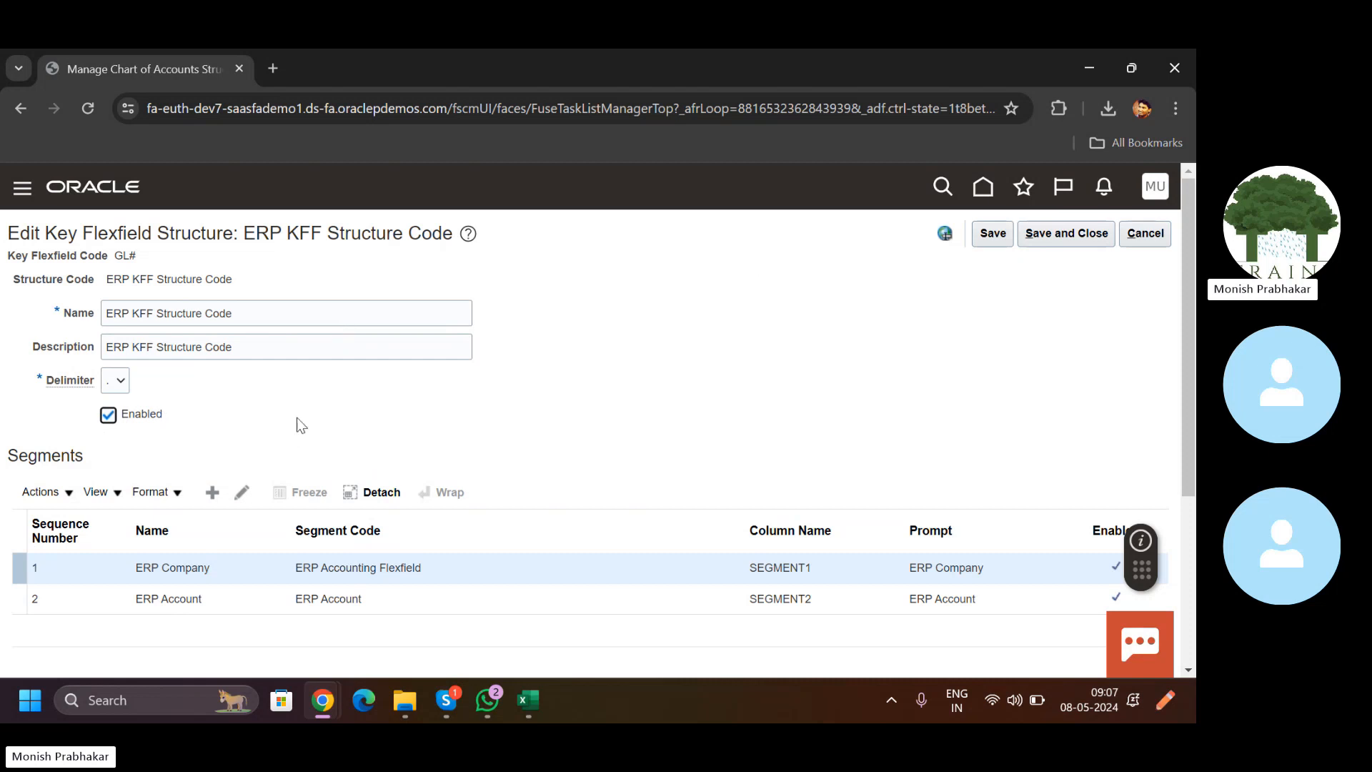
click(1072, 234)
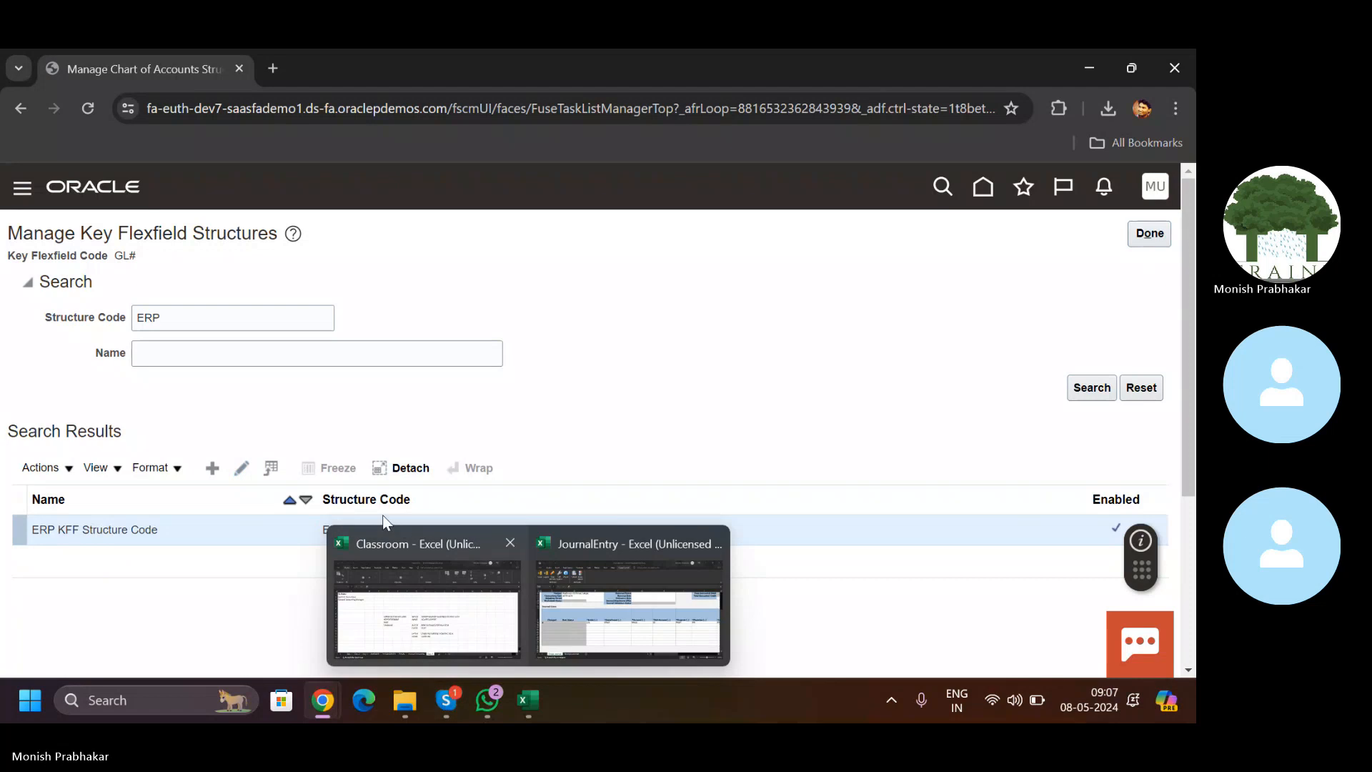
click(240, 471)
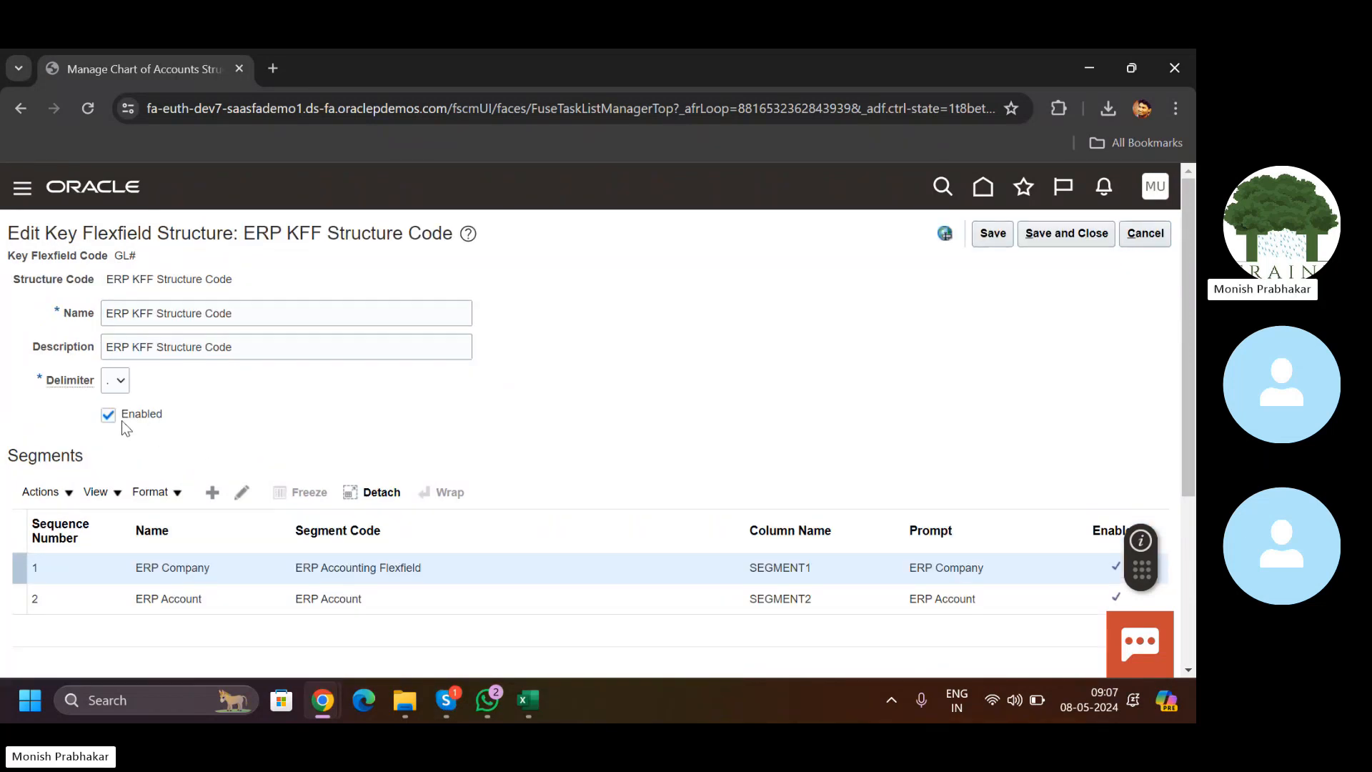
click(1052, 242)
click(1150, 233)
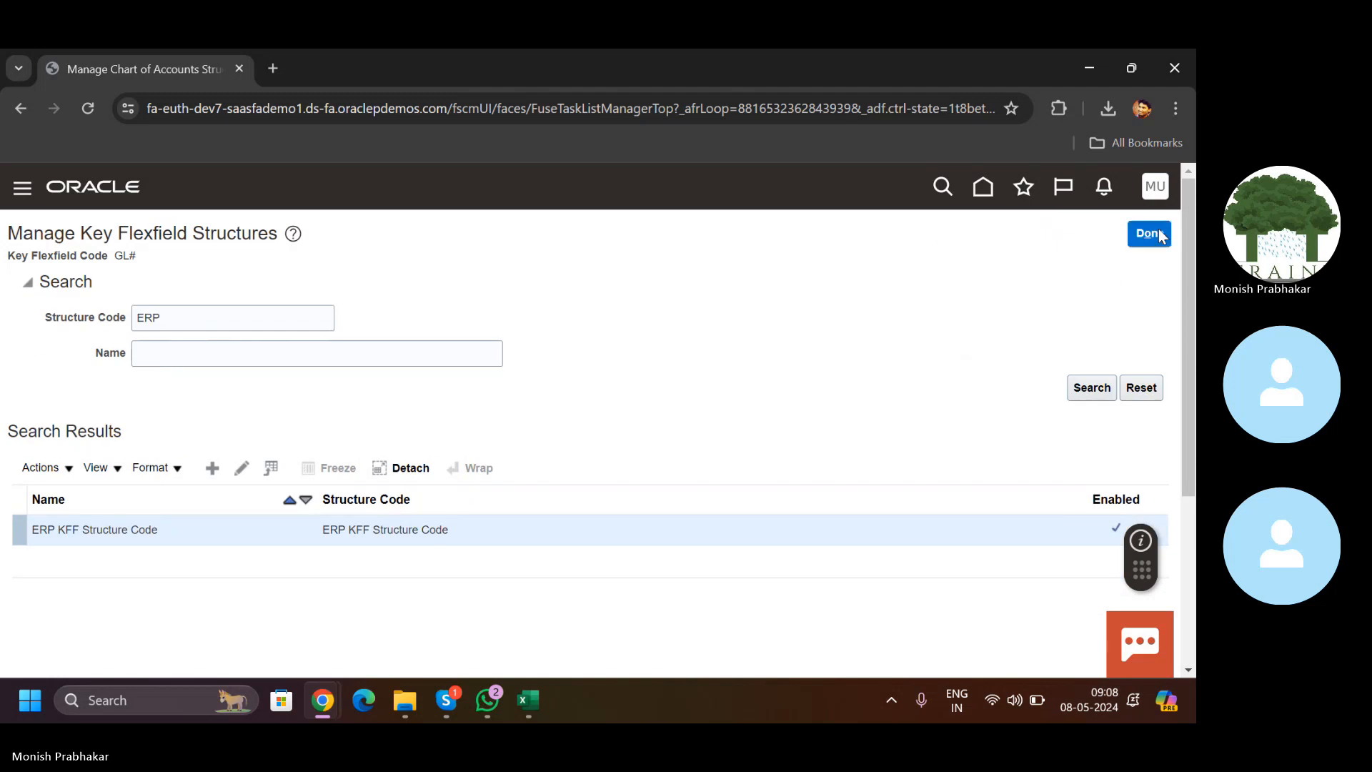
Step: Deploy the GL# Accounting Flexfield from the structure instances page
click(758, 492)
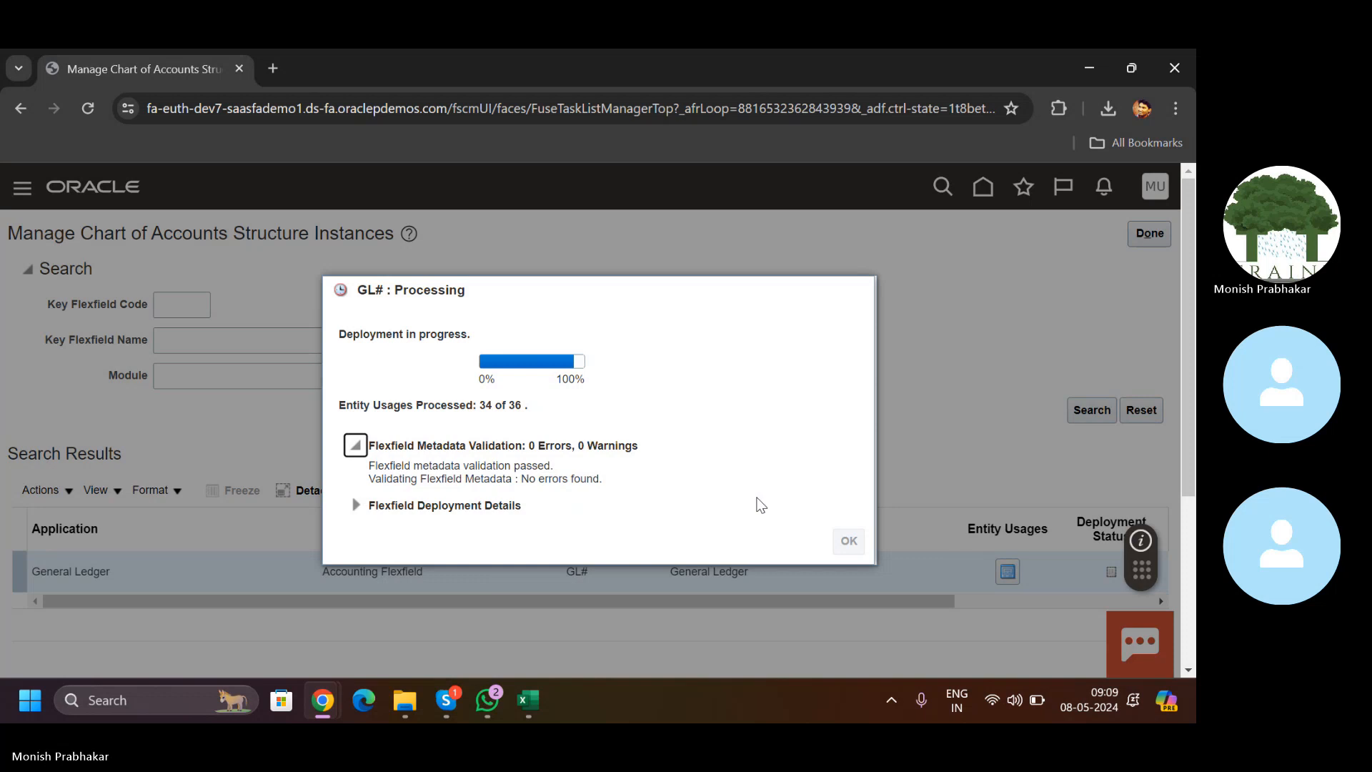
Step: Close the JournalEntry workbook and open the Downloads folder in File Explorer
click(528, 699)
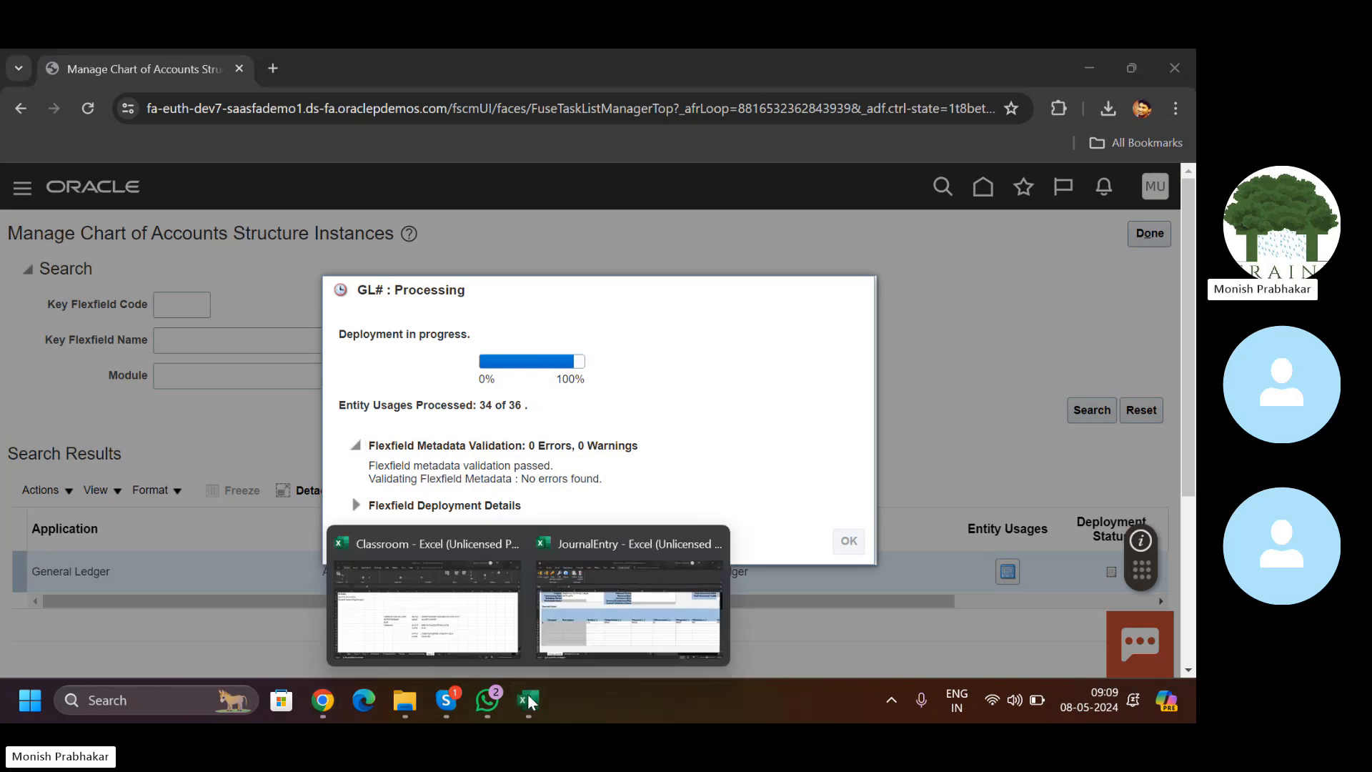
click(629, 607)
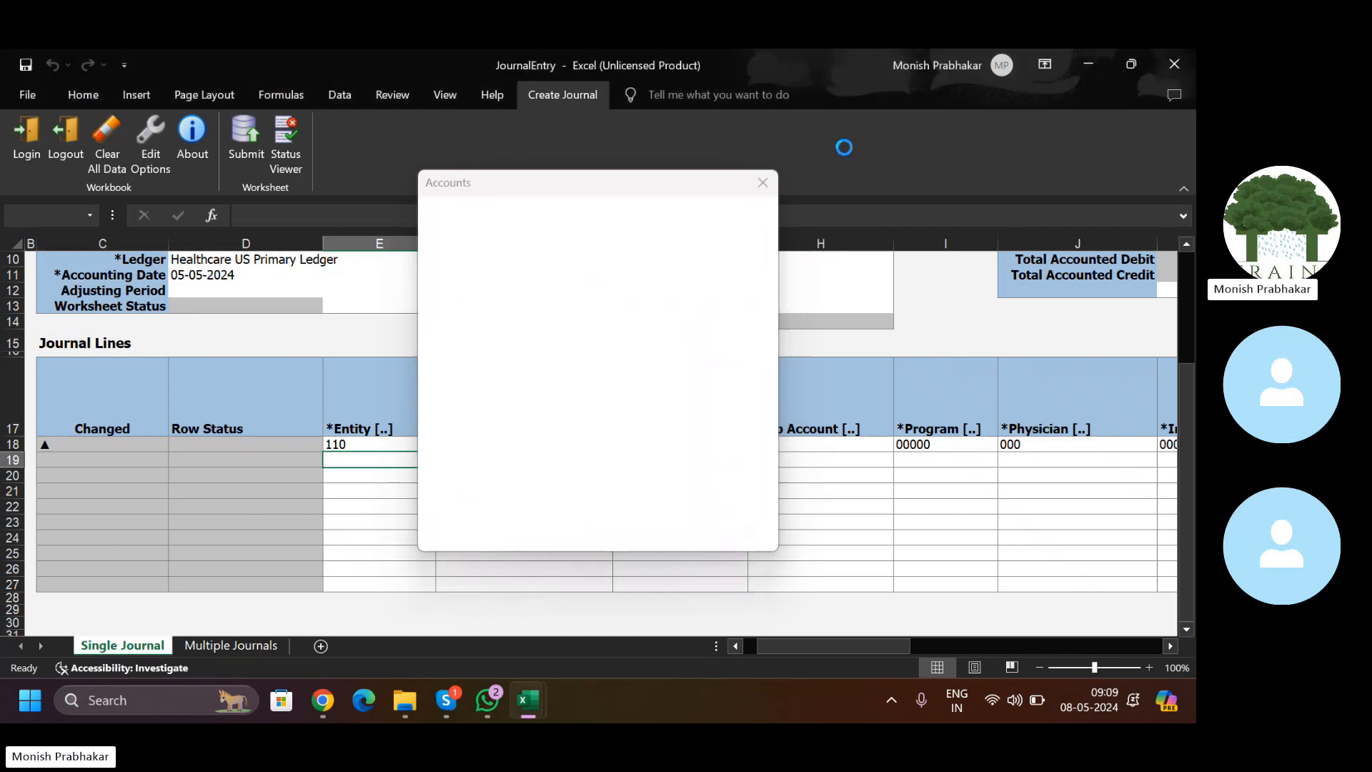
click(1175, 63)
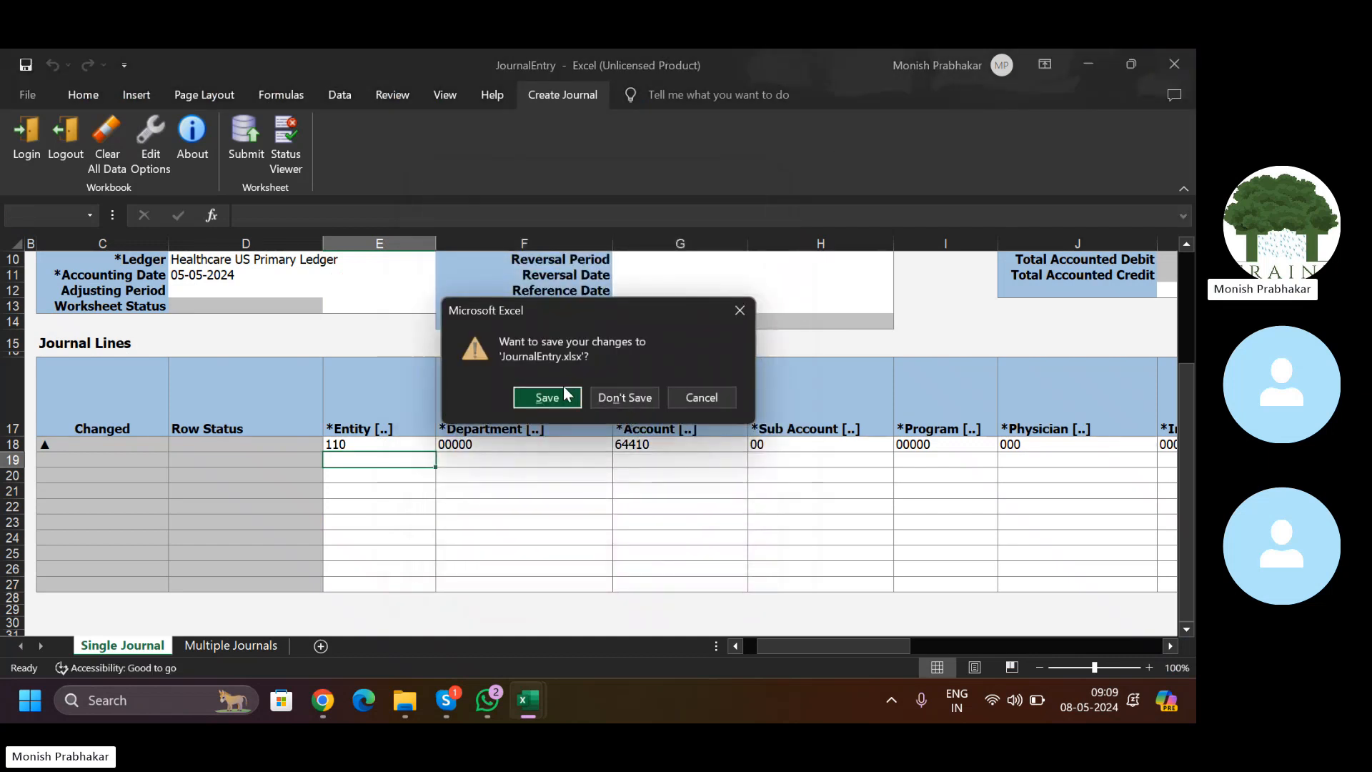
click(624, 395)
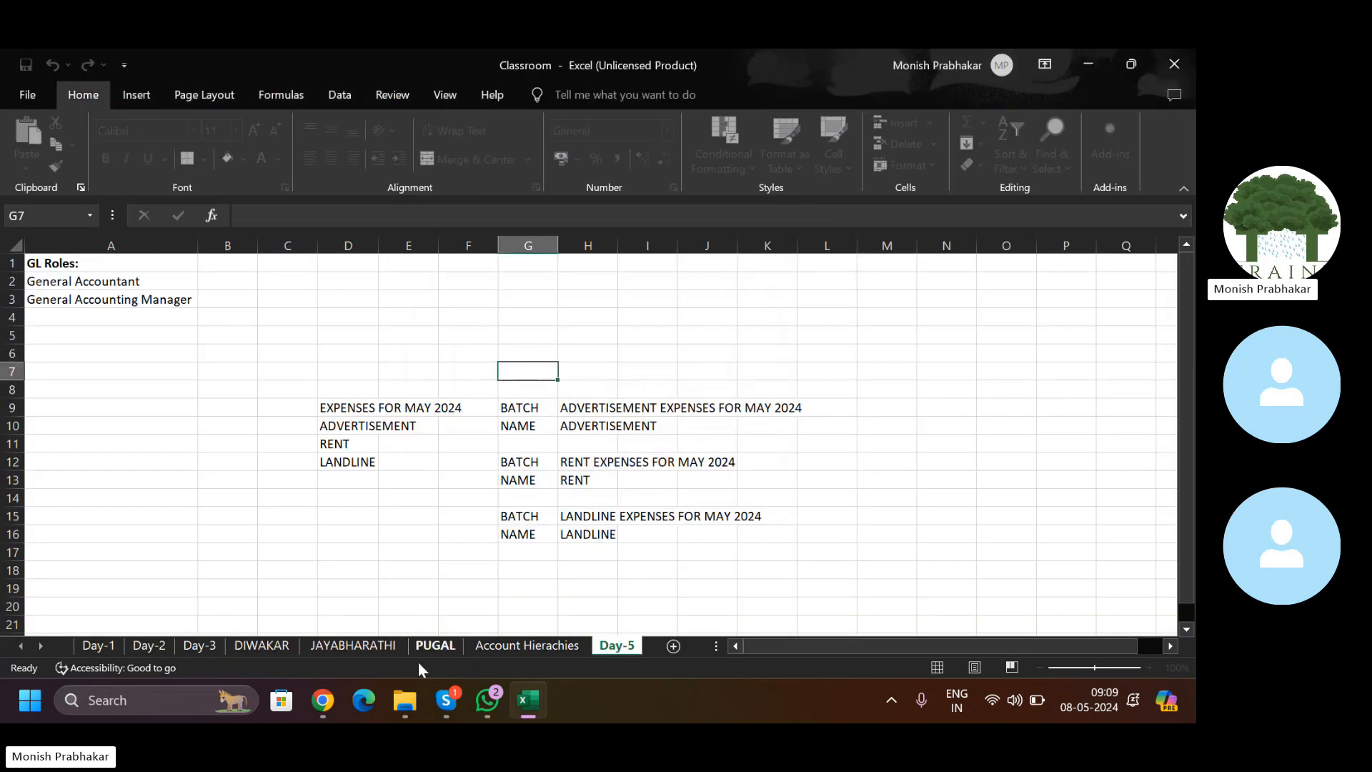
click(405, 700)
click(67, 261)
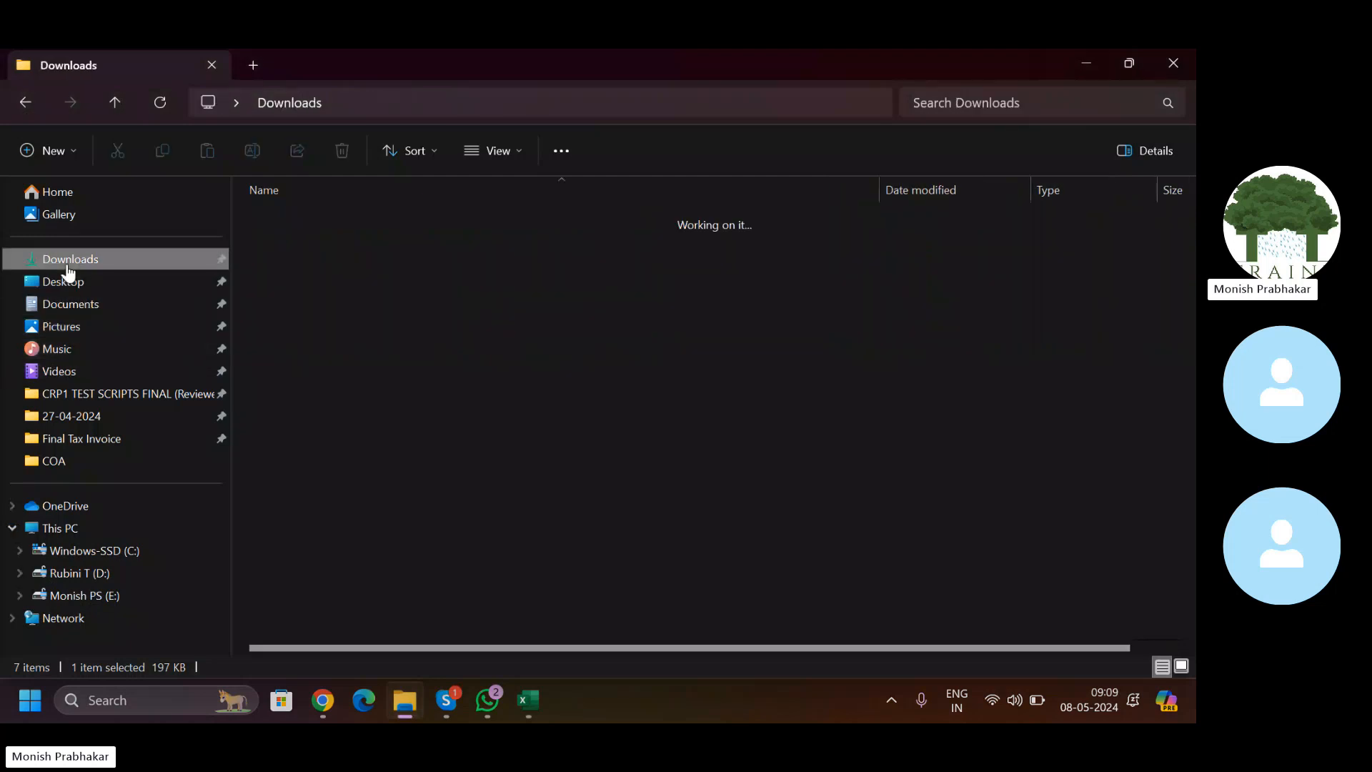
Step: Reopen the JournalEntry workbook and sign in to Oracle with the user name and password
key(alt+Tab)
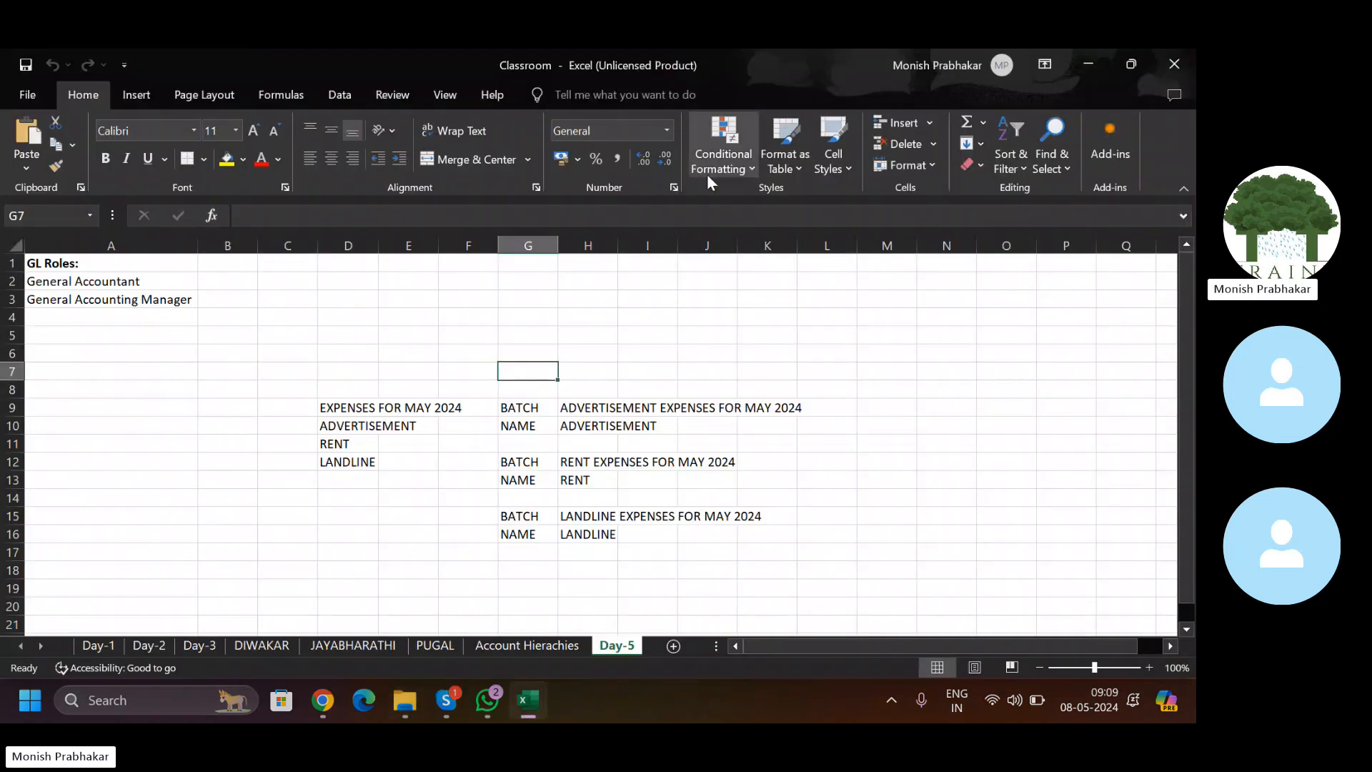
click(562, 426)
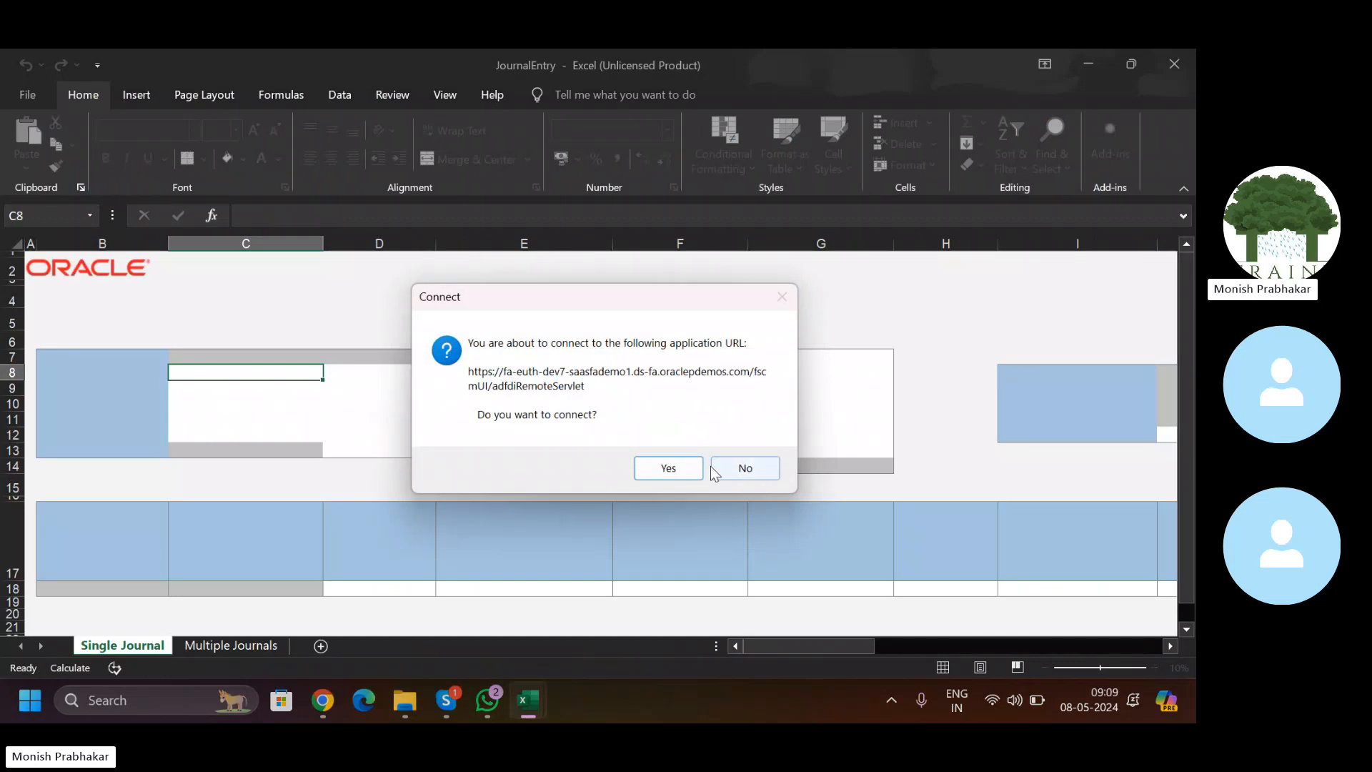
click(690, 469)
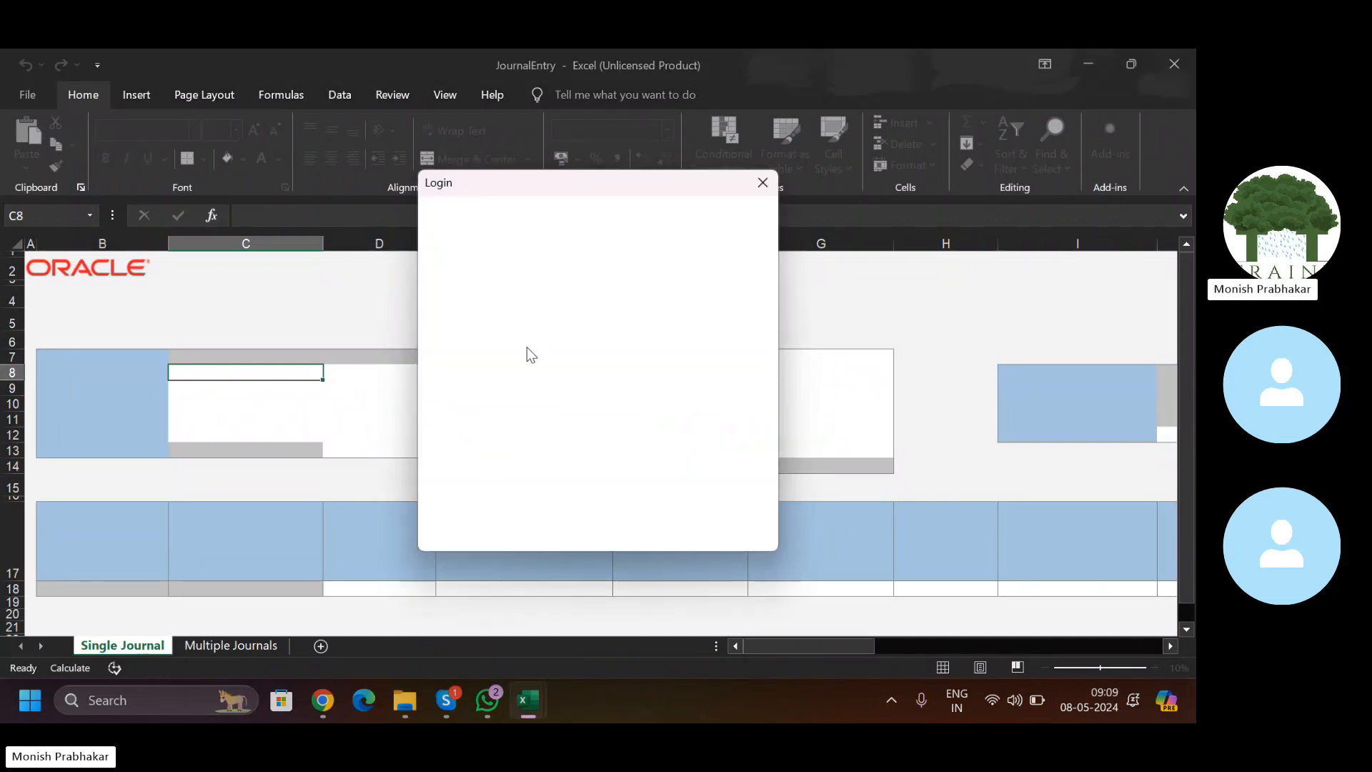
text(Muthyal)
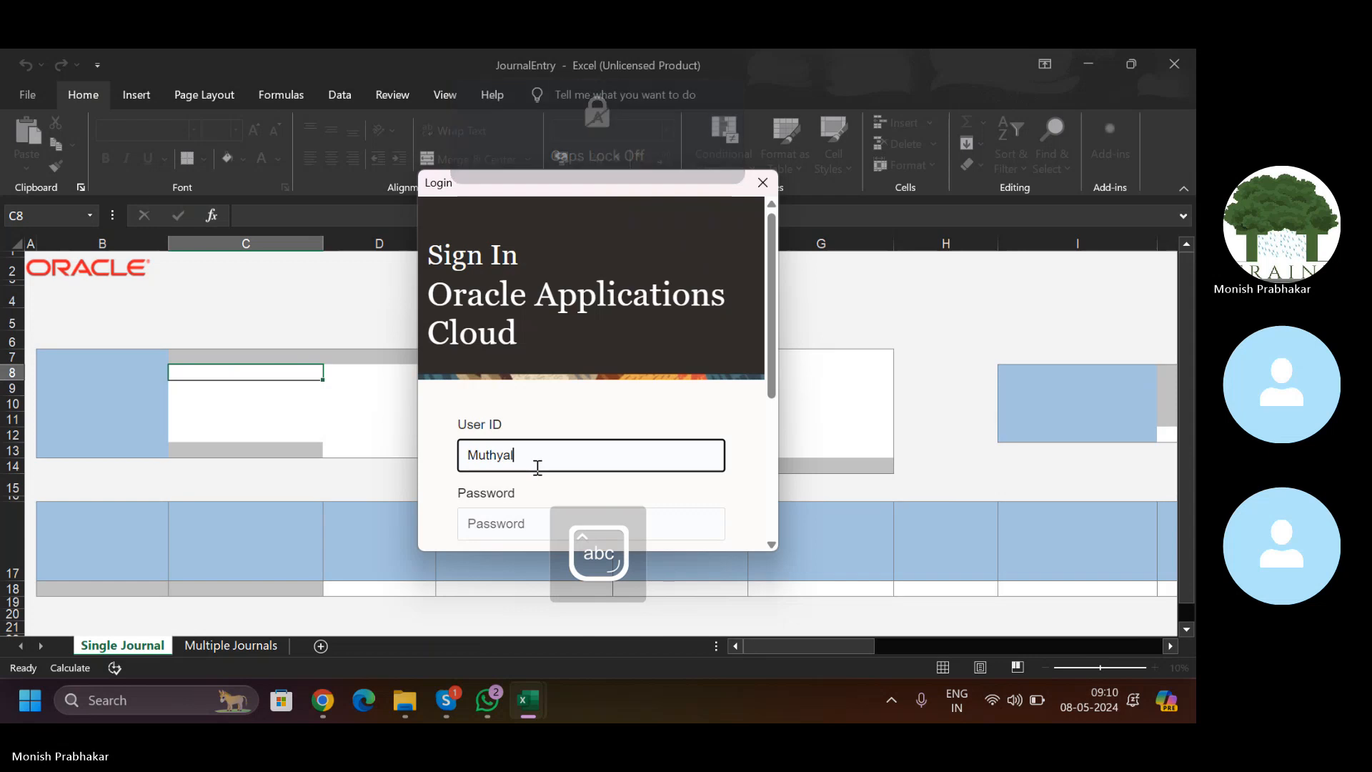
key(Tab)
key(Caps_Lock)
text(******)
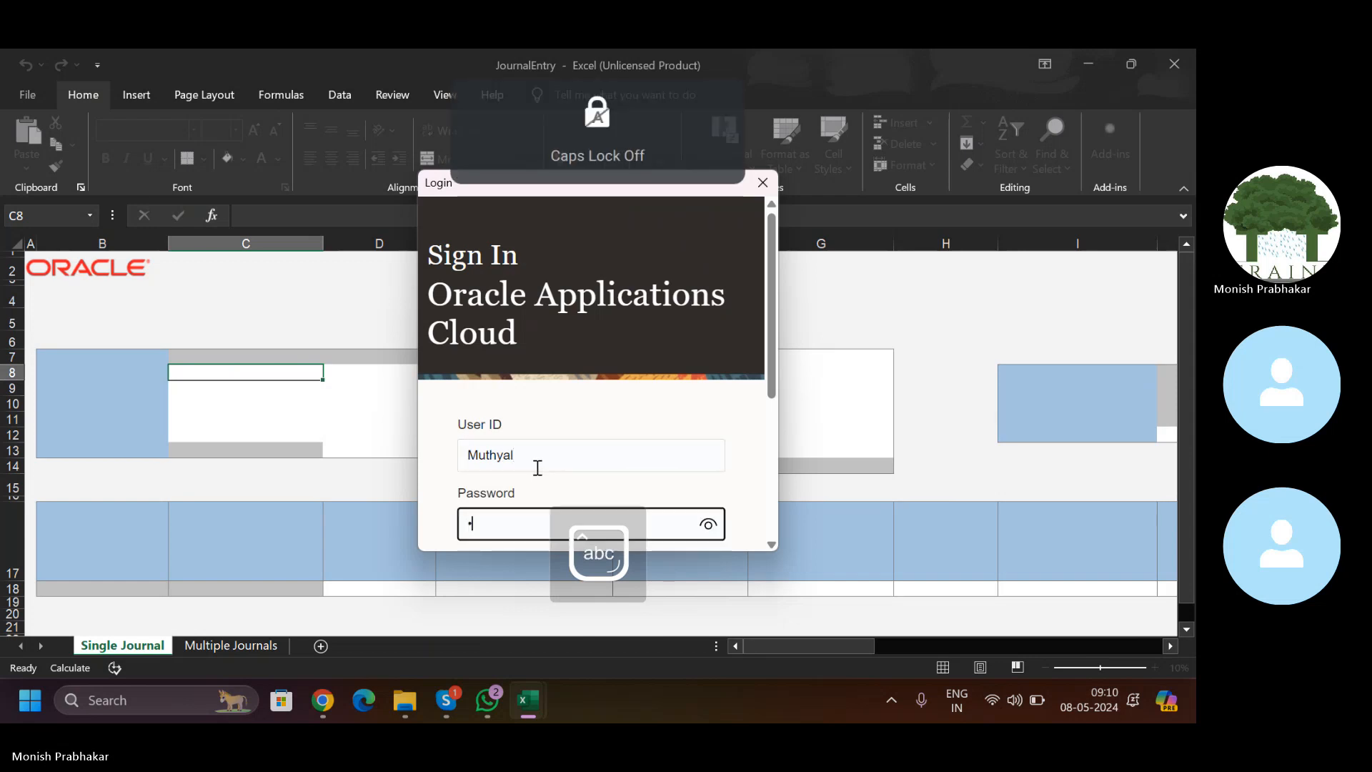
text(******)
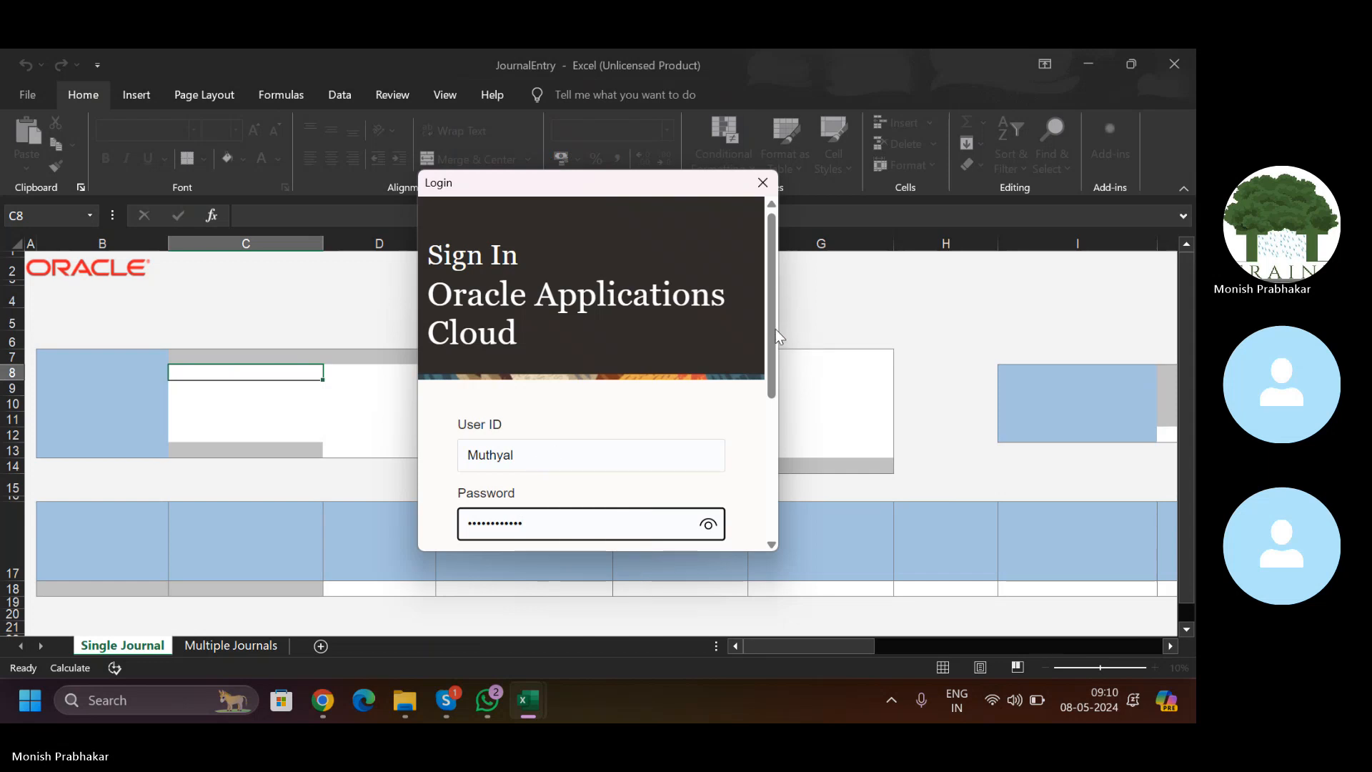
key(Return)
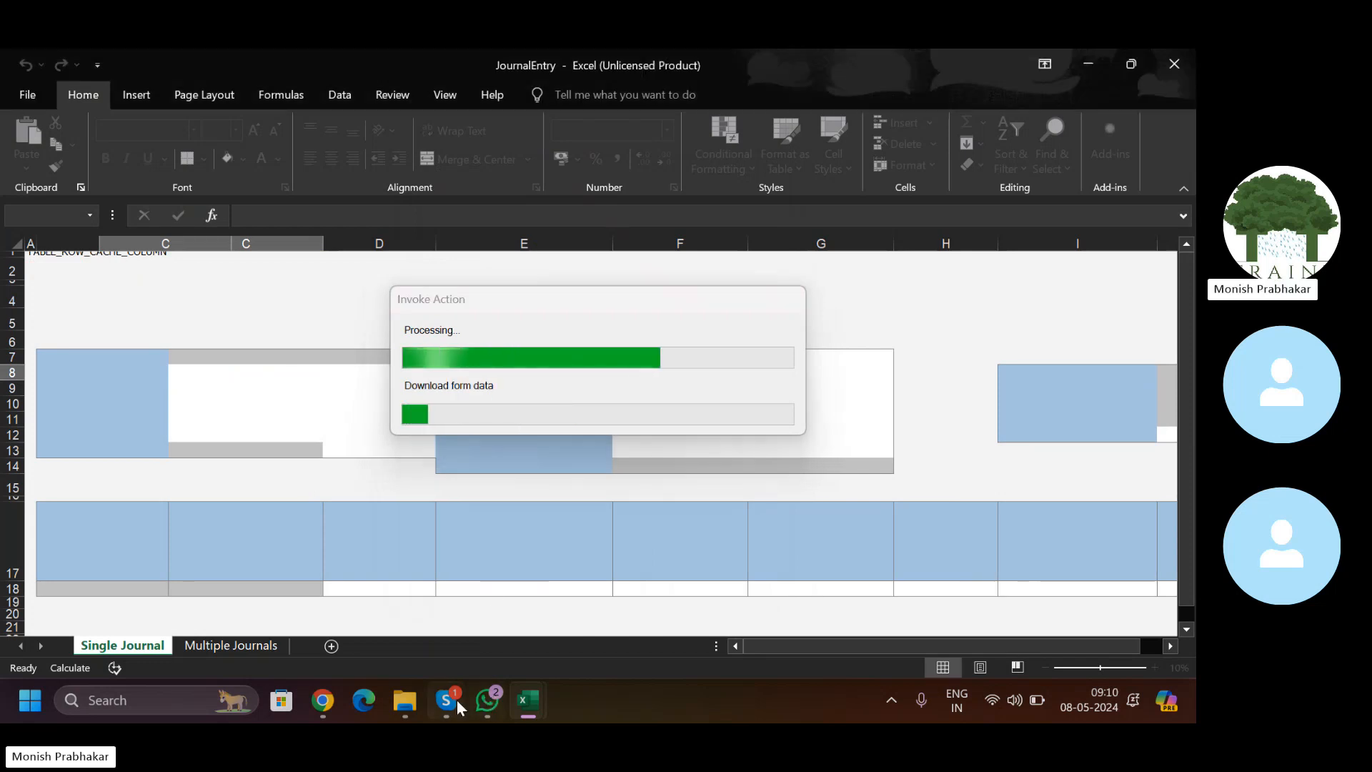
mouse_move(325, 701)
click(272, 653)
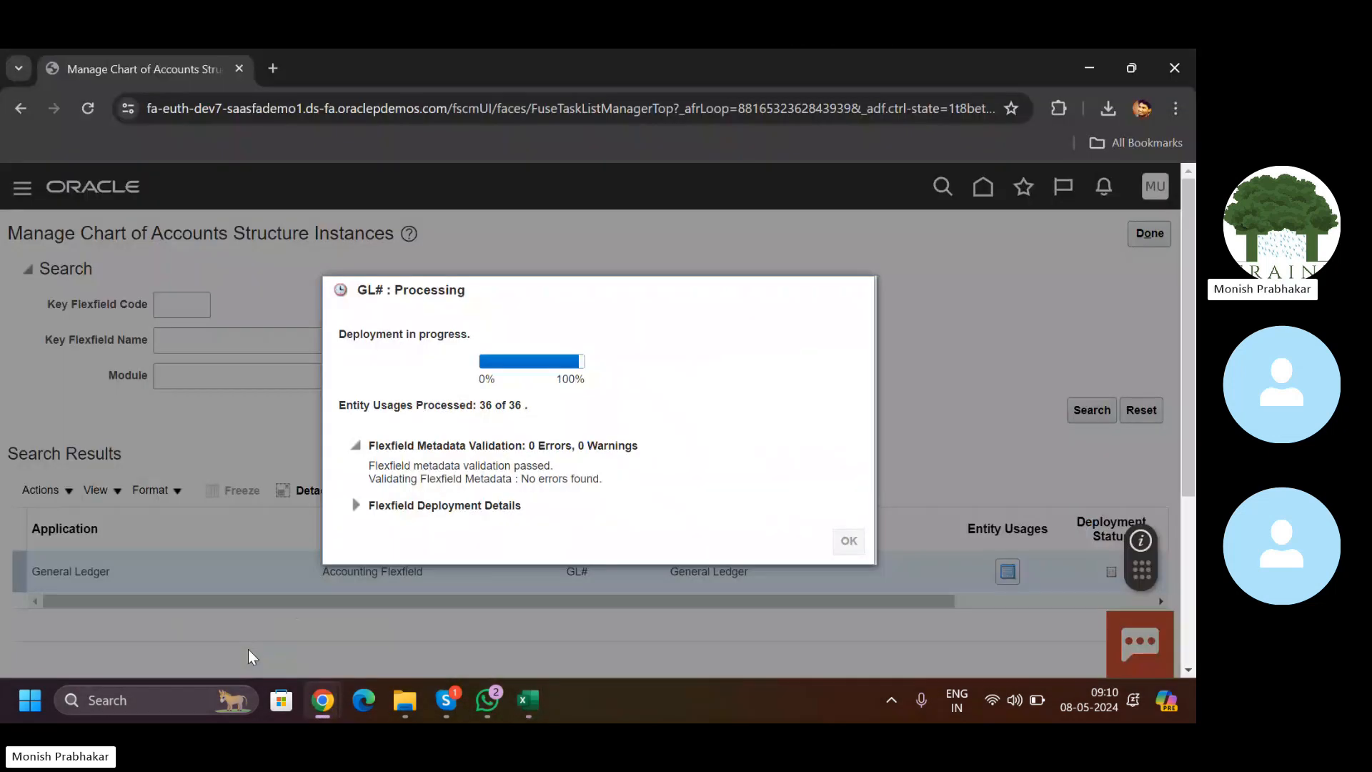
Step: Enter 'Office Expenses for May-24' as both the journal name and description
mouse_move(529, 702)
click(588, 633)
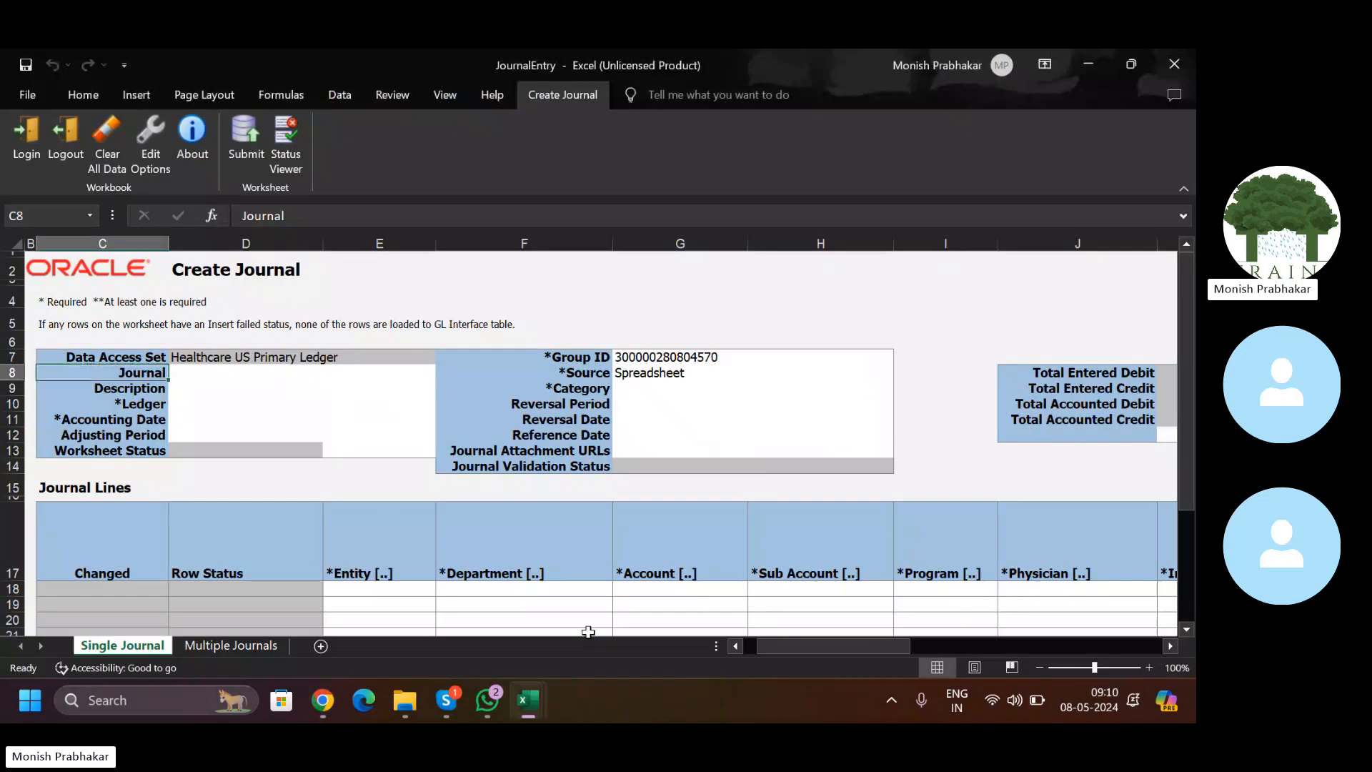
click(198, 372)
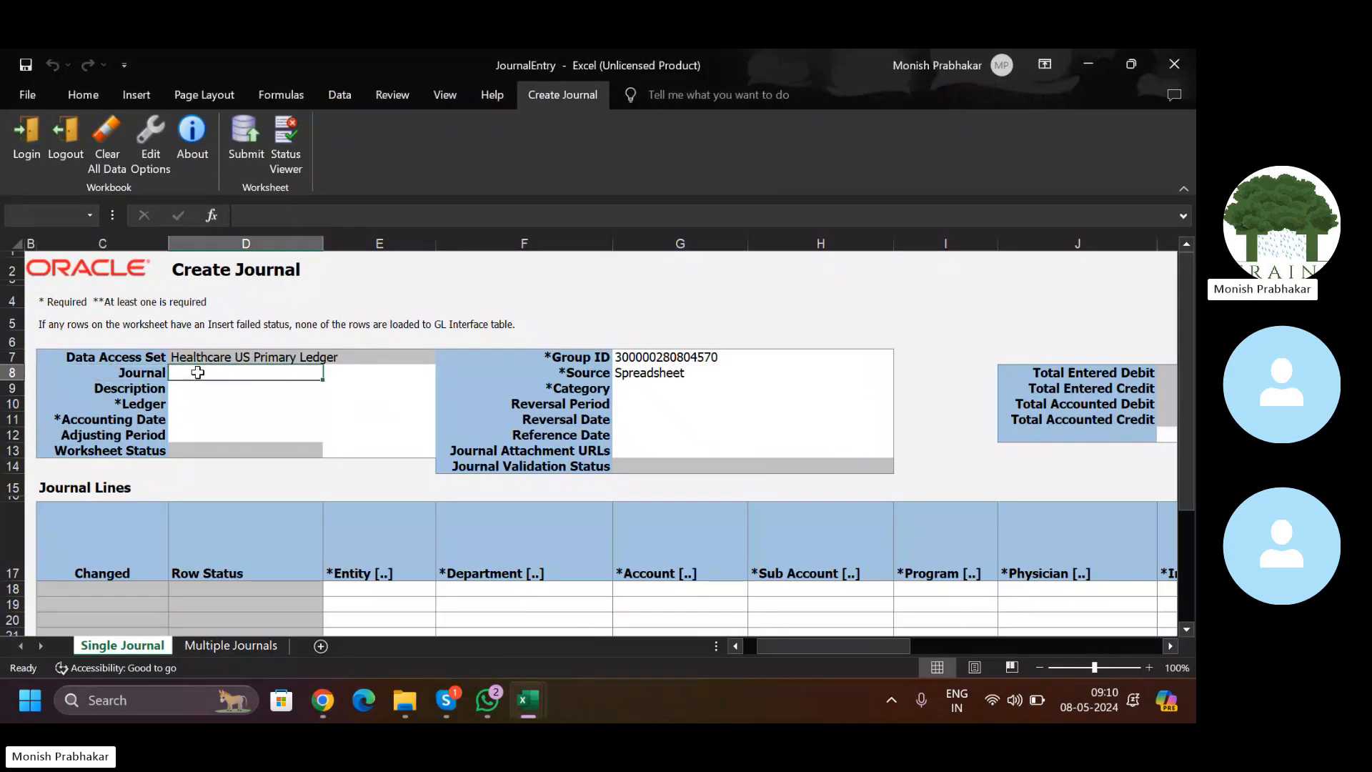
text(Office Ex)
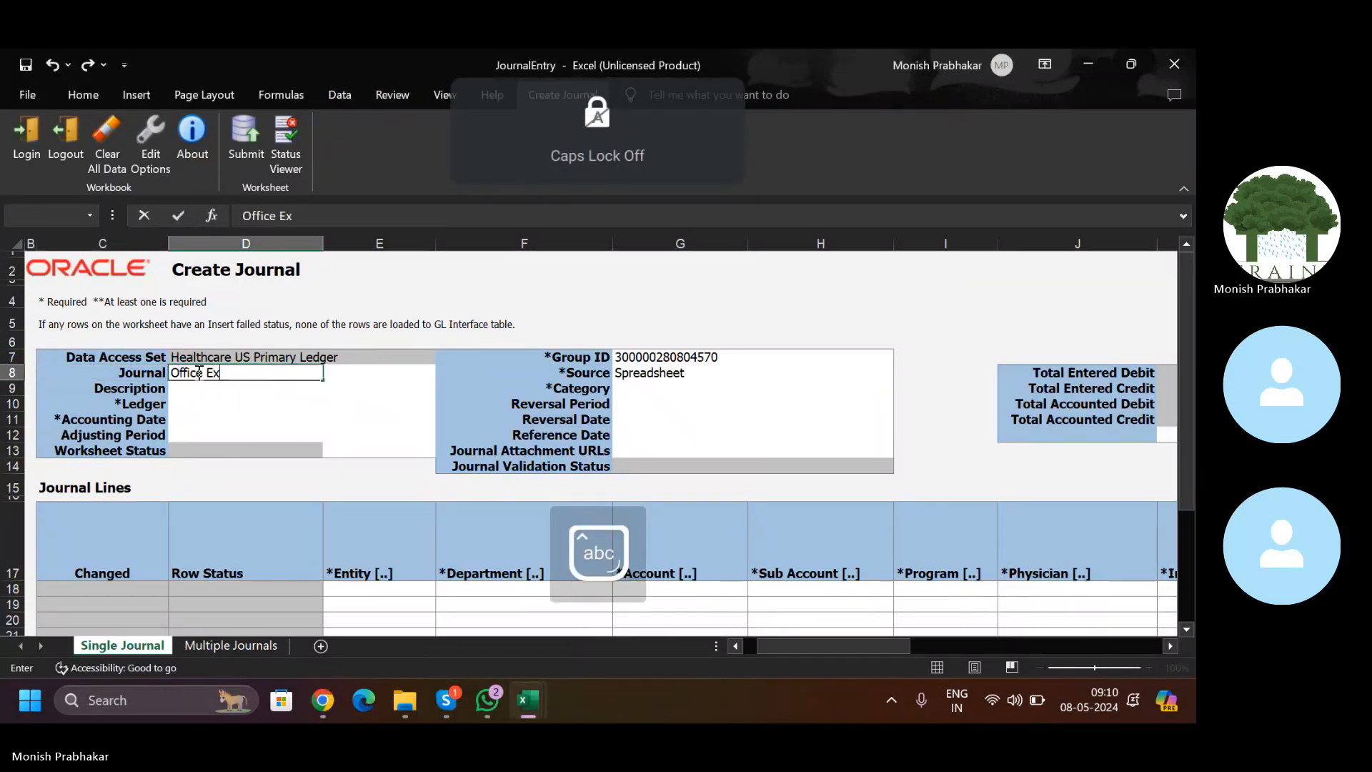
text(penses for )
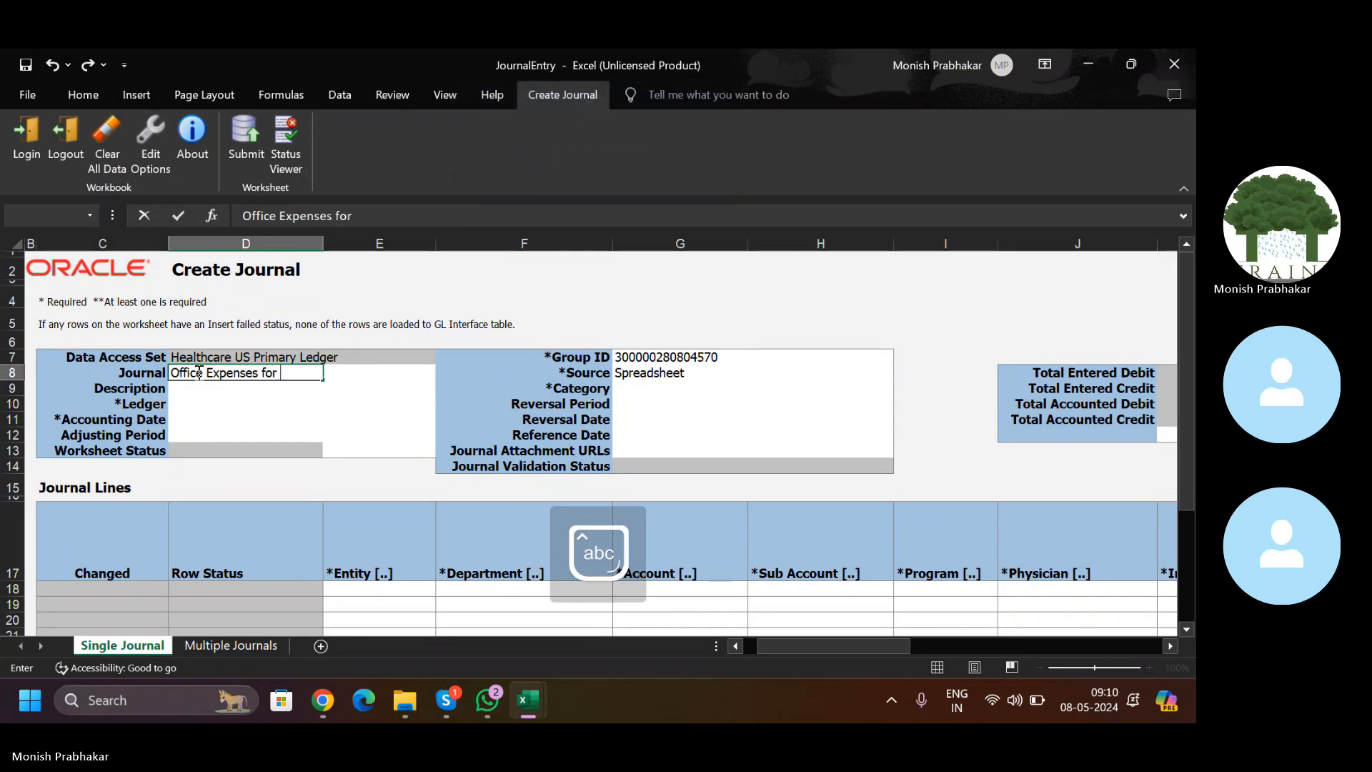
text(May-24)
key(Tab)
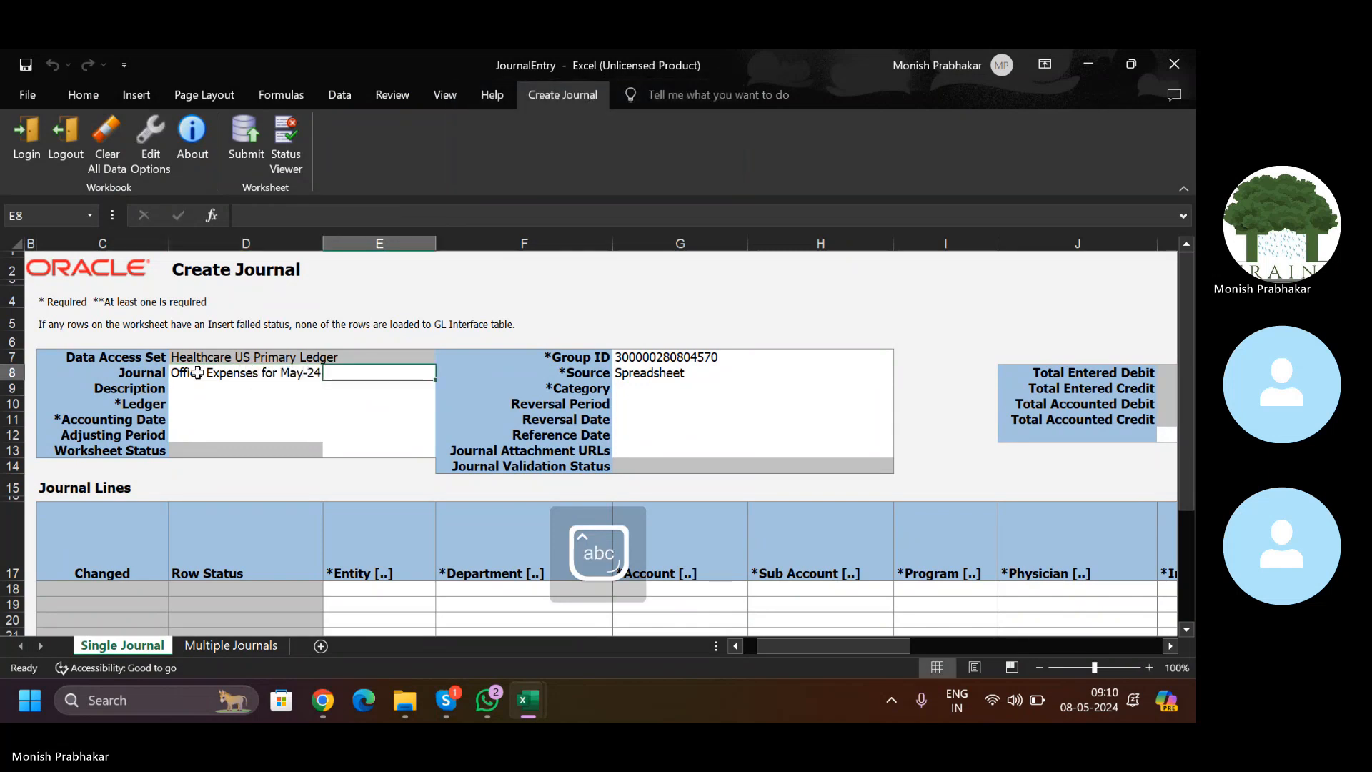
click(198, 373)
key(ctrl+c)
key(Down)
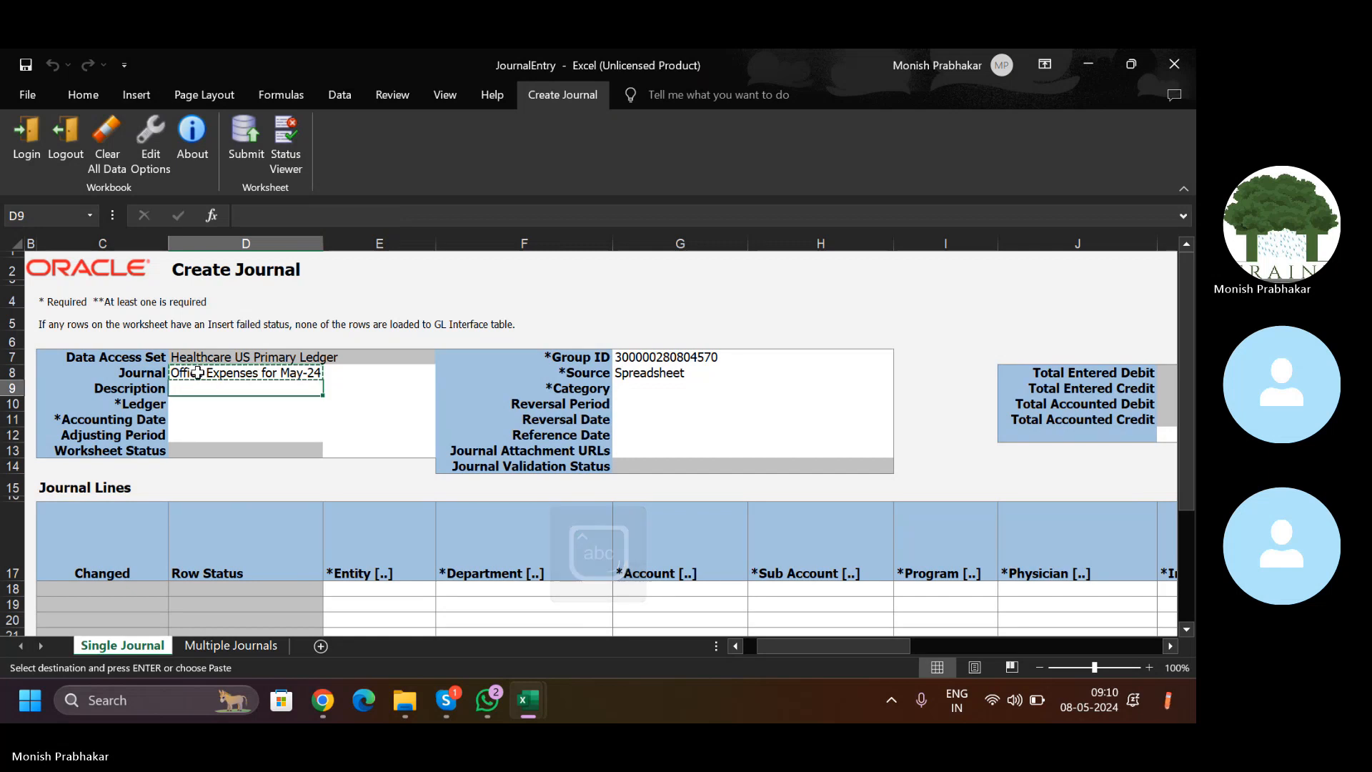
key(ctrl+v)
Step: Set the ledger to Healthcare US Primary Ledger and accounting date 05-05-2024
key(Down)
key(alt+Down)
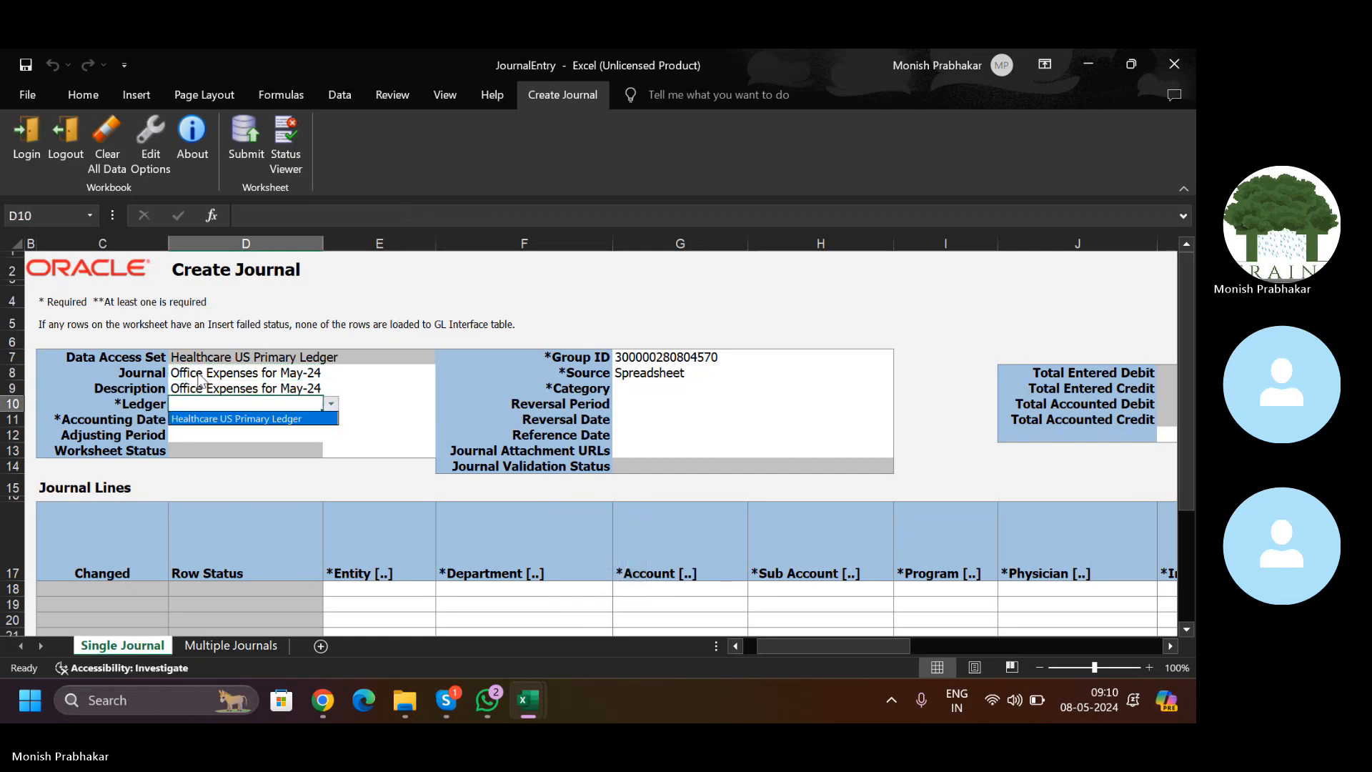
key(Return)
key(Down)
text(05-05-2024)
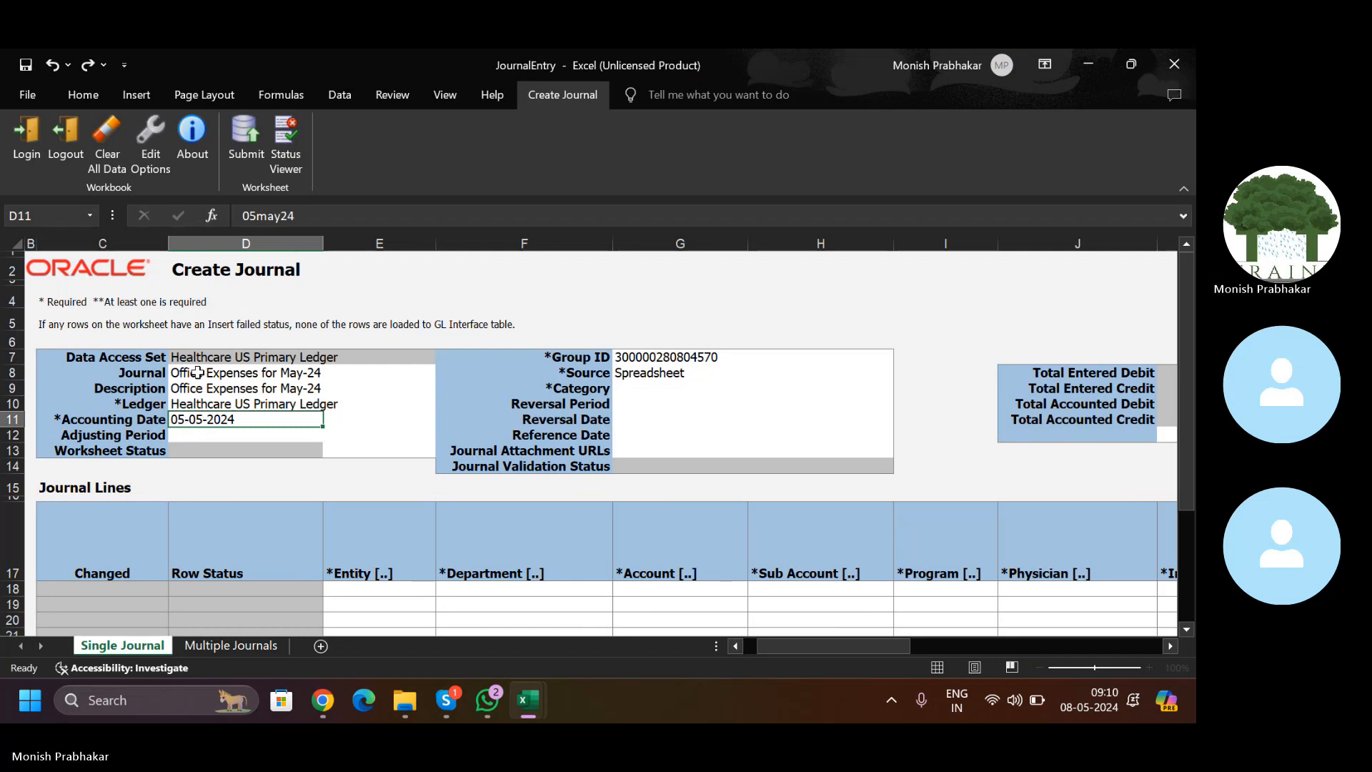
key(Tab)
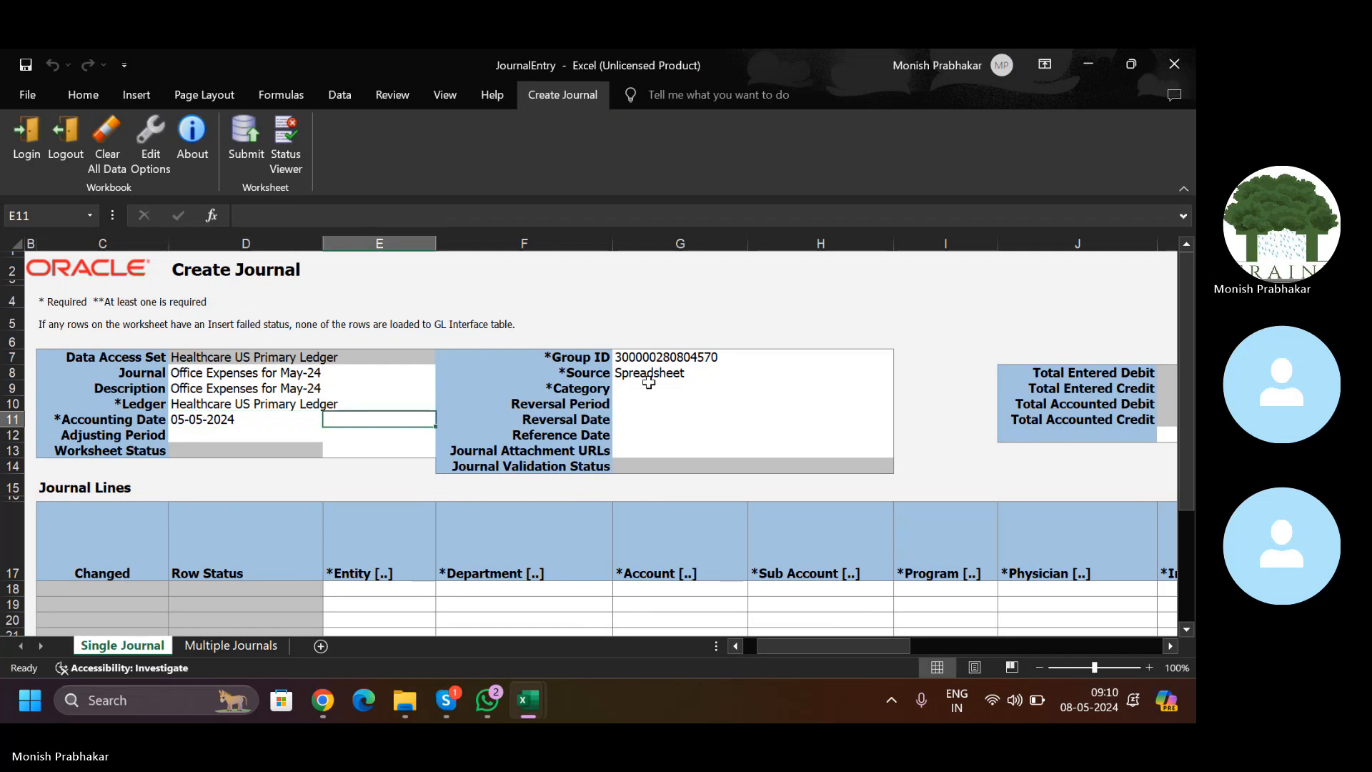
Step: Choose Adjustment as the journal category from the category lookup
click(627, 388)
text(dj)
key(BackSpace)
key(BackSpace)
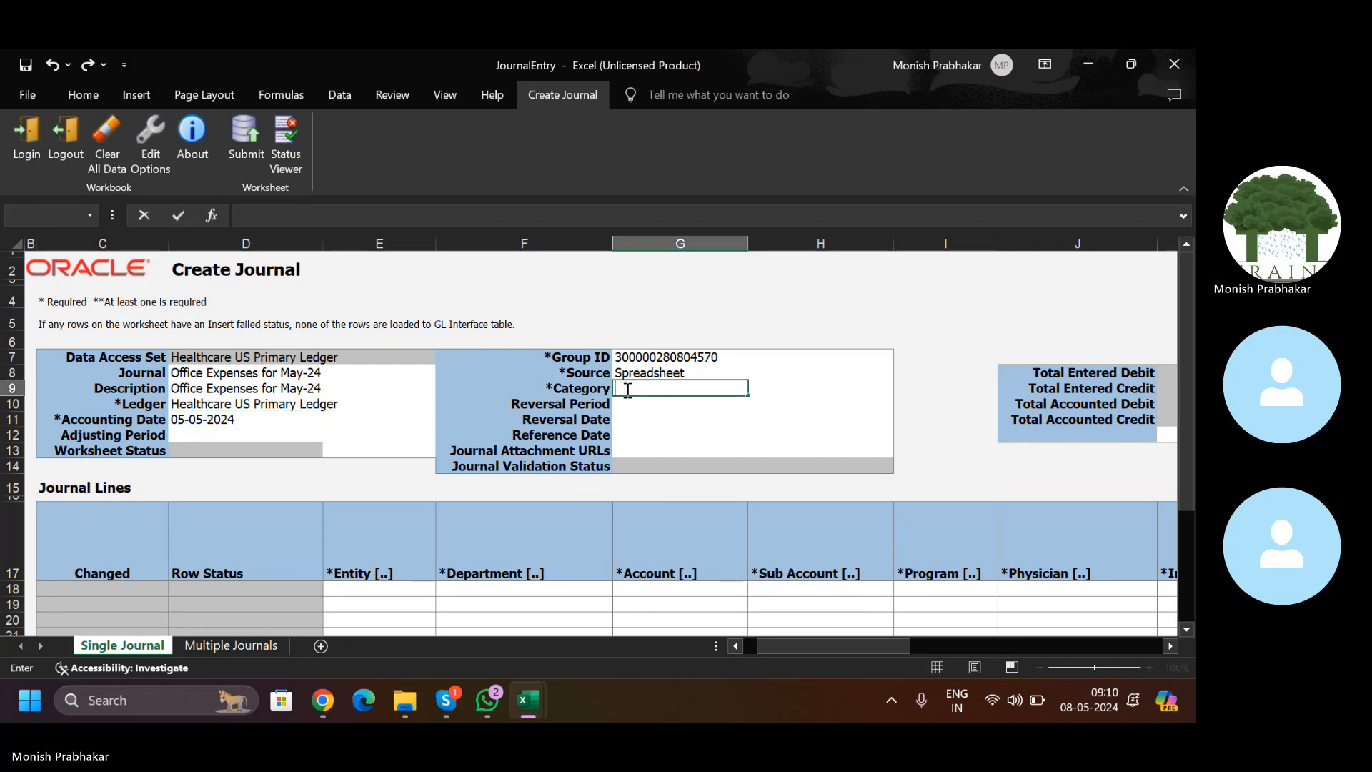
click(627, 389)
key(Escape)
double_click(627, 392)
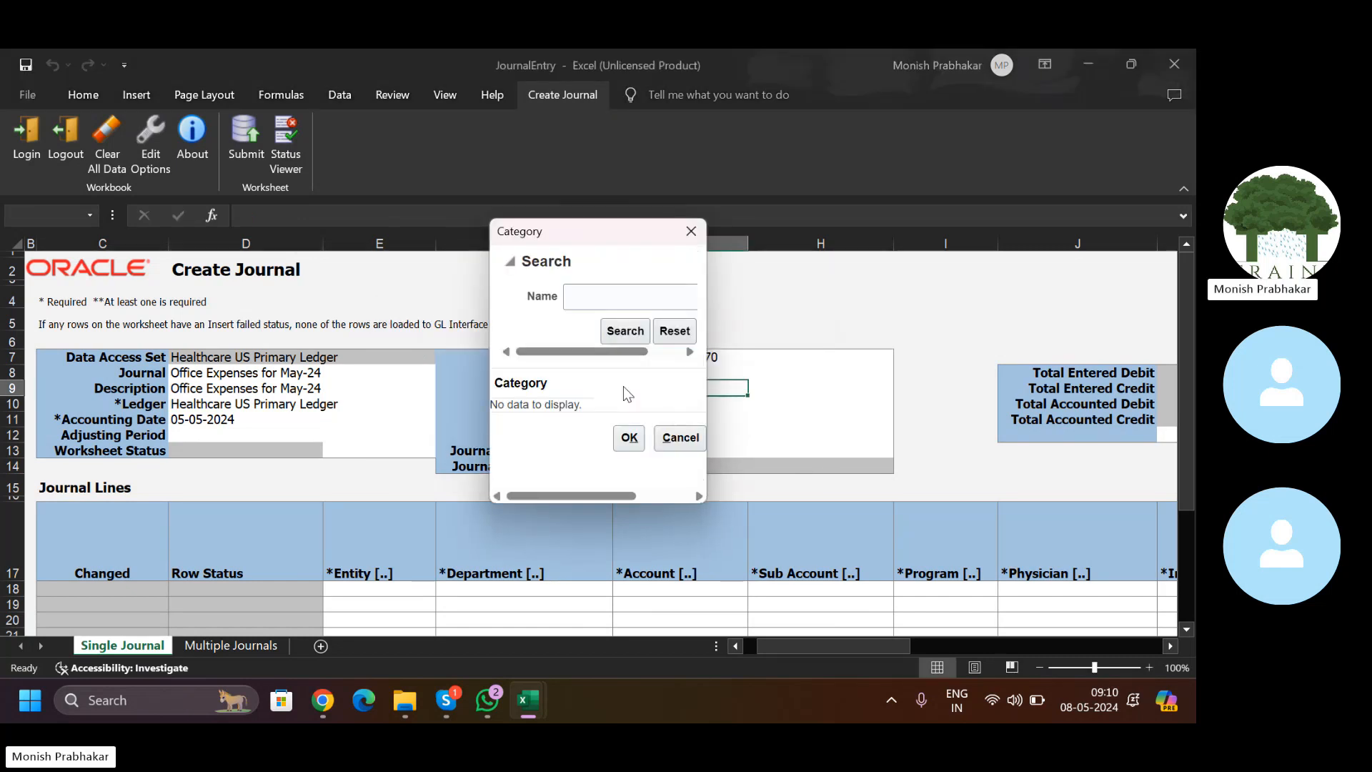
click(578, 296)
text(Adju)
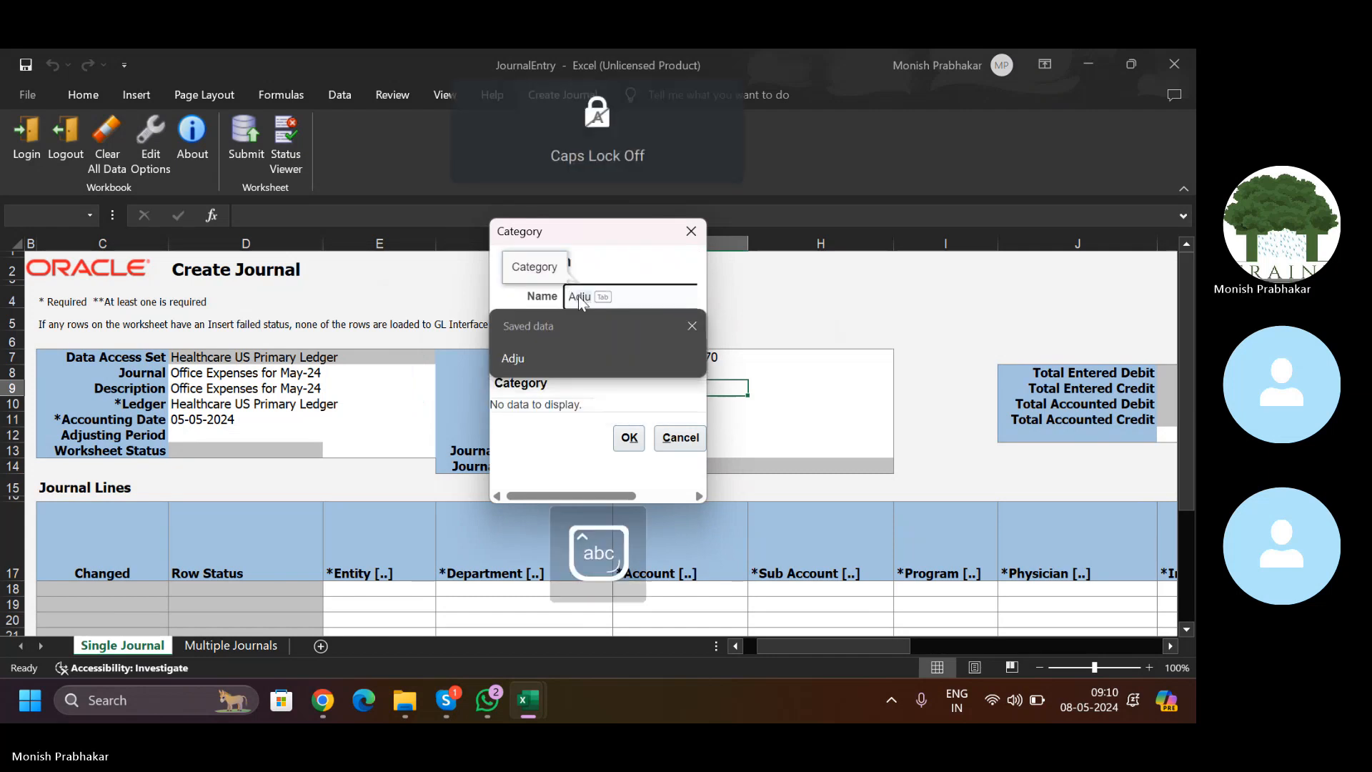
key(BackSpace)
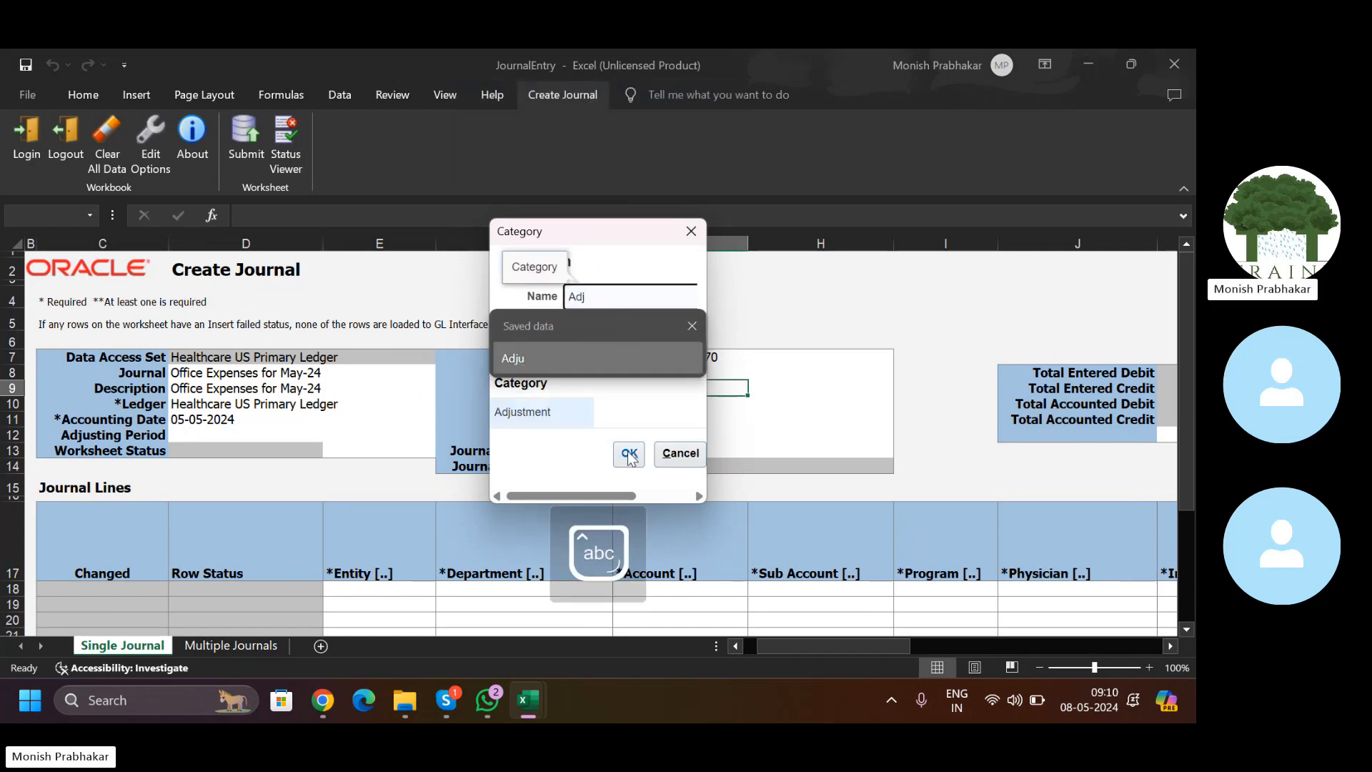
double_click(515, 413)
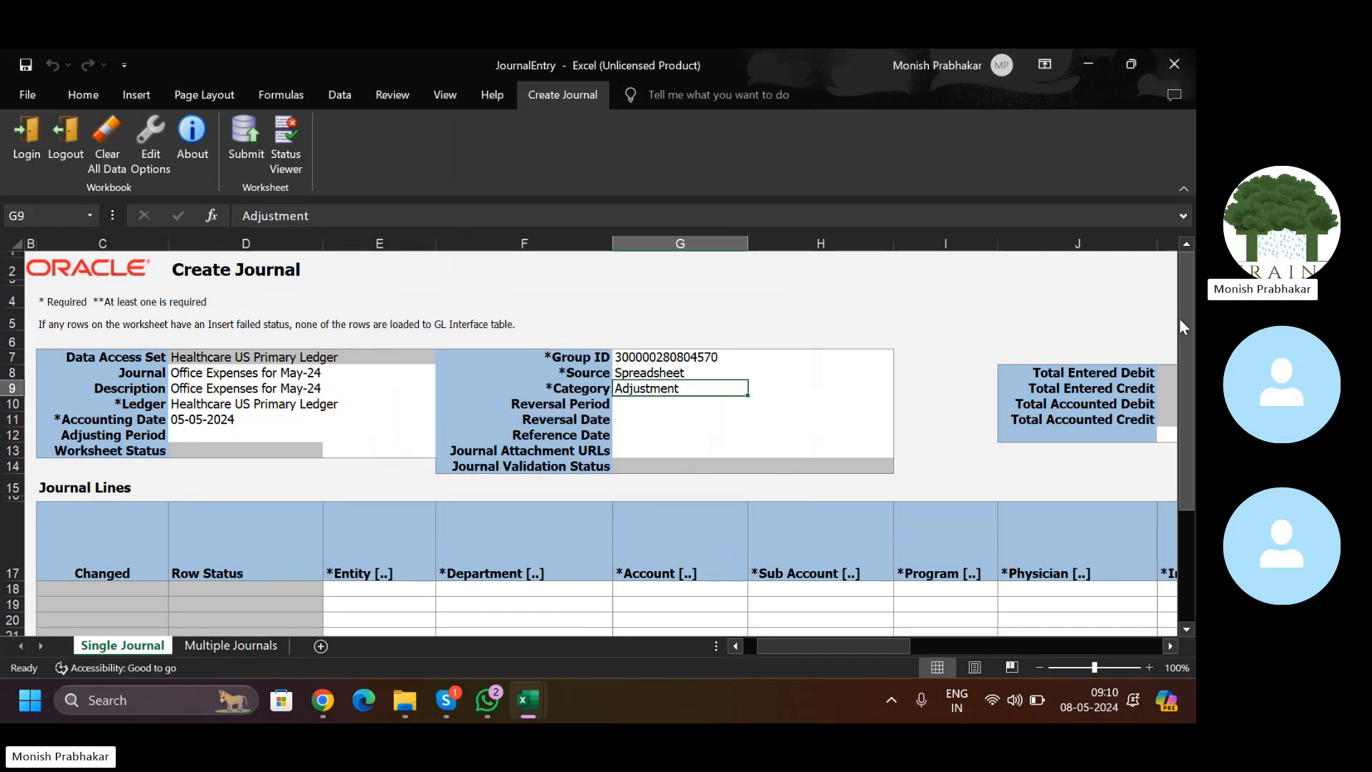
scroll(1179, 319, down, 2)
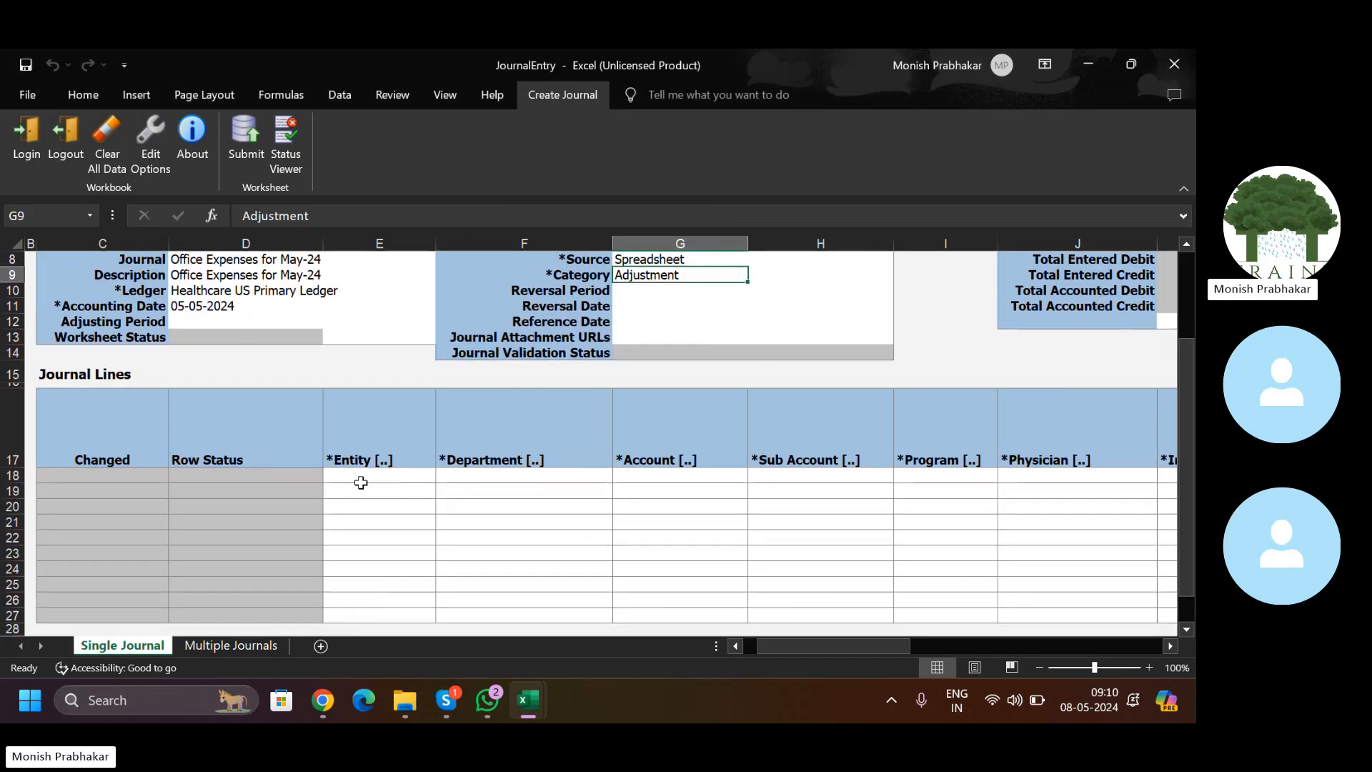
click(376, 477)
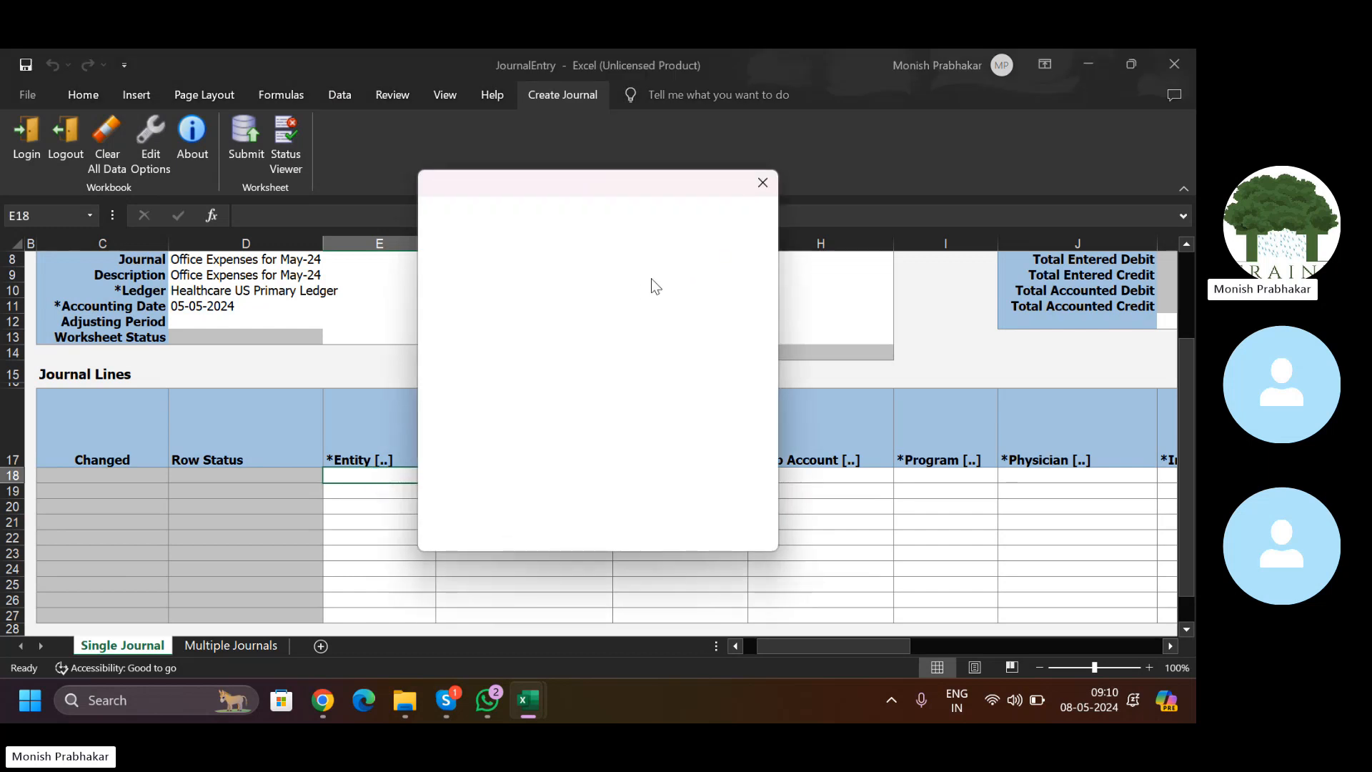
Step: Open line 18's Accounts form with Entity 110 focused, then view the chart of accounts deployment page
click(636, 211)
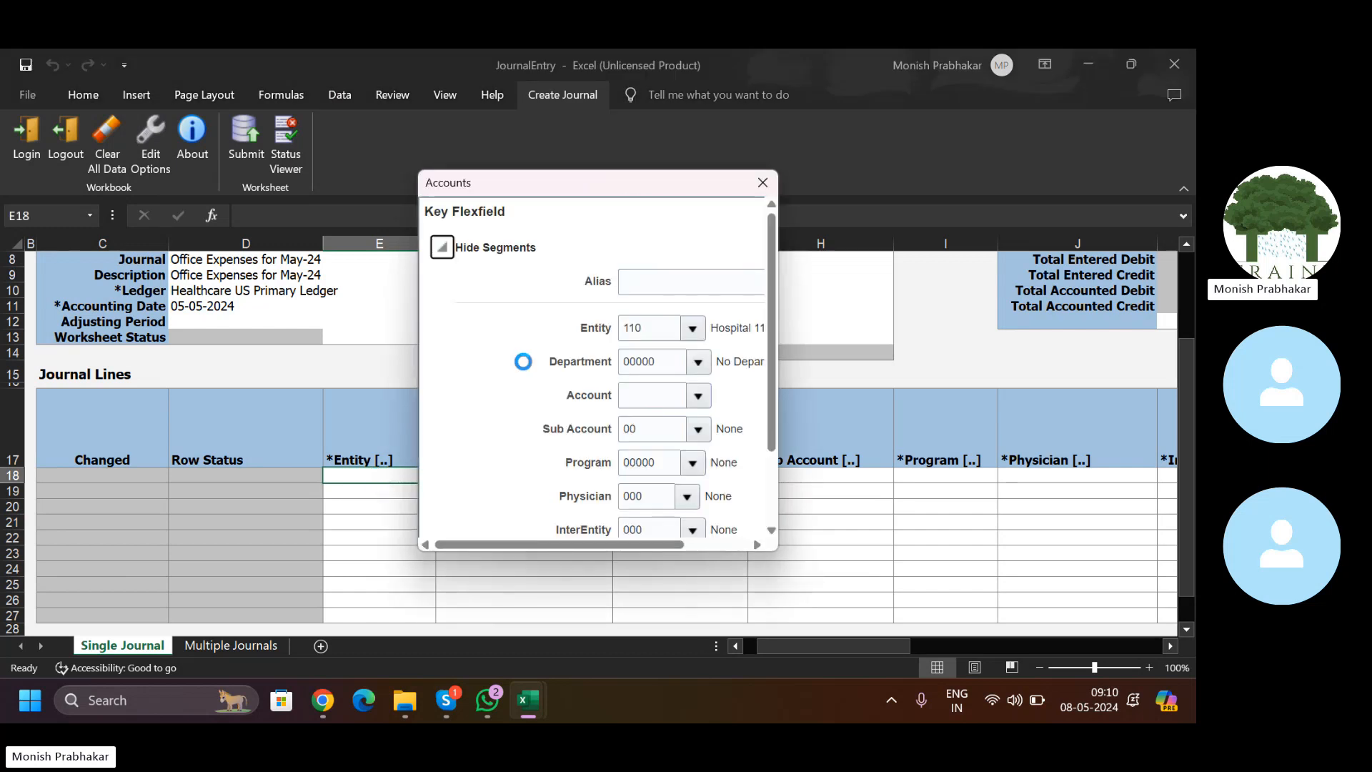
drag(639, 193, 551, 193)
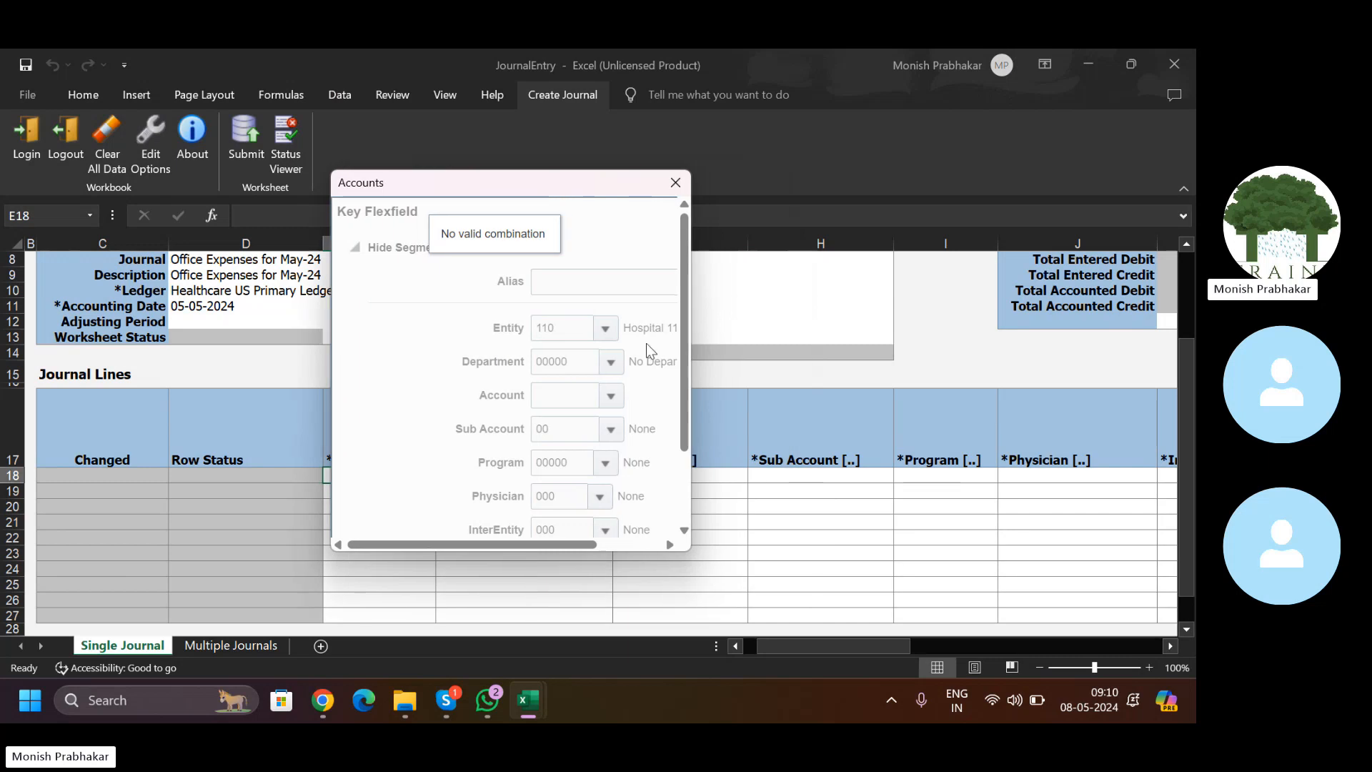
drag(545, 543, 608, 546)
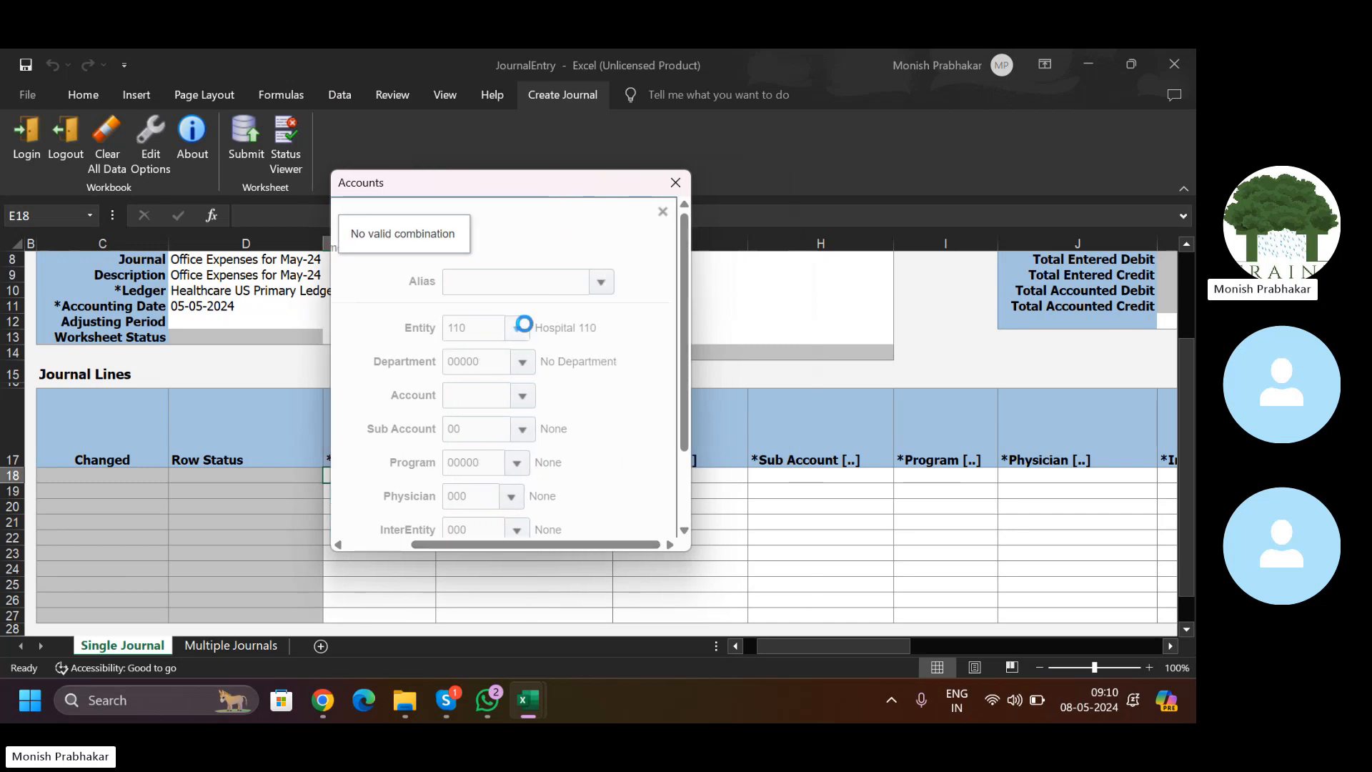
click(583, 322)
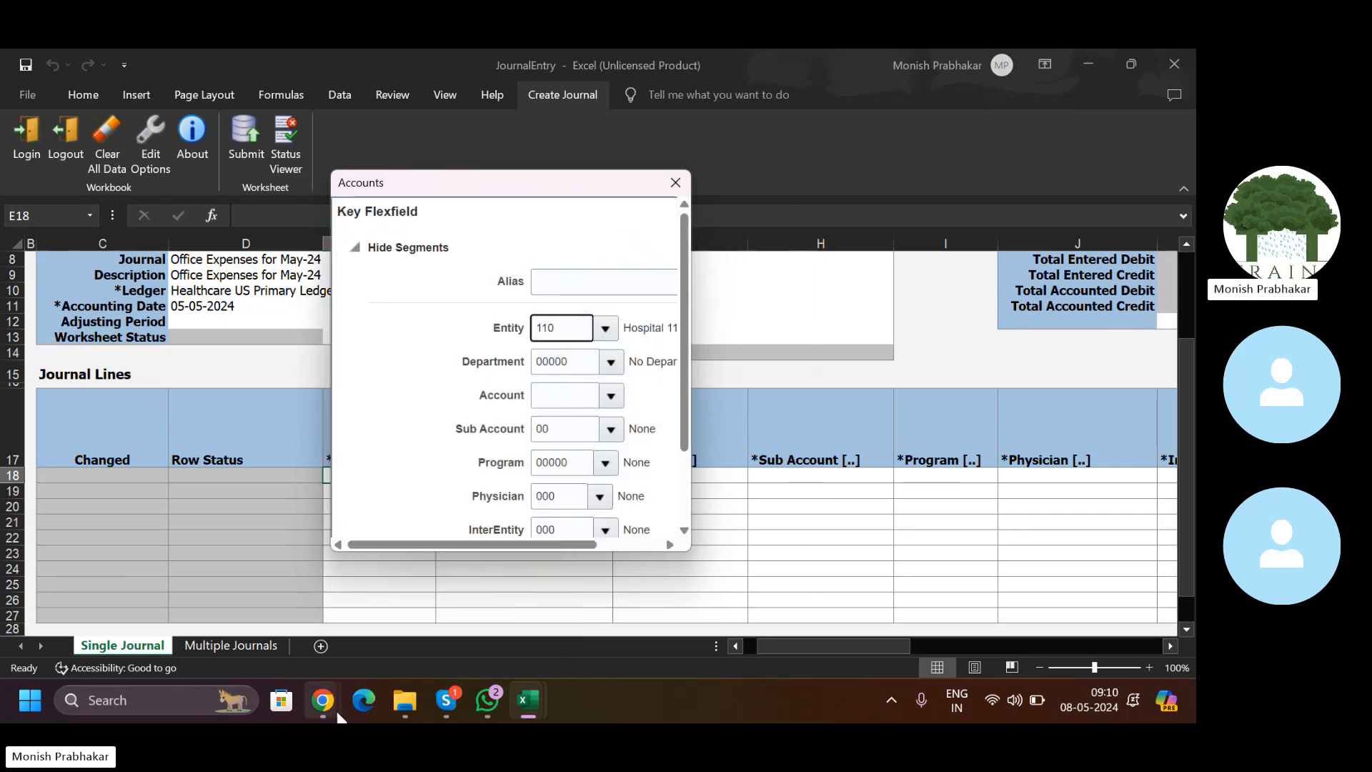
mouse_move(322, 701)
click(265, 619)
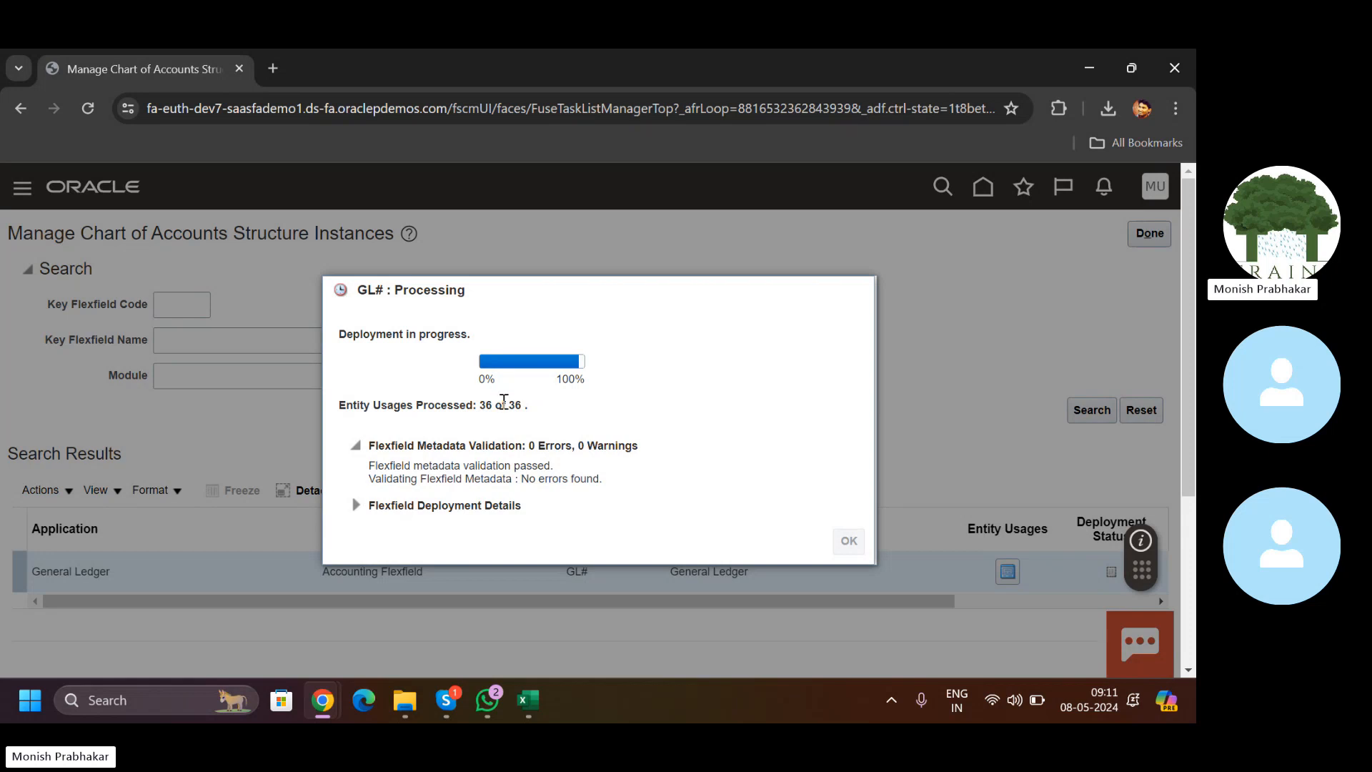
mouse_move(518, 692)
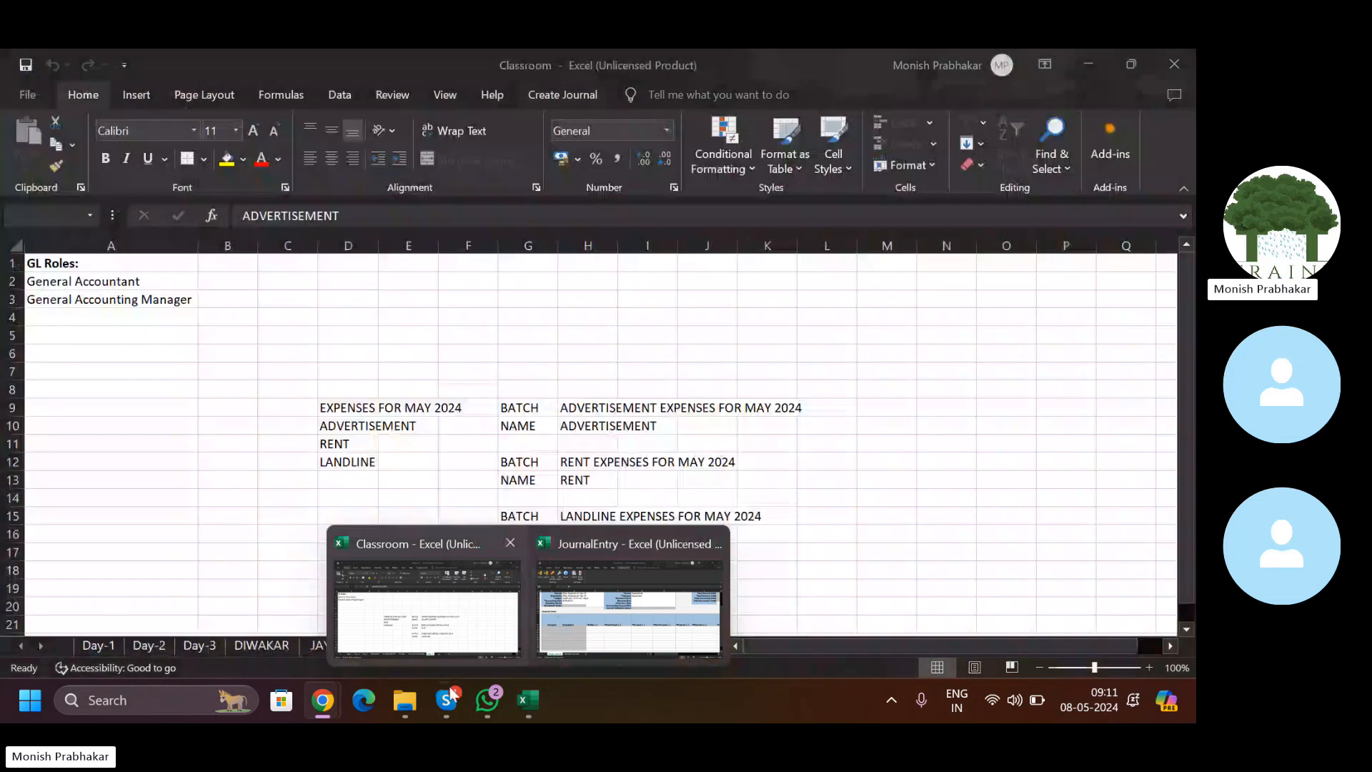
mouse_move(314, 718)
click(255, 627)
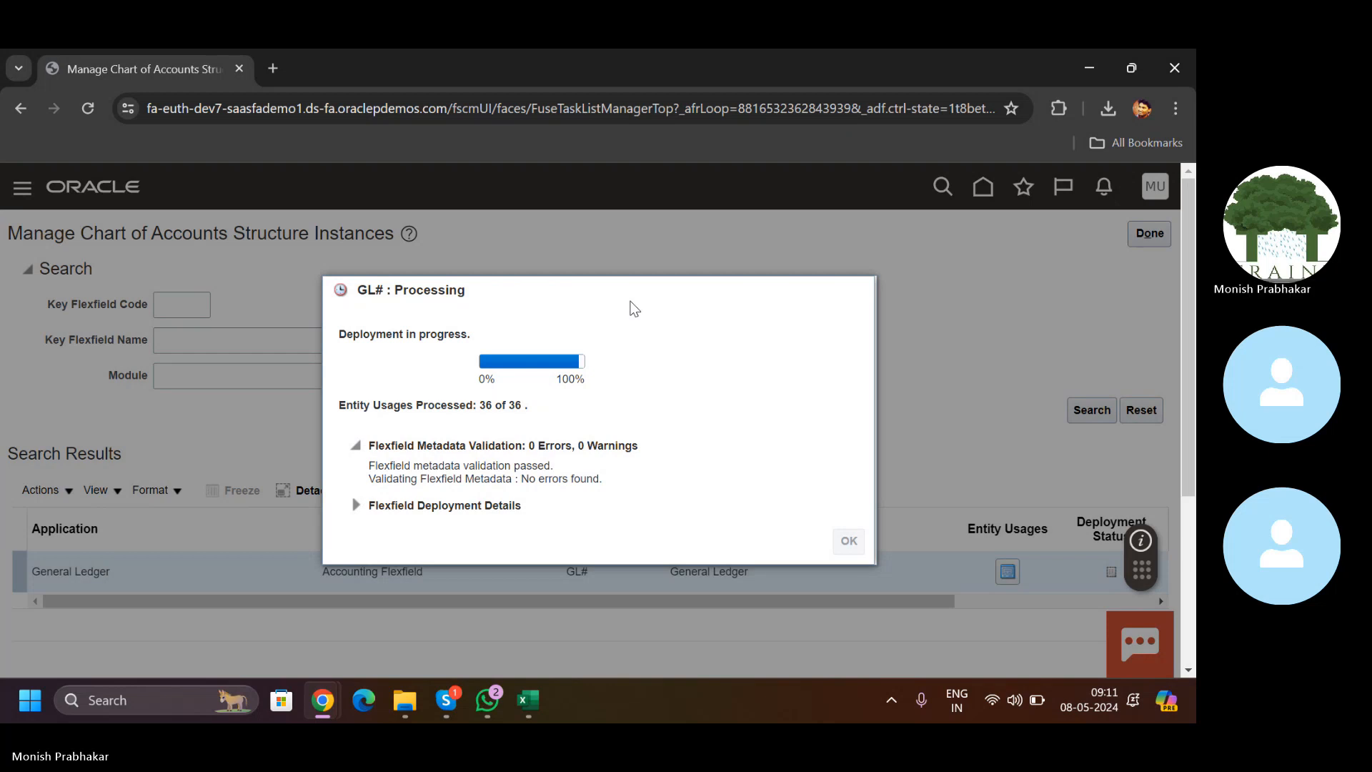
mouse_move(545, 700)
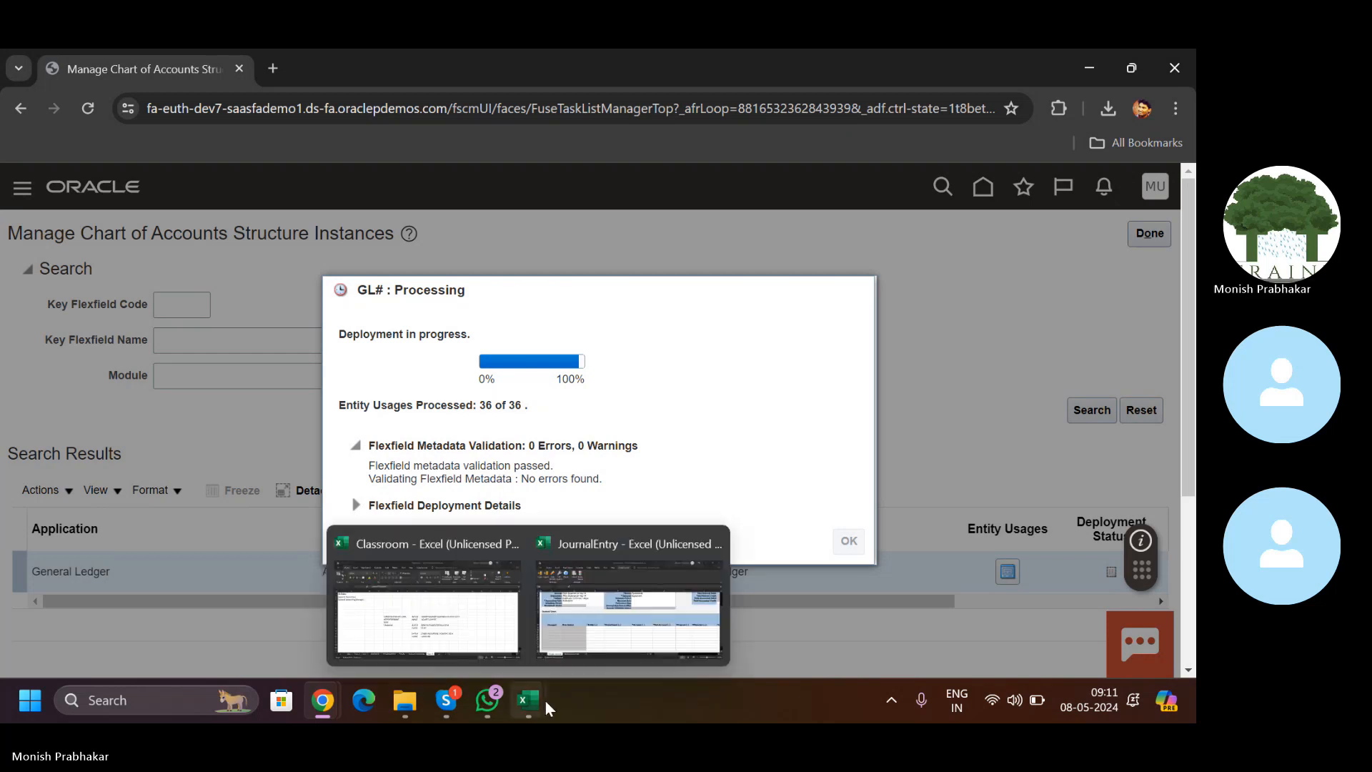
click(629, 608)
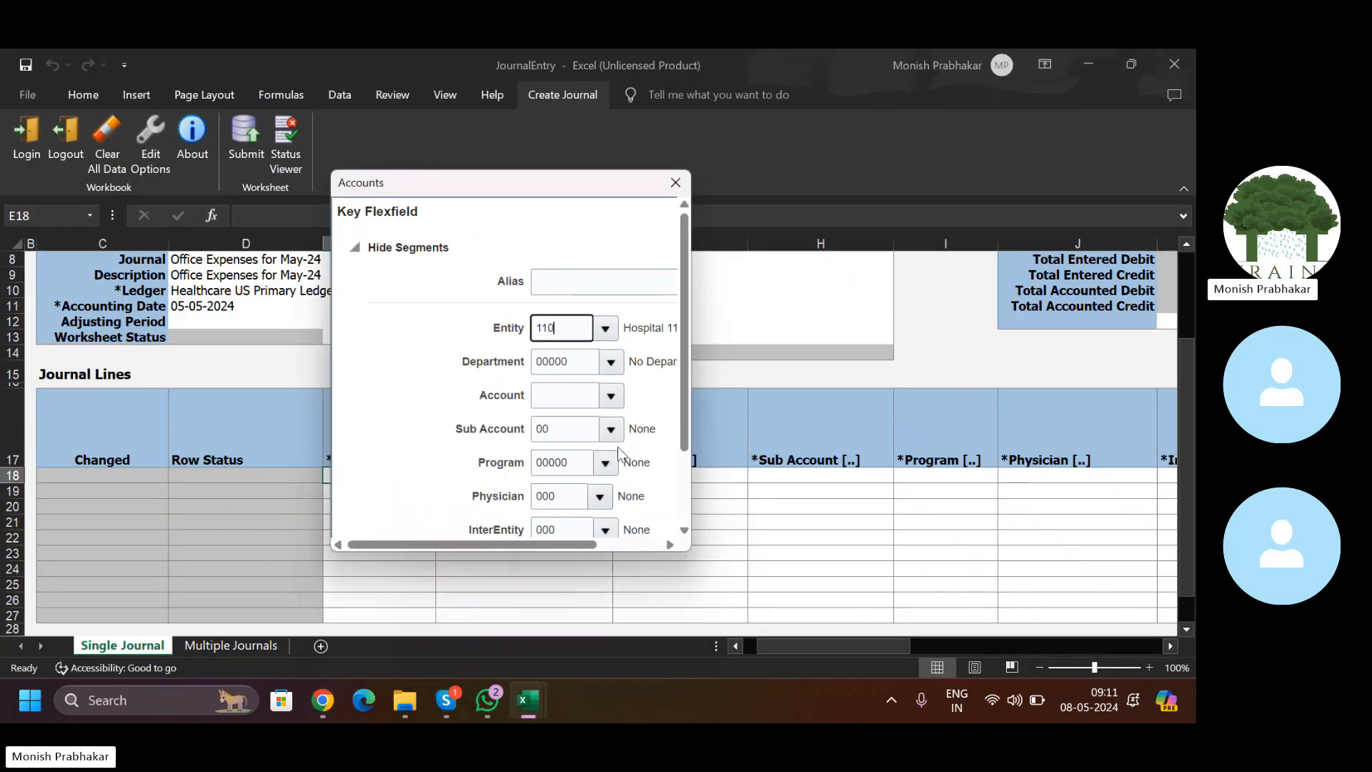
Step: Open the full account value search for line 18's Account segment
click(564, 404)
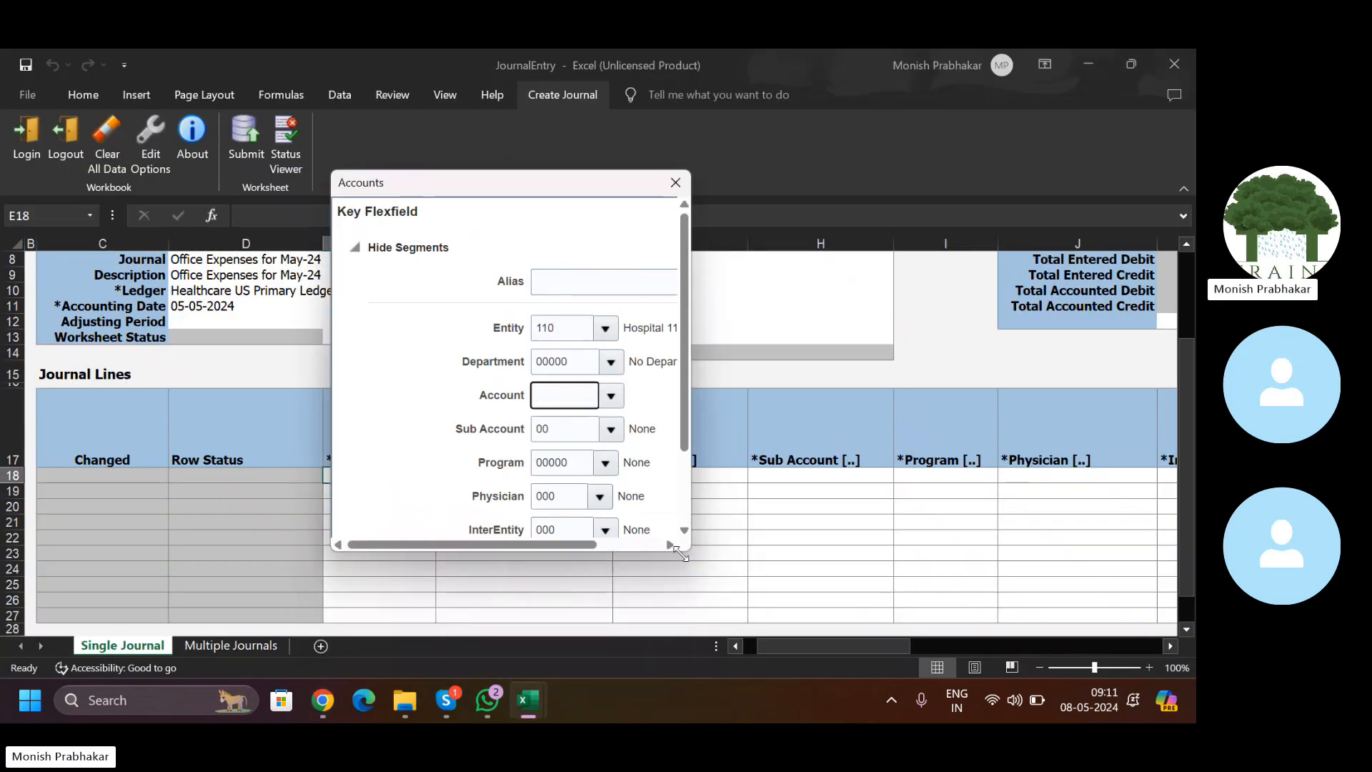
drag(679, 553, 811, 614)
click(612, 396)
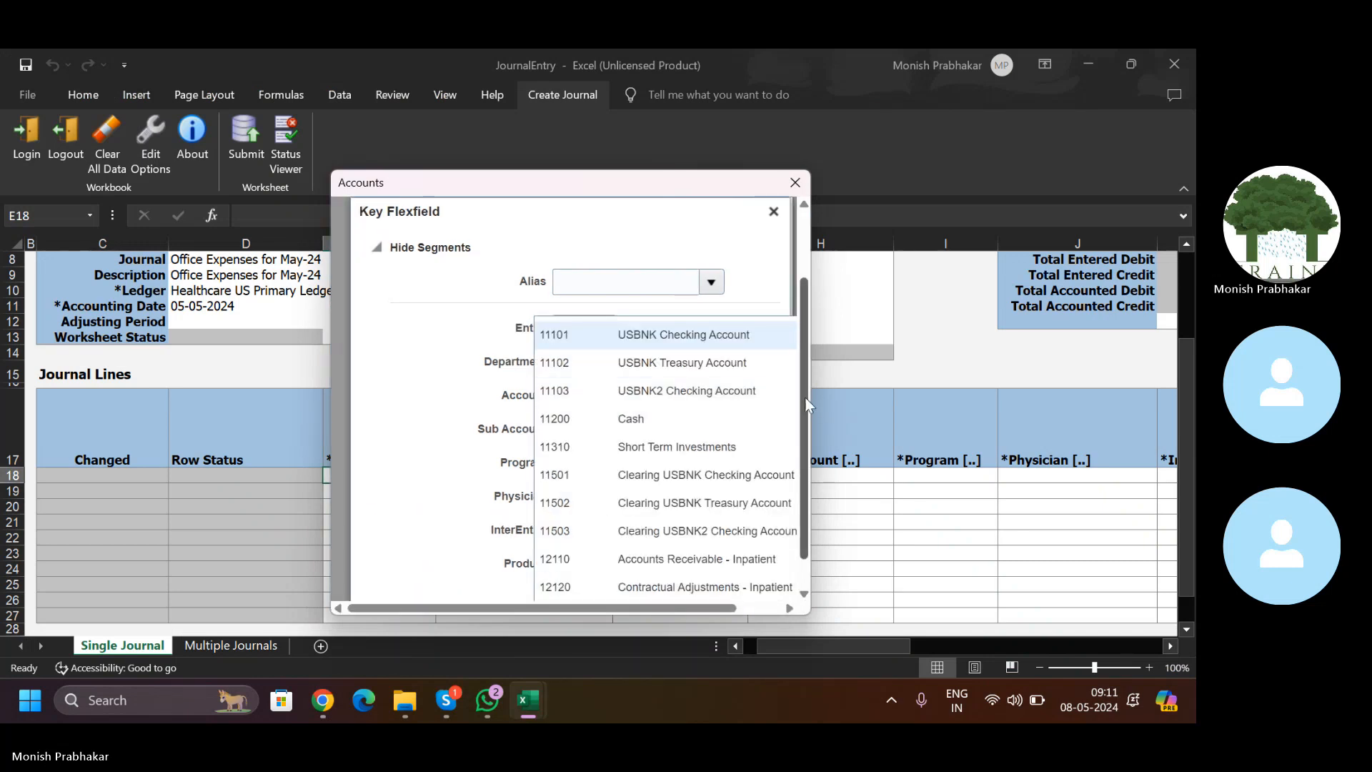
scroll(805, 396, down, 1)
click(572, 580)
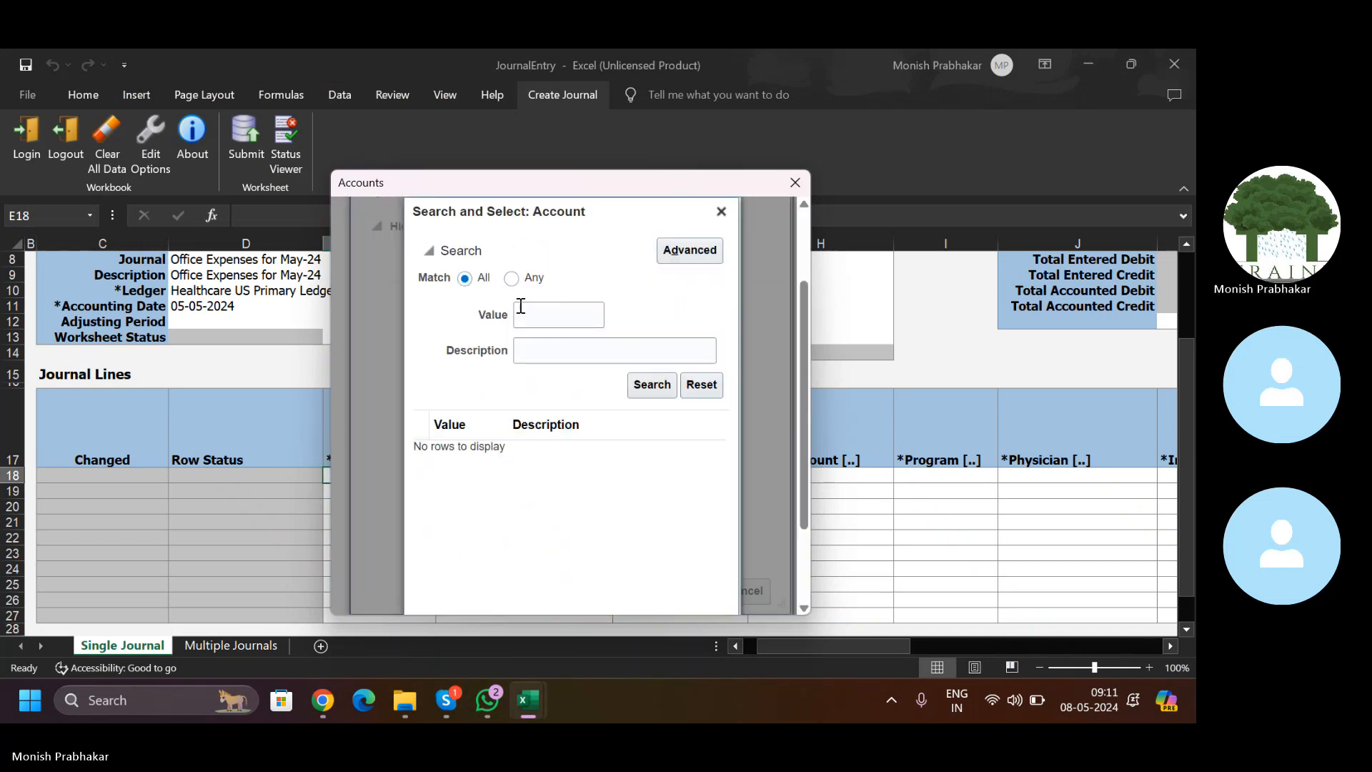
Step: Search accounts starting with 6 and apply 64410 Office Supplies to line 18
click(529, 355)
click(543, 322)
key(Return)
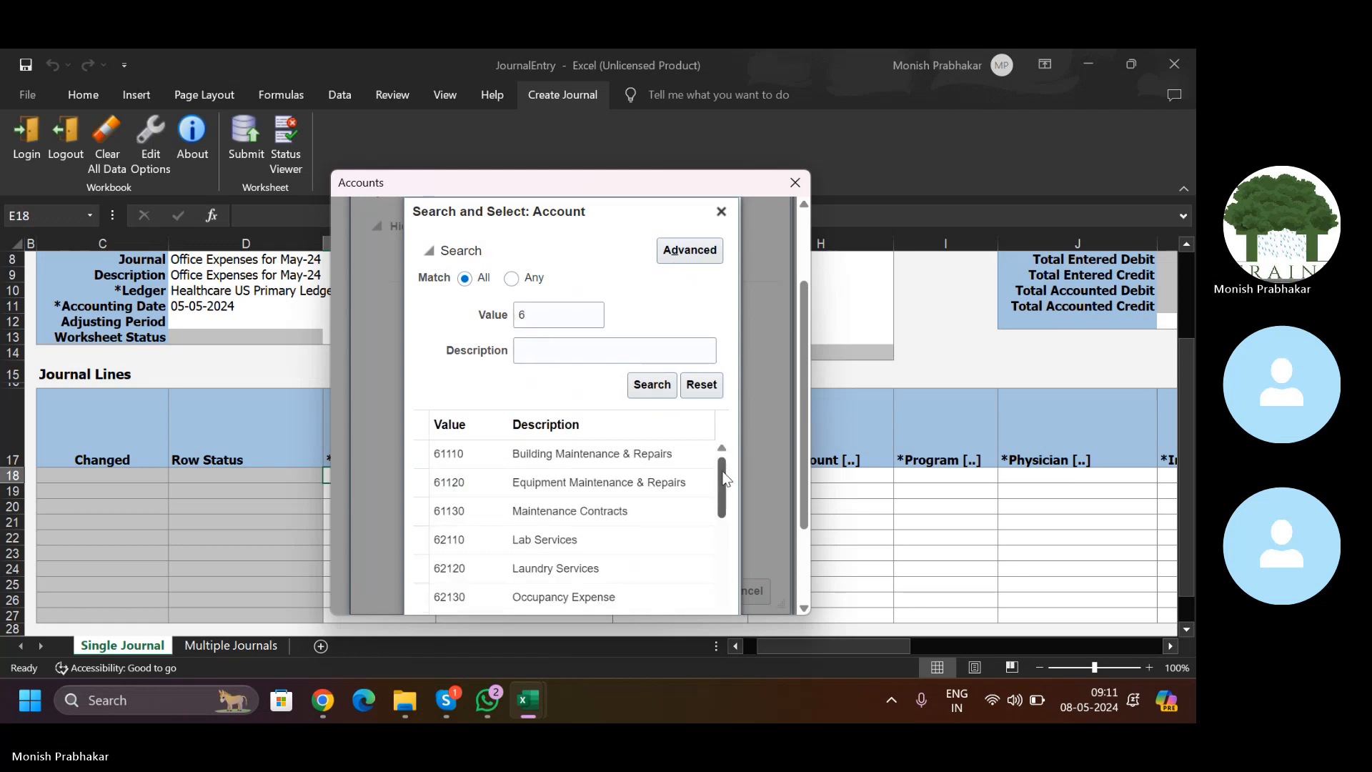
scroll(723, 530, down, 10)
scroll(723, 555, down, 6)
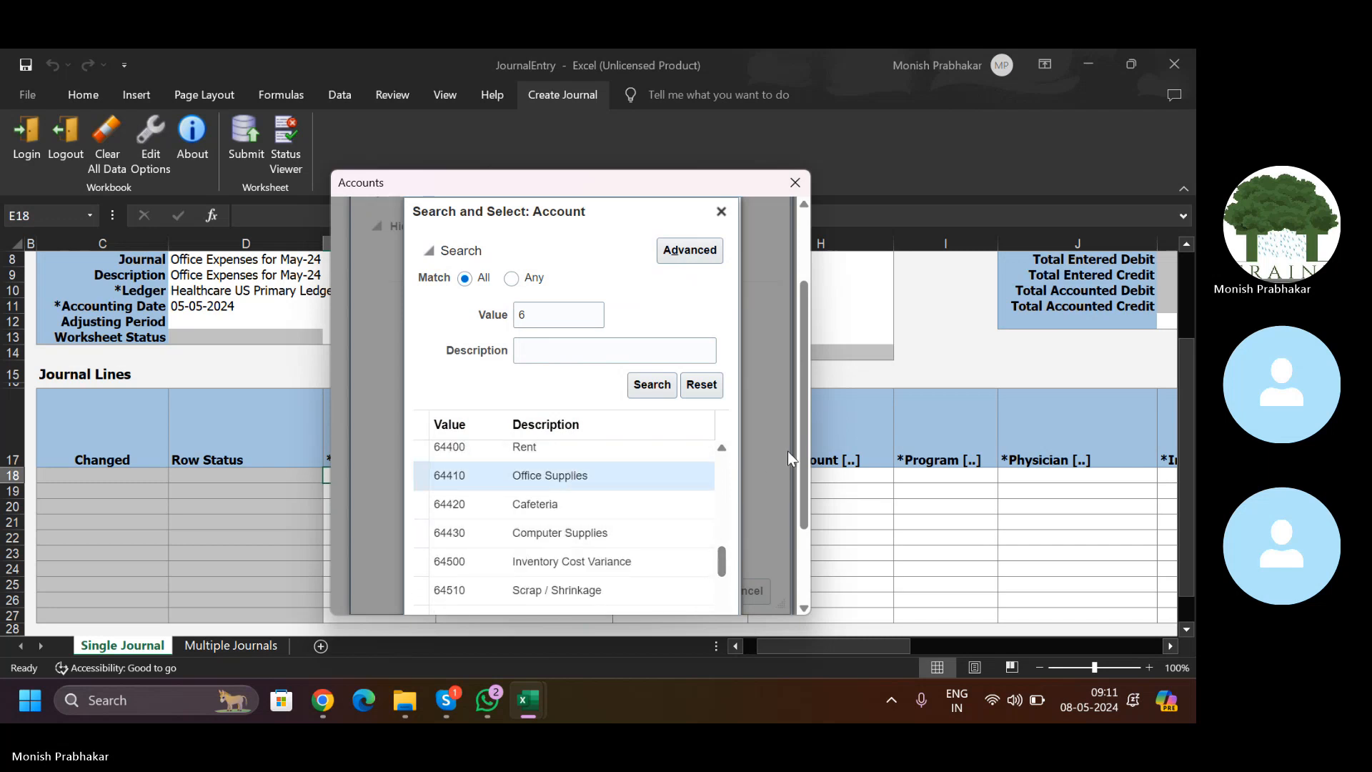
scroll(804, 460, down, 2)
click(650, 591)
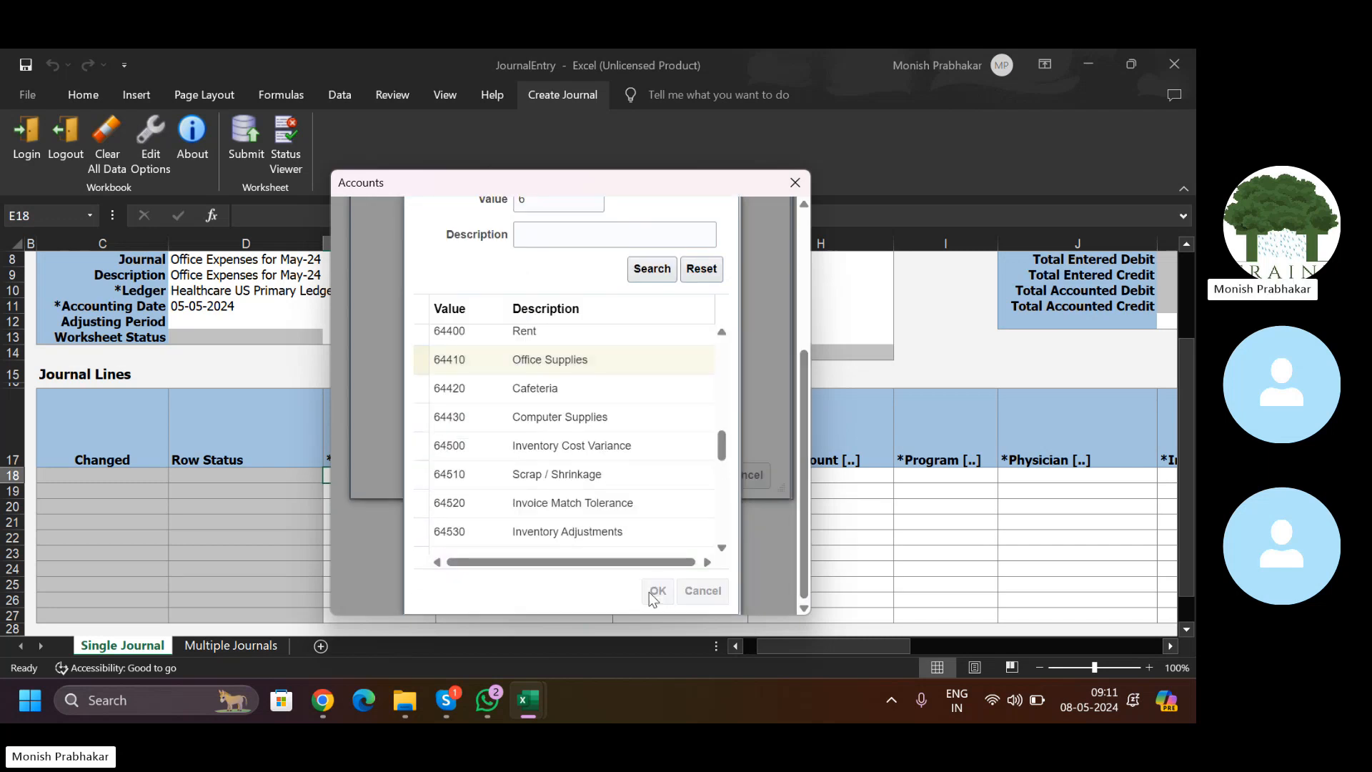
click(700, 590)
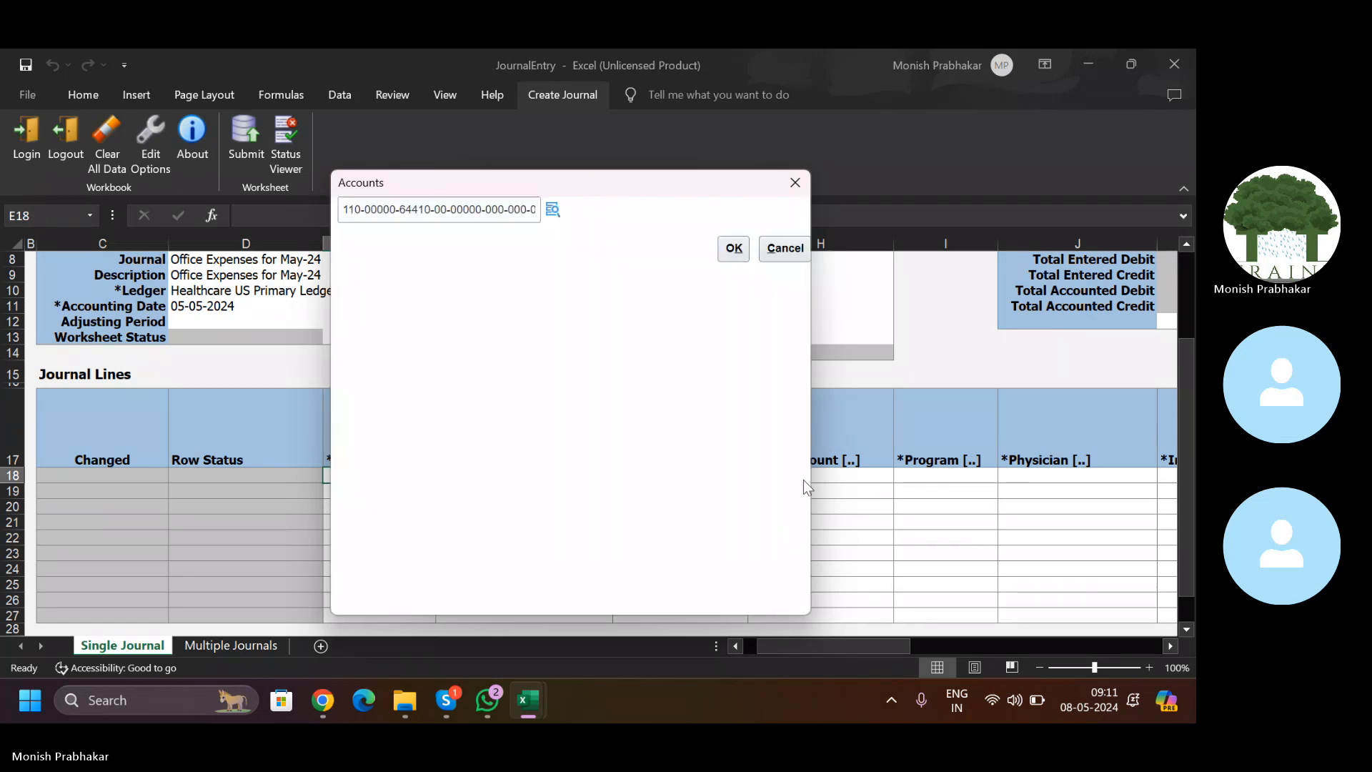
click(732, 246)
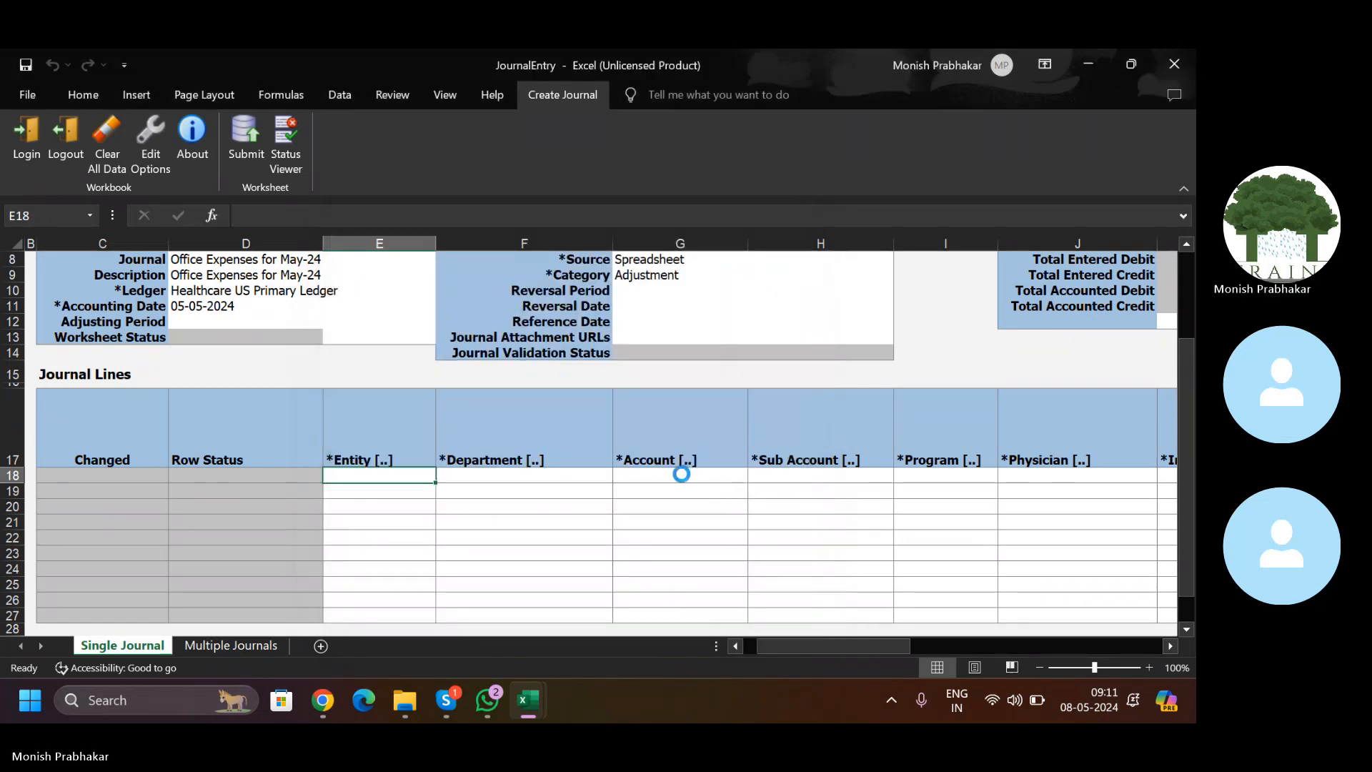
Step: Enter currency USD and a 150 debit on journal line 18
key(Right)
key(Right)
key(Right)
key(Right)
key(Right)
key(Right)
key(Right)
key(Right)
key(Right)
key(Right)
key(Right)
key(Right)
key(Right)
key(Right)
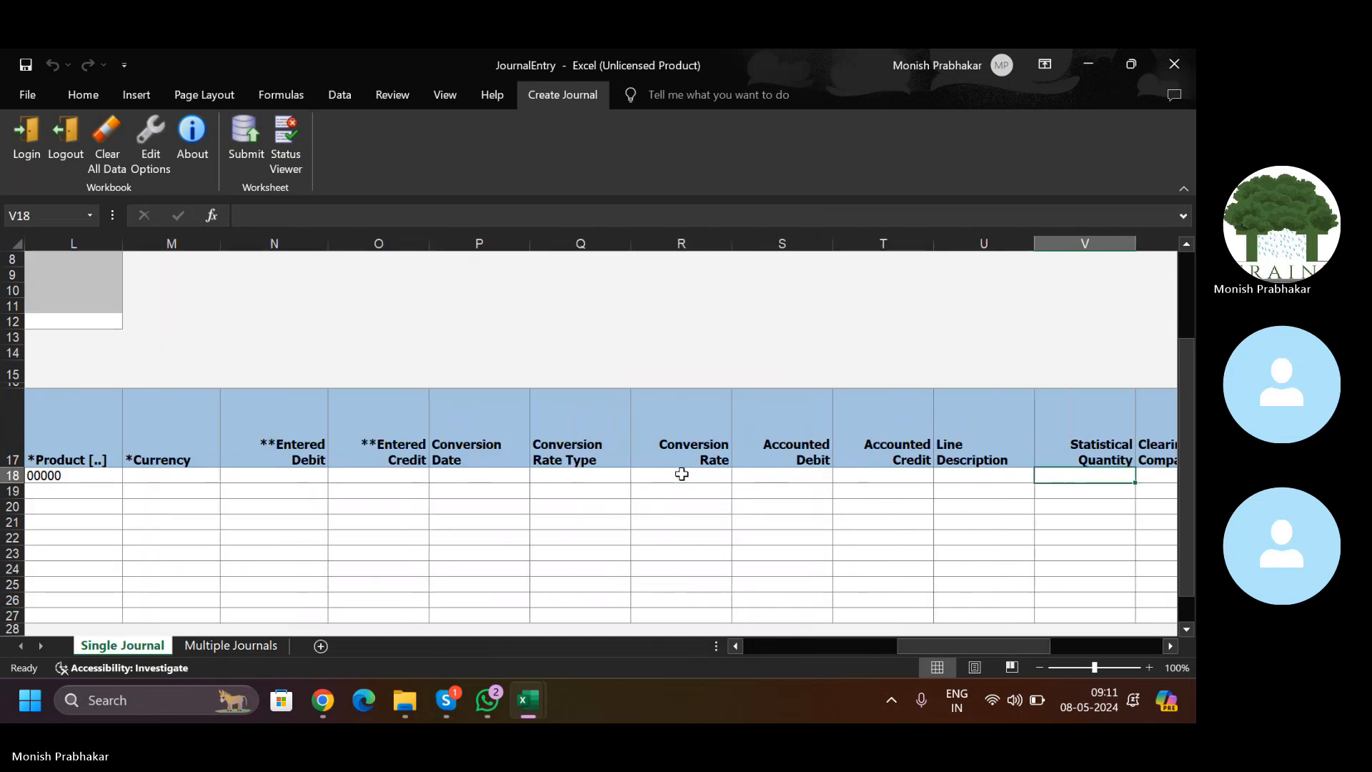
key(Left)
key(Left)
key(Left)
key(Left)
key(Left)
key(Left)
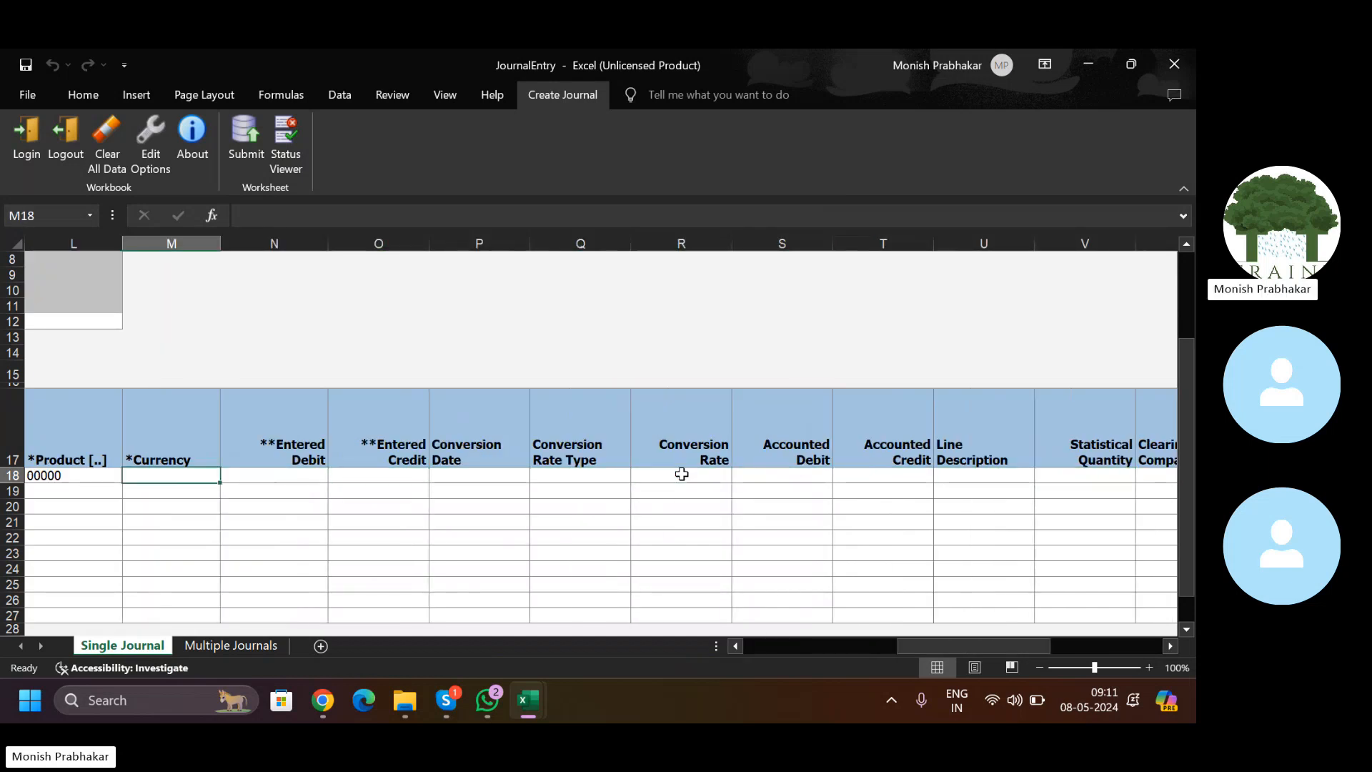
key(Caps_Lock)
text(USD)
key(Tab)
text(150)
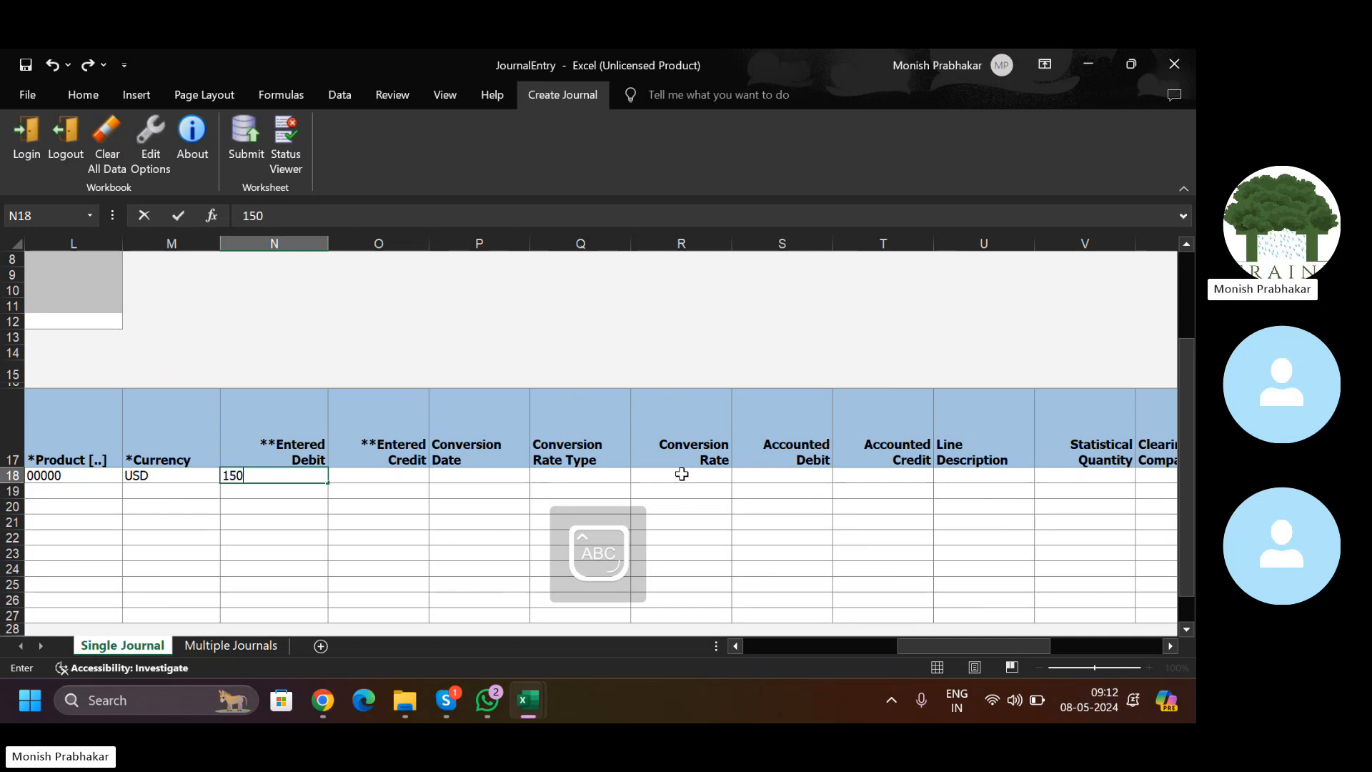
key(Tab)
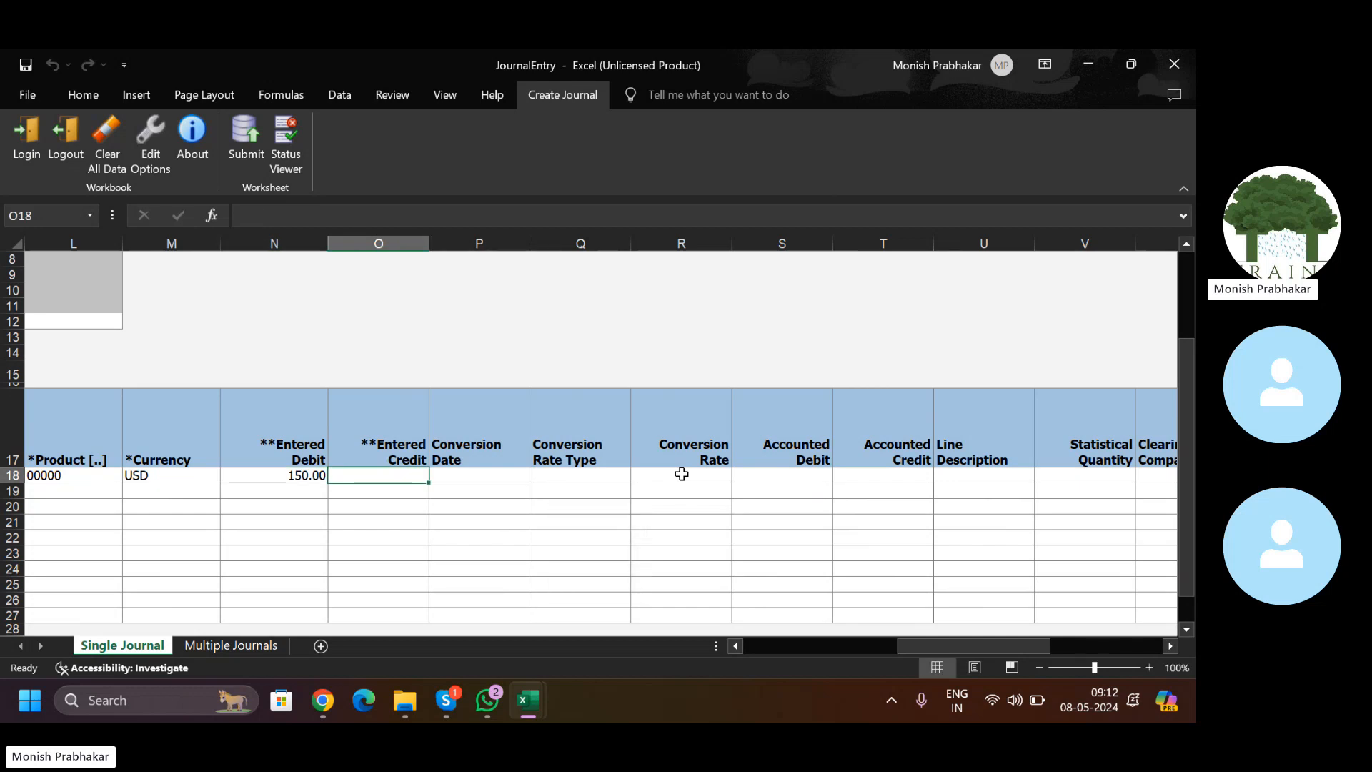
key(Tab)
key(Tab)
key(Tab)
key(Tab)
key(Tab)
key(Tab)
key(Tab)
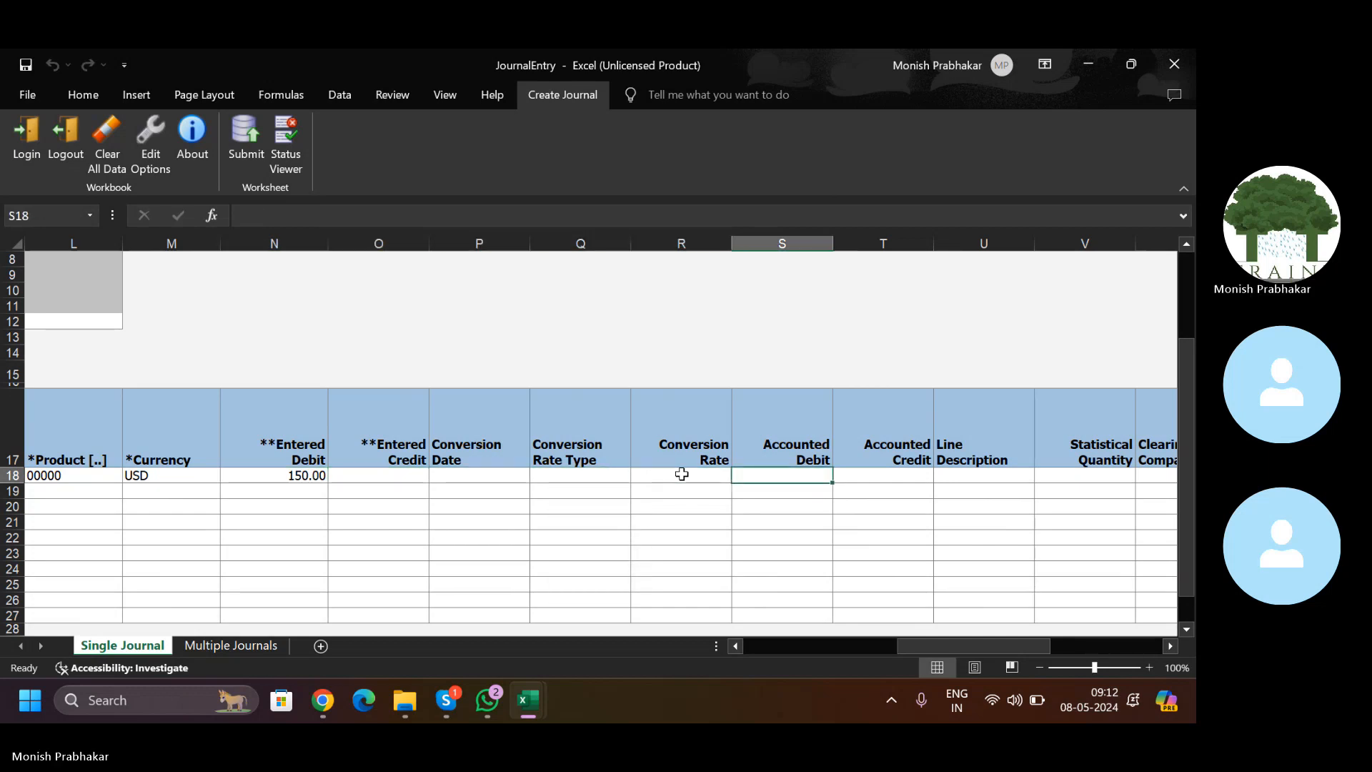
Step: Fill line 18's account segments and USD currency down into line 19 with Ctrl+D
key(Tab)
key(Tab)
key(Tab)
key(Tab)
key(Tab)
key(Tab)
key(Tab)
key(shift+Tab)
key(shift+Tab)
key(shift+Tab)
key(shift+Tab)
key(shift+Tab)
key(shift+Tab)
key(shift+Tab)
key(shift+Tab)
key(shift+Tab)
key(shift+Tab)
key(shift+Tab)
key(shift+Tab)
key(shift+Tab)
key(shift+Tab)
key(shift+Tab)
key(shift+Tab)
key(shift+Tab)
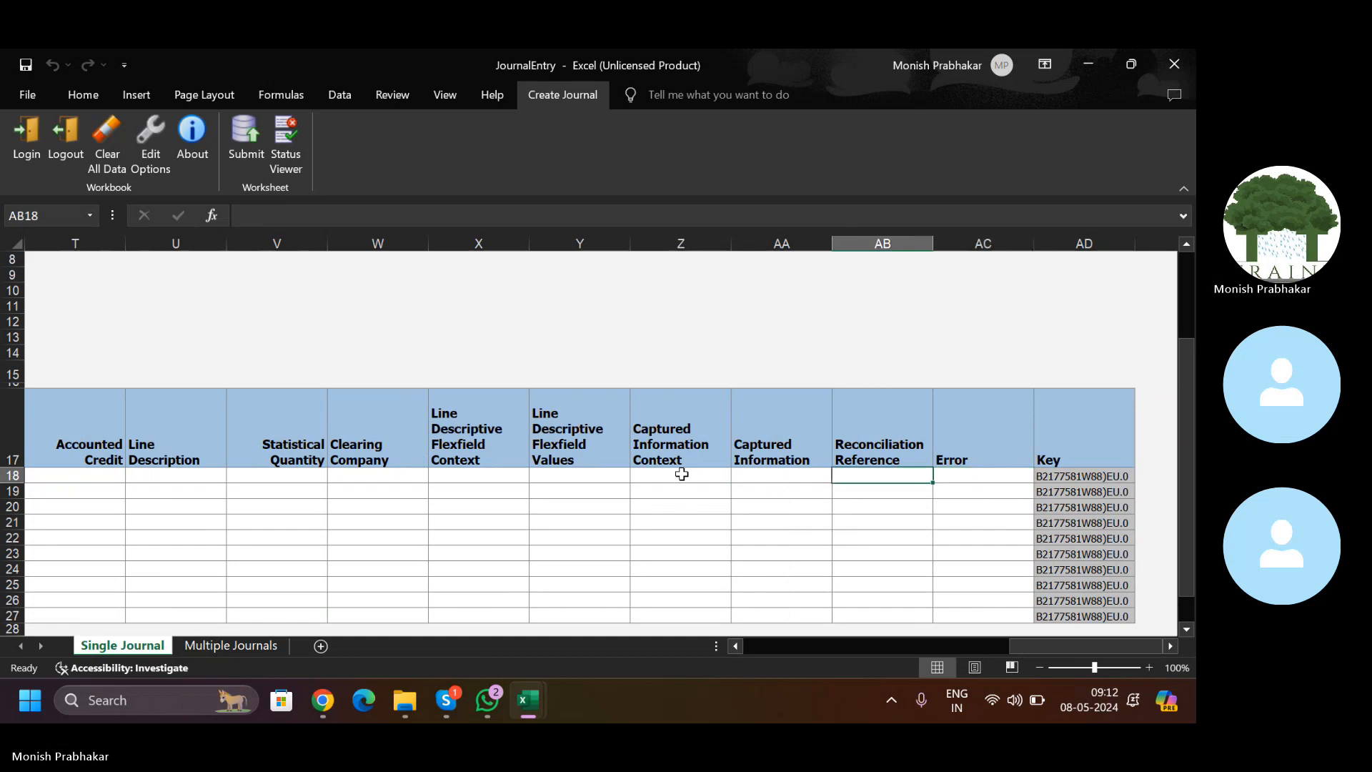
key(Tab)
key(Tab)
key(Tab)
key(shift+Tab)
key(shift+Tab)
key(shift+Tab)
key(shift+Tab)
key(shift+Tab)
key(shift+Tab)
key(shift+Tab)
key(shift+Tab)
key(shift+Tab)
key(shift+Tab)
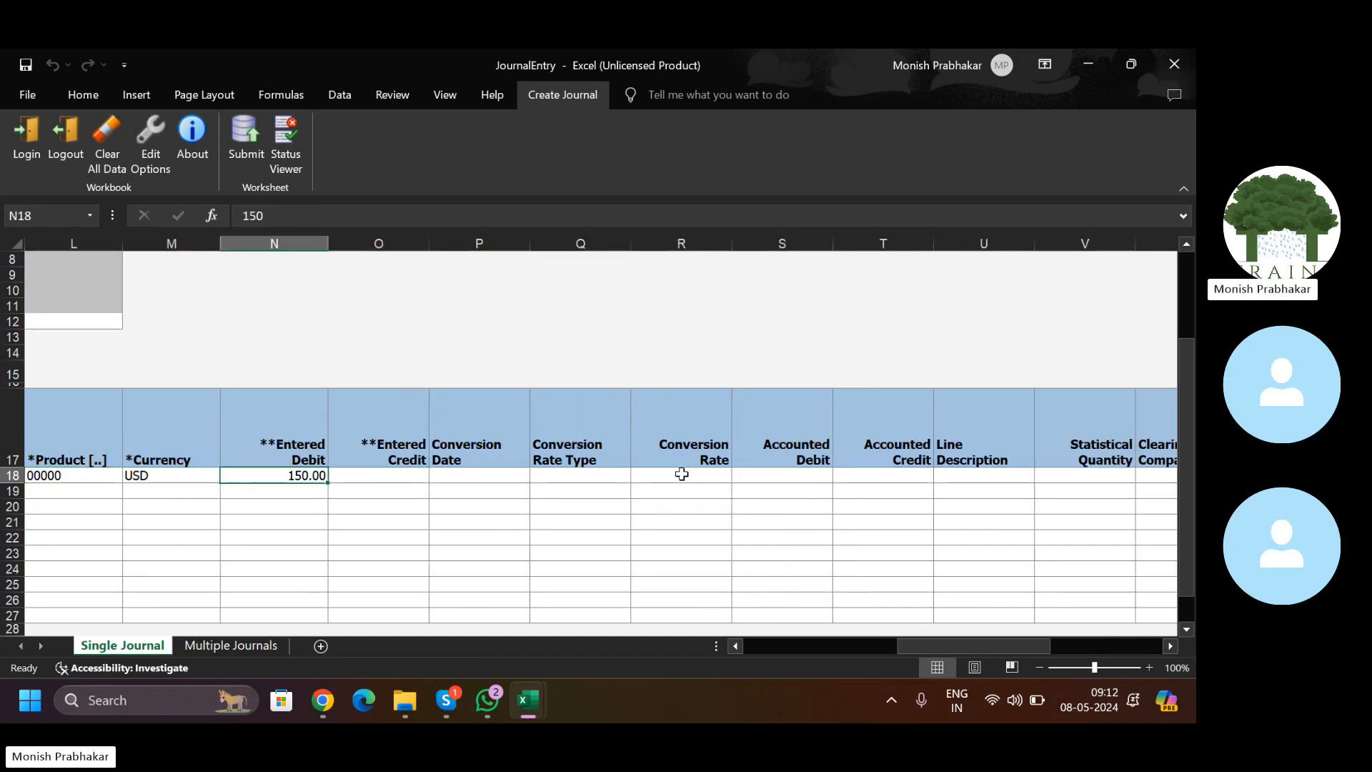
key(Left)
key(Left)
key(Left)
key(Right)
key(Right)
key(Right)
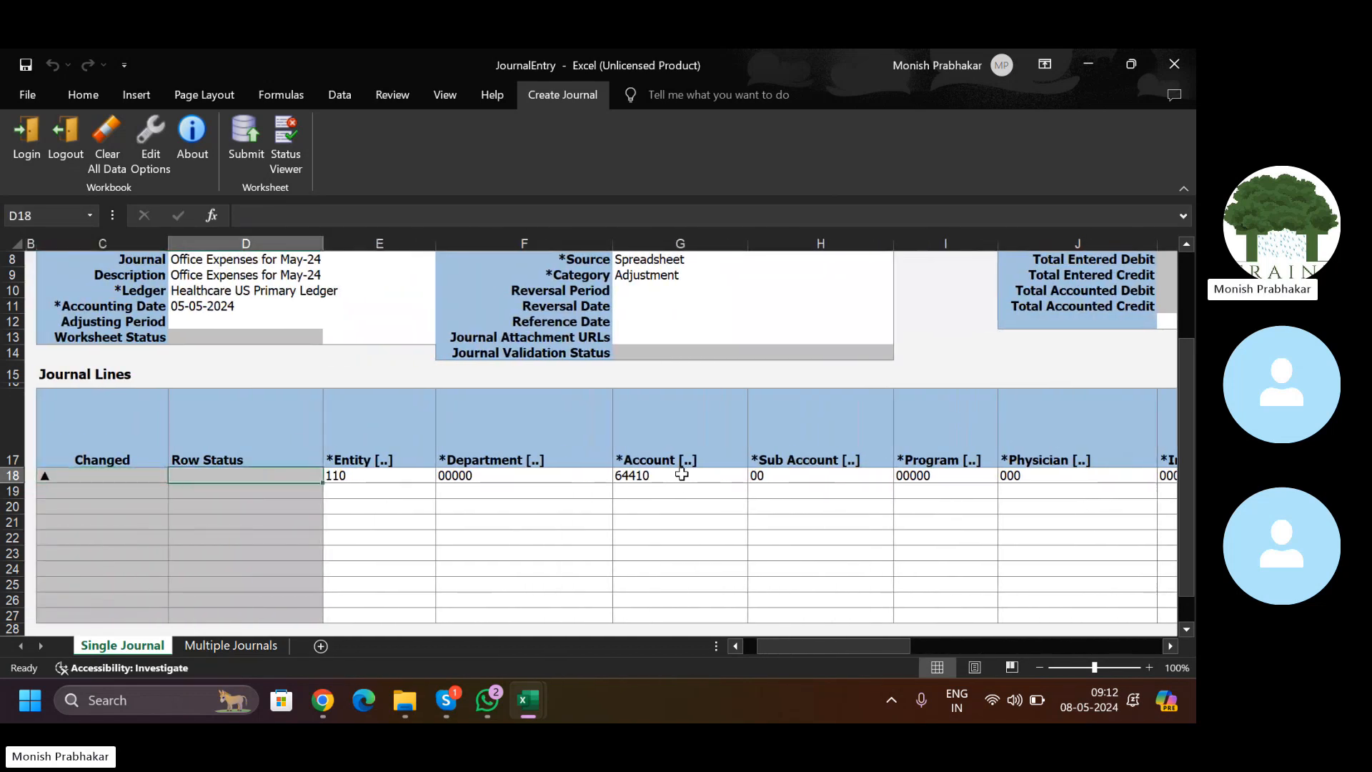
key(Down)
key(Up)
key(shift+Down)
key(shift+Right)
key(shift+Right)
key(shift+Right)
key(shift+Right)
key(shift+Right)
key(shift+Right)
key(shift+Right)
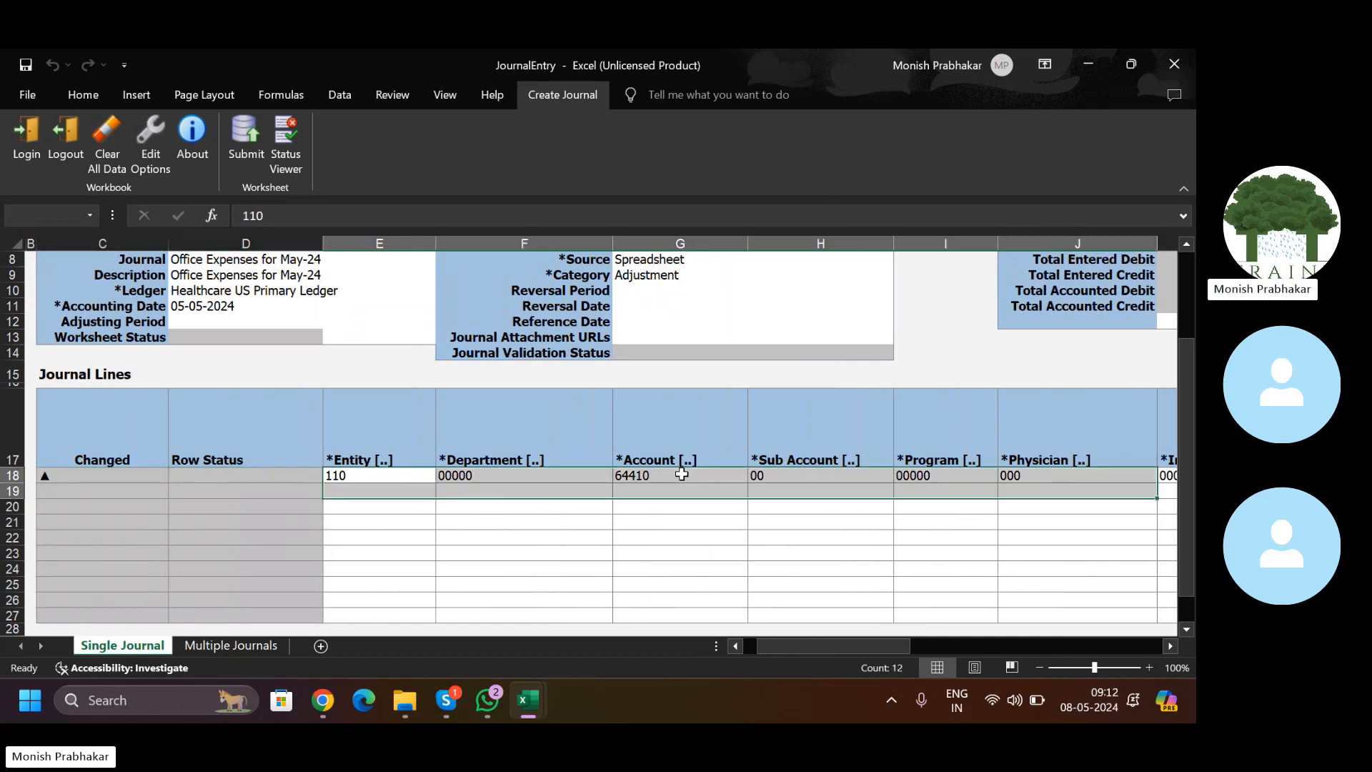
key(shift+Right)
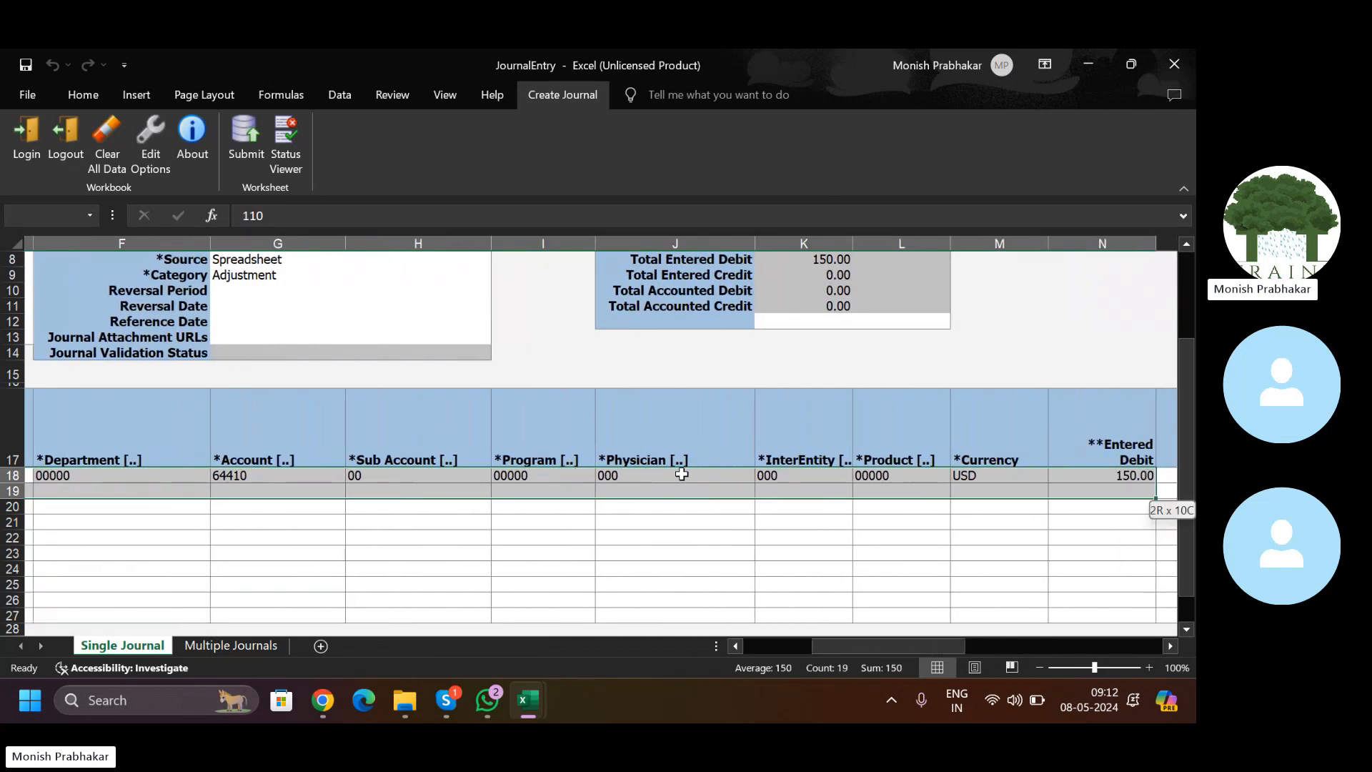
key(ctrl+d)
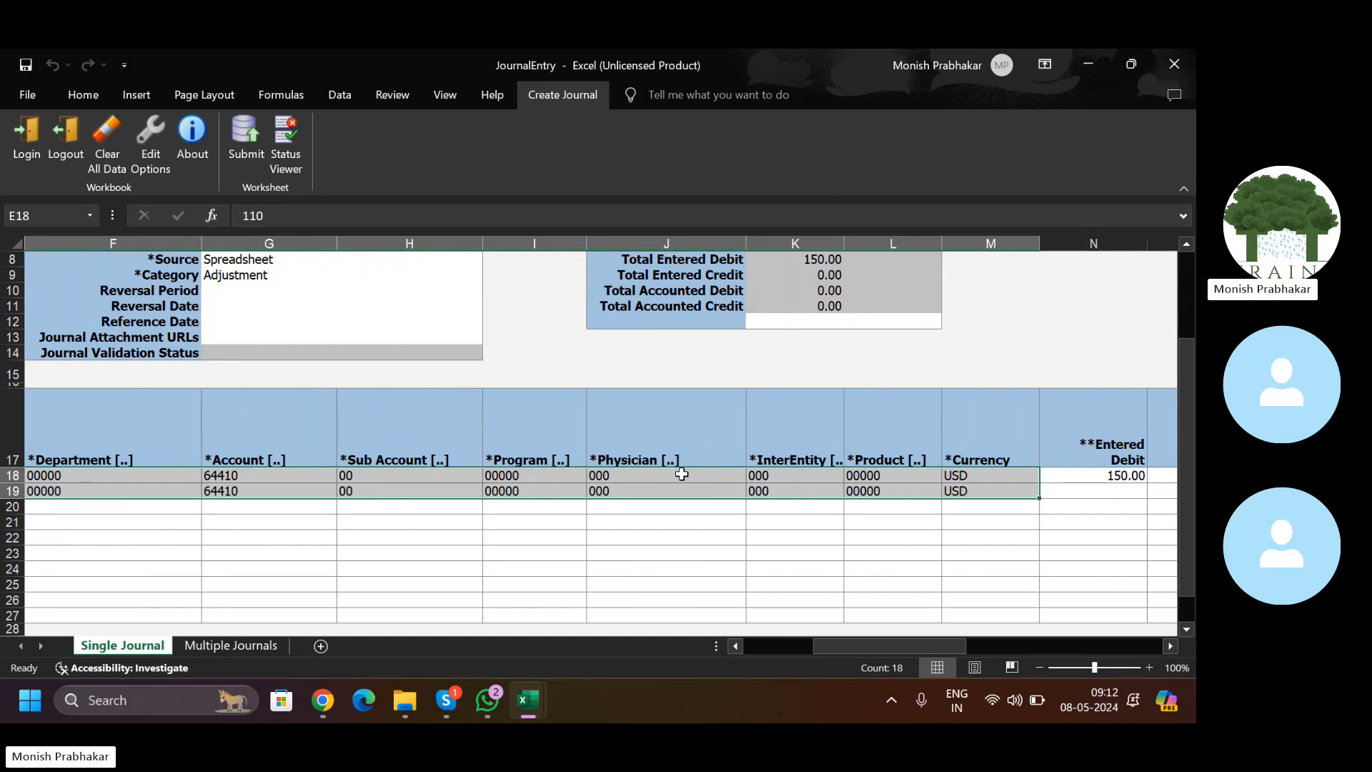
key(Down)
key(Right)
key(Right)
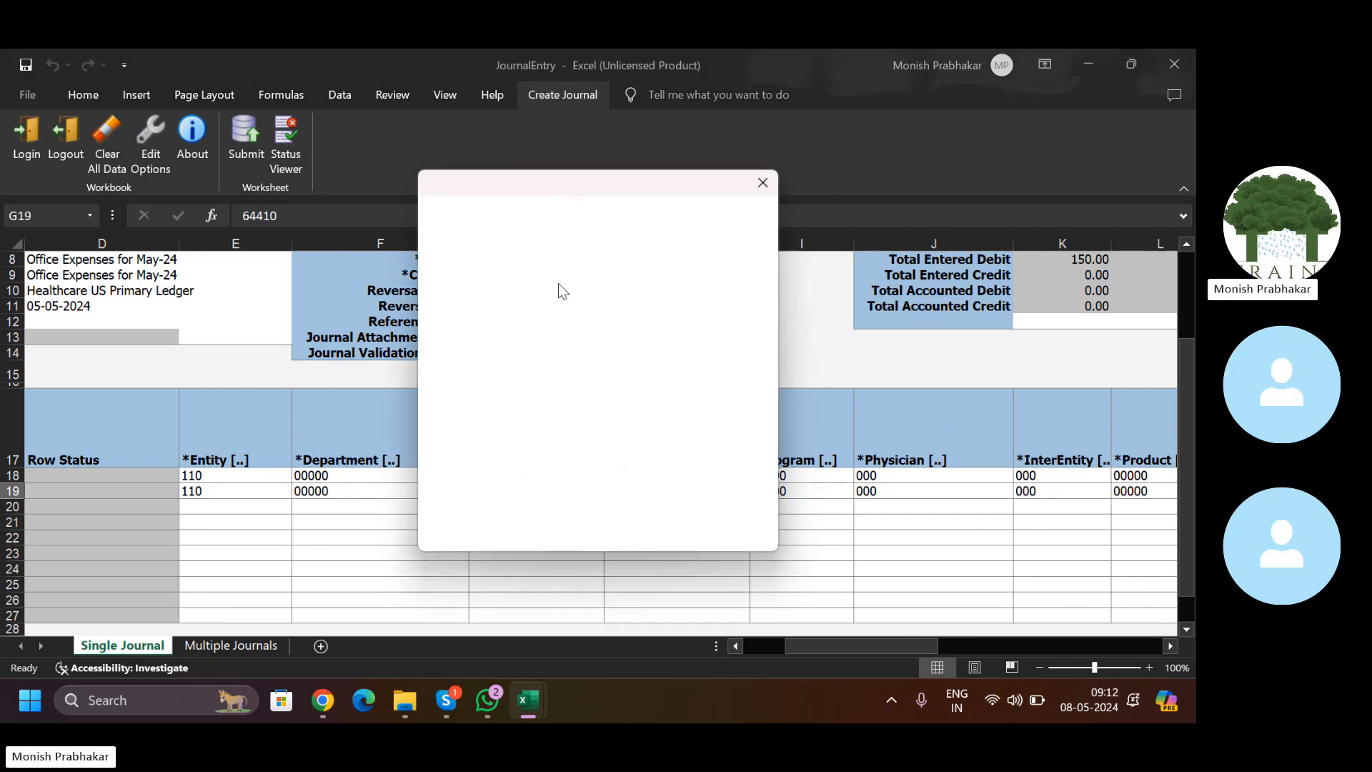
Step: Replace line 19's account 64410 with 11200 Cash
click(640, 209)
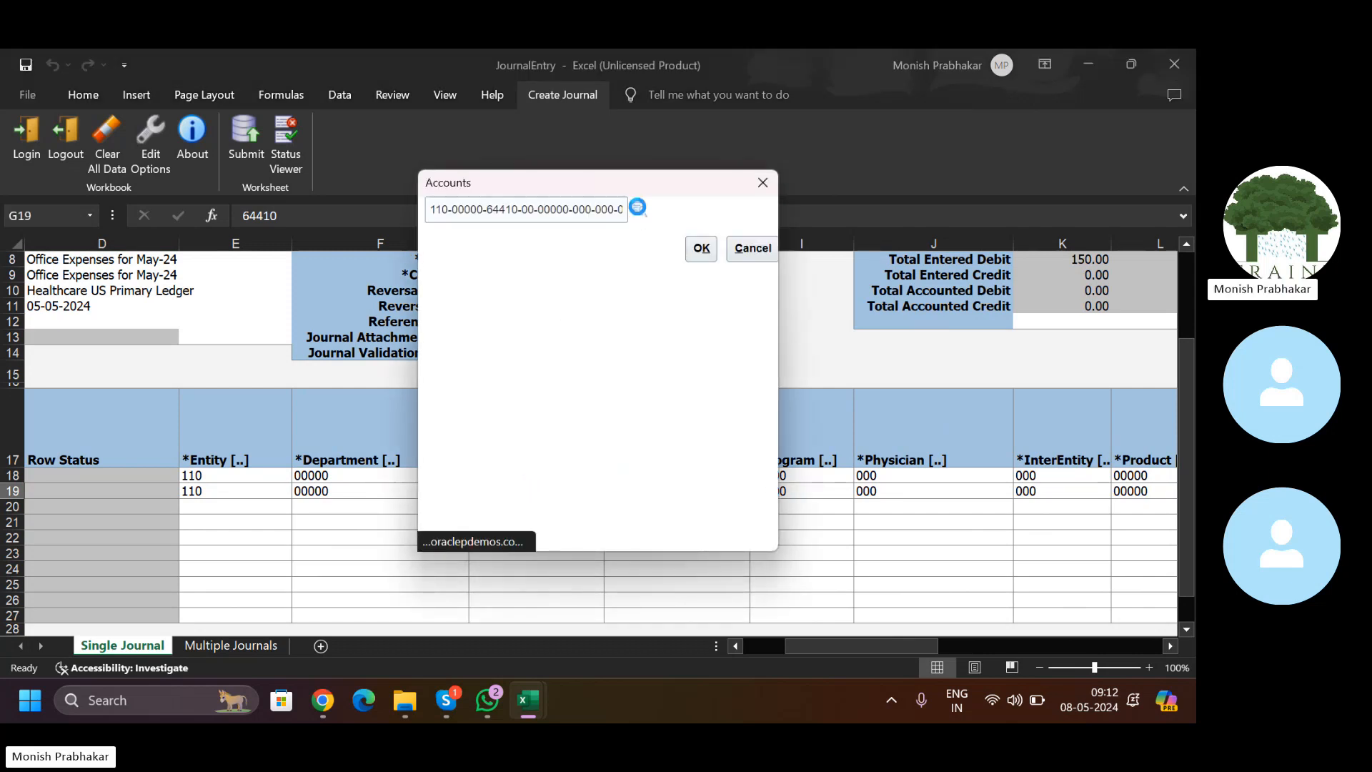
drag(676, 392, 562, 395)
key(BackSpace)
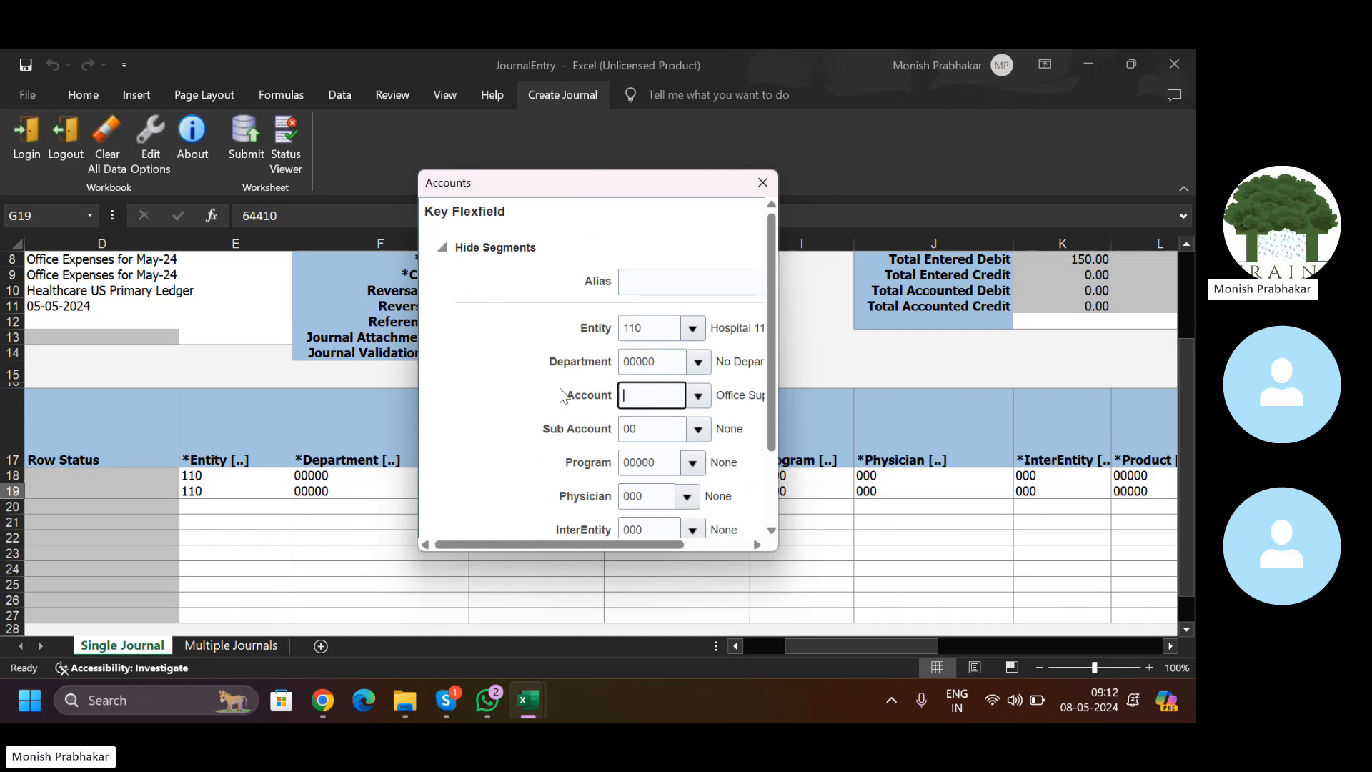
click(698, 398)
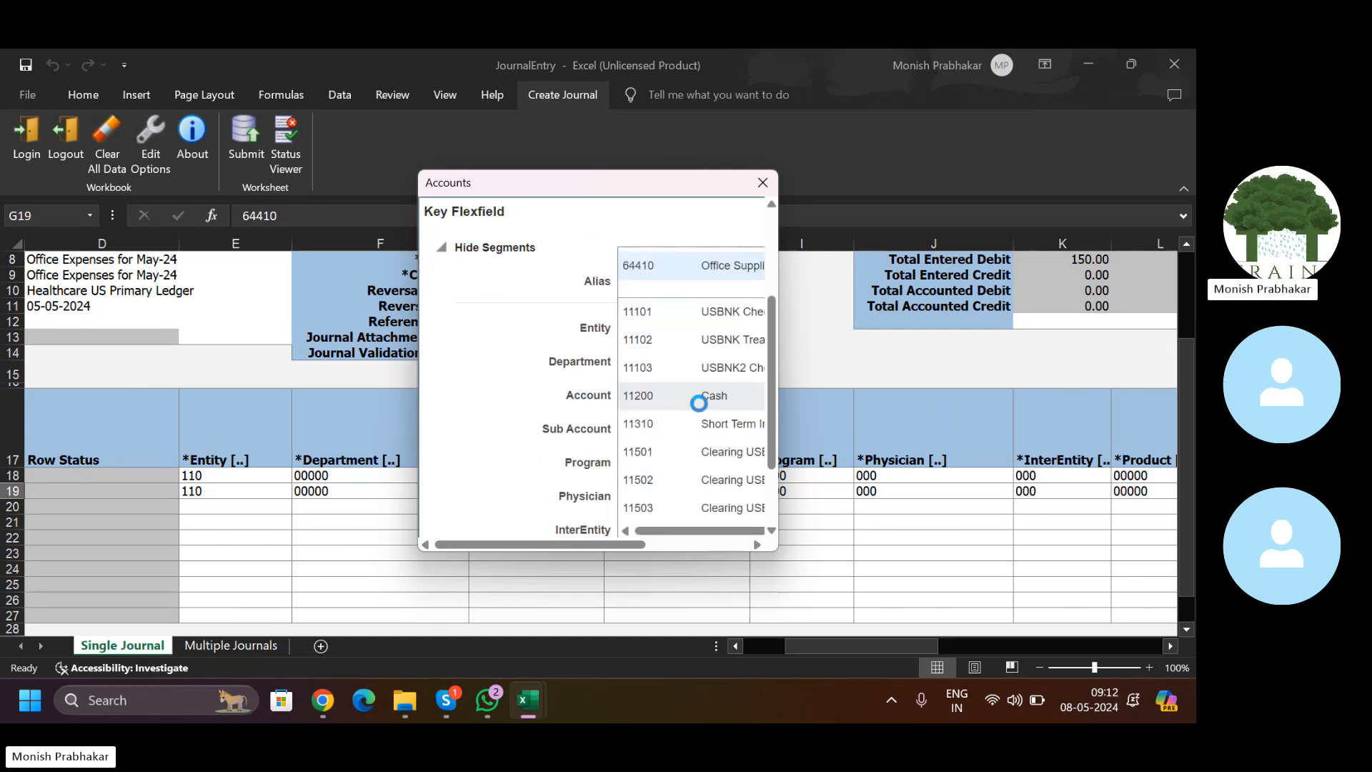
click(665, 397)
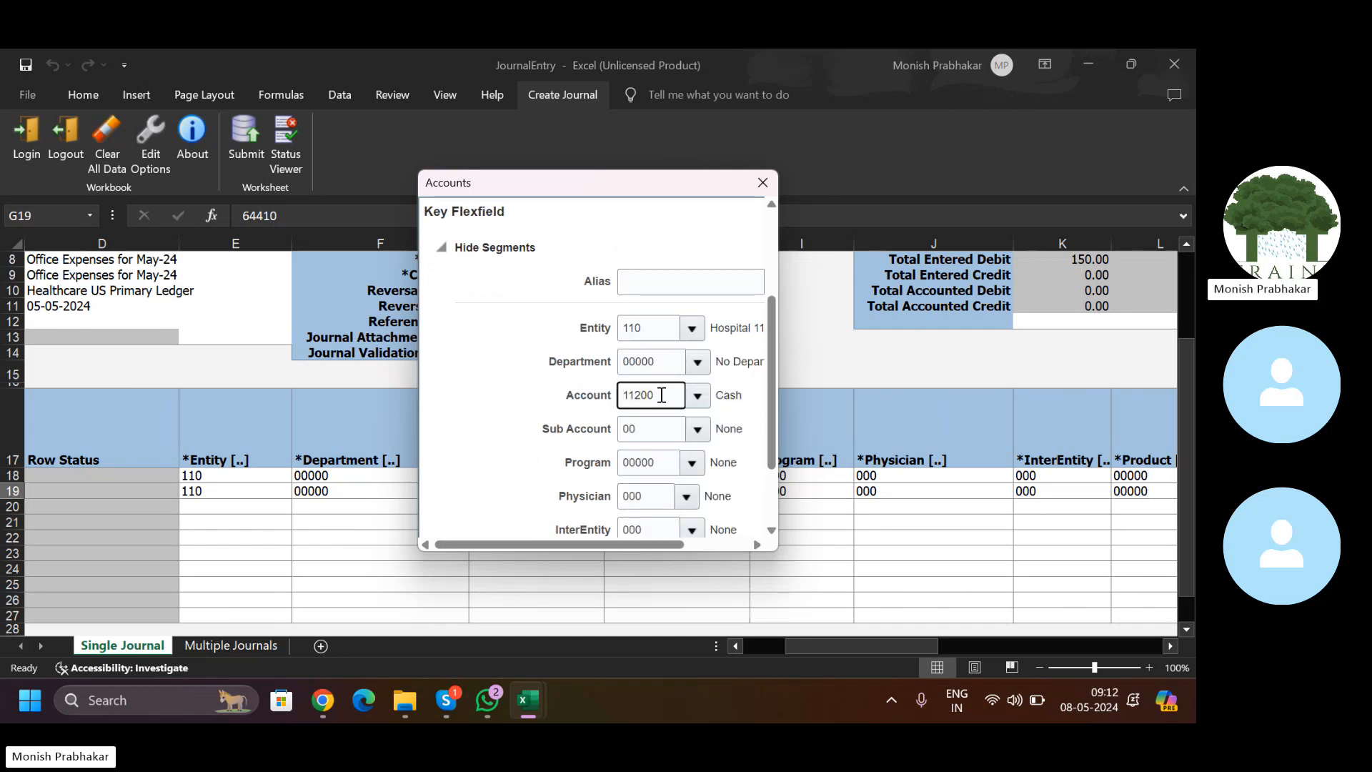
scroll(772, 432, down, 3)
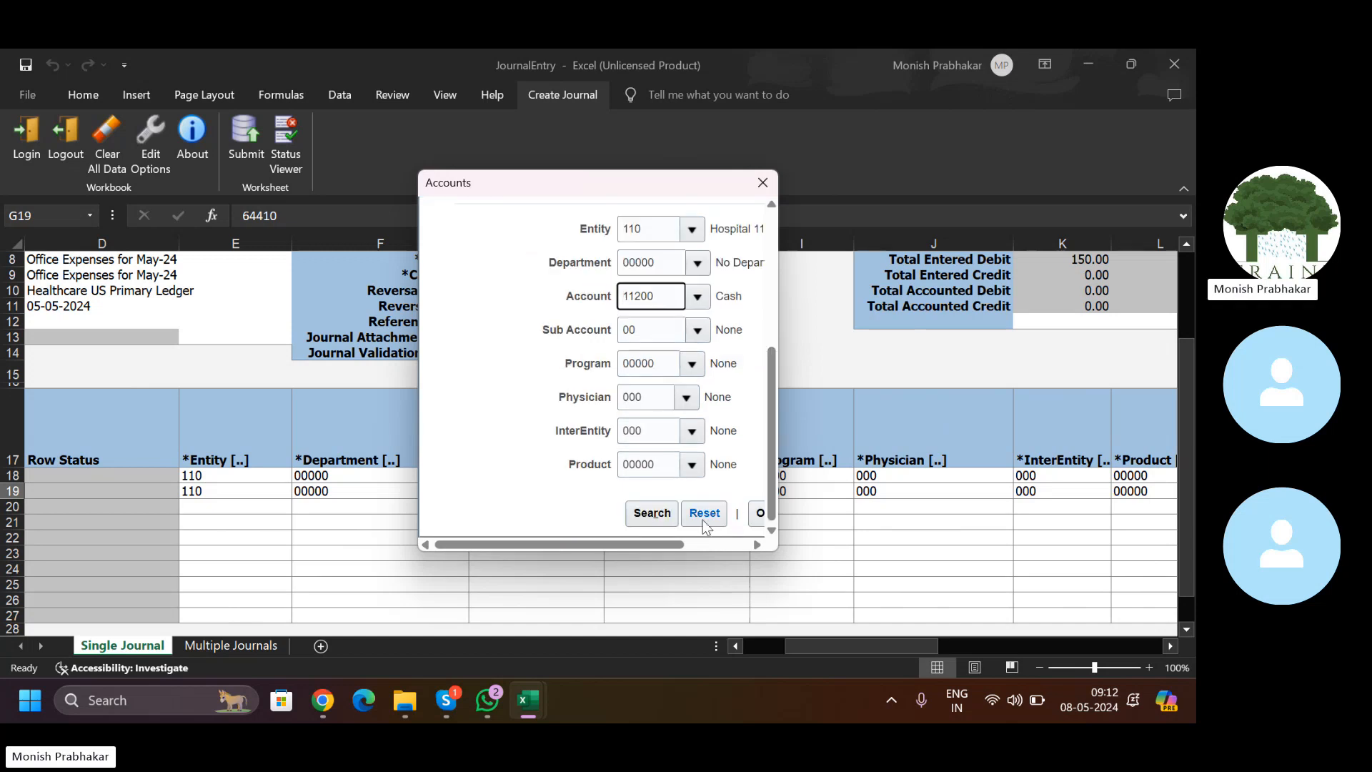
click(760, 513)
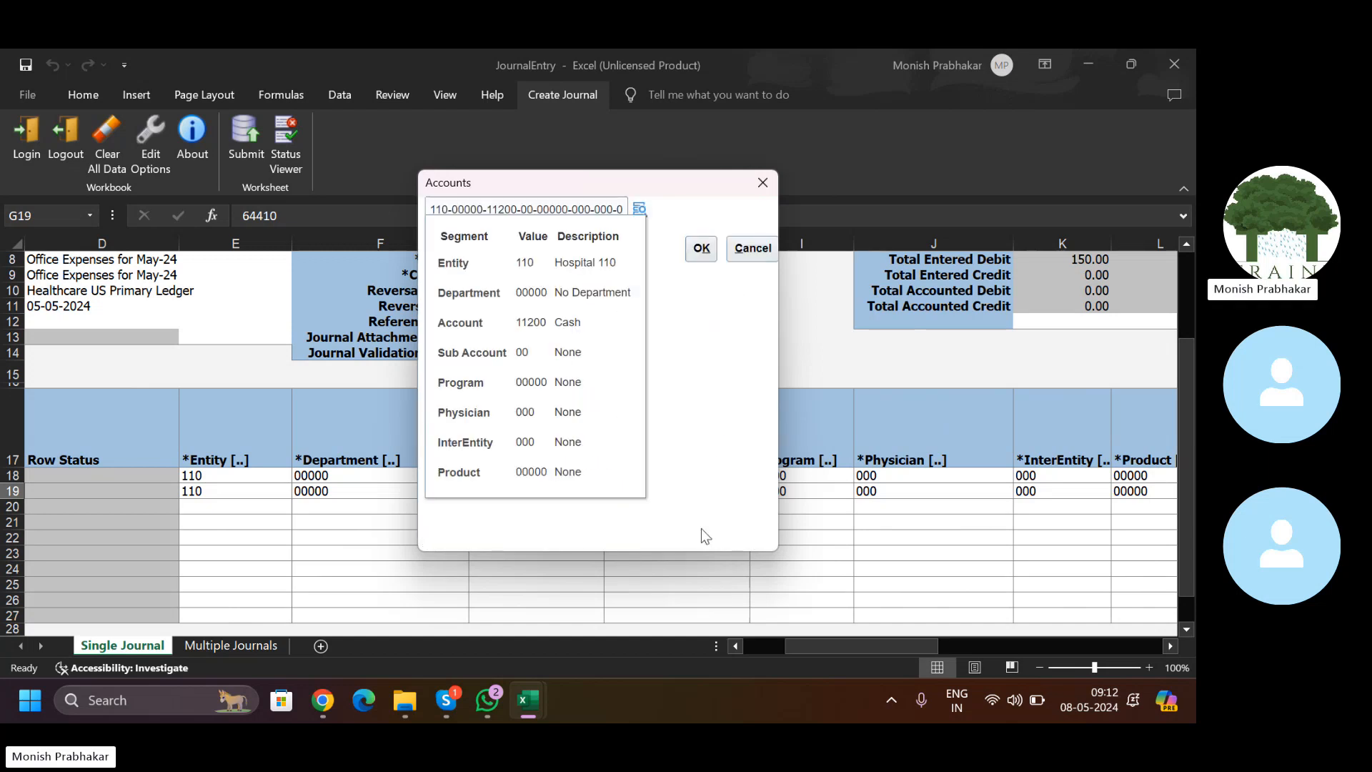
click(702, 249)
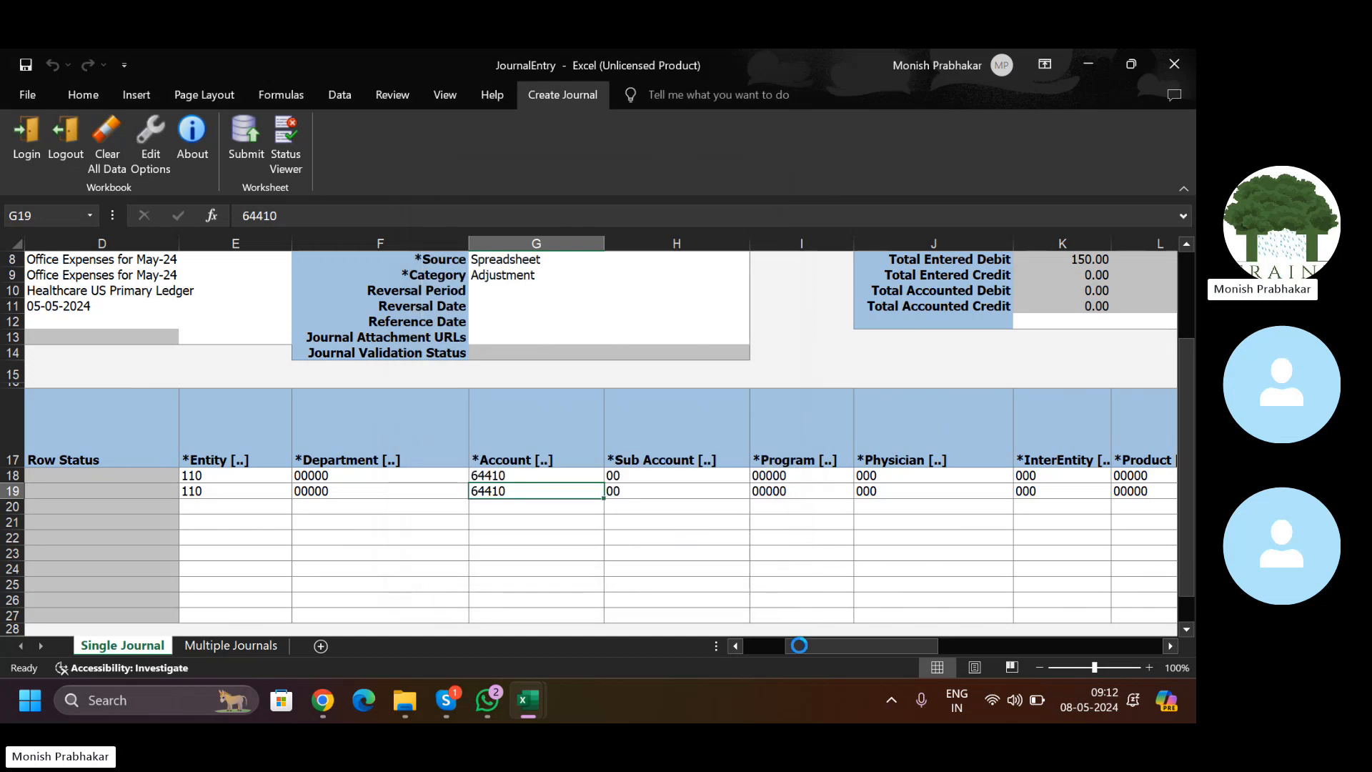
Step: Enter a 150 credit on line 19 and scroll back to the sheet top
drag(832, 646, 873, 644)
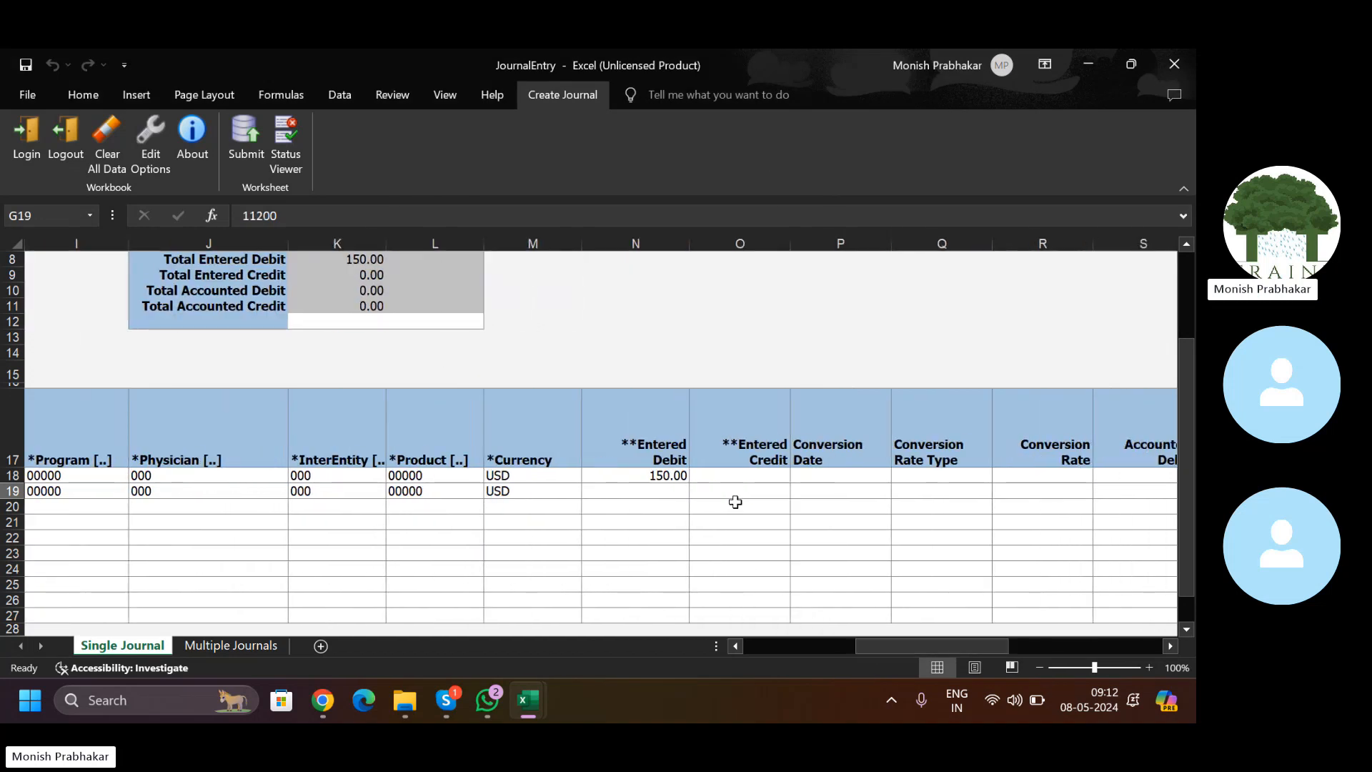
click(735, 495)
text(150)
key(Tab)
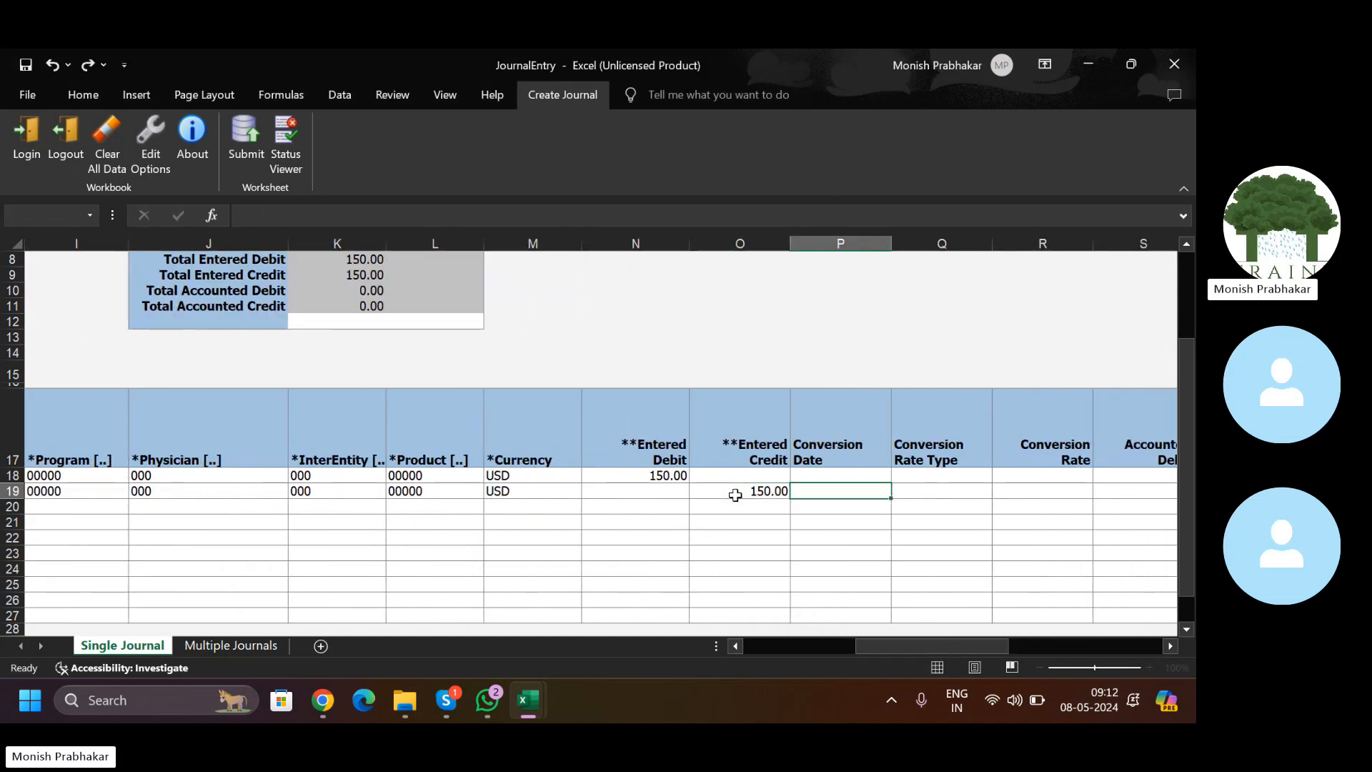
drag(906, 646, 699, 648)
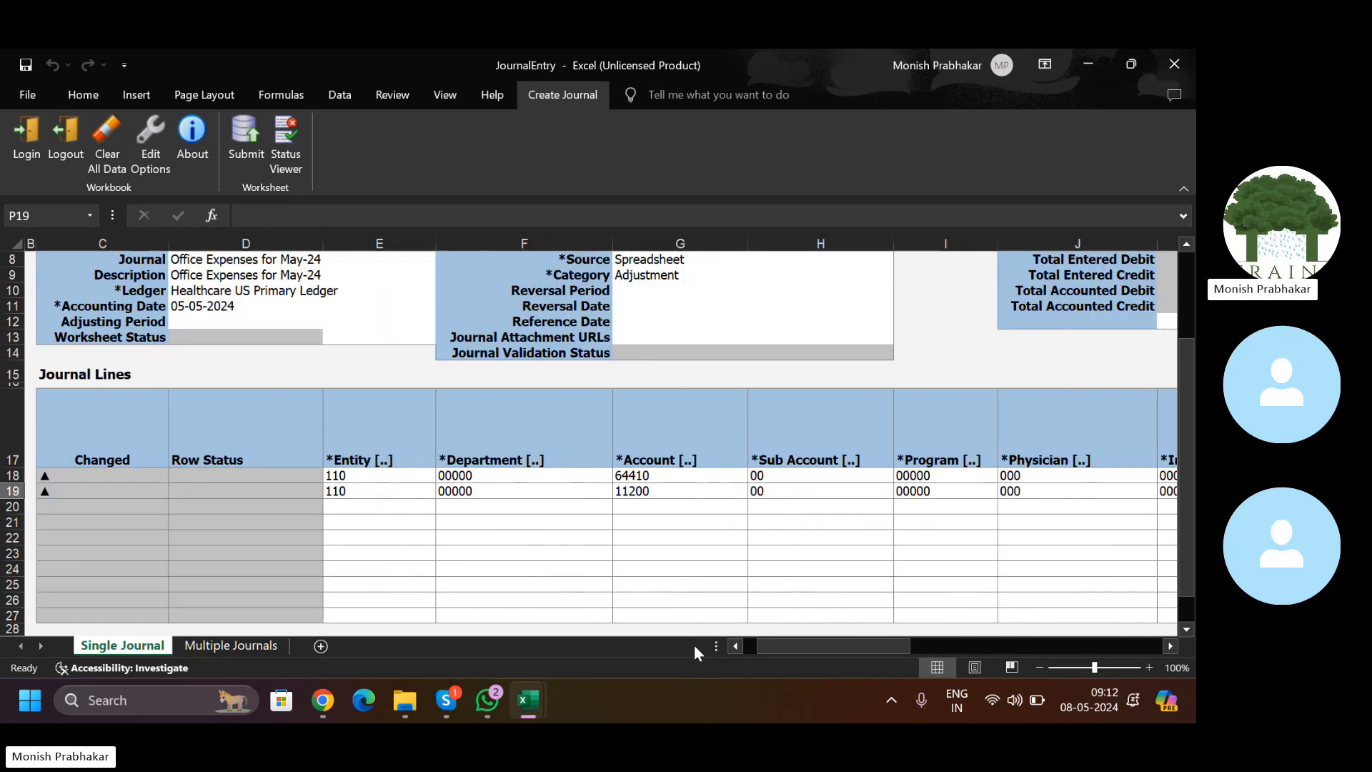
drag(1192, 381, 1193, 295)
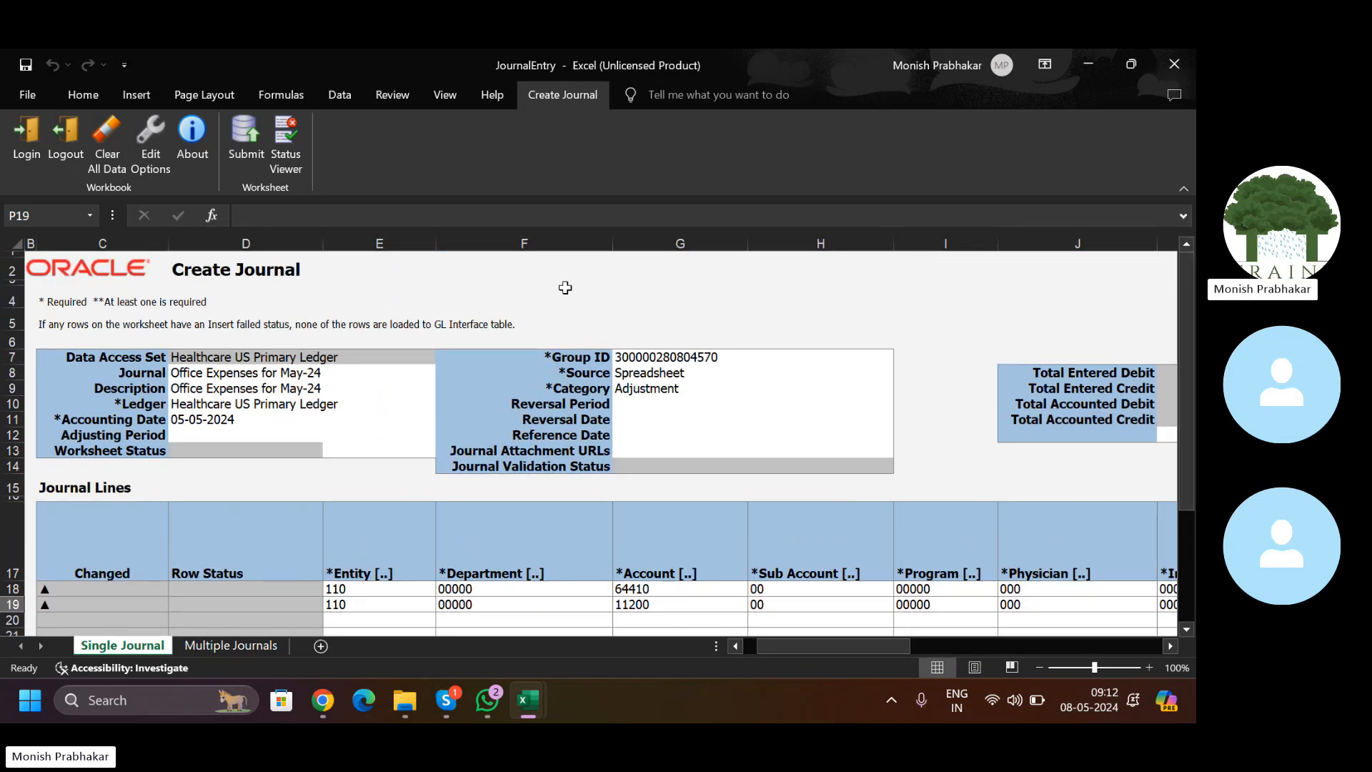
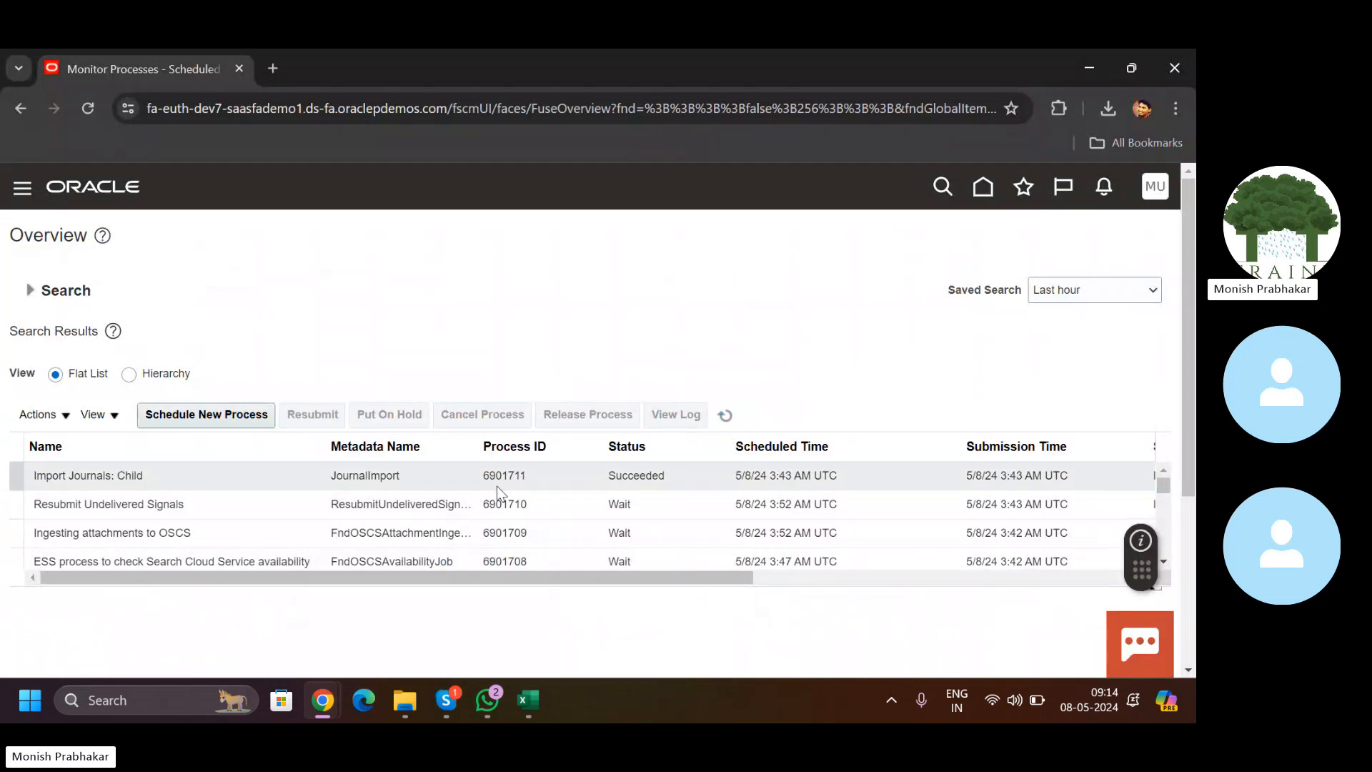
Step: Dismiss the Excel process-submitted confirmation and return to the browser's process monitor
mouse_move(537, 705)
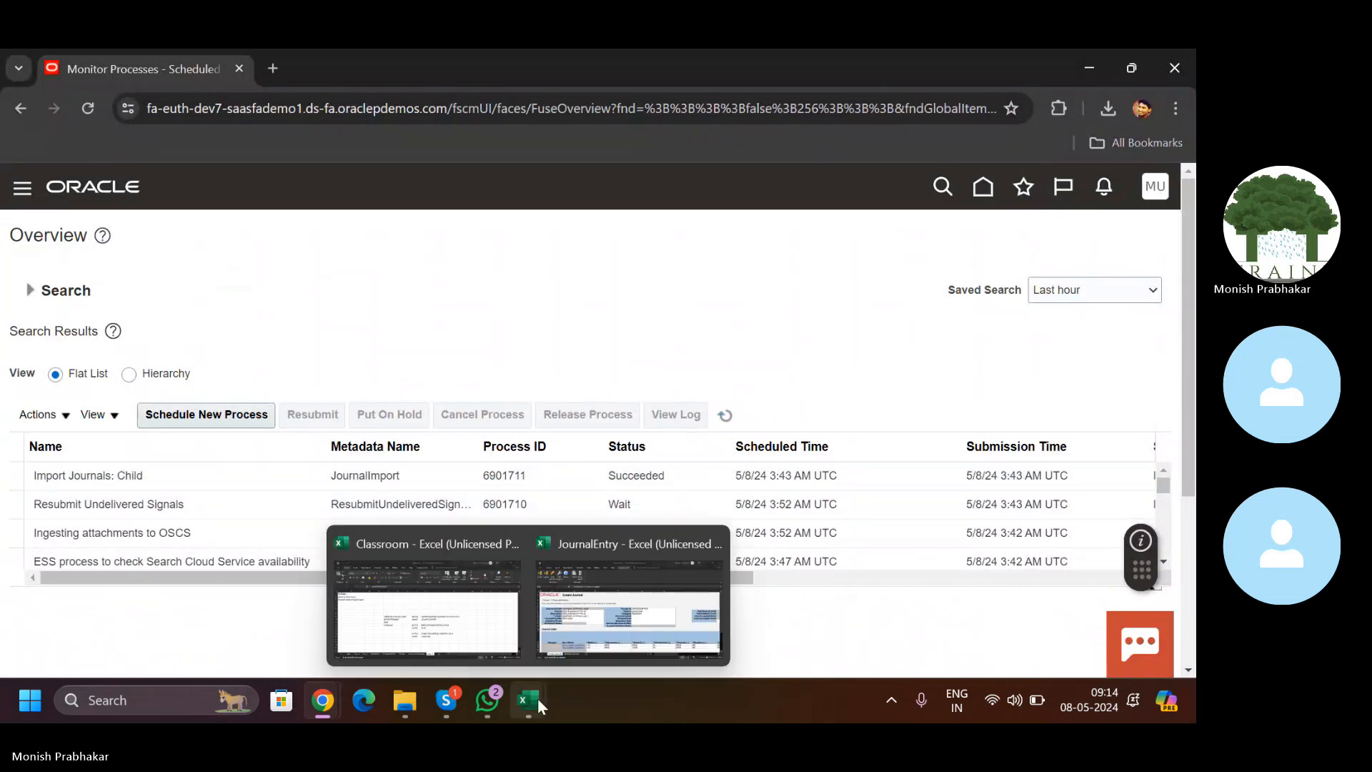
click(594, 615)
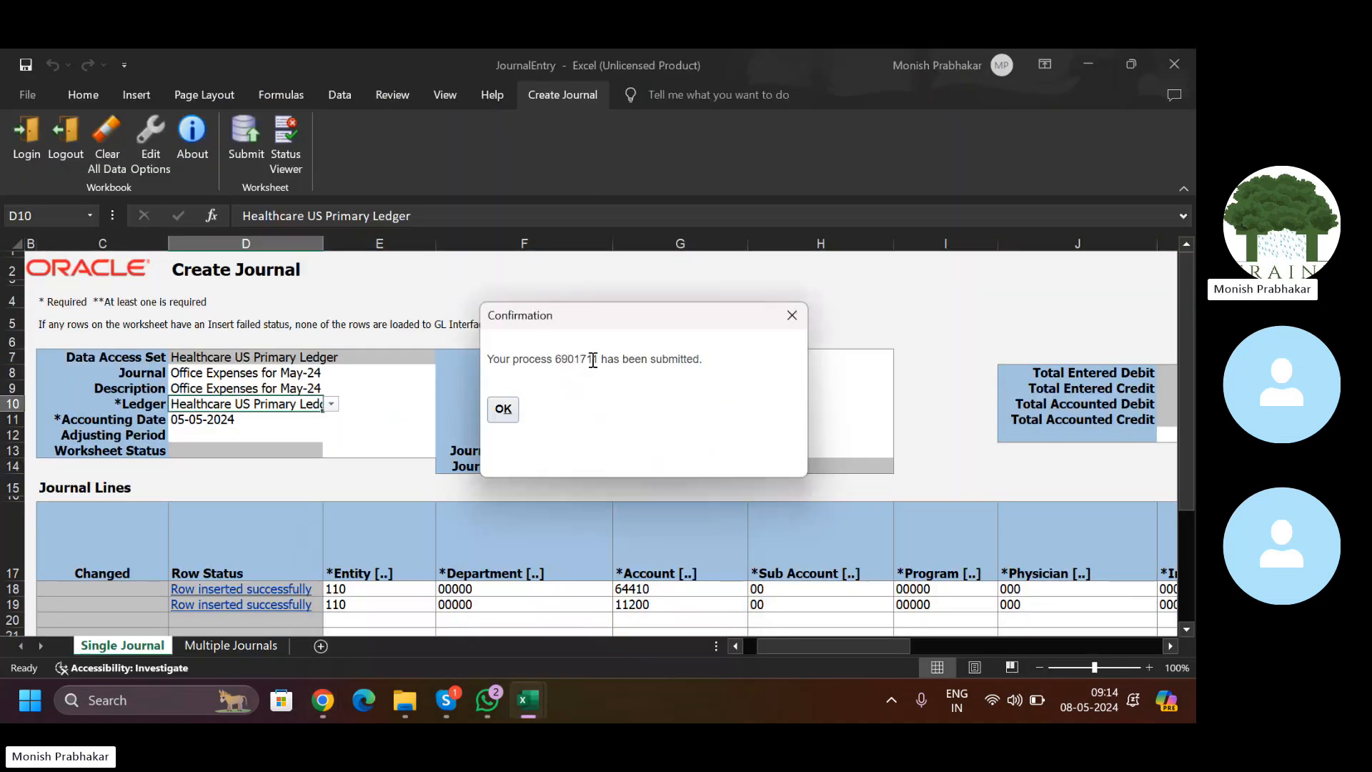
click(504, 411)
mouse_move(324, 706)
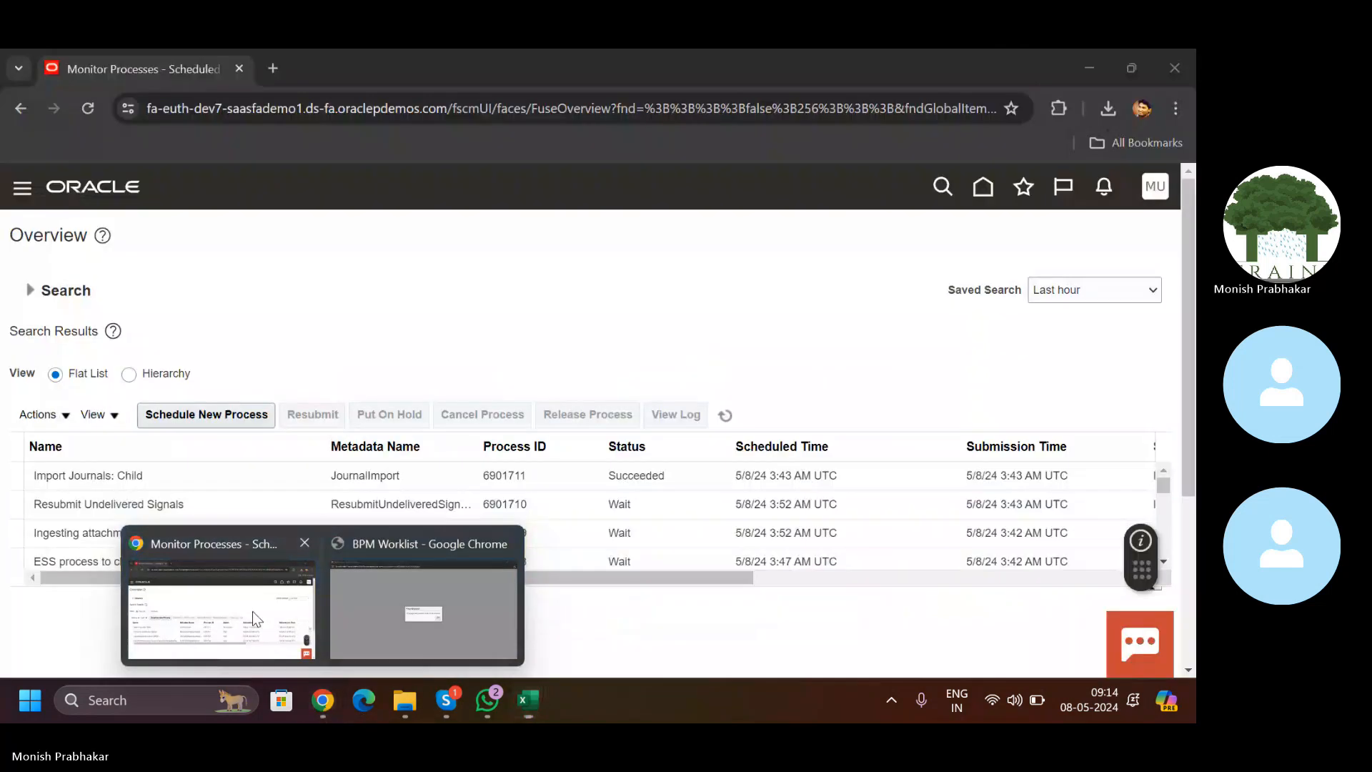
click(252, 611)
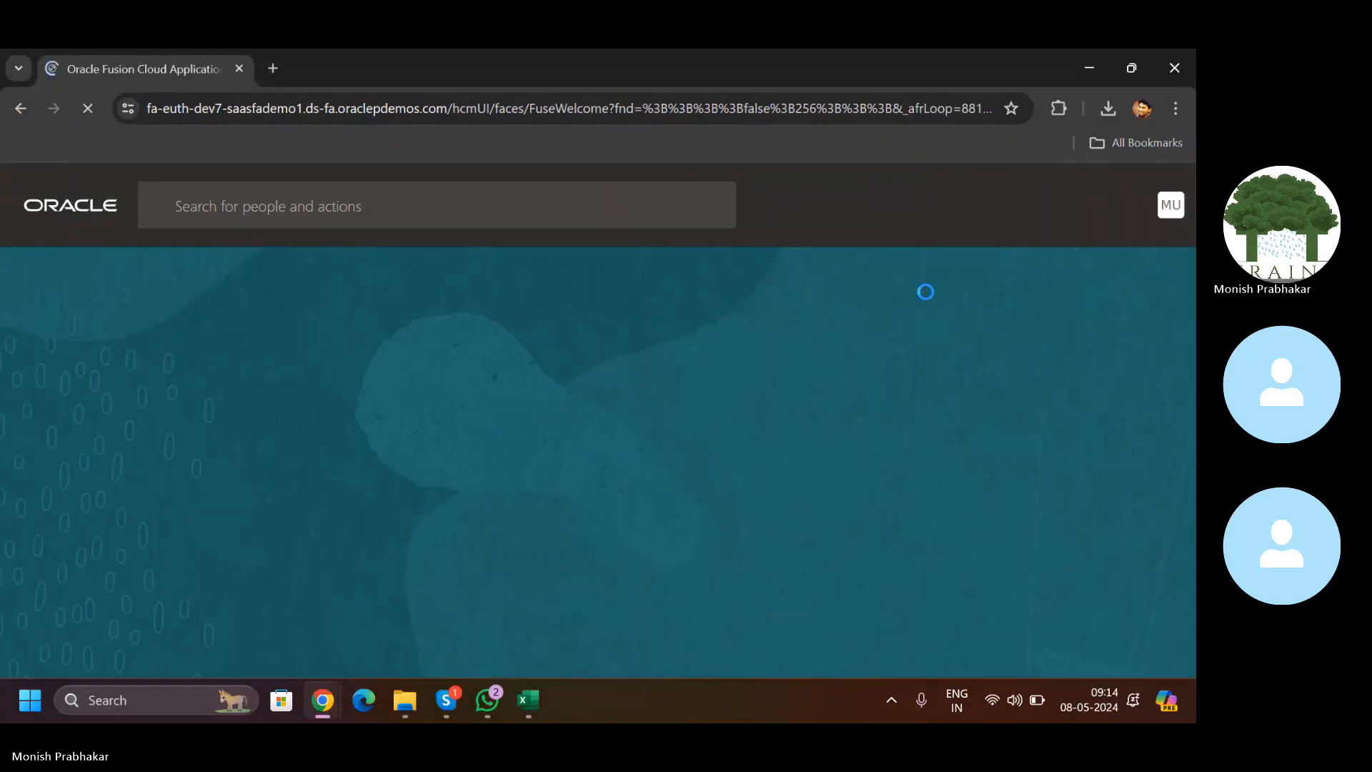
Step: Go from the home page's General Accounting apps to the Journals work area
click(194, 380)
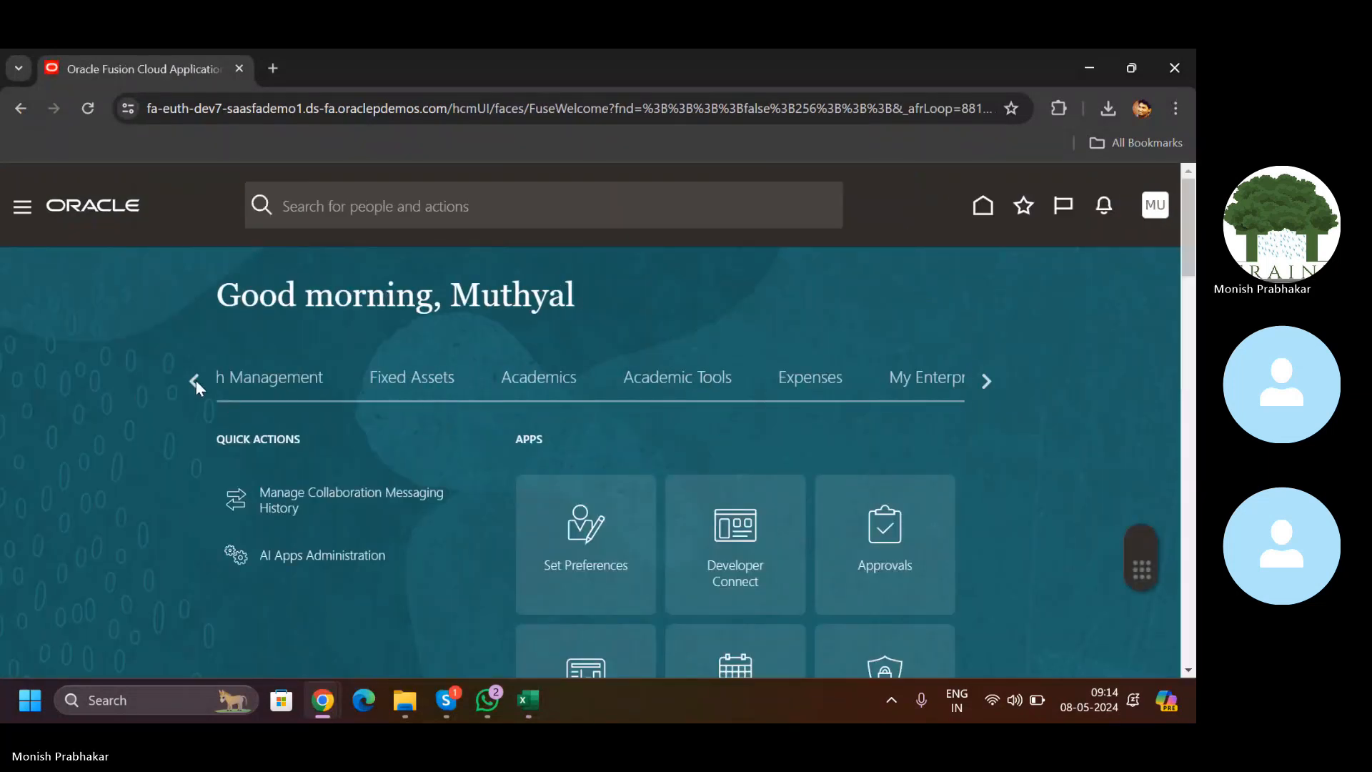
click(196, 379)
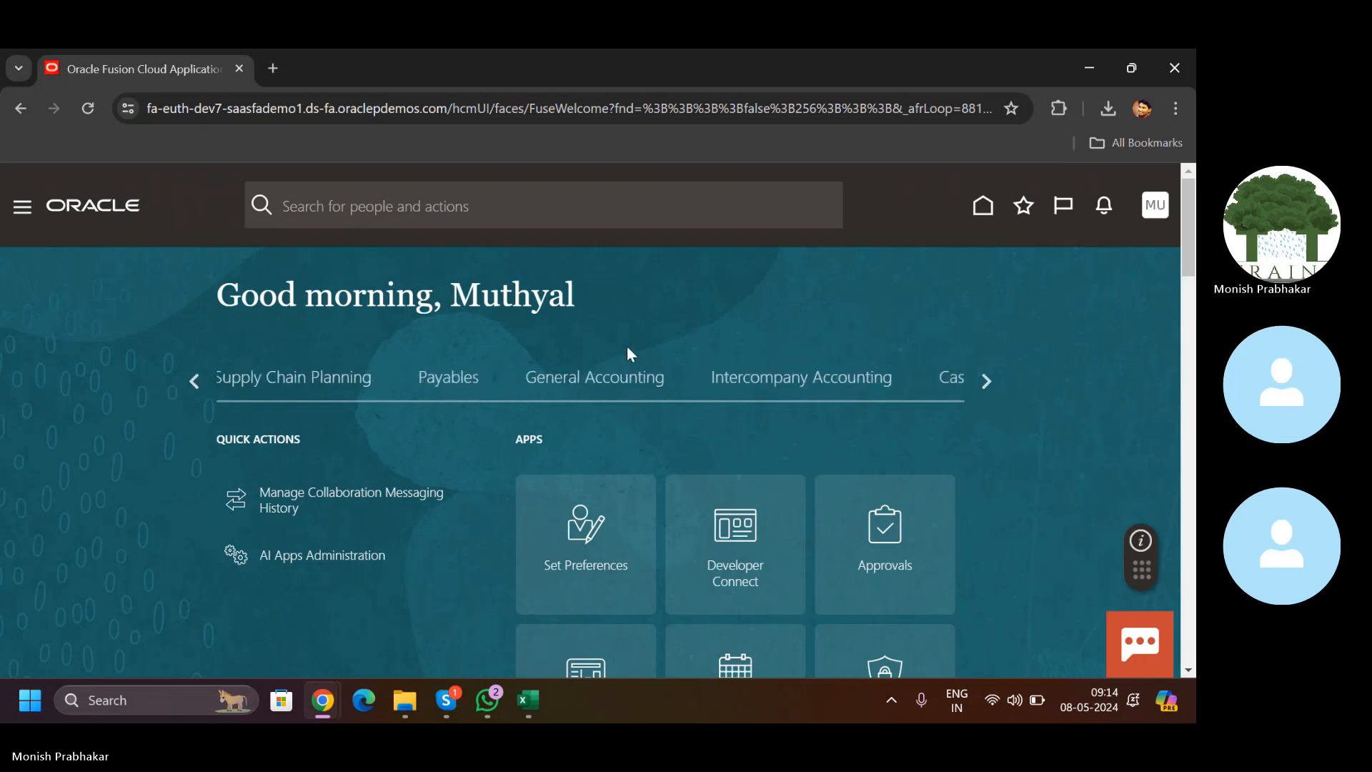
click(604, 379)
scroll(605, 387, down, 4)
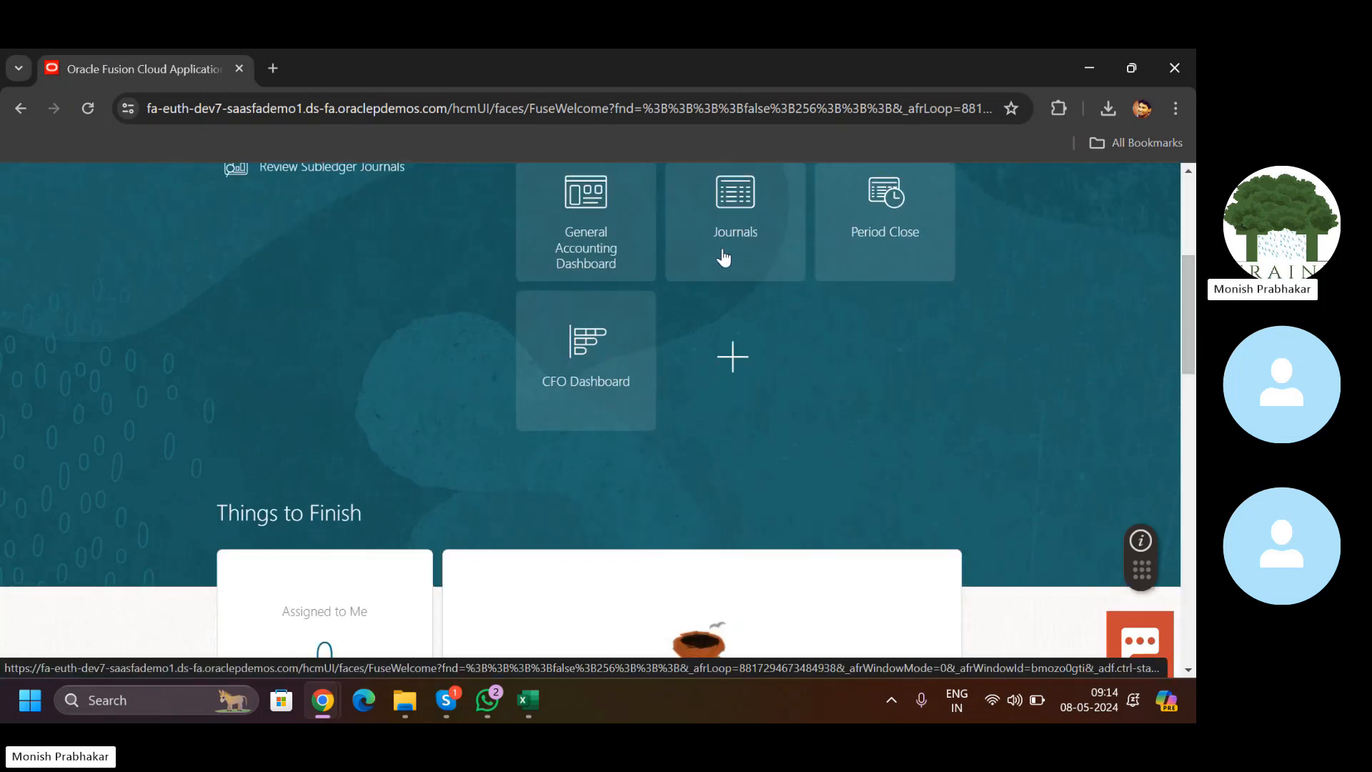
click(733, 195)
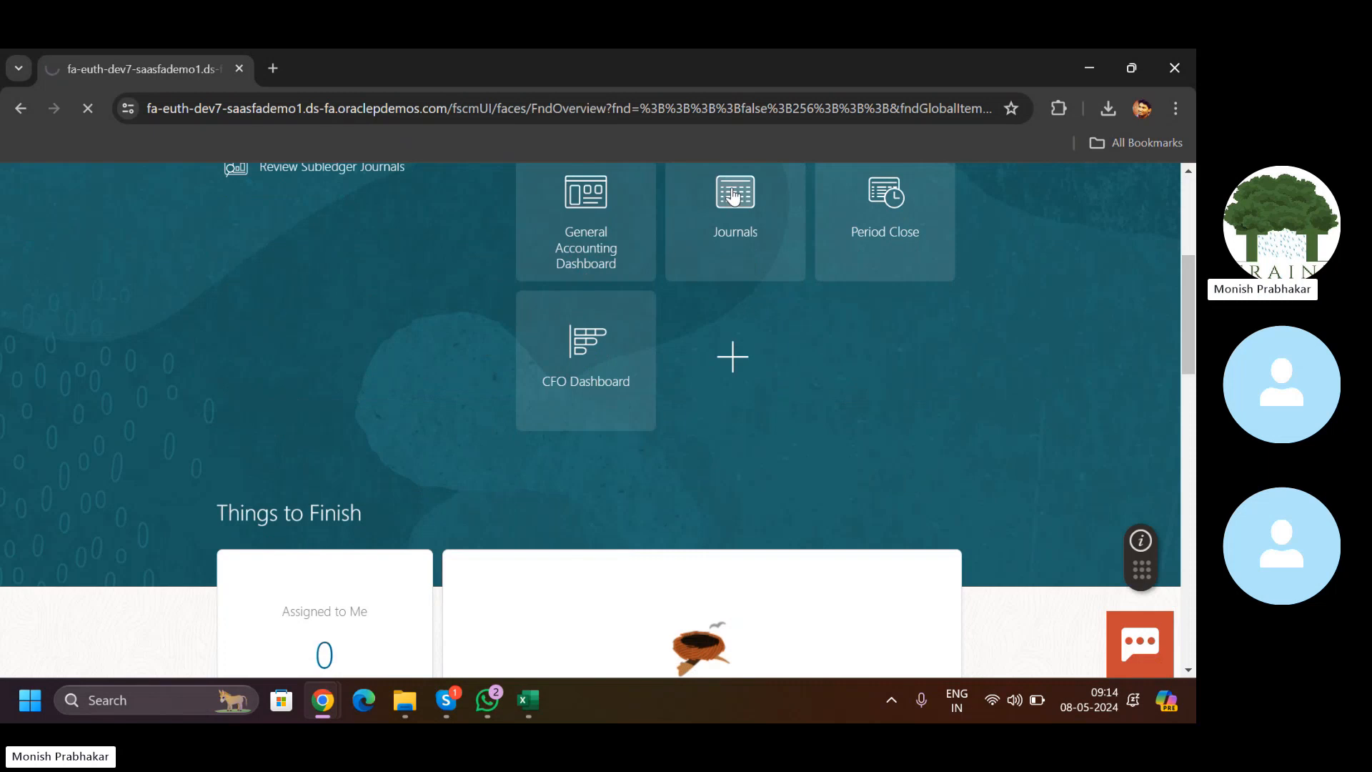
Step: Review and refresh the journal Import Errors list, then go to Manage Journals from Tasks
scroll(1185, 357, down, 2)
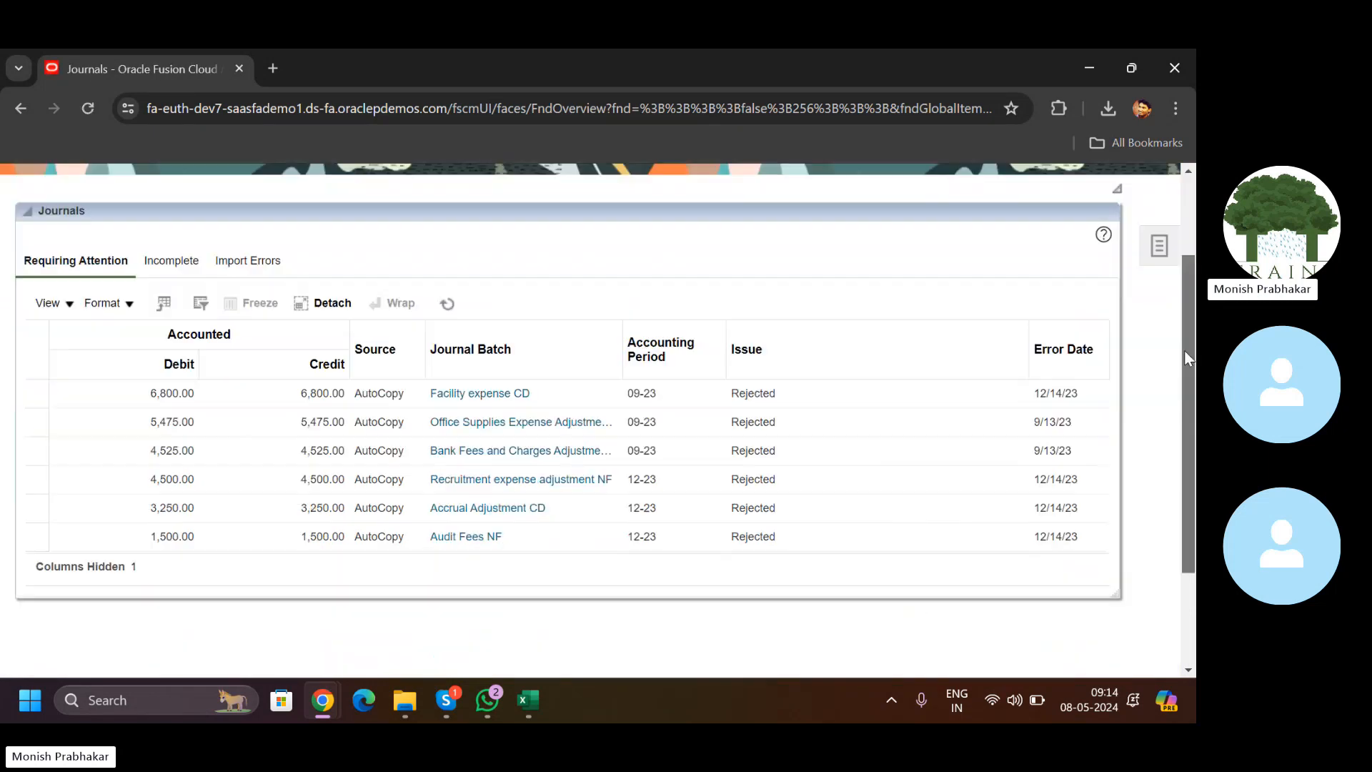
click(246, 271)
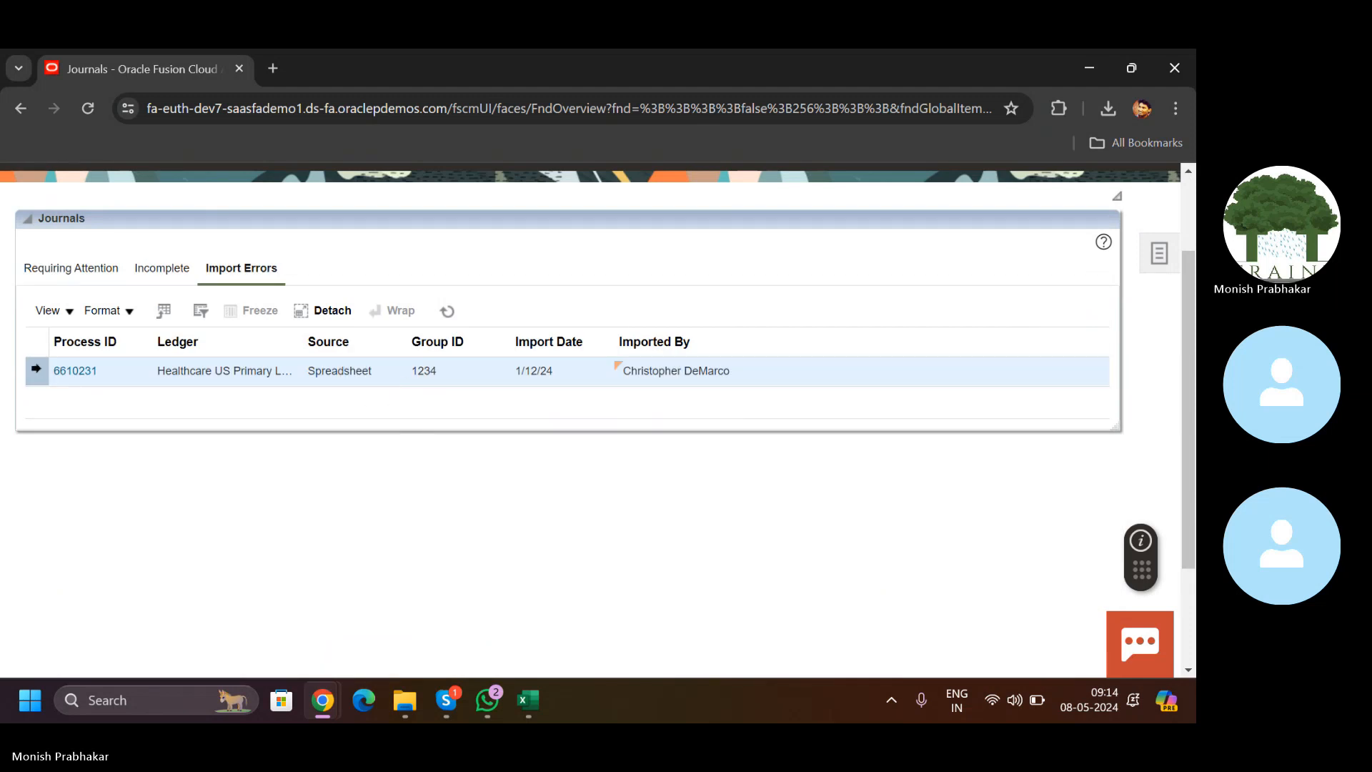
click(448, 310)
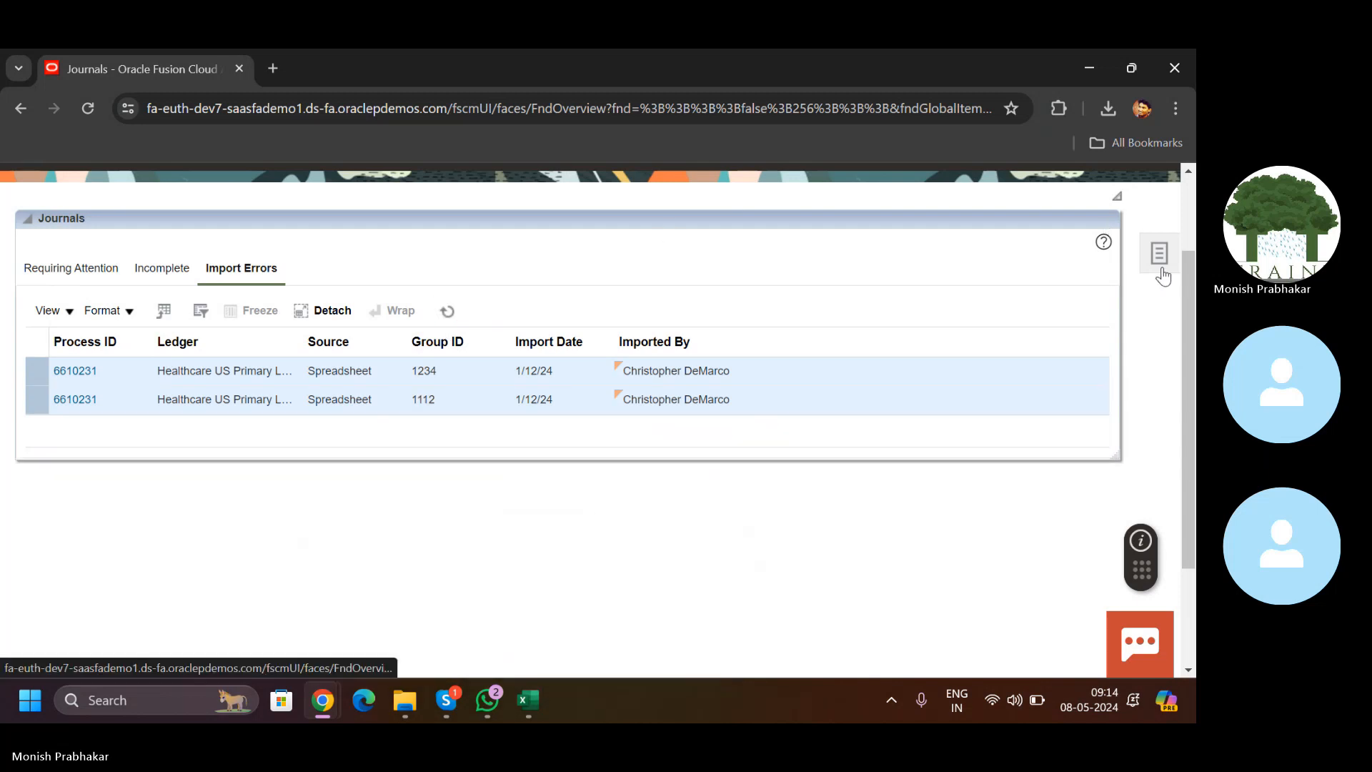
click(1159, 254)
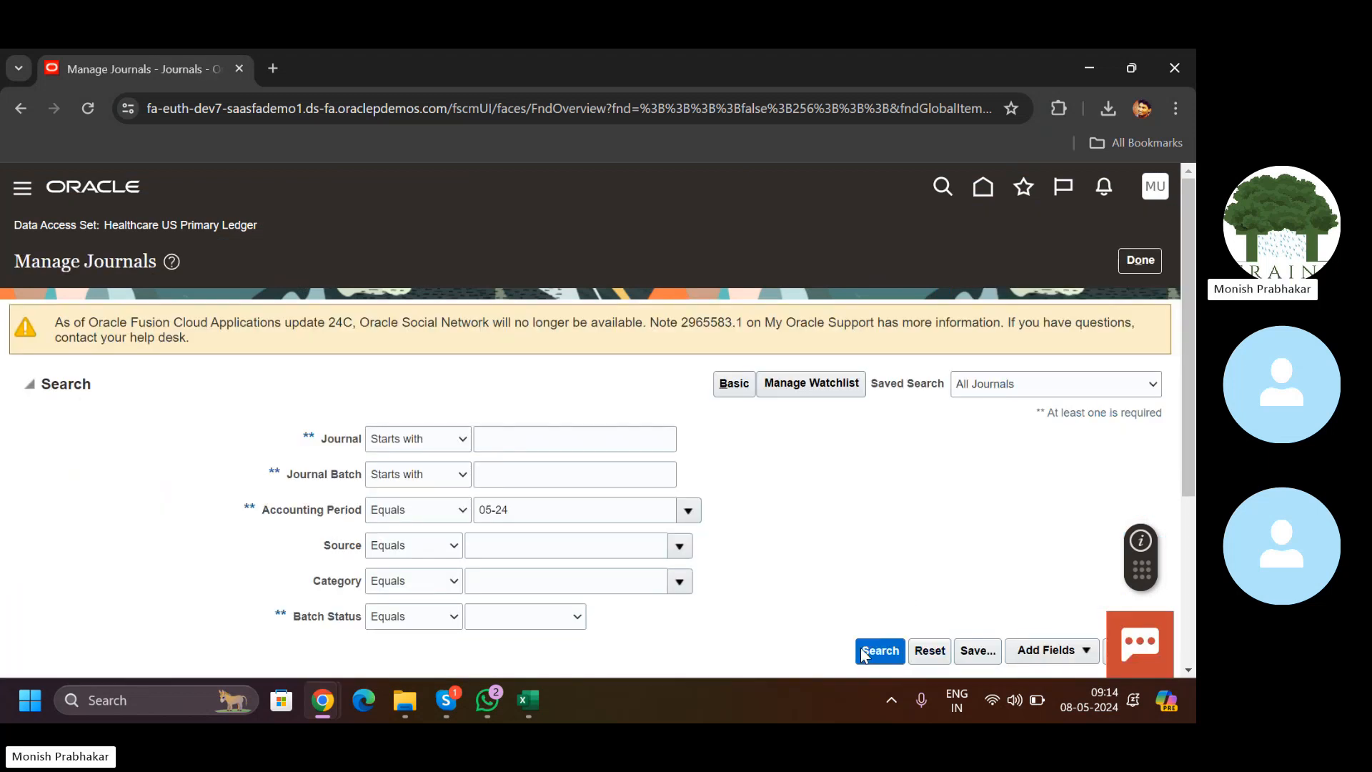
Step: Open the Office Expenses for May-24 Spreadsheet journal and review its lines
scroll(794, 509, down, 3)
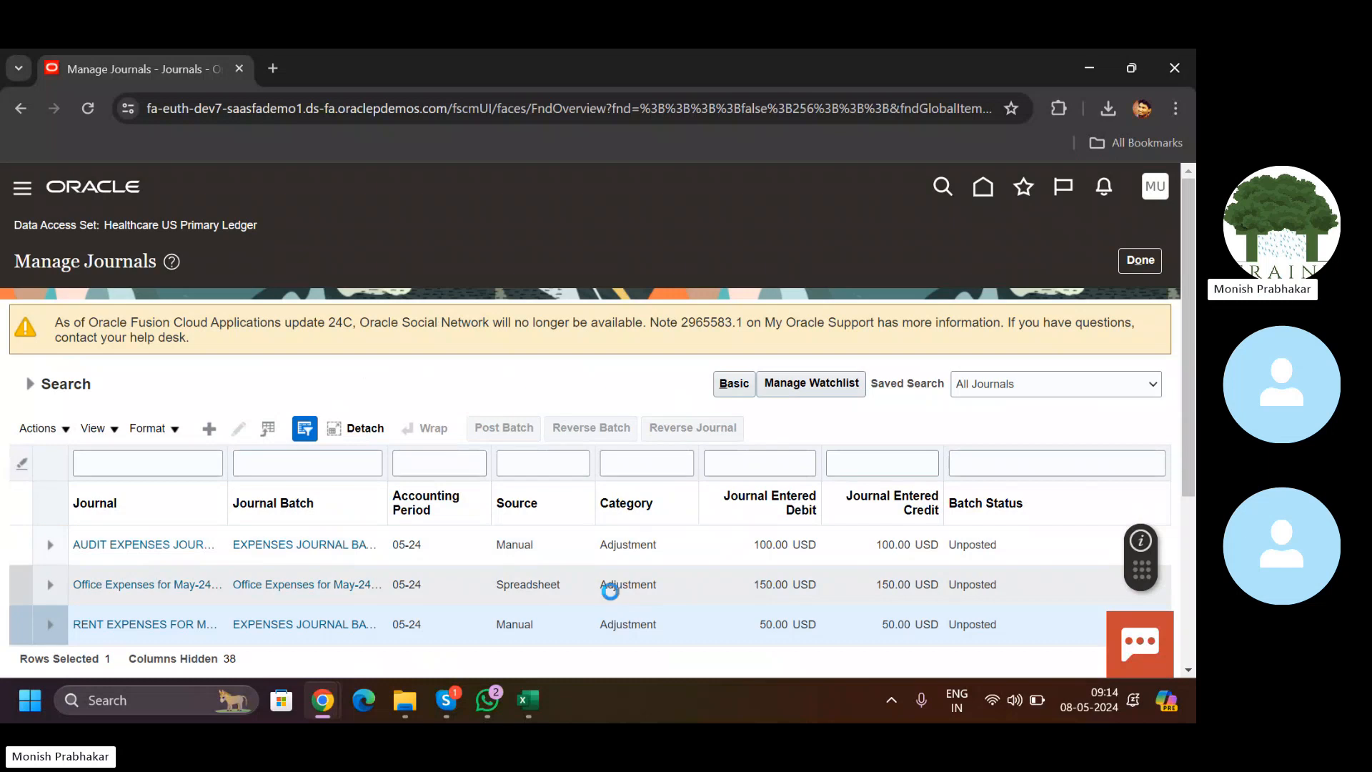
click(547, 583)
drag(503, 585, 555, 588)
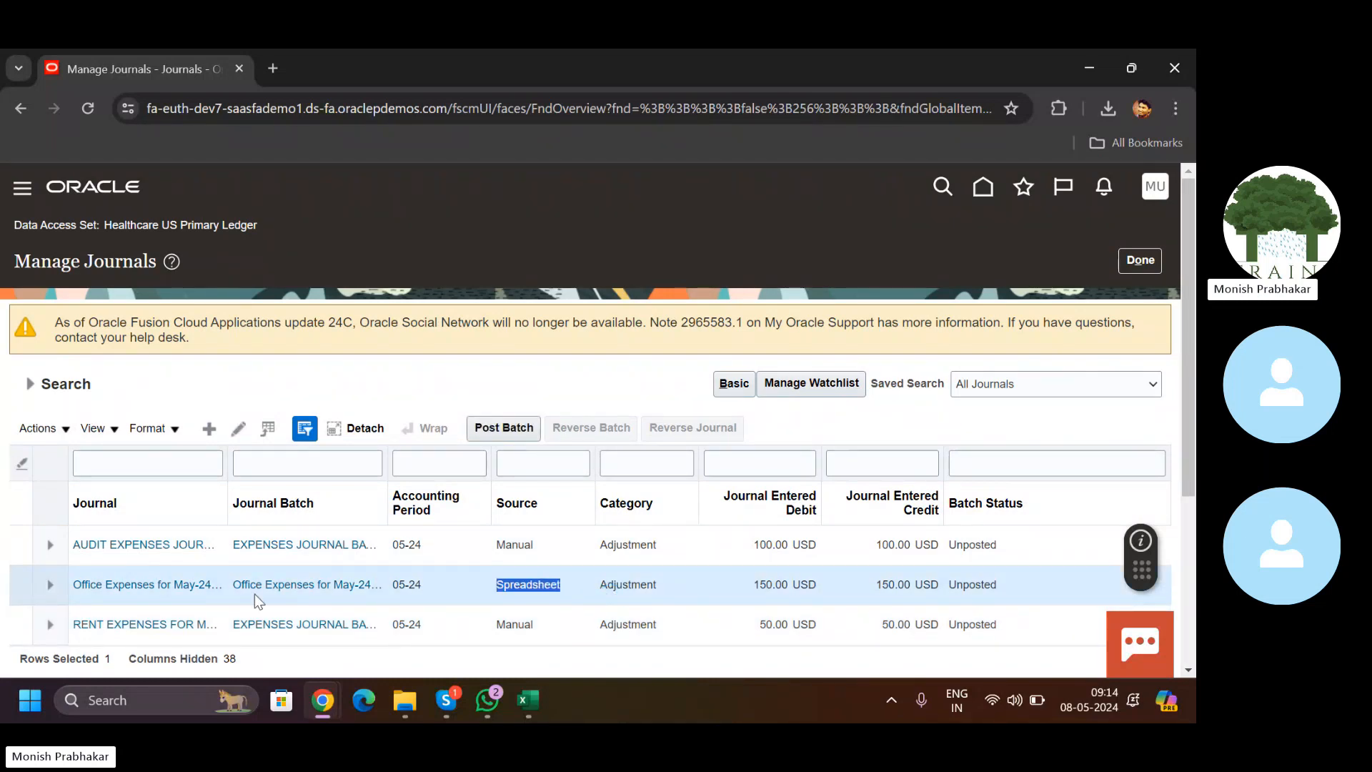
click(195, 587)
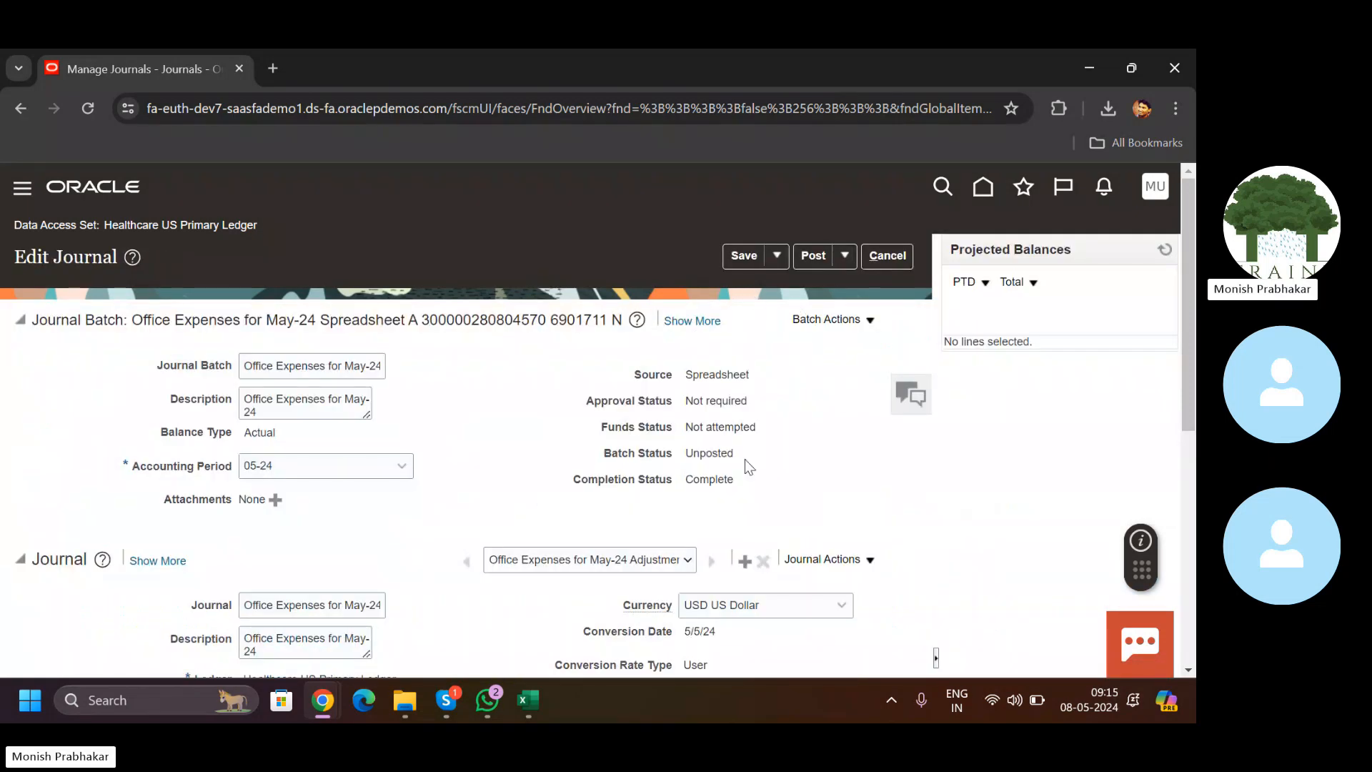
click(1182, 513)
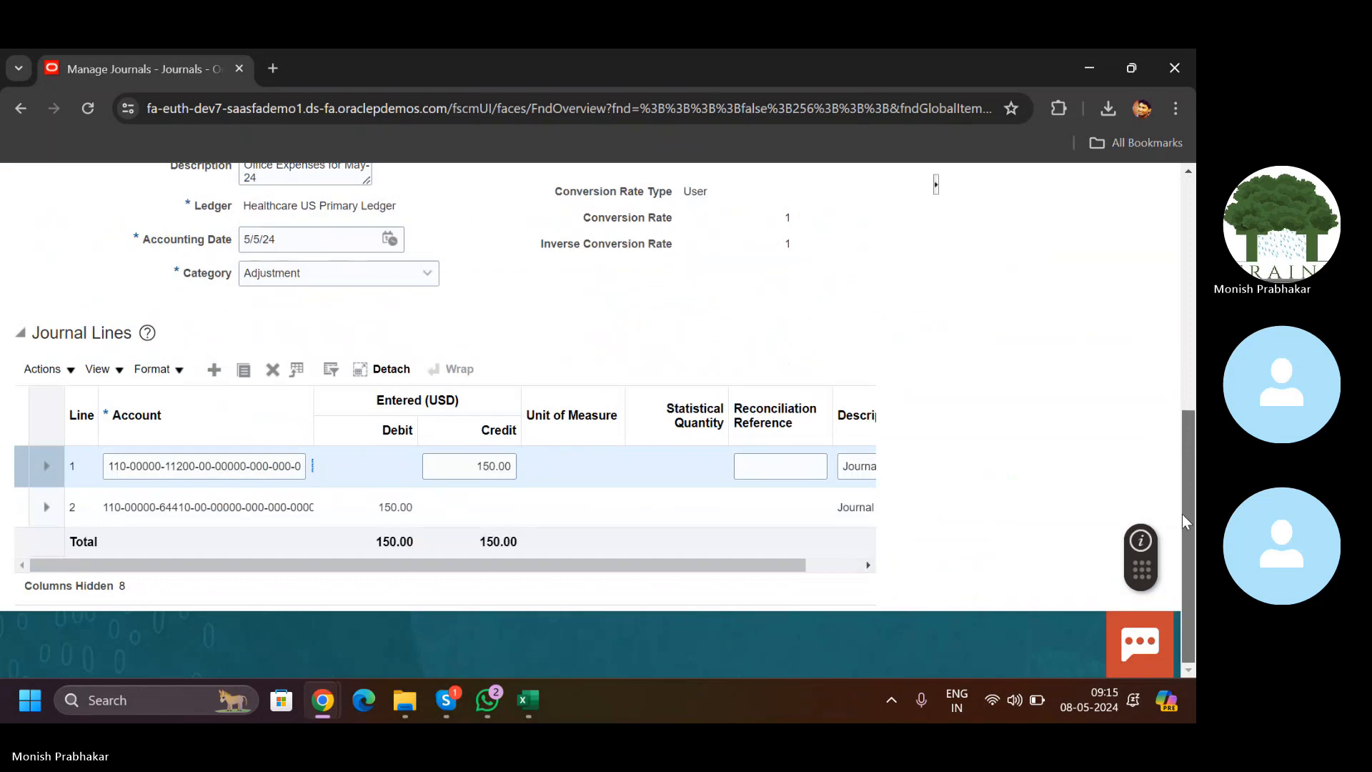
drag(1183, 513, 1163, 262)
Step: Post the journal batch, acknowledge the submission, then cancel and finish back at Journals
click(801, 256)
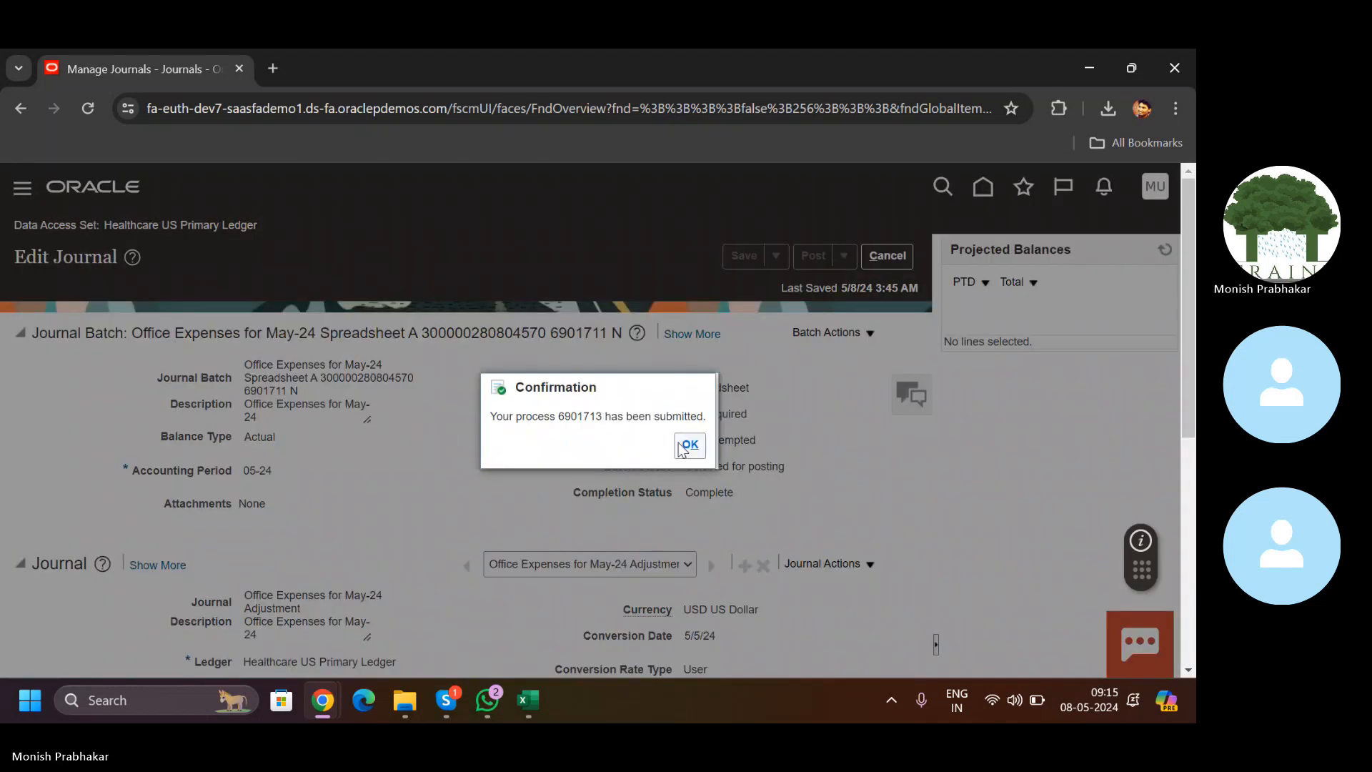
click(687, 445)
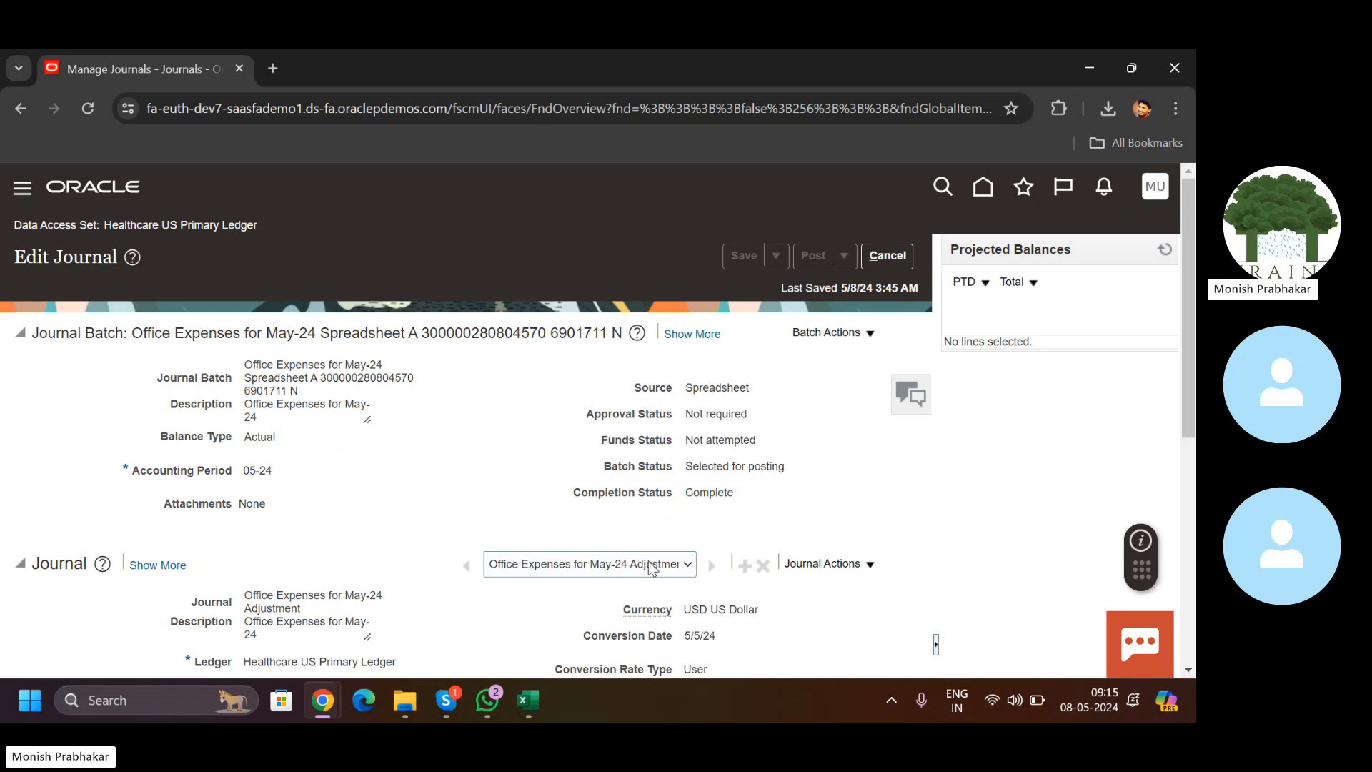
drag(685, 390, 772, 404)
click(885, 256)
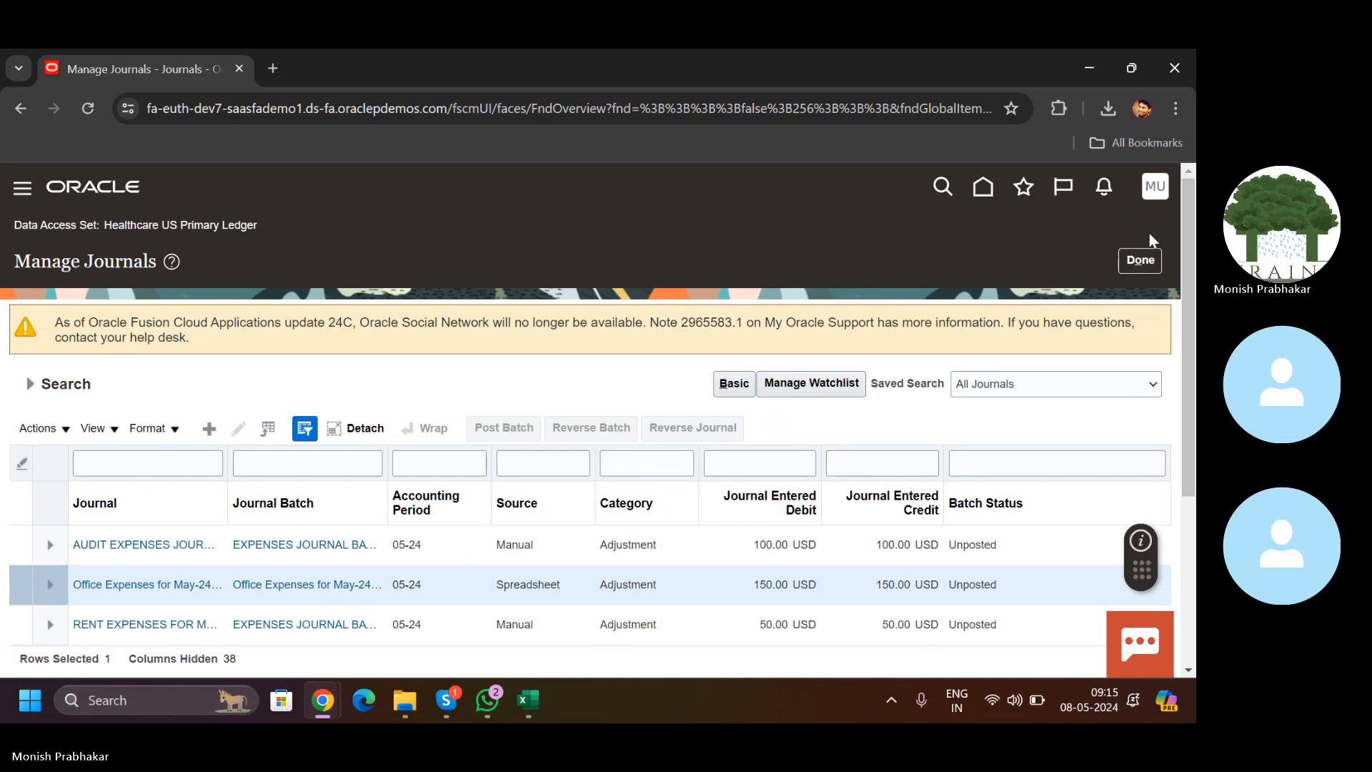
click(1128, 262)
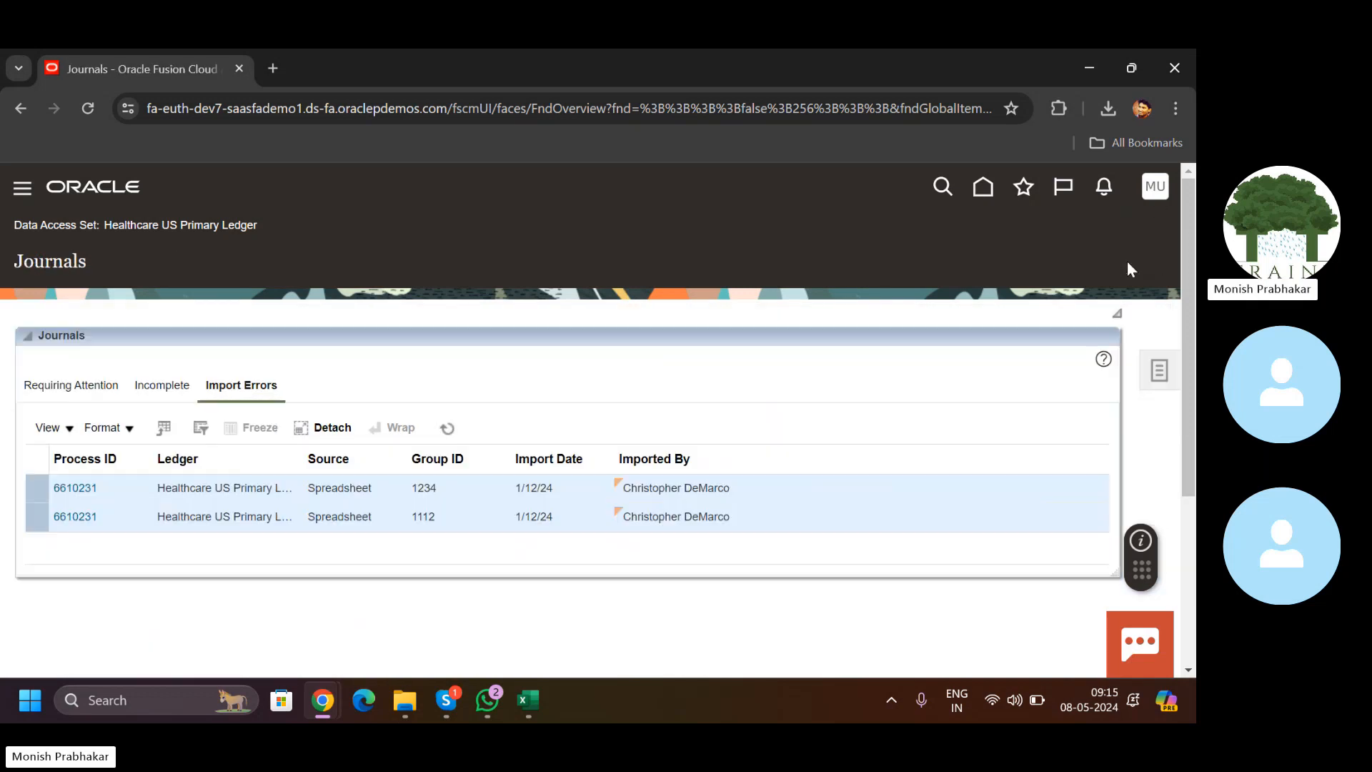
click(1154, 191)
click(811, 470)
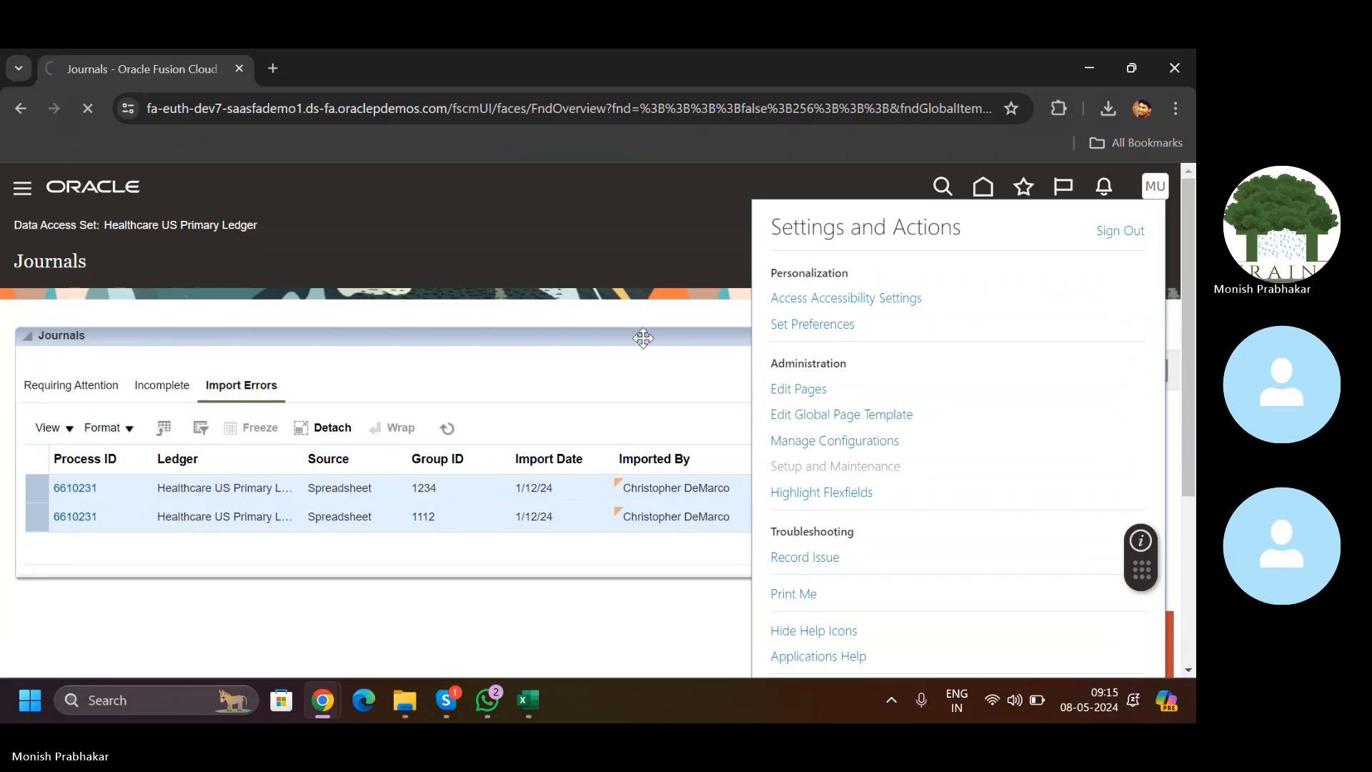
click(1161, 461)
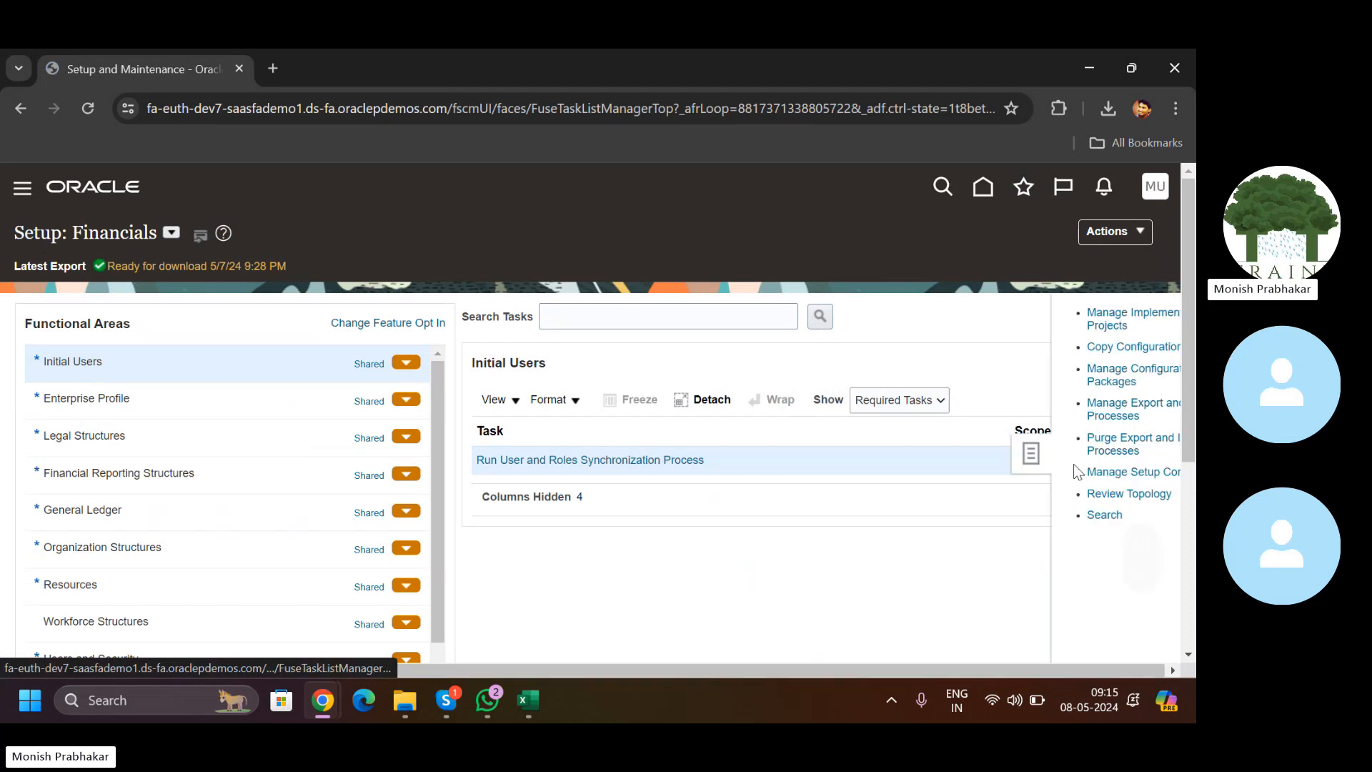
click(1038, 513)
click(435, 309)
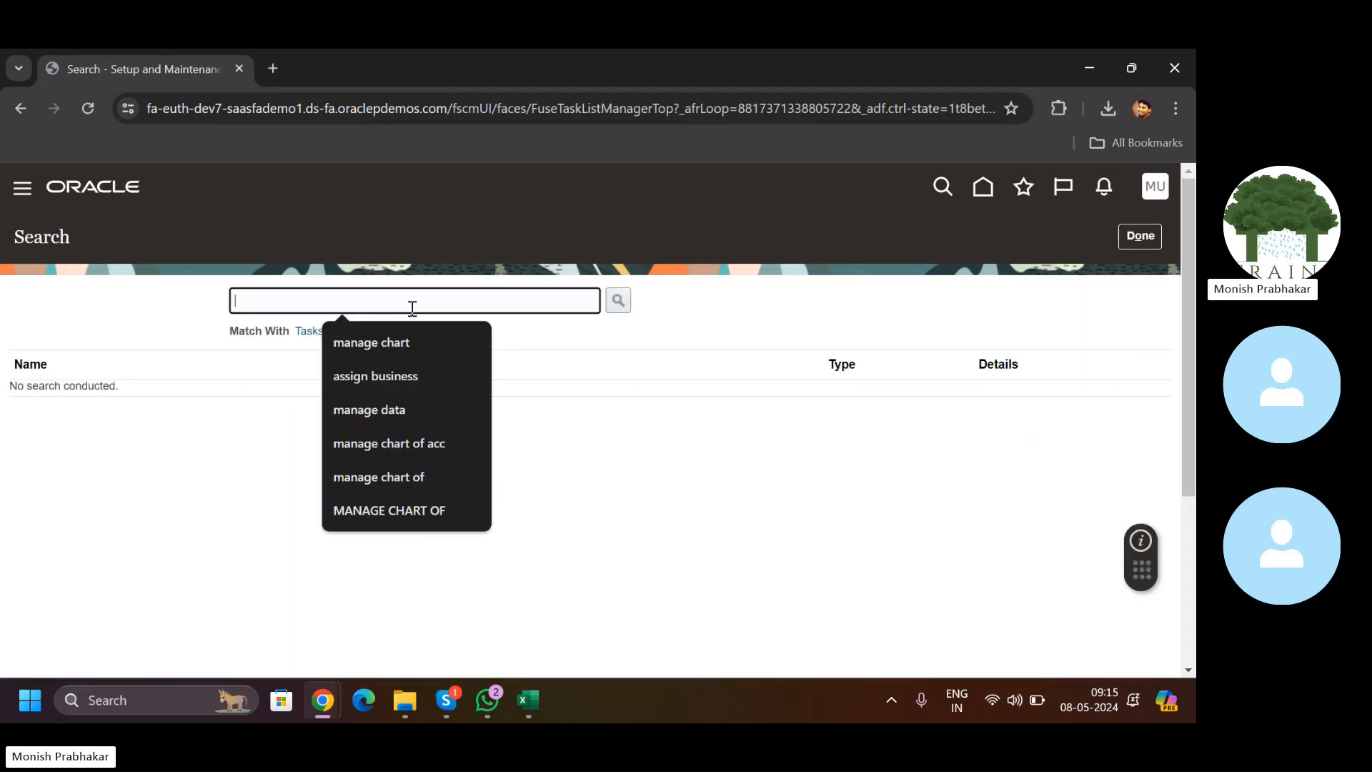
text(MANAGE JOURNAL)
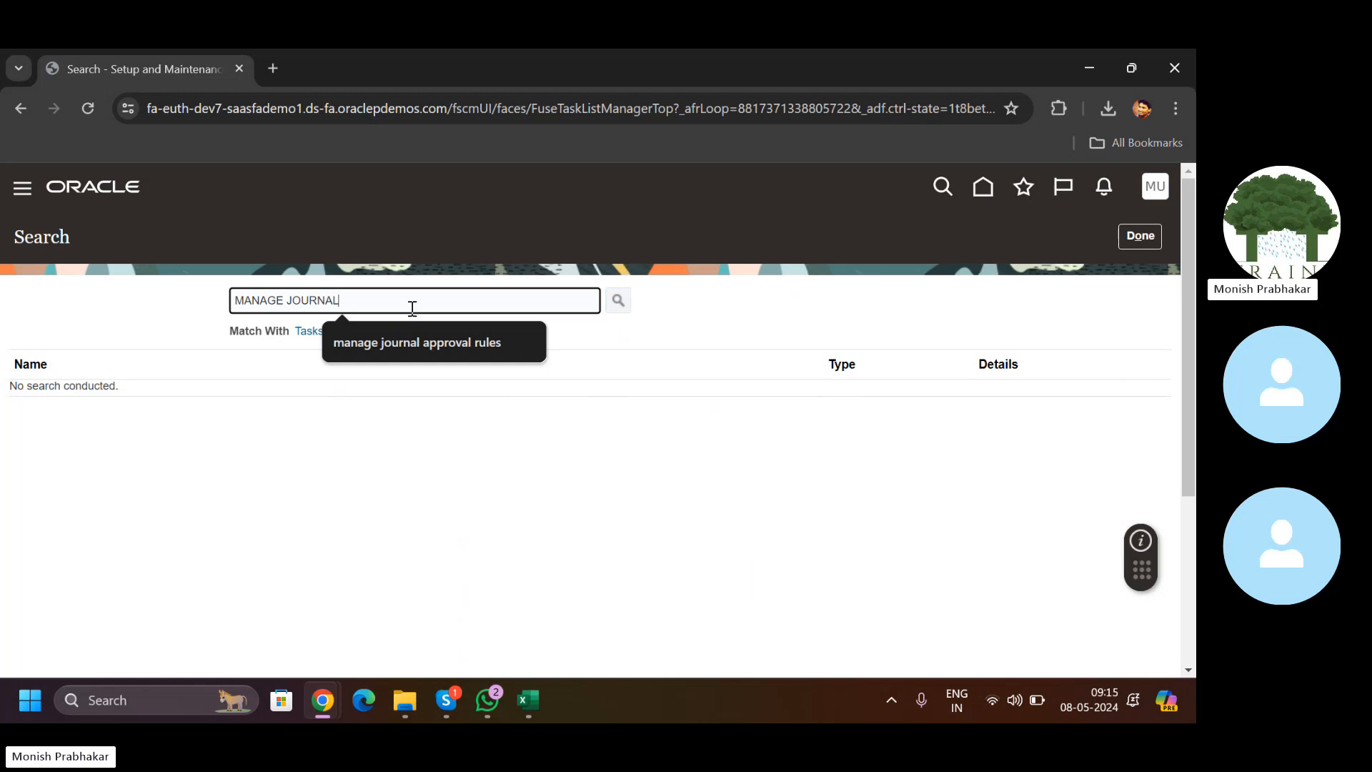
key(Return)
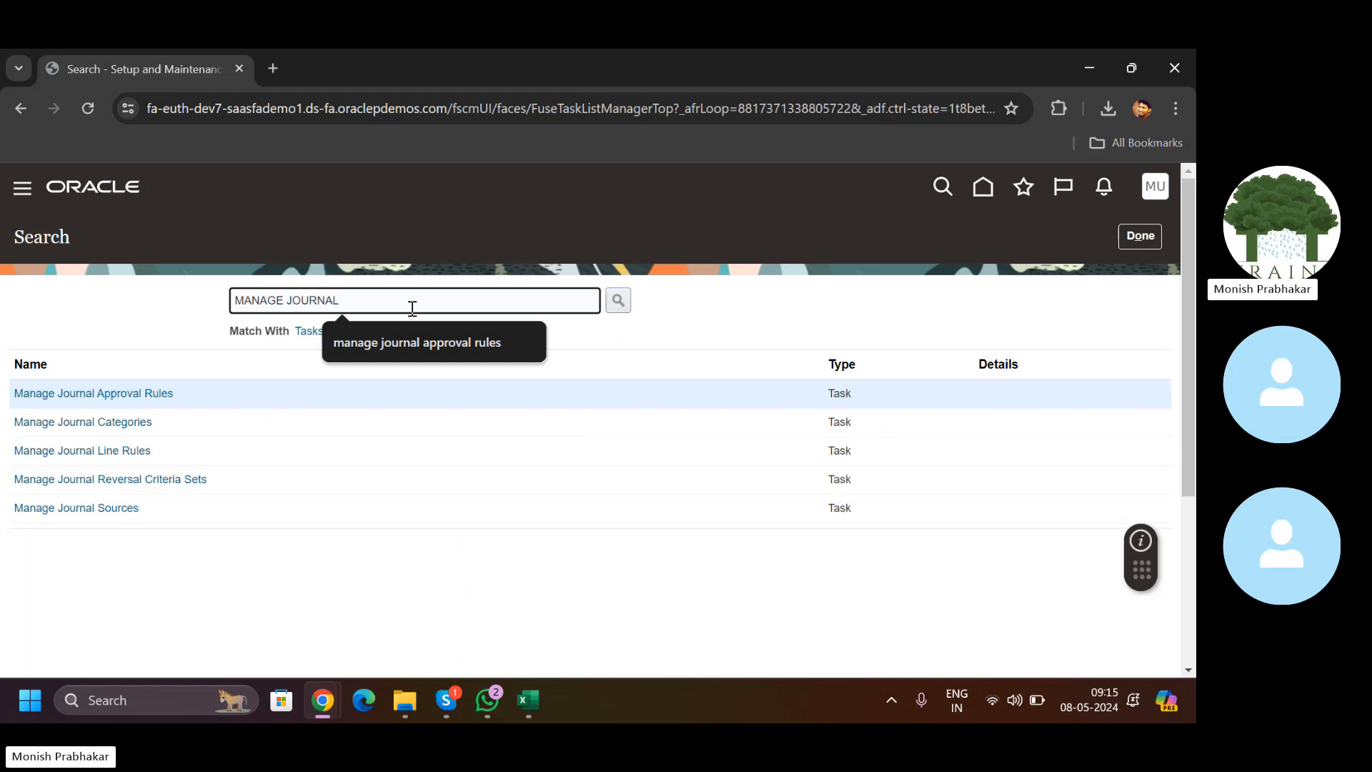
click(72, 510)
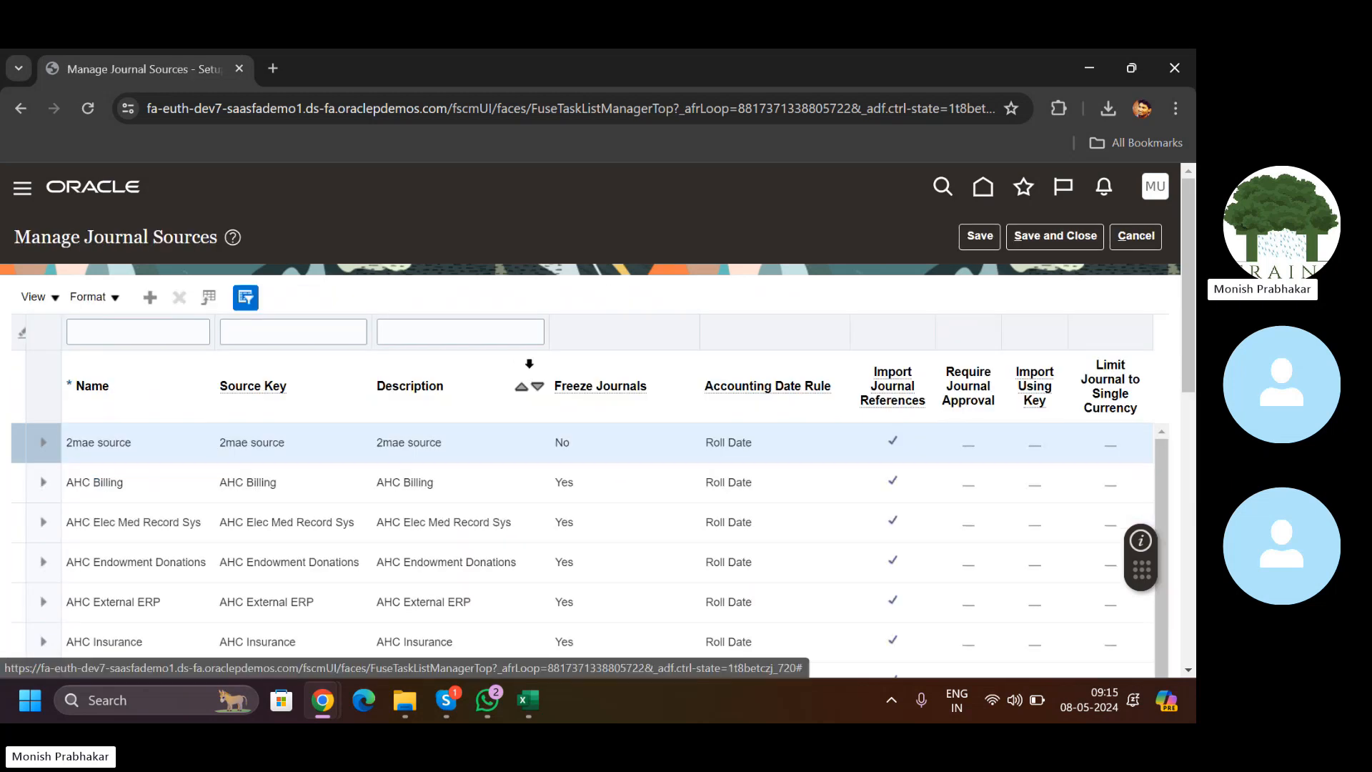
drag(1192, 323, 1193, 453)
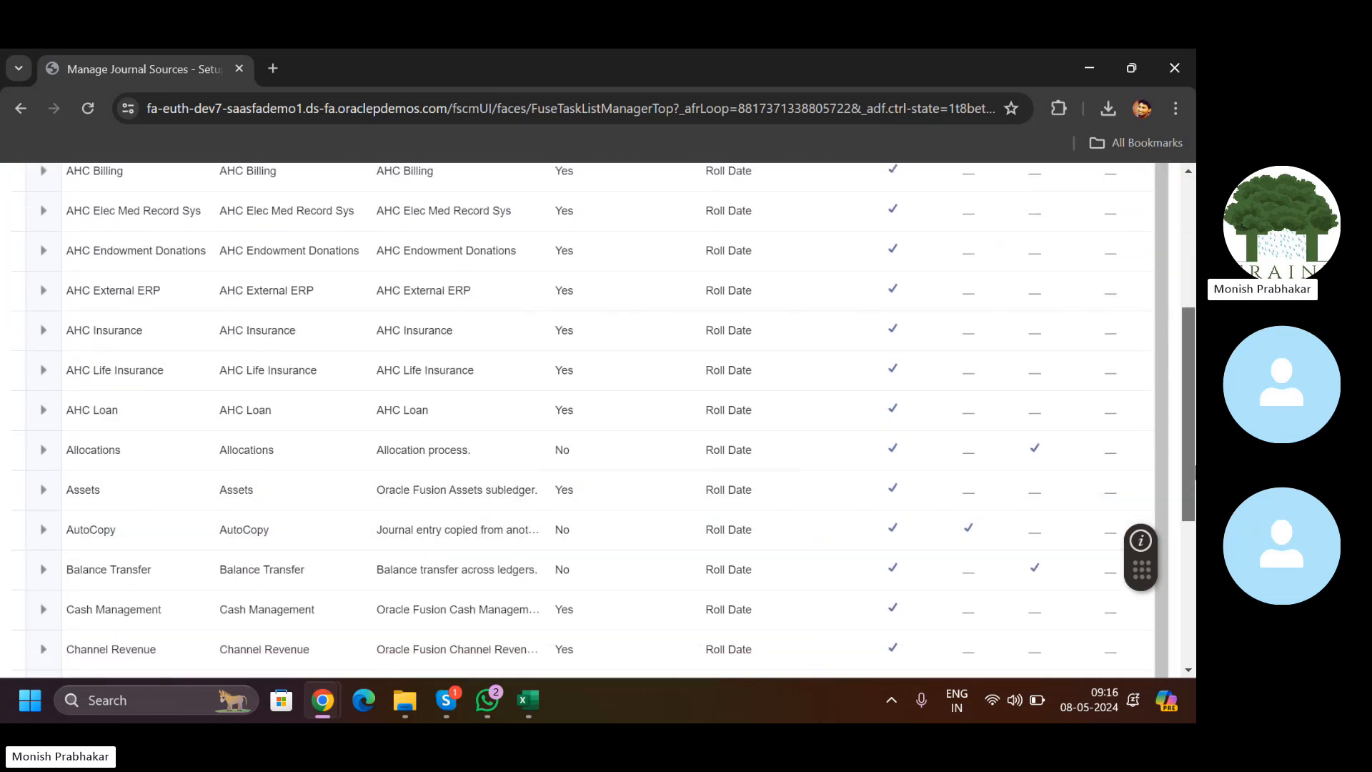
scroll(1018, 358, up, 4)
click(967, 397)
scroll(963, 386, down, 2)
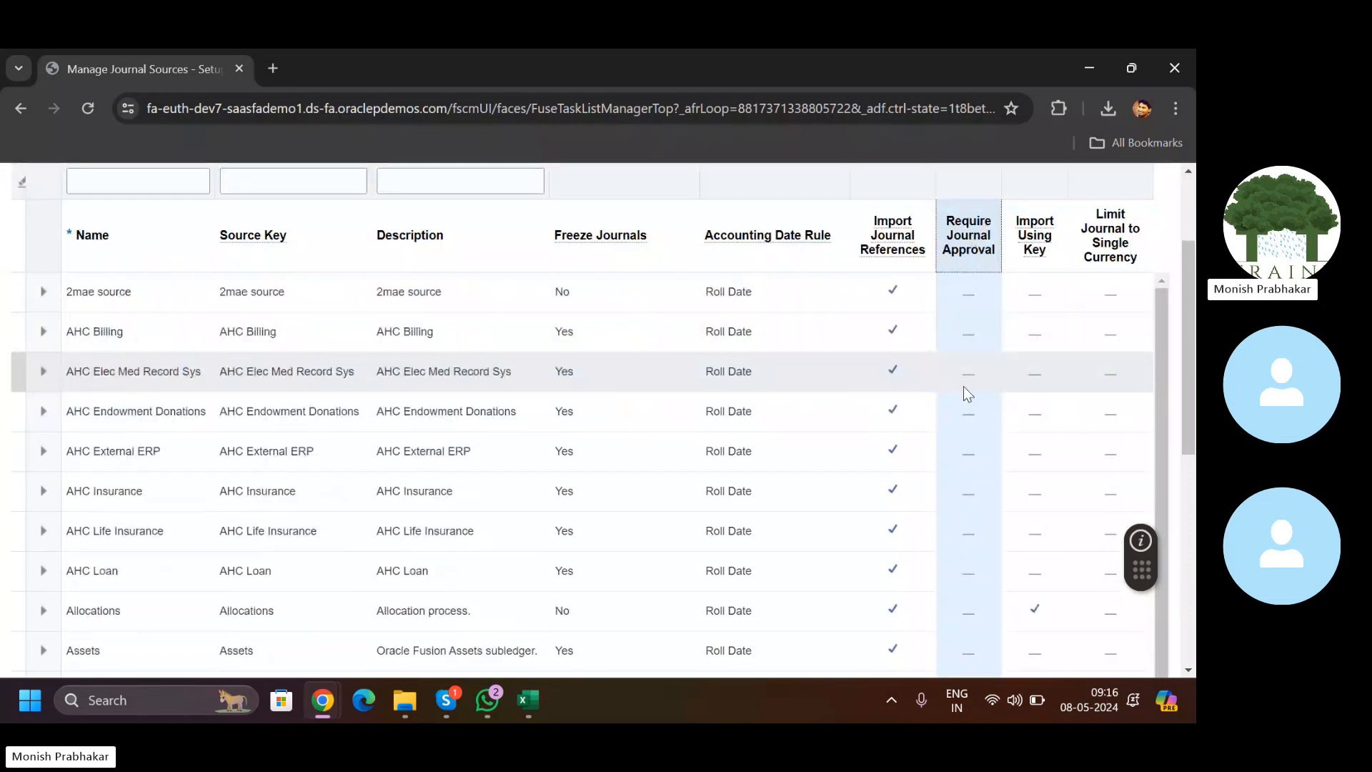
click(967, 294)
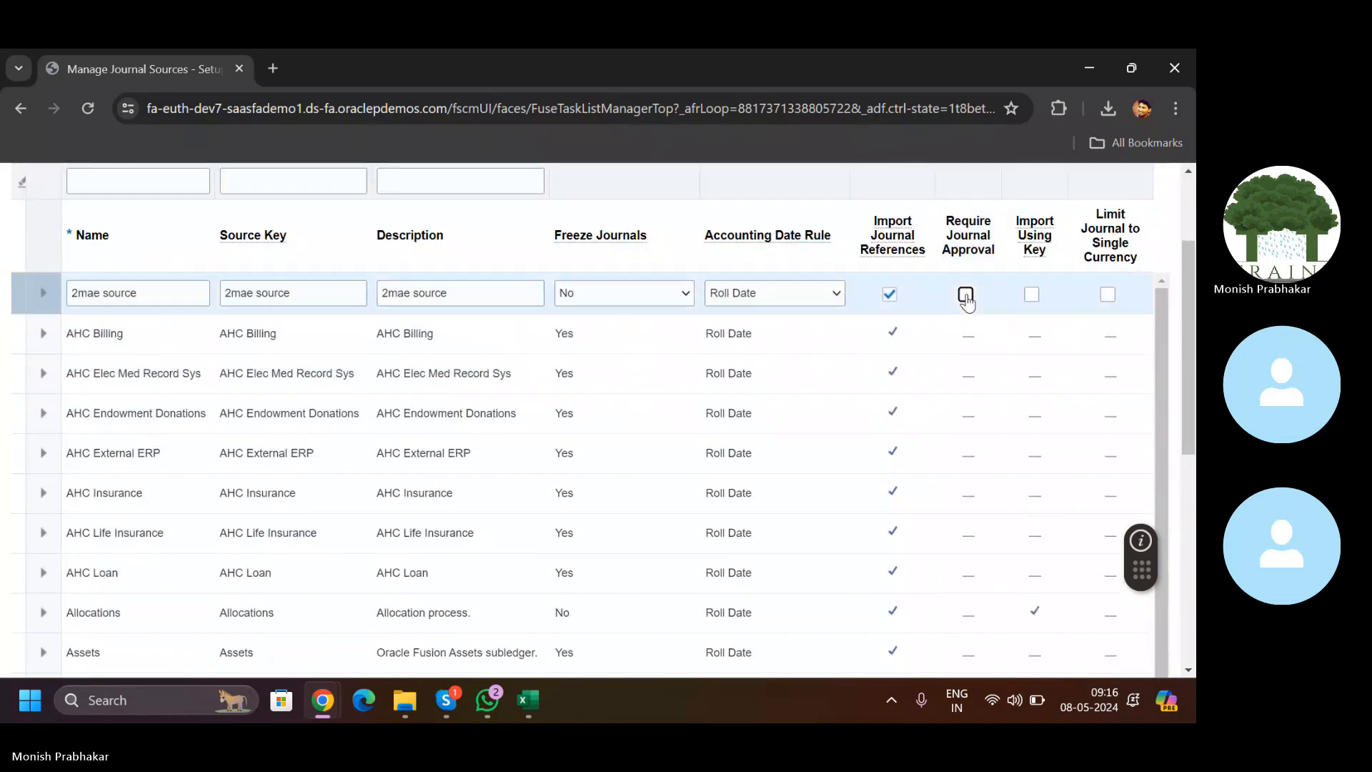
scroll(307, 355, up, 2)
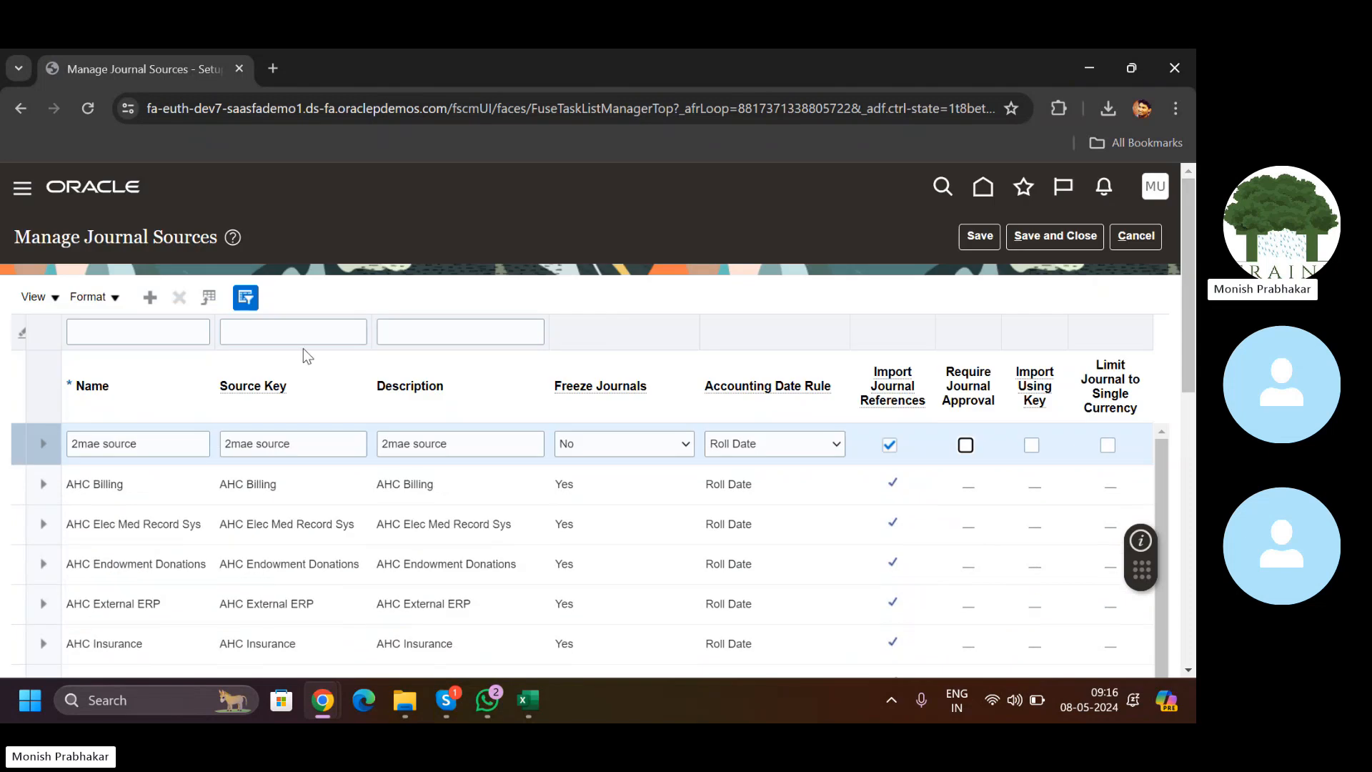
click(143, 330)
key(Caps_Lock)
text(A)
key(Caps_Lock)
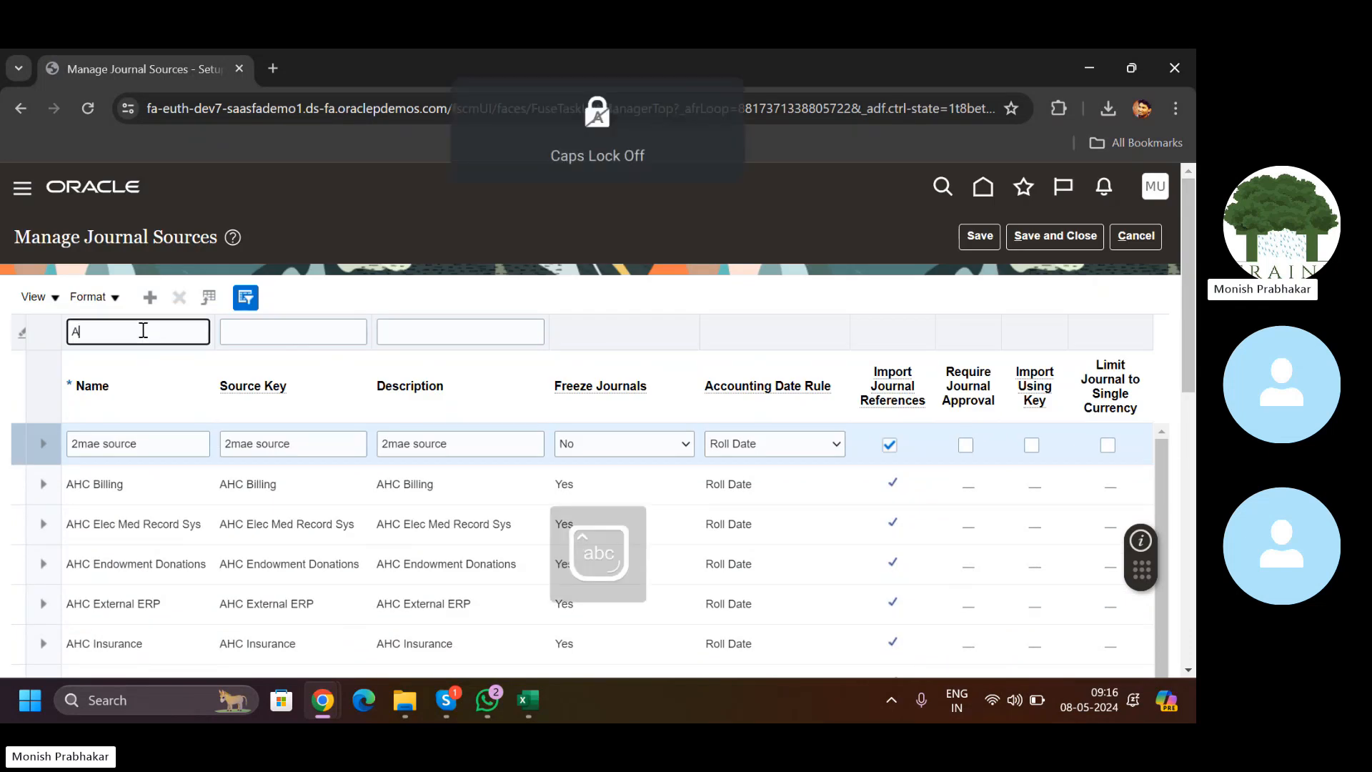
text(djust)
key(Return)
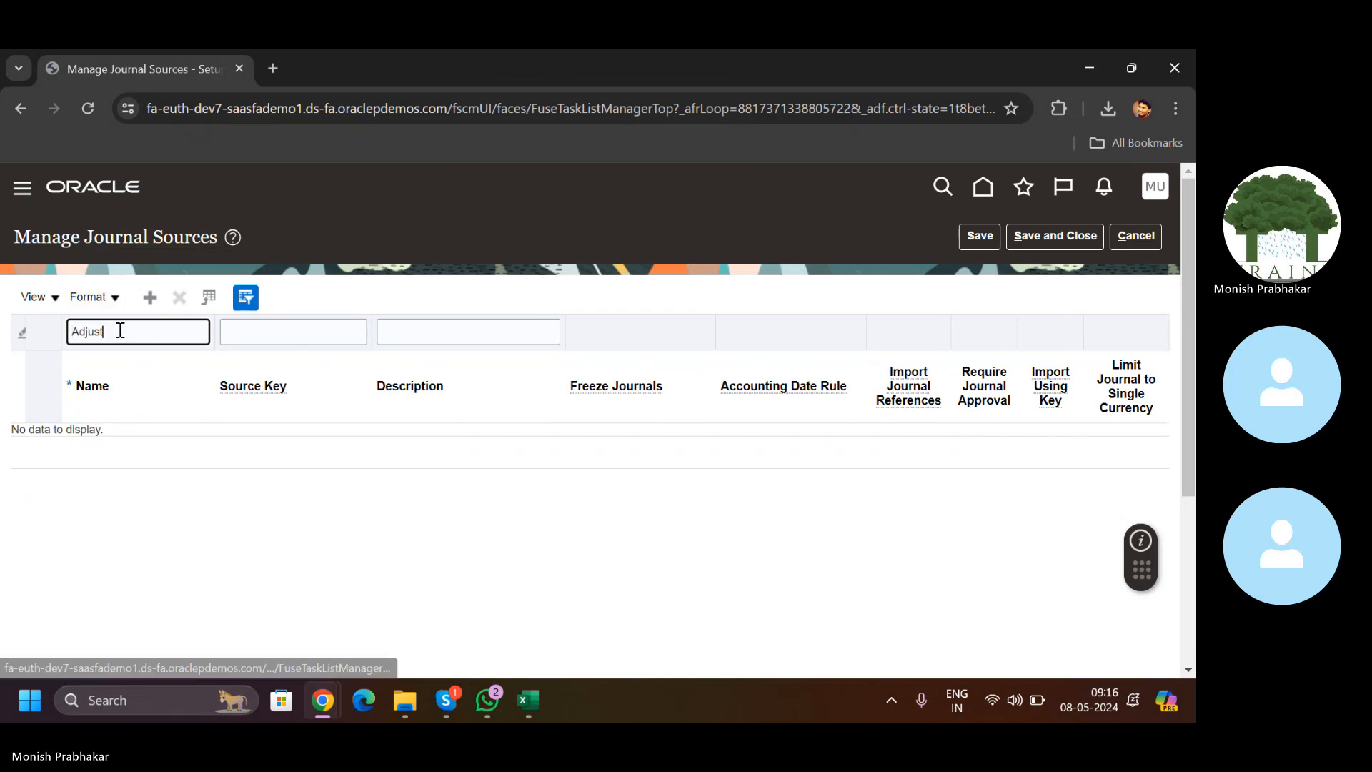
key(BackSpace)
key(BackSpace)
key(Return)
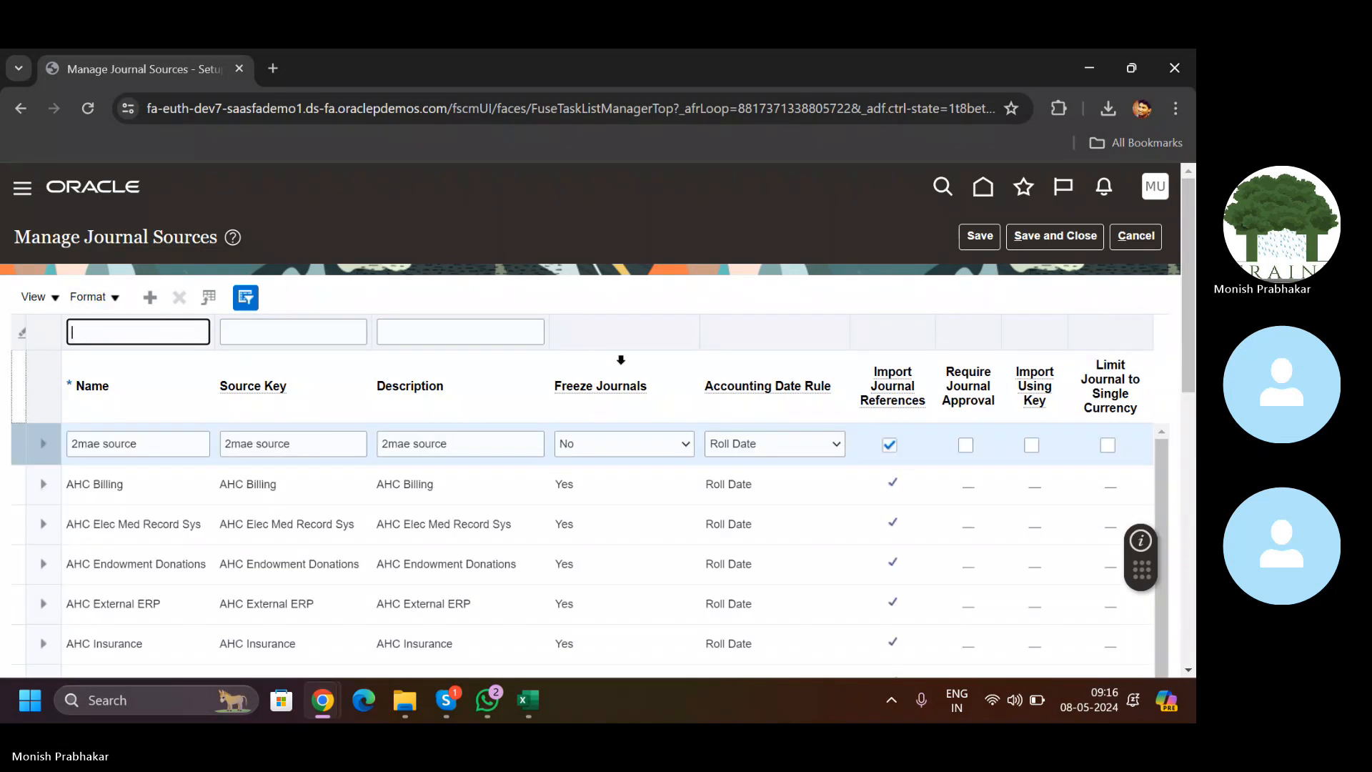
text(S)
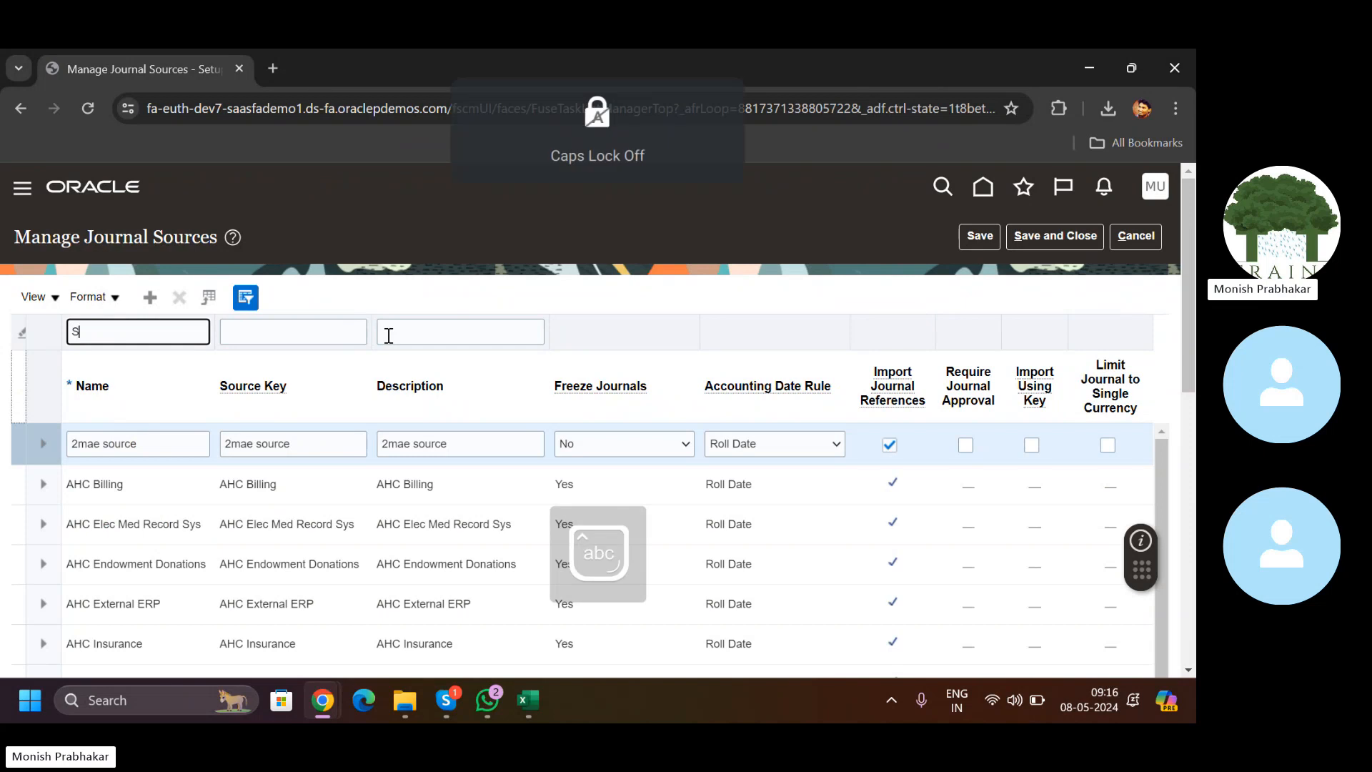
text(preadshee)
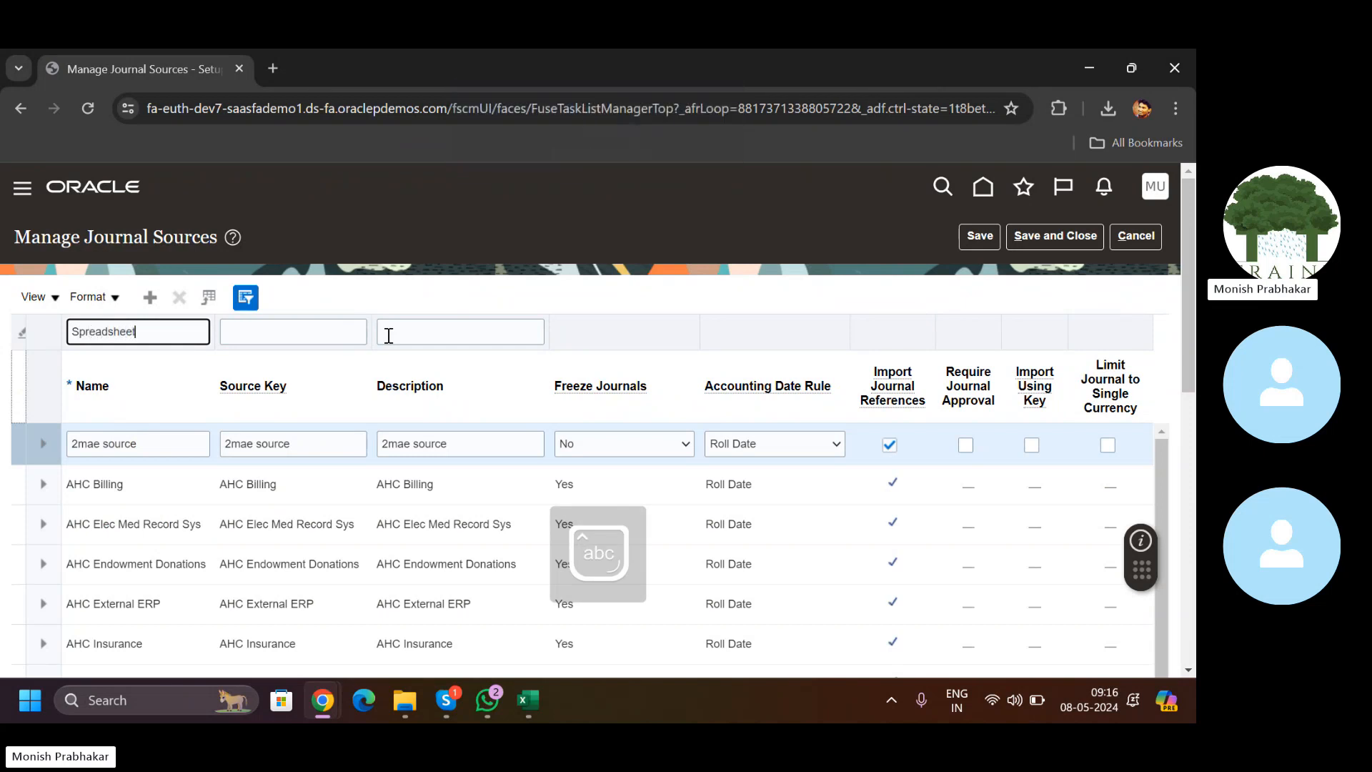
text(t)
key(Return)
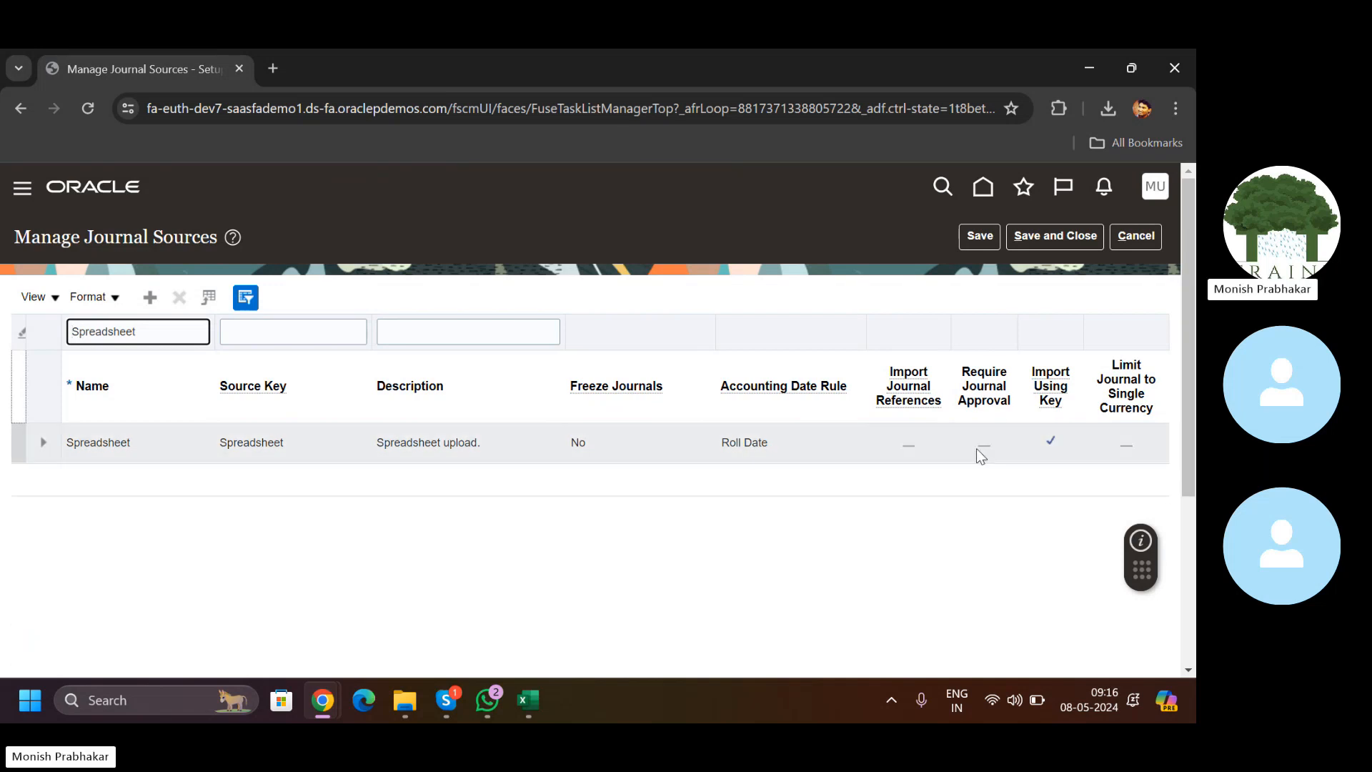
key(ctrl+a)
key(BackSpace)
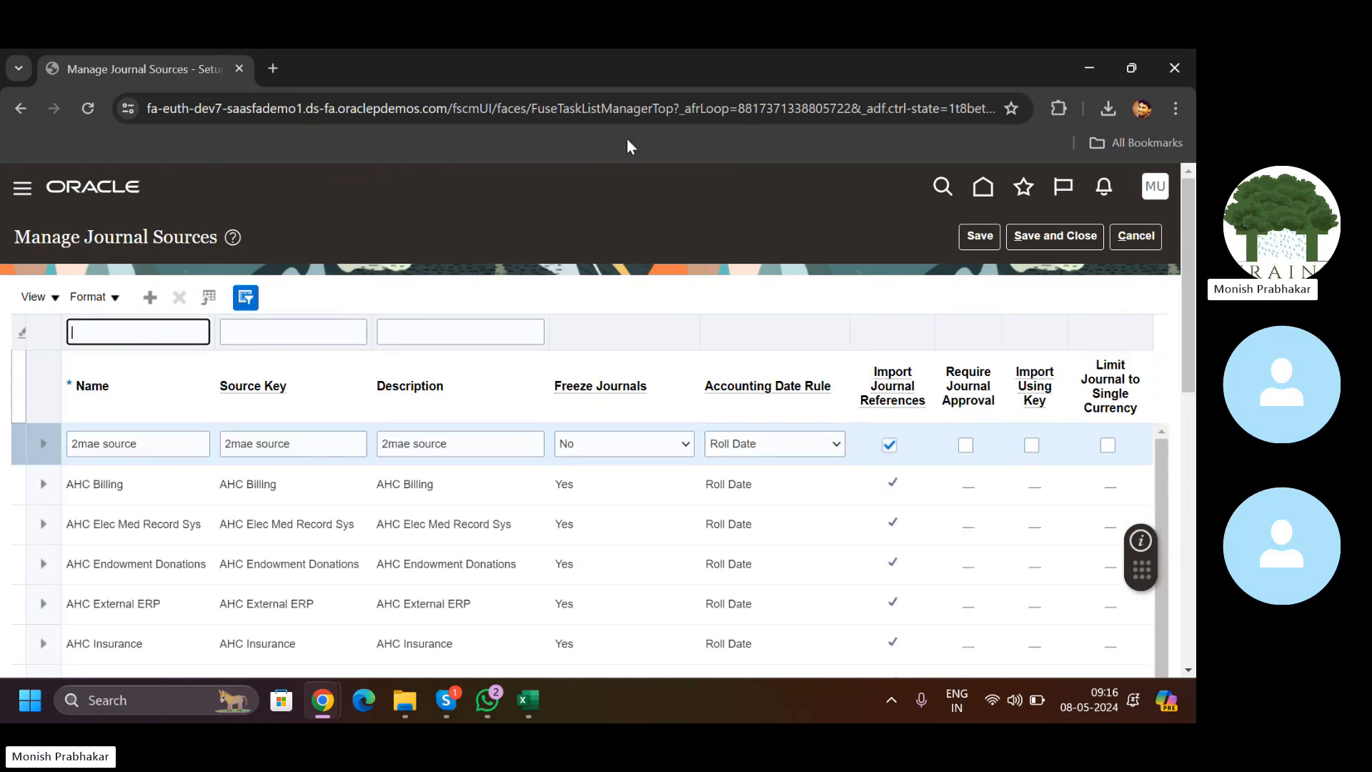
Step: Duplicate the Manage Journal Sources browser tab and return to the first tab
right_click(108, 71)
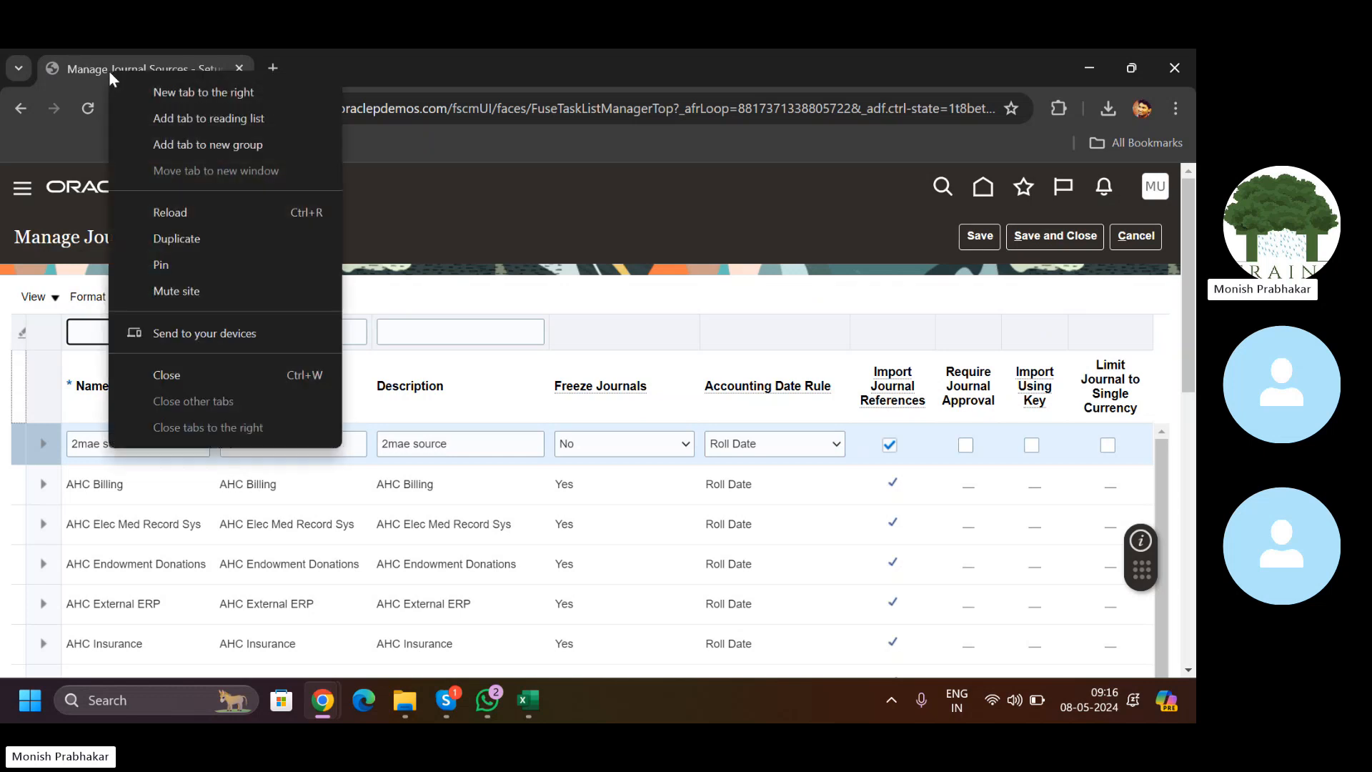
key(Escape)
click(118, 72)
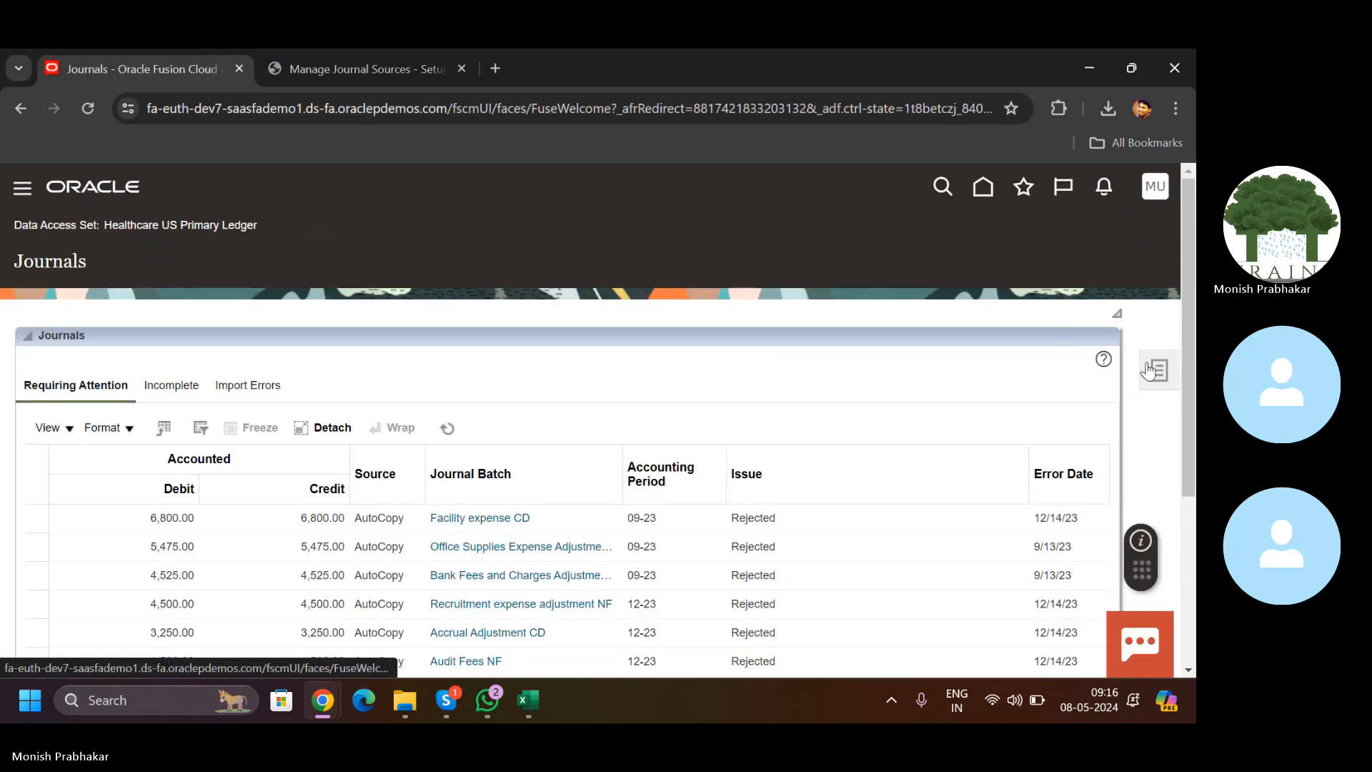
Step: Search Manage Journals for period 05-24, listing three journals including posted Office Expenses
click(1156, 371)
click(1060, 250)
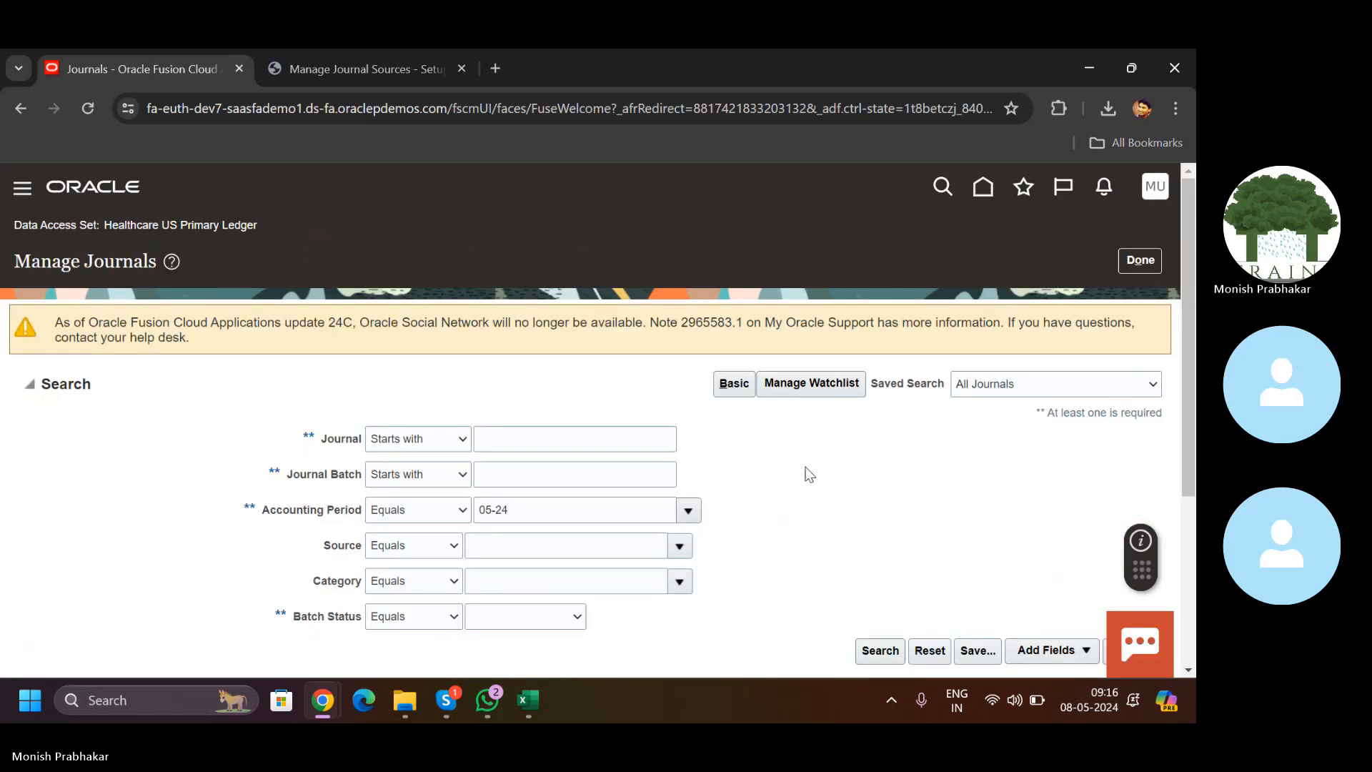
click(880, 650)
scroll(715, 500, down, 5)
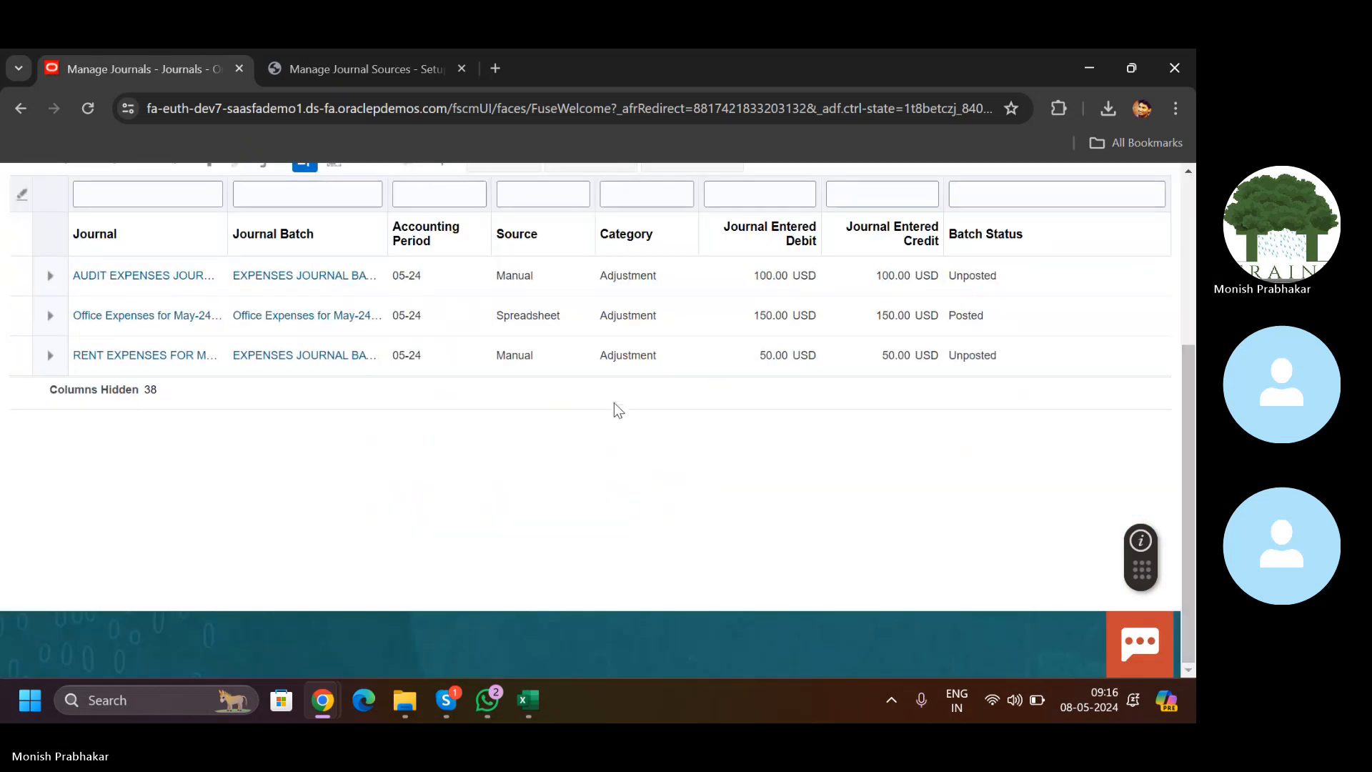
click(371, 108)
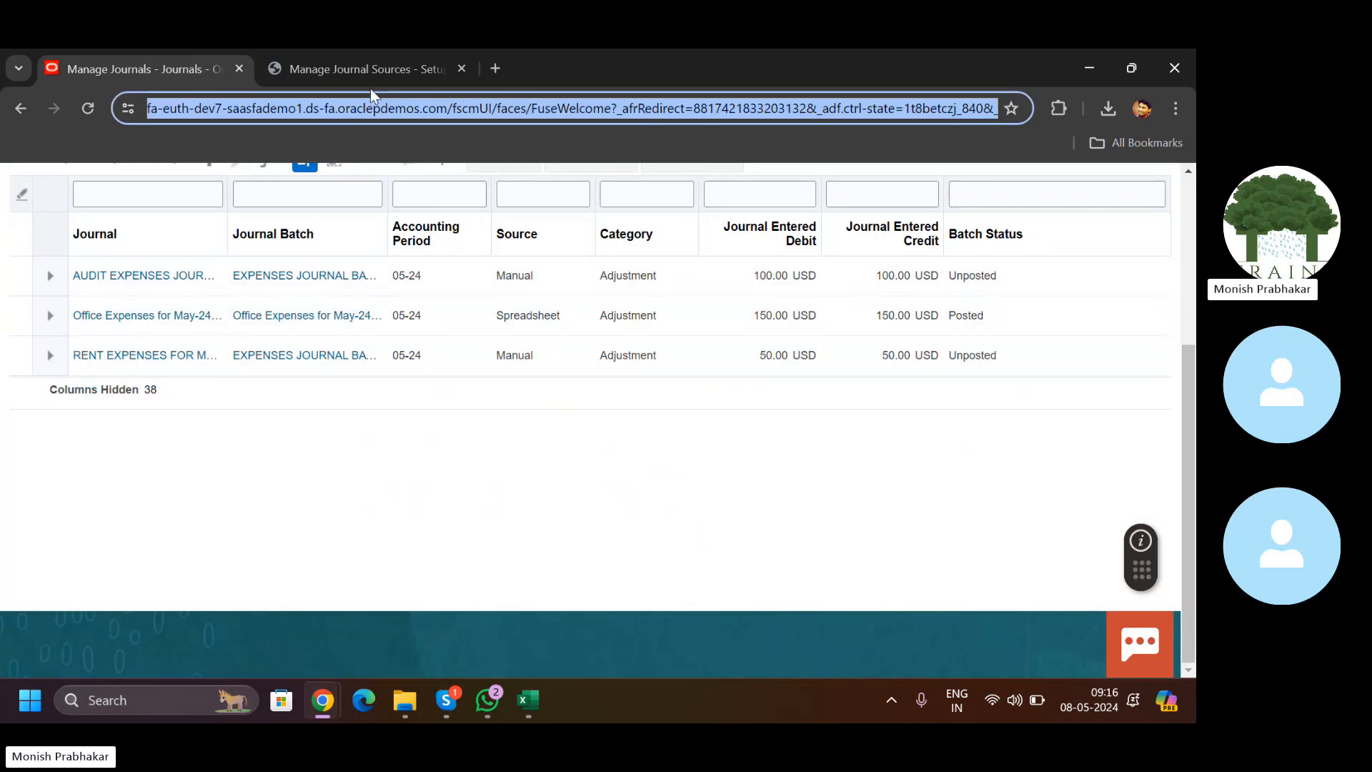
click(381, 77)
Step: Filter journal sources to 'Manual', clear Require Journal Approval, and save and close
click(136, 332)
key(Caps_Lock)
text(M)
key(Caps_Lock)
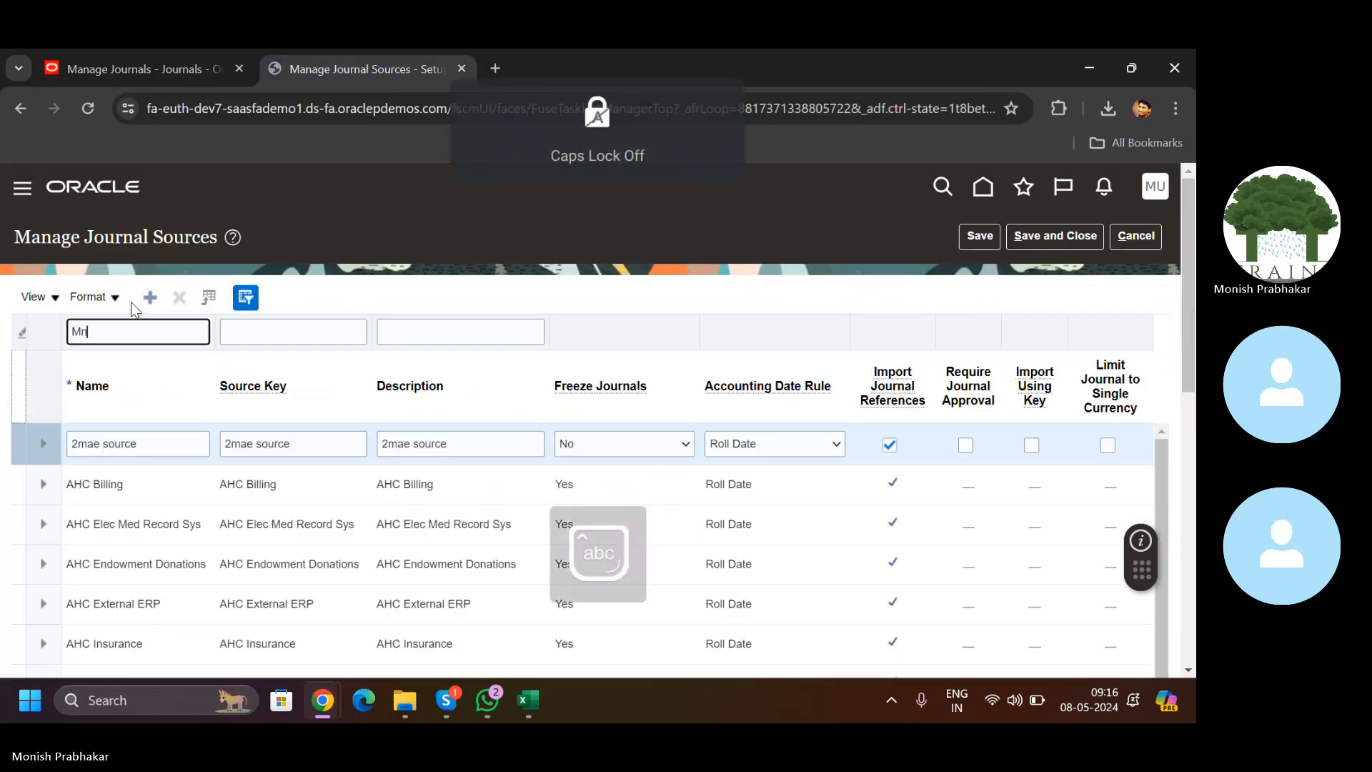
text(anual)
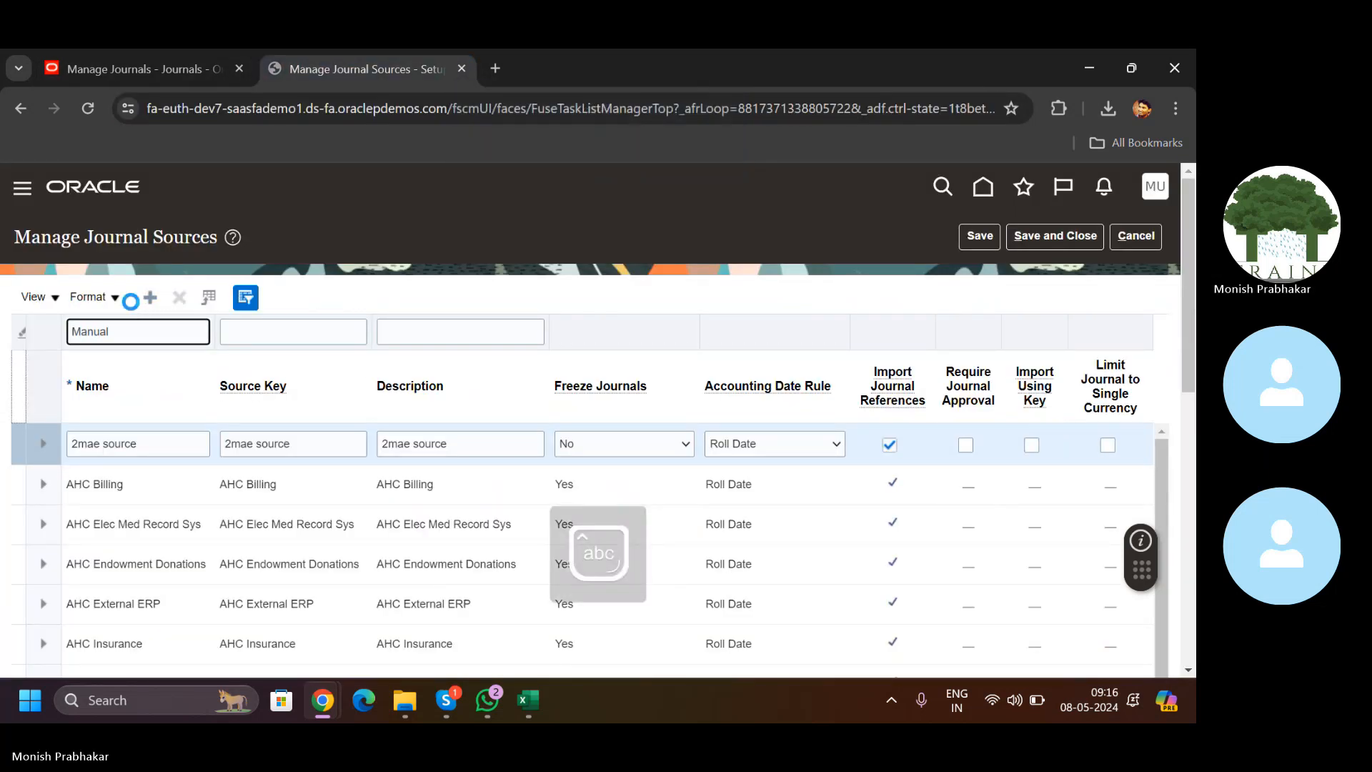
click(981, 444)
click(980, 446)
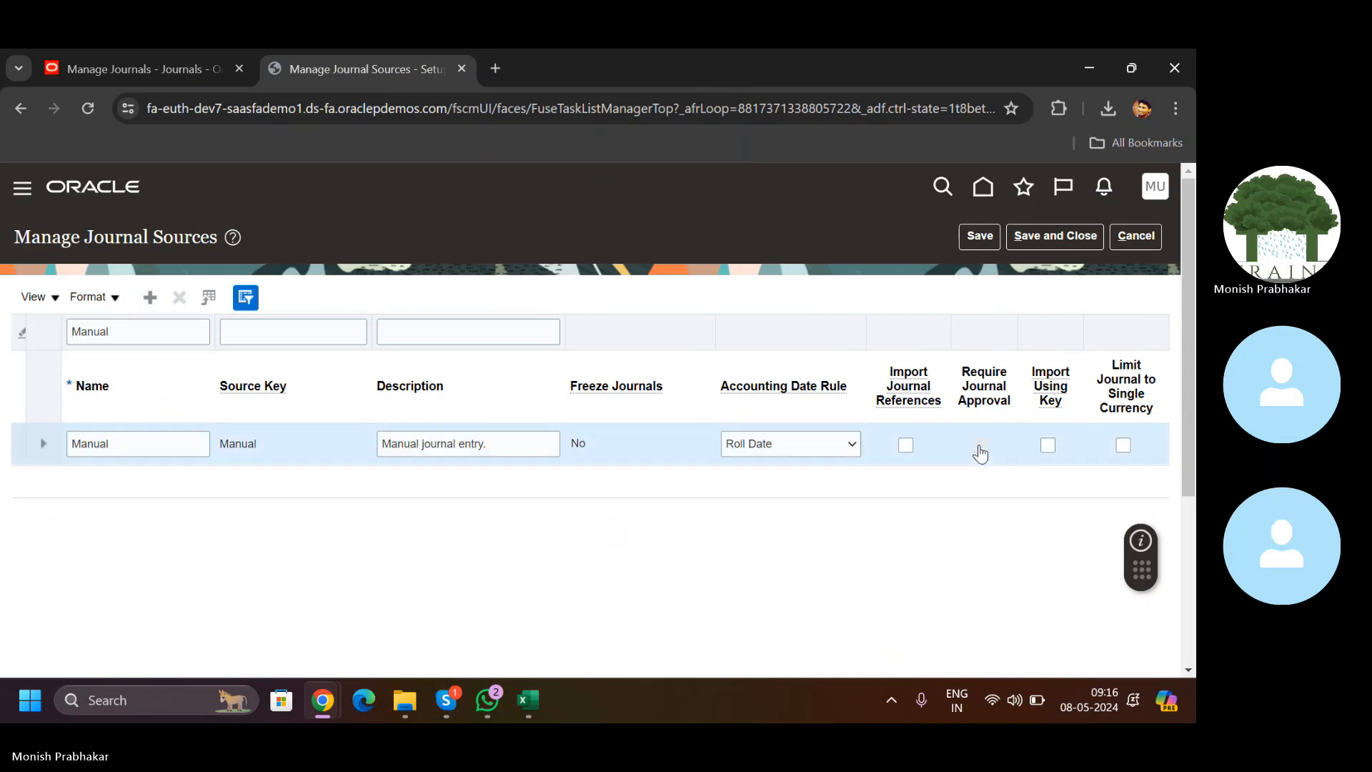
click(1043, 243)
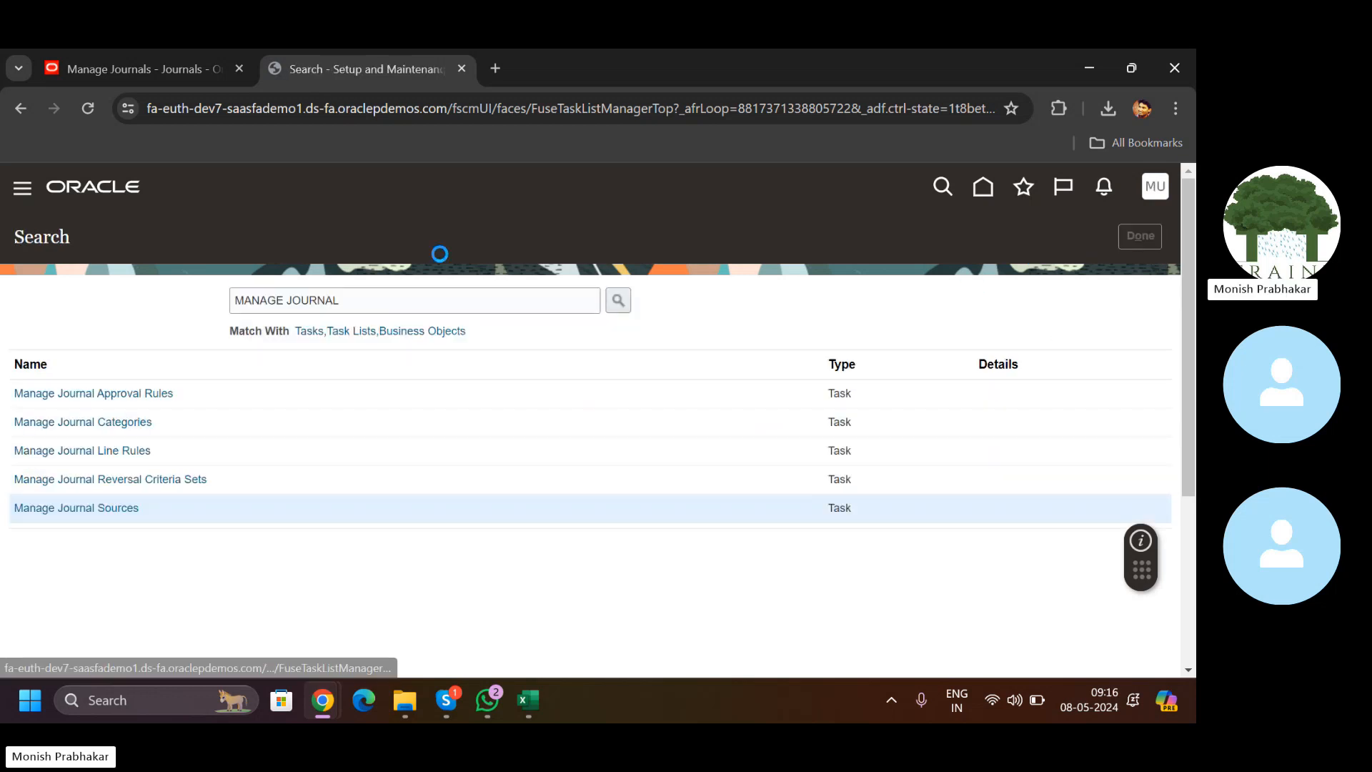
click(147, 71)
click(392, 108)
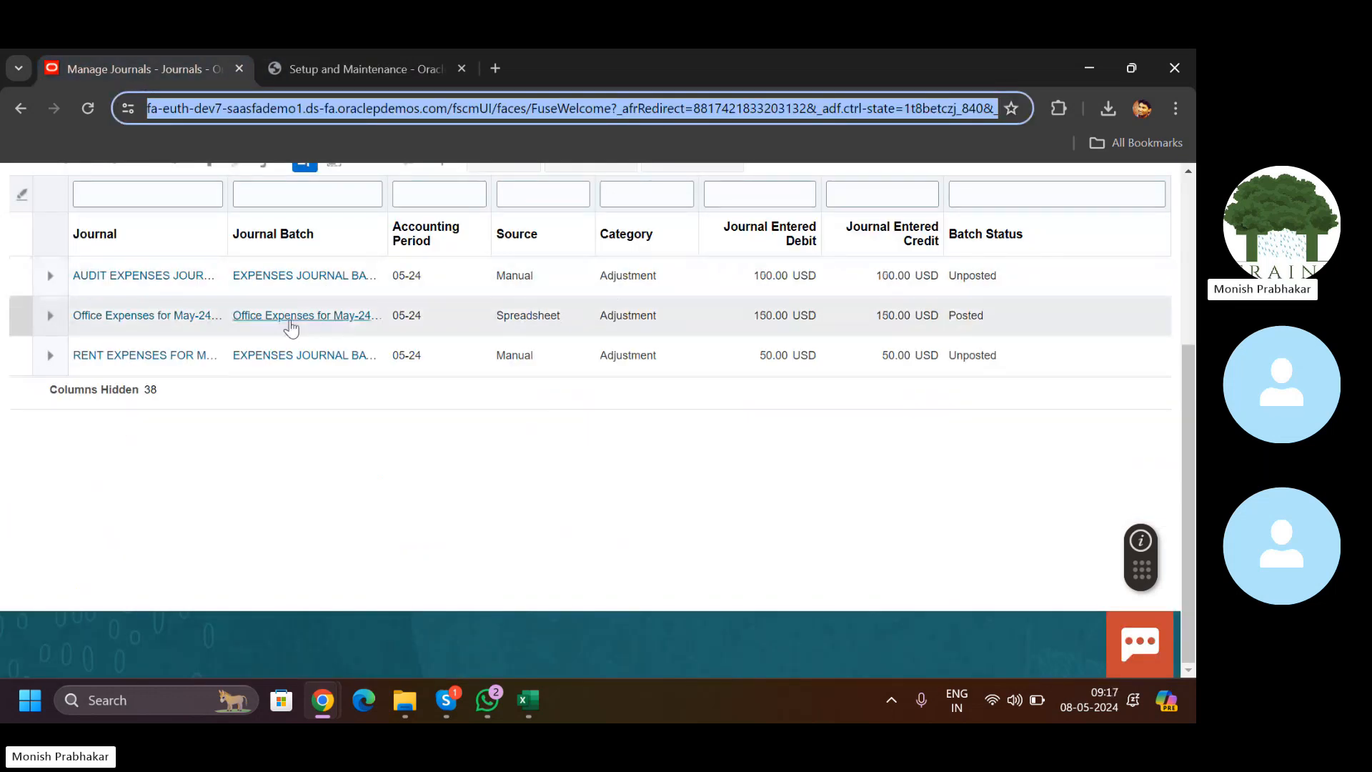
click(287, 356)
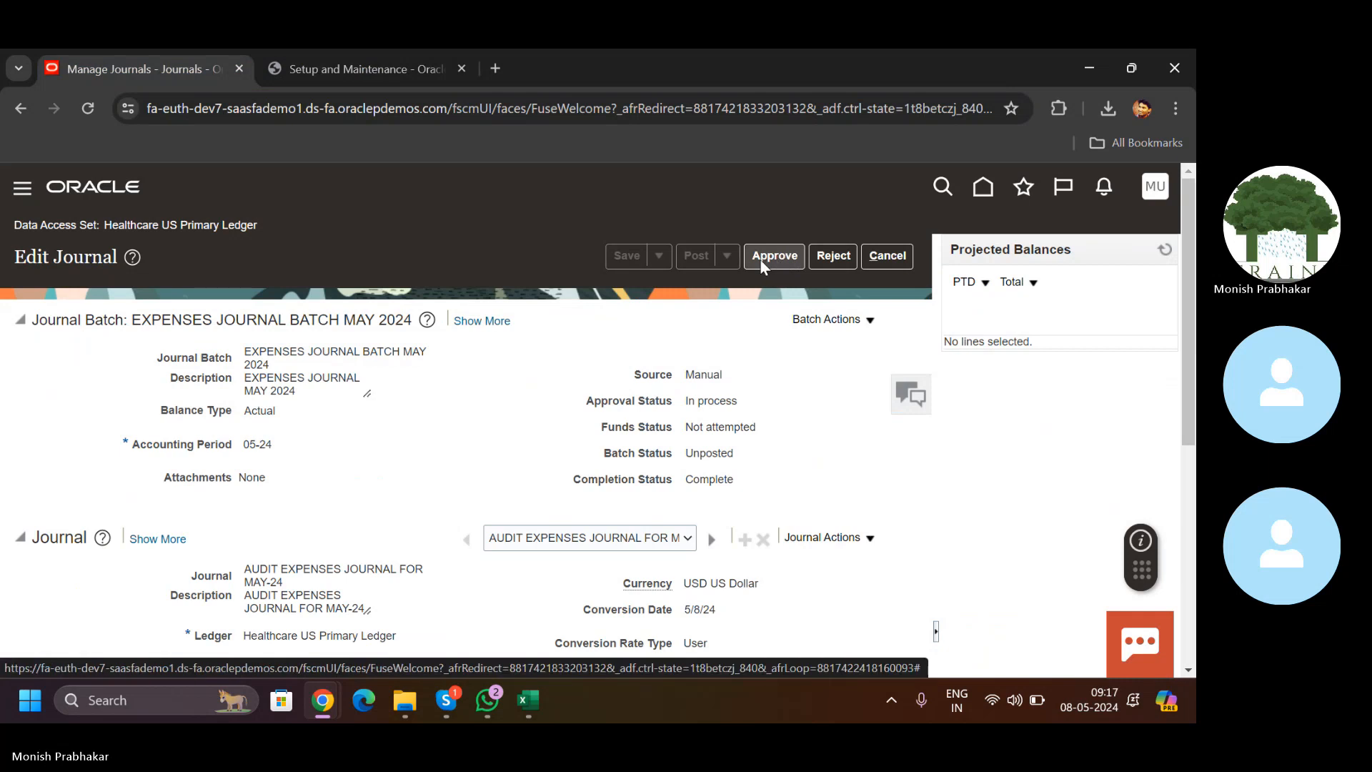
click(823, 259)
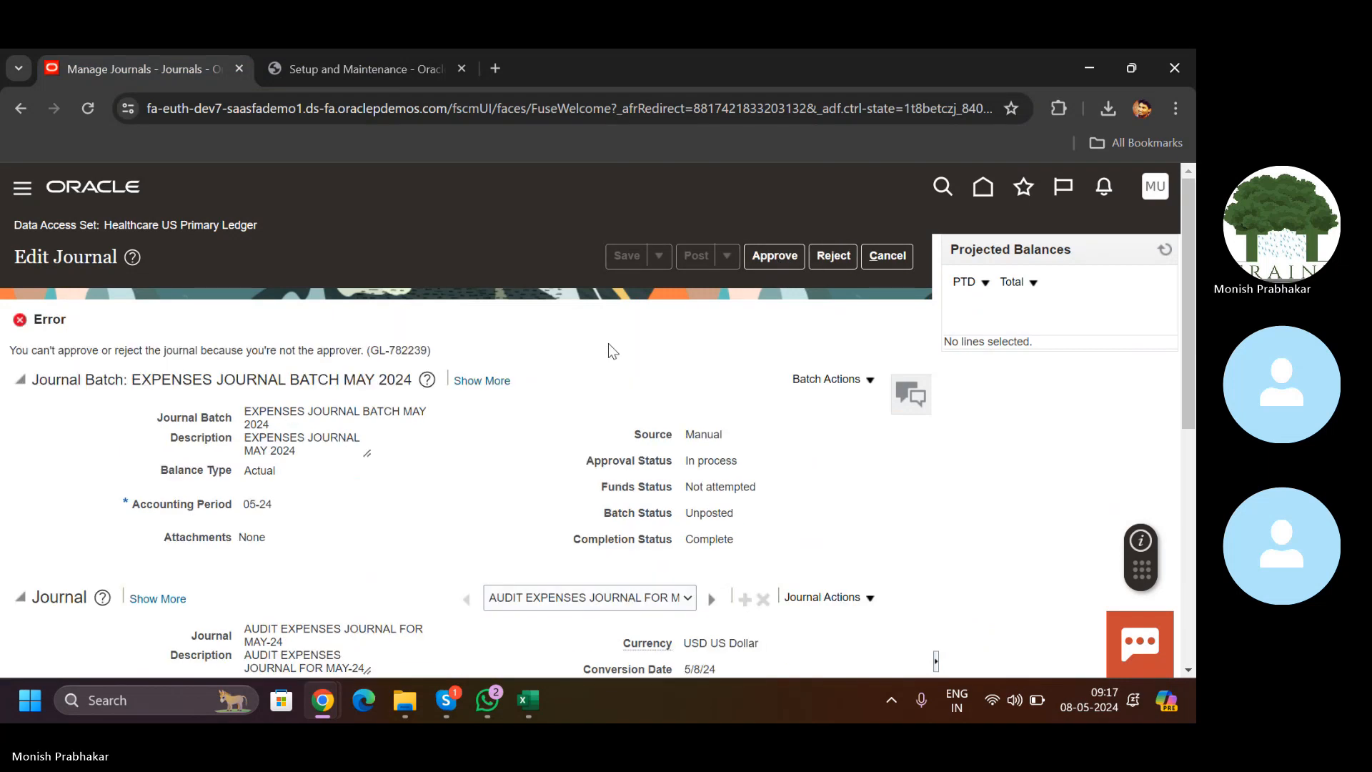
click(769, 258)
click(888, 256)
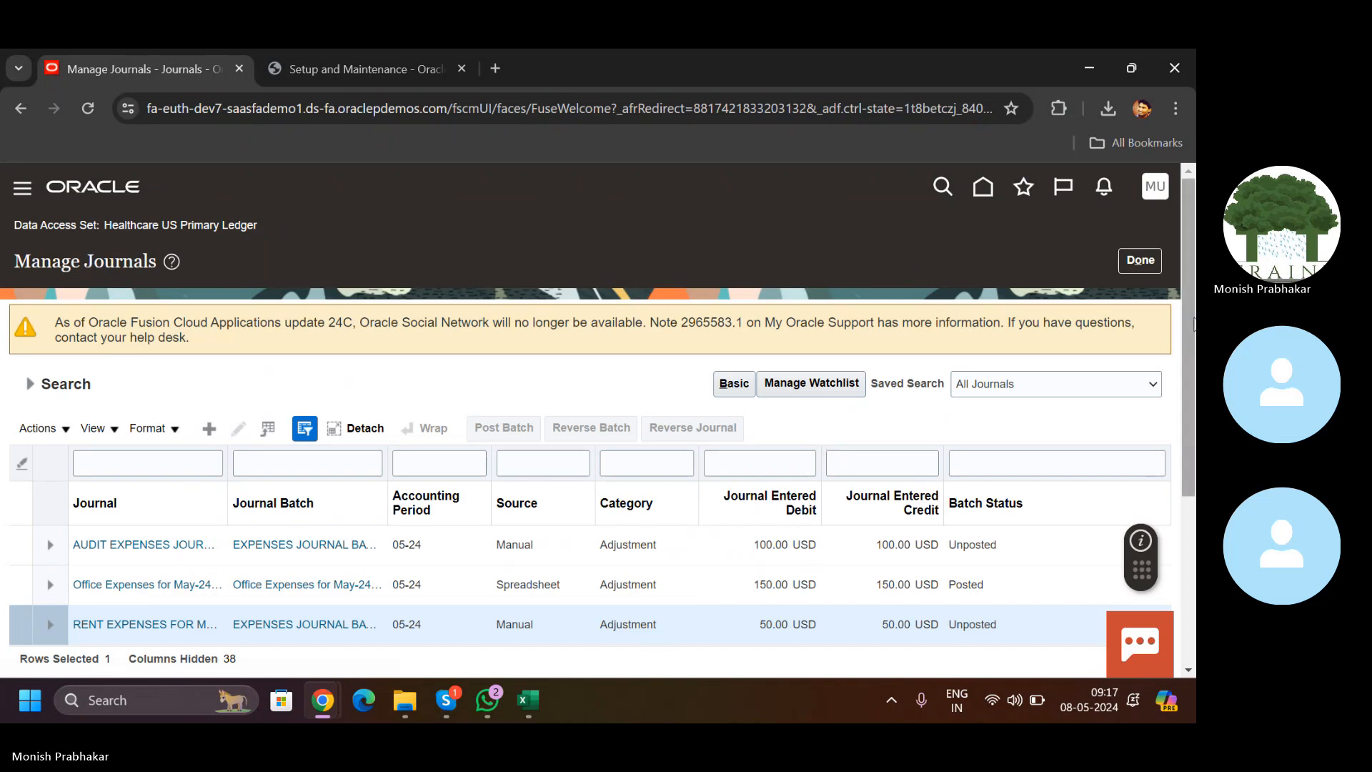
Step: Open the Office Expenses for May-24 journal, review its journal lines, and cancel out
scroll(1190, 325, down, 3)
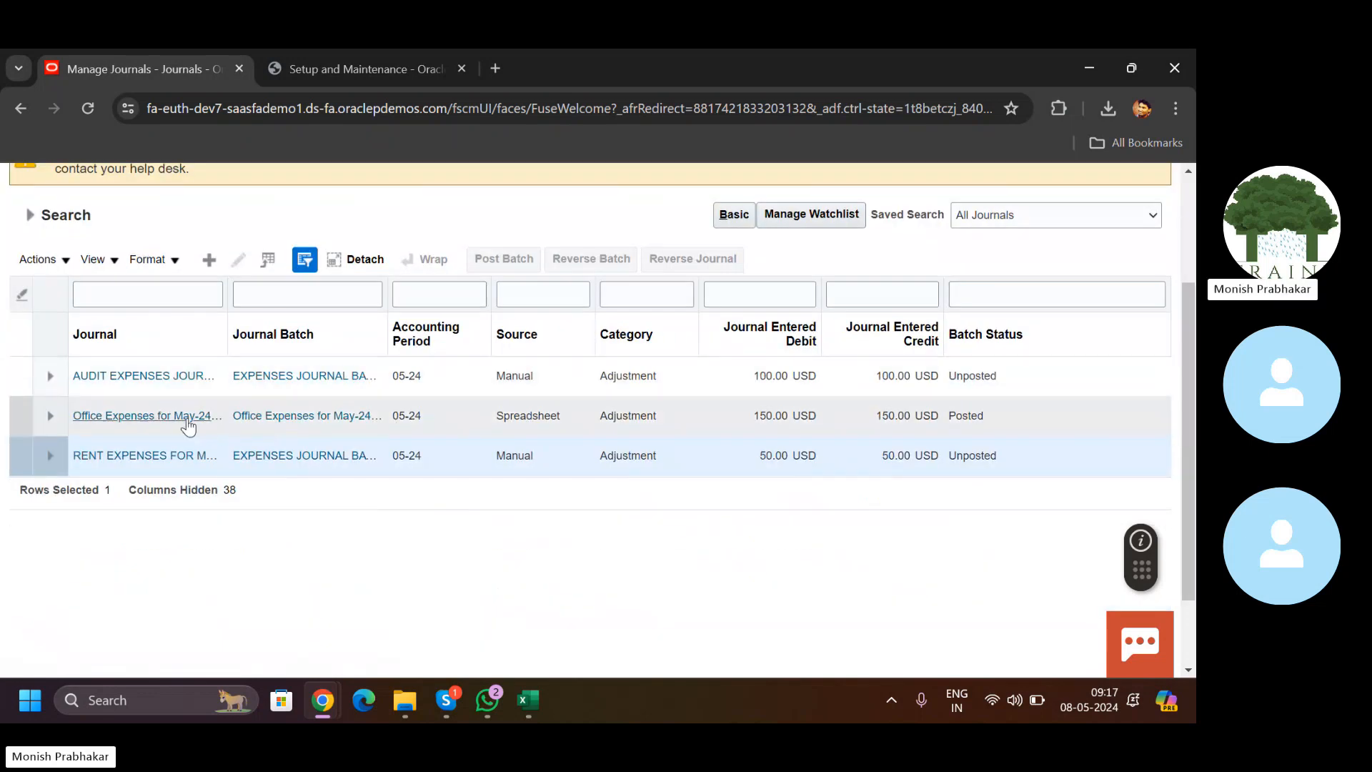
click(583, 412)
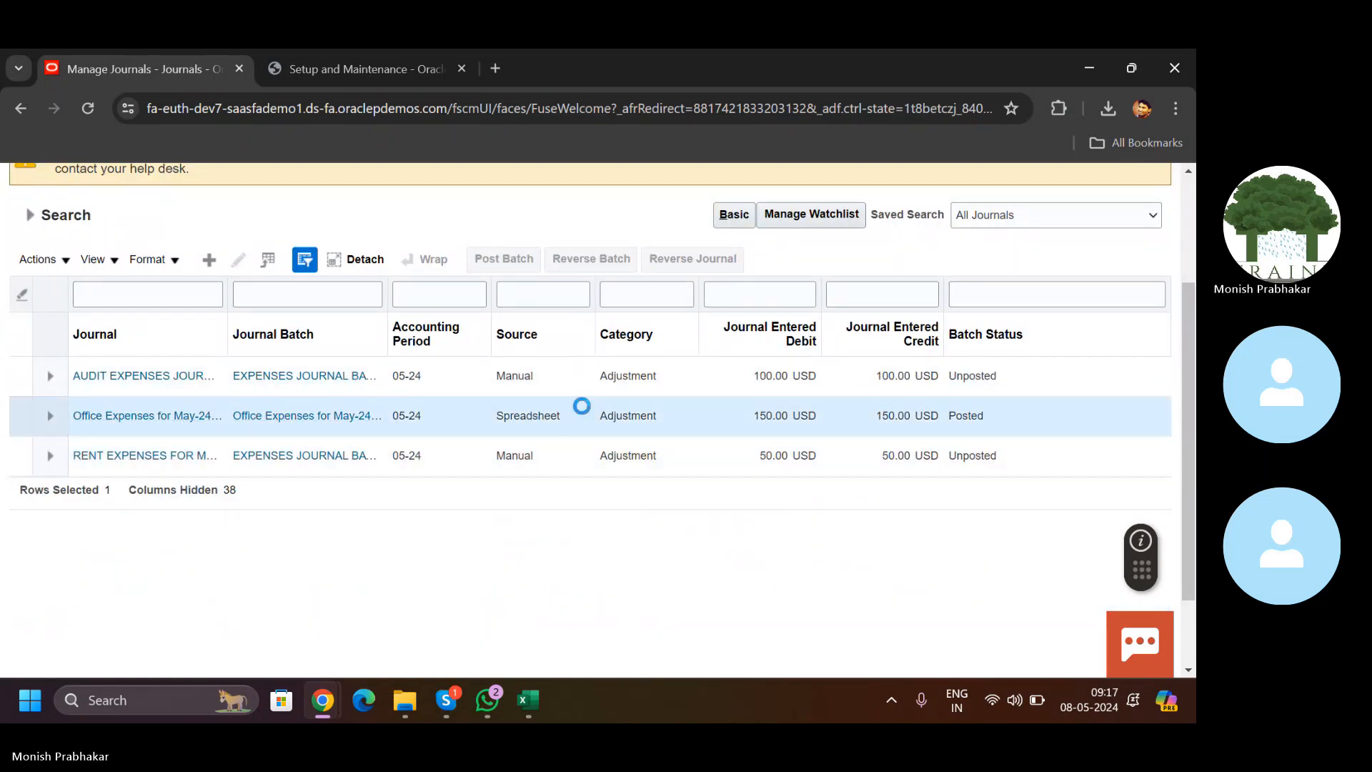
click(131, 414)
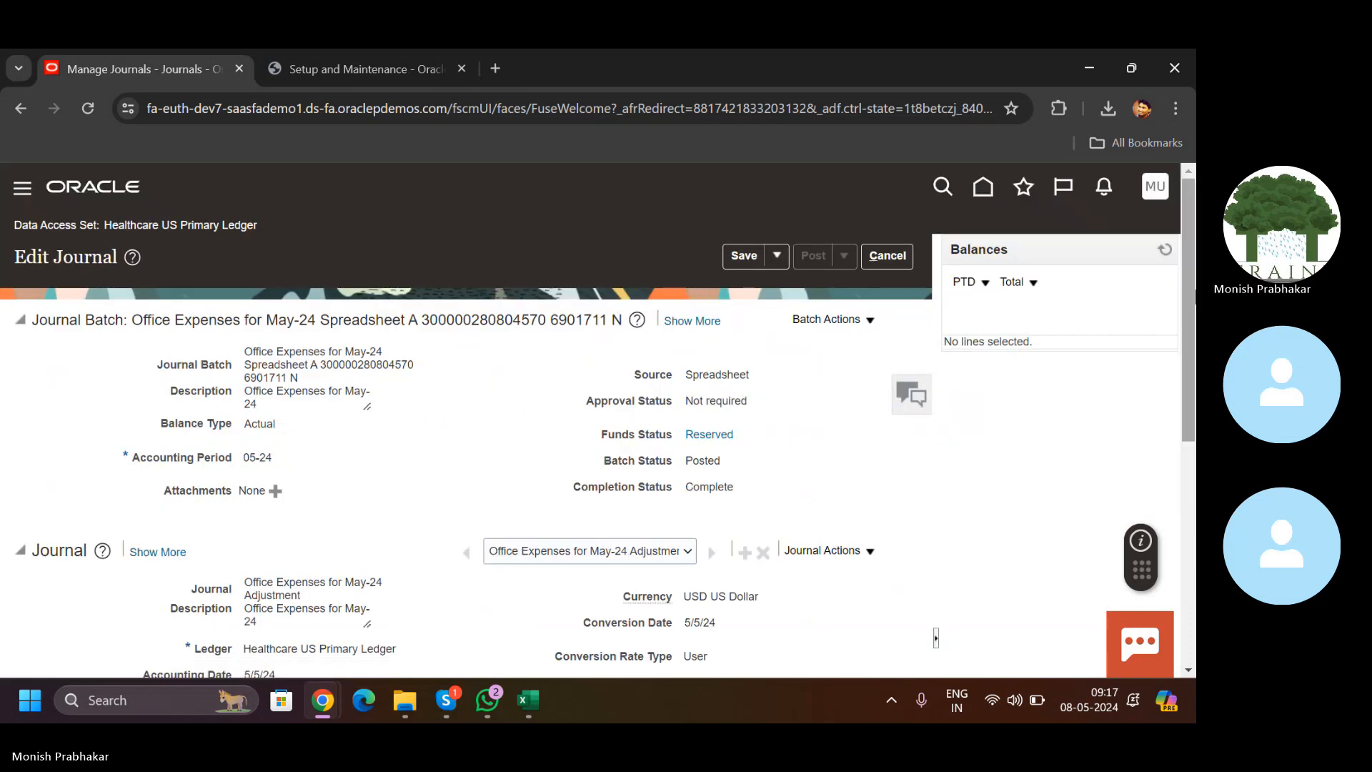
drag(1188, 297, 1184, 518)
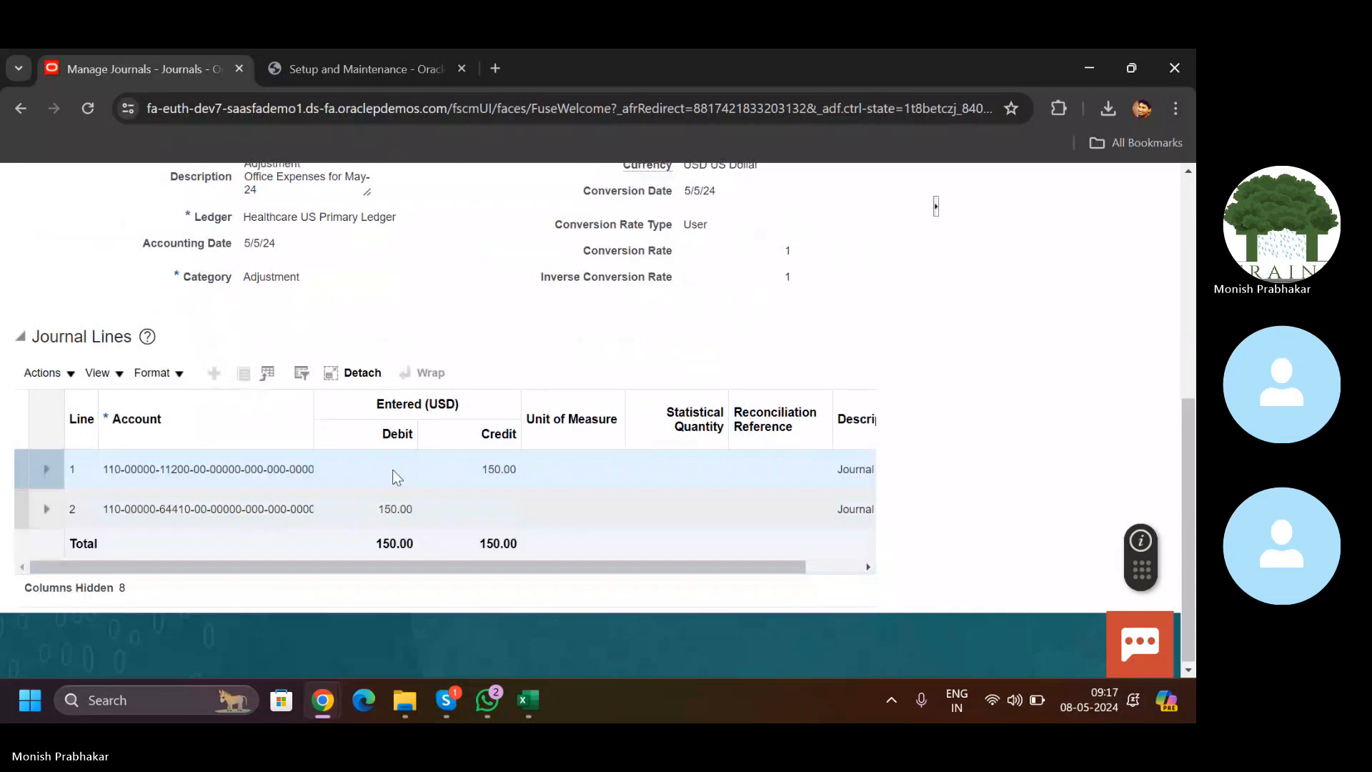
scroll(865, 267, up, 6)
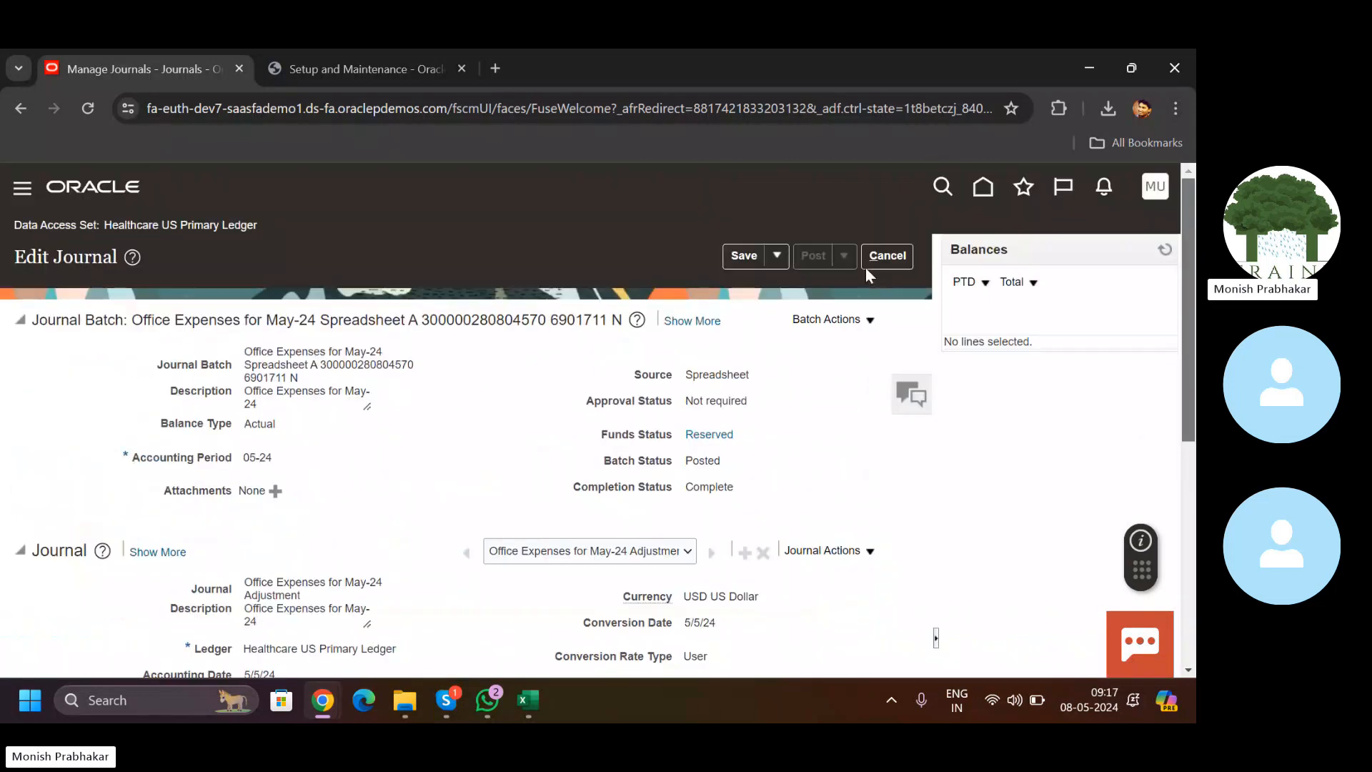
click(890, 258)
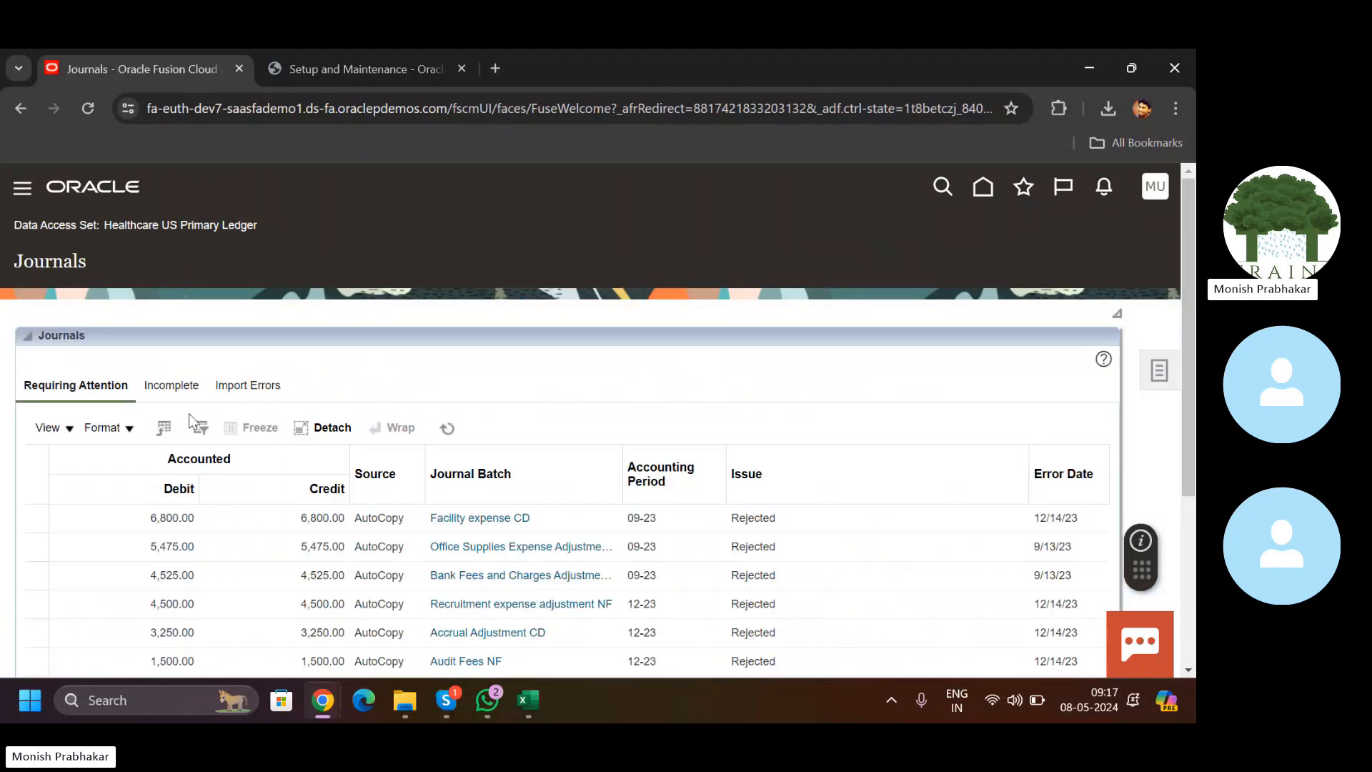
Step: From the home page, inspect balances for all account values in detail, then exit
click(983, 186)
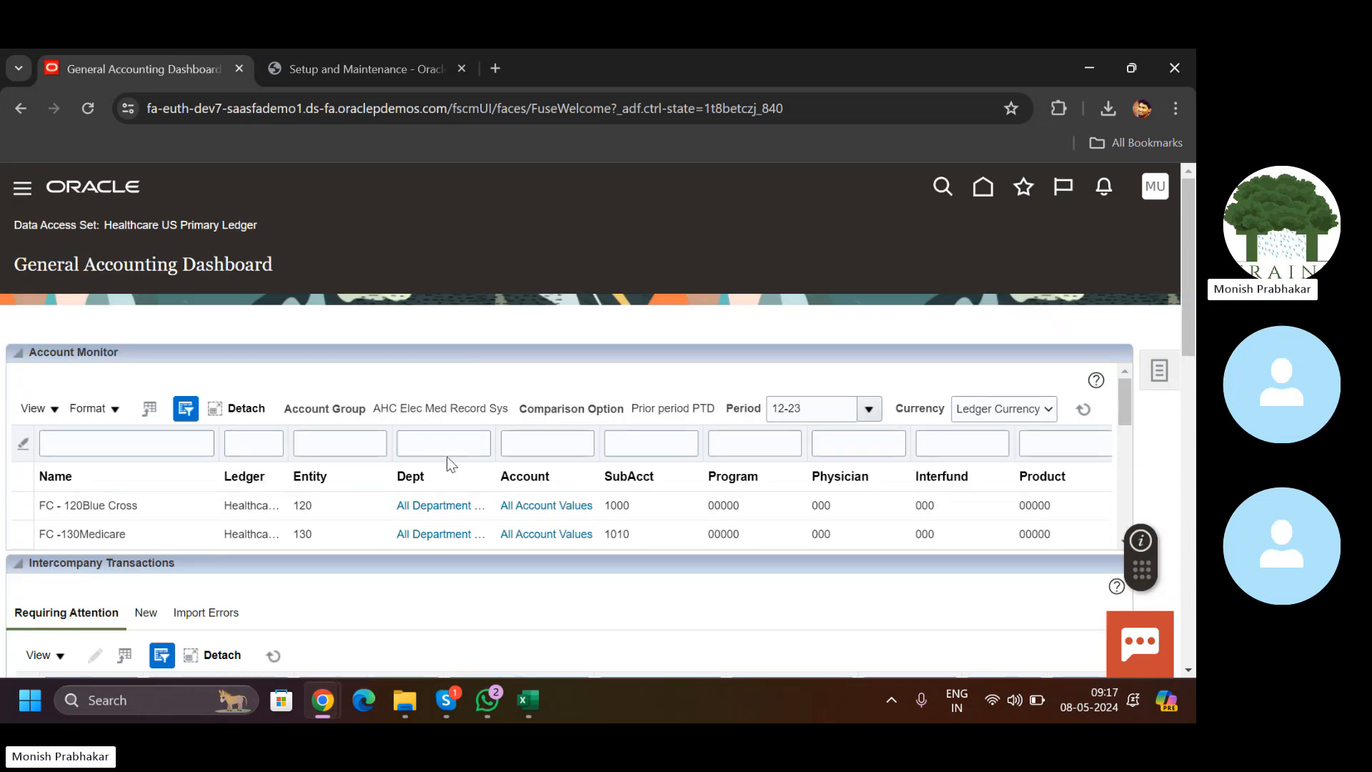
click(523, 509)
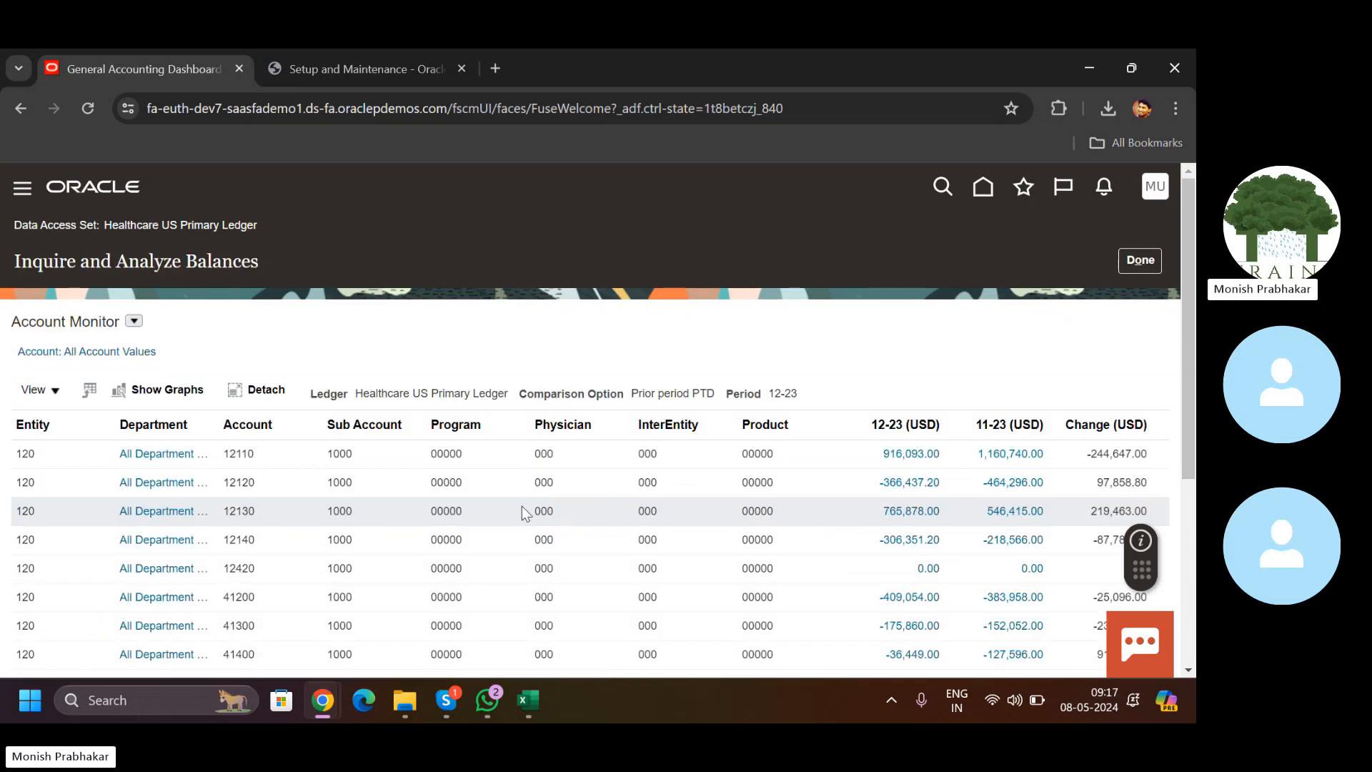
click(133, 323)
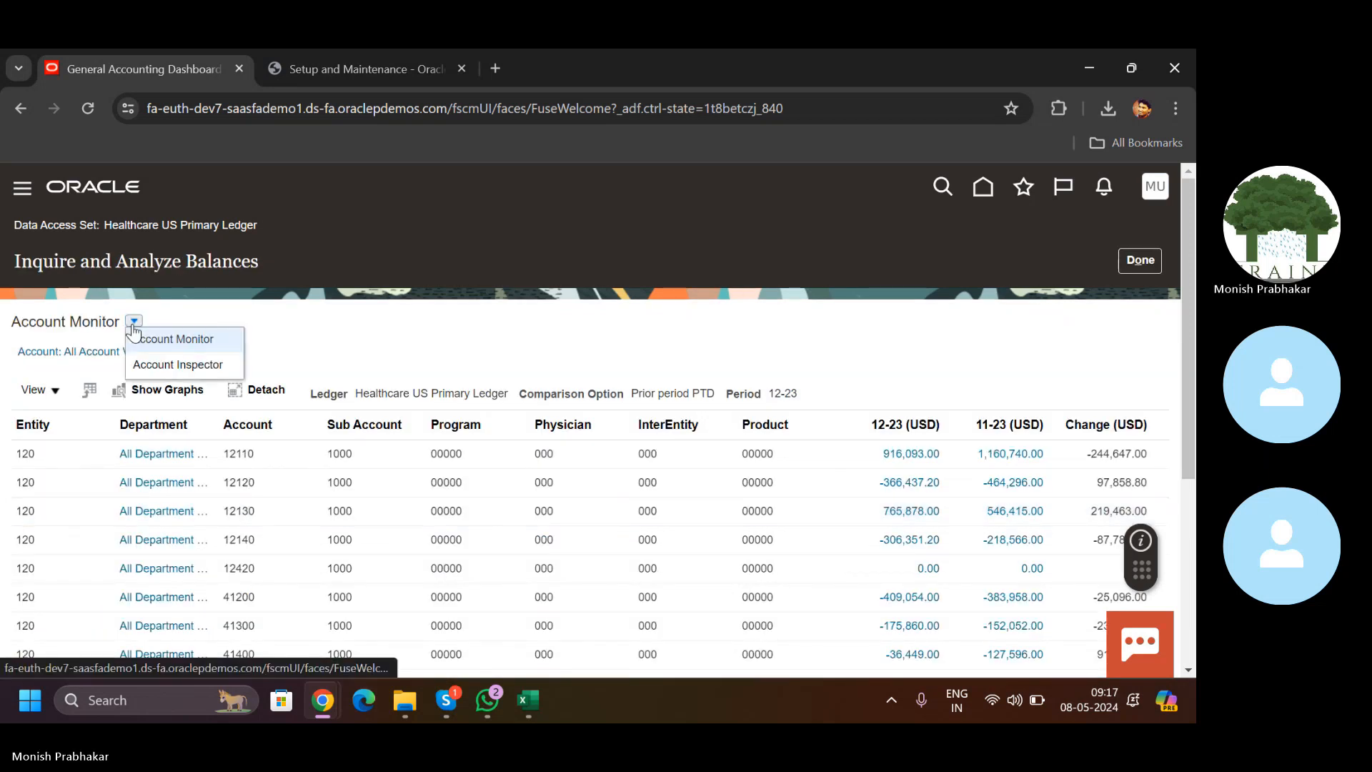
click(88, 357)
click(88, 356)
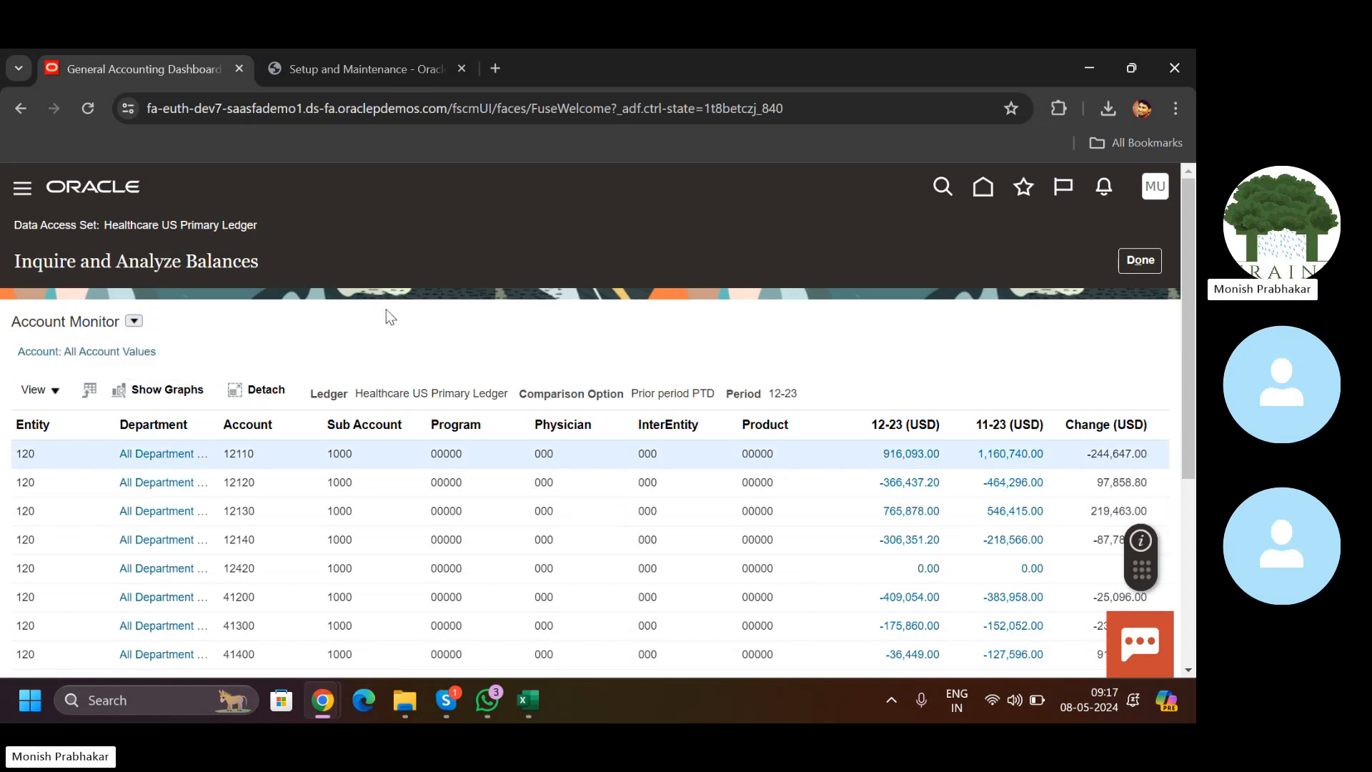
click(102, 354)
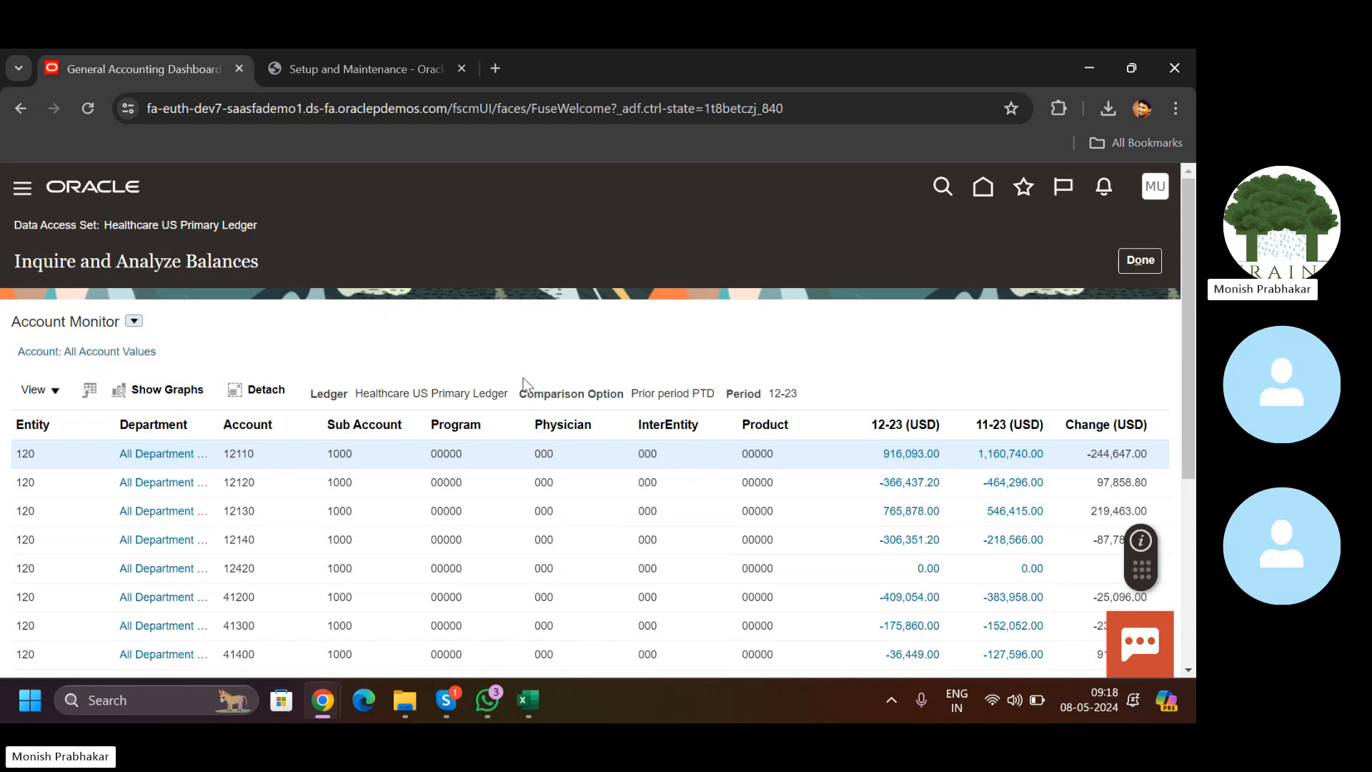
click(1138, 261)
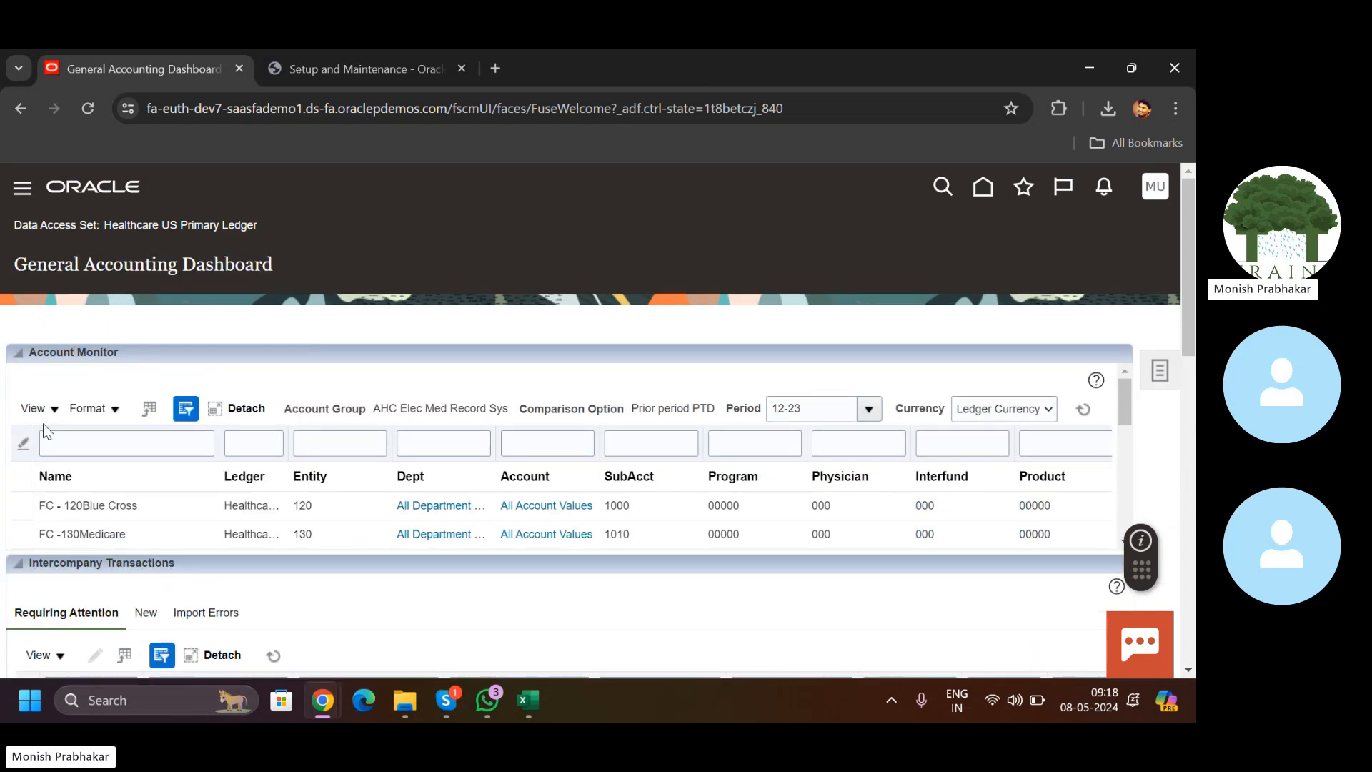
Step: Create a new account group named 'Office Expenses' with the same text as its description
click(42, 418)
mouse_move(71, 437)
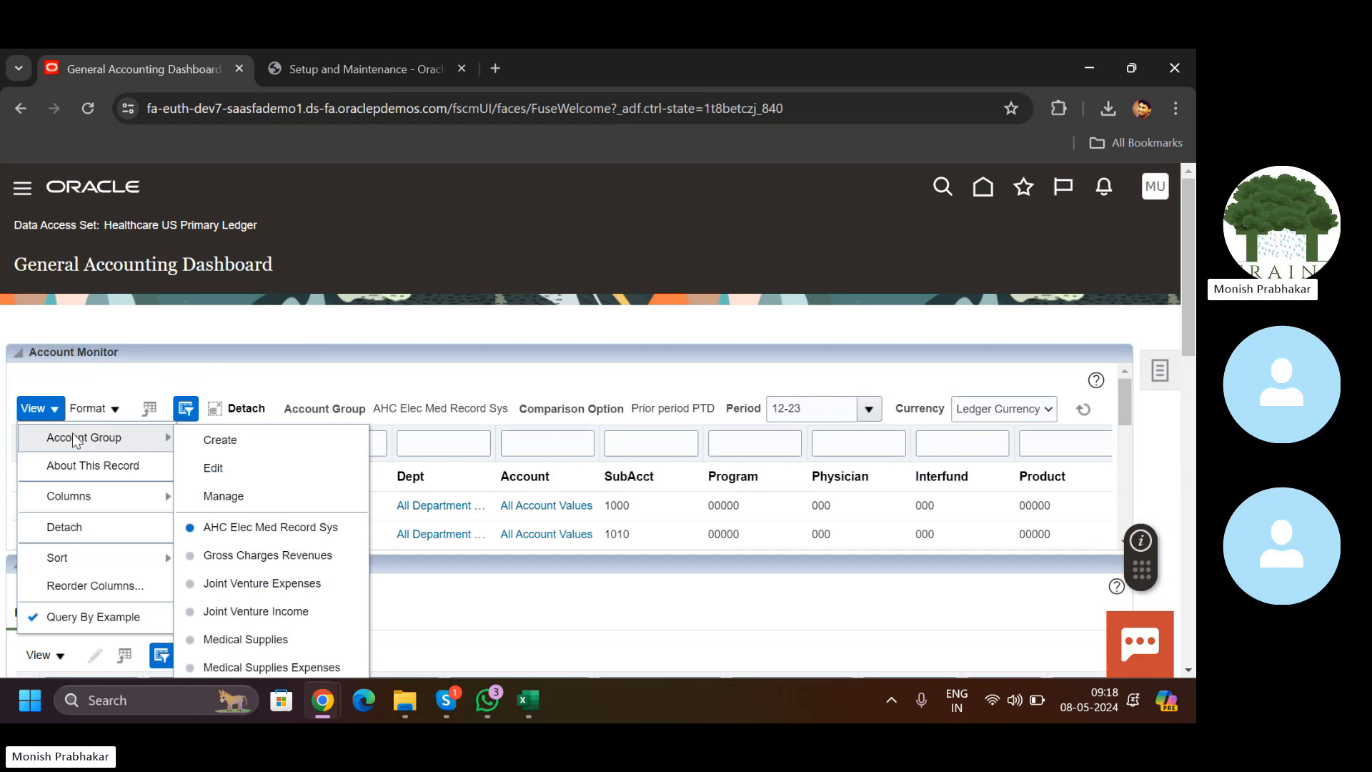
click(298, 452)
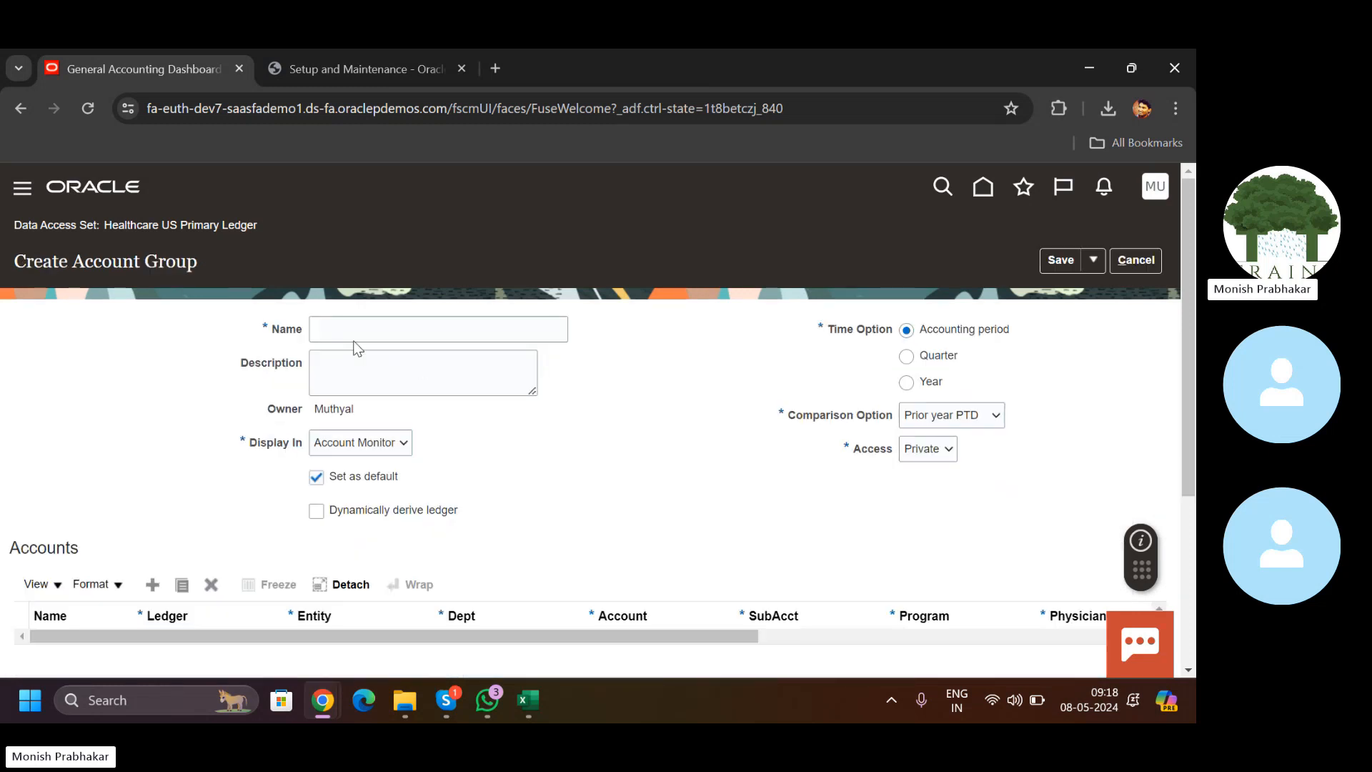
click(344, 335)
key(Caps_Lock)
text(O)
key(Caps_Lock)
text(ffice A)
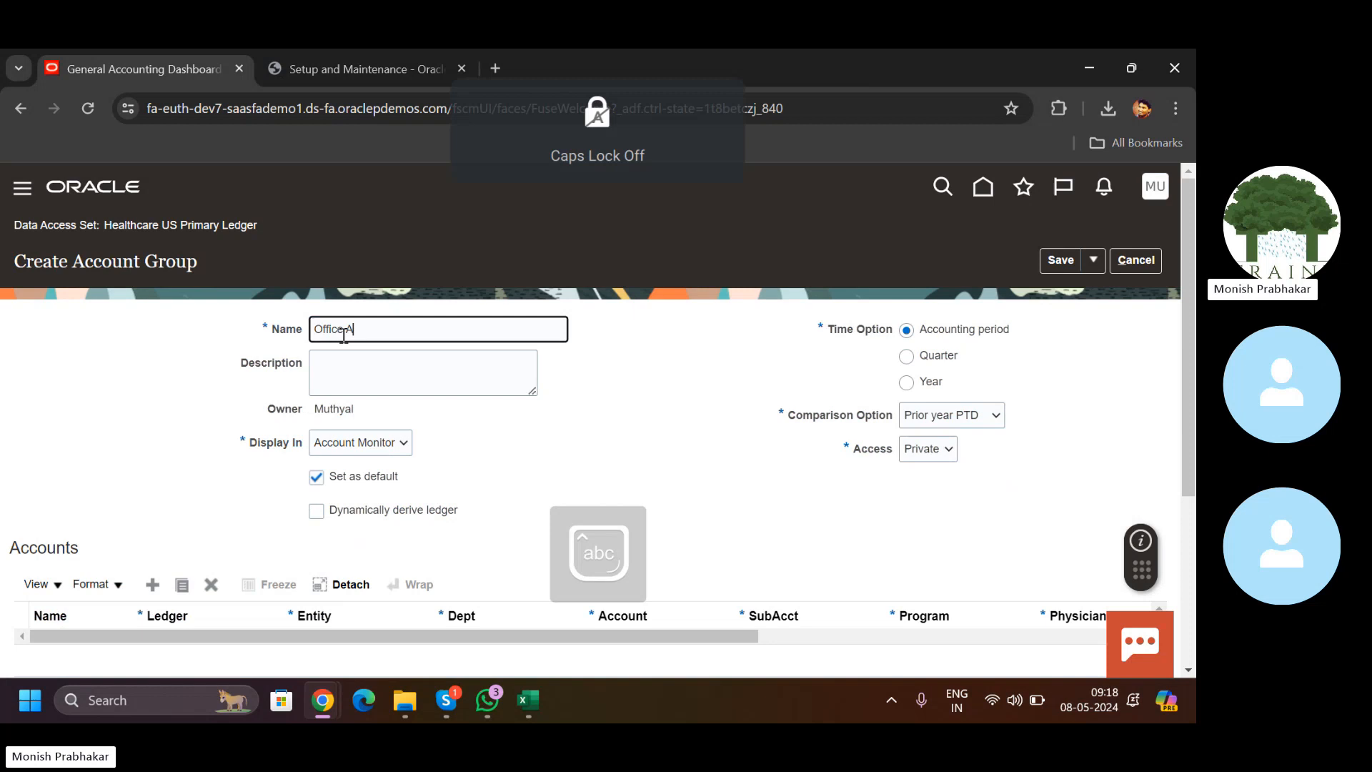
key(BackSpace)
key(Caps_Lock)
text(E)
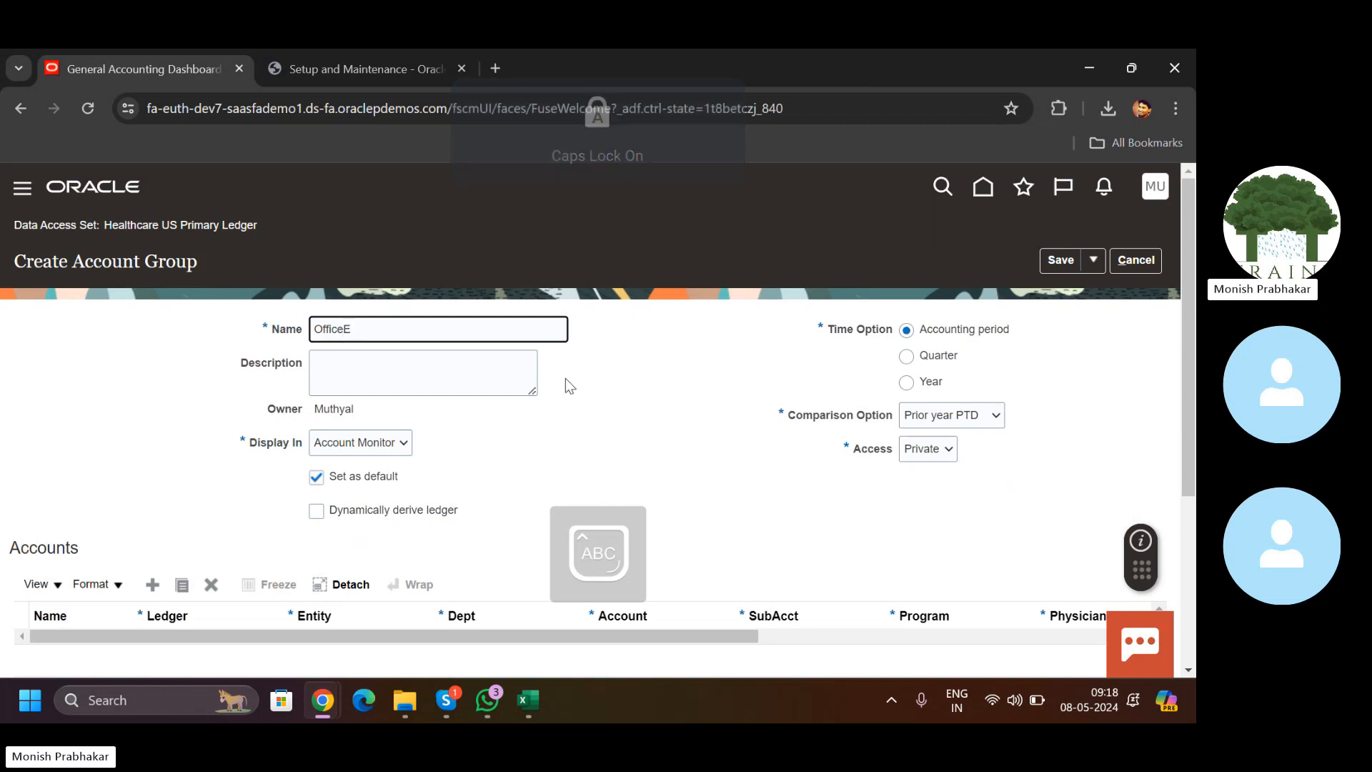
key(Left)
key(Right)
key(Caps_Lock)
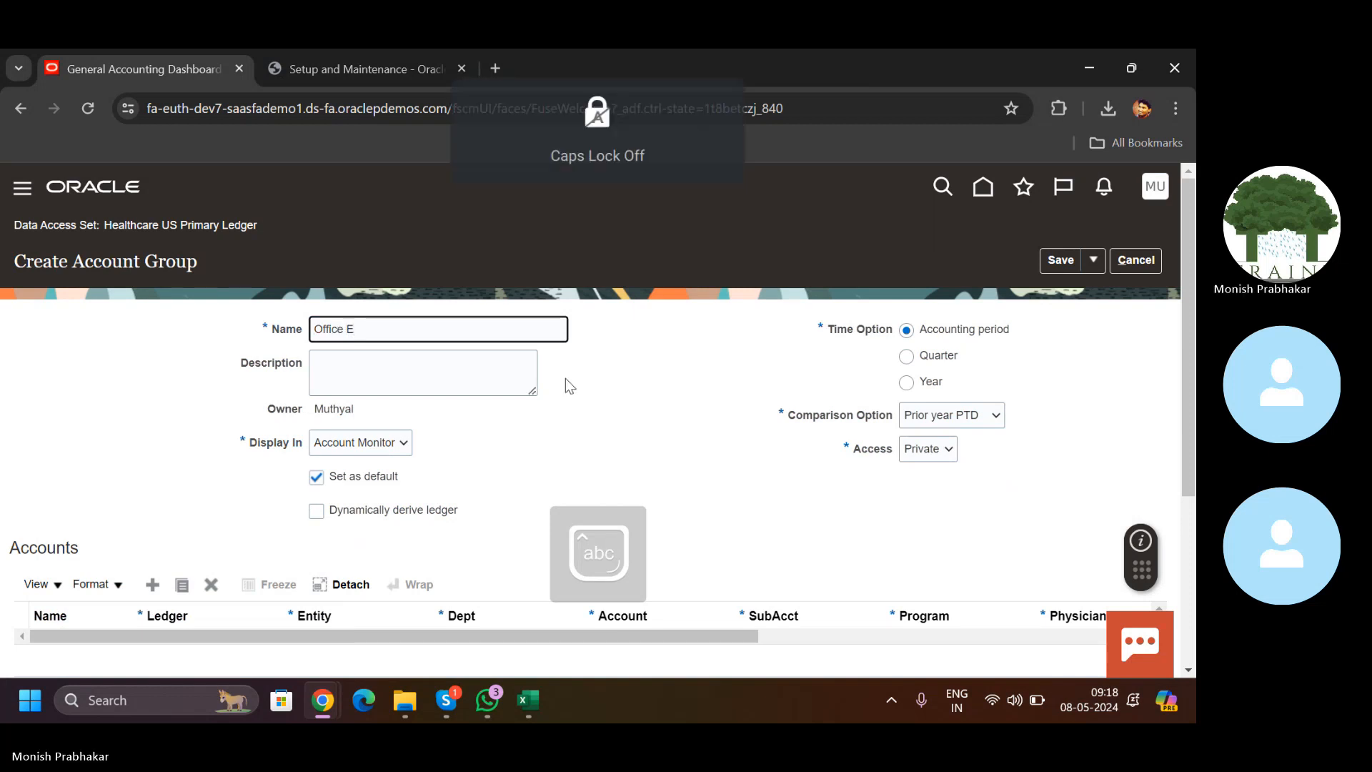
text(xpenses)
key(ctrl+a)
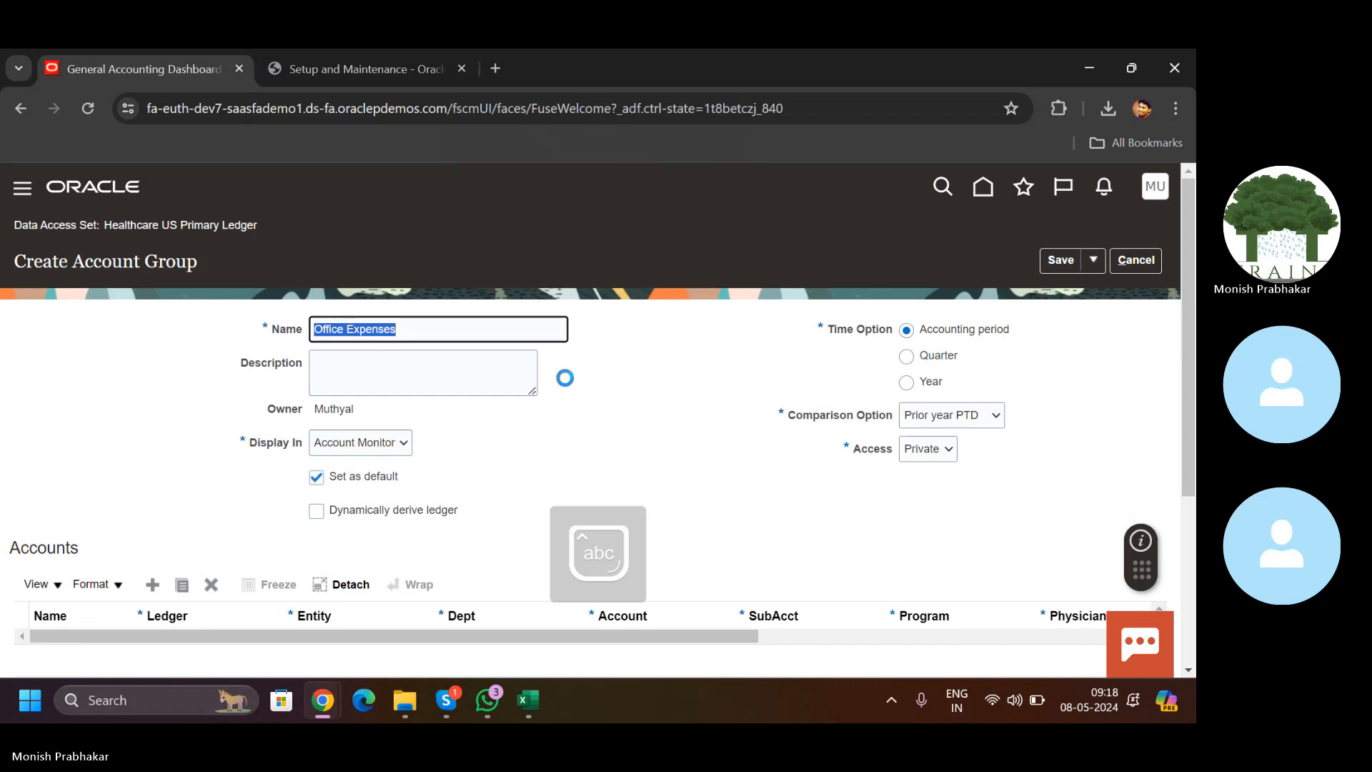
key(ctrl+c)
key(Tab)
key(ctrl+v)
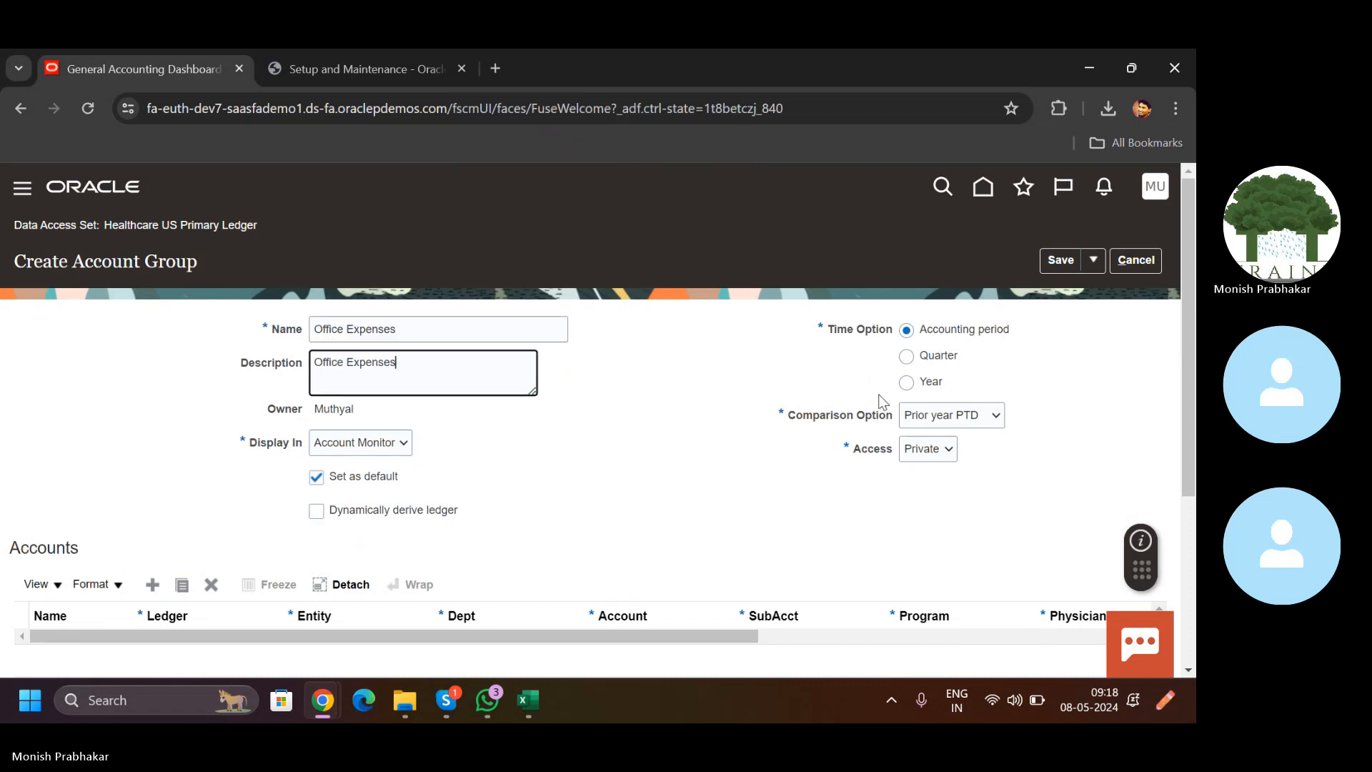
Step: Keep the accounting period time option and compare against the prior period PTD
click(906, 382)
click(907, 330)
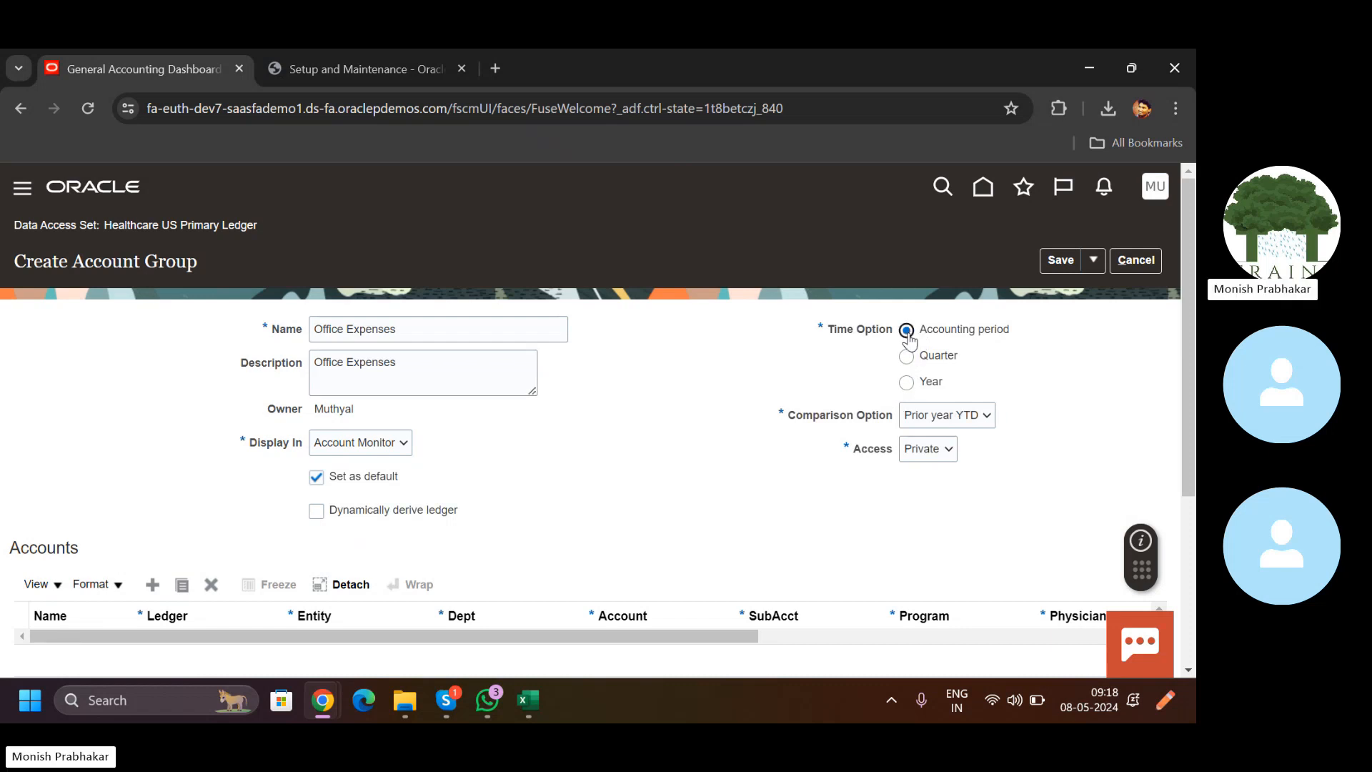
click(952, 422)
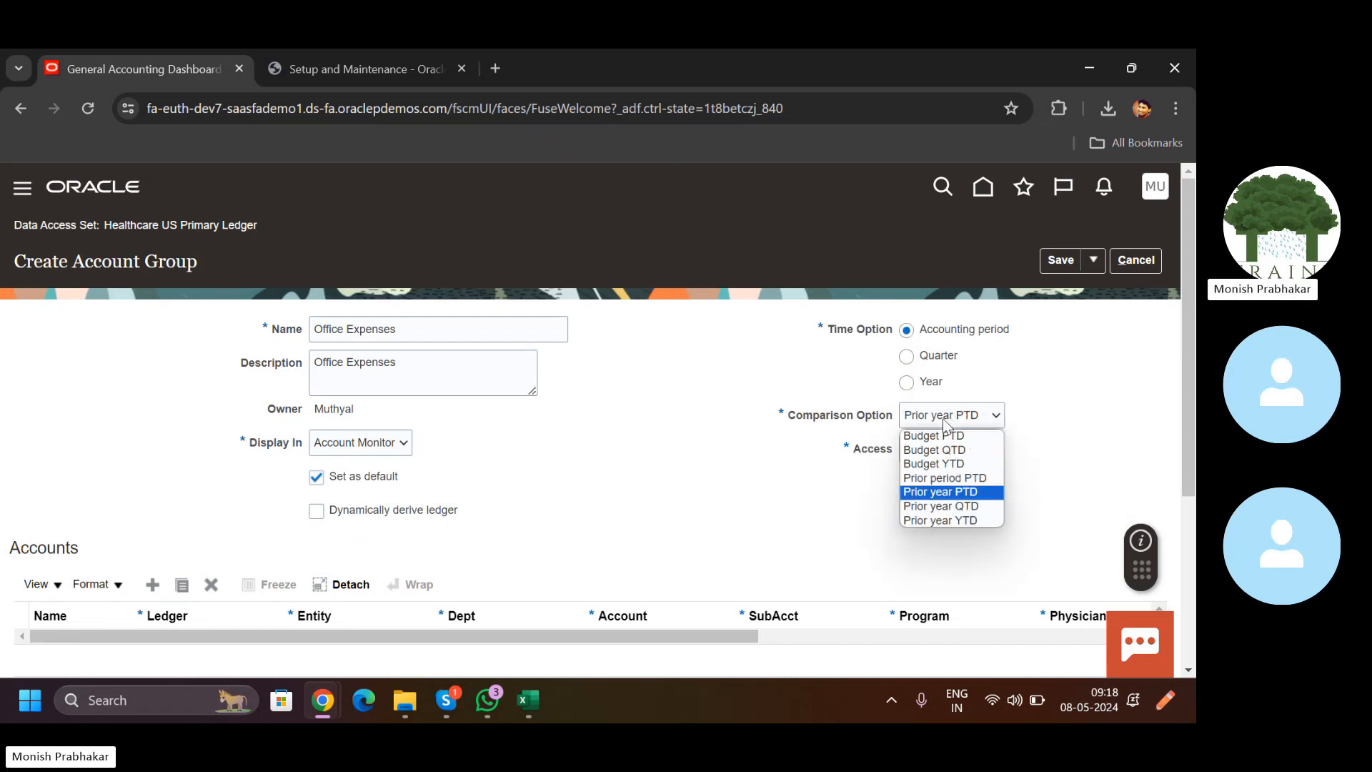
click(947, 478)
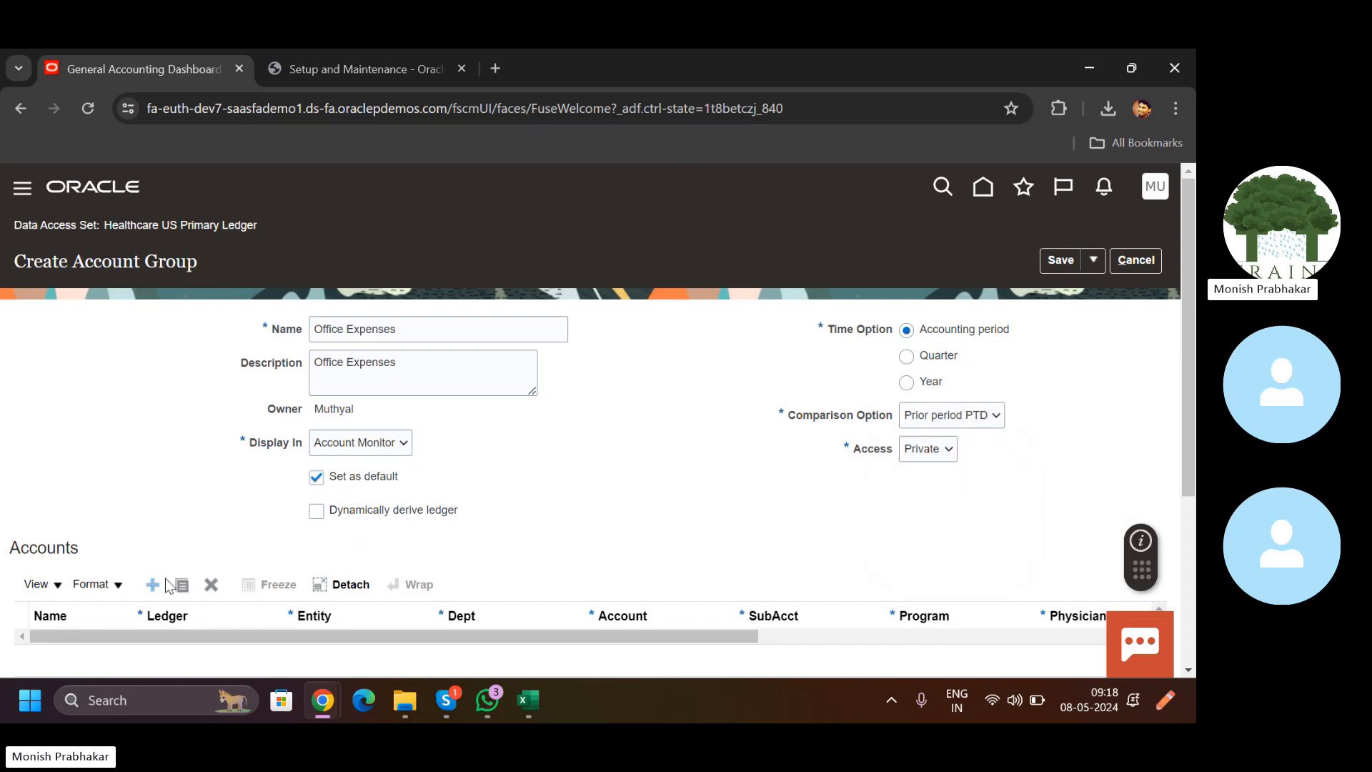
drag(1187, 365, 1186, 494)
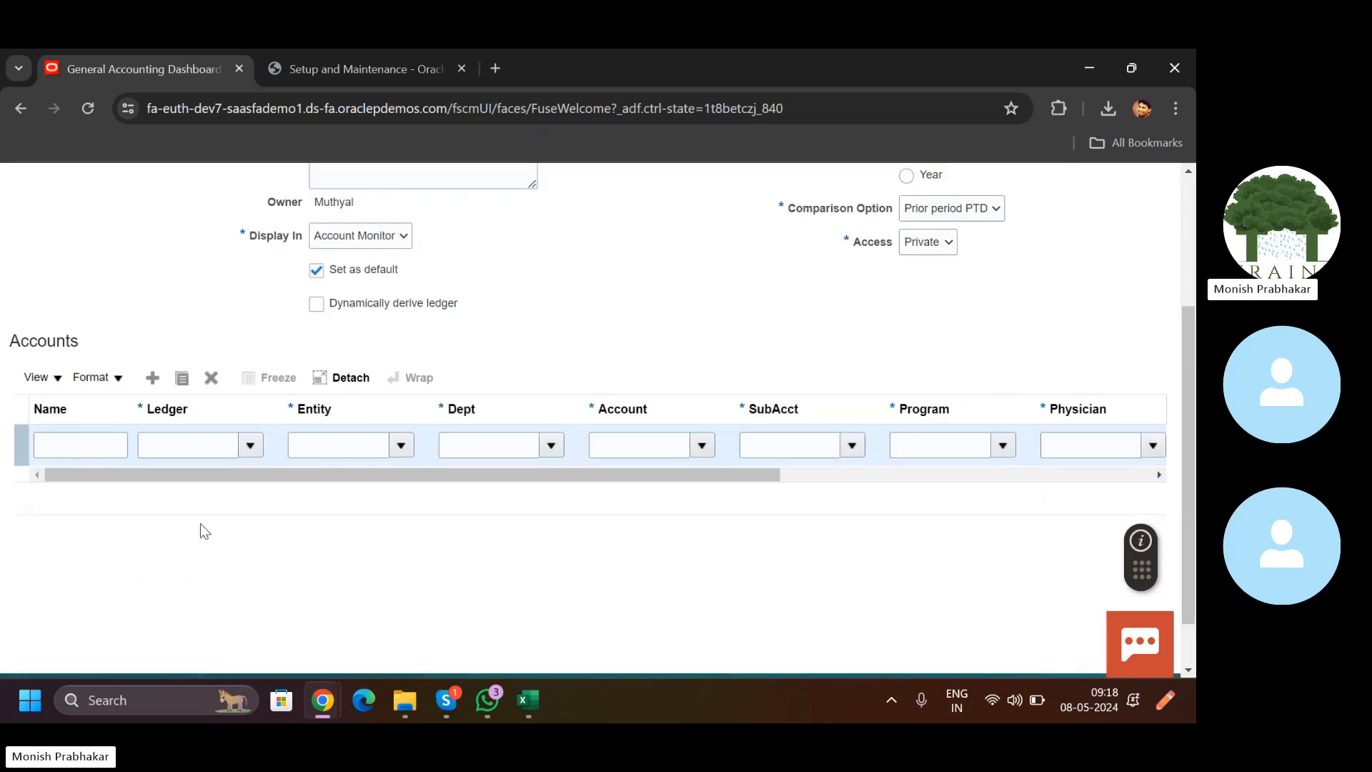
Step: Name the first account row 'Office Expenses' with the Healthcare US Primary Ledger
click(72, 437)
text(O)
key(Caps_Lock)
text(ffi)
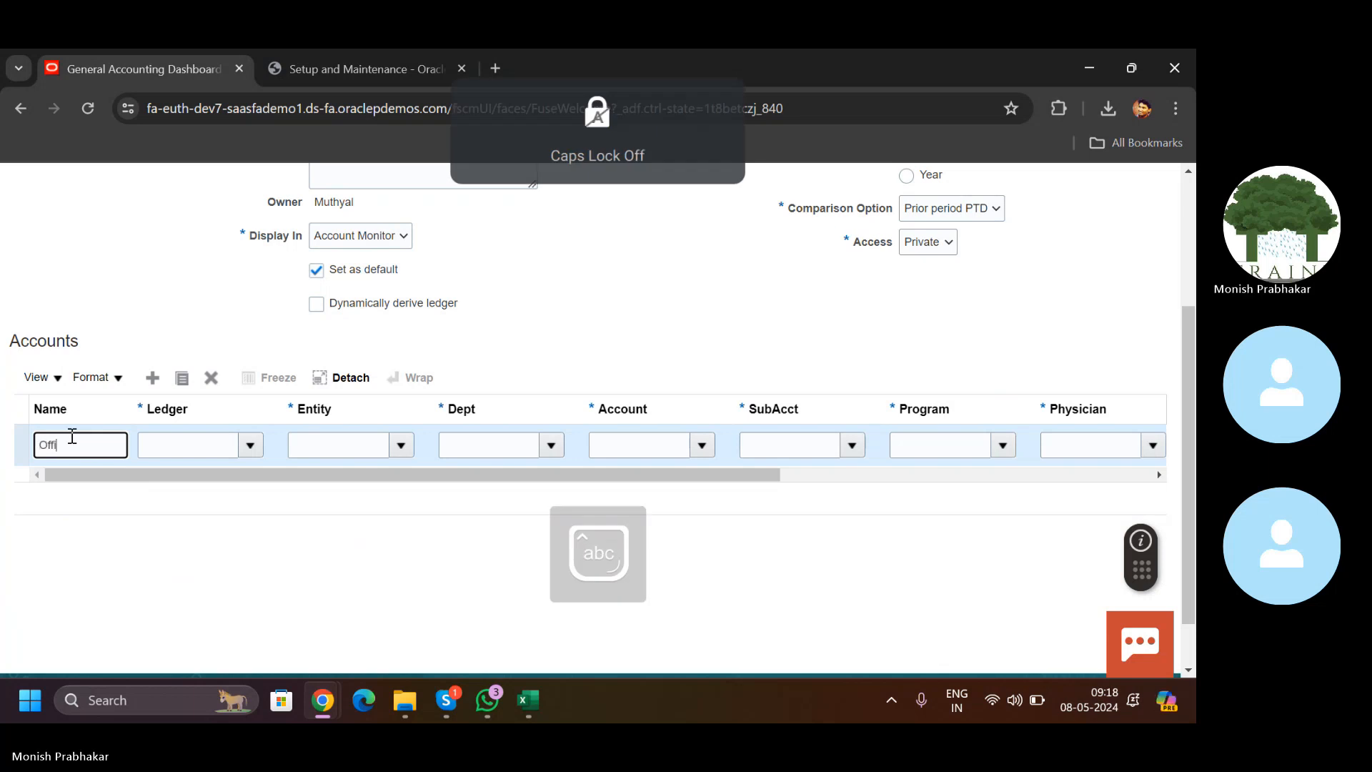
text(ce Expenses)
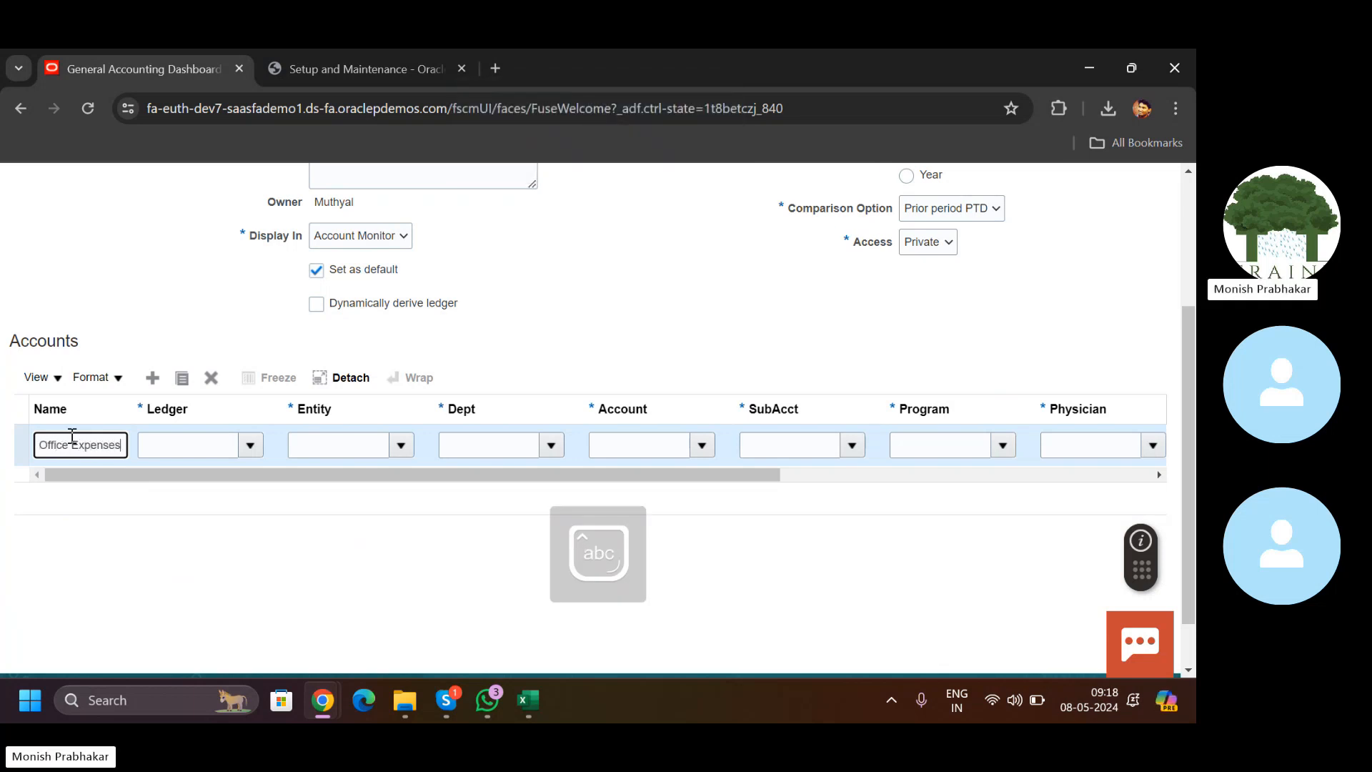
key(Tab)
key(Caps_Lock)
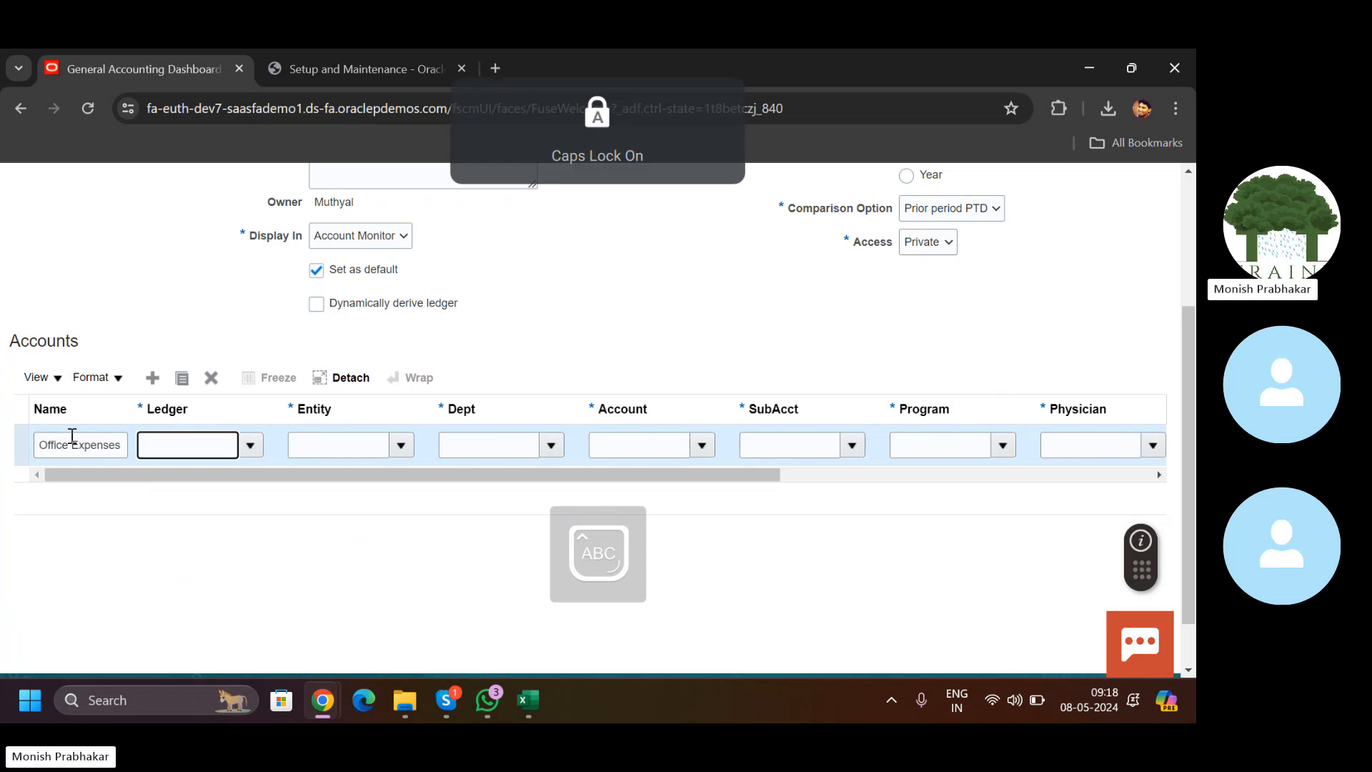
text(H)
key(Caps_Lock)
text(eal)
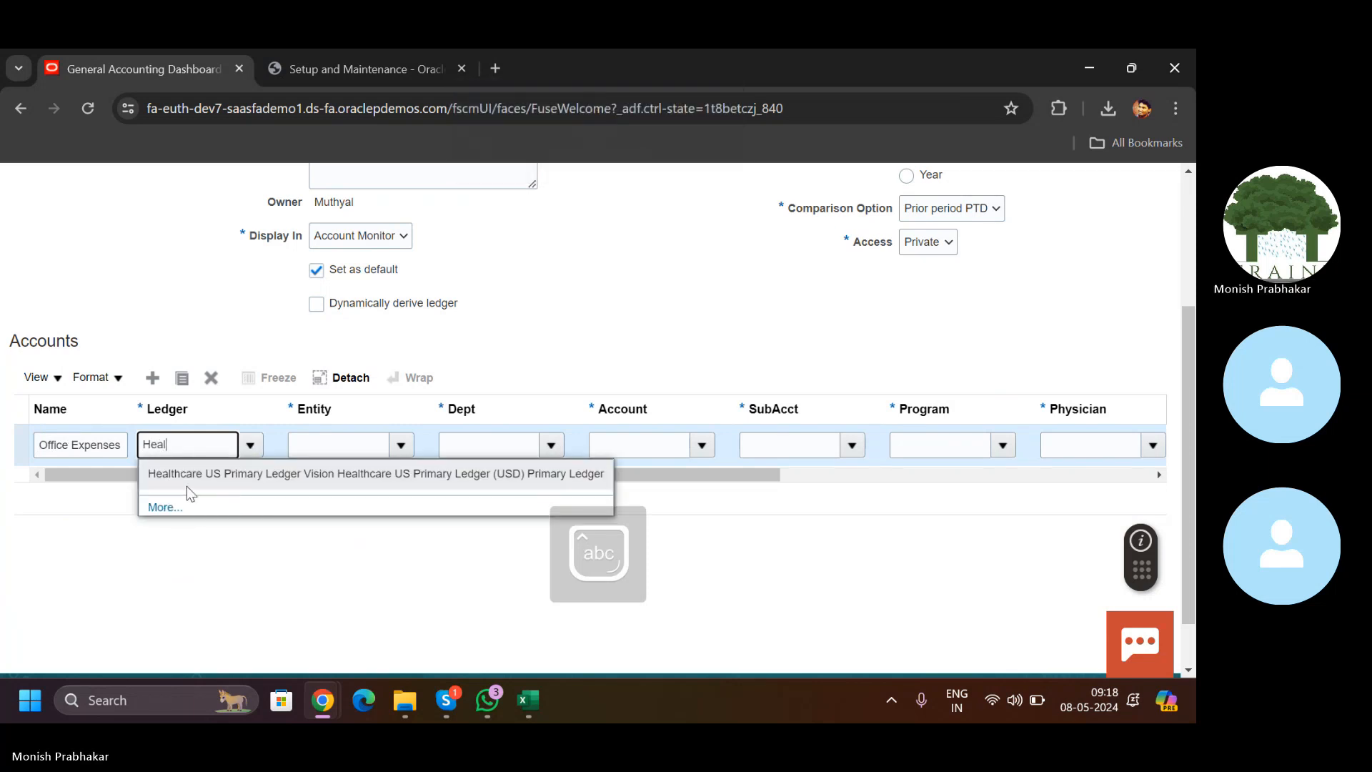
click(184, 485)
Step: Set the row's entity to 110, department to All Department Values, and account 64410
click(395, 445)
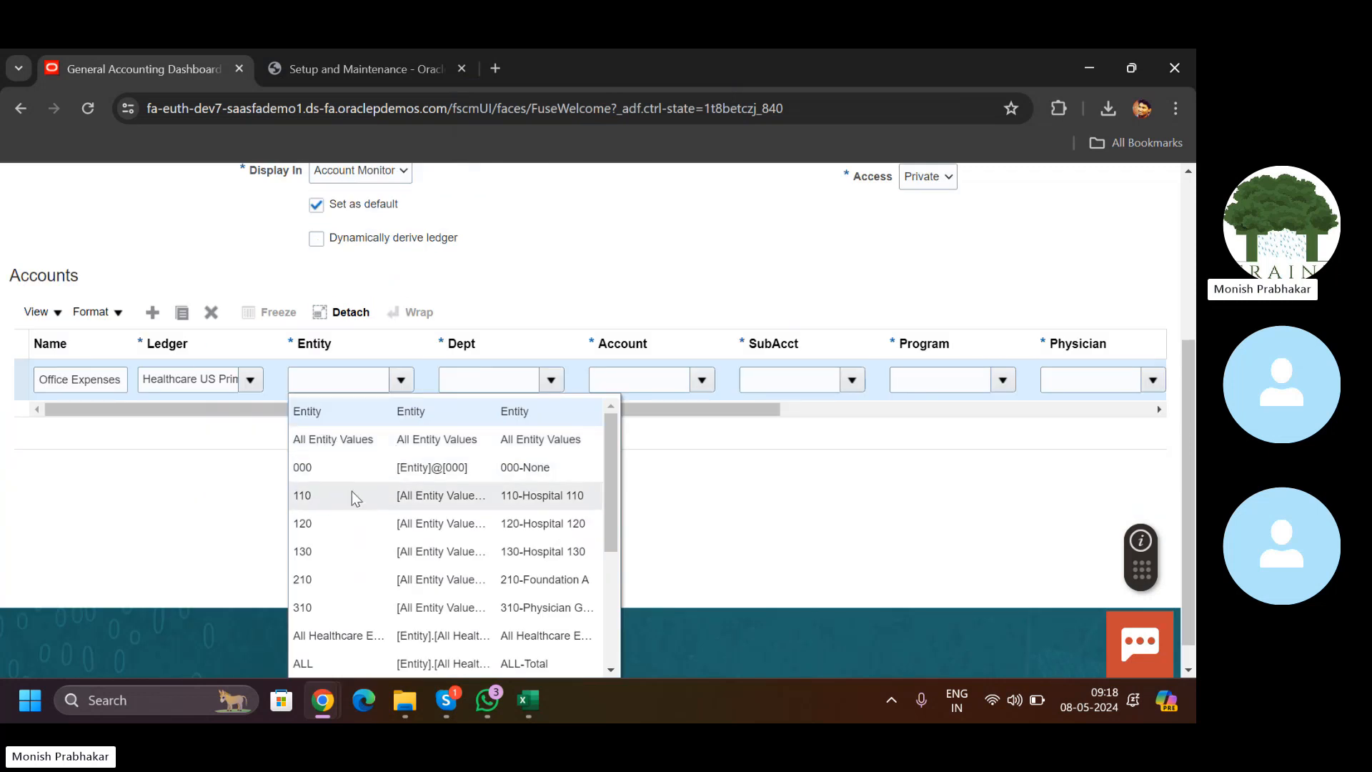
mouse_move(528, 700)
click(619, 623)
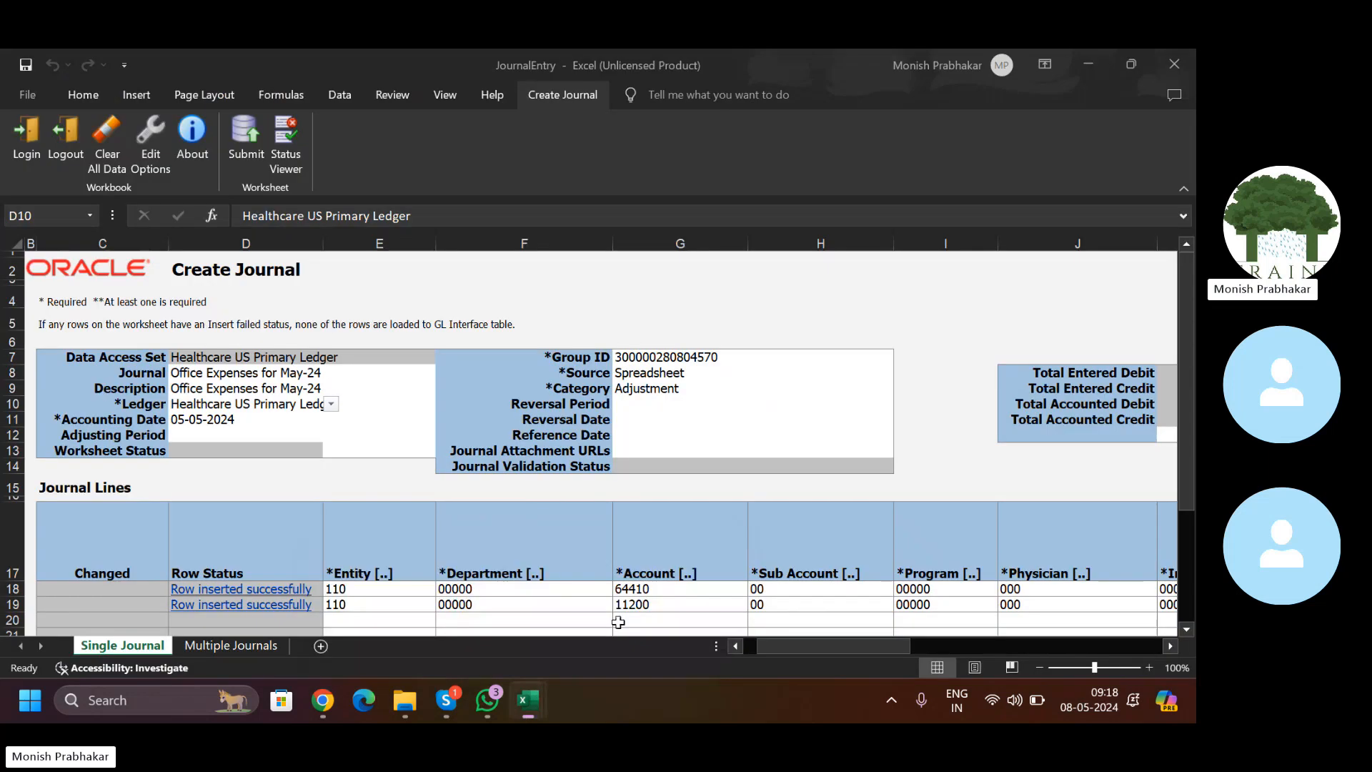
key(alt+Tab)
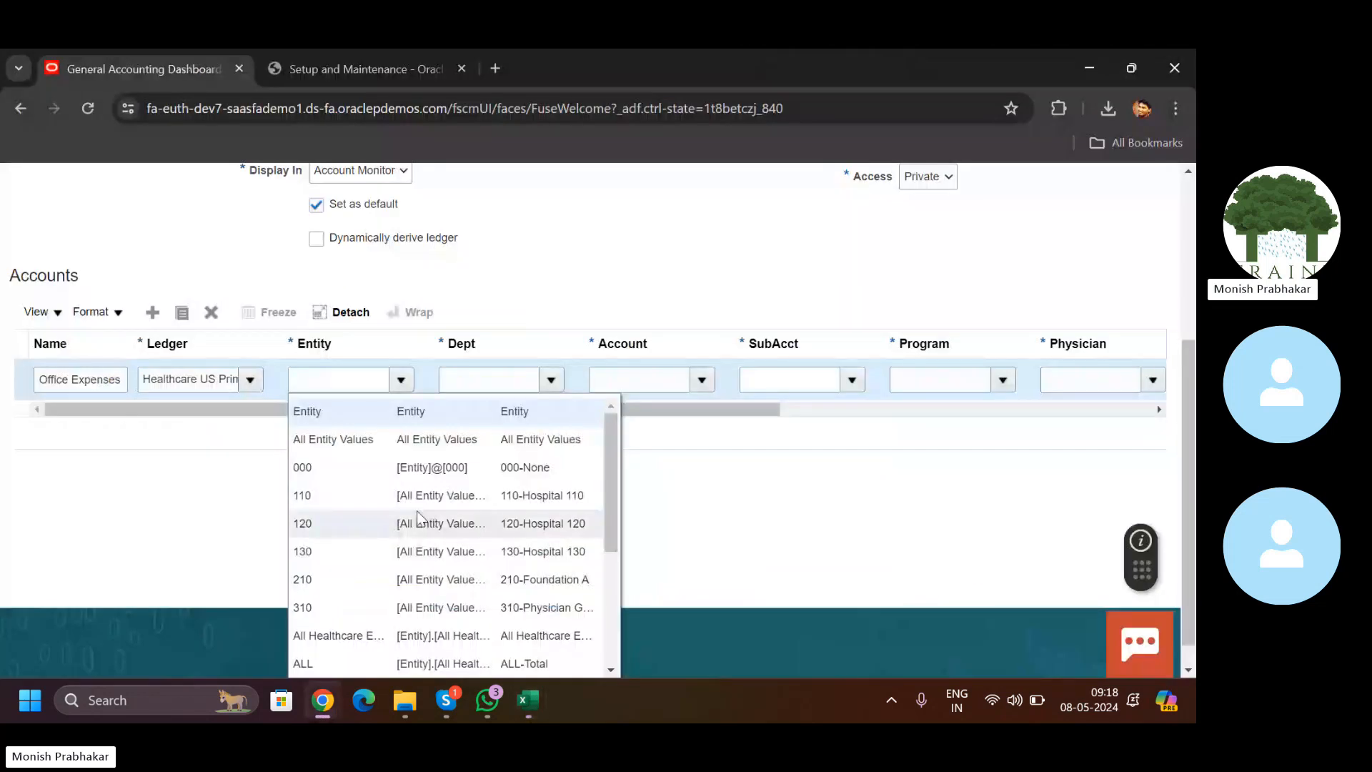
click(375, 501)
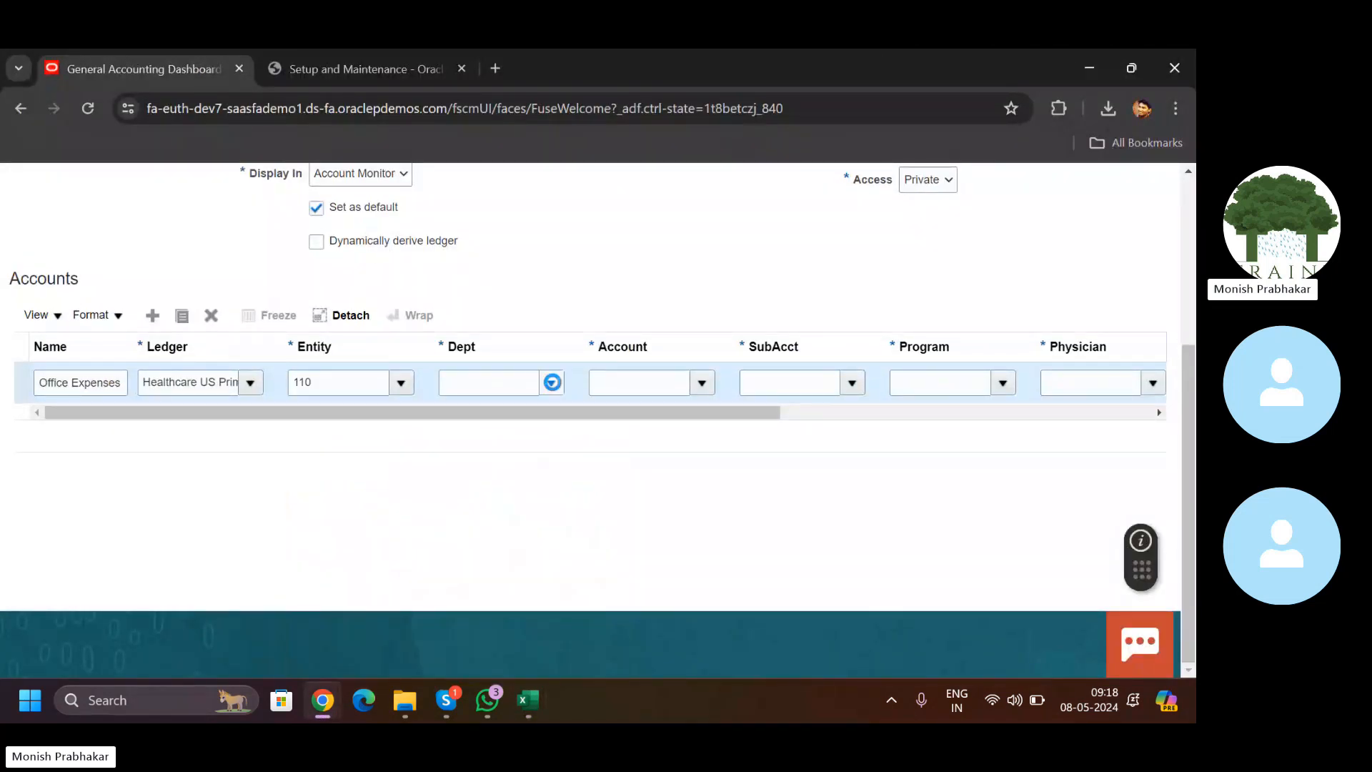
click(474, 438)
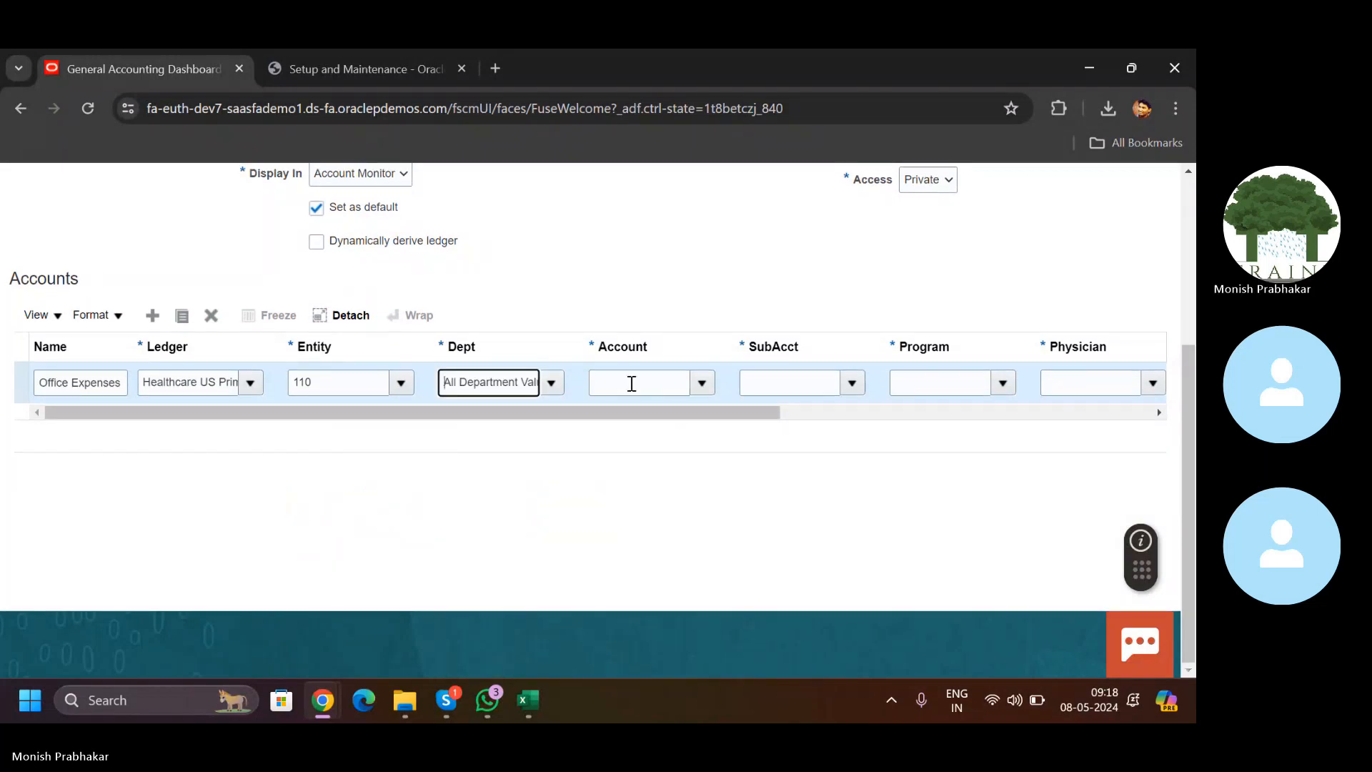
key(alt+Tab)
key(alt+Tab)
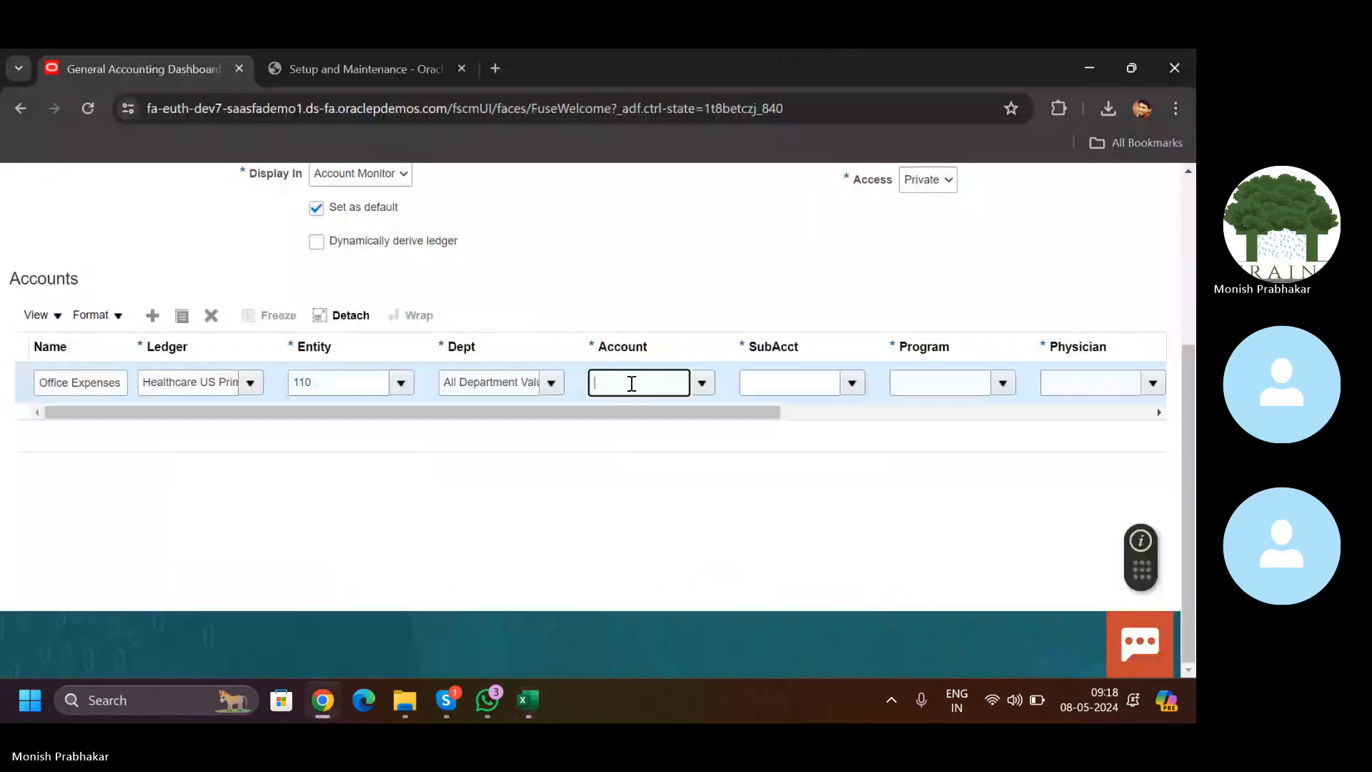
text(64410)
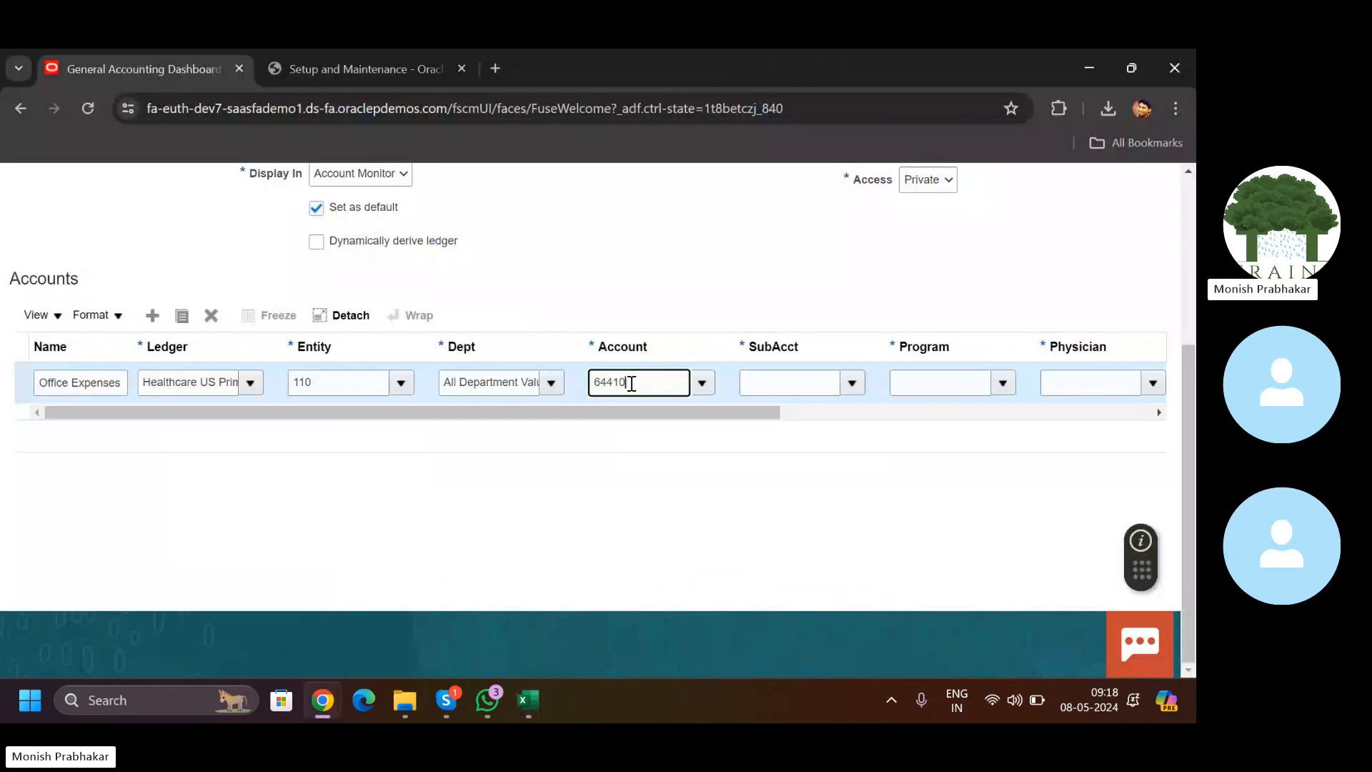
key(Tab)
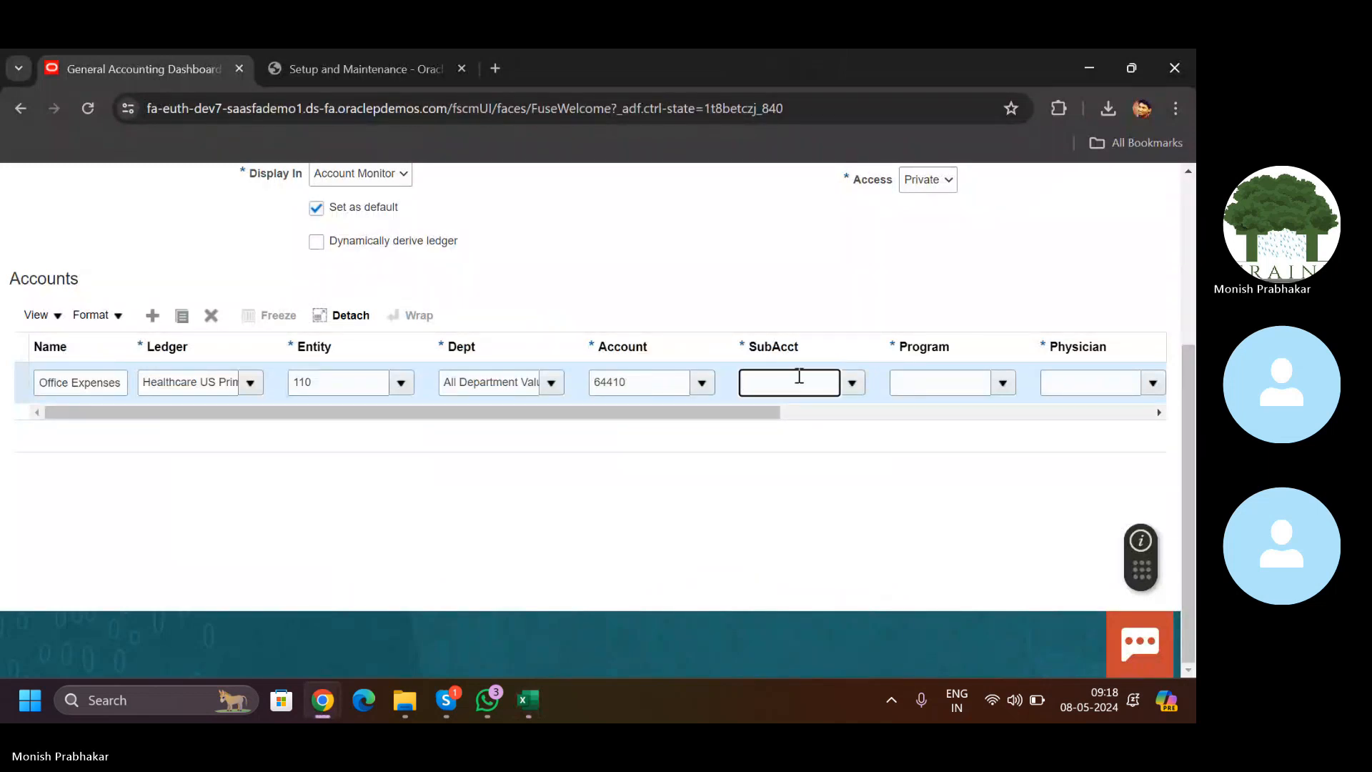
Step: Set sub account 00, program 00000 and physician 000 on the row
click(853, 383)
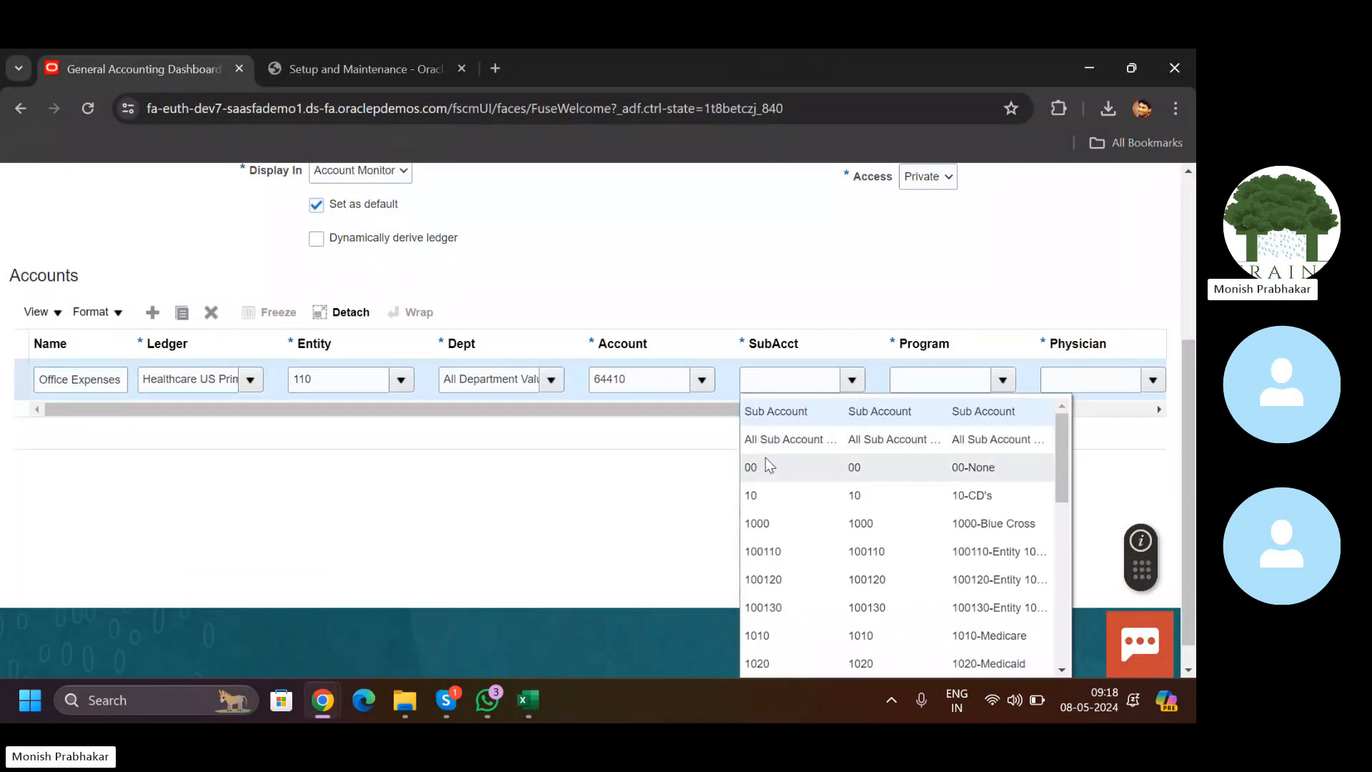
click(795, 465)
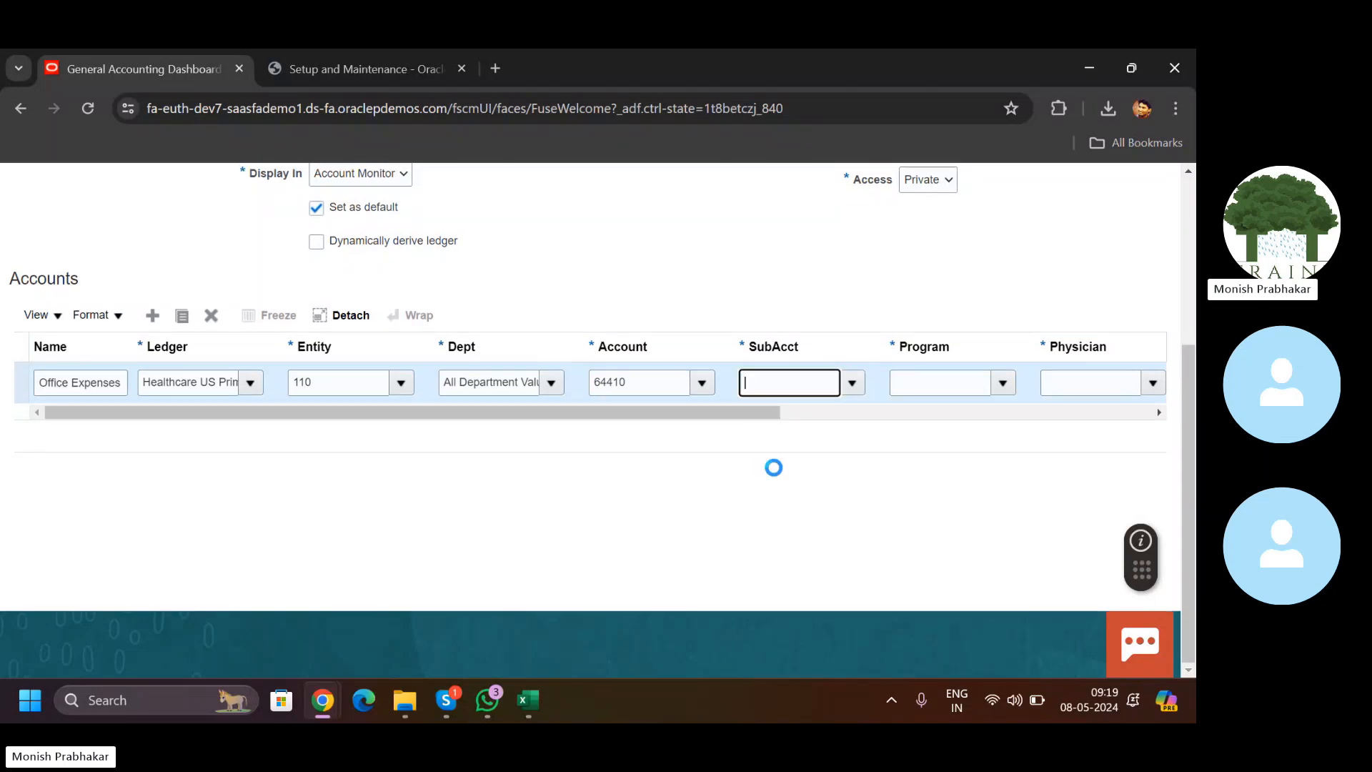
click(1003, 384)
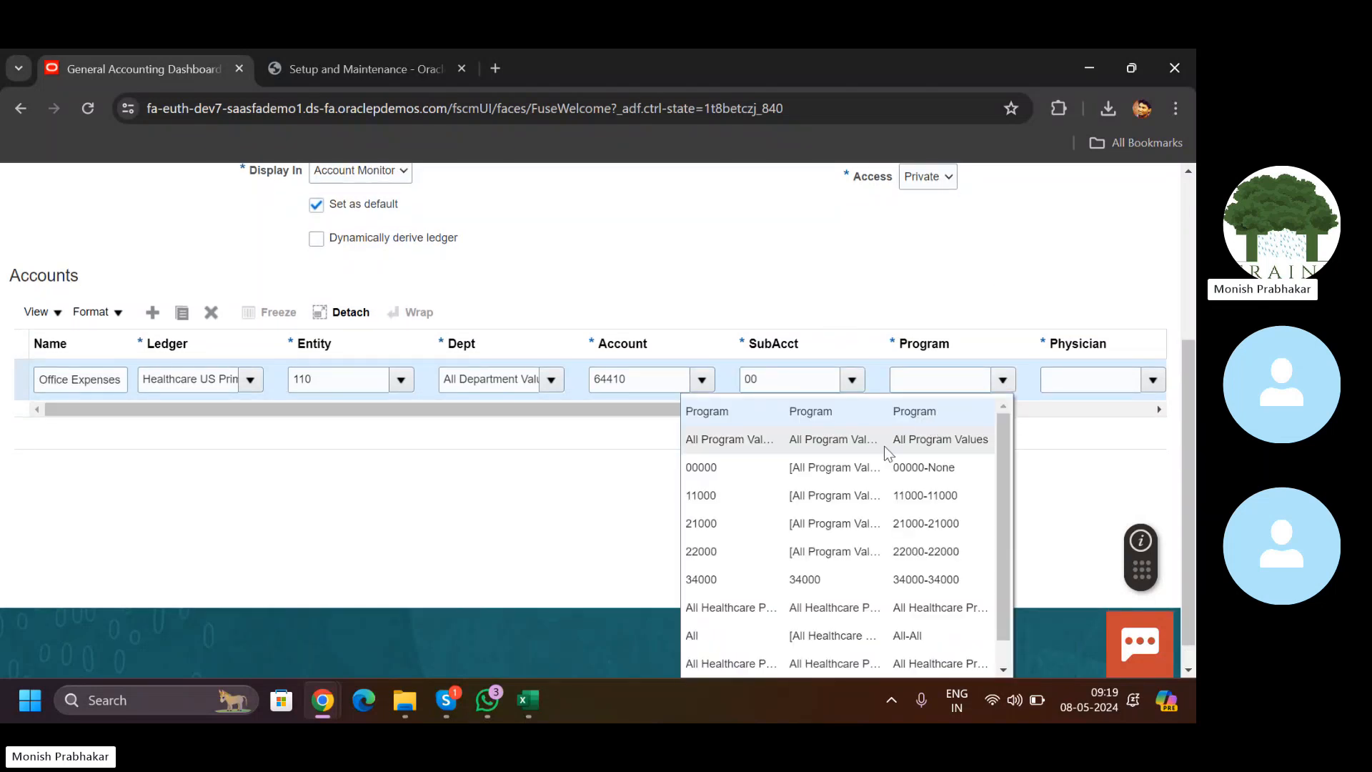
click(795, 479)
click(1149, 386)
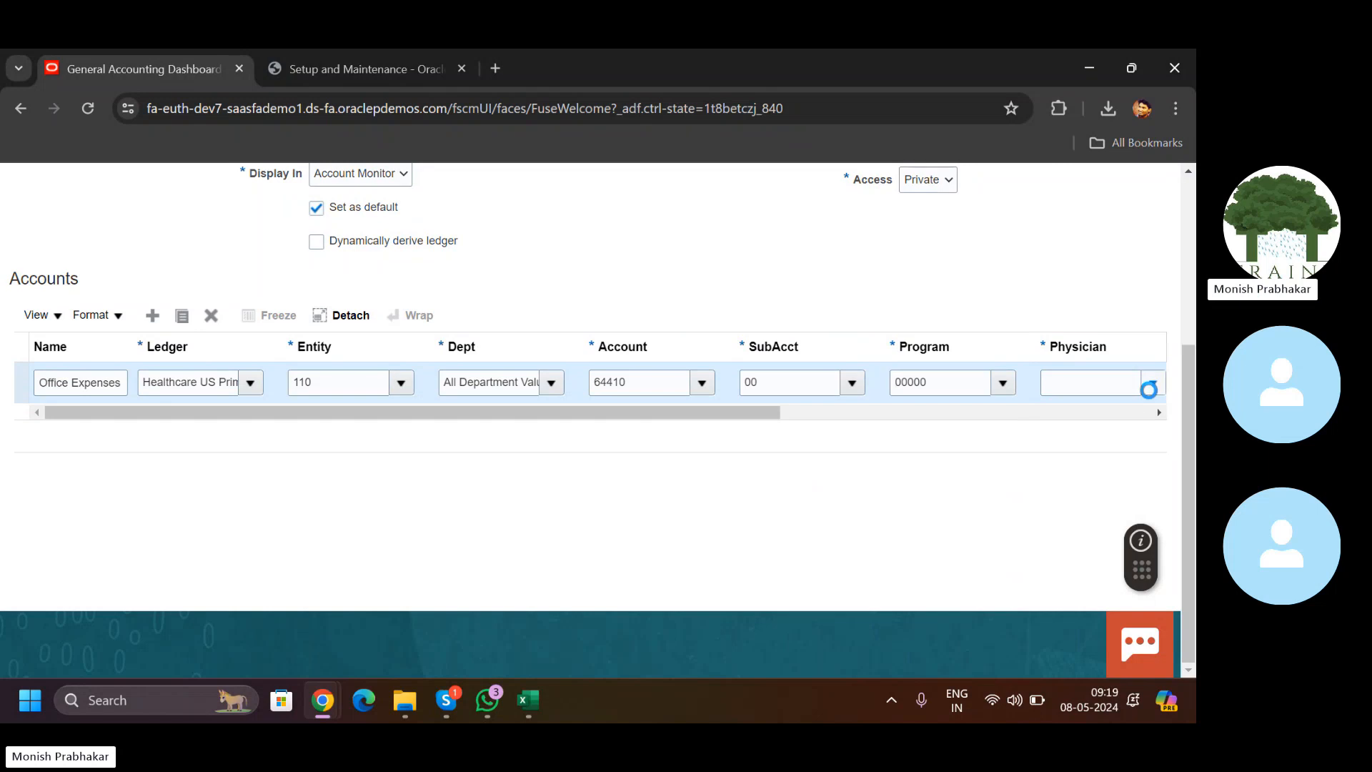
click(921, 474)
Step: Set Interfund to 000 and Product to 00000, then scroll the Accounts table back left
click(890, 418)
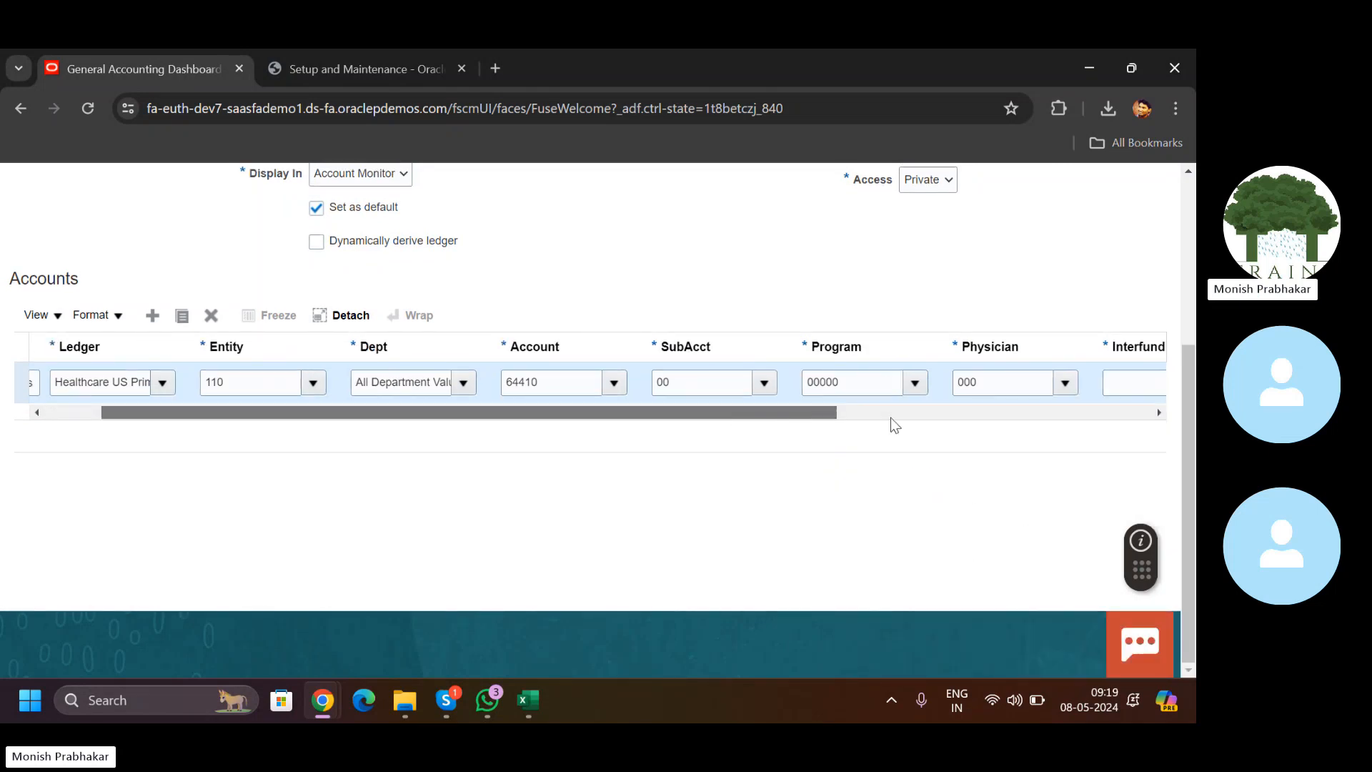
click(886, 387)
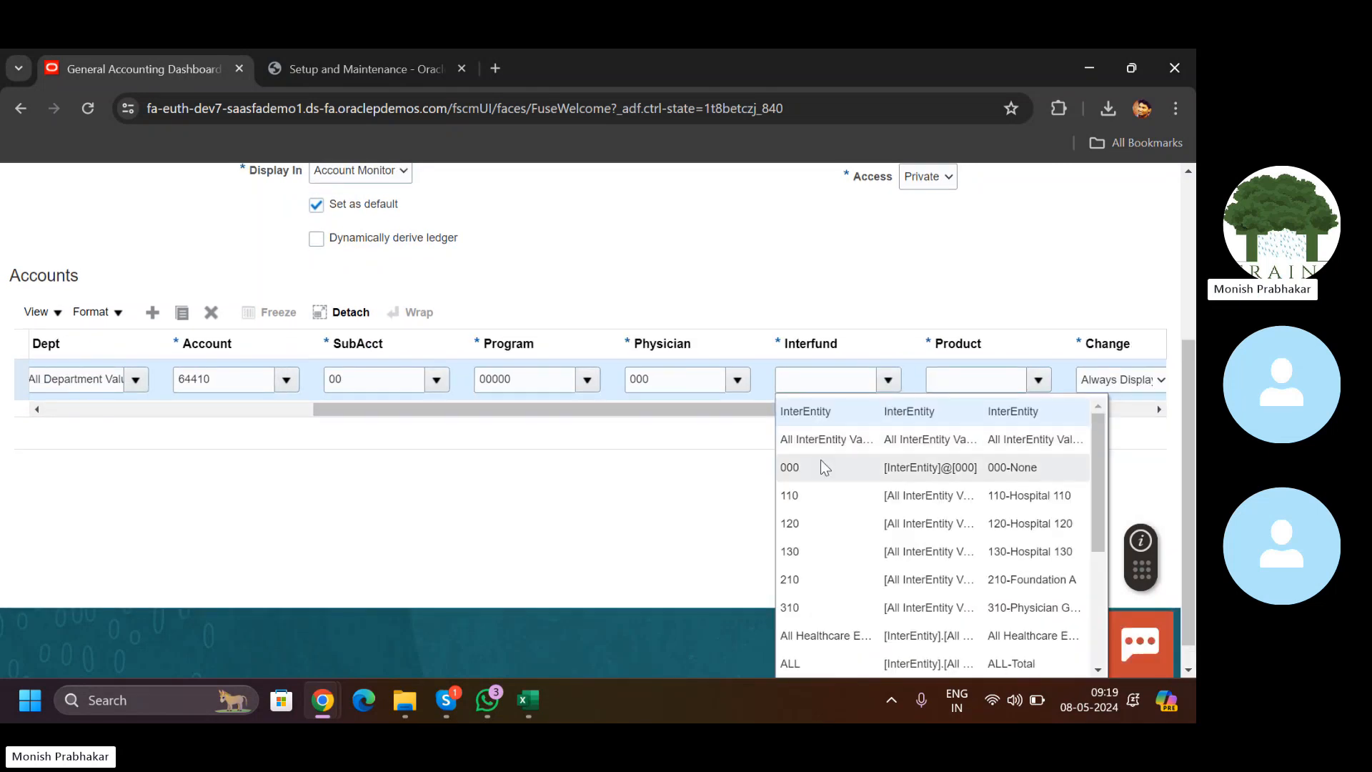
click(822, 468)
click(1037, 383)
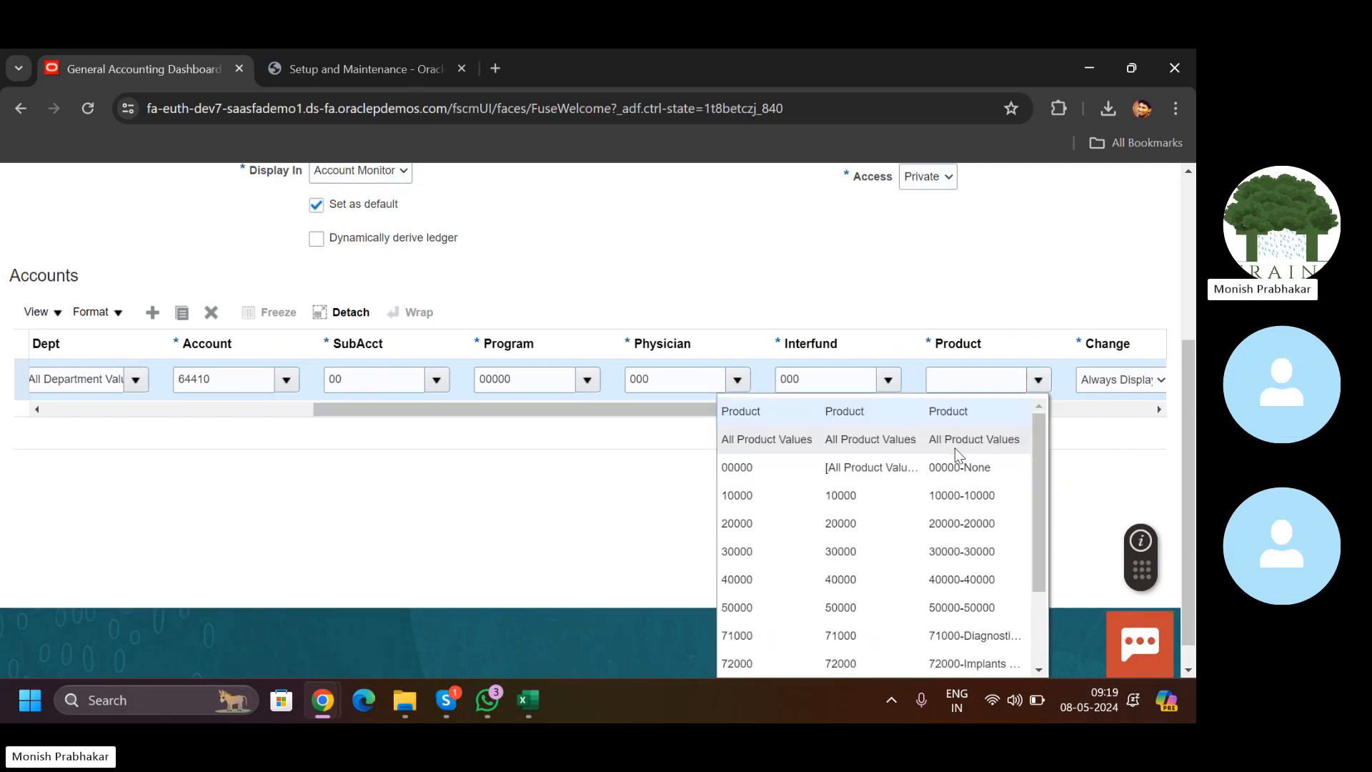
click(932, 469)
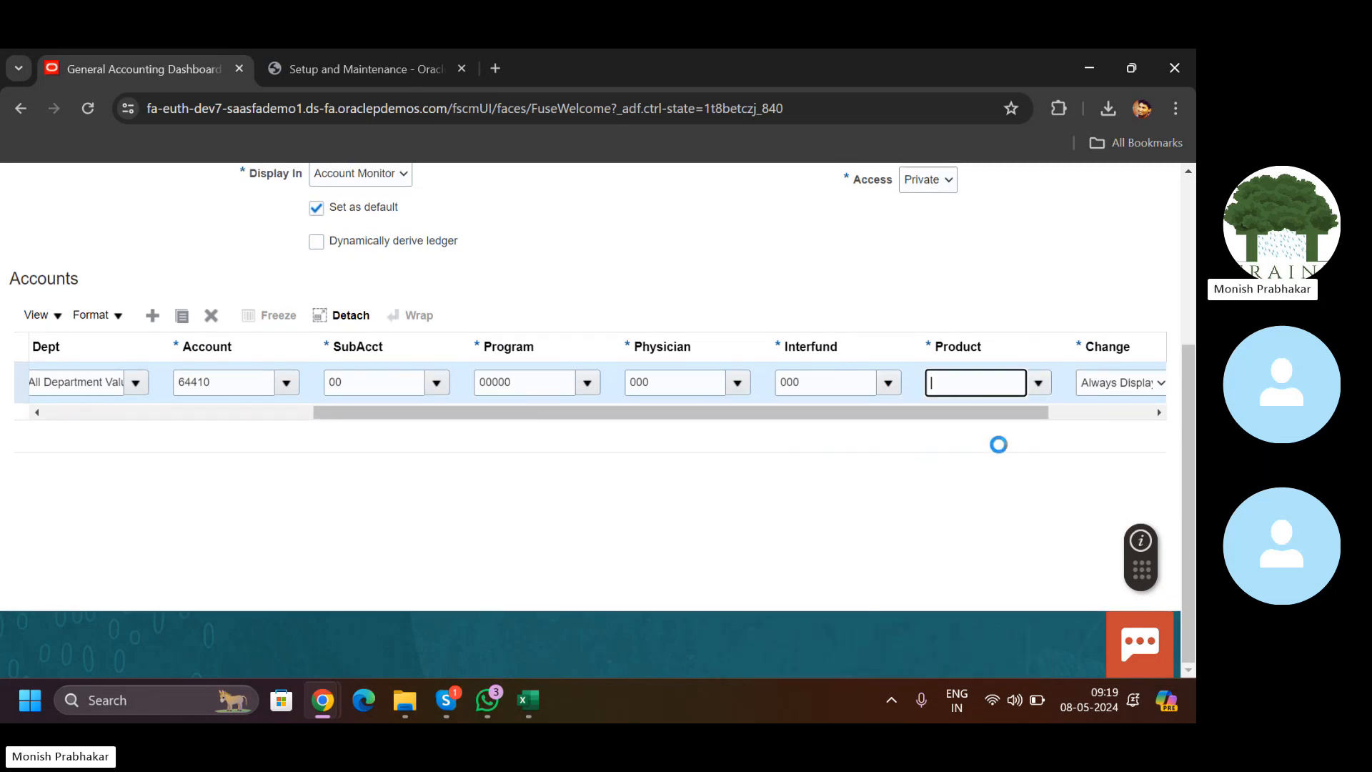
drag(945, 387, 564, 421)
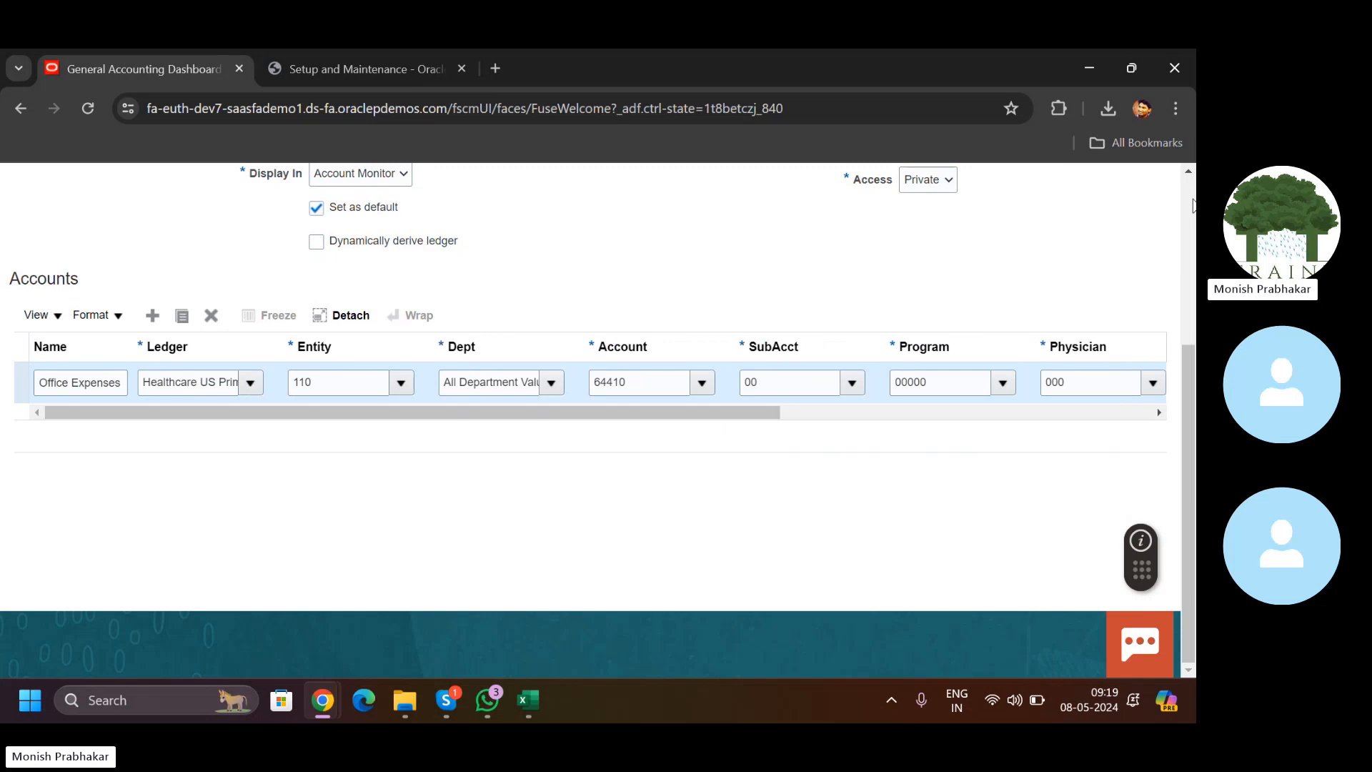
click(151, 317)
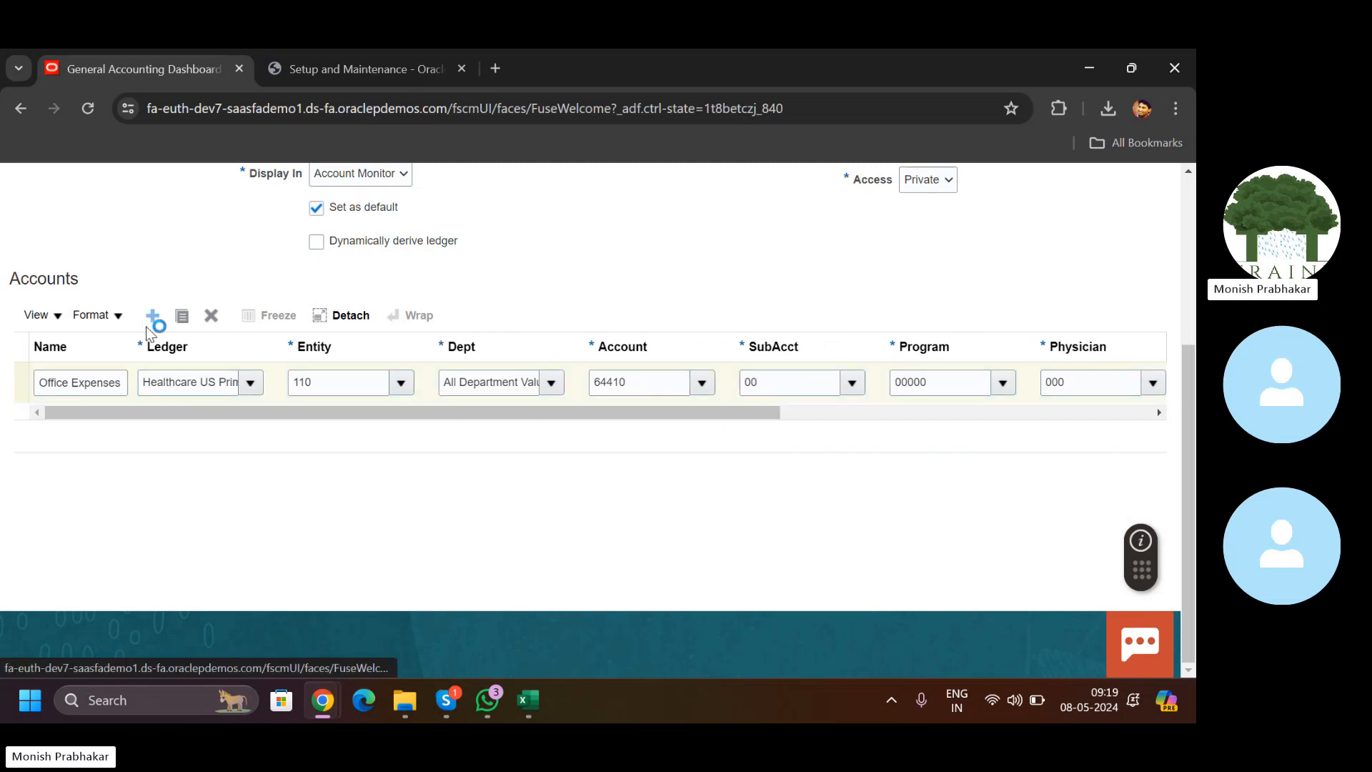
Step: Add a second account row named 'Cash Account' using the Healthcare US Primary Ledger
click(67, 379)
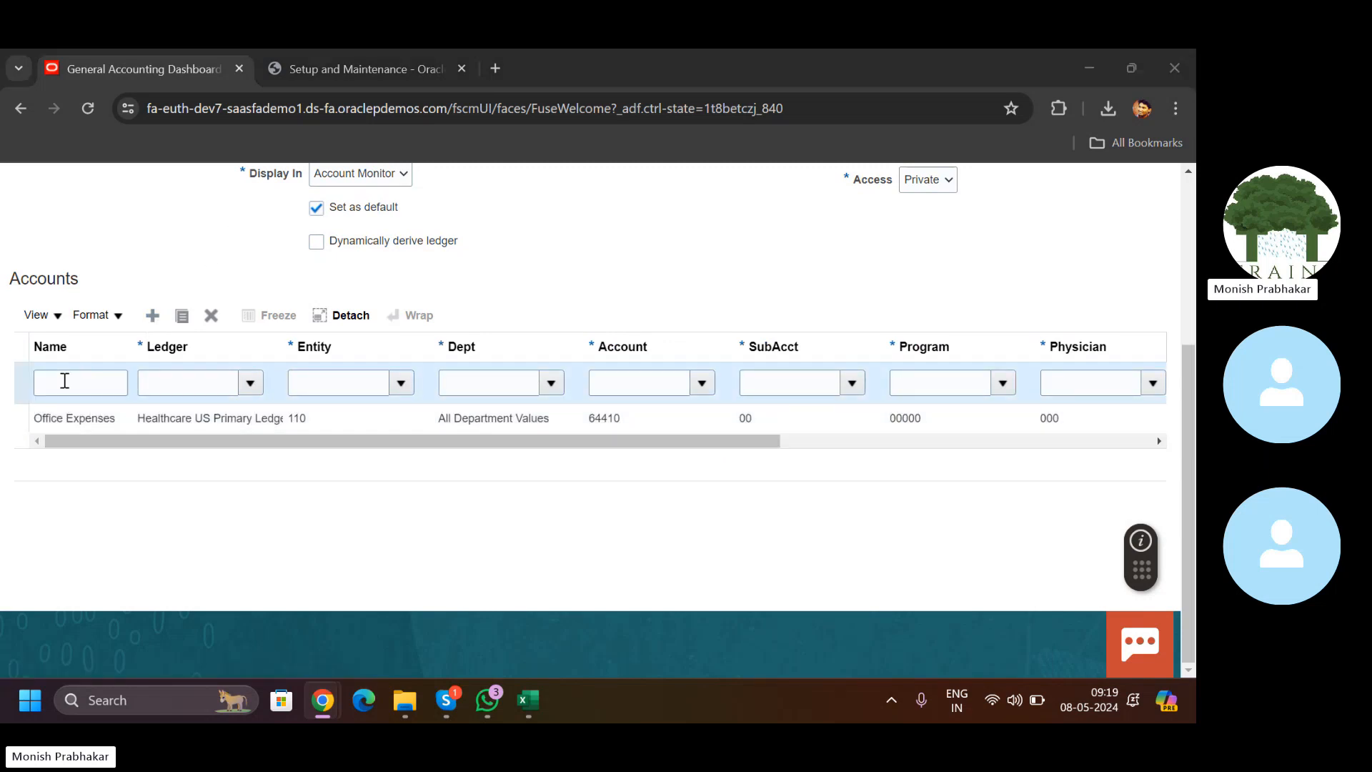
key(alt+Tab)
click(645, 609)
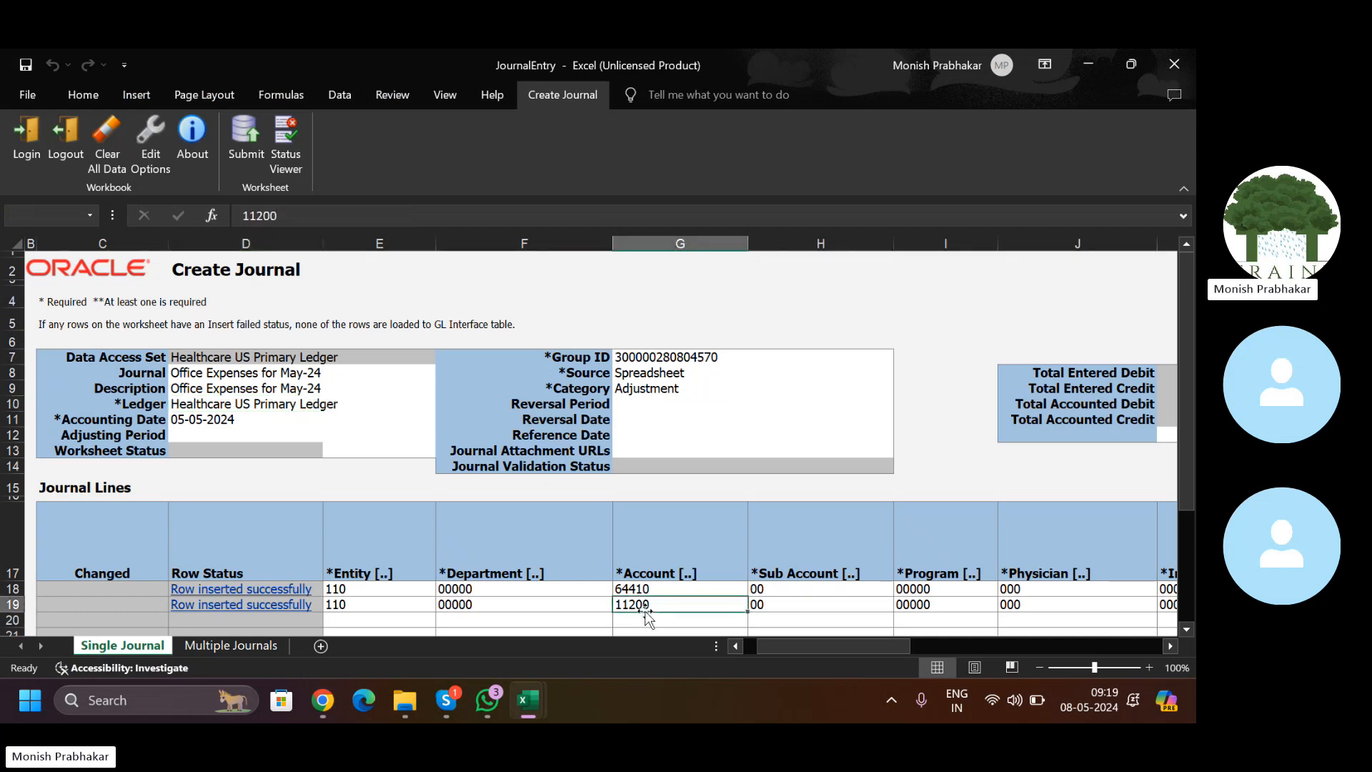
key(alt+Tab)
key(Caps_Lock)
text(C)
key(Caps_Lock)
text(as)
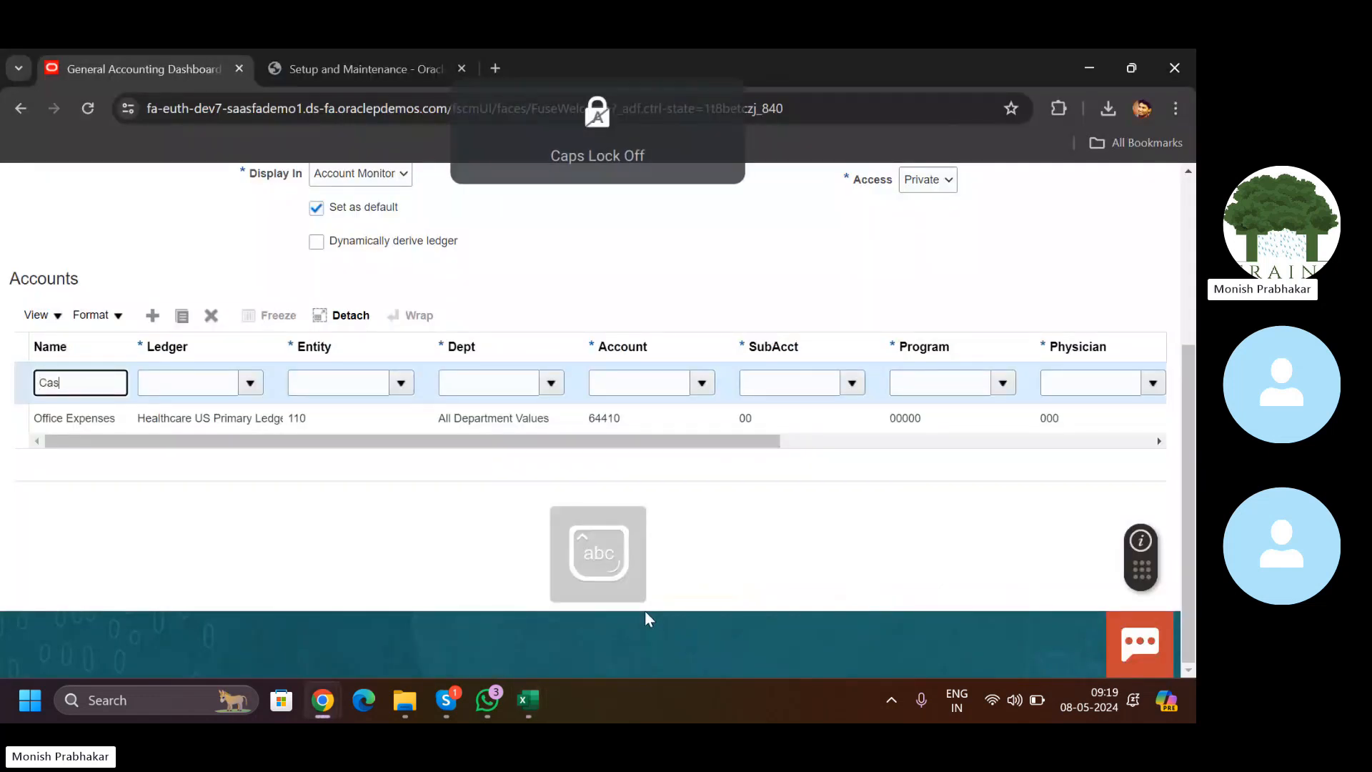
text(h Account)
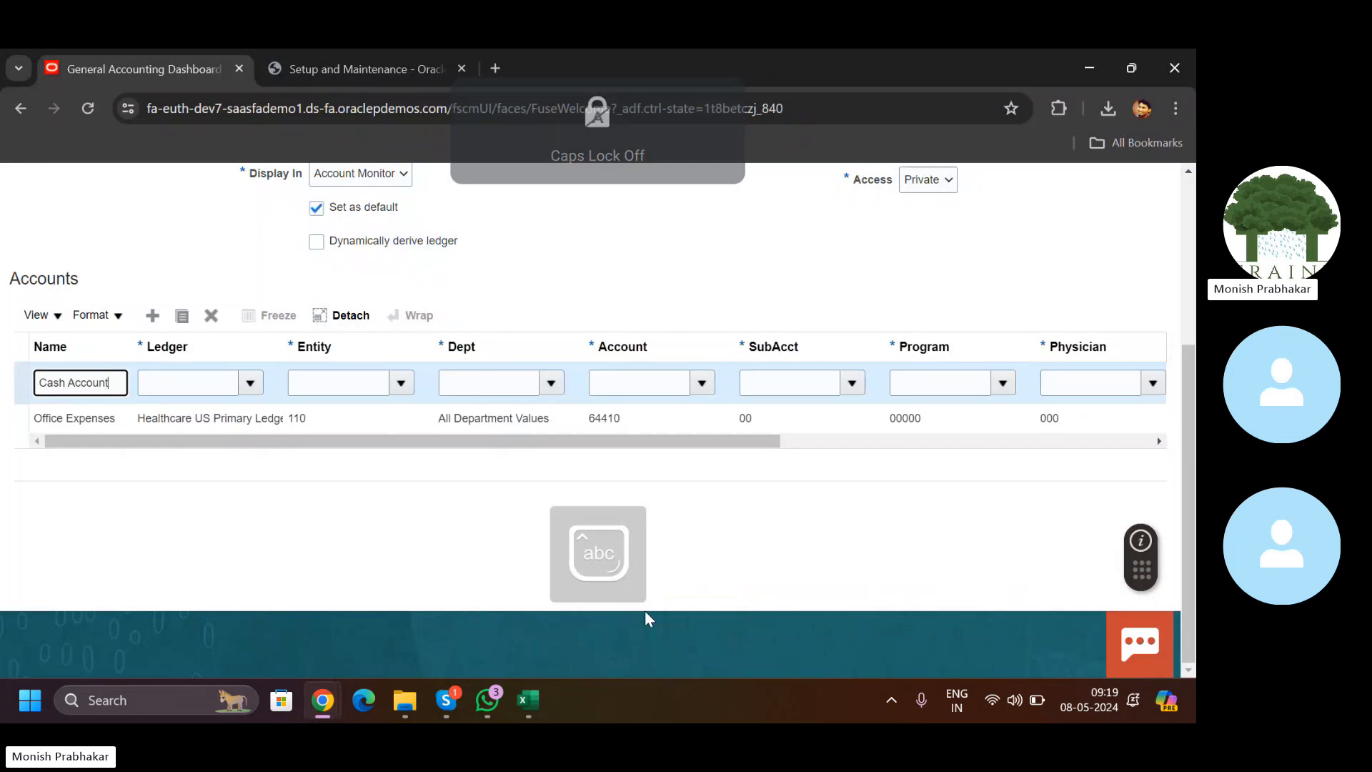
key(Tab)
key(Caps_Lock)
text(H)
key(Caps_Lock)
text(ealthcare US Prin)
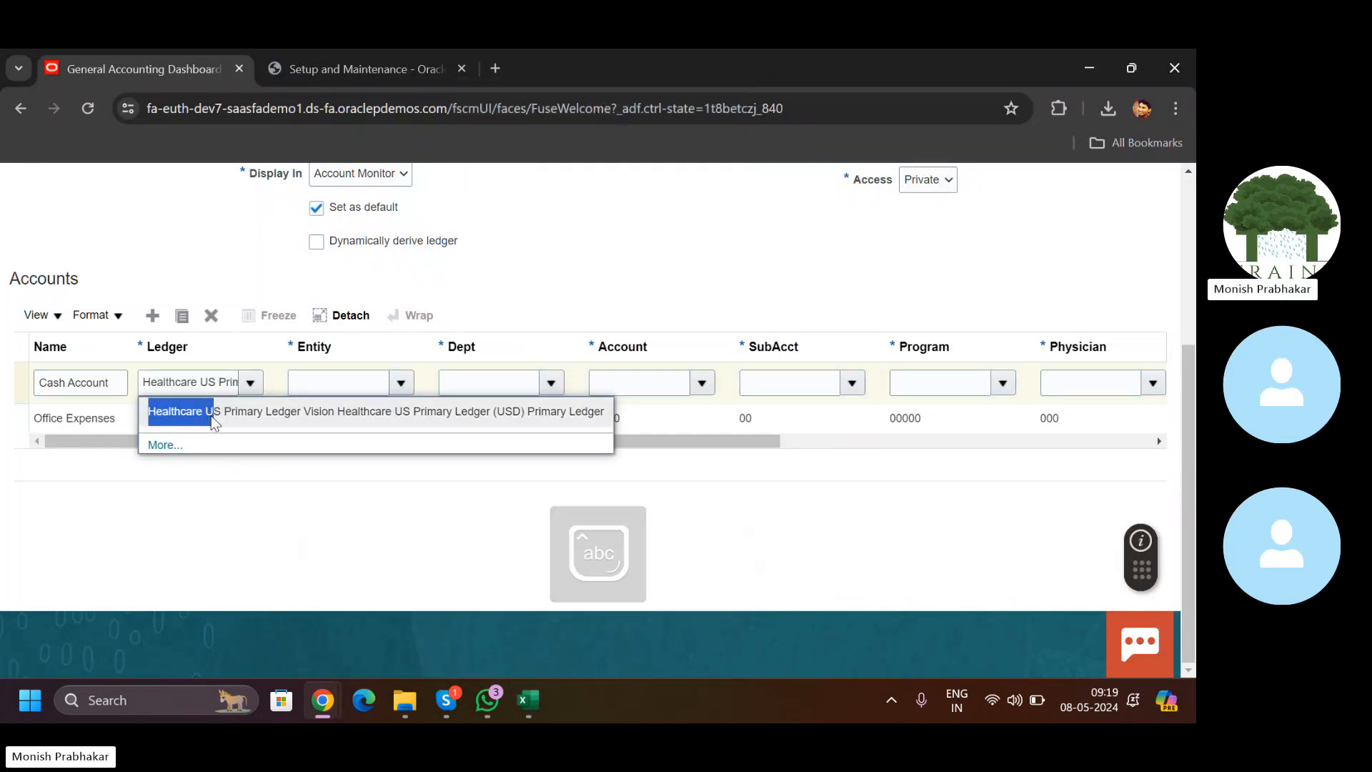
click(207, 411)
Step: Set the Cash Account row's Entity to 110 and Dept to 00000
click(402, 385)
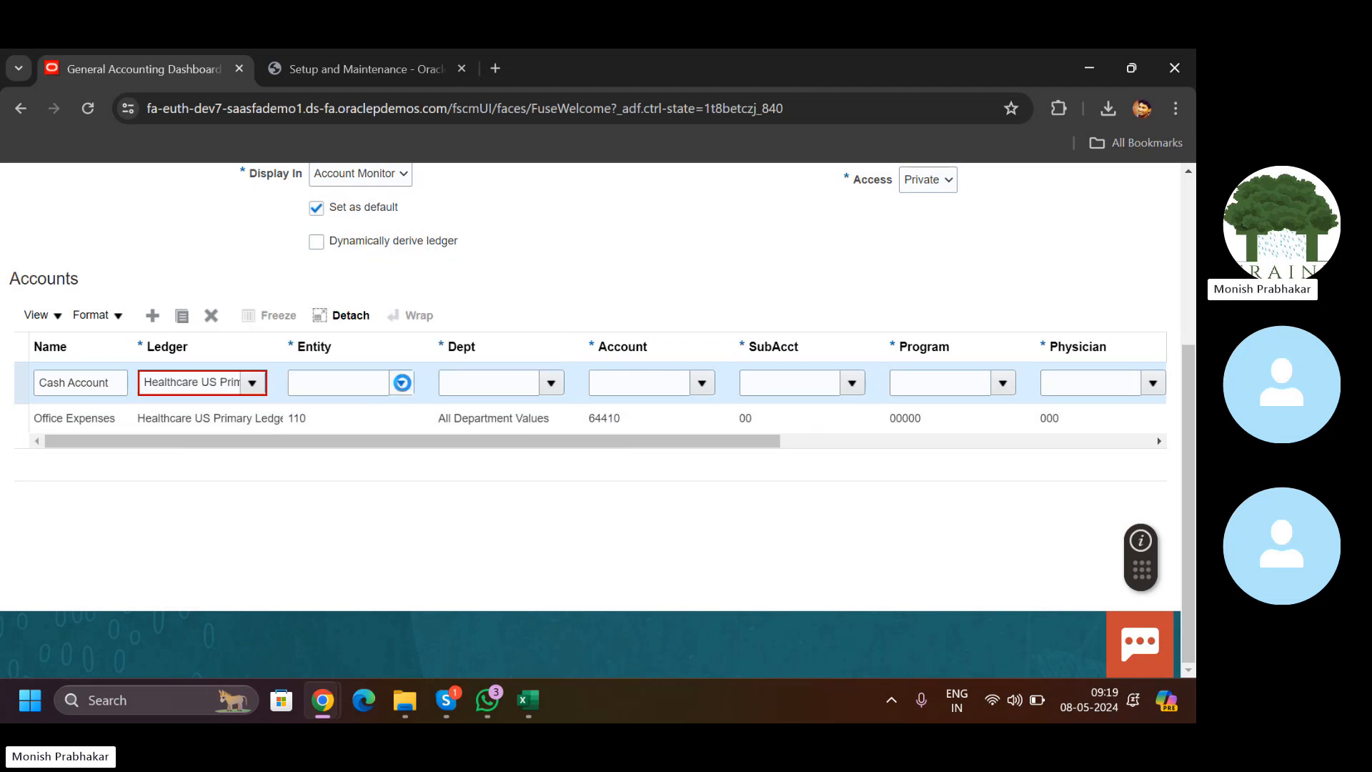
click(312, 493)
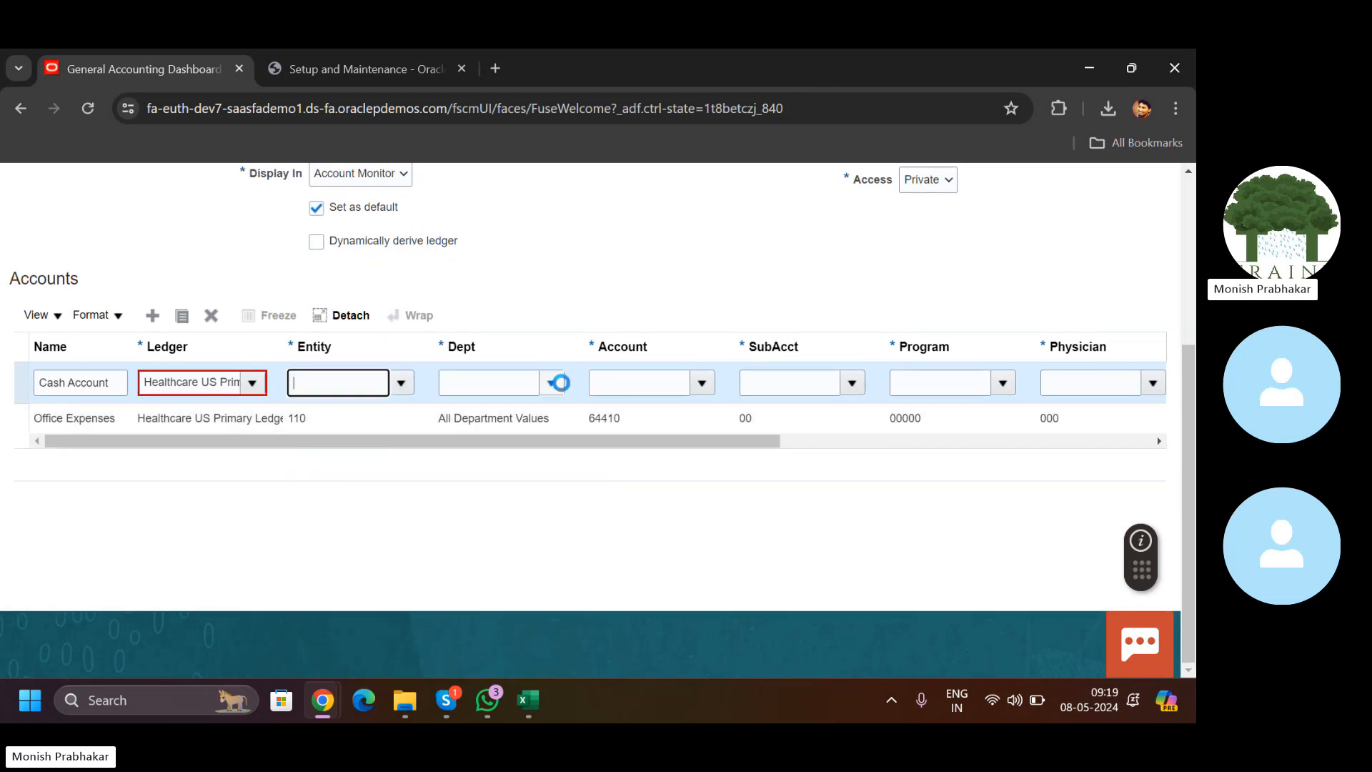
click(560, 384)
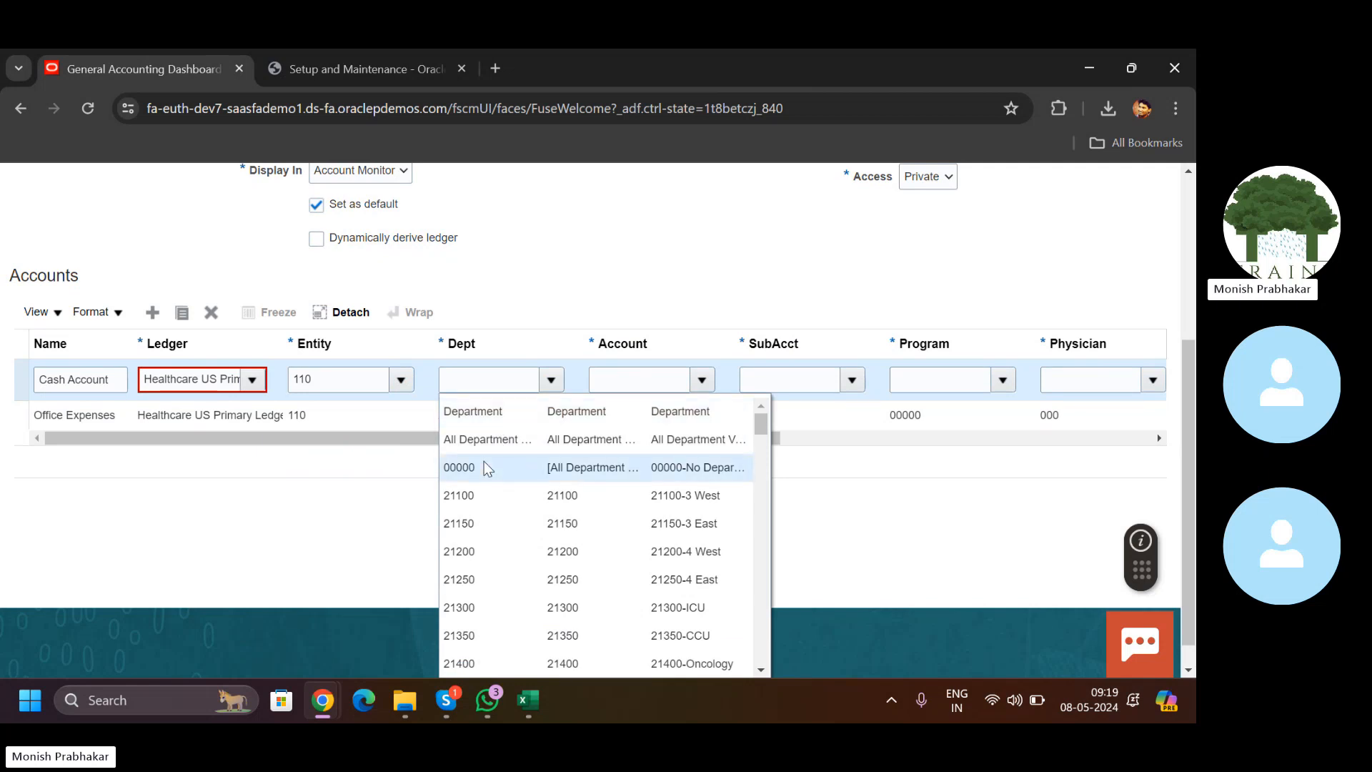
click(491, 467)
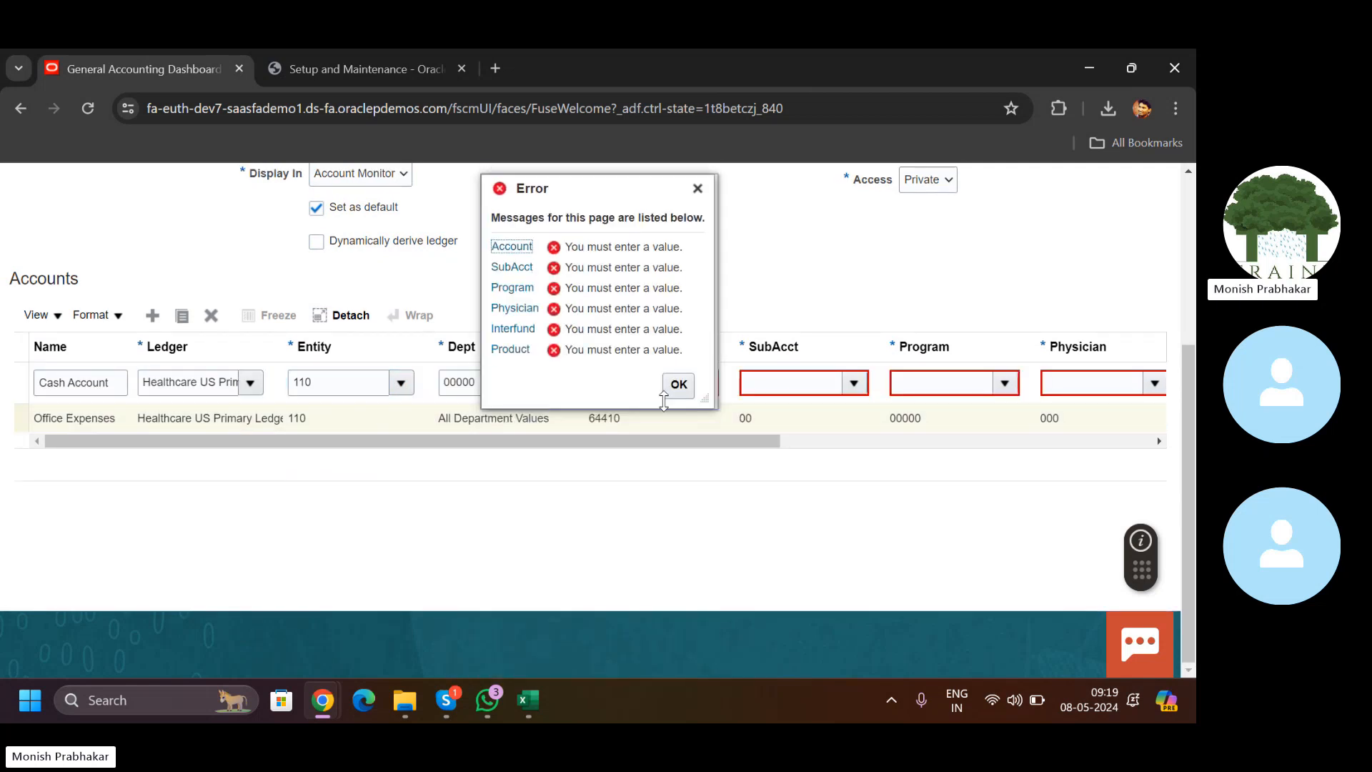
Step: Look up the cash account number in the Excel workbook and set the Cash Account row's account to 11200-Cash
click(677, 386)
click(601, 379)
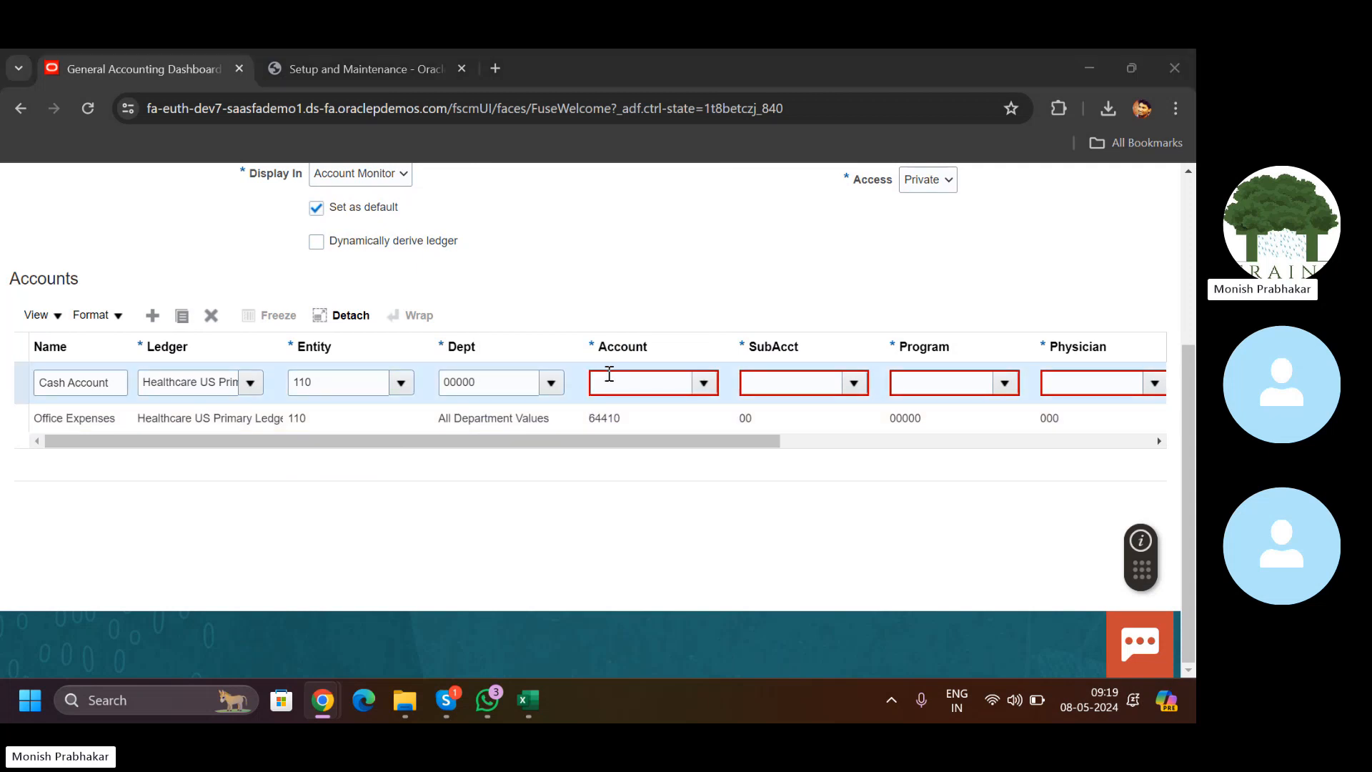
key(alt+Tab)
key(alt+Tab)
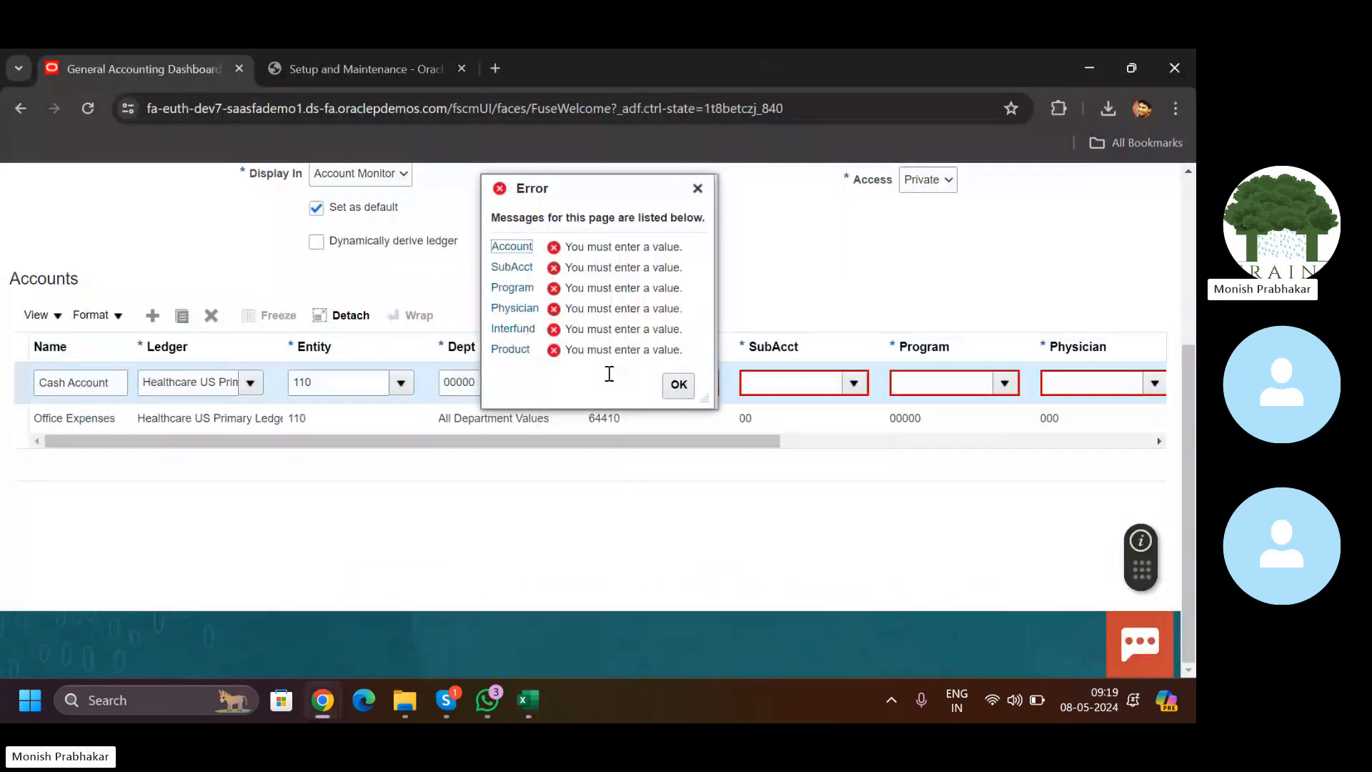
click(679, 394)
click(605, 652)
text(11)
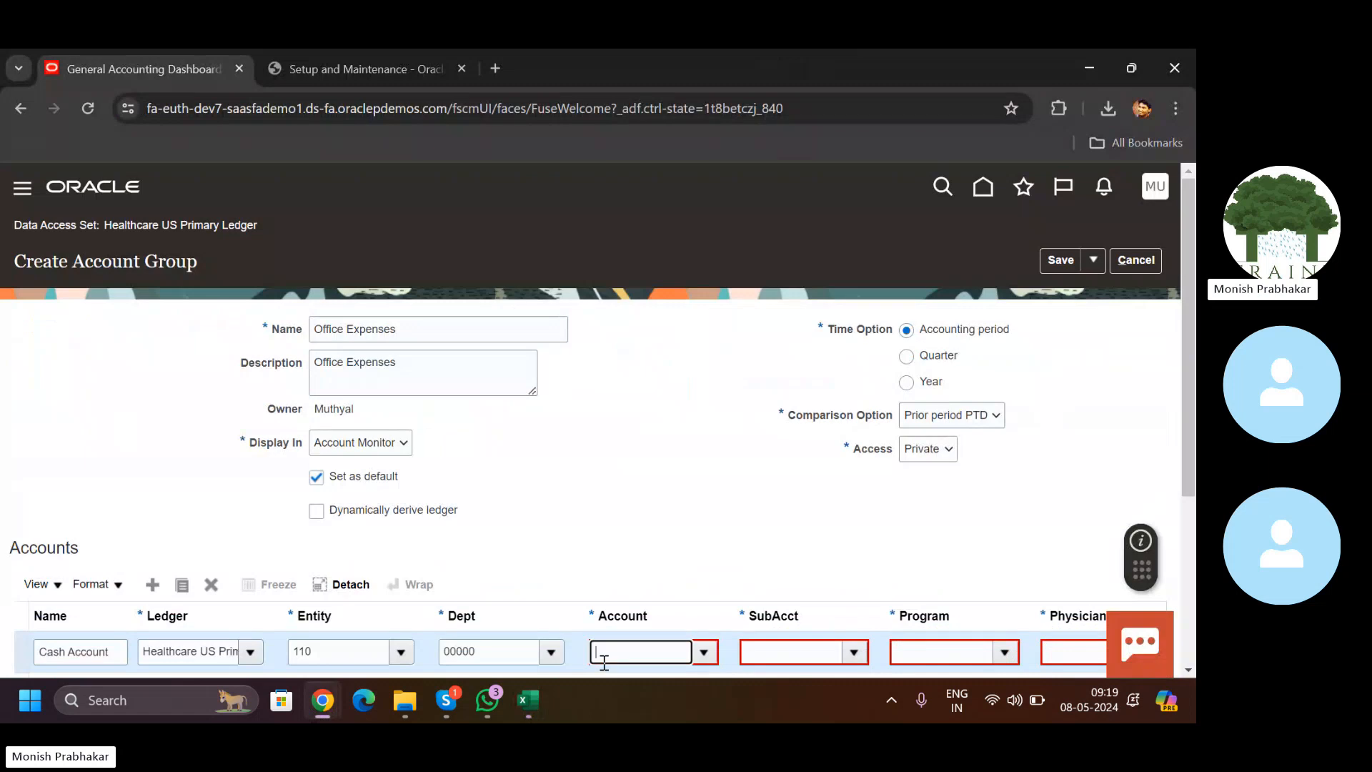
text(2200)
key(Tab)
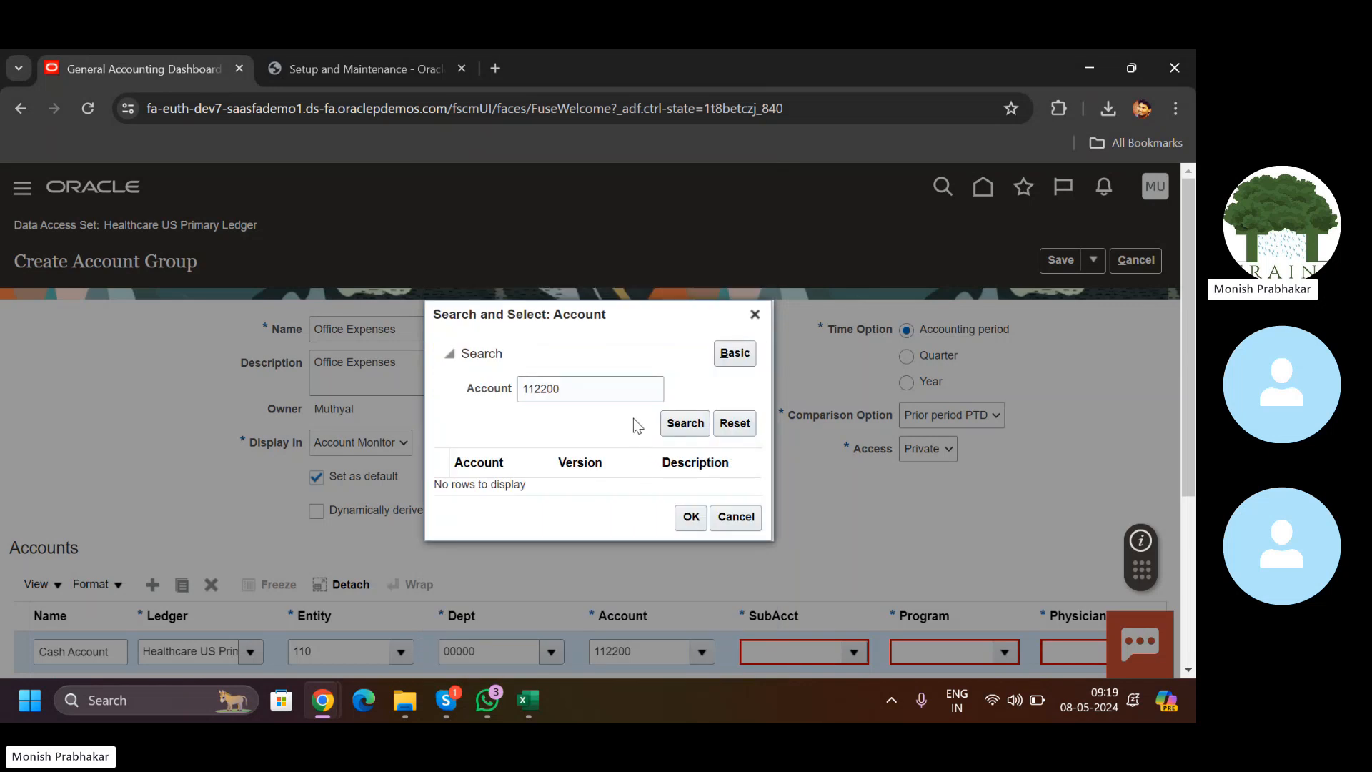
key(alt+Tab)
key(alt+Tab)
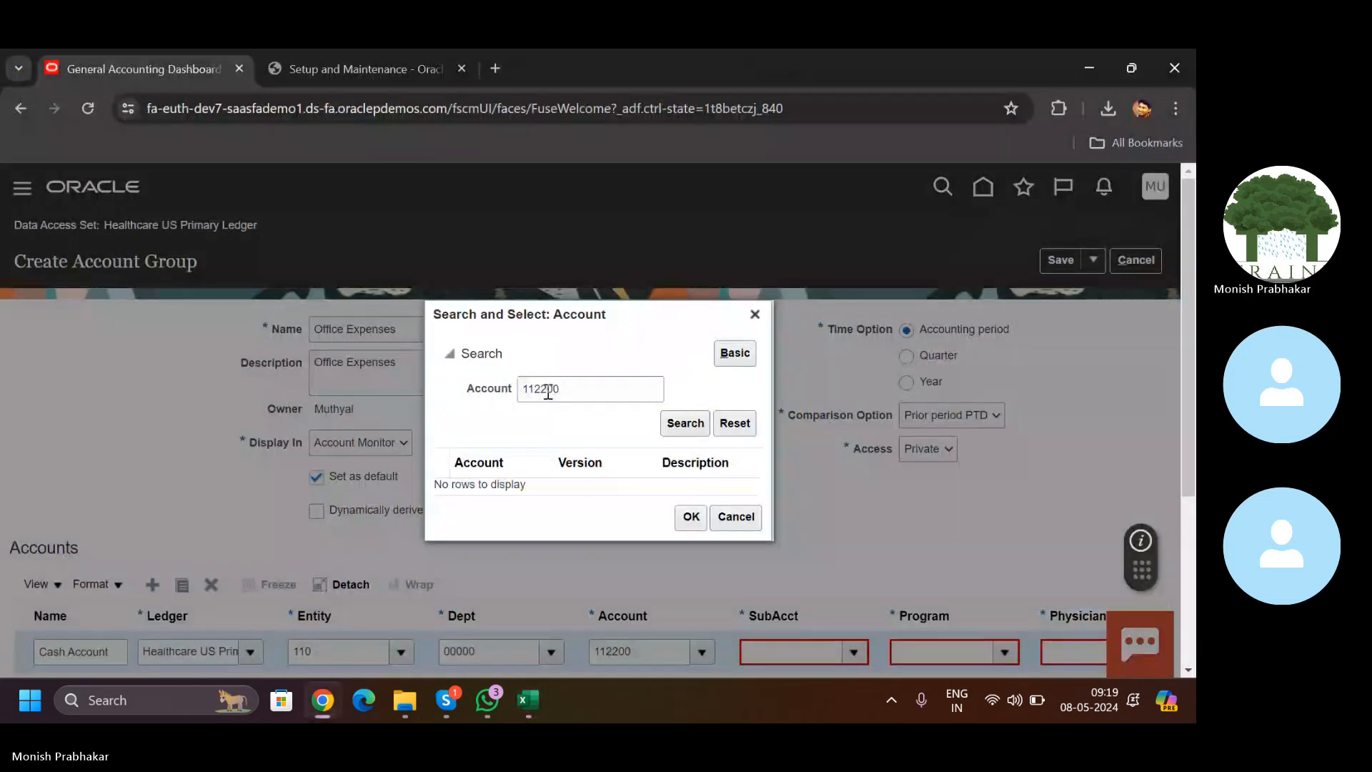
click(550, 390)
key(Return)
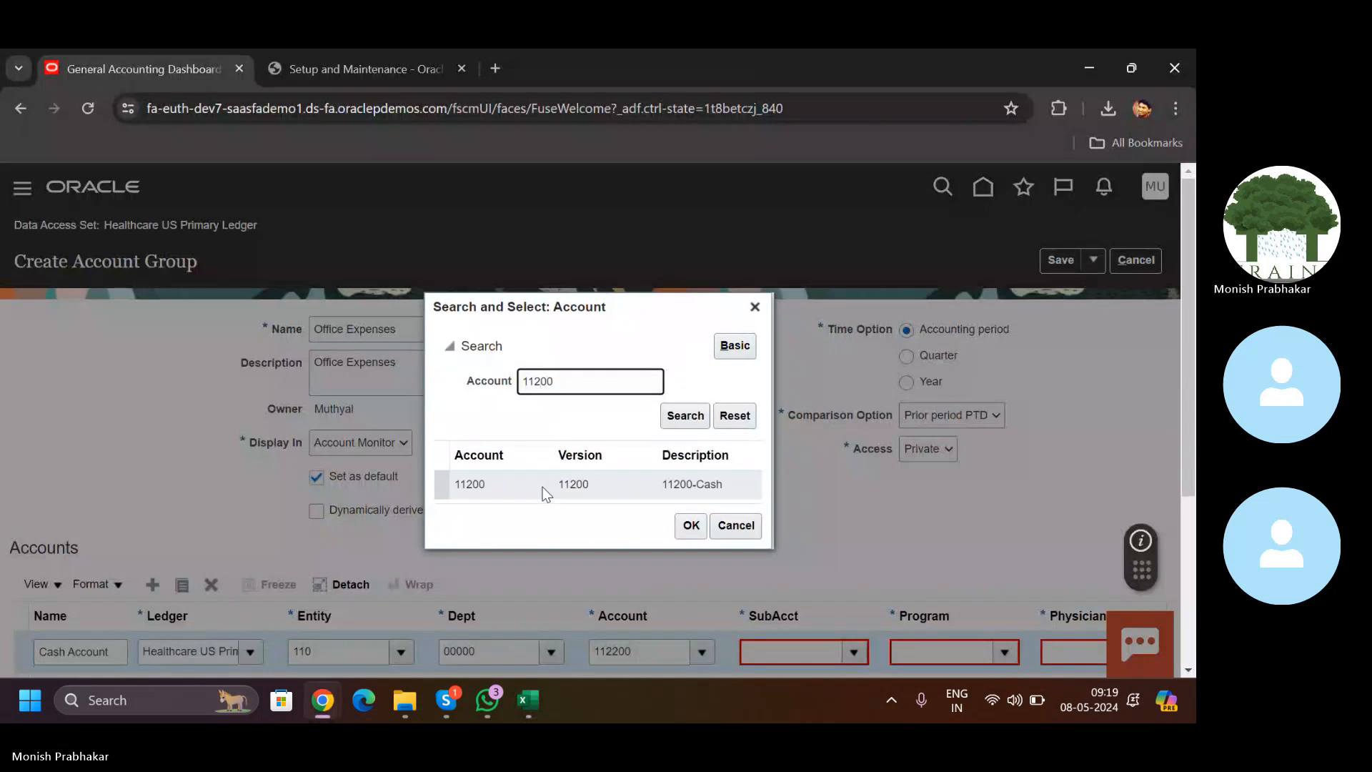
click(683, 529)
Step: Fill the Cash Account row's remaining segments: SubAcct 00, Program 00000, Physician 000, Product 00000
scroll(792, 429, down, 3)
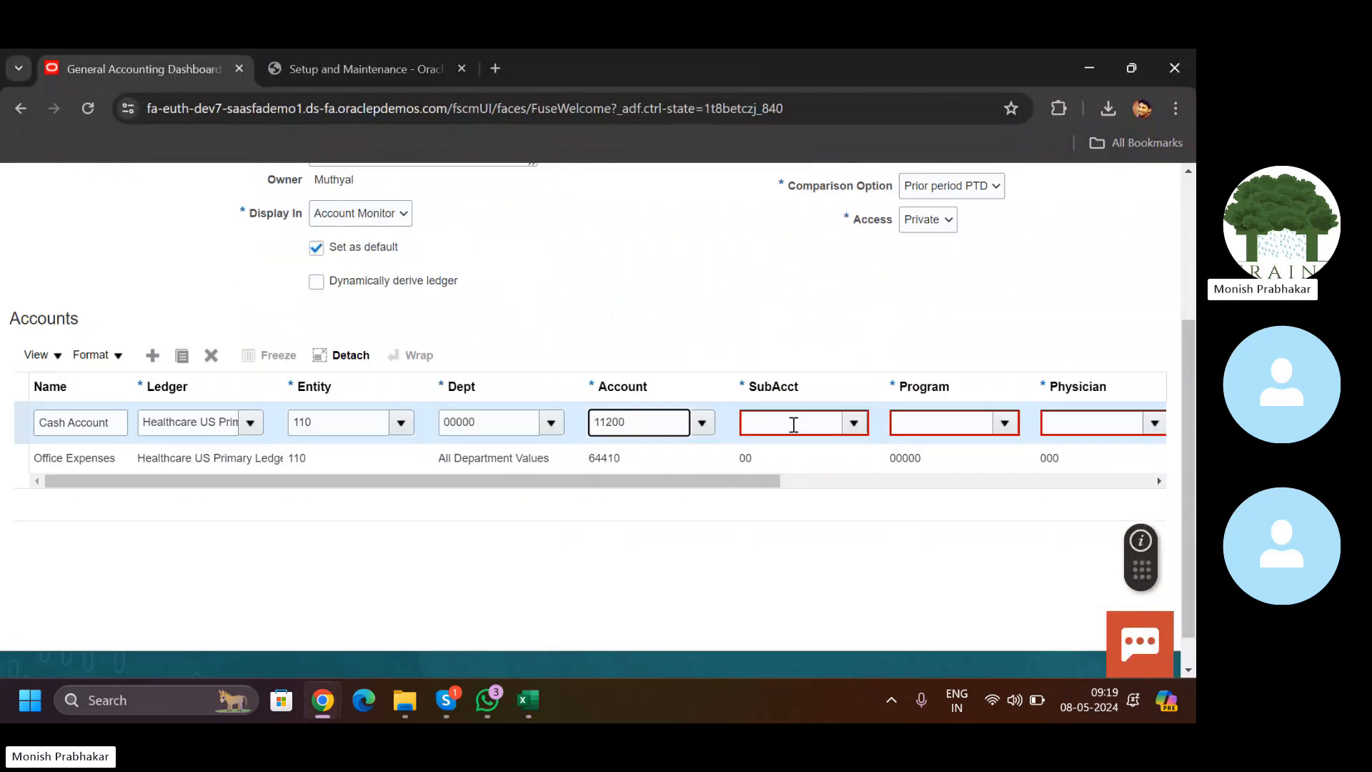
click(792, 423)
text(00)
key(Tab)
text(000)
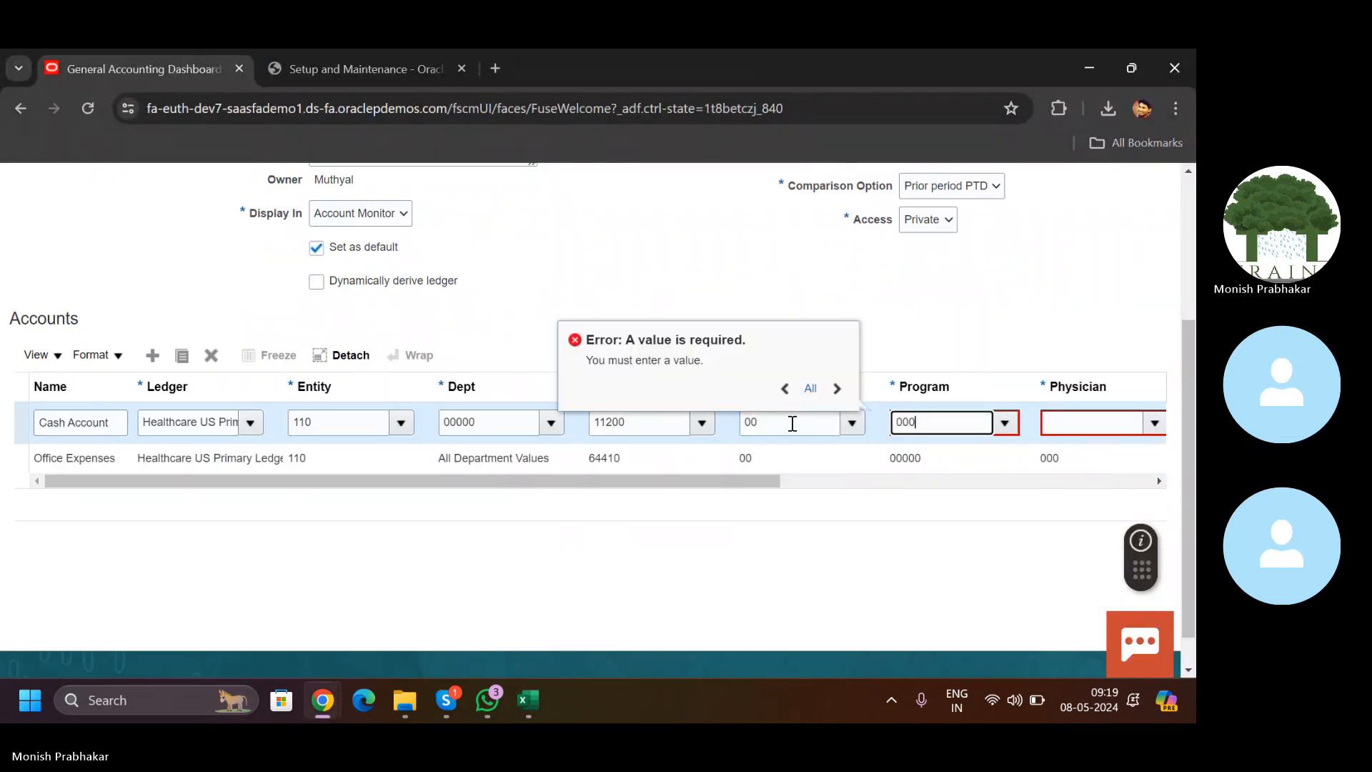
text(00)
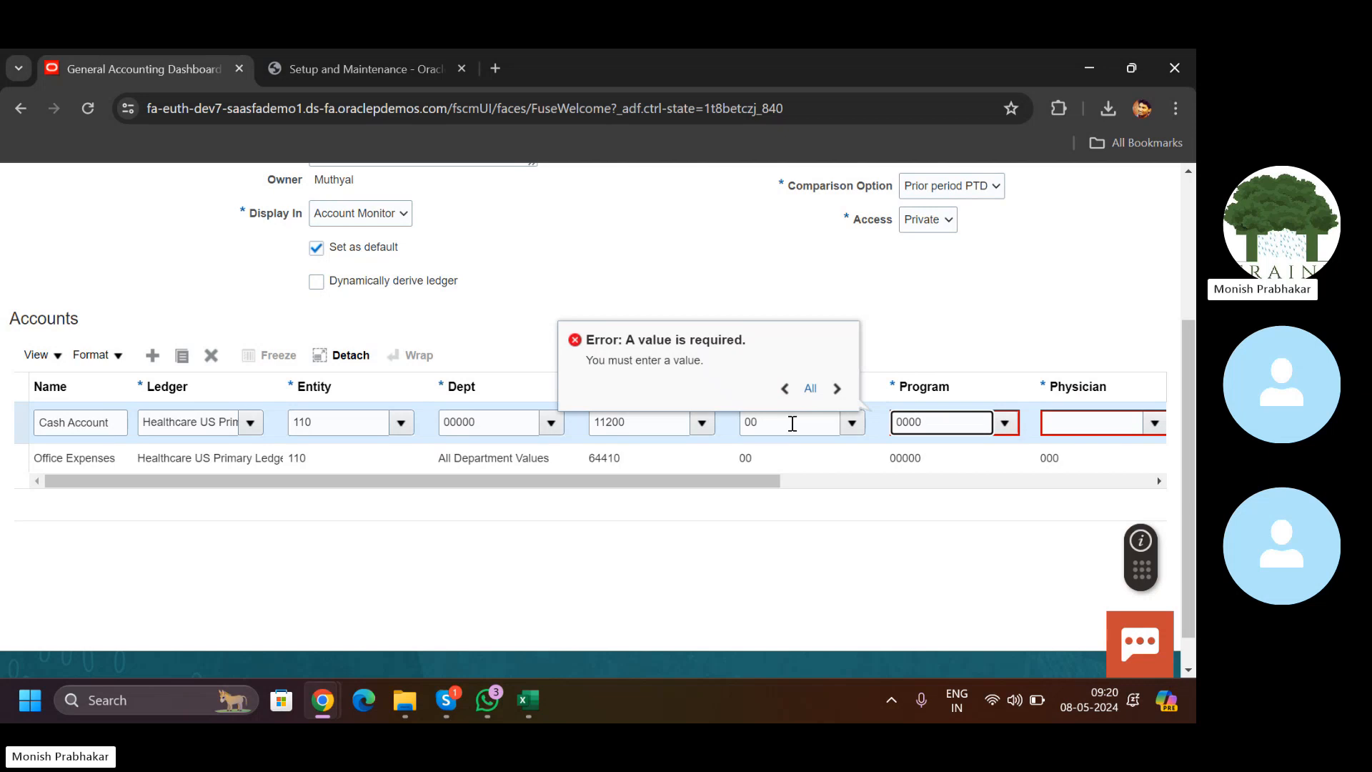
key(Tab)
text(00)
key(Tab)
text(0)
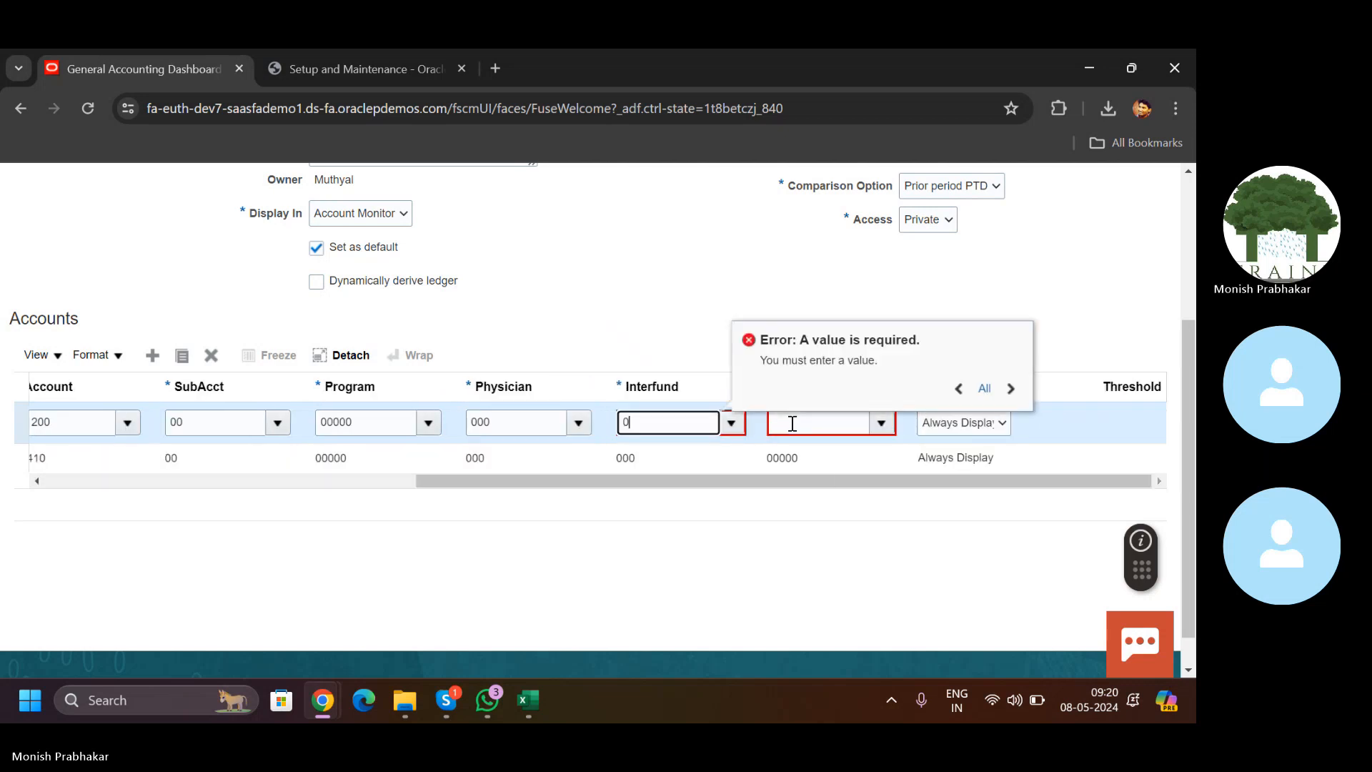
text(00)
key(Tab)
text(000)
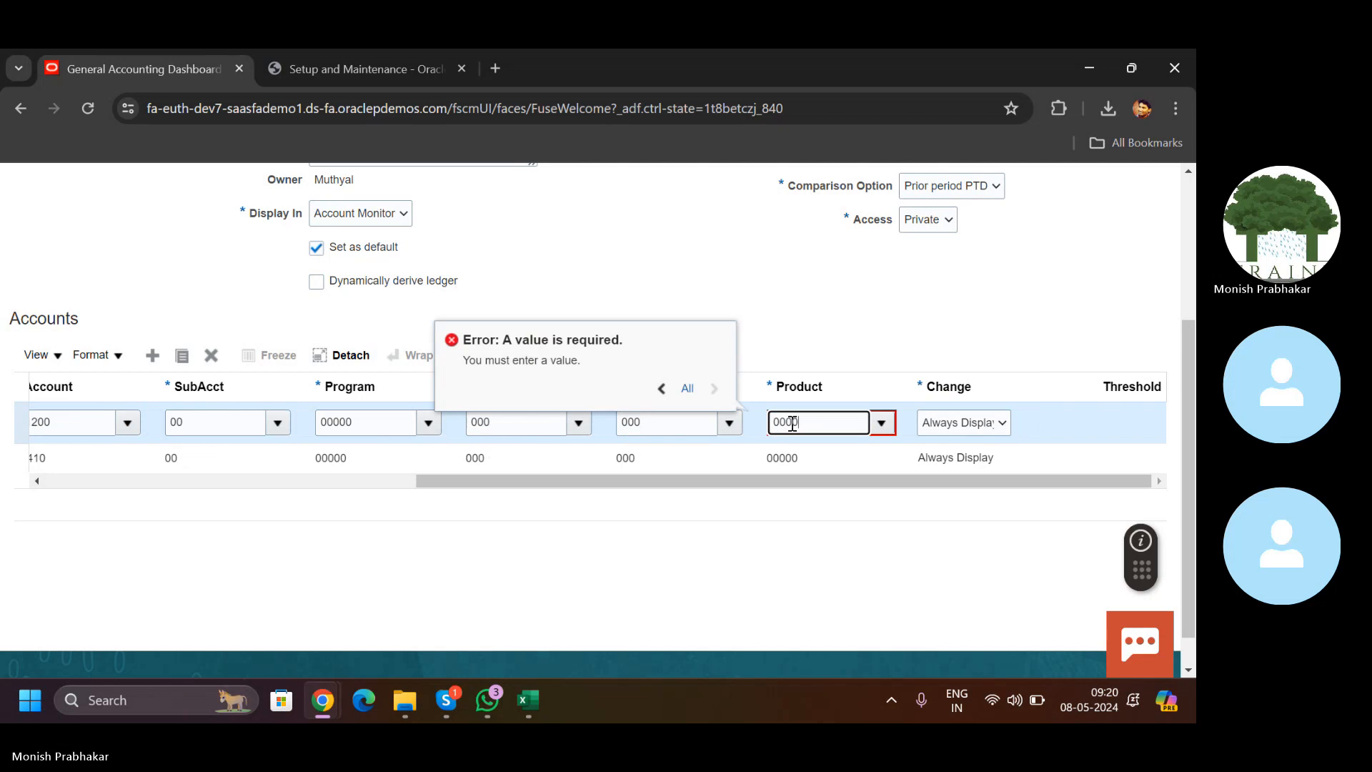
text(00)
key(Tab)
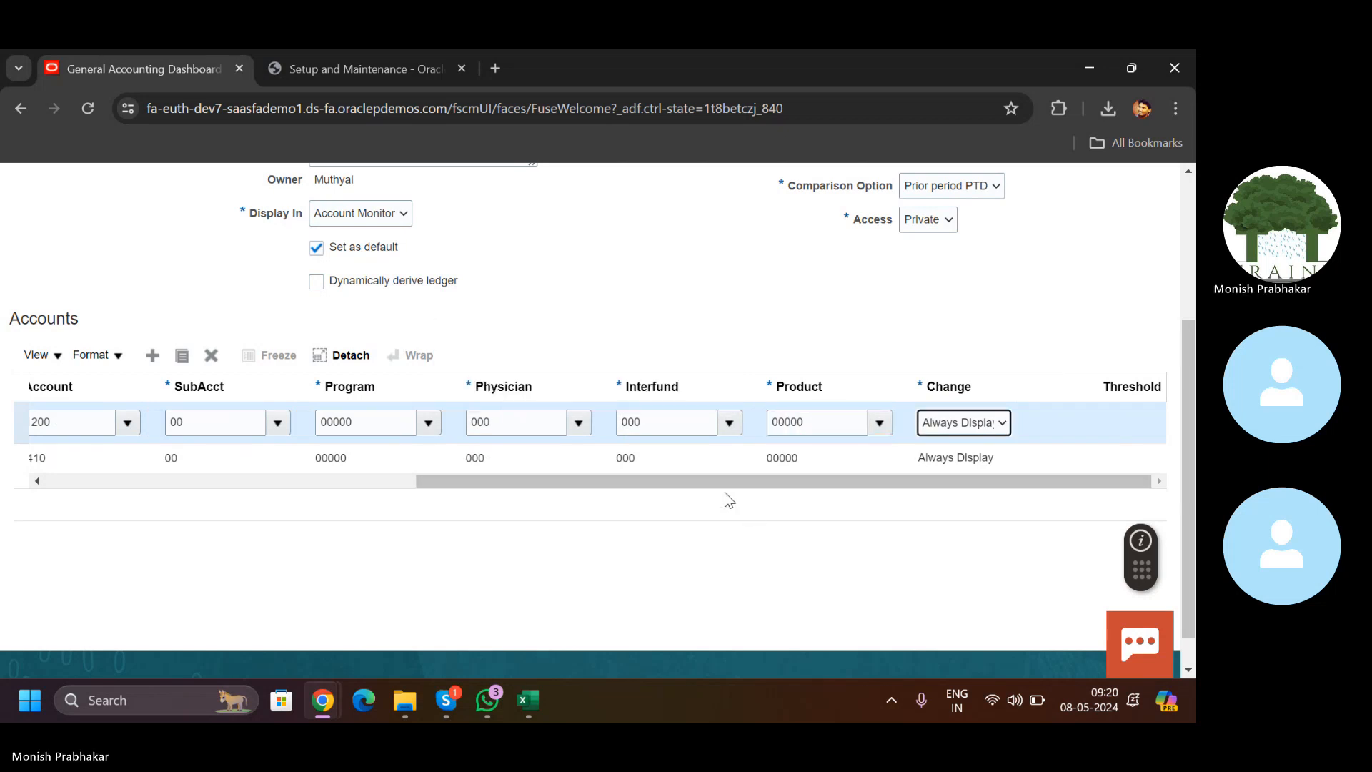
click(332, 491)
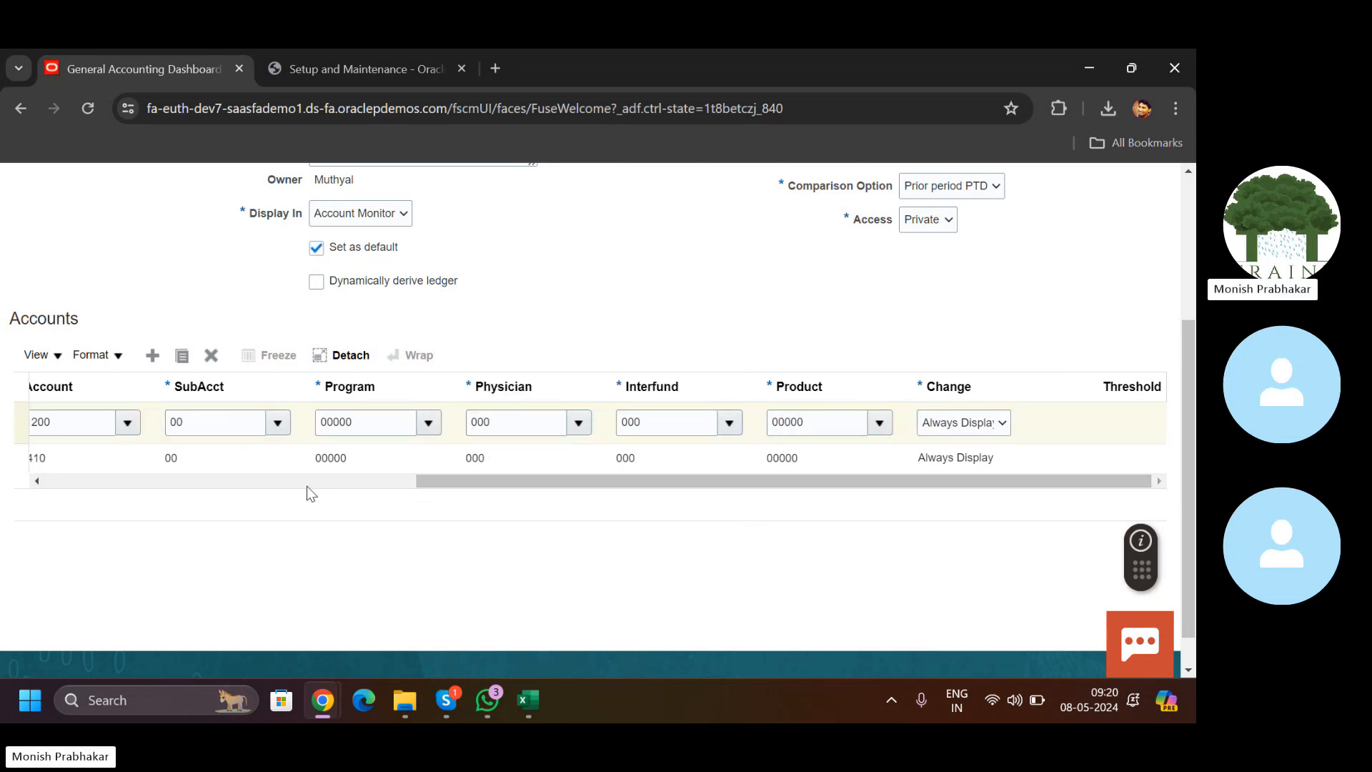
Step: Set the Office Expenses row's department to 00000 and save the account group
click(304, 486)
drag(303, 486, 271, 468)
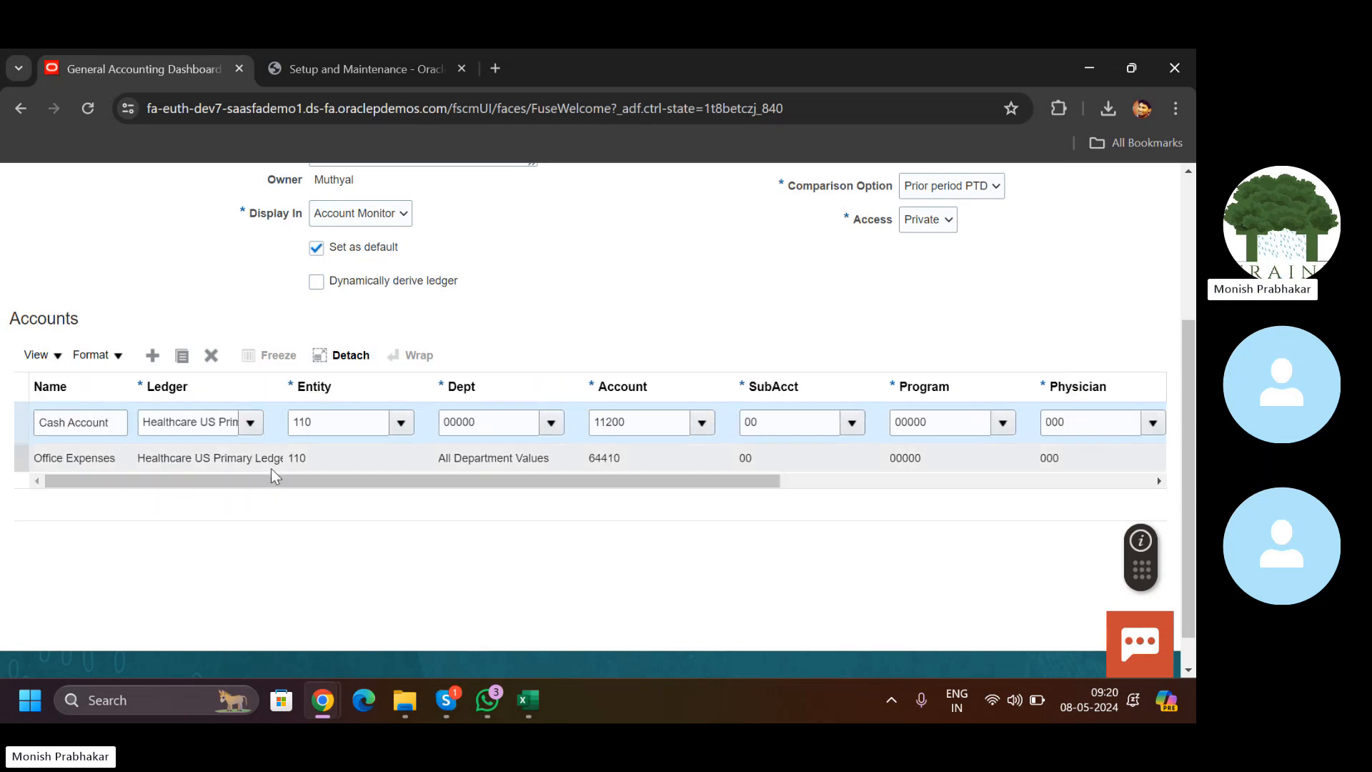
click(504, 460)
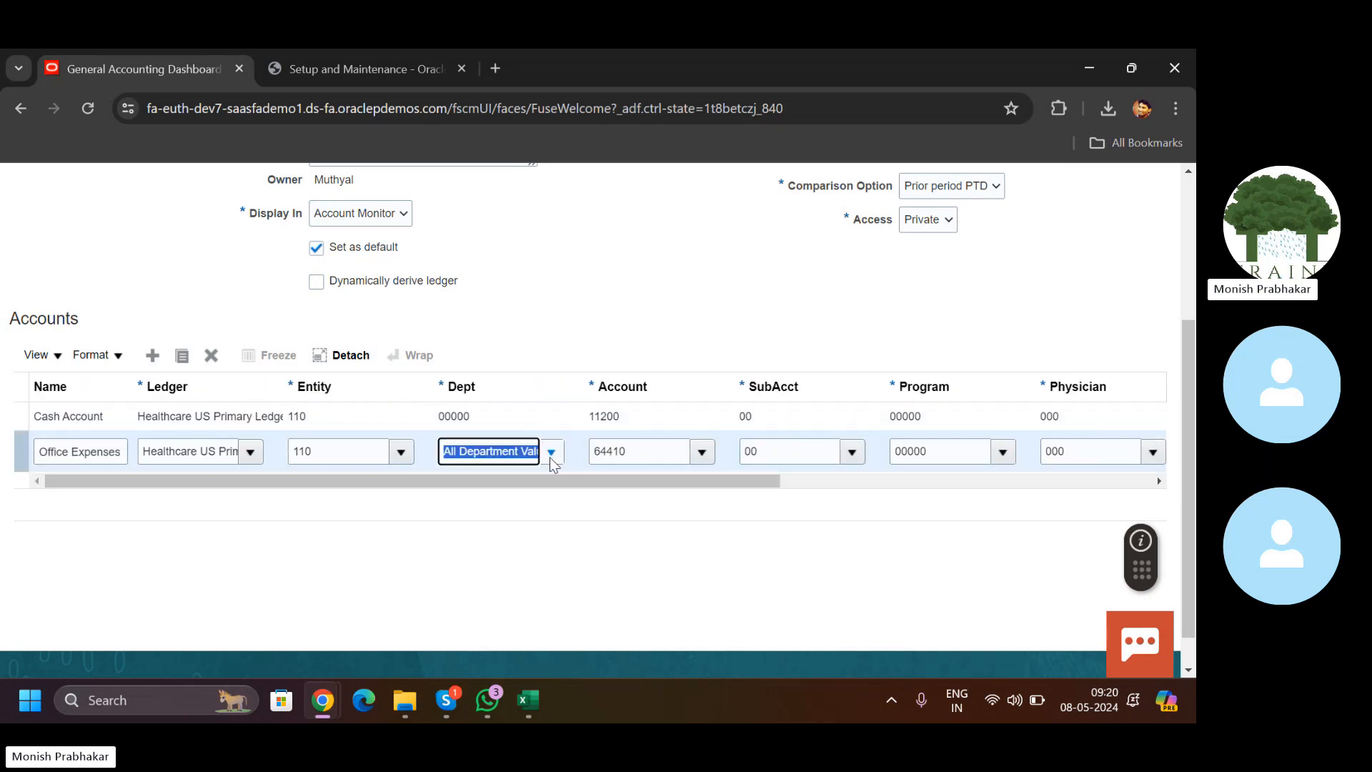
click(551, 458)
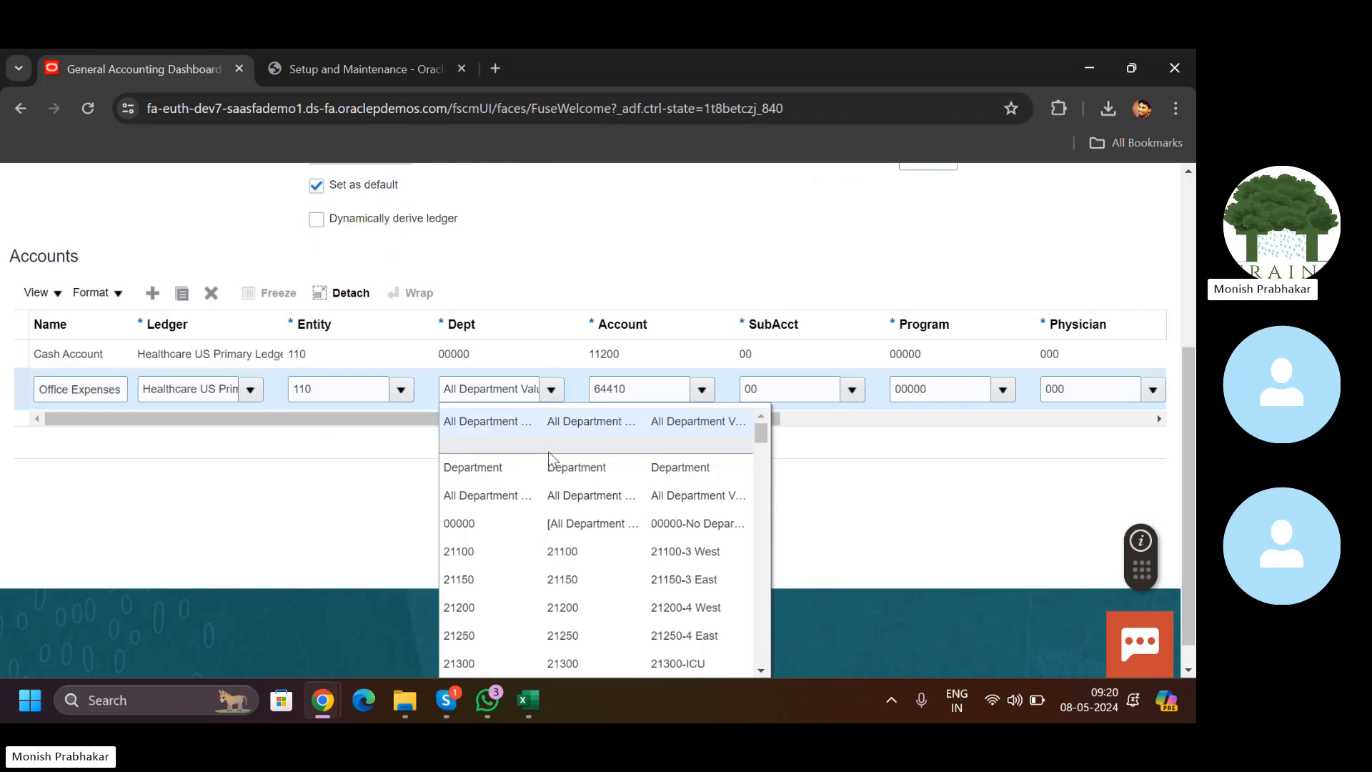
click(459, 527)
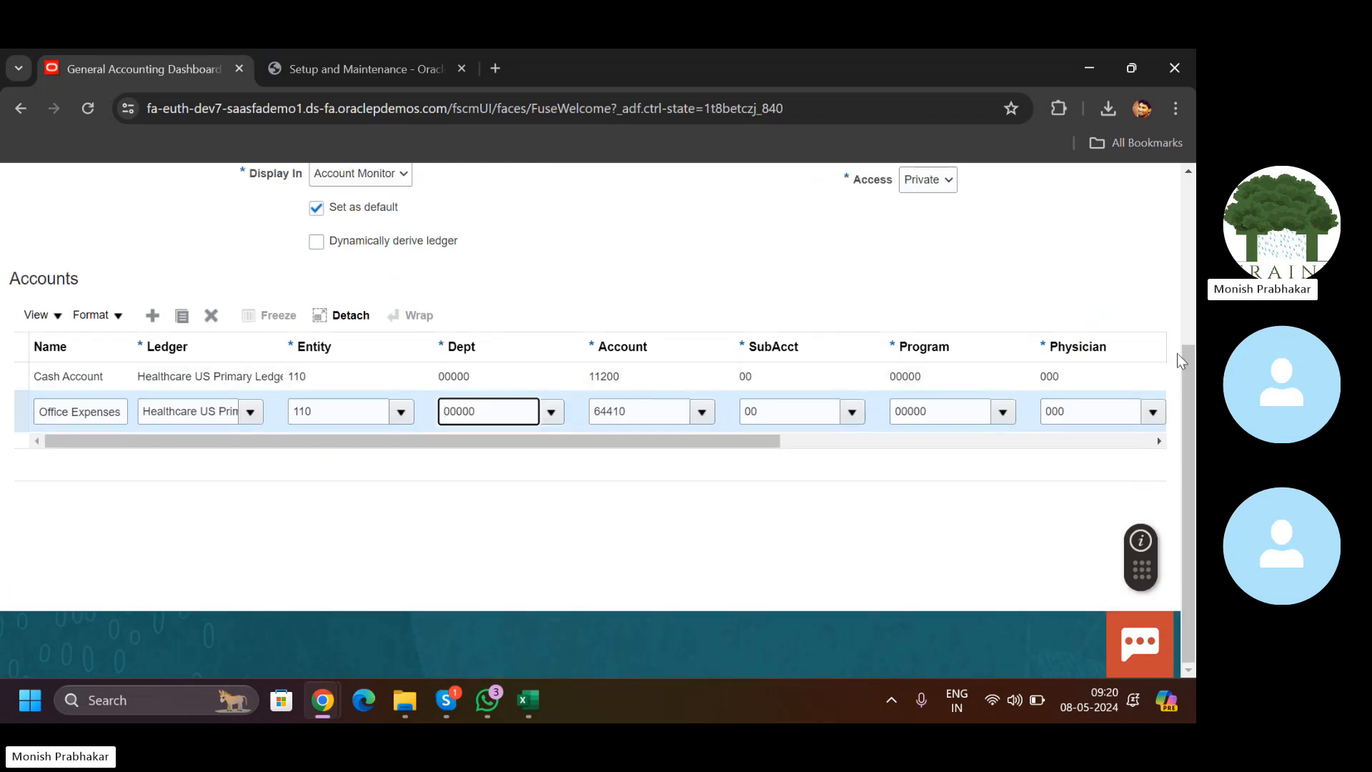
click(1190, 275)
click(1061, 260)
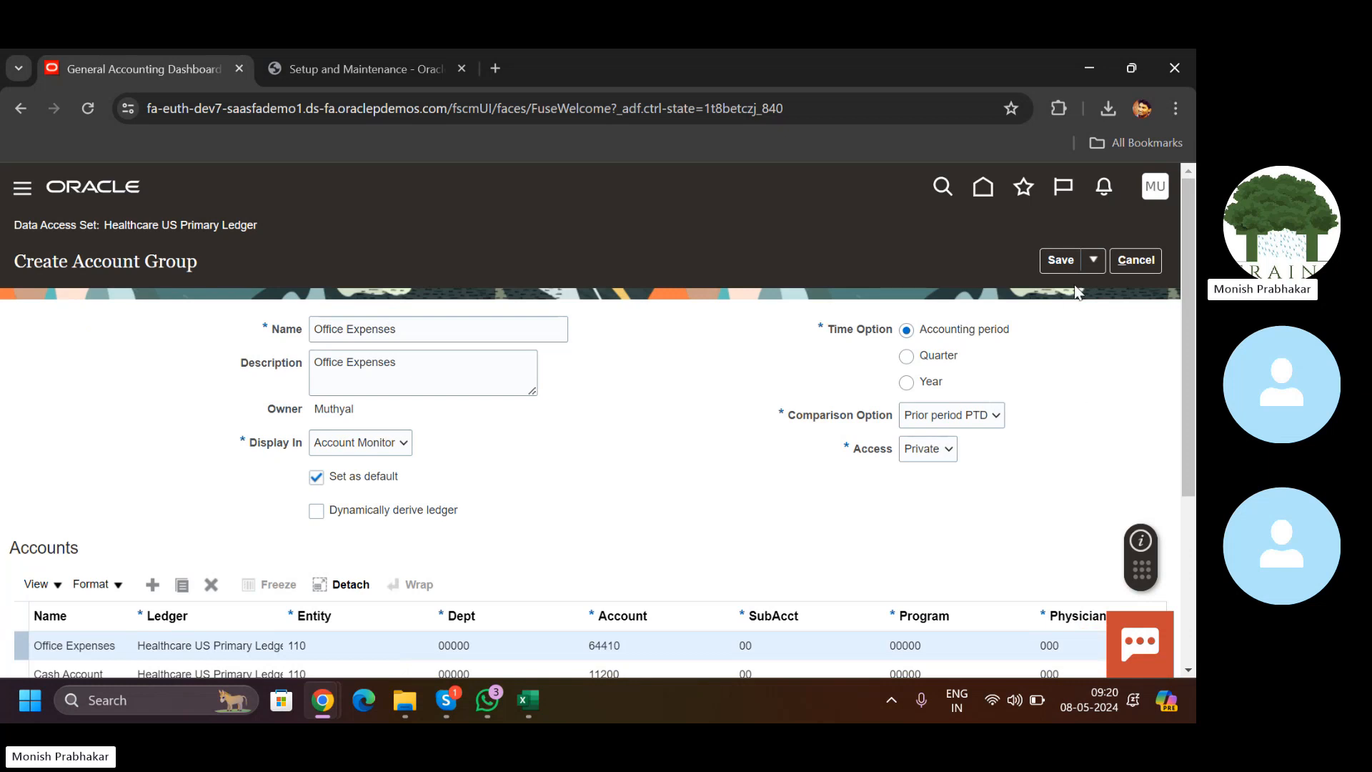
Step: Save and close the Office Expenses group, then view its 12-23 and 11-23 balances in the Account Monitor
click(1094, 260)
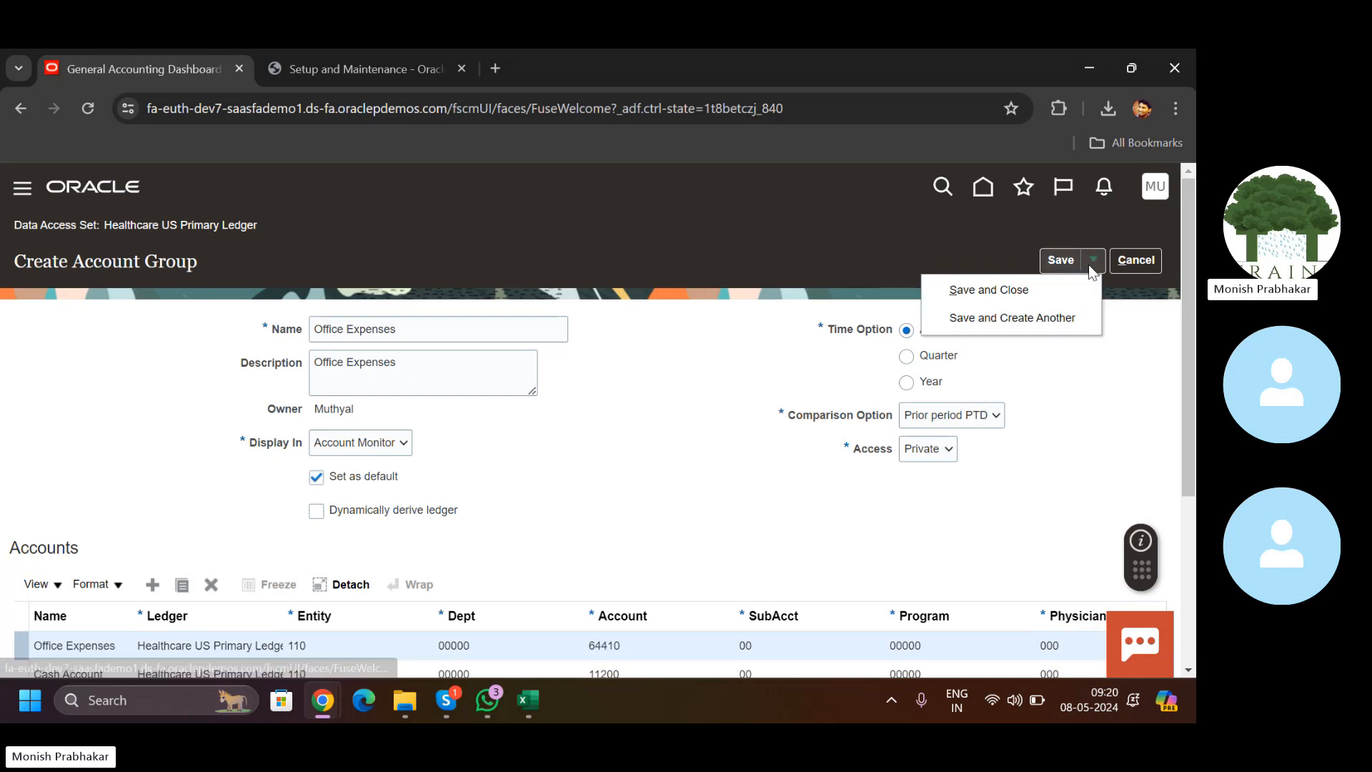
click(989, 291)
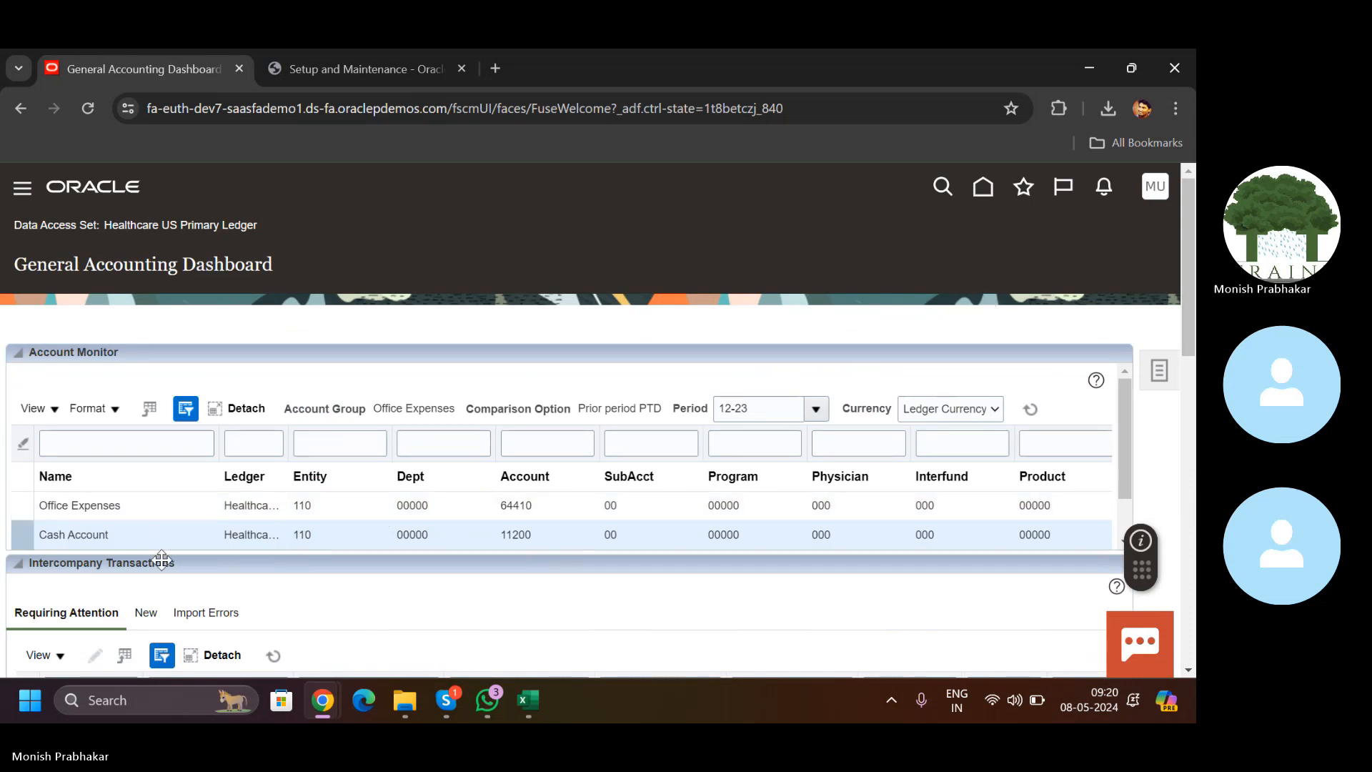
drag(1119, 443, 1127, 503)
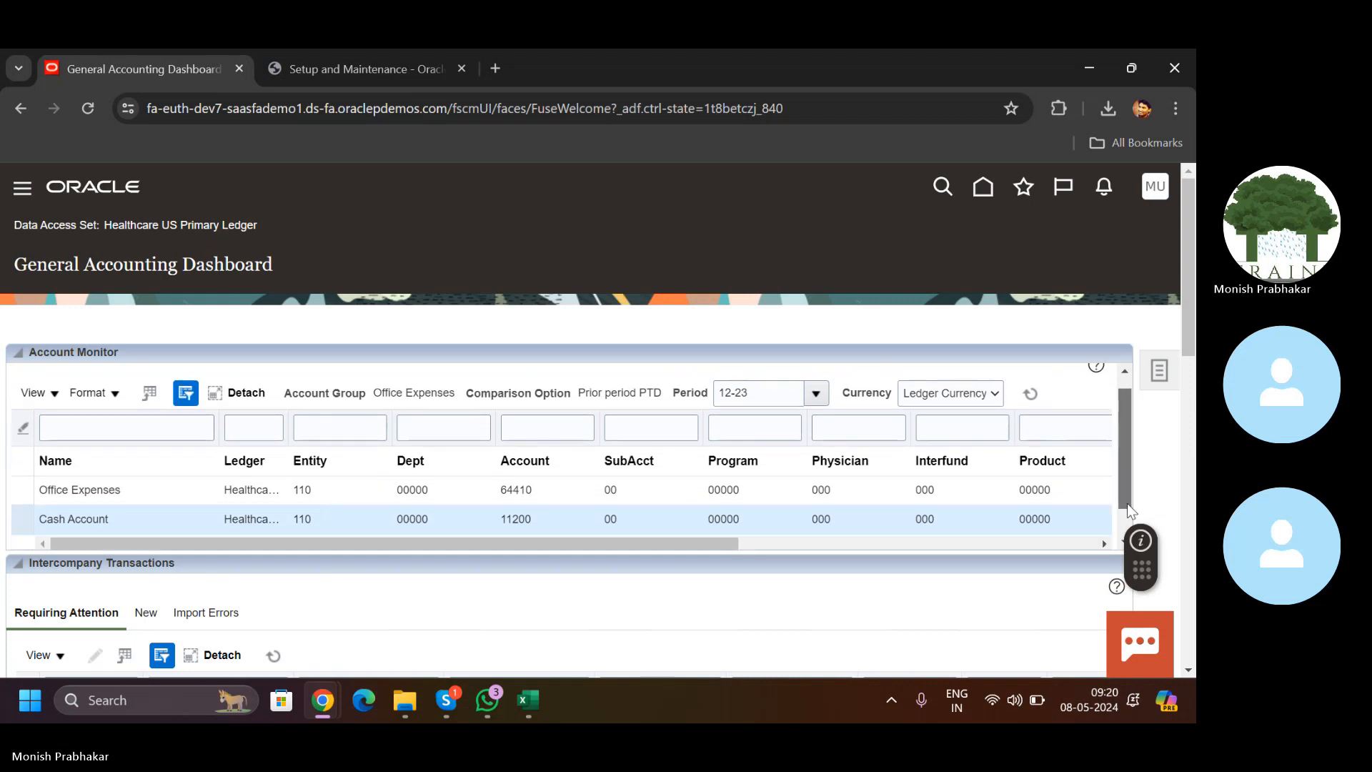
drag(667, 505, 1120, 507)
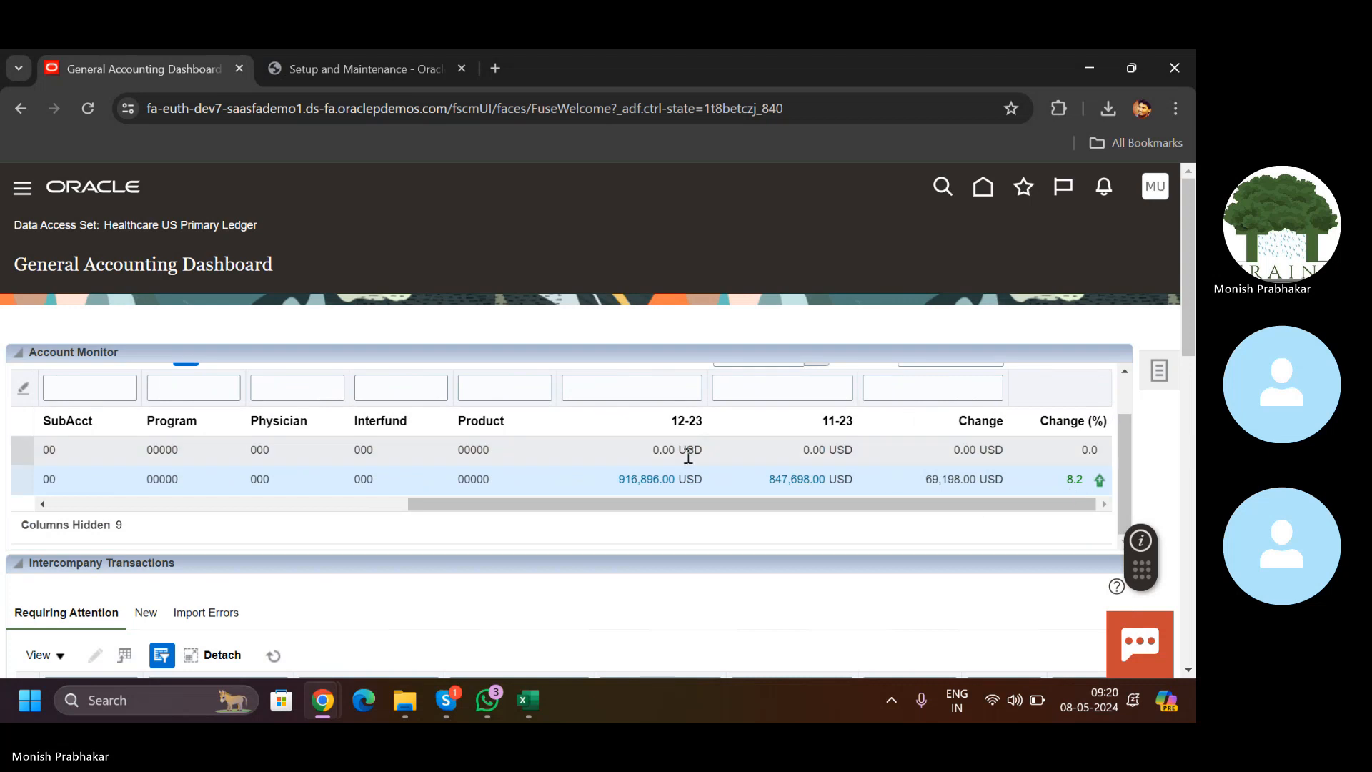
Step: Drill into the cash account's 916,896.00 balance for 12-23
click(643, 478)
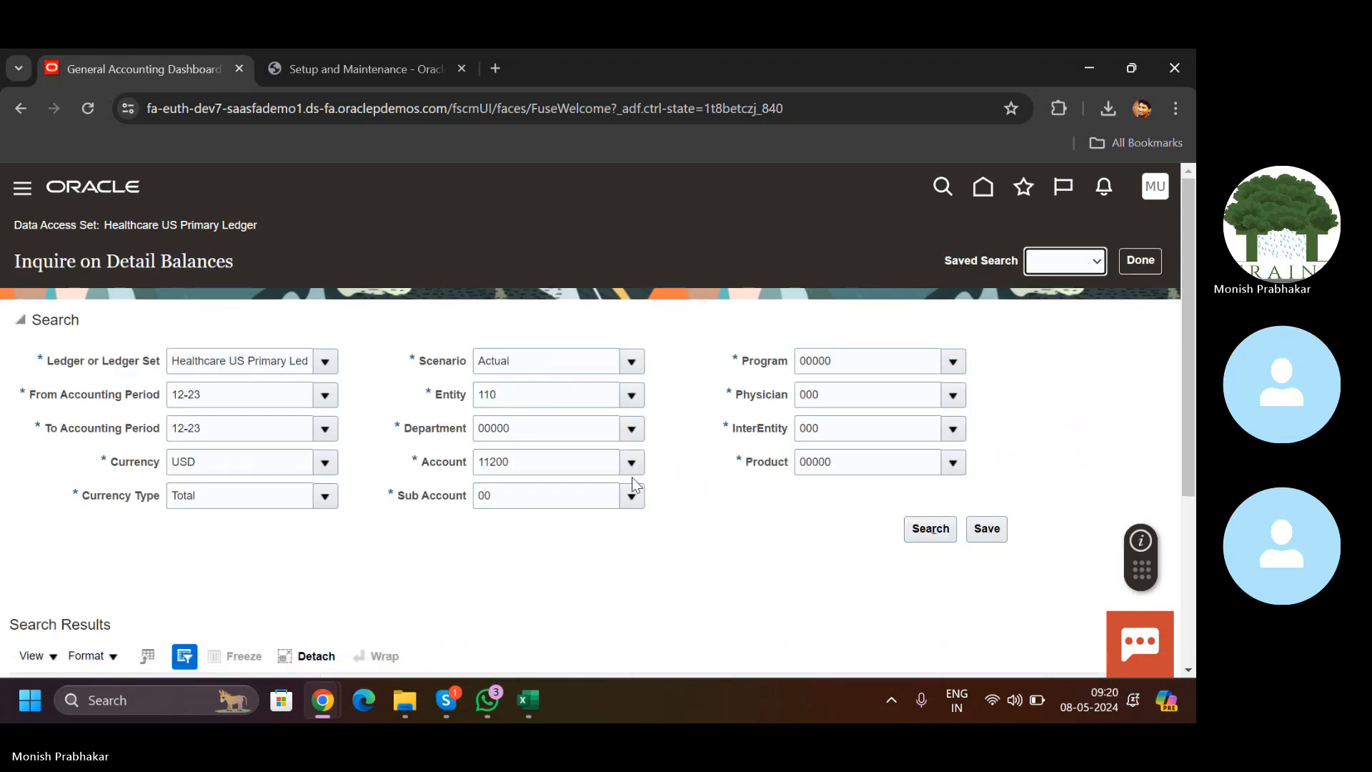
drag(1189, 362, 1196, 533)
drag(874, 522, 325, 544)
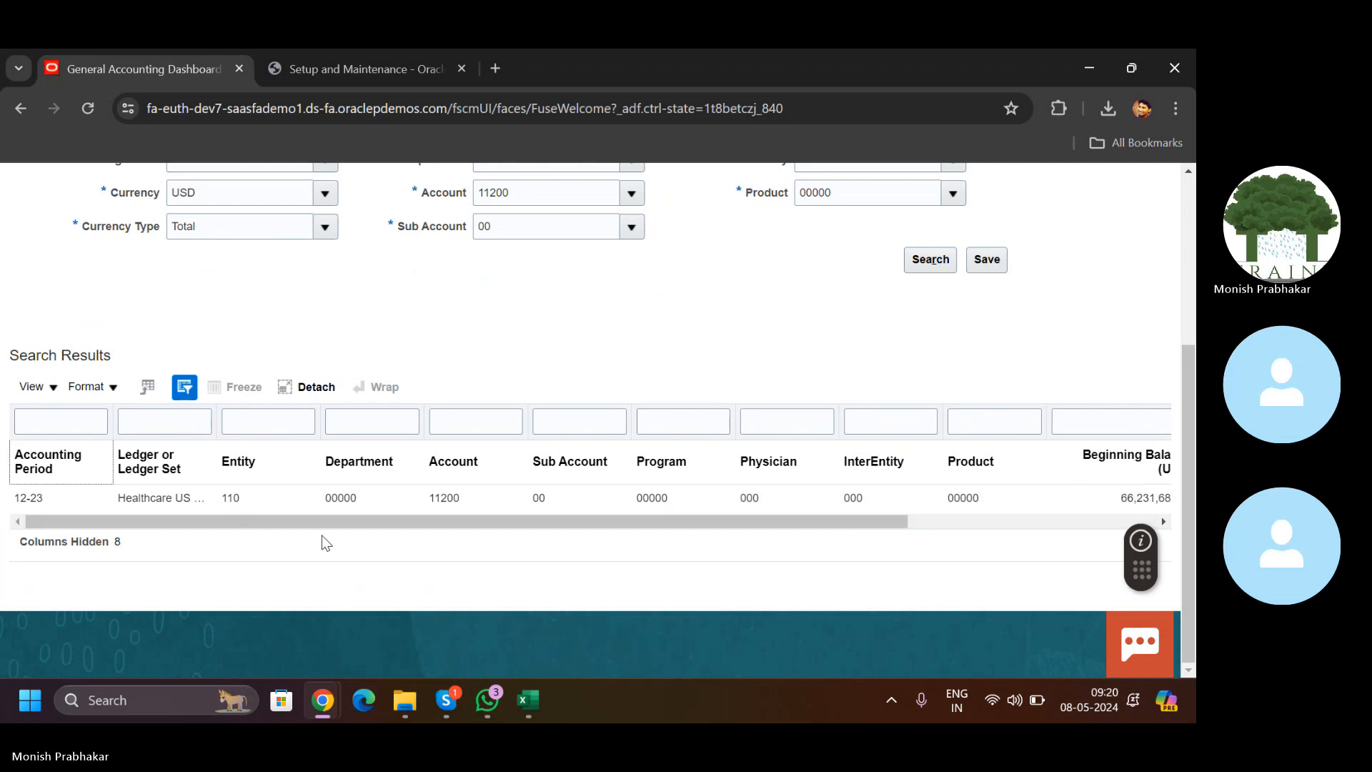
scroll(517, 396, up, 4)
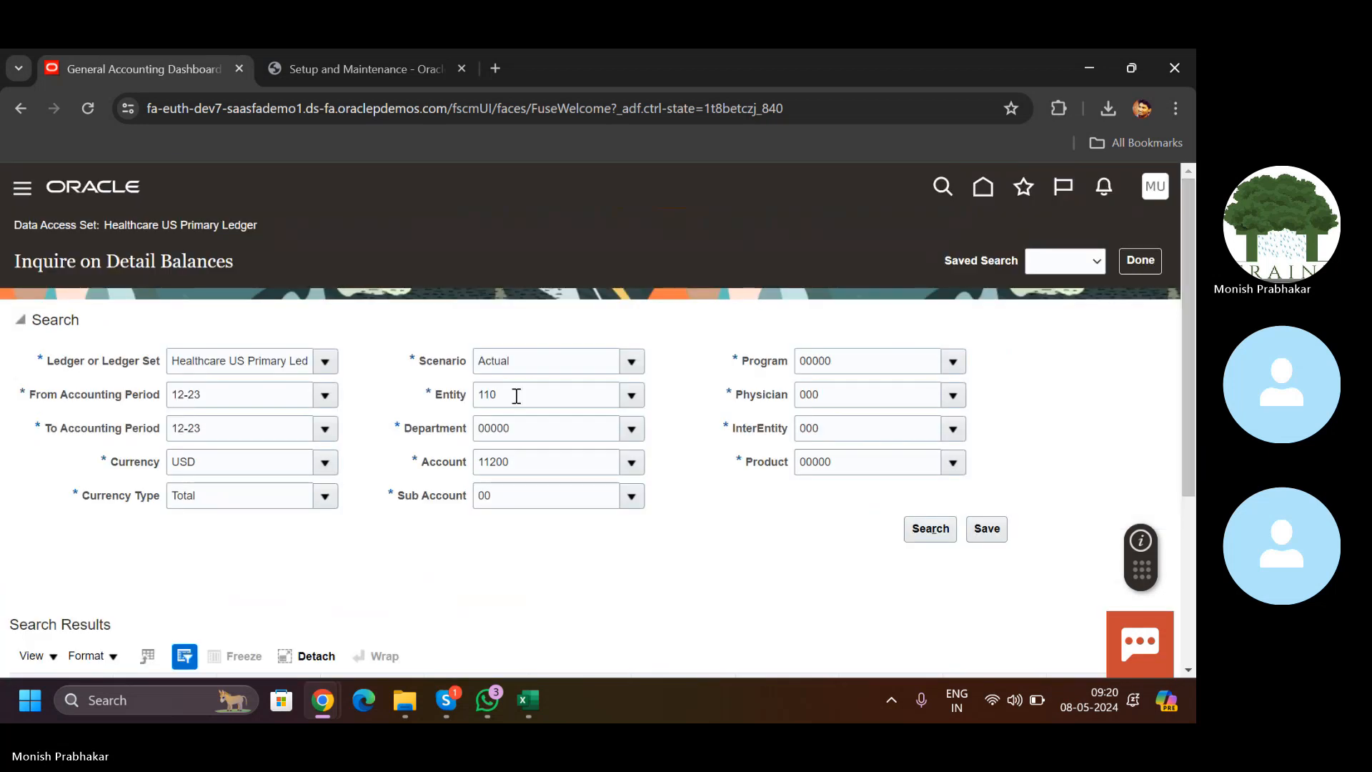
Step: Search detail balances with From and To accounting period both set to 05-24
click(325, 395)
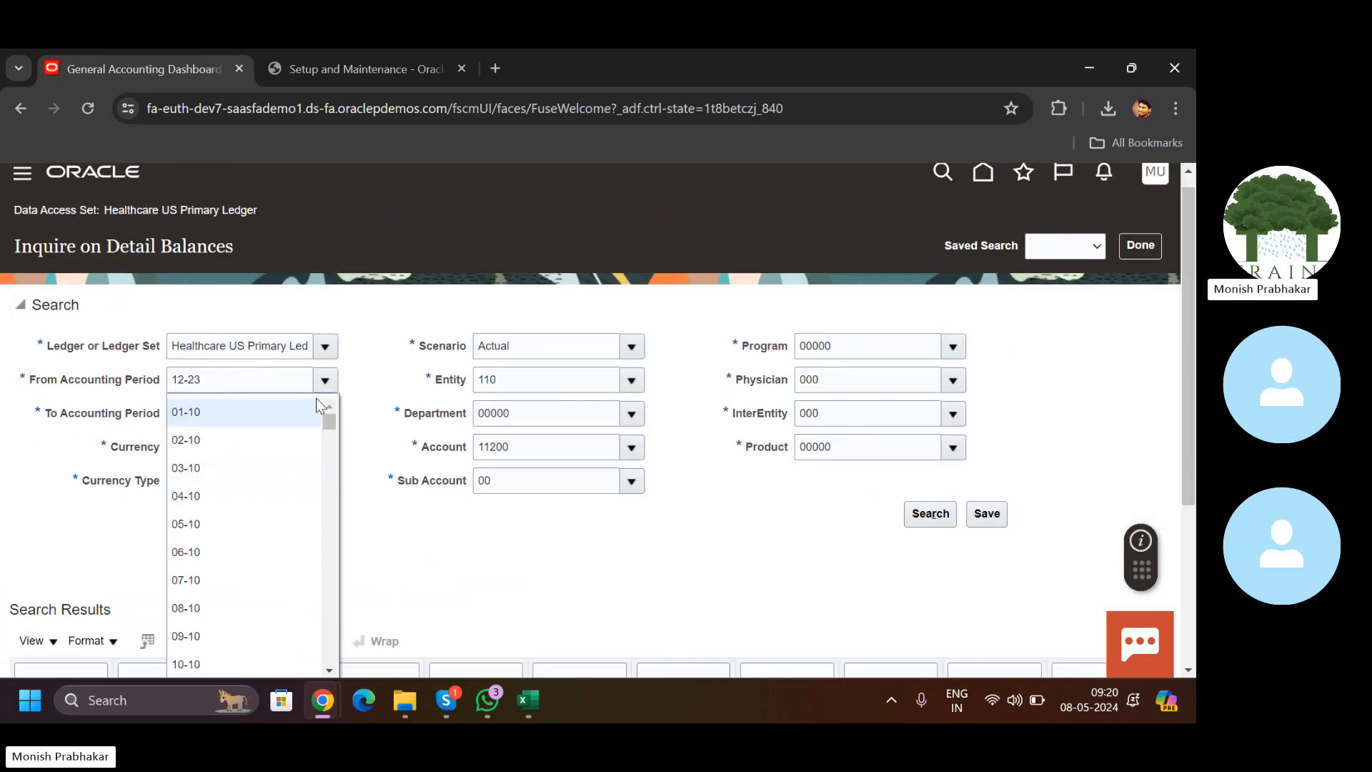
drag(328, 423, 327, 628)
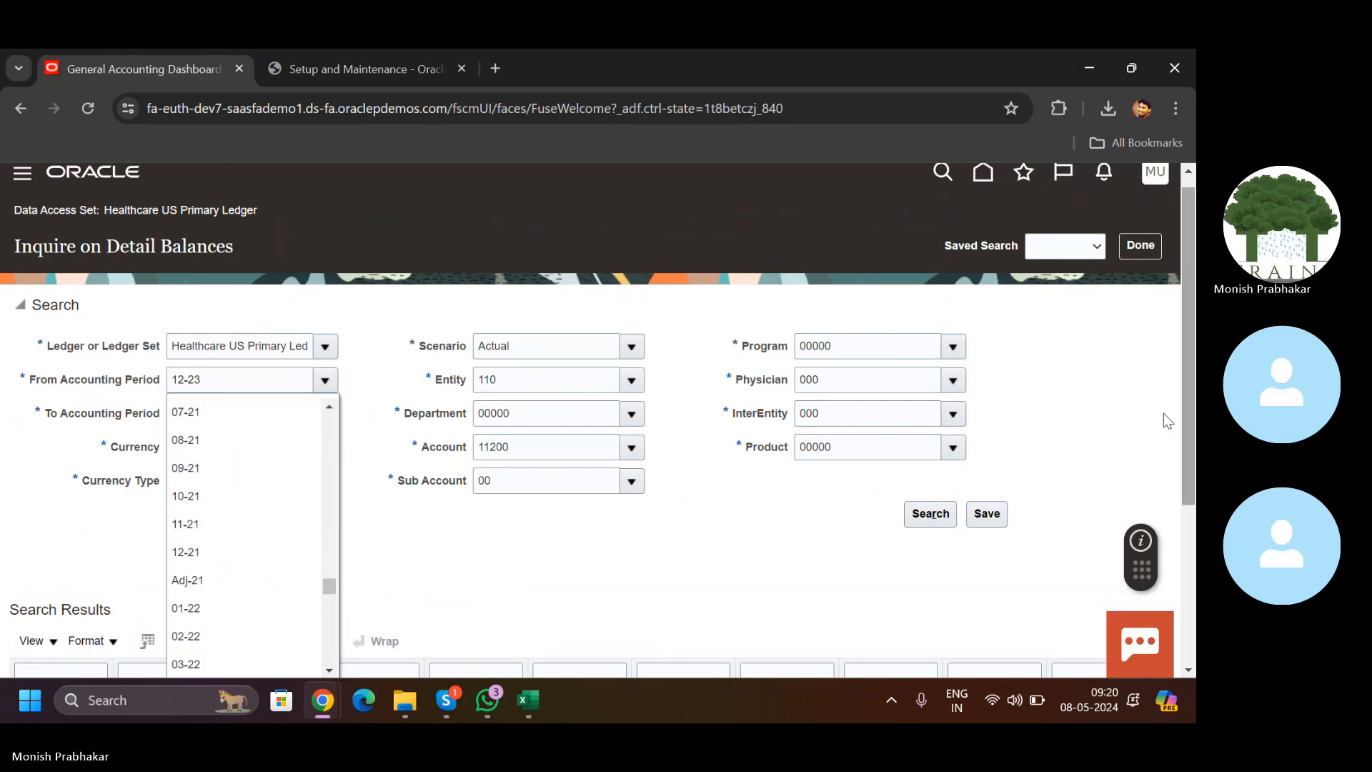
text(05-24)
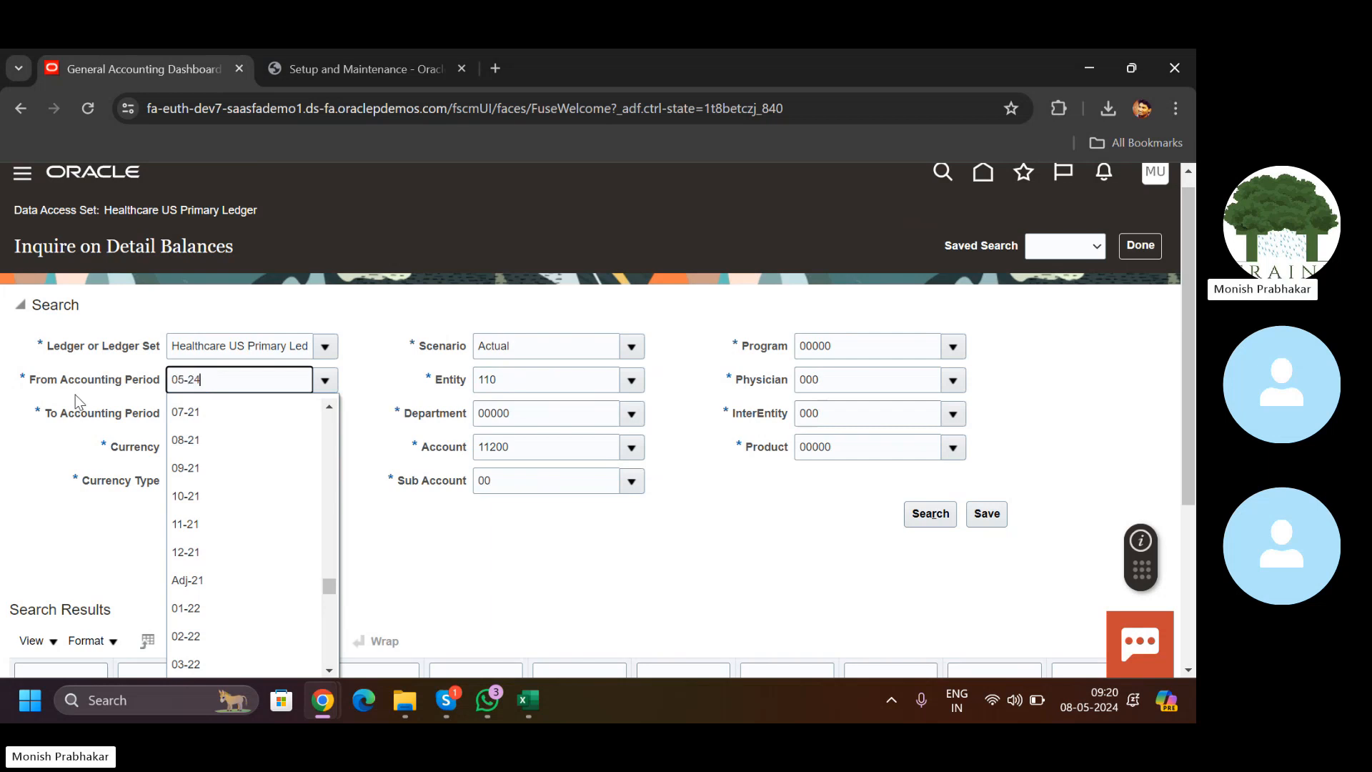
key(Tab)
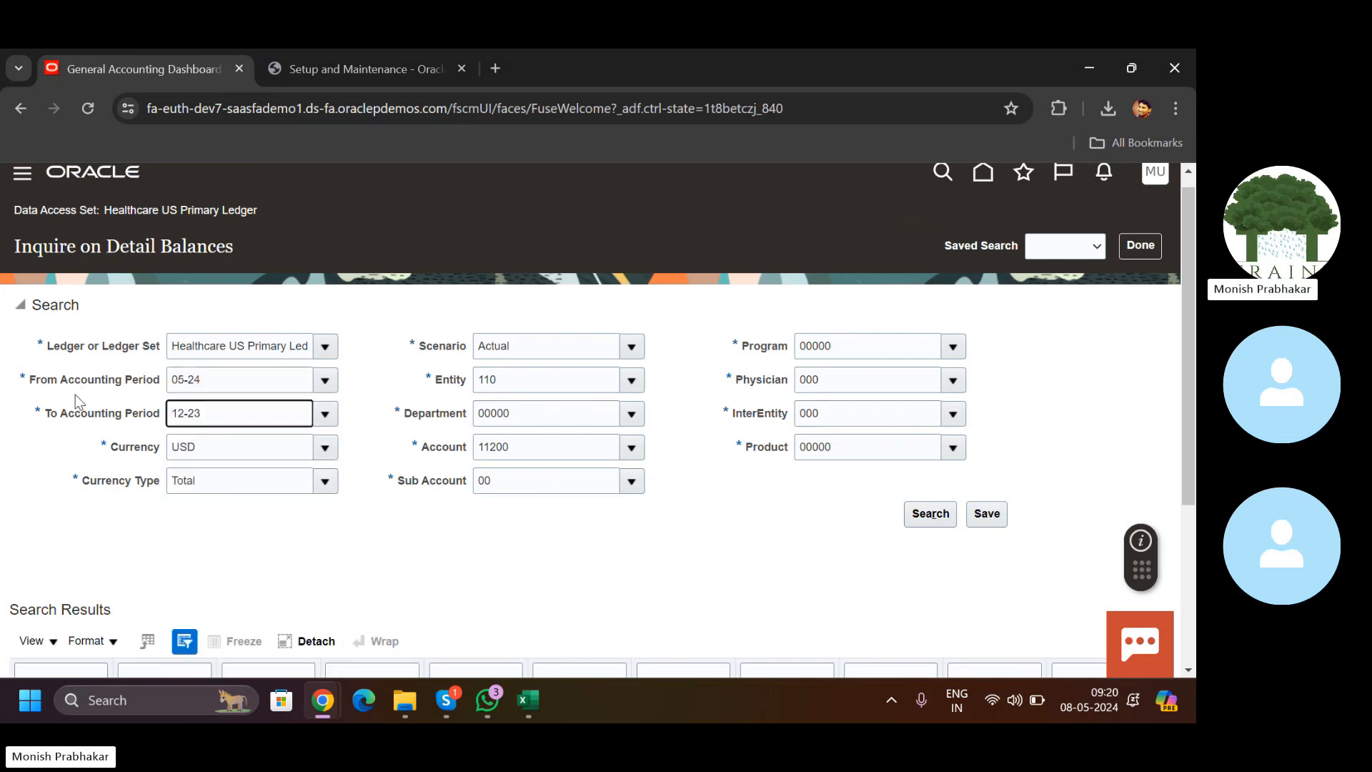
key(ctrl+a)
key(BackSpace)
text(05-24)
key(Tab)
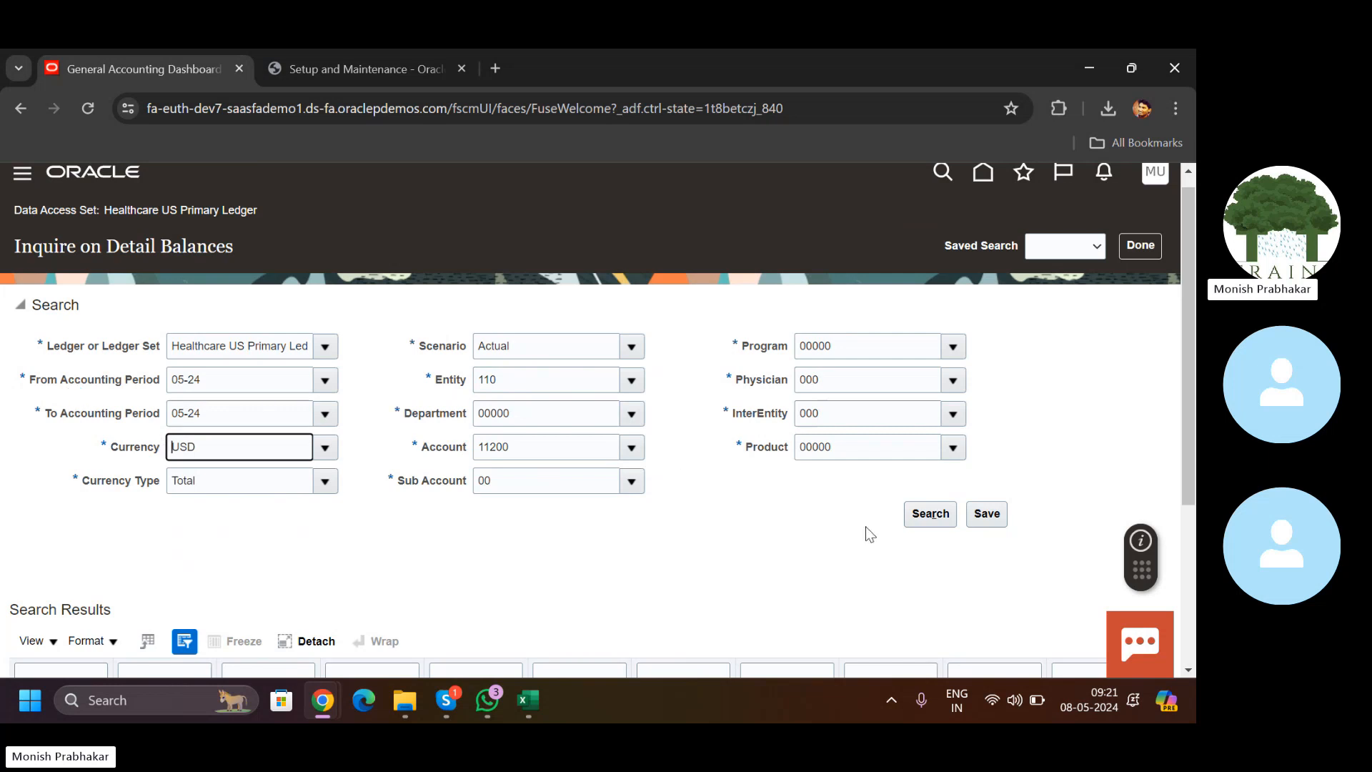
click(930, 513)
Step: Open the journal lines behind the -150.00 period activity
scroll(867, 579, down, 3)
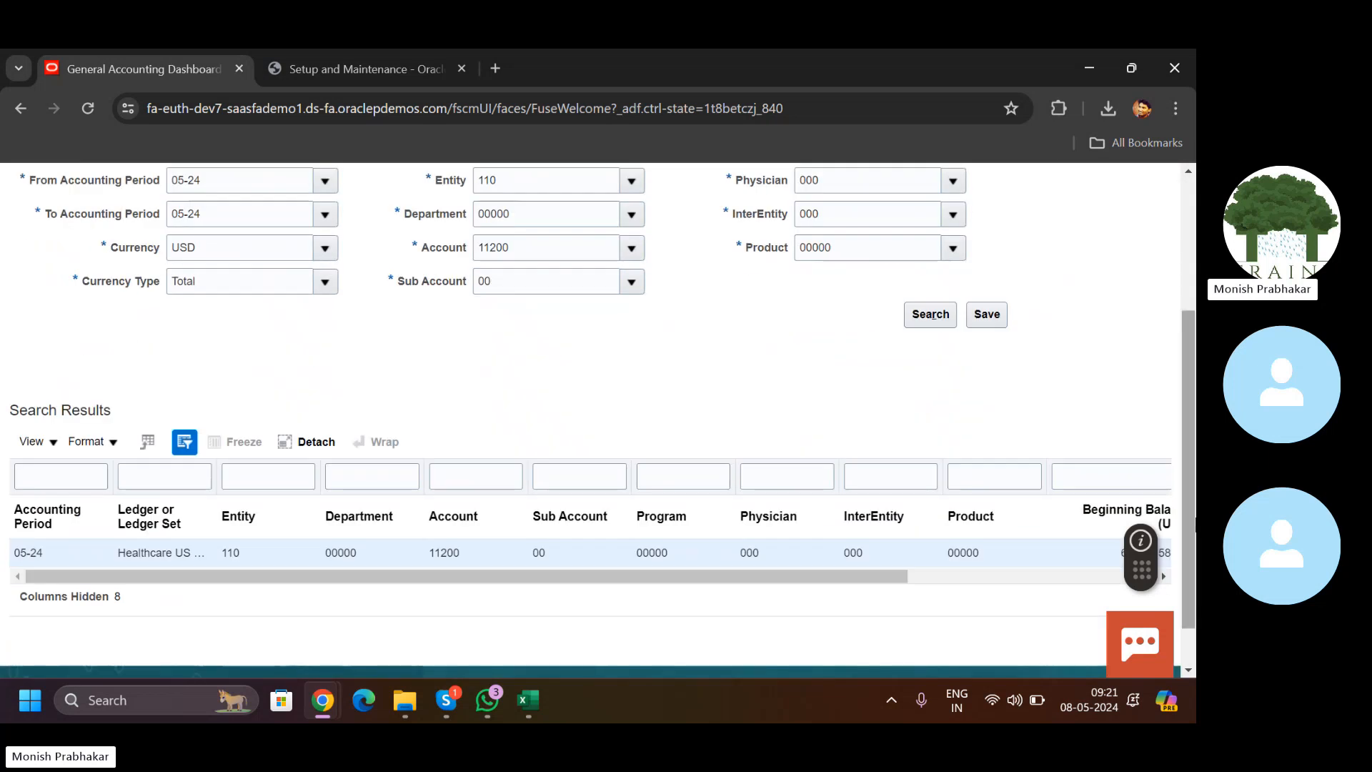
drag(699, 581, 958, 580)
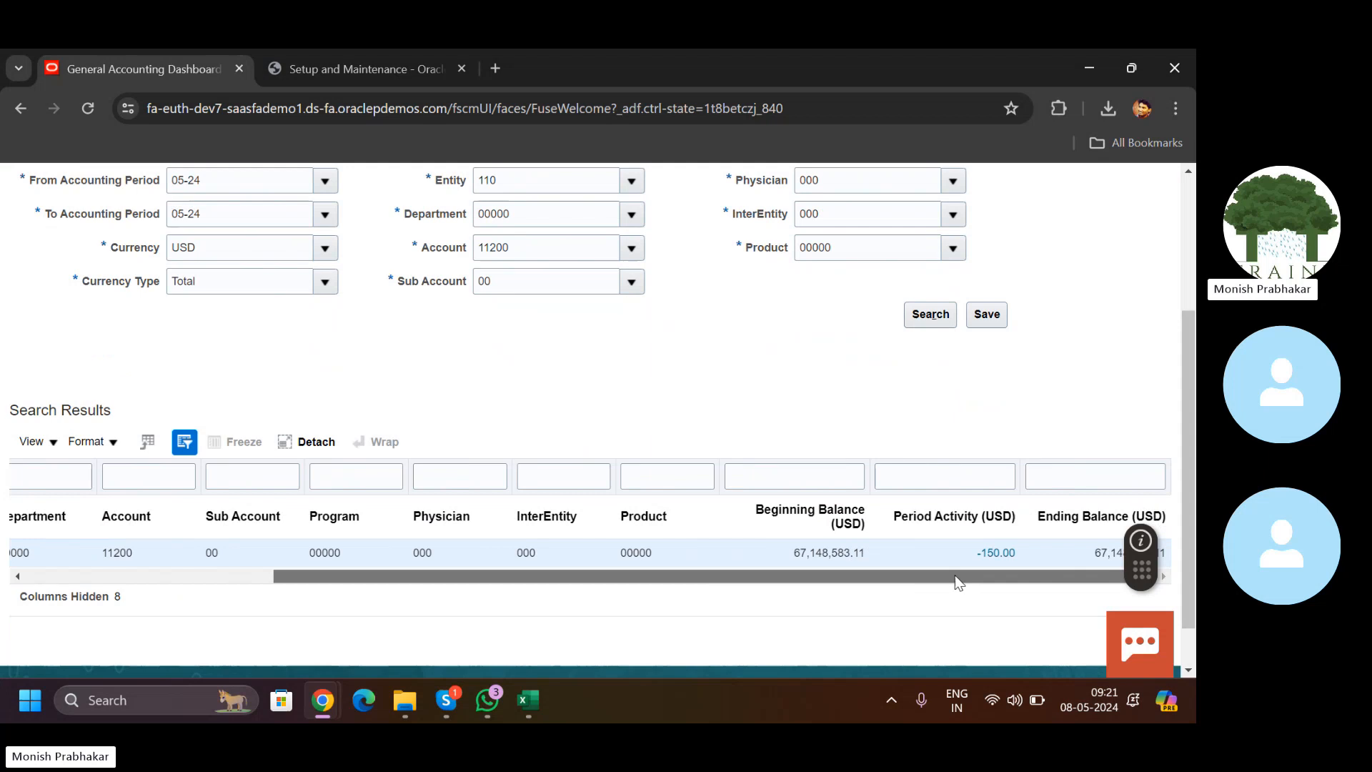
click(991, 555)
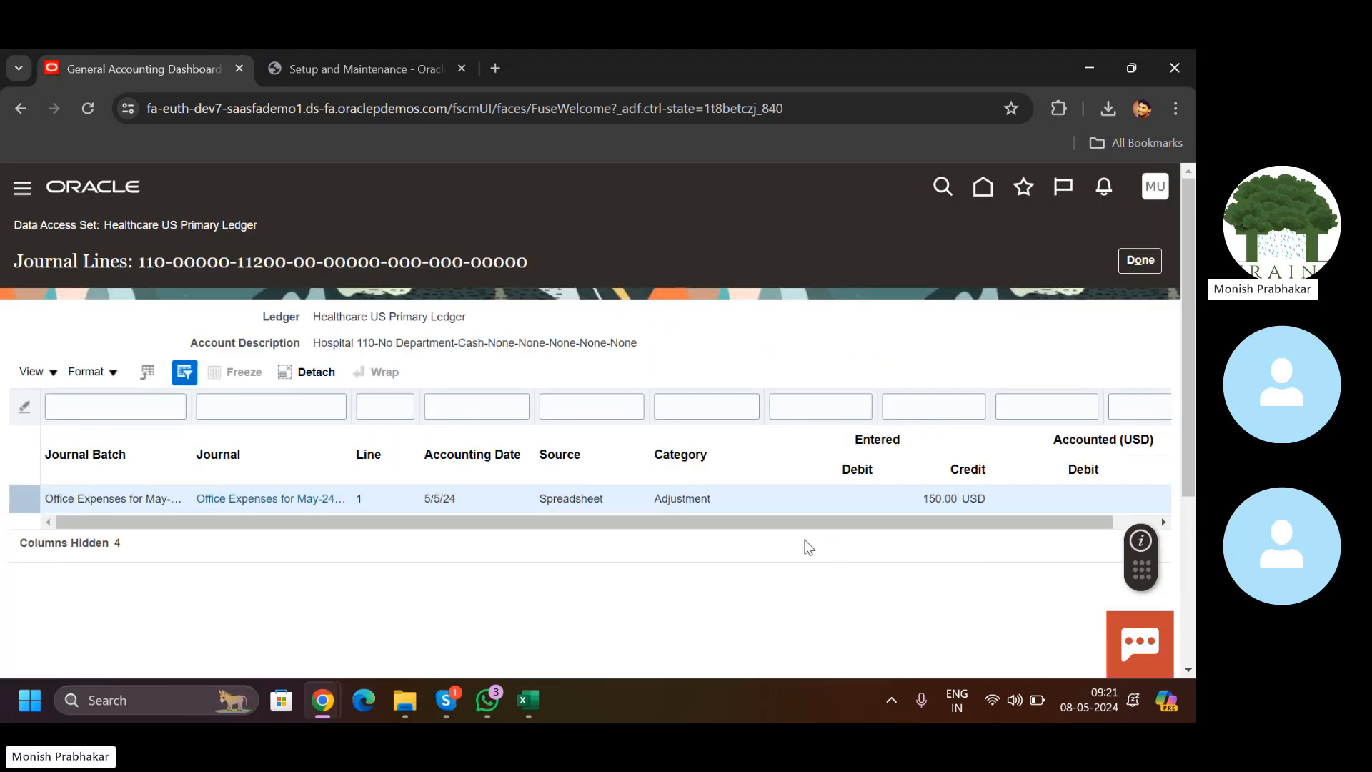
Step: Review the Journal Lines columns for the 150.00 USD credit, then close them with Done
drag(755, 523, 586, 541)
click(1141, 261)
Step: Briefly bring up WhatsApp and minimize it, returning to the Office Expenses Account Monitor
mouse_move(486, 699)
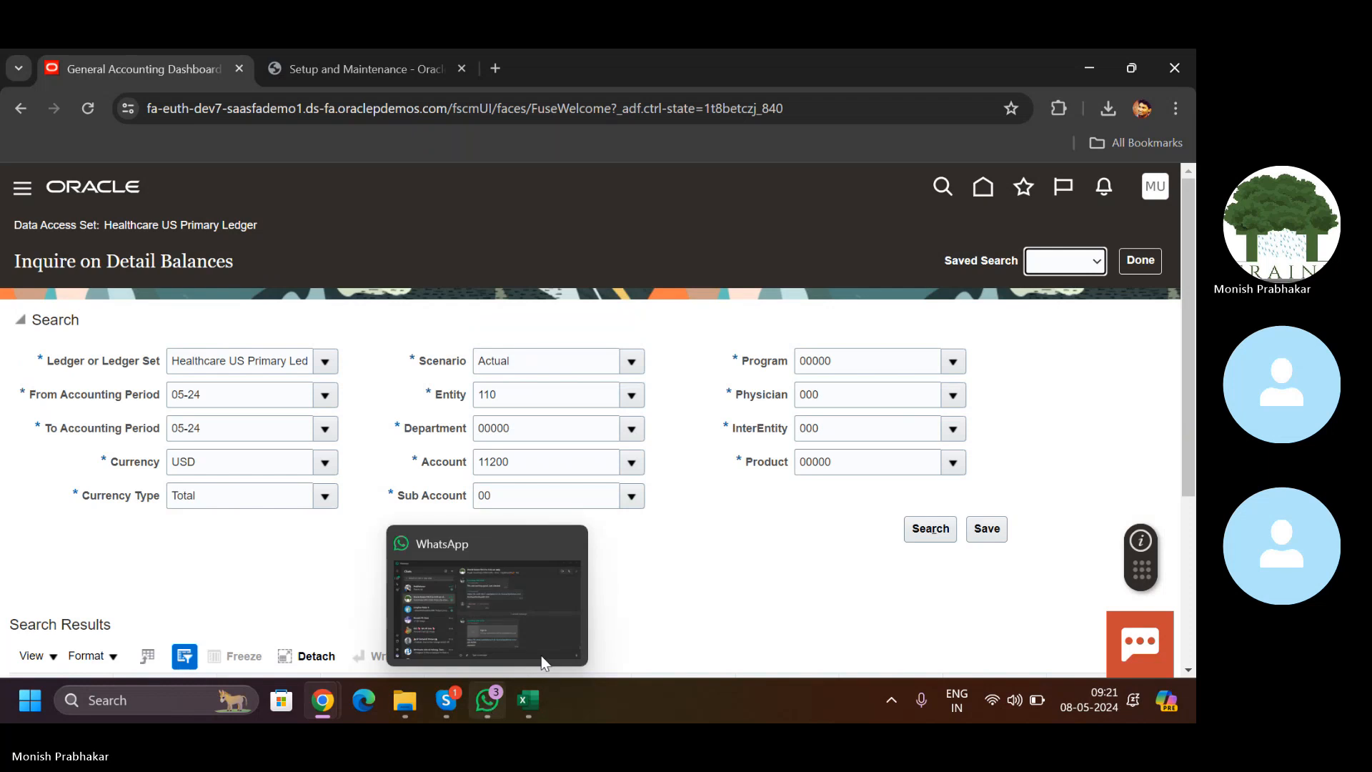
click(502, 712)
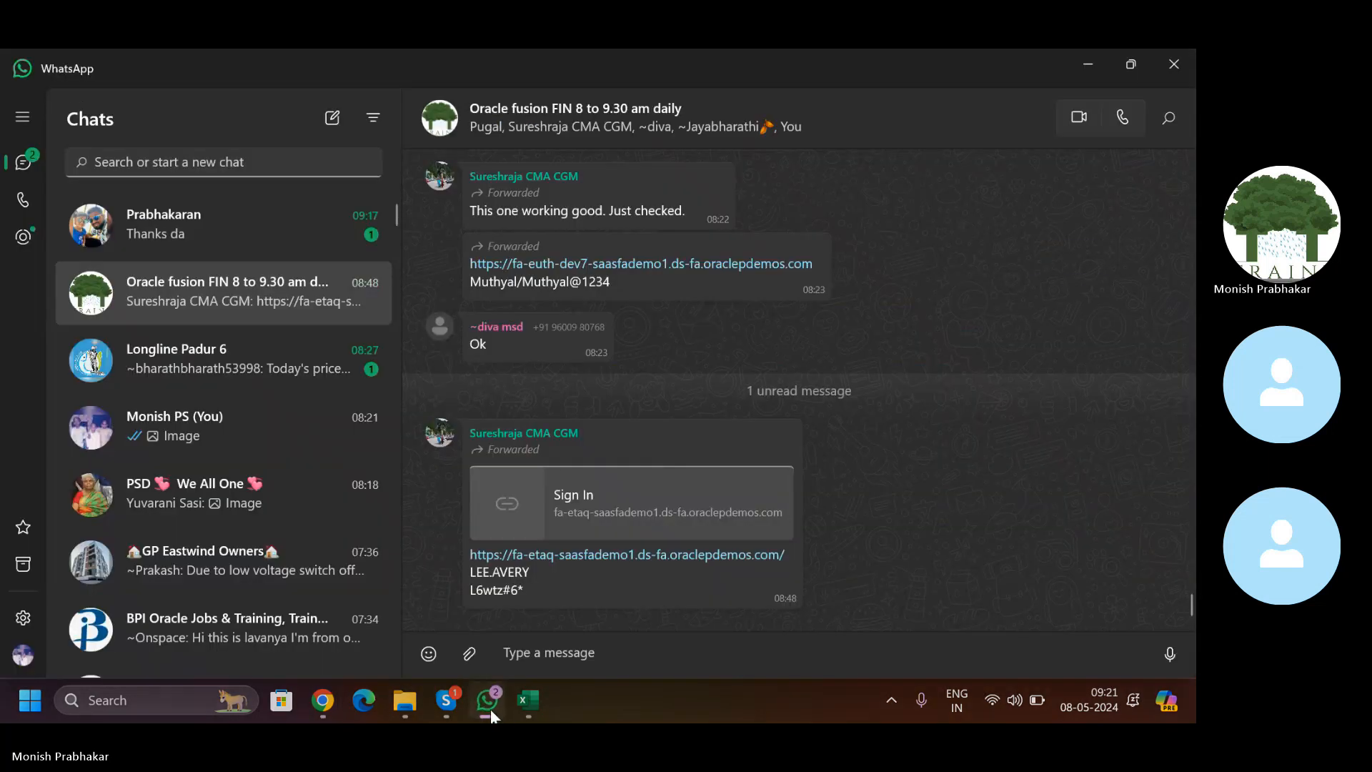
click(491, 709)
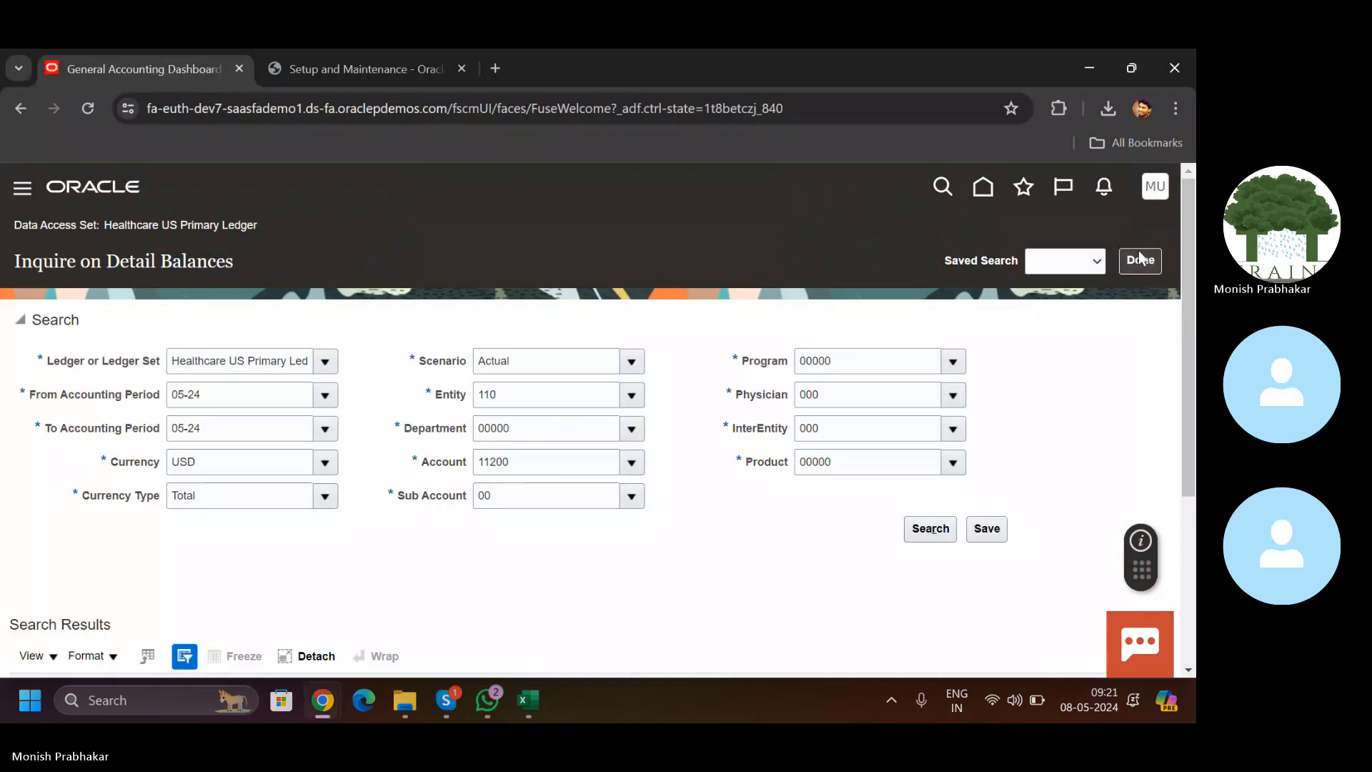
drag(1190, 300, 1194, 333)
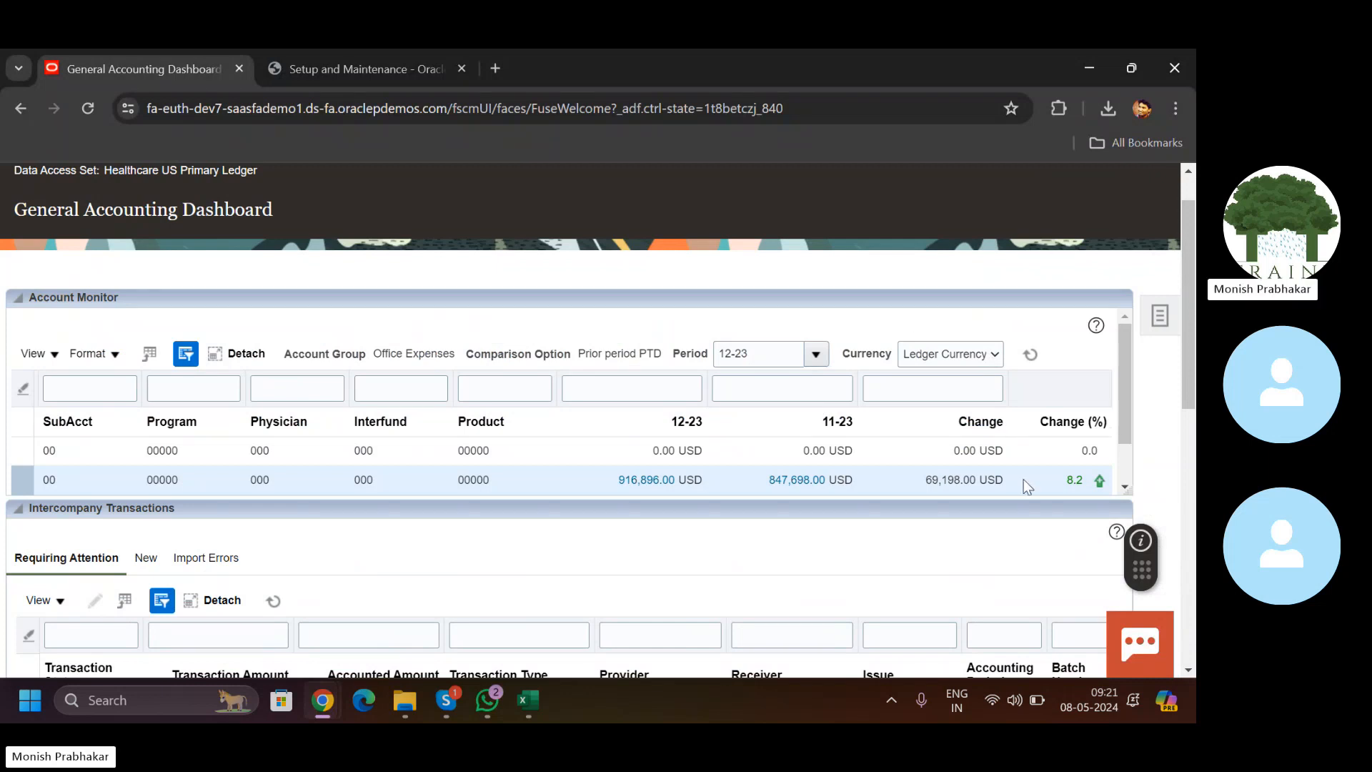
Step: Highlight the 8.2% change value, then end the Skype daily session call
double_click(1066, 485)
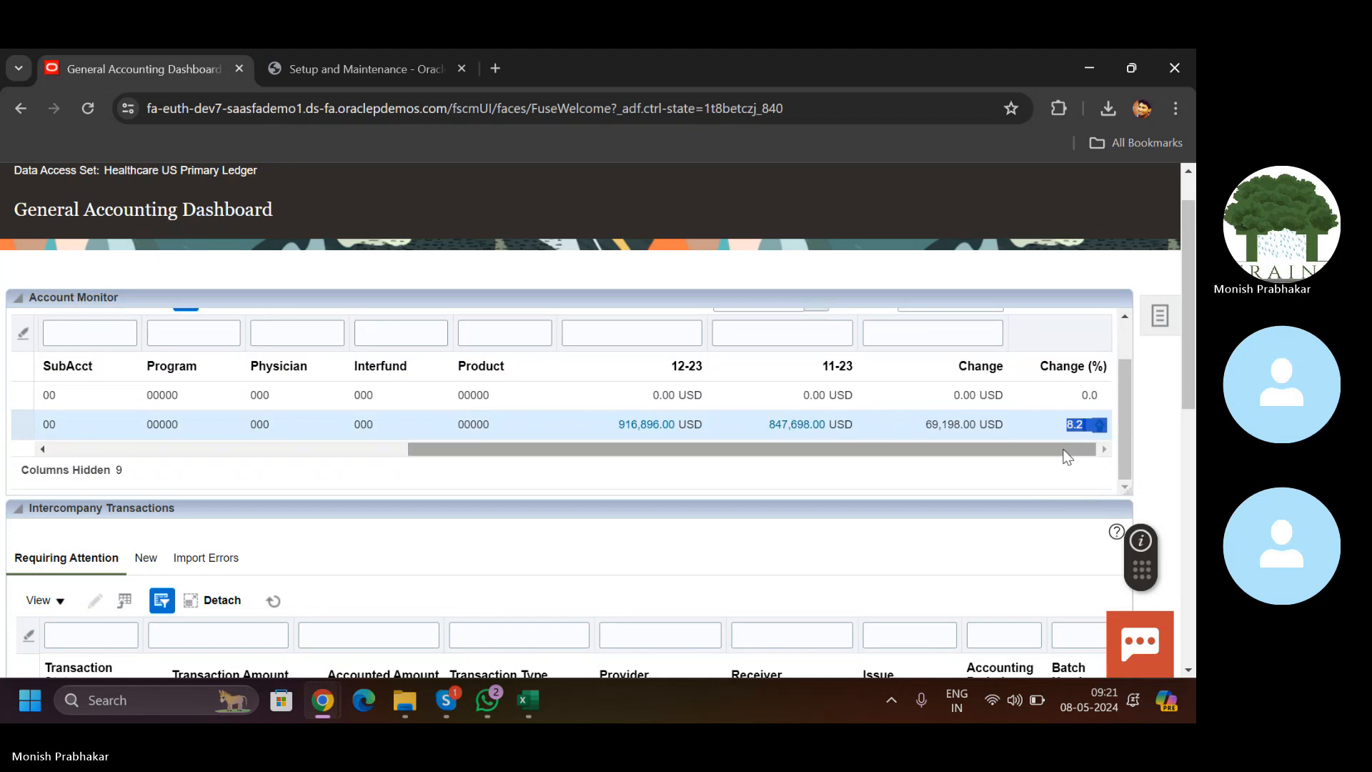
click(1050, 337)
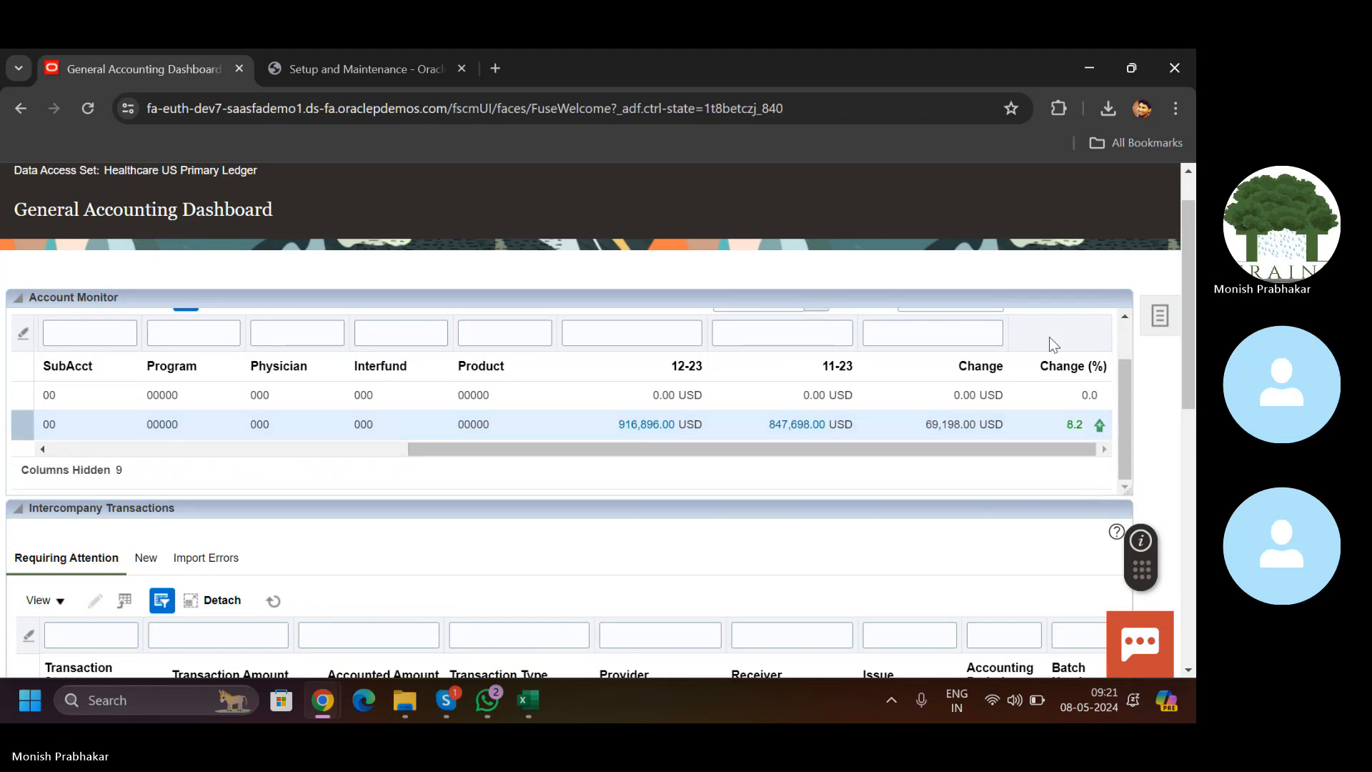
drag(1068, 424, 1094, 430)
click(1080, 425)
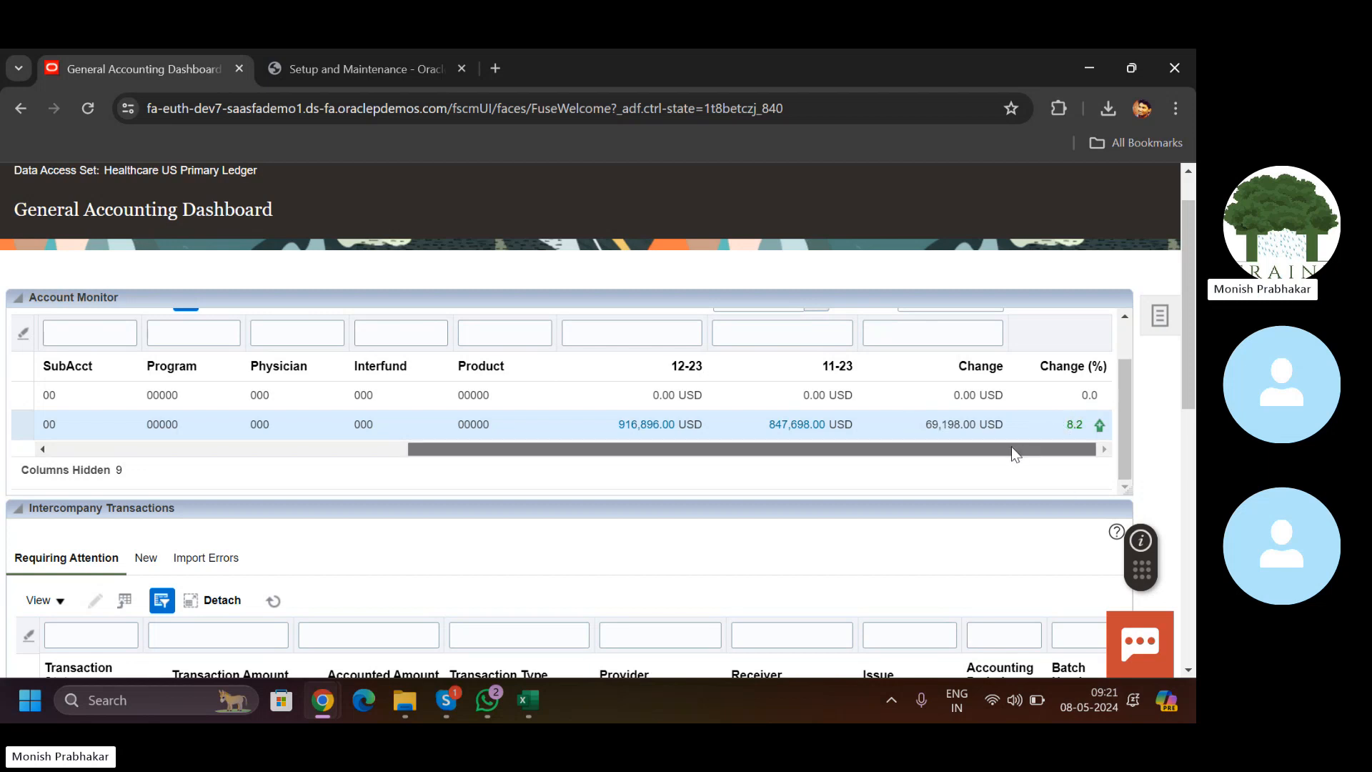
drag(1012, 449, 765, 453)
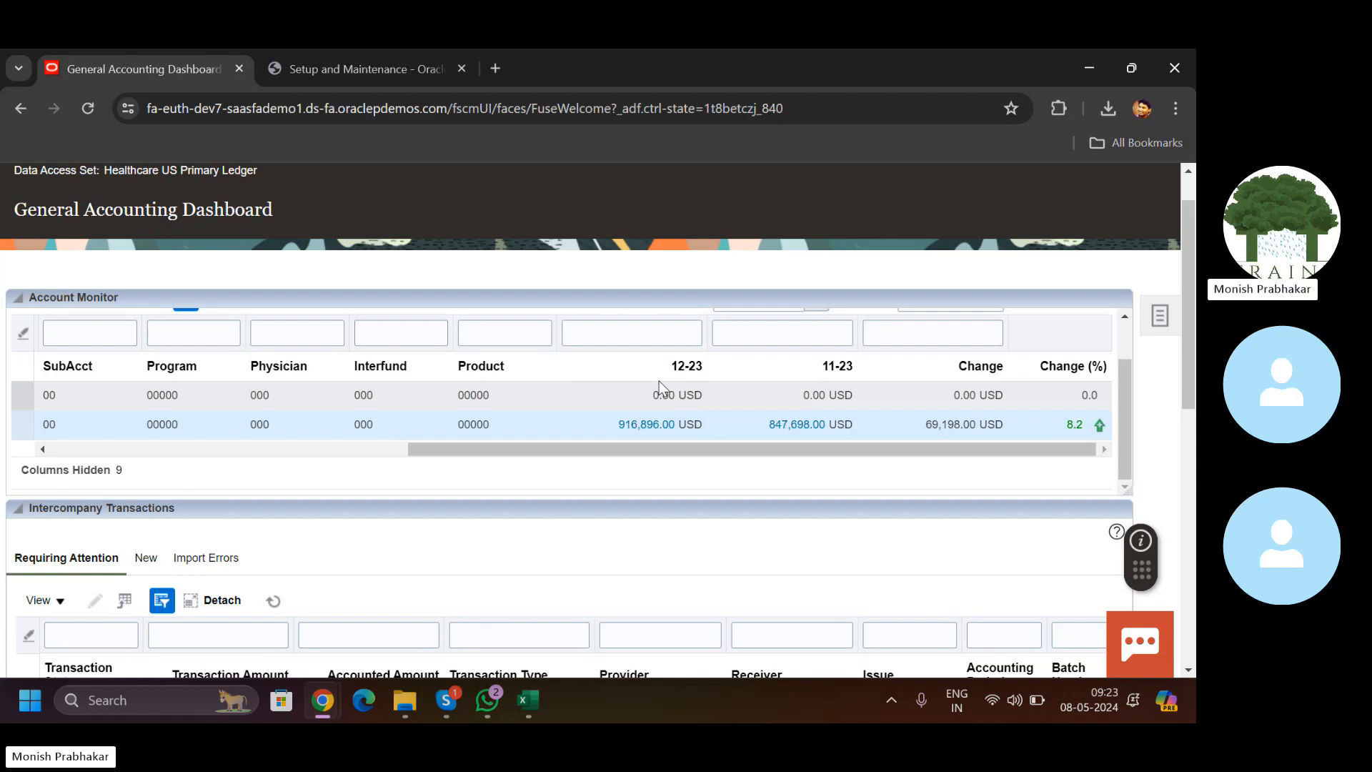
click(445, 702)
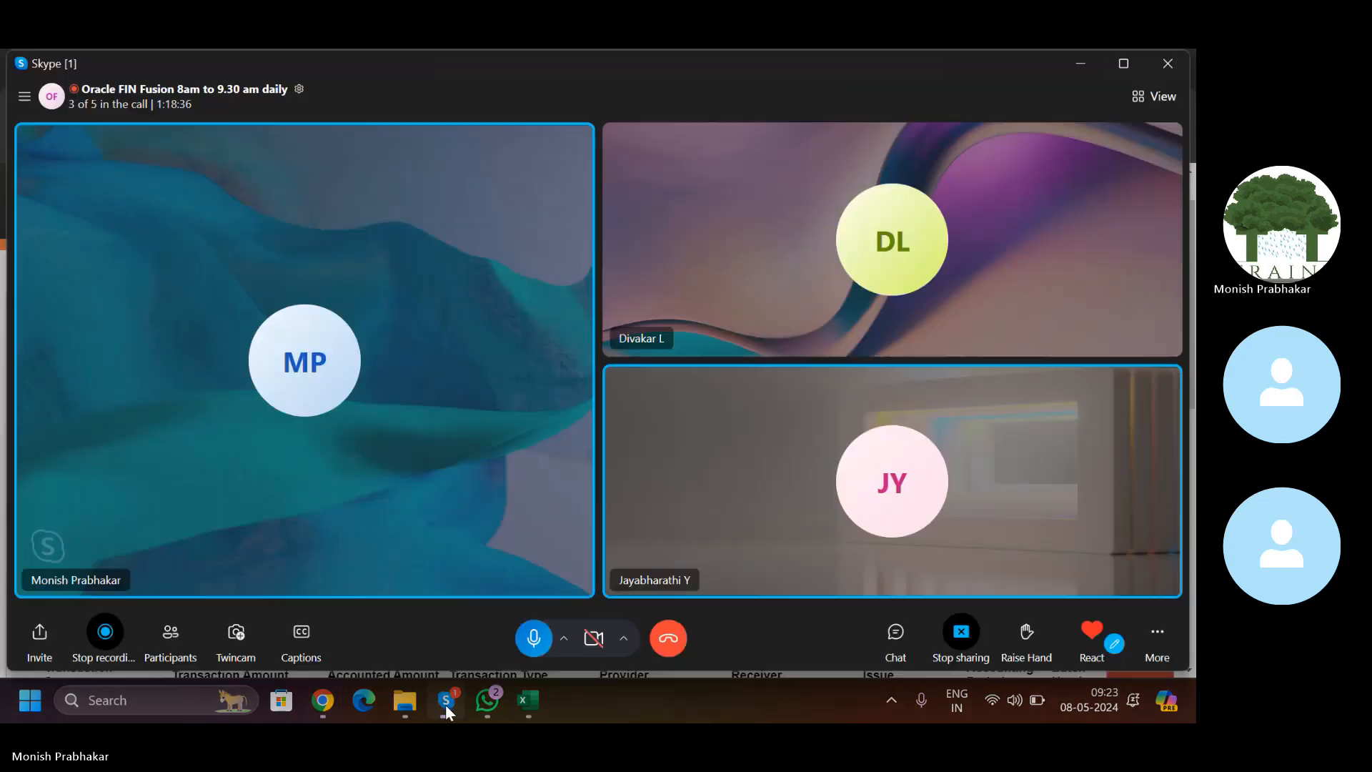
click(668, 633)
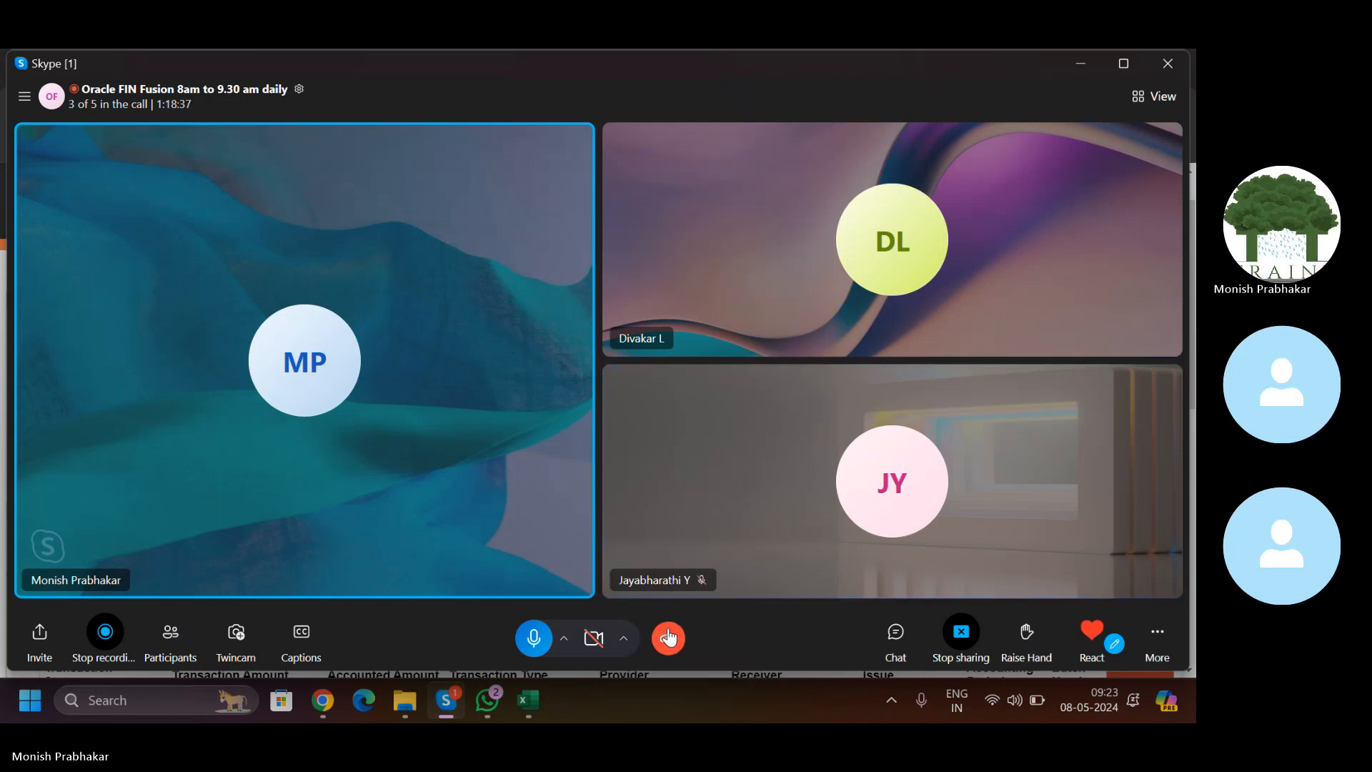